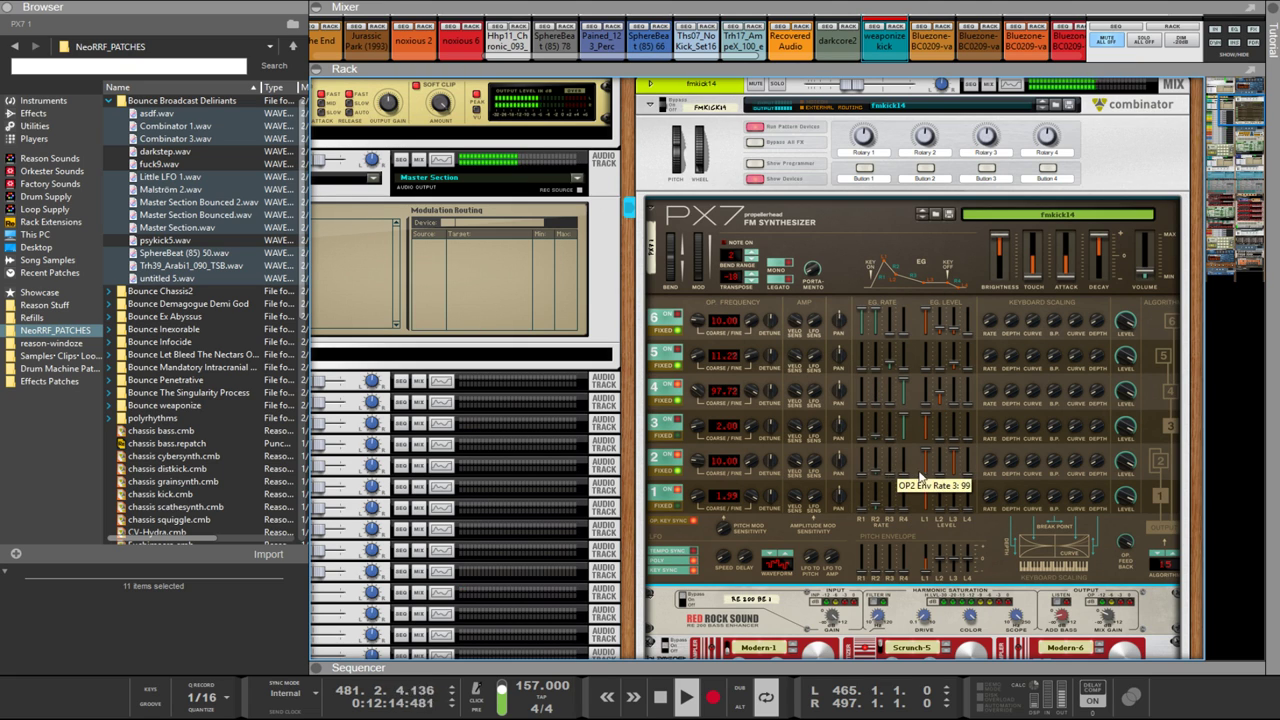
Step: Set OP2's envelope rate 3 to 0, raise its envelope level 4, and adjust the PX7's decay slider
drag(919, 473, 893, 422)
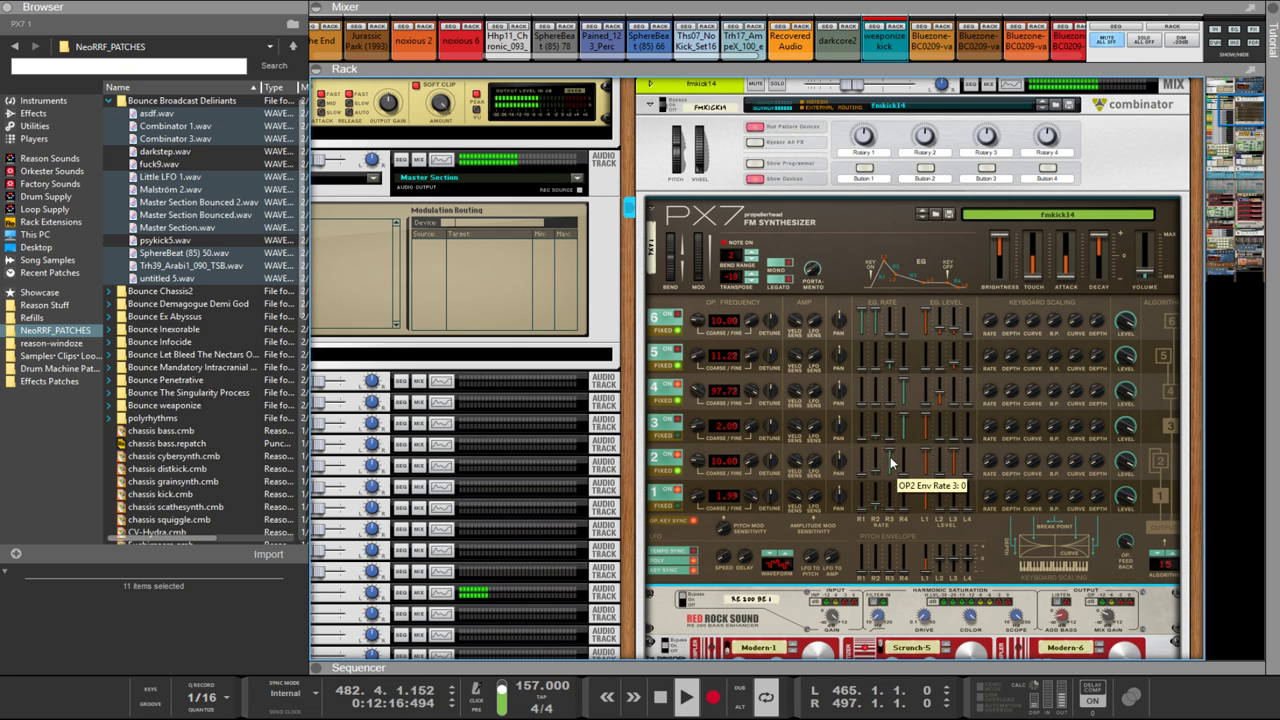
drag(968, 472, 970, 449)
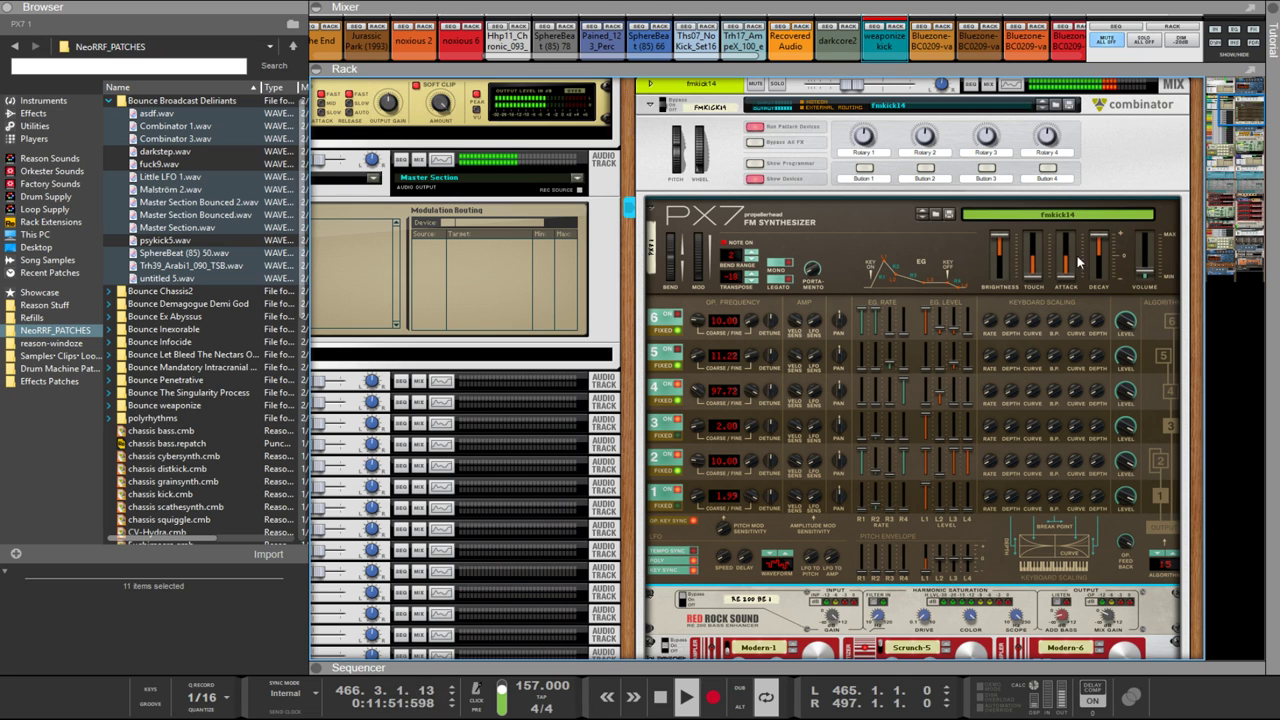
drag(1101, 243, 1099, 240)
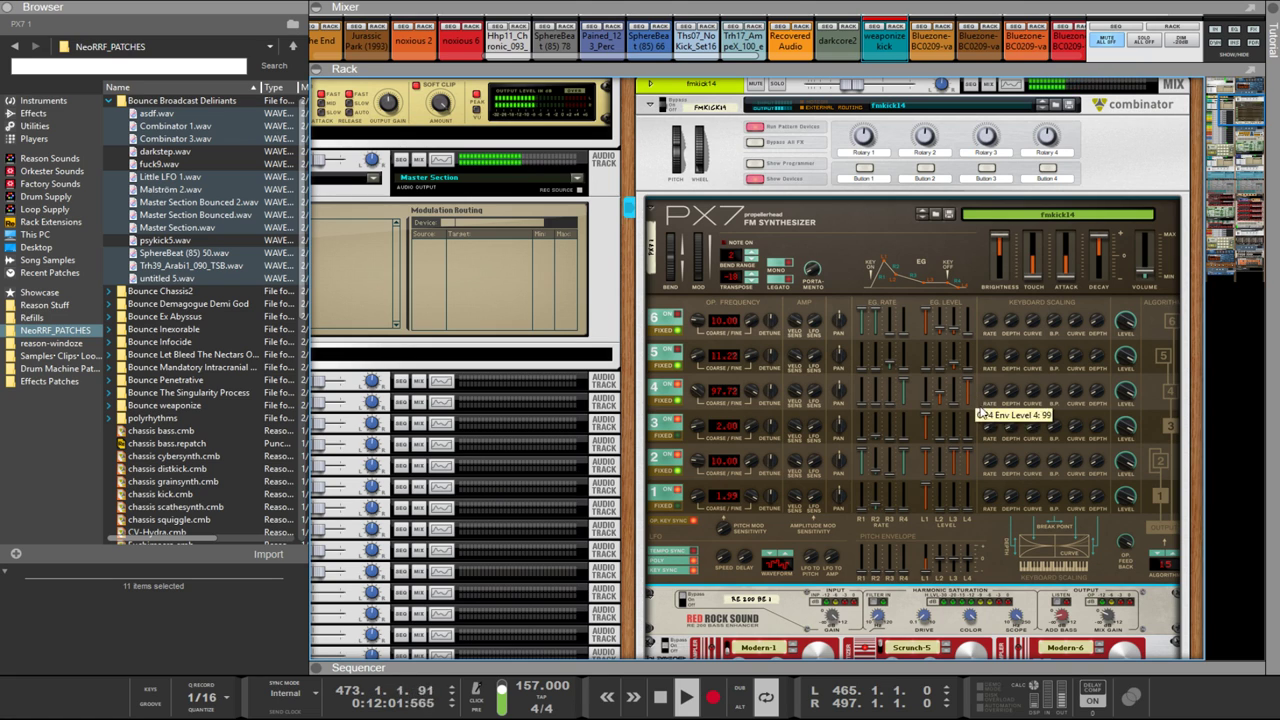
Step: Toggle operators 5 and 6 off and on to compare their contribution to the kick sound
click(680, 349)
click(677, 318)
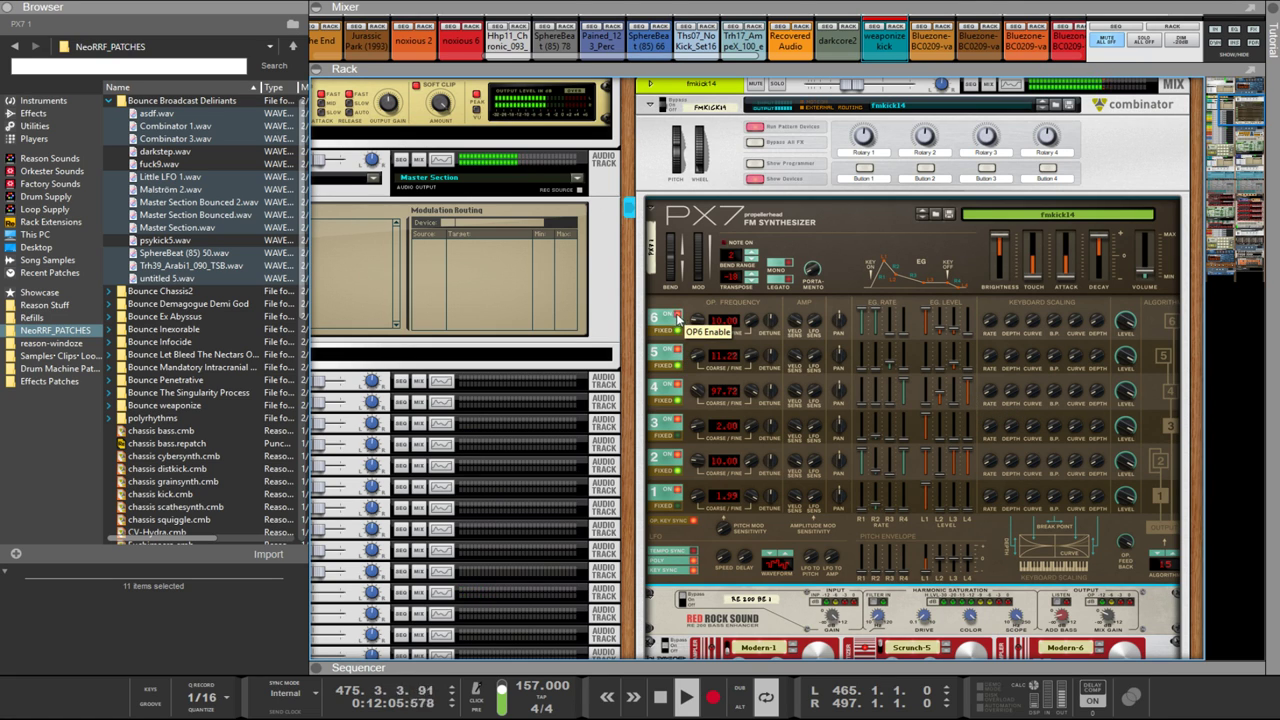
click(677, 318)
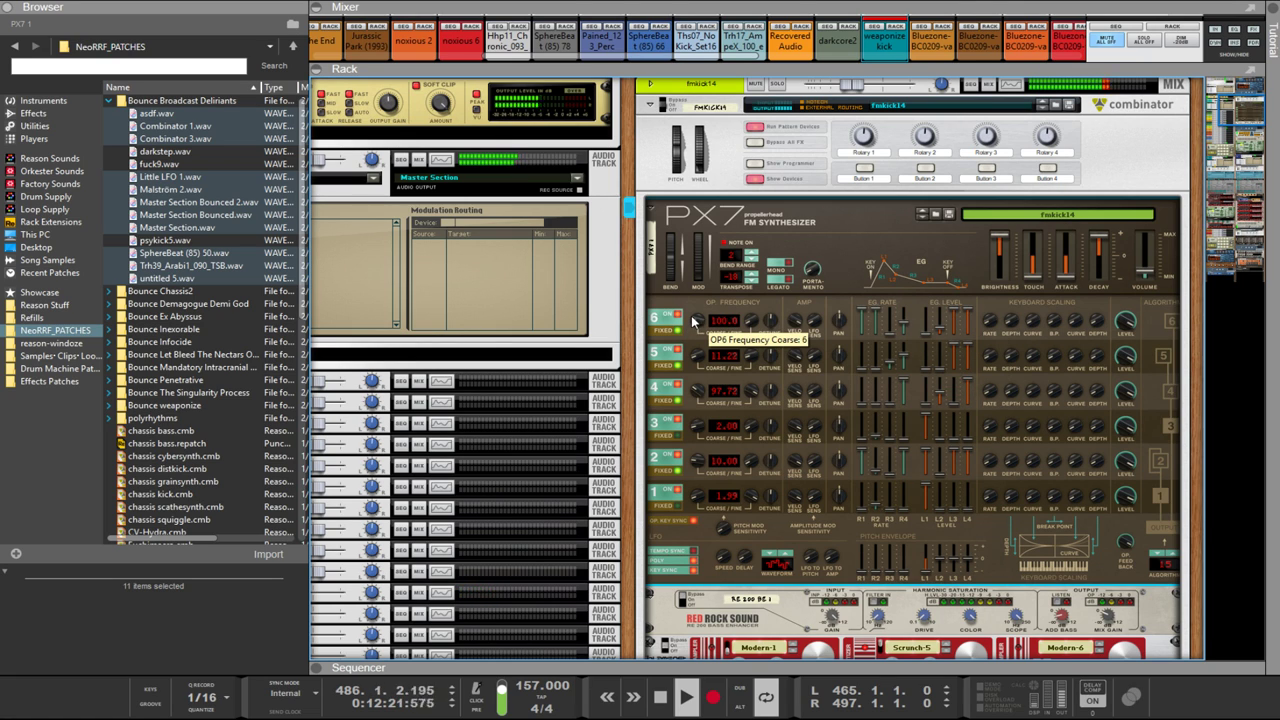
Step: Try OP6 fine frequency values up to 99, reset it to give 100.0, and raise OP5's frequency to 112.2
drag(750, 320, 773, 35)
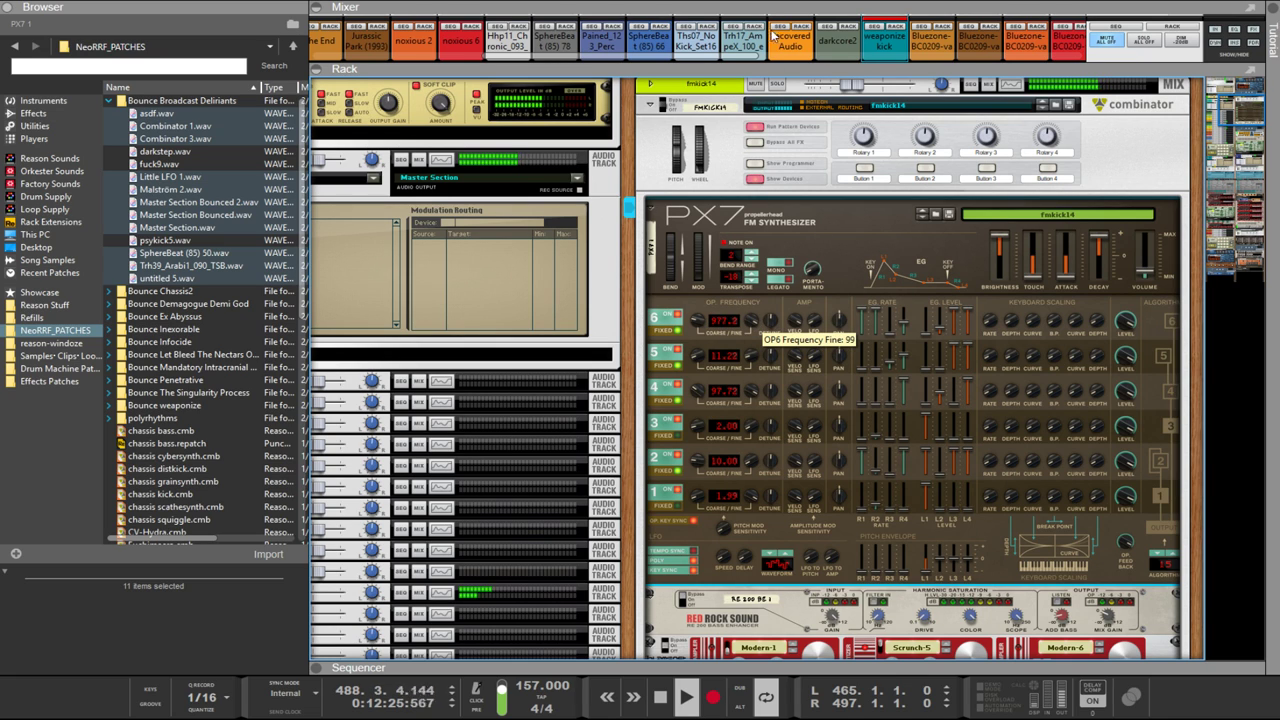
ctrl+click(750, 320)
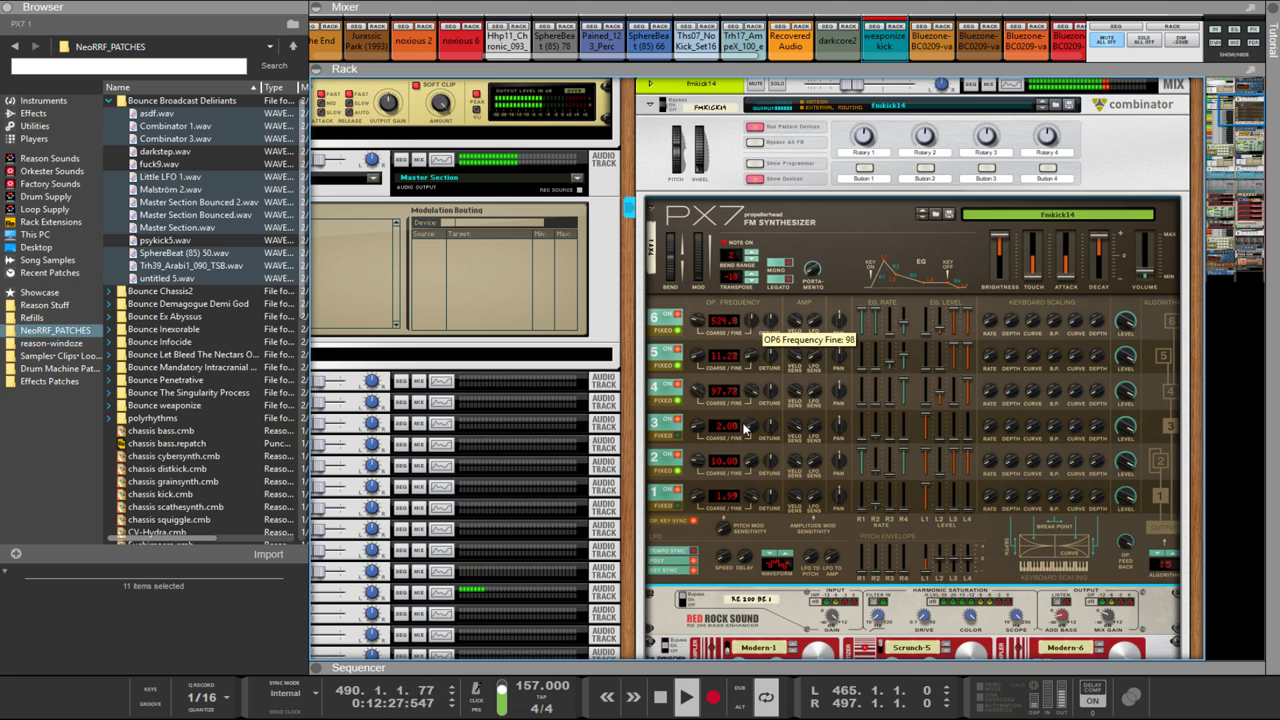
drag(697, 355, 687, 302)
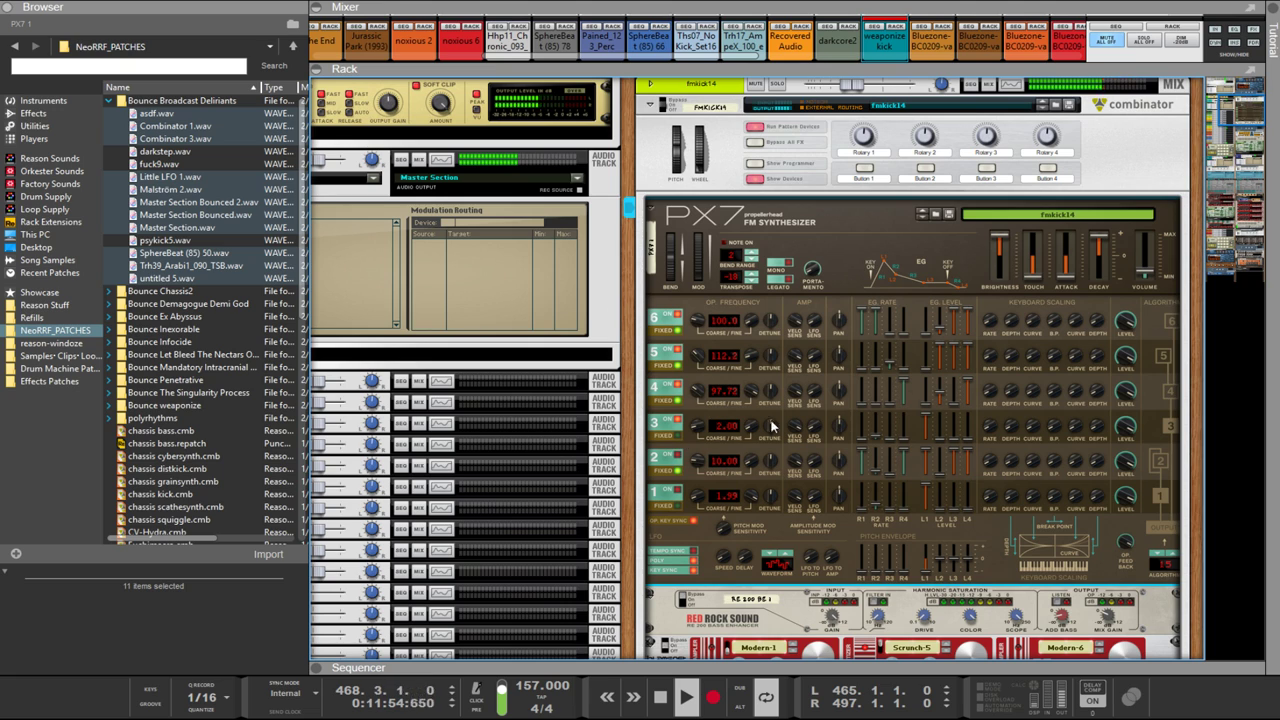
Step: Try a coarse frequency of 7 on operator 3, undo it, and tune the operator to 25.87
drag(697, 428, 691, 396)
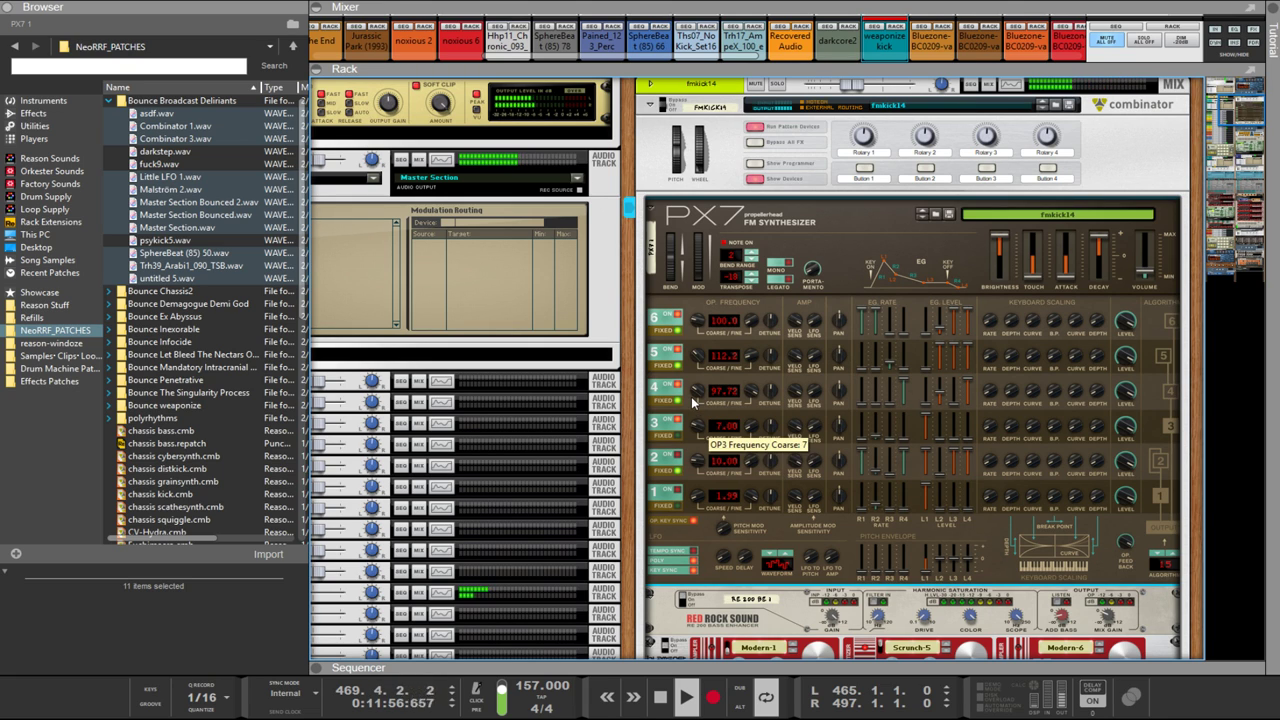
key(ctrl+z)
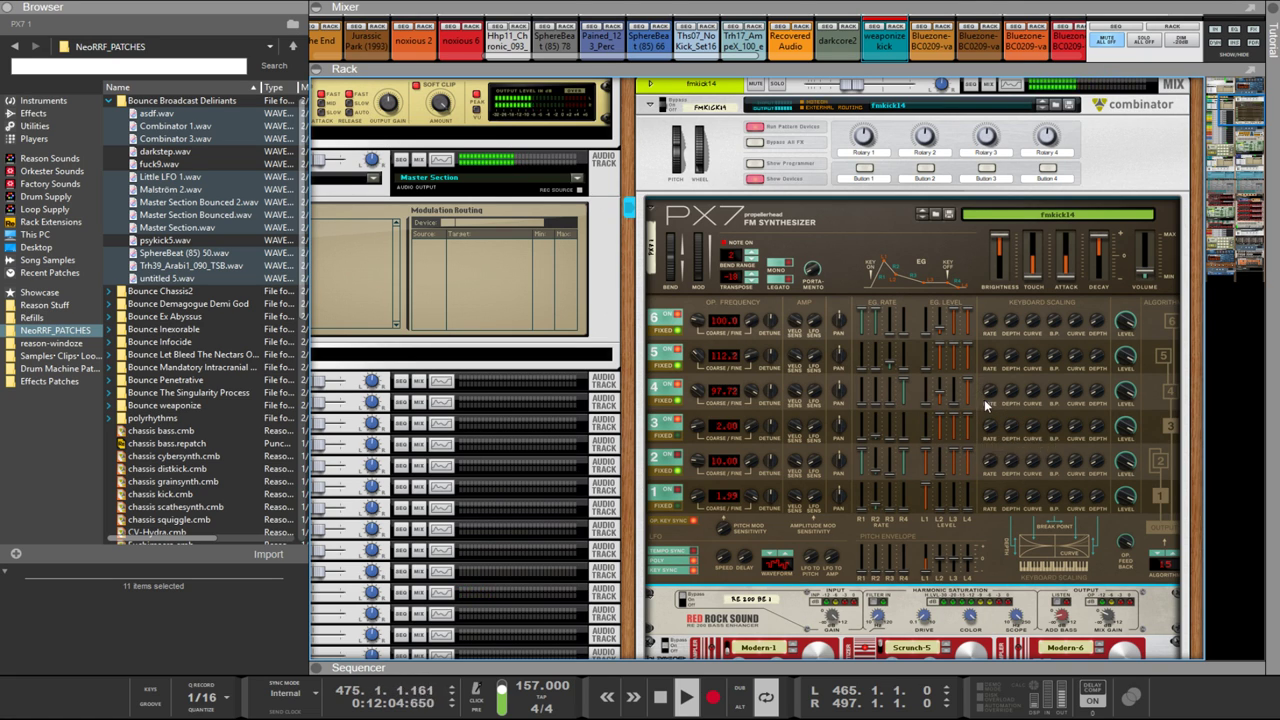
drag(697, 425, 752, 365)
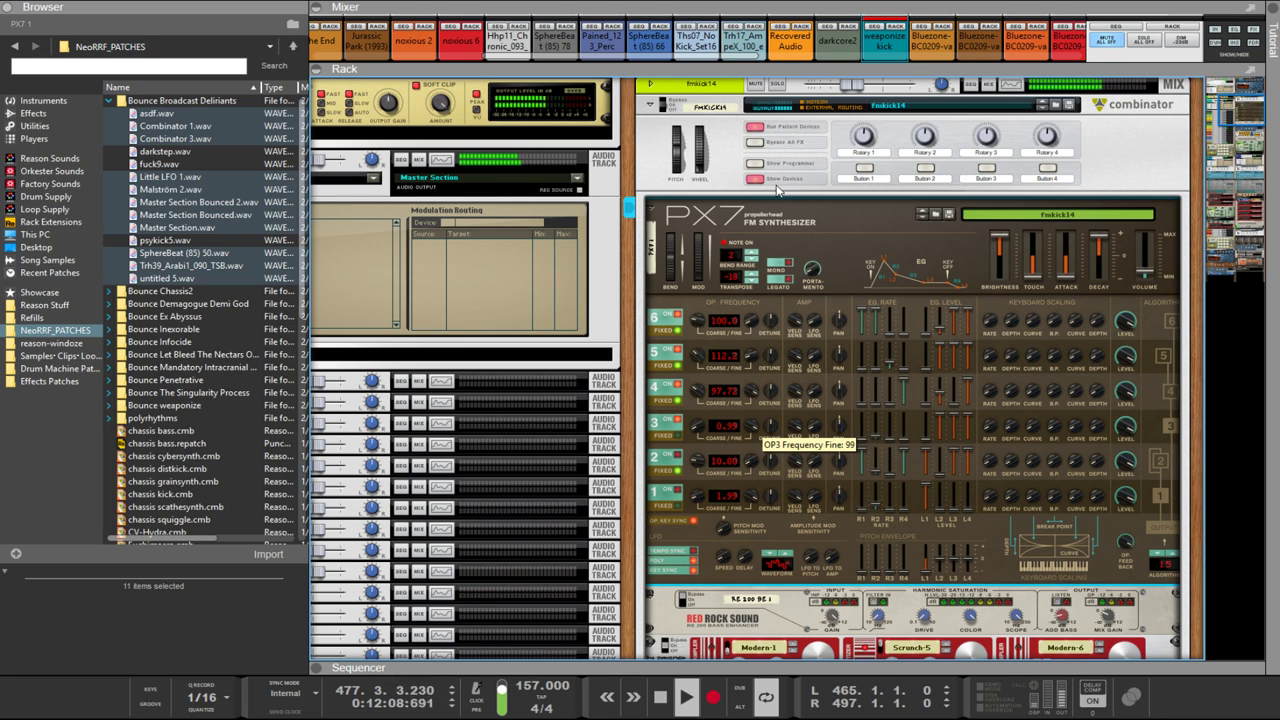
drag(698, 428, 688, 363)
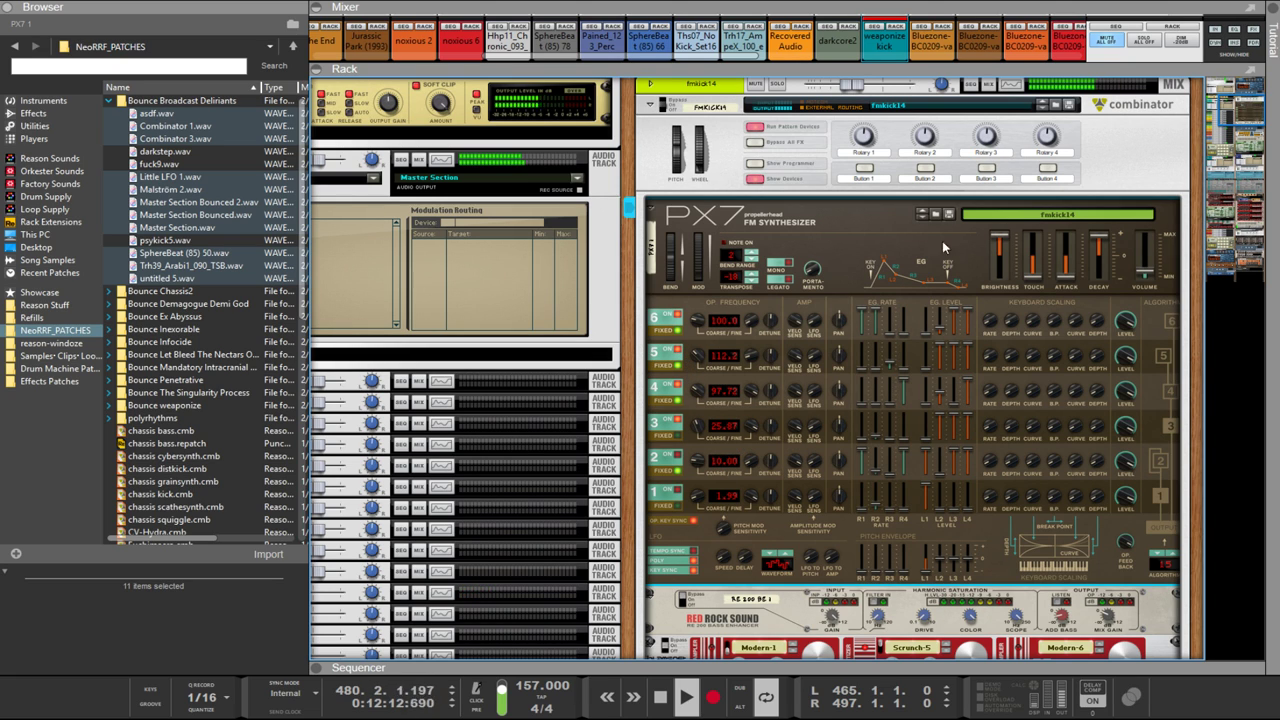
Step: Browse patches for the fmkick14 Combinator and load fmkick5.cmb from the reason-windoze folder
click(1060, 112)
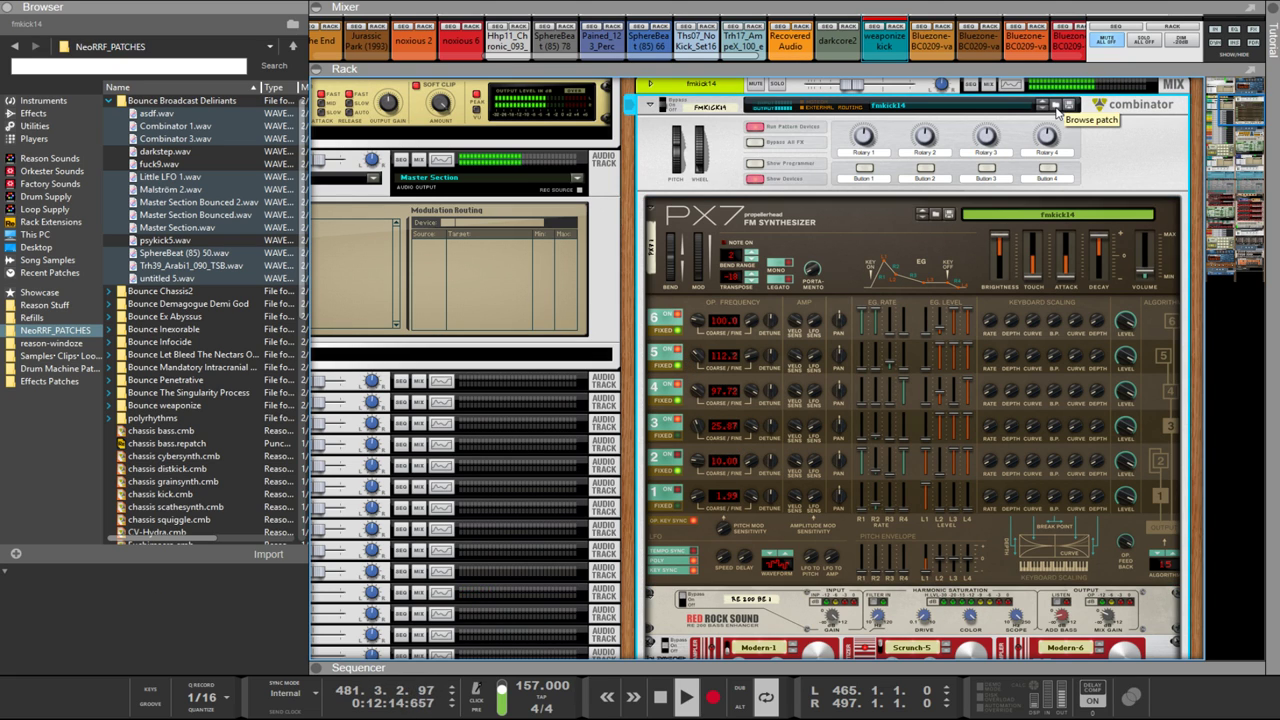
click(1057, 108)
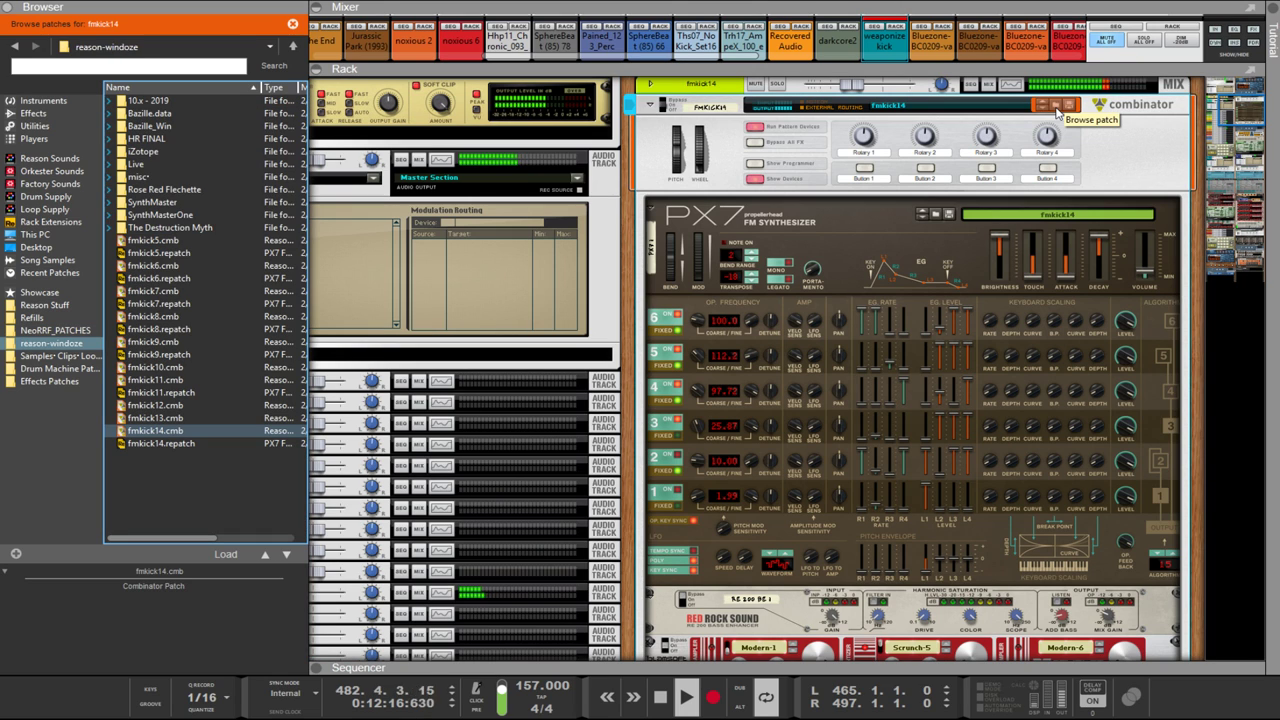
click(151, 241)
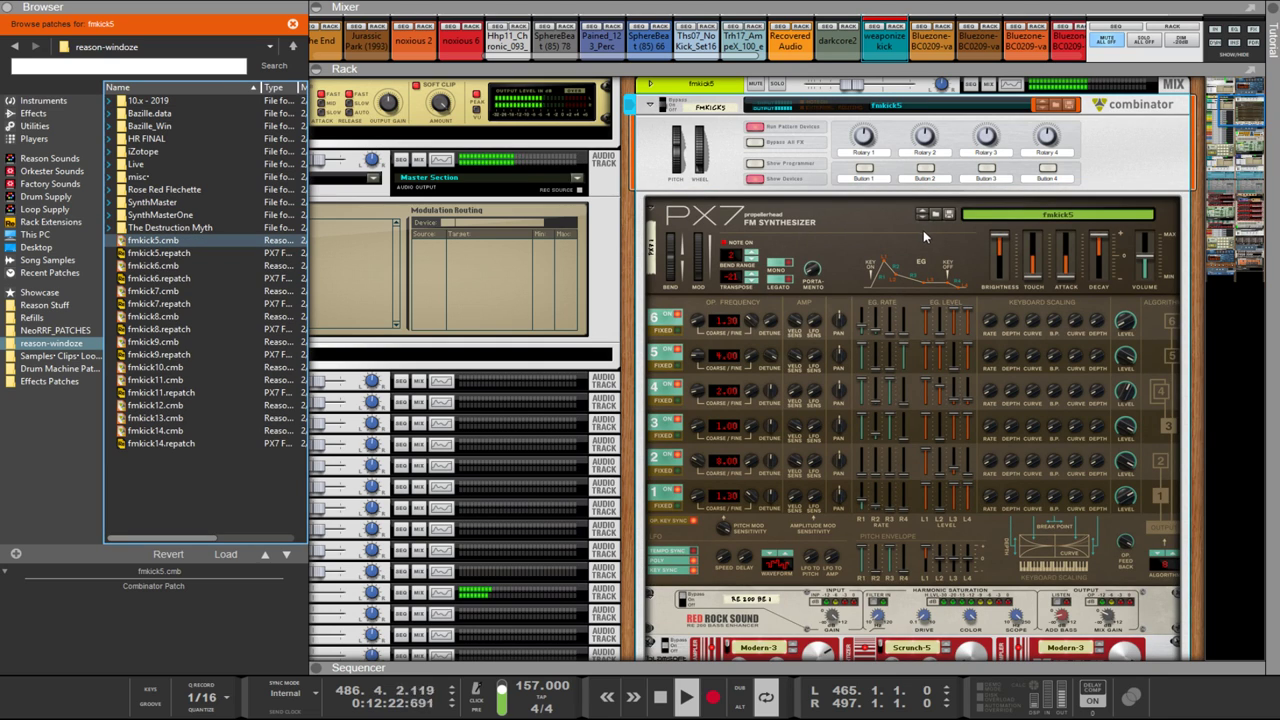
Step: Flip the rack to its rear and examine the Spider CV's split connections in the fmkick5 Combinator
scroll(929, 276, down, 10)
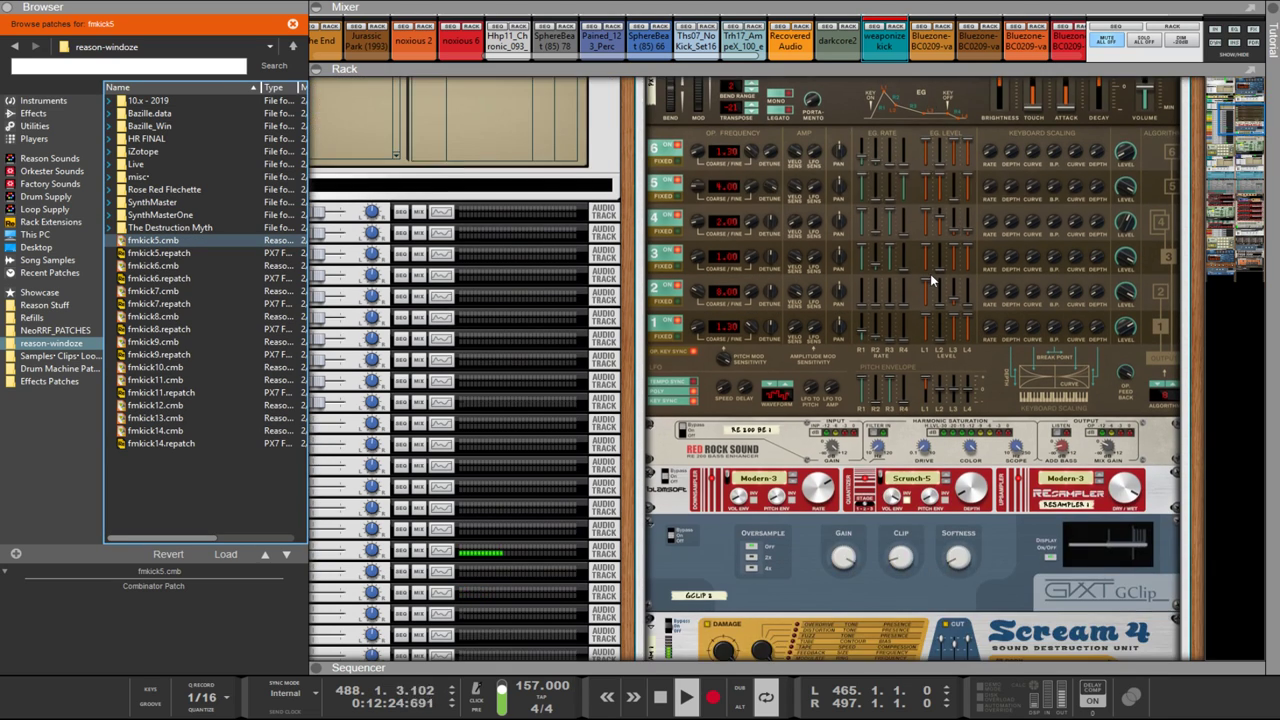
key(Tab)
scroll(932, 282, down, 3)
scroll(932, 282, down, 3)
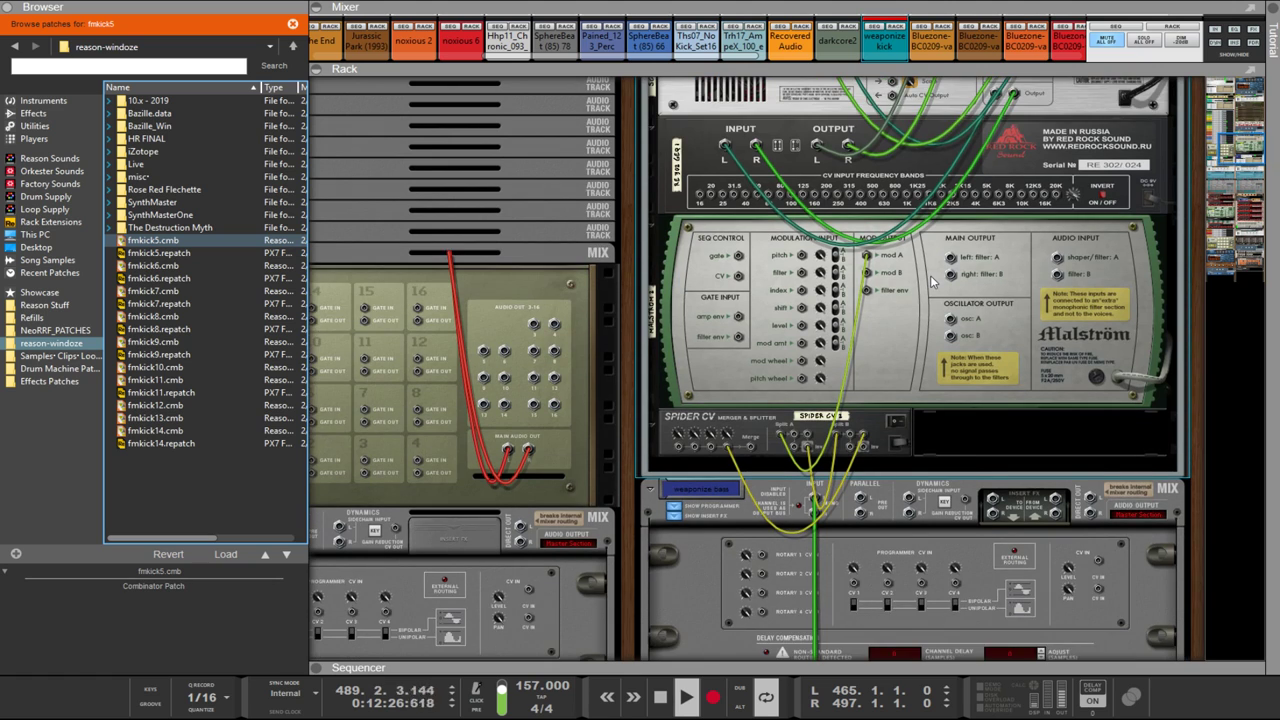
scroll(930, 280, down, 2)
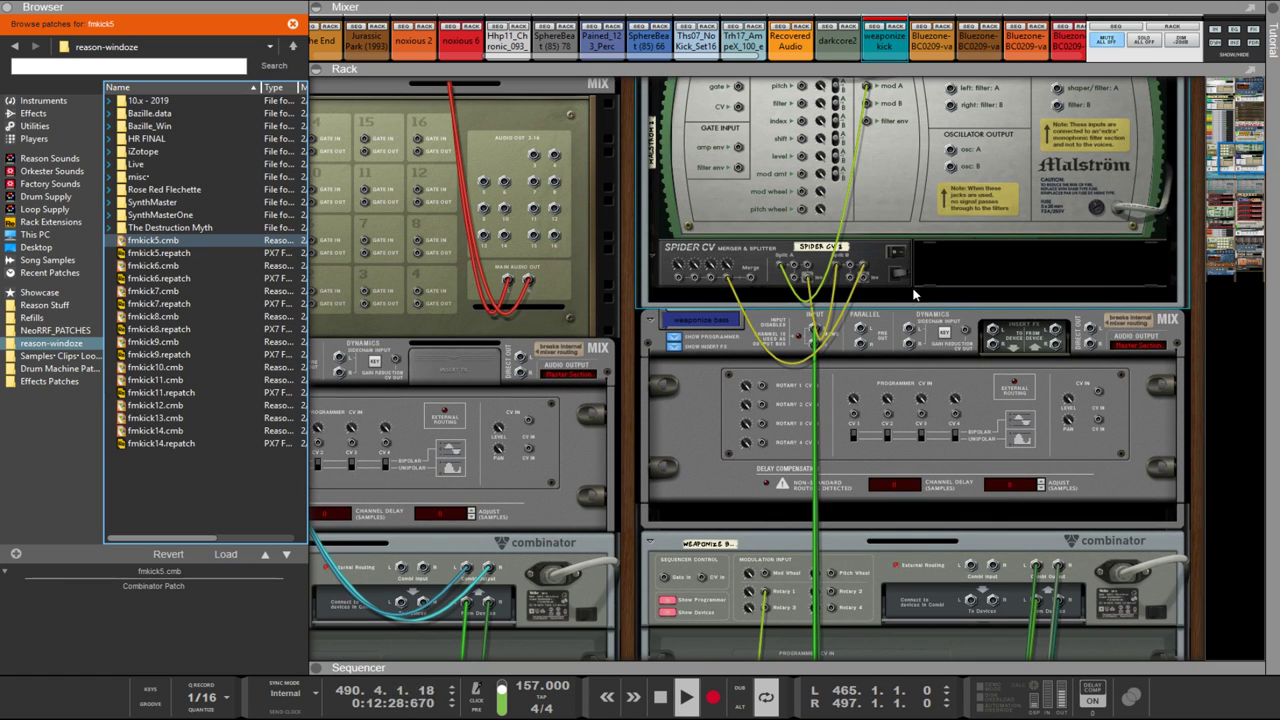
click(797, 281)
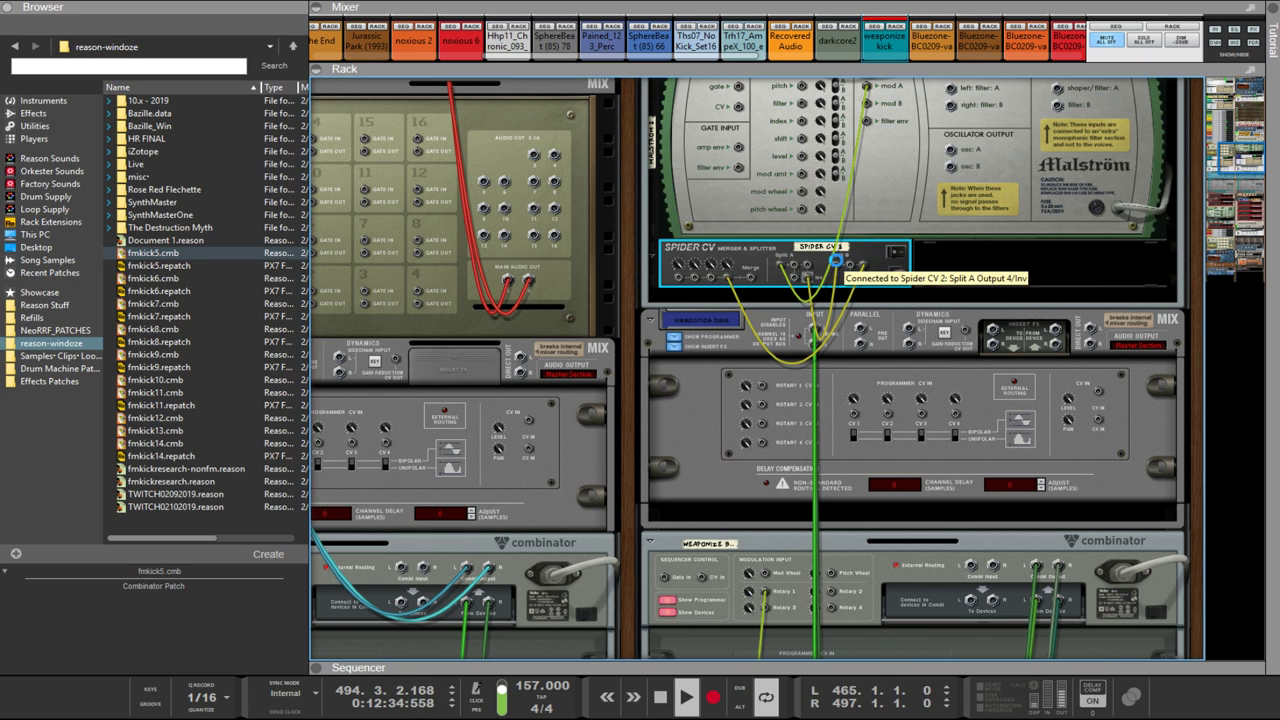
Step: Undo the Combinator patch load to restore fmkick14
key(ctrl+z)
key(ctrl+z)
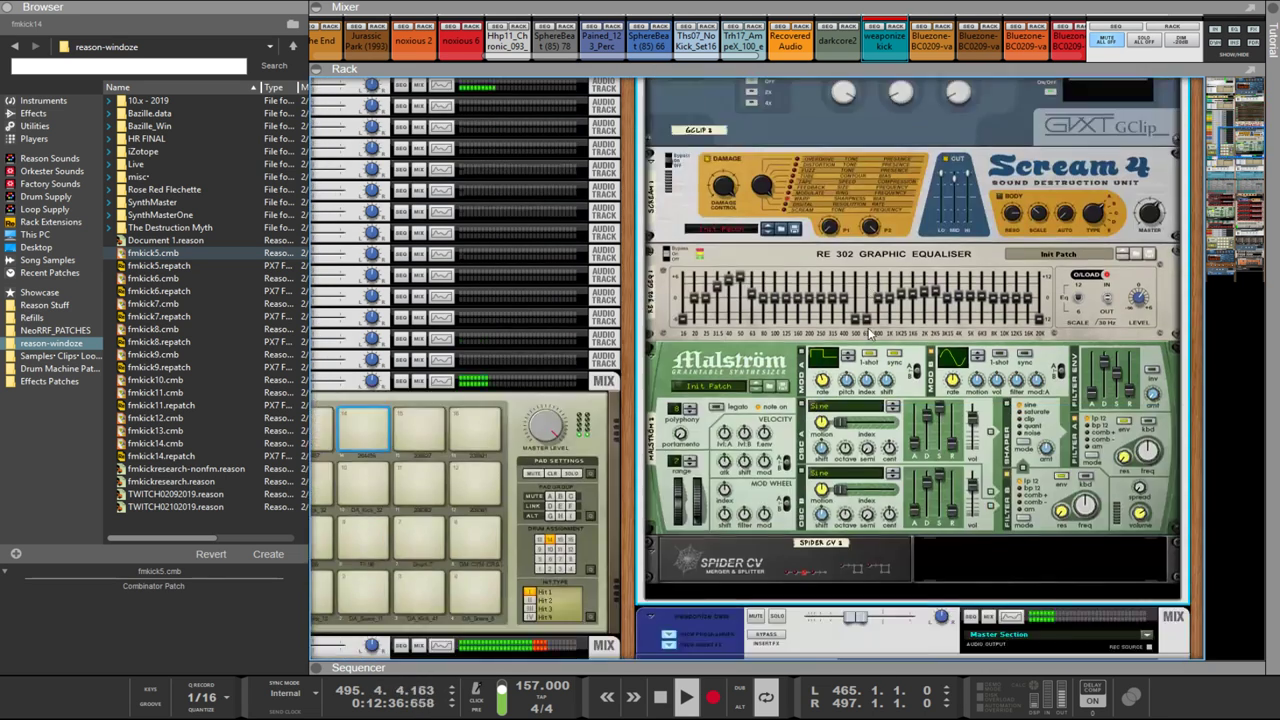
key(ctrl+z)
key(ctrl+z)
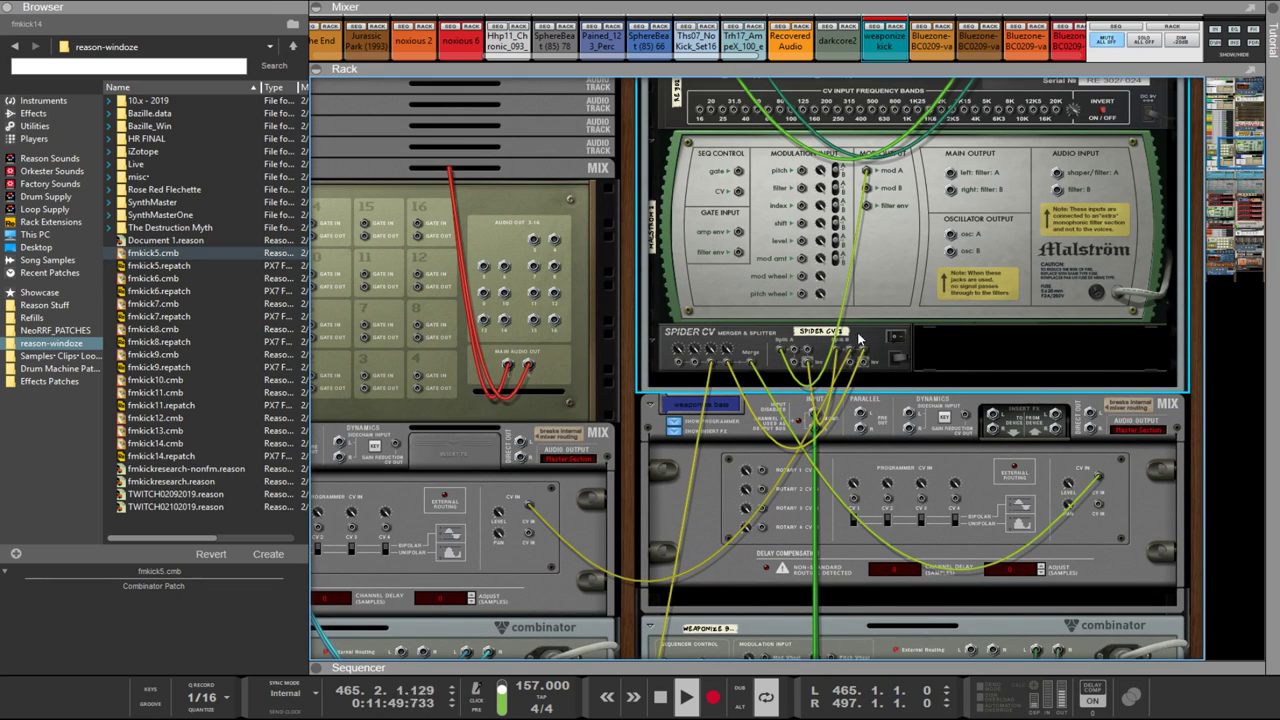
Step: Examine the restored fmkick14 Combinator's rear cabling, from the Spider CV and mix channel up to the PX7
click(835, 343)
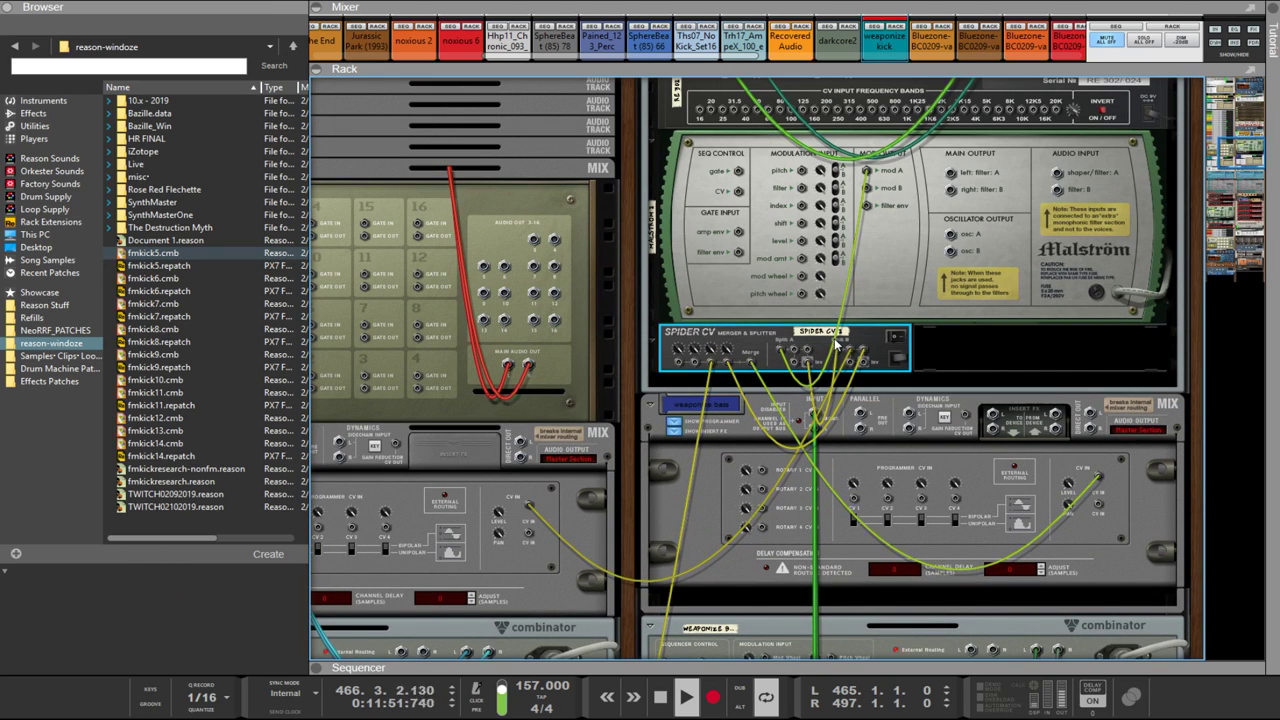
scroll(836, 345, up, 3)
scroll(838, 346, down, 6)
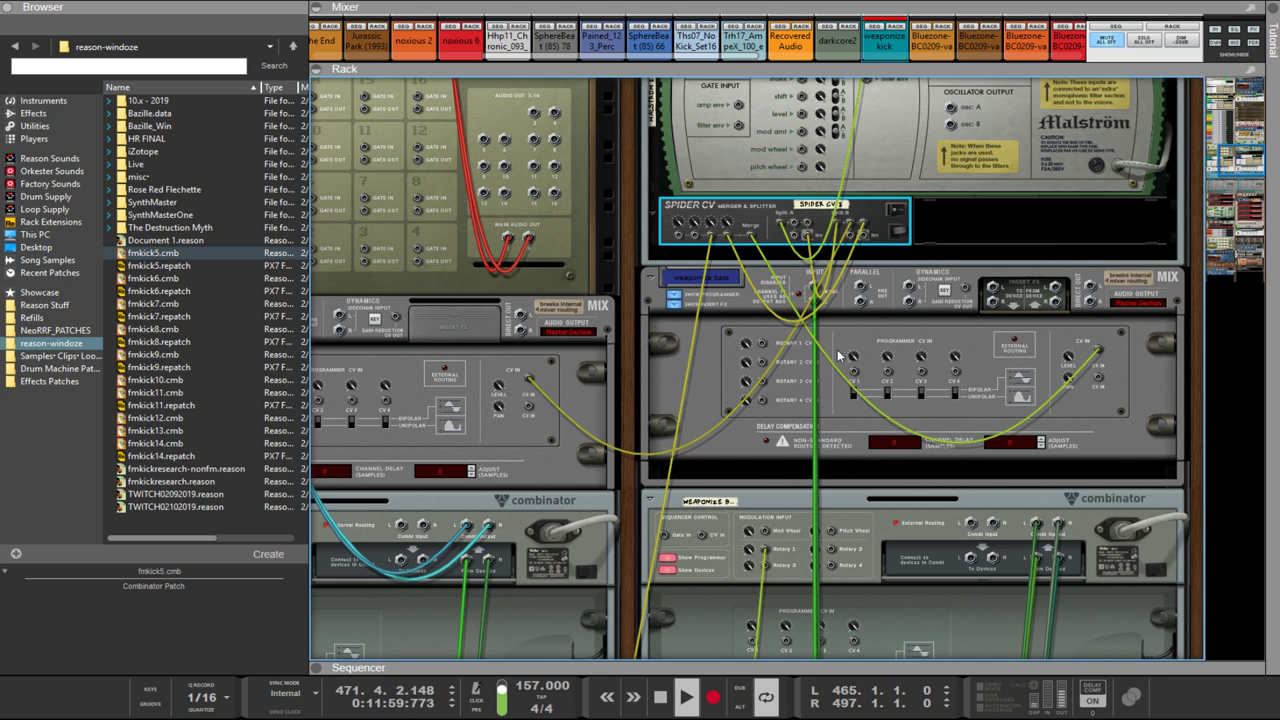
scroll(838, 355, up, 15)
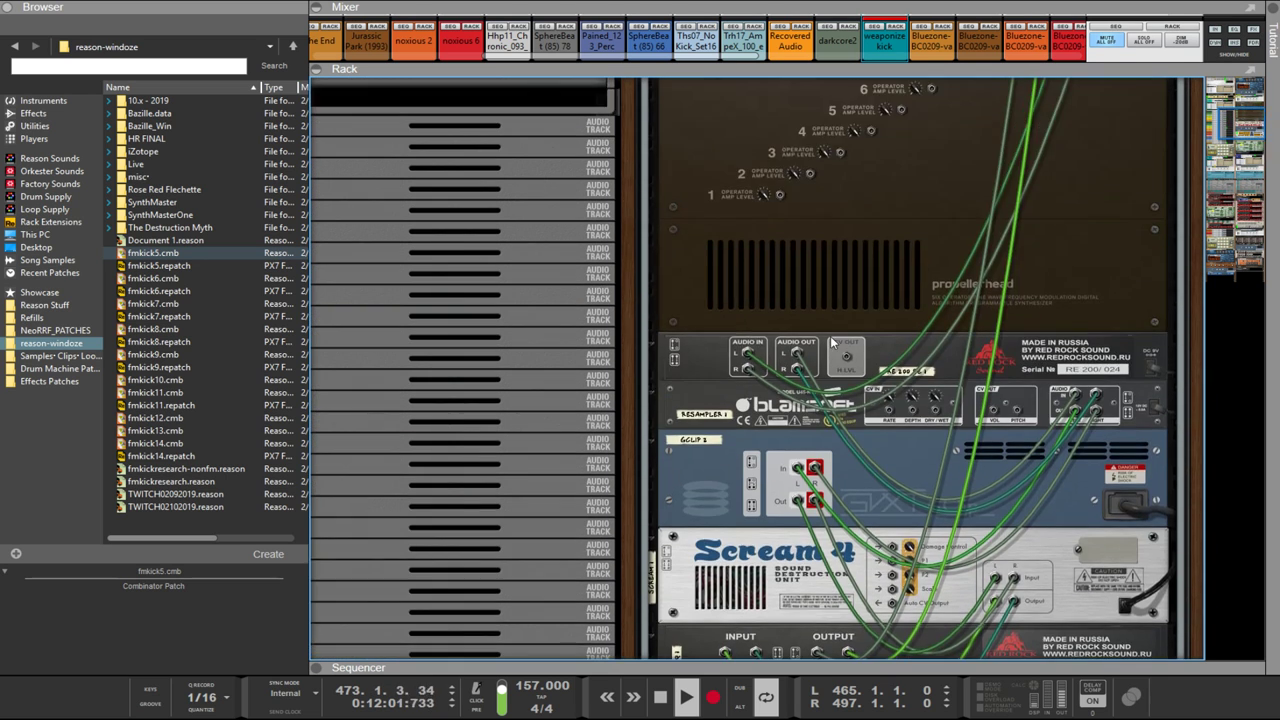
Step: Return to the rack front and load the fmkick5.repatch patch into the PX7 only
key(Tab)
click(945, 213)
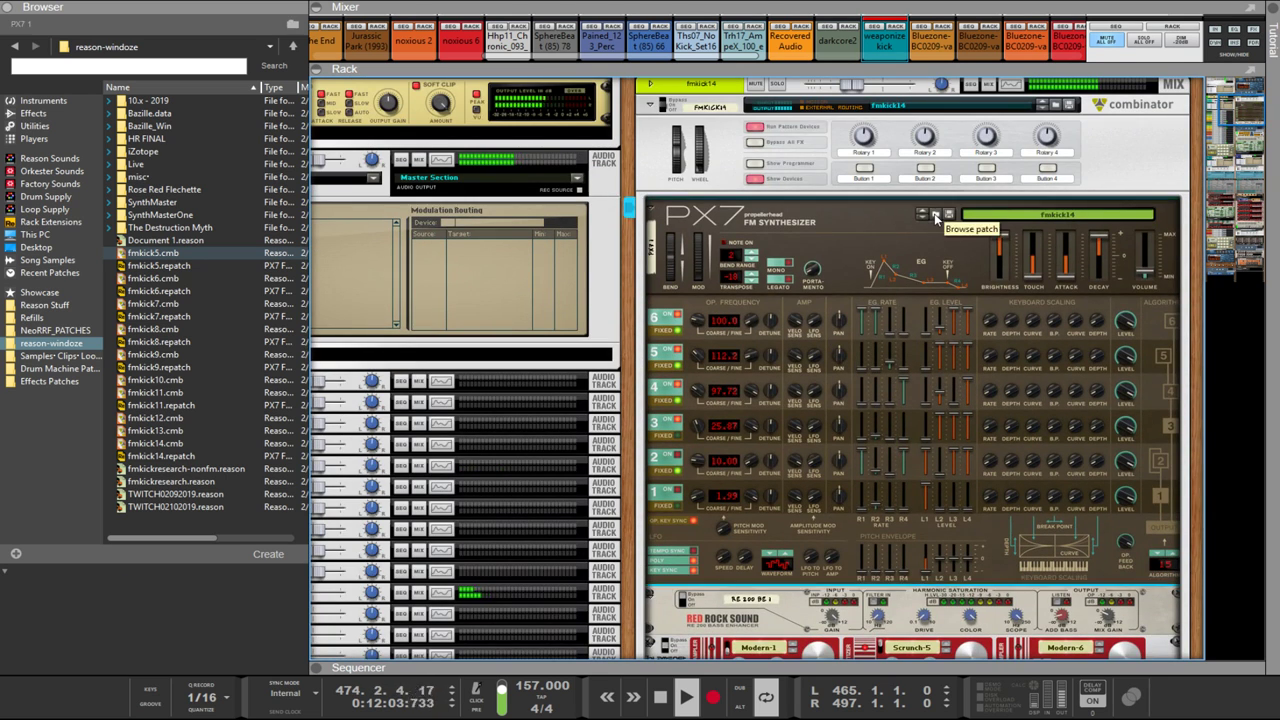
click(158, 253)
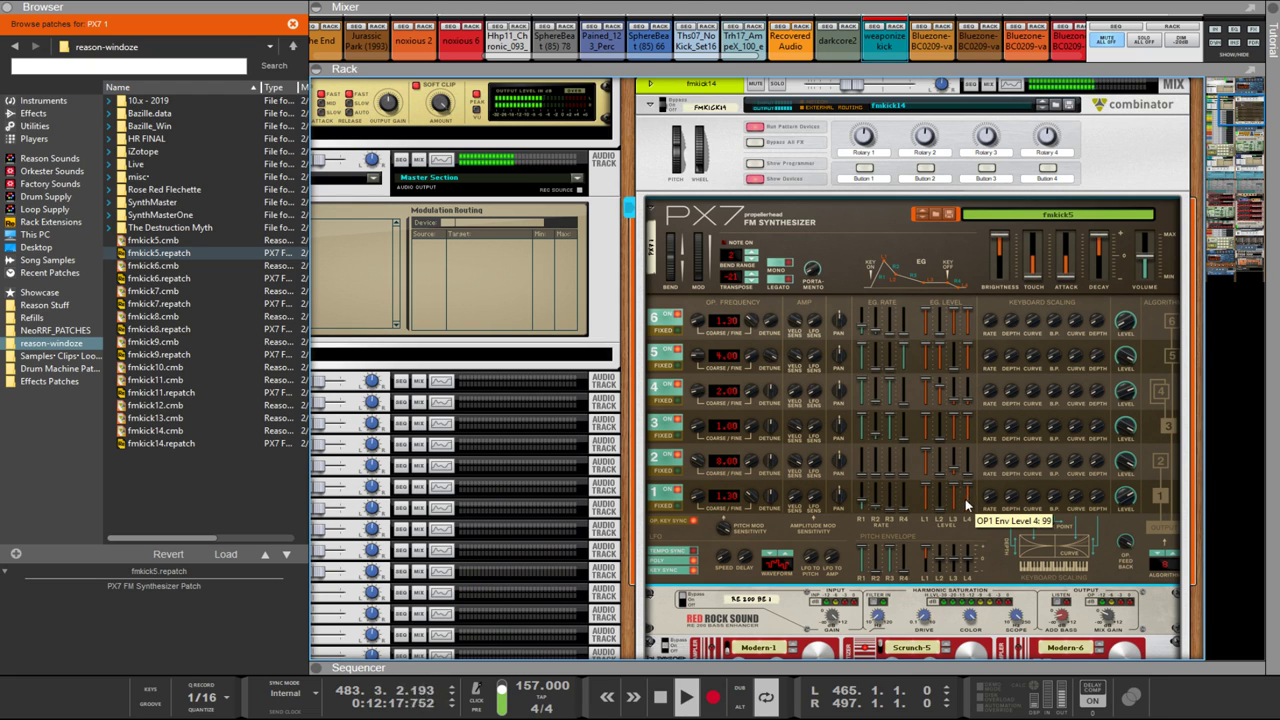
Step: Adjust the PX7's pitch envelope level 4, trying values such as 5 and 13
drag(970, 557, 966, 564)
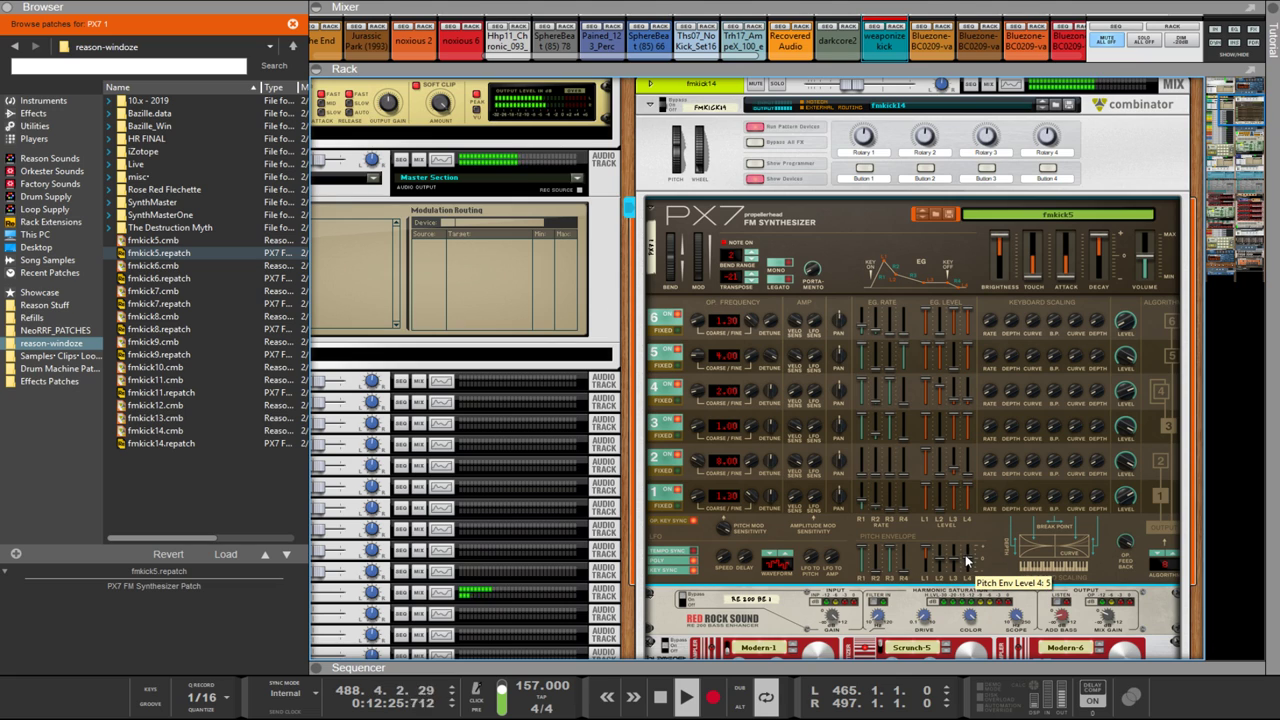
drag(966, 563, 966, 562)
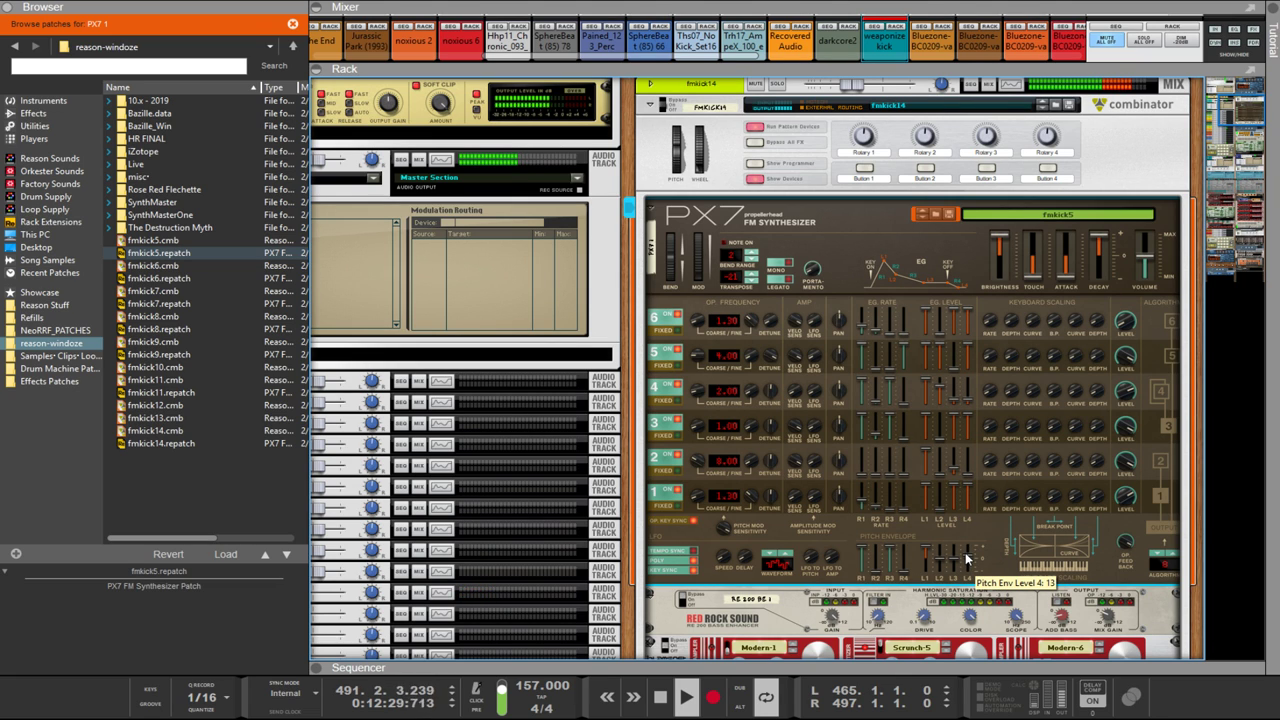
drag(966, 560, 968, 568)
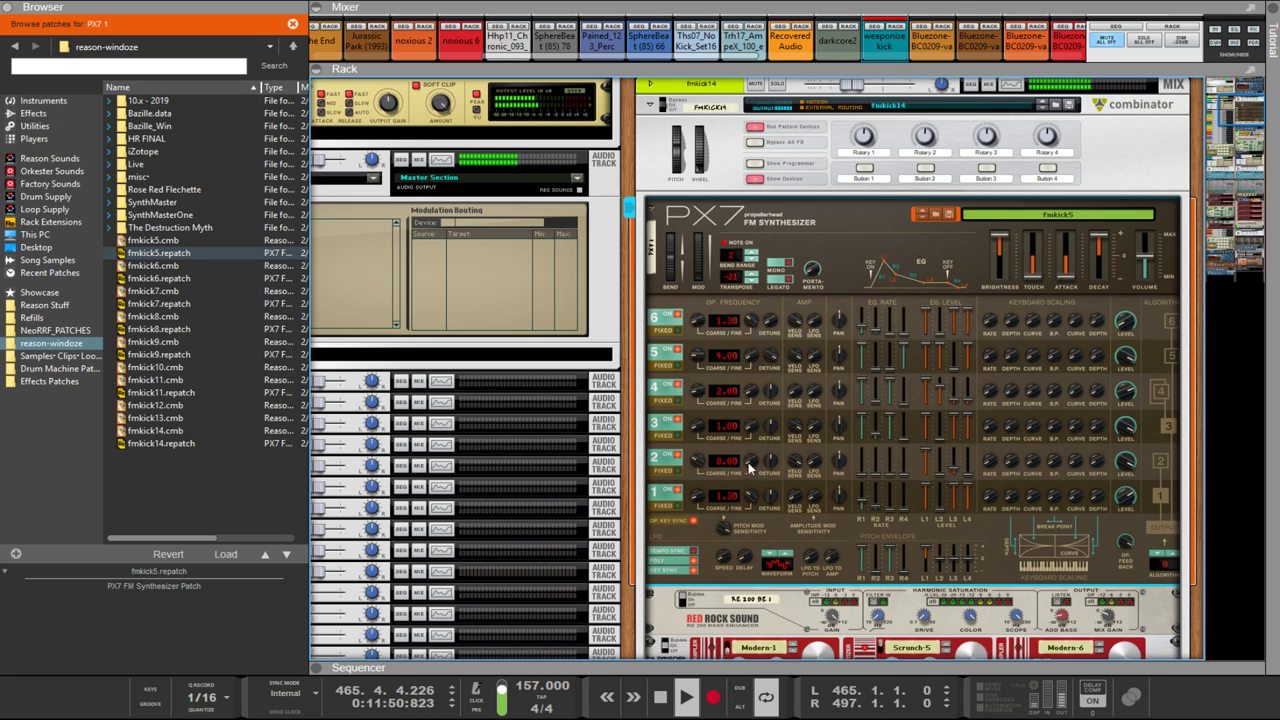
Step: Switch operators 6, 5 and 2 to fixed frequency mode, setting OP6 to 19.95 and OP2 to 9.772
drag(752, 460, 753, 543)
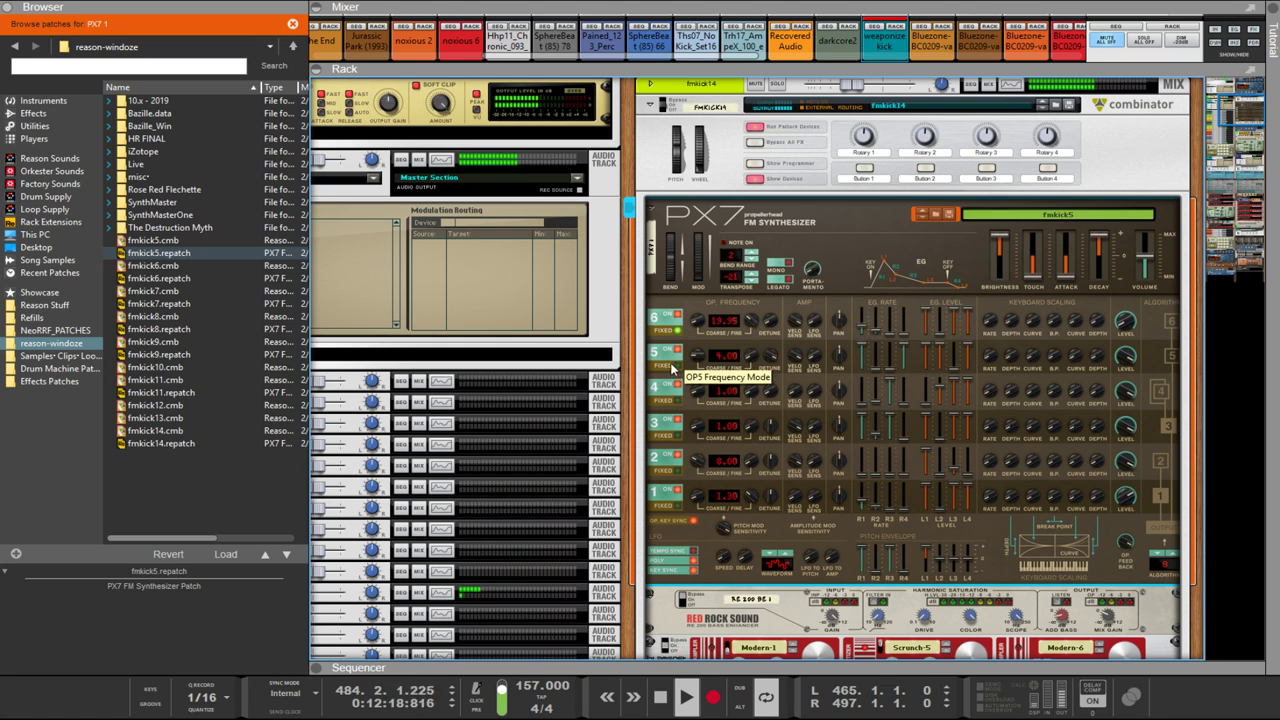
click(678, 468)
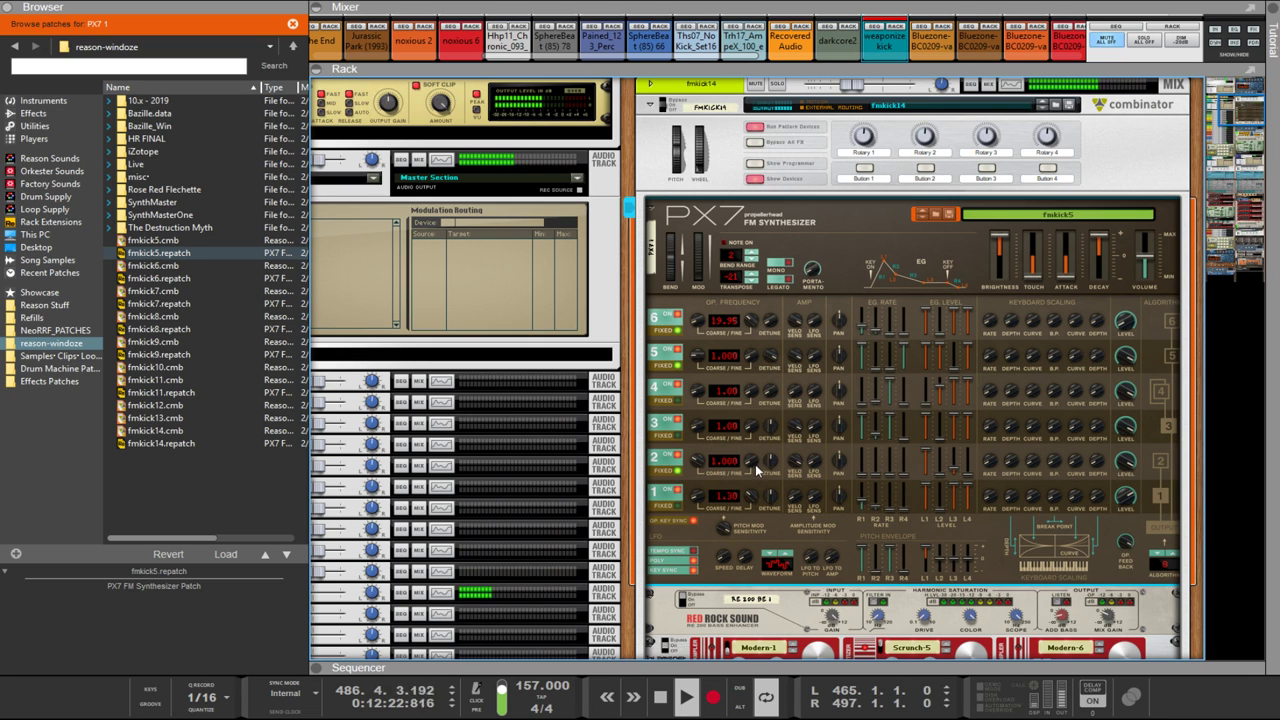
drag(741, 470, 741, 374)
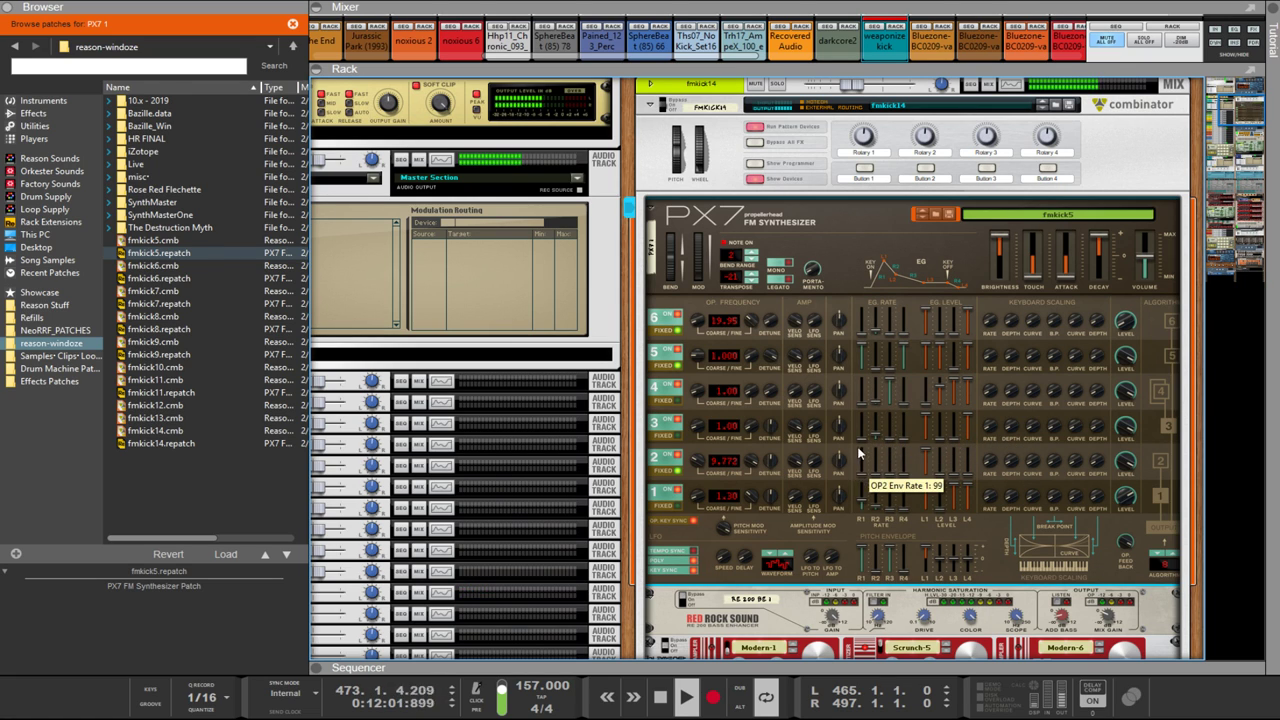
Step: Select the Resampler in the effects chain below the PX7 and set its wet percentage to 100%
scroll(858, 460, down, 5)
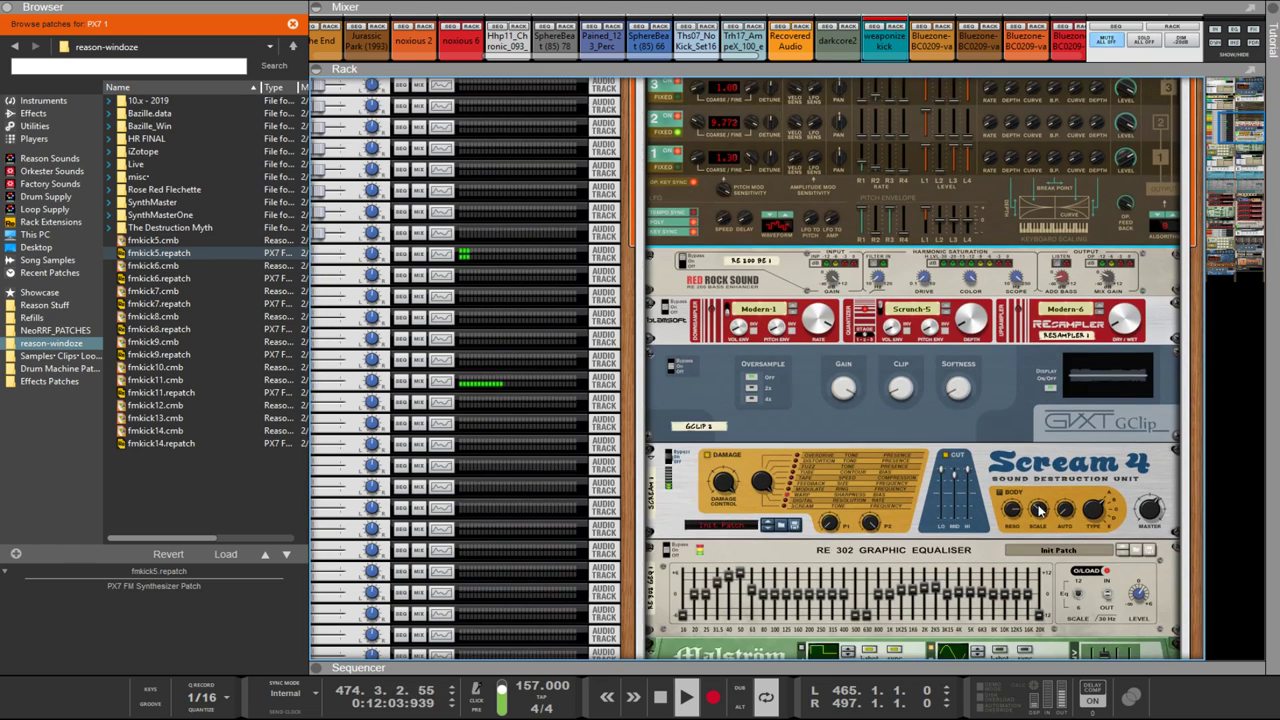
scroll(1040, 510, down, 3)
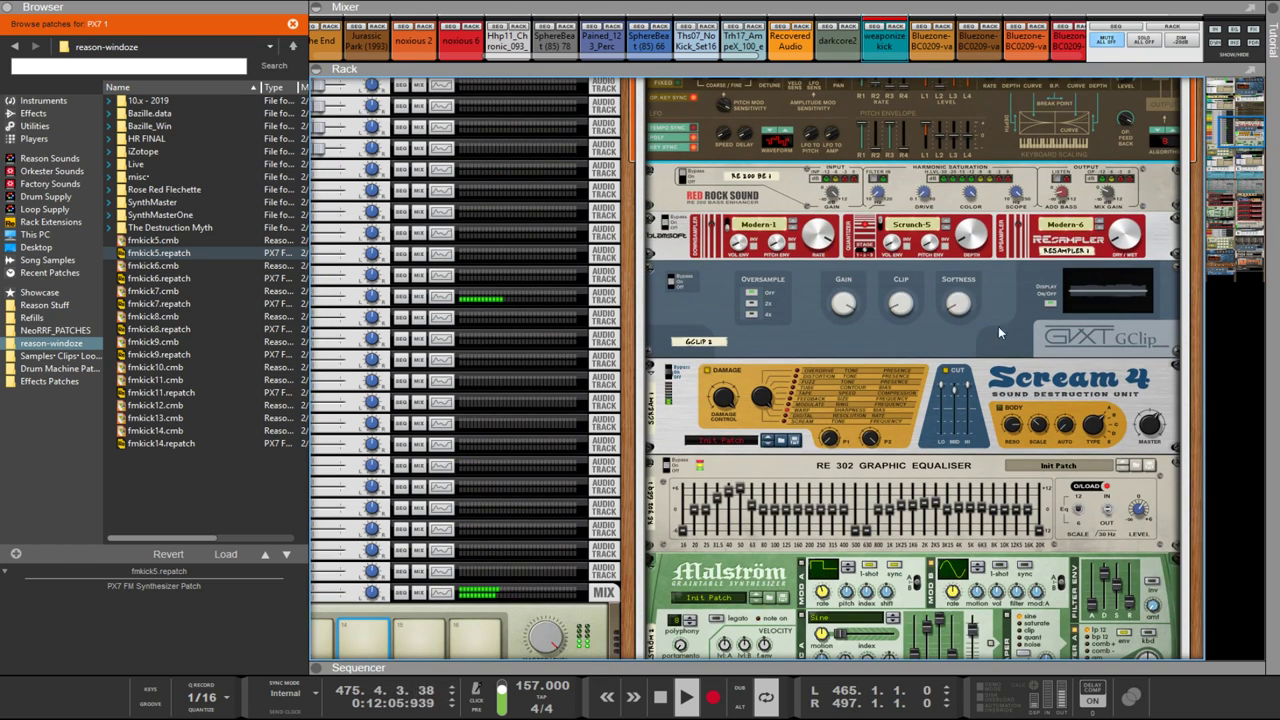
click(965, 238)
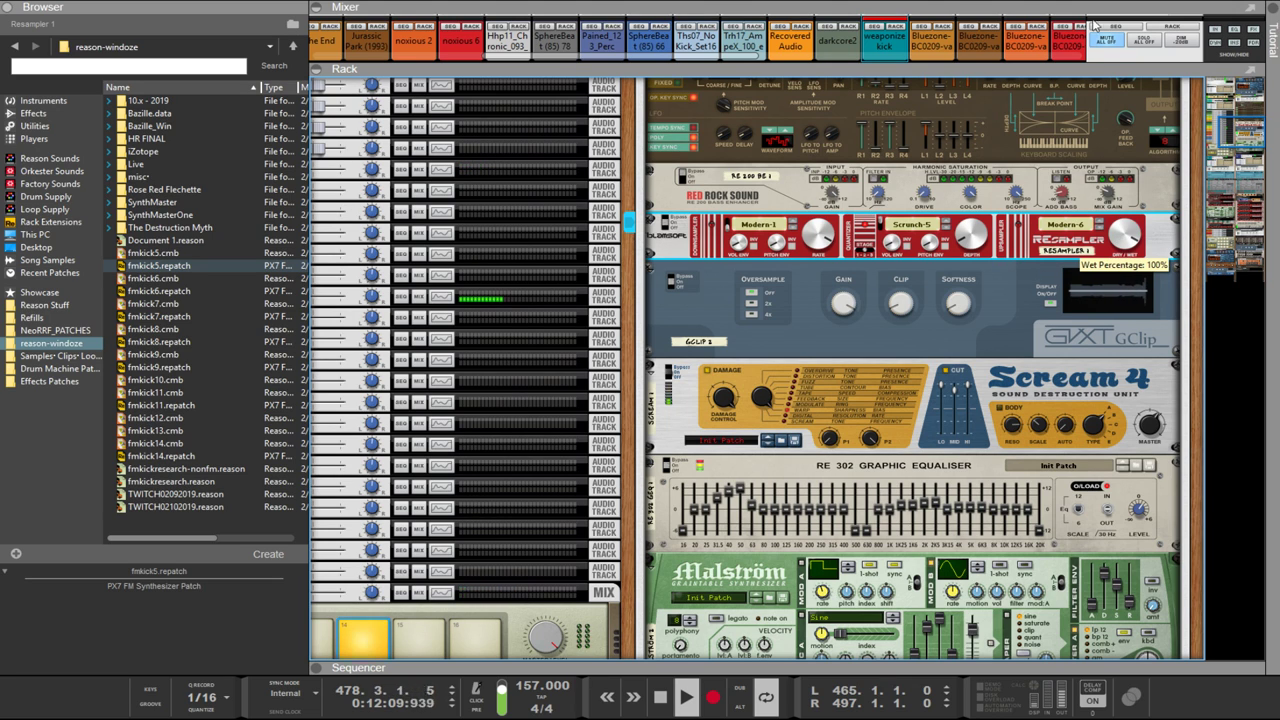
Step: Examine the effects chain below the PX7, including the Malström and the Spider CV cabling on the rack's rear
click(899, 299)
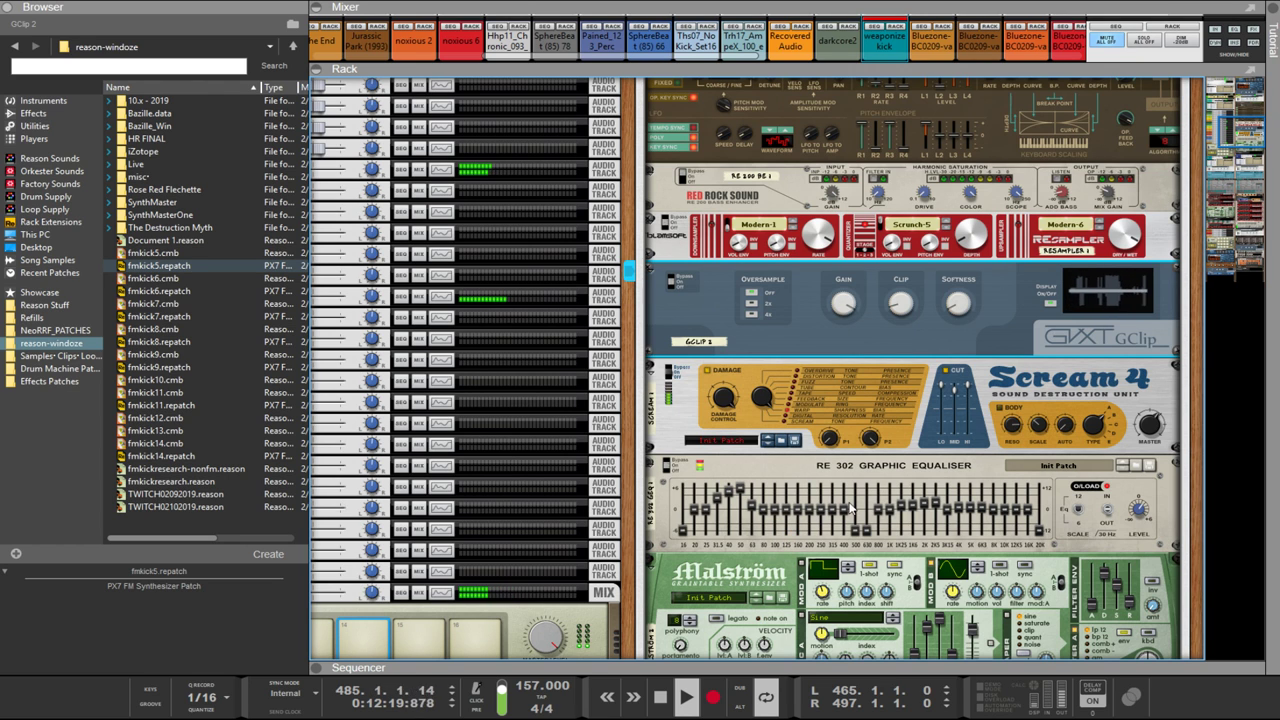
scroll(787, 523, down, 5)
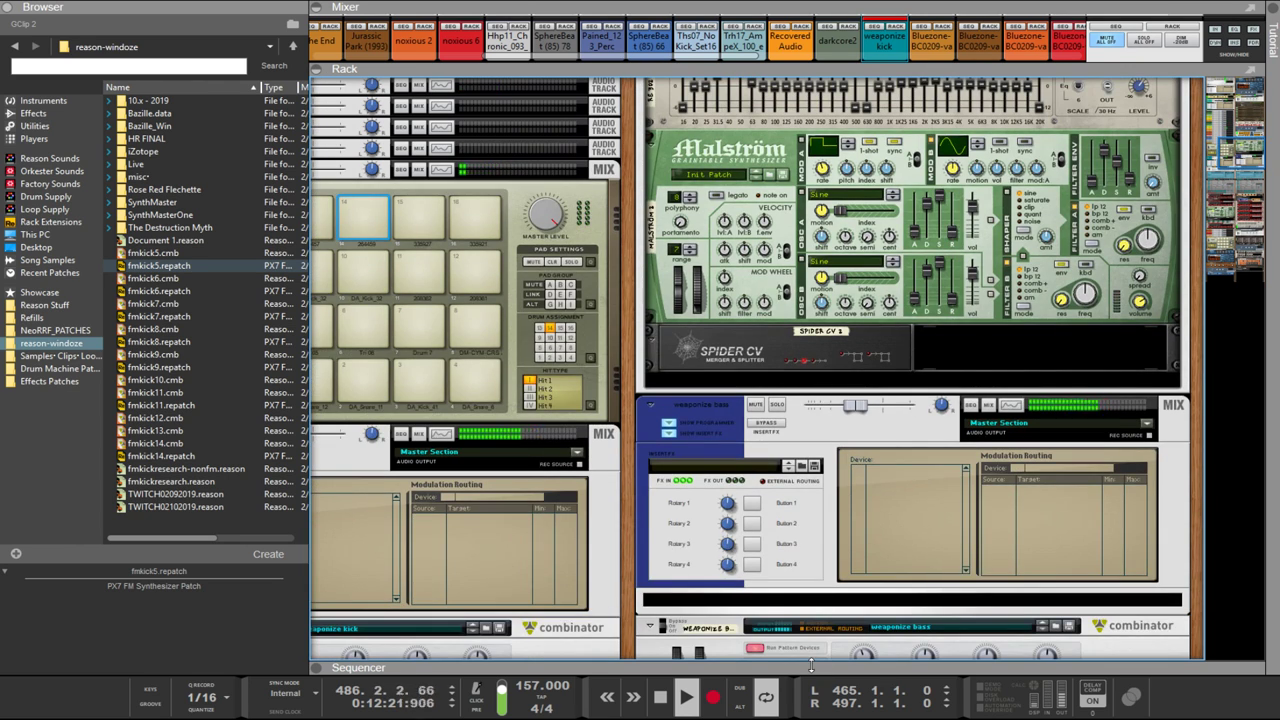
drag(812, 665, 786, 368)
key(Tab)
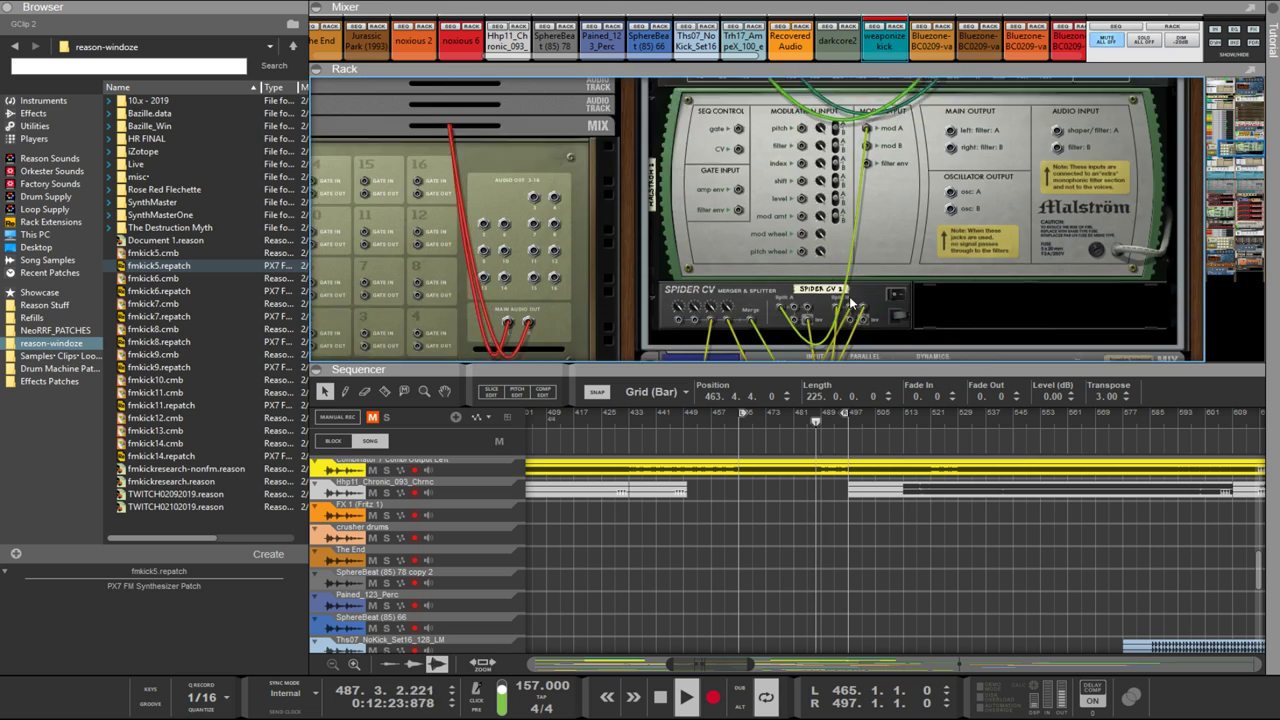
scroll(850, 310, down, 5)
key(Tab)
scroll(851, 302, up, 5)
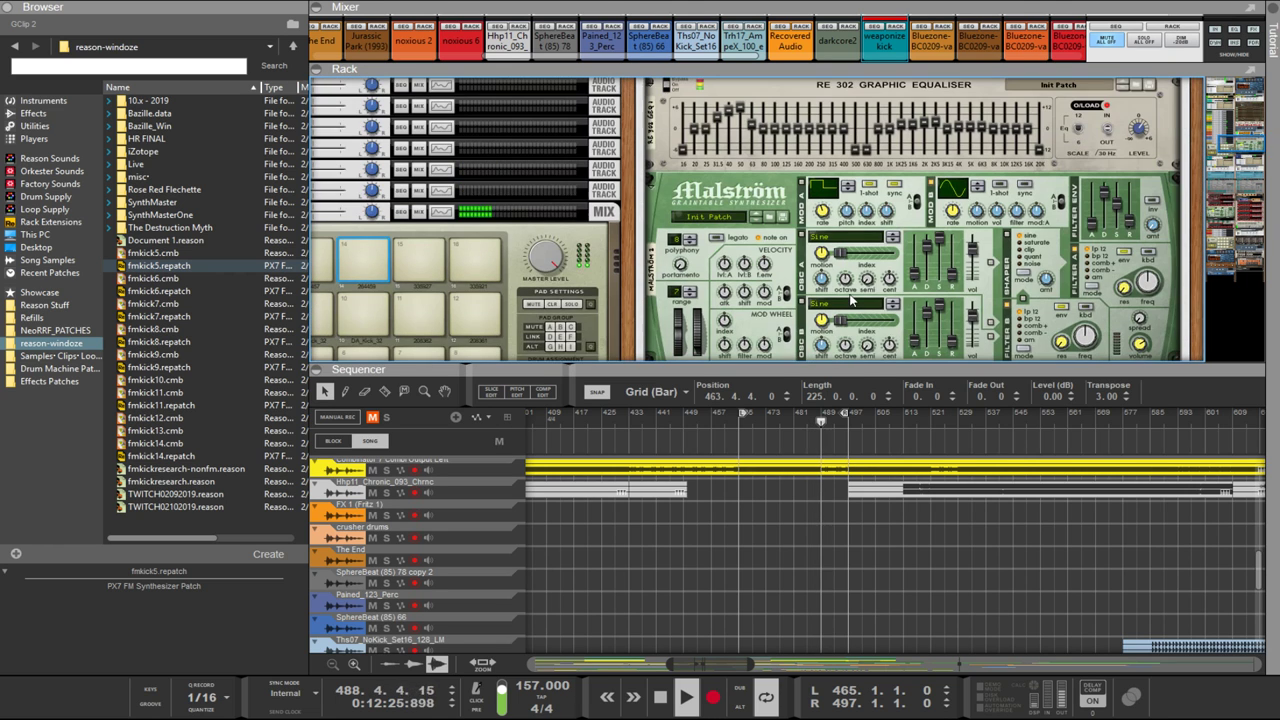
Step: Select the Malström and inspect the curve chosen for its Modulator A
click(822, 188)
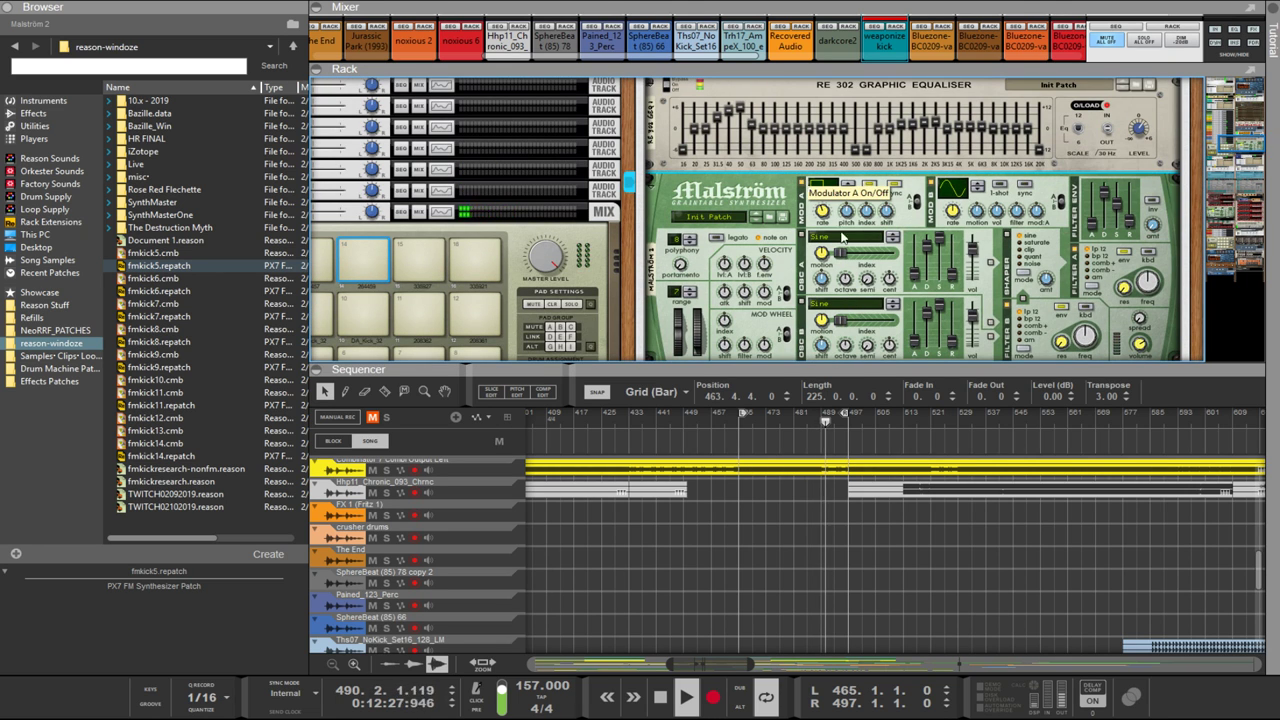
key(F6)
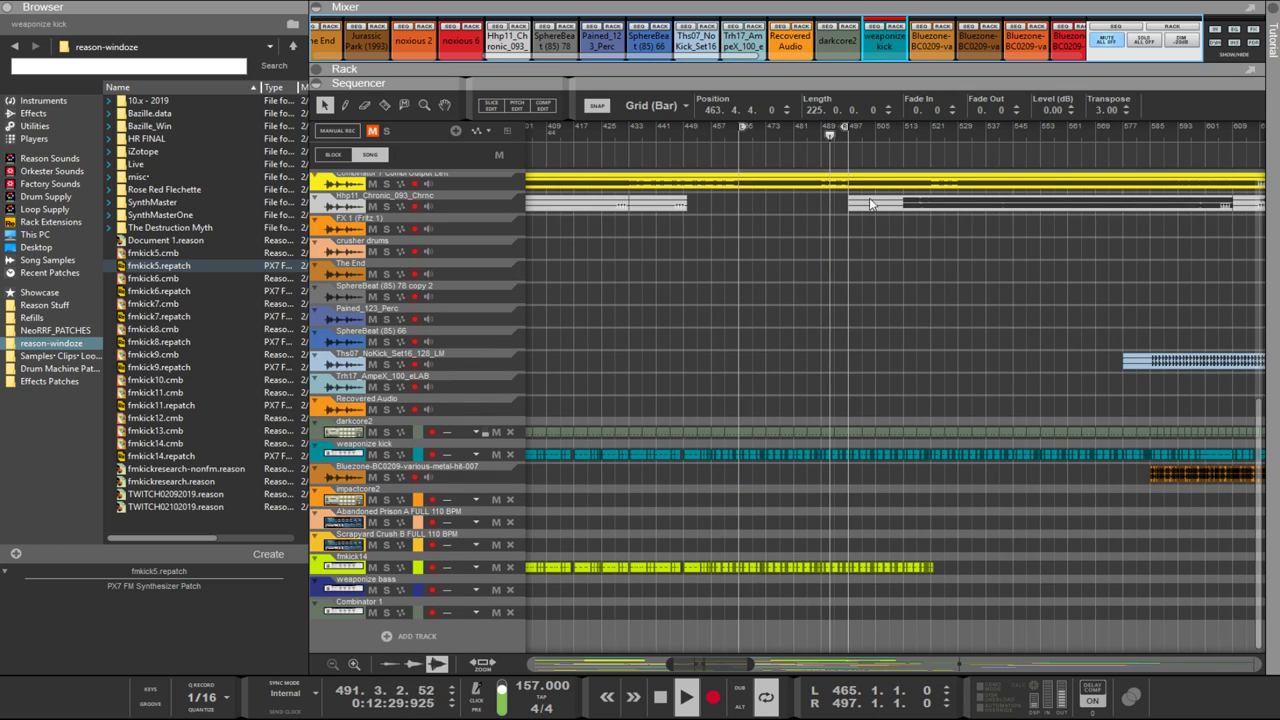
drag(875, 197, 864, 415)
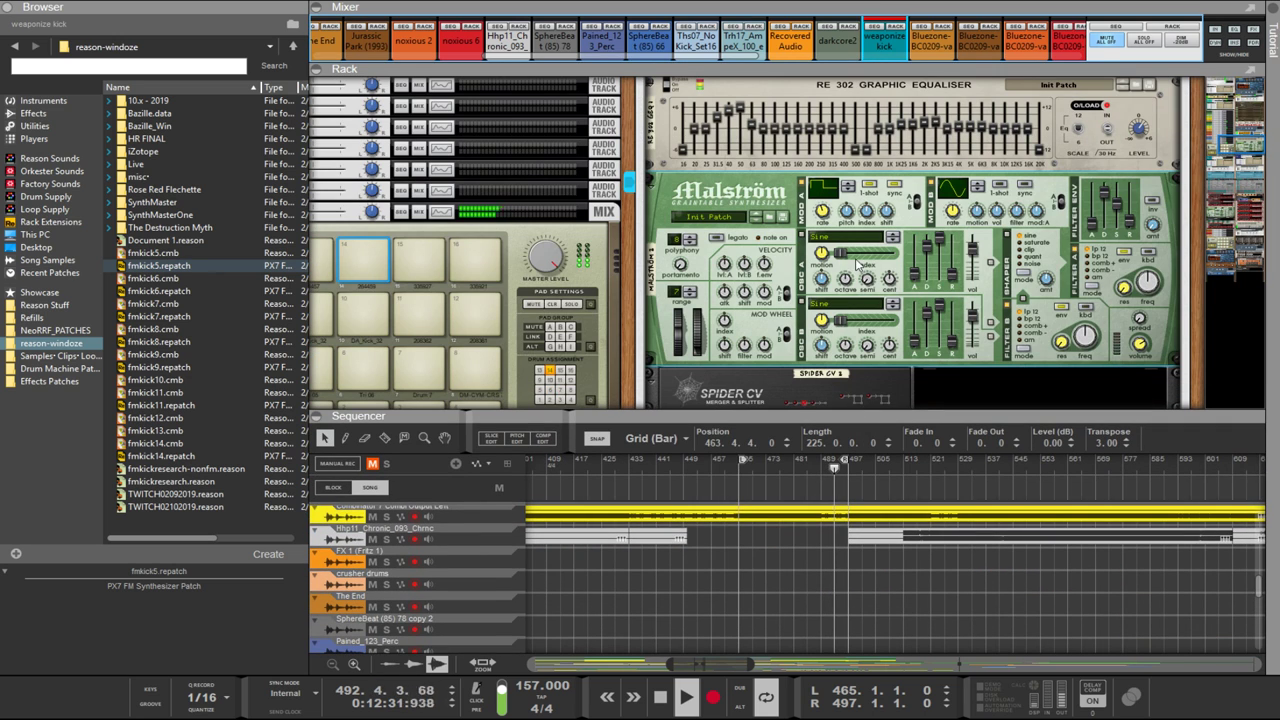
click(828, 216)
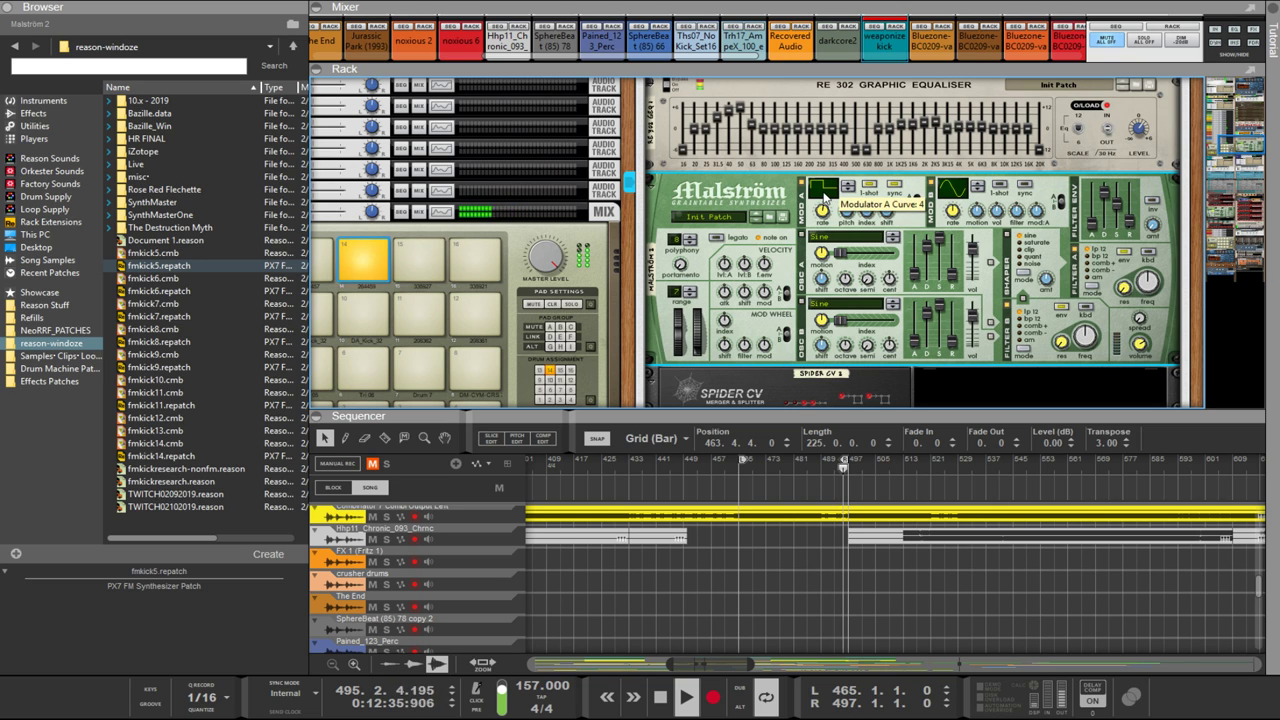
Step: Expand the sequencer over the rack so the arrangement's tracks fill the main work area
drag(762, 415, 768, 173)
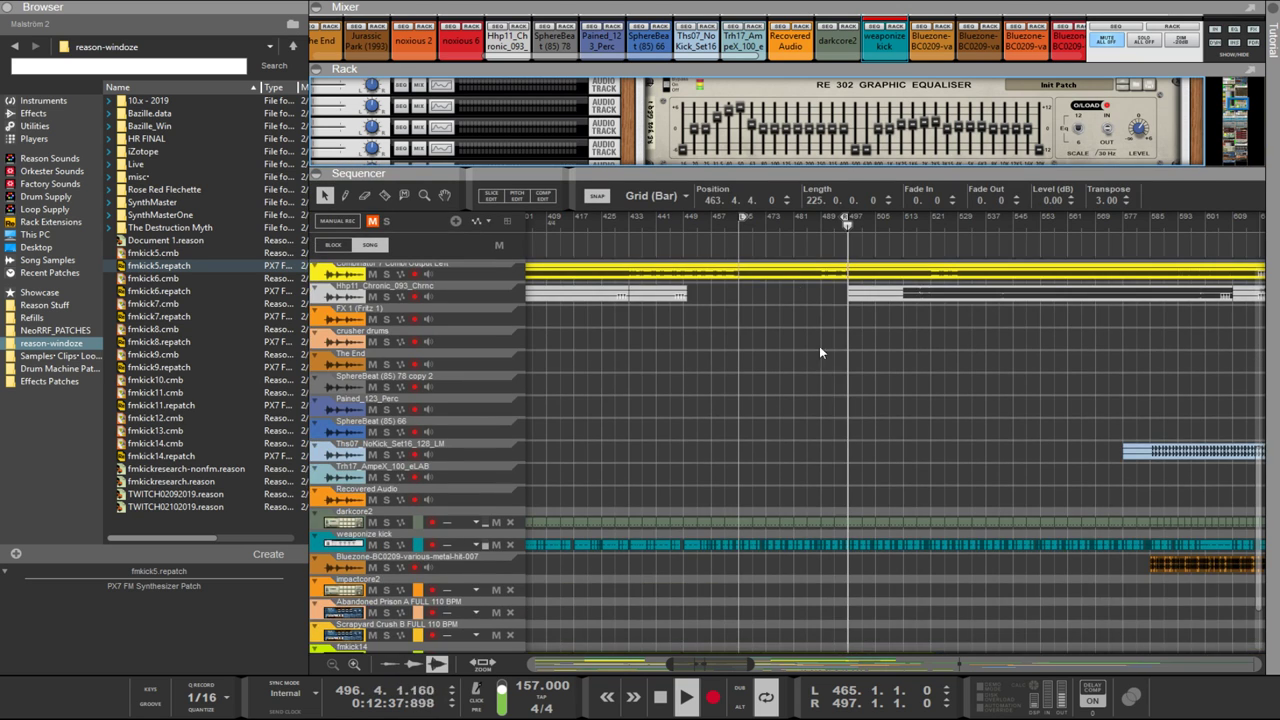
scroll(904, 533, down, 3)
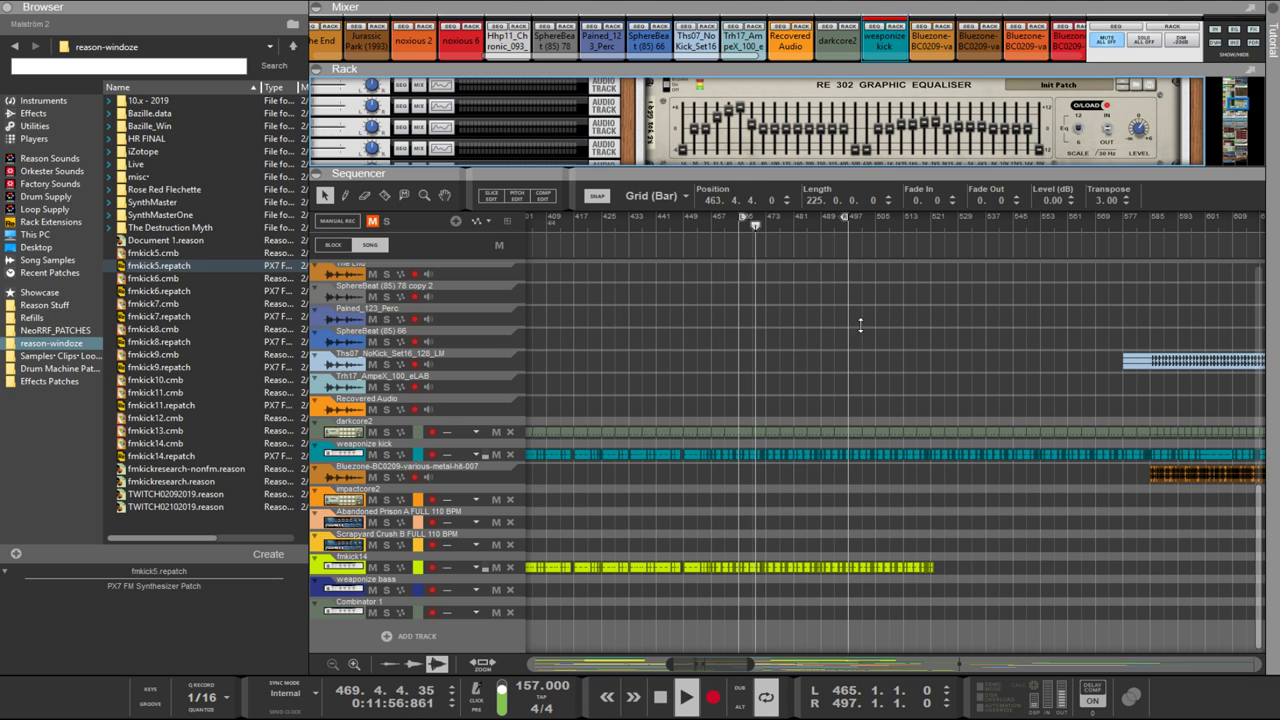
drag(866, 167, 834, 196)
drag(841, 279, 834, 452)
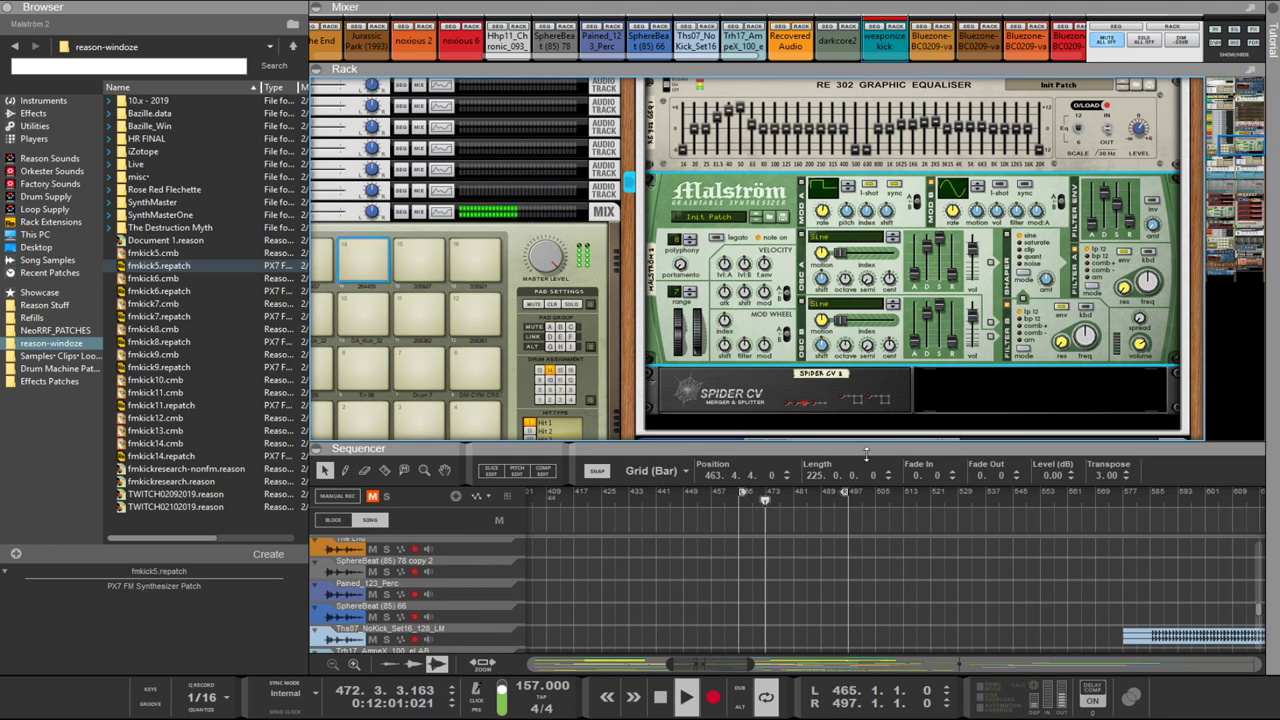
scroll(940, 320, up, 4)
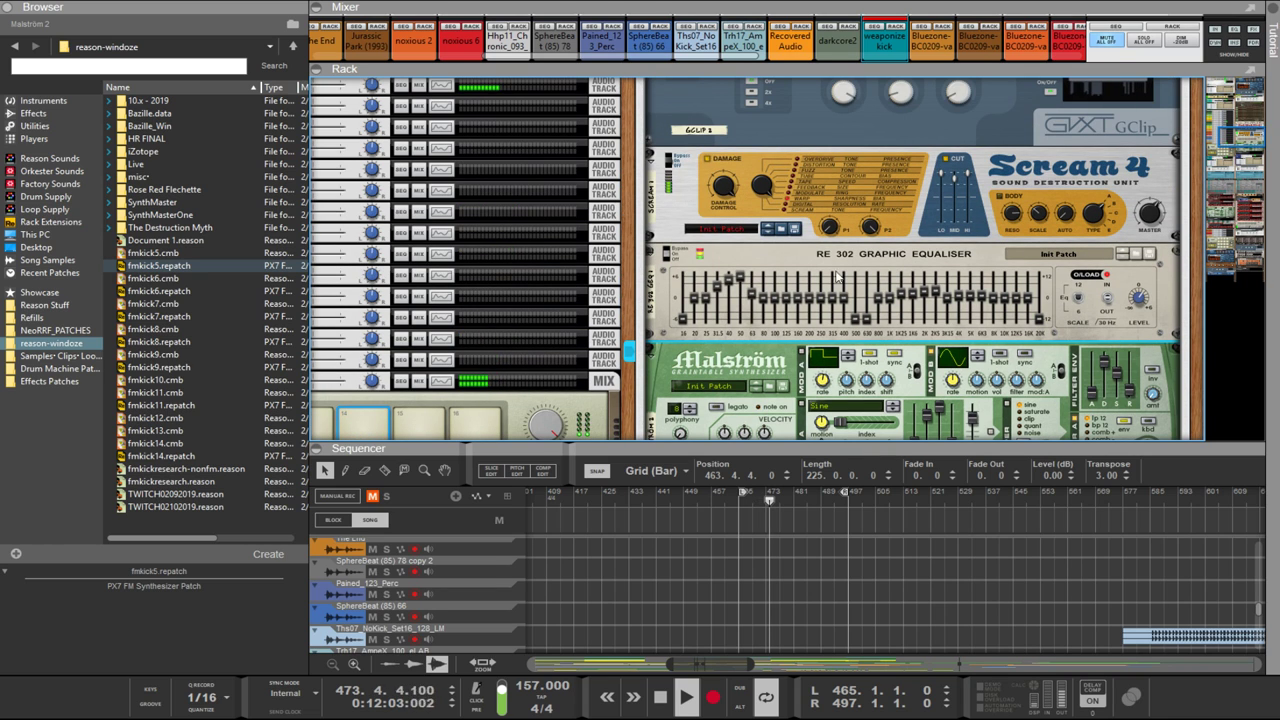
key(F6)
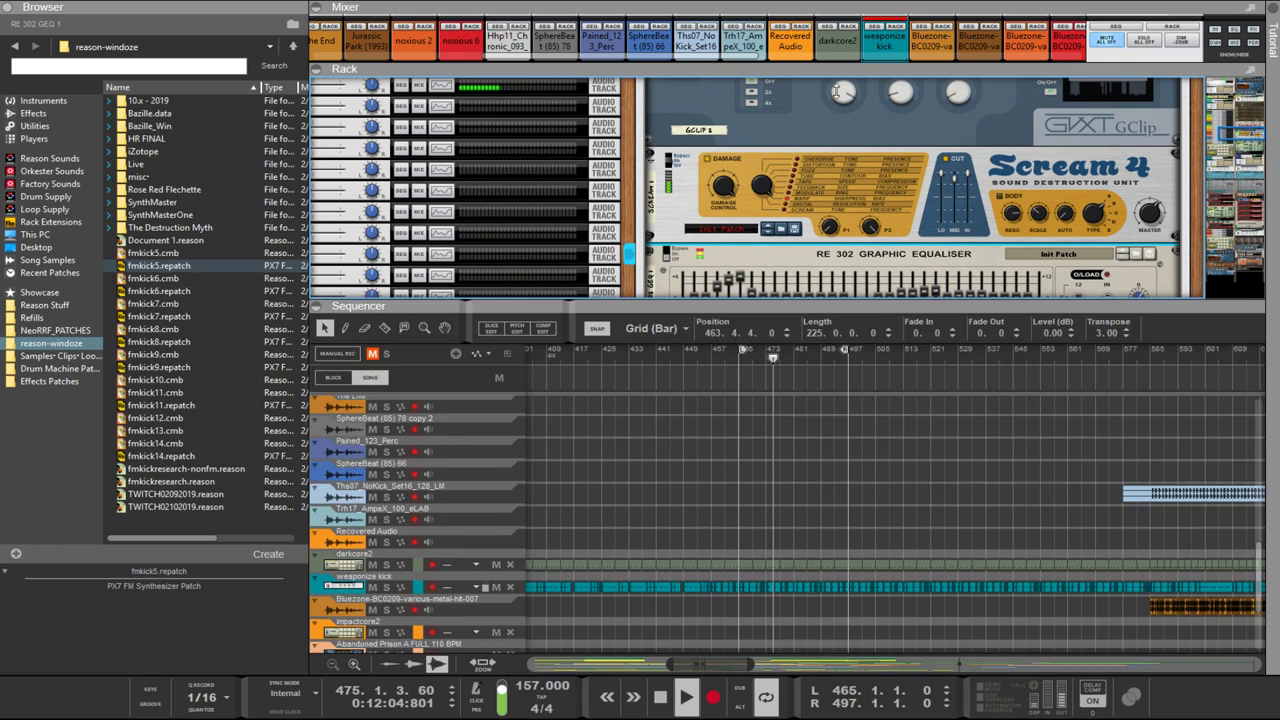
click(868, 320)
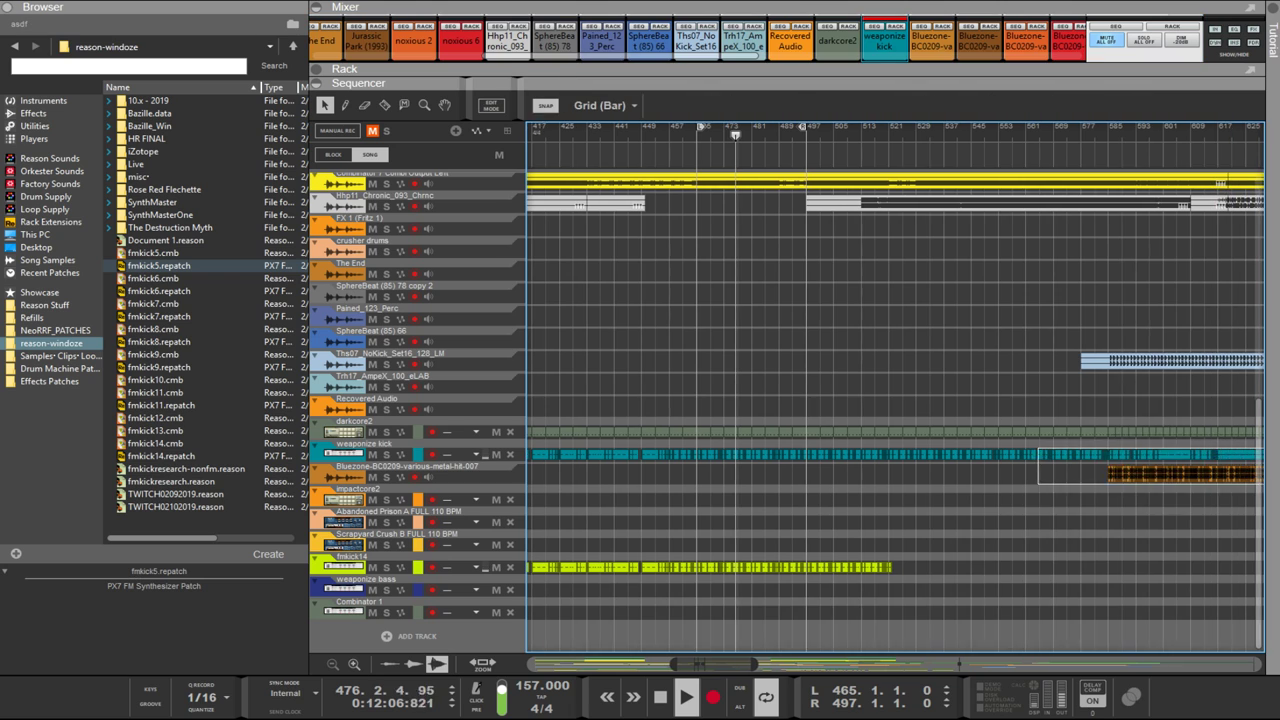
Step: Set the loop range to bars 497 to 529 and play from bar 497
ctrl+click(830, 124)
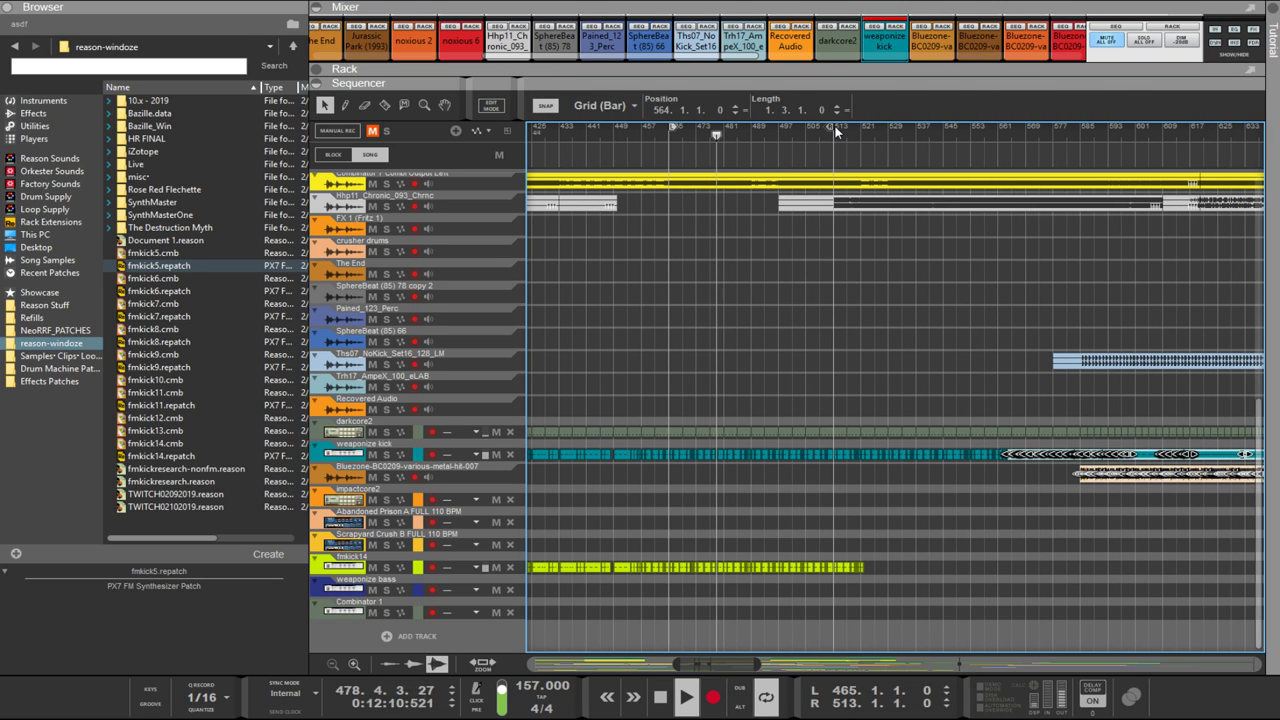
ctrl+click(781, 128)
scroll(855, 321, up, 3)
scroll(852, 316, up, 5)
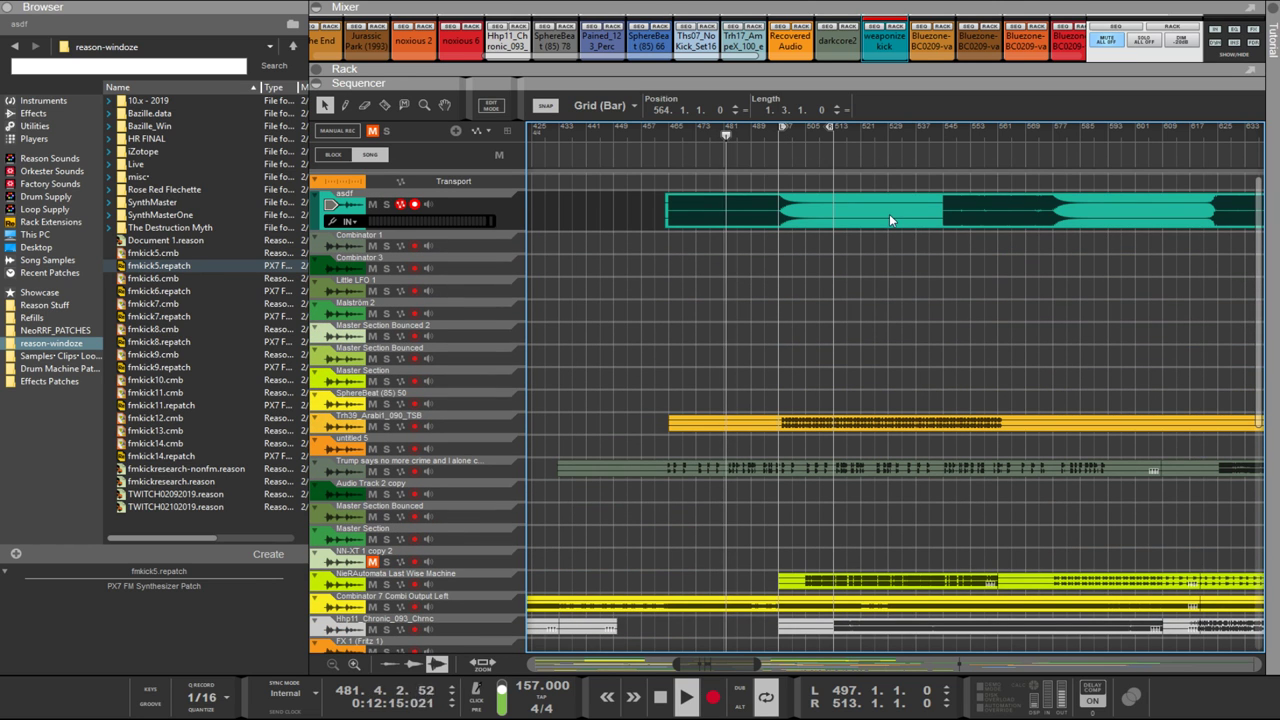
alt+click(889, 133)
click(836, 134)
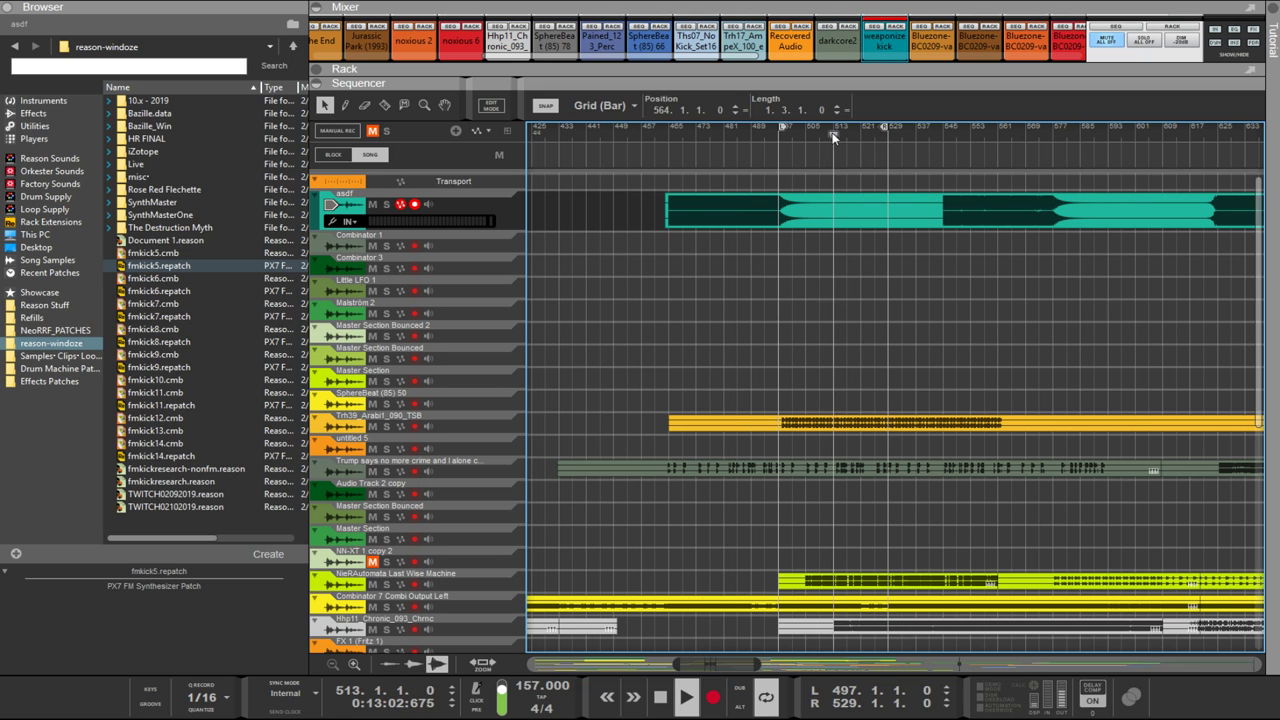
drag(836, 136, 777, 128)
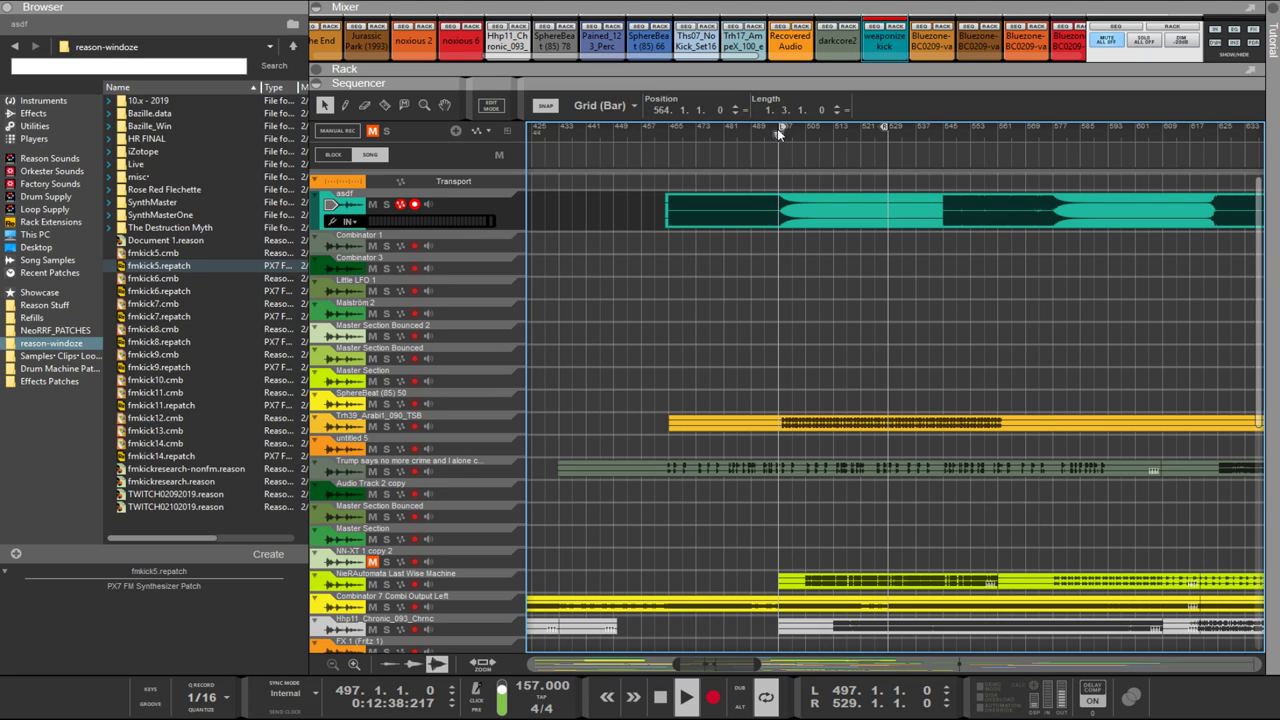
key(space)
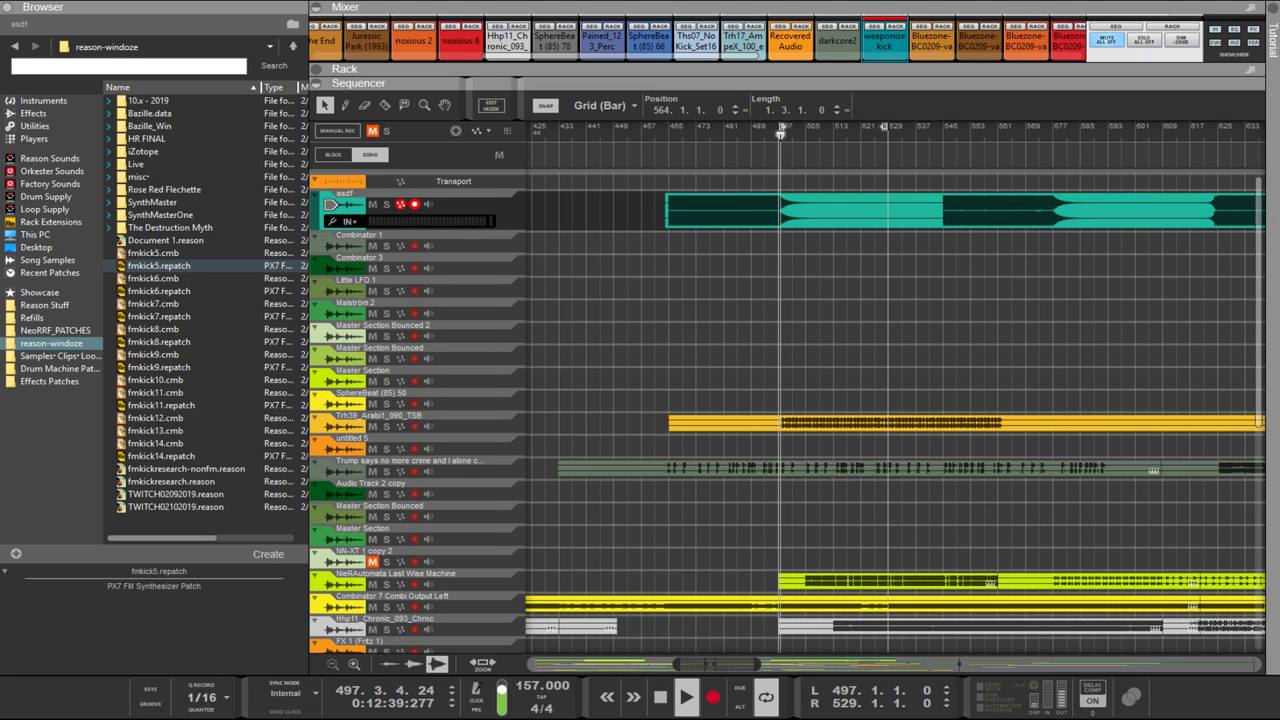
Step: Deselect the selected clips and set the loop range to bars 505 to 537
click(639, 561)
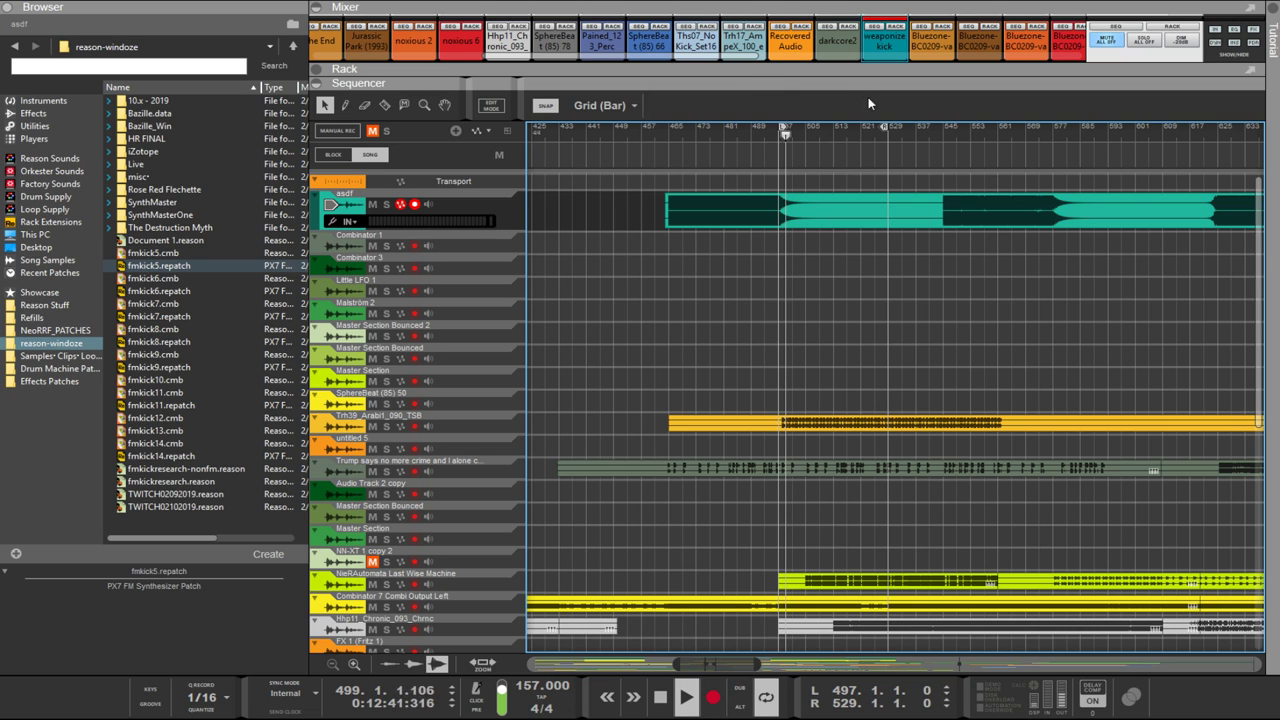
alt+click(805, 135)
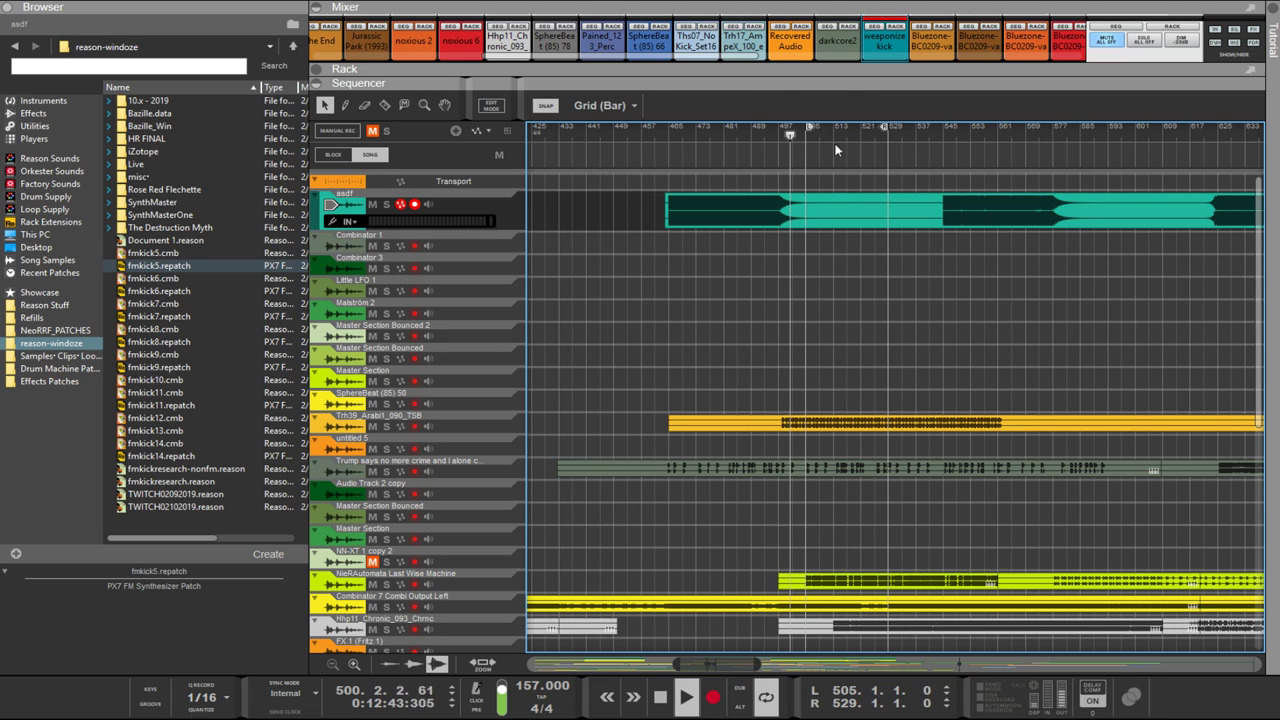
ctrl+click(916, 136)
Step: Move the long clip on the Trh39_Arabi1_090_TSB track earlier so that it starts at bar 408
scroll(906, 282, down, 5)
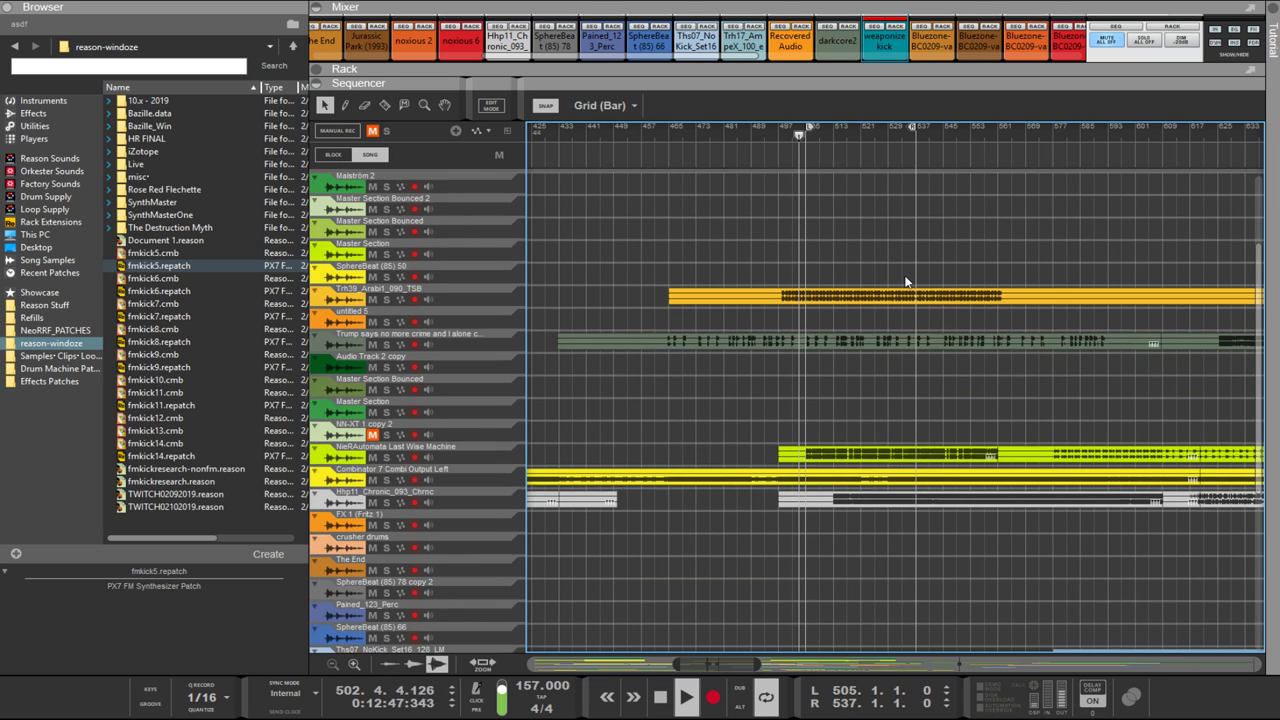
scroll(900, 290, down, 2)
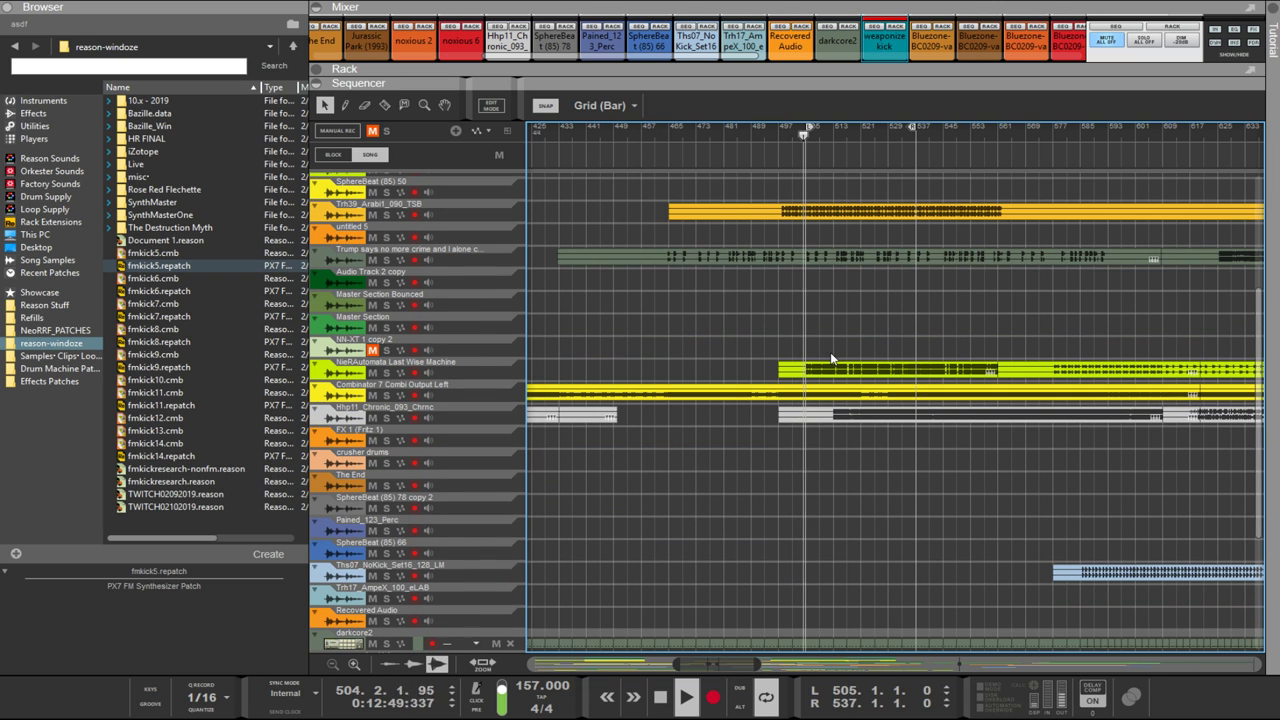
drag(1040, 218, 862, 220)
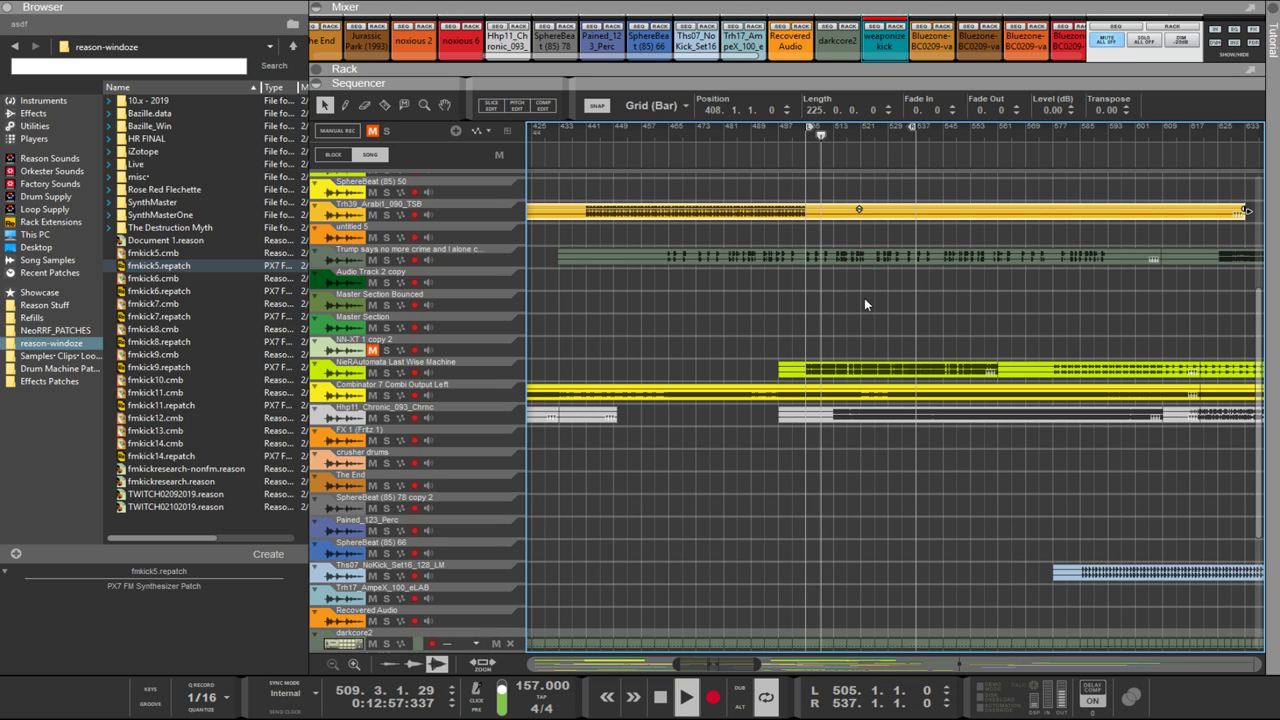
Step: Trim the weaponize kick clip inside the loop to start at bar 505 and last 32 bars
scroll(868, 309, down, 5)
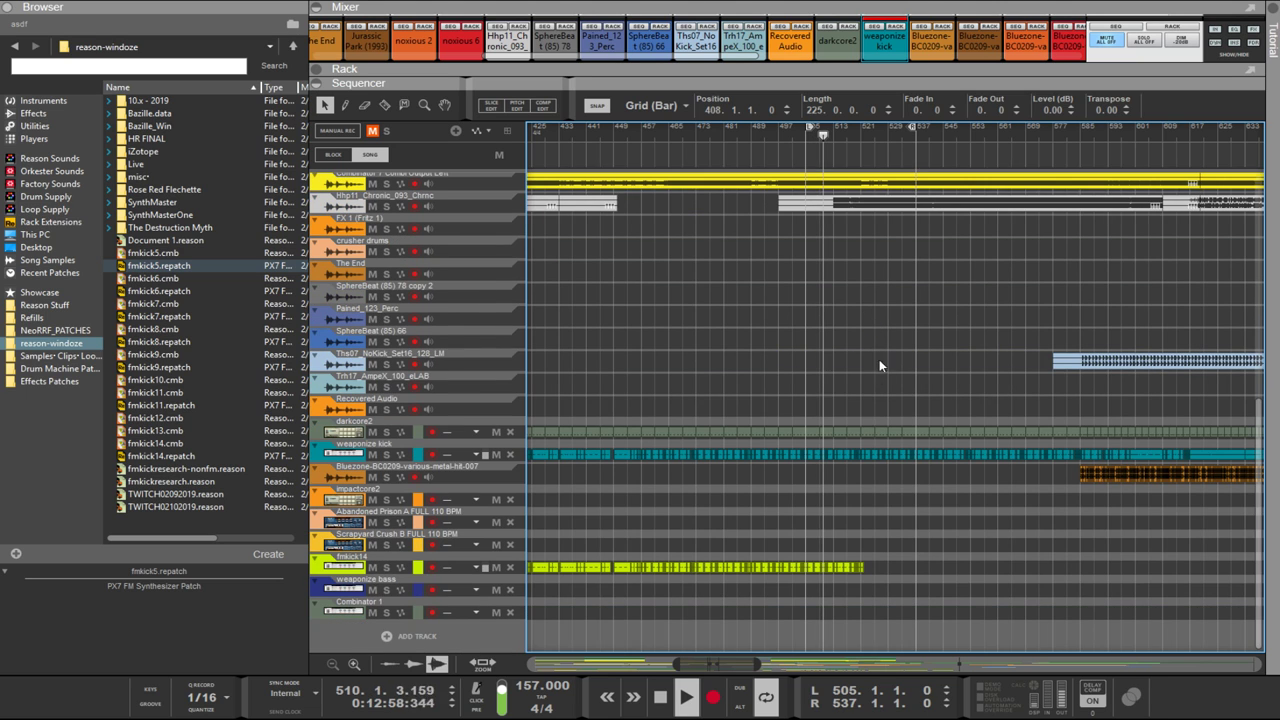
click(806, 466)
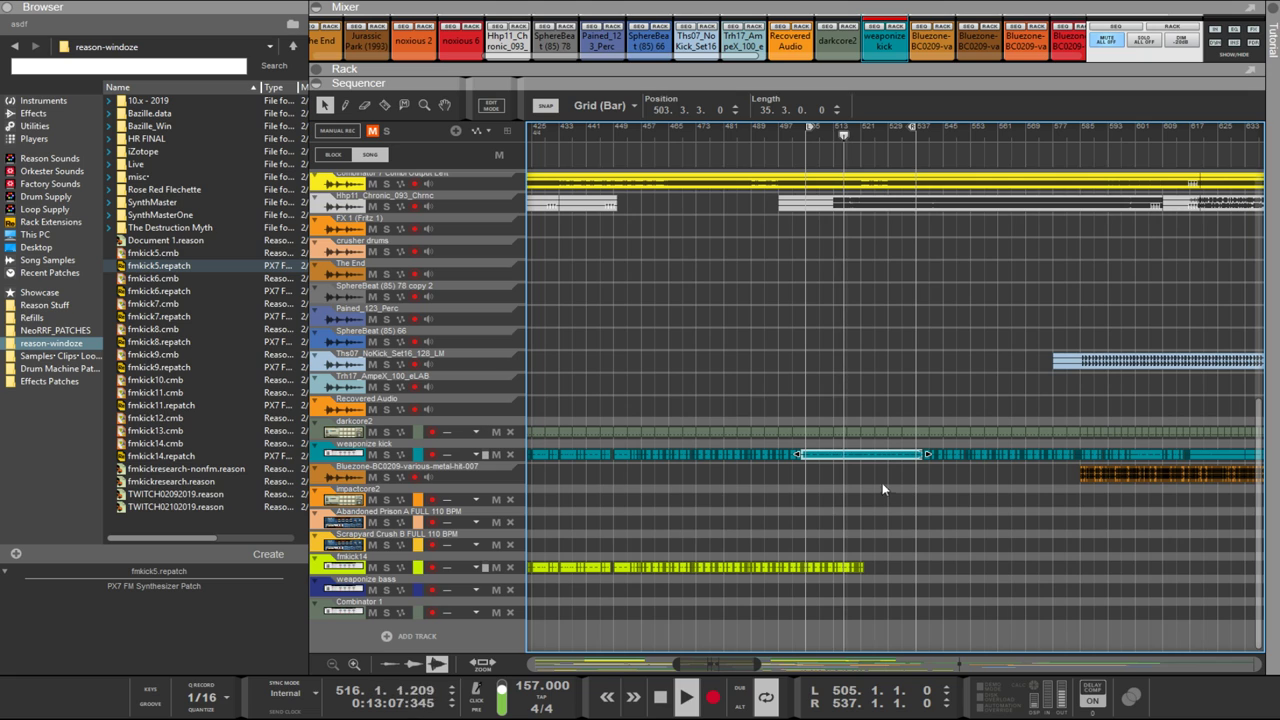
drag(797, 454, 805, 454)
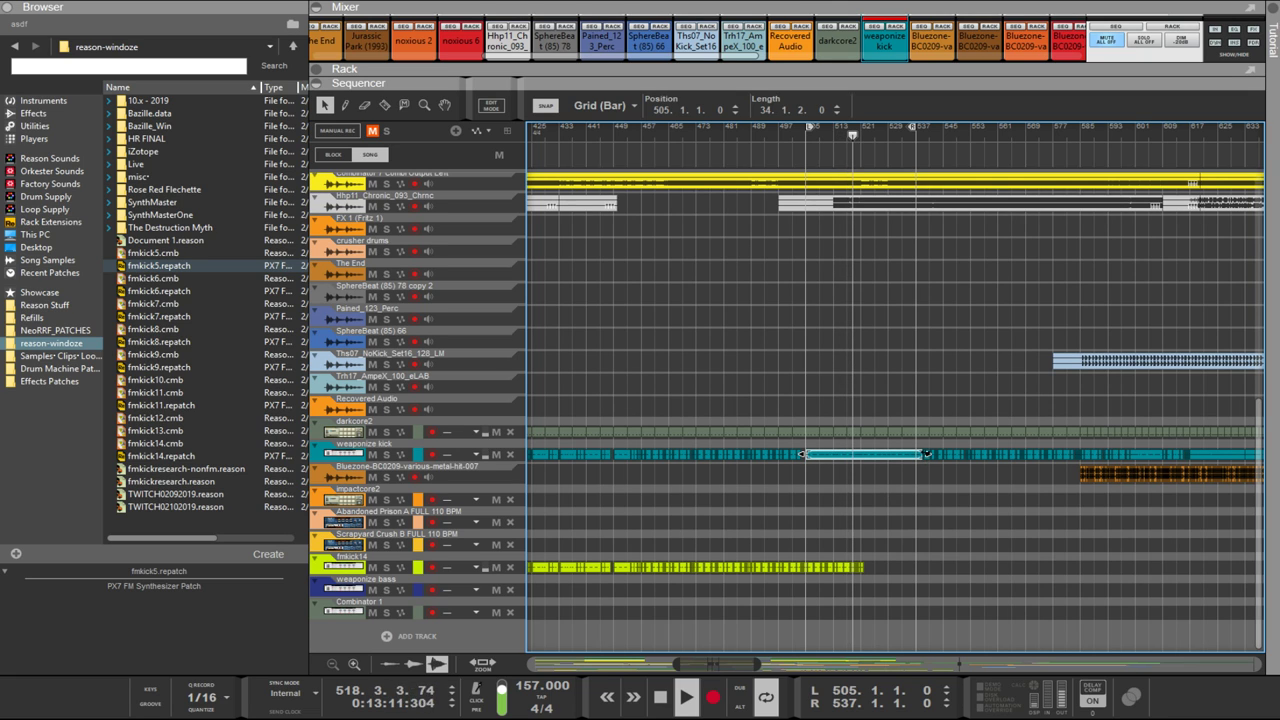
drag(917, 450, 913, 452)
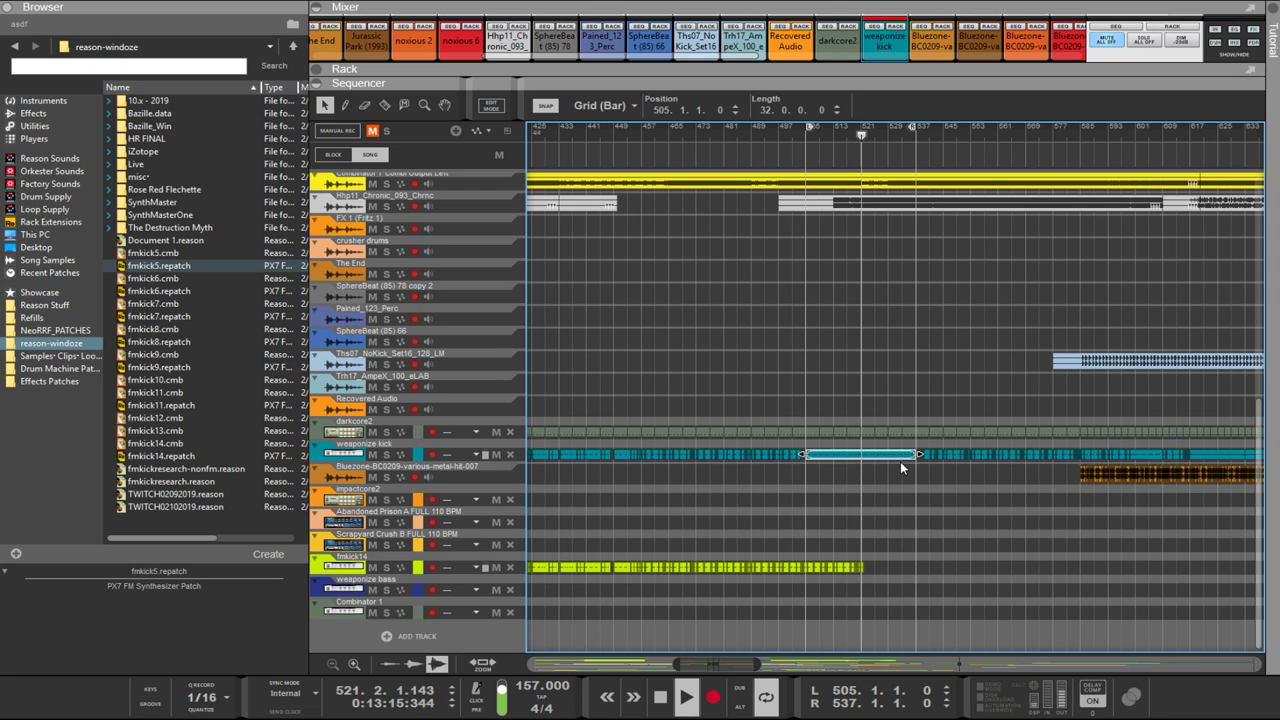
Step: Split the weaponize kick clip between bars 505 and 537 into four-bar sections with the Razor tool, and return to the Selection tool
key(e)
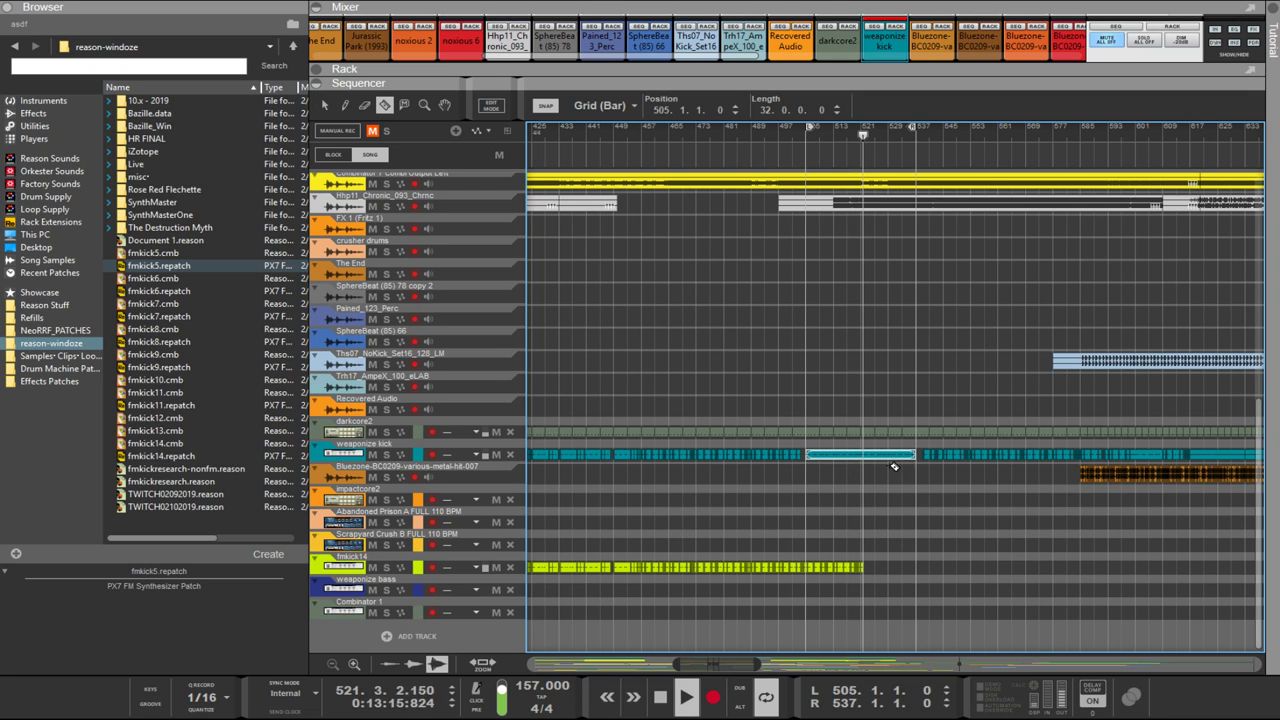
click(824, 457)
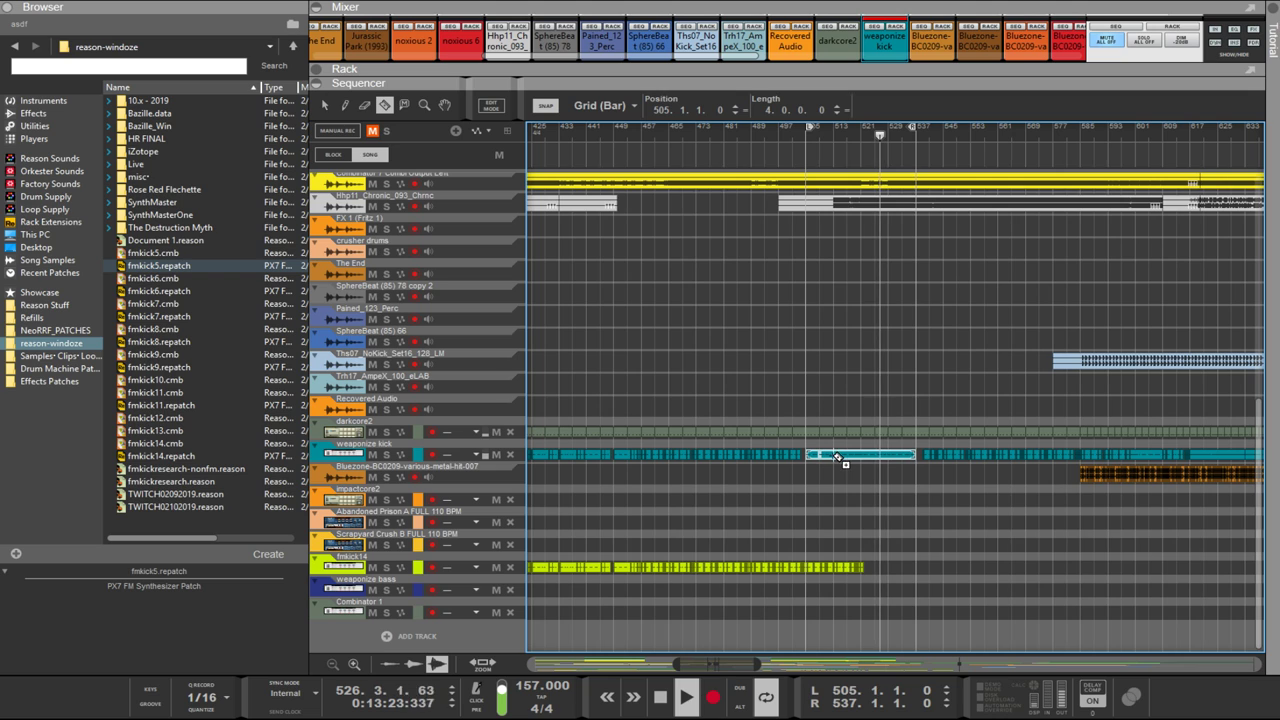
click(892, 457)
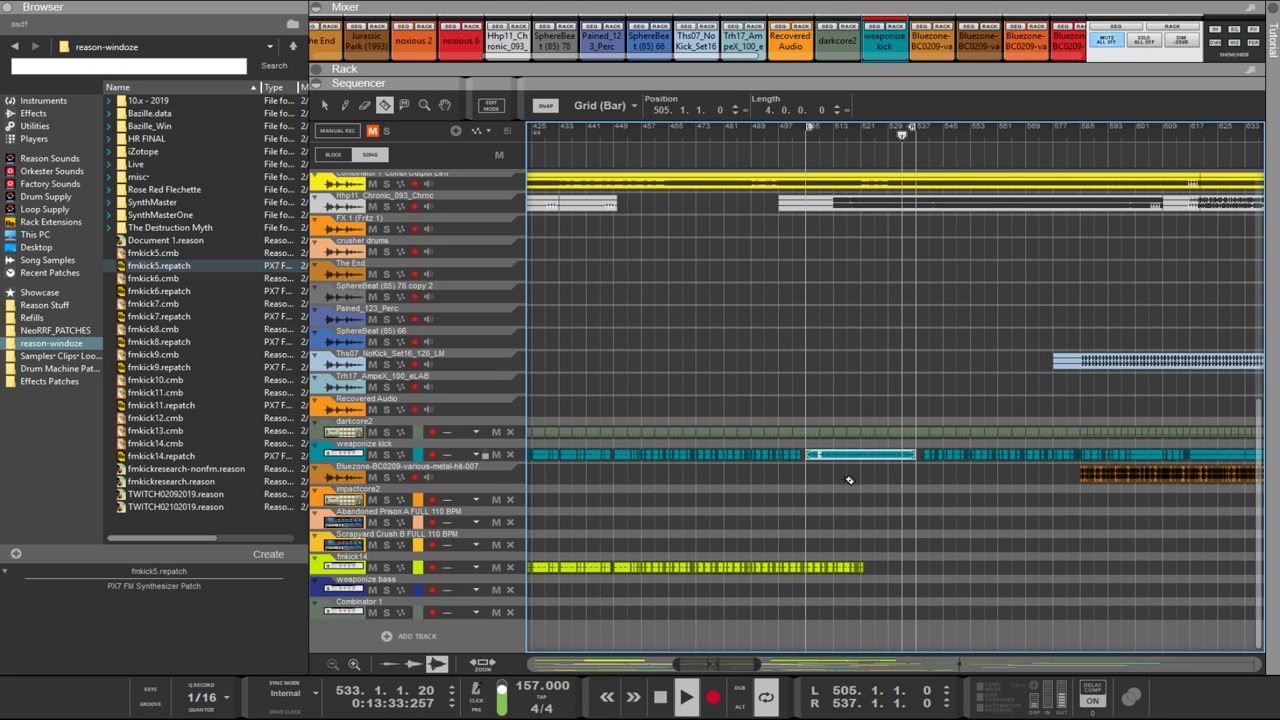
scroll(850, 483, up, 3)
scroll(850, 483, up, 2)
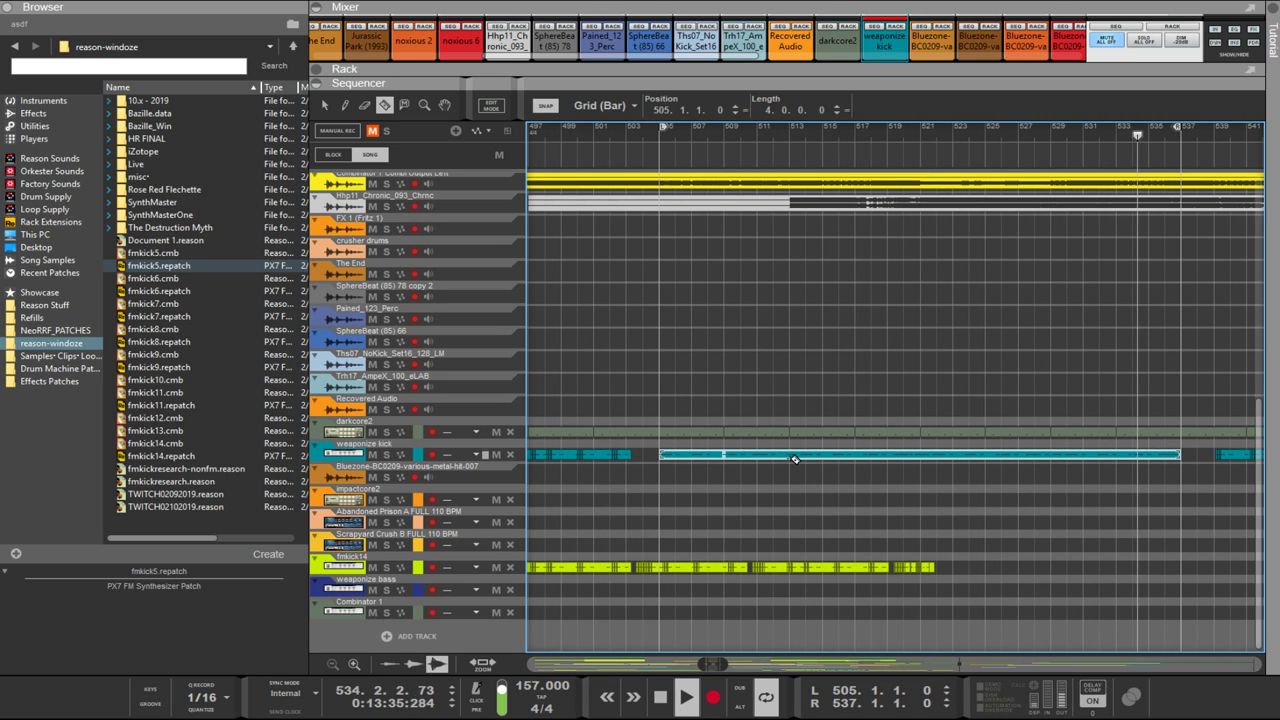
click(843, 457)
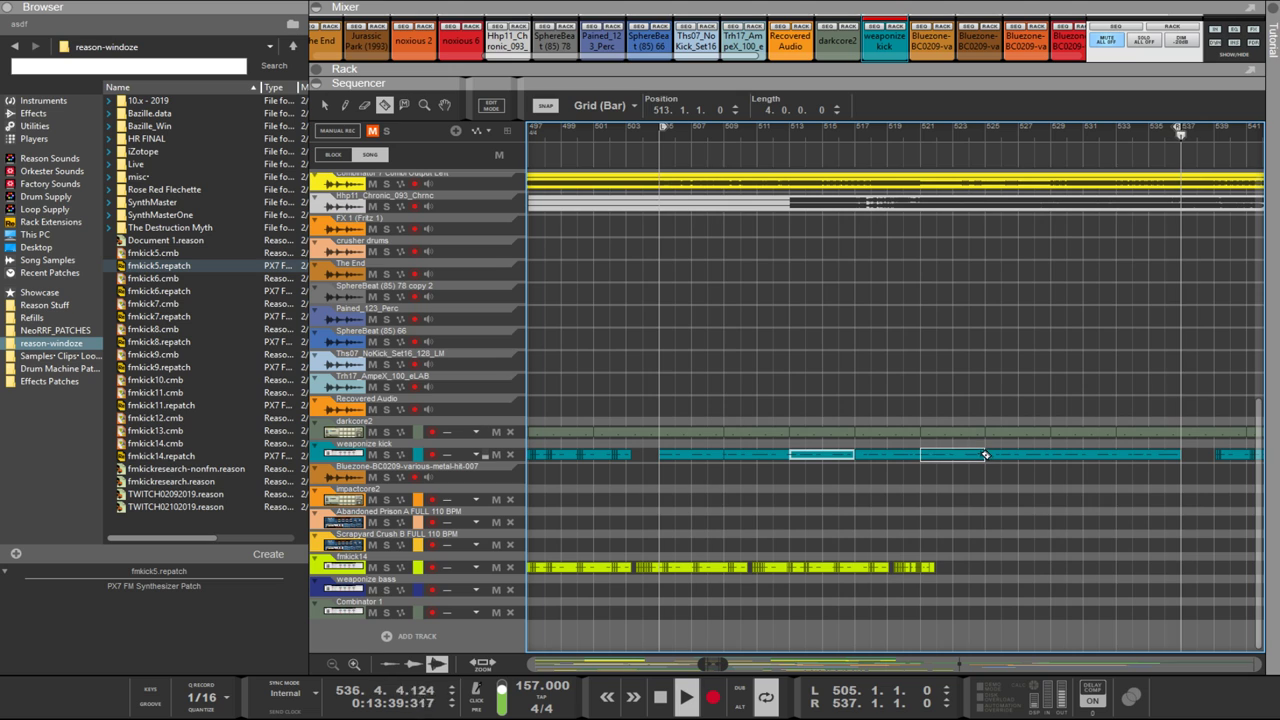
click(950, 456)
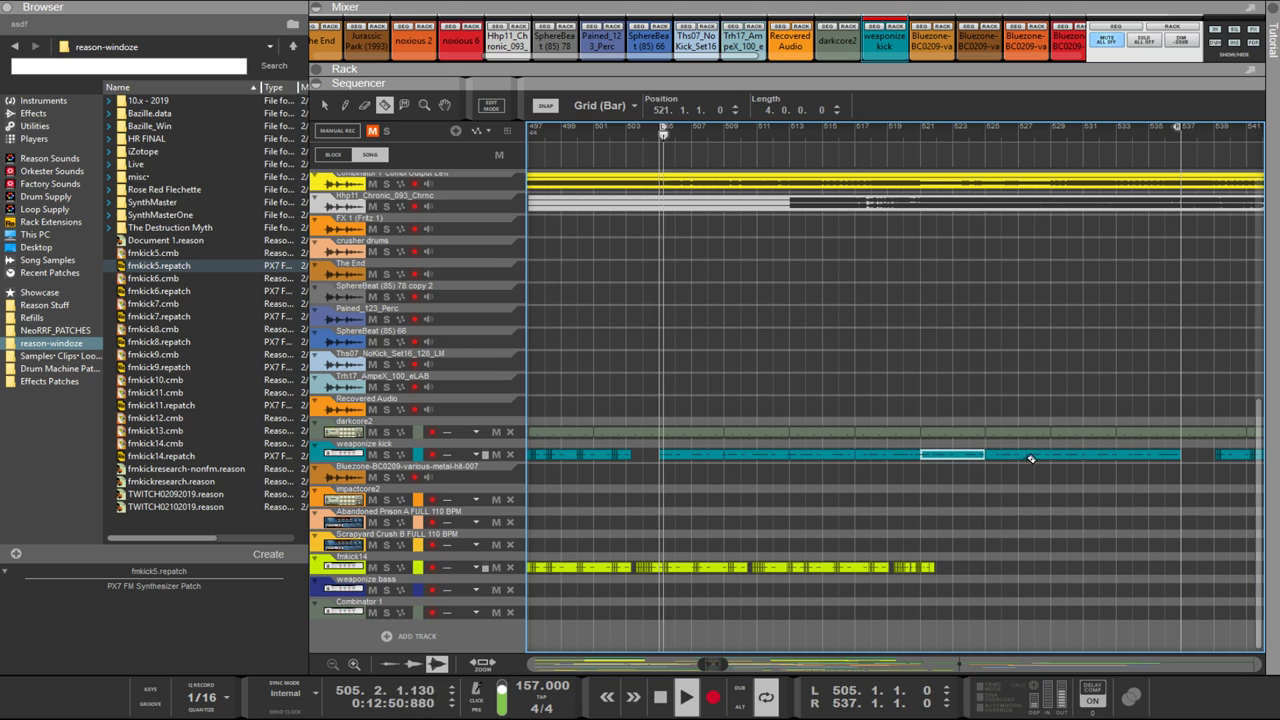
click(1112, 454)
key(q)
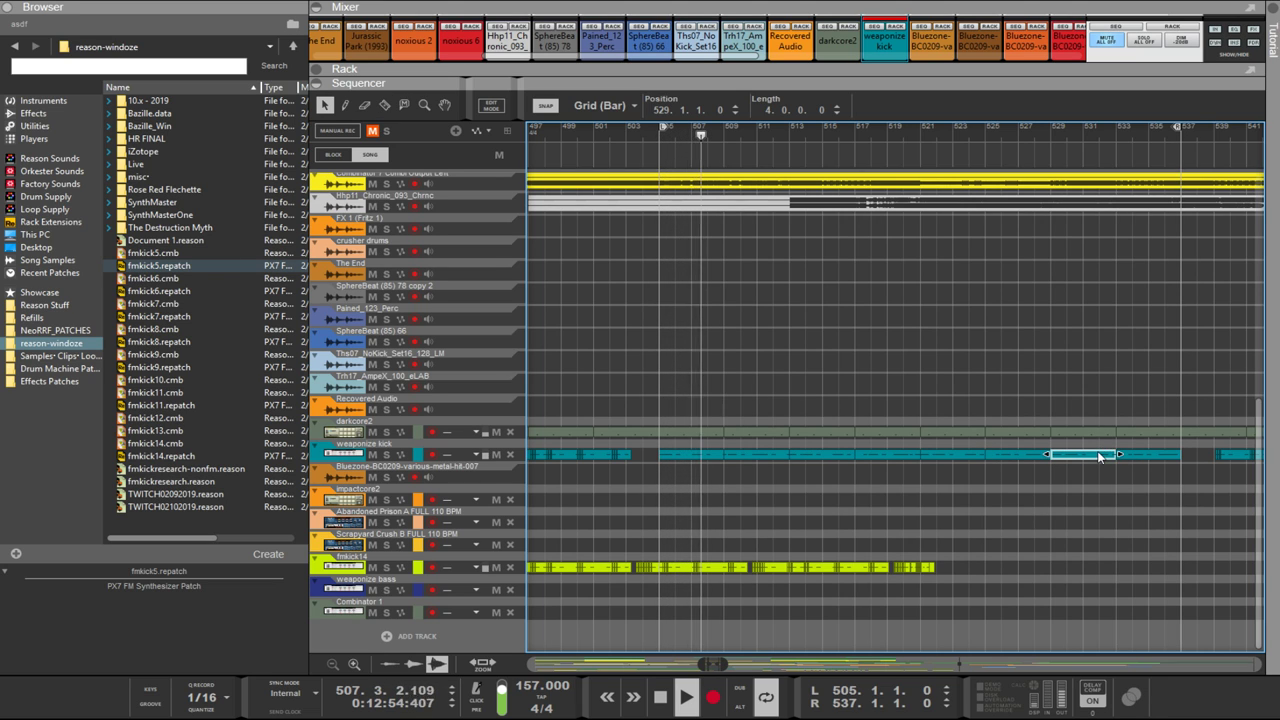
Step: Move the weaponize kick clip at bar 509 one beat later to 509.2.1.0 and delete the leftover sliver before it
click(784, 456)
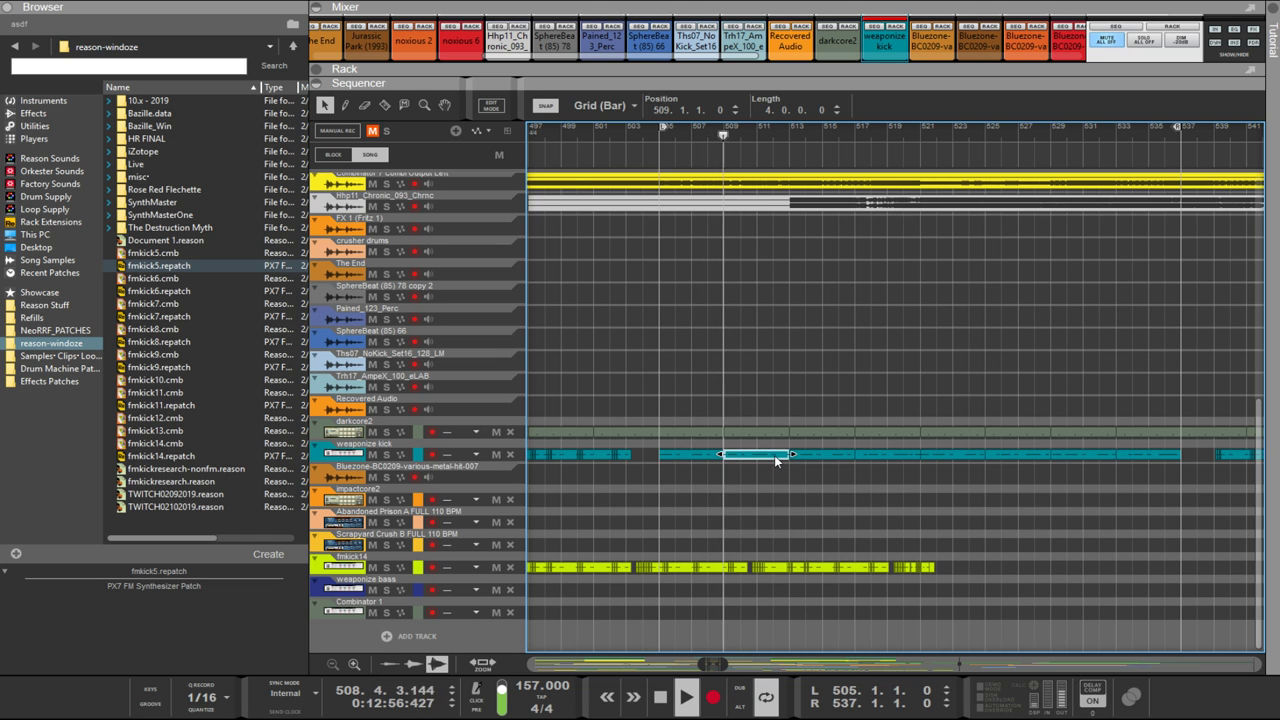
ctrl+scroll(775, 455, up, 5)
ctrl+scroll(775, 455, down, 2)
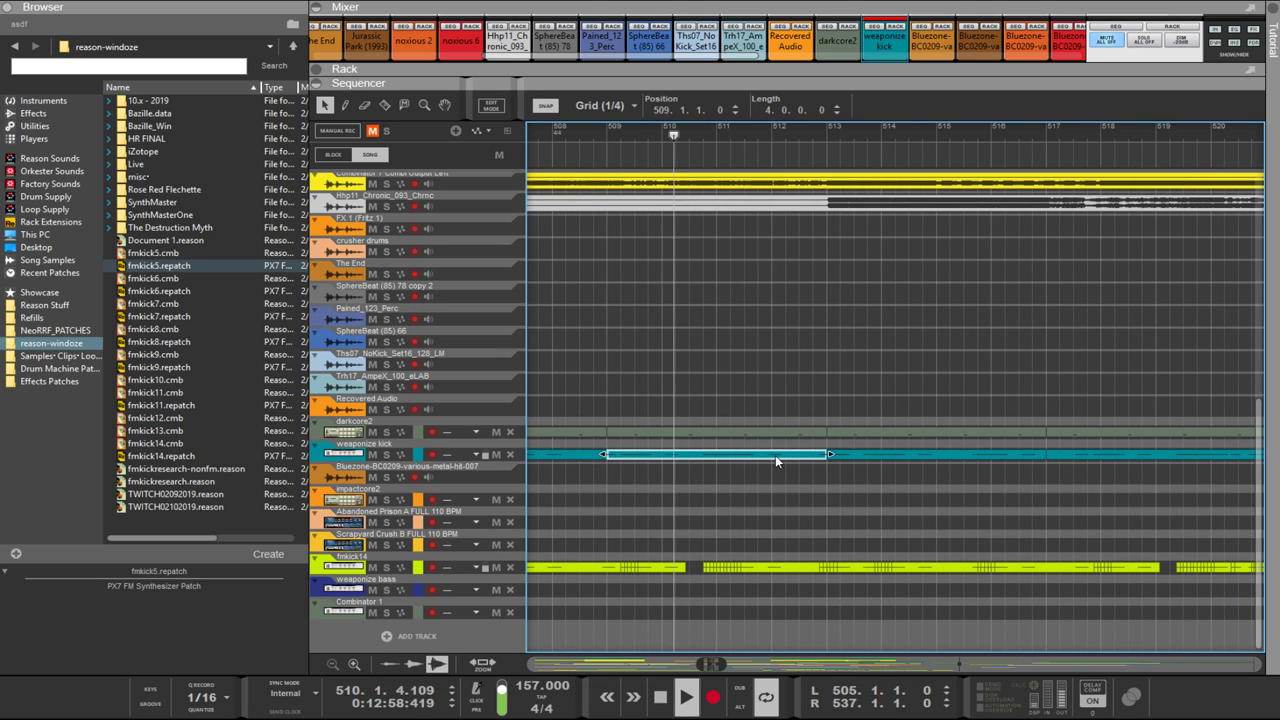
key(ctrl+Right)
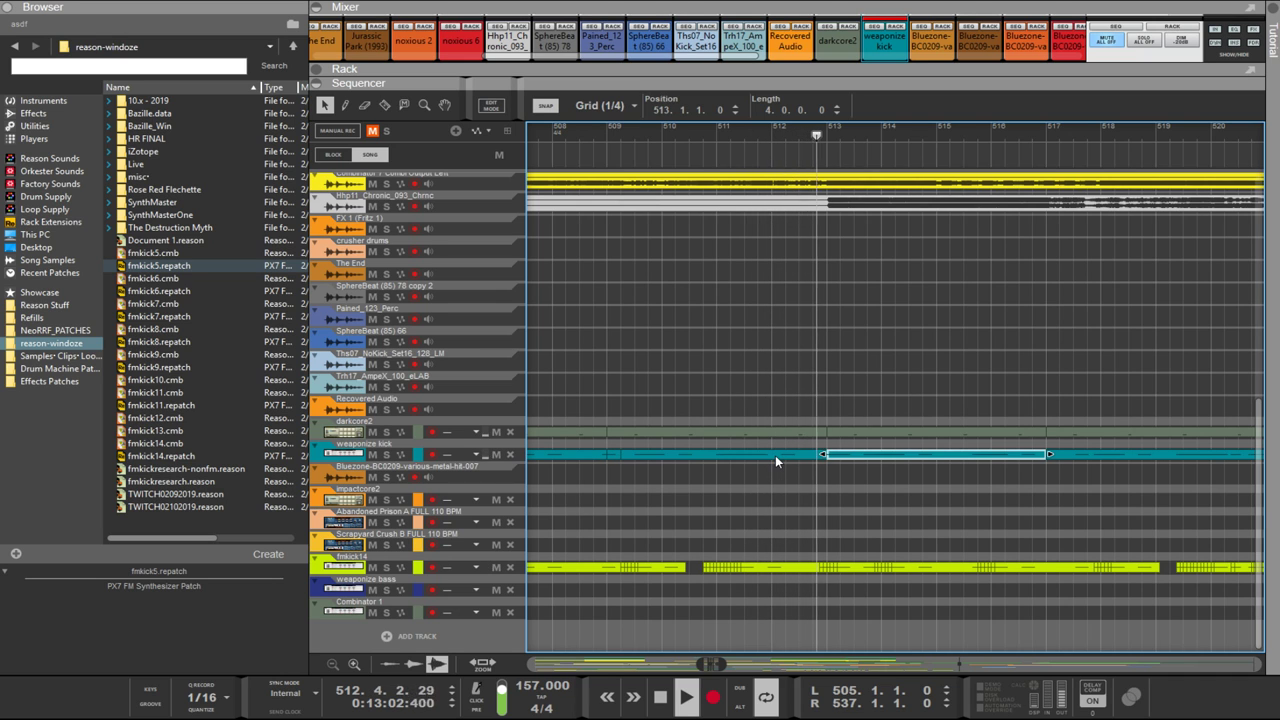
shift+scroll(775, 455, left, 3)
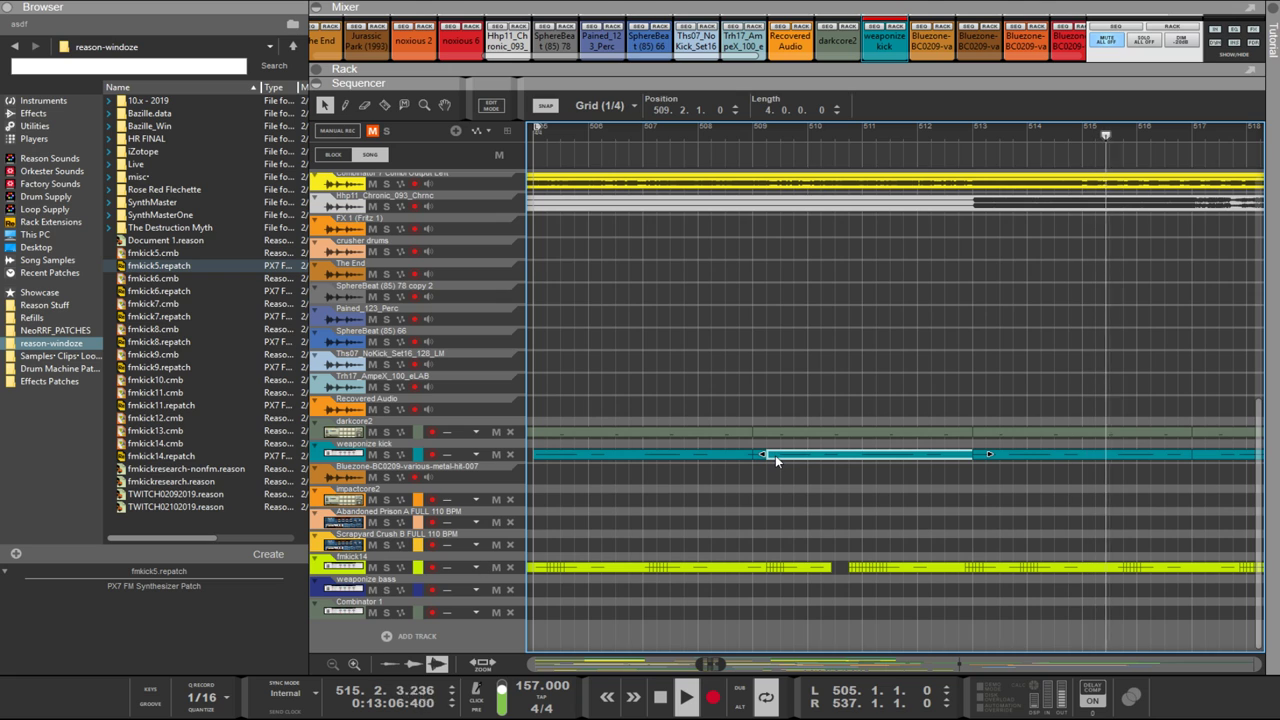
drag(763, 455, 757, 458)
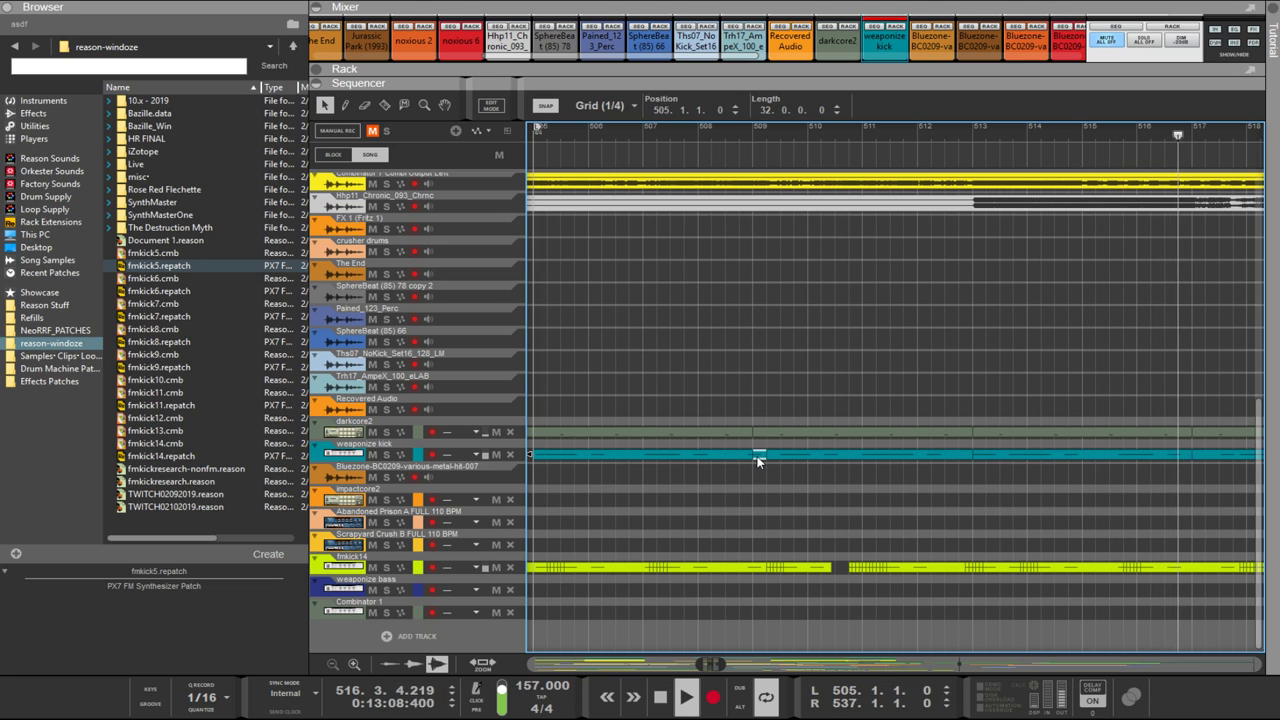
click(757, 460)
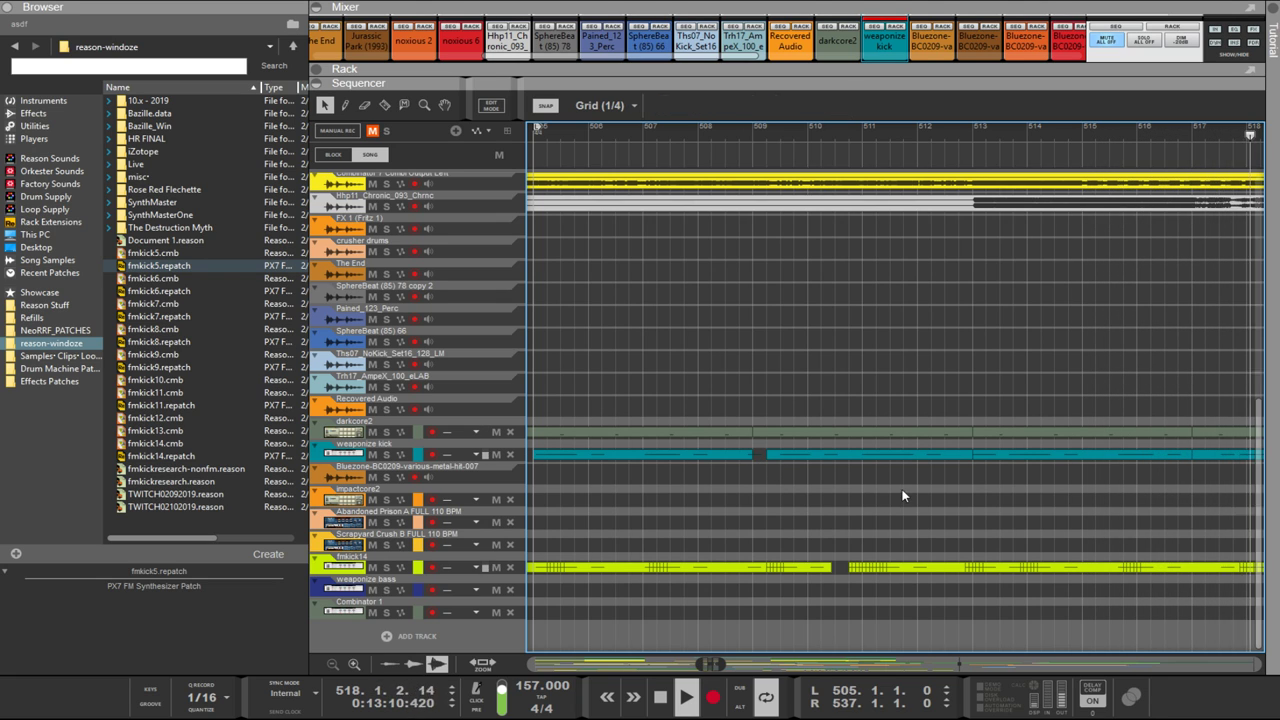
Step: Move the weaponize kick clips at bars 517 and 521 a few beats later, leaving a one-beat gap between them
click(588, 456)
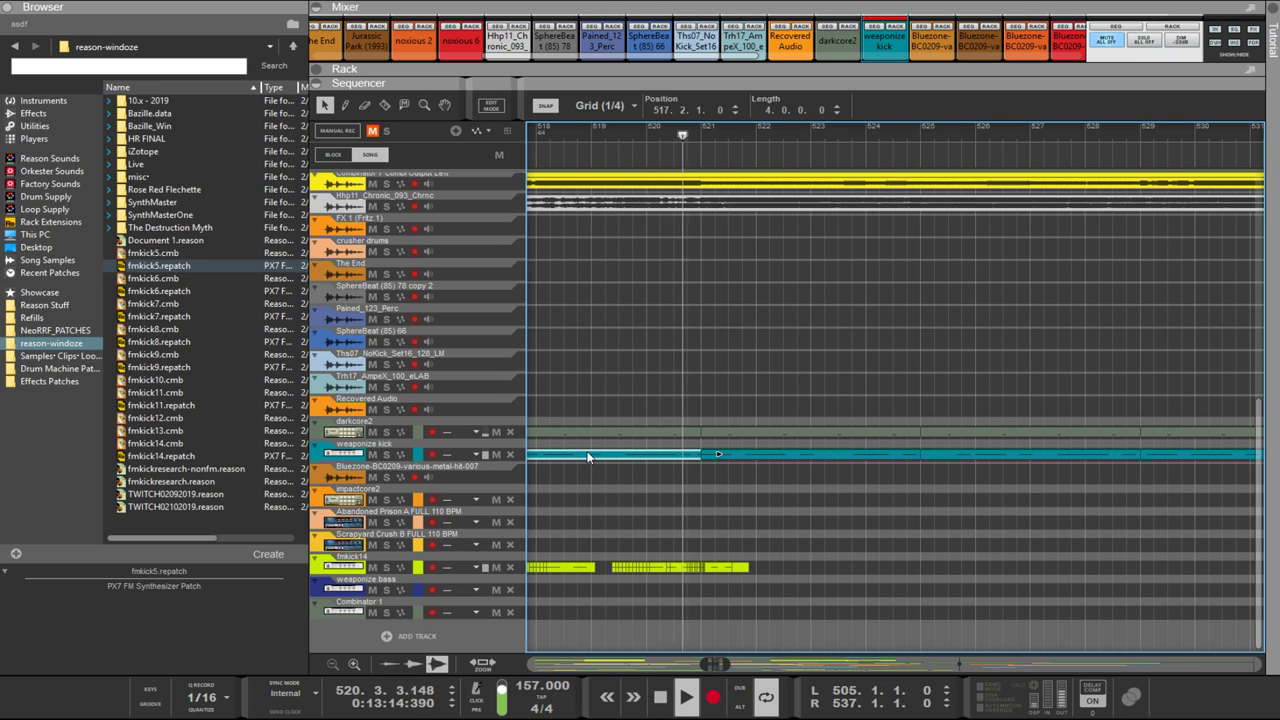
key(ctrl+d)
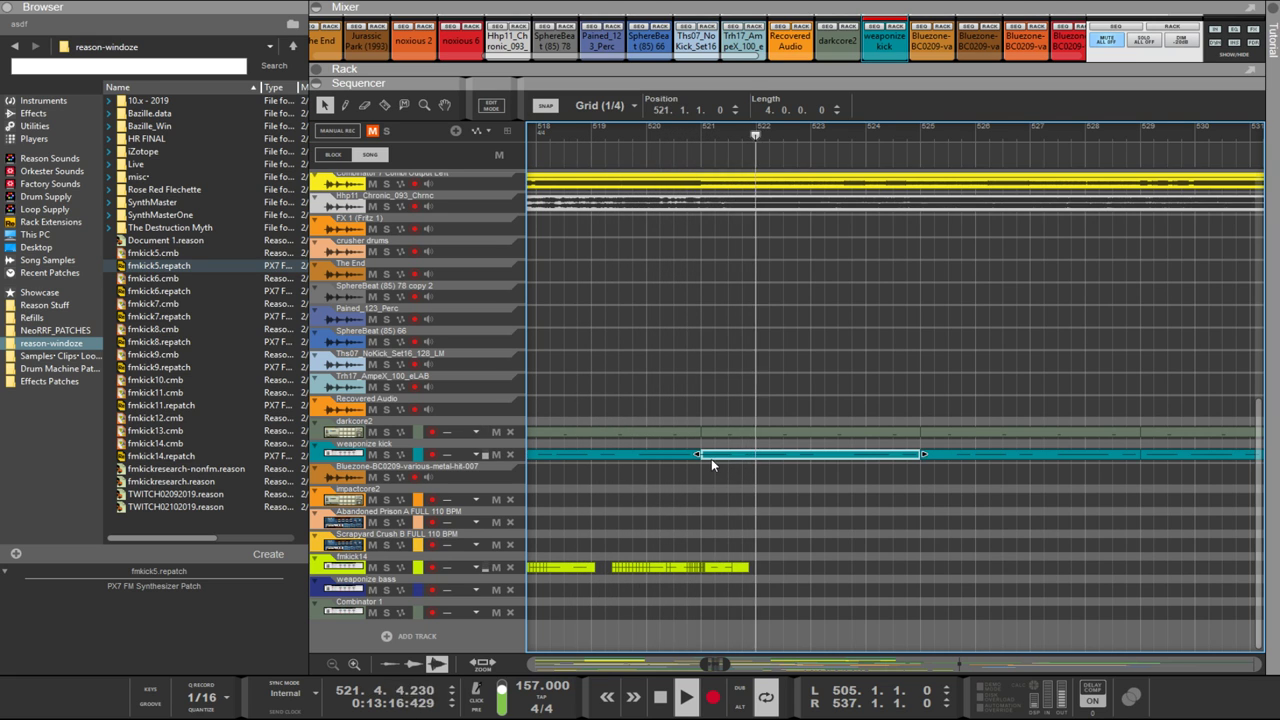
key(ctrl+Right)
key(ctrl+Right)
key(ctrl+Right)
key(ctrl+Right)
key(ctrl+Right)
key(ctrl+Right)
key(ctrl+Right)
key(ctrl+Right)
key(ctrl+Right)
key(ctrl+Right)
key(ctrl+Right)
key(ctrl+Right)
key(ctrl+Right)
key(ctrl+Right)
key(ctrl+Right)
key(ctrl+Right)
key(ctrl+Right)
key(ctrl+Right)
key(ctrl+Right)
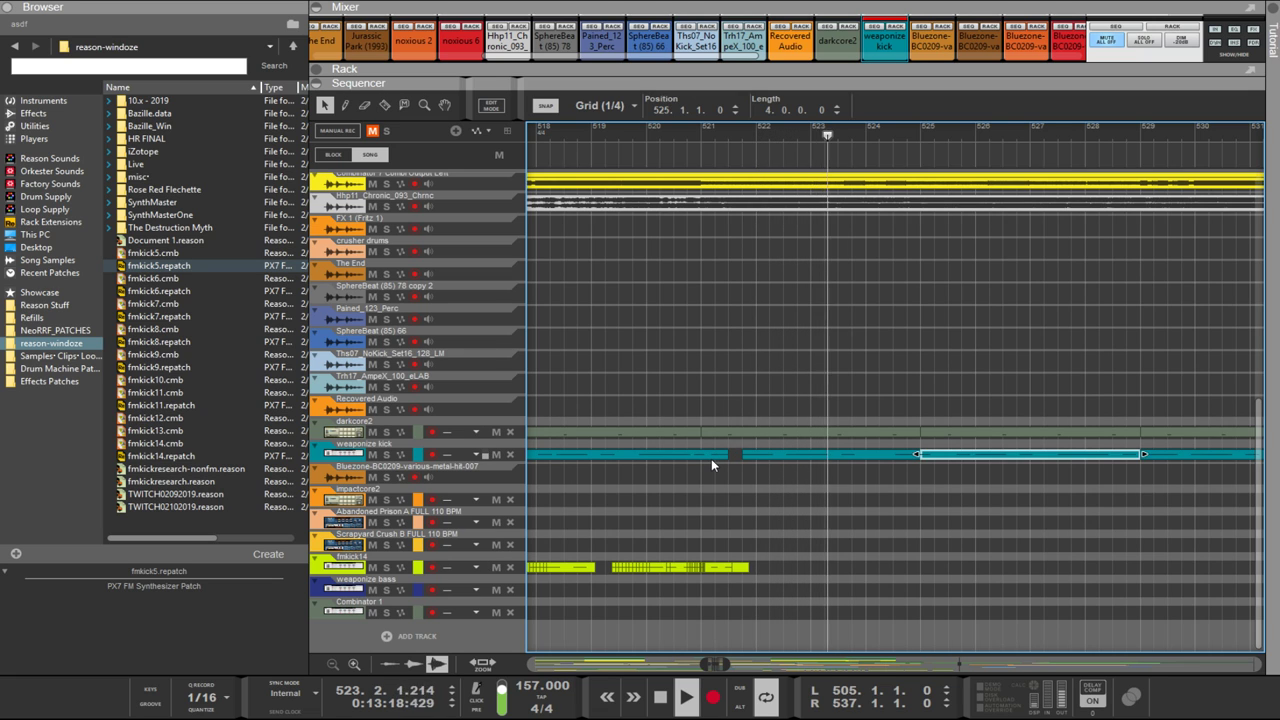
Step: Shift the weaponize kick clips at bars 525, 529 and 533 later with one-beat gaps, placing the last one at 534.3.1.0
key(ctrl+Right)
key(ctrl+Right)
key(ctrl+Right)
key(ctrl+Right)
key(ctrl+Right)
key(ctrl+Right)
key(ctrl+Right)
key(ctrl+Right)
key(ctrl+Right)
key(ctrl+Right)
key(ctrl+Right)
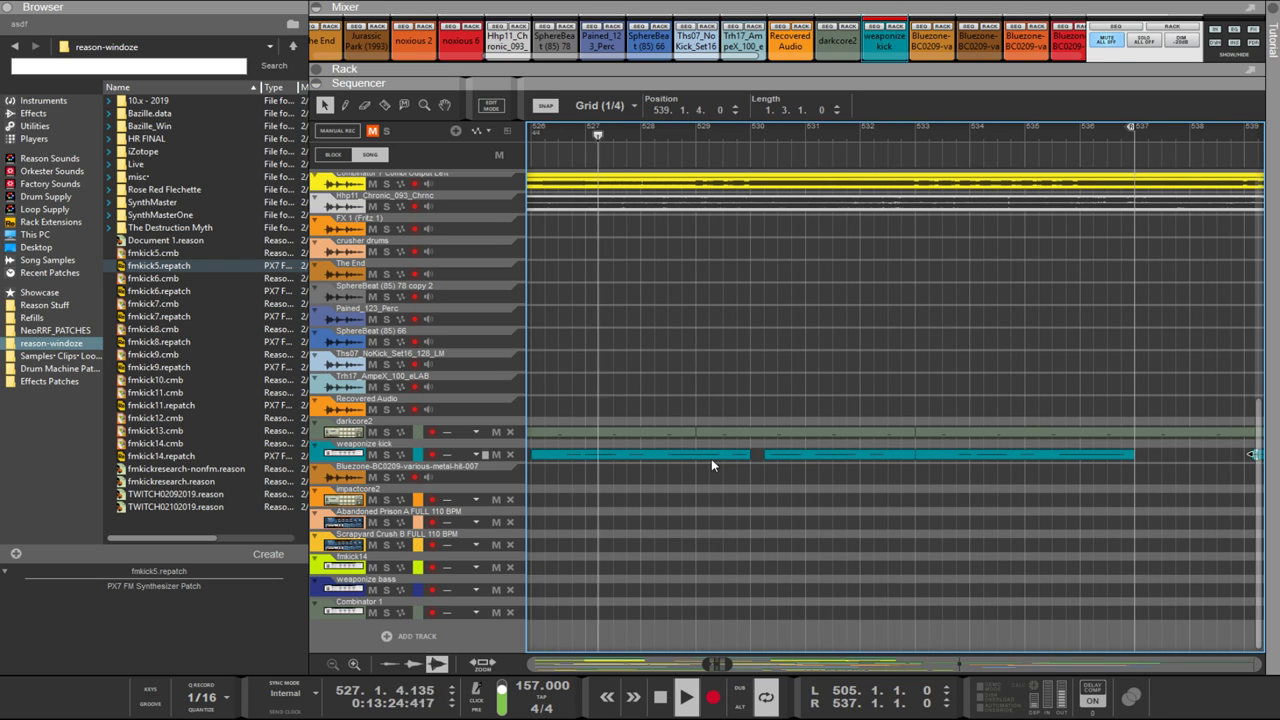
key(Right)
key(Right)
key(Right)
key(Right)
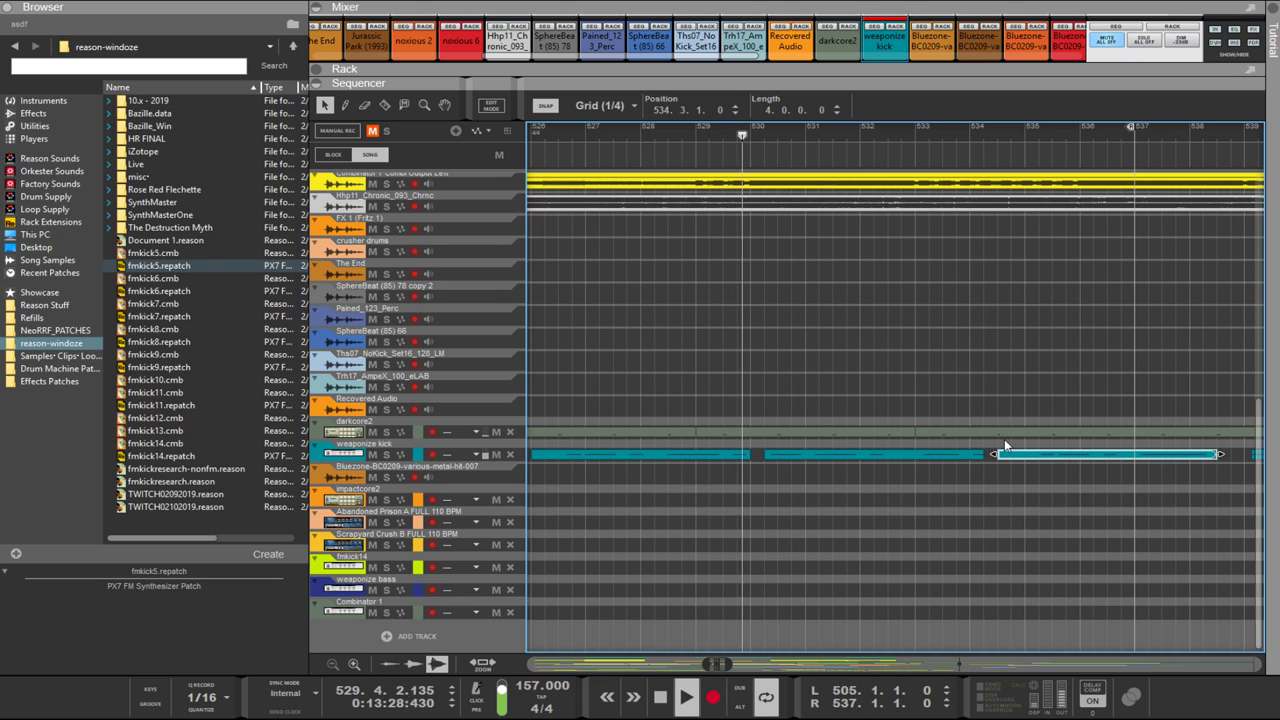
Step: Move the last weaponize kick clip back to 533.1.1.0 and trim its start to 534.3.1.0, for a length of 2.2.0.0
drag(993, 455, 1037, 455)
key(ctrl+z)
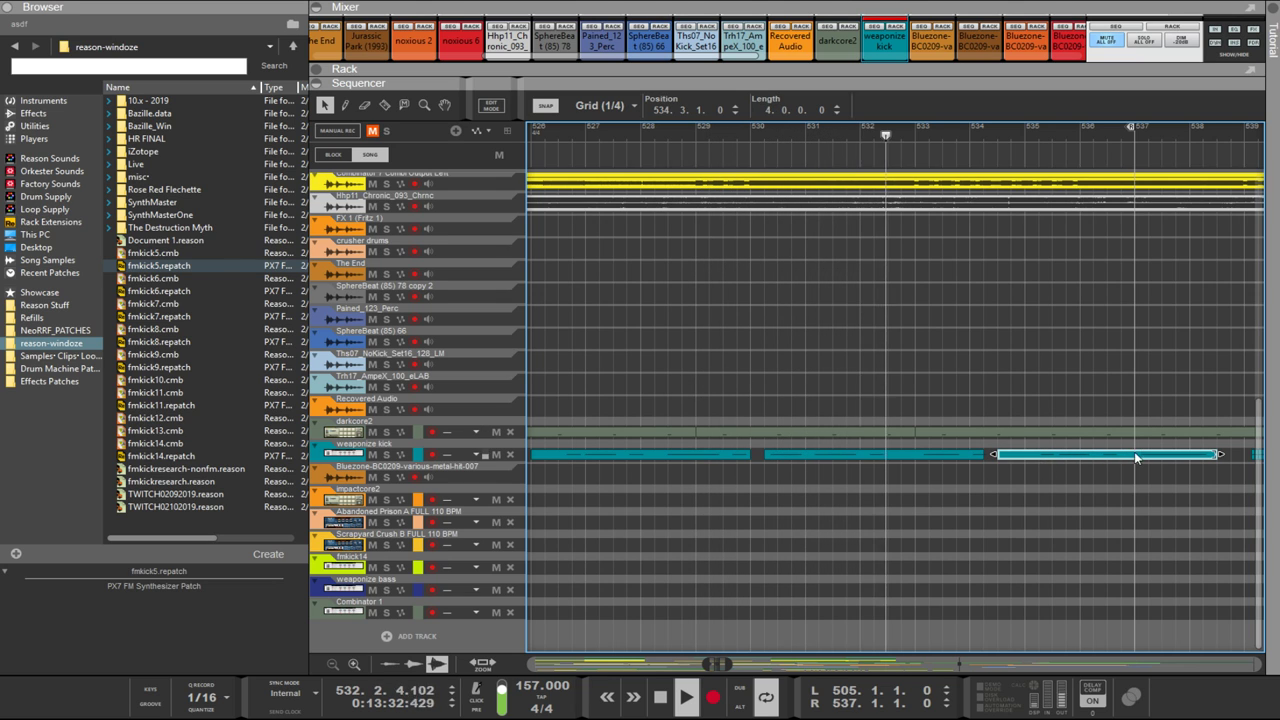
drag(1166, 456, 1082, 453)
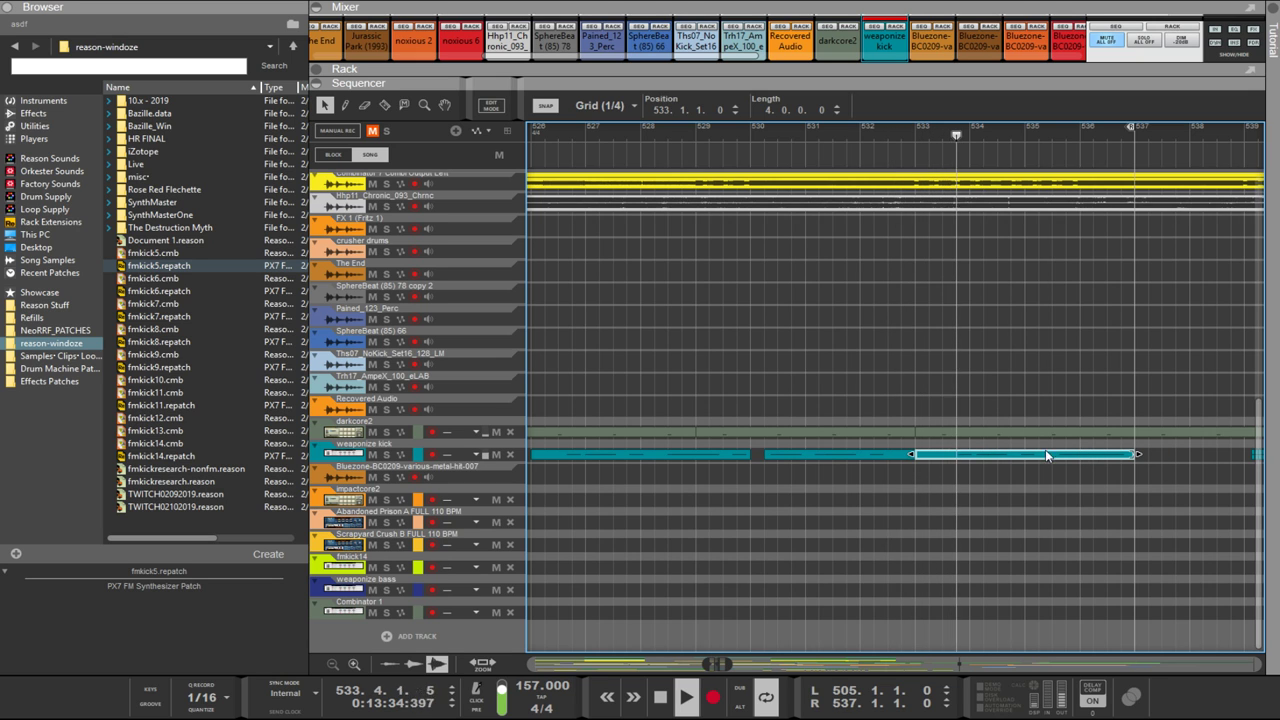
drag(933, 455, 1004, 455)
ctrl+scroll(1105, 464, down, 3)
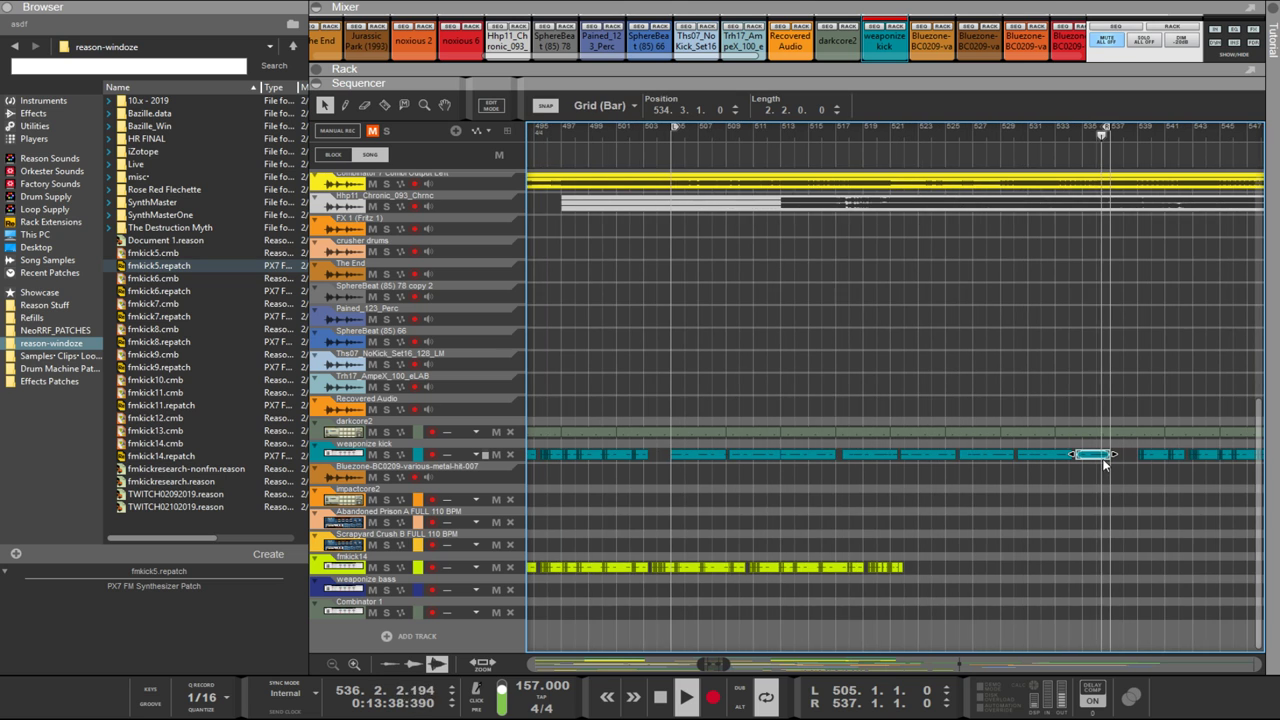
Step: Move the bar 513 weaponize kick clip to 513.3.1.0, shift the clips after it so they begin at 517.4.1.0, and deselect them
click(830, 454)
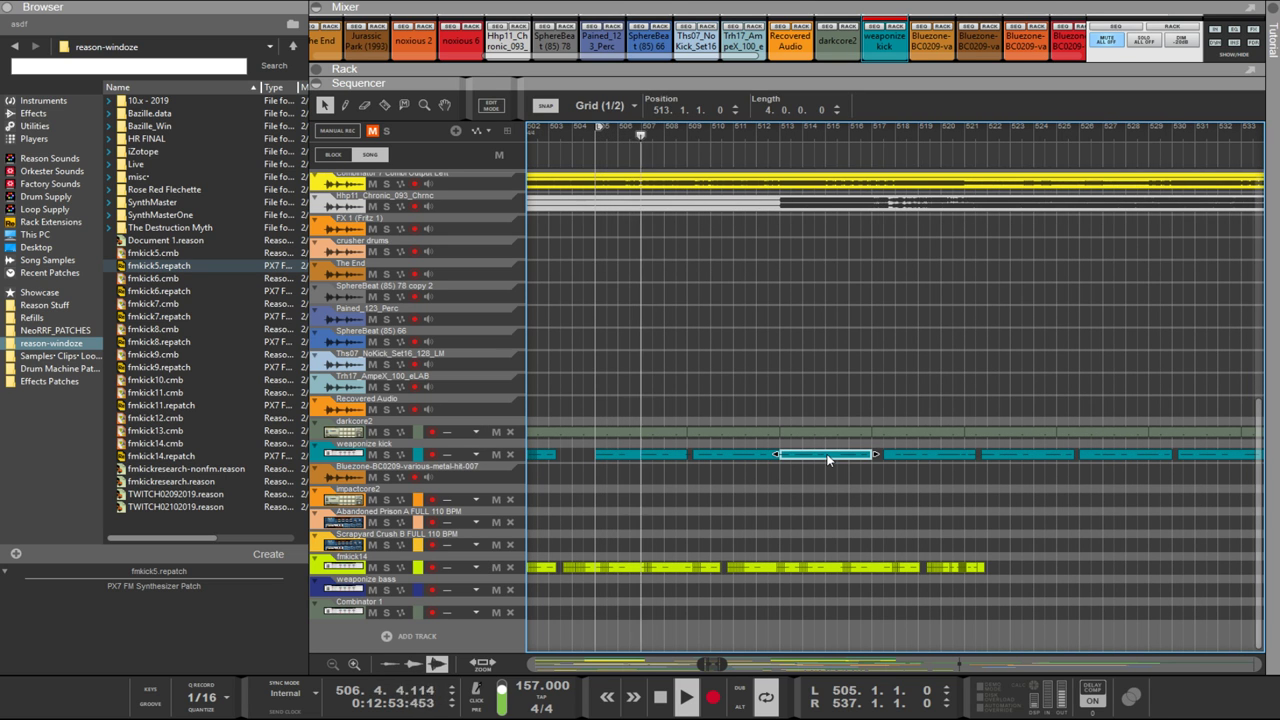
key(Right)
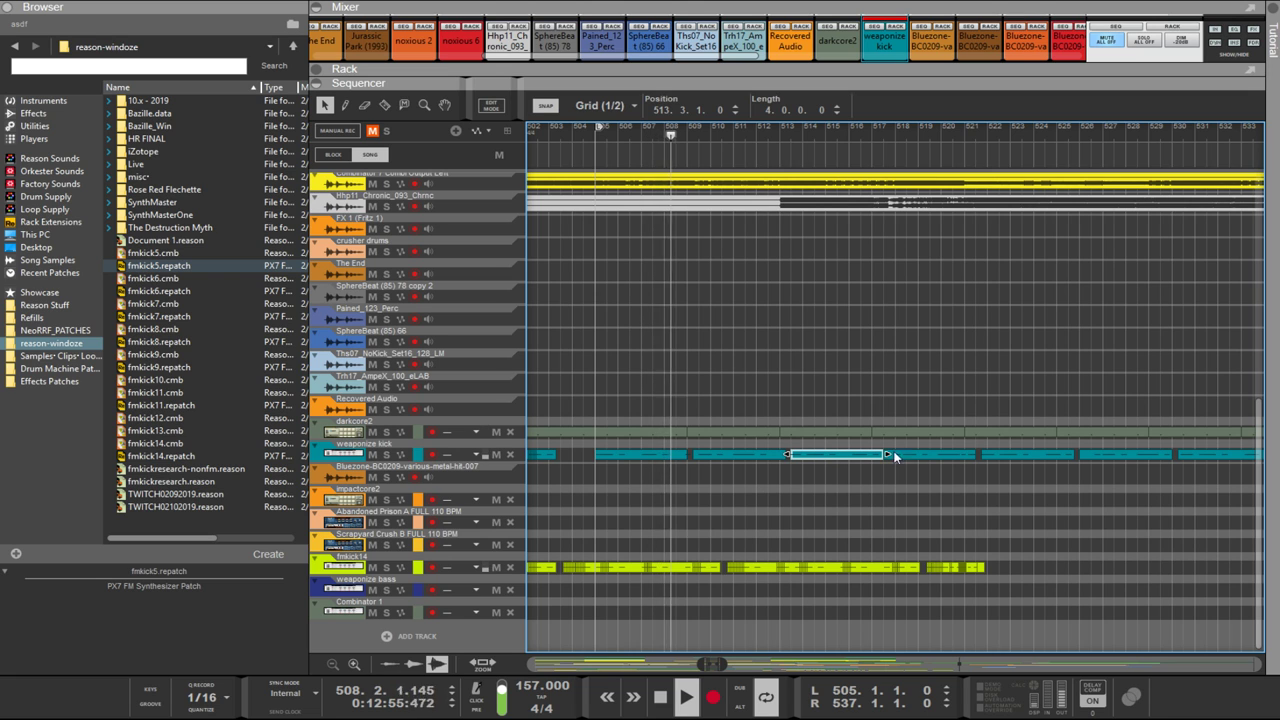
drag(935, 477, 1213, 455)
key(Right)
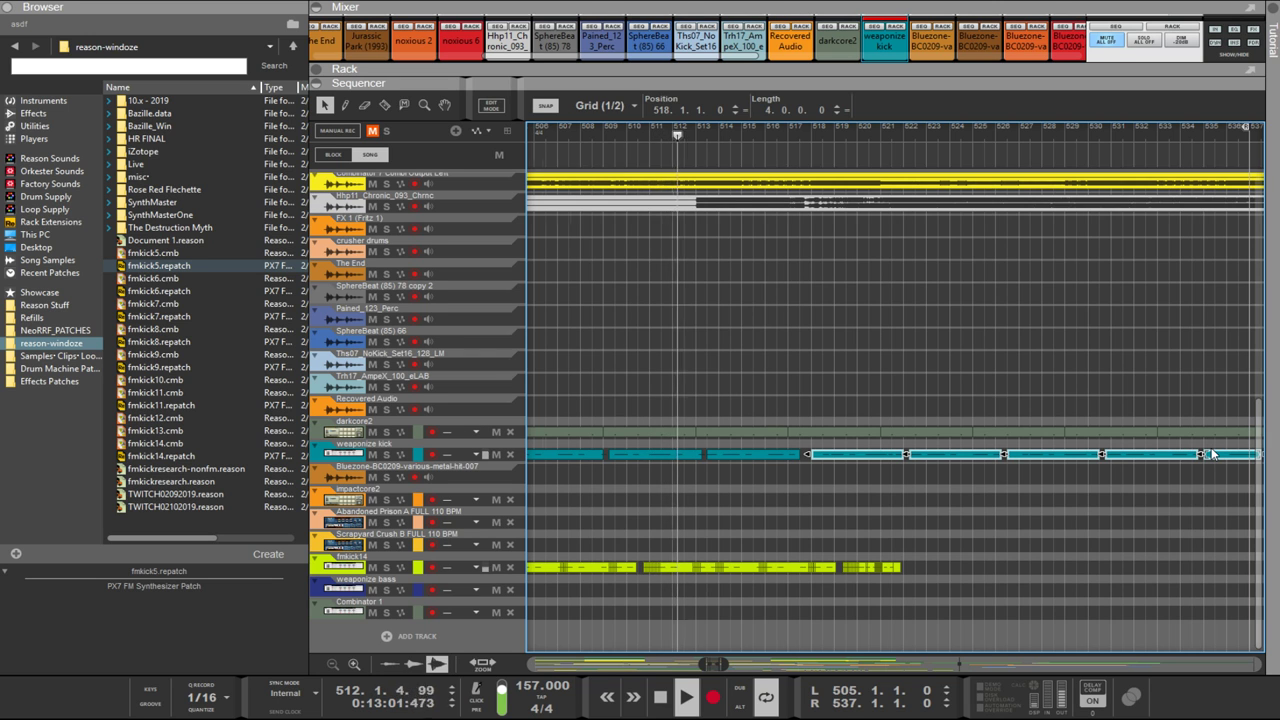
key(h)
key(Left)
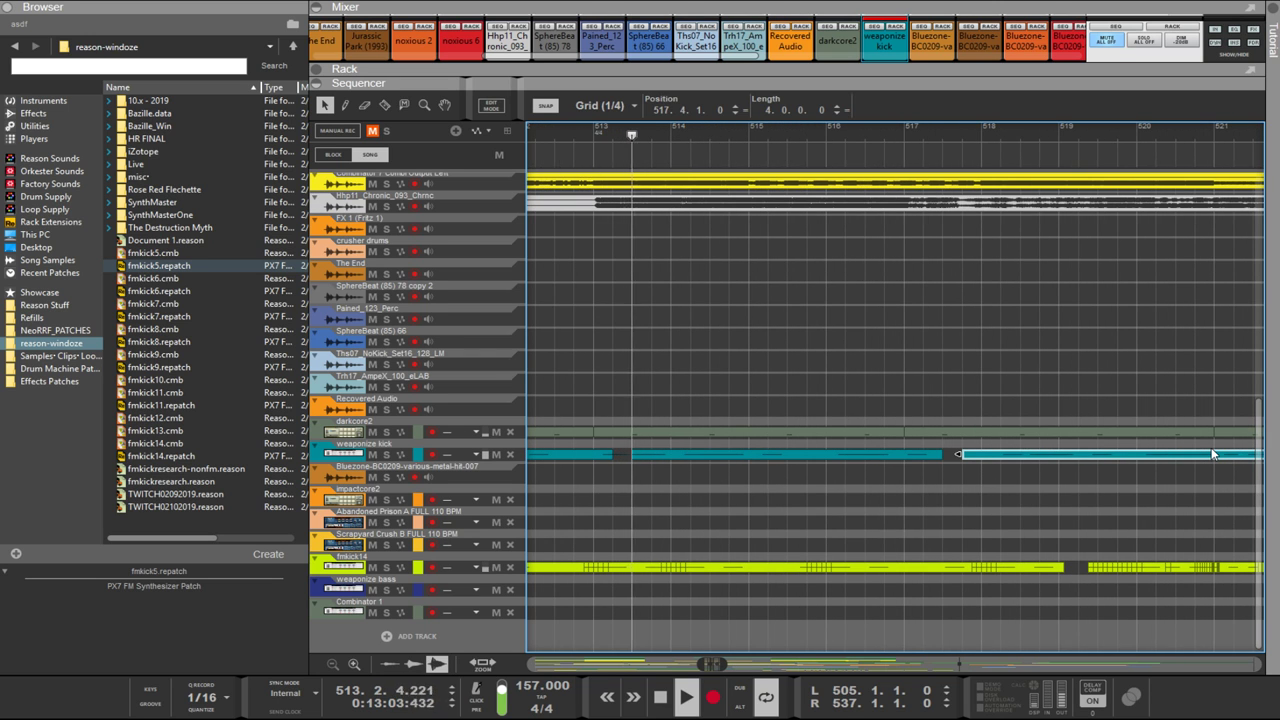
key(g)
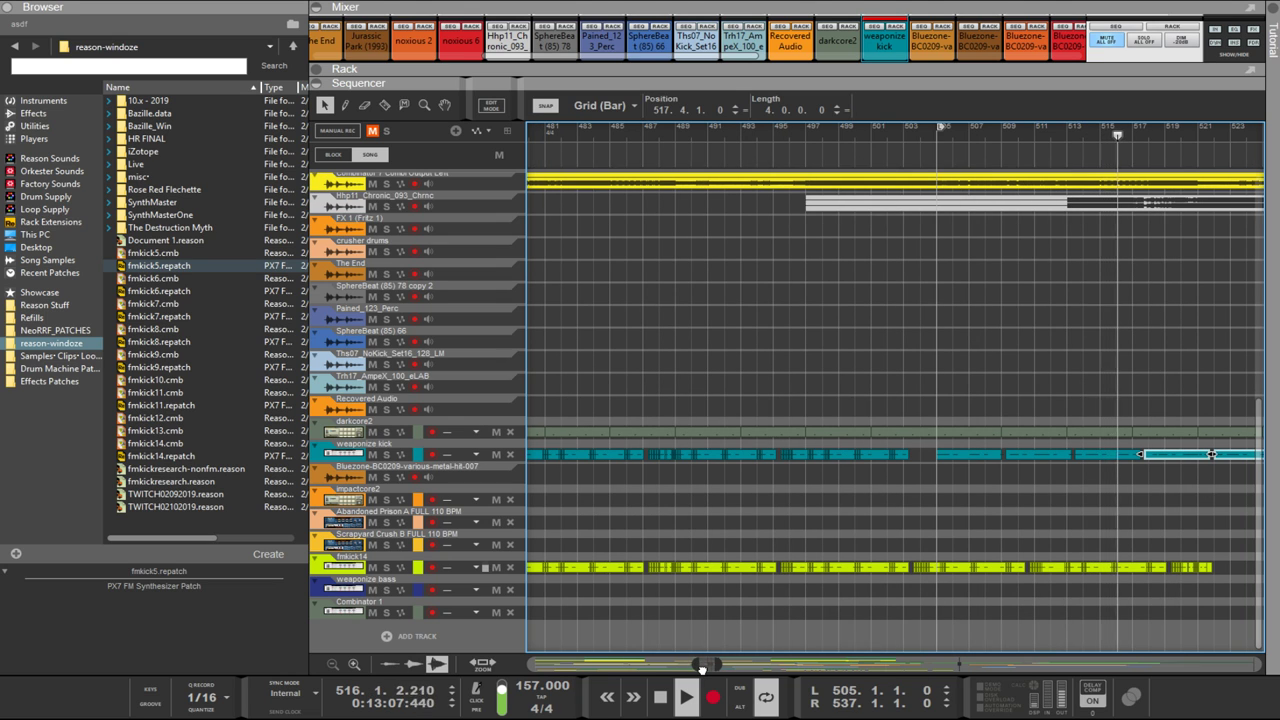
click(1186, 486)
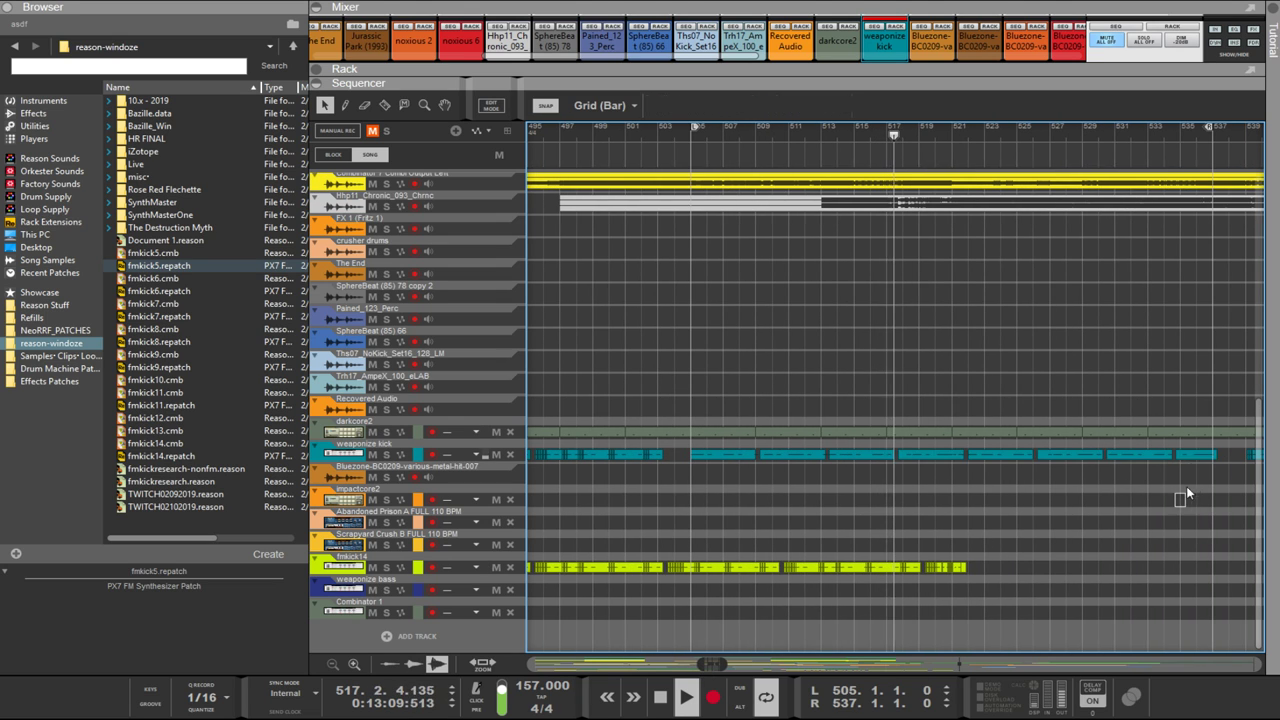
Step: Trim the end of the last weaponize kick clip to bar 537, giving it a length of 2.1.0.0
click(1208, 456)
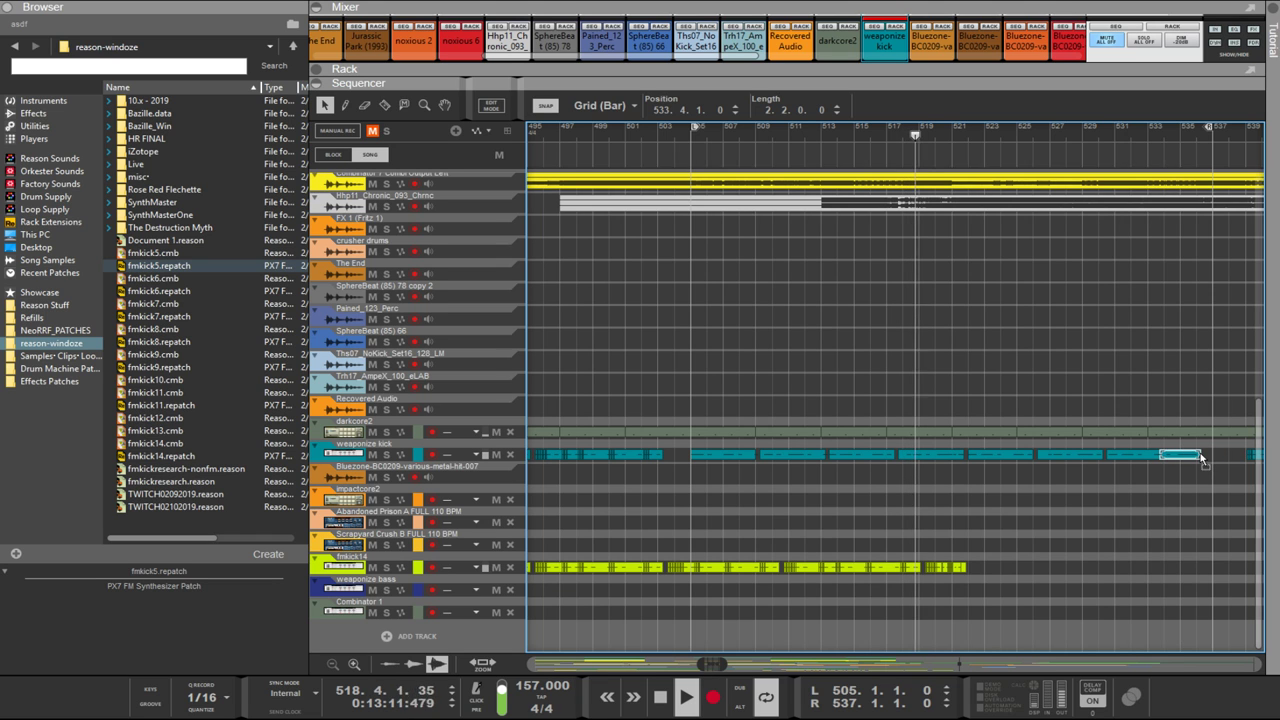
key(g)
key(g)
key(g)
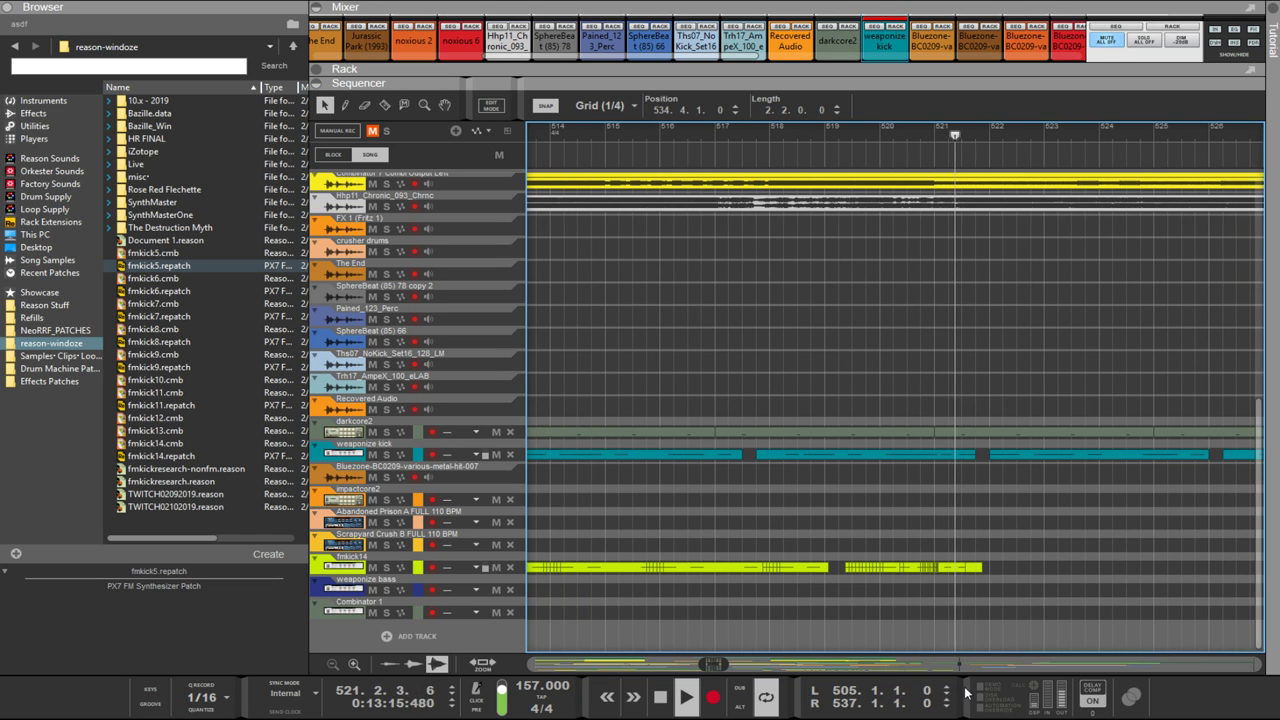
scroll(1143, 535, right, 3)
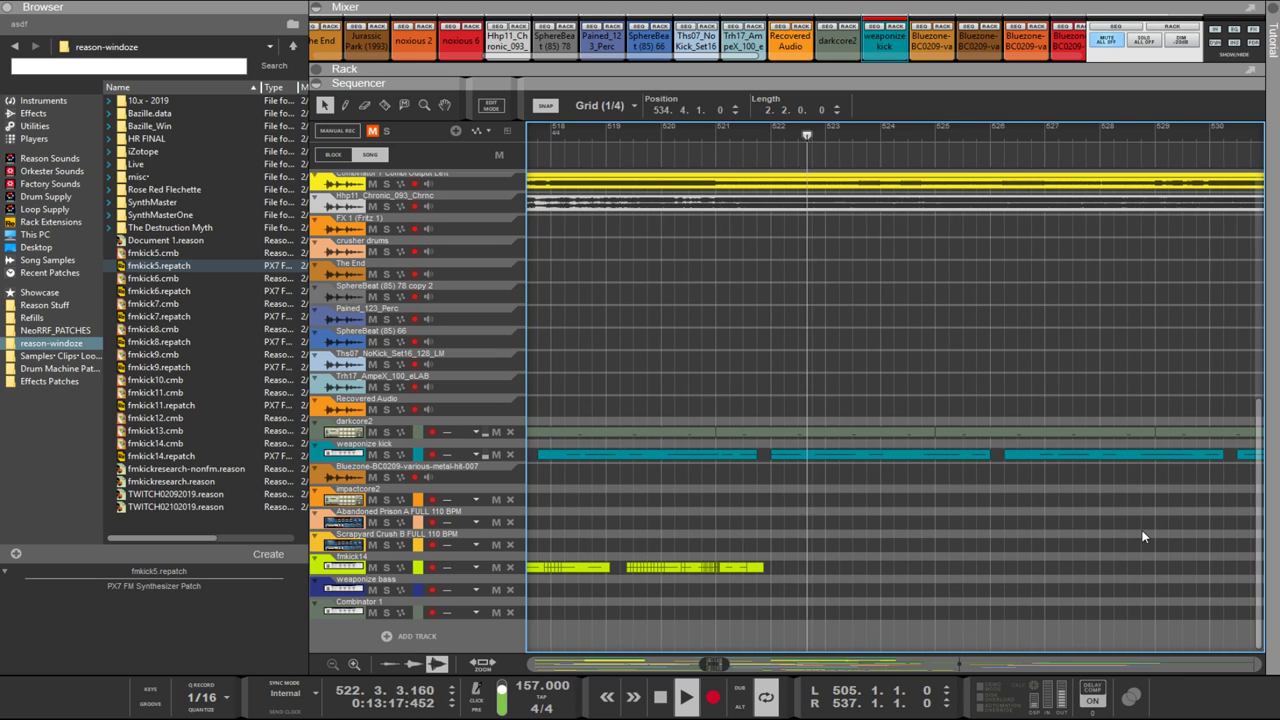
scroll(1143, 535, right, 1)
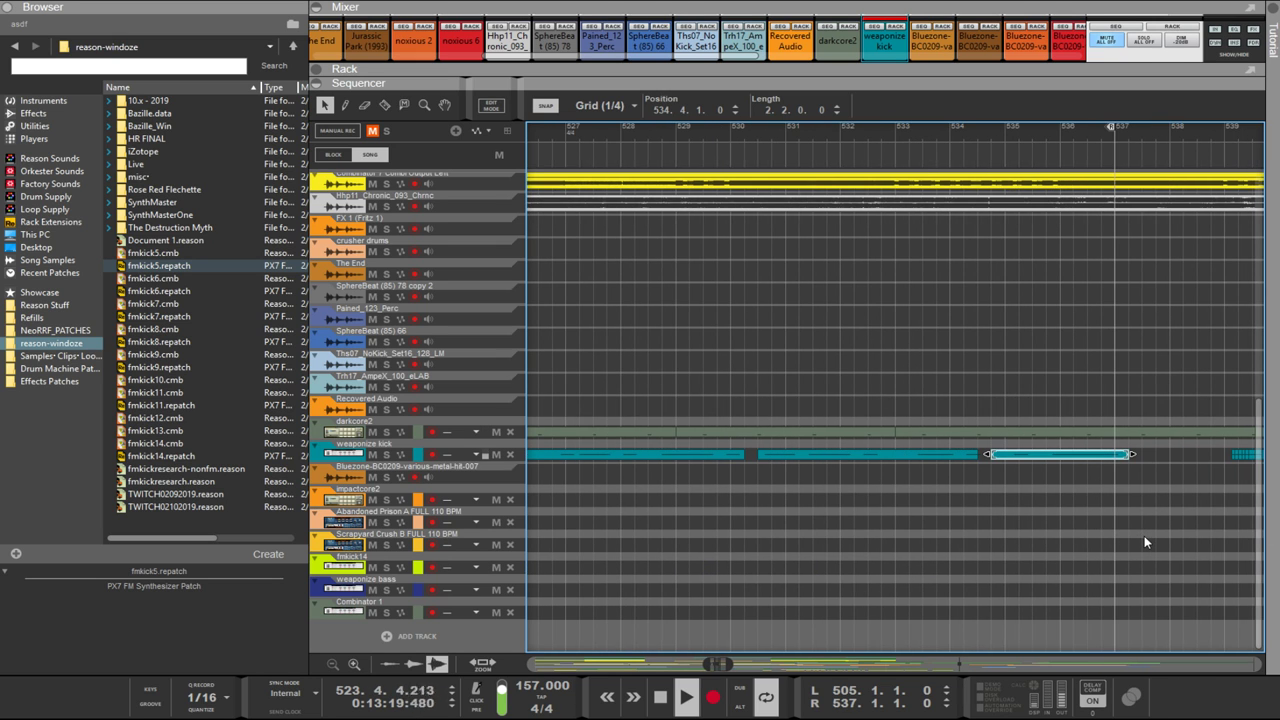
key(ctrl+Left)
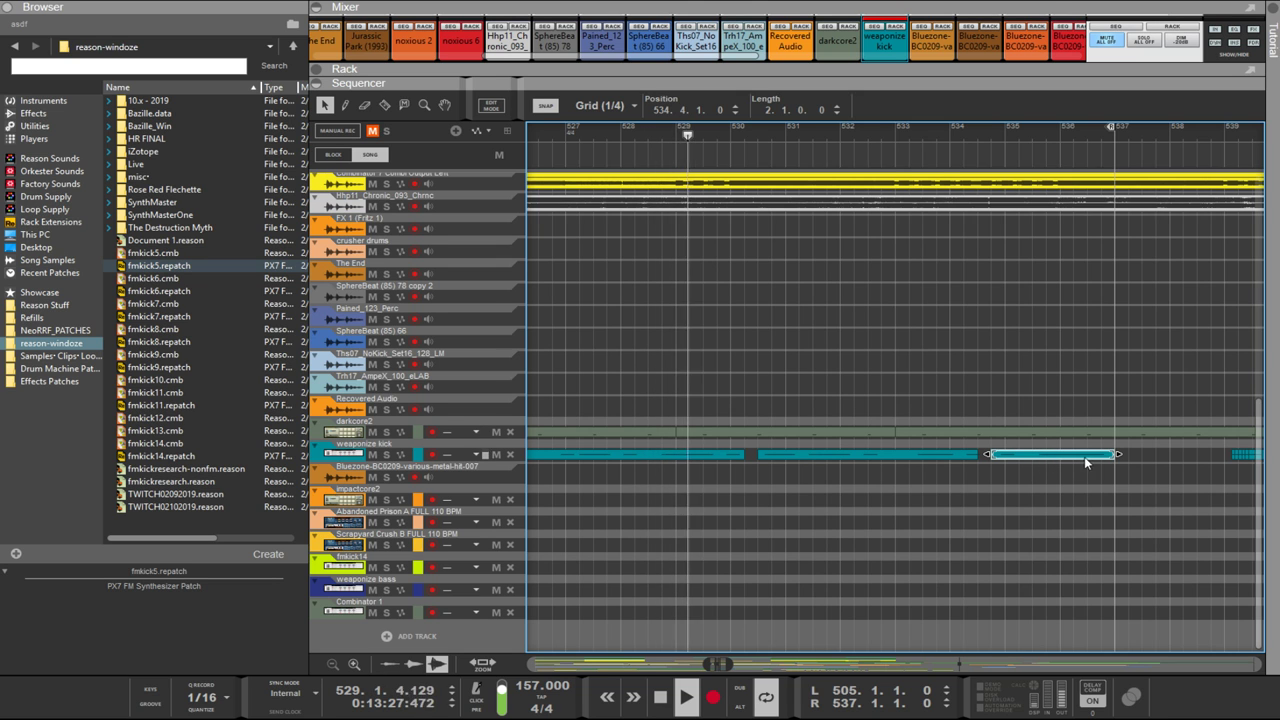
ctrl+scroll(1043, 464, down, 5)
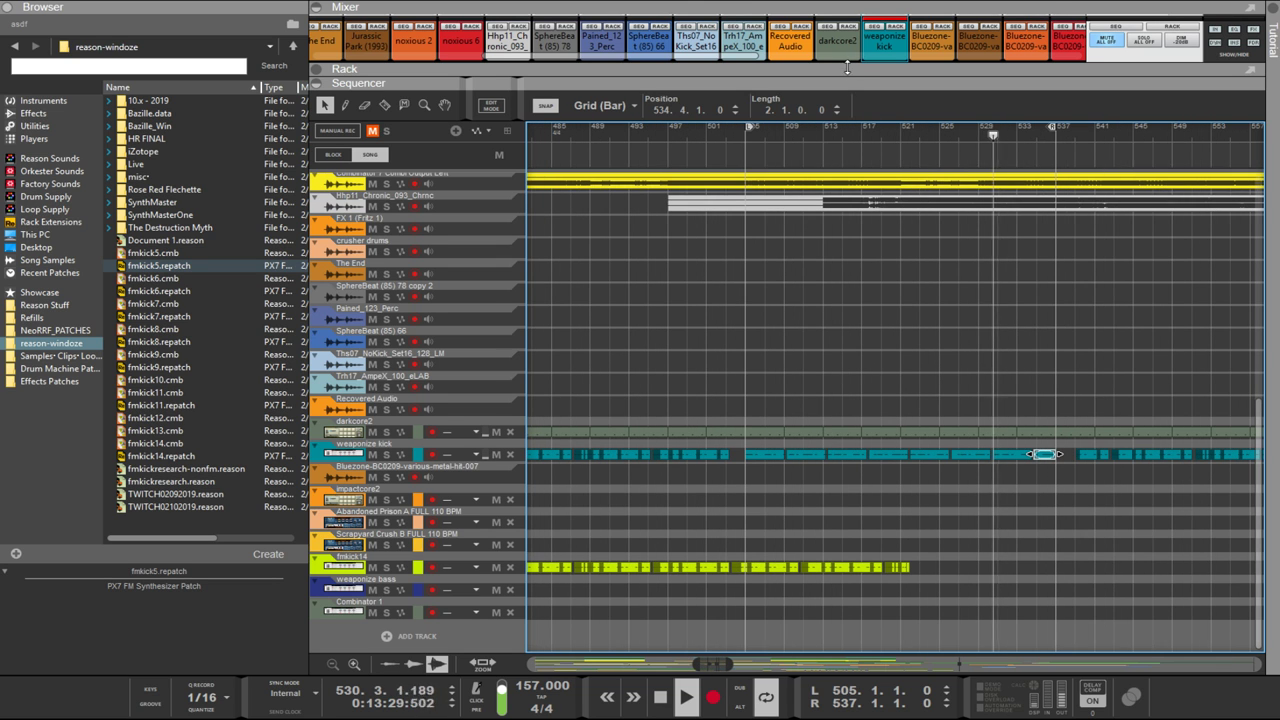
Step: Examine the devices inside the weaponize kick Combinator in the rack, and return to the full sequencer view
drag(836, 83, 811, 525)
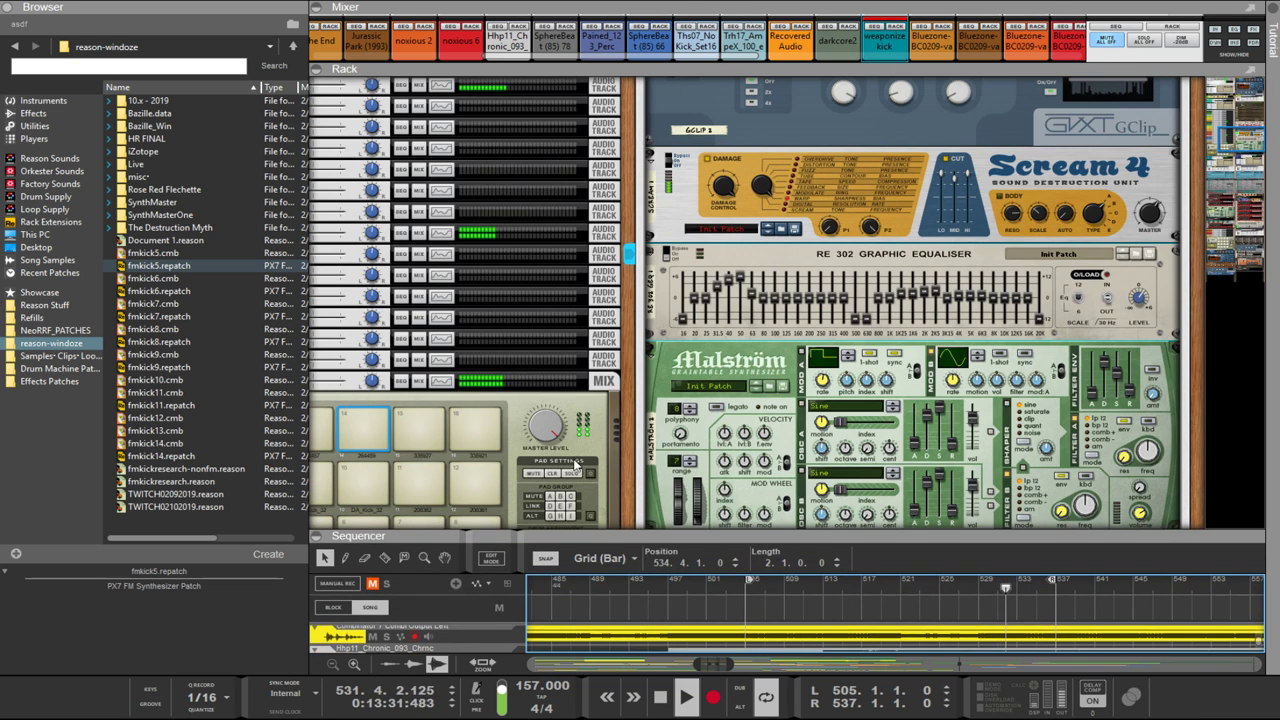
scroll(613, 477, down, 10)
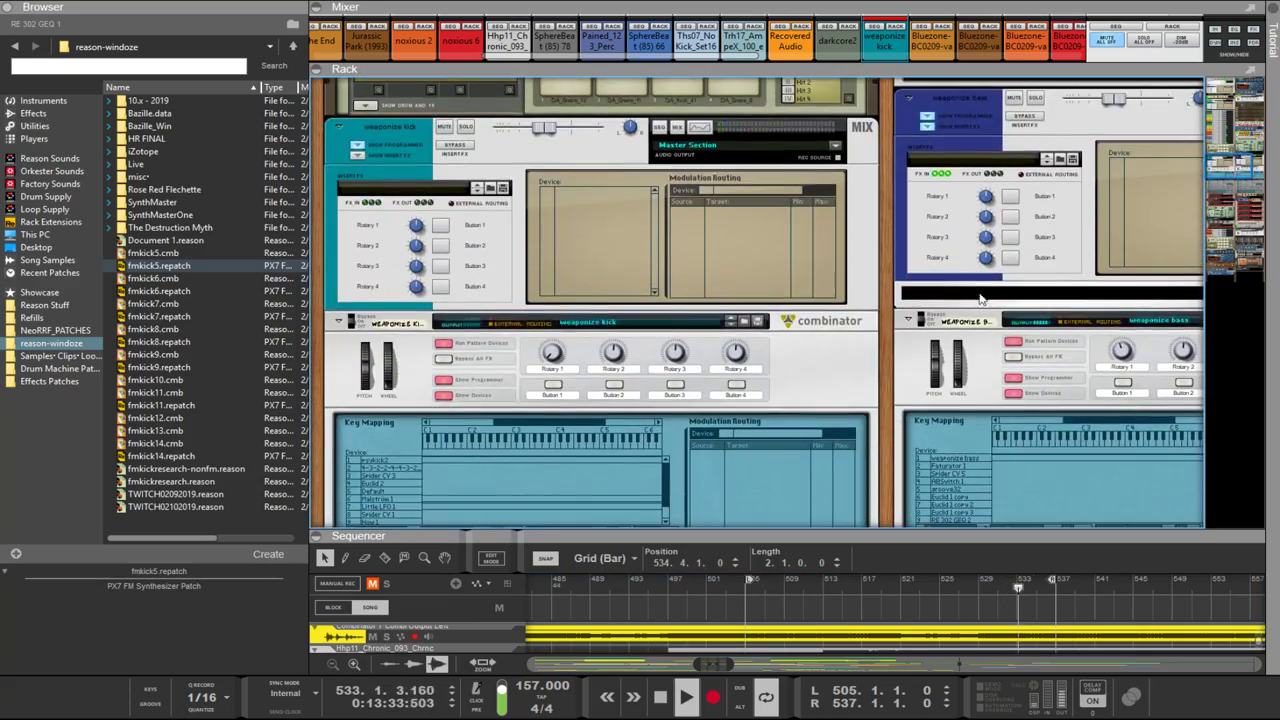
scroll(872, 352, down, 5)
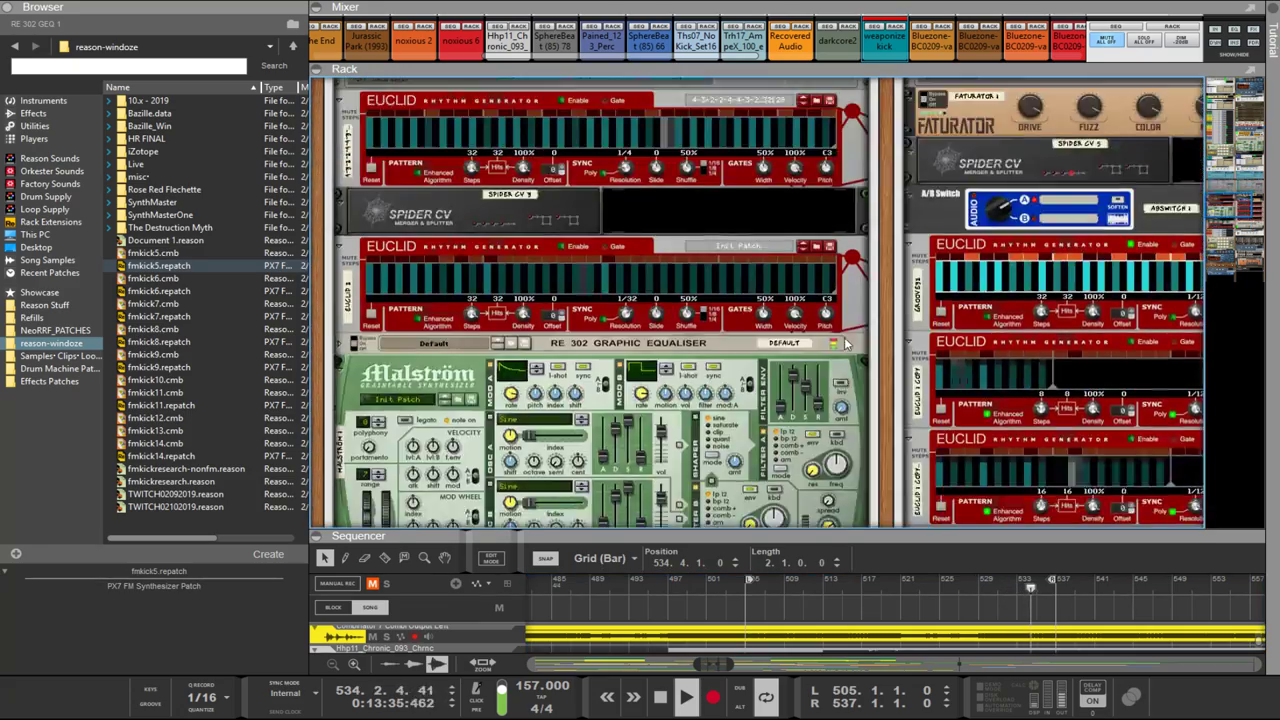
scroll(844, 337, down, 3)
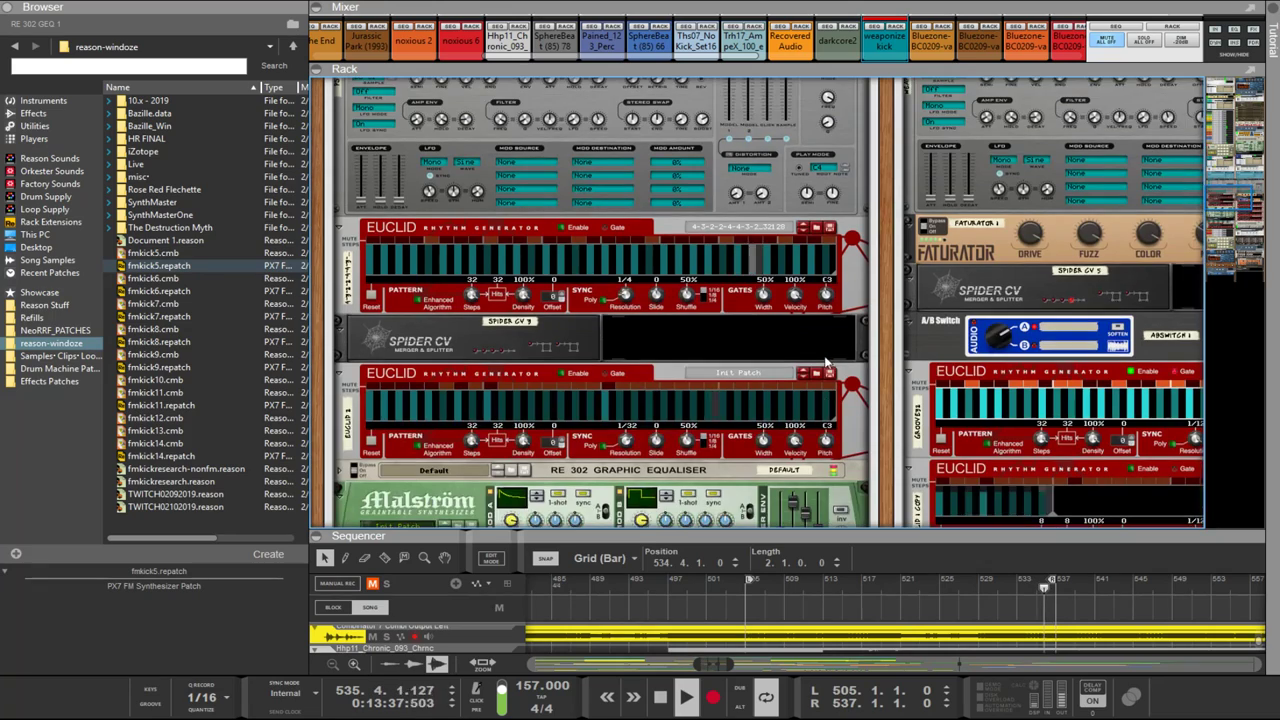
scroll(826, 362, down, 5)
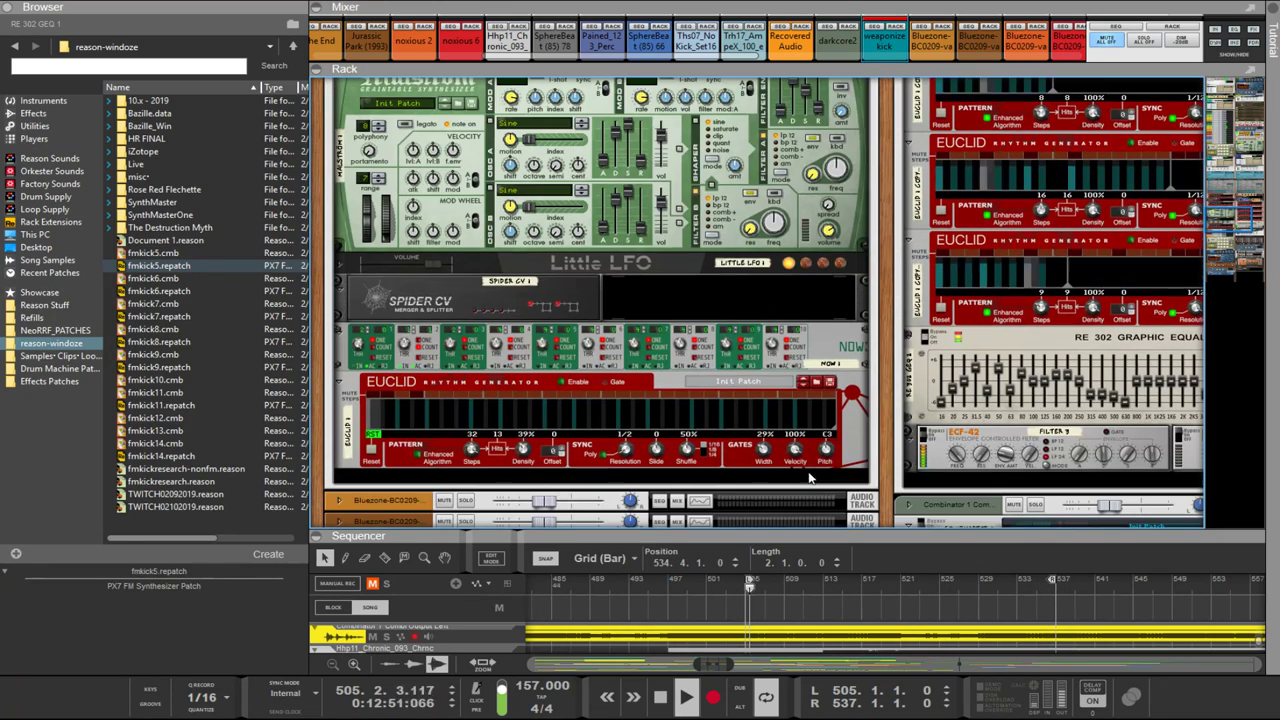
double_click(806, 538)
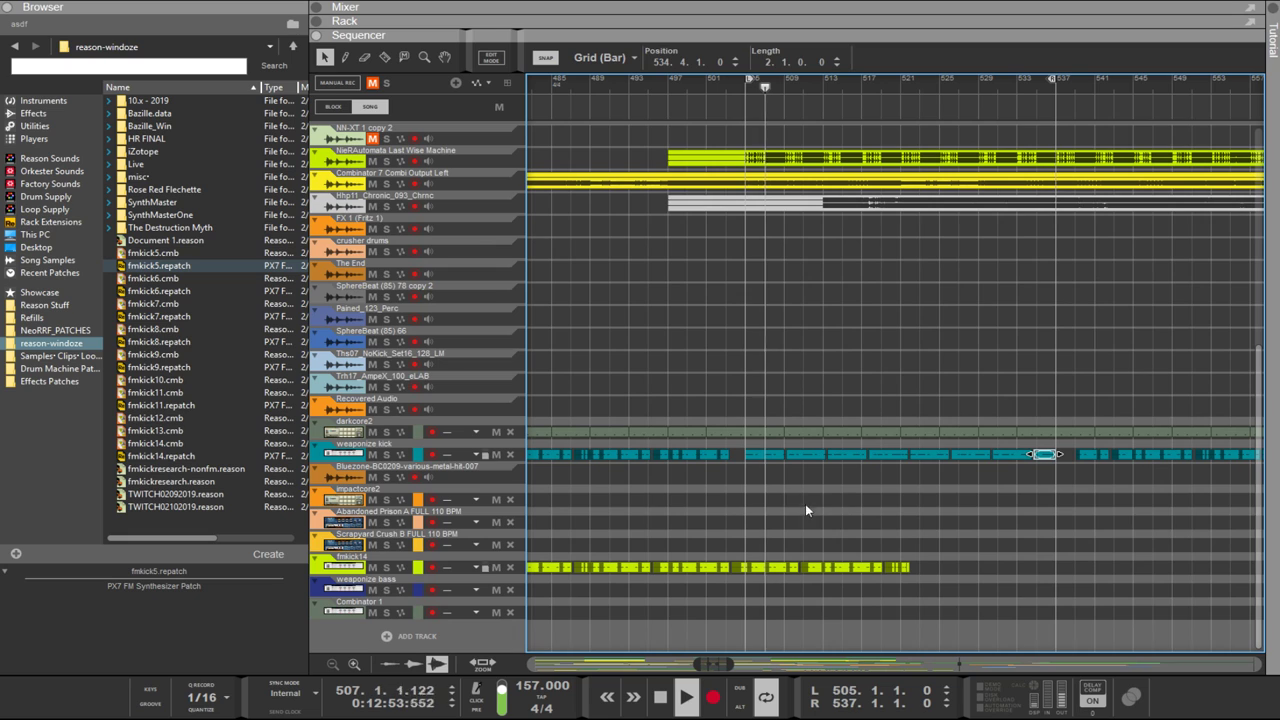
Step: Shorten the weaponize kick clips starting from 505.1.1.0 to a length of 2.0.0.0 and place copies of them from 507.1.1.0
drag(786, 514, 757, 445)
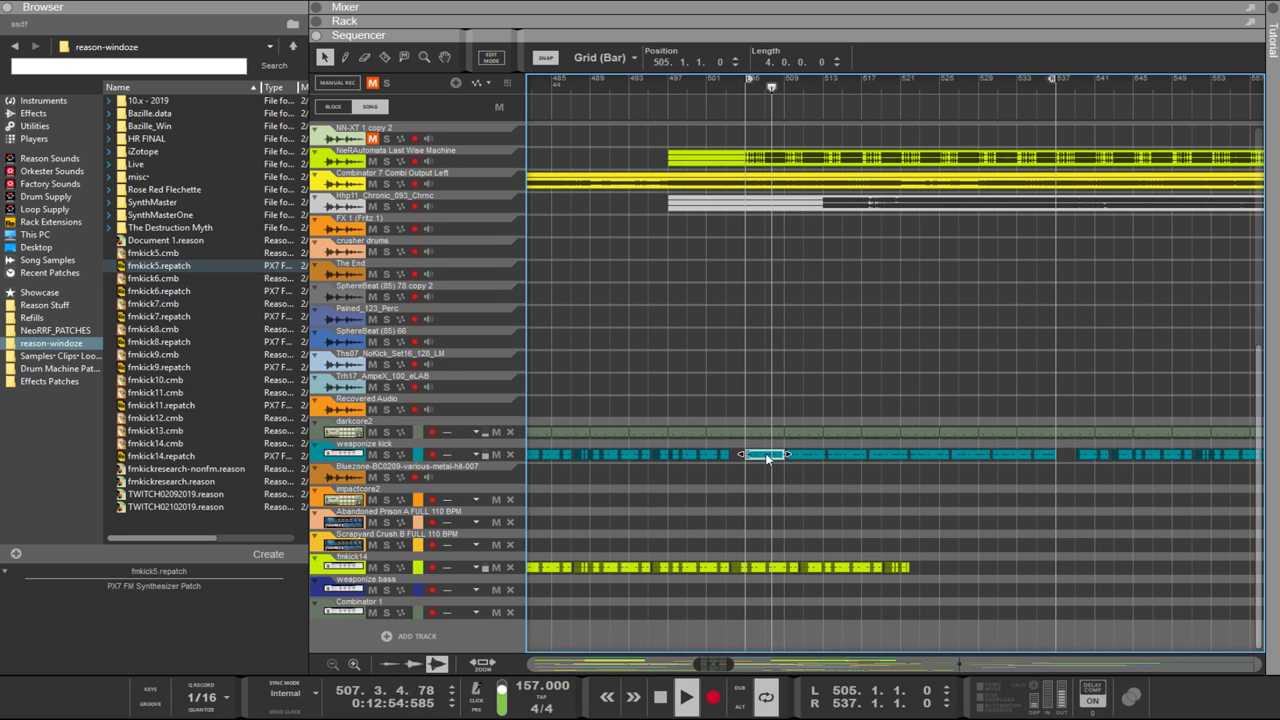
drag(803, 487, 1010, 458)
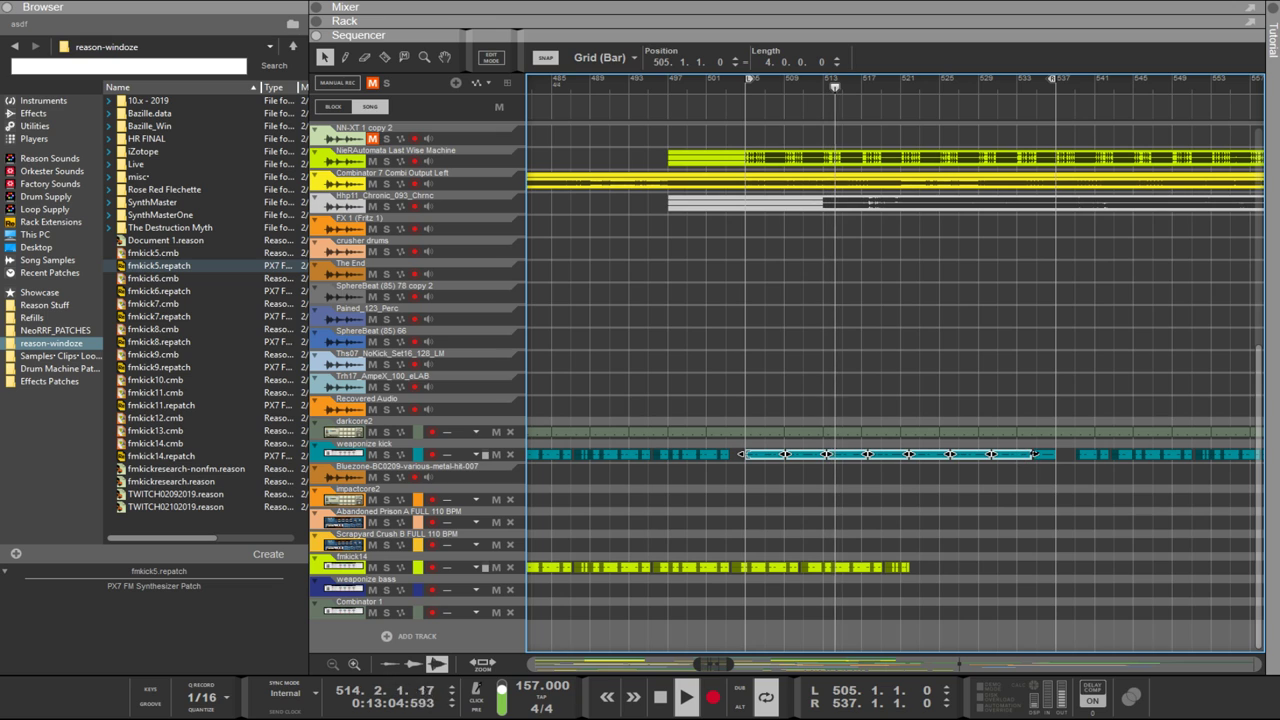
drag(1018, 453, 1032, 453)
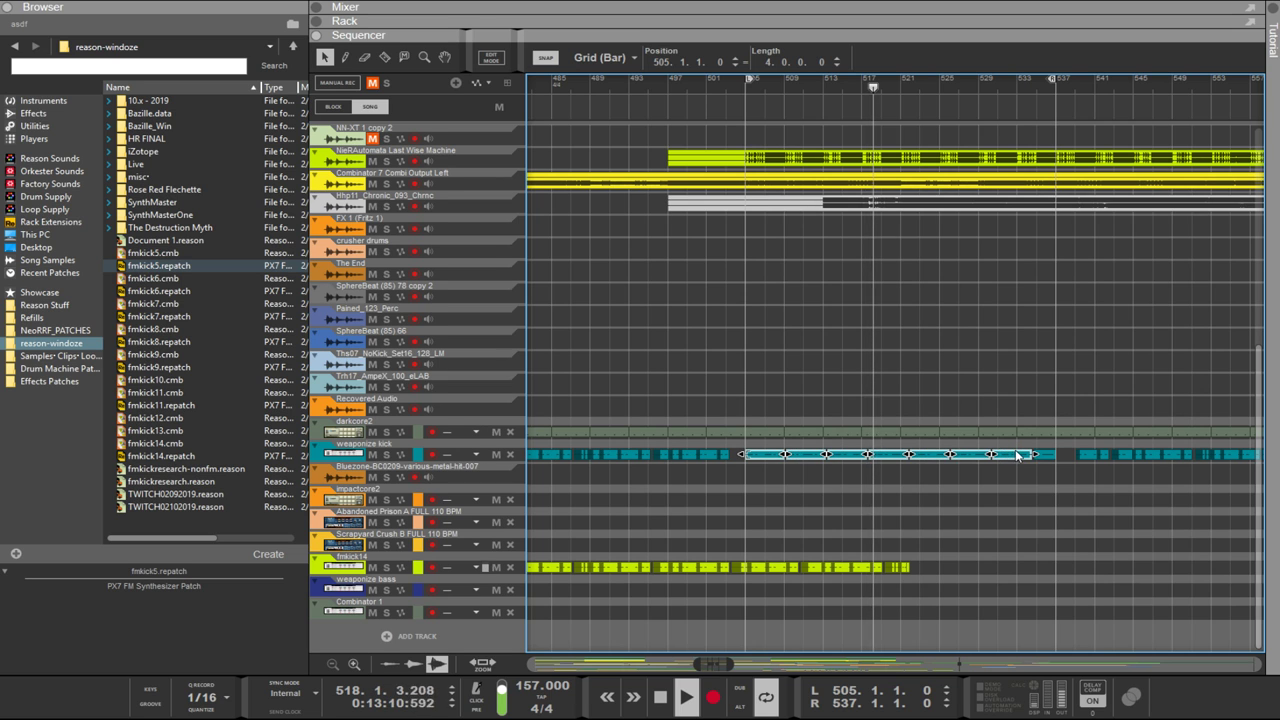
scroll(1032, 453, up, 2)
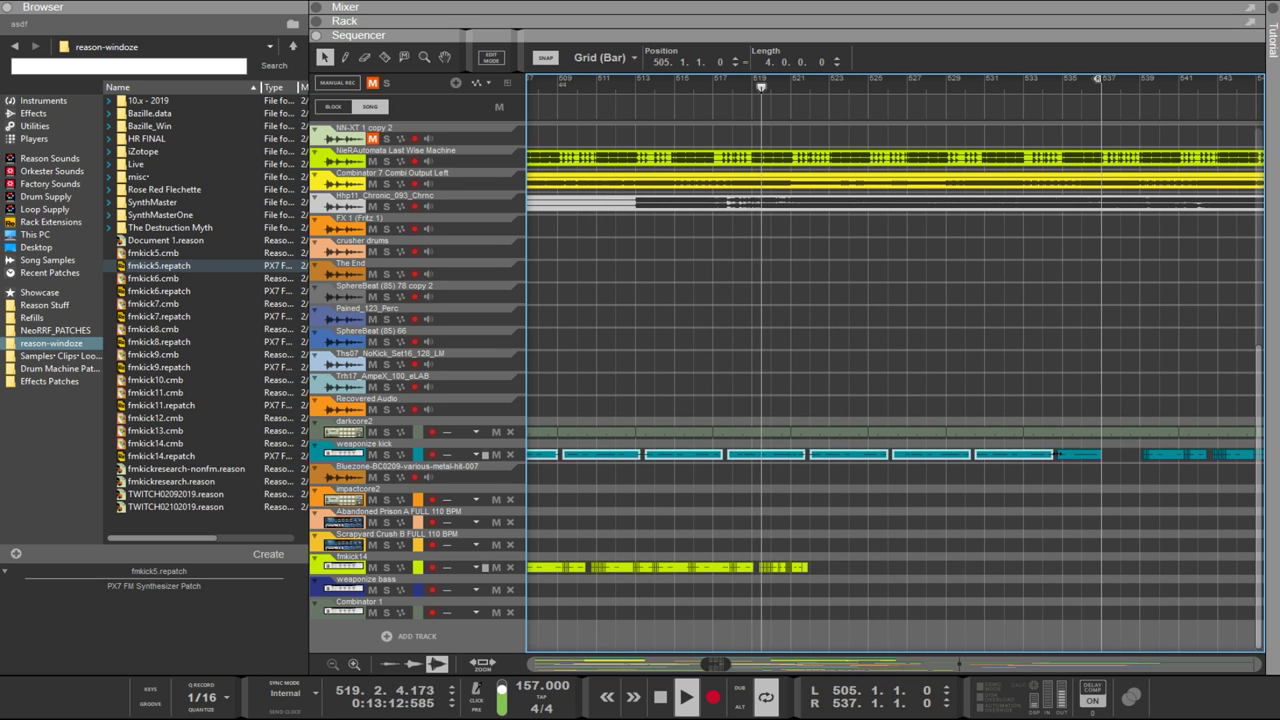
scroll(1062, 461, up, 1)
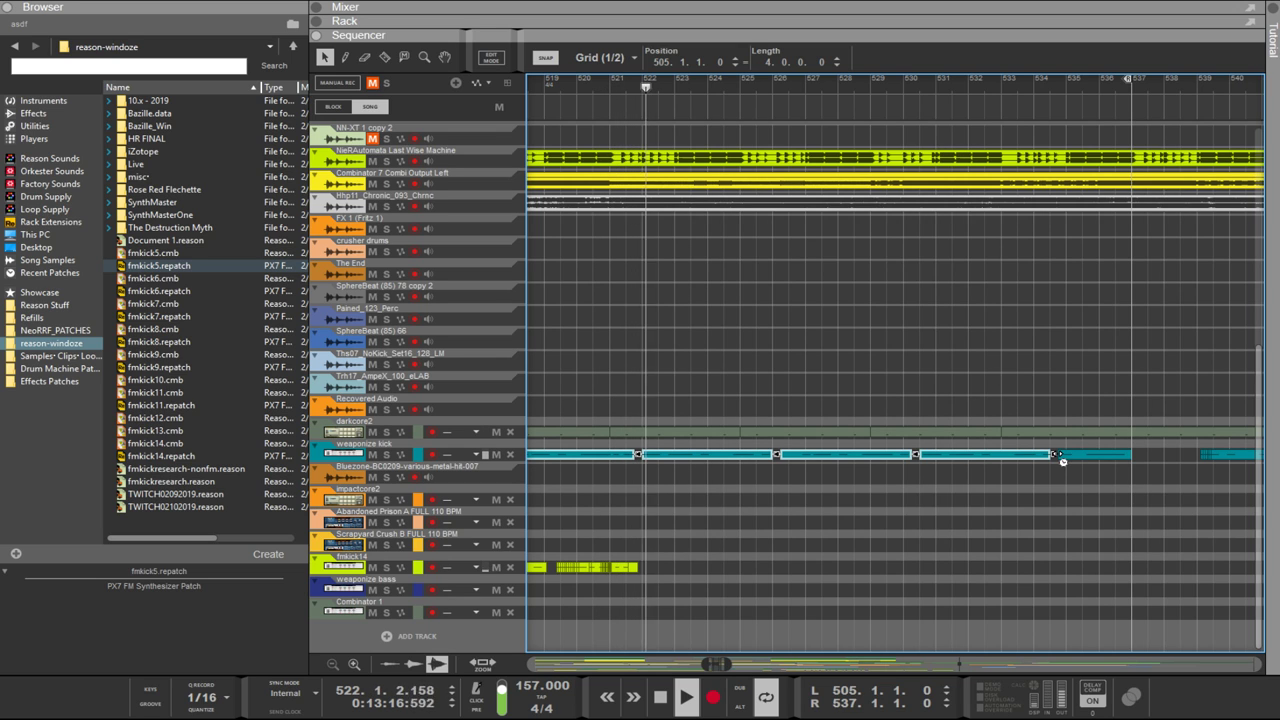
drag(1054, 455, 987, 452)
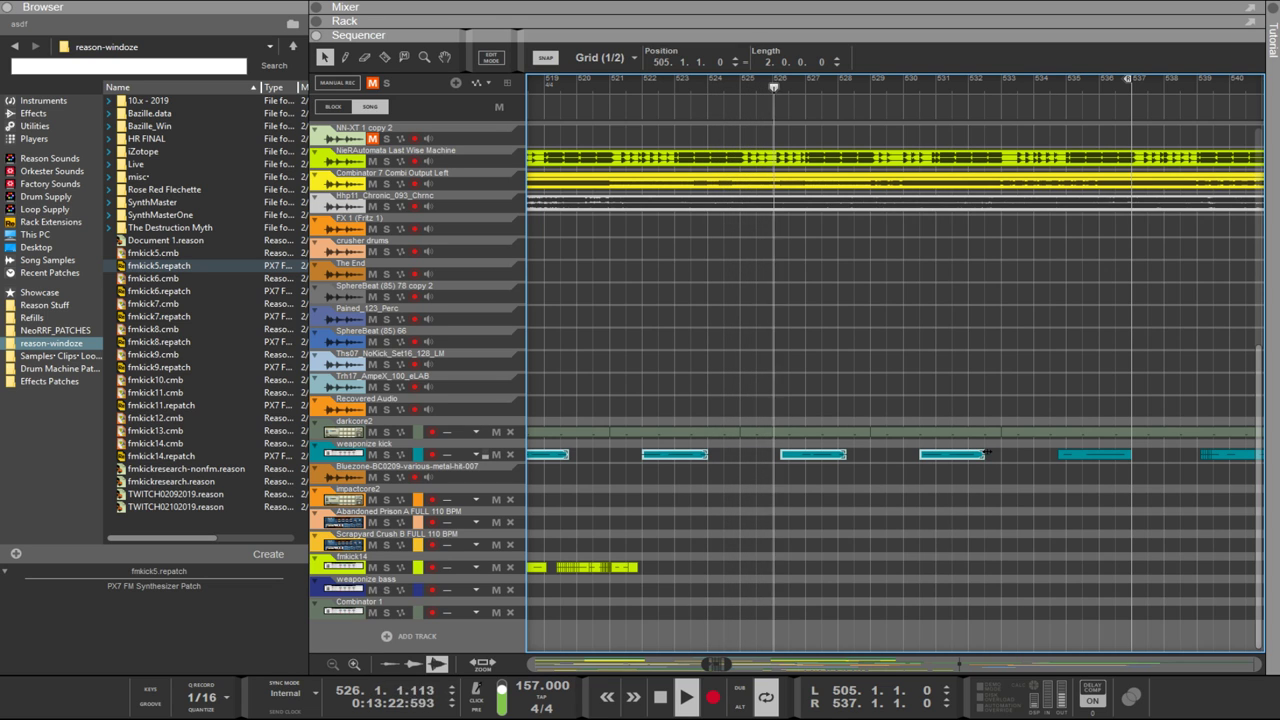
drag(960, 454, 1022, 452)
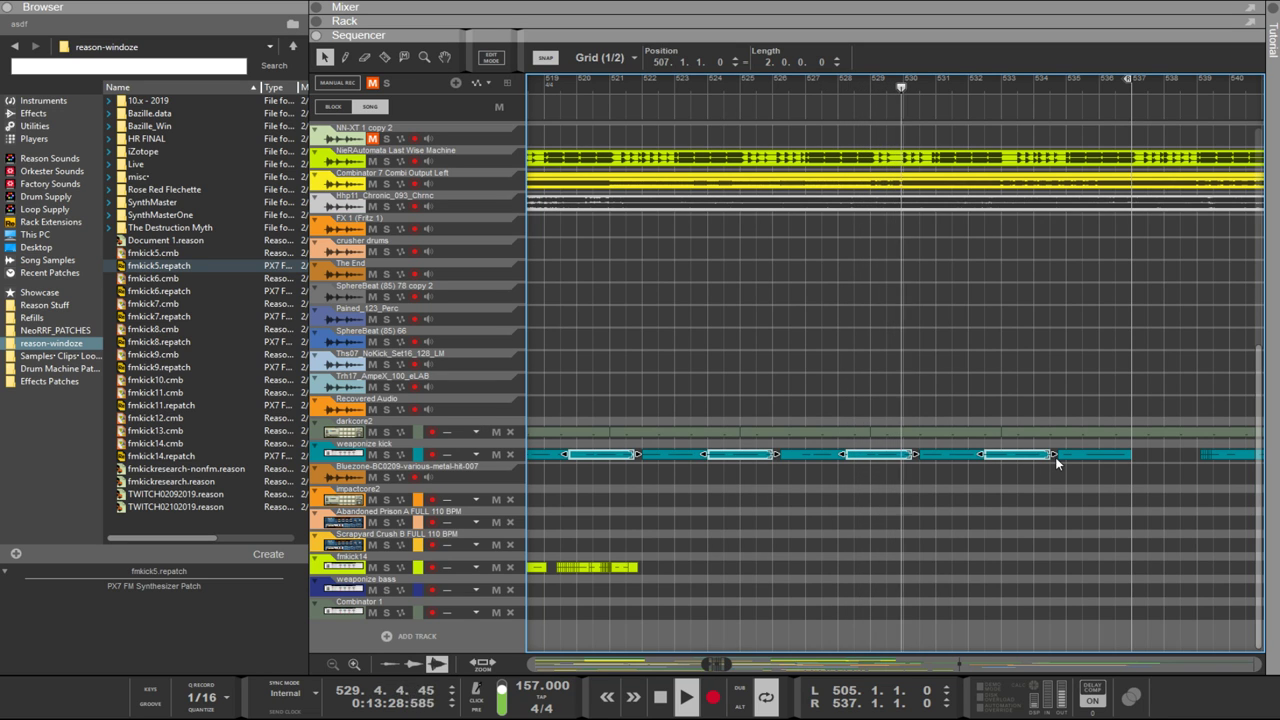
click(1044, 473)
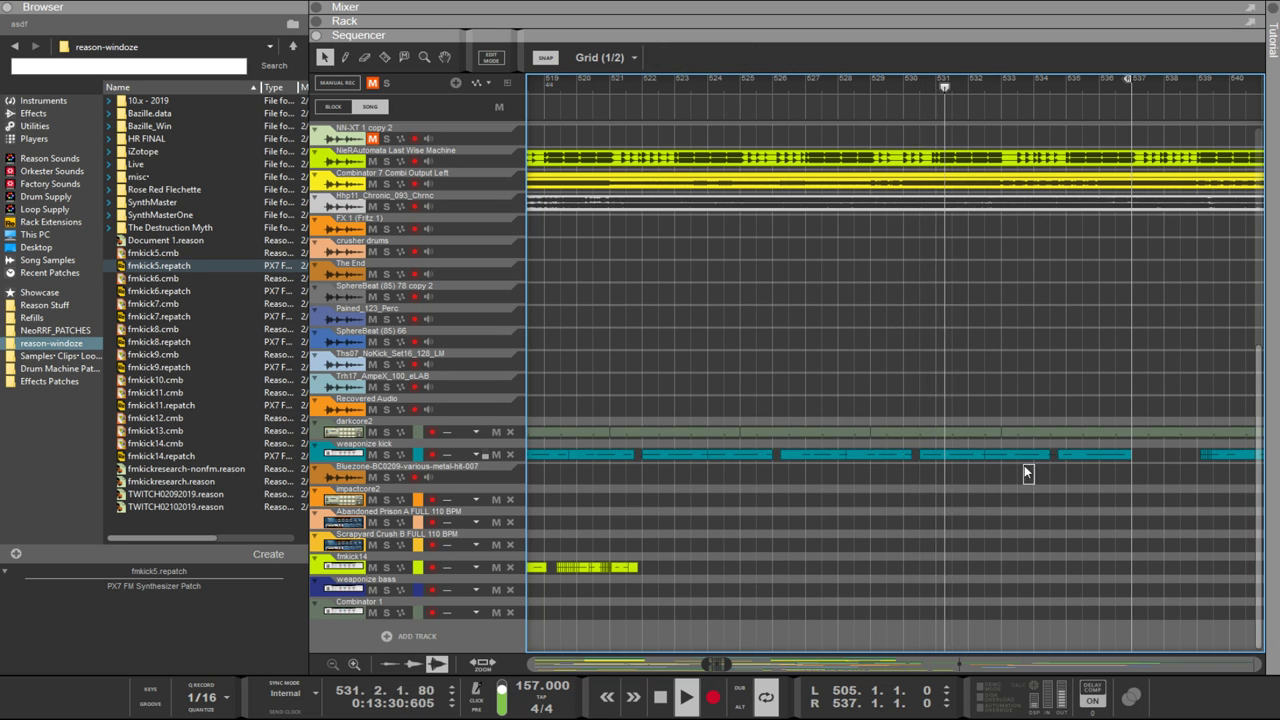
Step: Trim the end of the weaponize kick clip at 532.3.1.0 to a 1.0.0.0 length and try shortening the clip at 528.2.1.0
click(1039, 456)
drag(1053, 455, 1020, 455)
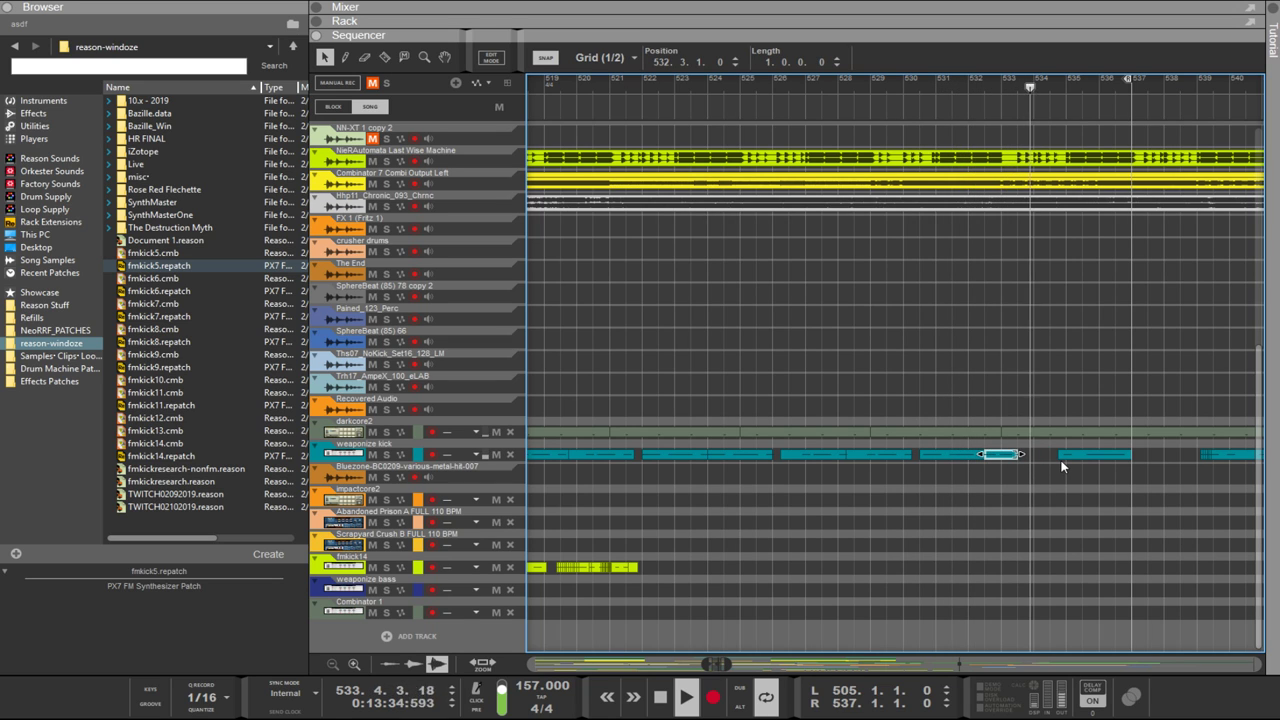
key(Left)
key(Left)
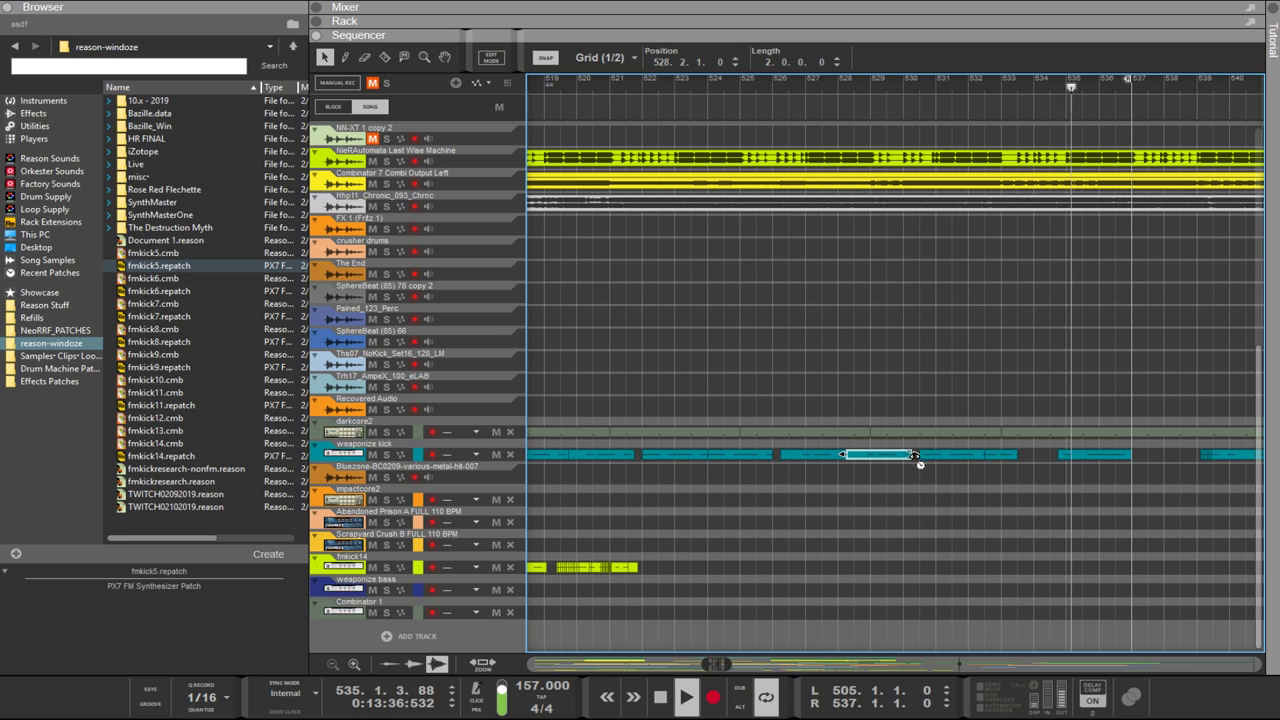
mouse_move(912, 456)
mouse_down()
mouse_move(874, 458)
mouse_move(888, 464)
mouse_up()
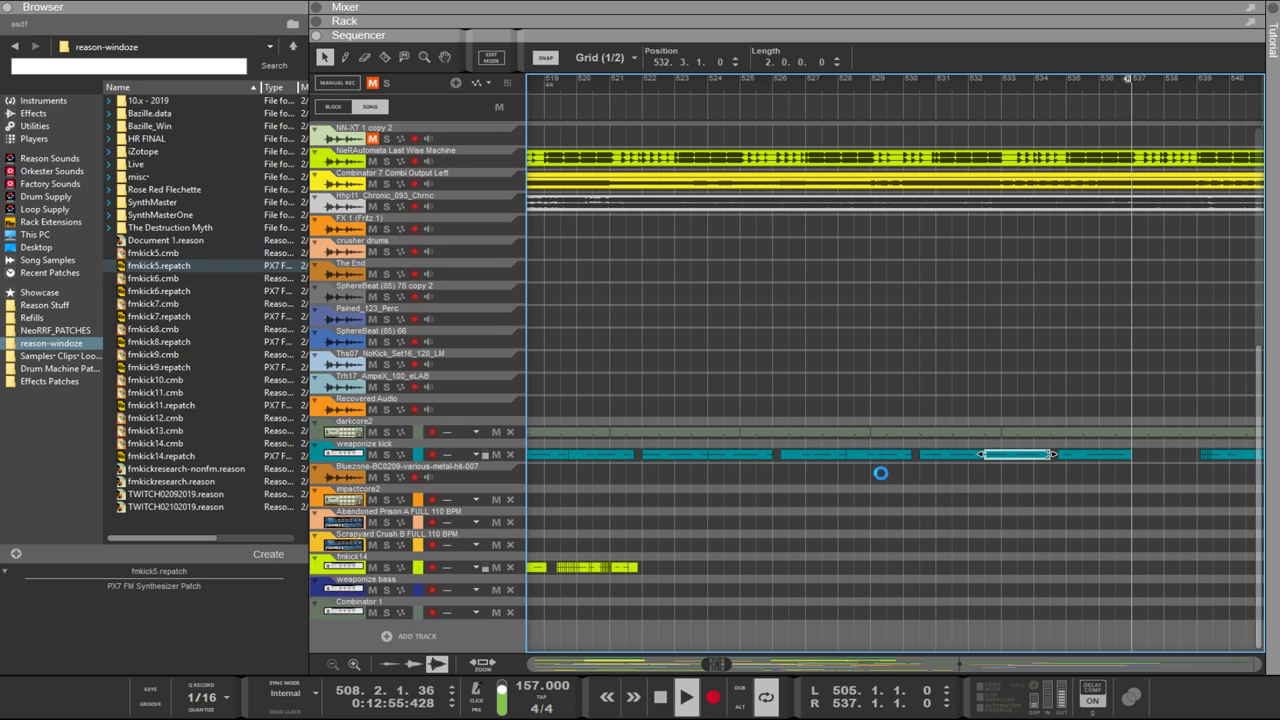
Step: Undo the recent trimming and duplication of the weaponize kick clips
key(ctrl+z)
key(ctrl+z)
scroll(881, 473, up, 2)
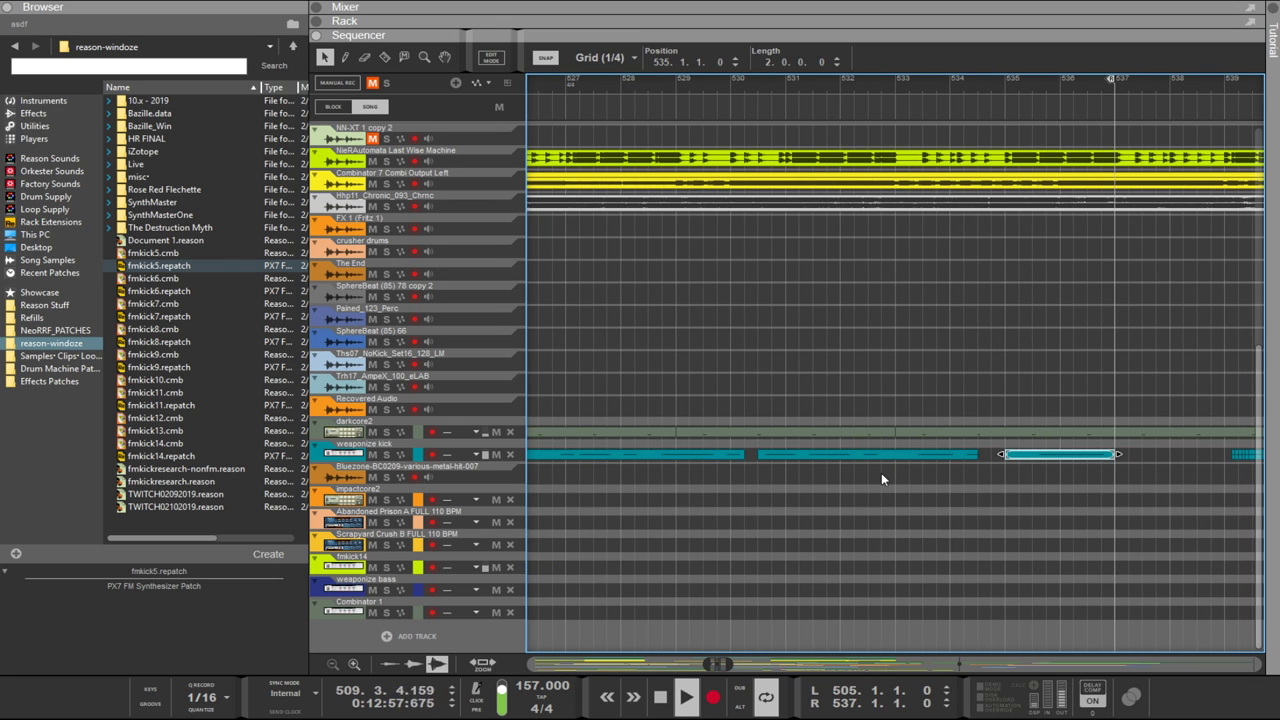
key(ctrl+z)
Step: Copy about 29 bars of Bluezone metal-hit clips from 585.1.1.0 to 505.1.1.0 and remove the copies again
scroll(890, 455, down, 2)
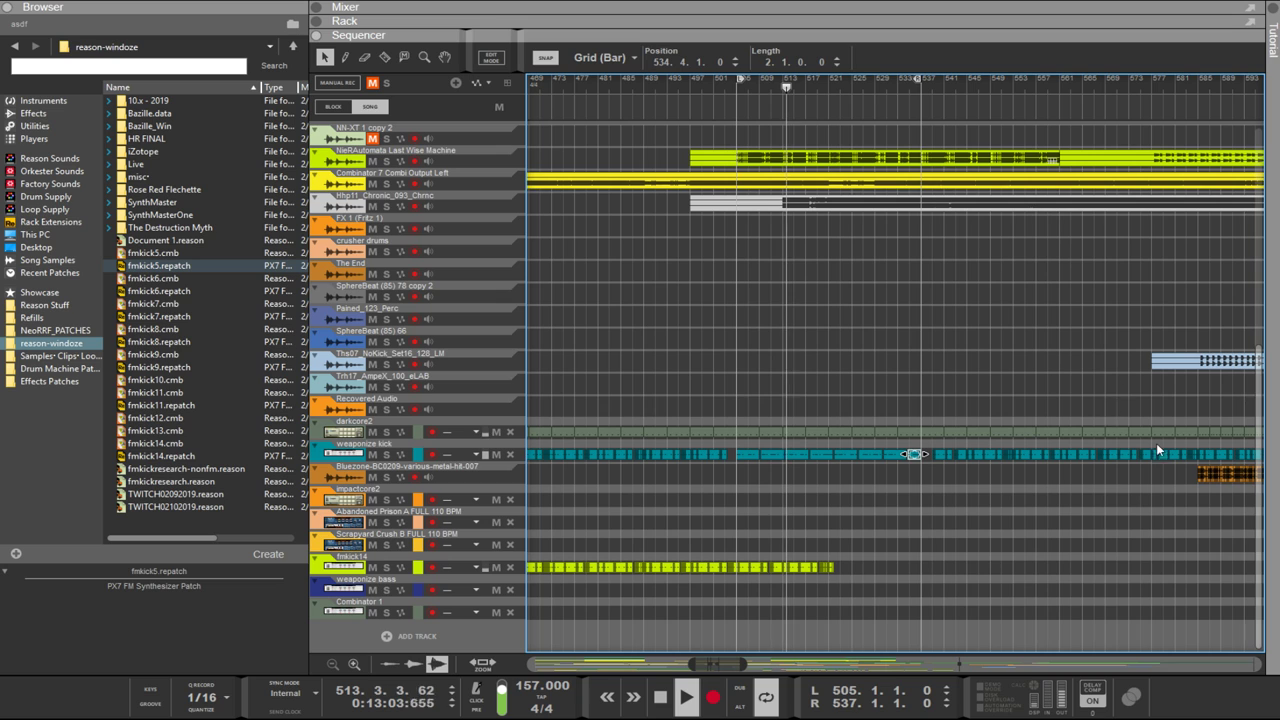
drag(1160, 464, 698, 478)
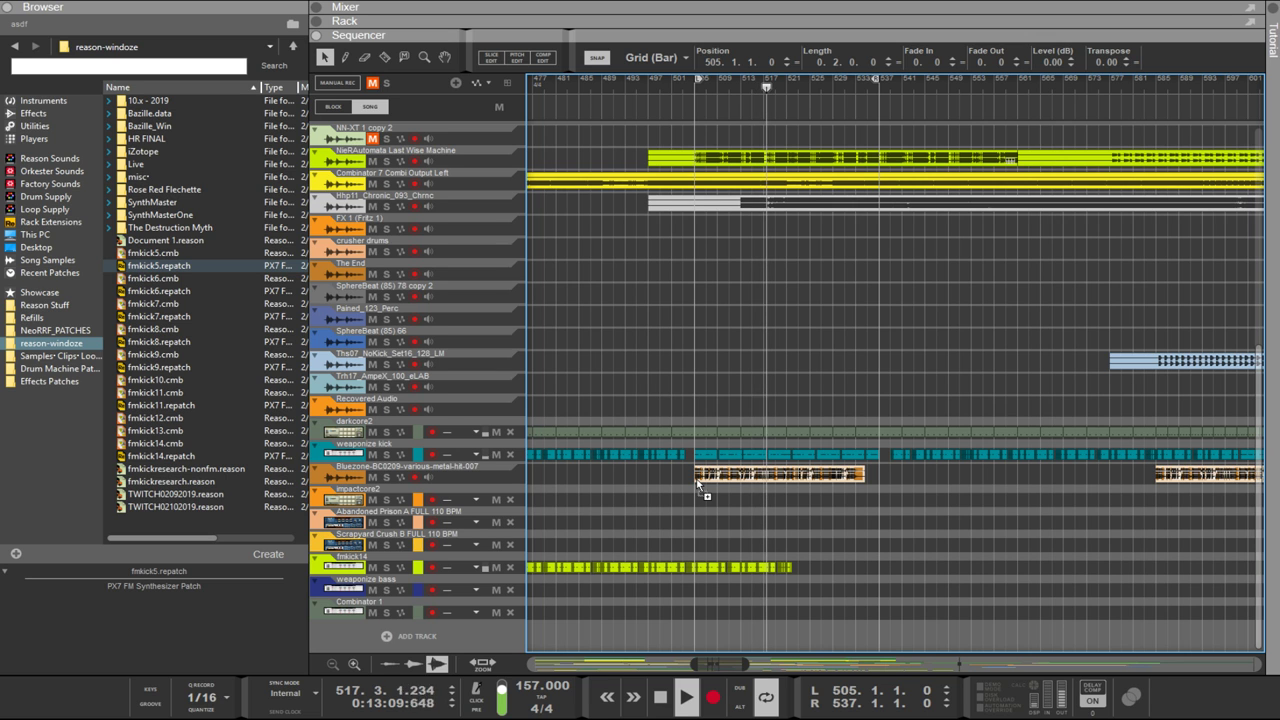
scroll(887, 501, down, 4)
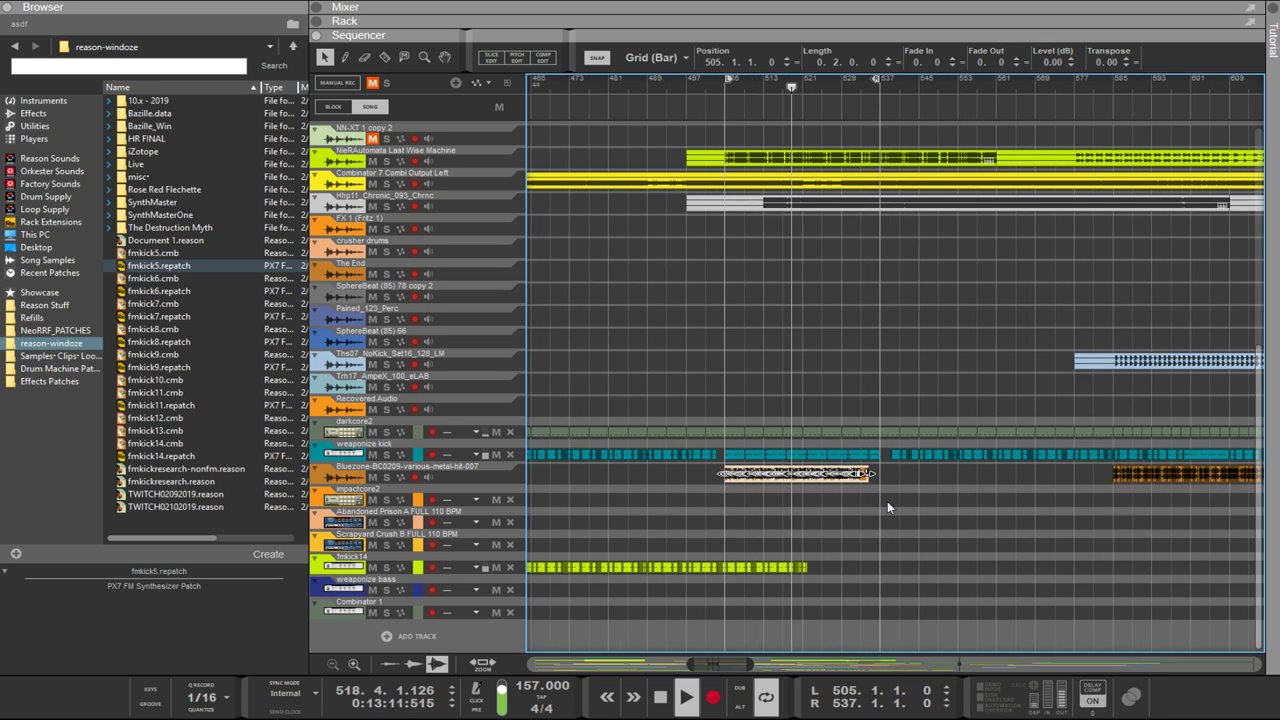
scroll(889, 503, up, 5)
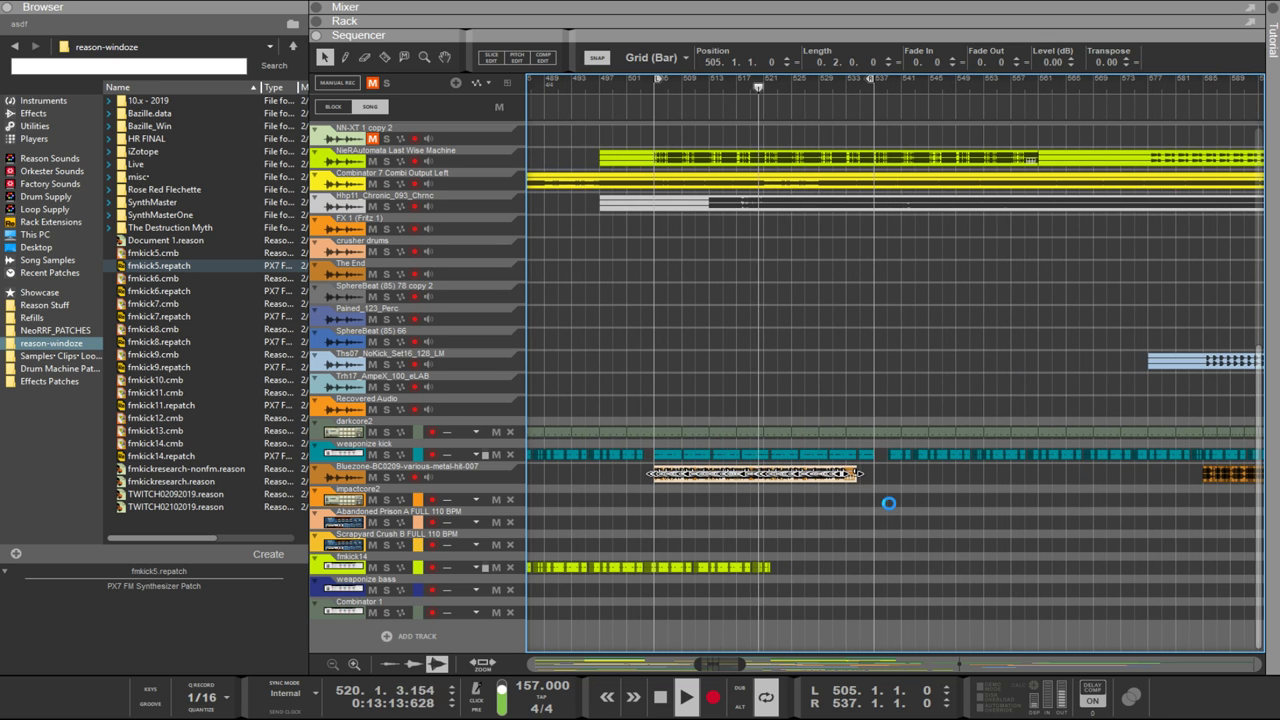
key(Delete)
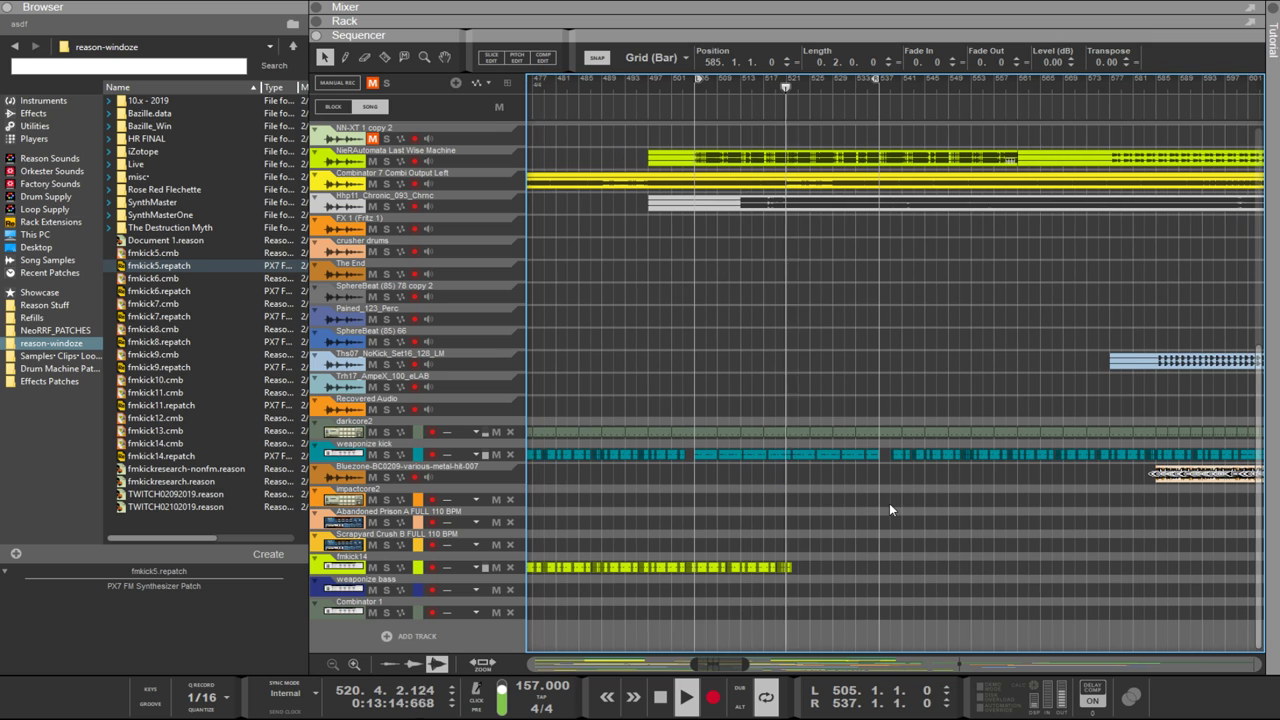
Step: Copy a run of about 60 bars of Bluezone metal-hit clips from 585.1.1.0 to 505.1.1.0
click(1069, 480)
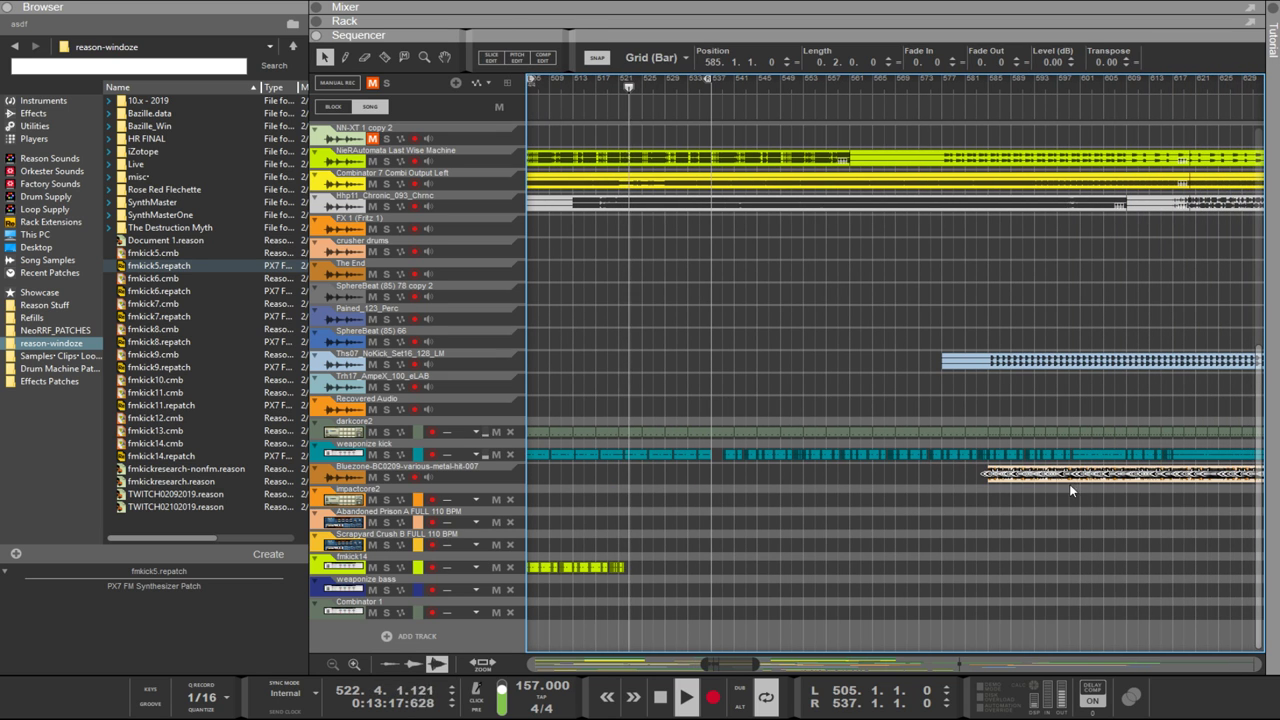
drag(1064, 479, 698, 482)
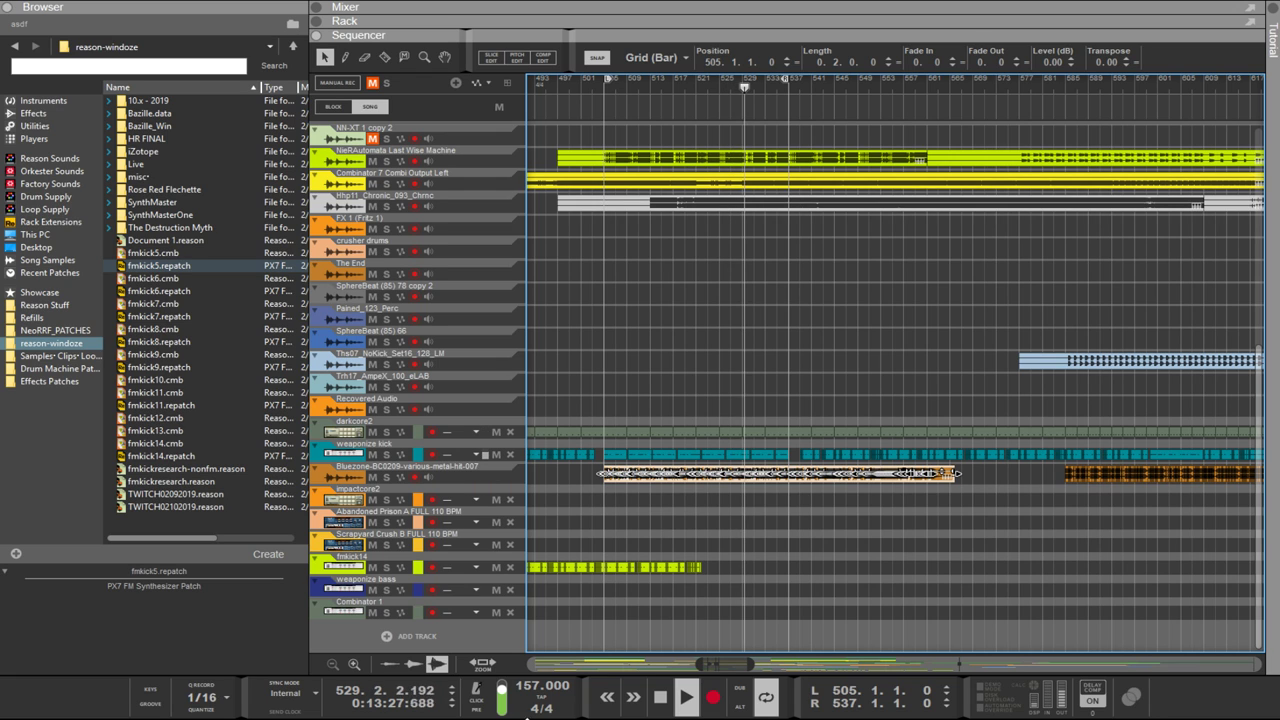
Step: Set the song tempo to 100 and select the darkcore2 clips from 521.1.1.0 to bar 537
double_click(530, 686)
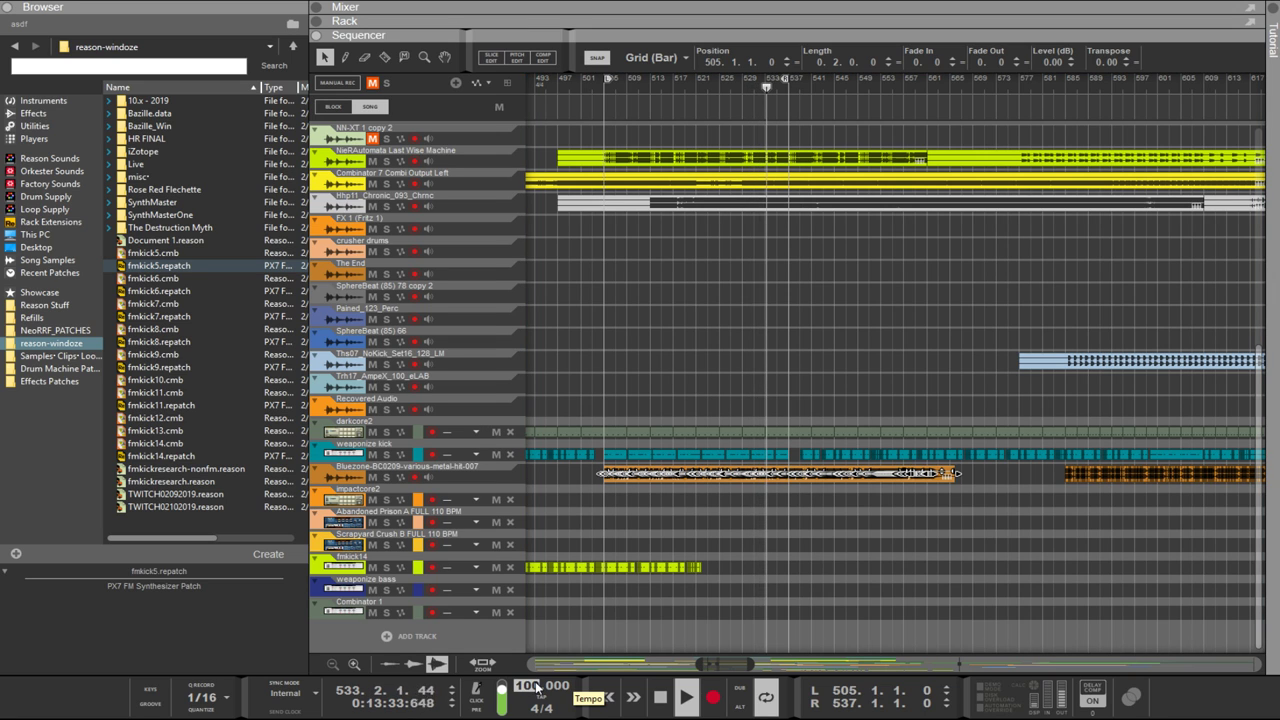
key(Return)
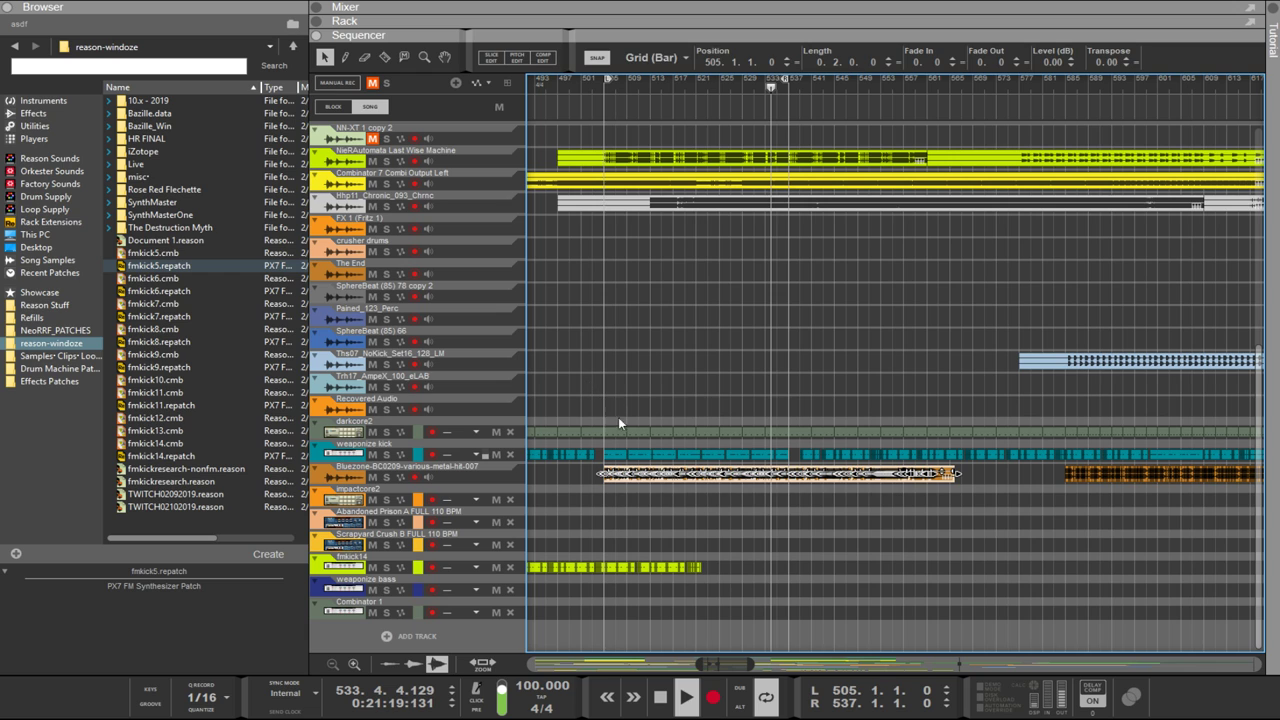
drag(618, 422, 783, 439)
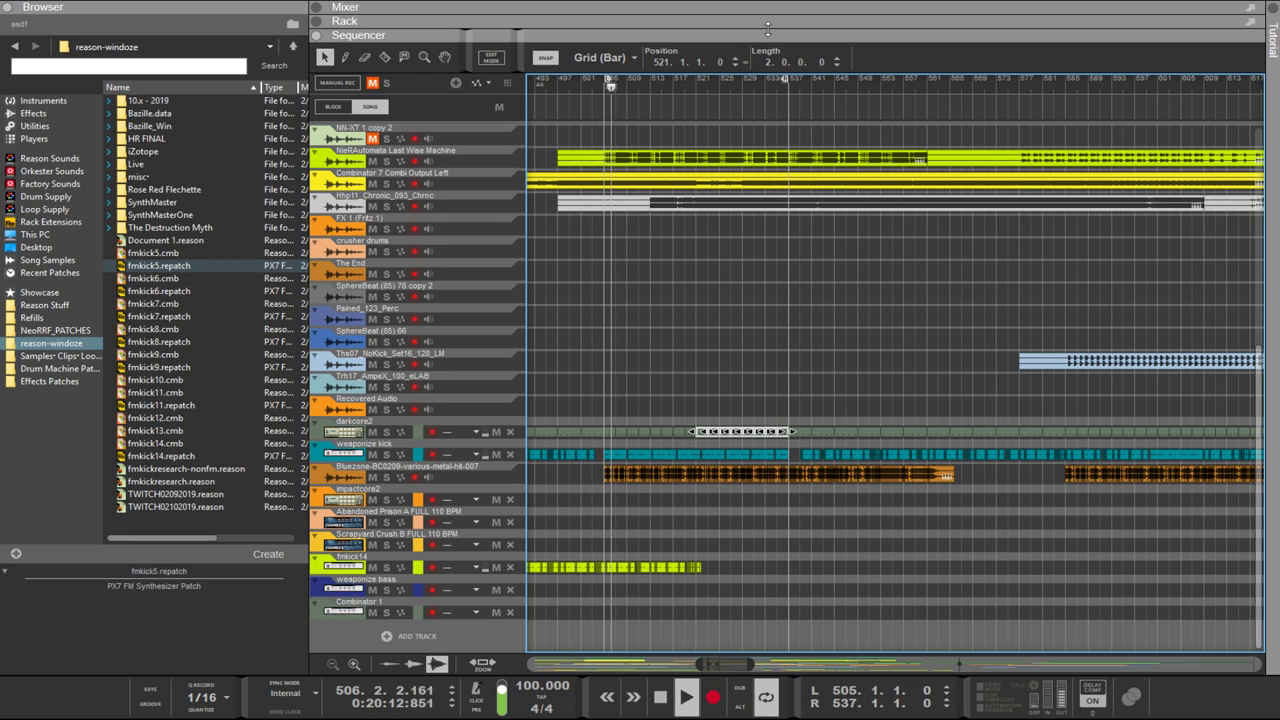
Step: Change the muted steps of the groove32 Euclid in the weaponize bass Combinator and set its Steps to 30
key(F6)
scroll(834, 401, down, 10)
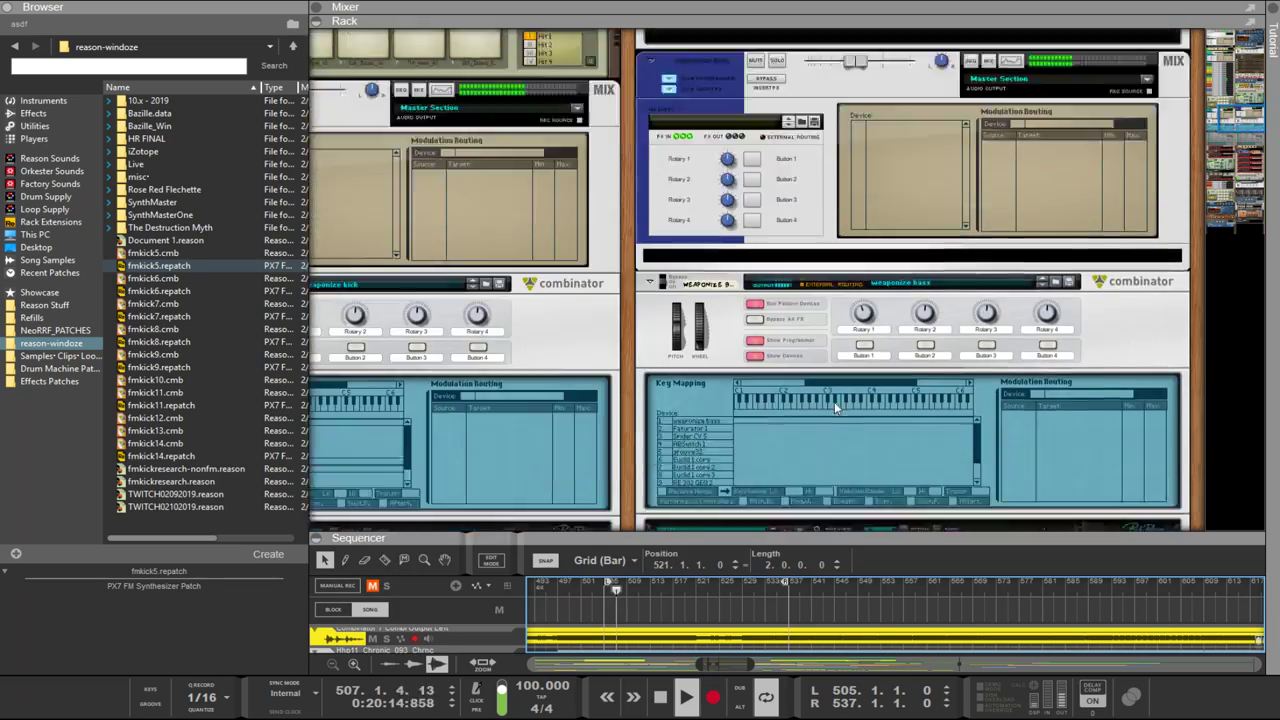
scroll(834, 401, down, 8)
scroll(836, 407, up, 6)
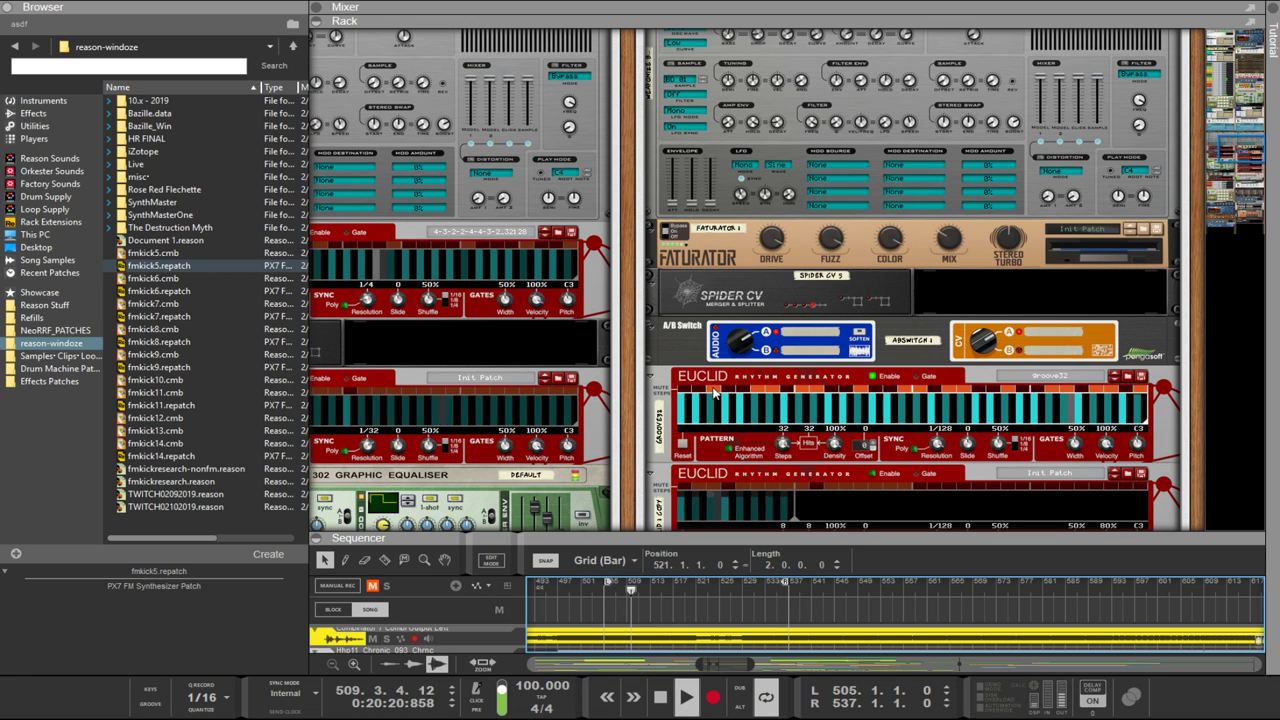
click(757, 385)
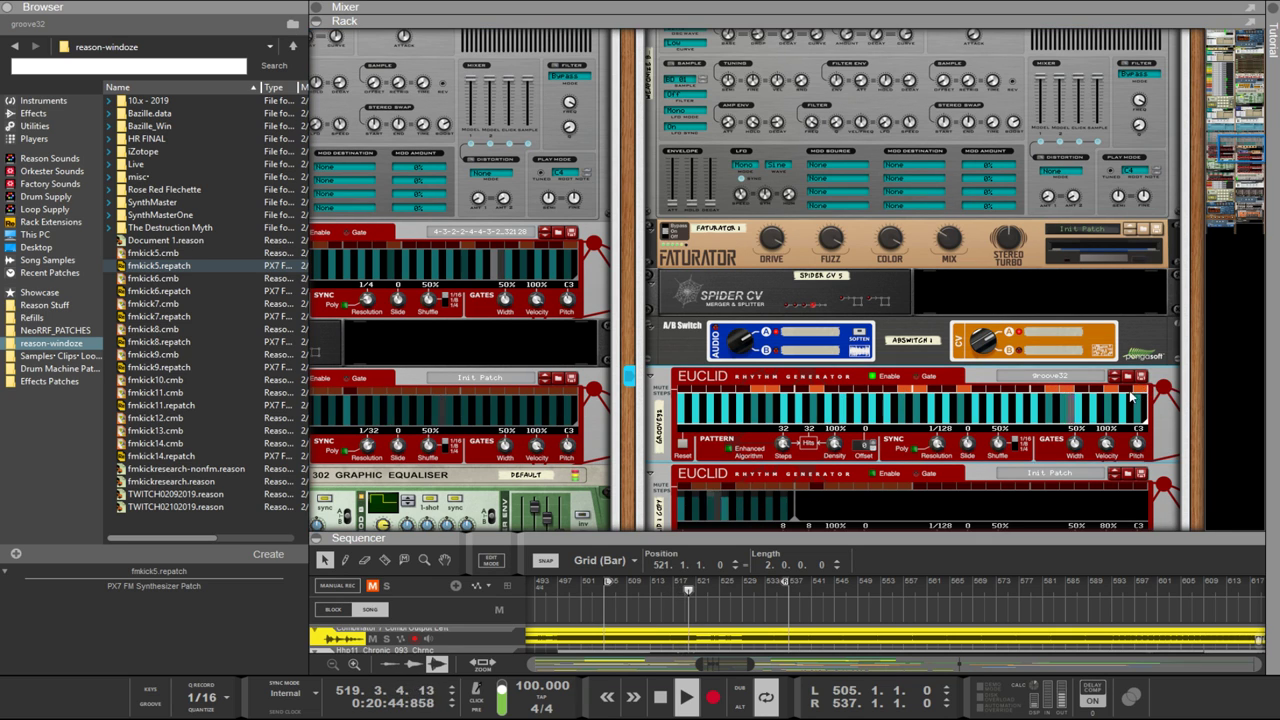
click(1053, 412)
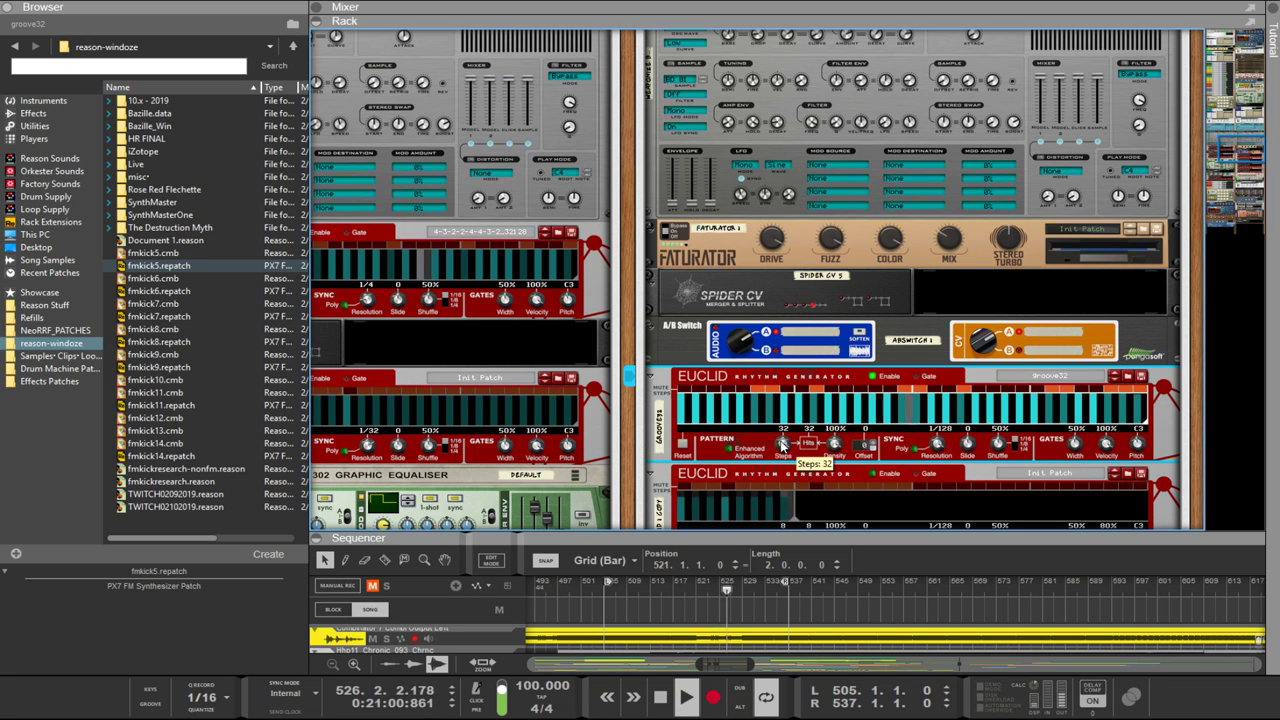
drag(783, 443, 785, 455)
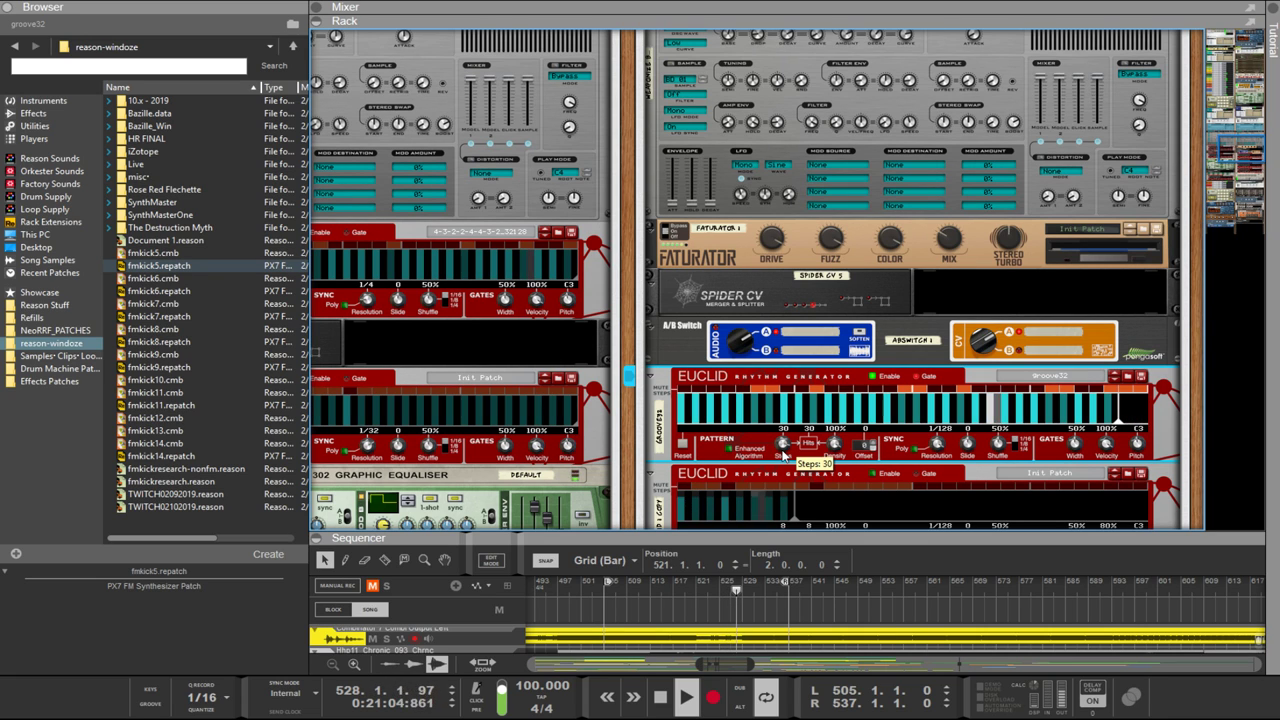
Step: Add the weaponize scathesynth.cmb patch from the NeoRRF_PATCHES folder to the rack below the last Combinator
scroll(778, 395, up, 4)
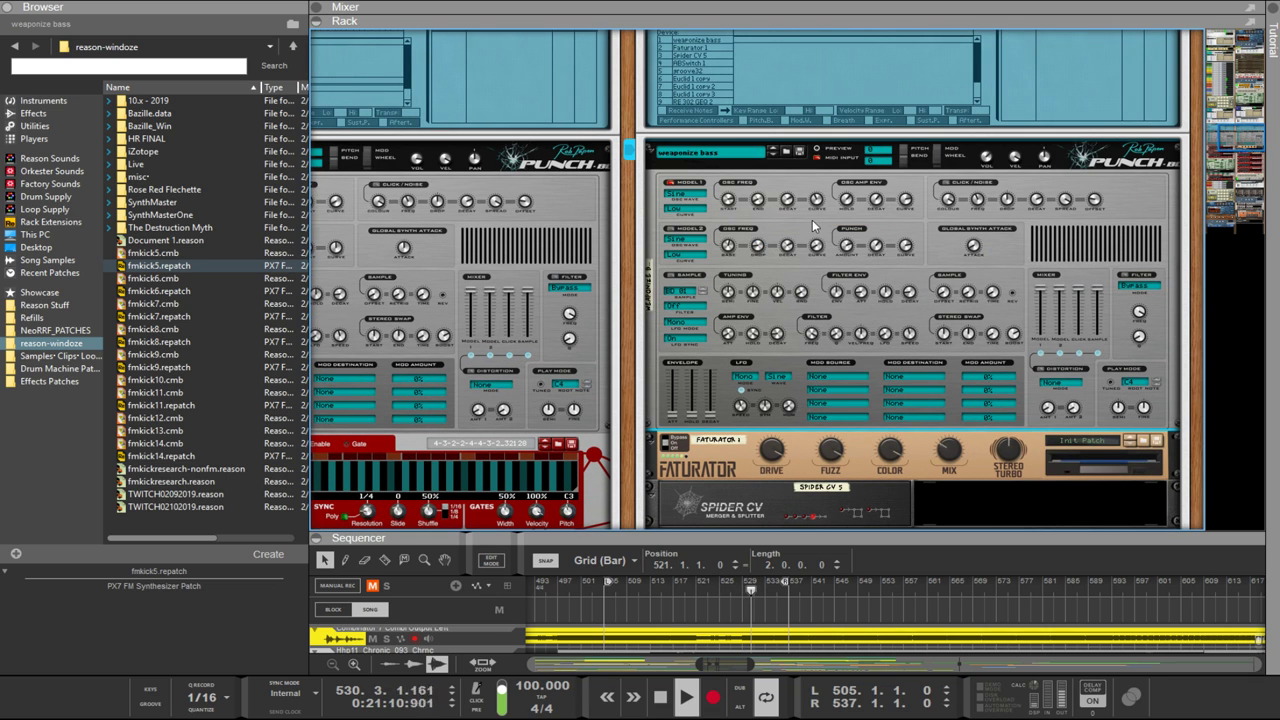
scroll(812, 219, down, 4)
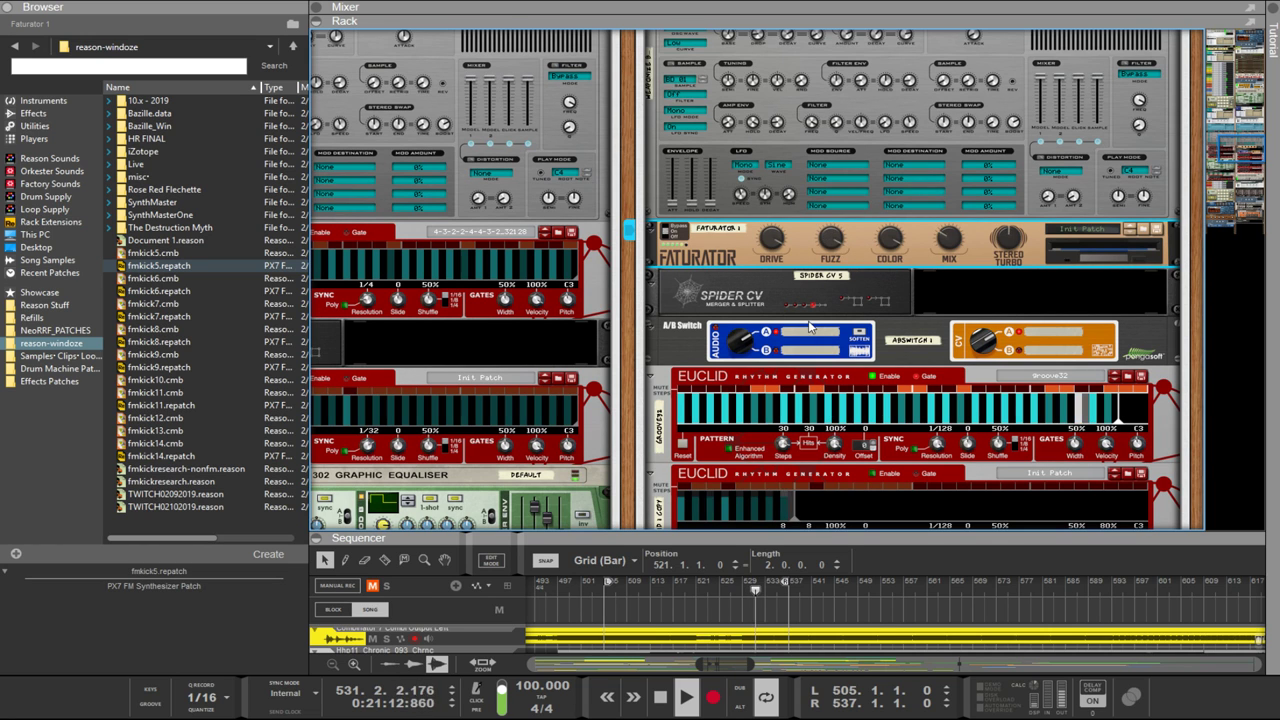
scroll(815, 405, down, 7)
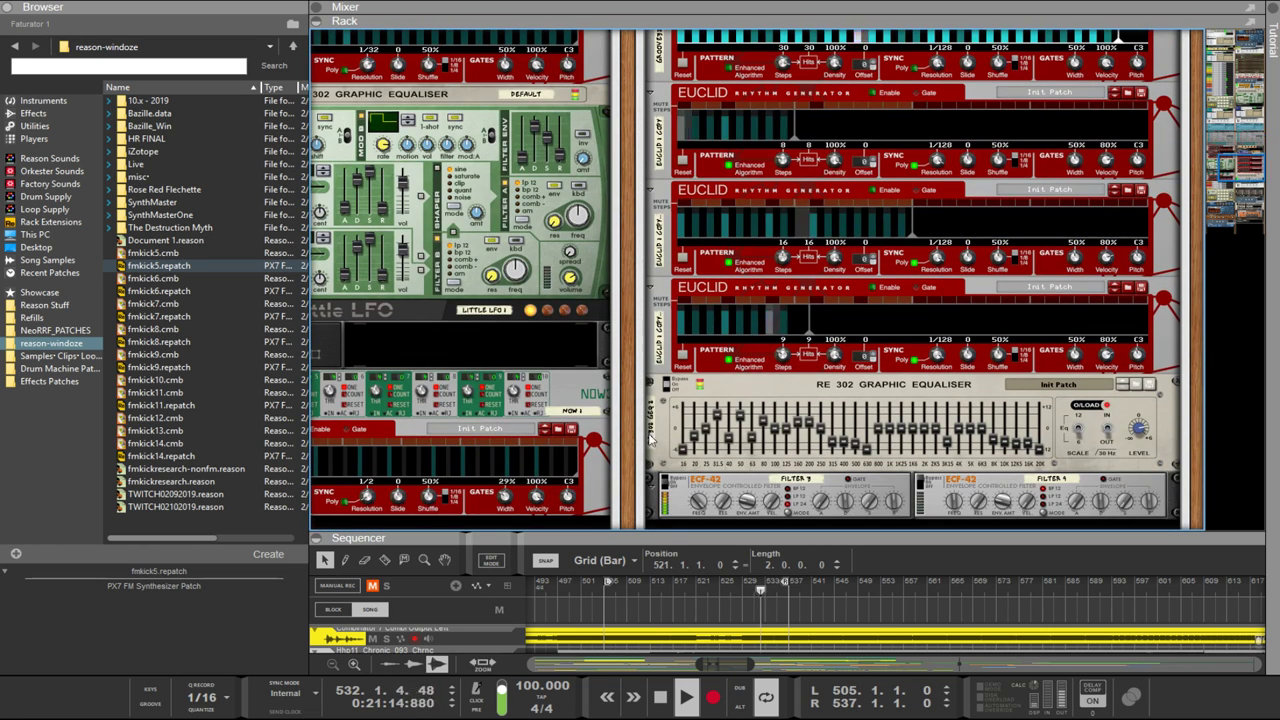
scroll(795, 388, down, 7)
scroll(603, 140, down, 3)
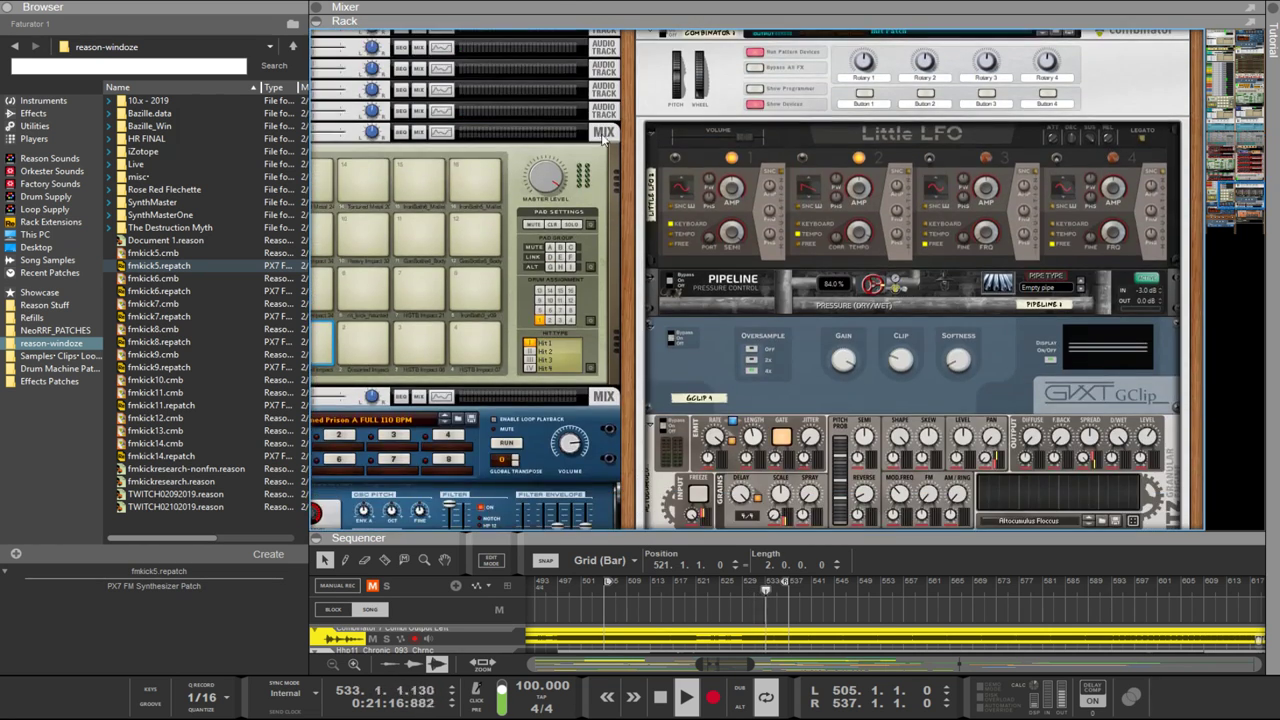
scroll(658, 284, down, 8)
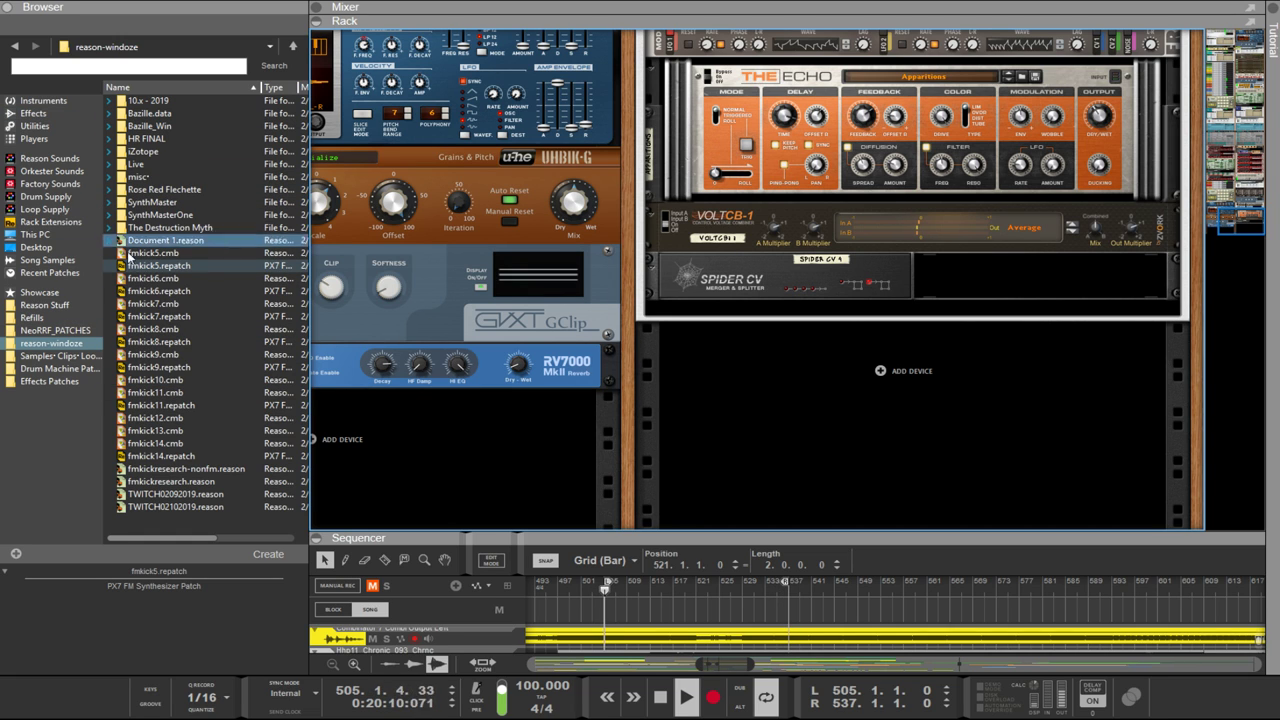
click(55, 330)
scroll(193, 322, down, 10)
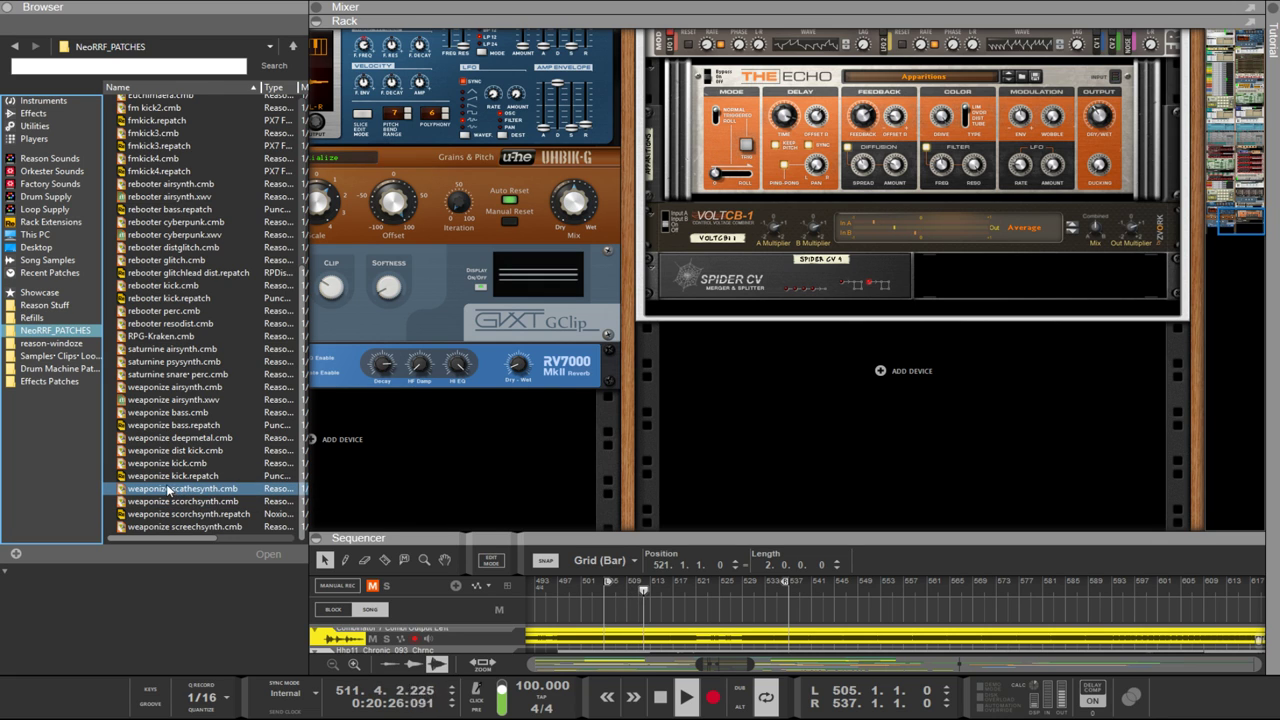
drag(158, 490, 780, 418)
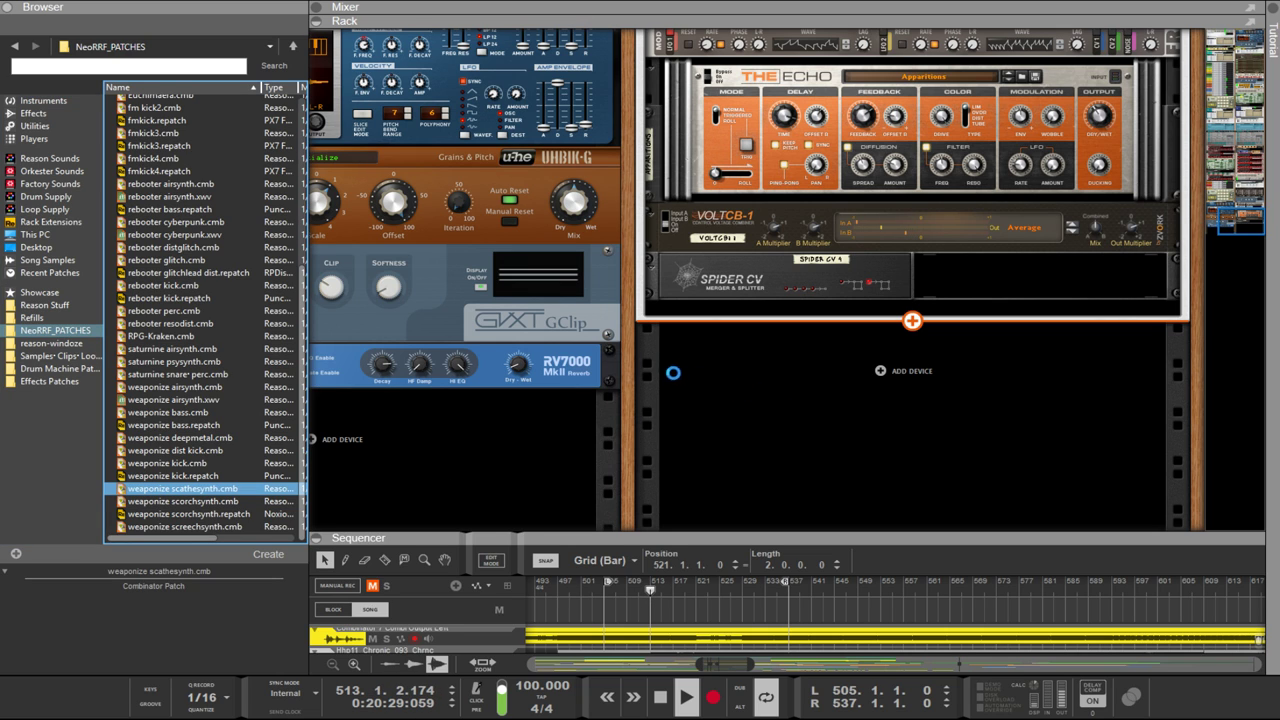
drag(673, 373, 666, 374)
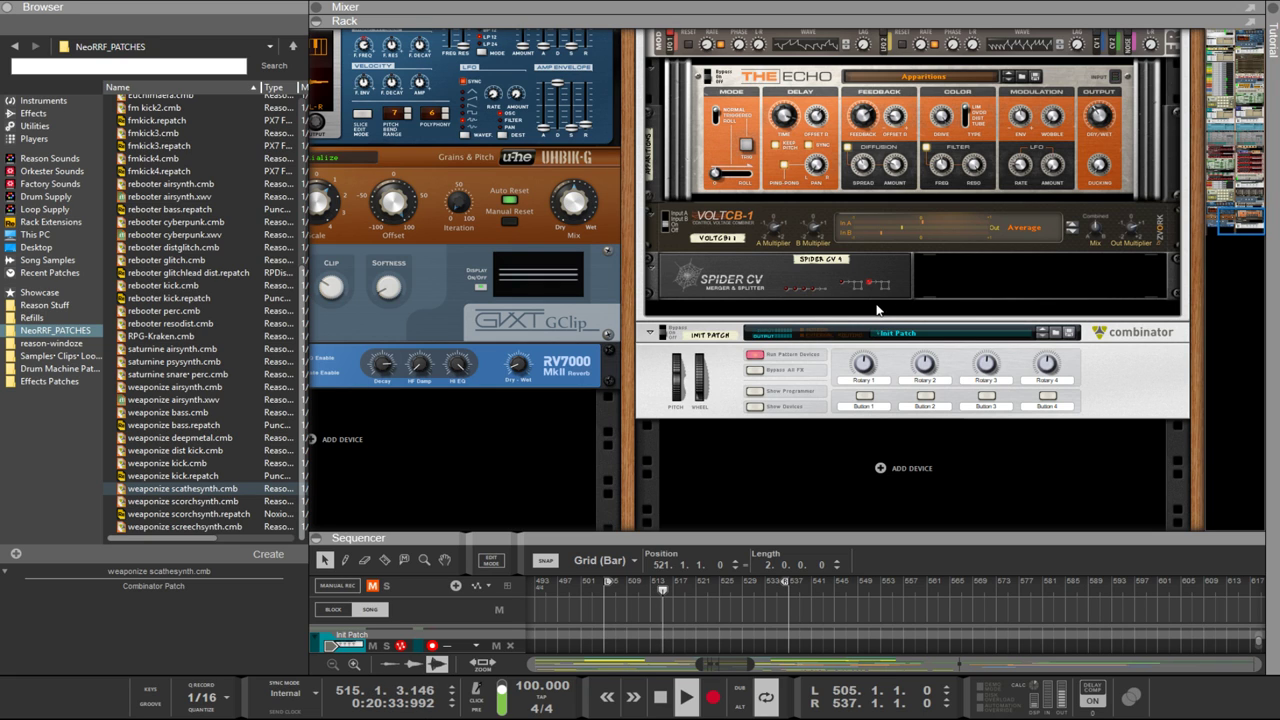
Step: Delete the Init Patch Combinator from the rack
click(1100, 368)
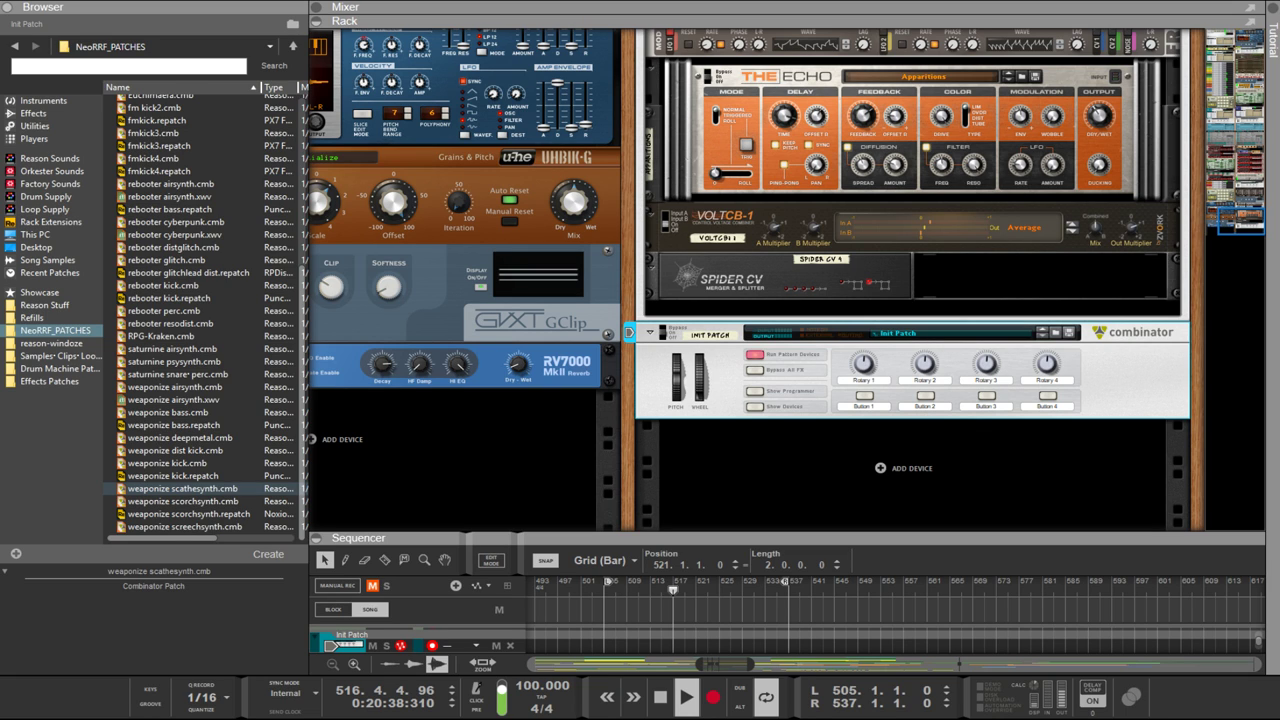
key(Delete)
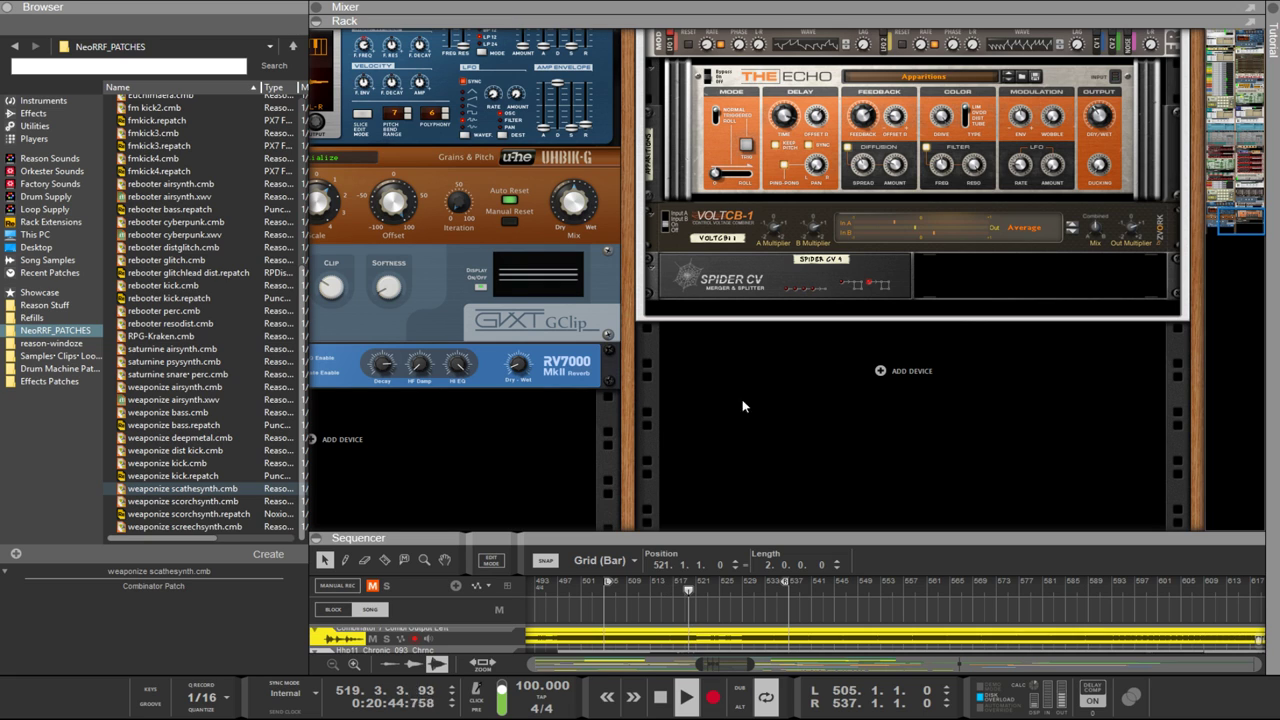
click(640, 372)
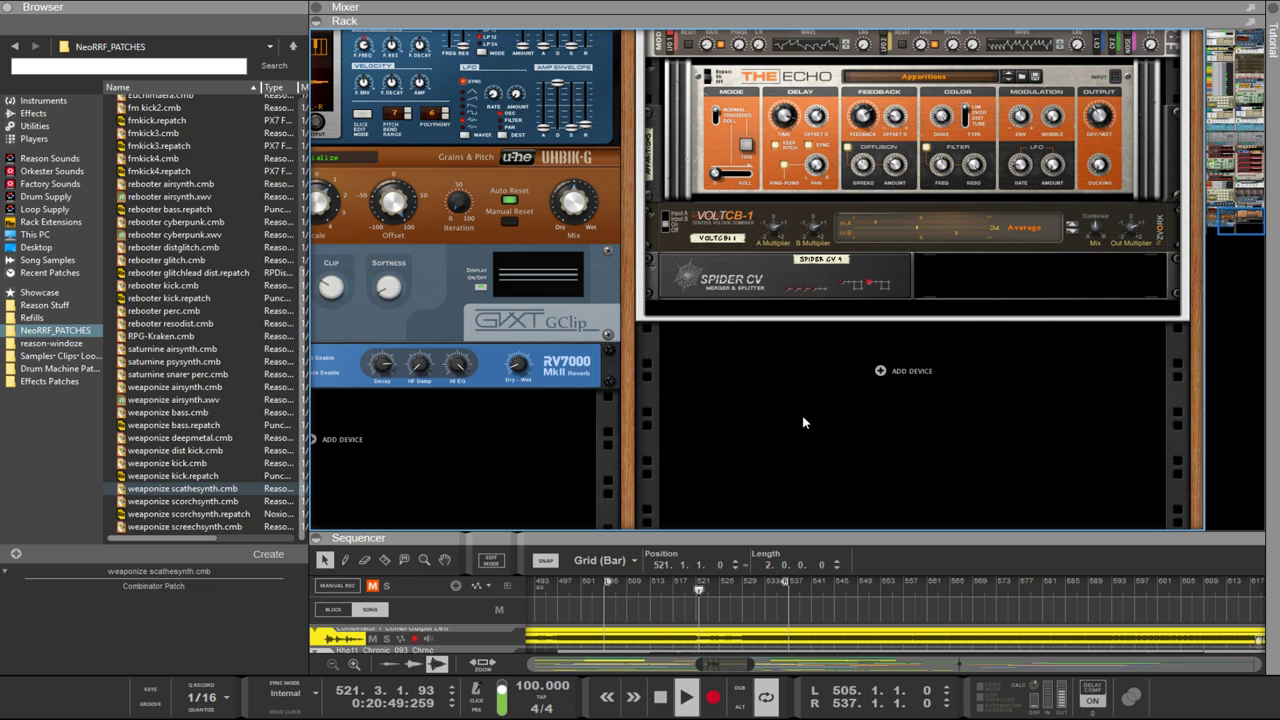
Step: Try adding the weaponize scorchsynth.cmb patch to the rack below the last Combinator
click(181, 503)
click(181, 511)
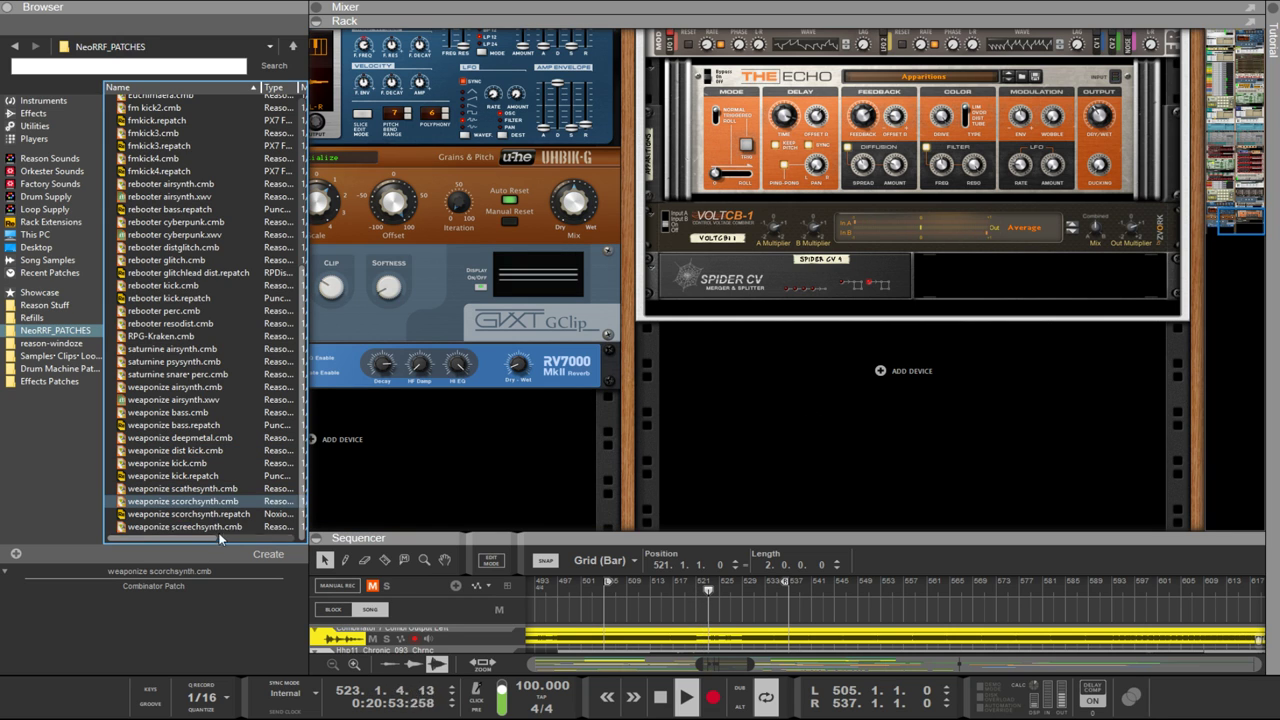
click(184, 505)
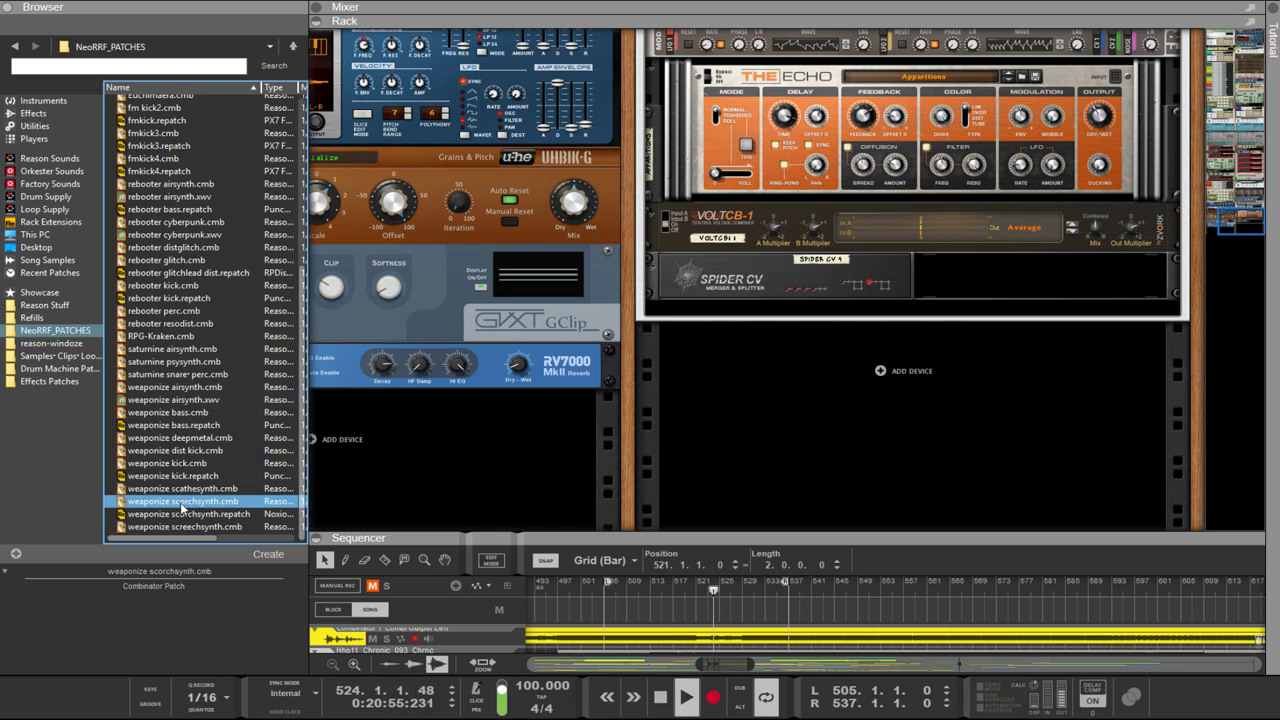
drag(181, 507, 648, 447)
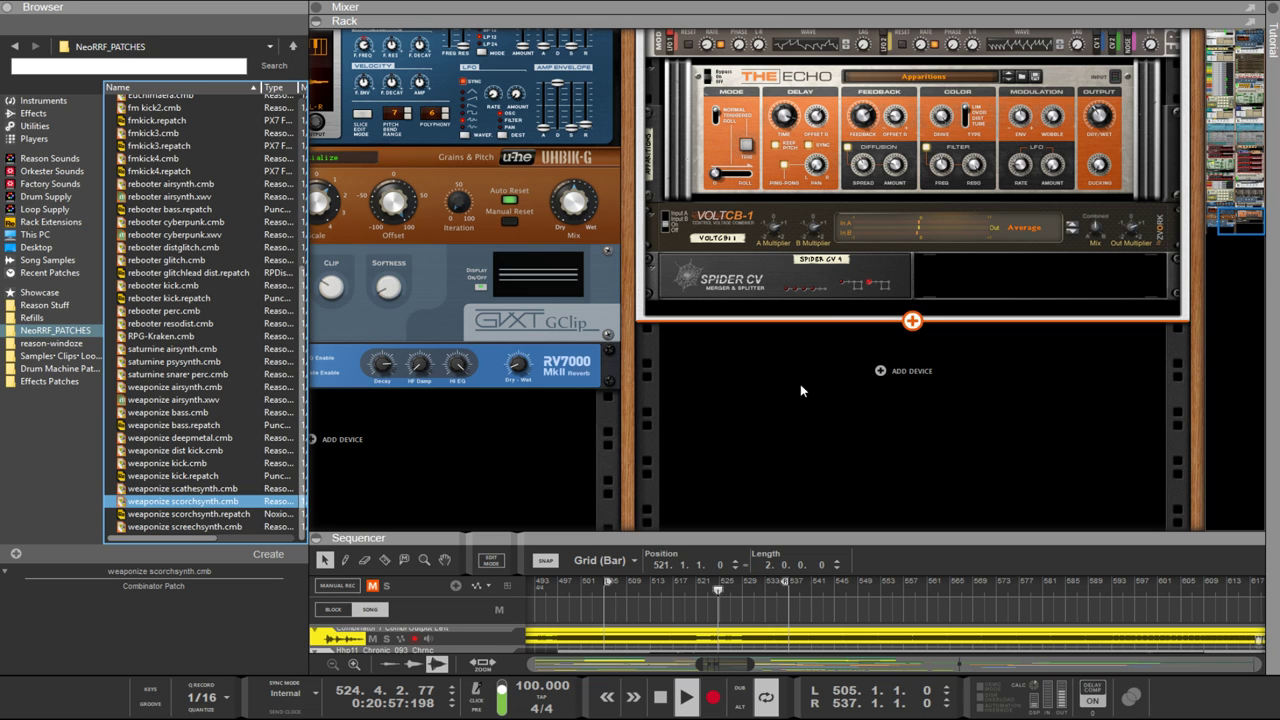
drag(800, 390, 800, 390)
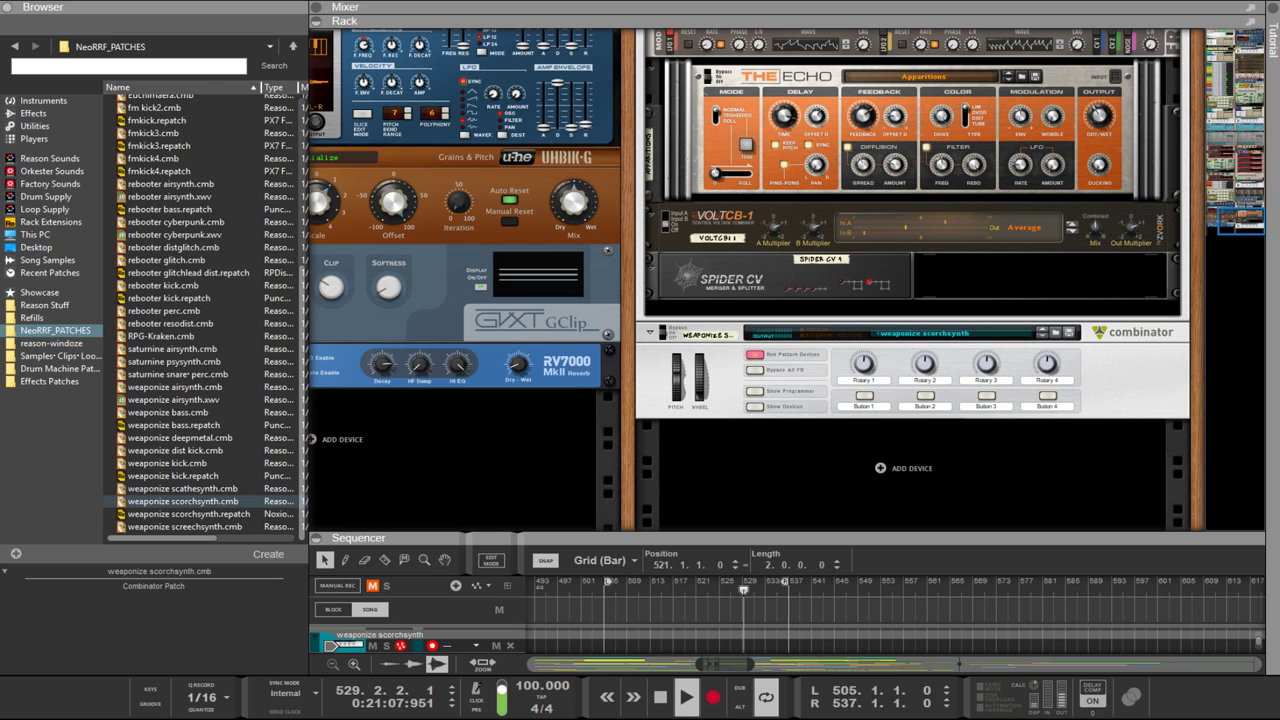
Step: Undo the addition of the weaponize scorchsynth Combinator
click(1158, 415)
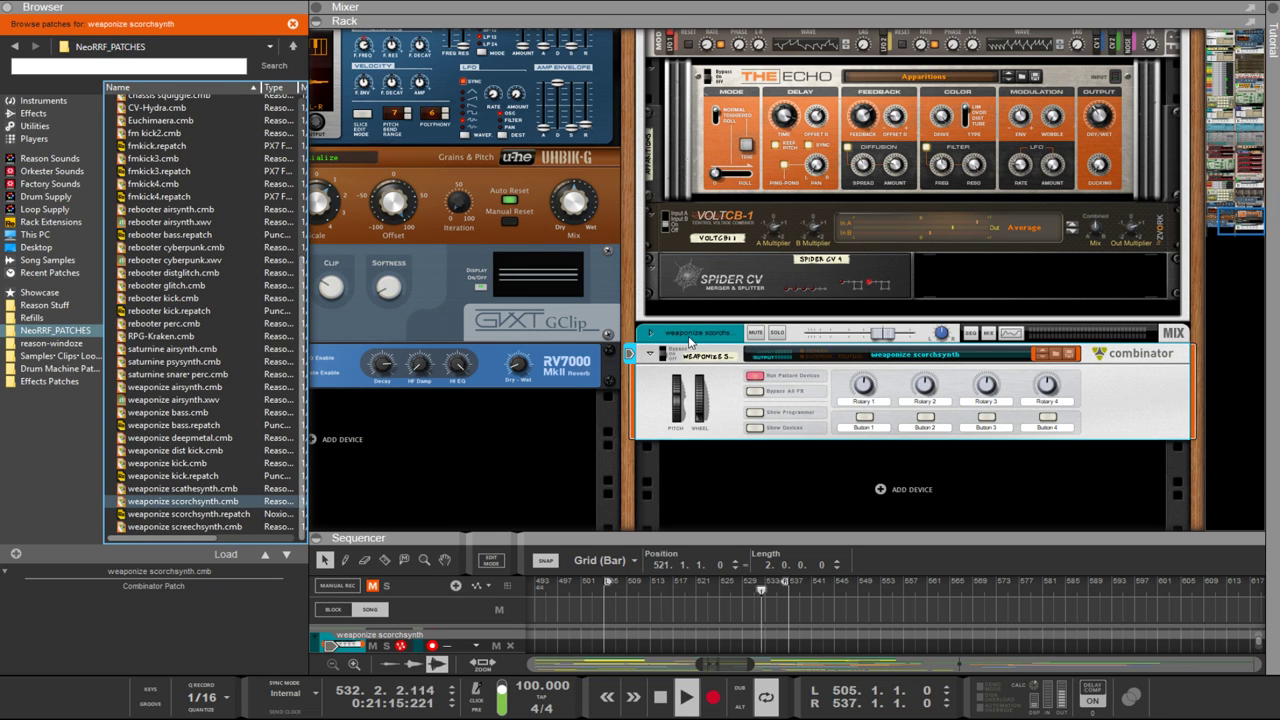
click(686, 340)
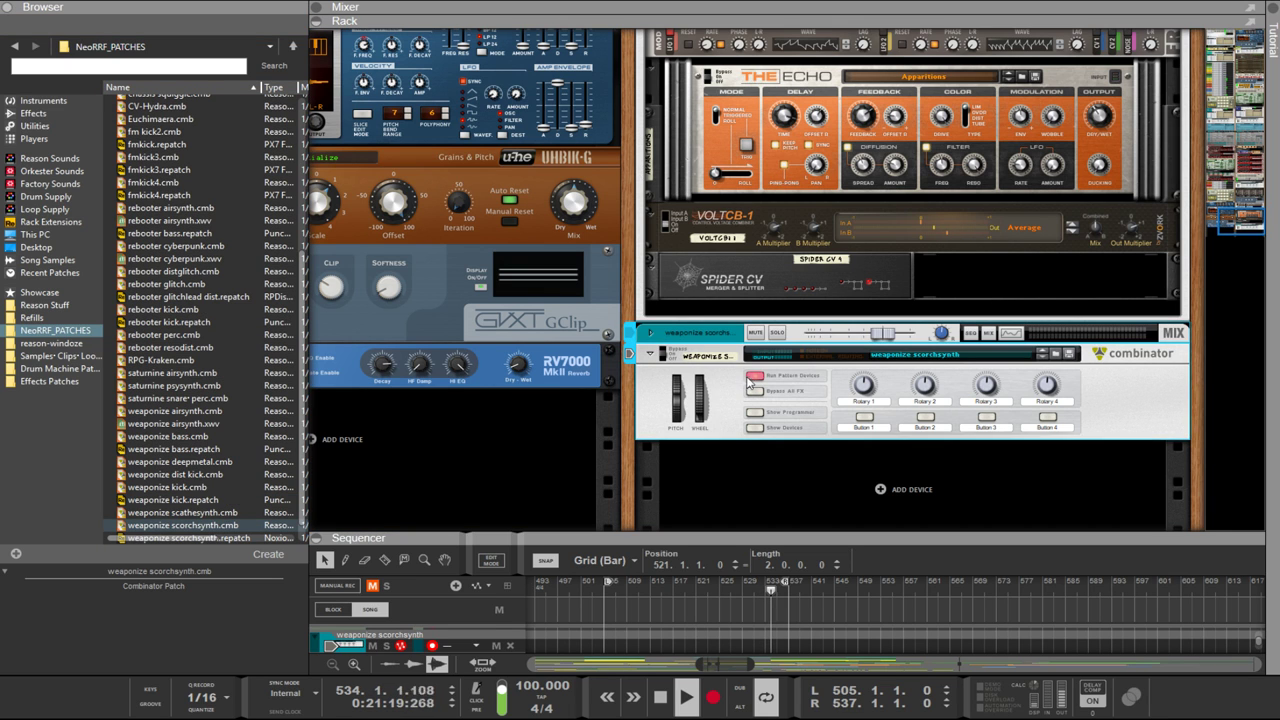
key(ctrl+z)
scroll(171, 486, down, 1)
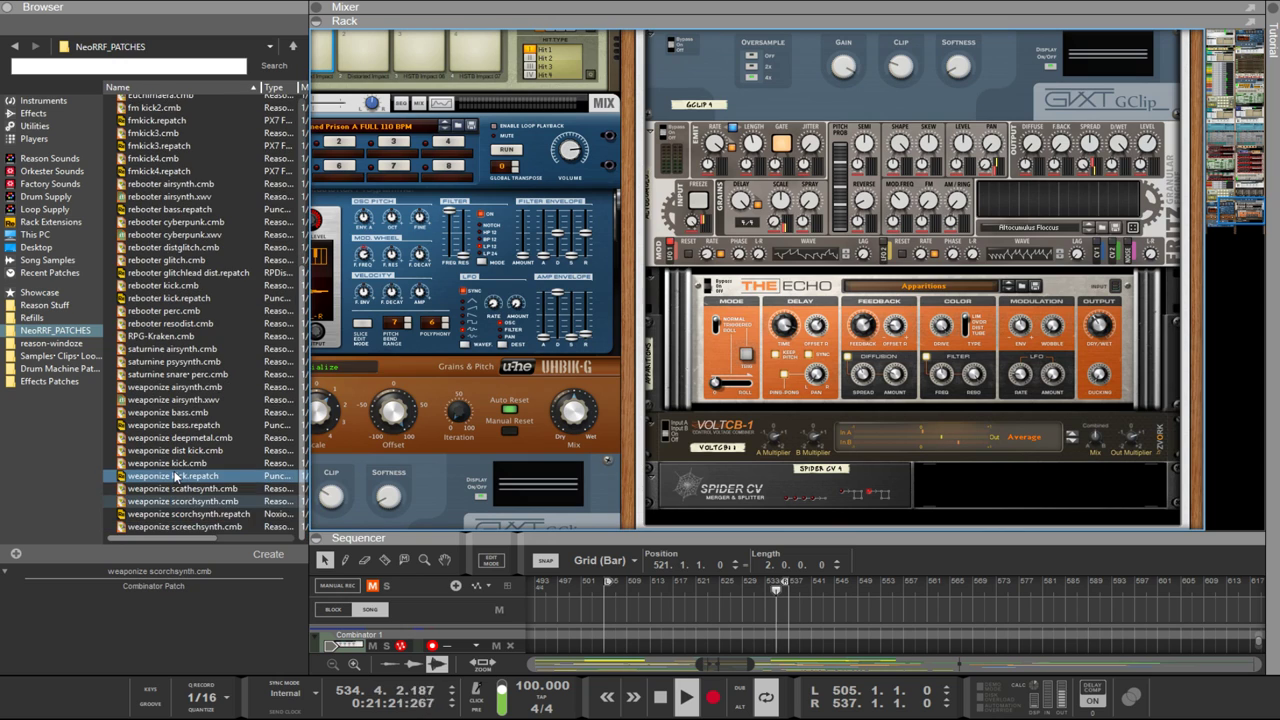
Step: Add the weaponize screechsynth.cmb patch to the rack below the last Combinator and show the devices inside it
click(174, 515)
mouse_move(176, 527)
mouse_down()
mouse_move(658, 486)
mouse_move(730, 508)
mouse_move(720, 545)
mouse_move(700, 530)
mouse_move(880, 520)
mouse_move(940, 550)
mouse_move(655, 563)
mouse_move(642, 530)
mouse_move(857, 506)
mouse_move(852, 481)
mouse_up()
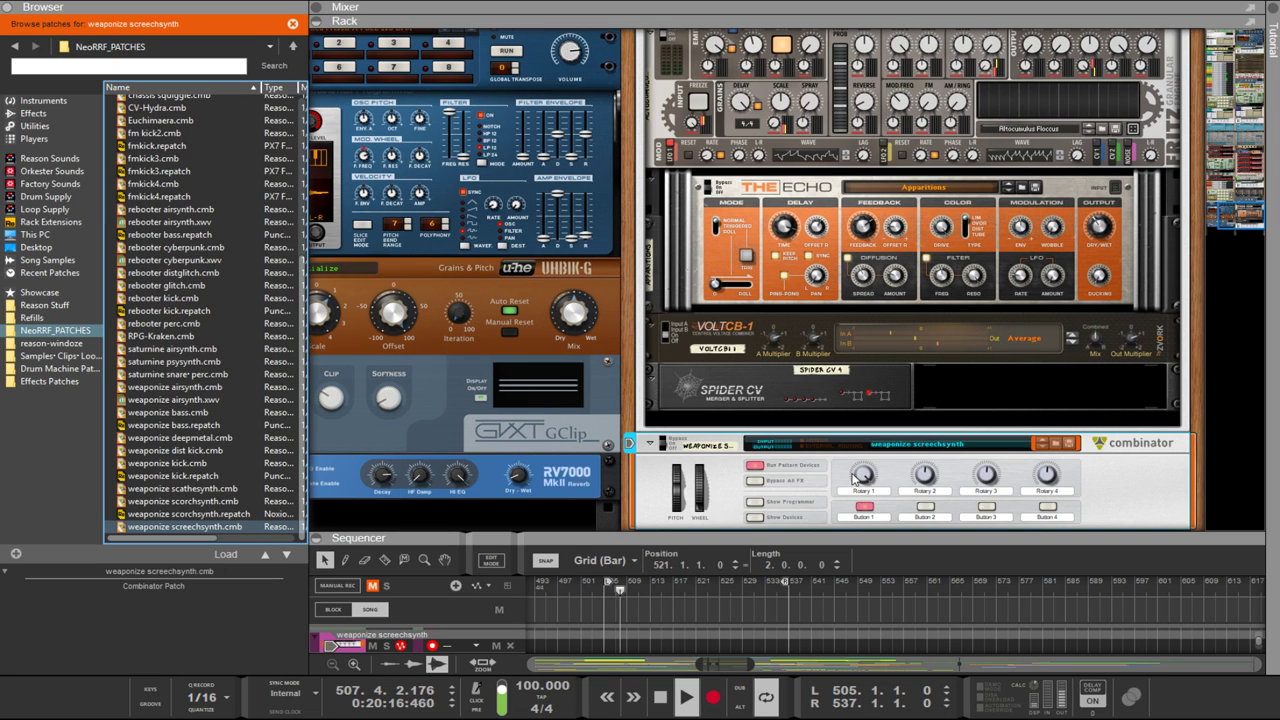
scroll(856, 484, down, 3)
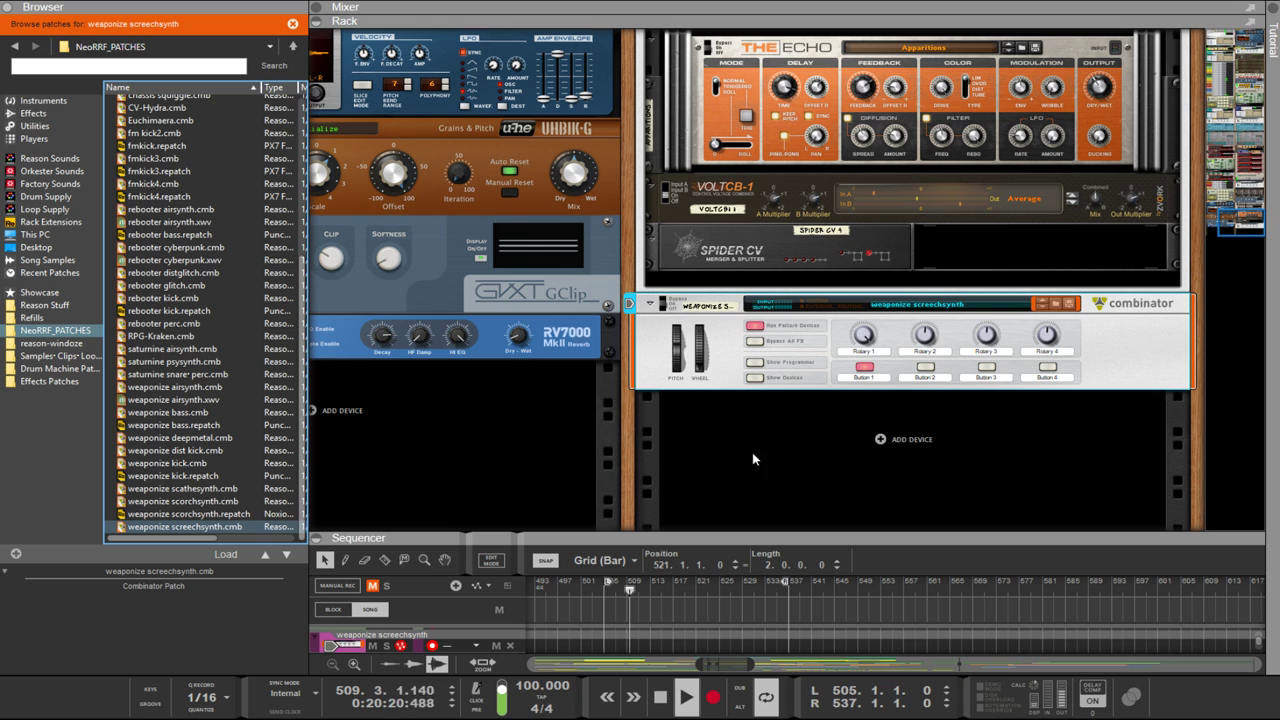
click(752, 379)
scroll(779, 428, down, 5)
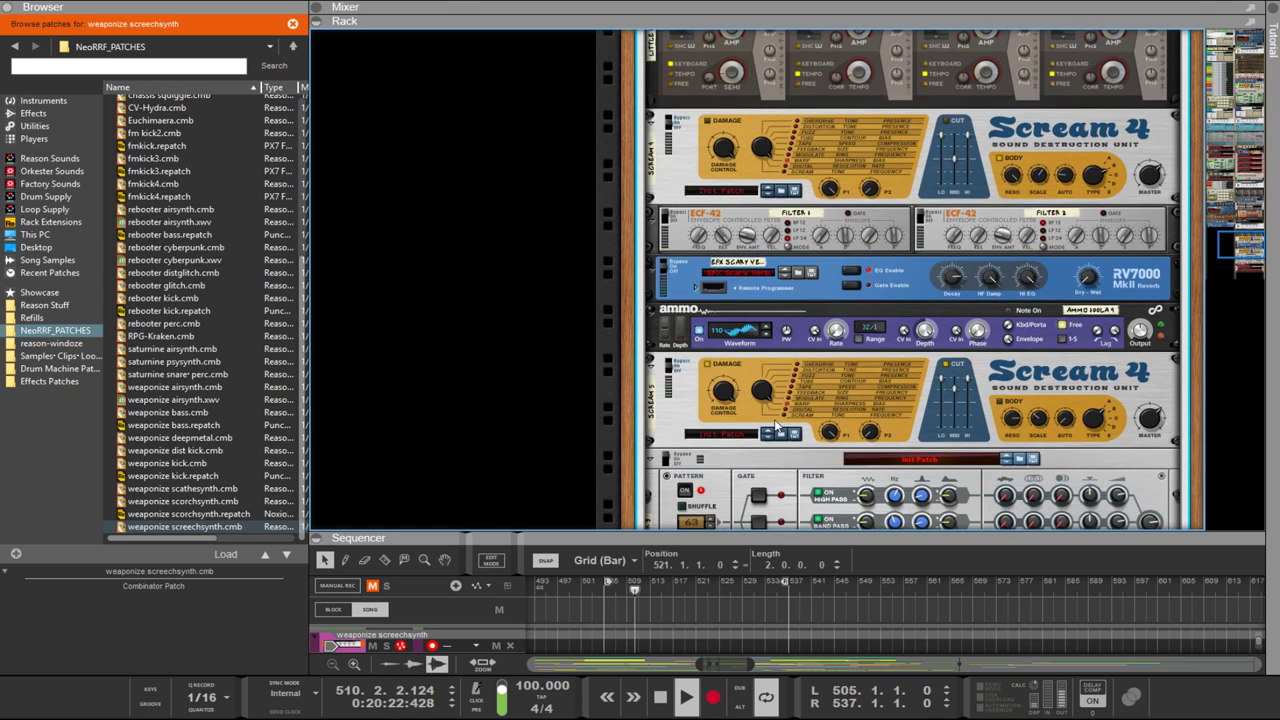
scroll(780, 428, down, 5)
scroll(780, 430, up, 15)
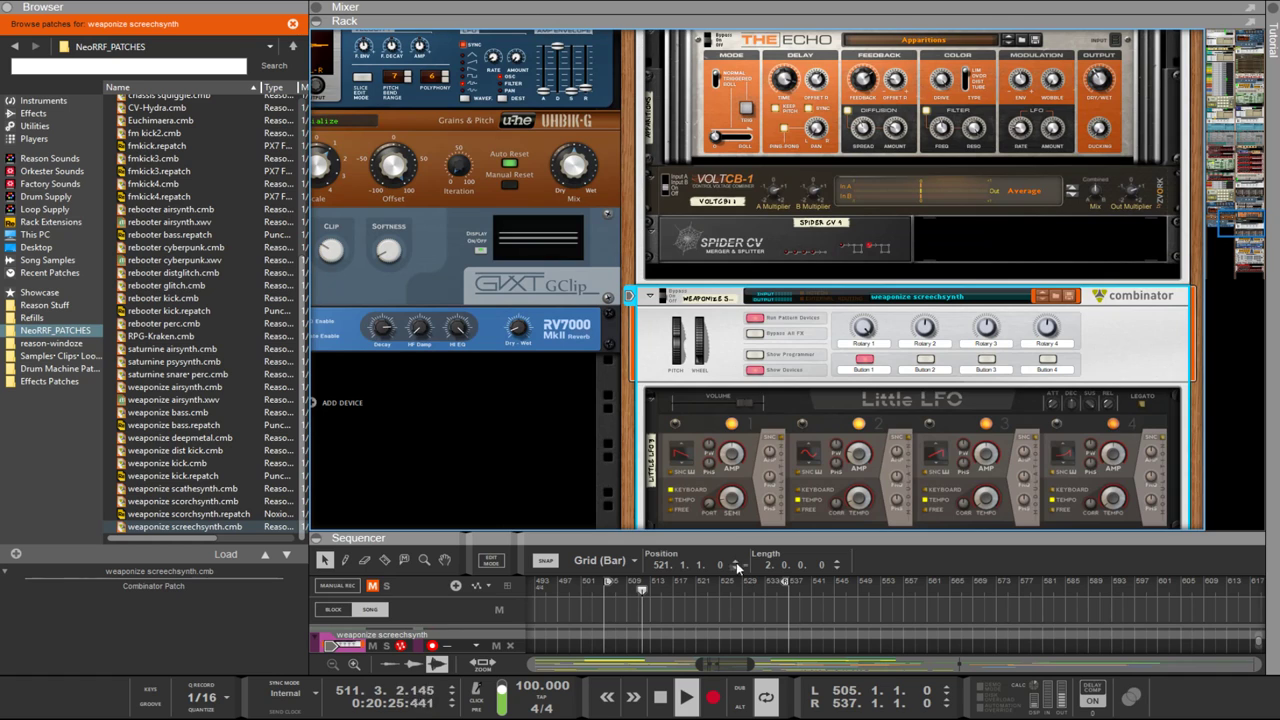
Step: Draw a 32-bar clip from 505.1.1.0 on the weaponize screechsynth track and open it for note editing
drag(733, 537, 722, 260)
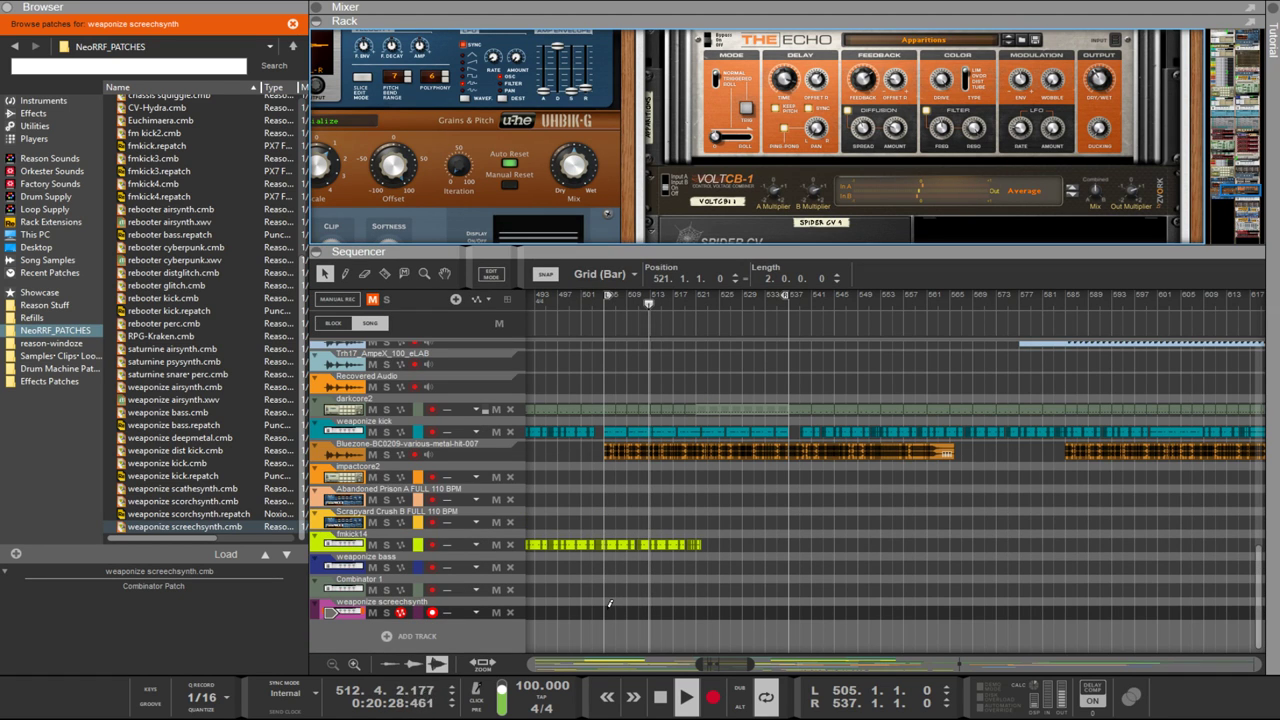
drag(606, 612, 787, 590)
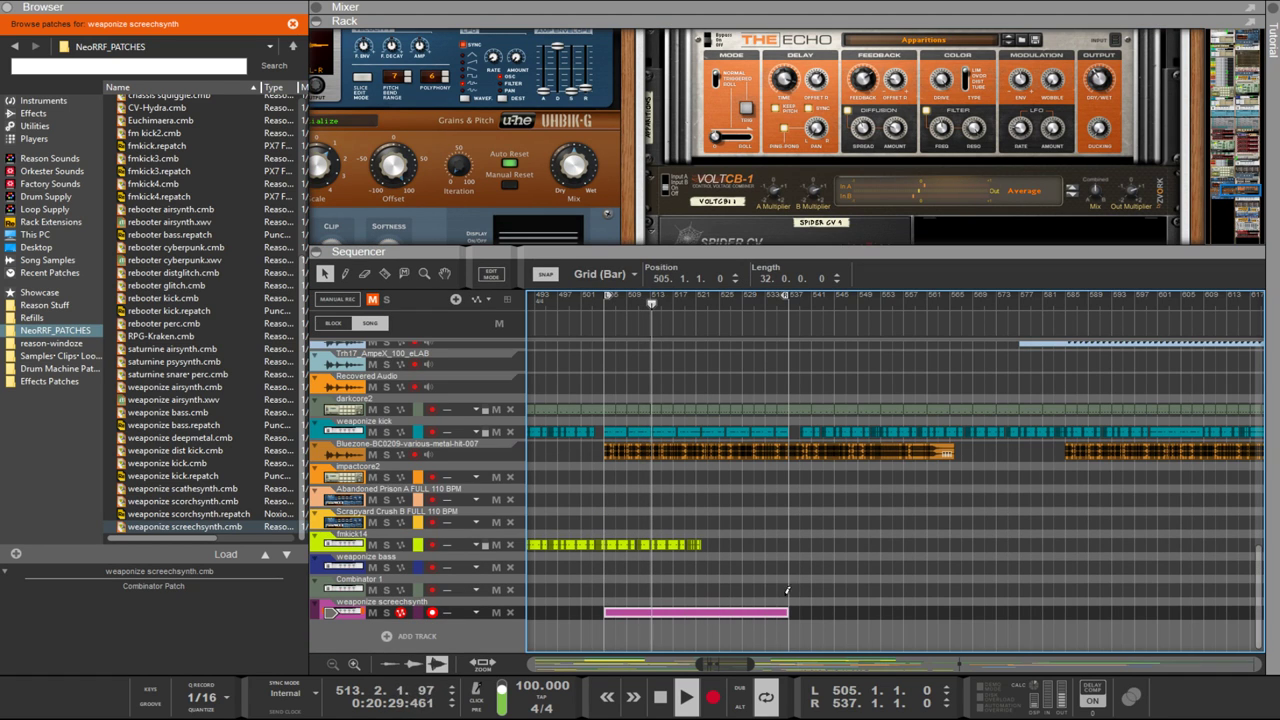
double_click(737, 612)
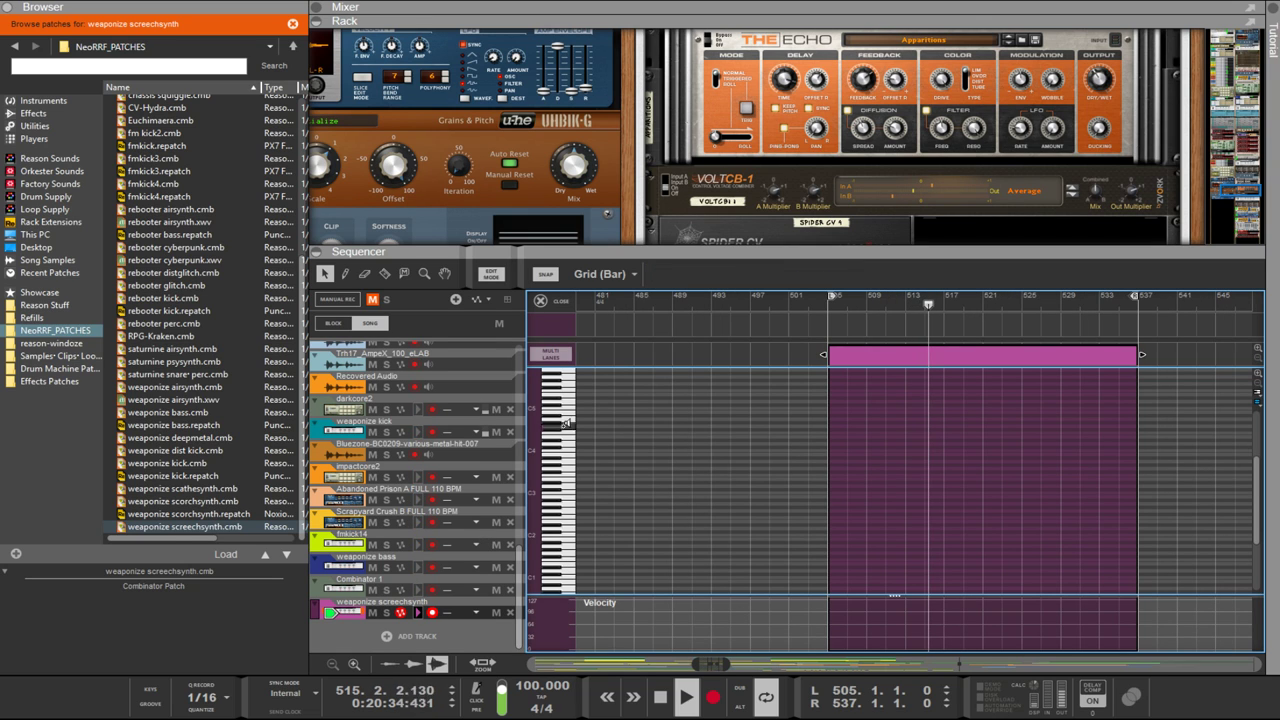
Step: Draw a 32-bar F#3 note from 505.1.1.0 through the whole clip and move playback back to bar 505
scroll(567, 363, up, 5)
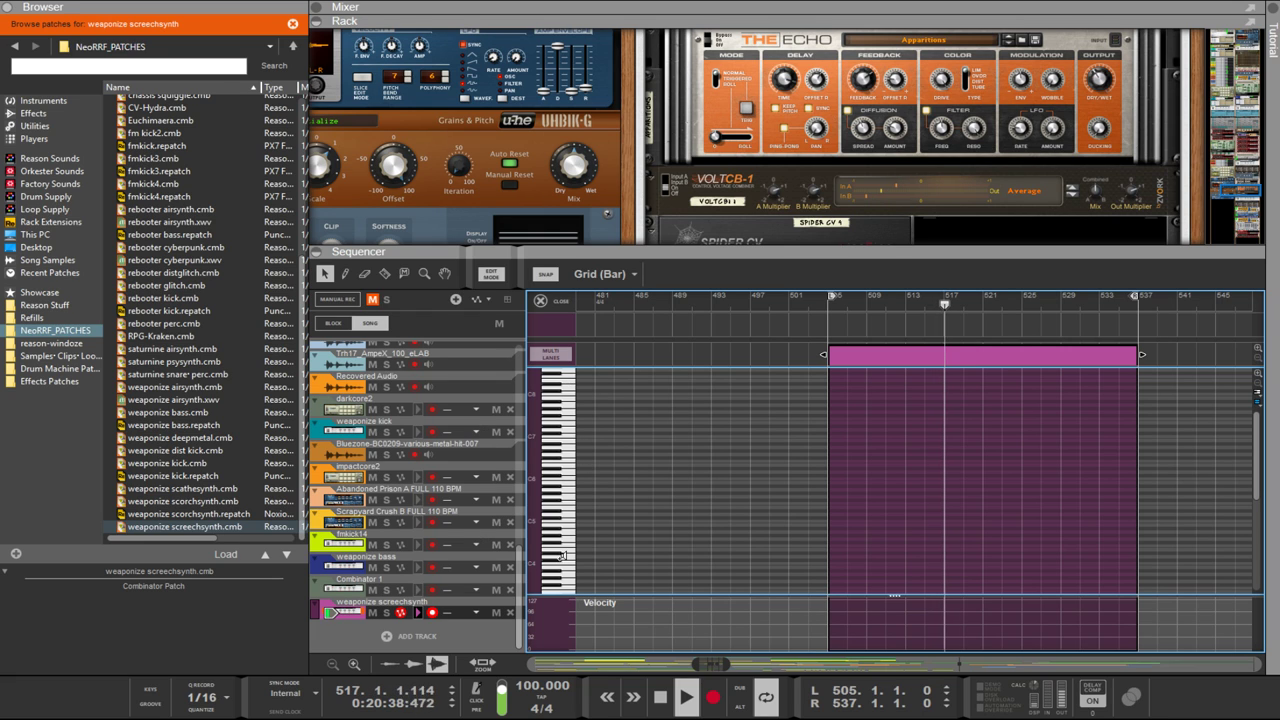
click(832, 578)
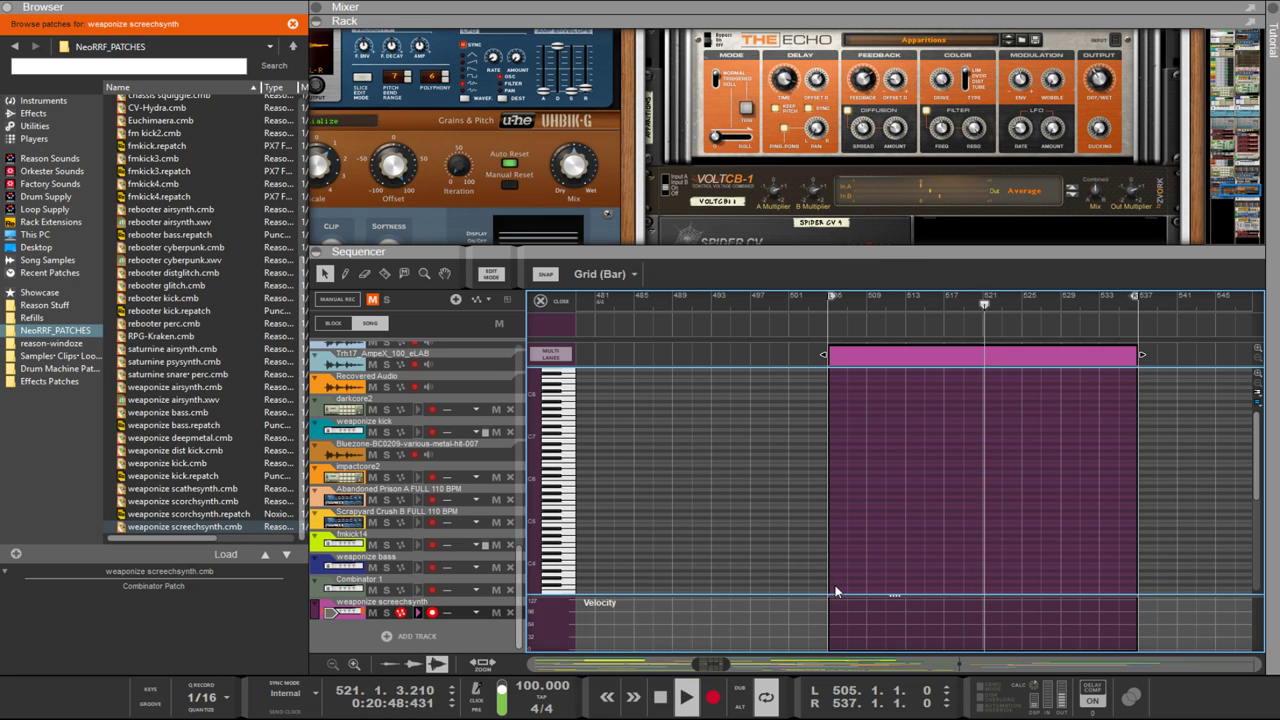
mouse_move(831, 585)
mouse_down()
mouse_move(1160, 565)
mouse_move(1137, 557)
mouse_up()
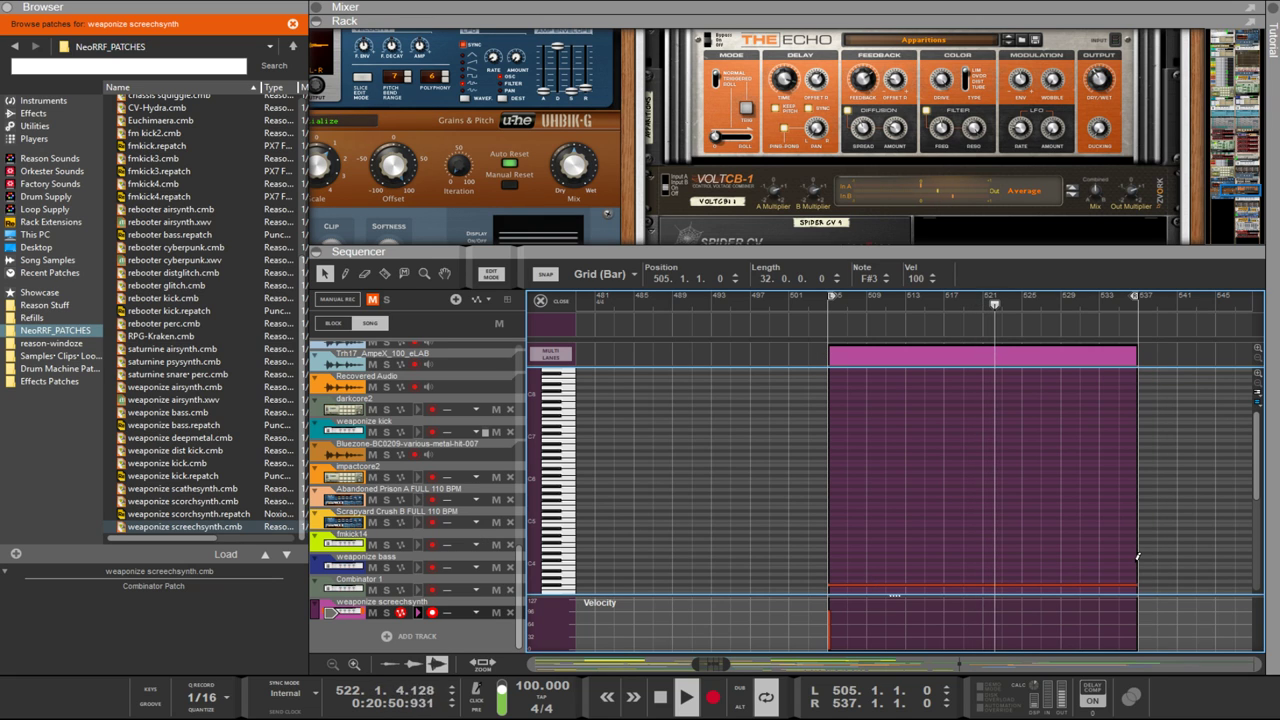
click(828, 314)
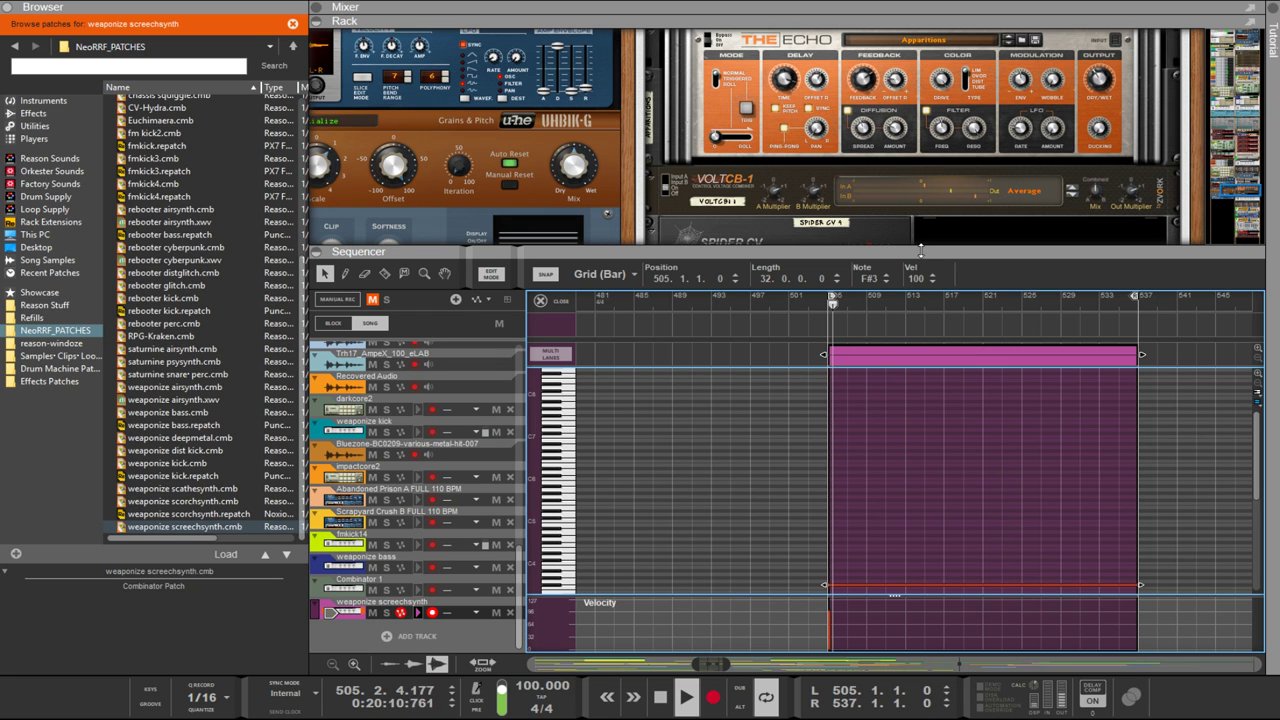
Step: Switch the Filter 1 and Filter 2 ECF-42 units in the screechsynth Combinator to On
drag(828, 250, 900, 437)
scroll(1021, 330, down, 5)
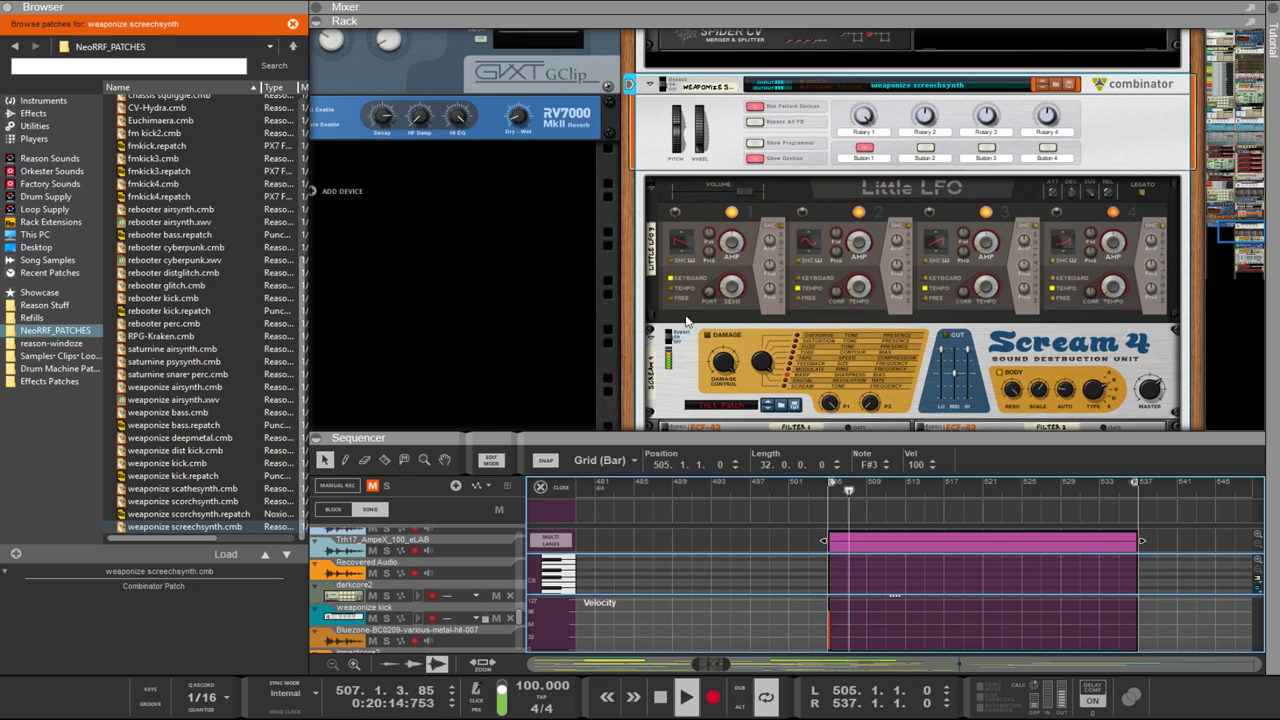
click(707, 333)
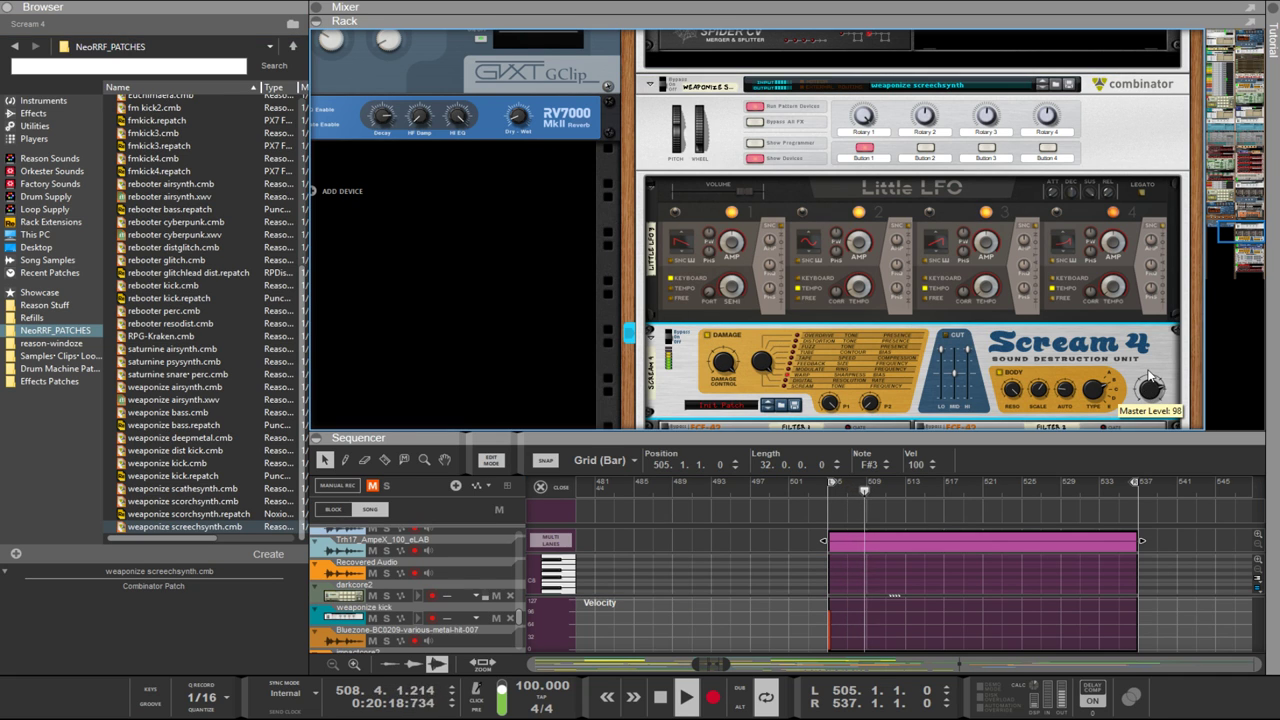
scroll(1076, 345, down, 7)
scroll(1074, 339, up, 1)
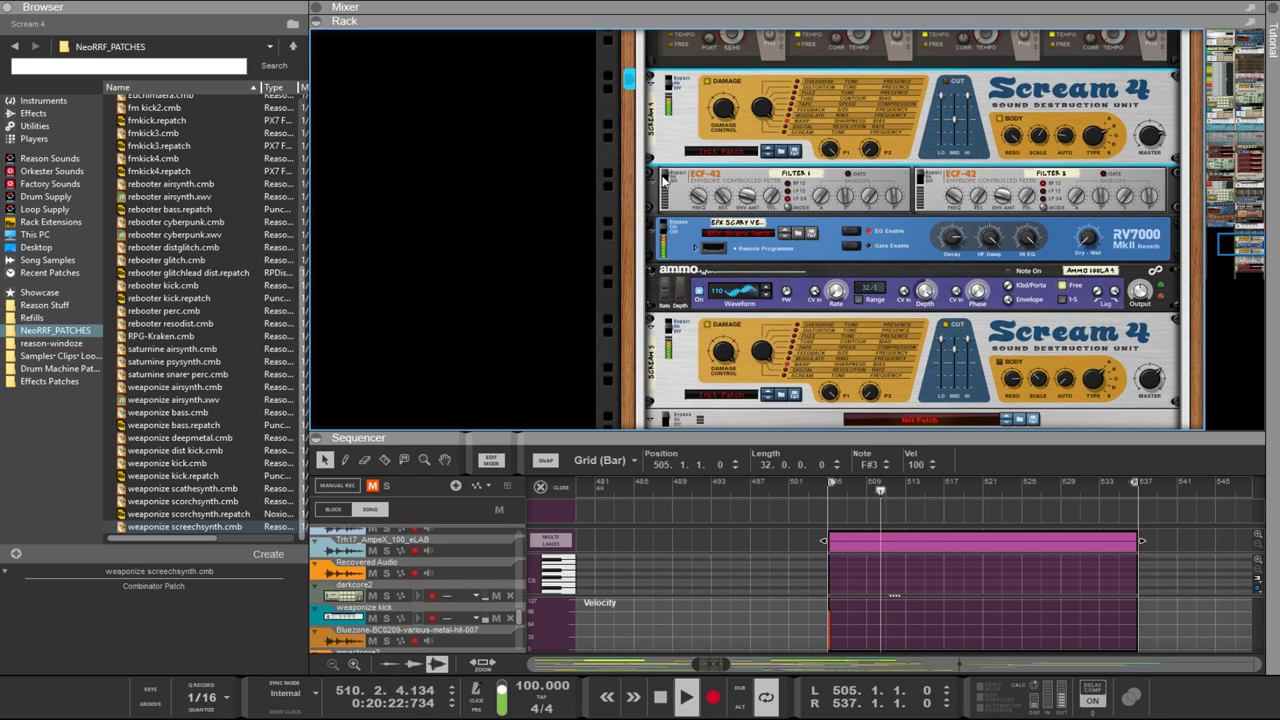
click(665, 180)
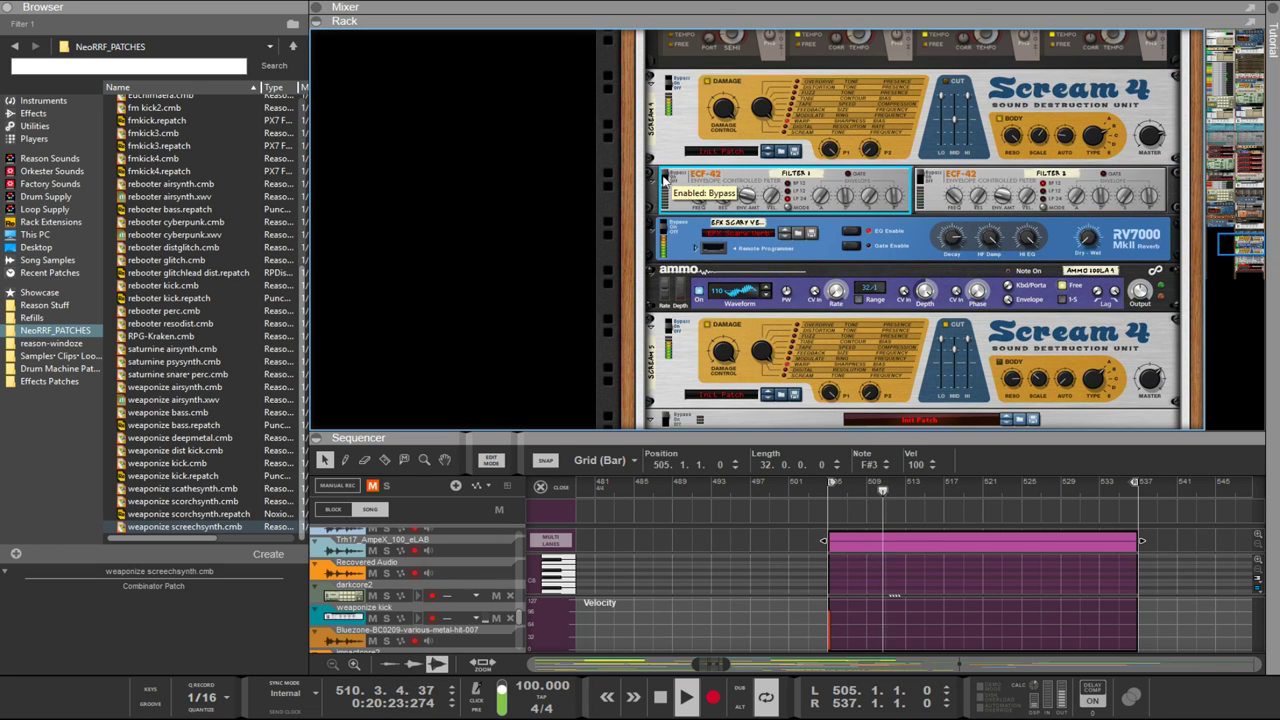
click(925, 183)
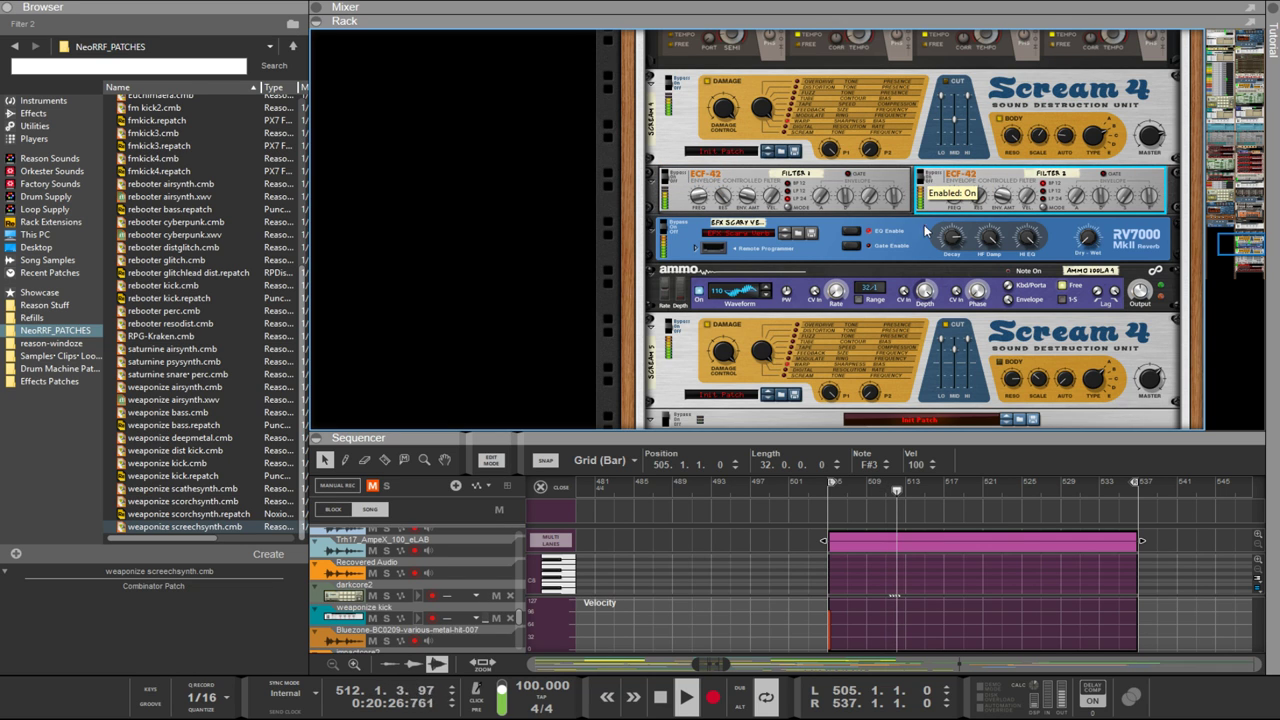
Step: Enlarge the sequencer, return from the note editor to the arrangement and mute the weaponize kick track
scroll(632, 233, down, 5)
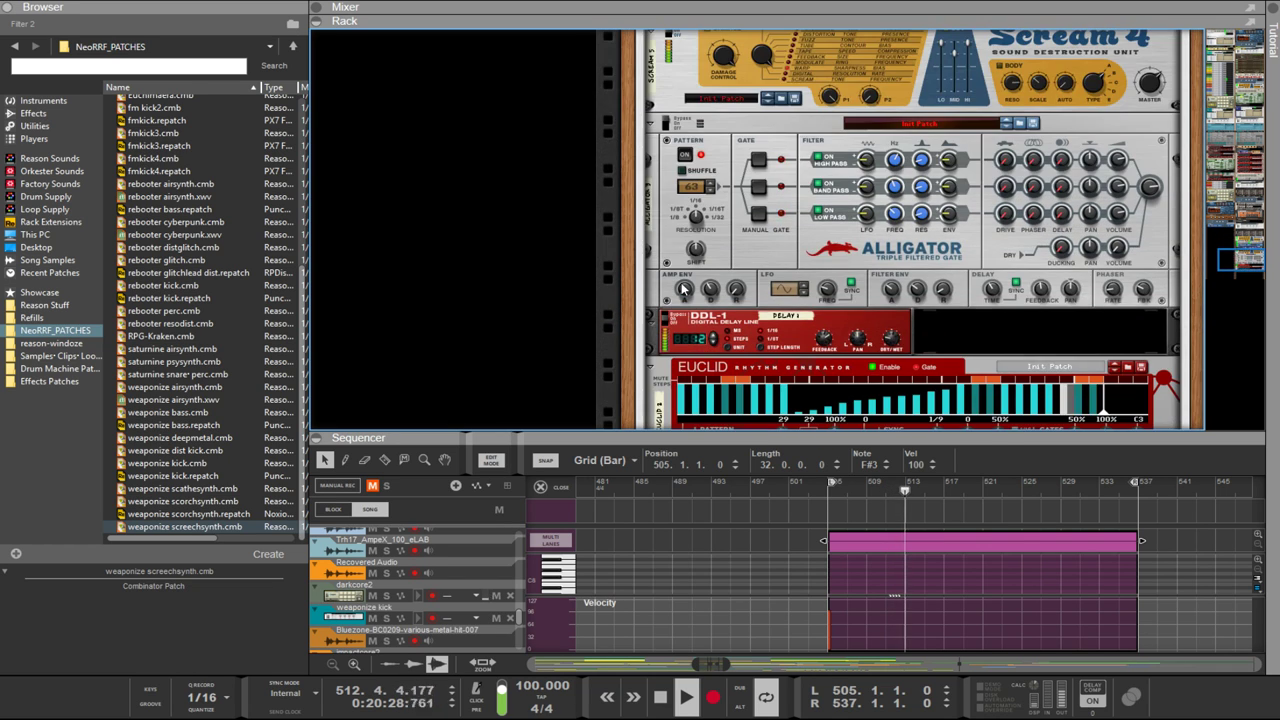
scroll(714, 250, down, 3)
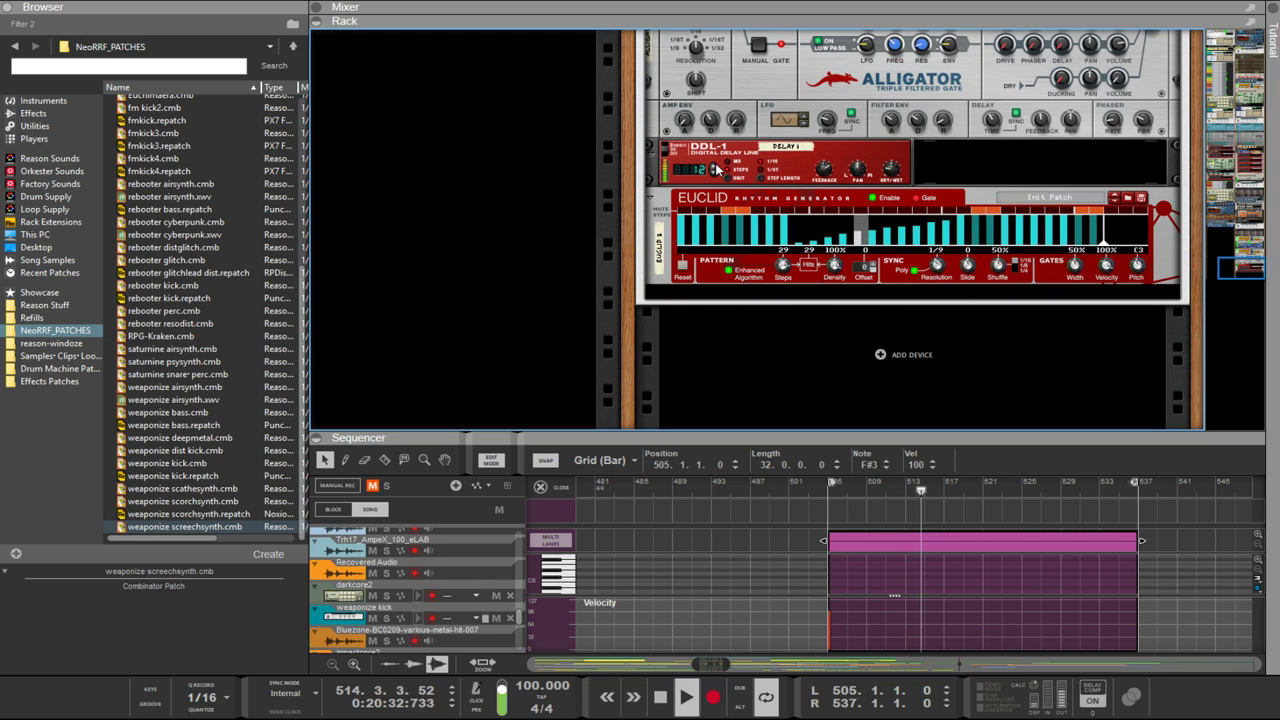
scroll(716, 170, up, 10)
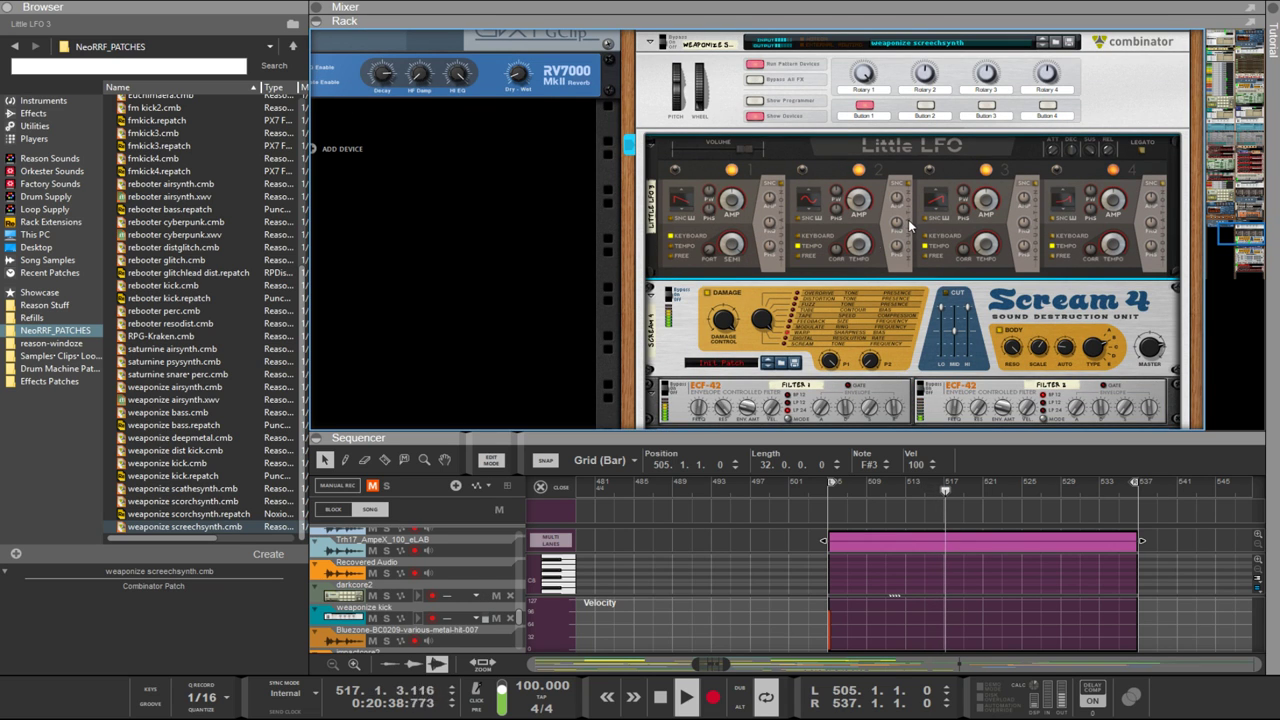
scroll(886, 245, up, 3)
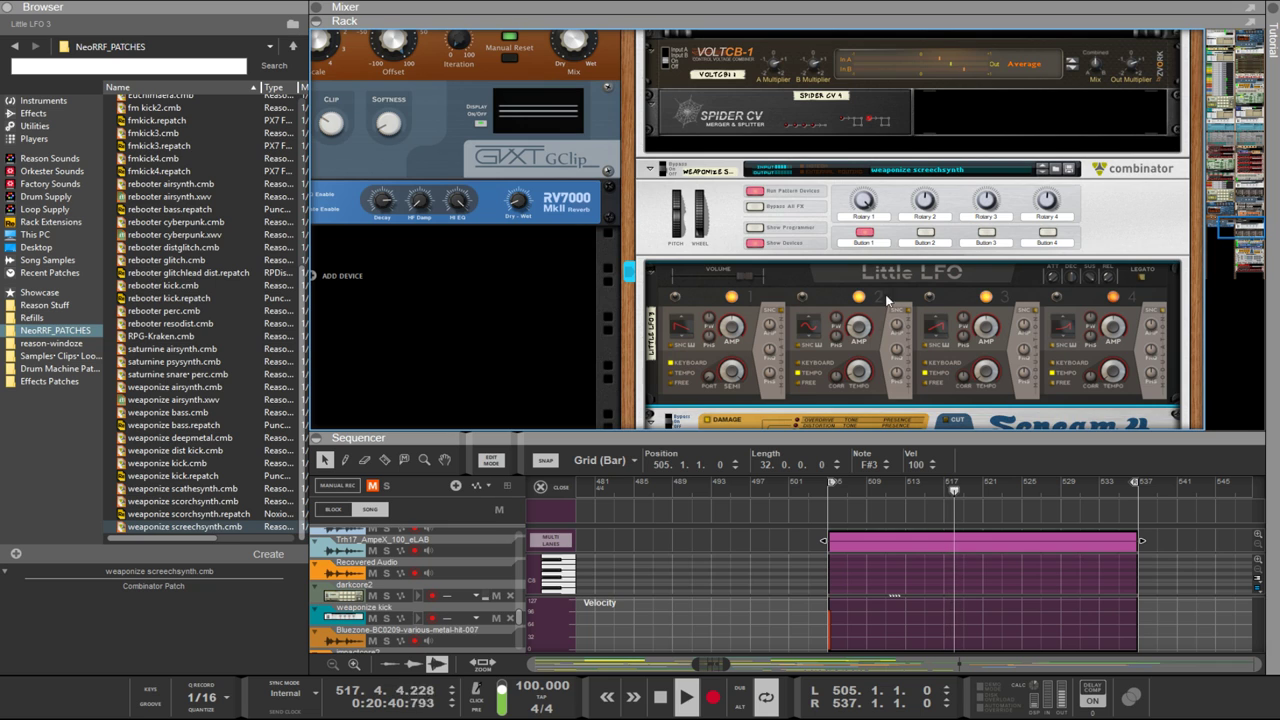
drag(878, 425, 878, 28)
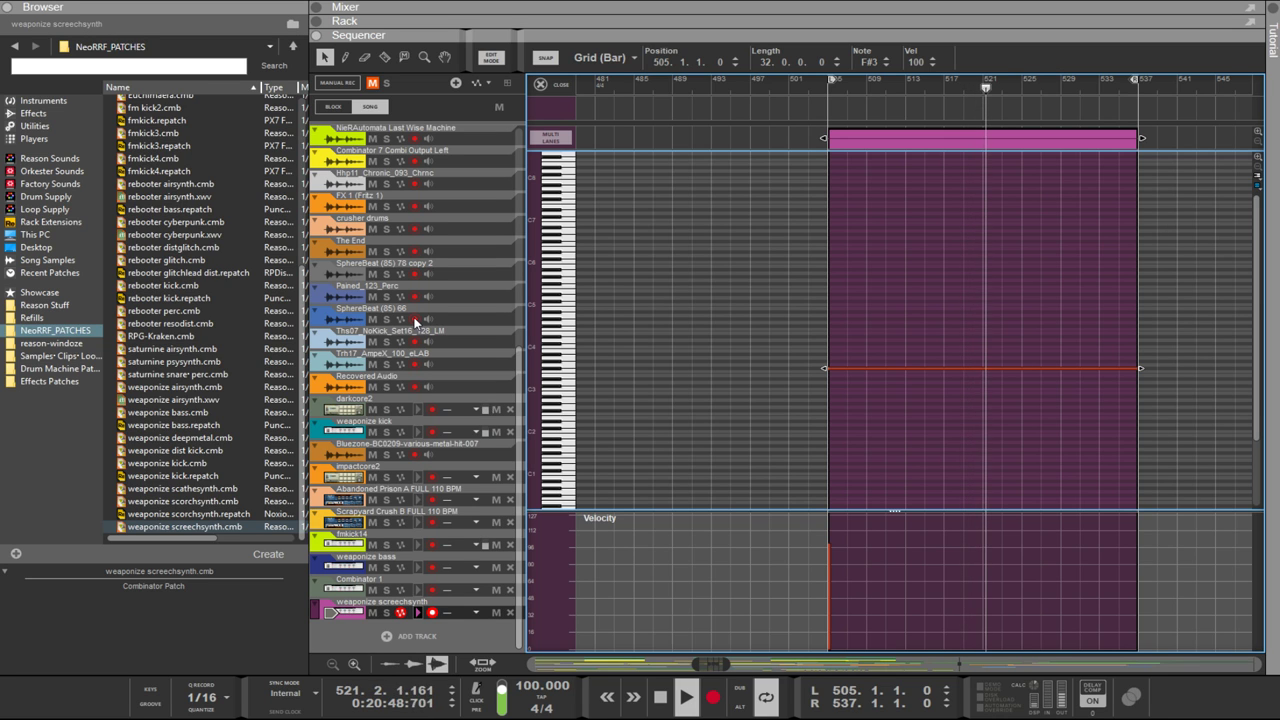
key(shift+Tab)
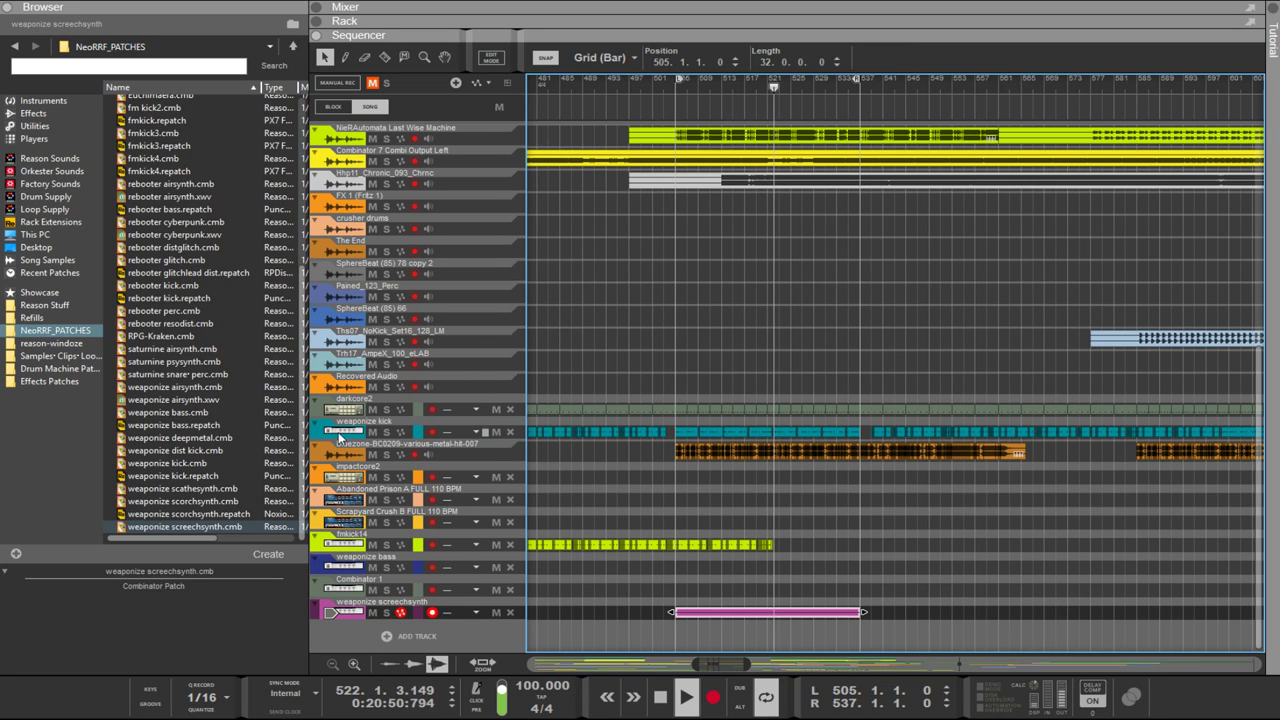
click(373, 436)
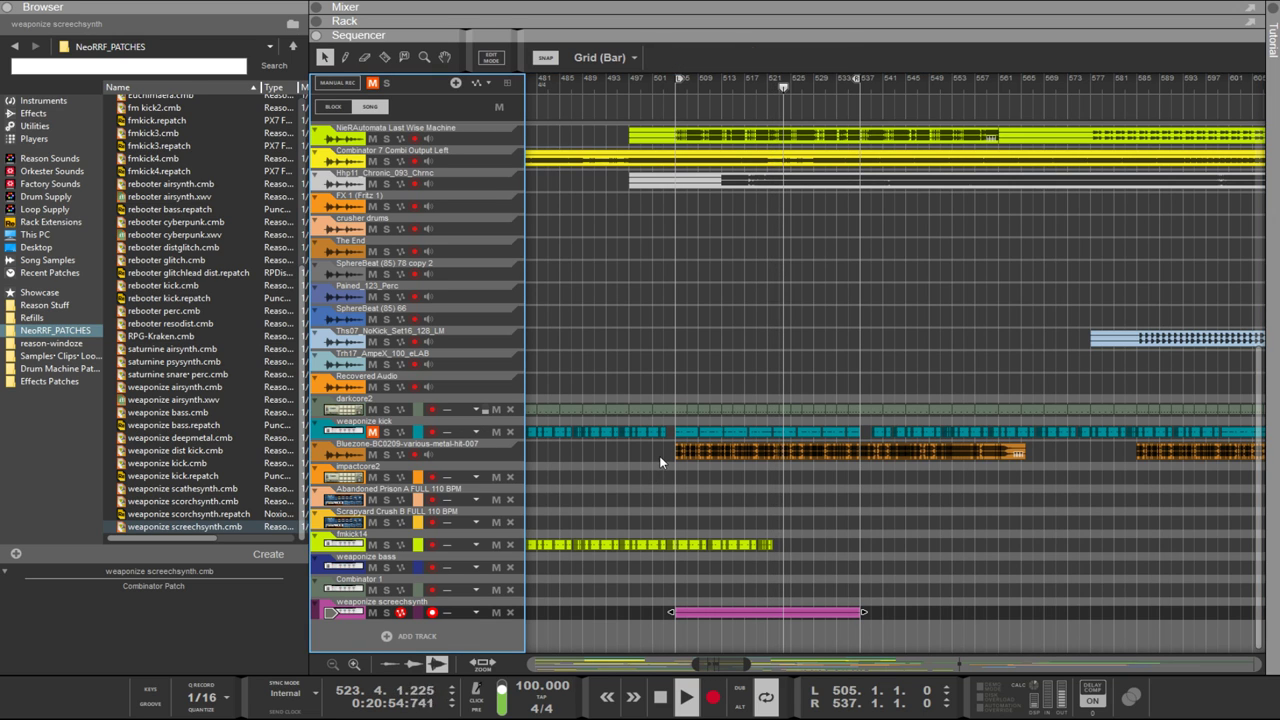
Step: Turn the 32-bar screechsynth clip into two 16-bar clips, starting at 505.1.1.0 and 521.1.1.0
double_click(745, 611)
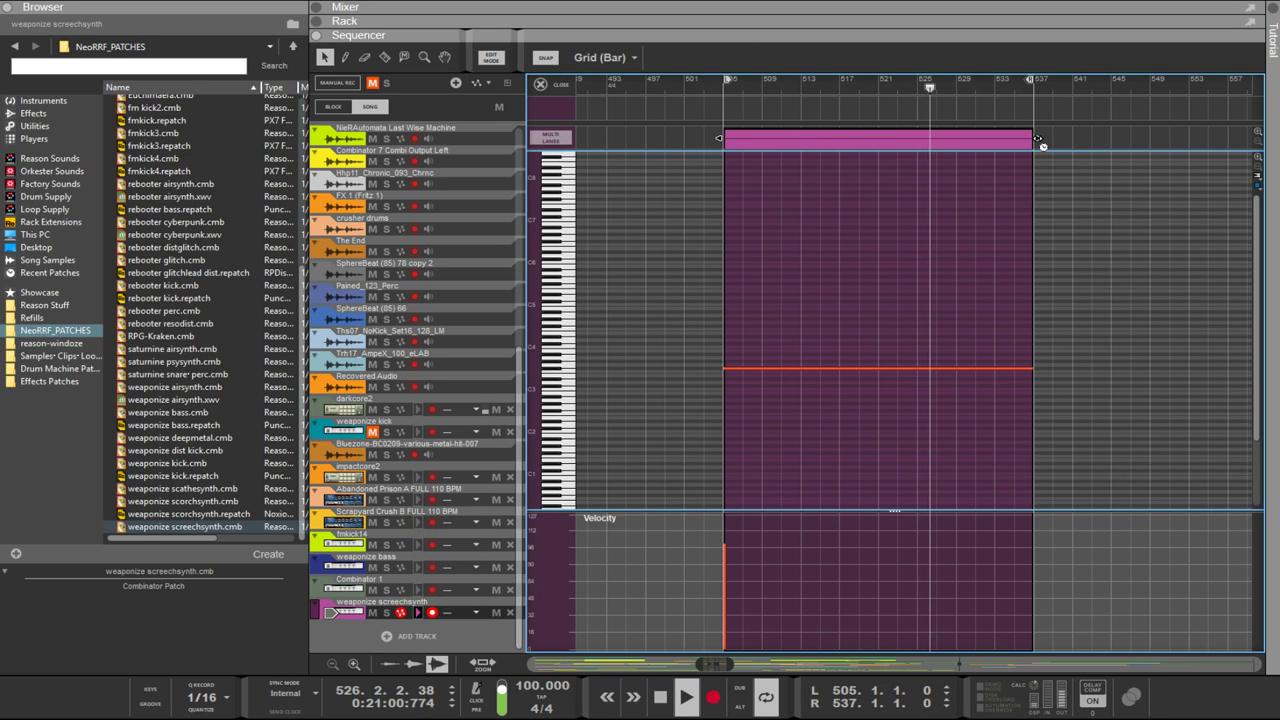
drag(1031, 140, 1058, 147)
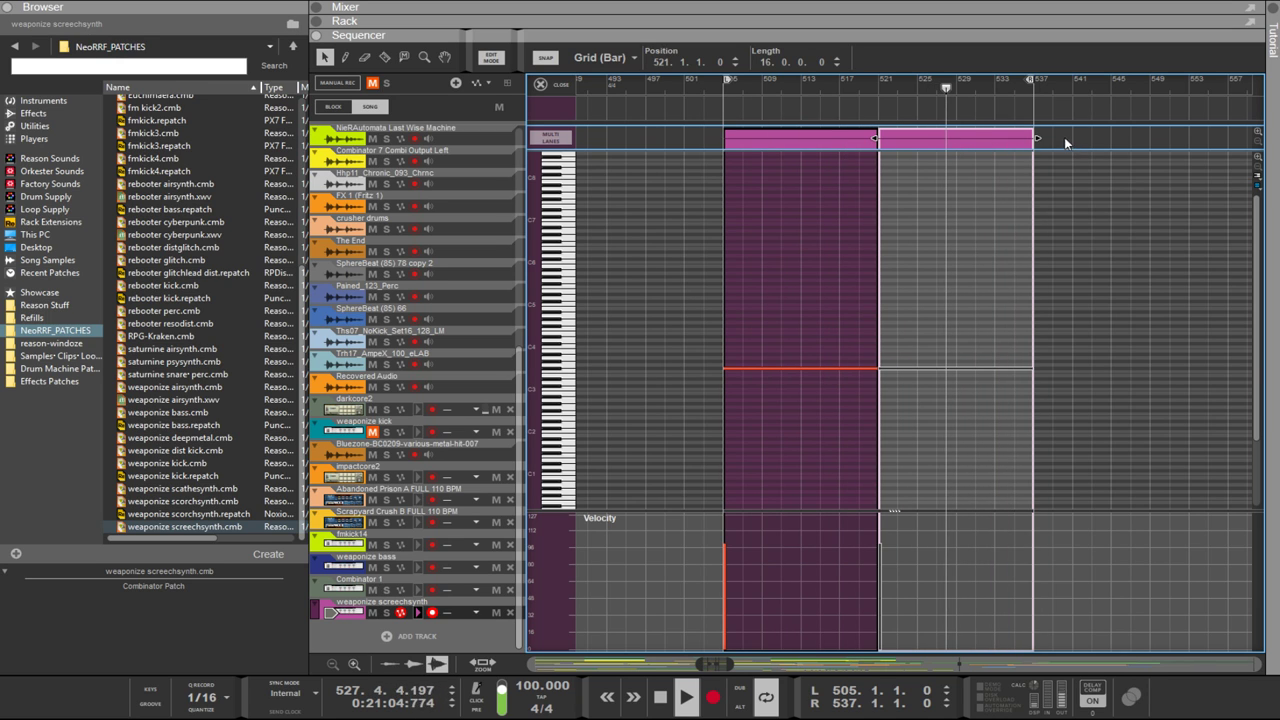
Step: Turn the two 16-bar screechsynth clips into four consecutive 8-bar clips filling bars 505 to 537
click(849, 137)
shift+click(955, 137)
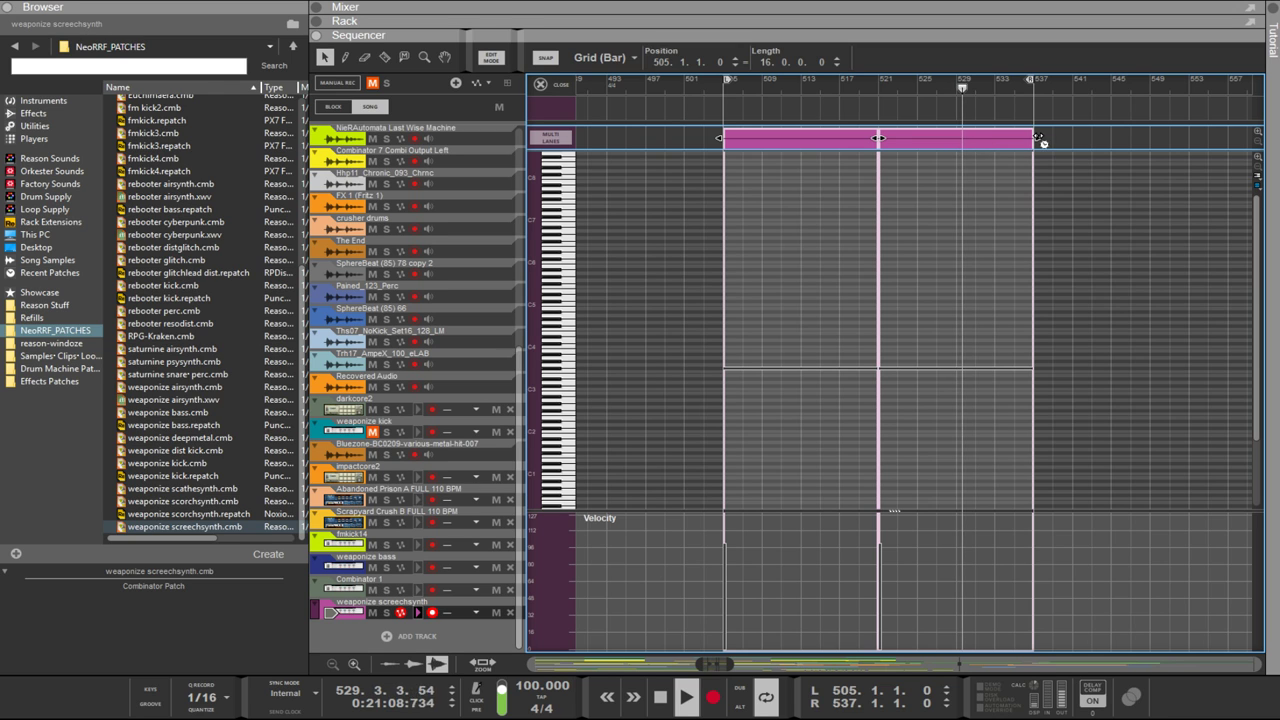
drag(1042, 139, 1005, 147)
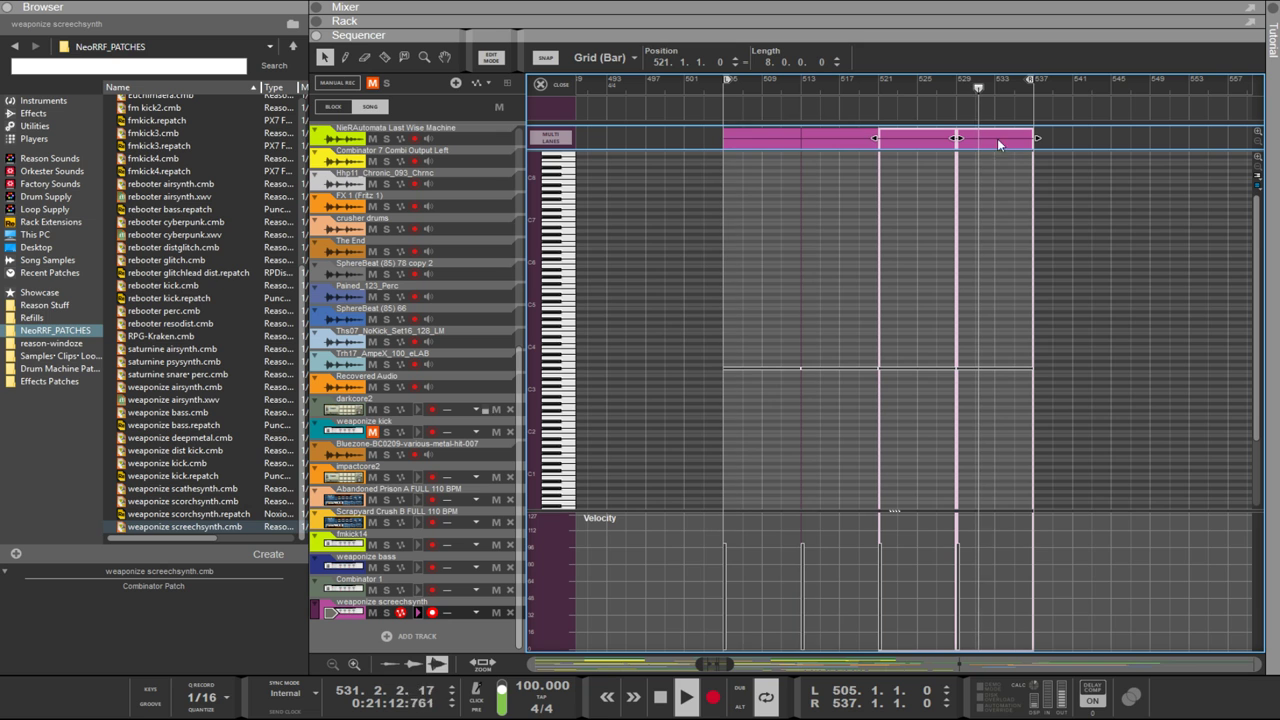
Step: Show the rack and switch the EFX Scary Verb RV7000 and the Scream 4 below it to On in the screechsynth Combinator
key(F6)
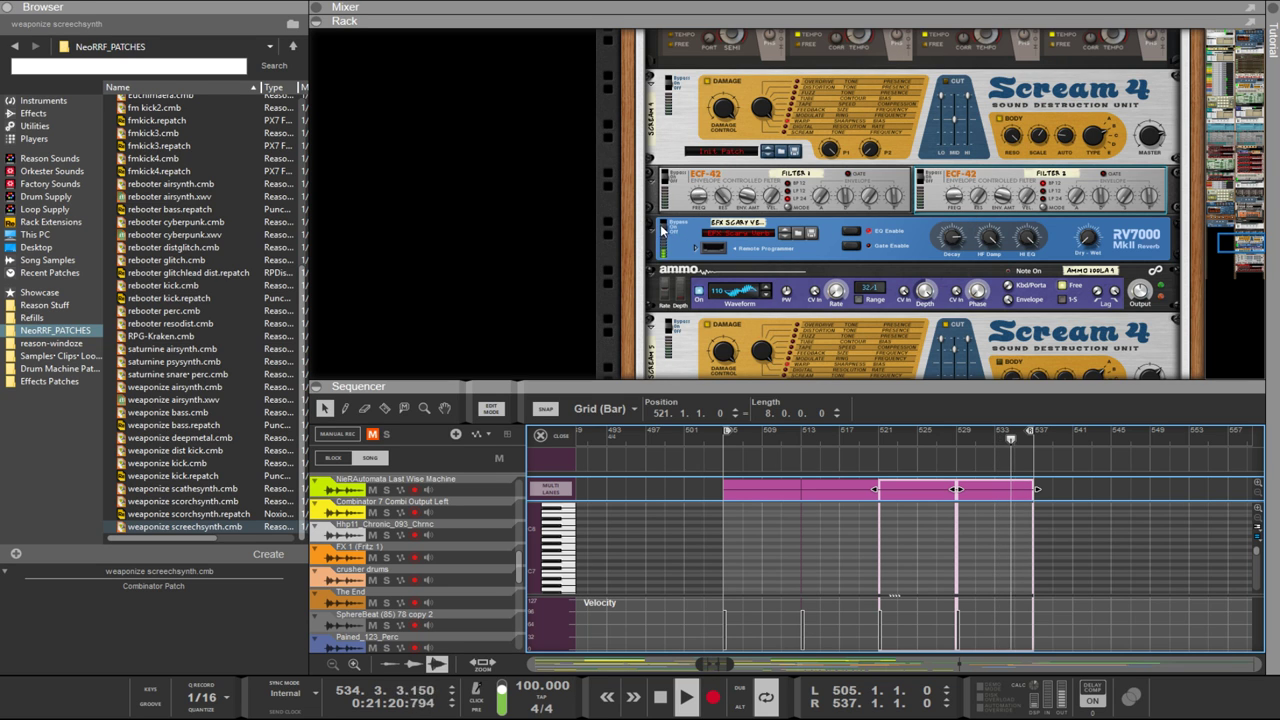
drag(666, 224, 660, 228)
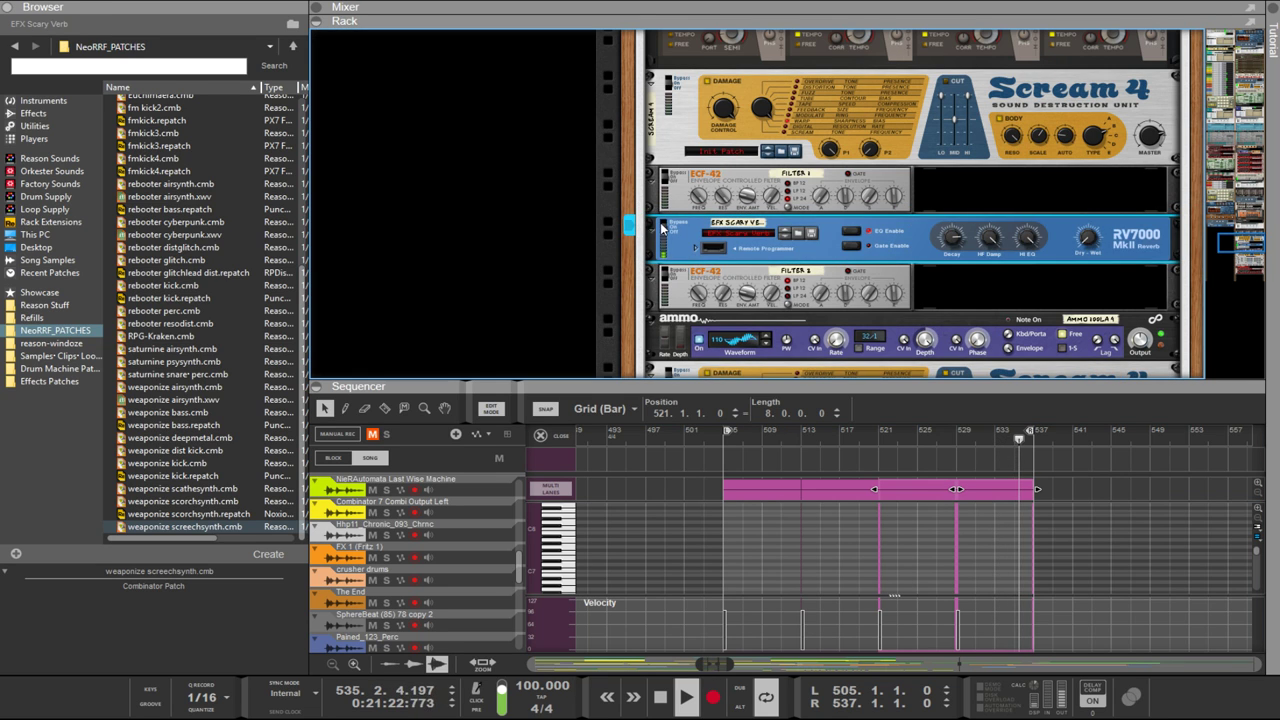
key(ctrl+z)
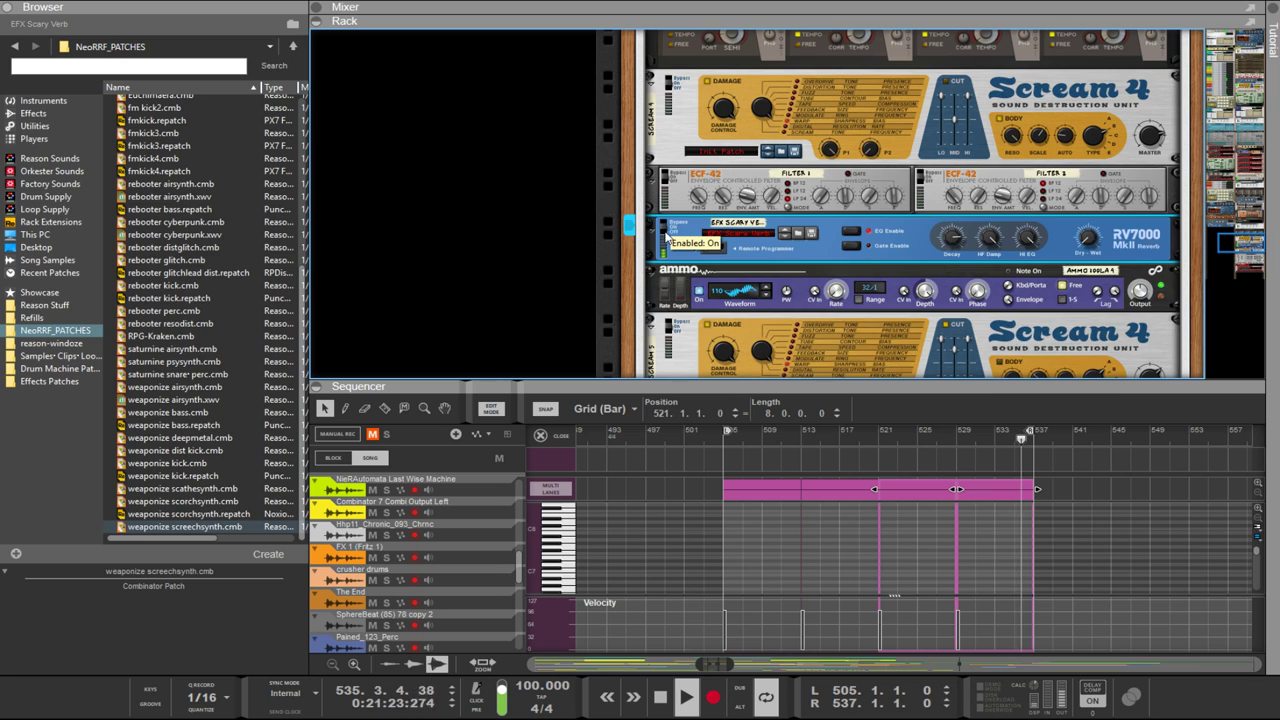
click(674, 327)
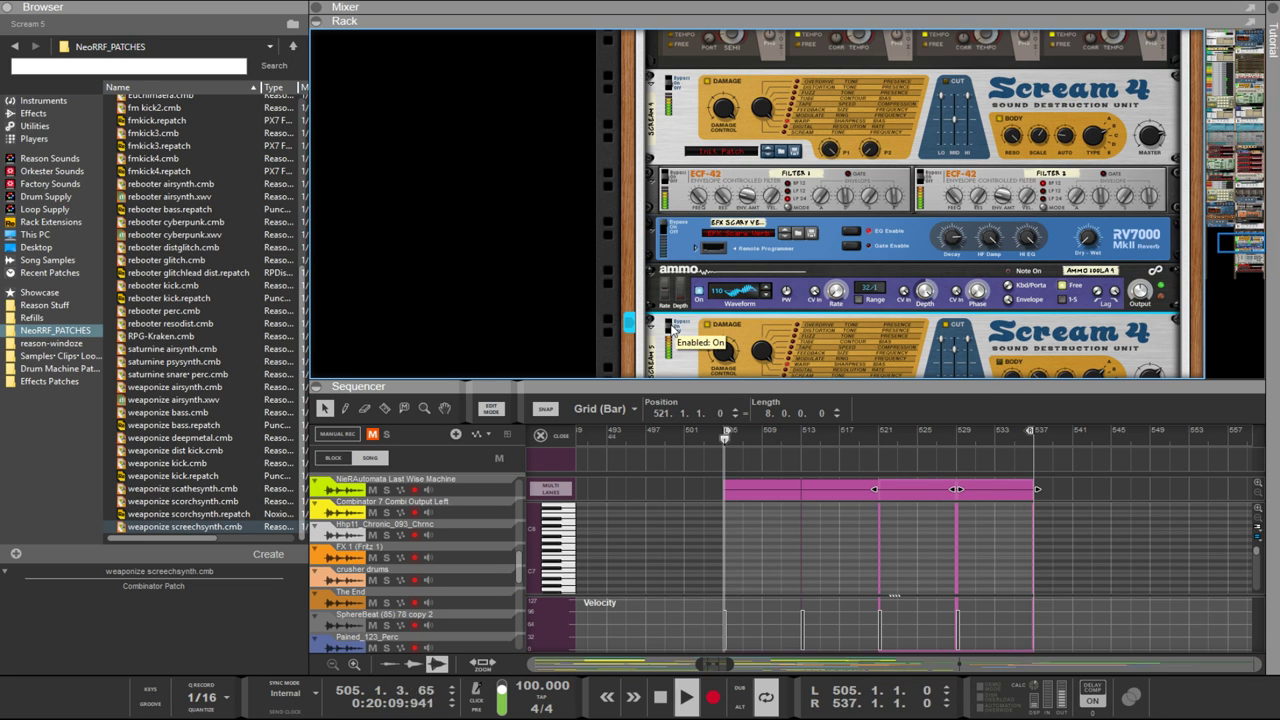
Step: Disable the outputs of the screechsynth Combinator's Euclid generator and return playback to bar 505
scroll(844, 322, down, 3)
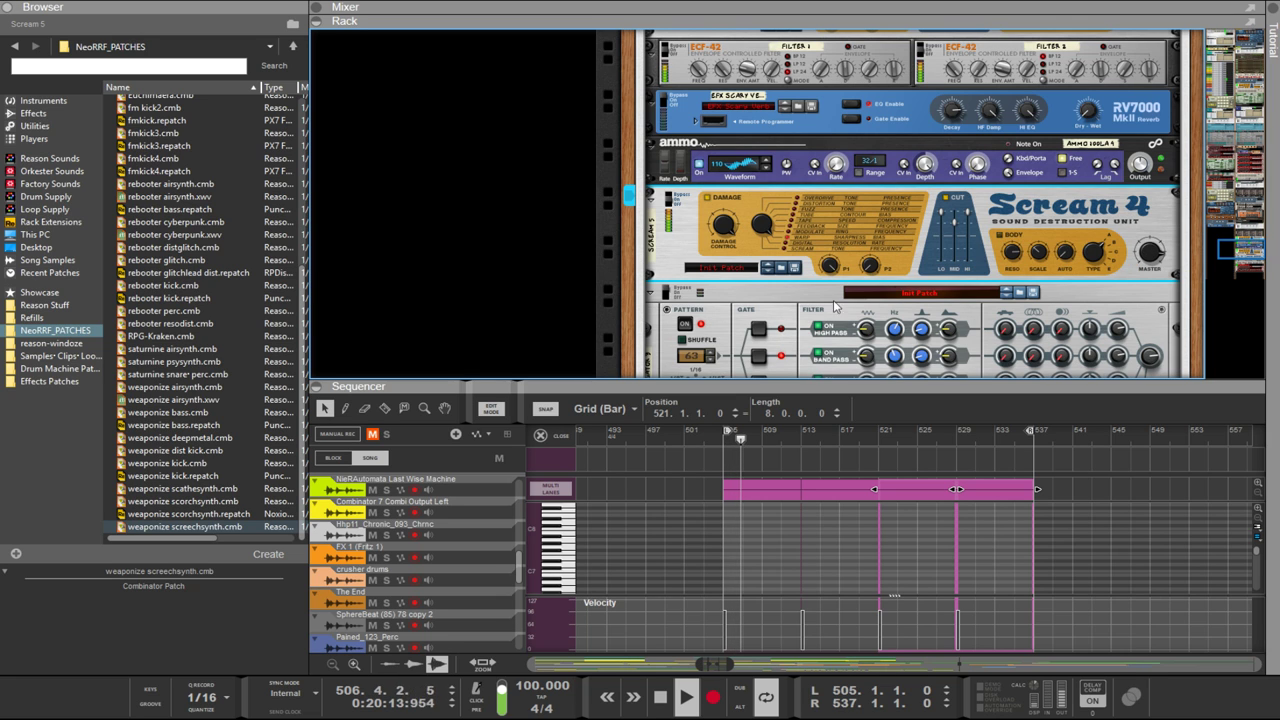
scroll(836, 307, down, 6)
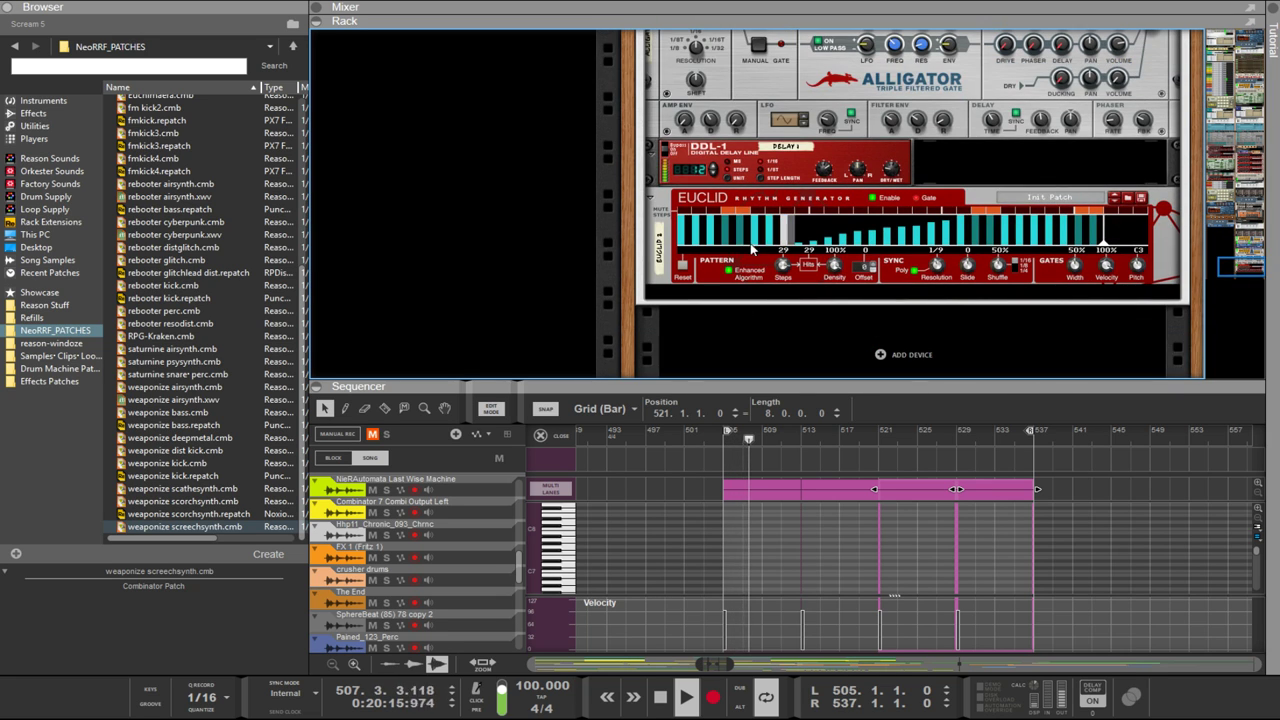
click(874, 197)
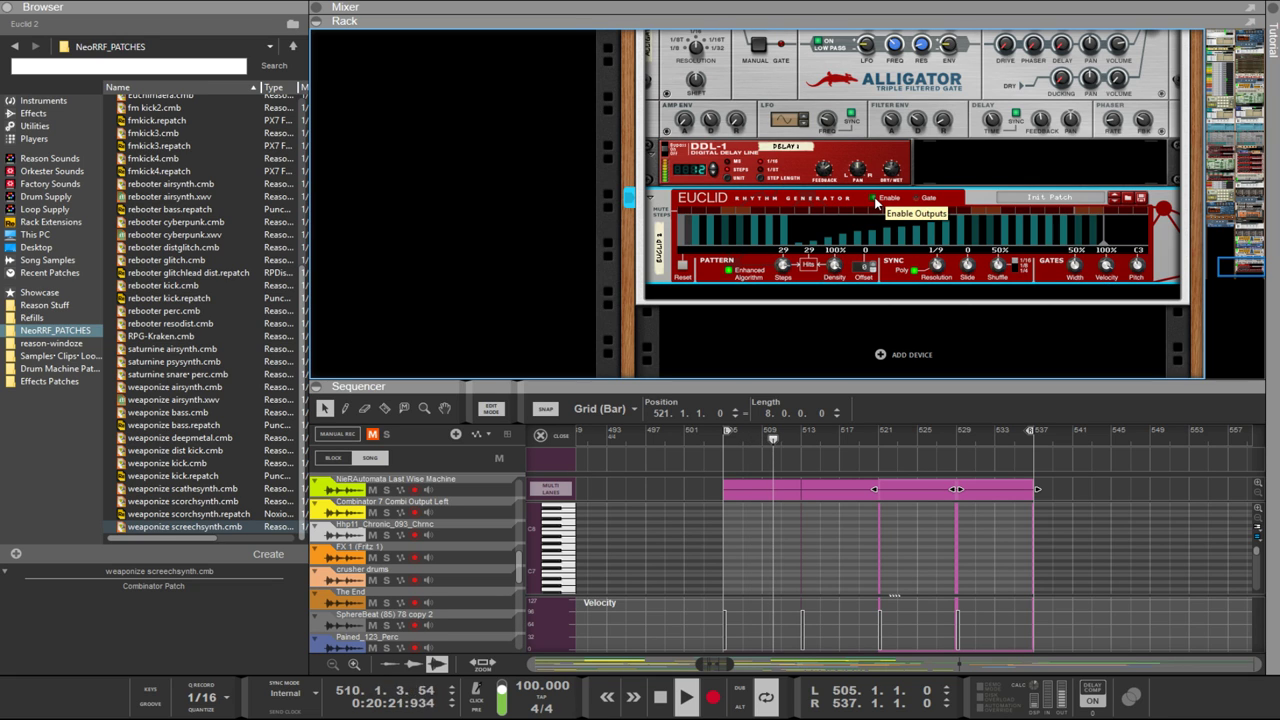
click(723, 441)
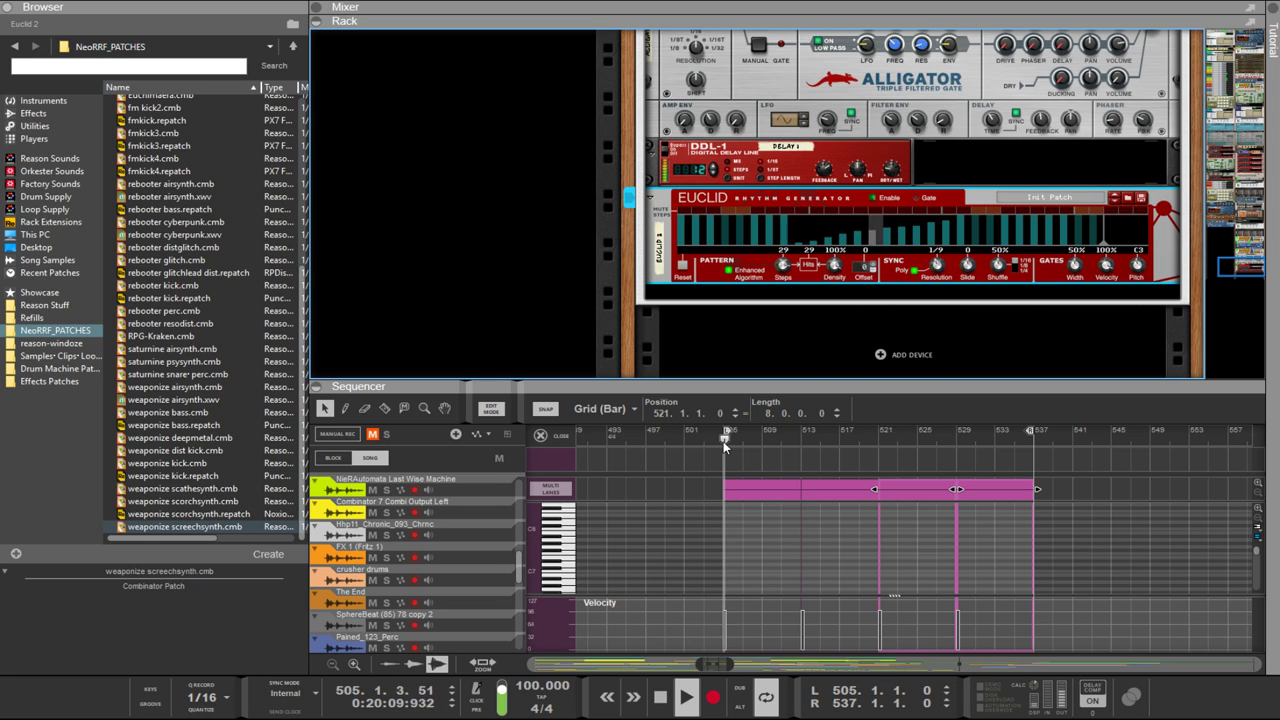
Step: Adjust the Little LFO pitch settings: LFO 1 Semi, LFO 2 Tempo at 3/4, and LFO 3 Tempo
scroll(849, 347, up, 10)
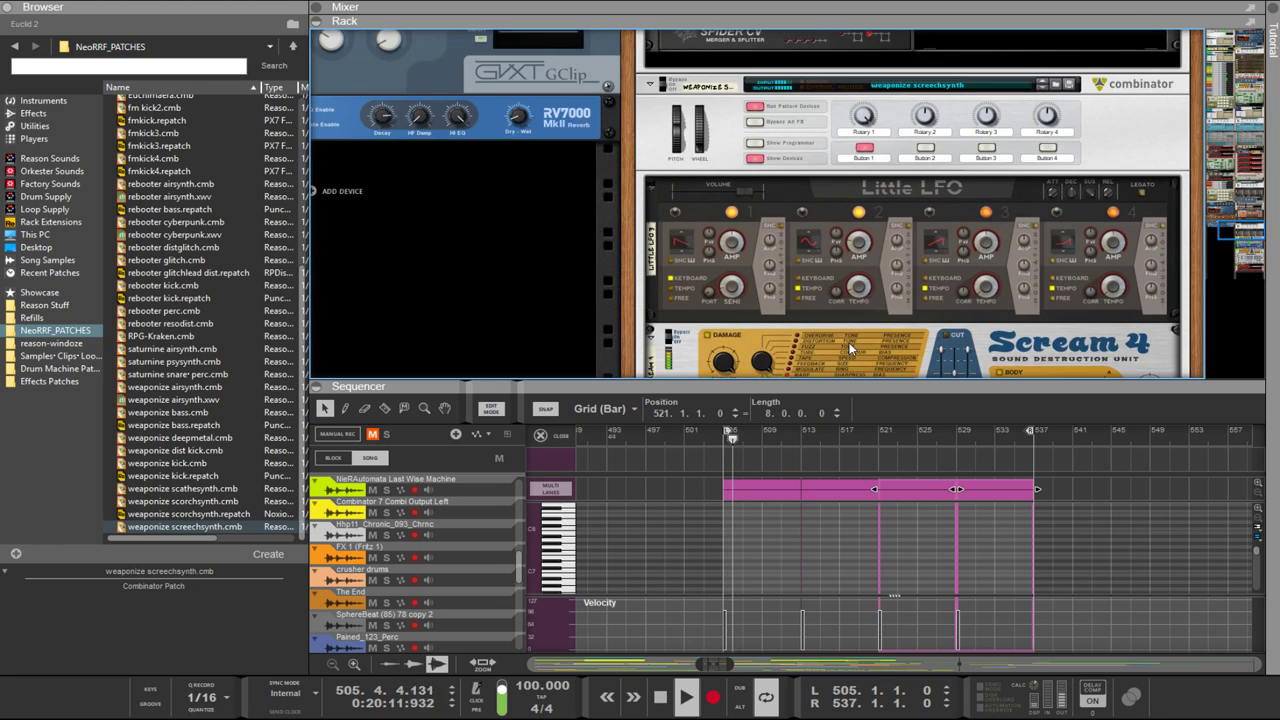
scroll(849, 350, down, 3)
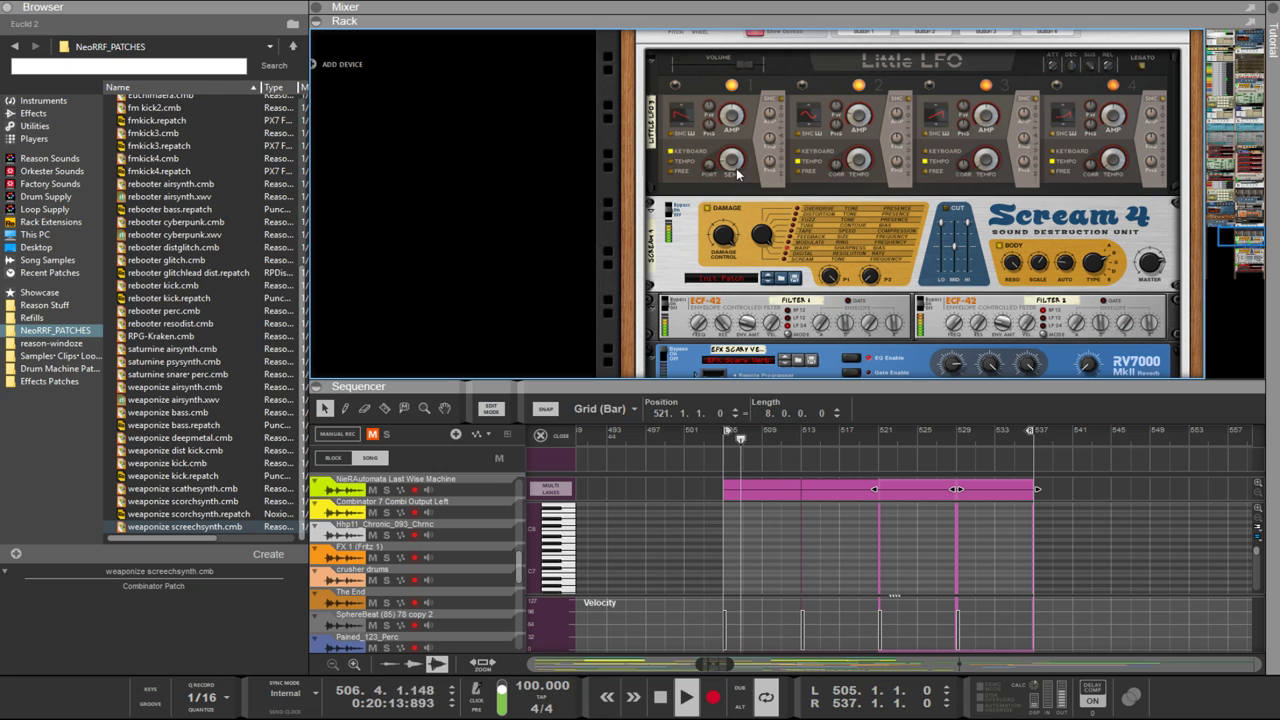
drag(736, 168, 732, 15)
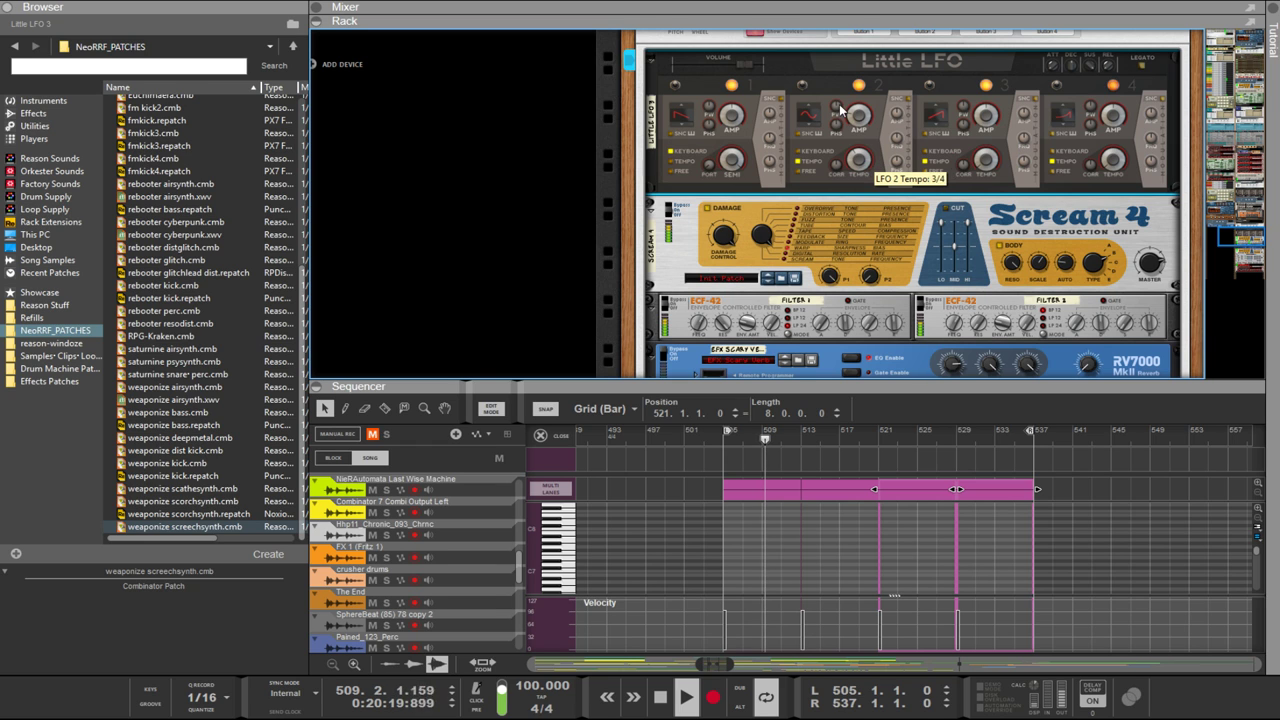
drag(985, 160, 978, 104)
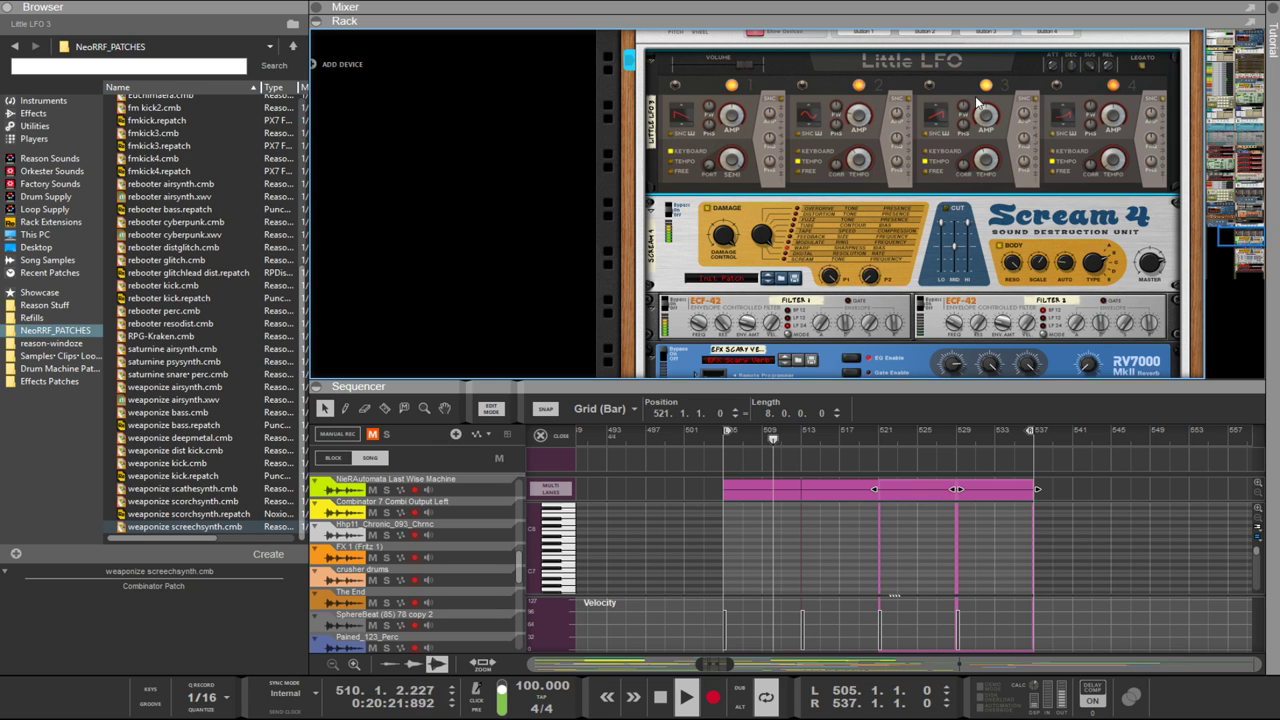
Step: Turn the rack around and create a Mix Channel directly above the screechsynth Combinator
scroll(864, 243, up, 4)
key(Tab)
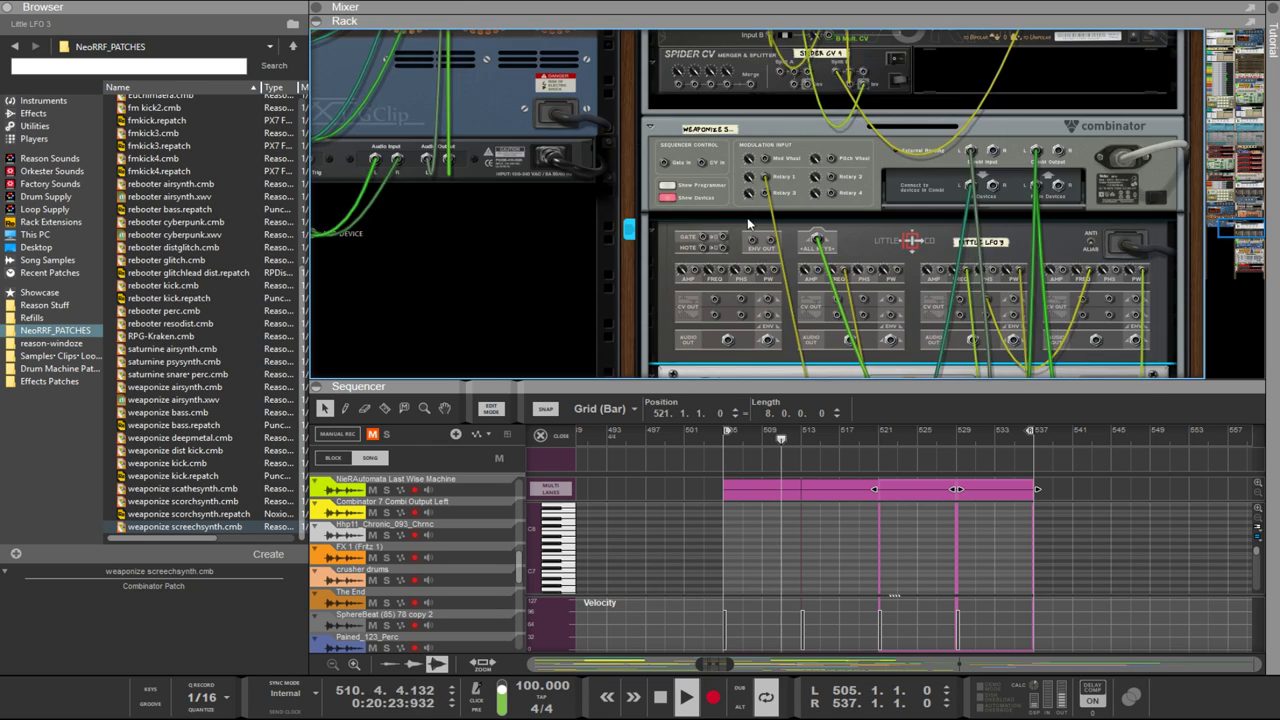
click(690, 116)
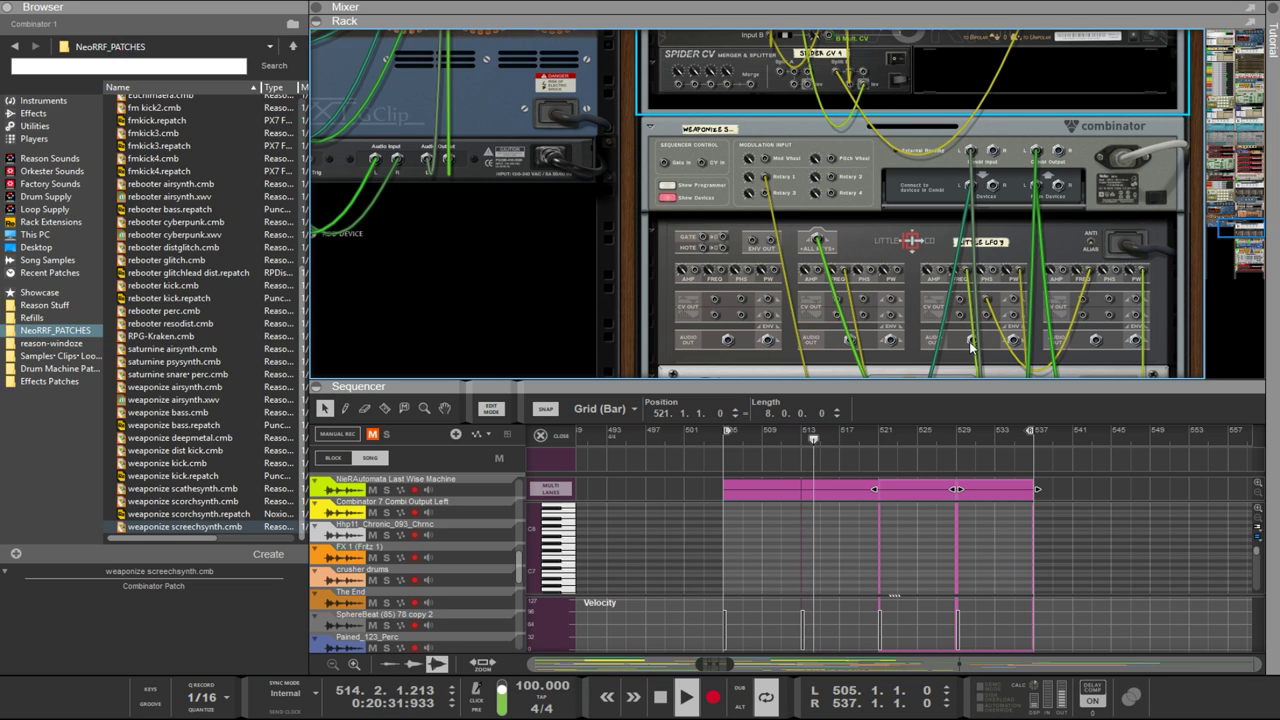
key(ctrl+shift+m)
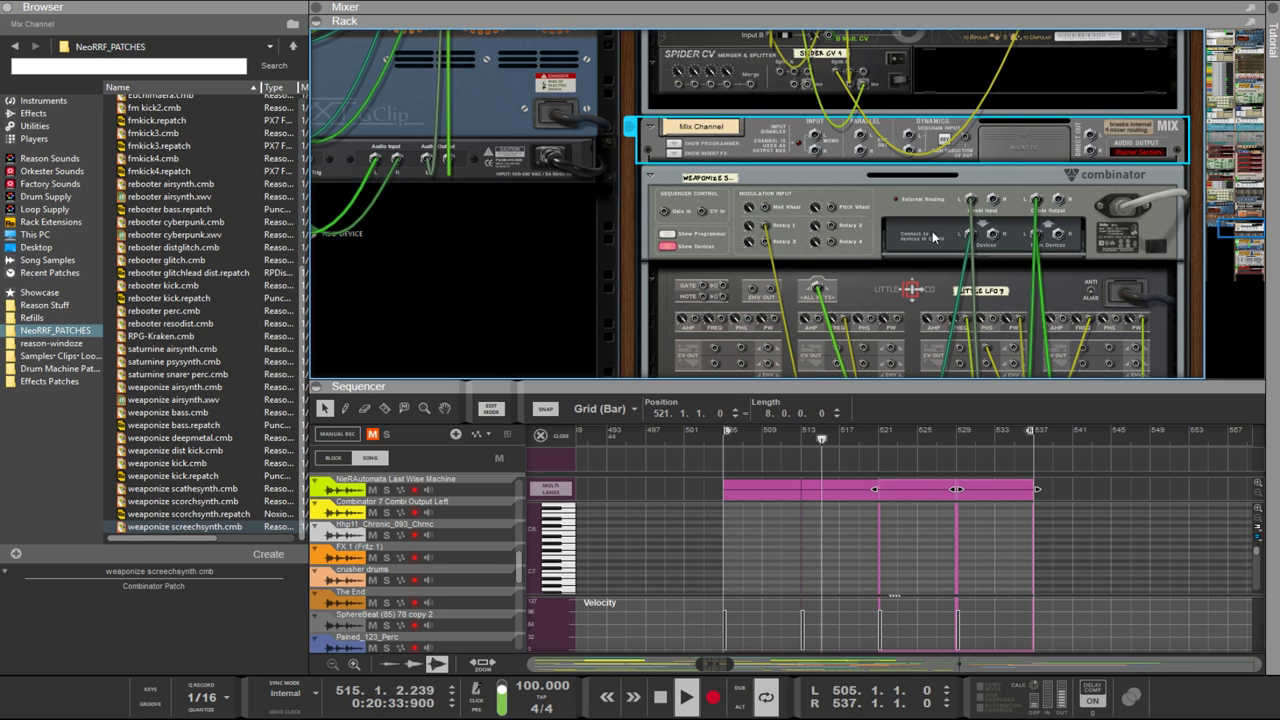
Step: Return to the front of the rack and set the upper Scream 4's Master Level to 72
scroll(933, 237, down, 5)
key(Tab)
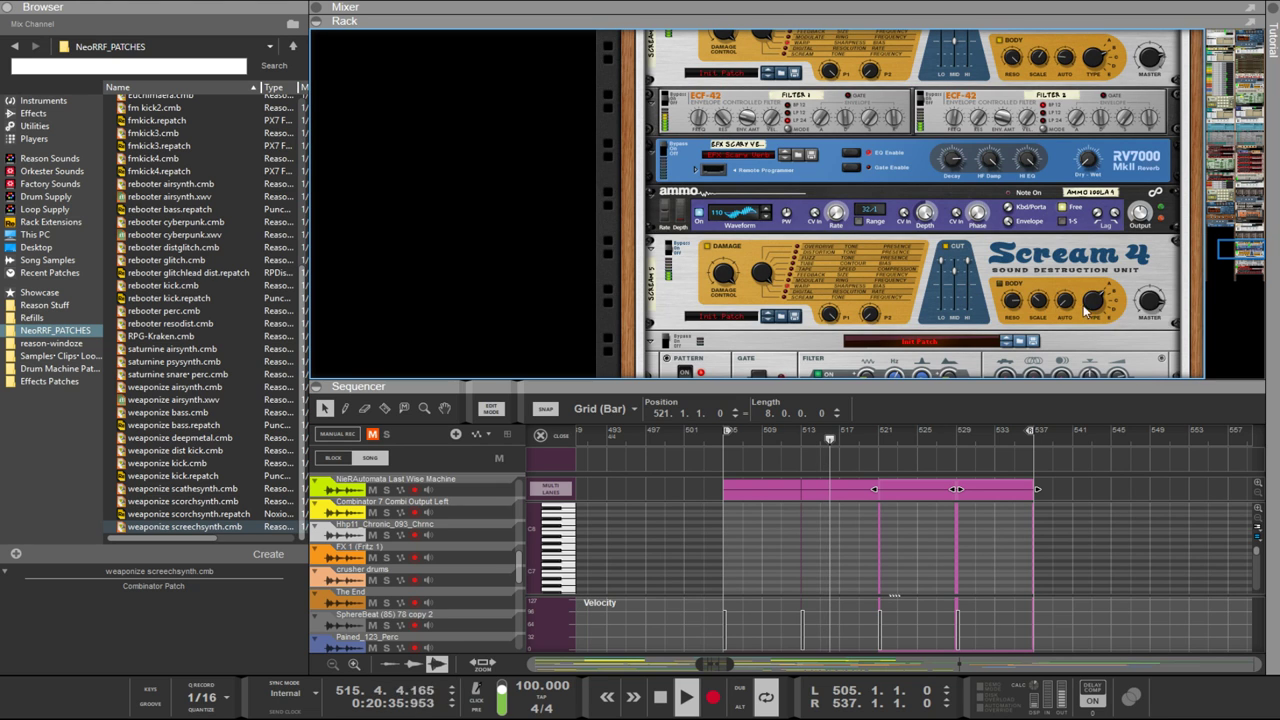
click(962, 299)
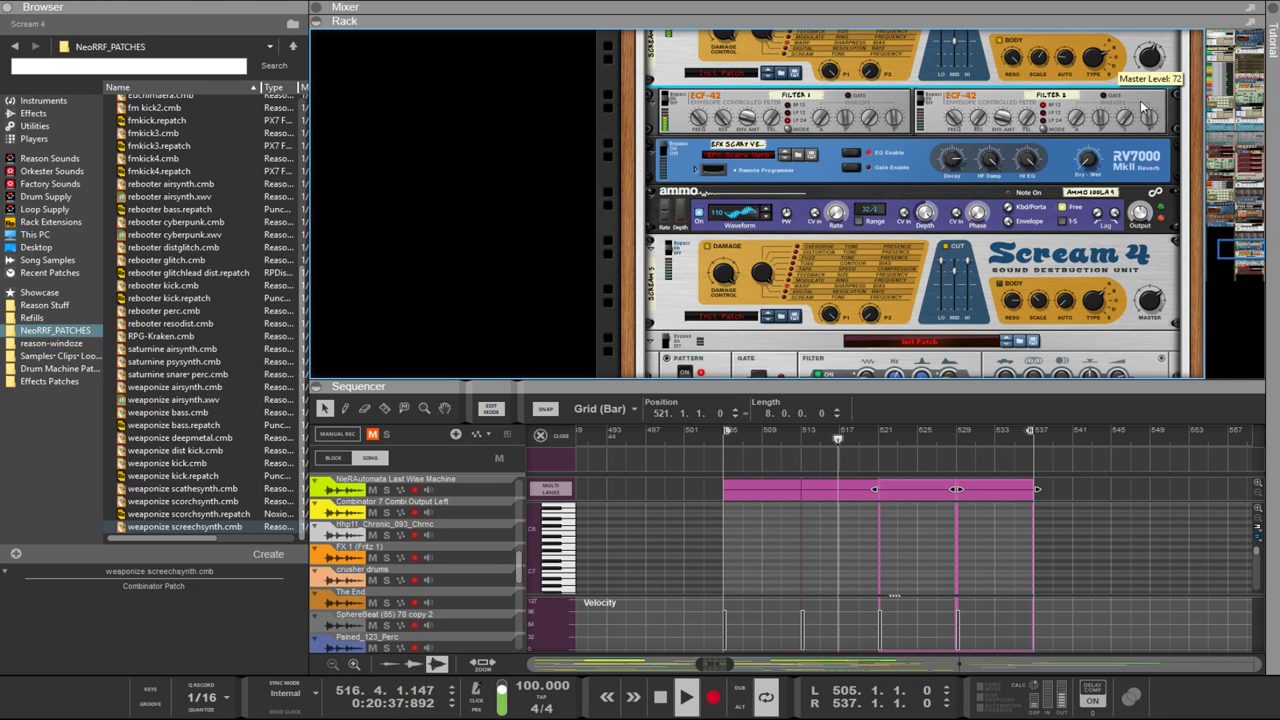
Step: Trace the rear cabling of the screechsynth devices and patch the RV7000's audio output into the new Mix Channel
scroll(1140, 100, down, 8)
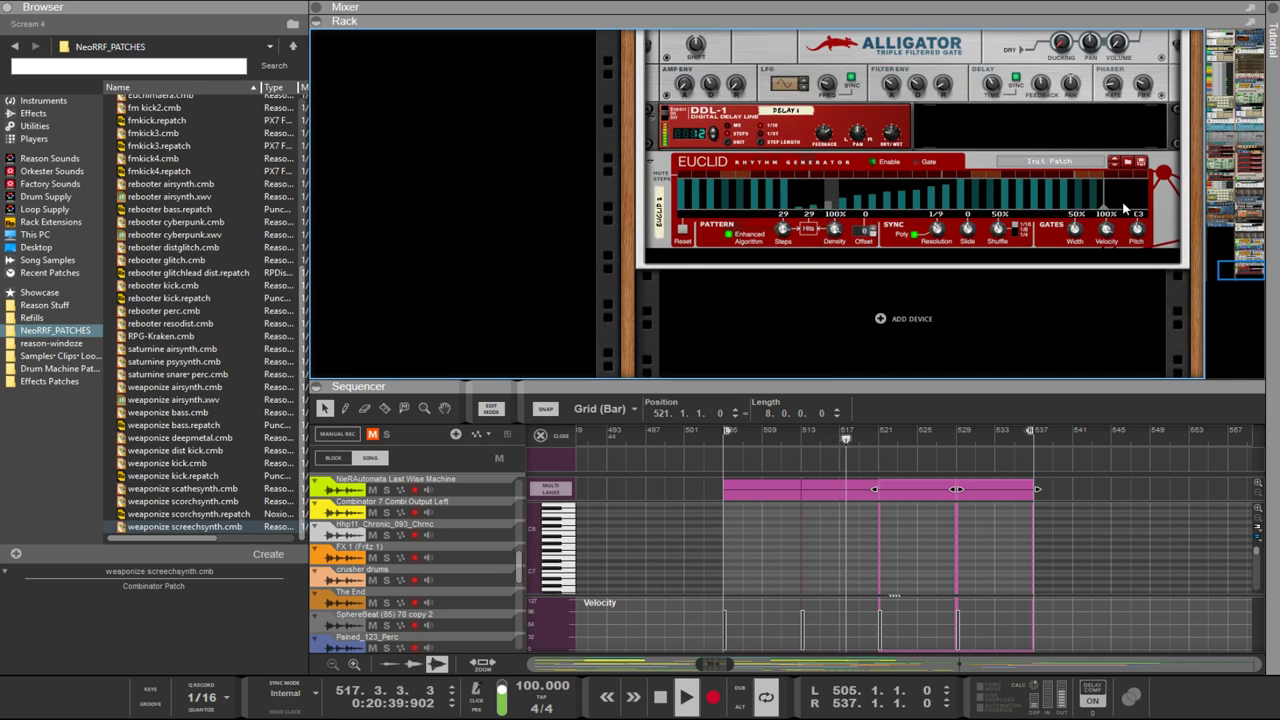
key(Tab)
scroll(1090, 226, up, 4)
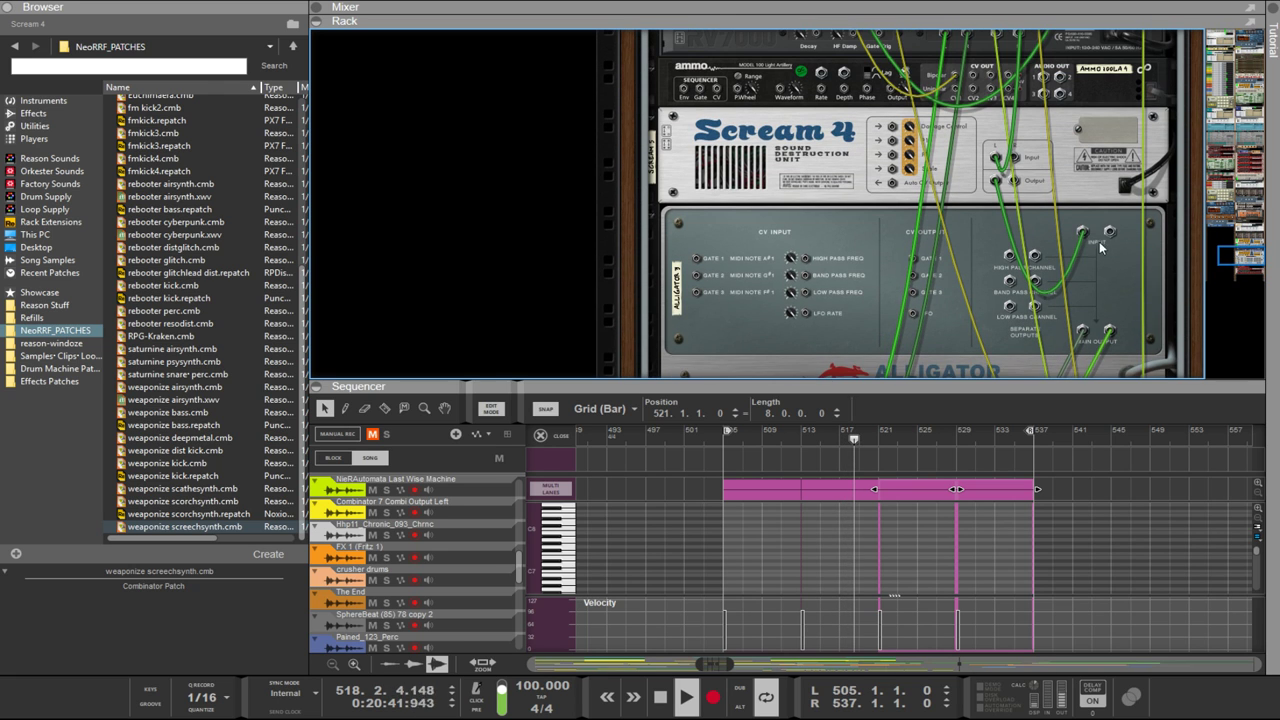
scroll(1100, 248, up, 4)
scroll(1077, 240, down, 2)
scroll(1073, 236, down, 6)
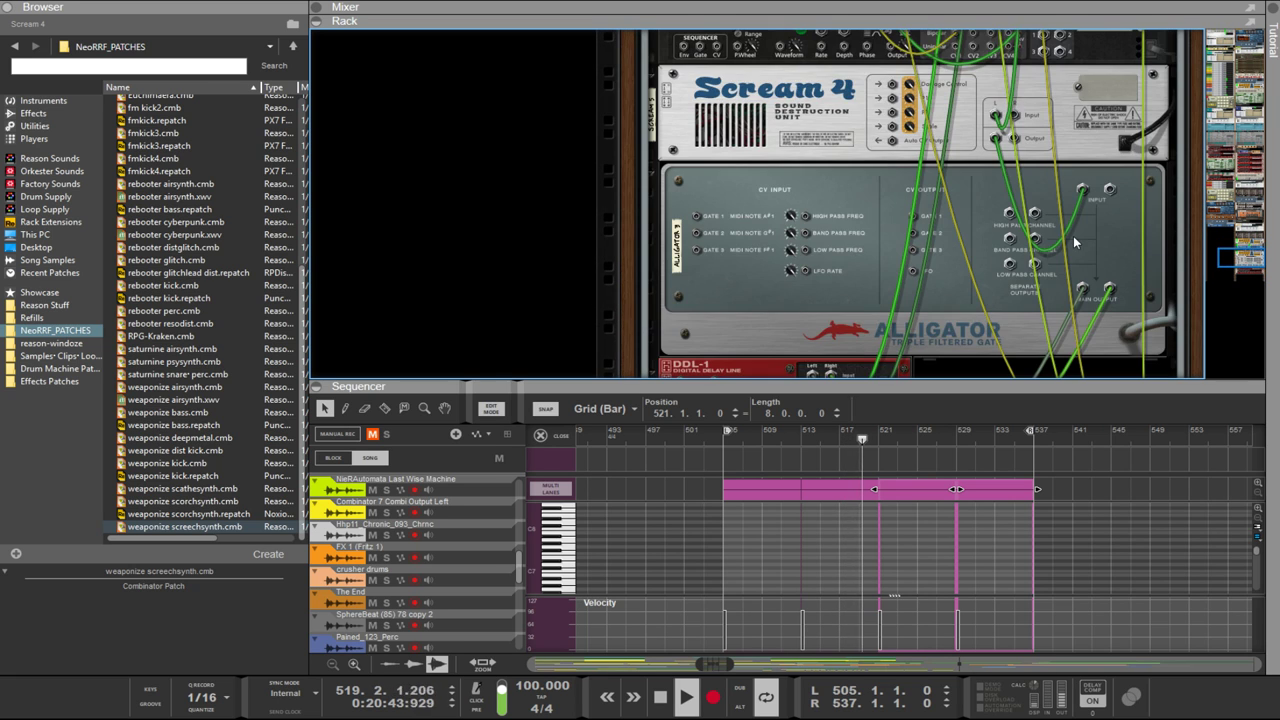
scroll(1073, 236, up, 8)
scroll(1074, 240, up, 1)
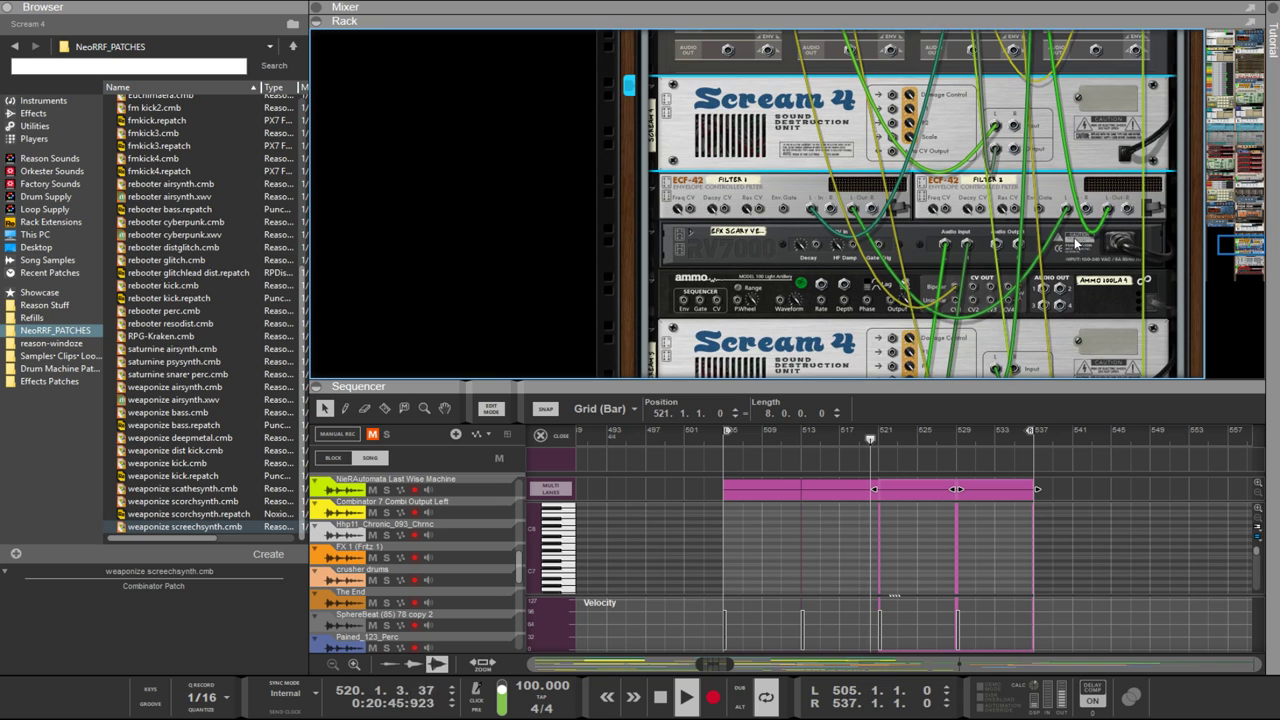
drag(1010, 250, 817, 264)
Step: Lower the level of the screechsynth Mix Channel from the front of the rack
key(Tab)
click(882, 215)
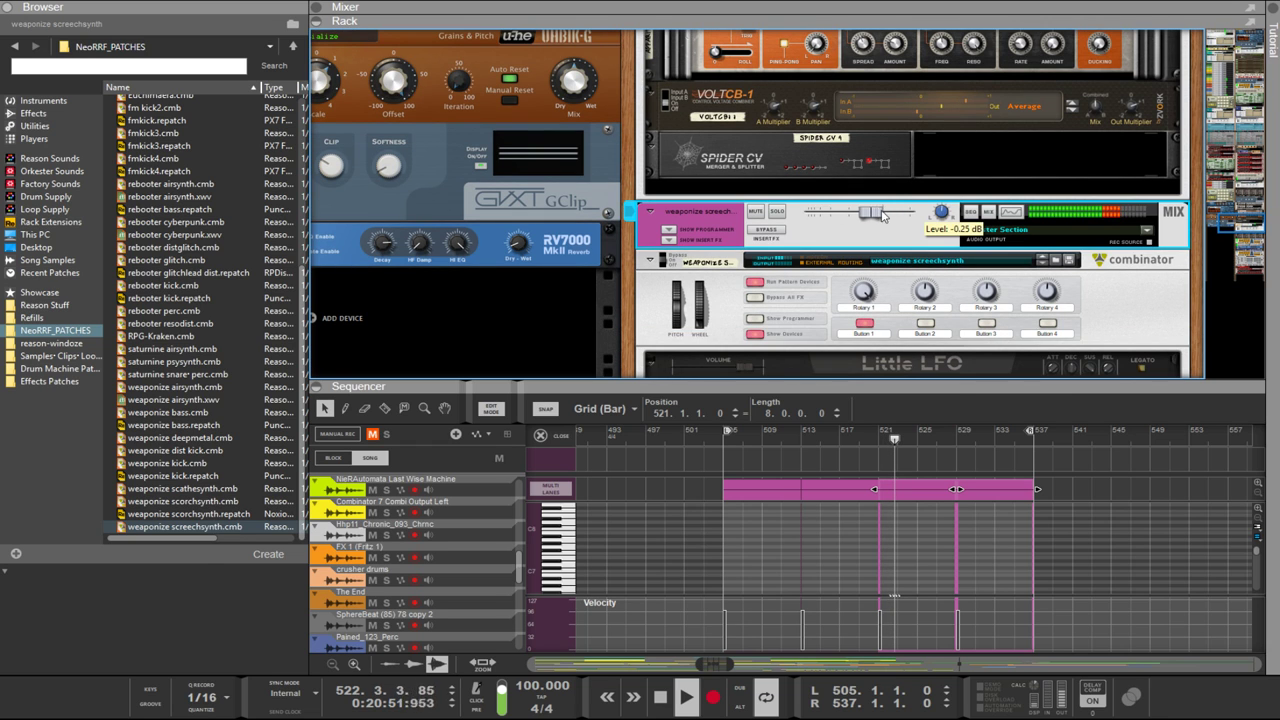
scroll(956, 263, down, 6)
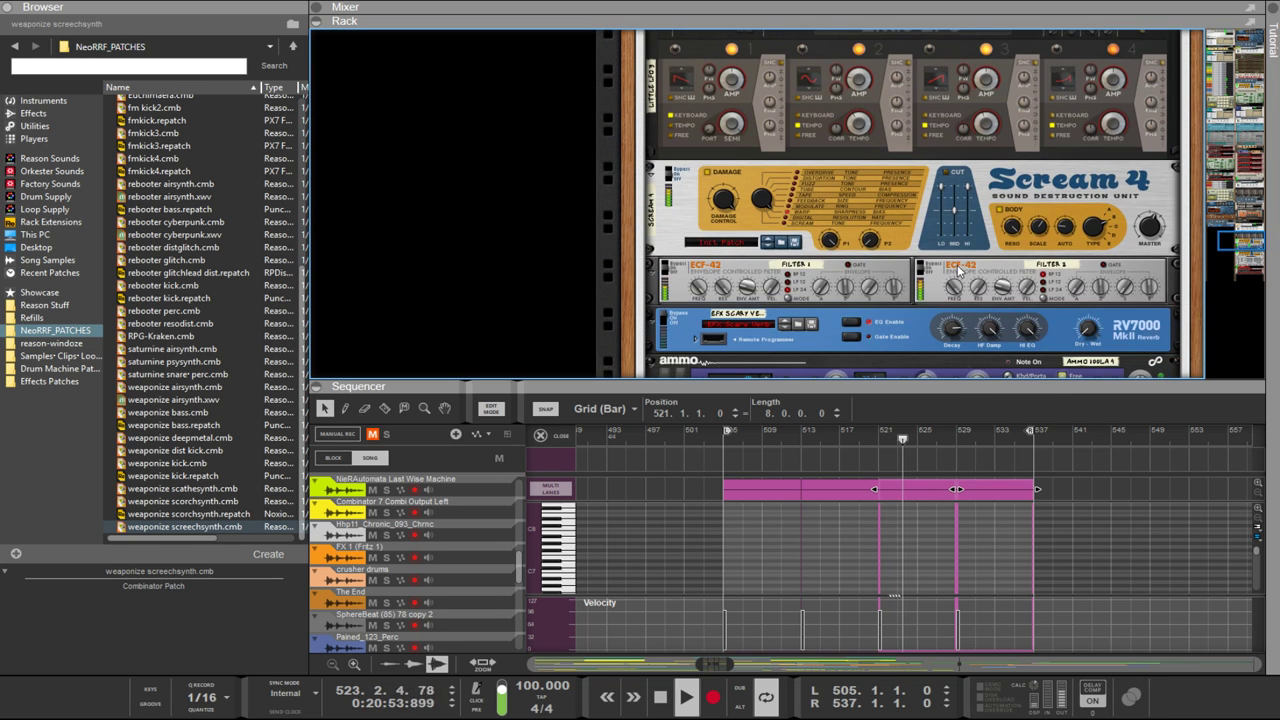
scroll(910, 224, up, 4)
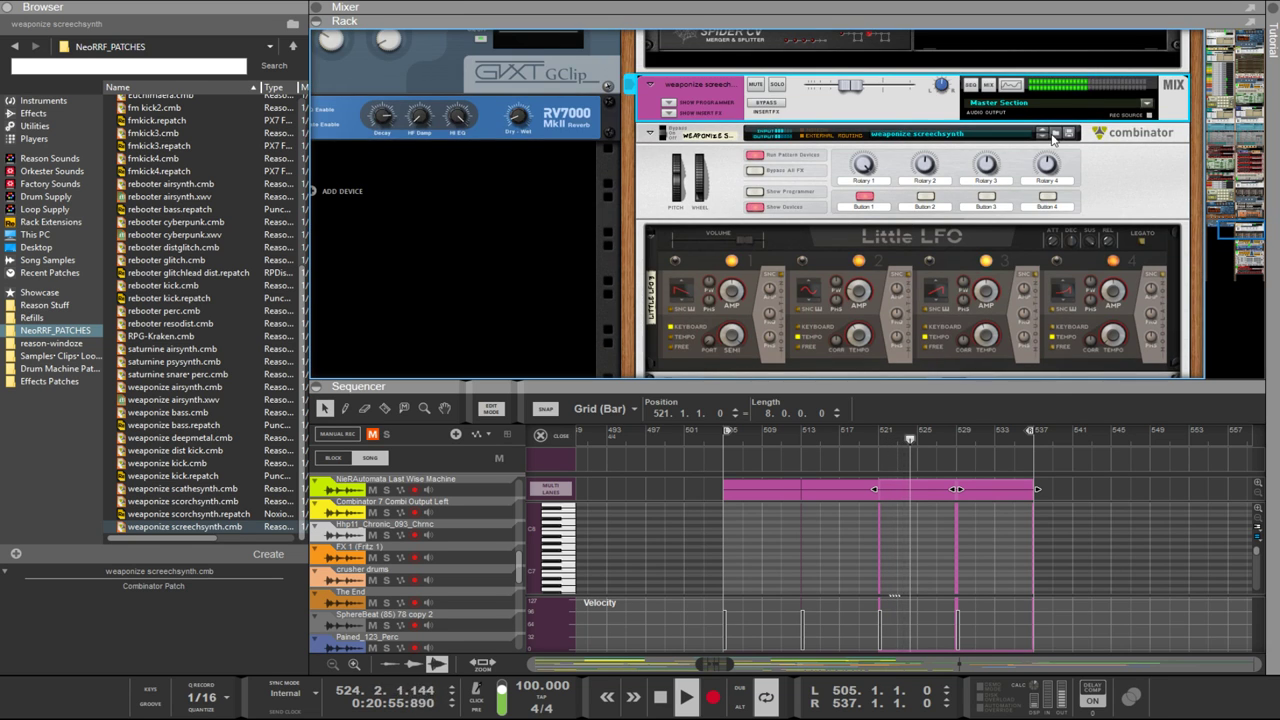
Step: Reload the weaponize screechsynth.cmb patch from the NeoRRF_PATCHES folder into the screechsynth Combinator
click(191, 527)
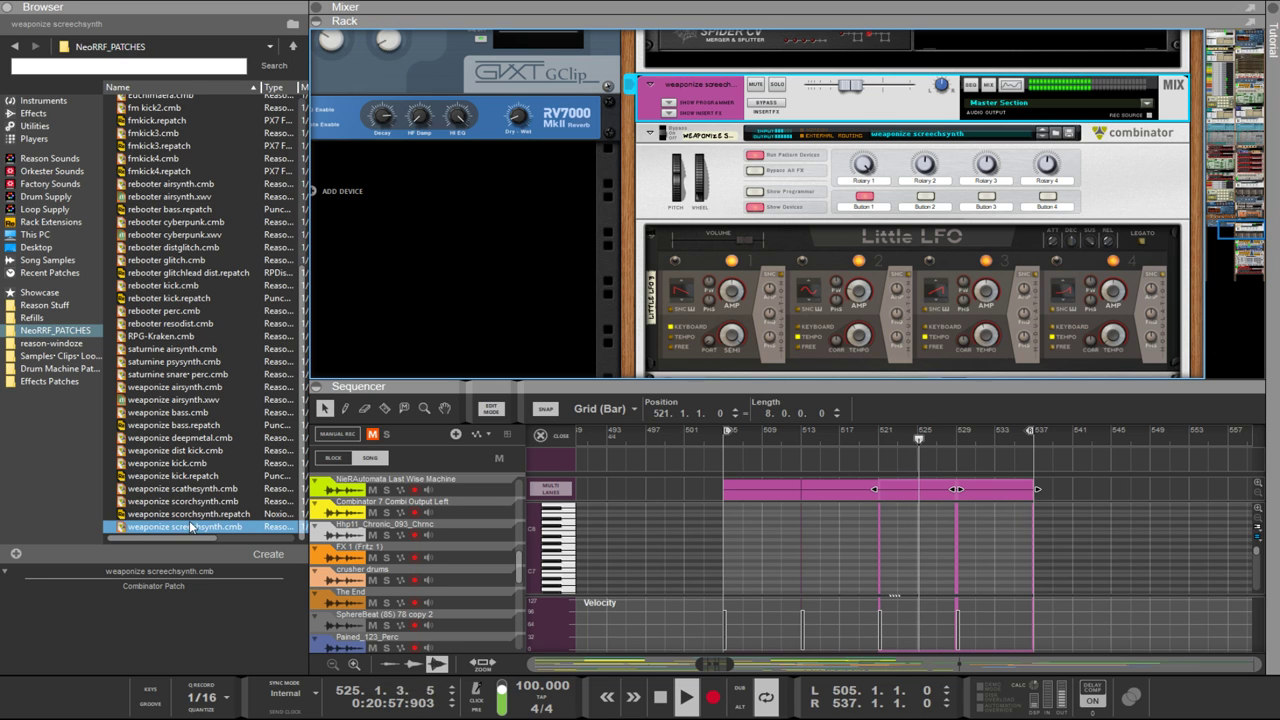
click(1047, 136)
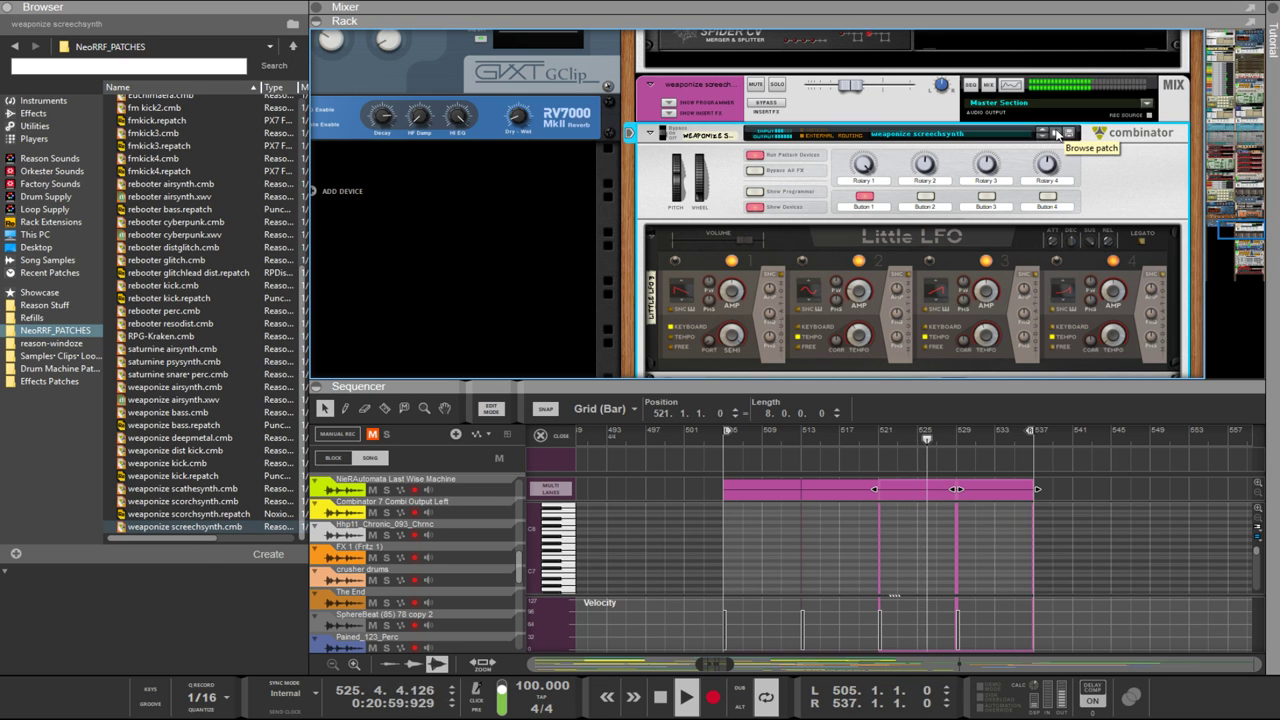
click(192, 528)
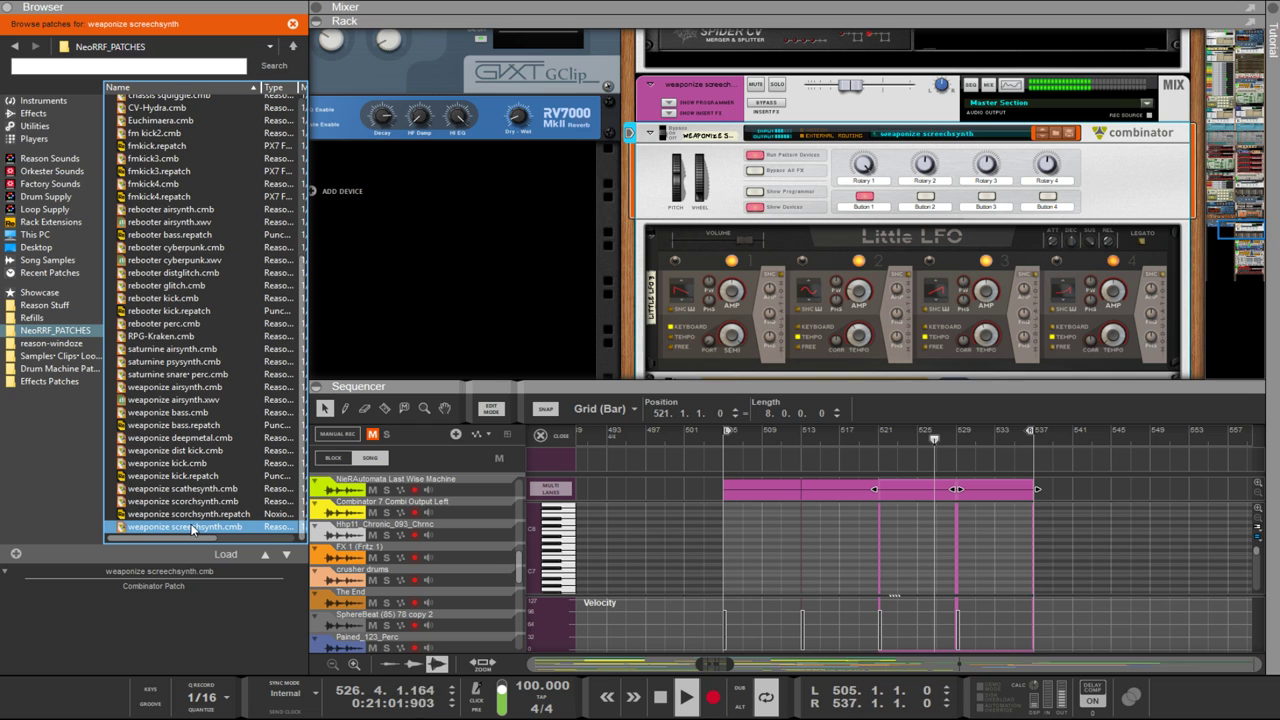
key(Escape)
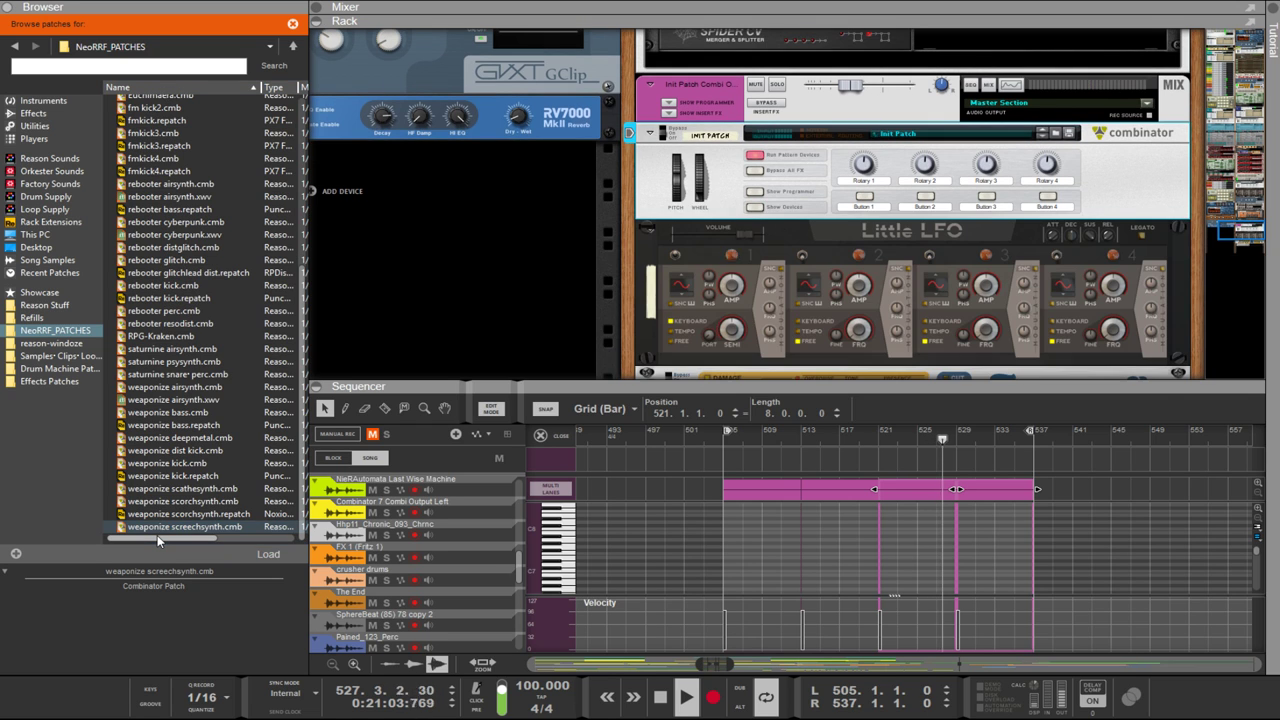
click(161, 528)
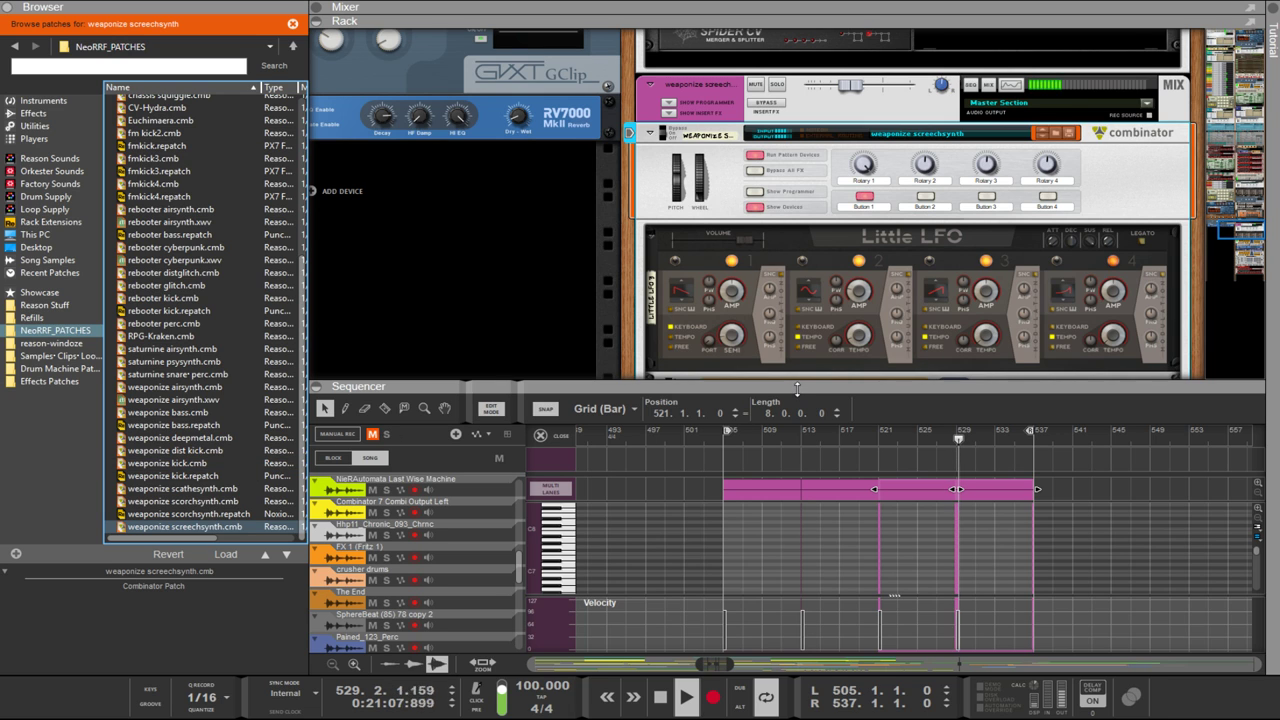
Step: Leave patch browsing and connect the EFX Scary Verb RV7000's audio output to the screechsynth Mix Channel's input
scroll(826, 303, down, 3)
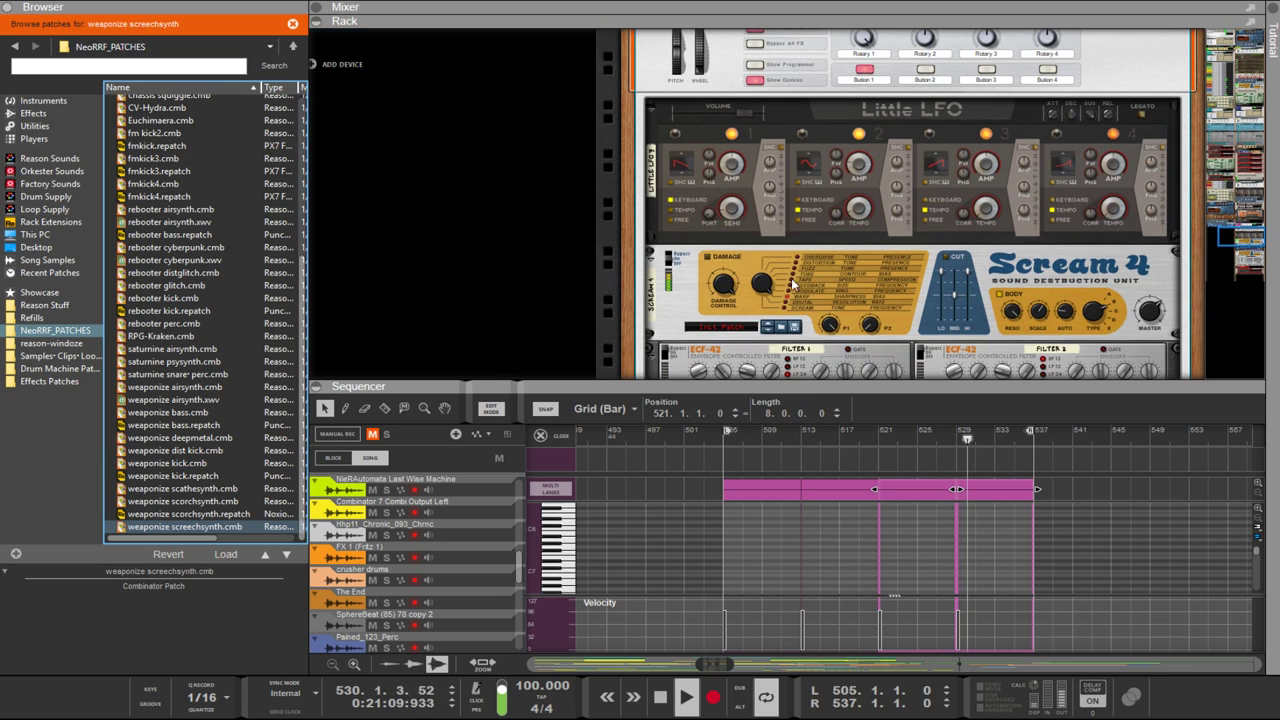
click(718, 150)
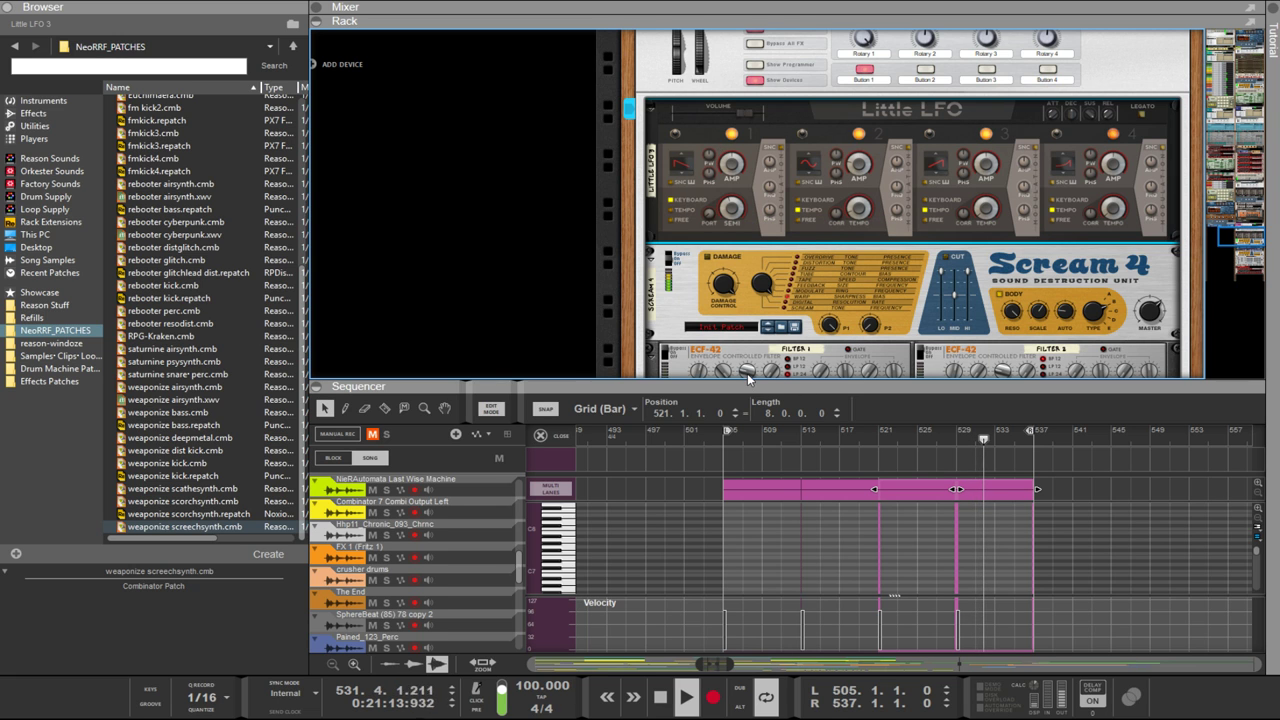
key(Tab)
scroll(900, 200, down, 3)
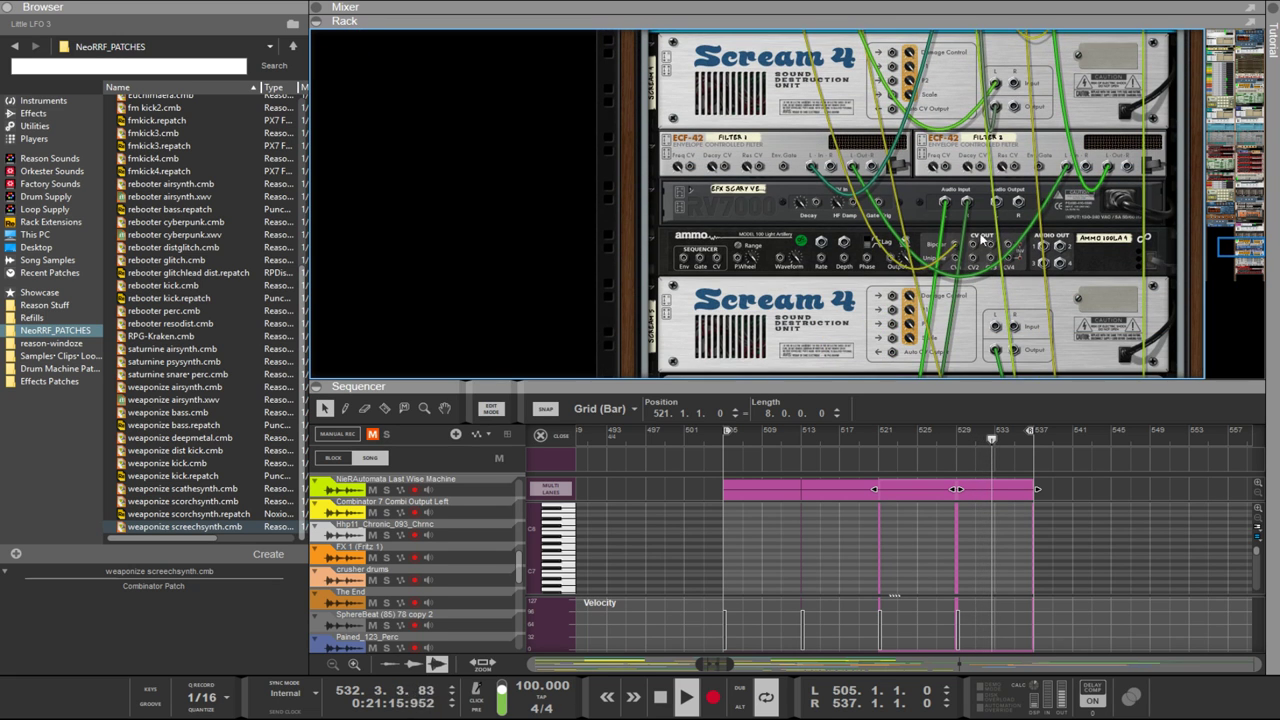
drag(985, 241, 815, 140)
scroll(962, 205, up, 5)
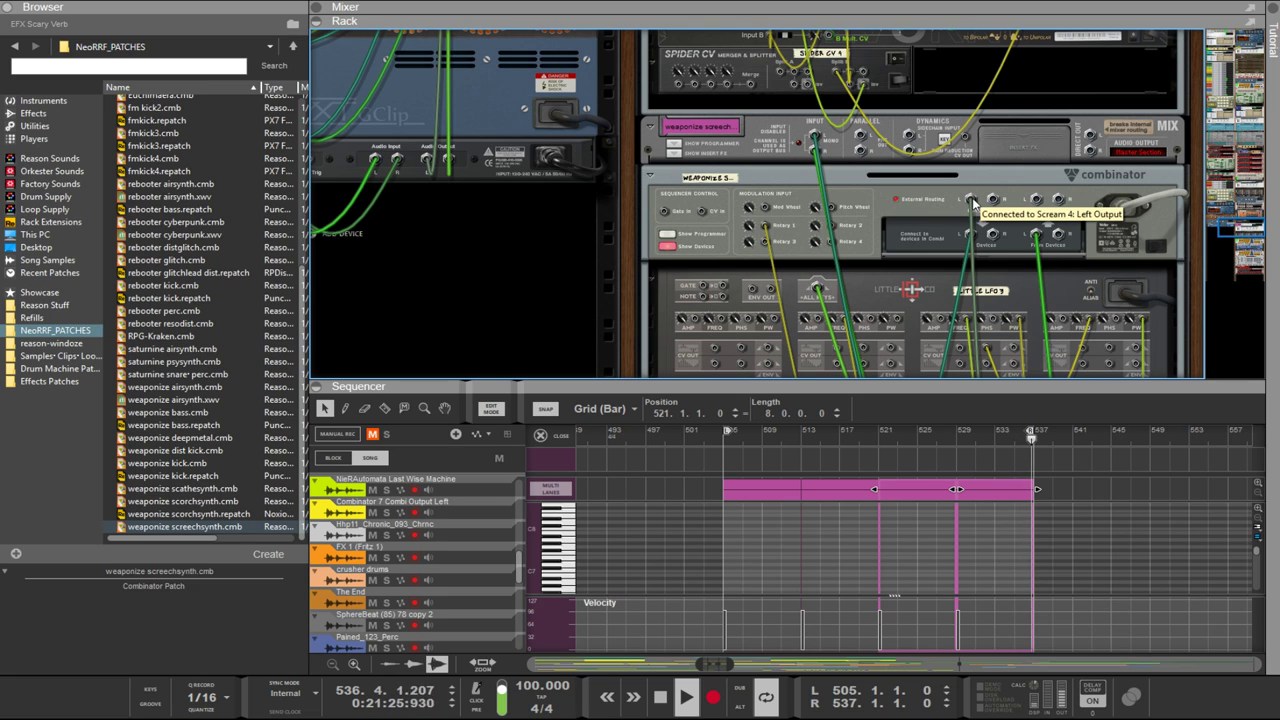
Step: Disconnect the Combinator's left input and patch the upper Scream 4's left output into the first audio jack above the Ammo 100LA's Rate
drag(972, 201, 1005, 250)
scroll(1004, 247, down, 4)
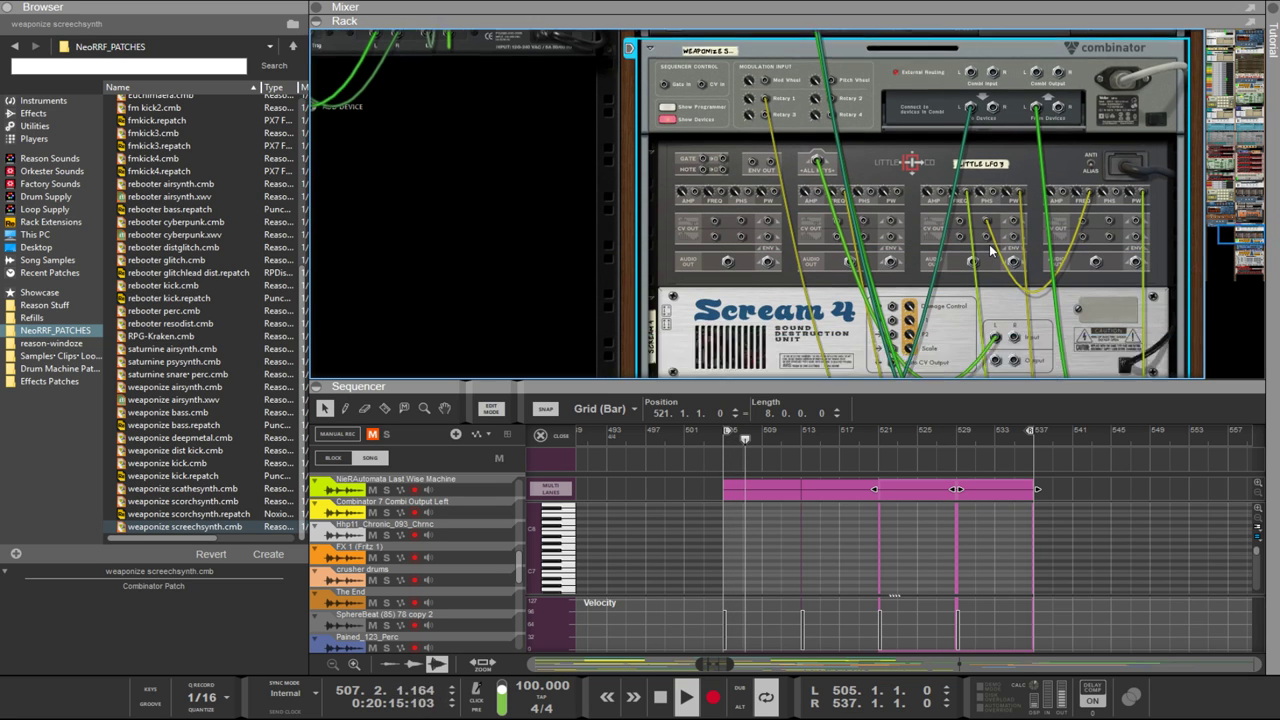
scroll(989, 244, up, 2)
scroll(985, 248, down, 5)
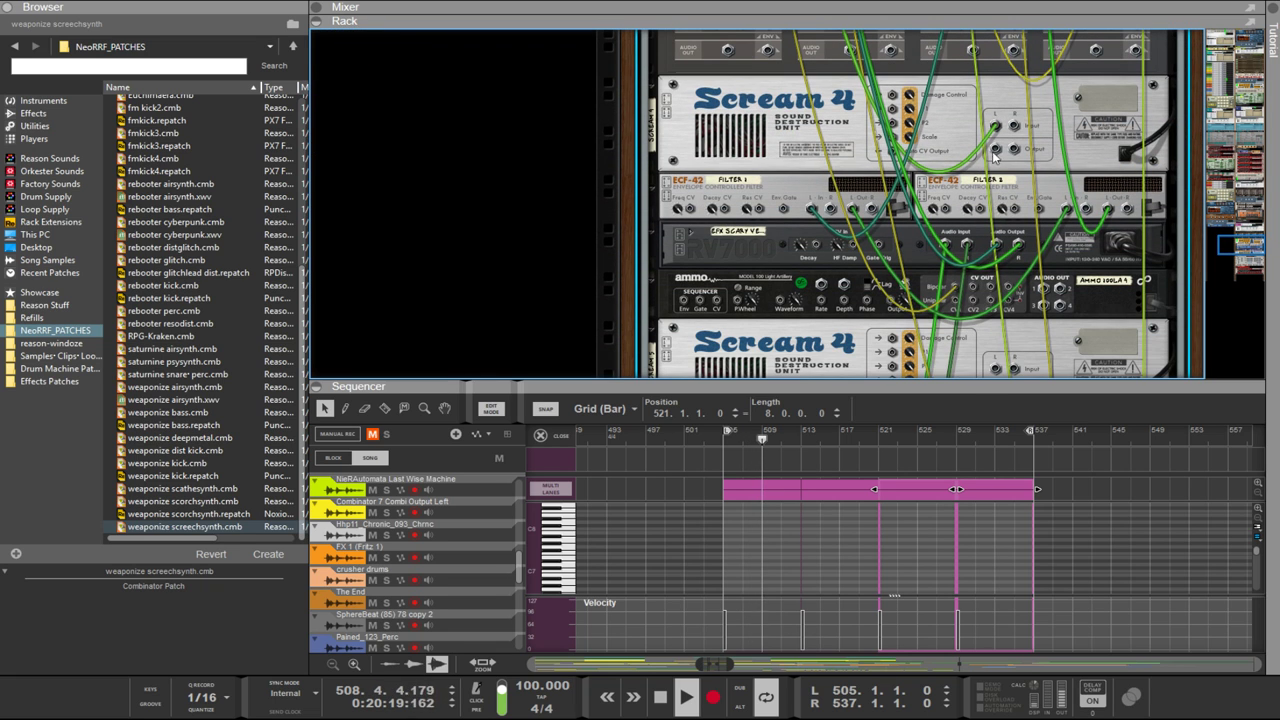
drag(996, 148, 898, 300)
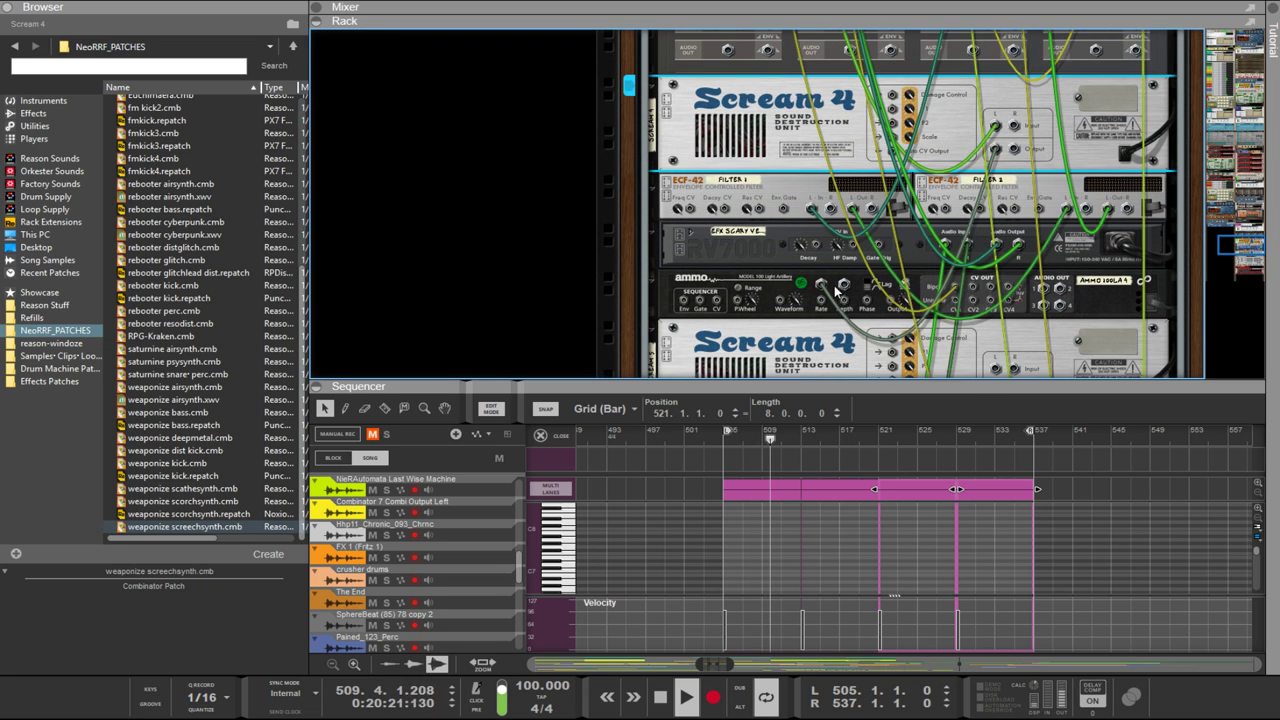
Step: Patch the Ammo 100LA's first audio output into the left input of the lower Scream 4
click(1042, 291)
scroll(1045, 280, down, 2)
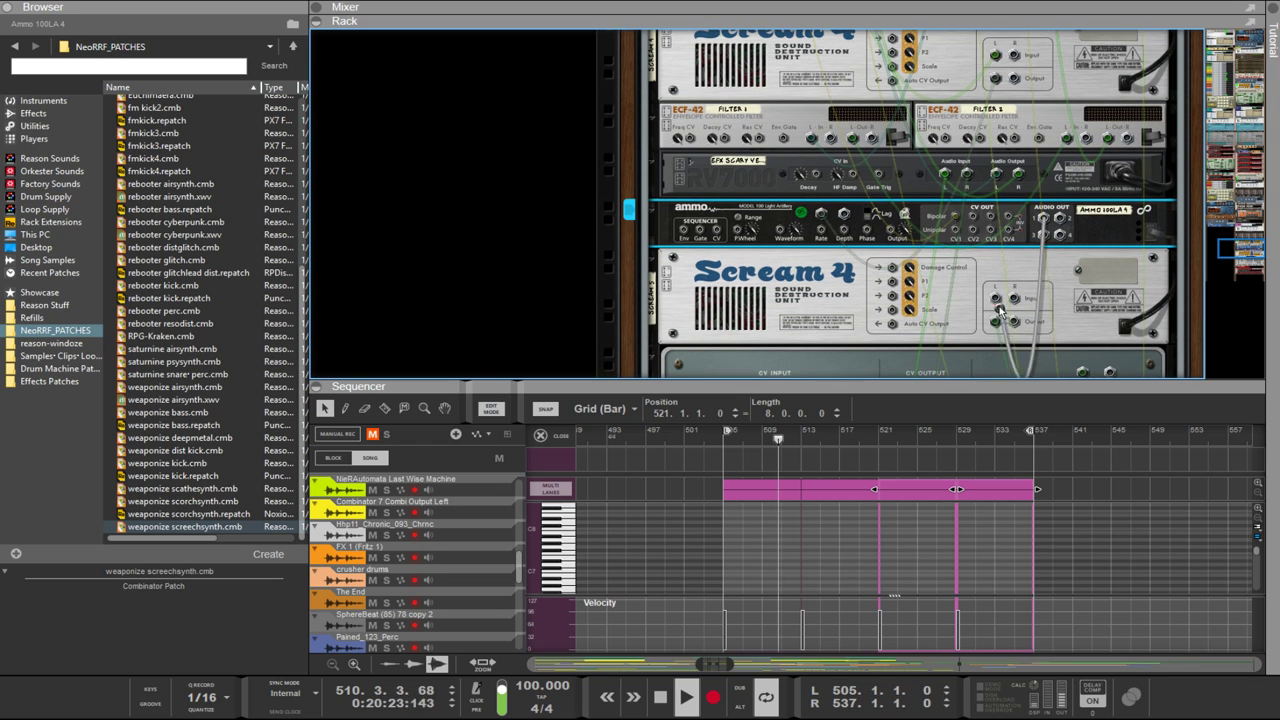
scroll(1047, 265, down, 2)
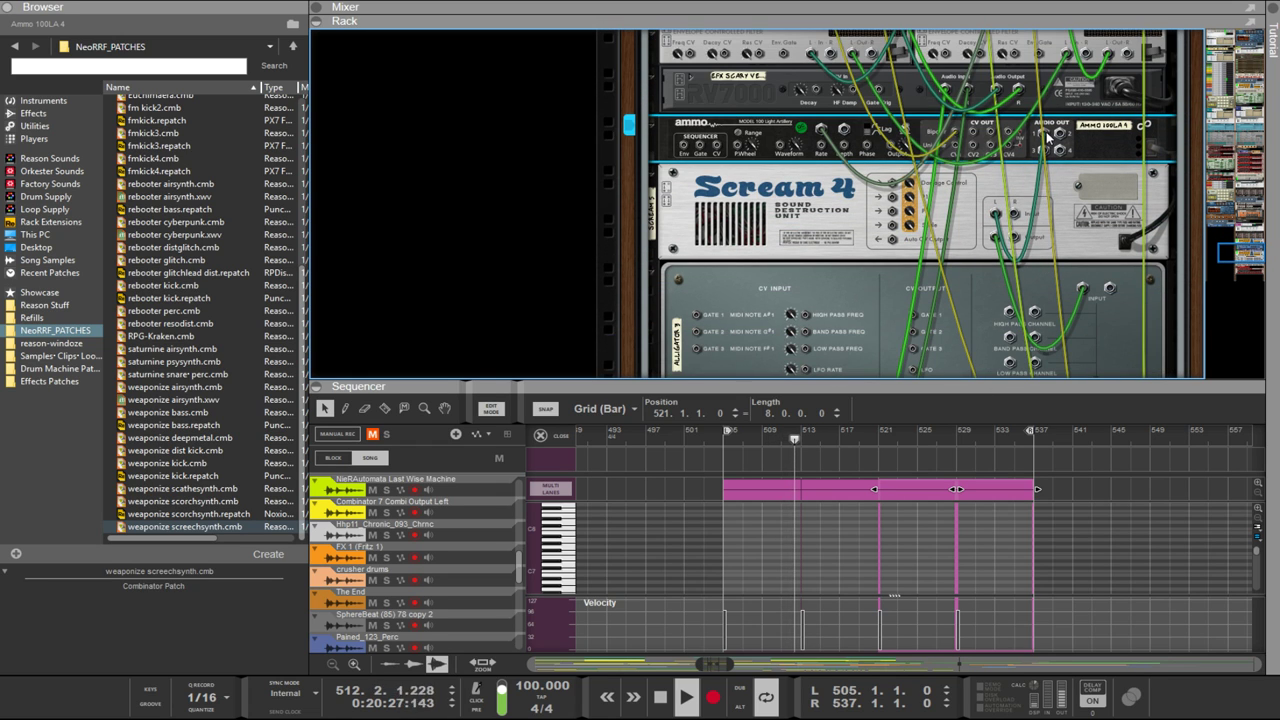
scroll(1032, 220, down, 8)
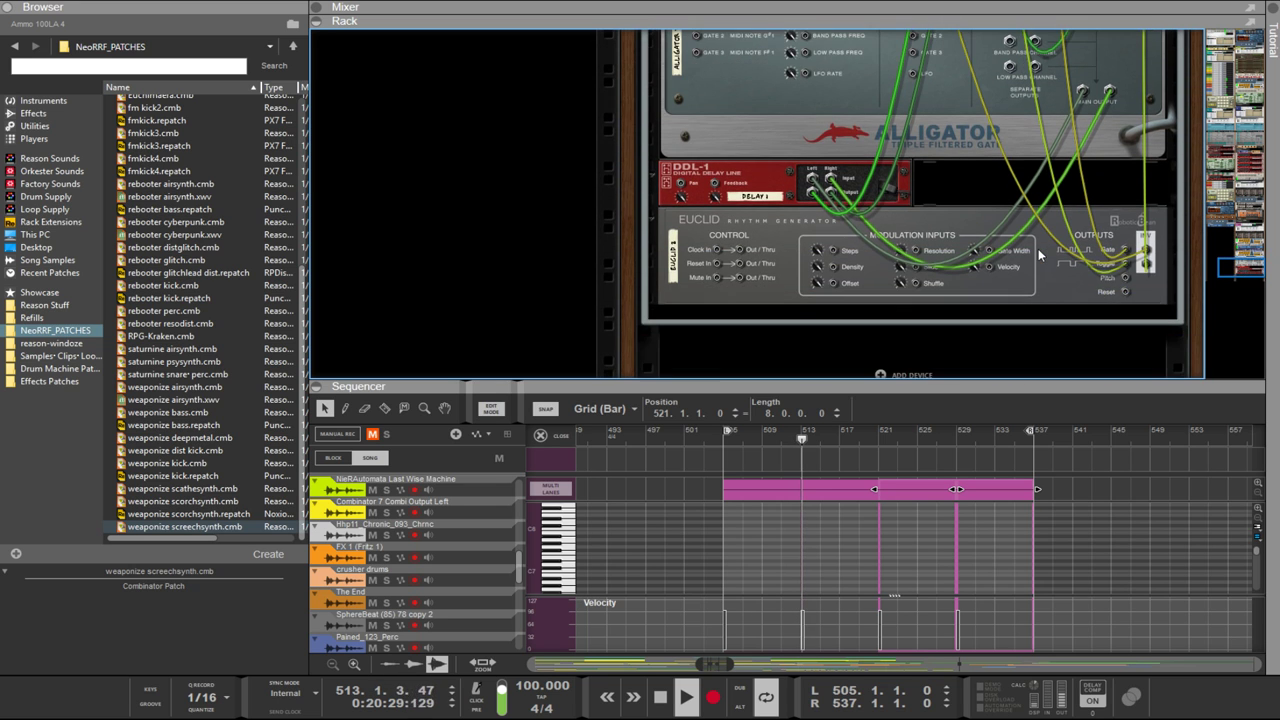
scroll(1039, 250, up, 10)
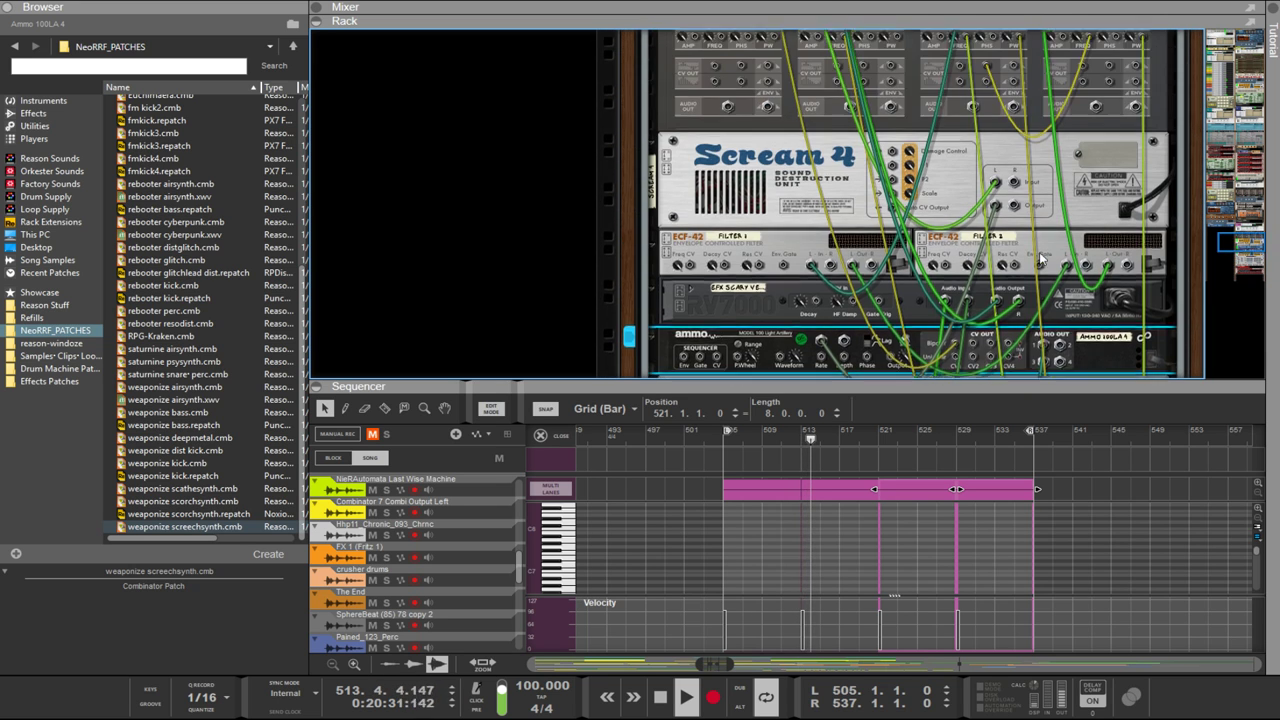
Step: Examine the screechsynth devices' front panels down to the Euclid's output enable, and restart playback from bar 505
scroll(1041, 254, up, 4)
key(Tab)
scroll(1002, 276, down, 4)
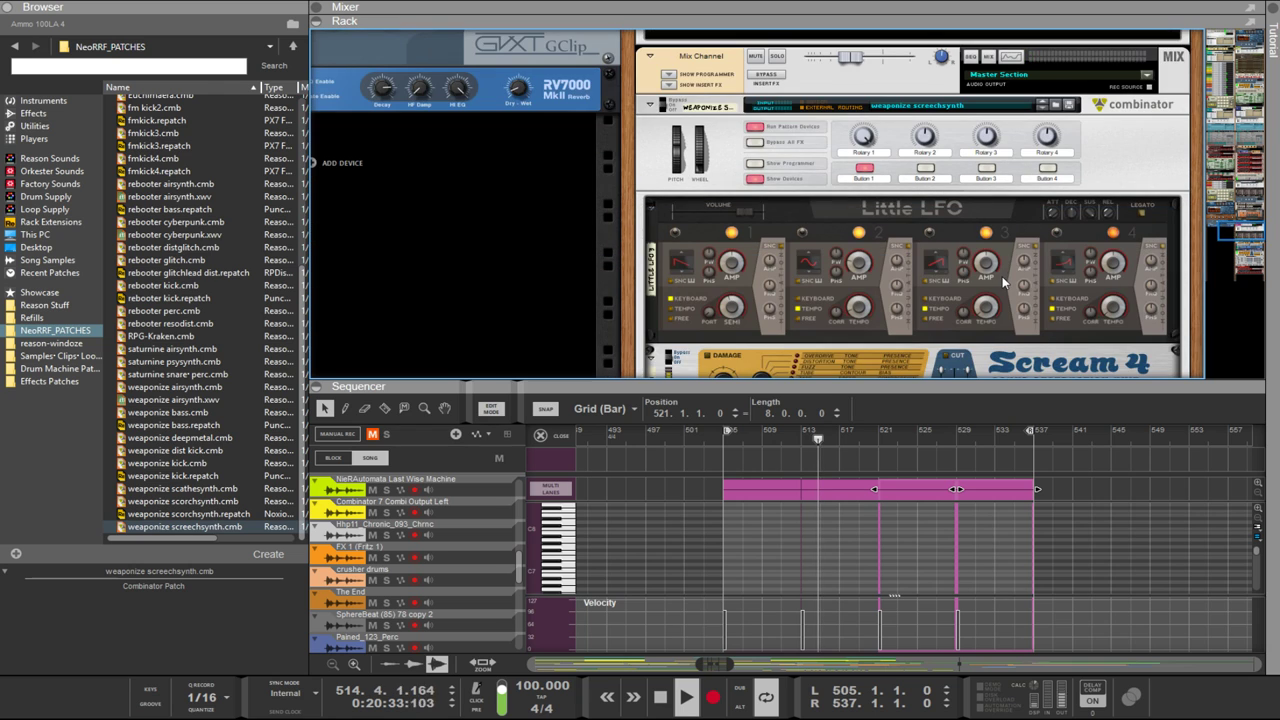
scroll(975, 277, down, 2)
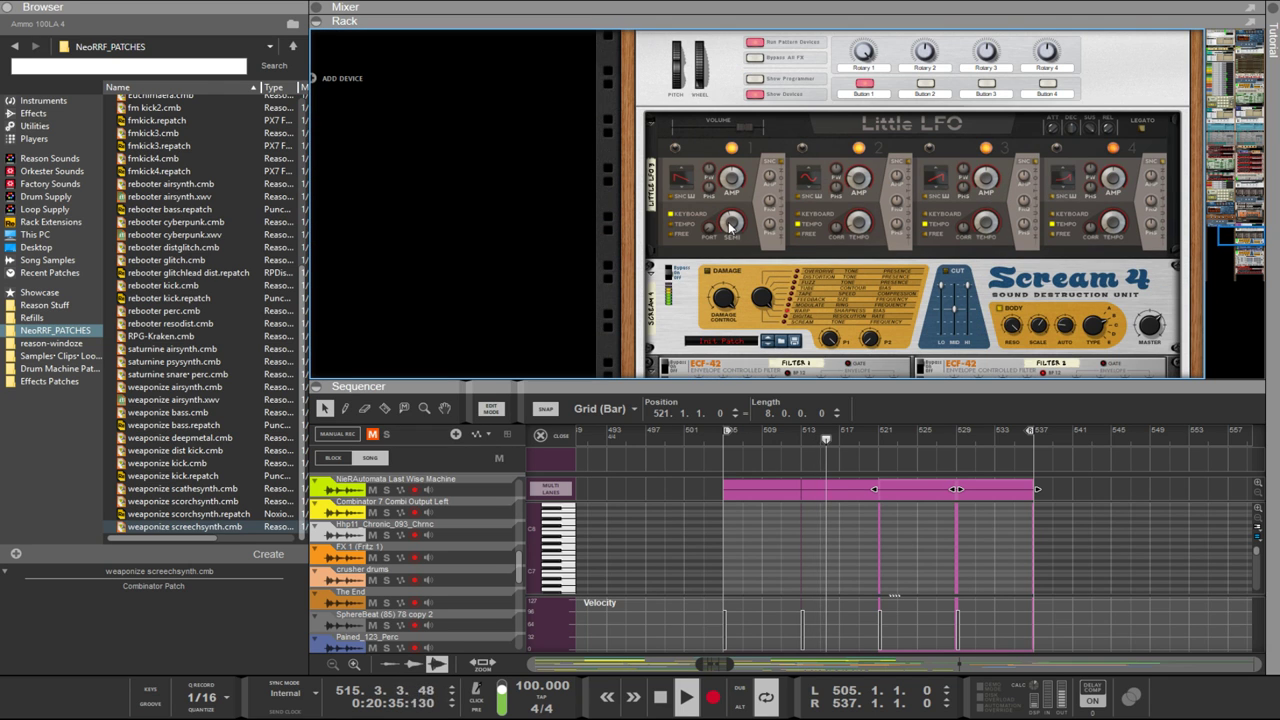
scroll(713, 157, up, 3)
scroll(760, 220, down, 8)
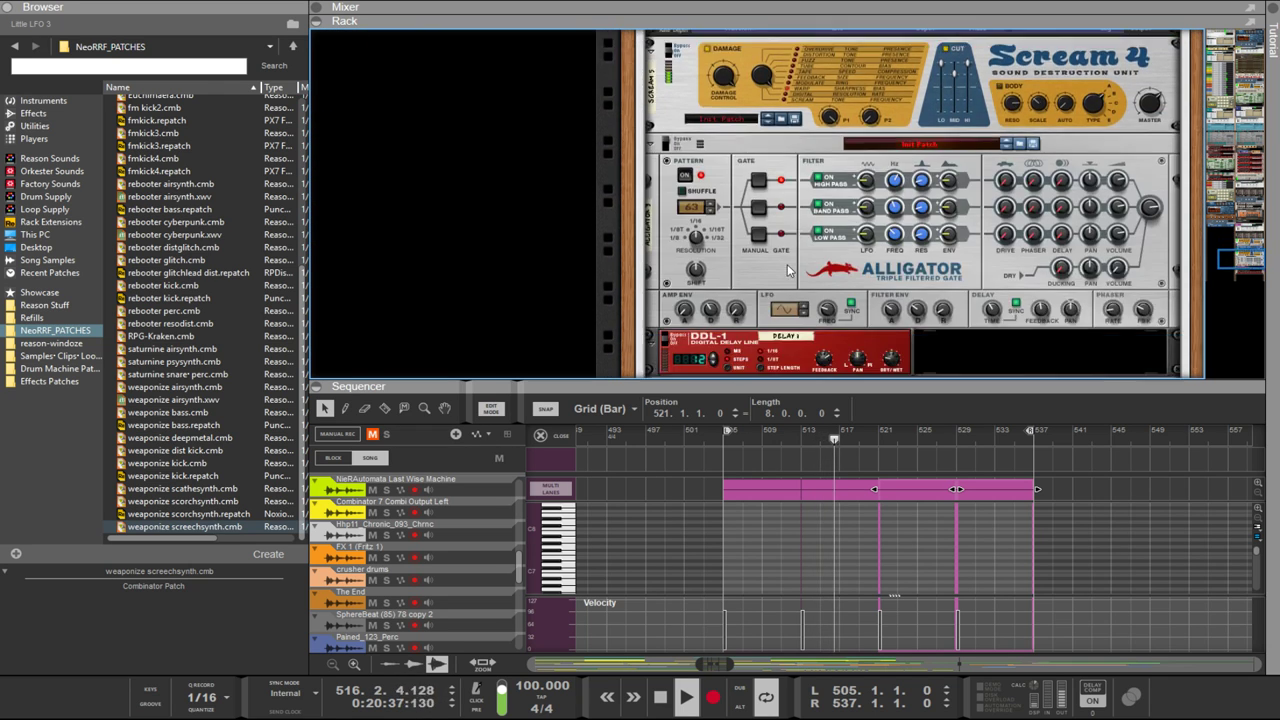
scroll(787, 264, down, 5)
click(862, 162)
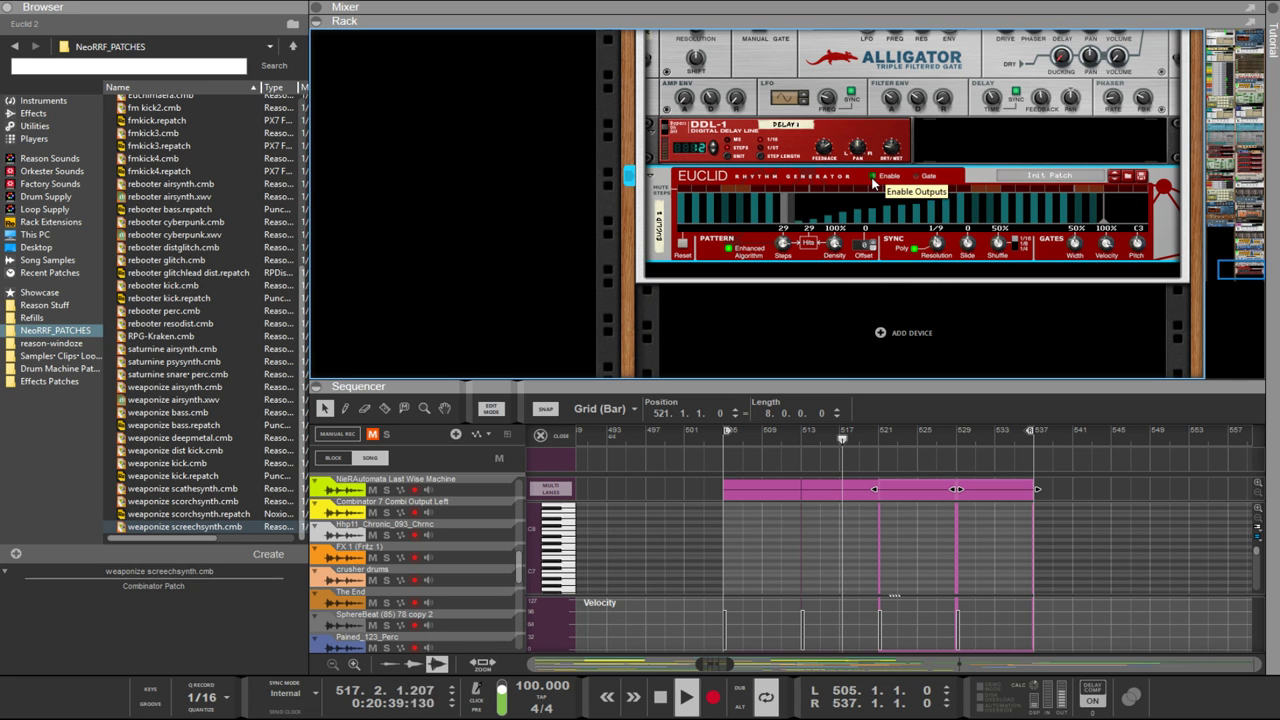
click(722, 440)
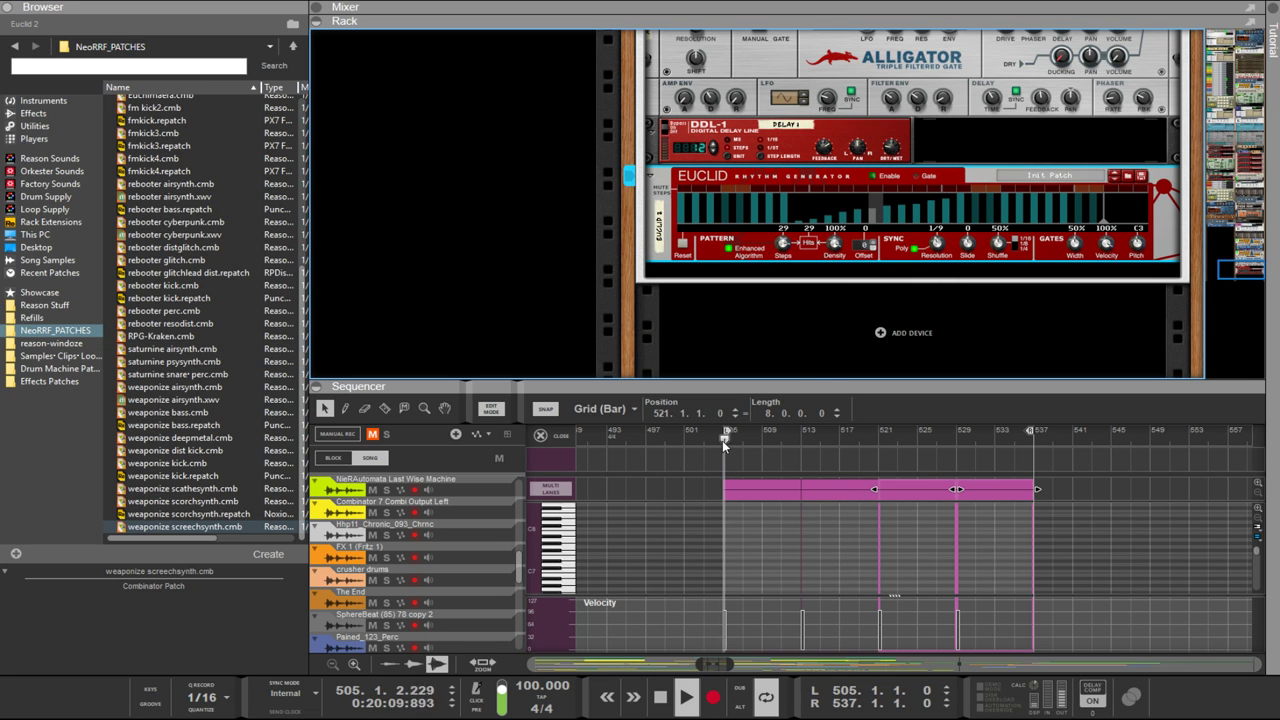
Step: Enlarge the rack area over the sequencer to show more of the screechsynth devices
scroll(988, 297, up, 8)
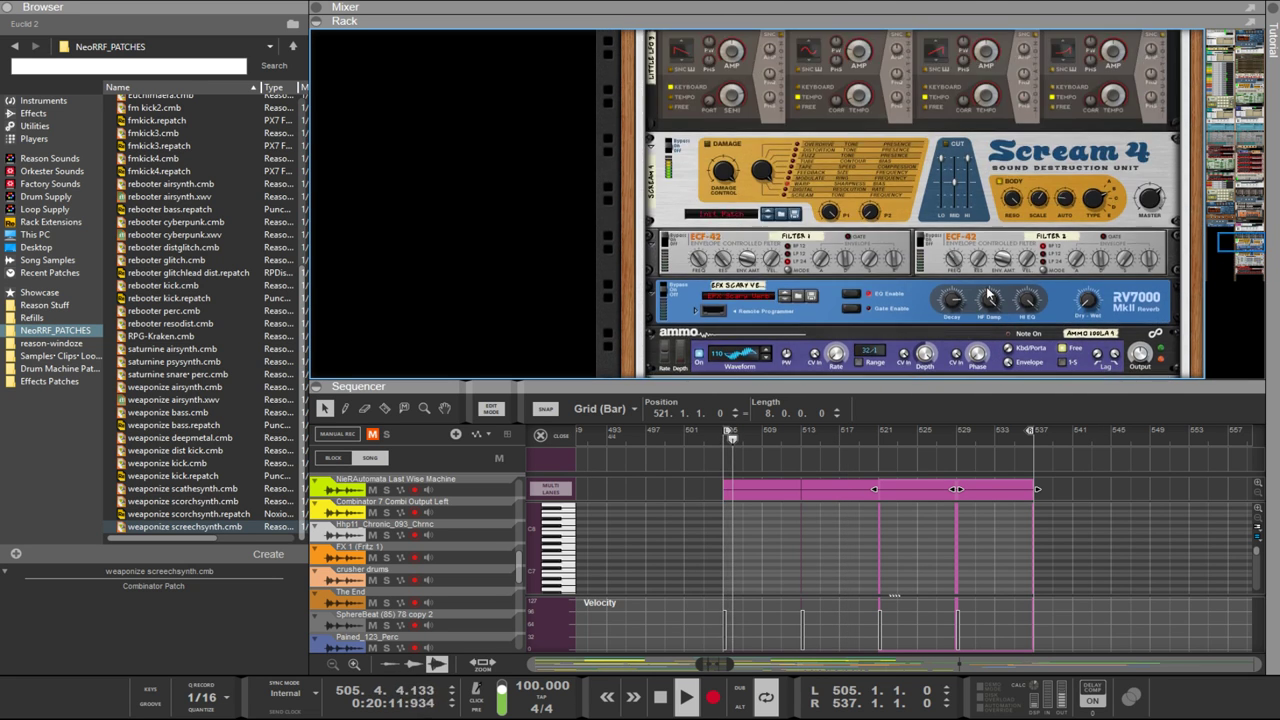
scroll(988, 297, up, 4)
drag(936, 385, 856, 715)
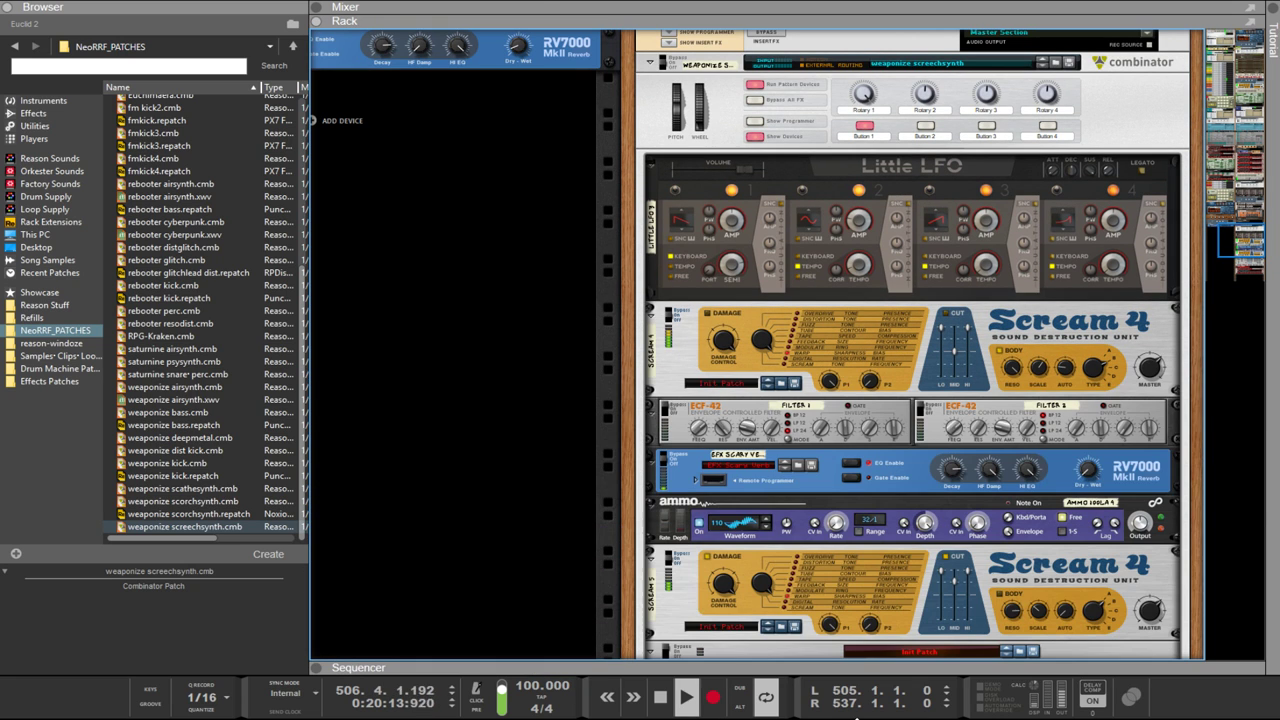
Step: Examine the settings of both ECF-42 filters, the Scream 4 damage and cut sections, the Little LFO and the devices down to the Euclid
click(672, 412)
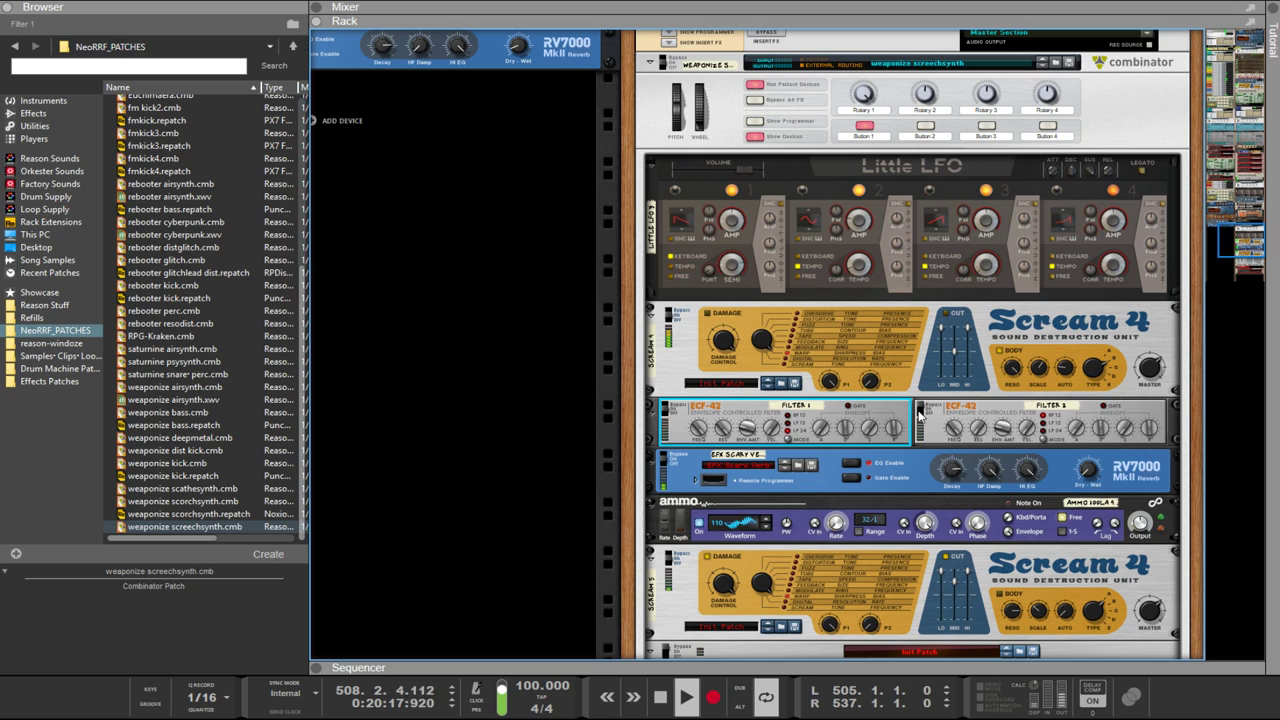
click(919, 415)
click(698, 328)
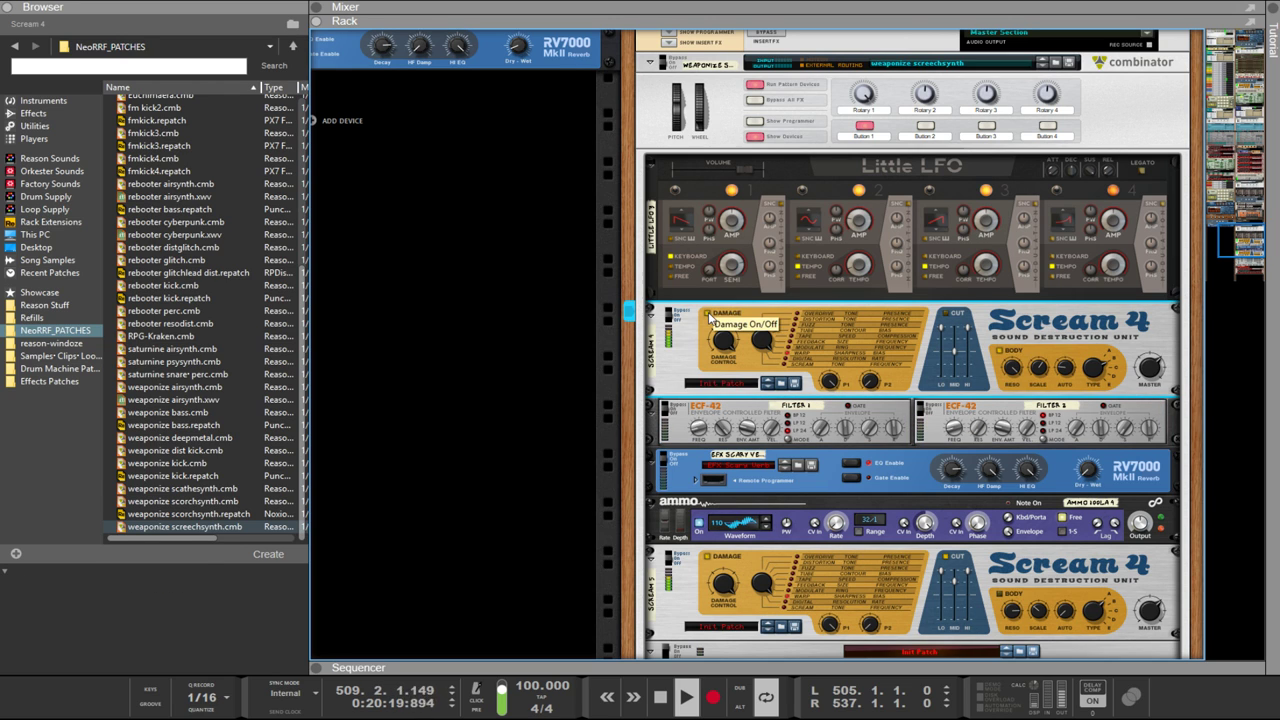
scroll(946, 372, up, 1)
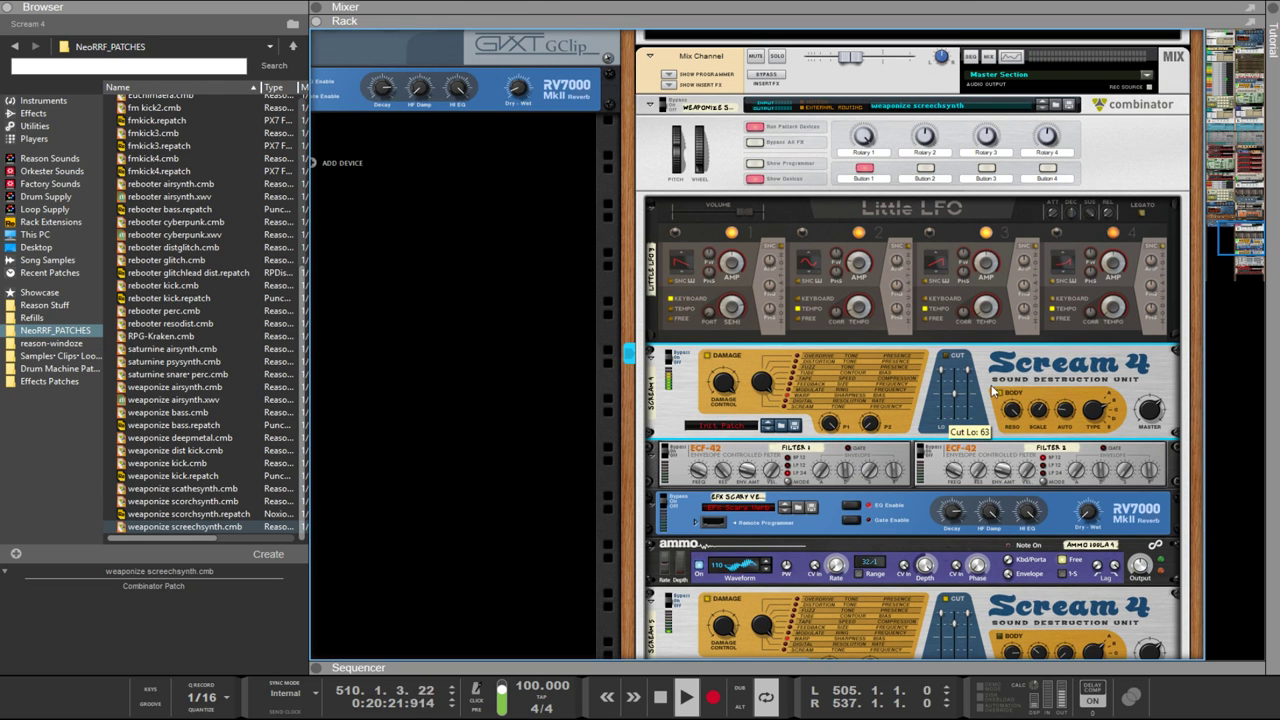
click(741, 268)
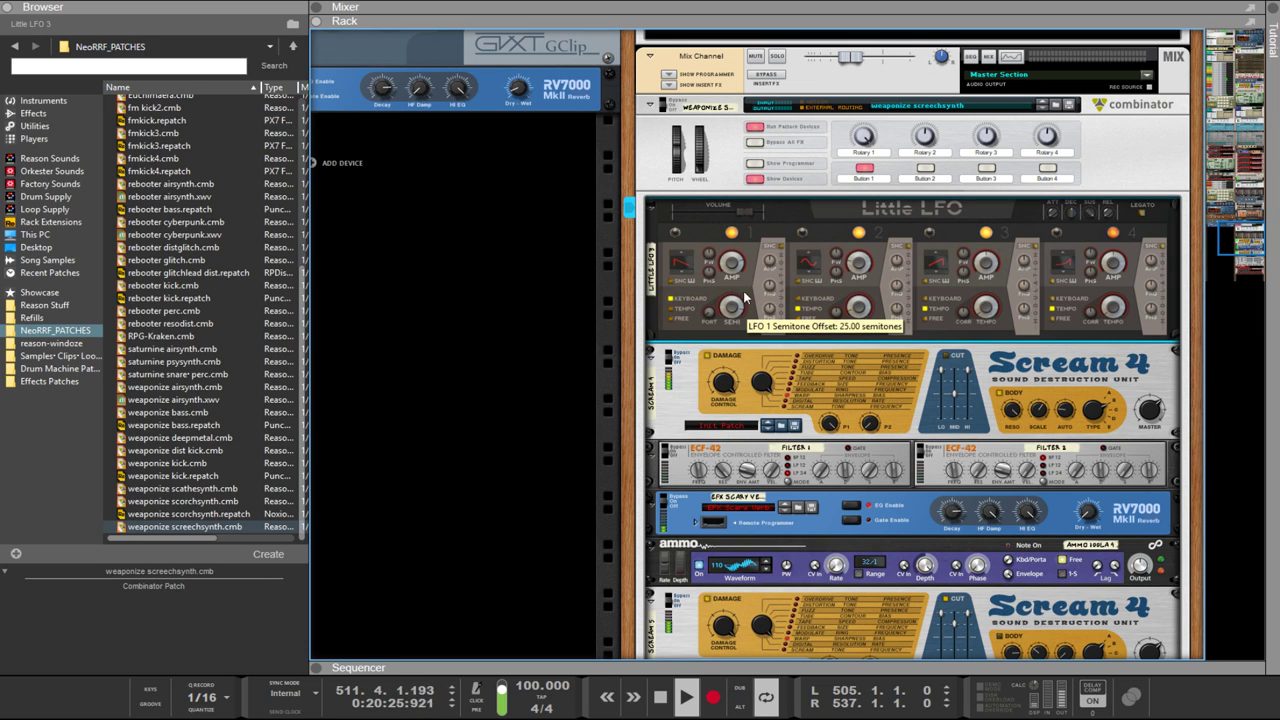
scroll(895, 362, down, 3)
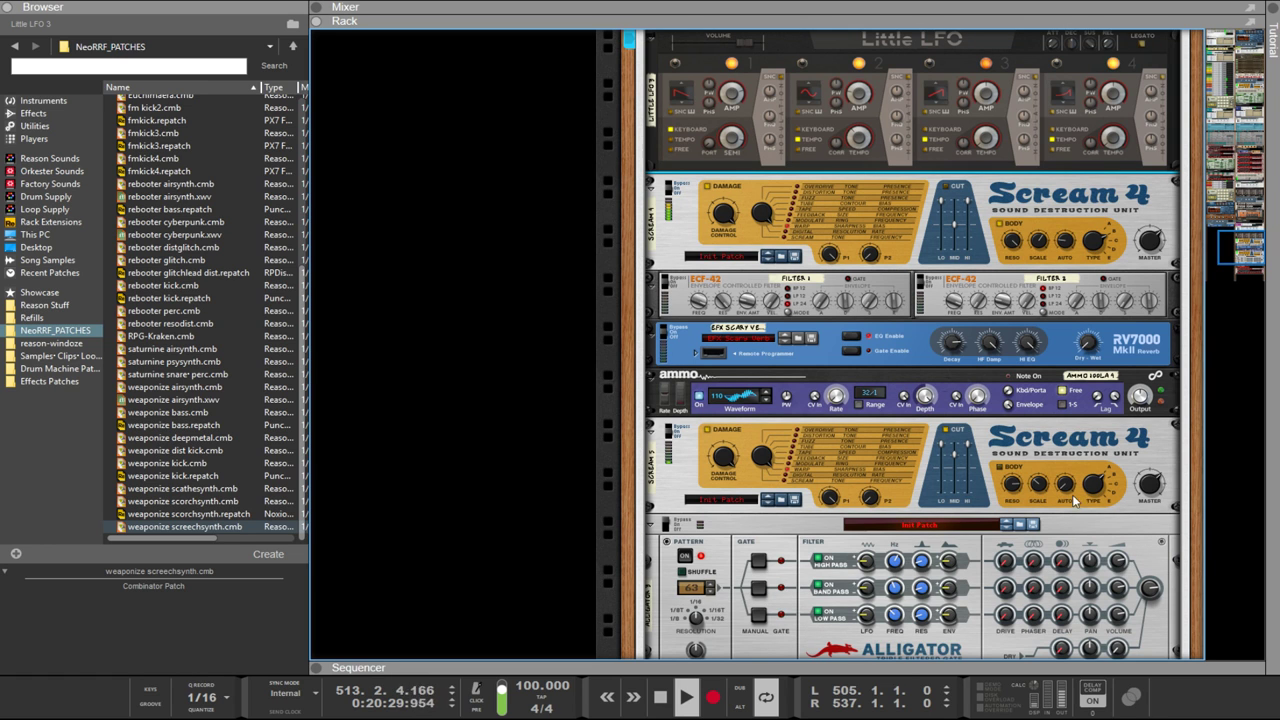
scroll(1072, 494, down, 3)
scroll(695, 550, down, 2)
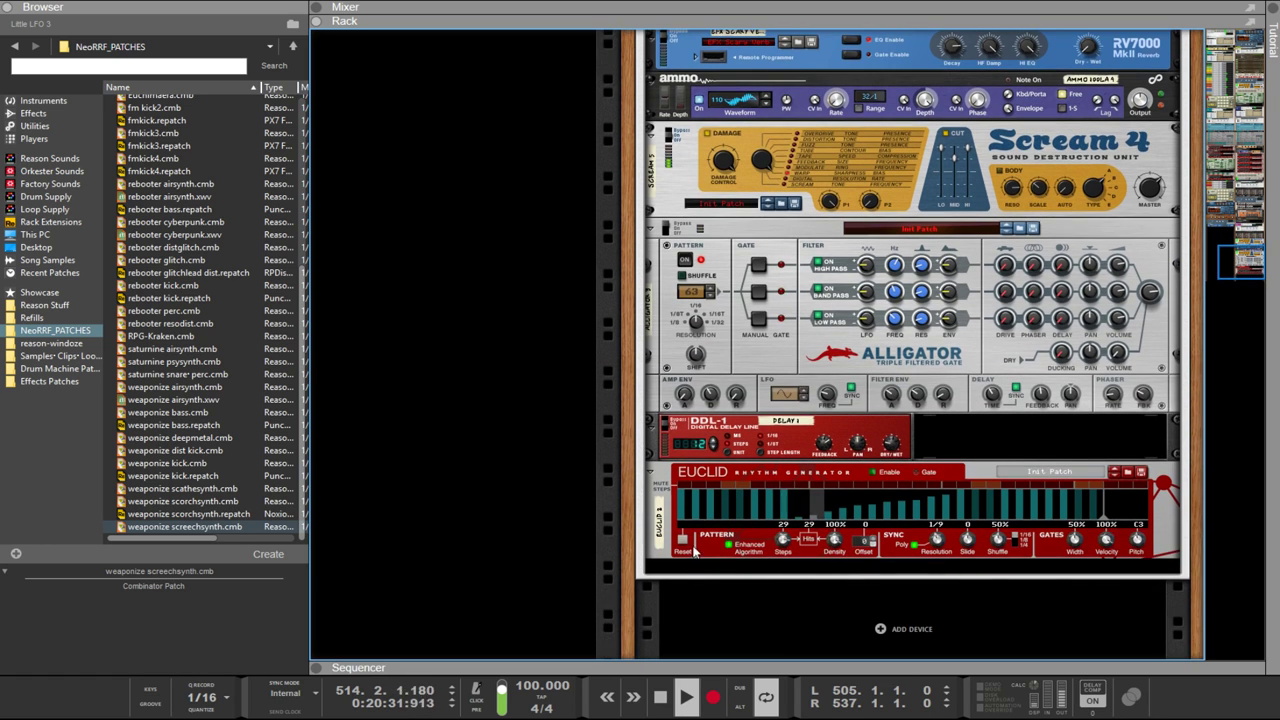
Step: Disconnect the CV cables running from the Euclid's outputs on the rear of the rack
key(Tab)
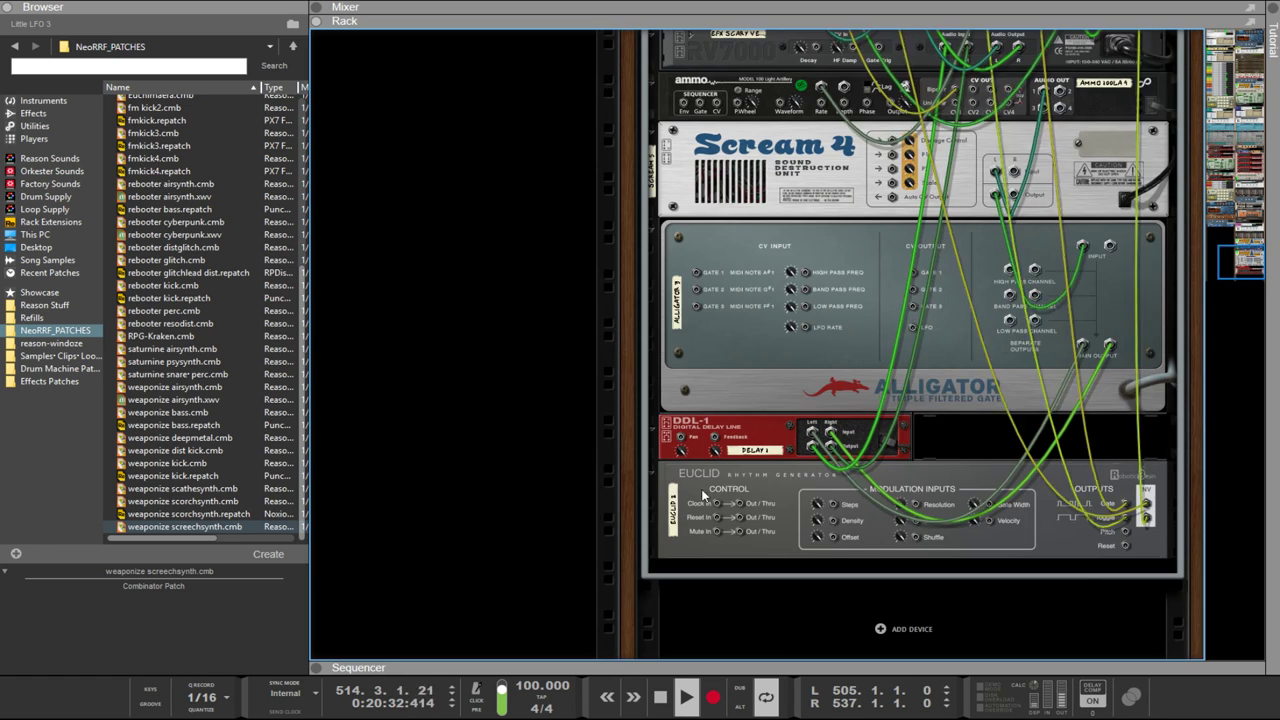
click(1127, 509)
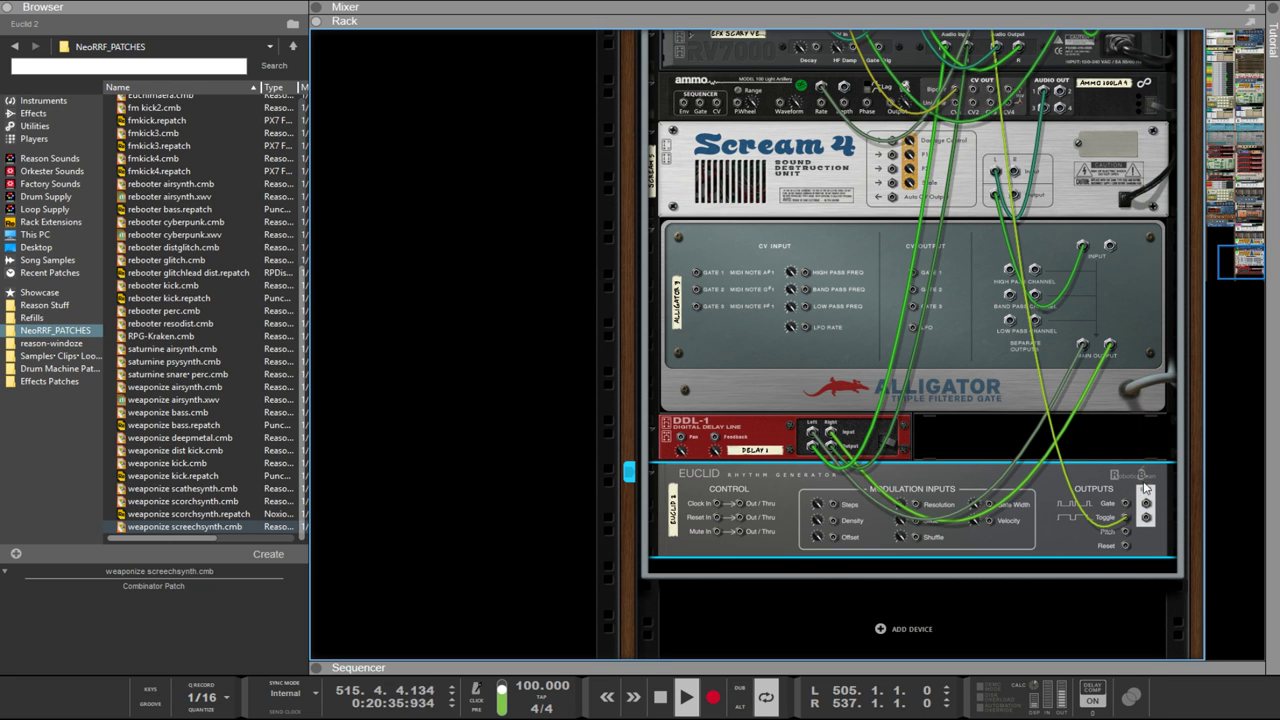
scroll(1131, 486, up, 10)
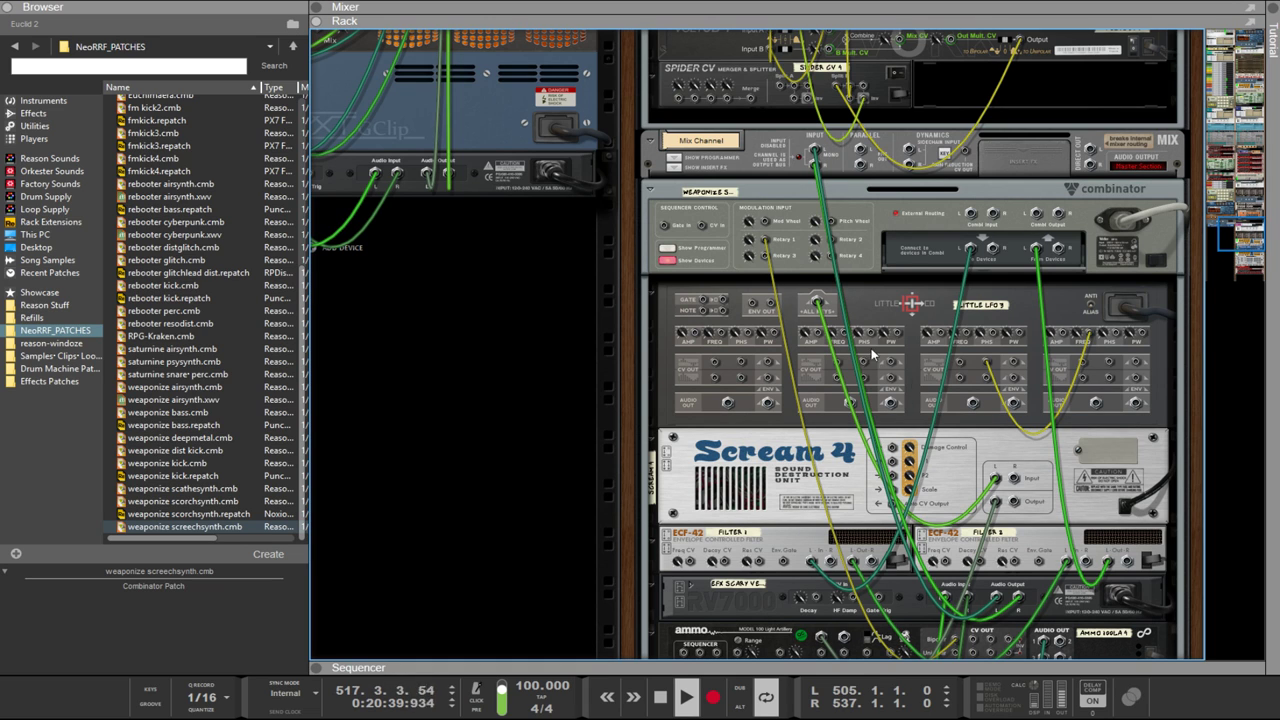
Step: Patch the upper Scream 4's right output into the Ammo 100LA's second jack, beside the one fed by the left output
scroll(871, 348, down, 3)
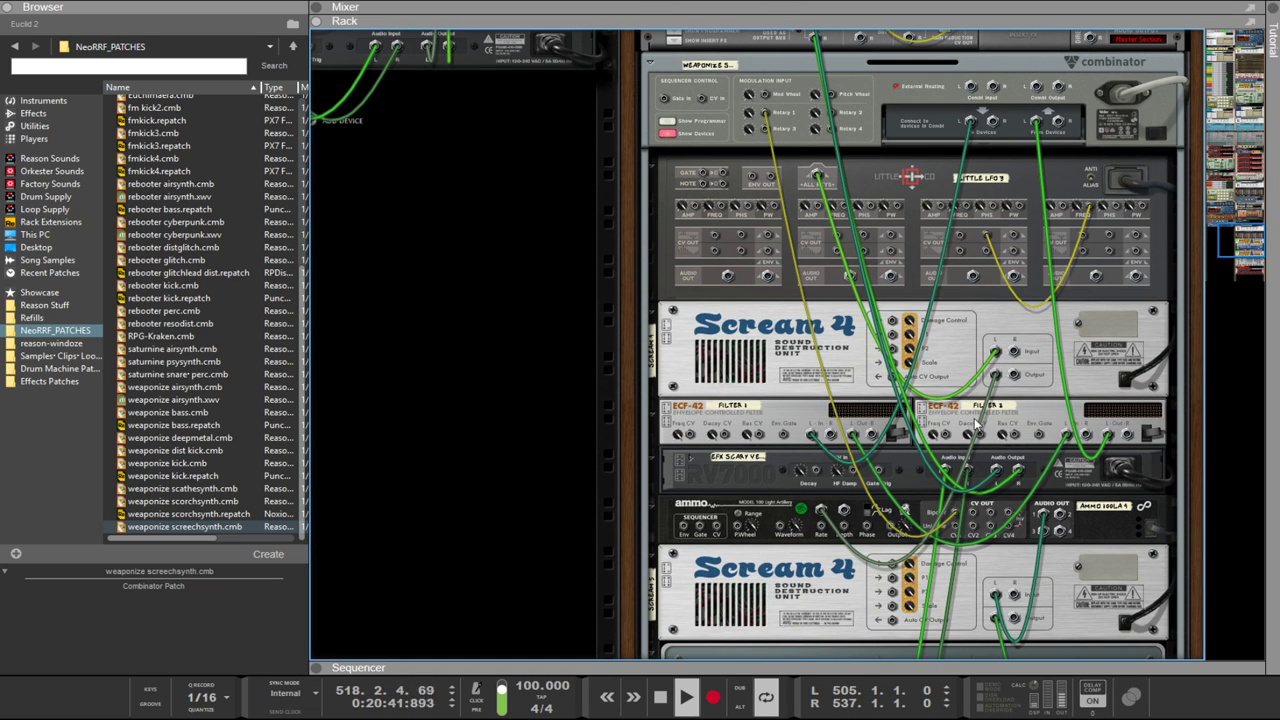
drag(1000, 370, 988, 410)
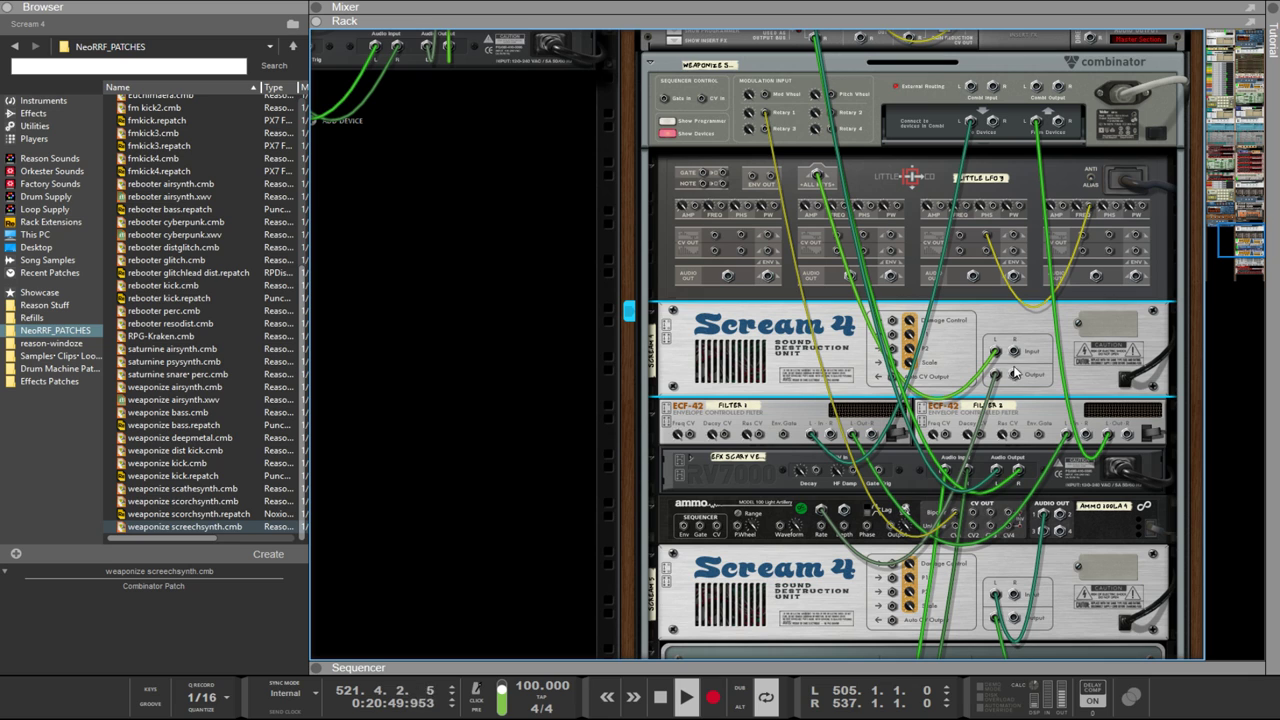
drag(1016, 378, 897, 523)
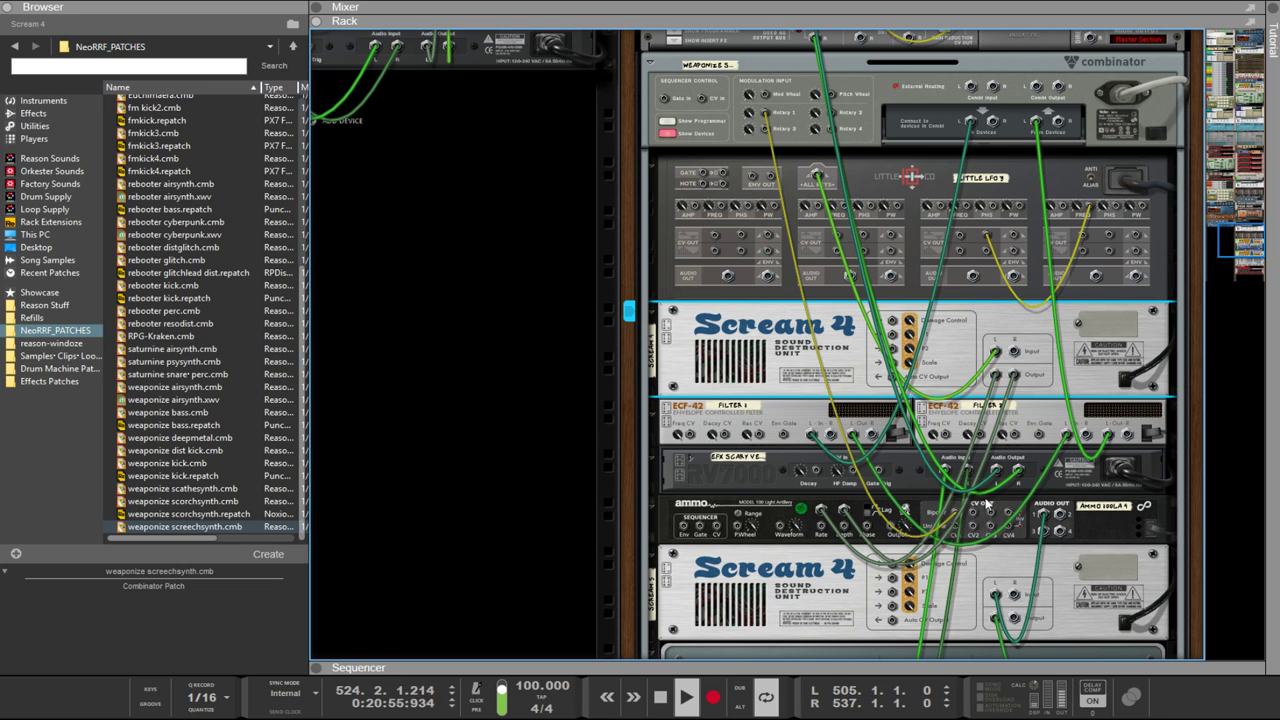
Step: Patch the Ammo 100LA's second audio output into the lower Scream 4's right input, and that Scream 4's right output into the Alligator's right input
drag(1060, 518, 1083, 545)
scroll(1109, 553, down, 3)
scroll(974, 544, up, 4)
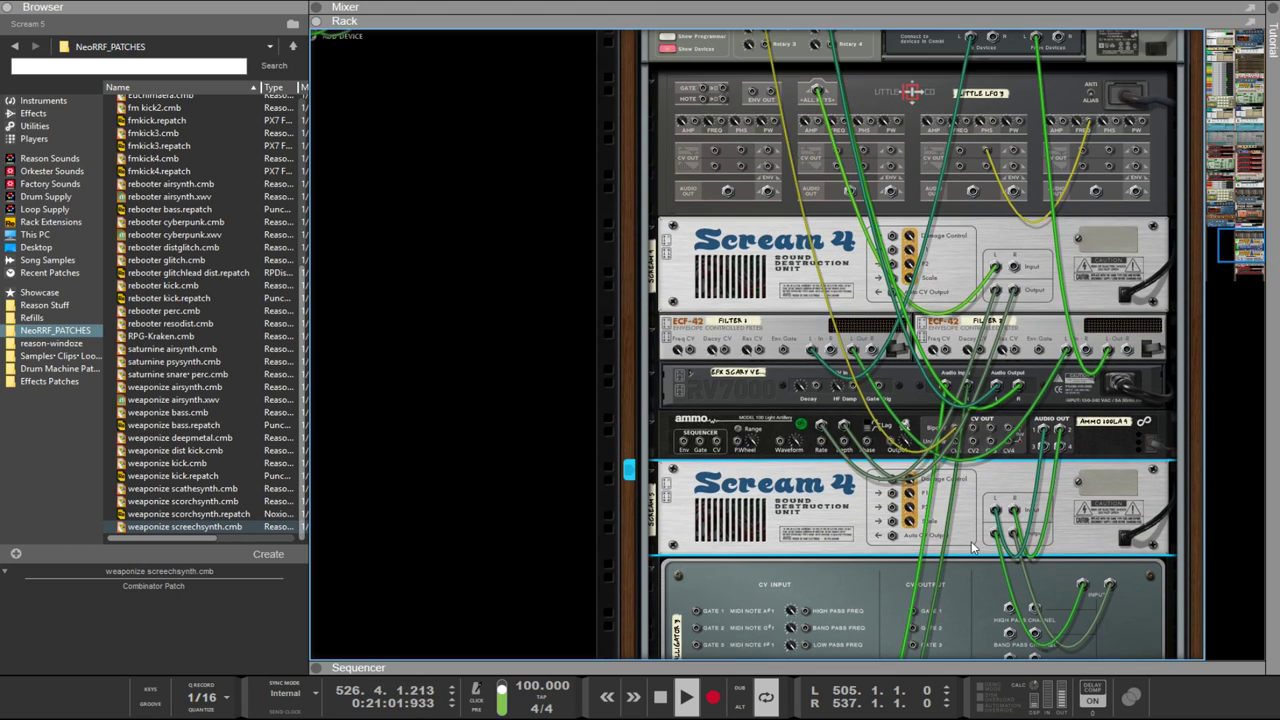
scroll(942, 450, up, 1)
Step: Compare the front controls of the Scream 4, filters, RV7000 and Ammo 100LA with their rear cabling
key(Tab)
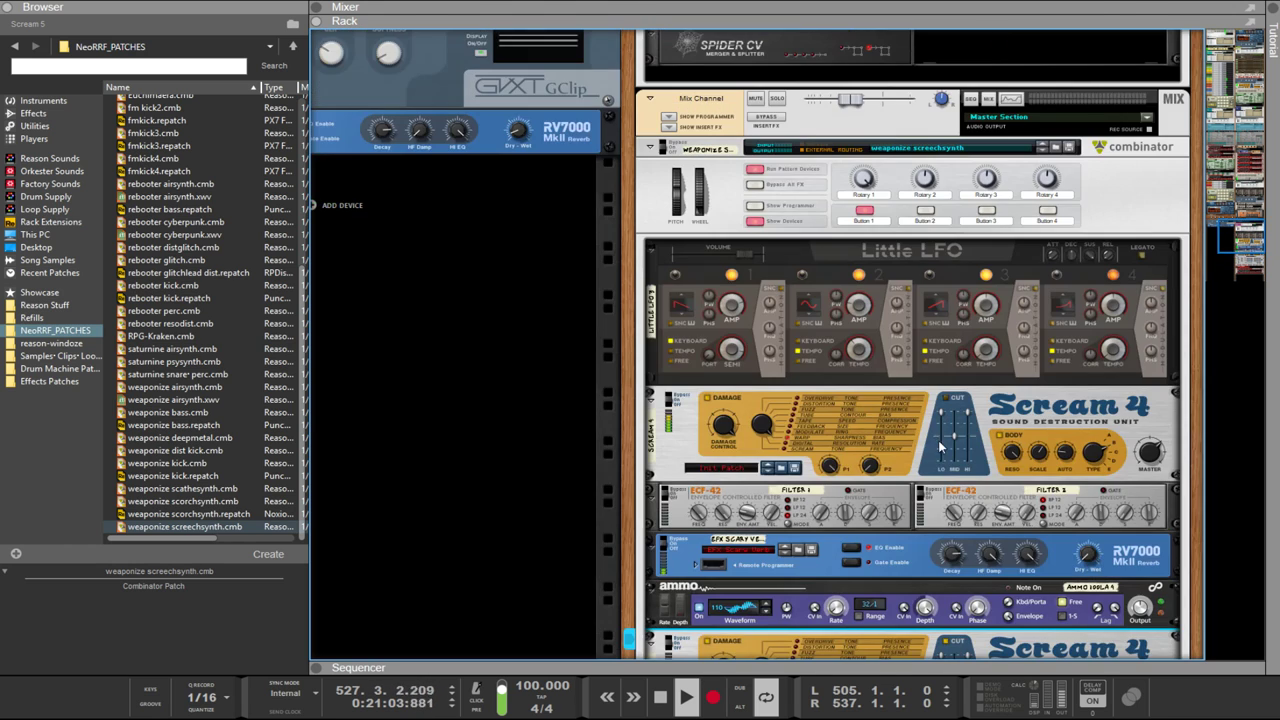
scroll(925, 445, down, 2)
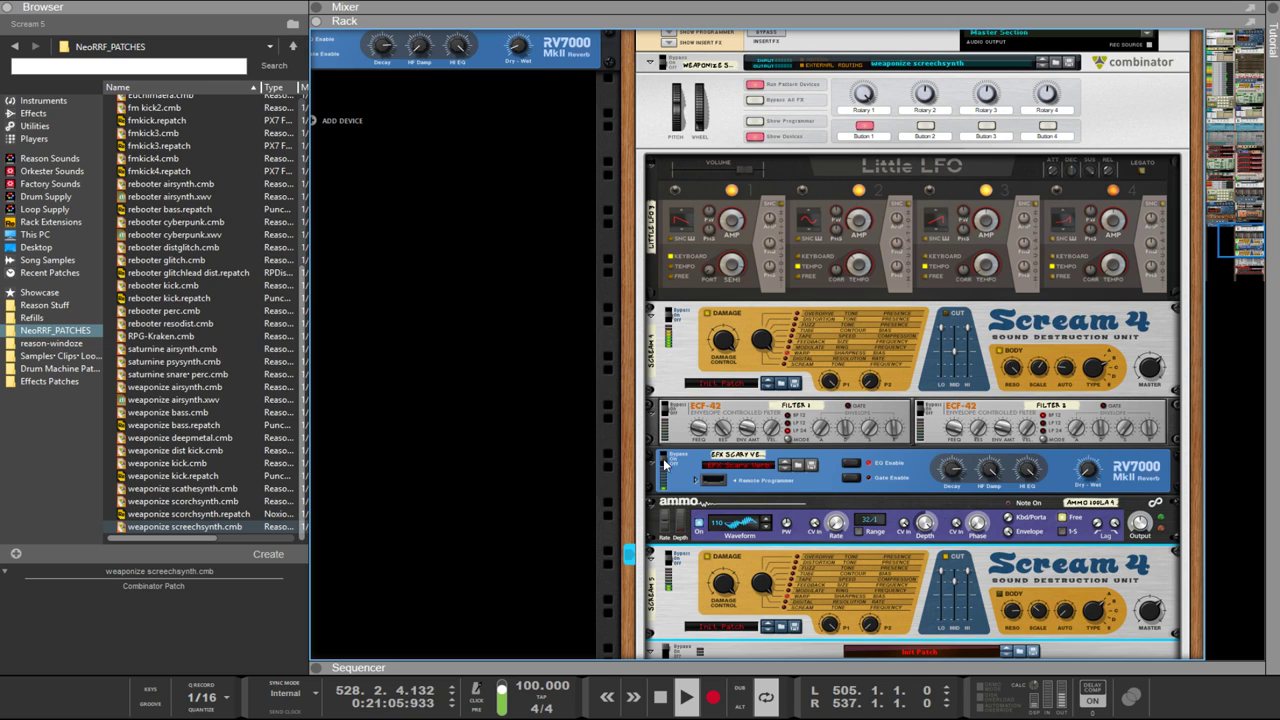
scroll(666, 463, down, 2)
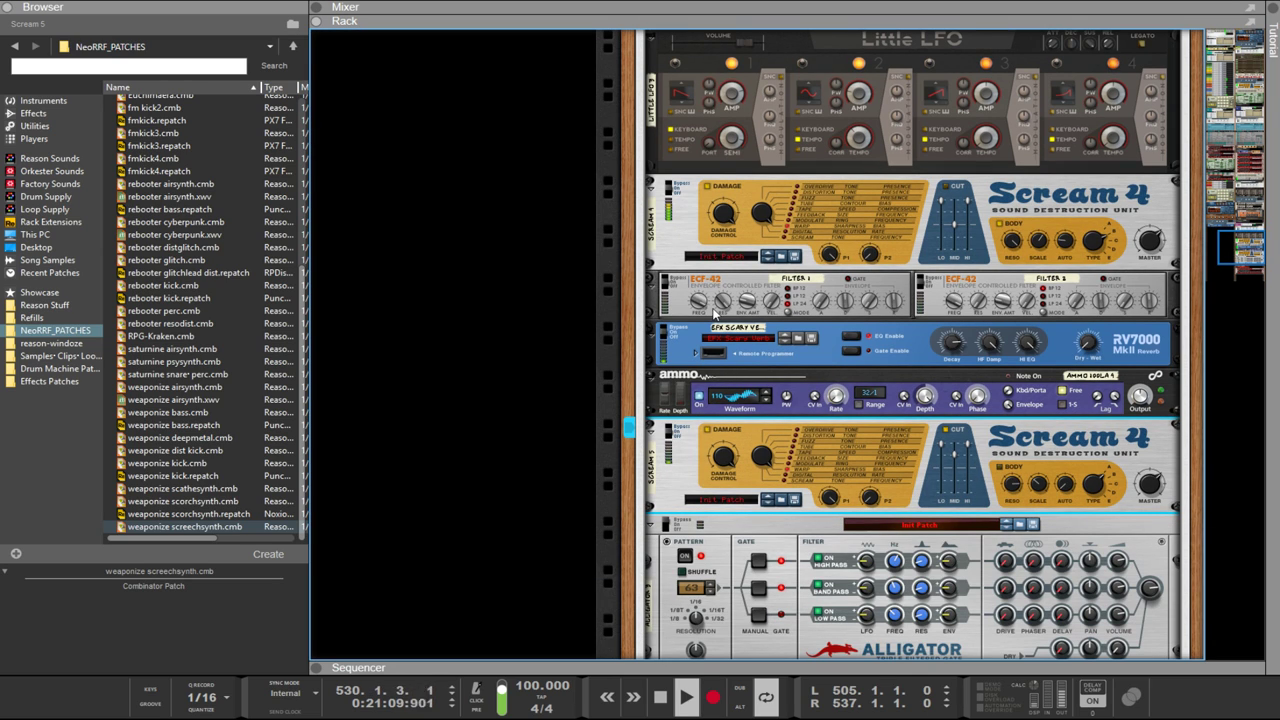
key(Tab)
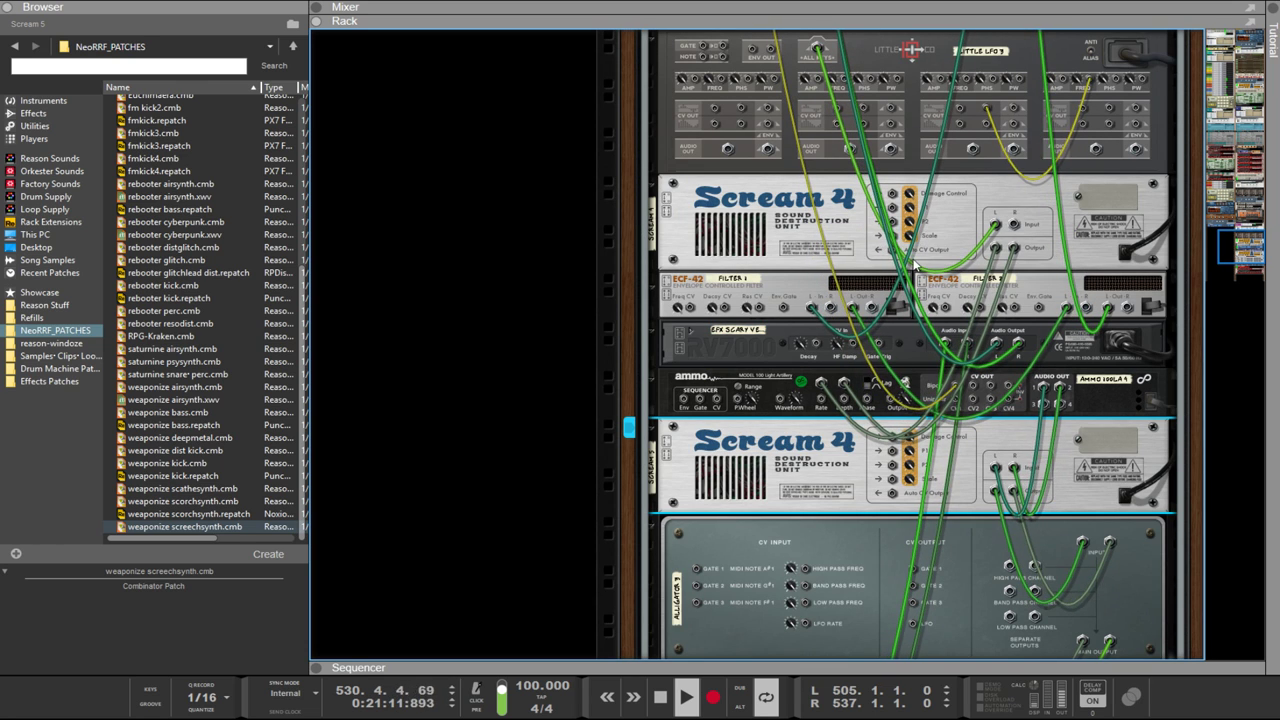
click(1007, 246)
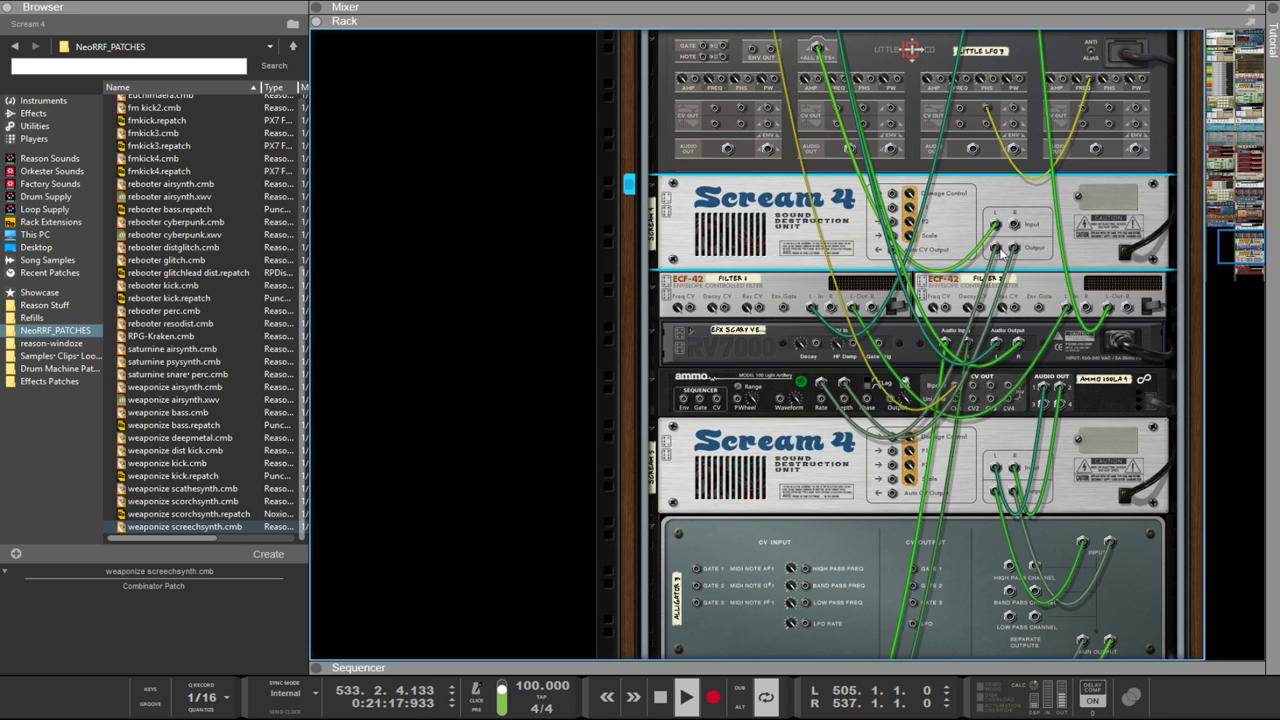
key(Tab)
key(Tab)
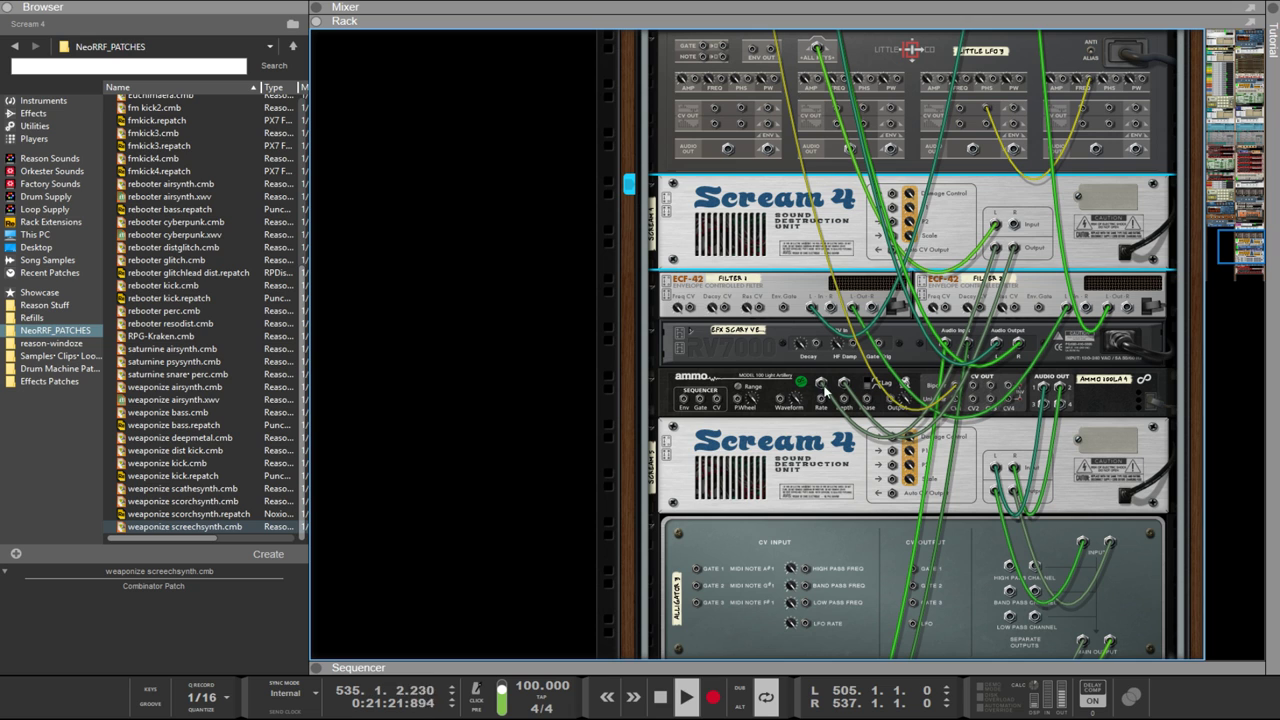
key(Tab)
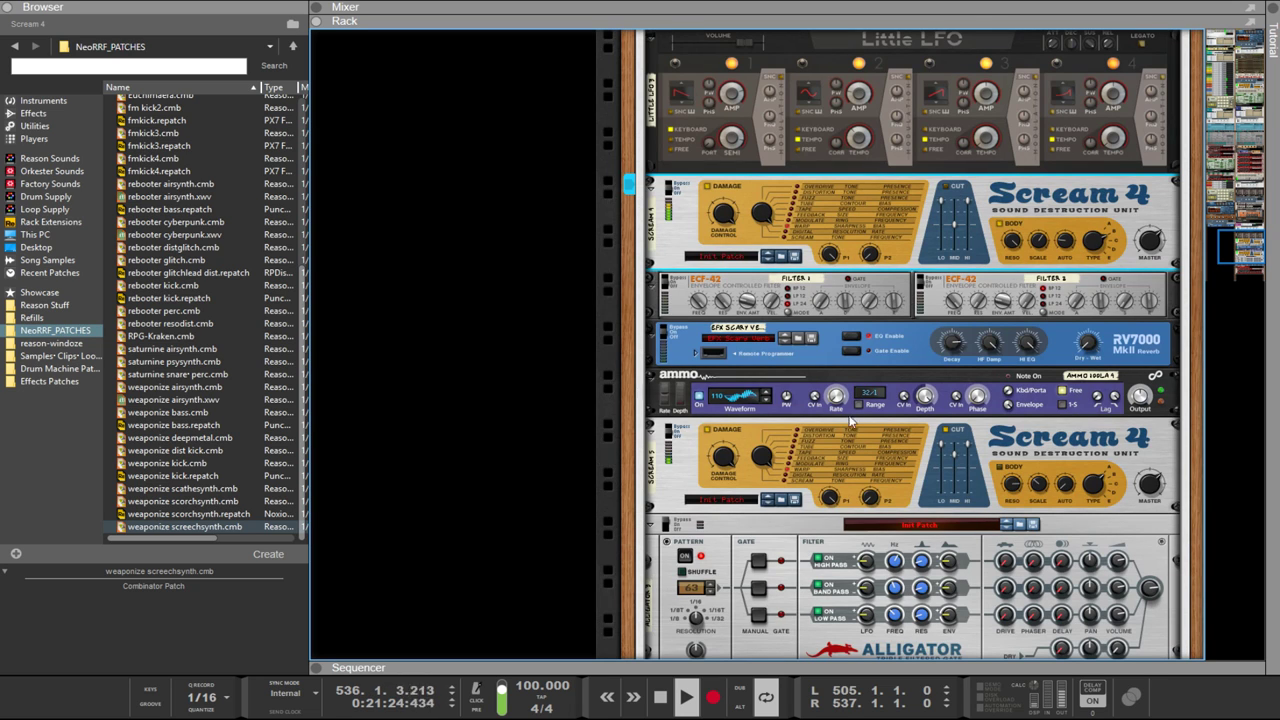
Step: Raise the output level of the Ammo 100LA and return to the rear of the rack
click(1134, 398)
drag(1136, 356, 1125, 305)
key(Tab)
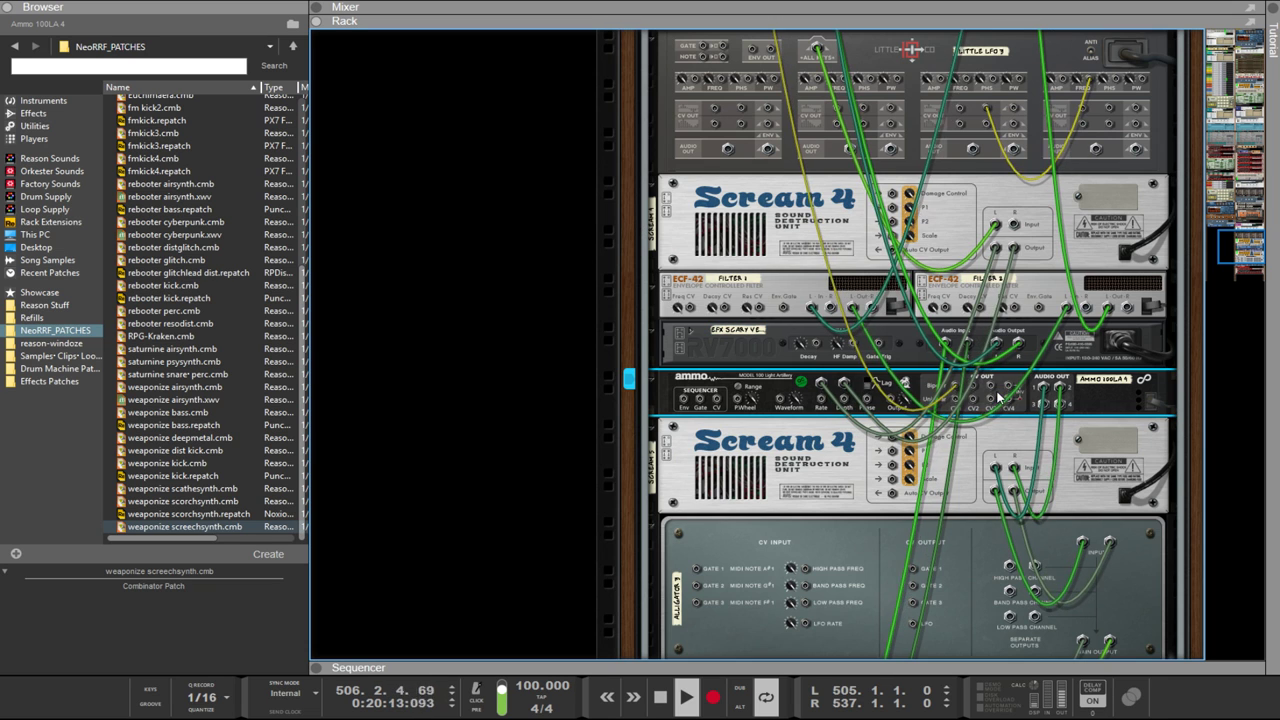
Step: Compare the front controls of the Alligator and the DDL-1 delay with their rear cabling
scroll(1000, 430, down, 2)
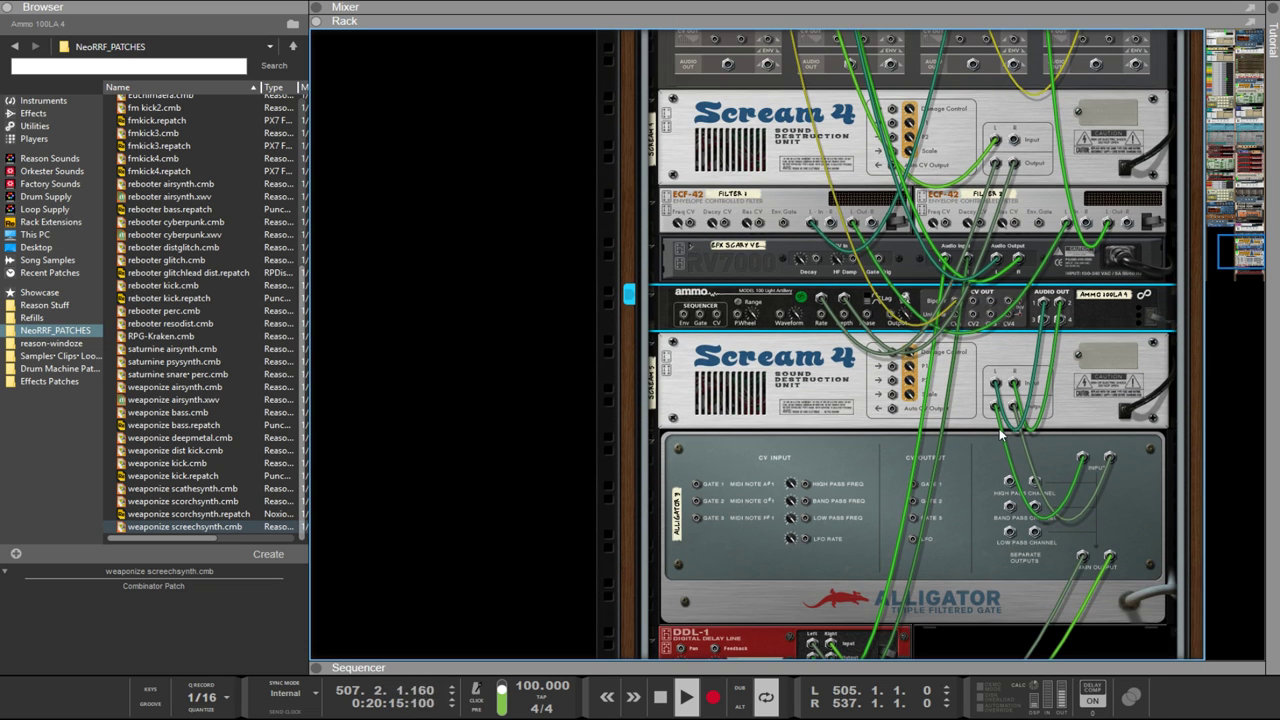
key(Tab)
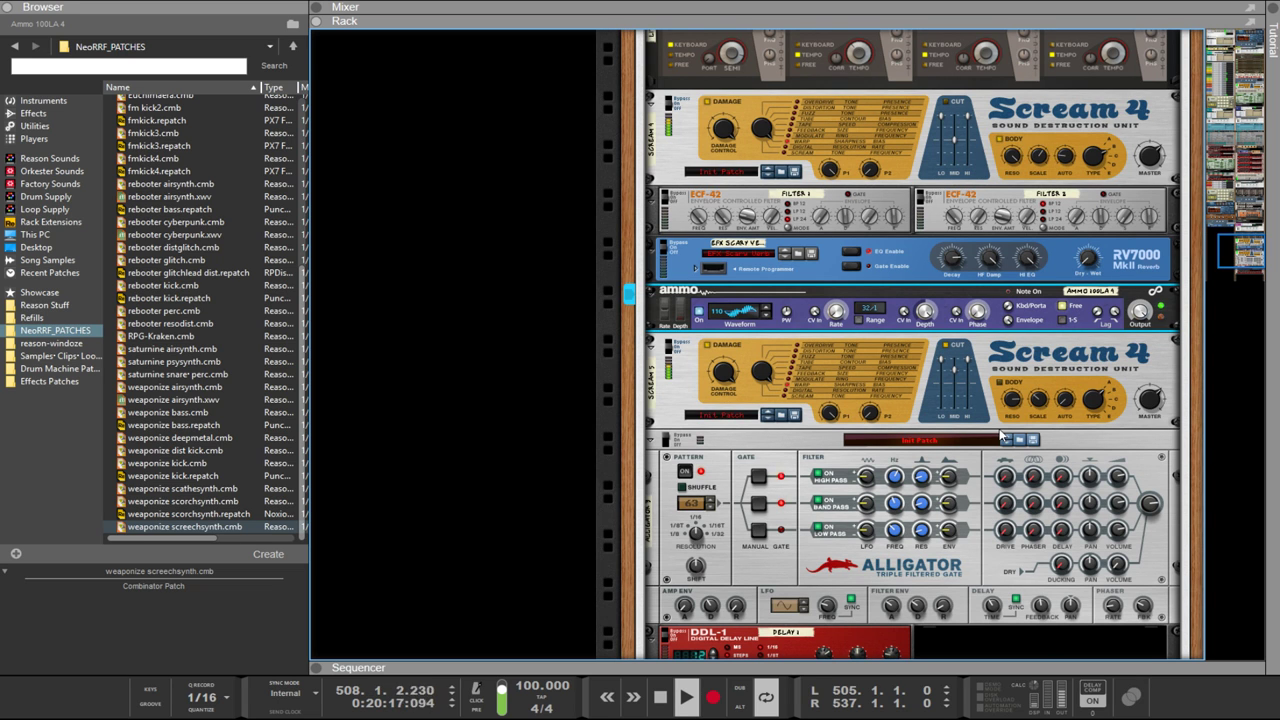
key(Tab)
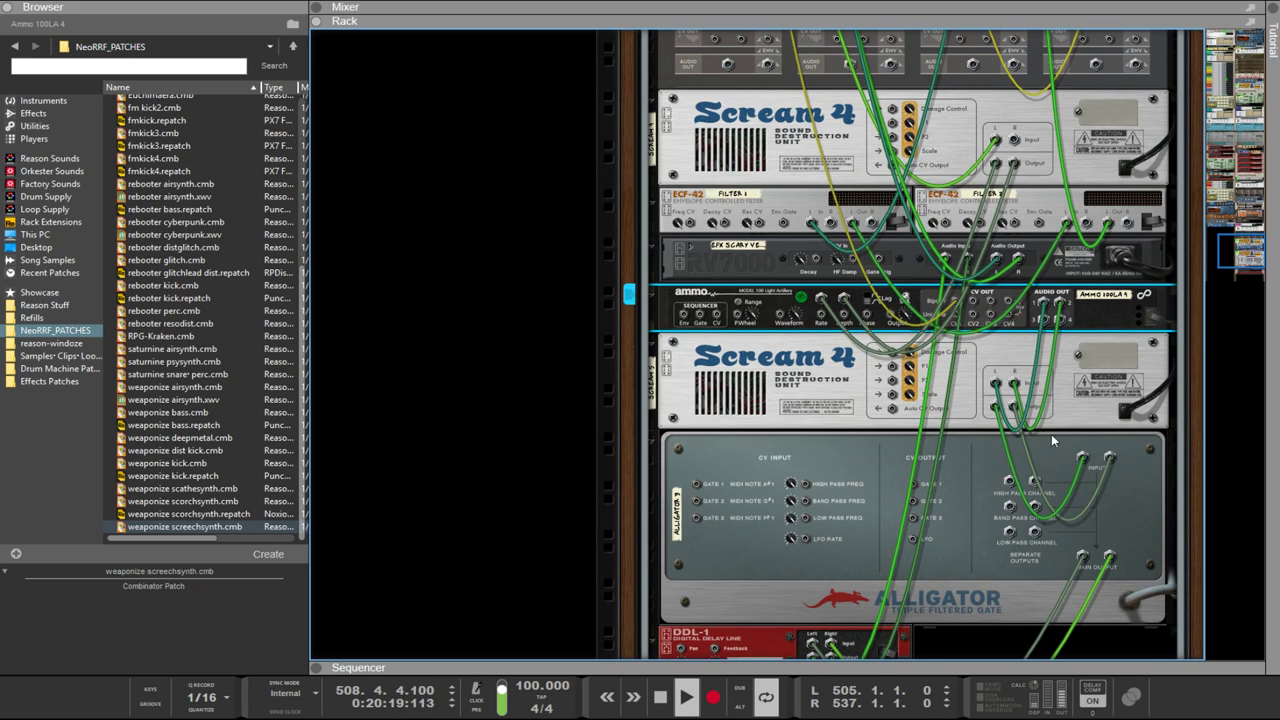
key(Tab)
click(665, 450)
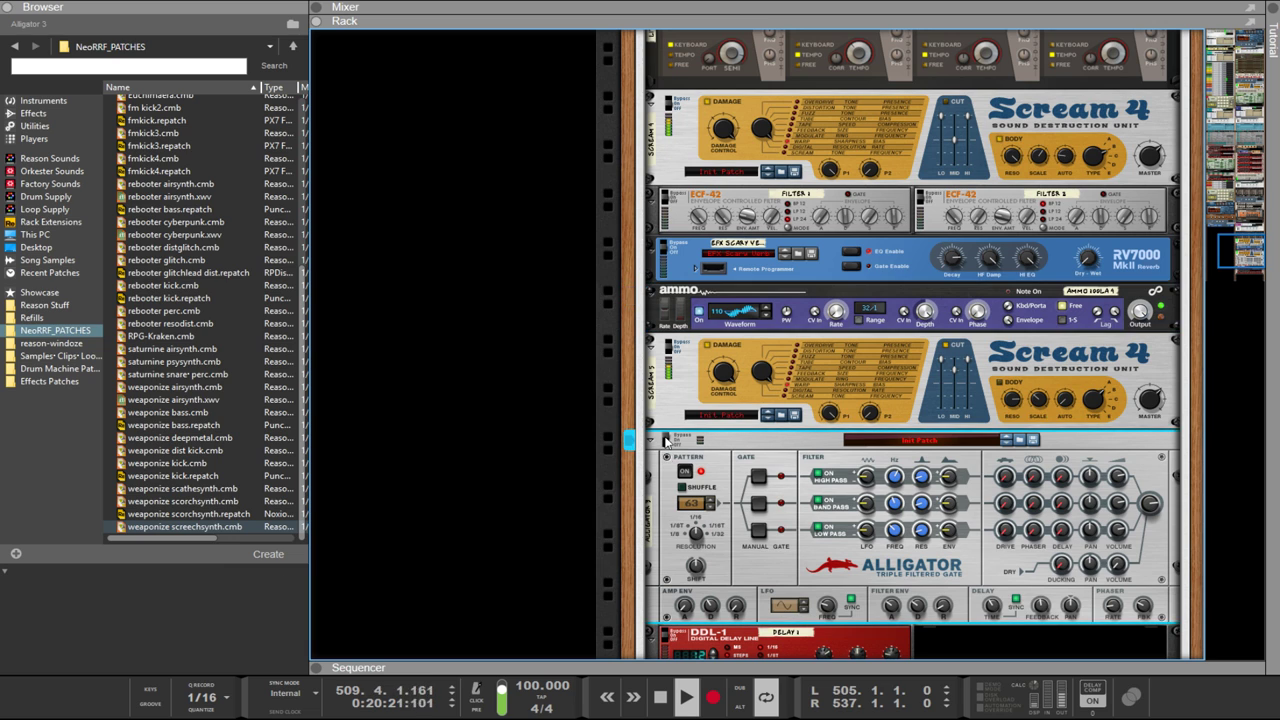
scroll(714, 480, down, 3)
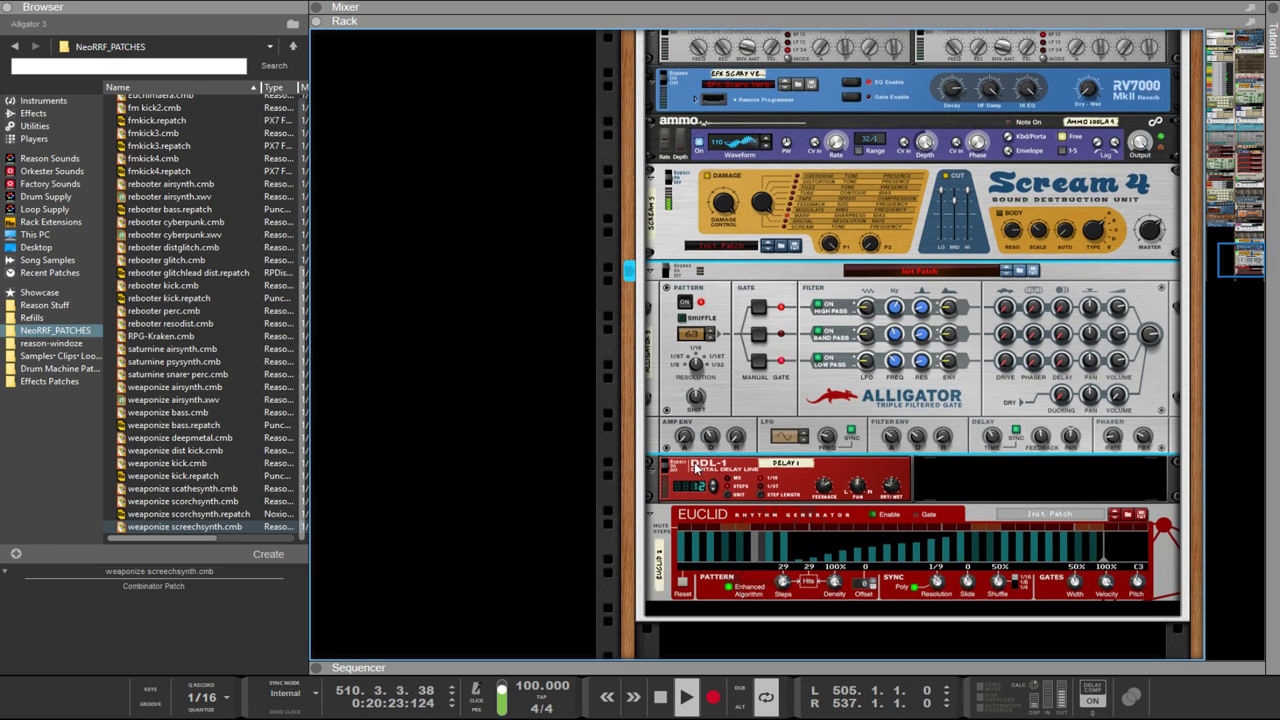
click(824, 494)
key(Tab)
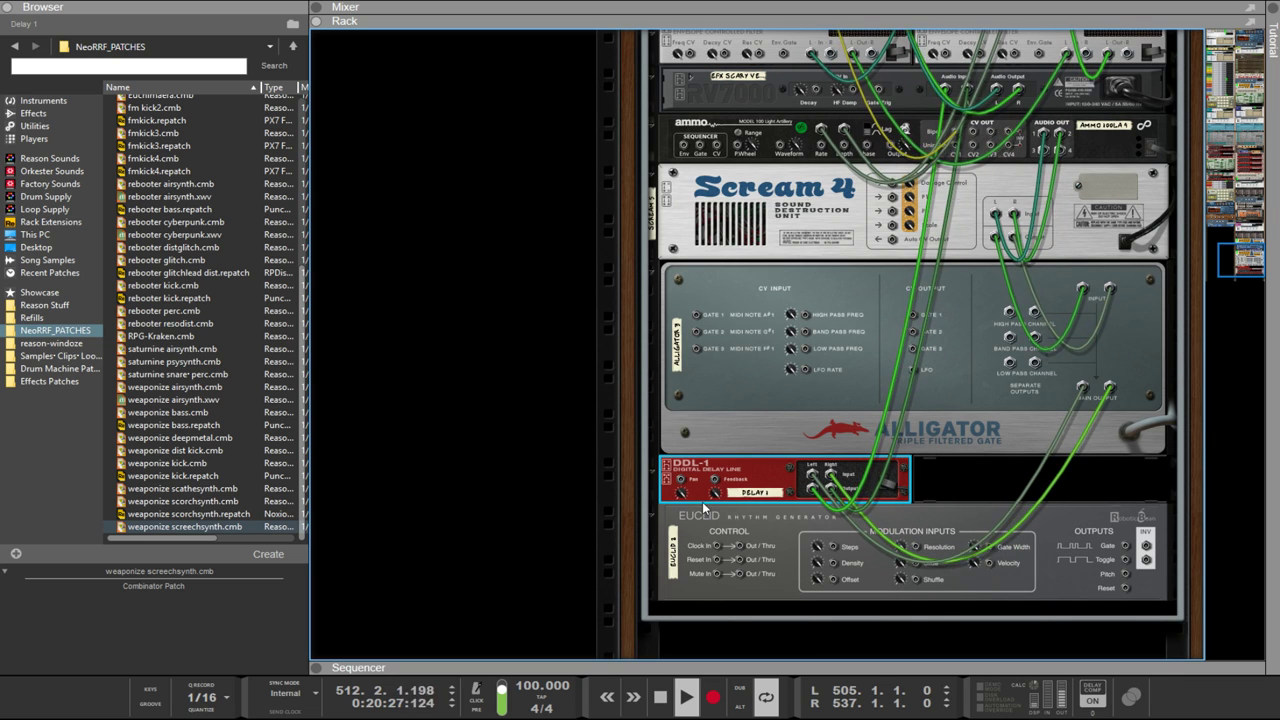
key(Tab)
Step: Test the bypass switches of the RV7000 and both ECF-42 filters in the screechsynth Combinator
scroll(690, 475, up, 10)
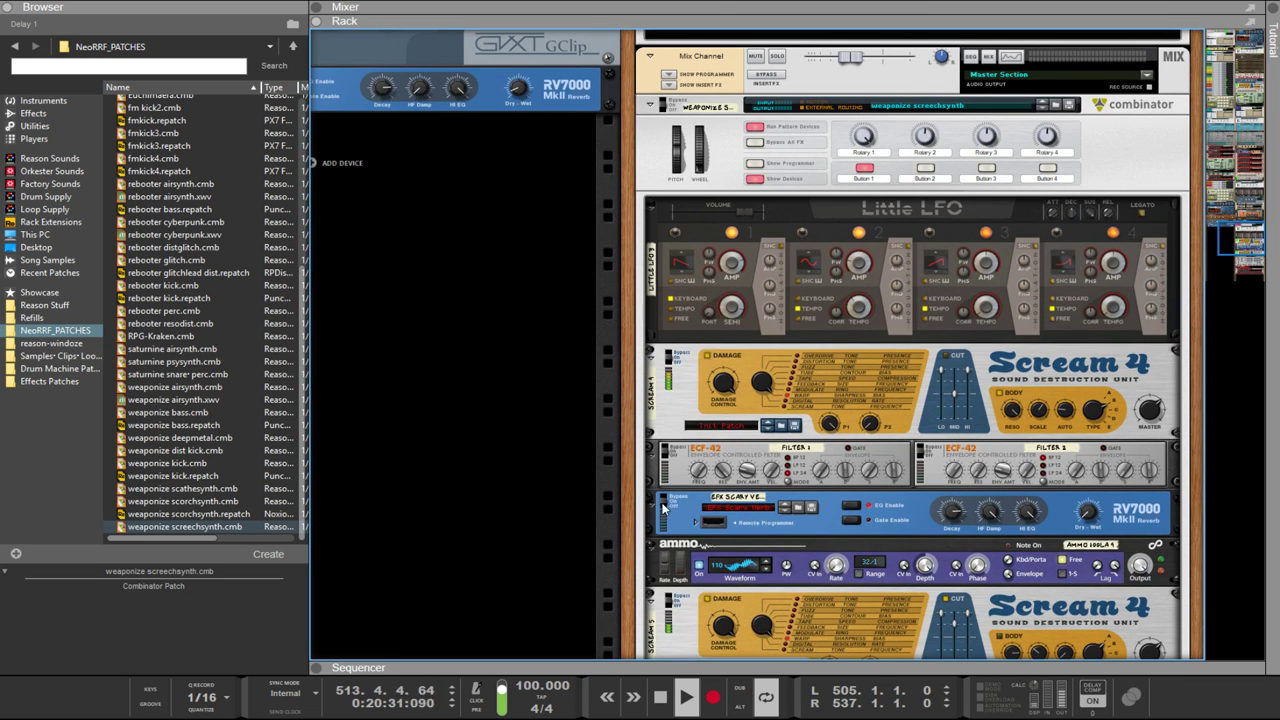
click(680, 514)
click(666, 450)
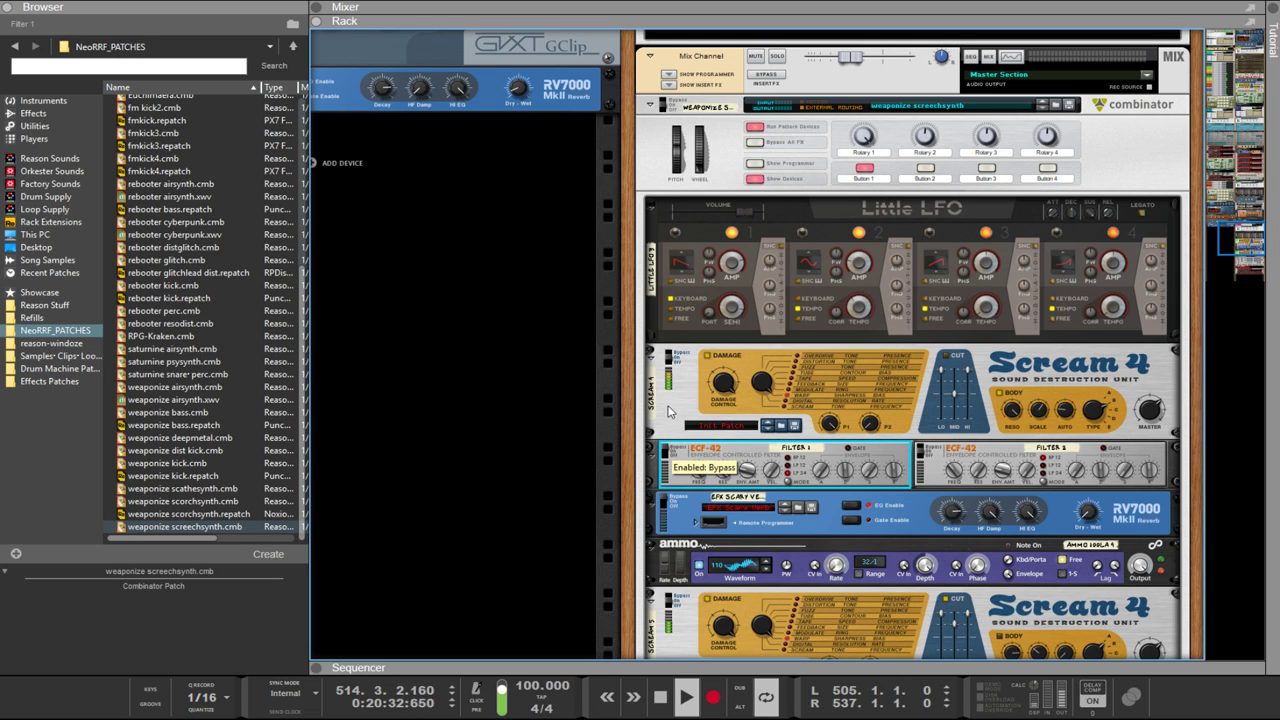
click(924, 459)
click(735, 265)
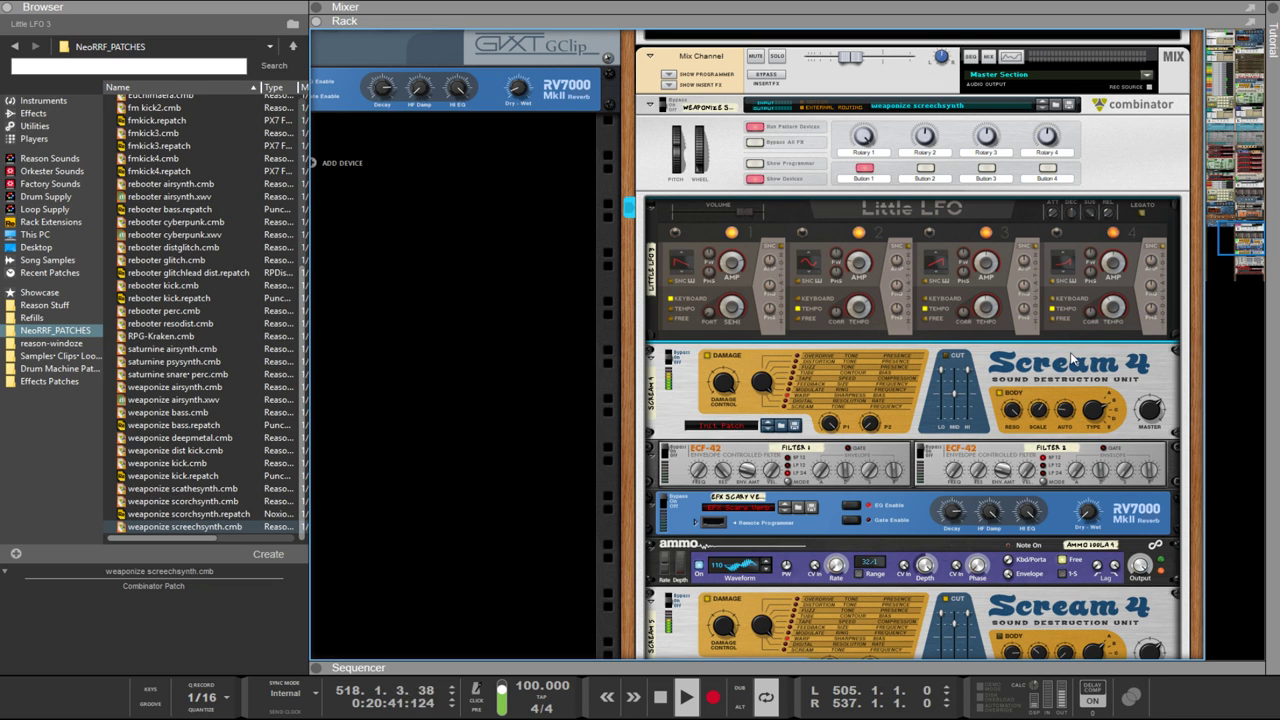
Step: Delete both ECF-42 filters, Filter 1 and Filter 2, from the Combinator
scroll(1062, 354, down, 3)
key(Tab)
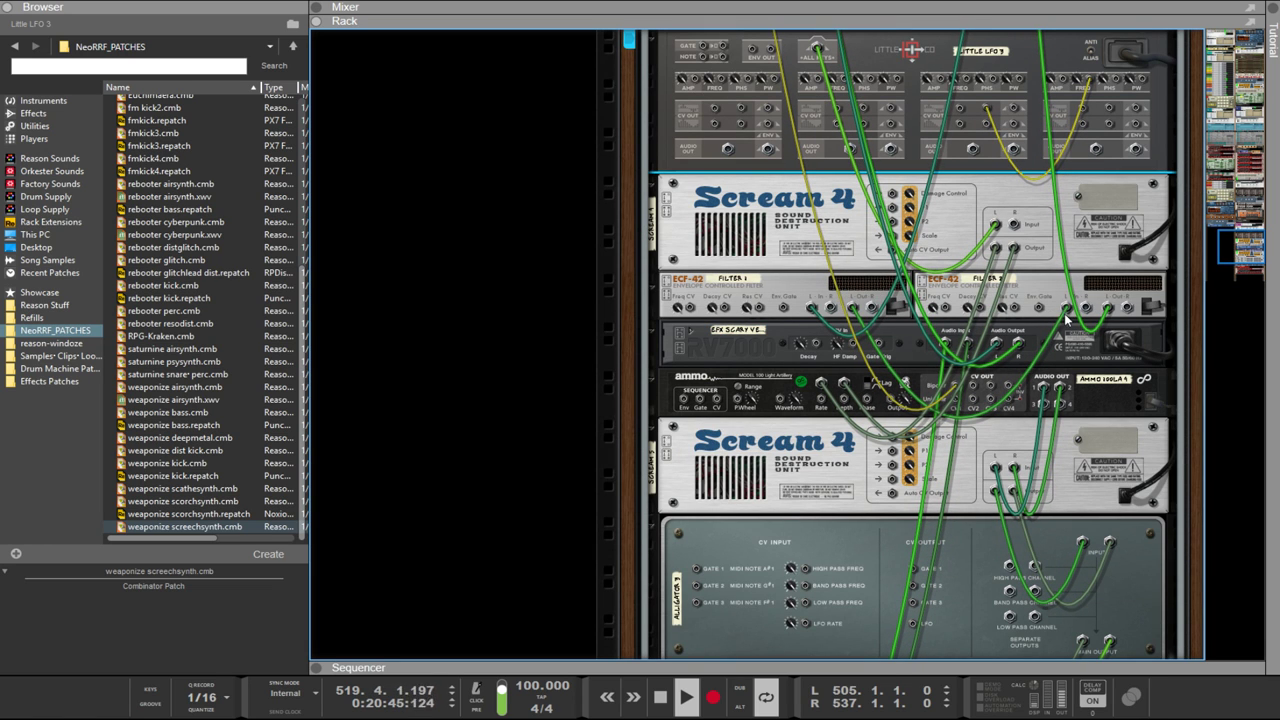
click(998, 293)
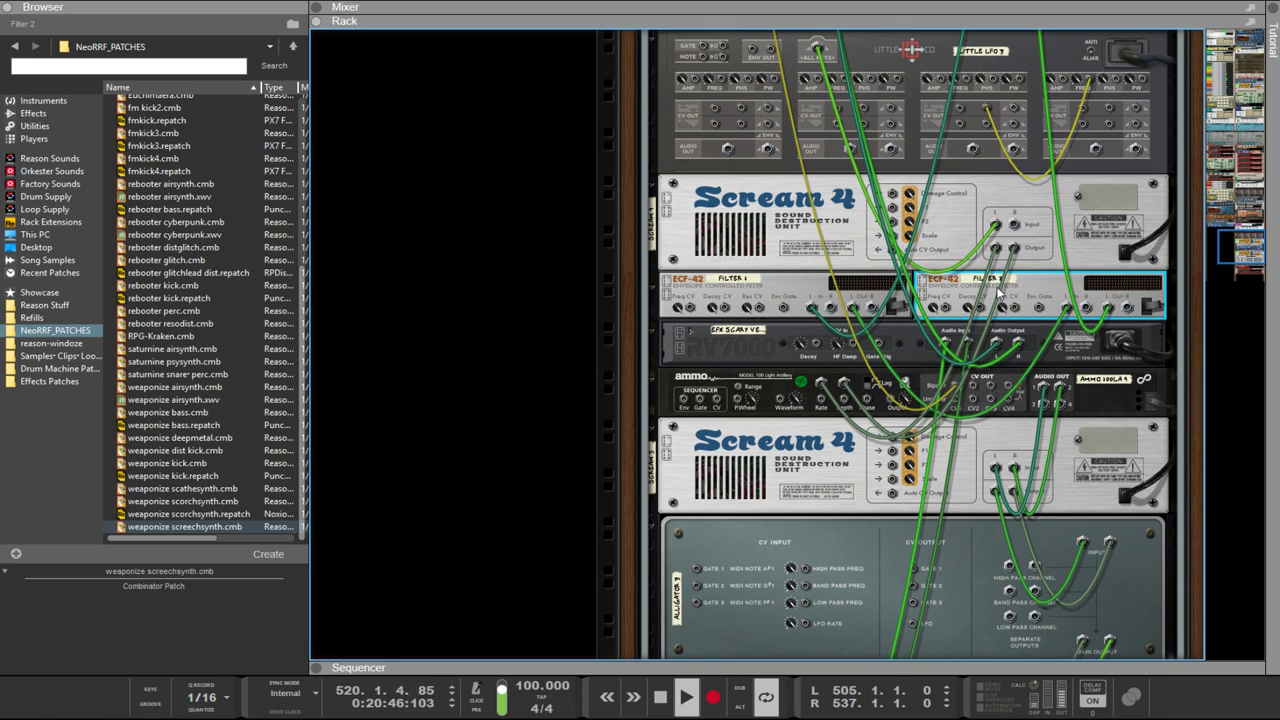
shift+click(851, 286)
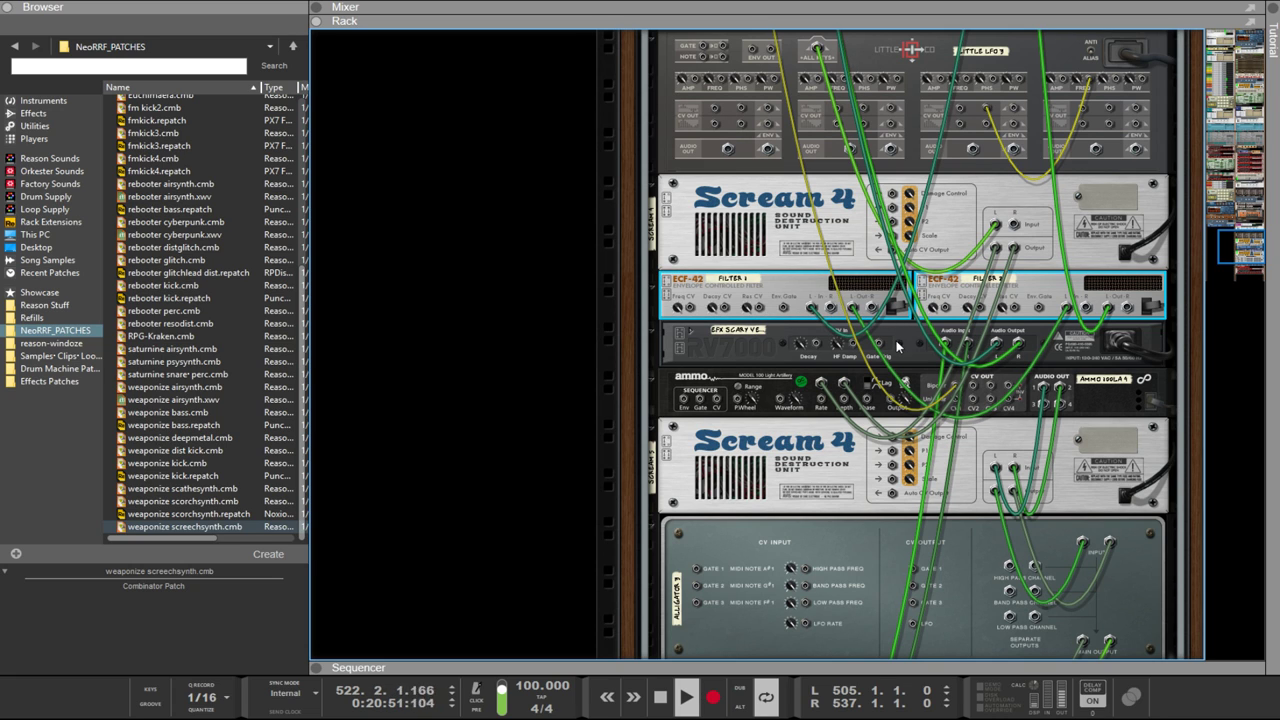
key(Delete)
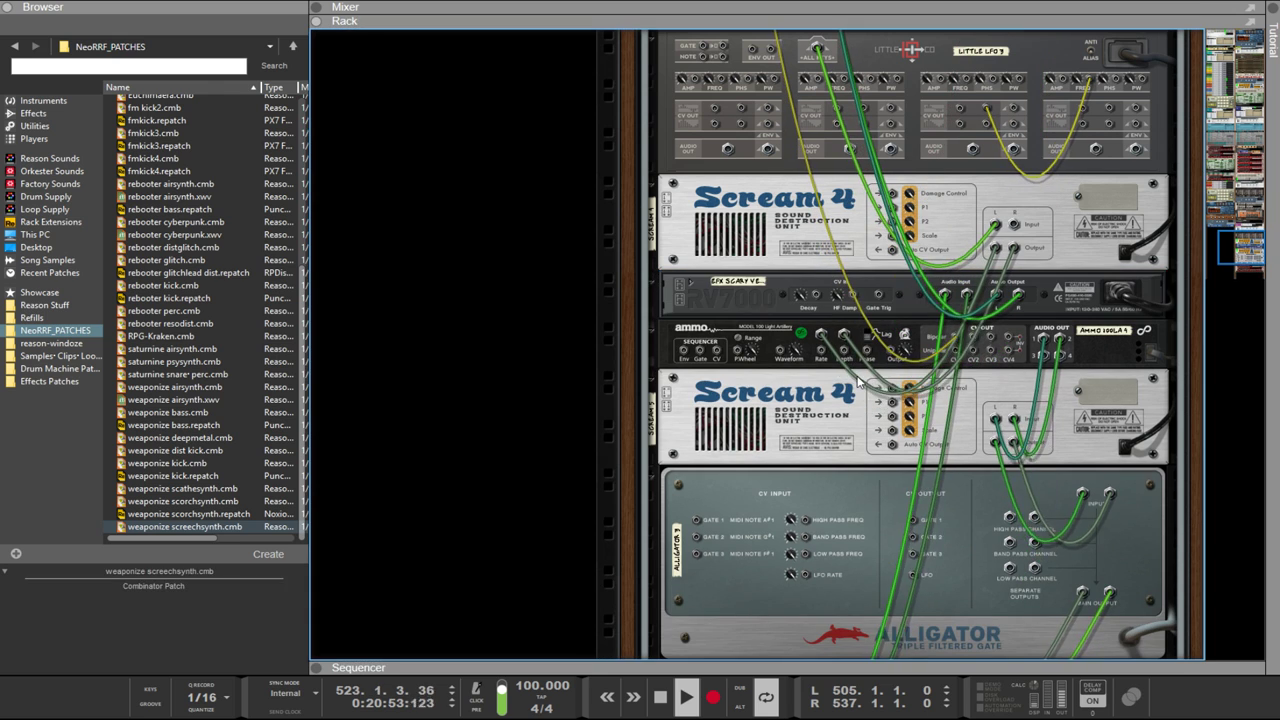
Step: Disconnect all cables running between the Ammo 100LA and the two Scream 4 units
click(1050, 355)
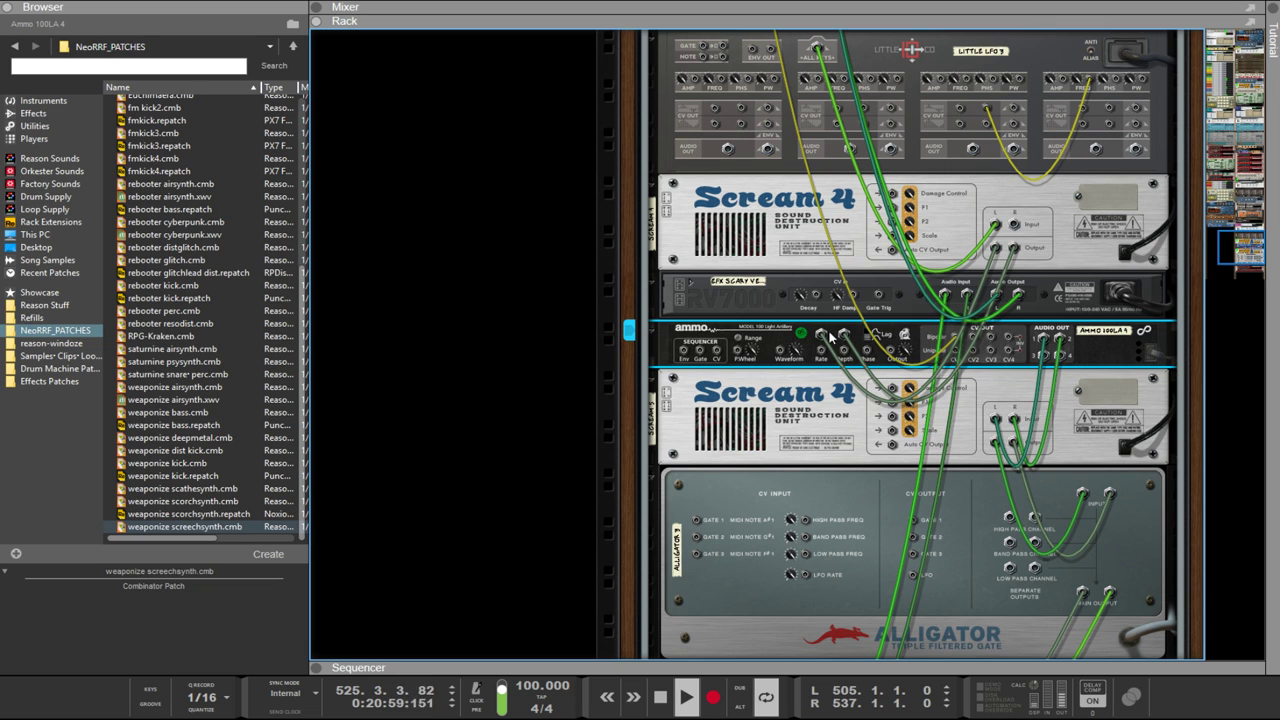
click(833, 340)
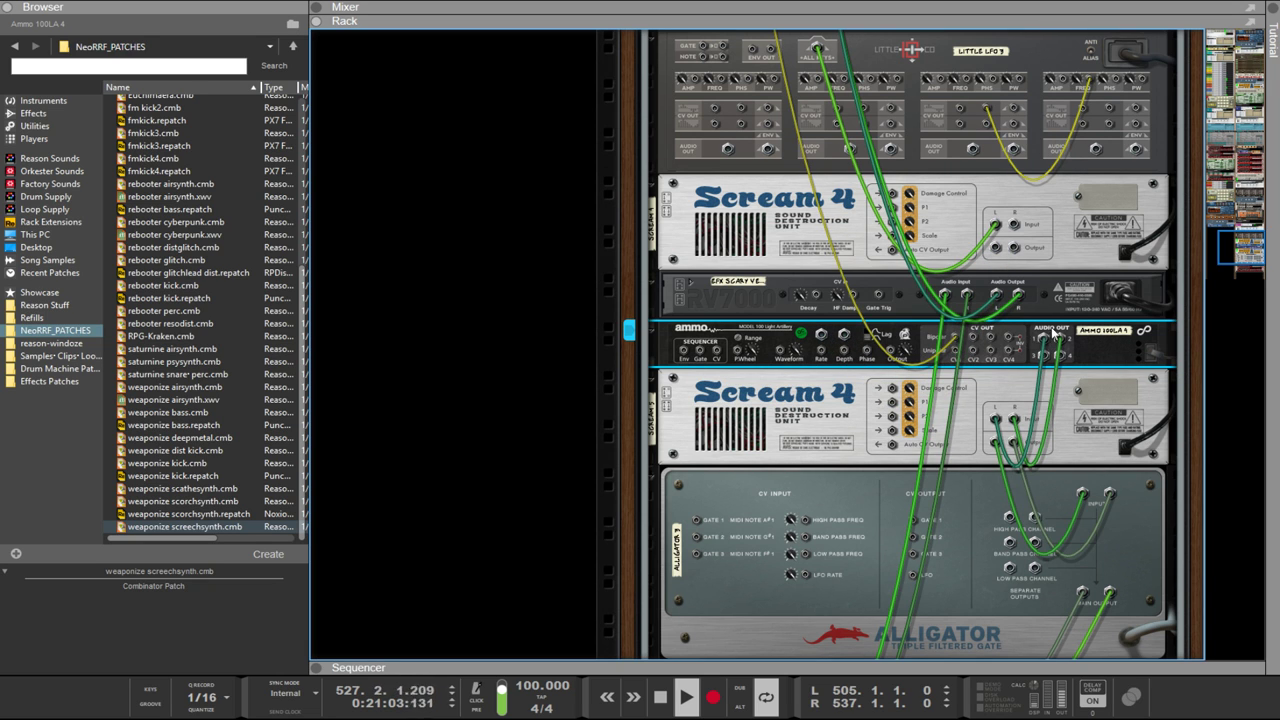
drag(1040, 346, 1075, 322)
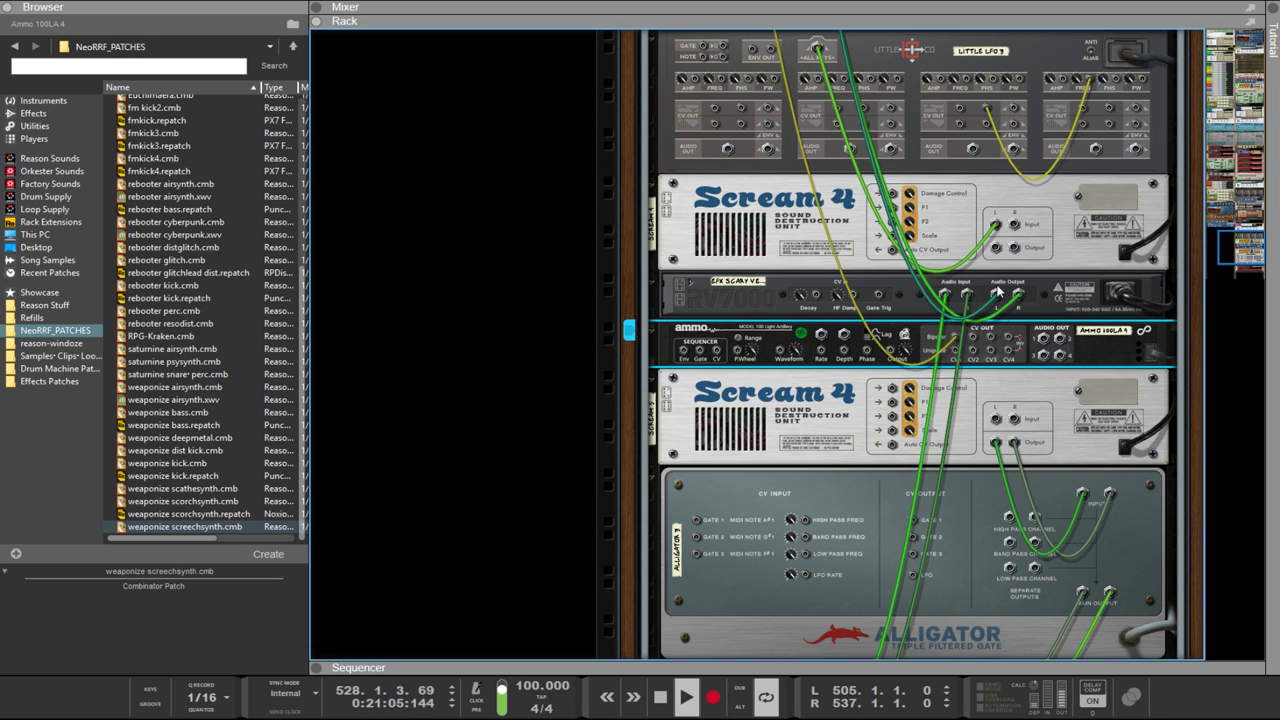
Step: Patch the upper Scream 4's left and right outputs directly into the lower Scream 4's left and right inputs and return to the front of the rack
drag(995, 252, 998, 422)
drag(1015, 250, 1014, 420)
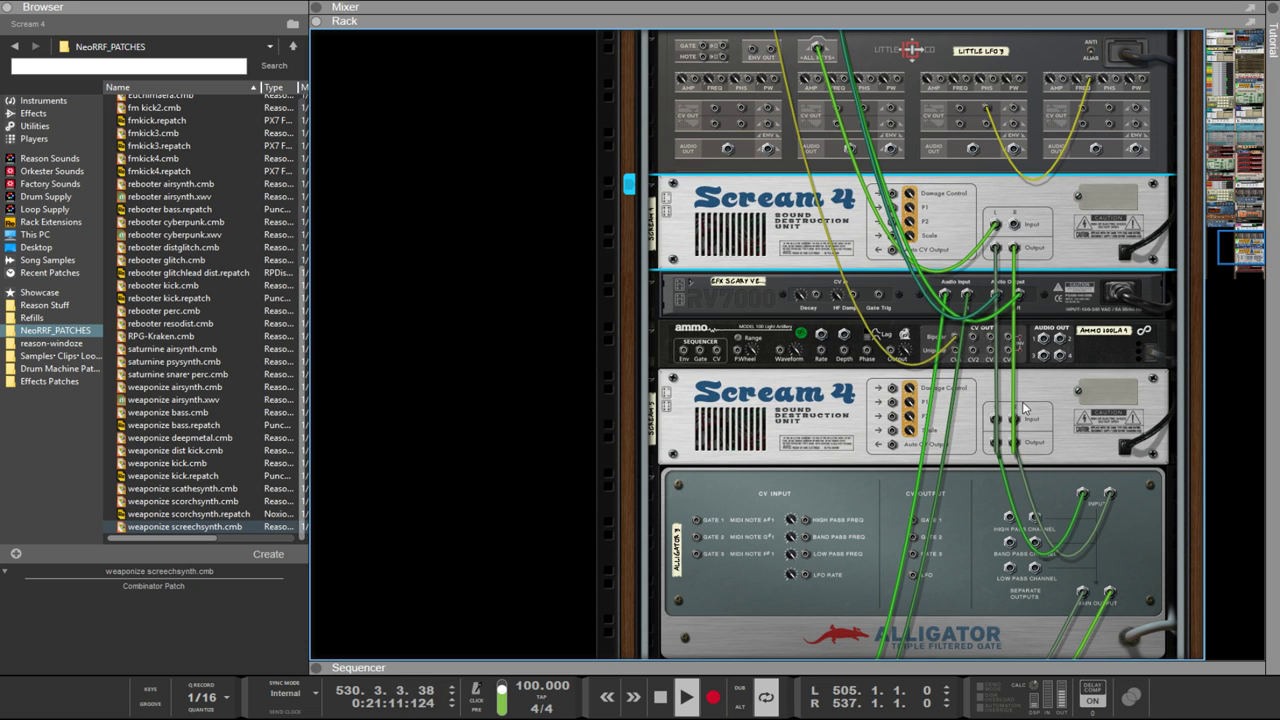
scroll(1000, 380, up, 3)
key(Tab)
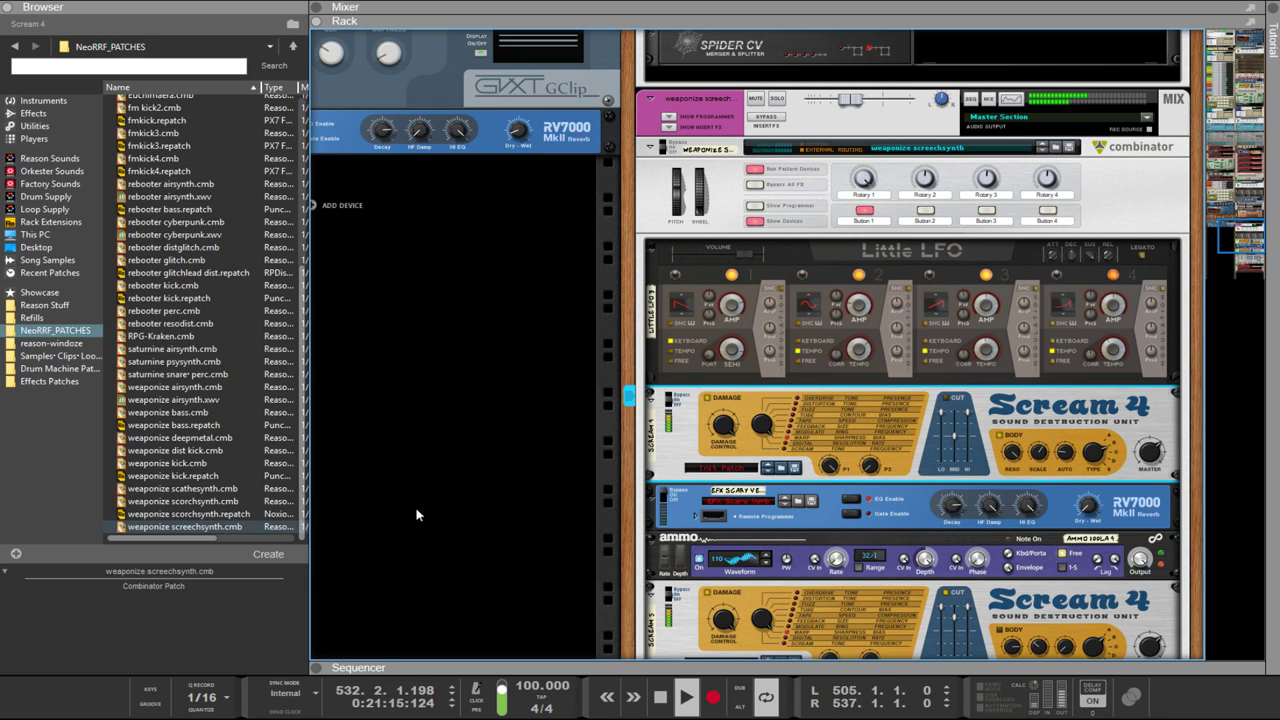
Step: Reload the weaponize screechsynth.cmb patch into the existing Combinator by browsing patches for it
click(261, 527)
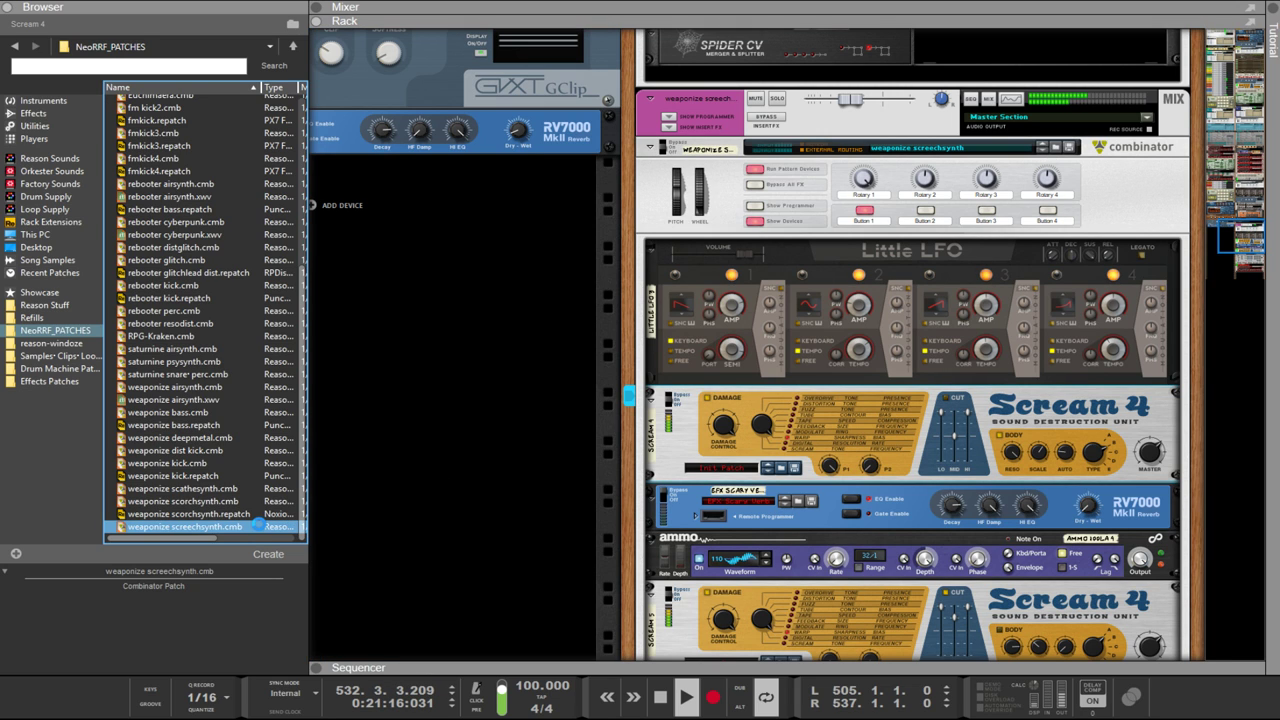
double_click(258, 526)
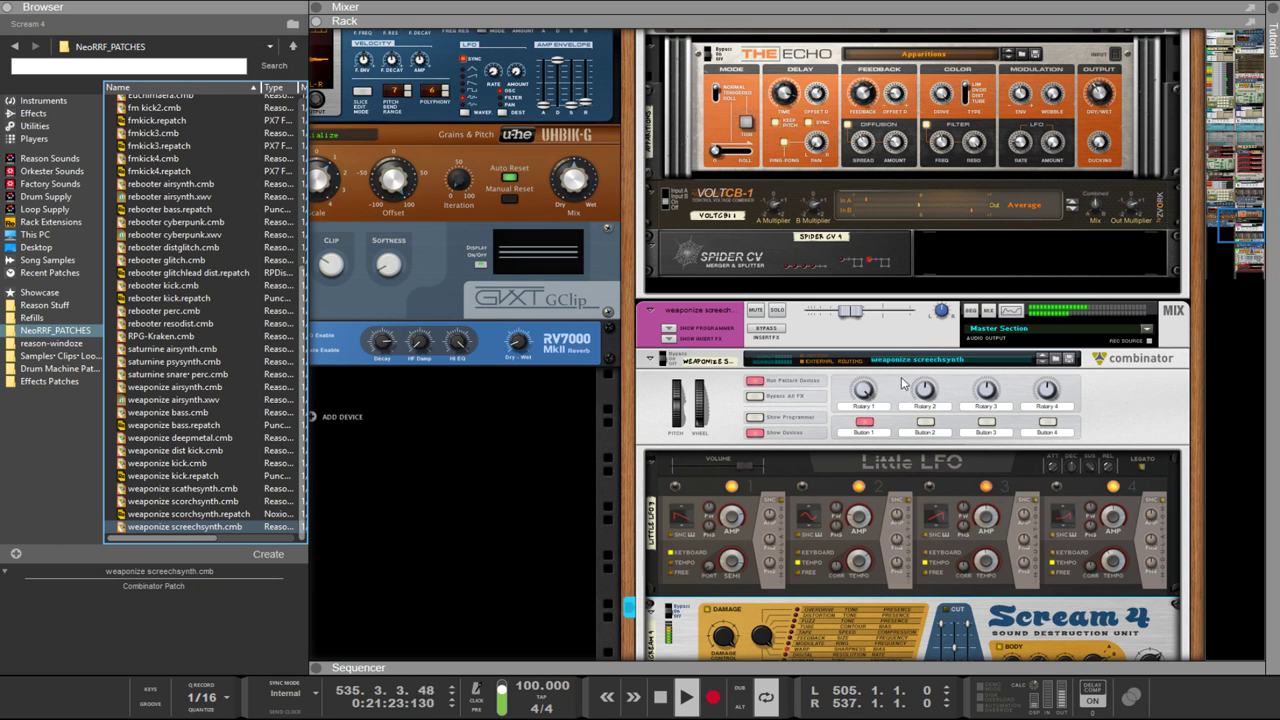
click(1057, 372)
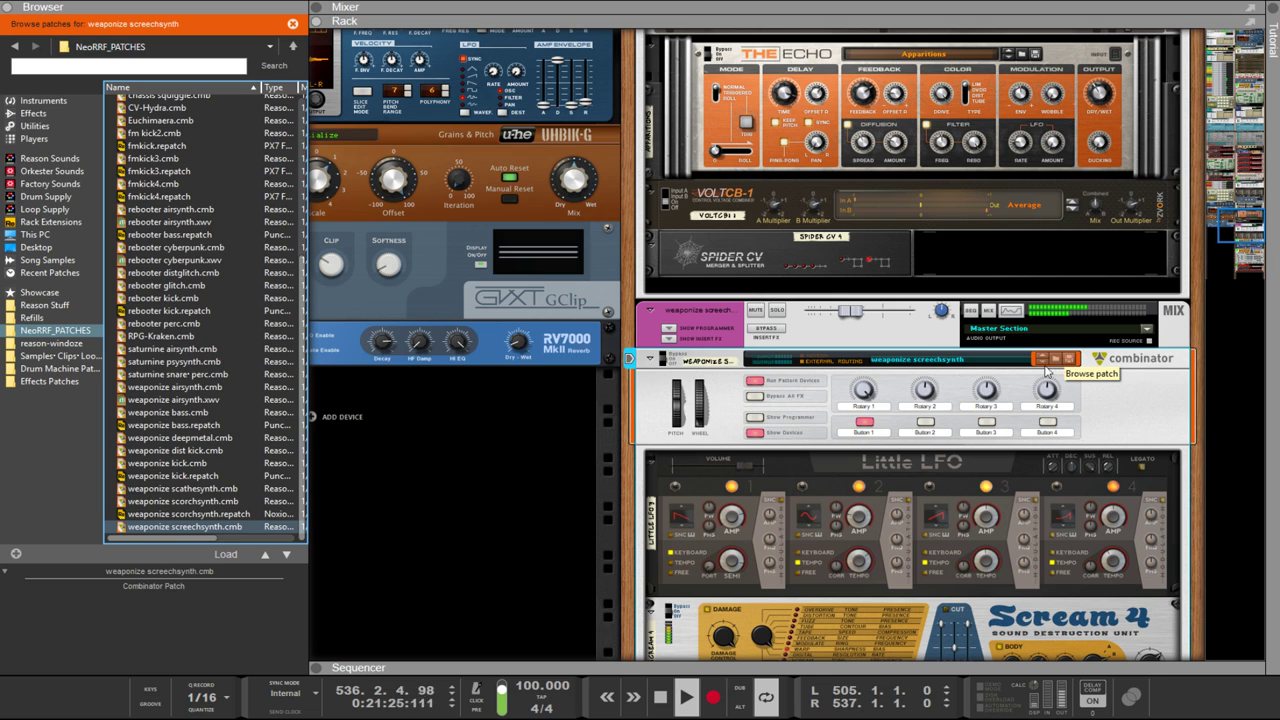
double_click(190, 527)
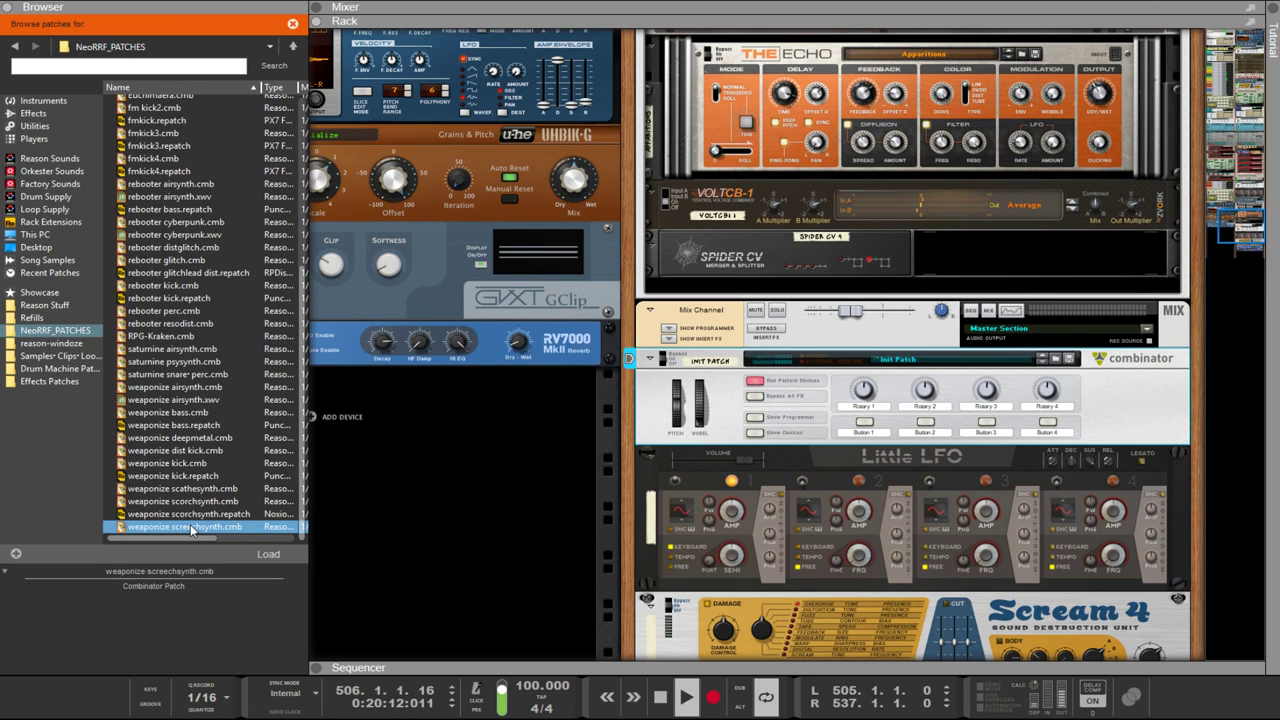
key(ctrl+z)
key(ctrl+y)
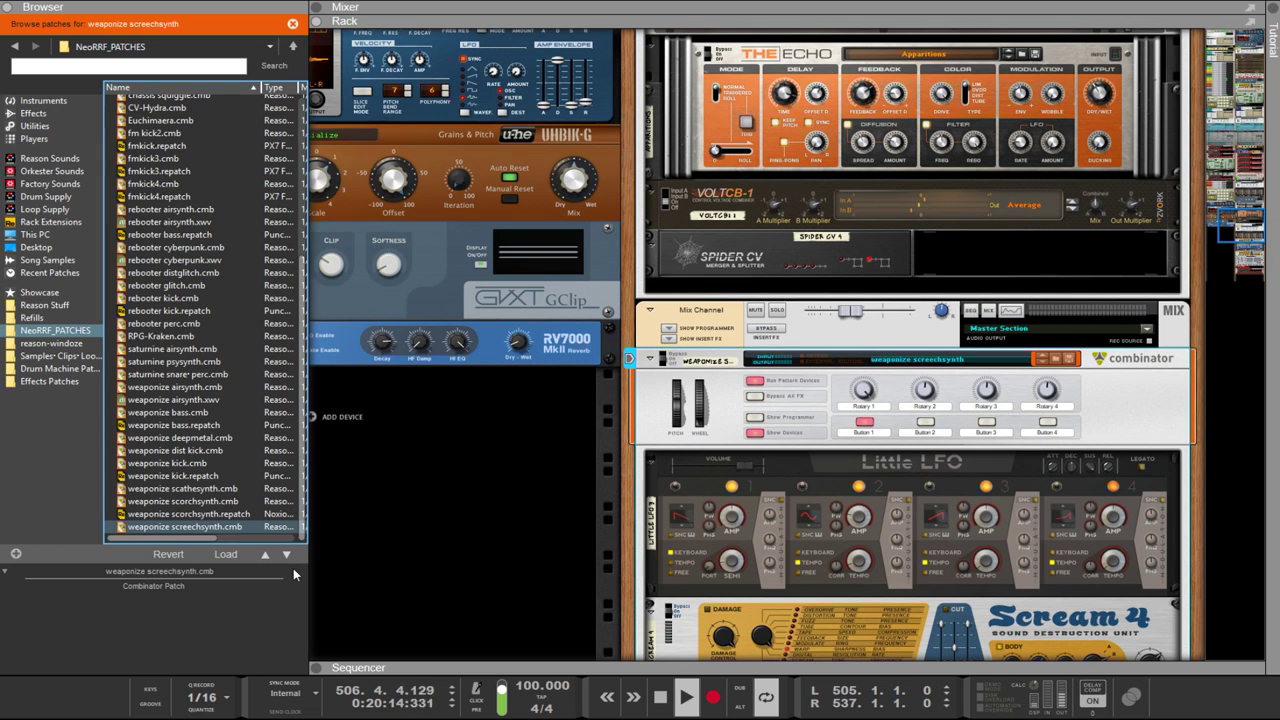
Step: Patch the RV7000's left audio output into the Mix Channel's left input on the rear of the rack
scroll(785, 505, down, 8)
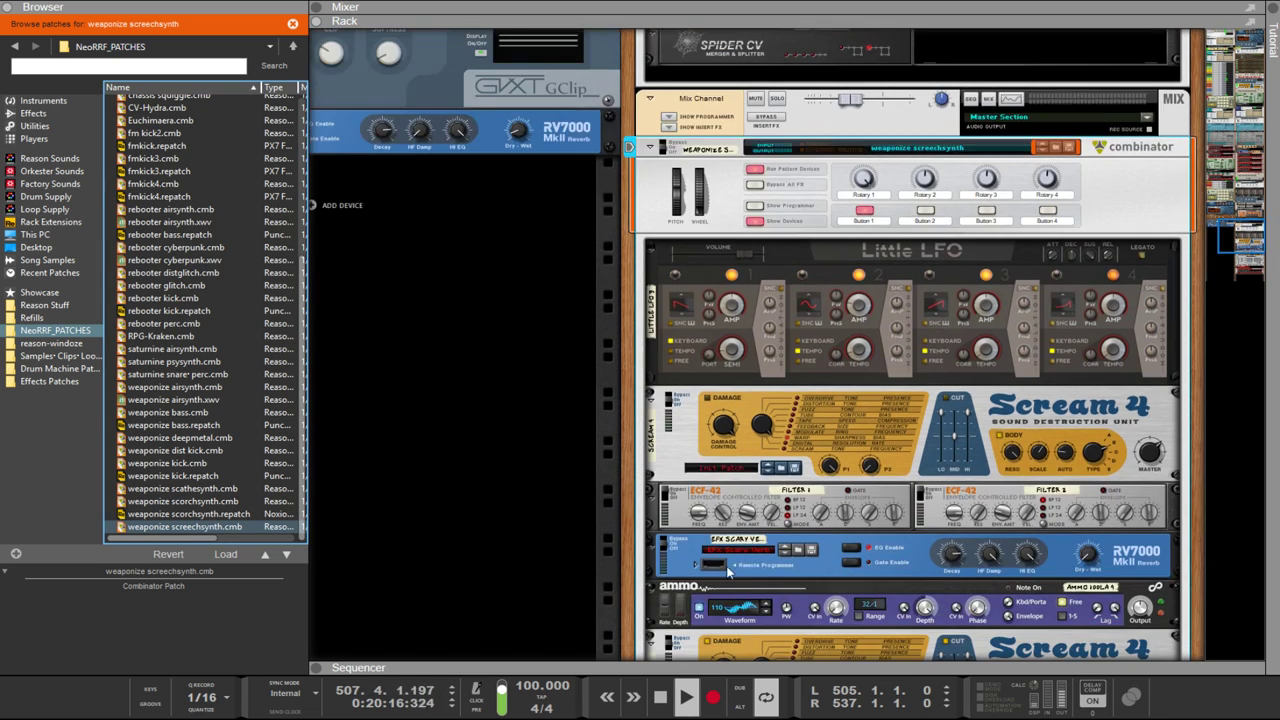
key(Tab)
scroll(983, 307, down, 2)
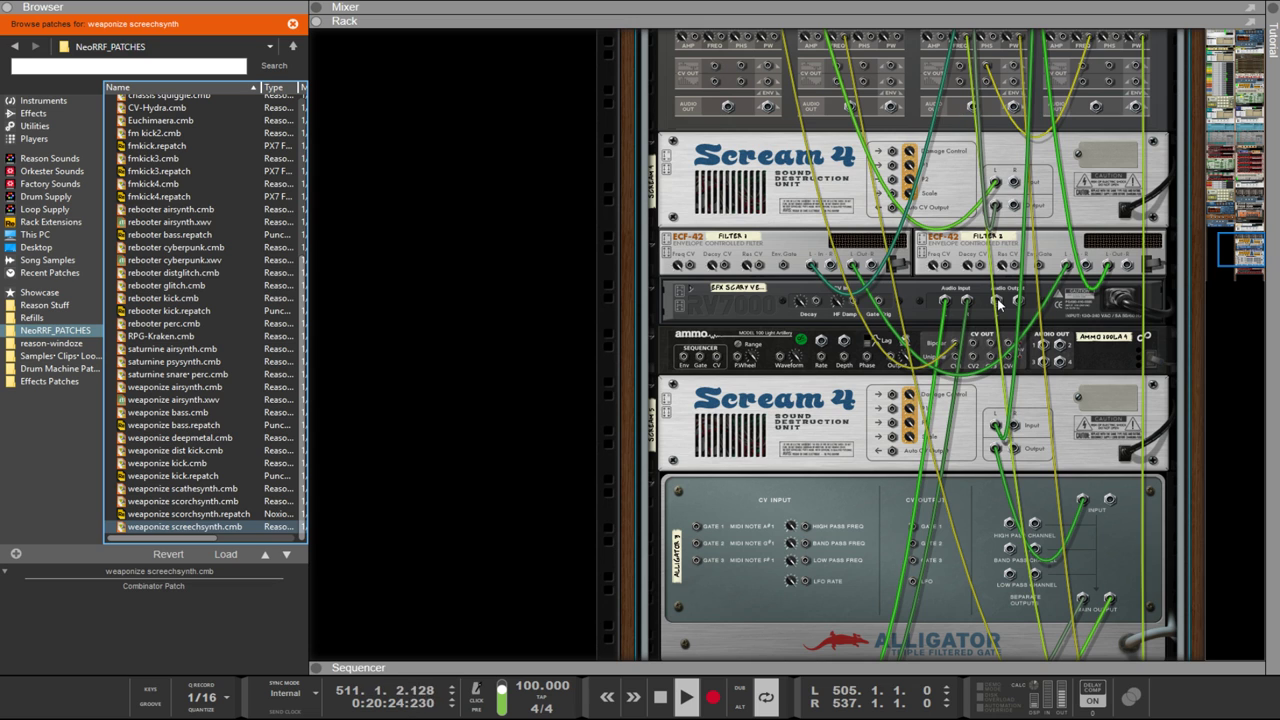
drag(997, 303, 814, 150)
scroll(985, 275, up, 6)
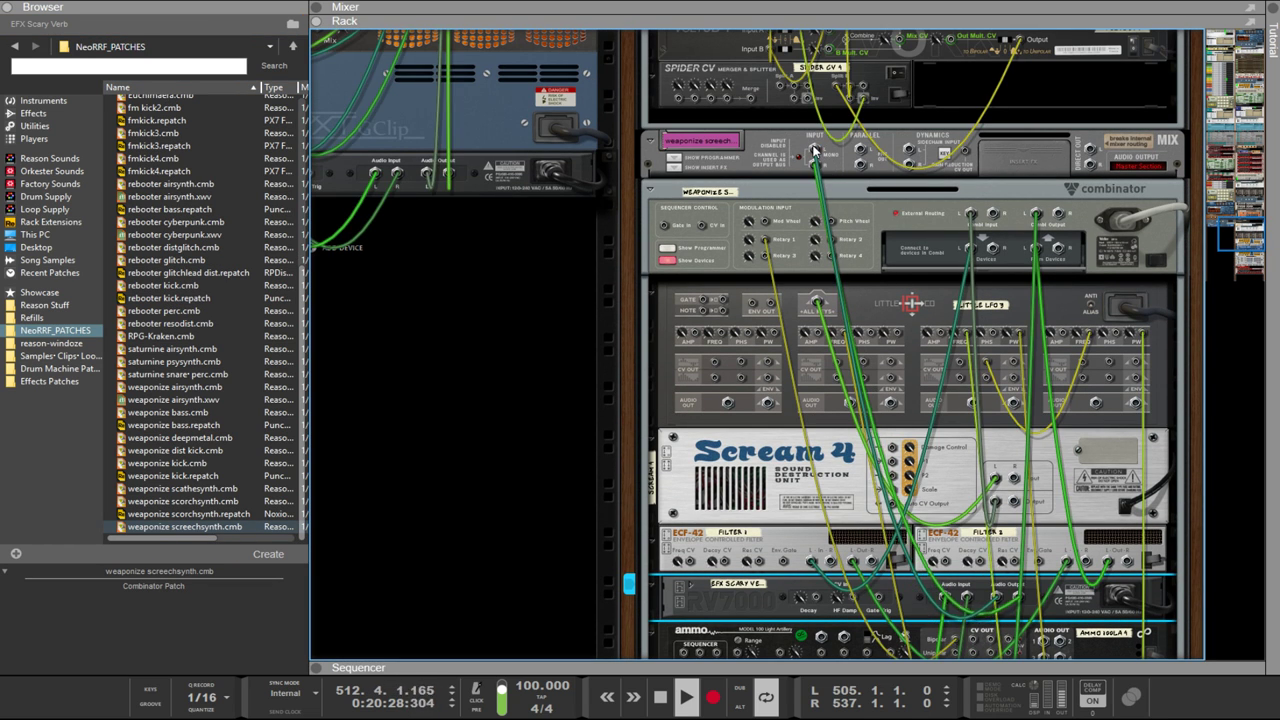
Step: Load the ALL 1st Hall patch into the RV7000 and open its remote programmer
scroll(900, 350, down, 8)
key(Tab)
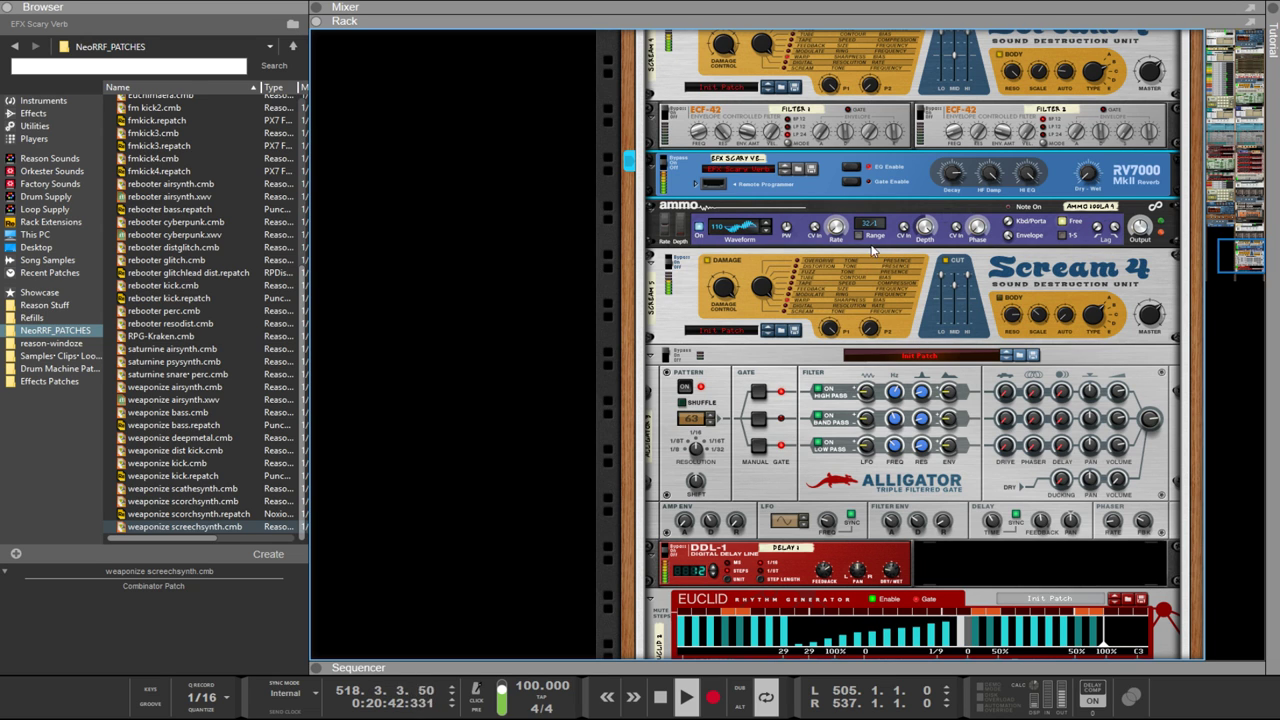
scroll(801, 293, up, 3)
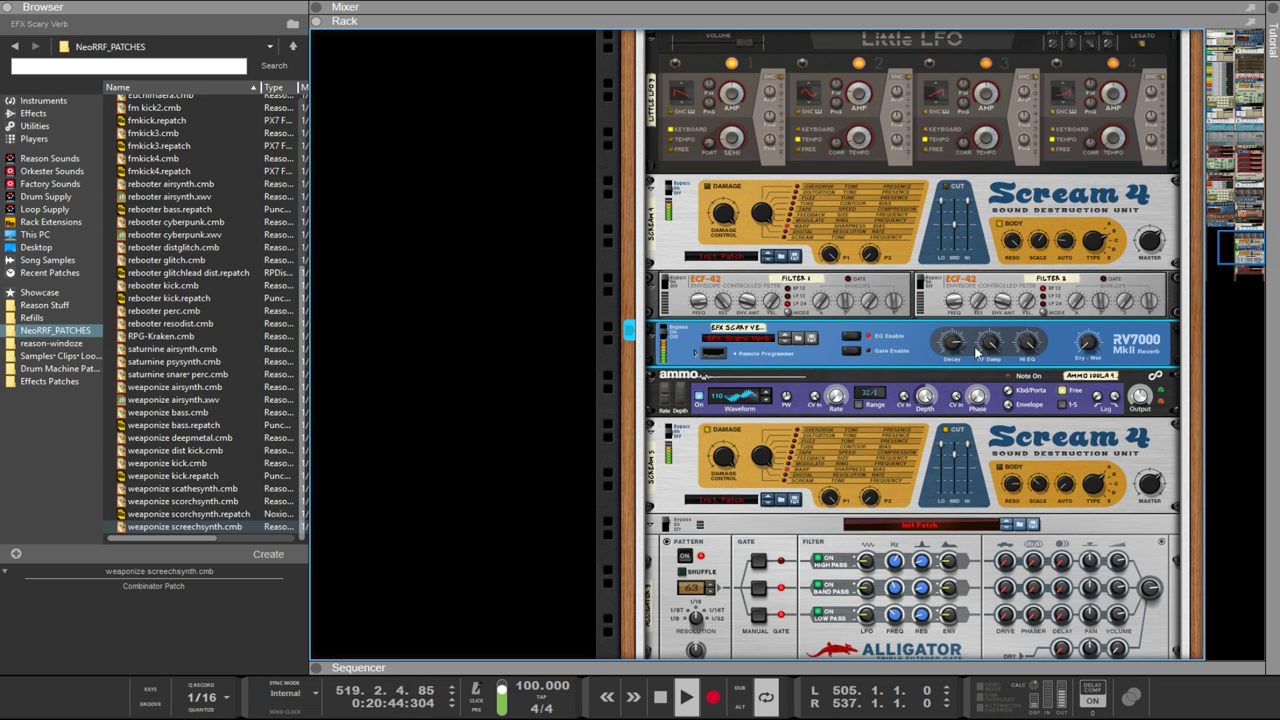
click(784, 339)
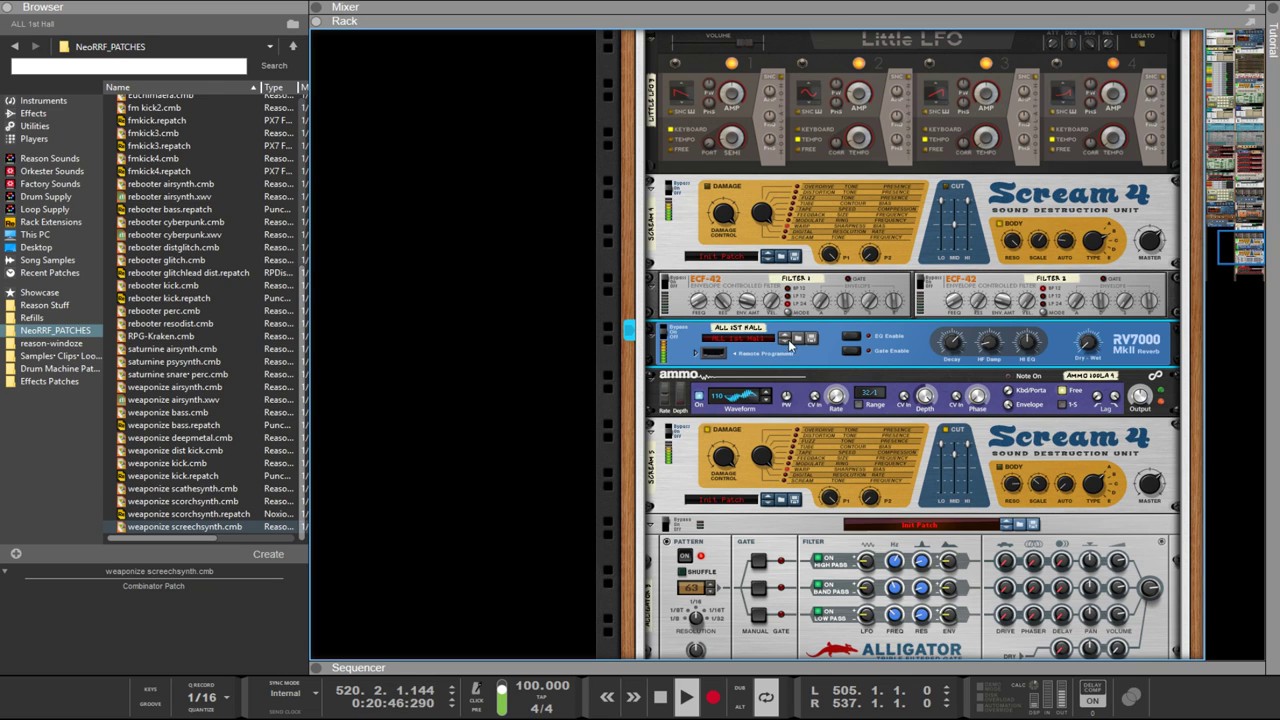
click(696, 353)
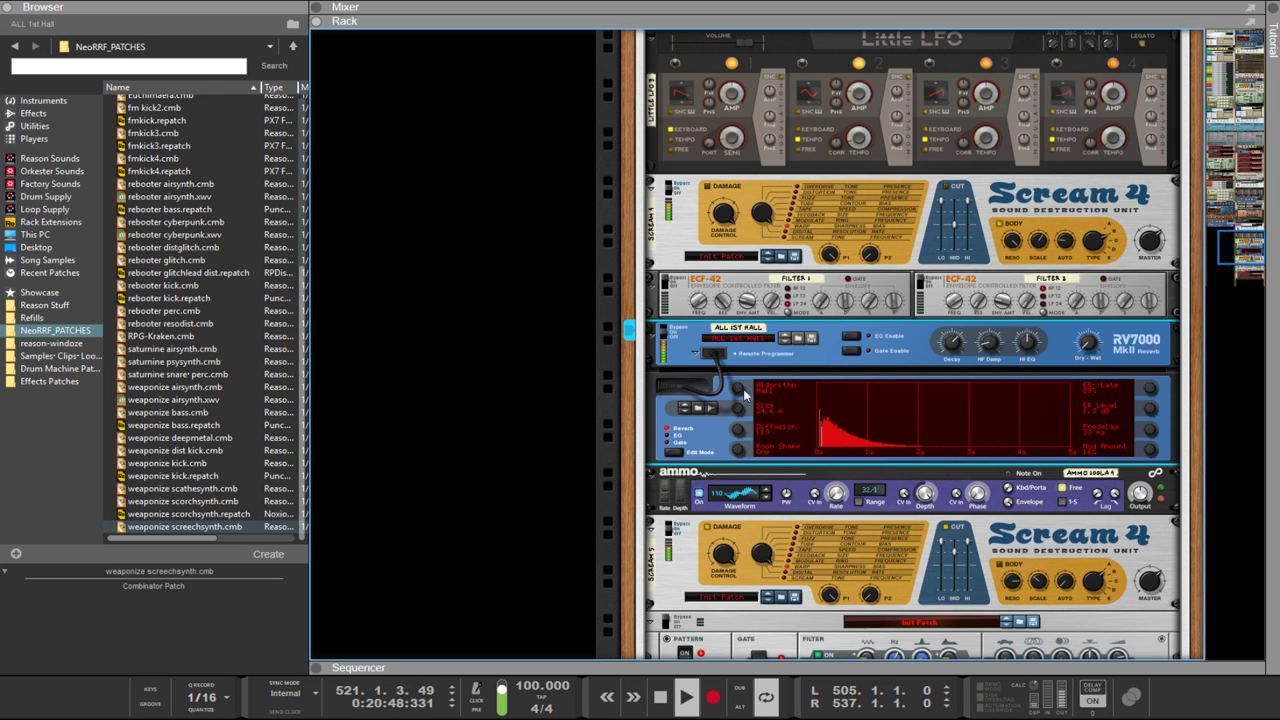
Step: Set the RV7000's algorithm to Small Space, reduce its size, set Room Shape to Three and Dry/Wet to 56
drag(744, 394, 752, 468)
drag(745, 409, 746, 440)
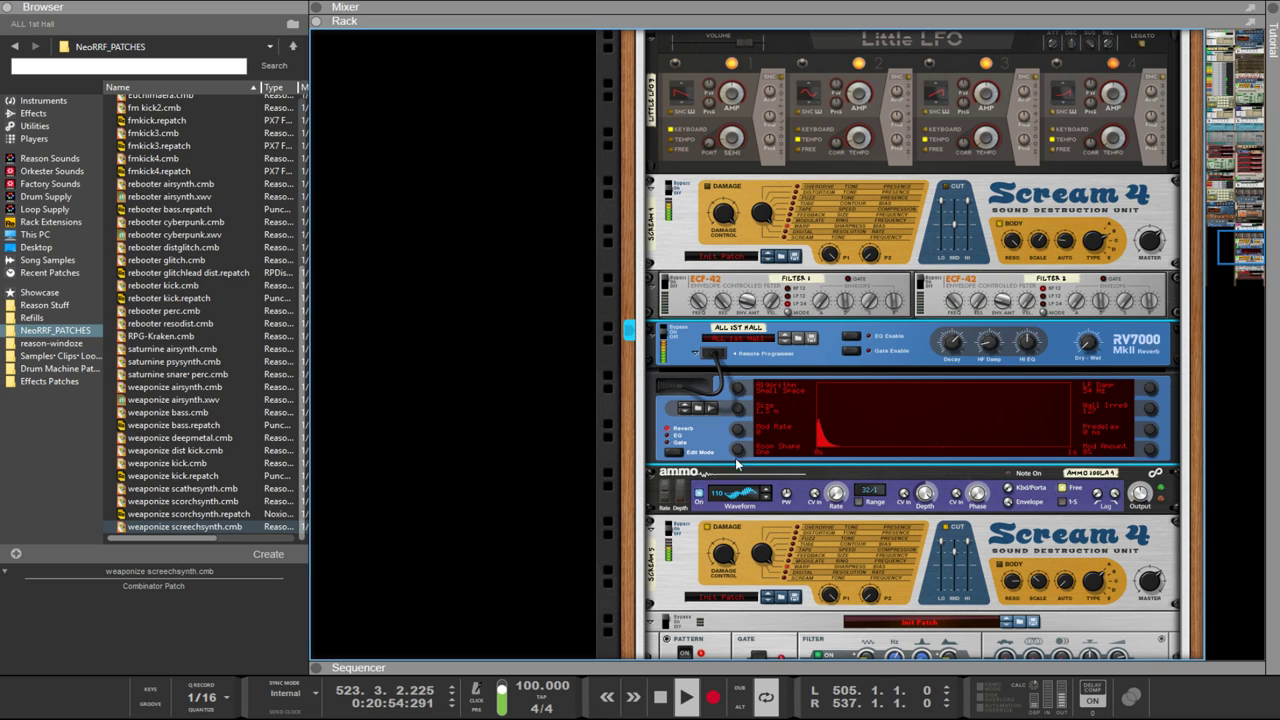
drag(746, 453, 745, 411)
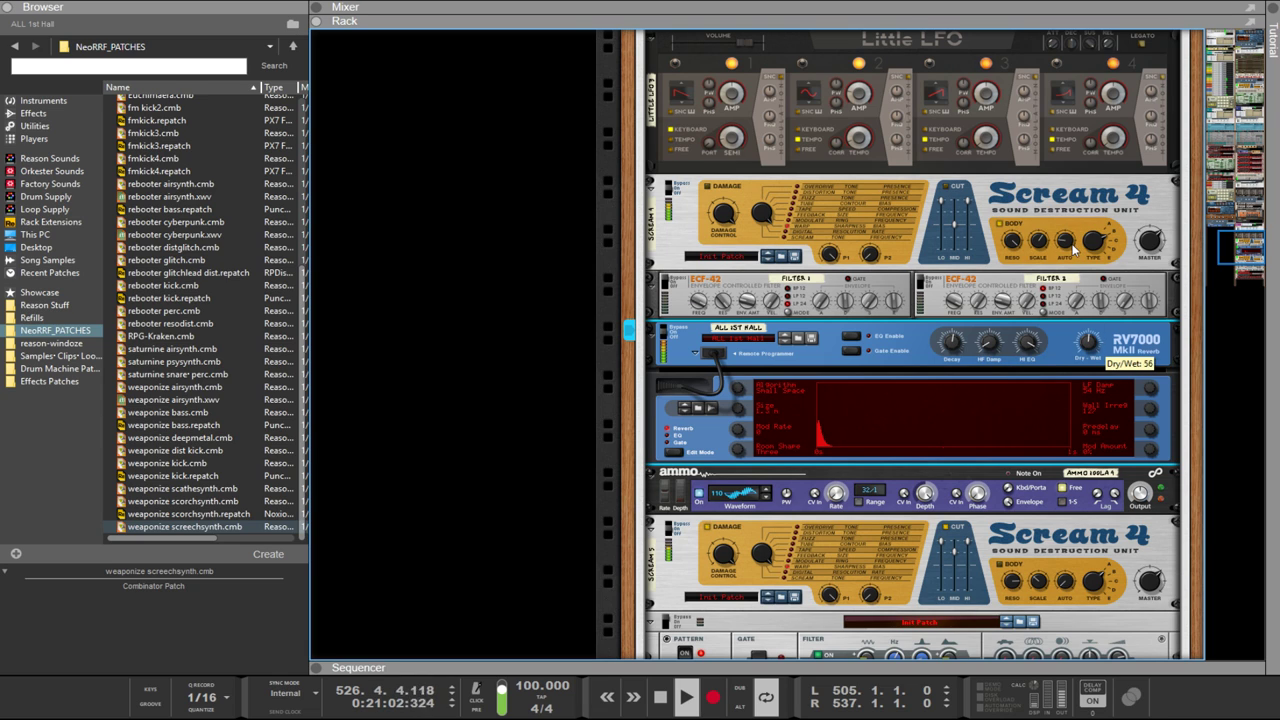
Step: Switch on both ECF-42 filters and toggle the Damage section of the upper Scream 4
click(675, 287)
click(922, 284)
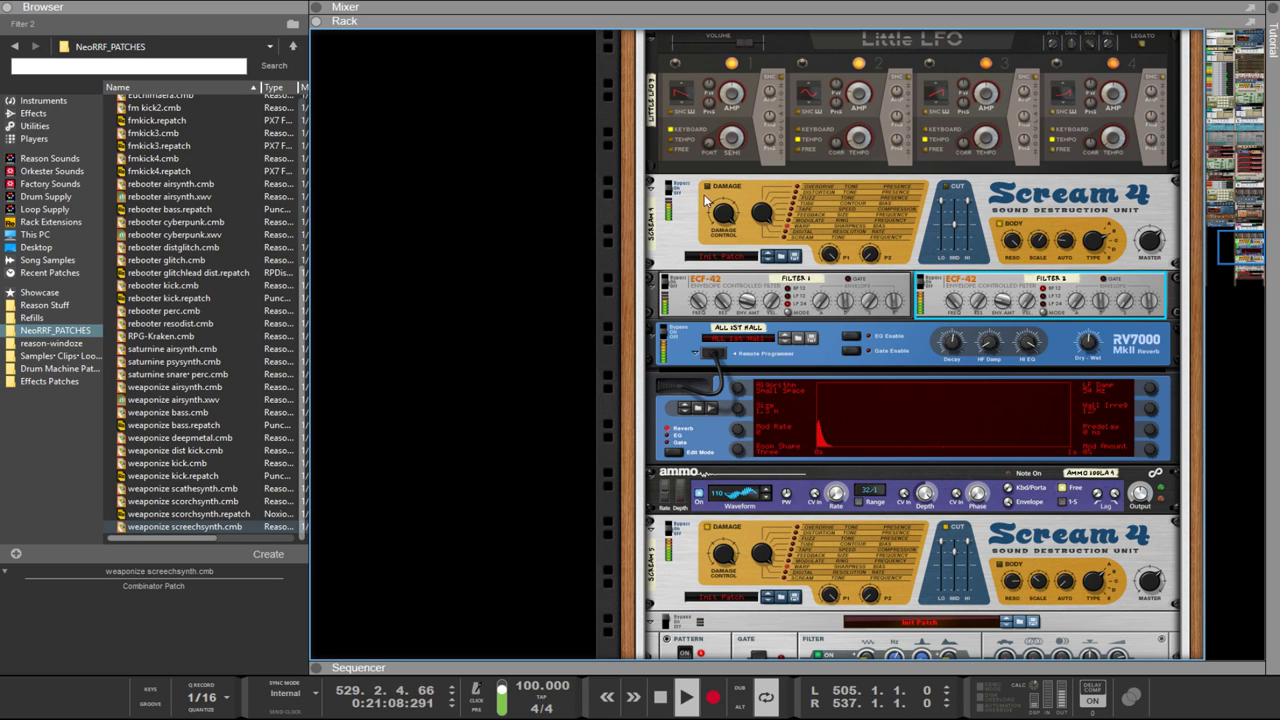
click(707, 200)
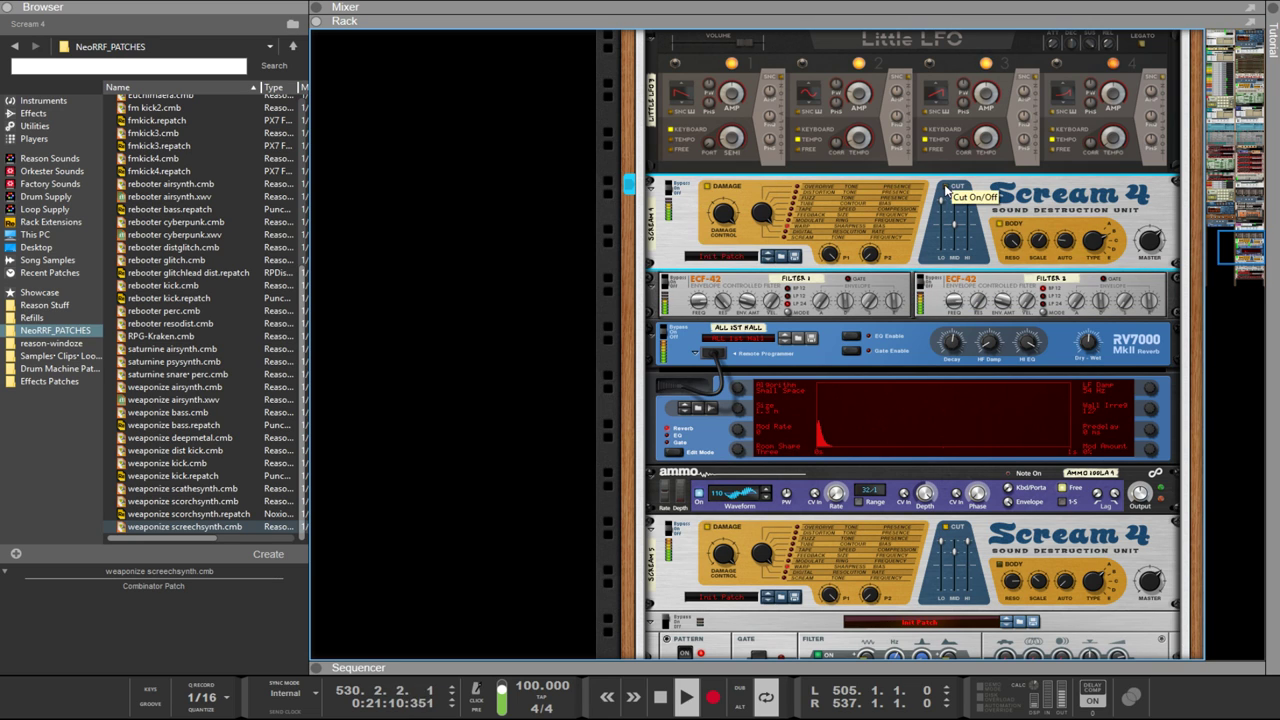
scroll(880, 410, down, 2)
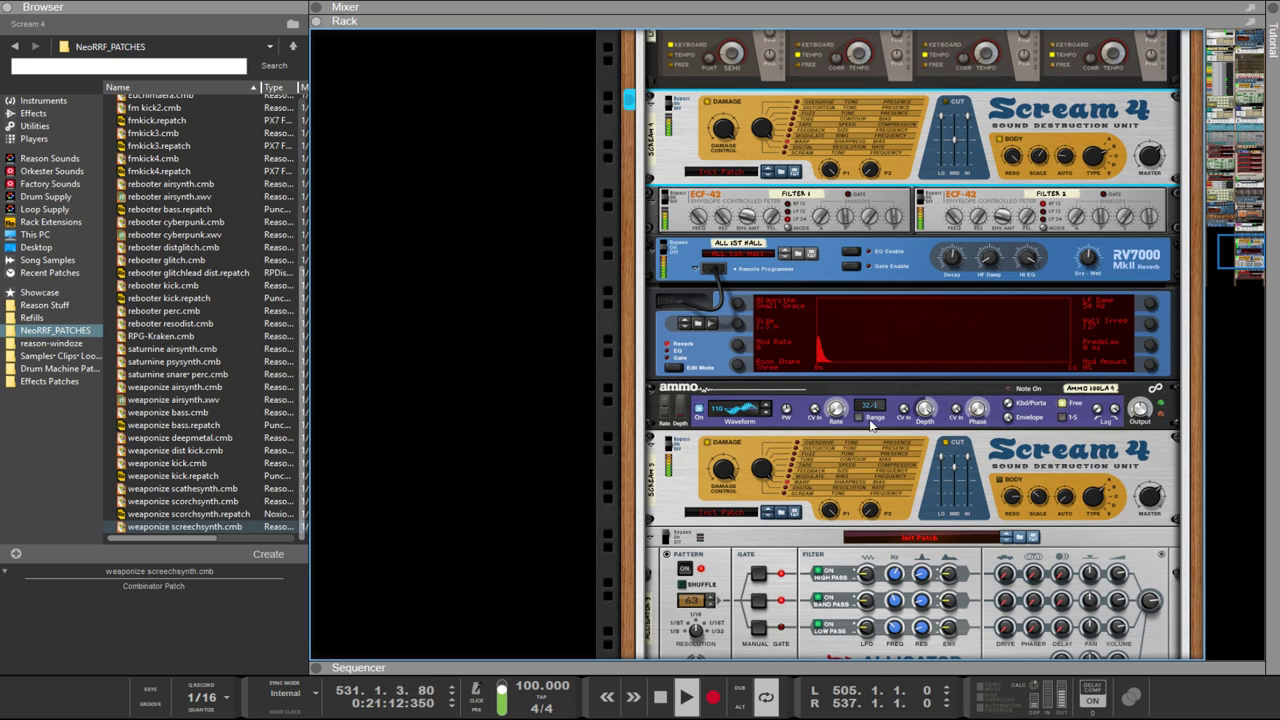
Step: Delete the Alligator from between the lower Scream 4 and the DDL-1 delay in the screechsynth Combinator
scroll(870, 425, up, 3)
click(750, 270)
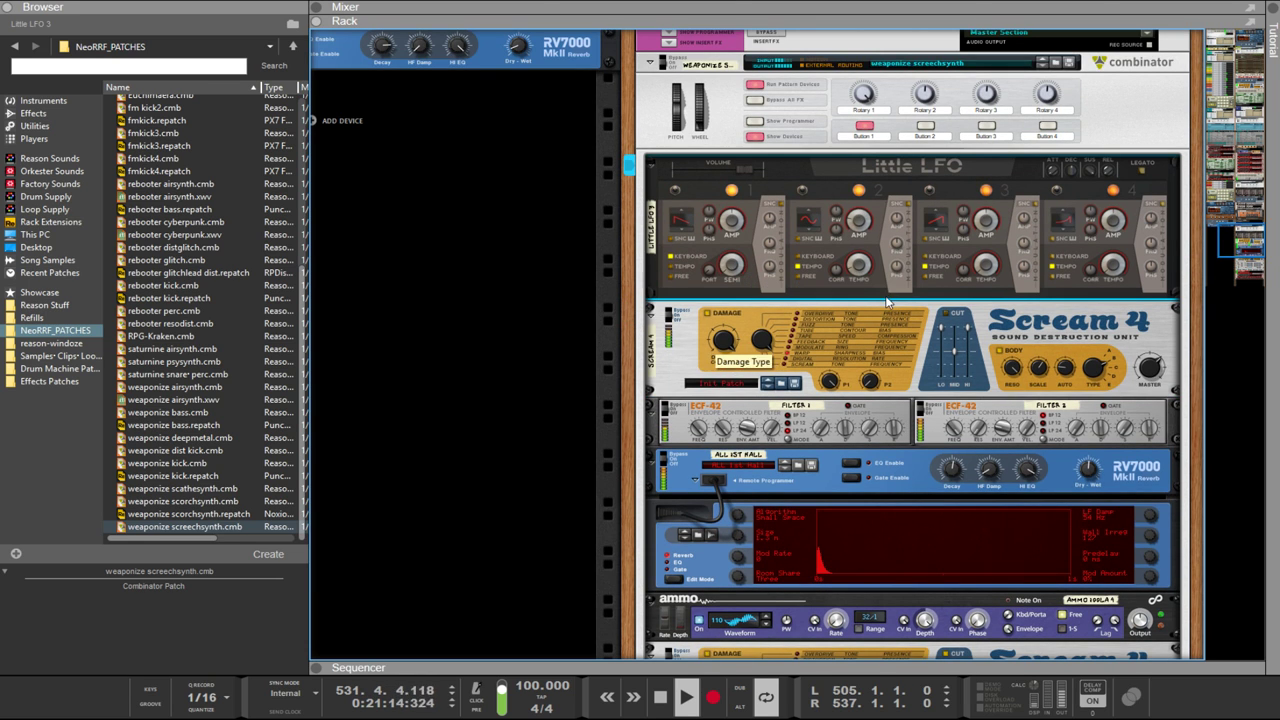
scroll(918, 290, down, 2)
scroll(918, 290, down, 5)
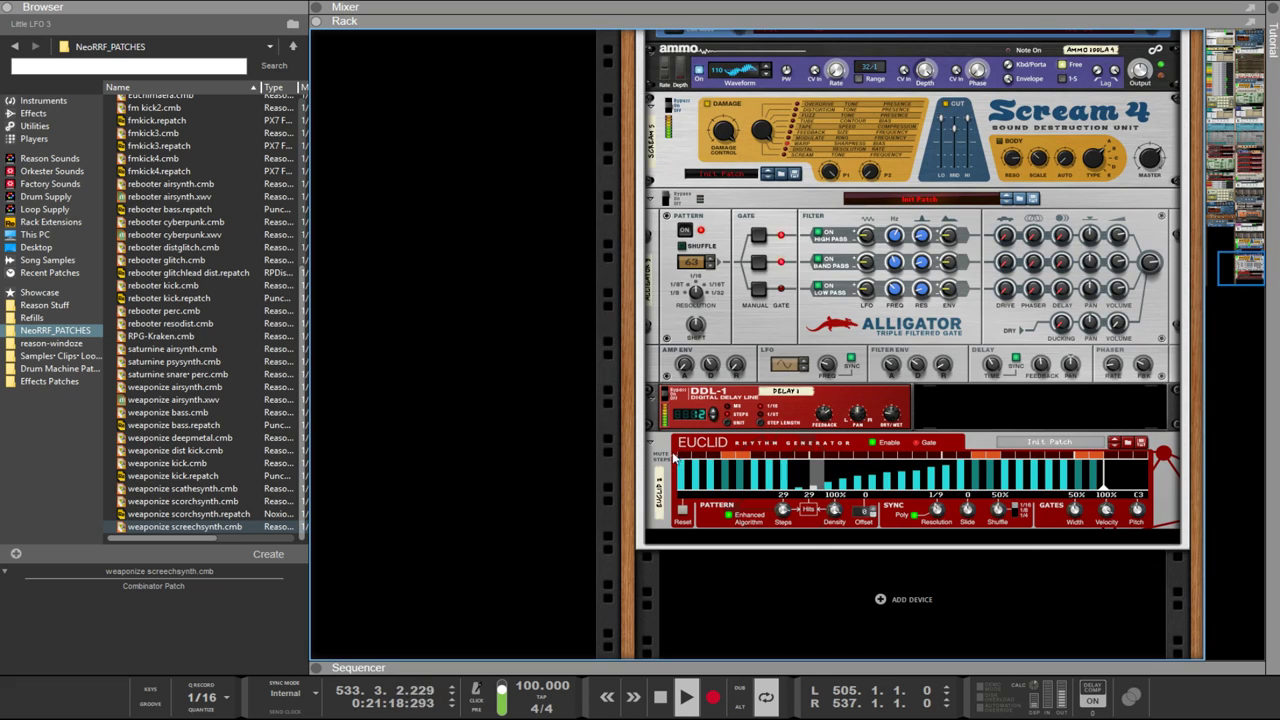
click(873, 447)
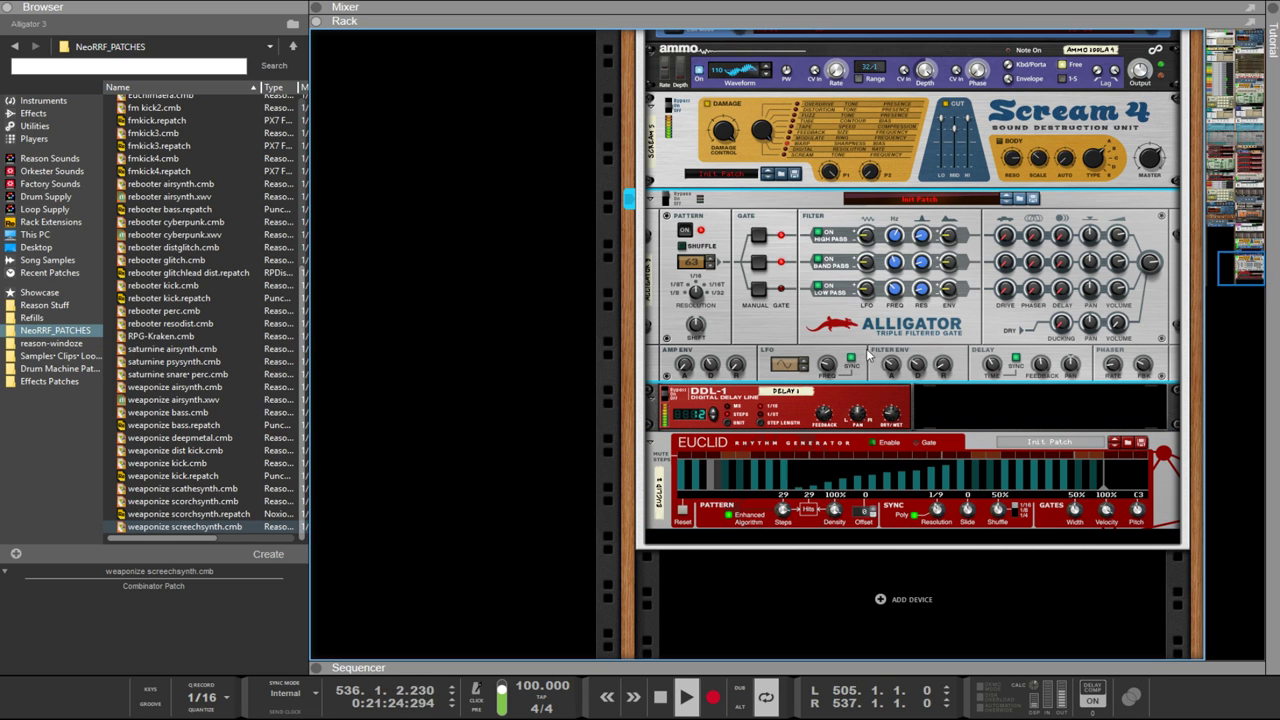
click(809, 330)
key(Delete)
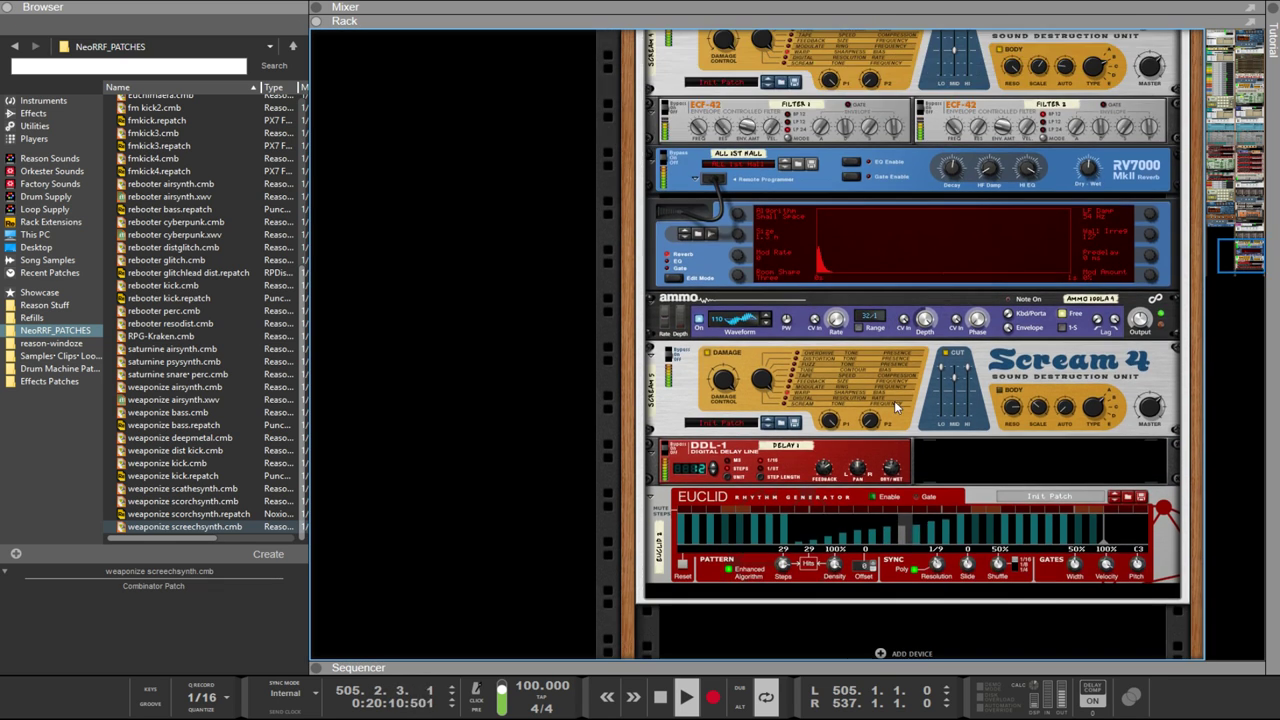
Step: Choose a different waveform for the Ammo oscillator and set its rate to 6/4
click(862, 398)
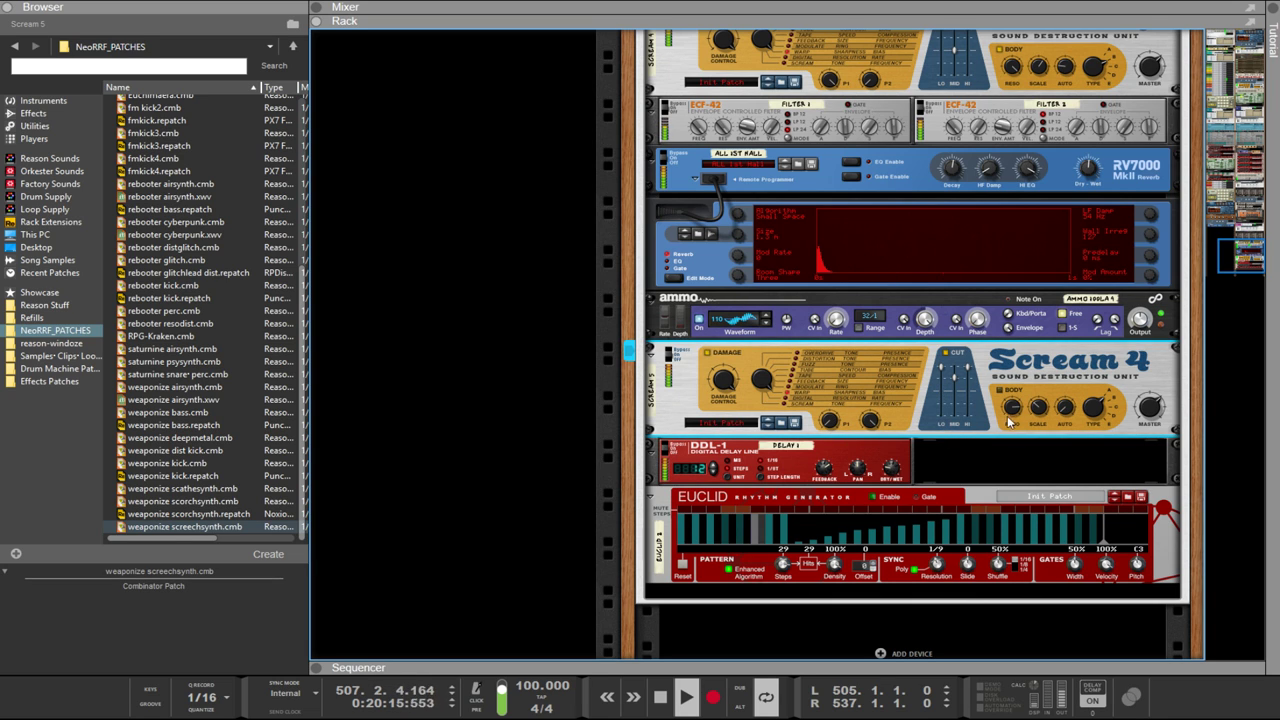
scroll(931, 365, up, 2)
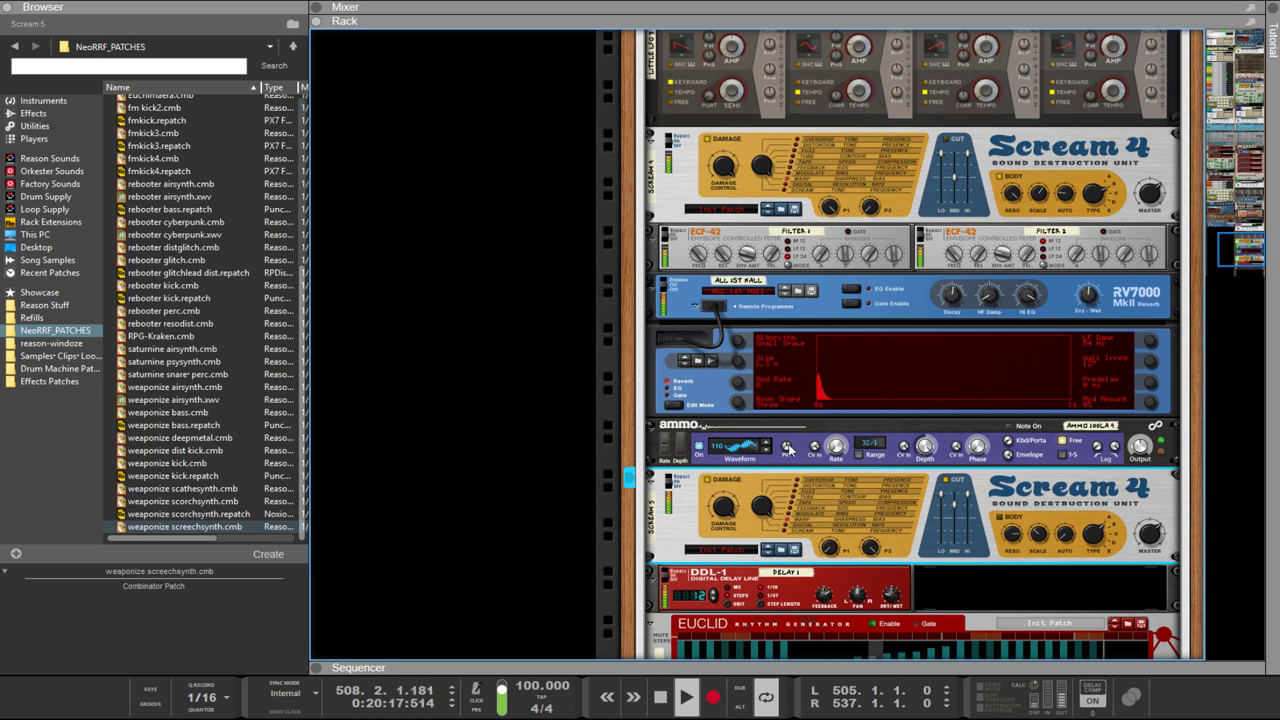
click(833, 430)
drag(833, 430, 845, 460)
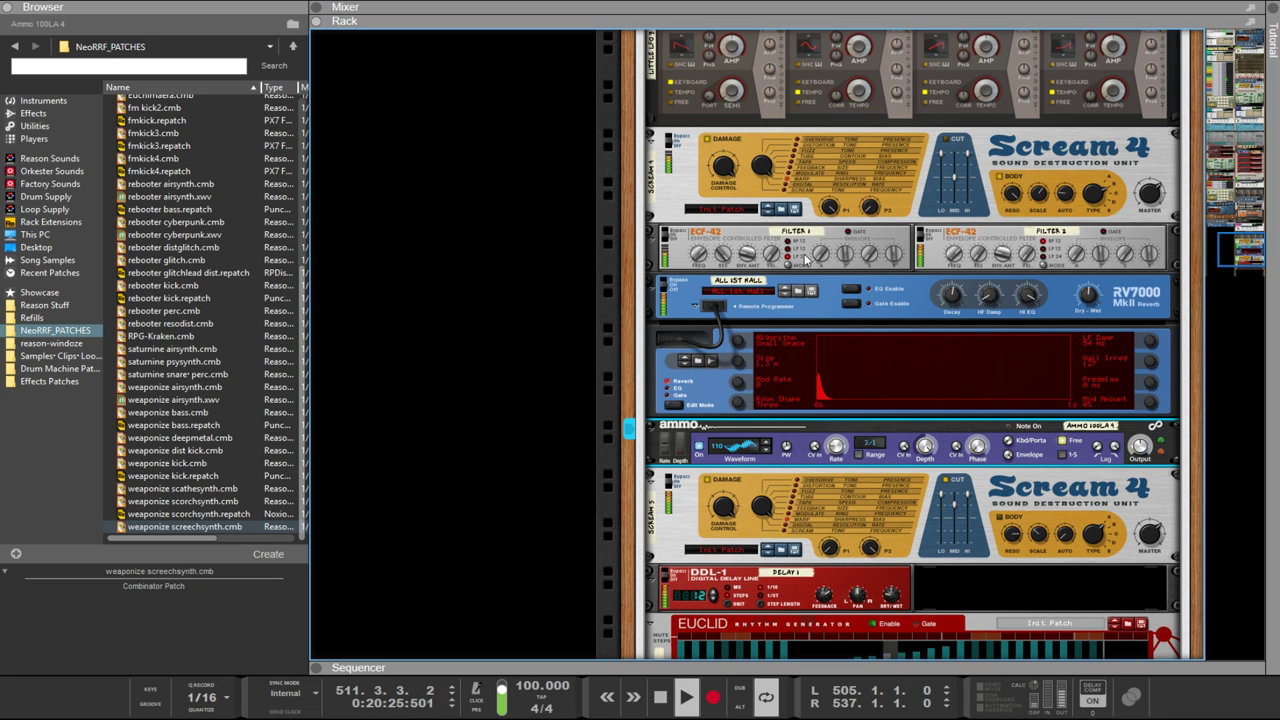
click(768, 444)
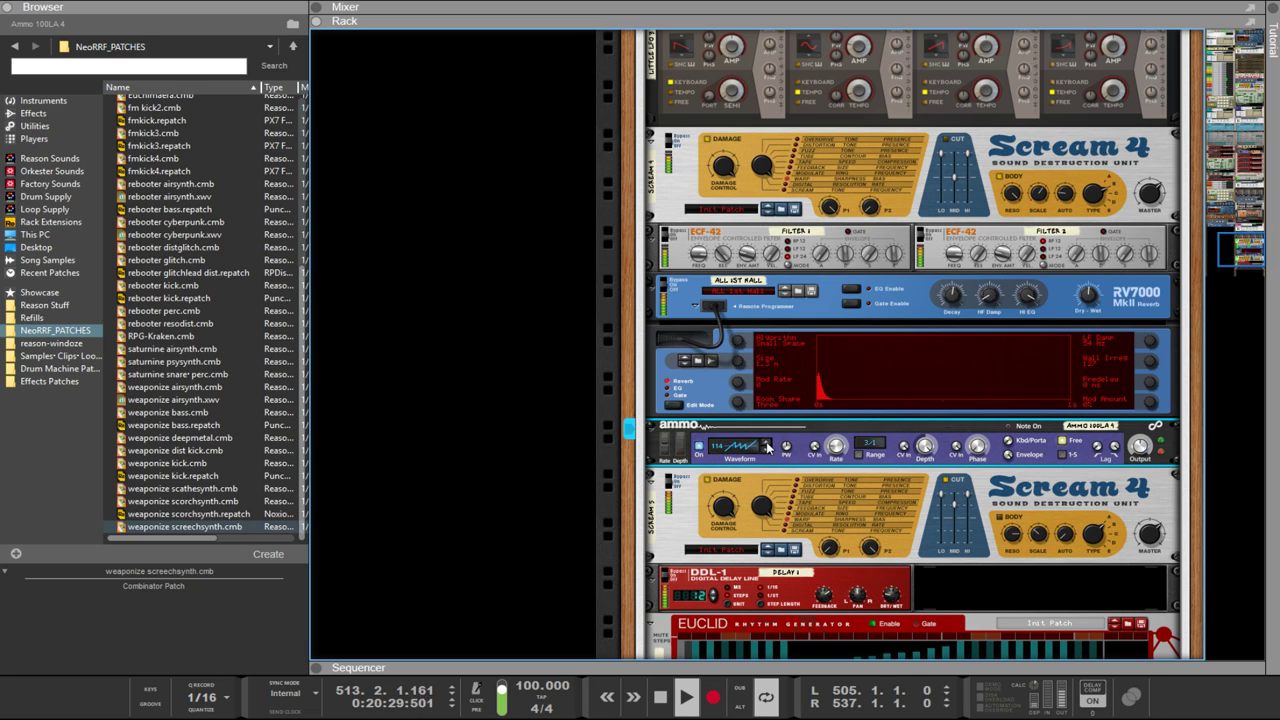
drag(768, 444, 743, 486)
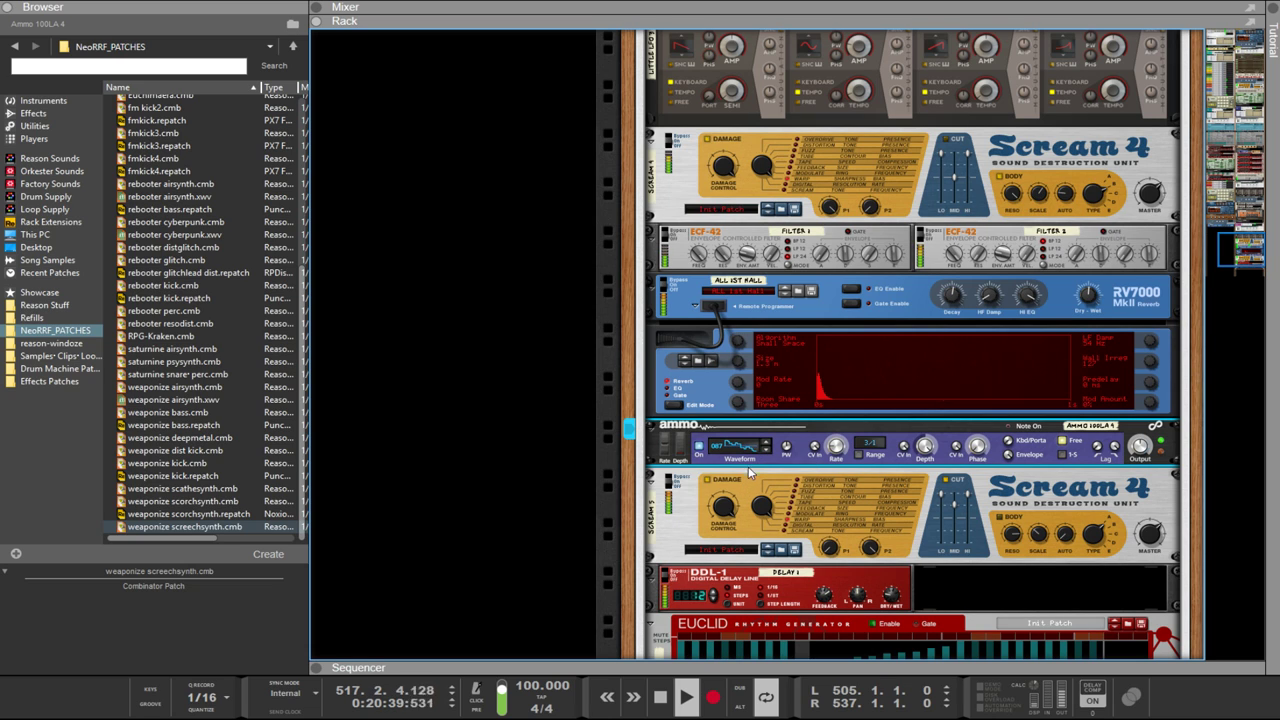
drag(831, 441, 831, 438)
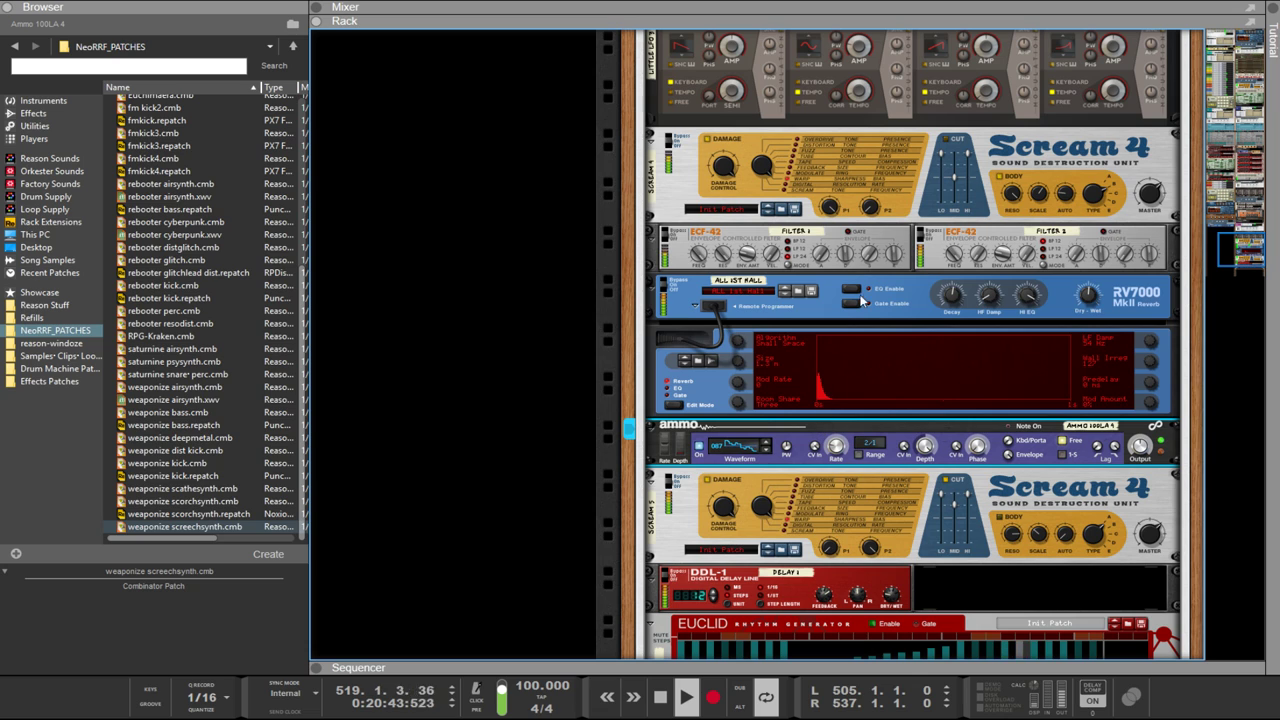
drag(835, 442, 835, 445)
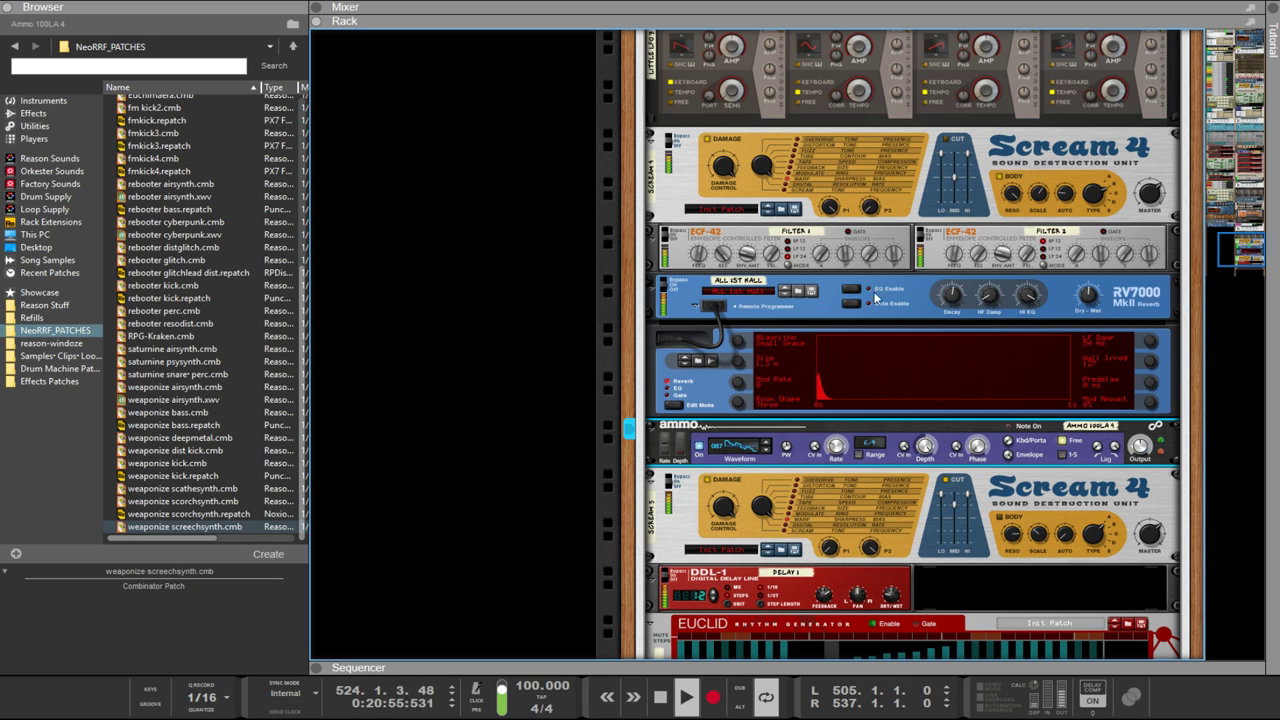
Step: Add a Fritz Granular Engine below Filter 2, then take it out of the audio path by moving its main output cables to Filter 2's outputs
click(927, 268)
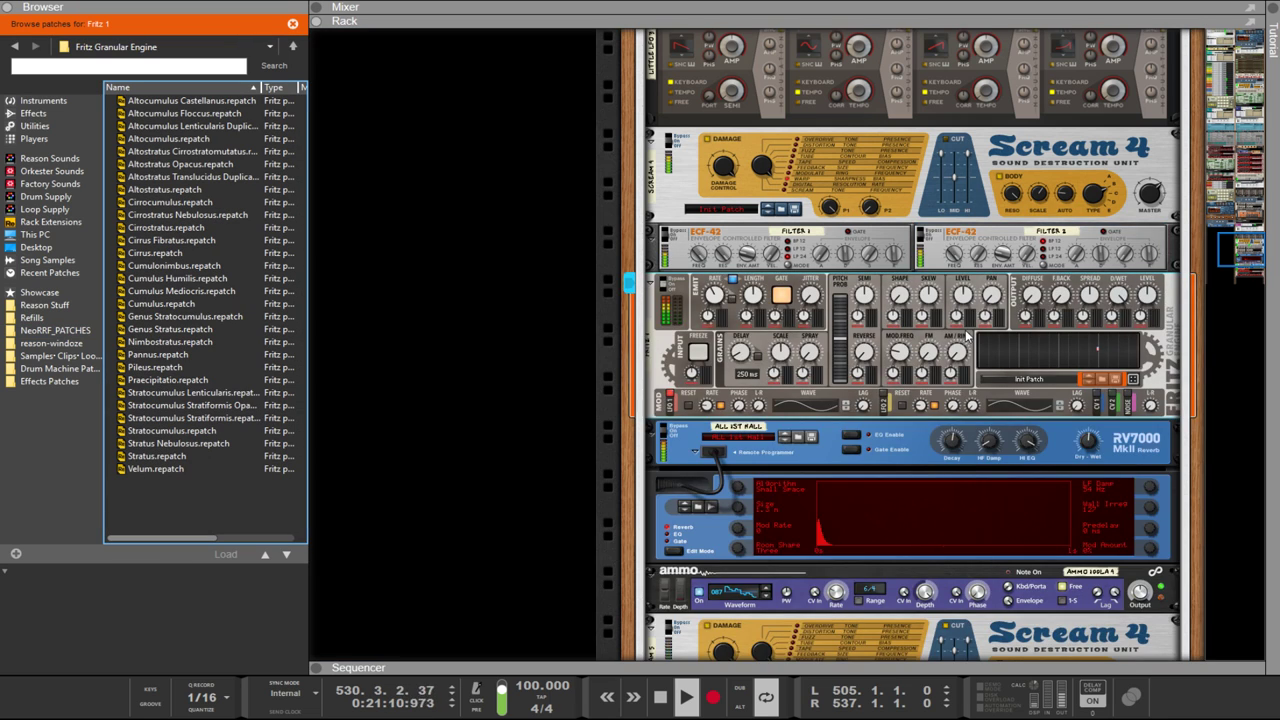
key(Tab)
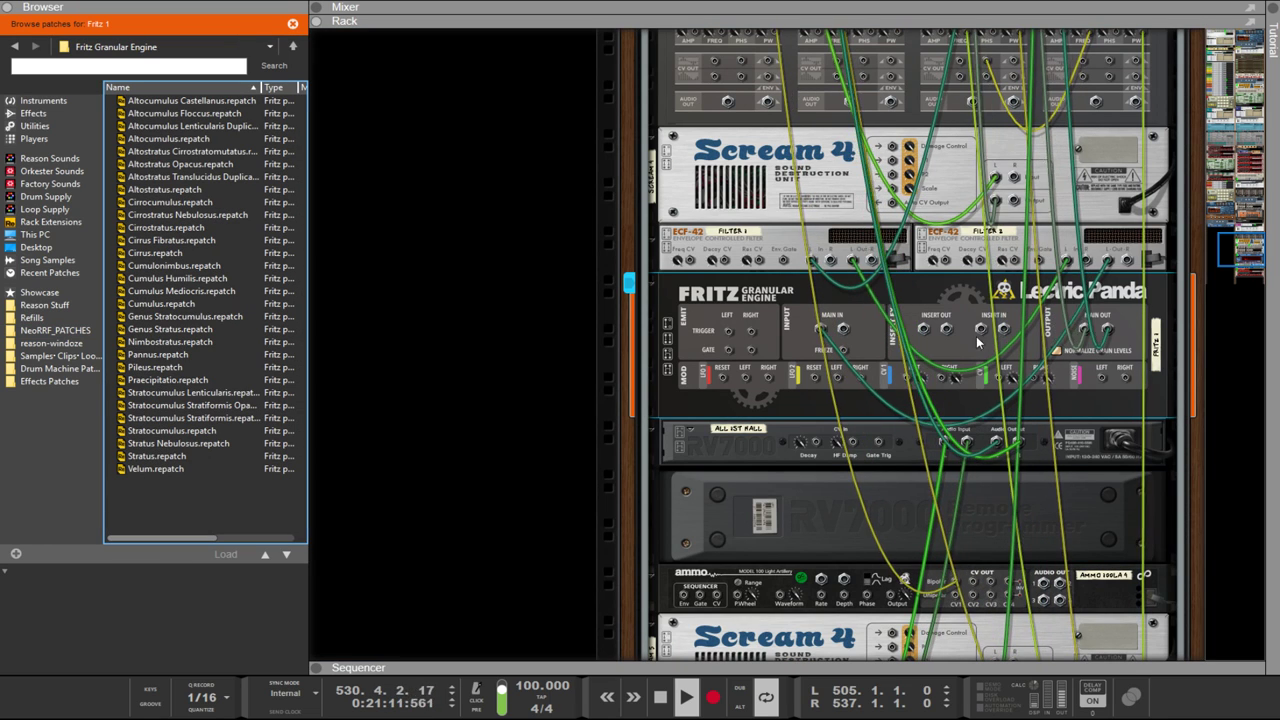
click(1085, 333)
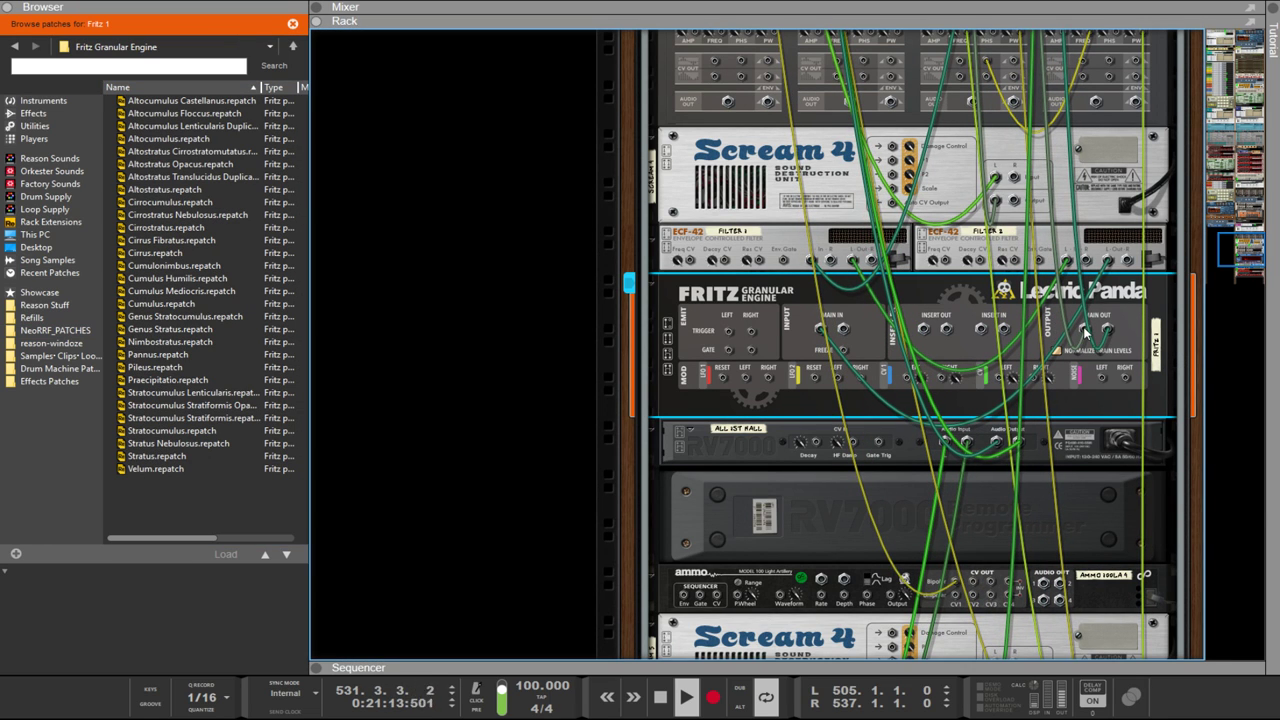
drag(1086, 337, 884, 370)
mouse_move(812, 340)
mouse_down()
mouse_move(909, 271)
mouse_move(830, 340)
mouse_up()
key(Tab)
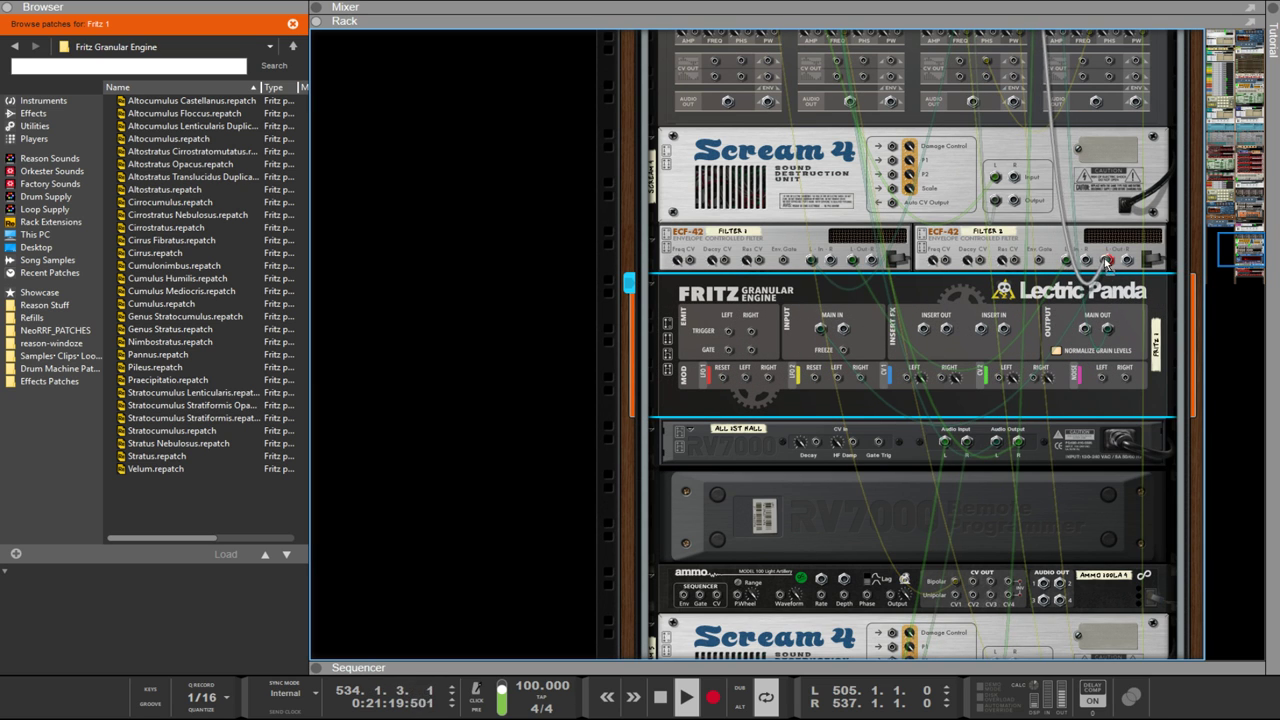
key(Tab)
drag(1108, 335, 1130, 262)
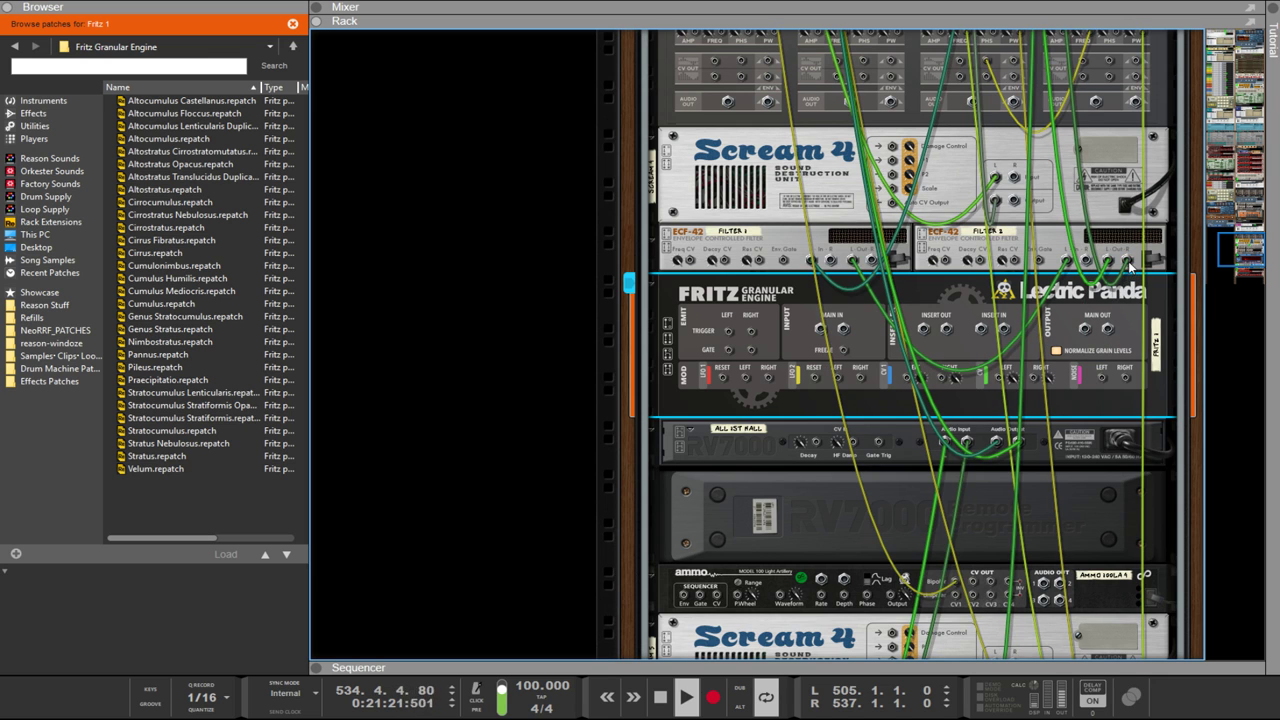
key(Tab)
key(Tab)
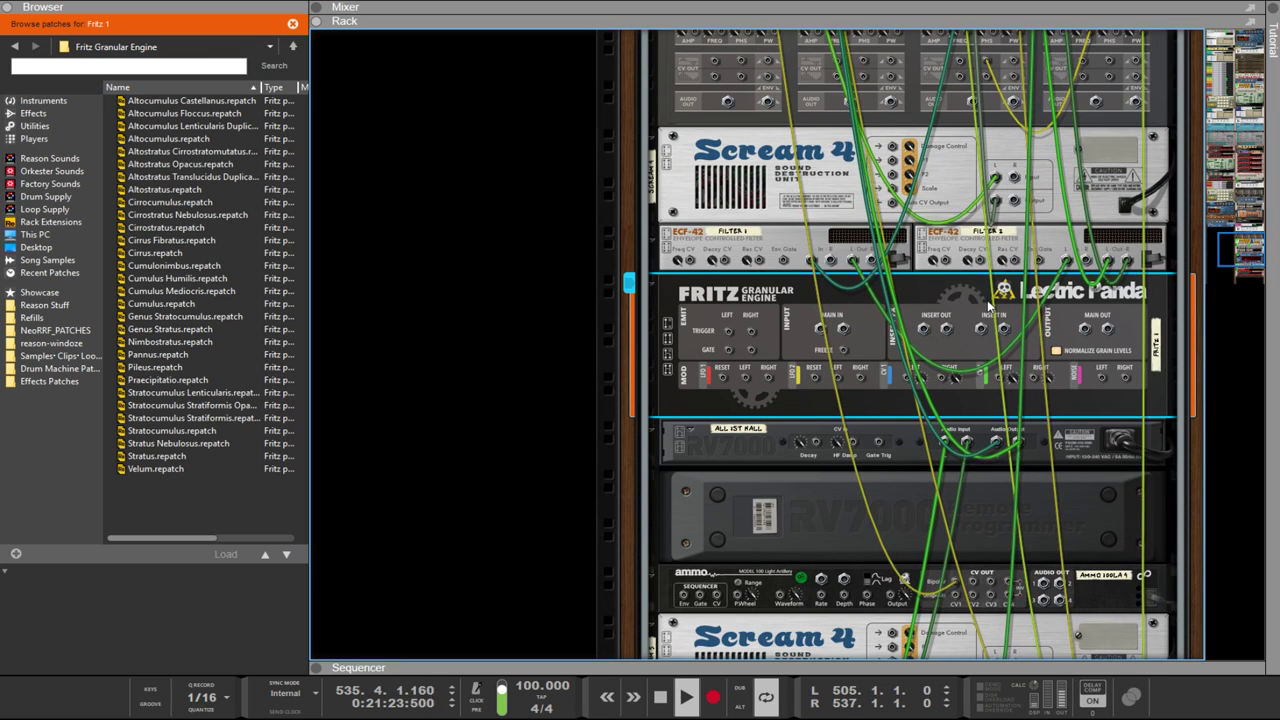
Step: Patch Fritz's left LFO 1 jack to Filter 2's frequency CV input and choose a different LFO 1 waveform
drag(744, 377, 946, 261)
key(Tab)
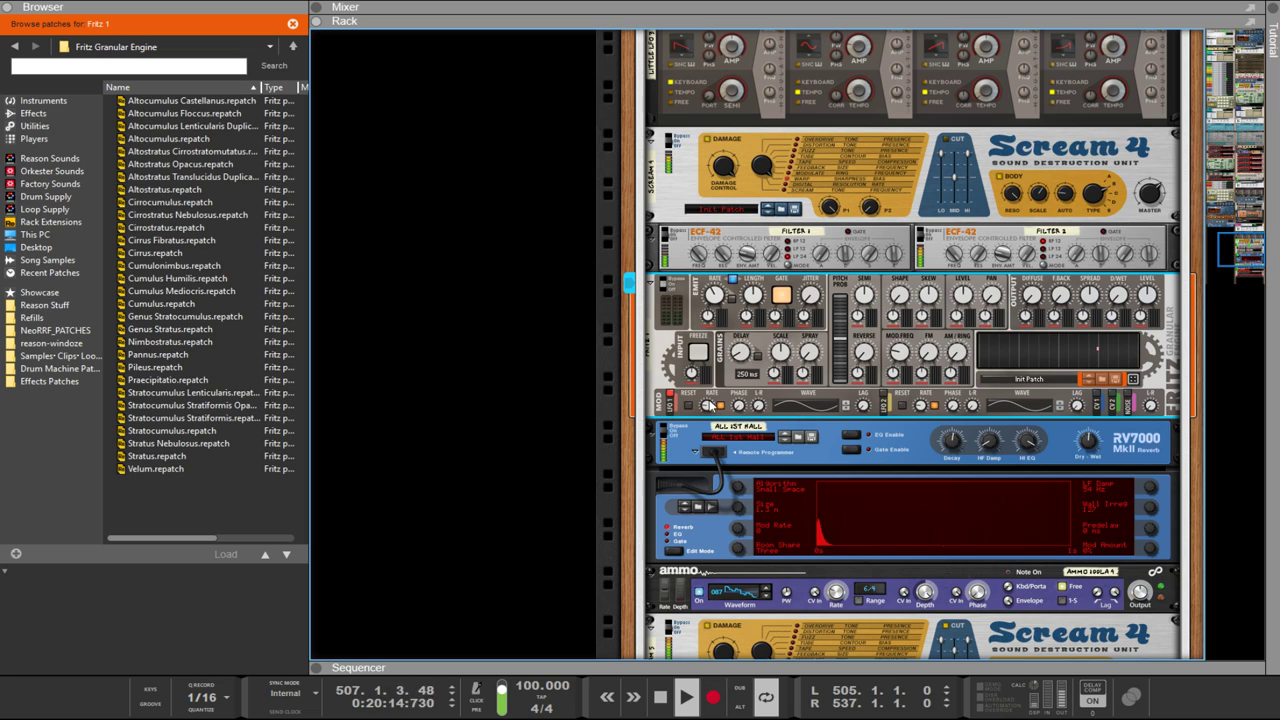
drag(795, 404, 811, 294)
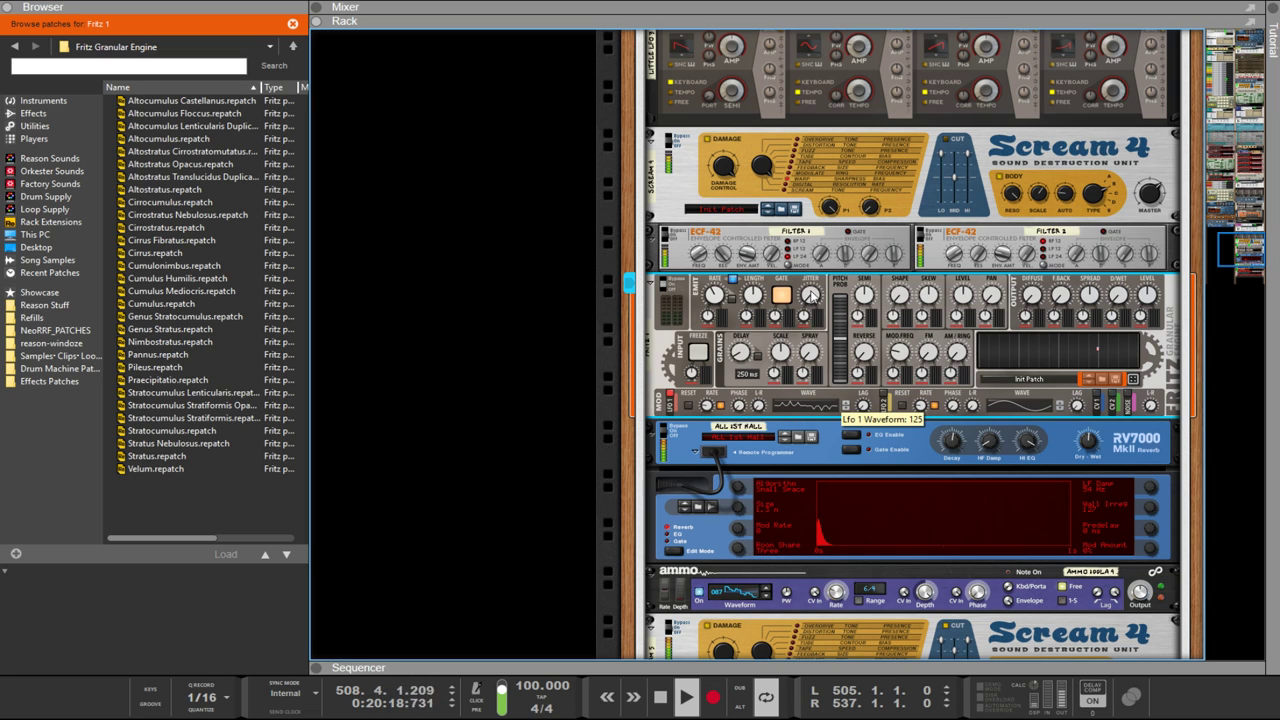
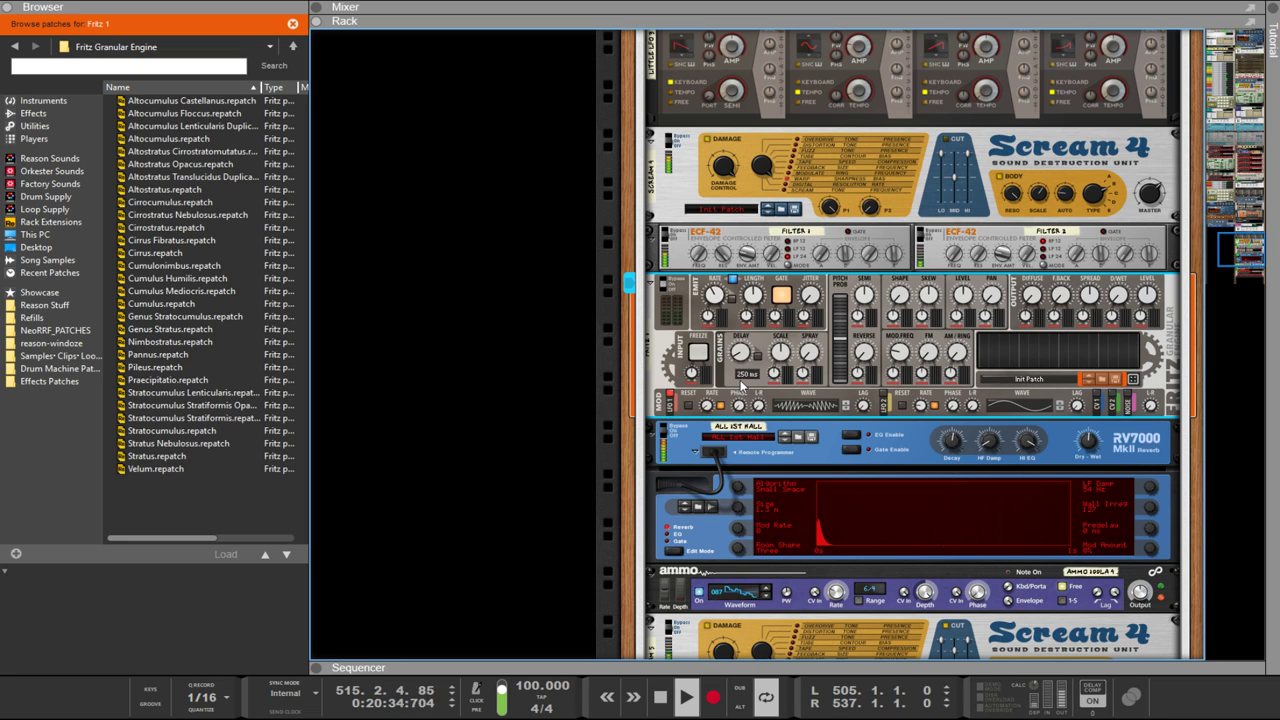
Step: Set Filter 2's resonance to 36 and Filter 1's resonance to 115
click(980, 256)
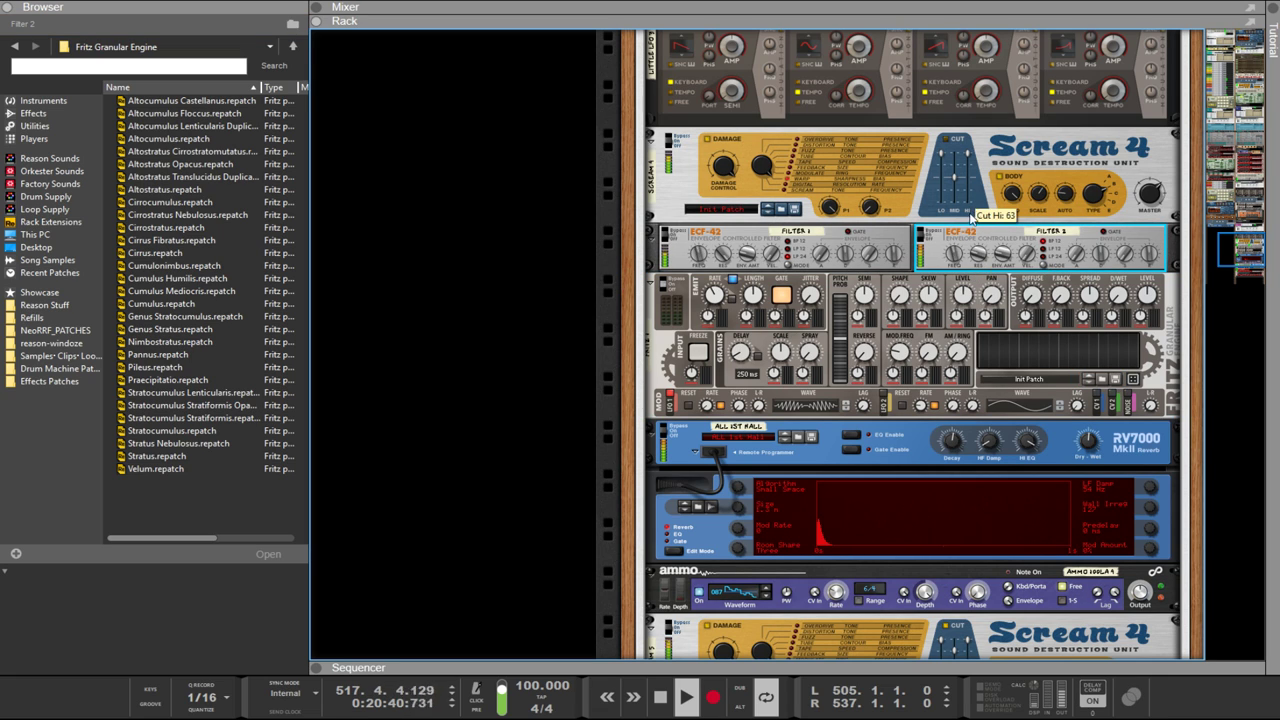
drag(978, 255, 978, 253)
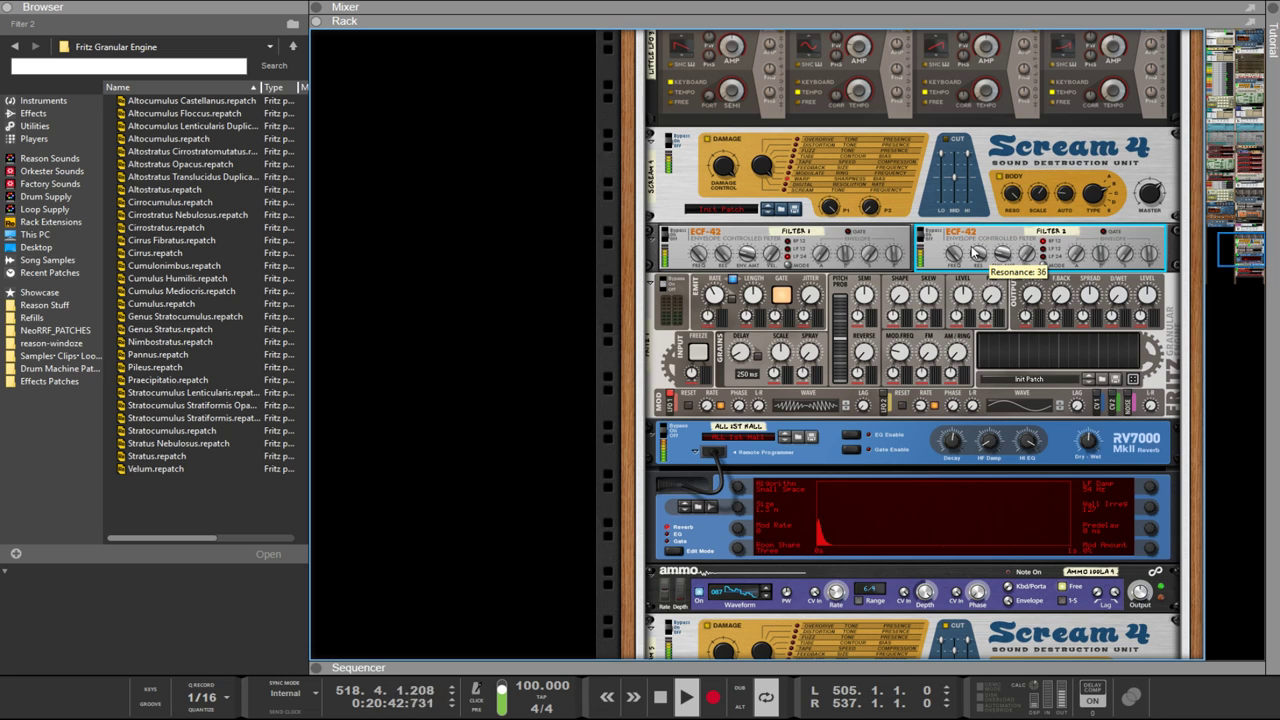
click(720, 256)
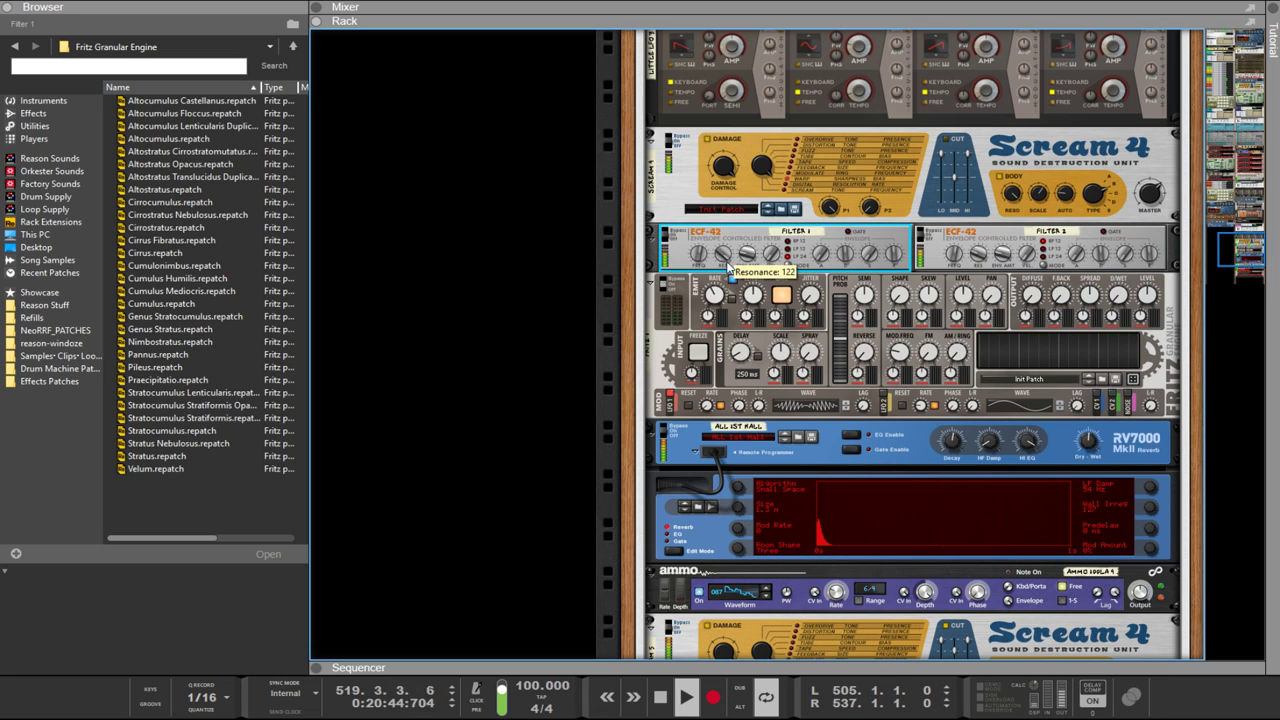
drag(730, 275, 731, 281)
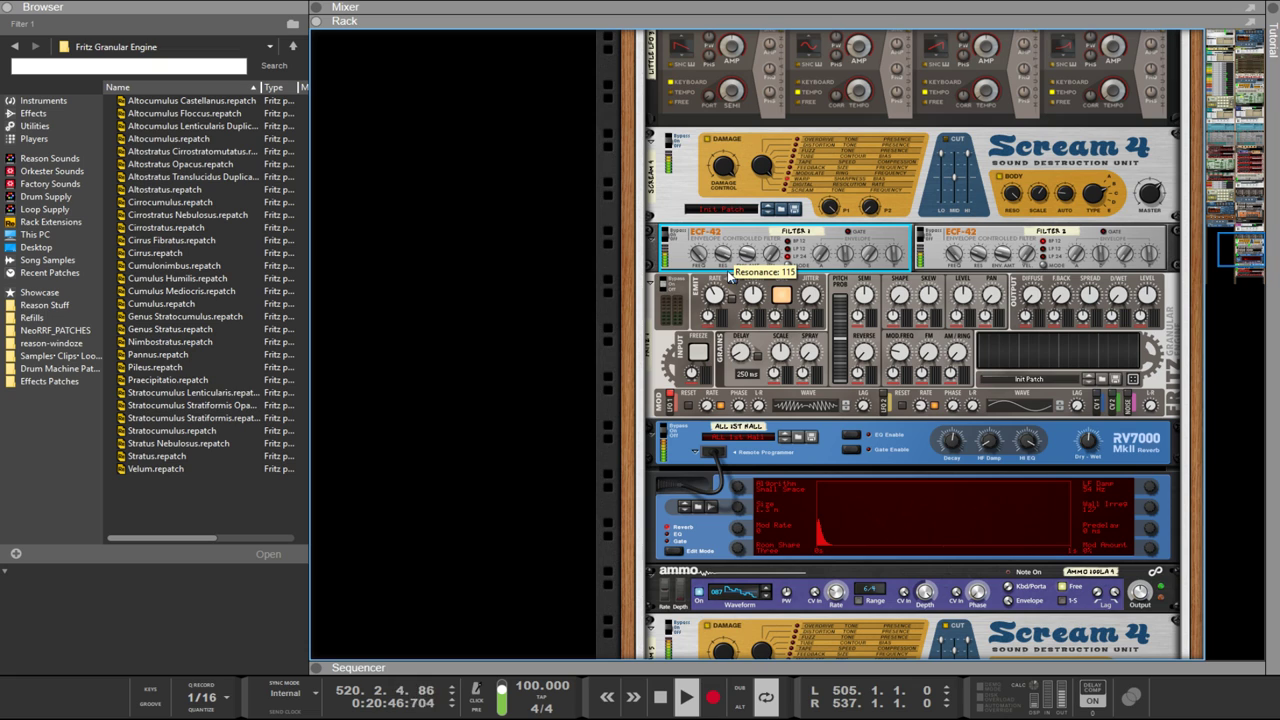
Step: Set the RV7000's Room Shape to Four in its remote programmer
drag(736, 558, 740, 512)
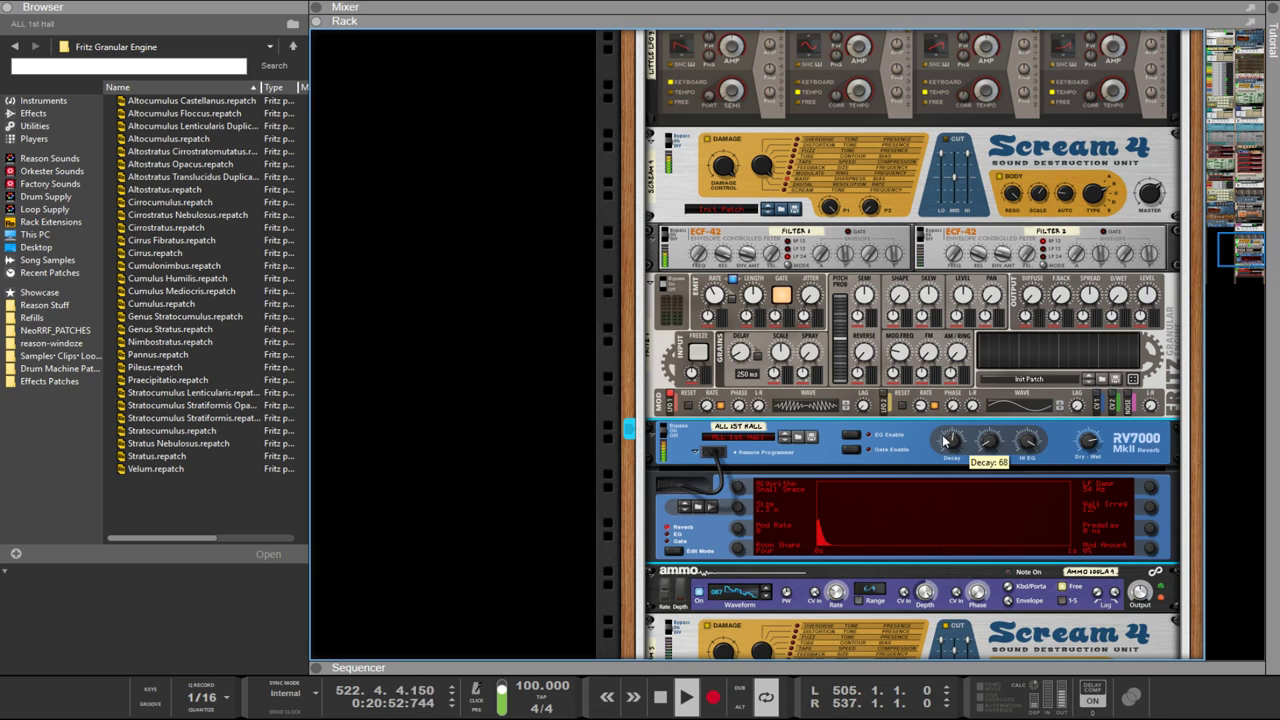
Step: Adjust the Decay of the RV7000 reverb below the Fritz granular engine and set its Dry/Wet to 36
drag(980, 520, 948, 444)
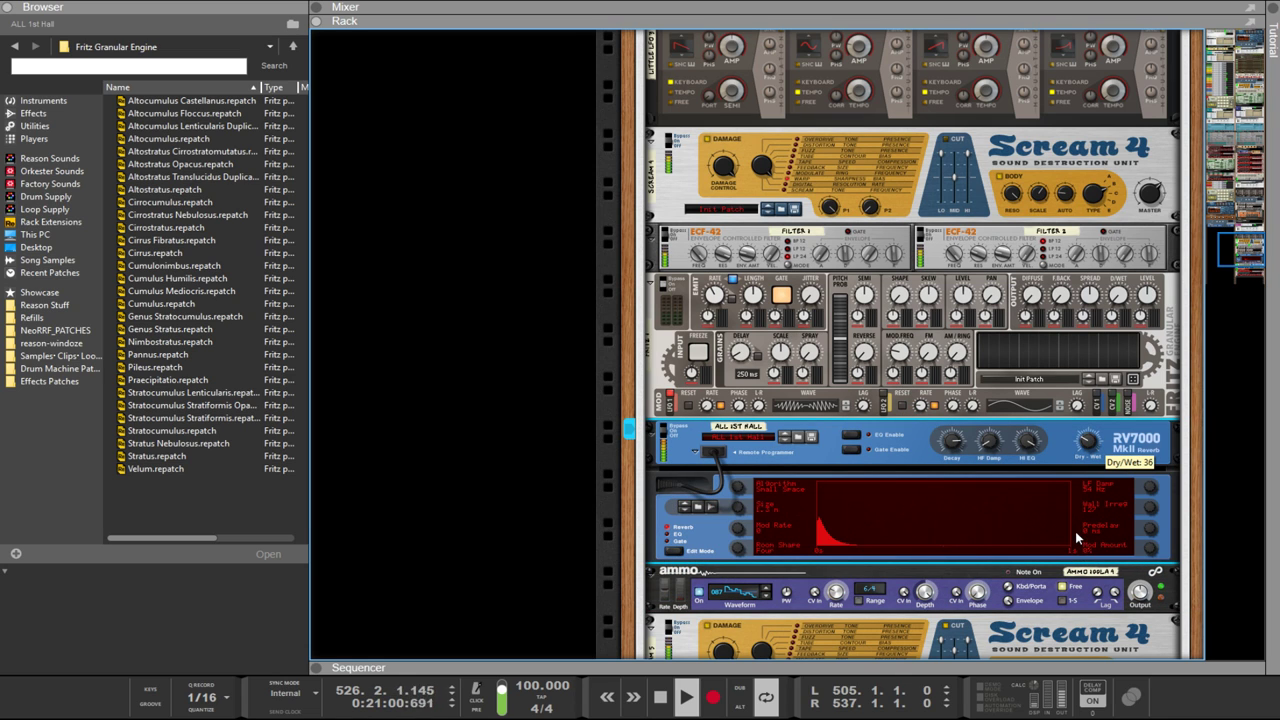
drag(1075, 531, 1076, 540)
Step: Examine the device chain and rear cabling of the weaponize screechsynth Combinator
scroll(917, 414, down, 5)
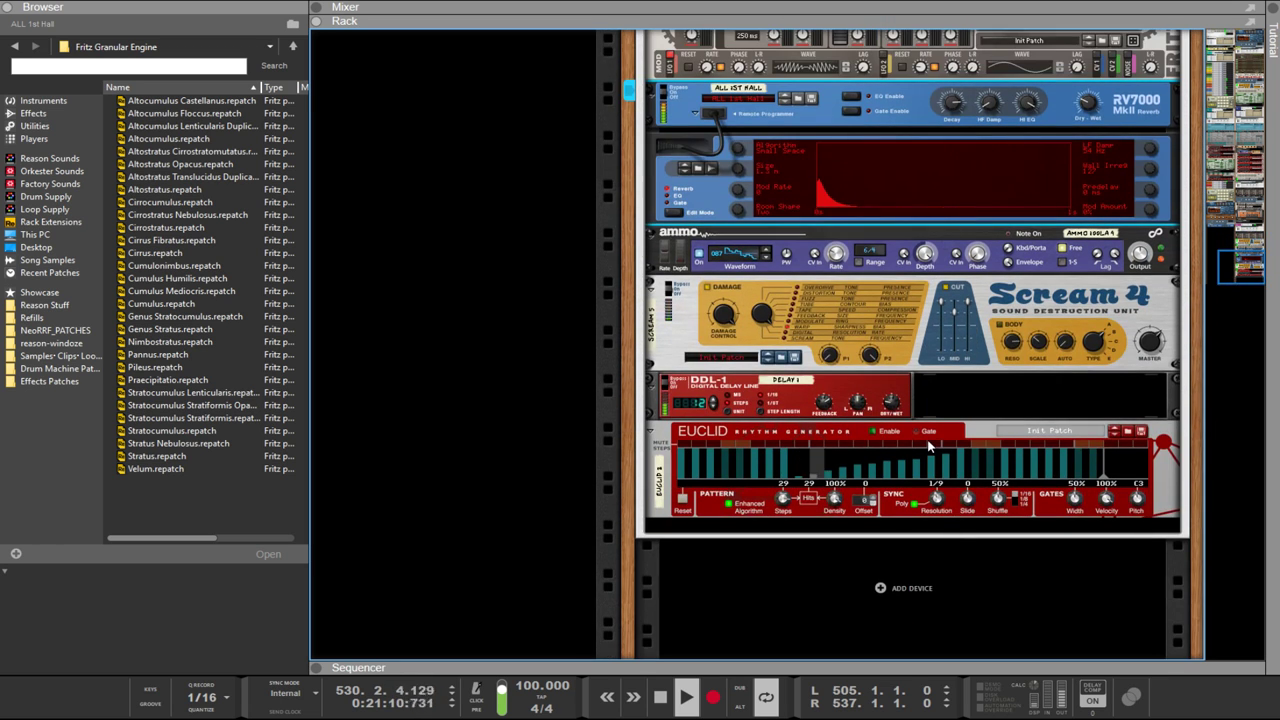
scroll(831, 428, up, 3)
scroll(832, 429, up, 15)
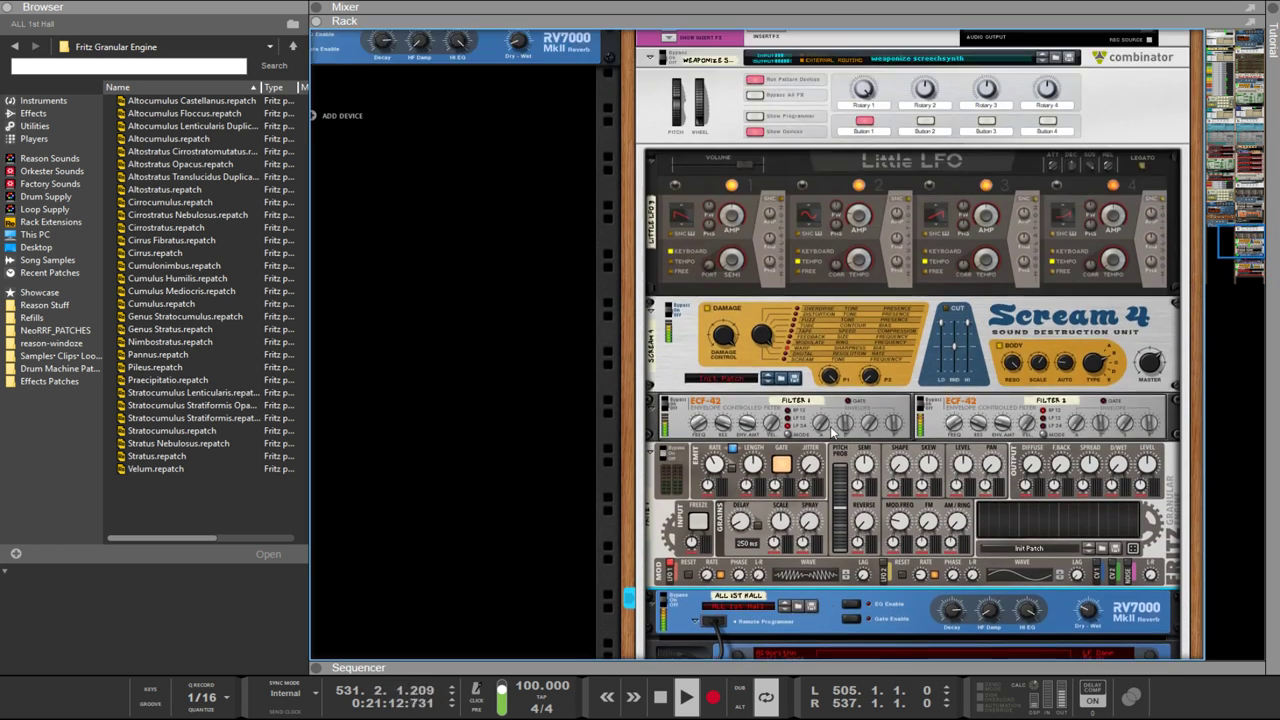
scroll(740, 556, down, 10)
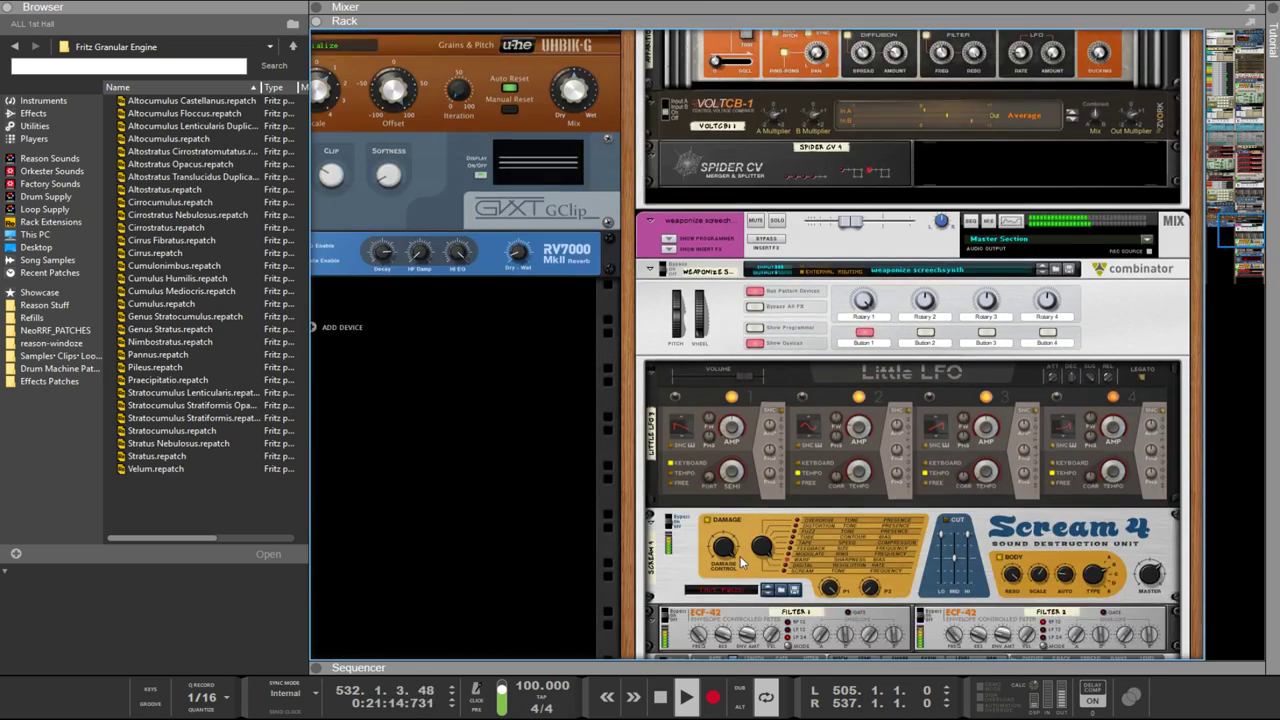
key(Tab)
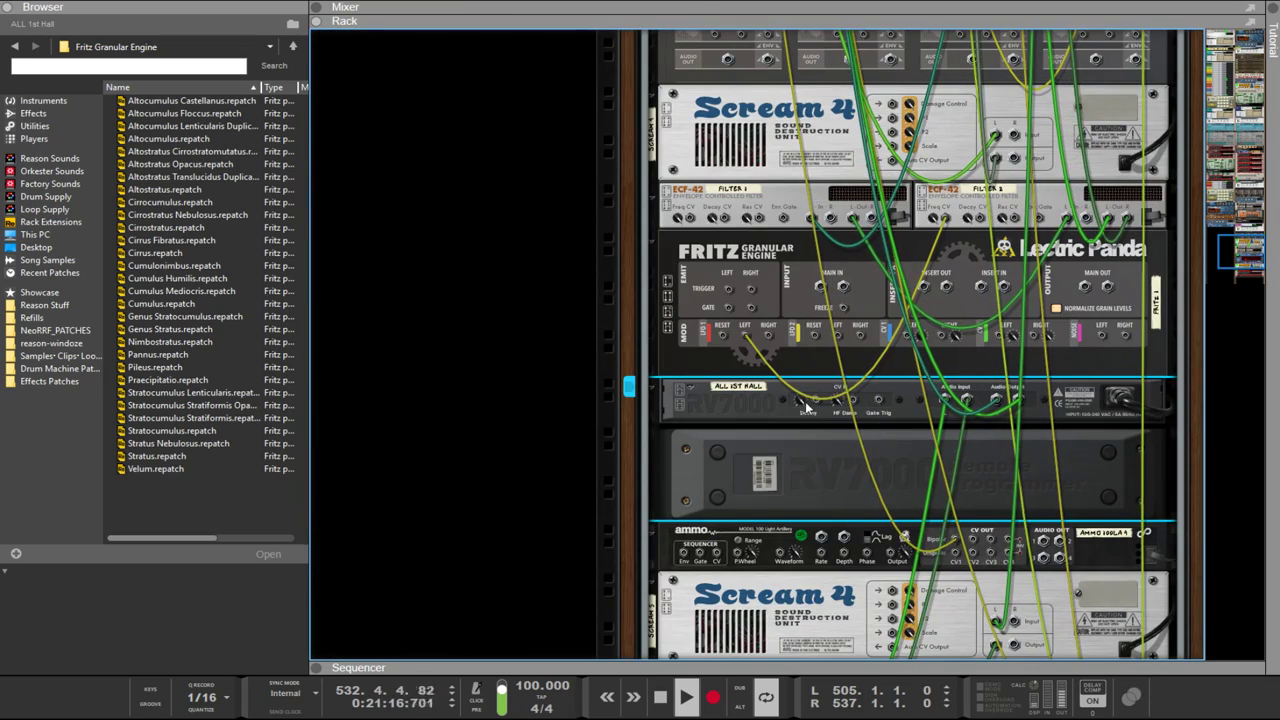
scroll(830, 345, up, 3)
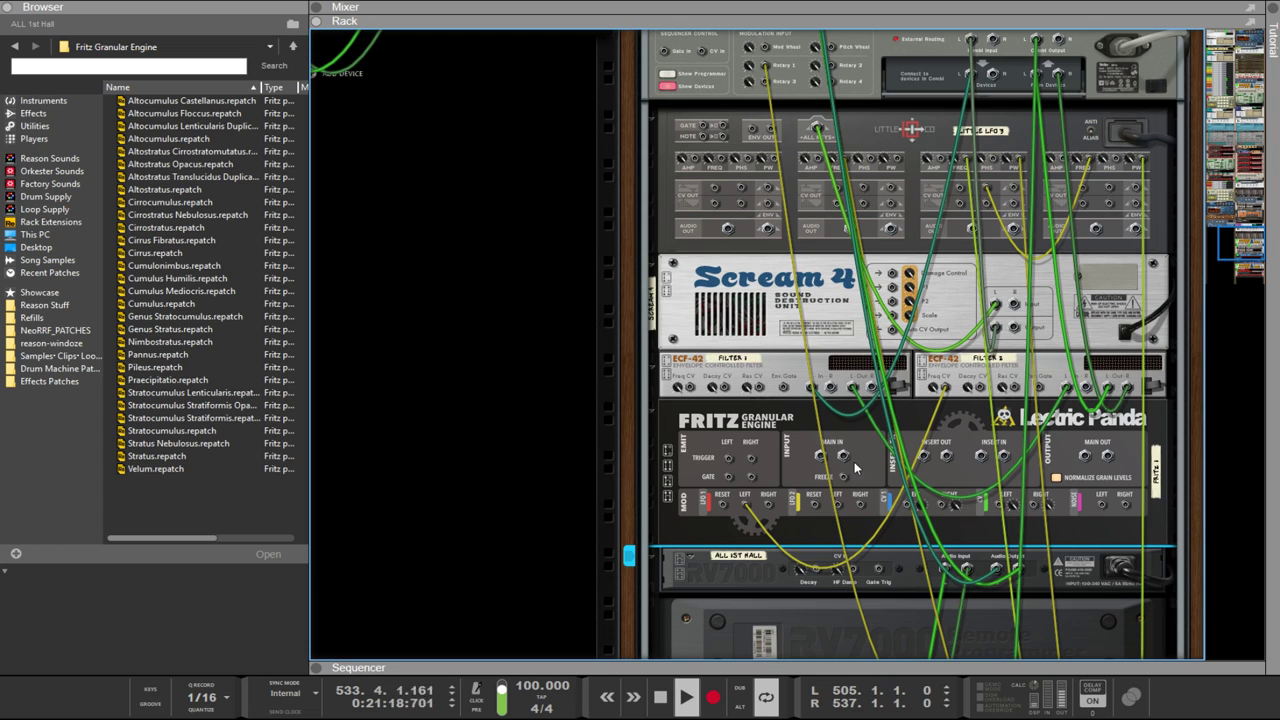
key(Tab)
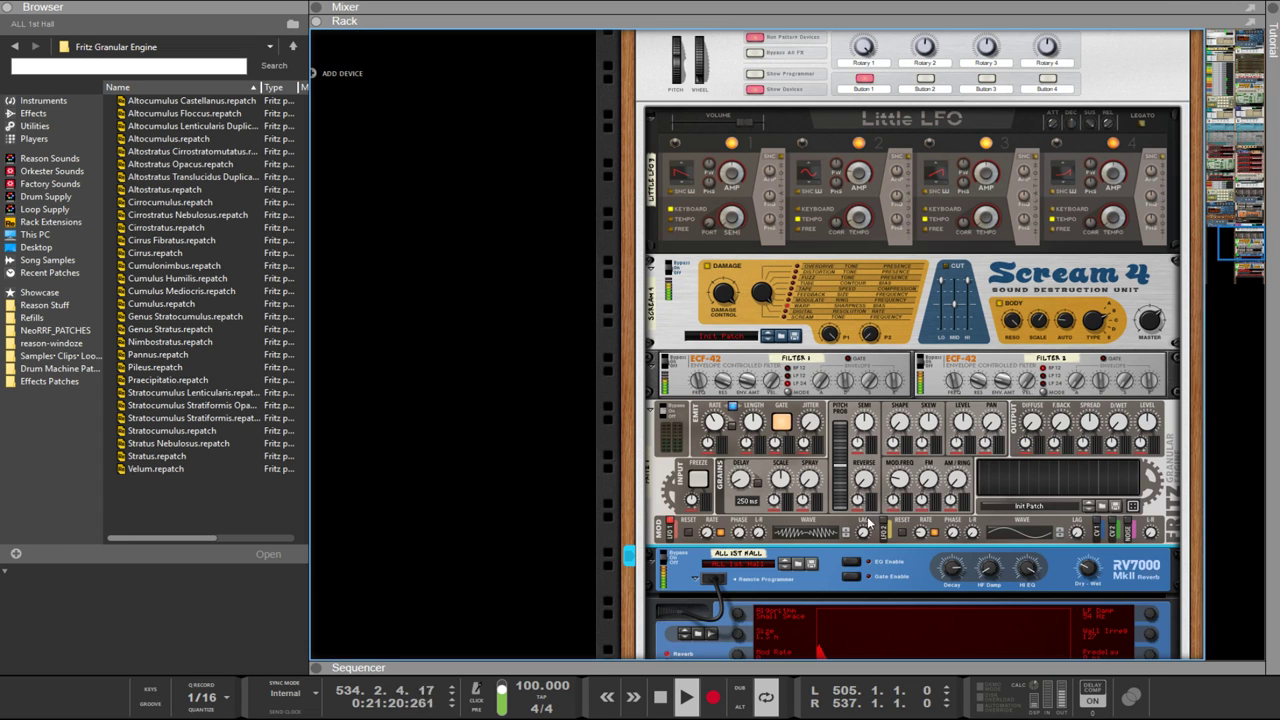
Step: Set the Fritz granular engine's LFO 2 waveform to 85 and adjust its Pan control
click(1020, 530)
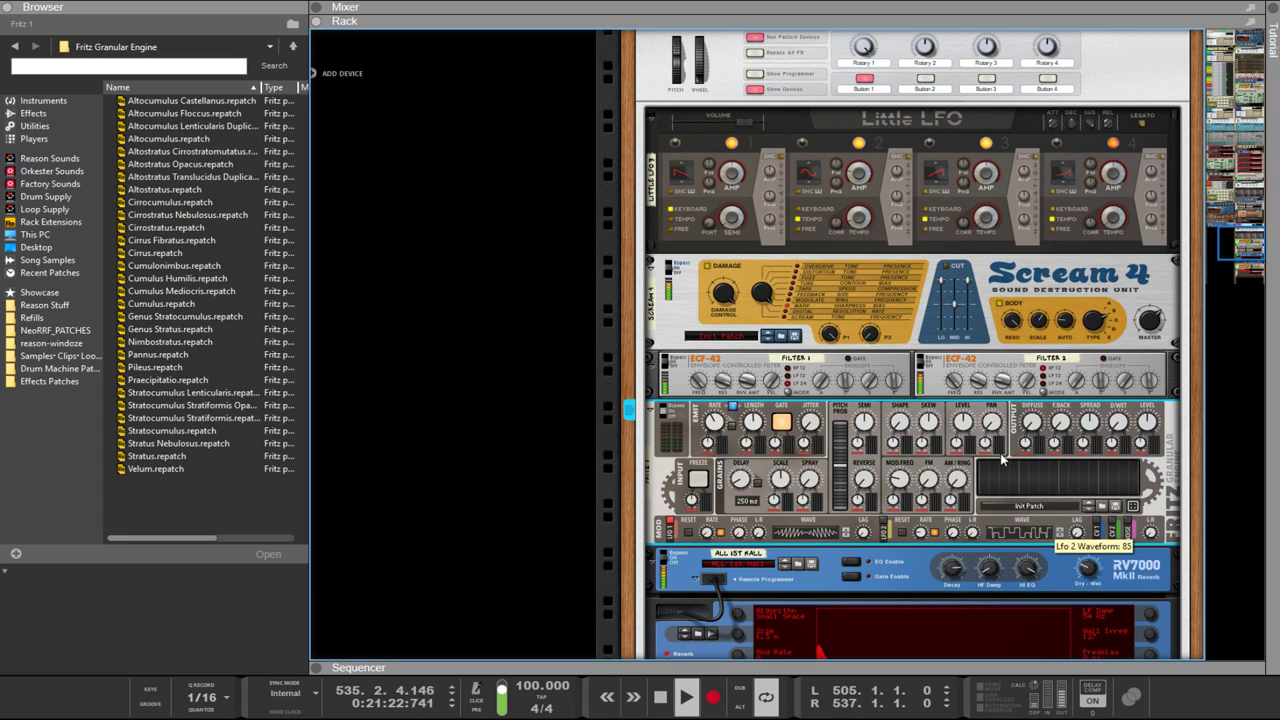
drag(995, 447, 990, 424)
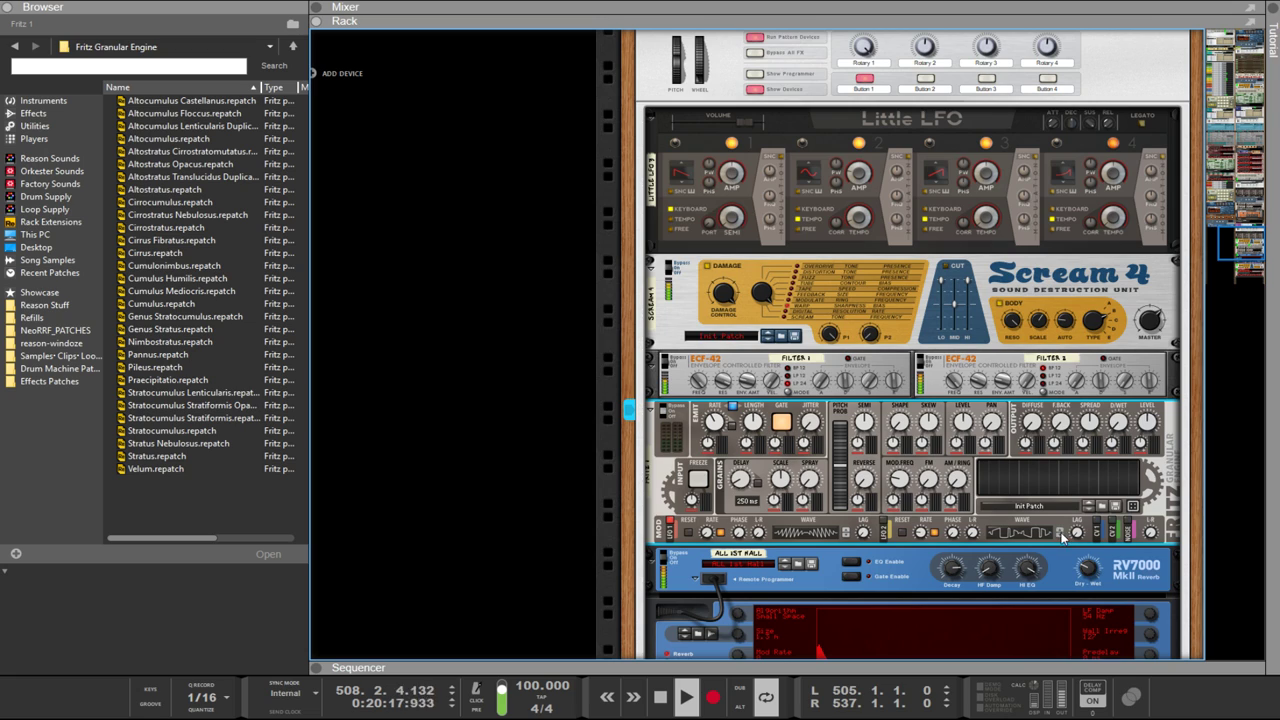
key(Tab)
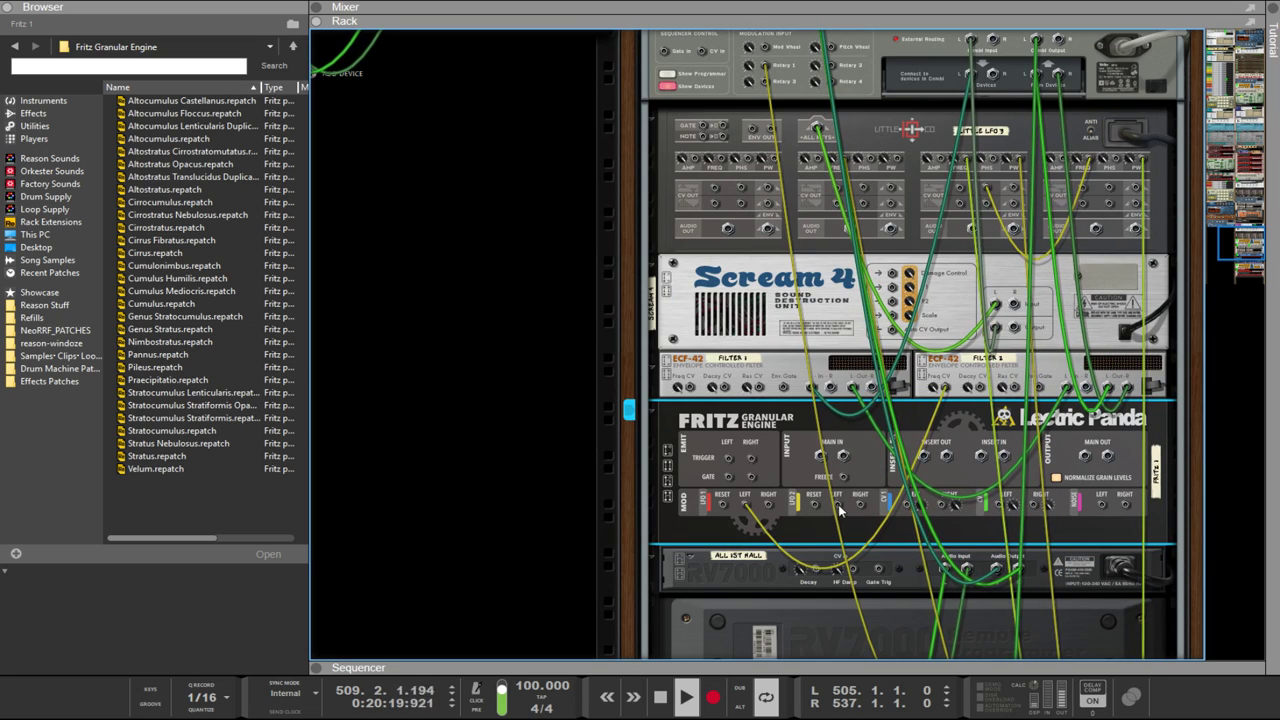
drag(797, 410, 522, 455)
Step: Set the LFO 2 Rate Sync to 16/4 on the Fritz granular engine in the screechsynth Combinator
key(Tab)
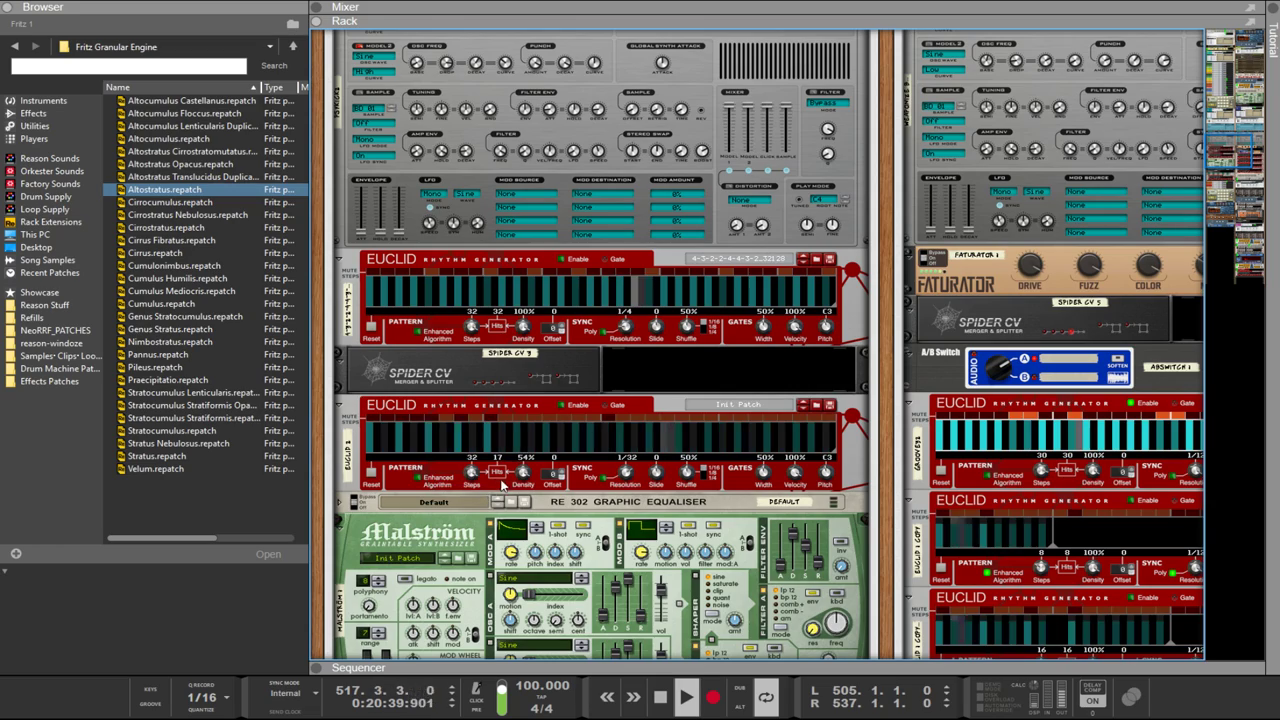
scroll(1043, 443, down, 5)
scroll(1108, 490, down, 5)
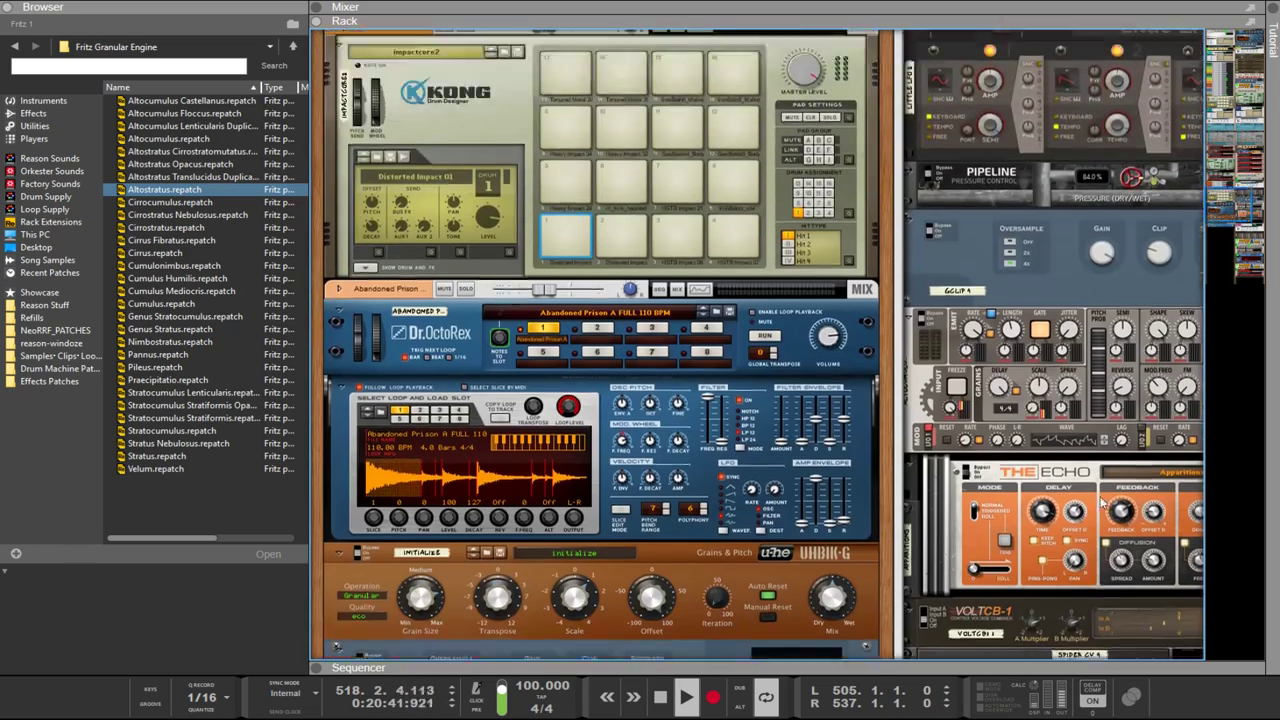
drag(898, 463, 565, 497)
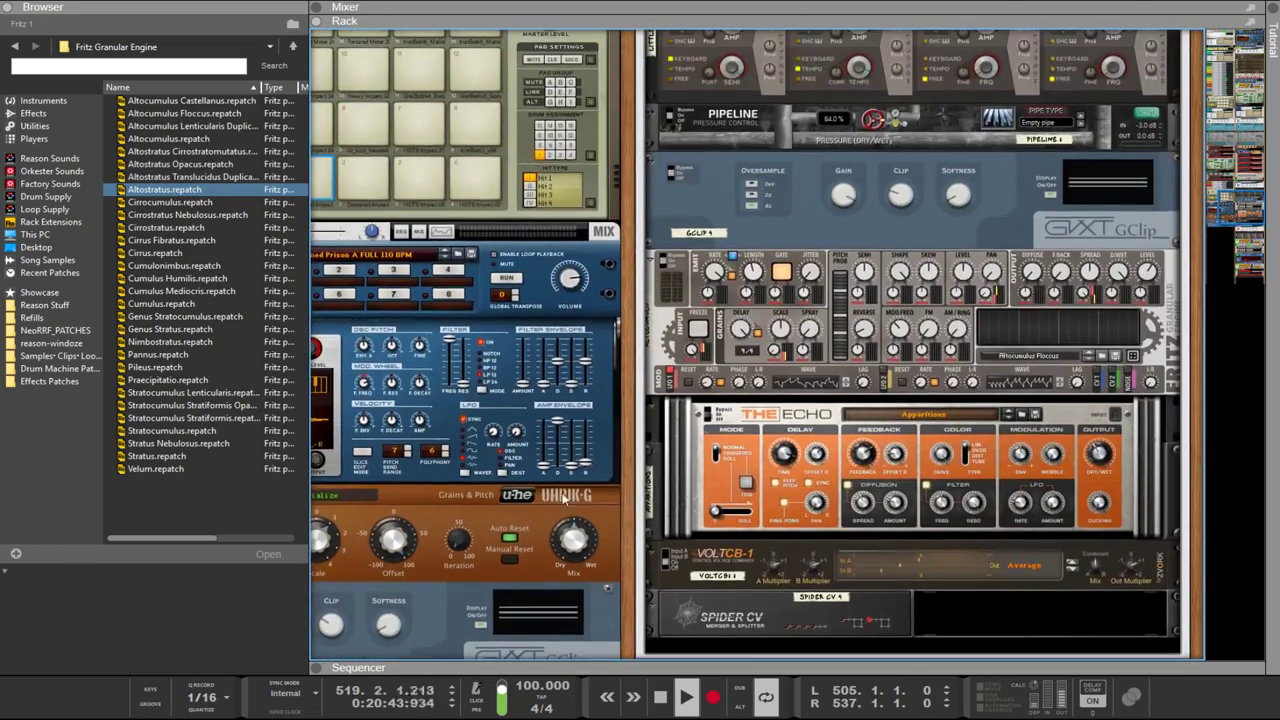
scroll(958, 401, down, 15)
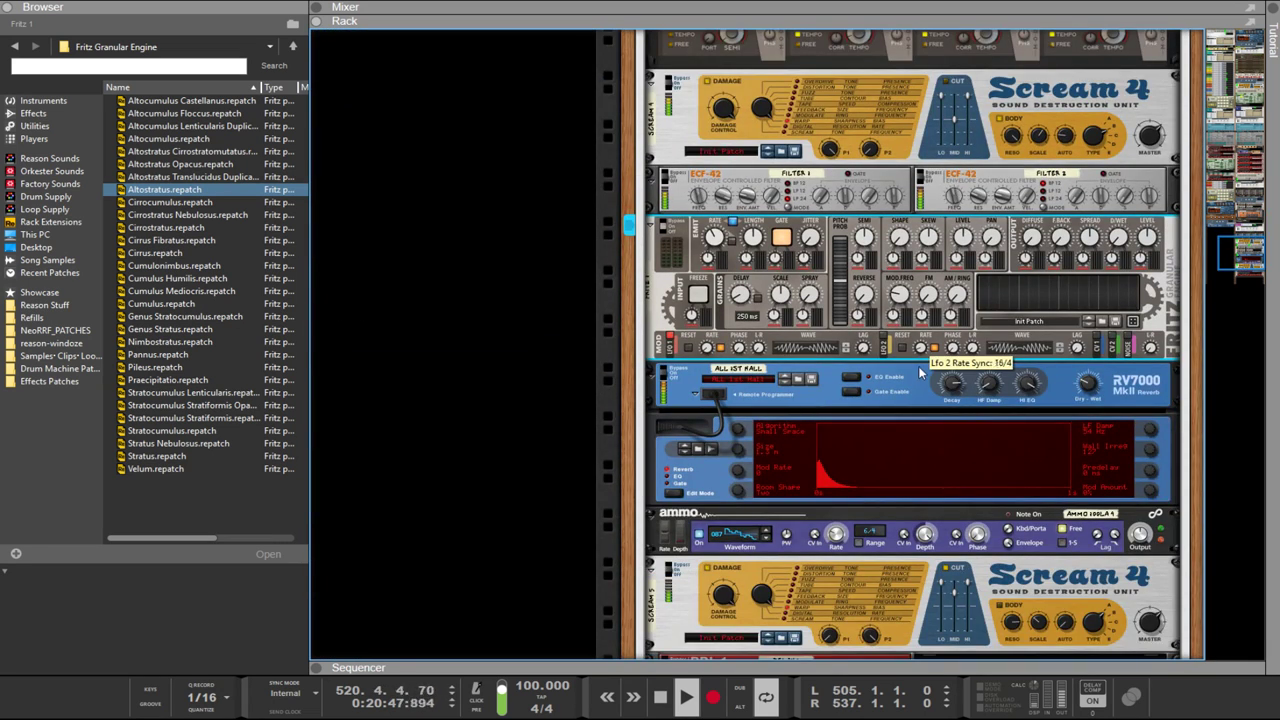
drag(918, 366, 924, 376)
Step: Enable the outputs of the Euclid 2 rhythm generator above the Malström and inspect its rear connections
scroll(705, 363, up, 10)
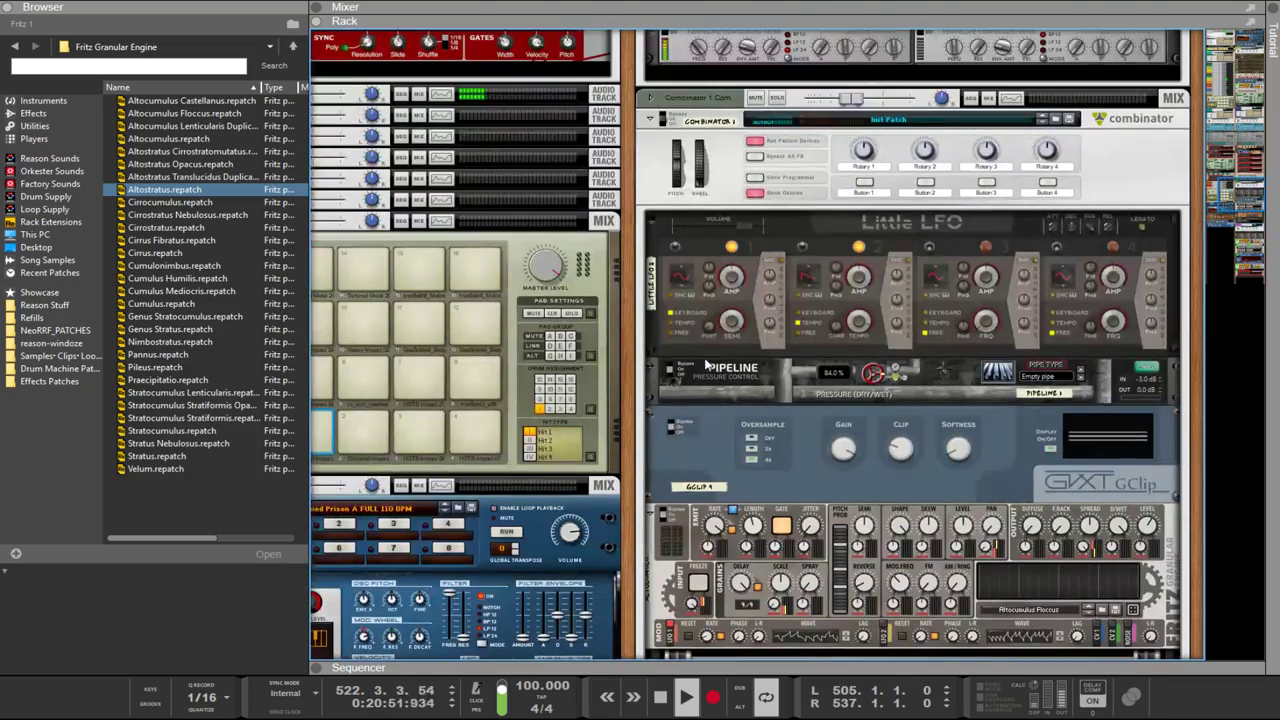
scroll(705, 365, up, 5)
scroll(630, 310, up, 15)
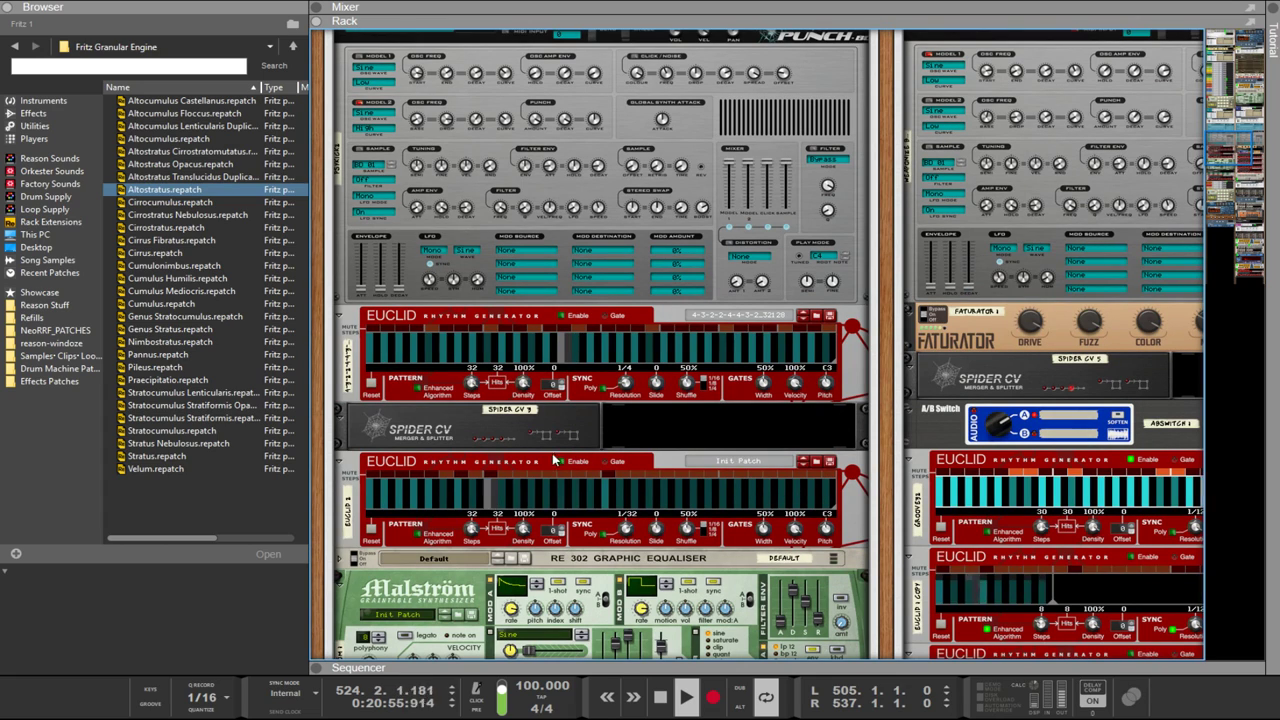
click(565, 470)
key(Tab)
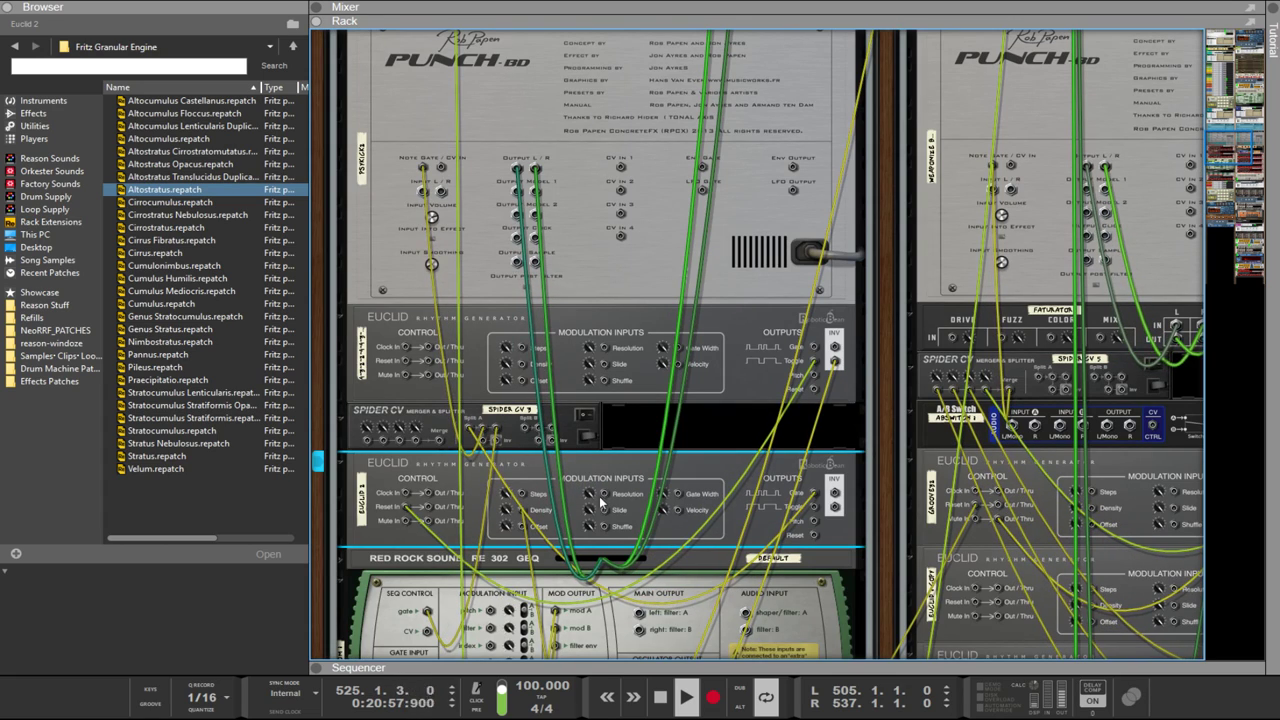
key(Tab)
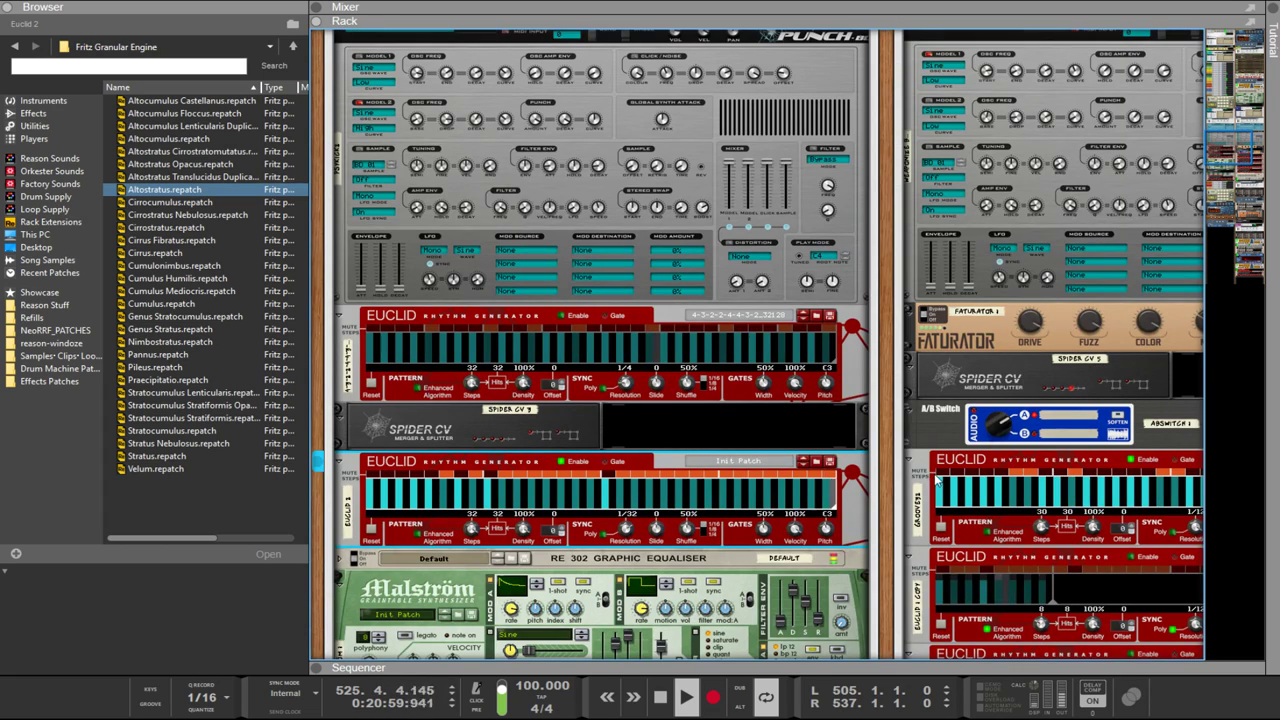
Step: Set the Malström's Modulator A Rate to 1/8T
scroll(600, 400, down, 5)
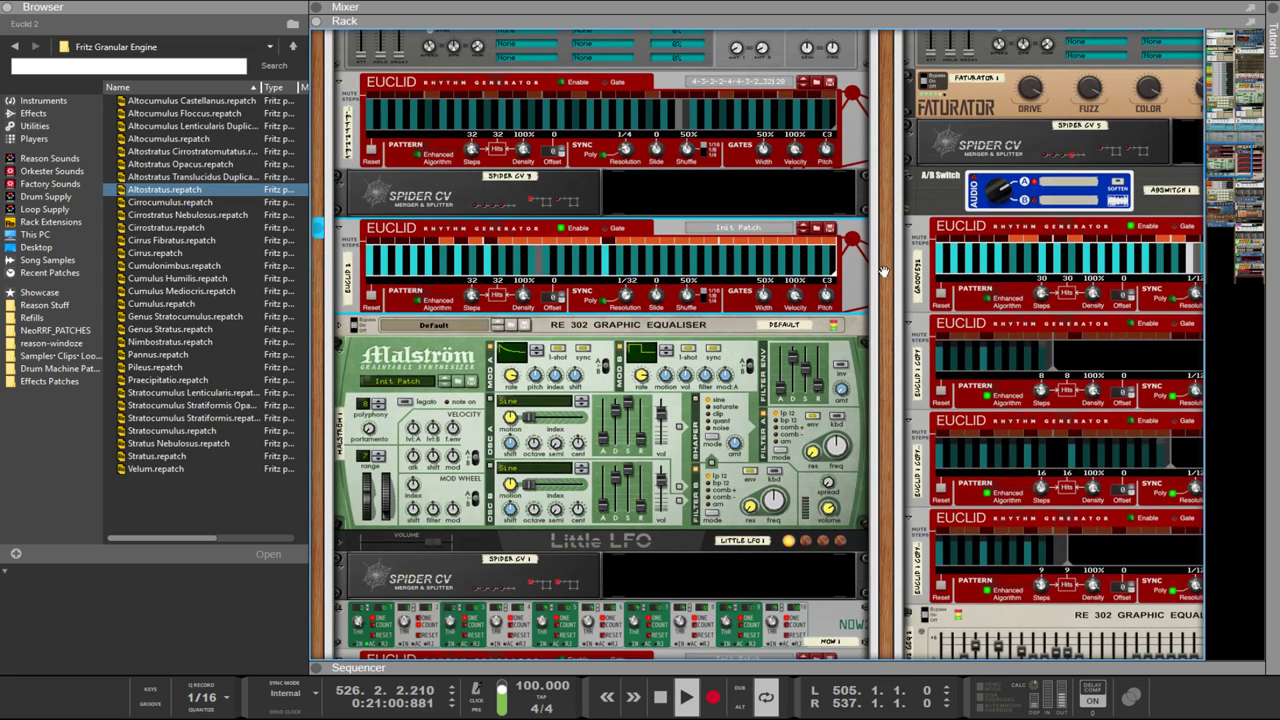
click(510, 375)
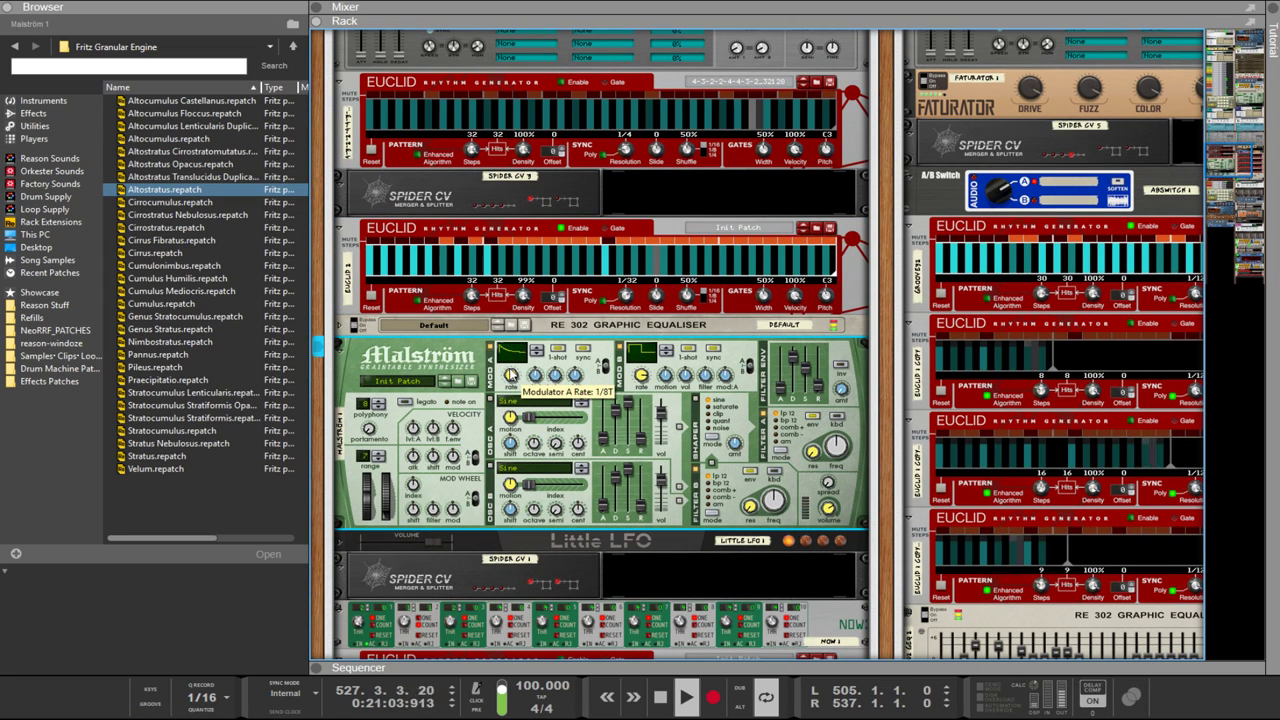
scroll(383, 452, right, 3)
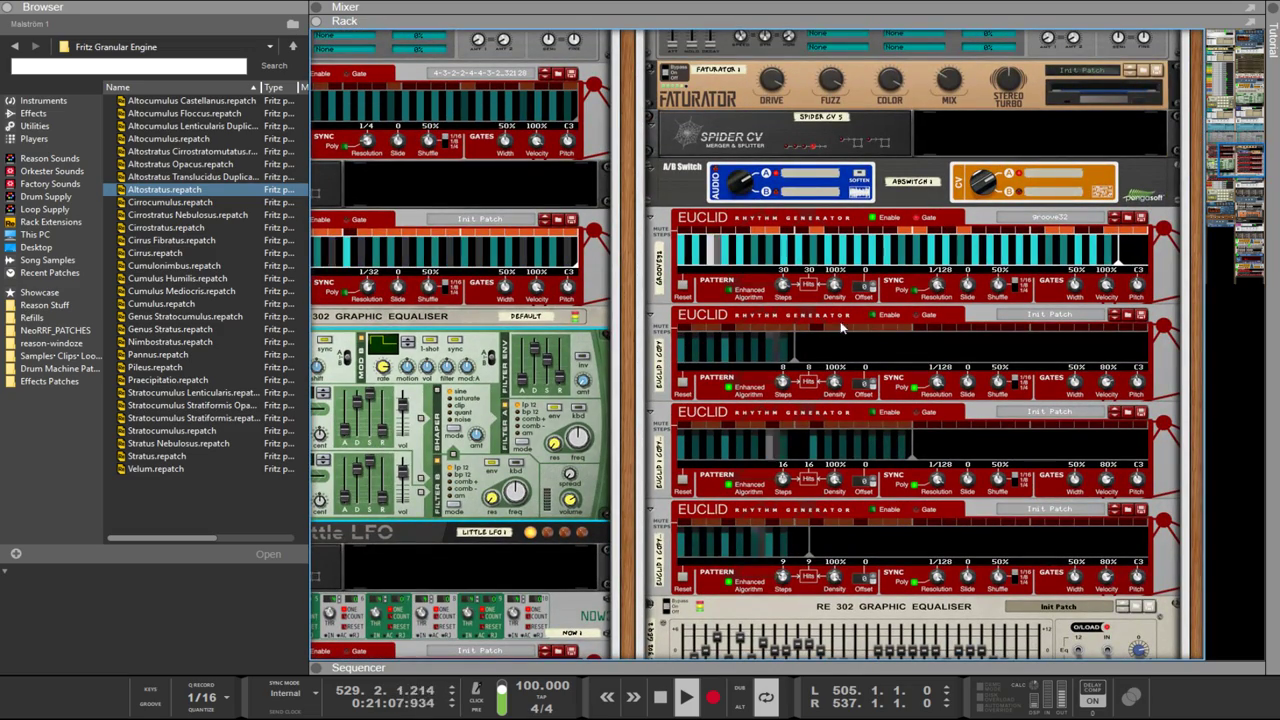
Step: Disable the outputs of the Euclid 2 rhythm generator above the Malström
scroll(478, 355, left, 3)
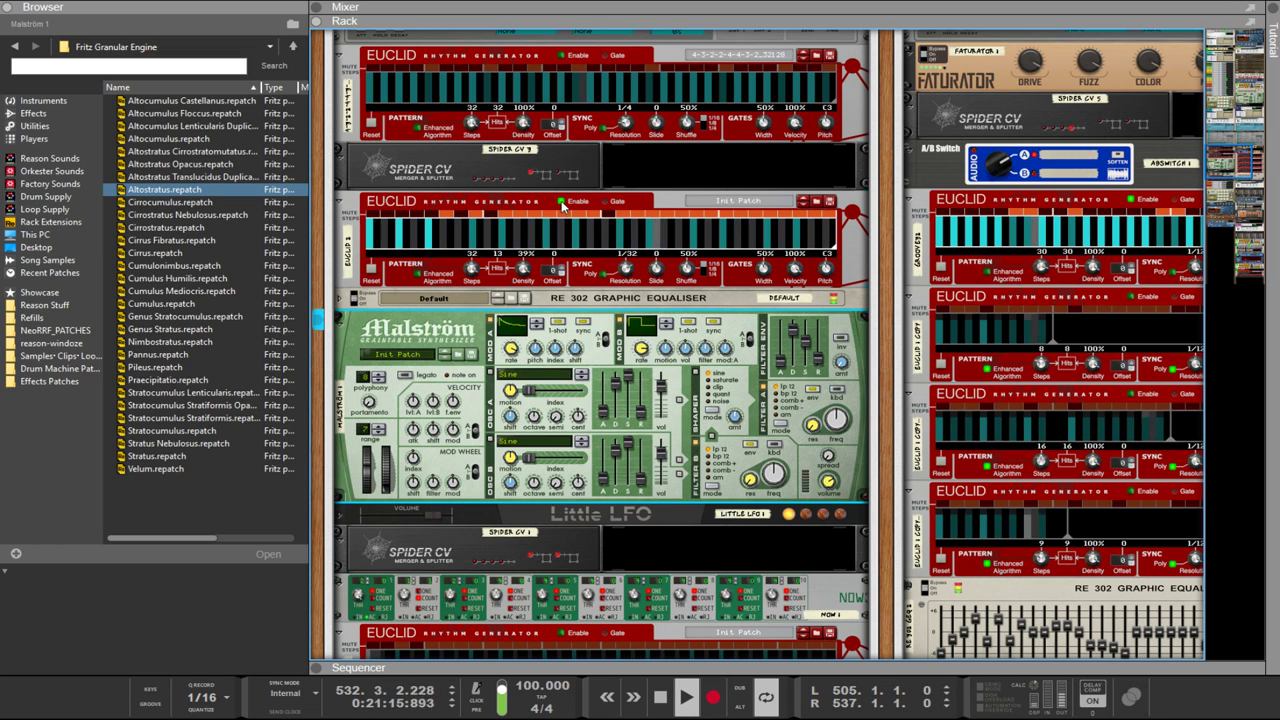
scroll(478, 408, up, 2)
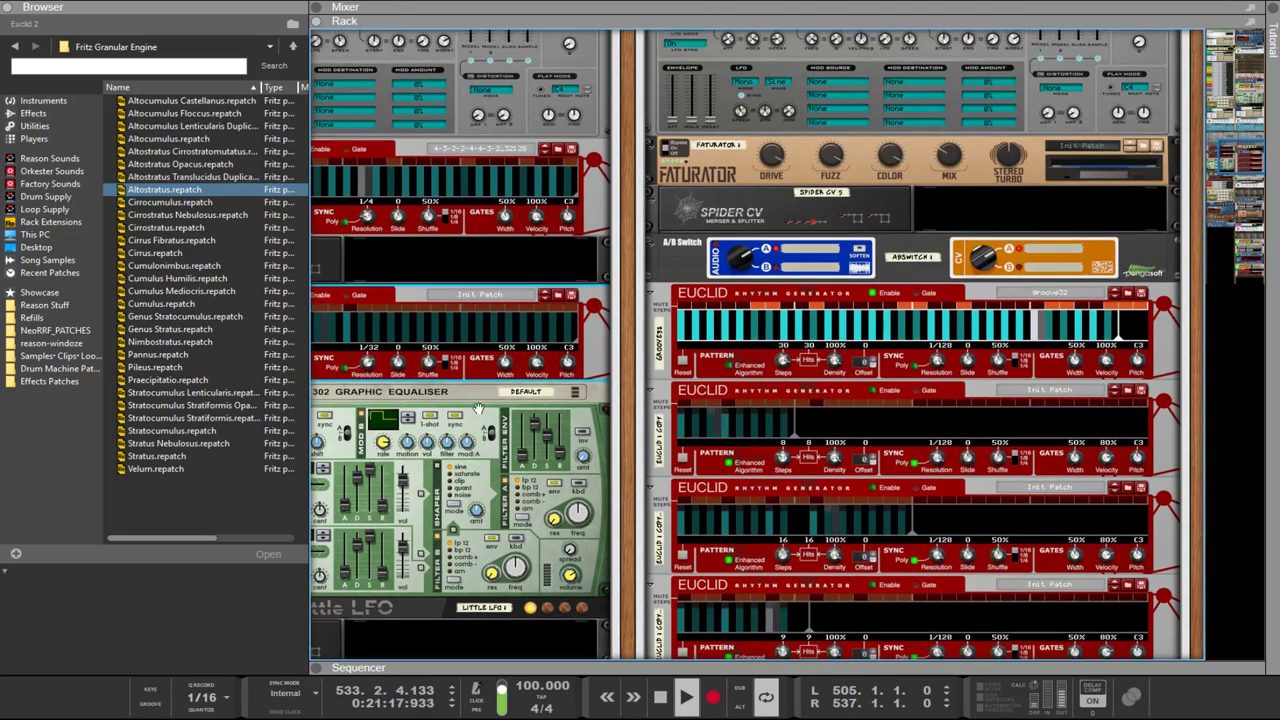
scroll(478, 408, up, 2)
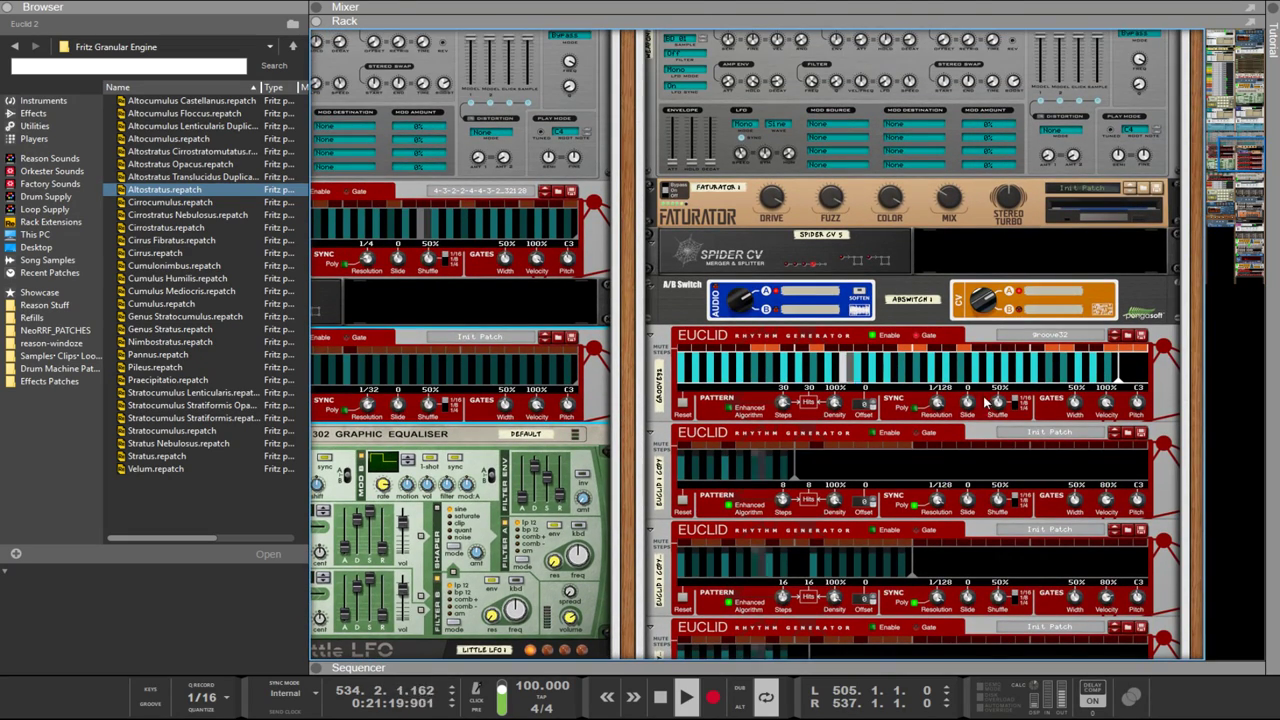
Step: Set the psykick2 Punch-BD's Model 1 Frequency Decay to 68.3 ms and its Model 2 Frequency Drop to 90%
scroll(926, 363, up, 6)
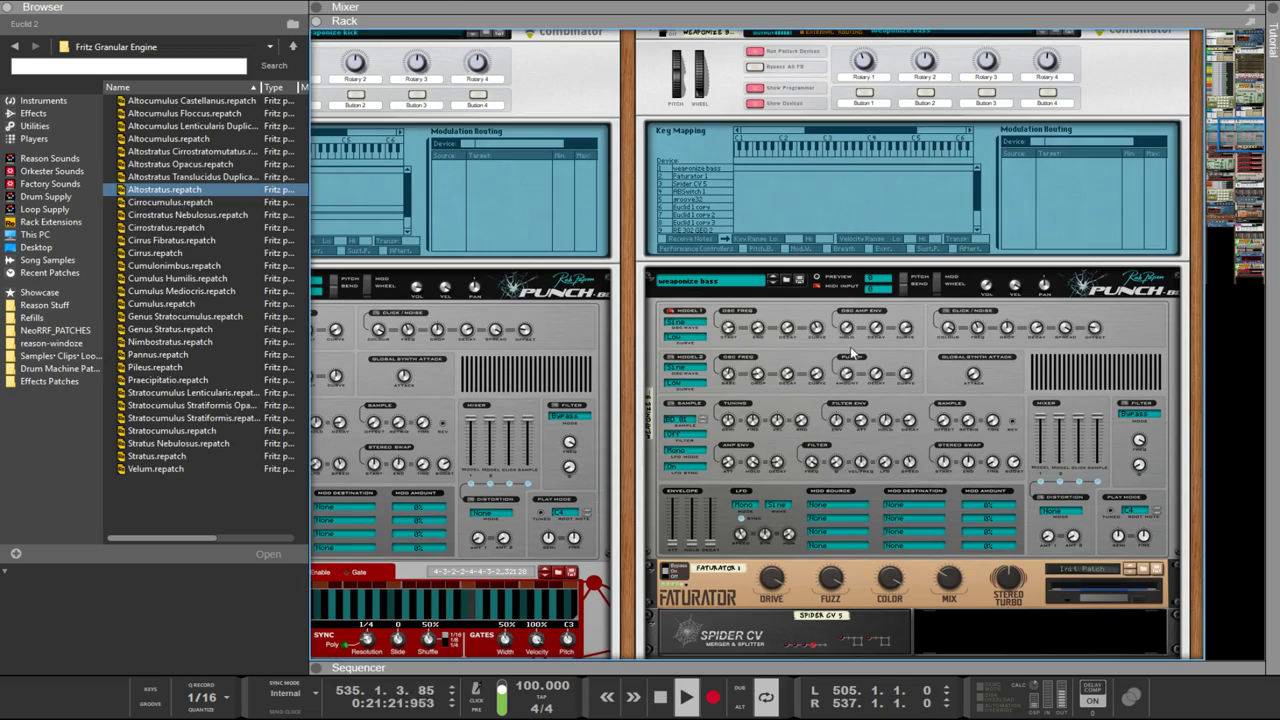
scroll(851, 354, down, 5)
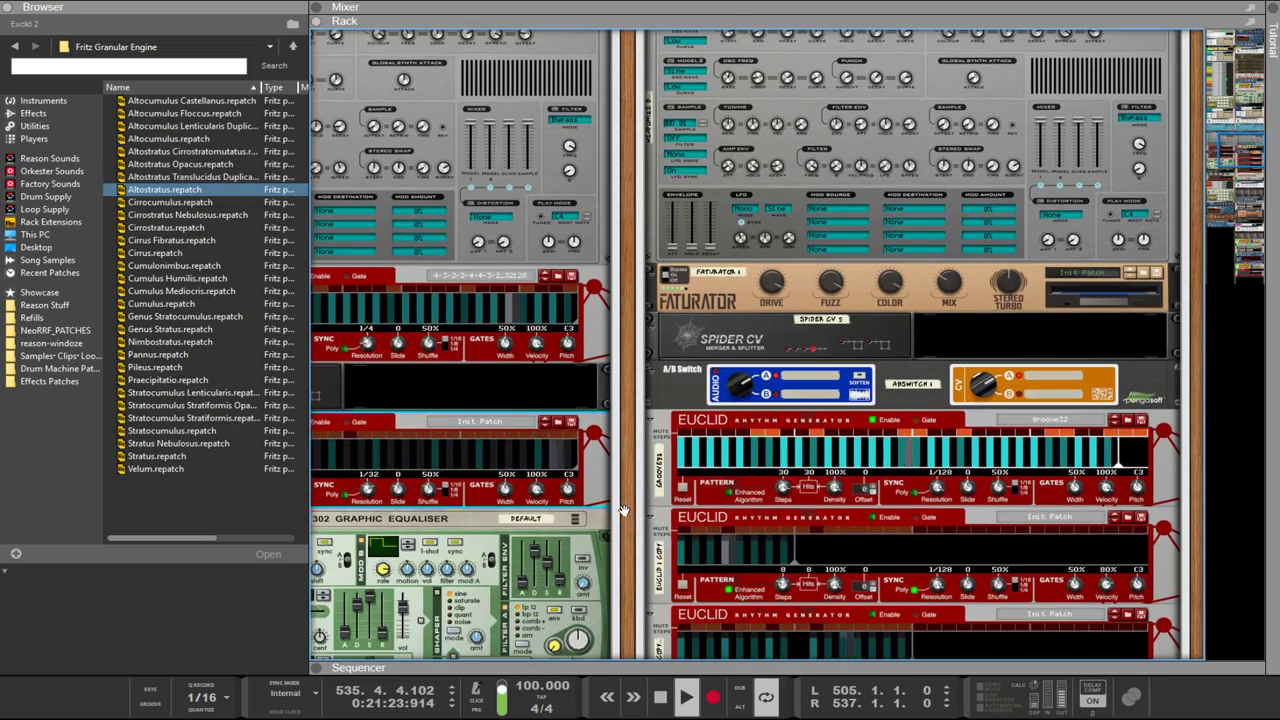
scroll(622, 510, down, 5)
scroll(622, 510, left, 4)
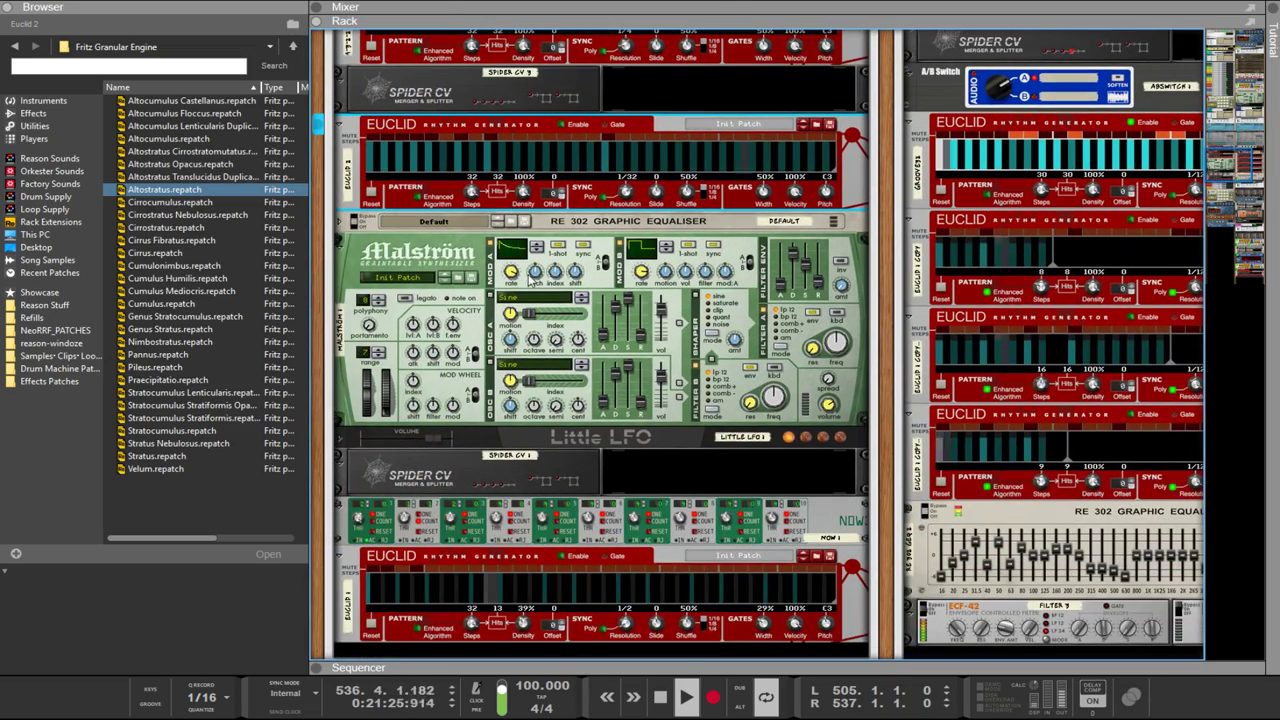
scroll(530, 283, up, 9)
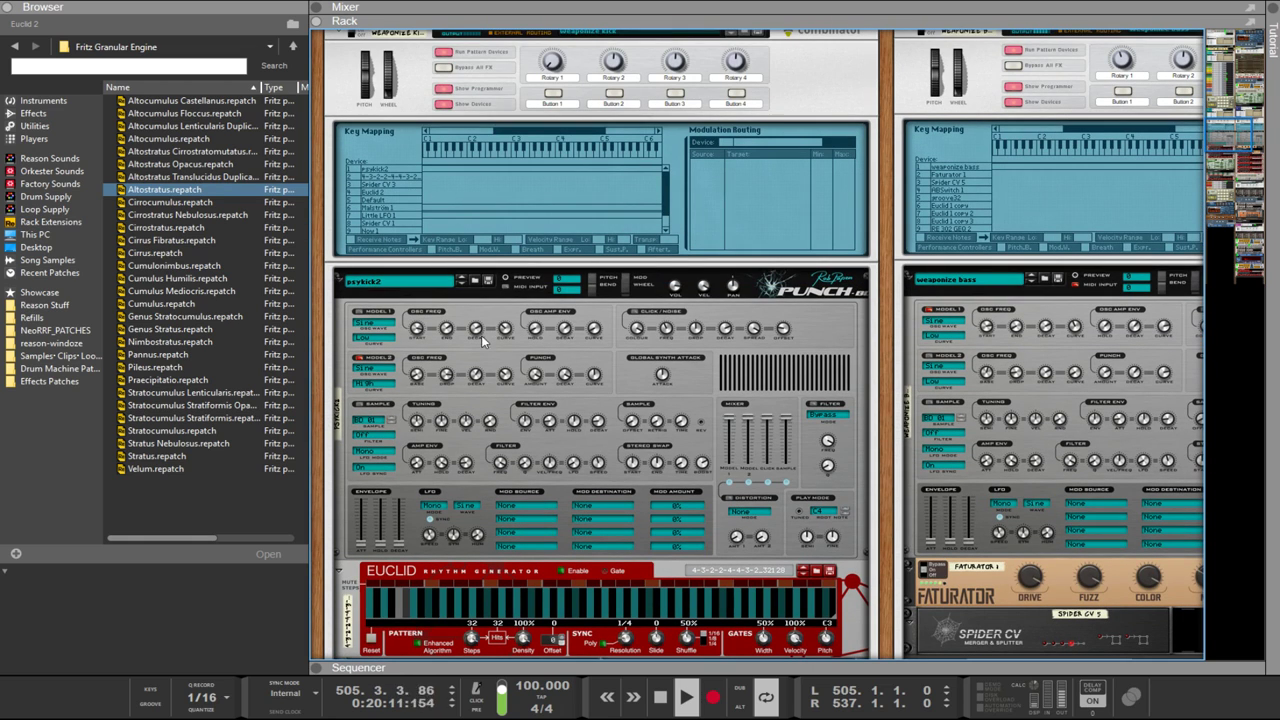
click(569, 333)
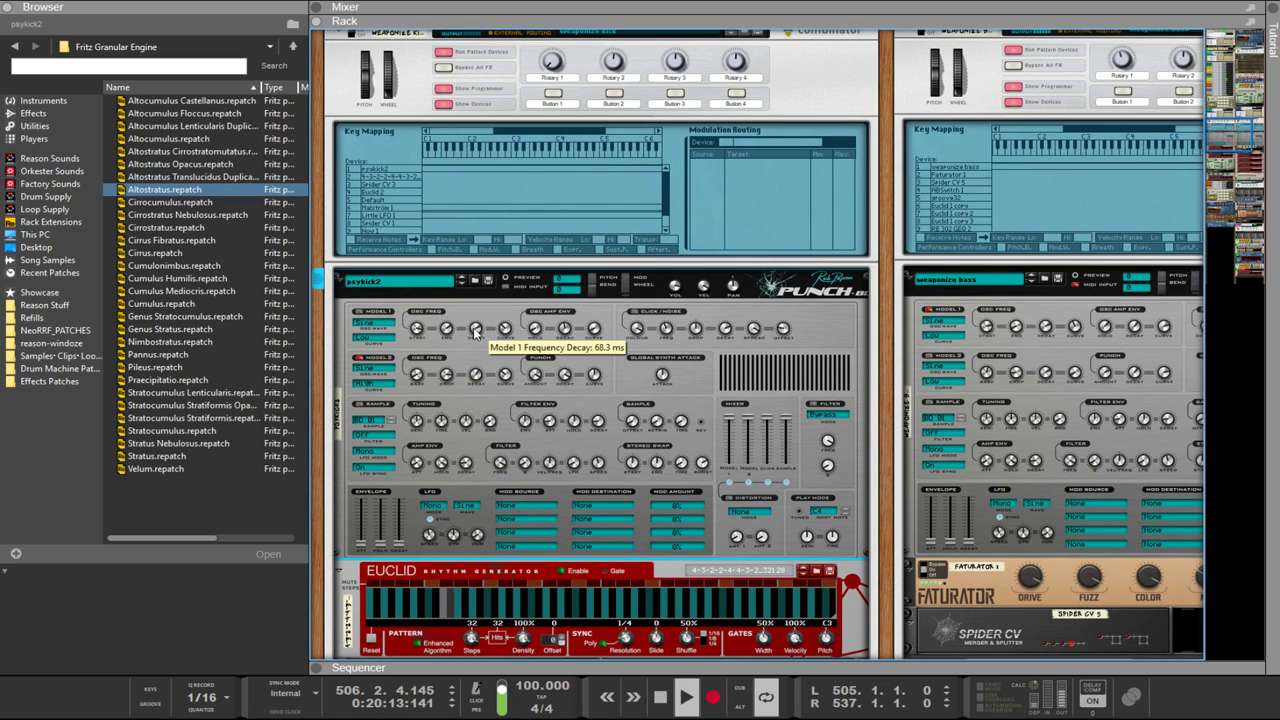
scroll(513, 331, down, 4)
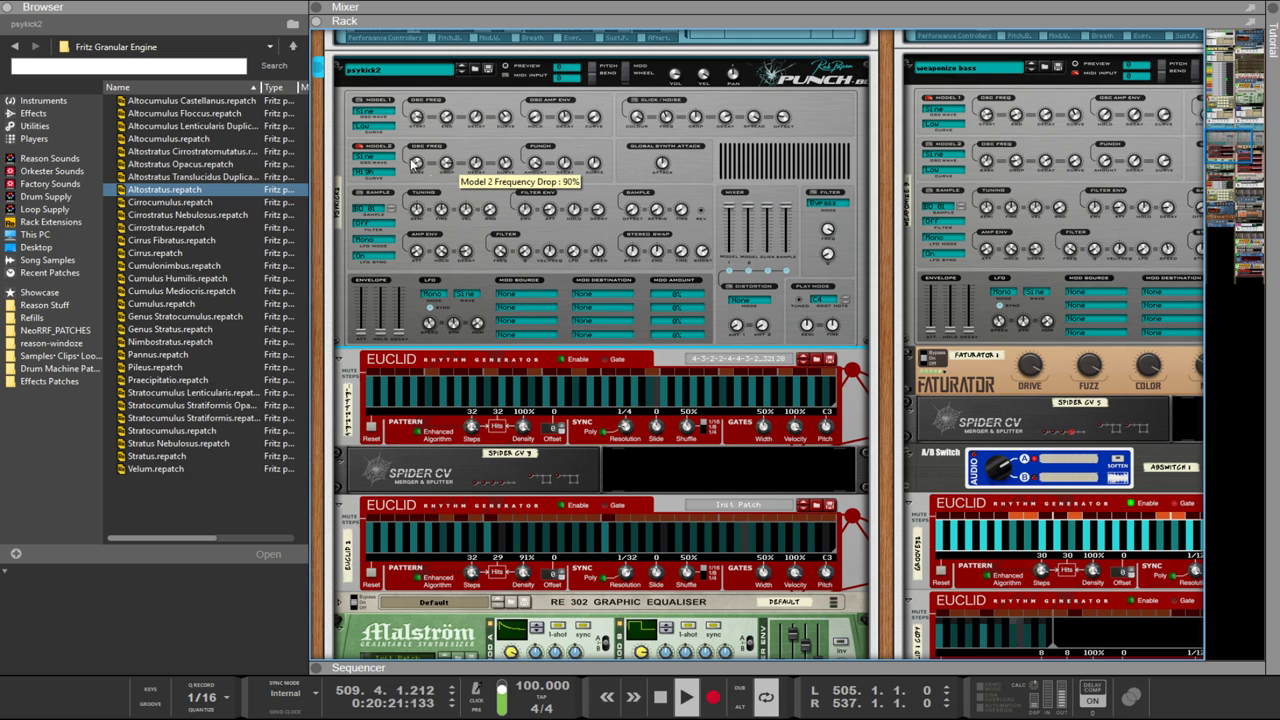
Step: Enable the outputs of the Euclid generator directly below the psykick2 drum and inspect its rear cabling
scroll(524, 252, down, 4)
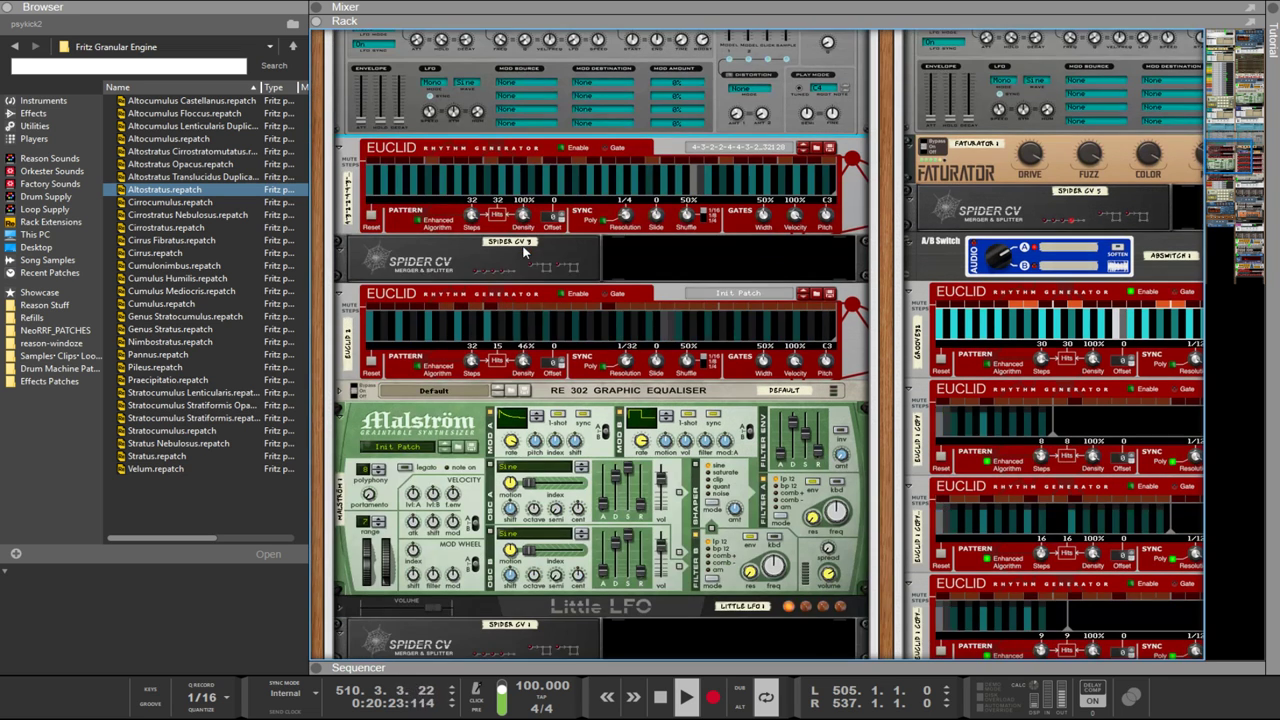
click(600, 182)
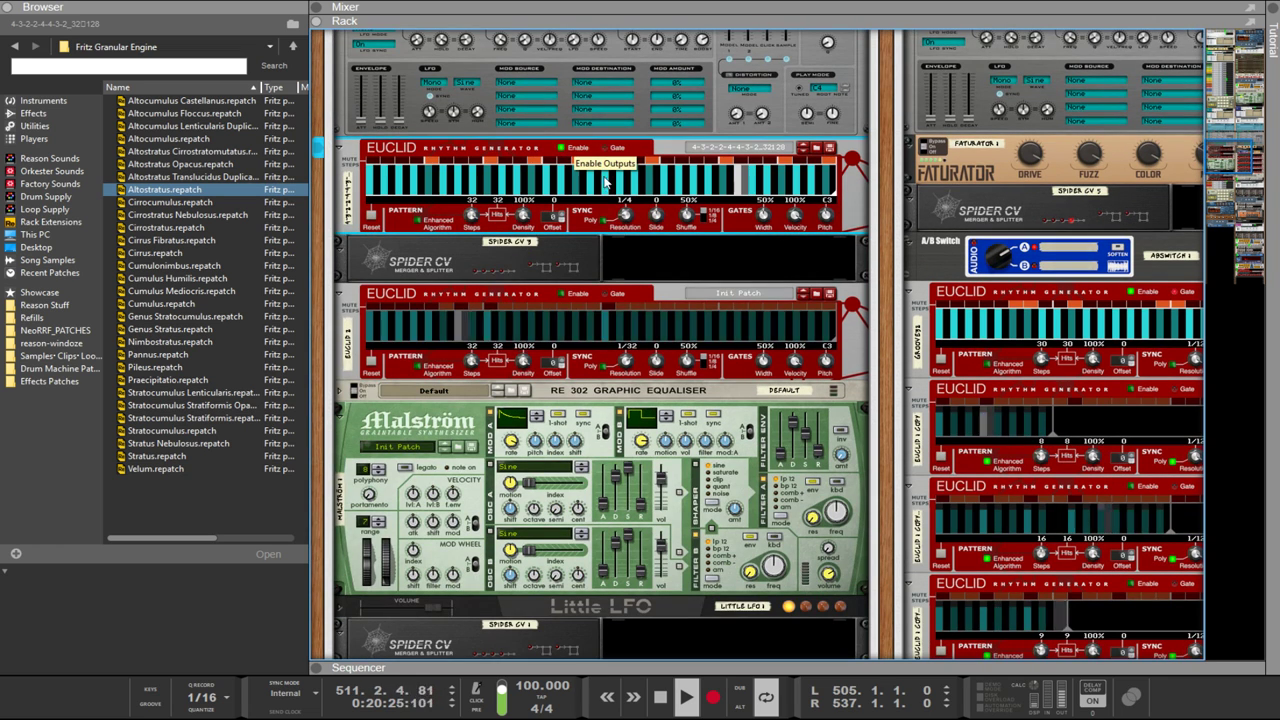
key(Tab)
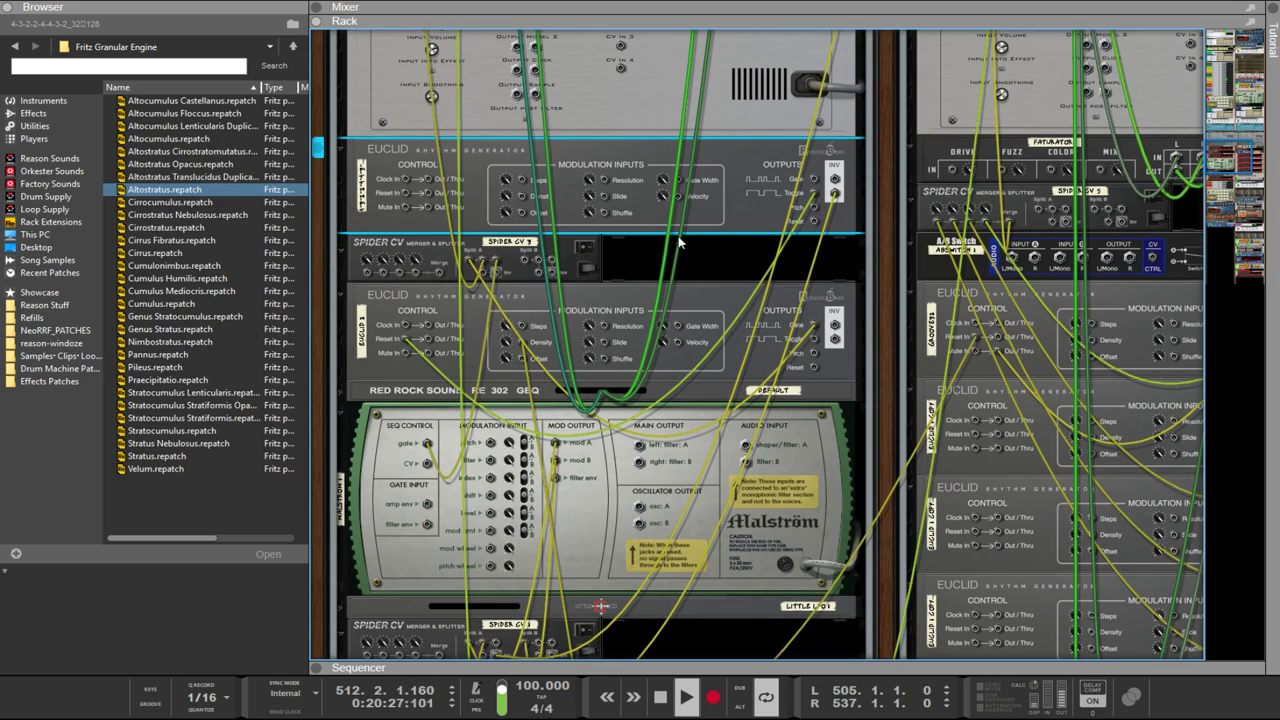
Step: Set the Malström's Modulator A Rate to 1/8
key(Tab)
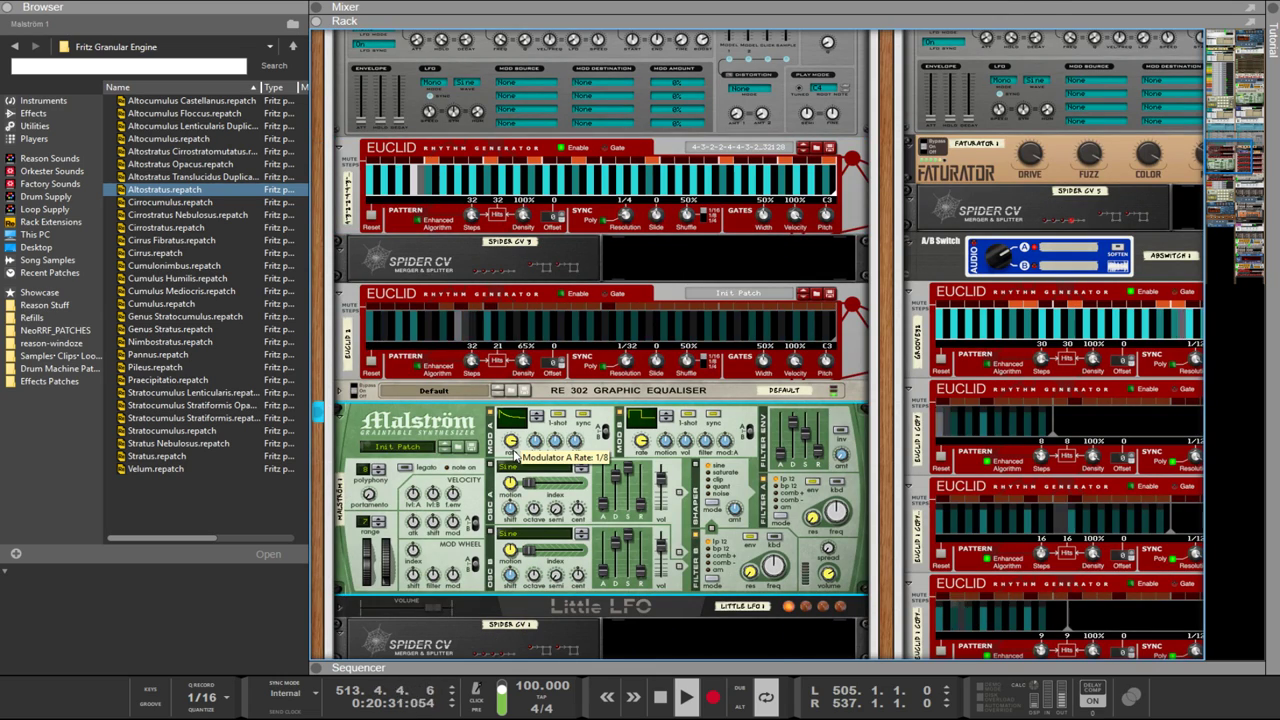
scroll(601, 283, up, 5)
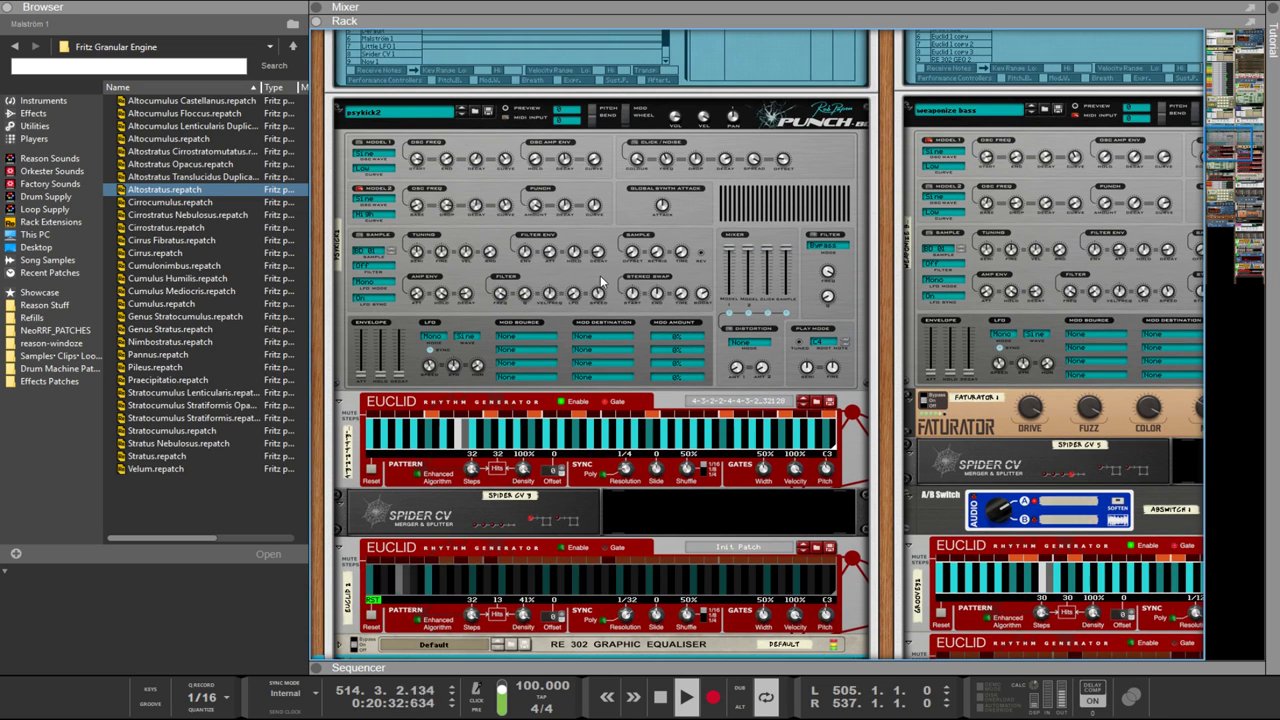
Step: Disable the outputs of the Euclid generator directly below the psykick2 drum and enable those of the Euclid 2 generator above the Malström
click(445, 180)
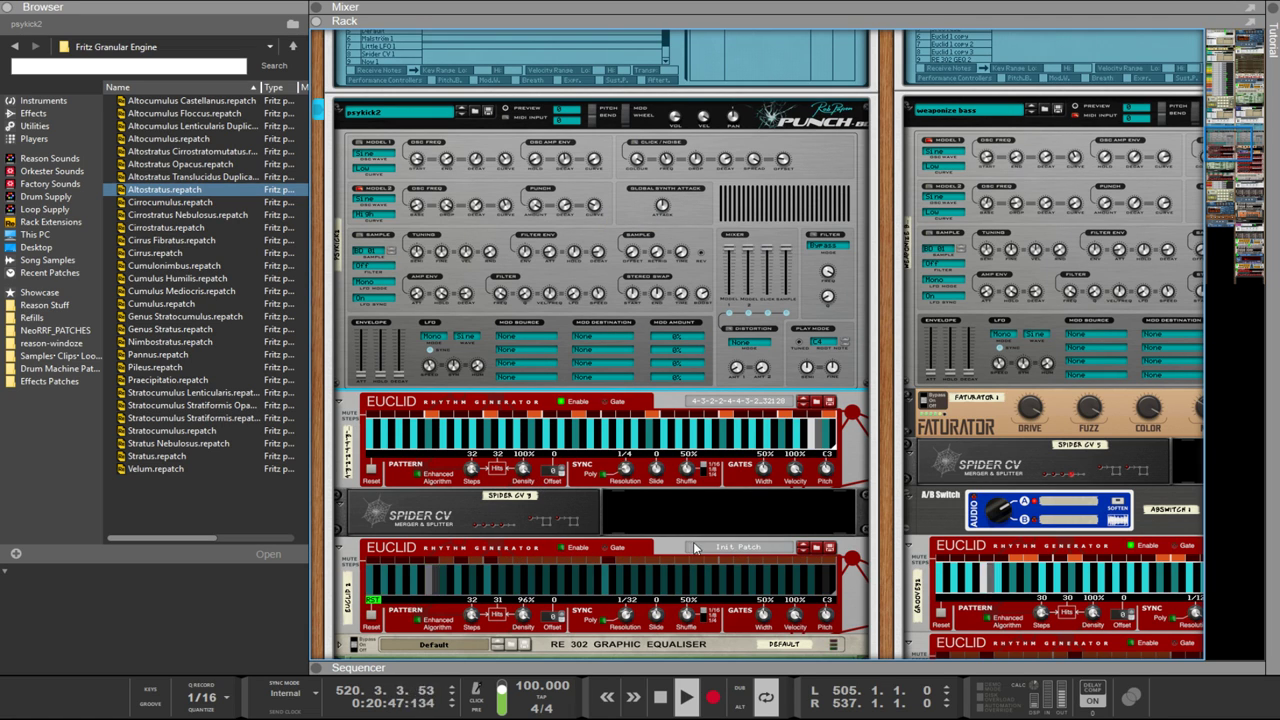
scroll(706, 562, down, 4)
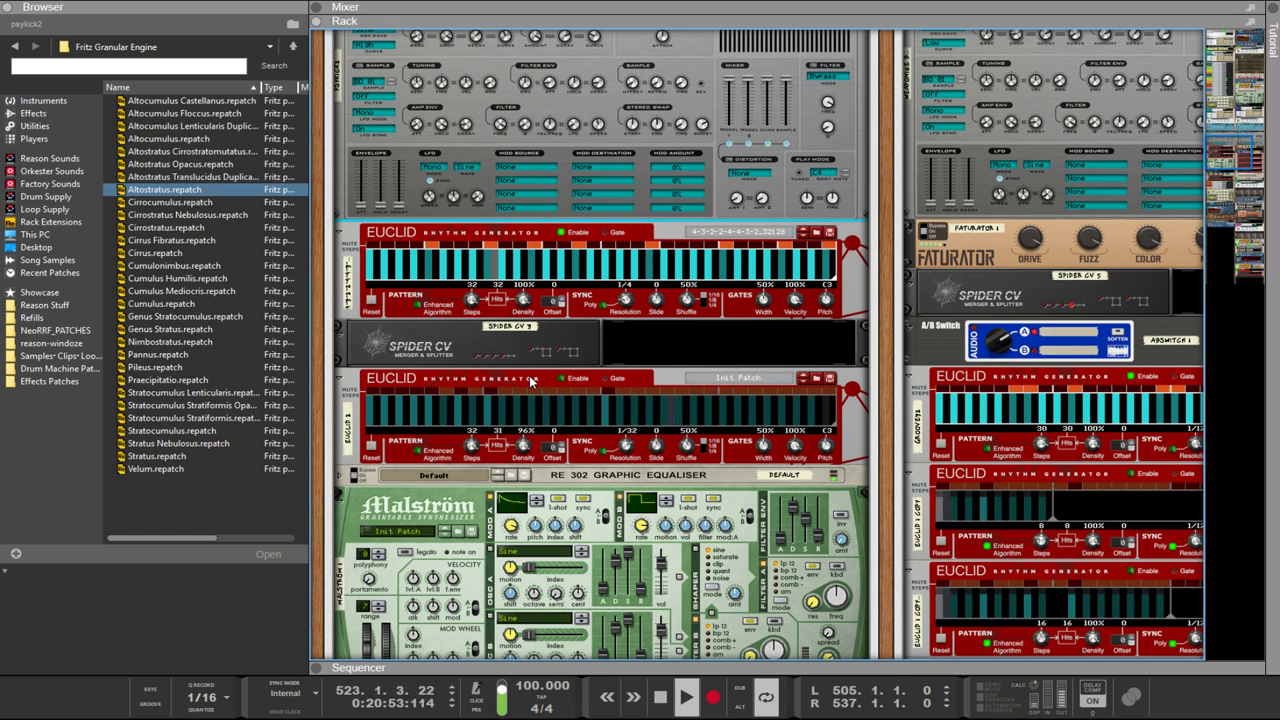
click(562, 232)
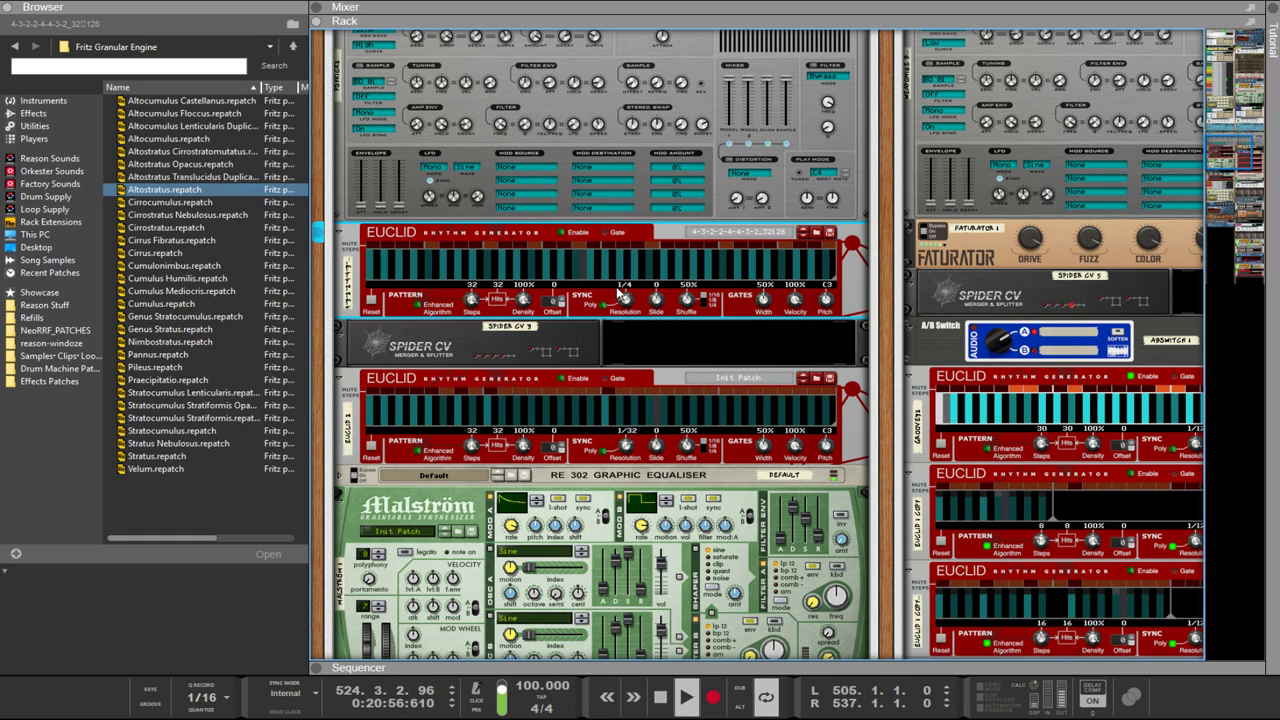
click(572, 378)
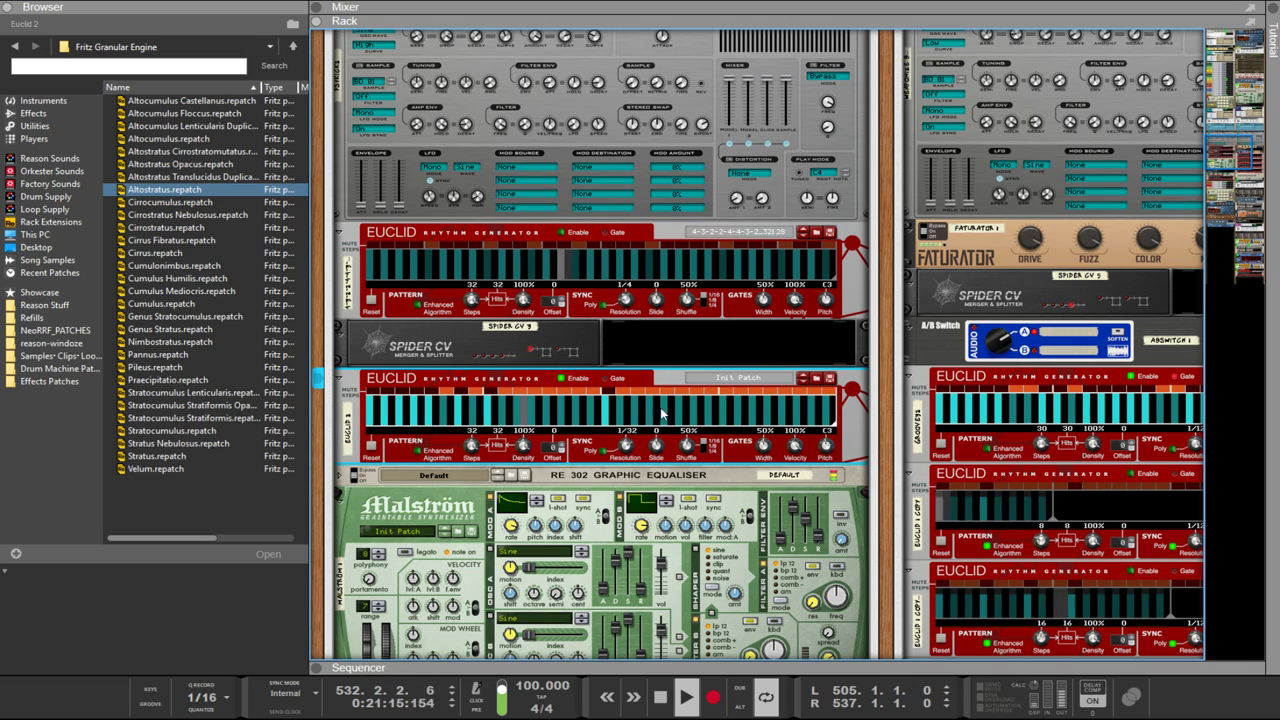
Step: Duplicate the weaponize screechsynth clips in the sequencer so that the copy starts at bar 537
scroll(860, 435, down, 1)
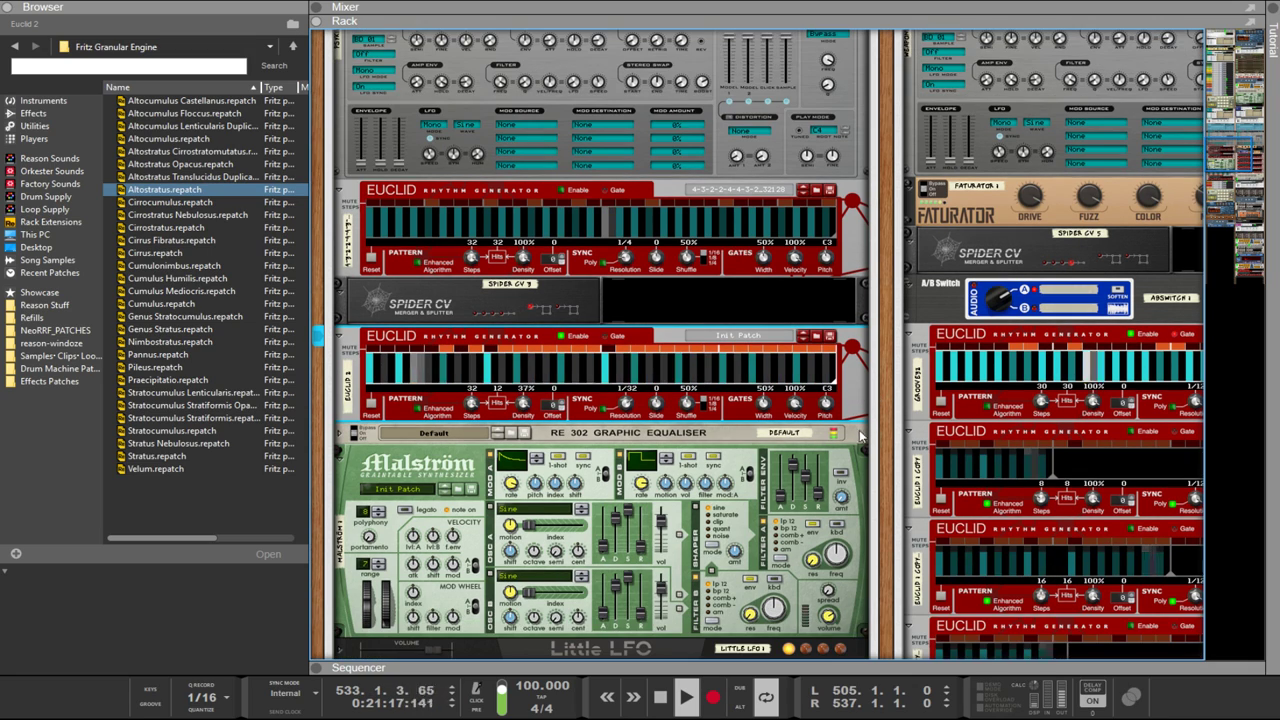
scroll(860, 435, down, 10)
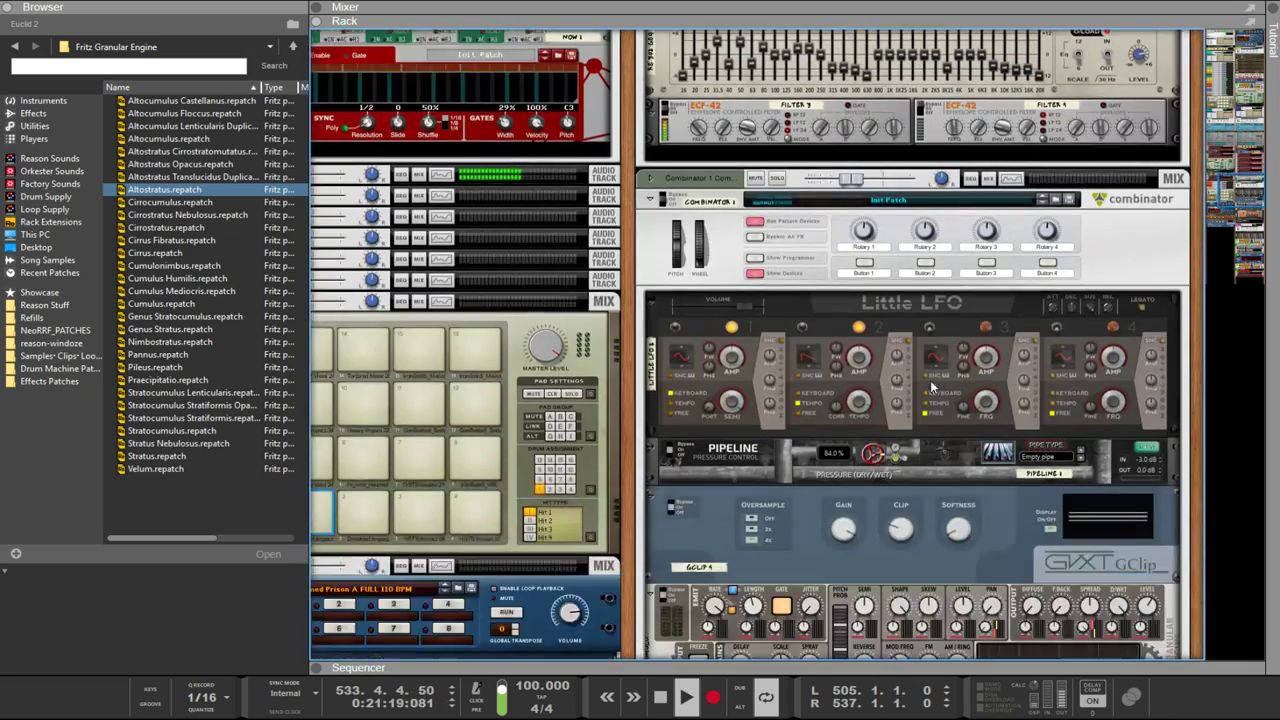
scroll(930, 385, down, 10)
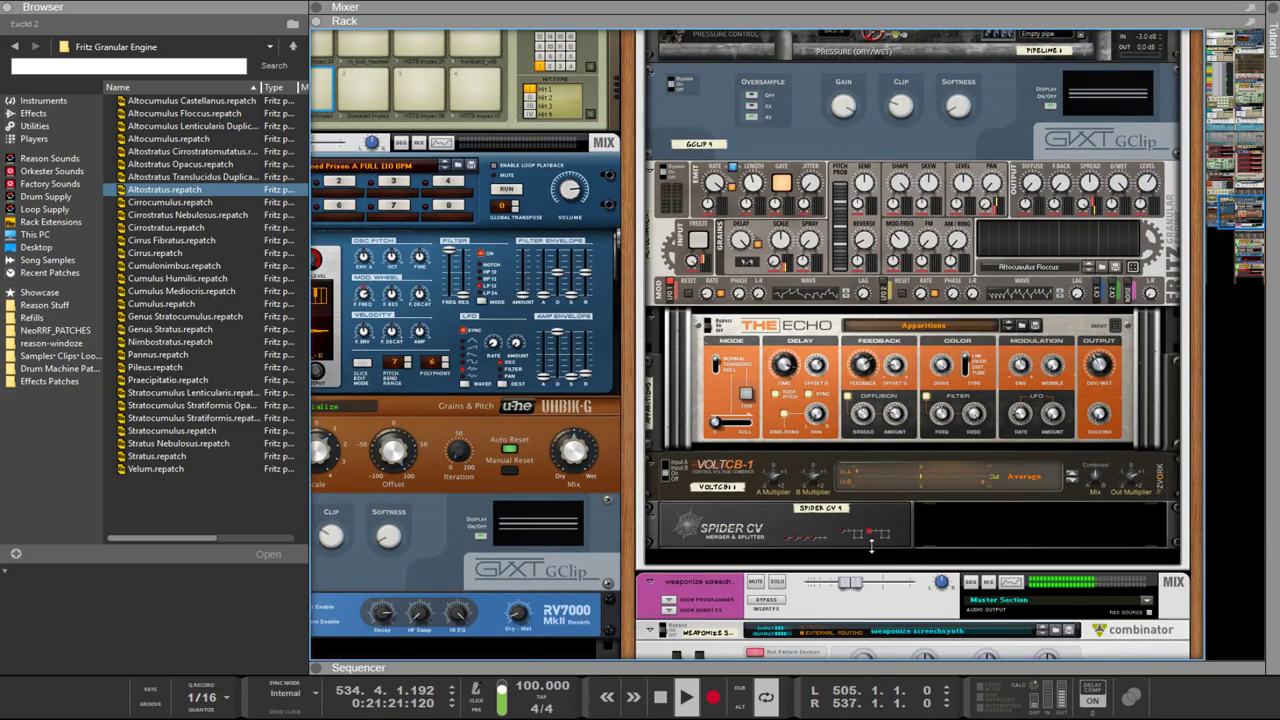
key(F7)
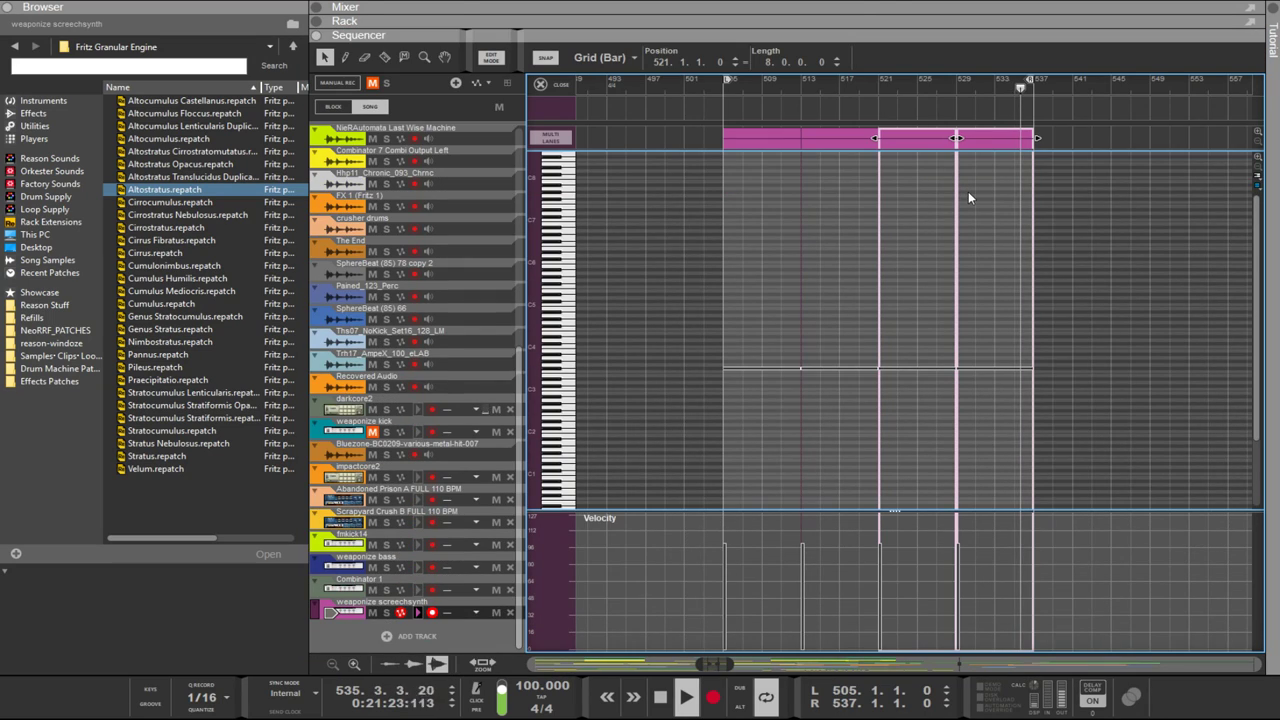
ctrl+scroll(968, 197, down, 2)
ctrl+scroll(968, 197, down, 1)
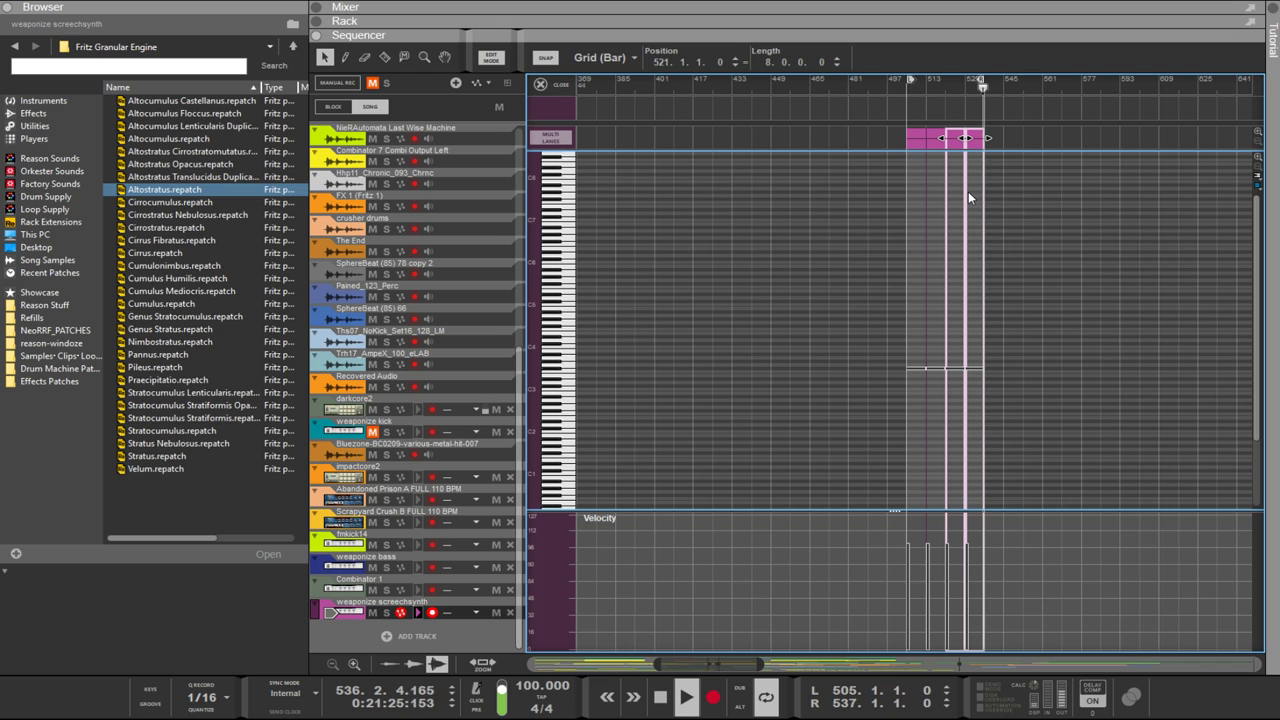
key(ctrl+e)
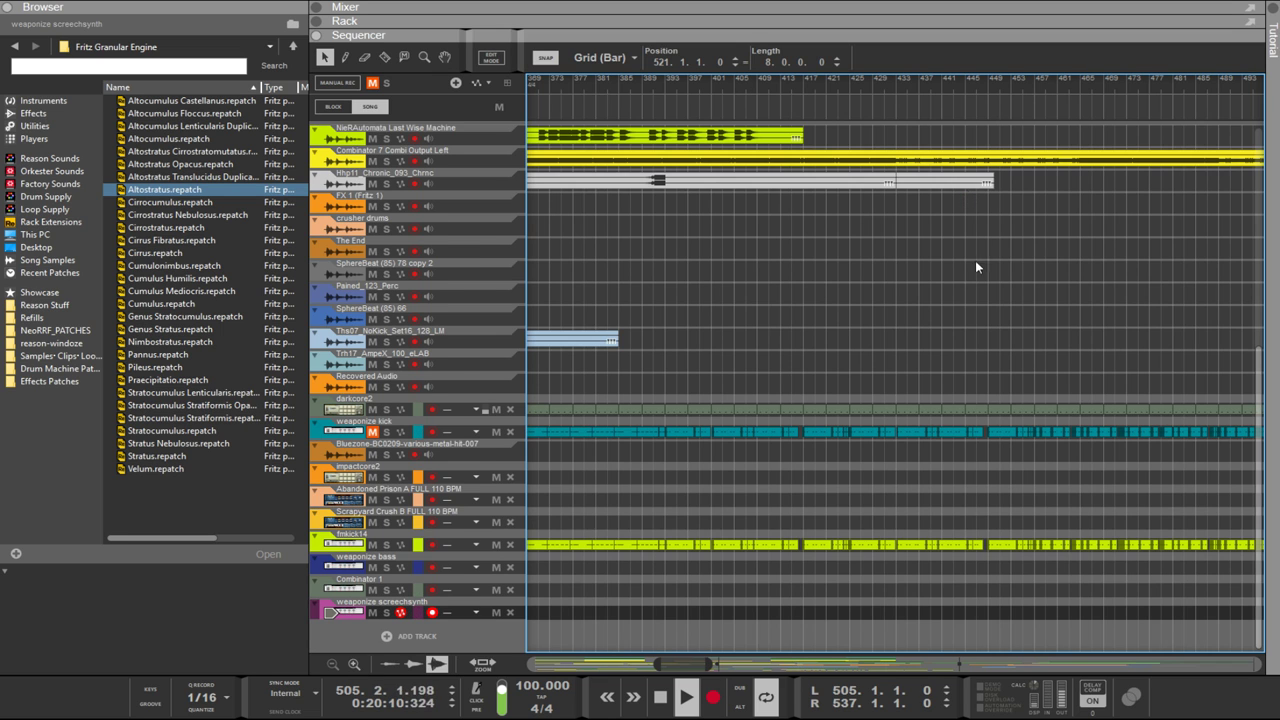
ctrl+scroll(744, 310, down, 2)
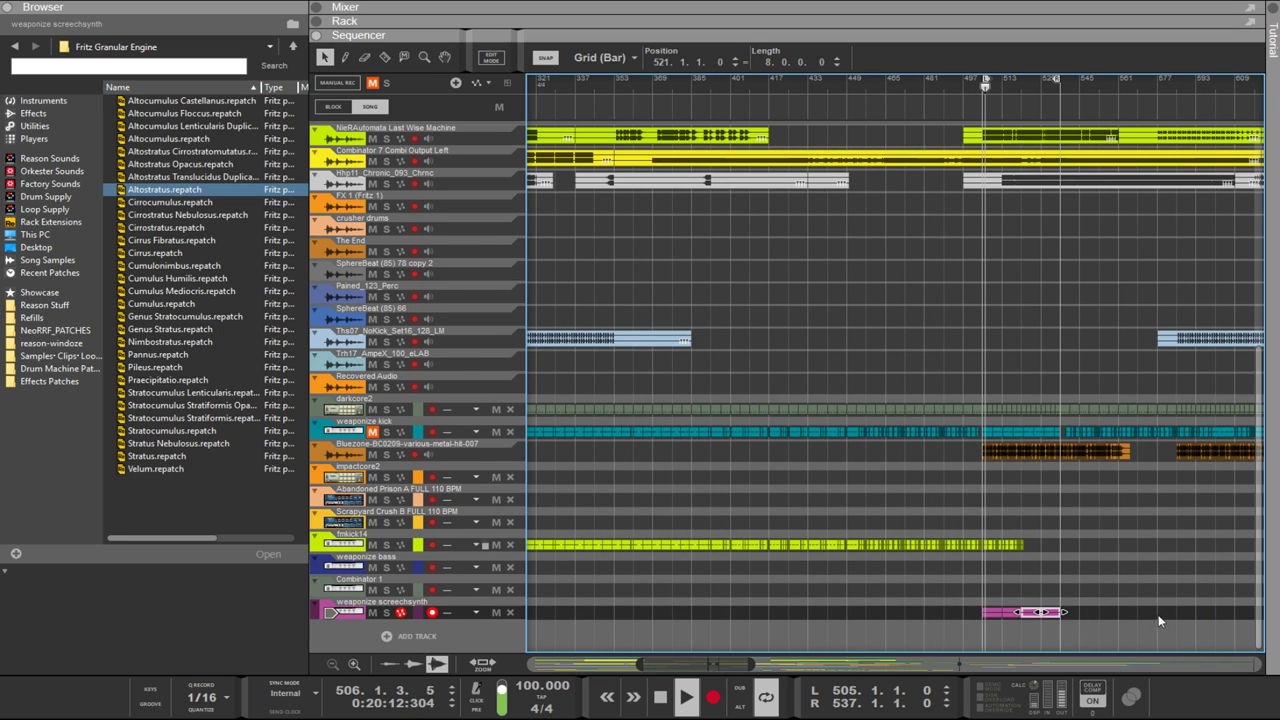
drag(1118, 619, 991, 540)
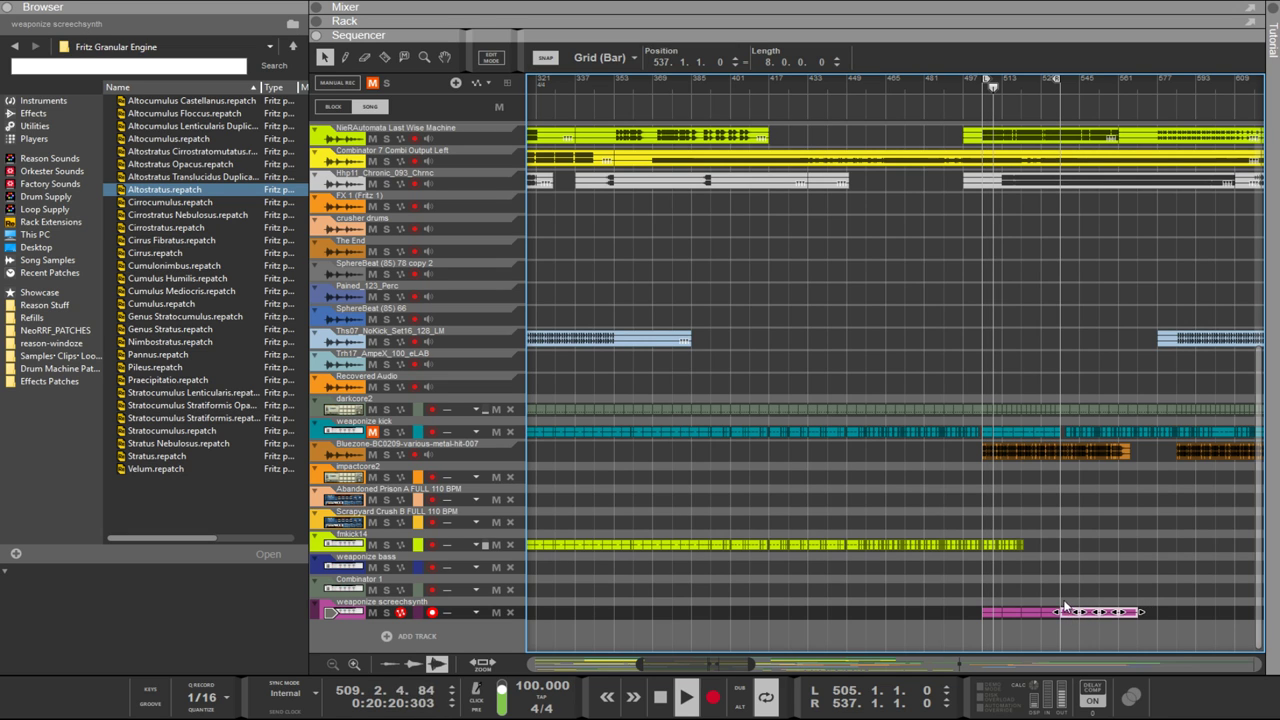
Step: Delete all weaponize kick clips from bar 537 onwards
click(1061, 427)
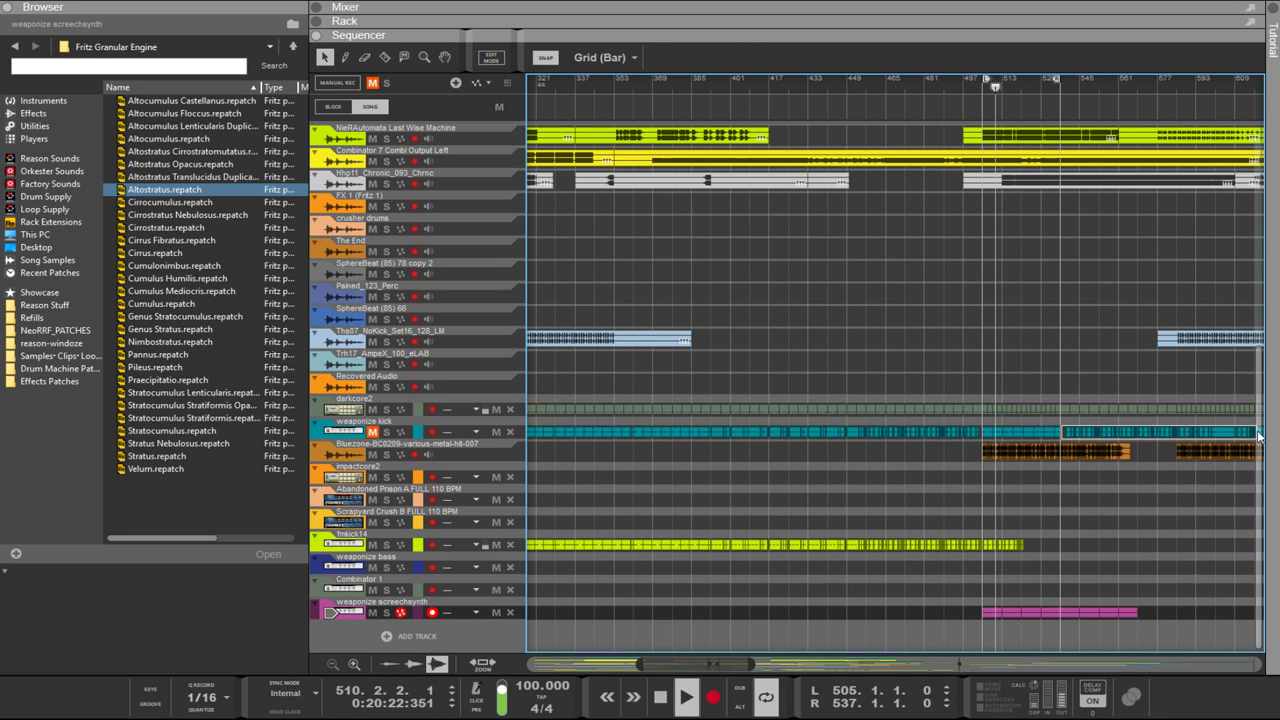
scroll(1061, 427, right, 3)
scroll(895, 373, right, 10)
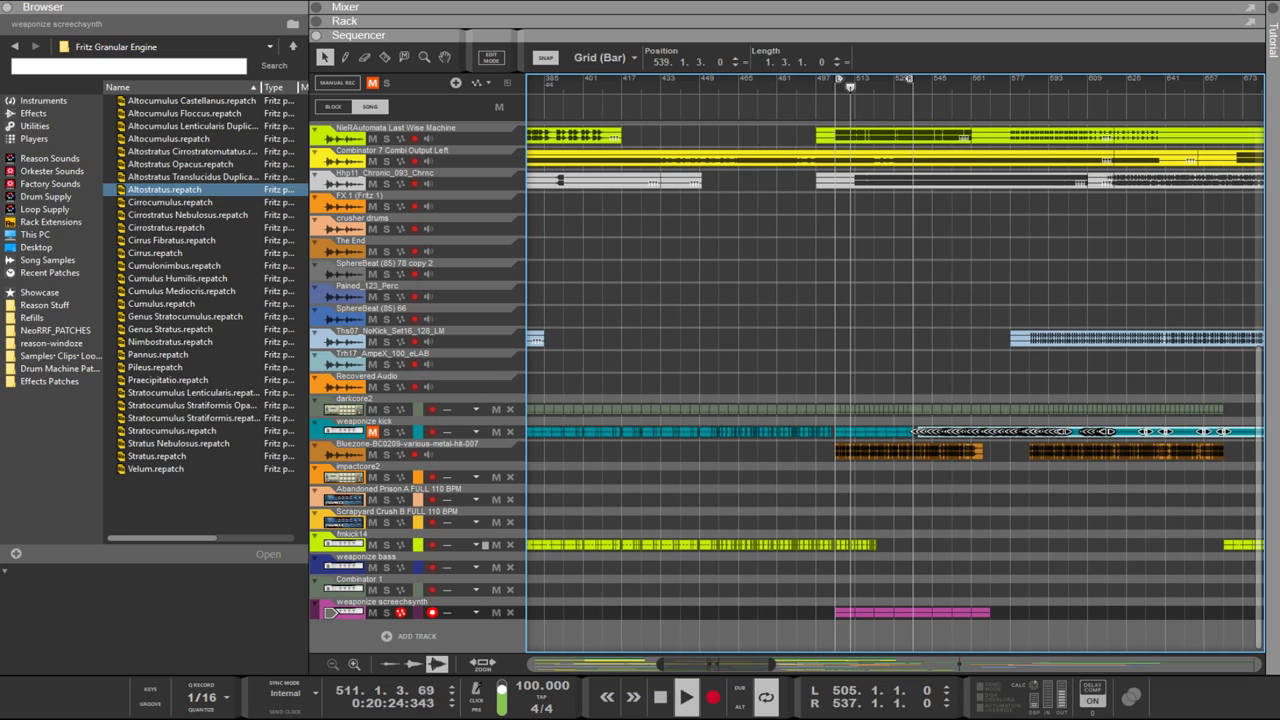
key(Delete)
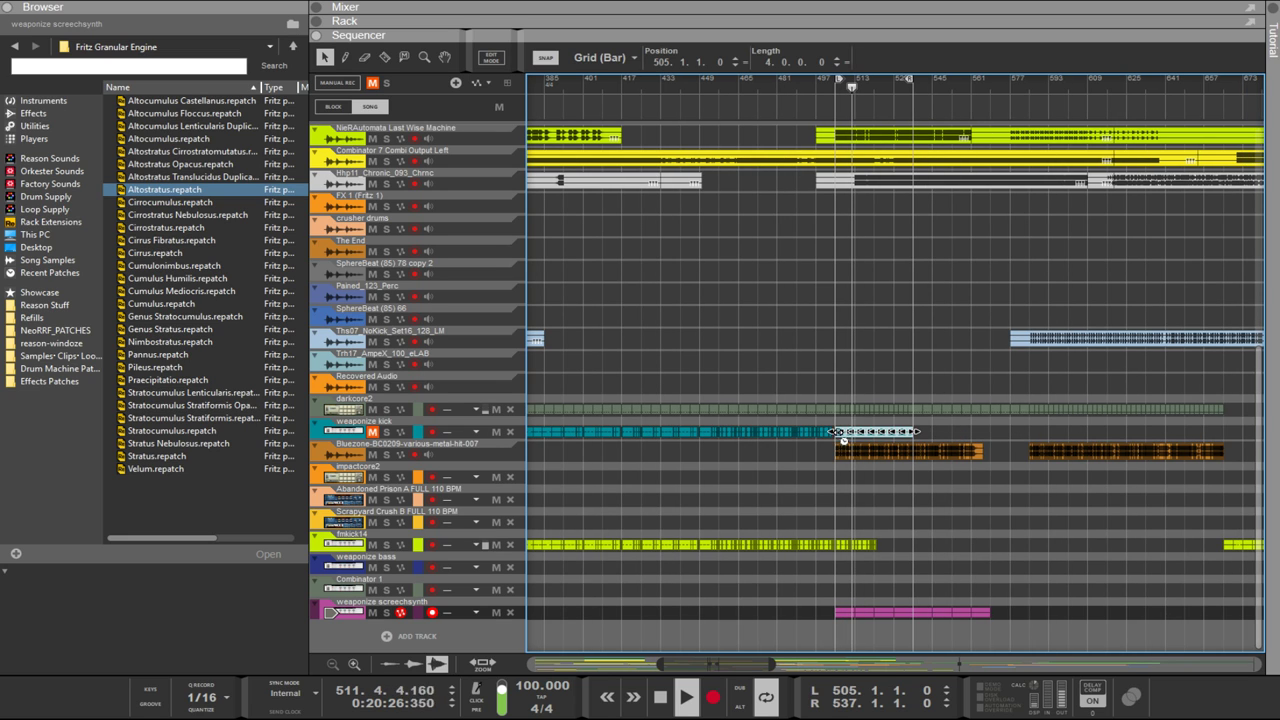
Step: Try to duplicate the weaponize kick clips that start at bar 505 to bars 537 and 569, and undo the copies
drag(924, 437, 916, 437)
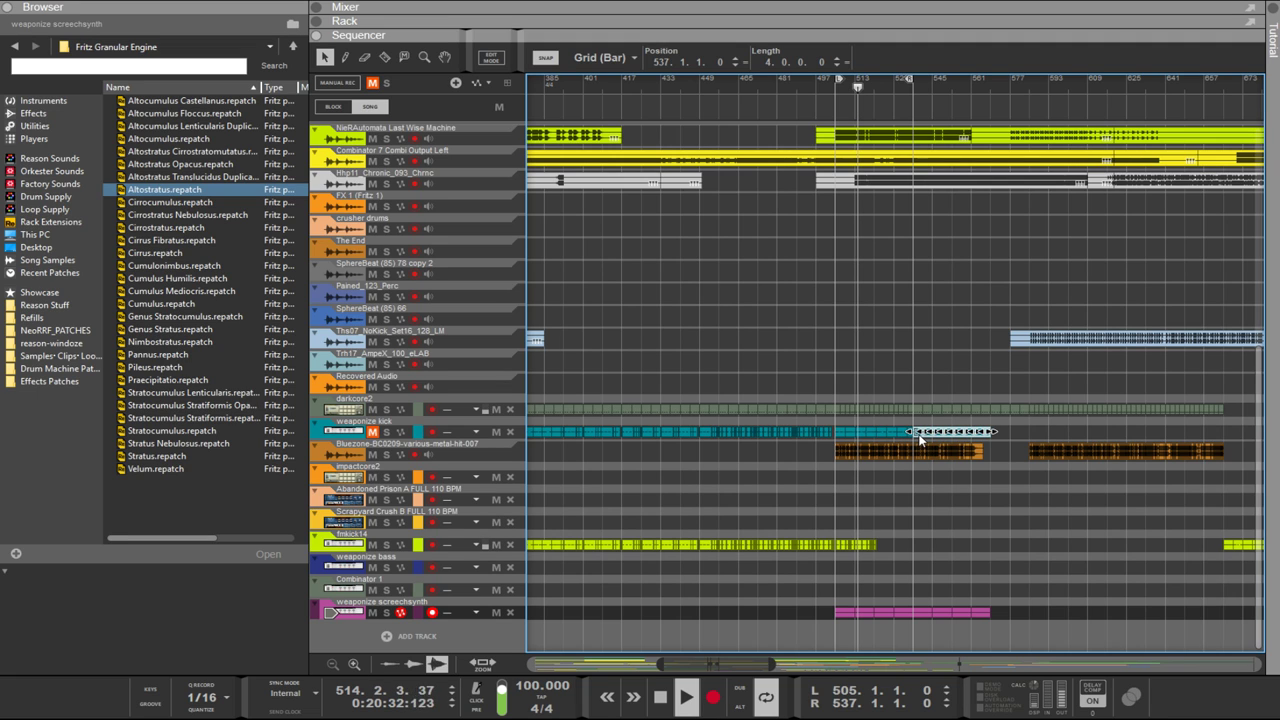
drag(920, 440, 998, 447)
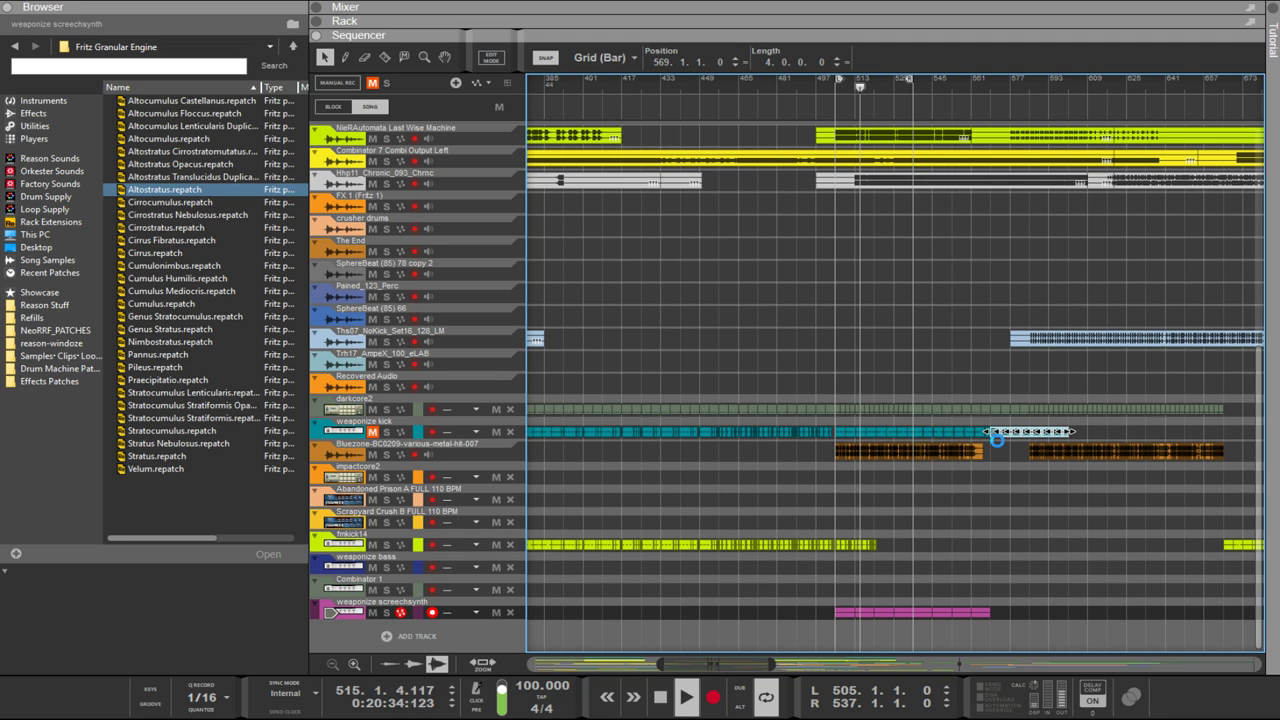
key(ctrl+z)
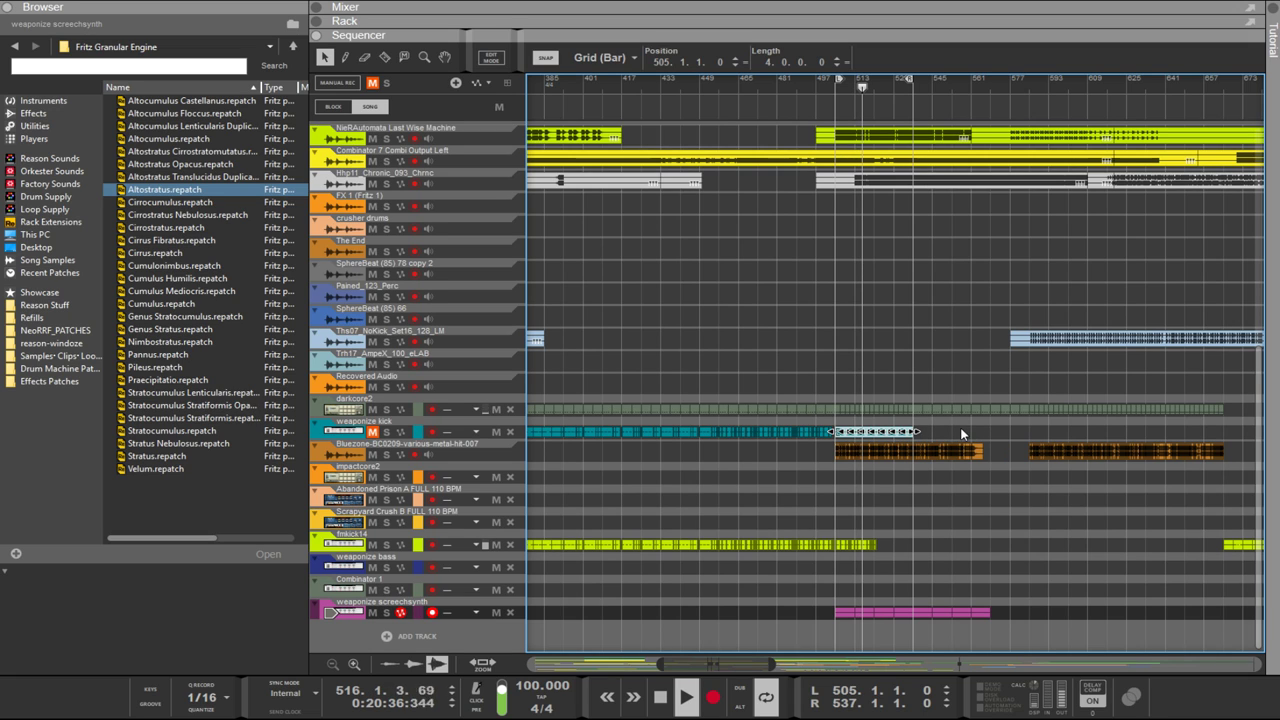
Step: Delete the weaponize kick clips starting at bar 505 and set the loop's right locator to bar 669
key(Delete)
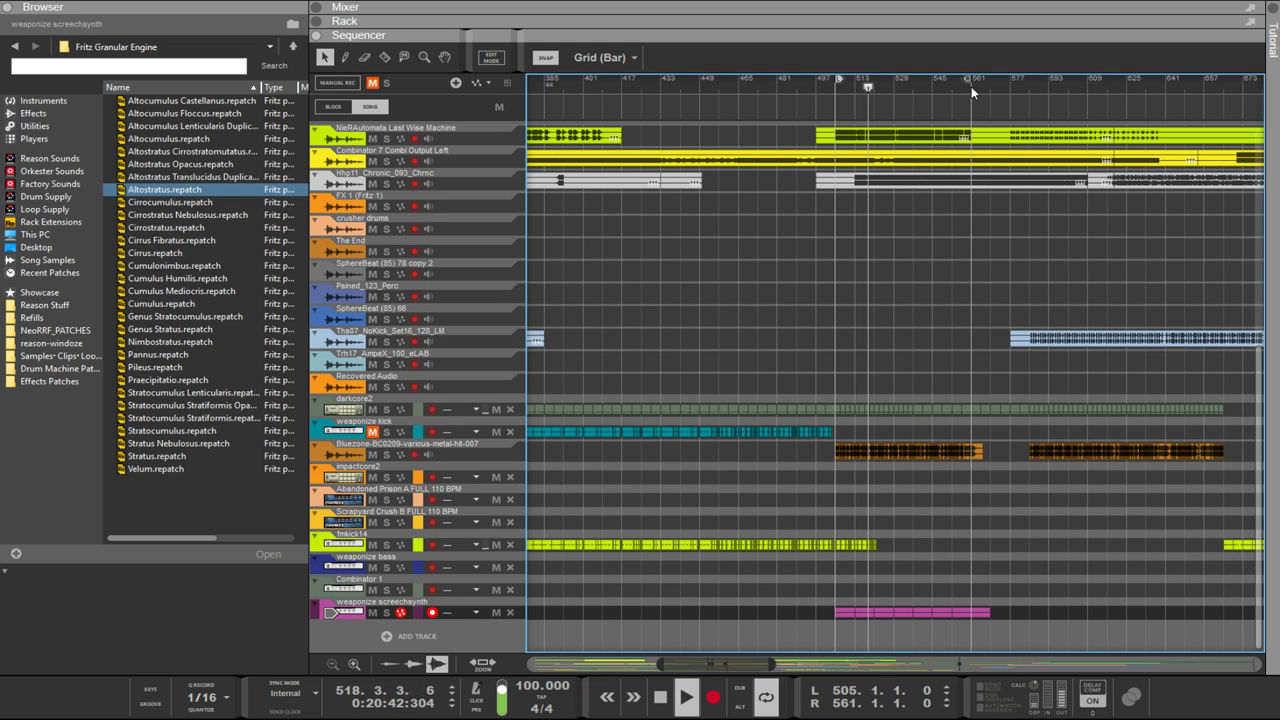
drag(971, 86, 1235, 100)
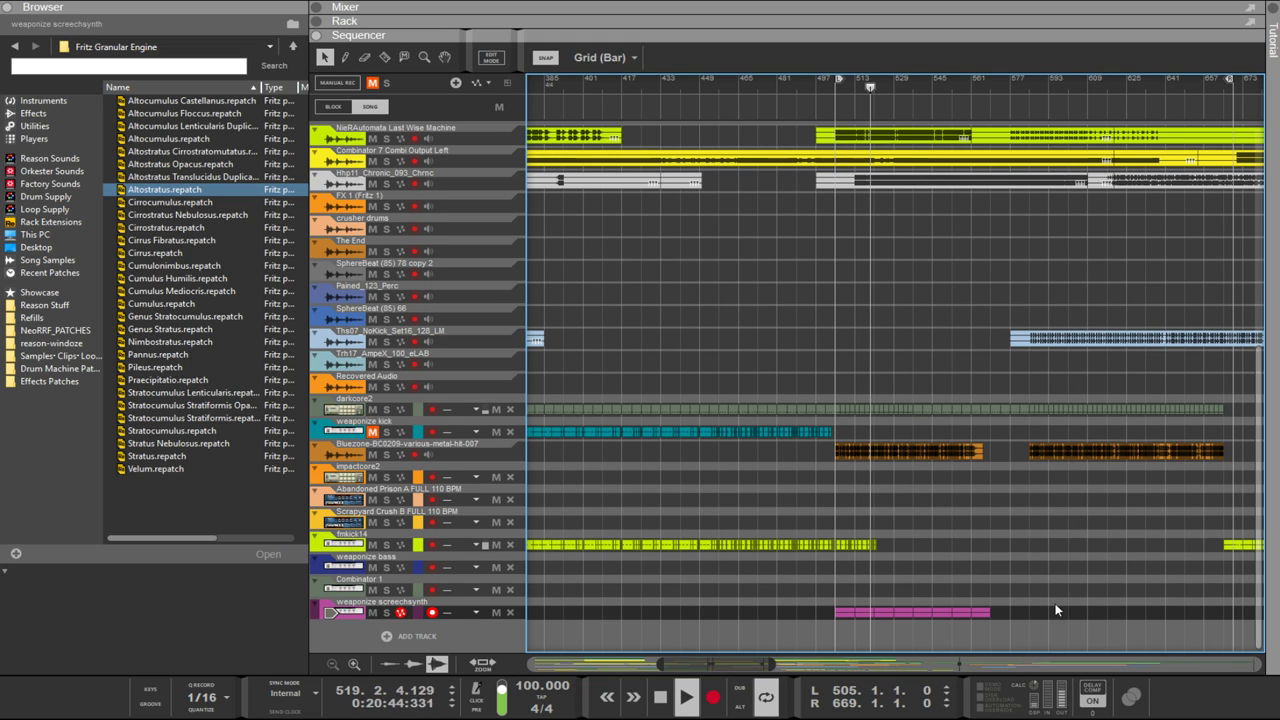
drag(845, 620, 1010, 618)
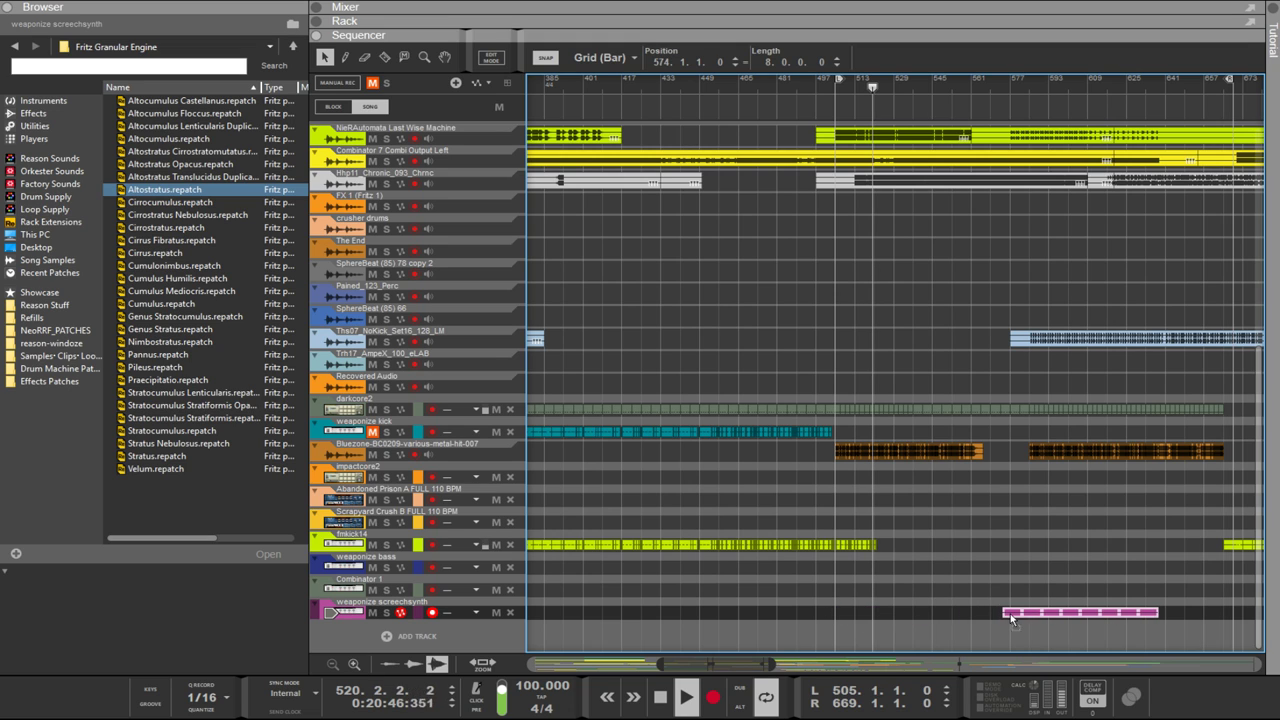
click(884, 612)
key(ctrl+z)
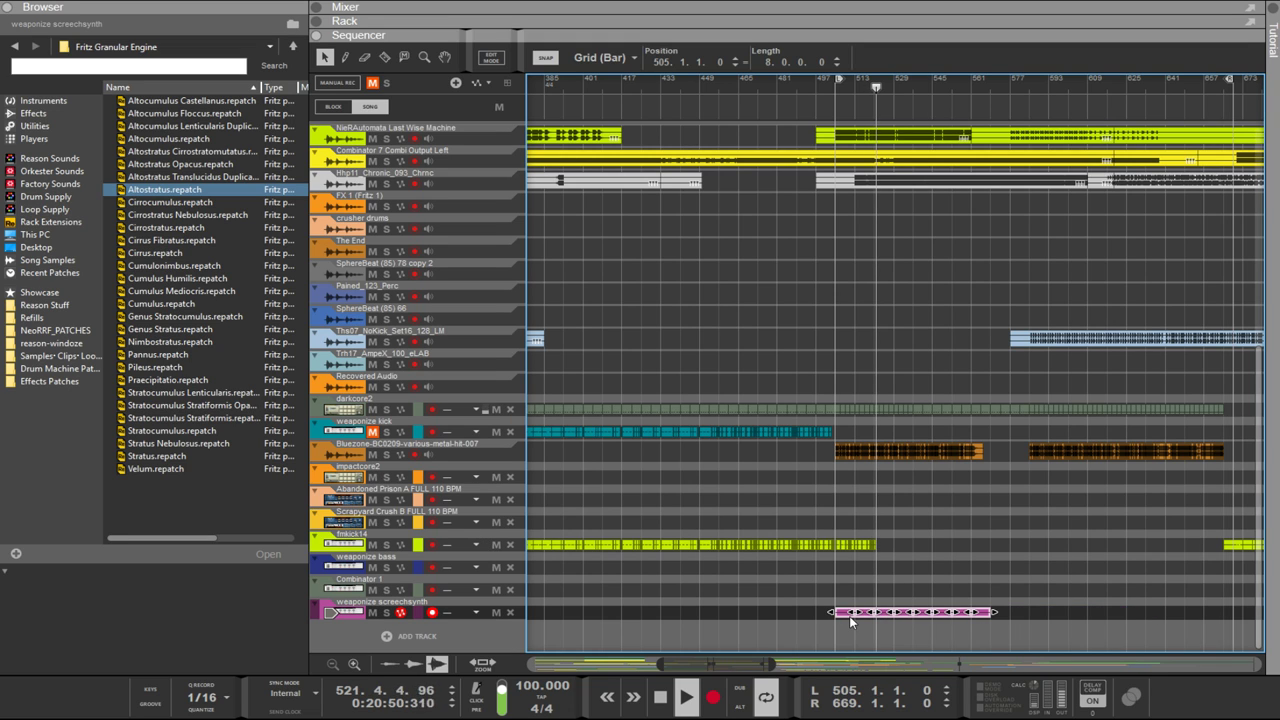
Step: Duplicate the whole run of weaponize screechsynth clips so that the copy starts at bar 569
drag(846, 614, 1008, 626)
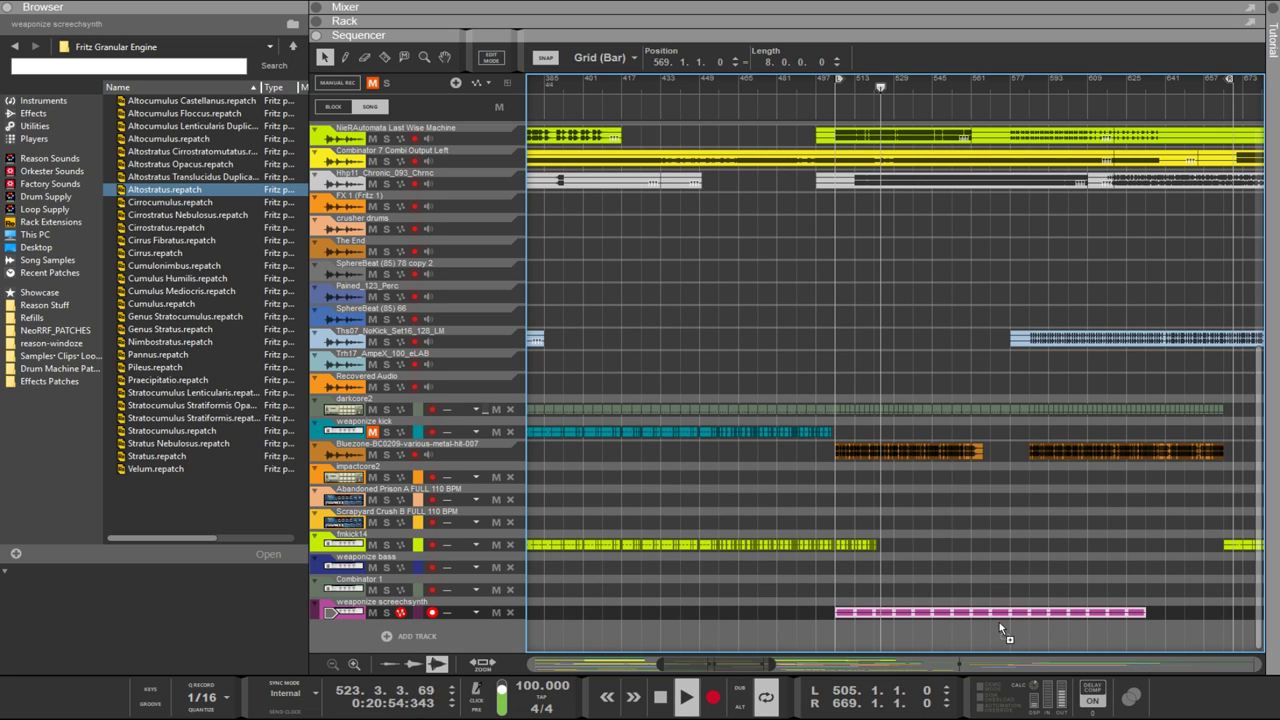
click(999, 621)
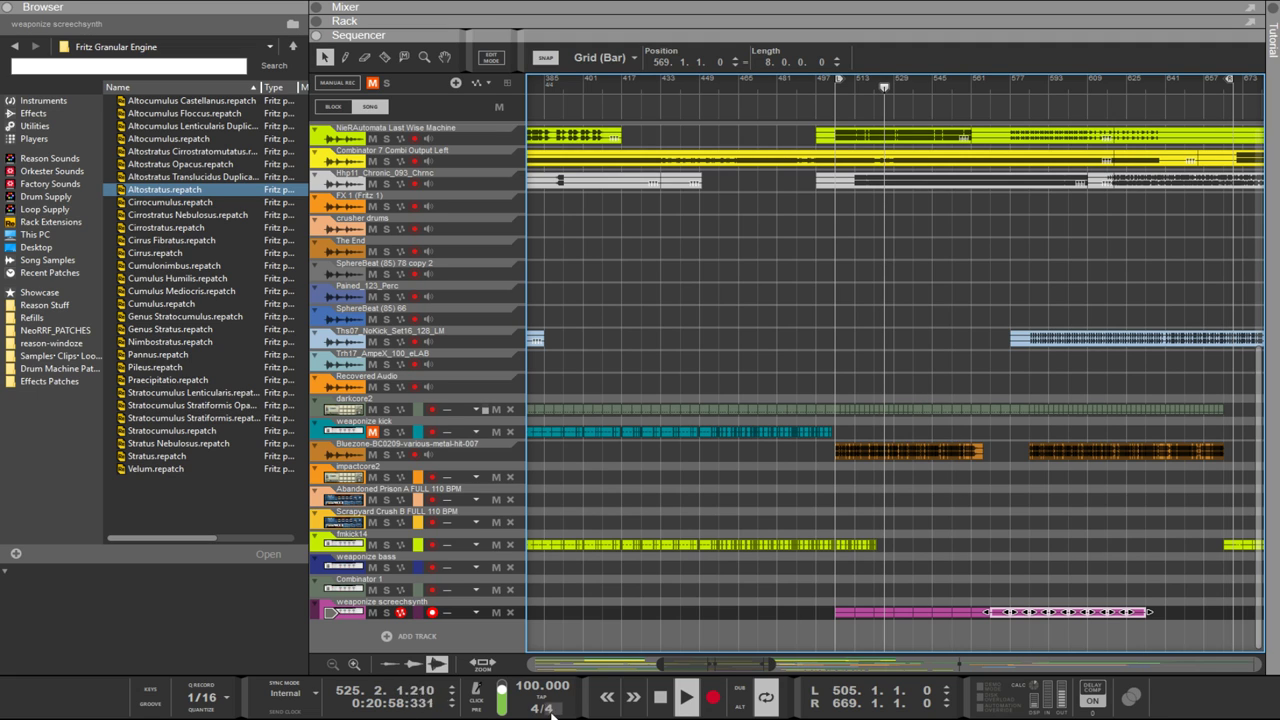
Step: Set the song tempo to 127 BPM
click(530, 687)
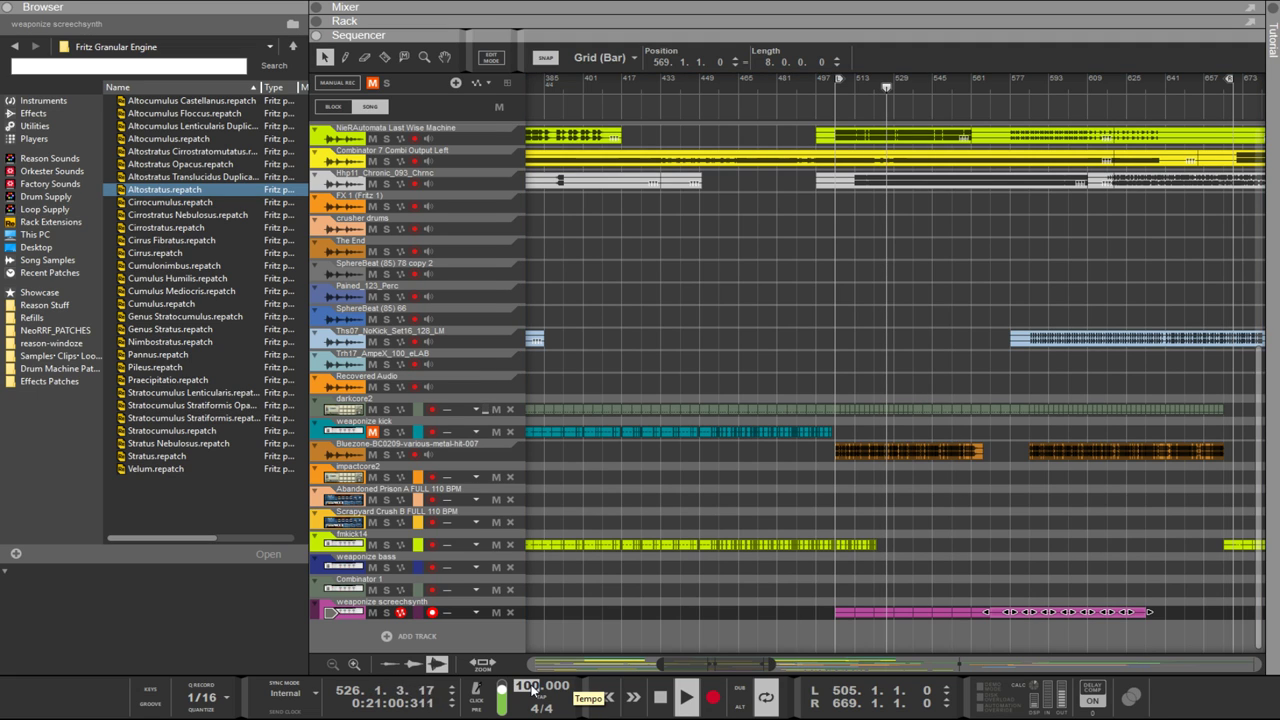
text(127)
key(Return)
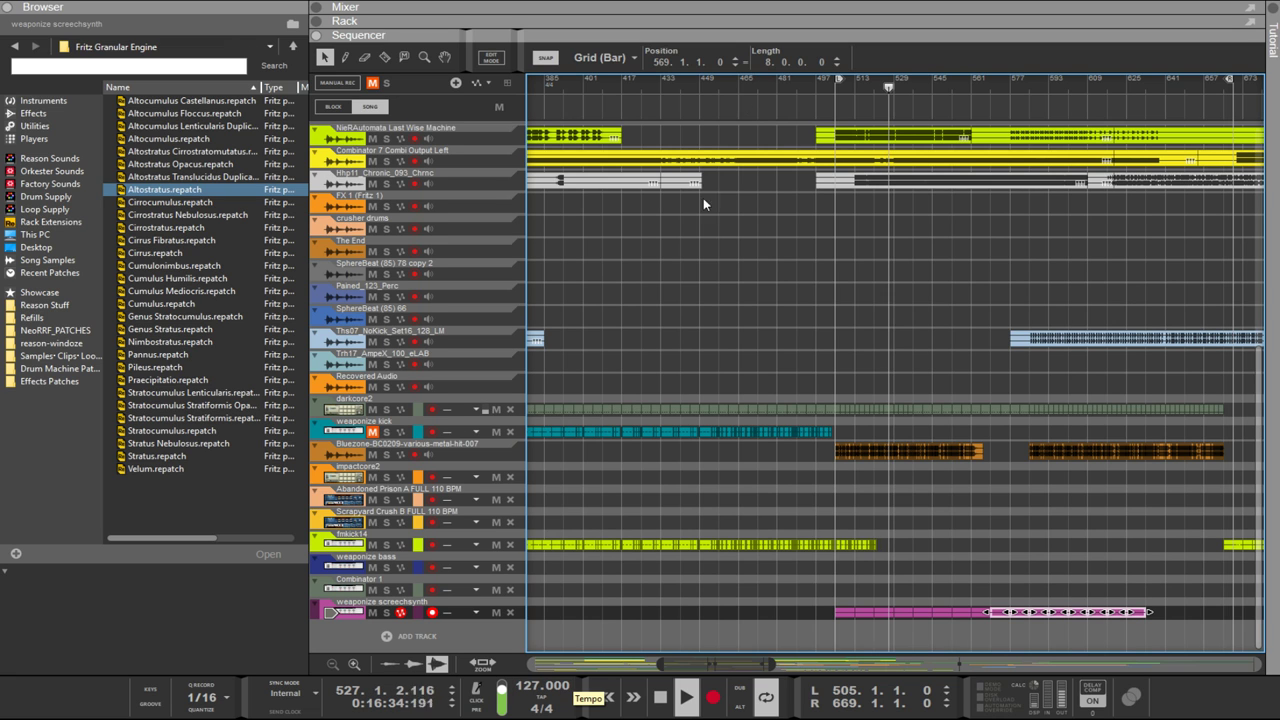
Step: Show the rack above the sequencer and examine the weaponize bass Combinator's Euclid generators, selecting groove32
drag(742, 33, 742, 537)
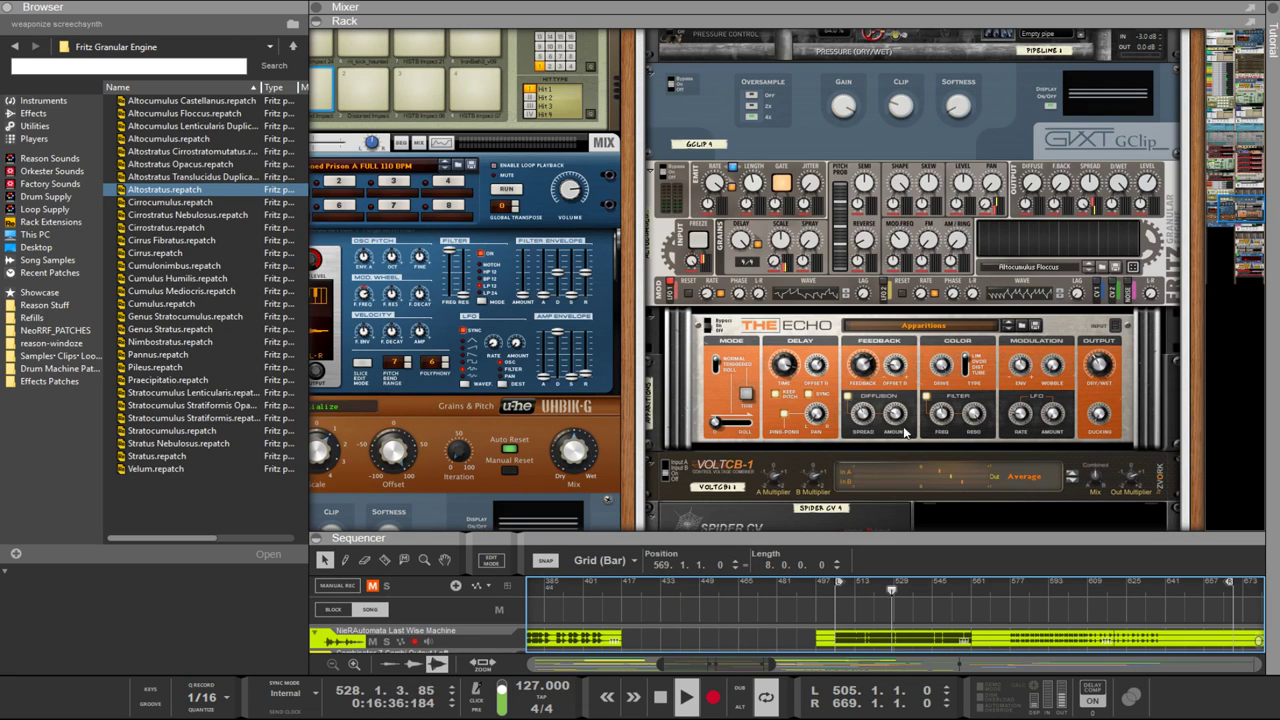
scroll(985, 385, down, 10)
scroll(985, 385, up, 5)
scroll(985, 385, down, 5)
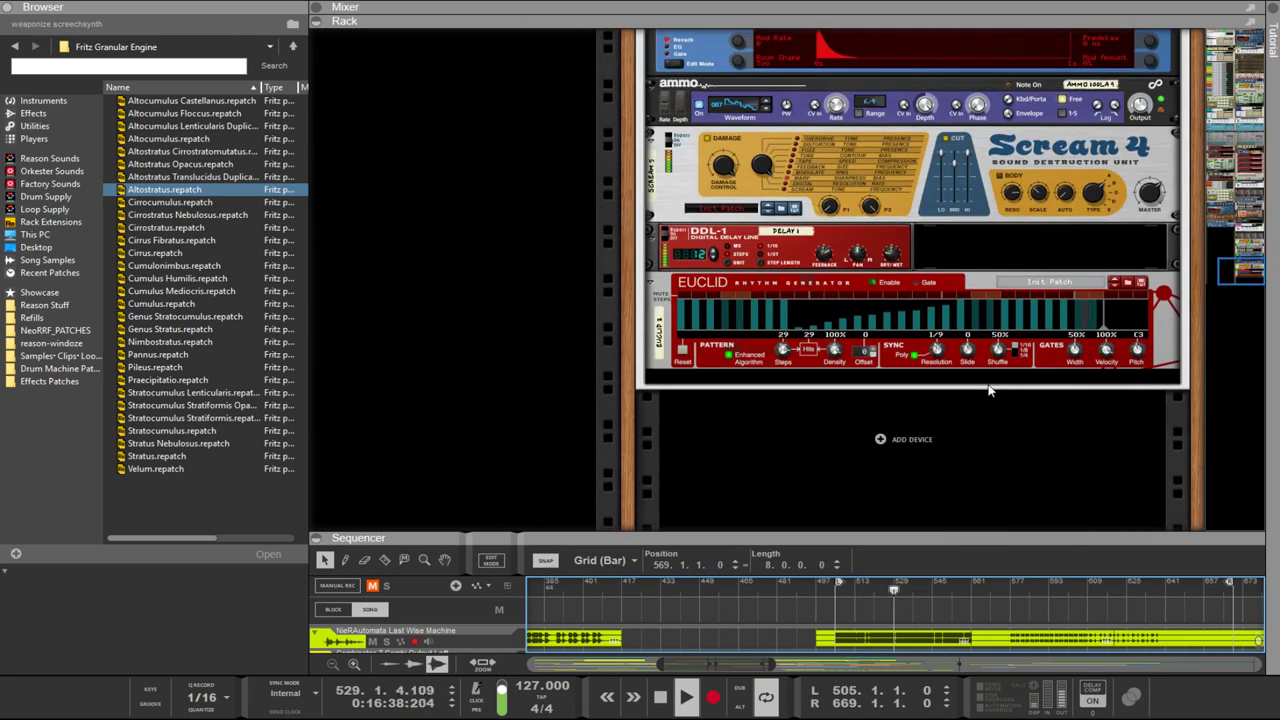
scroll(1006, 374, up, 10)
scroll(1007, 379, down, 5)
scroll(1007, 379, up, 15)
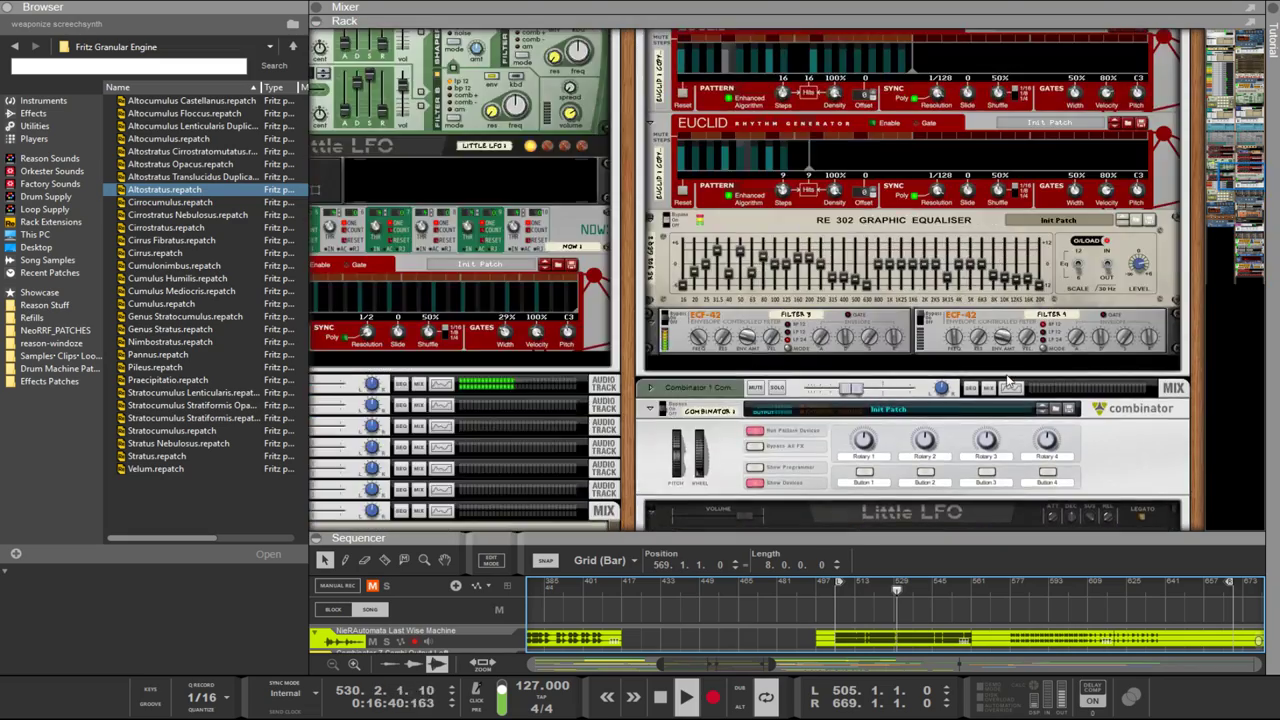
scroll(1010, 381, down, 5)
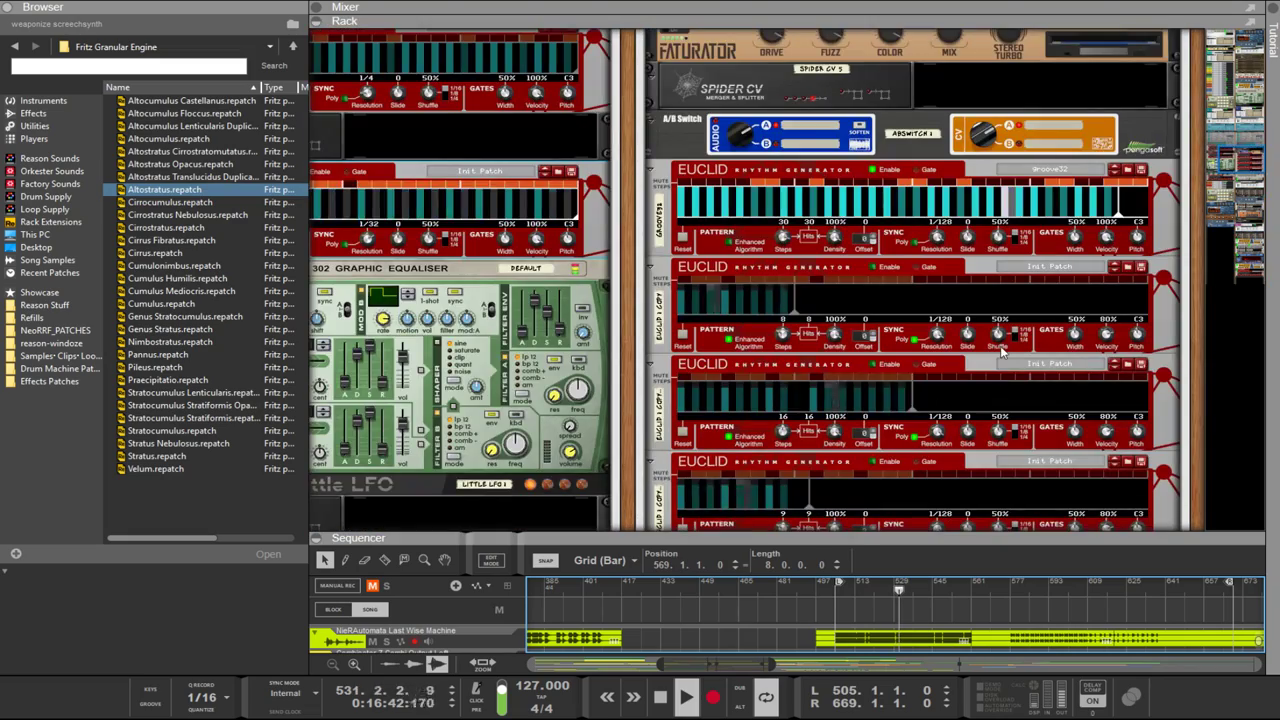
click(845, 182)
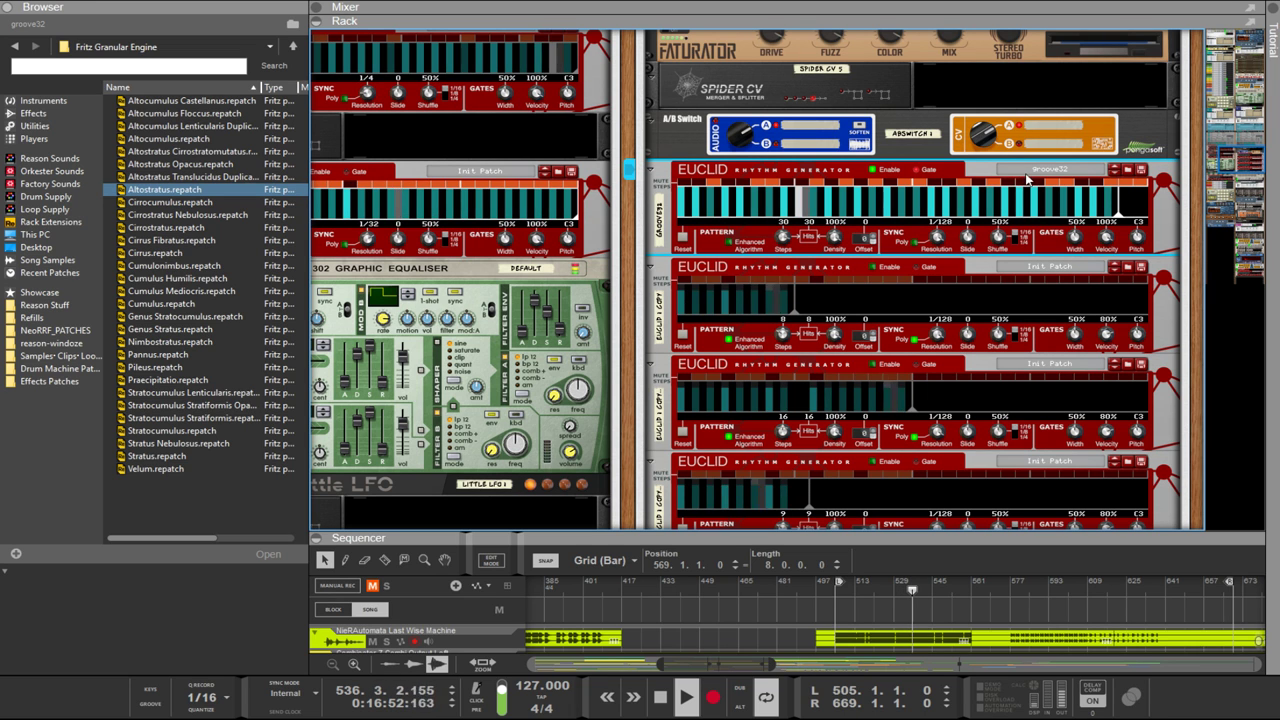
Step: Look over the weaponize bass drum, return to the weaponize kick Combinator and select its Malström
scroll(1020, 185, up, 10)
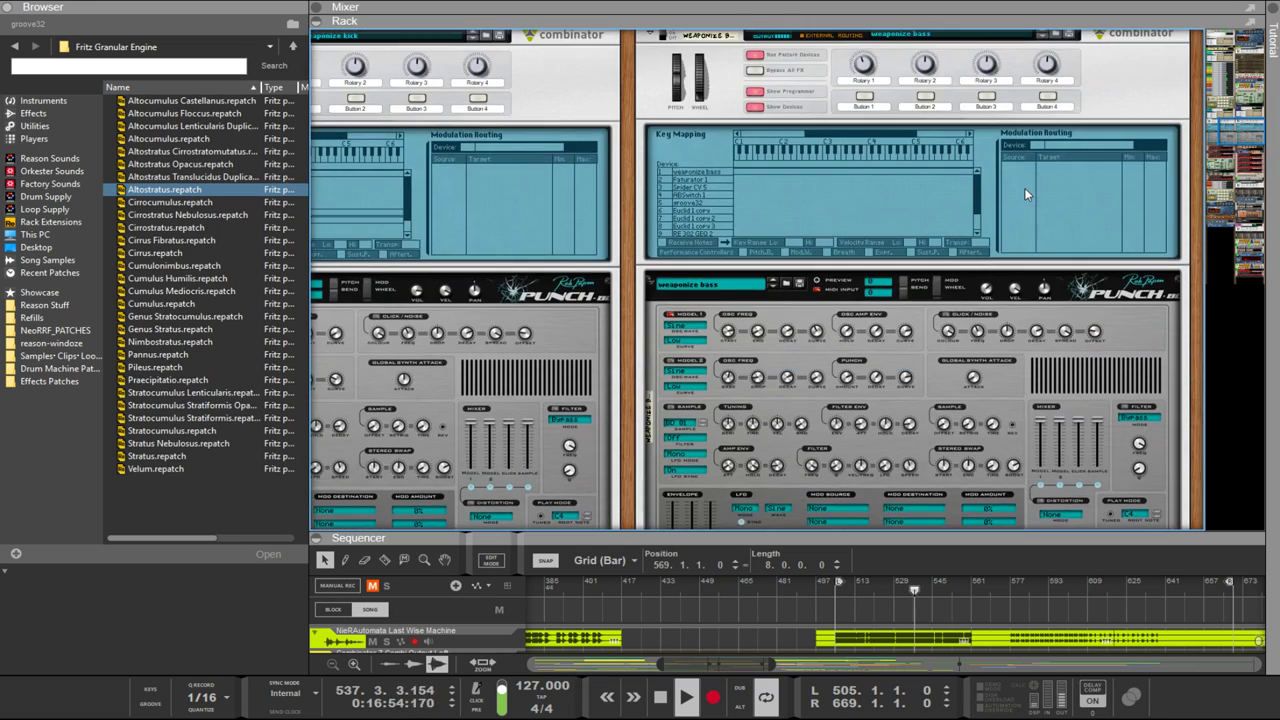
scroll(840, 300, down, 5)
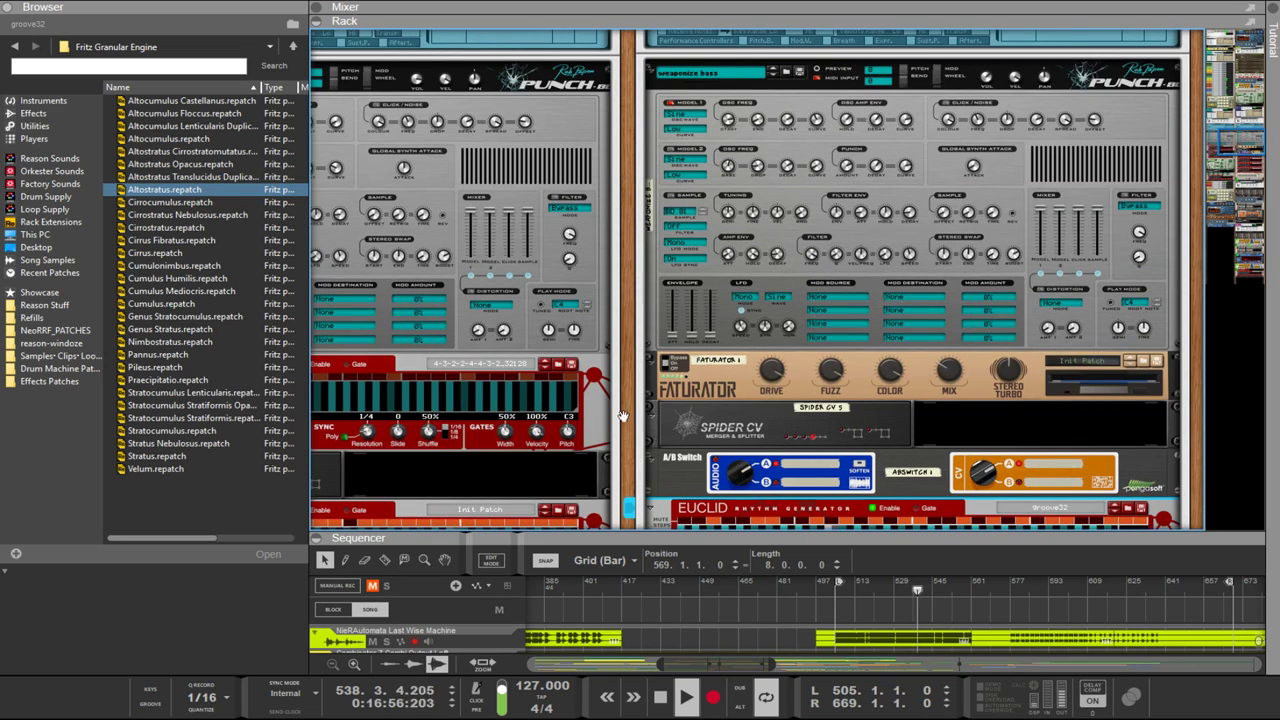
scroll(621, 416, down, 5)
scroll(600, 400, left, 3)
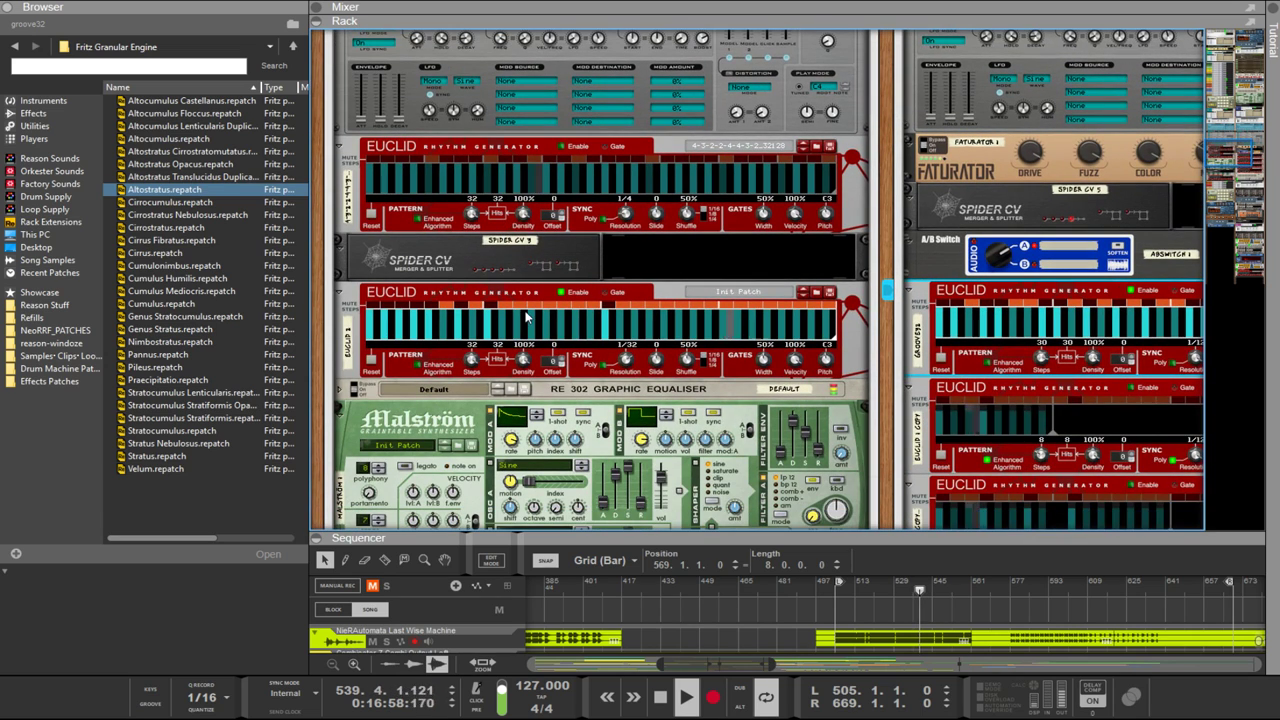
scroll(478, 458, down, 1)
click(512, 405)
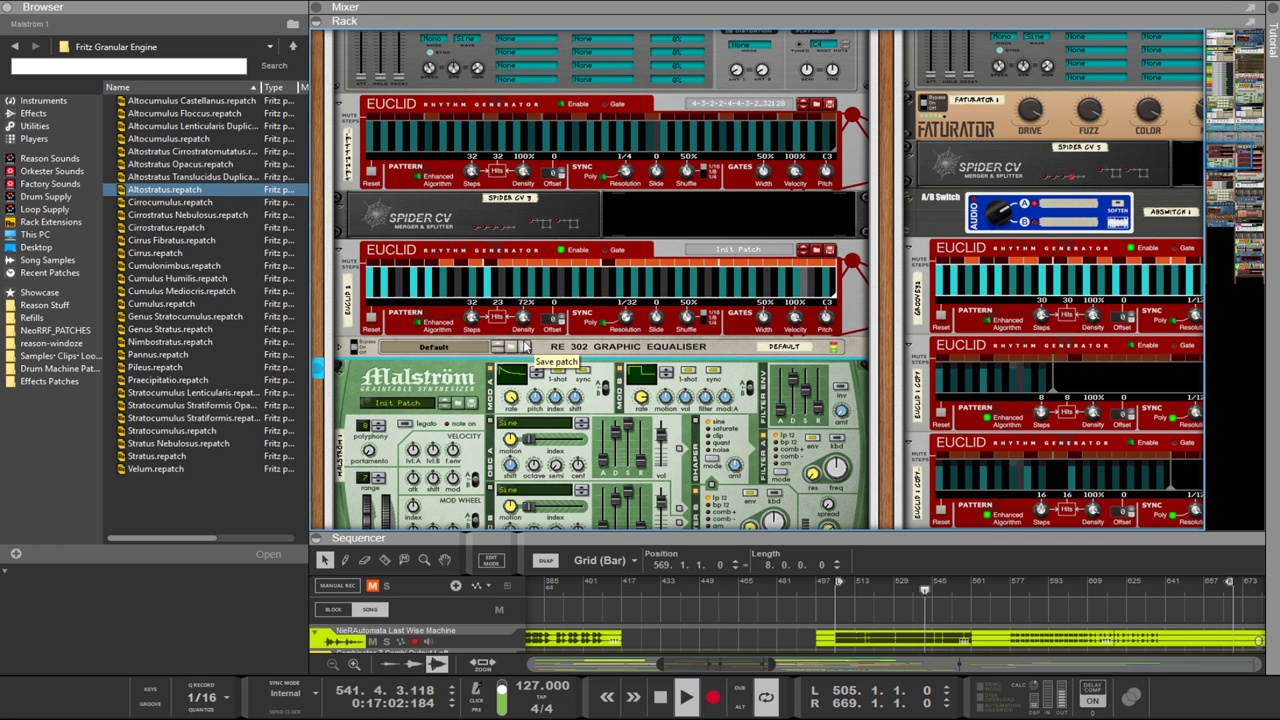
Step: Expand the rack over the mixer, select the weaponize bass drum synth and look over its settings
scroll(877, 274, up, 5)
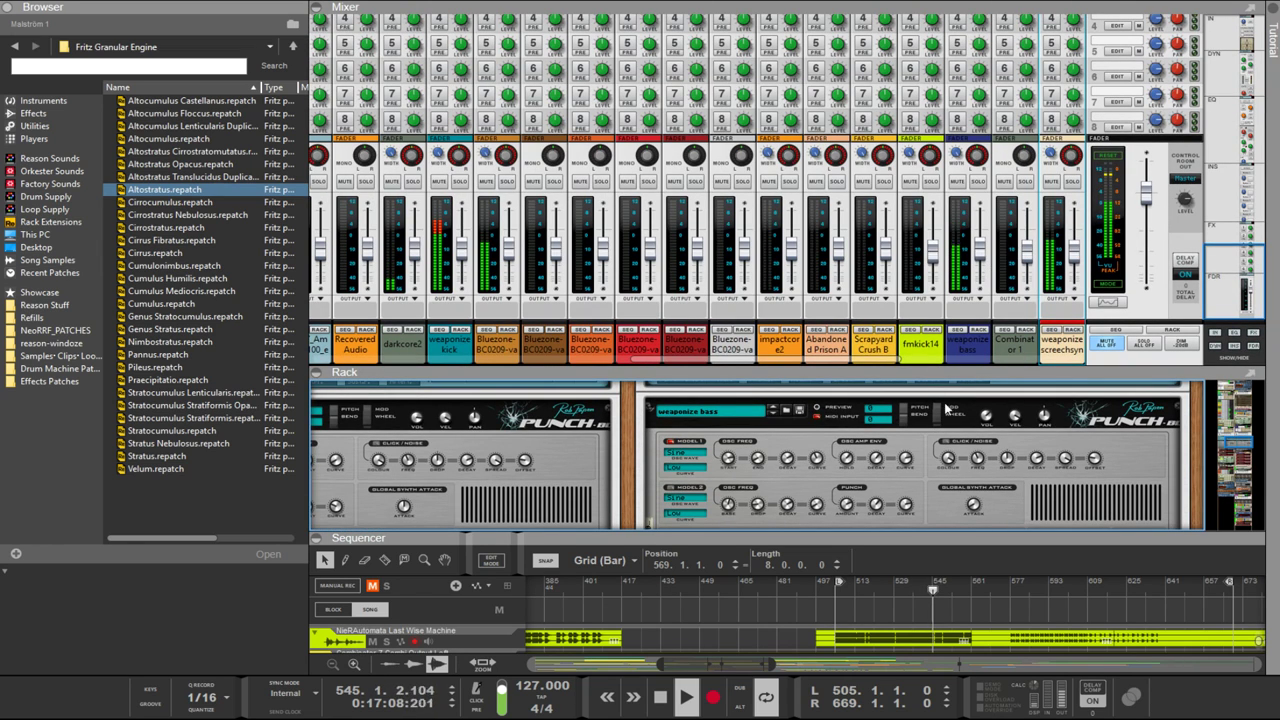
drag(936, 375, 936, 16)
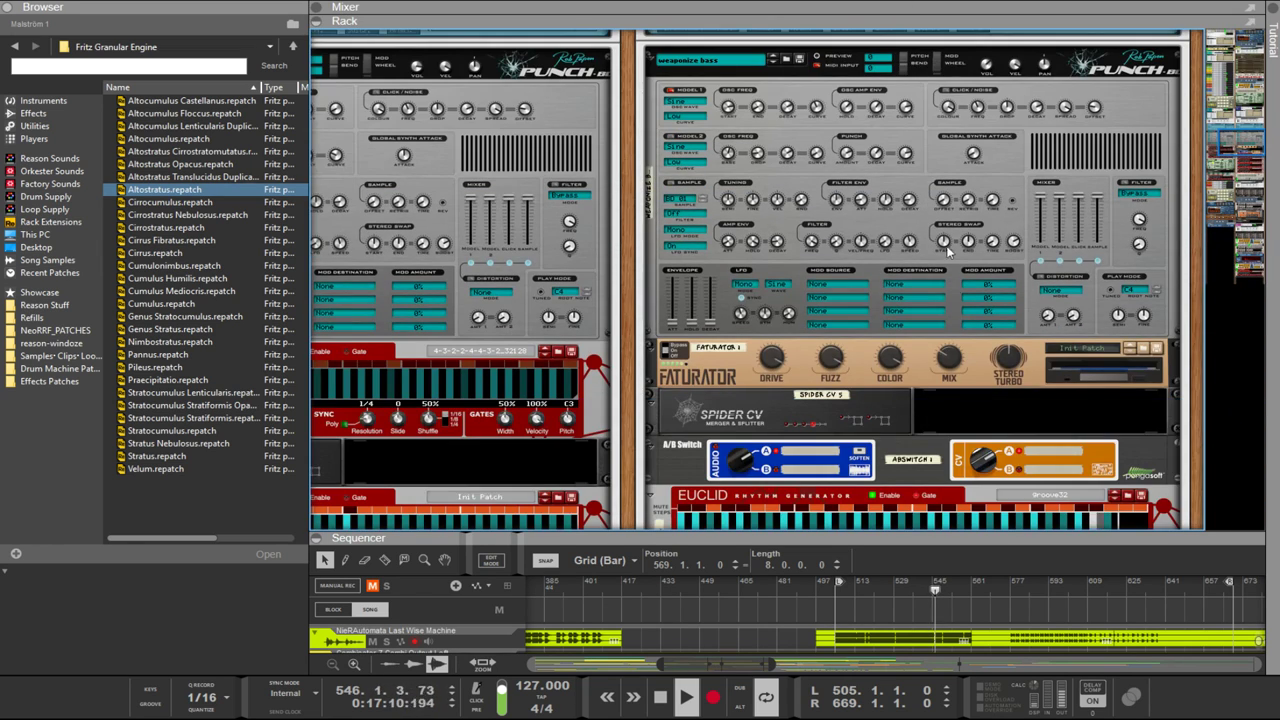
click(986, 64)
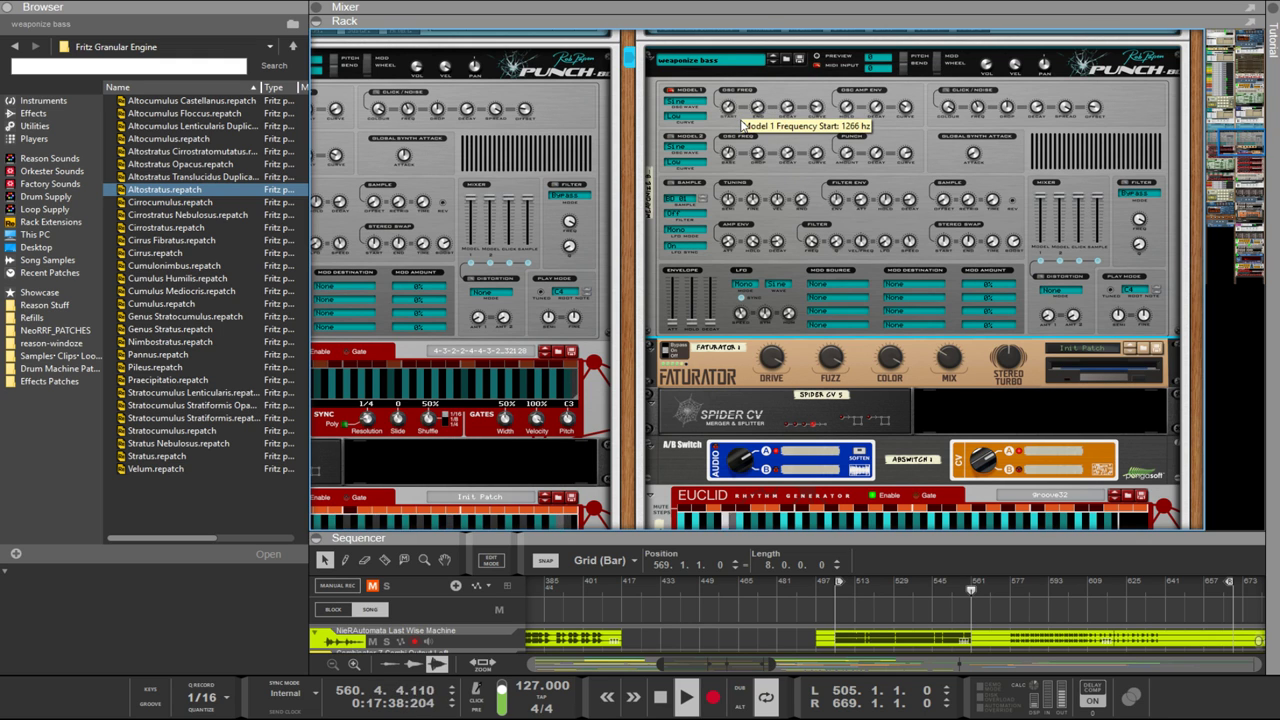
scroll(952, 299, down, 3)
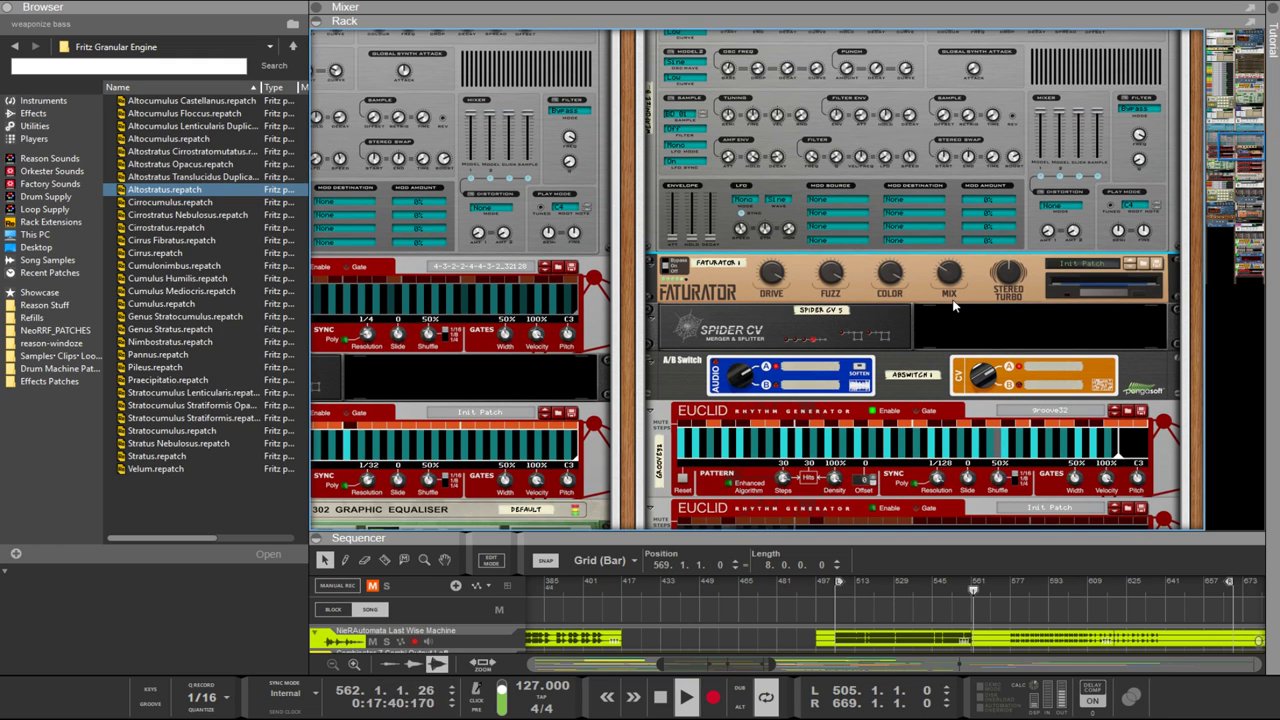
scroll(875, 240, up, 5)
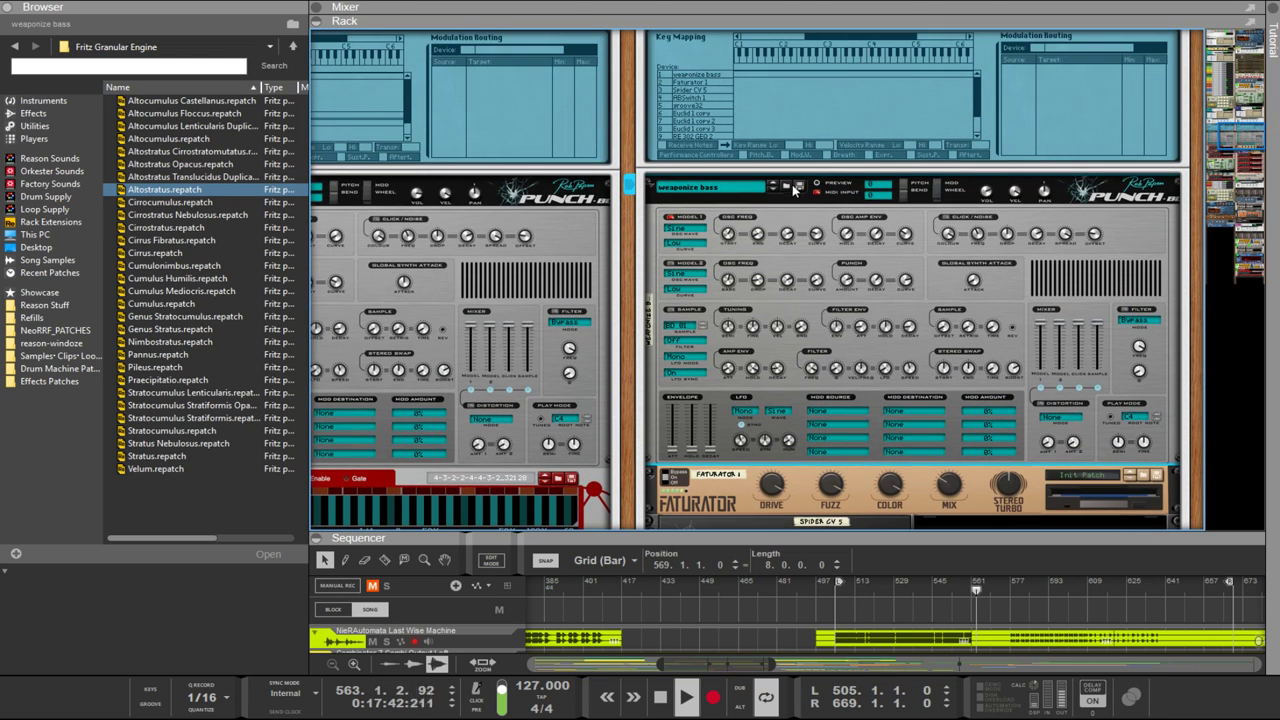
Step: Try loading rebooter kick.cmb from the NeoRRF_PATCHES folder into the weaponize bass drum synth
click(788, 188)
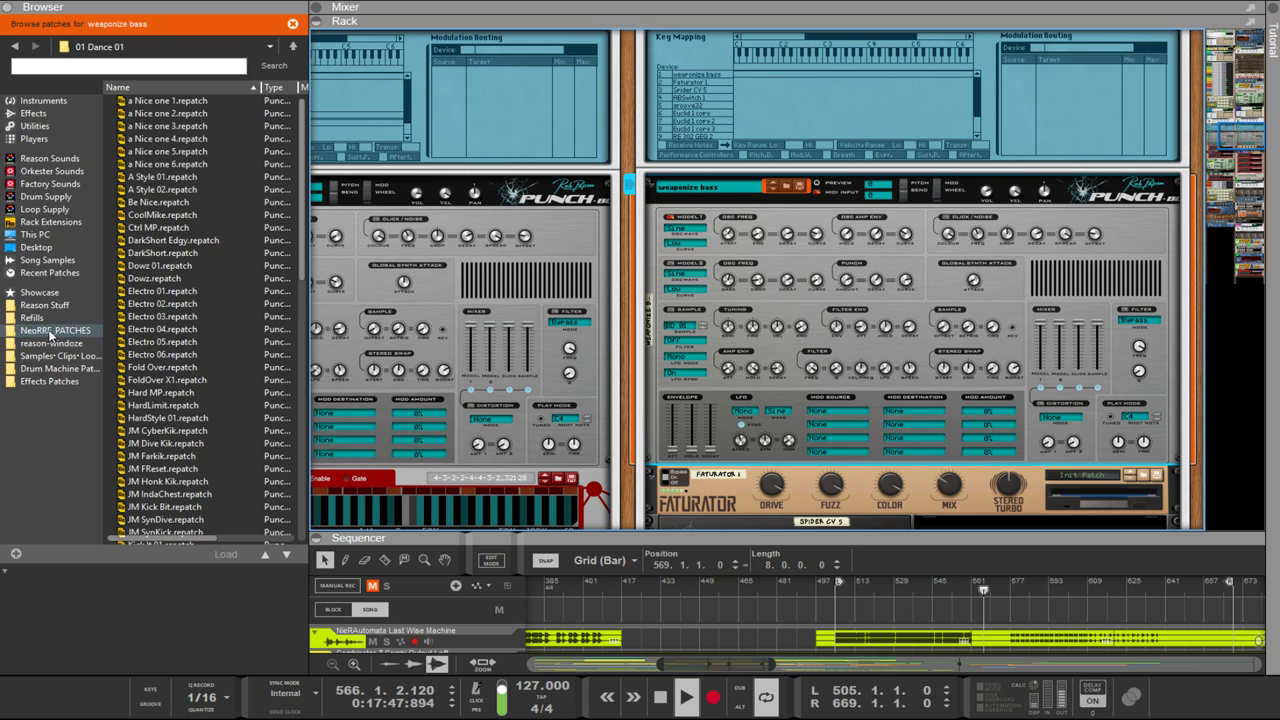
click(98, 331)
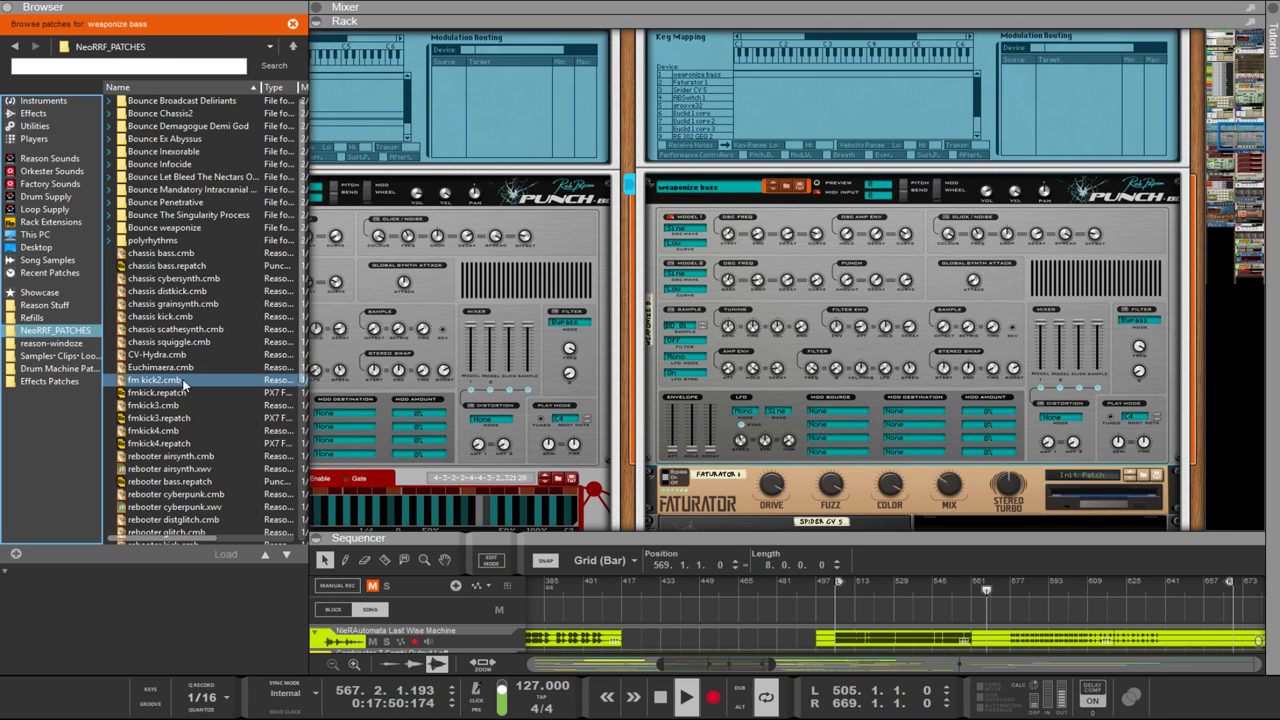
scroll(185, 383, down, 4)
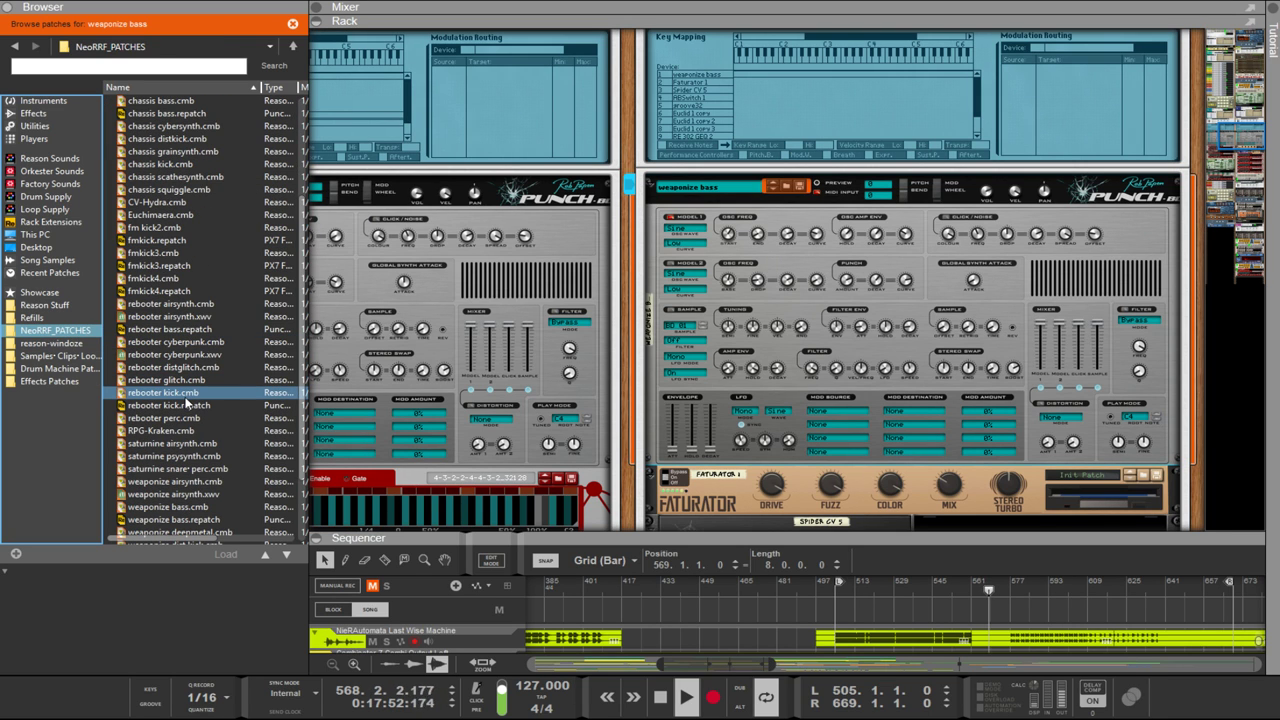
click(184, 396)
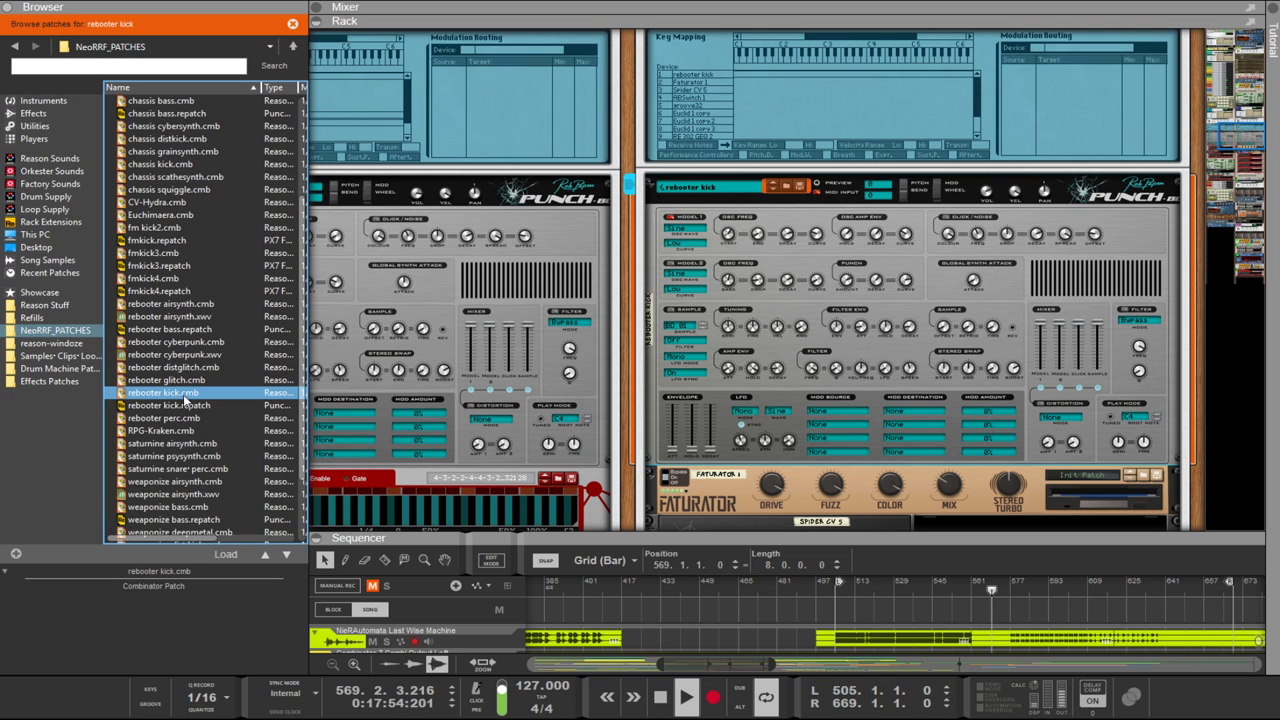
key(Delete)
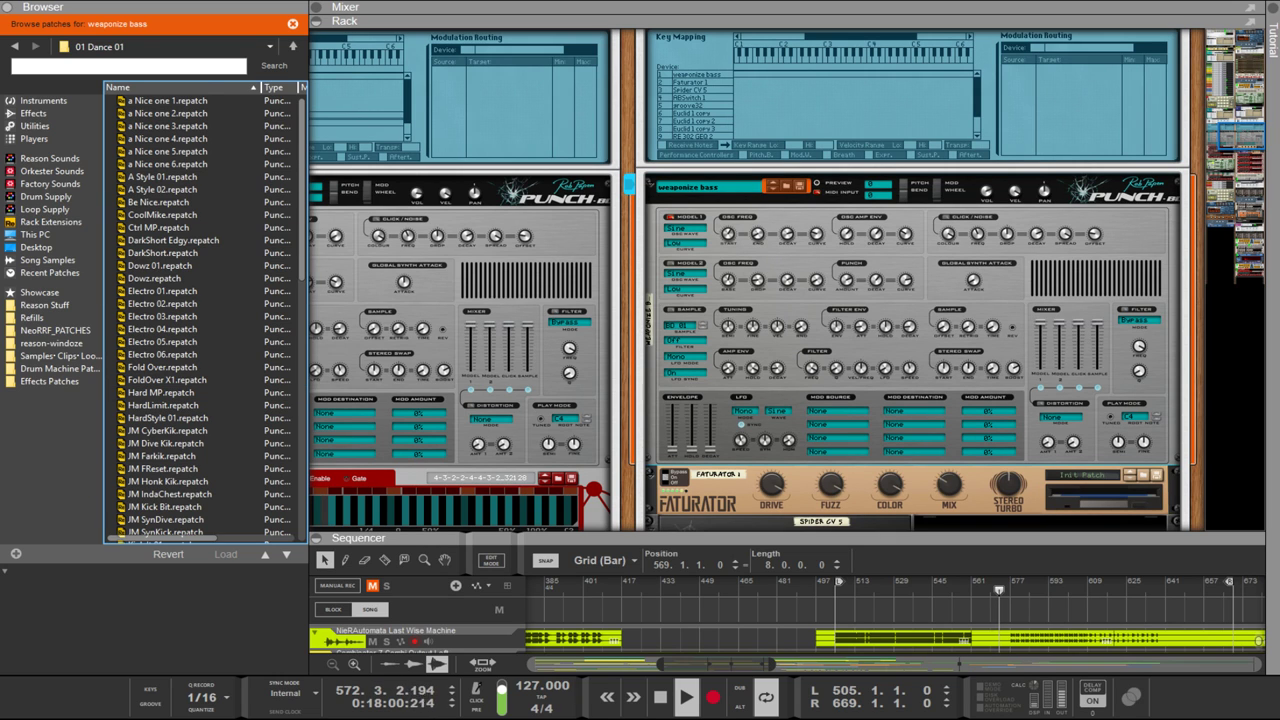
Step: Load rebooter kick.repatch from the NeoRRF_PATCHES folder into the weaponize bass drum synth
click(42, 331)
scroll(185, 430, down, 3)
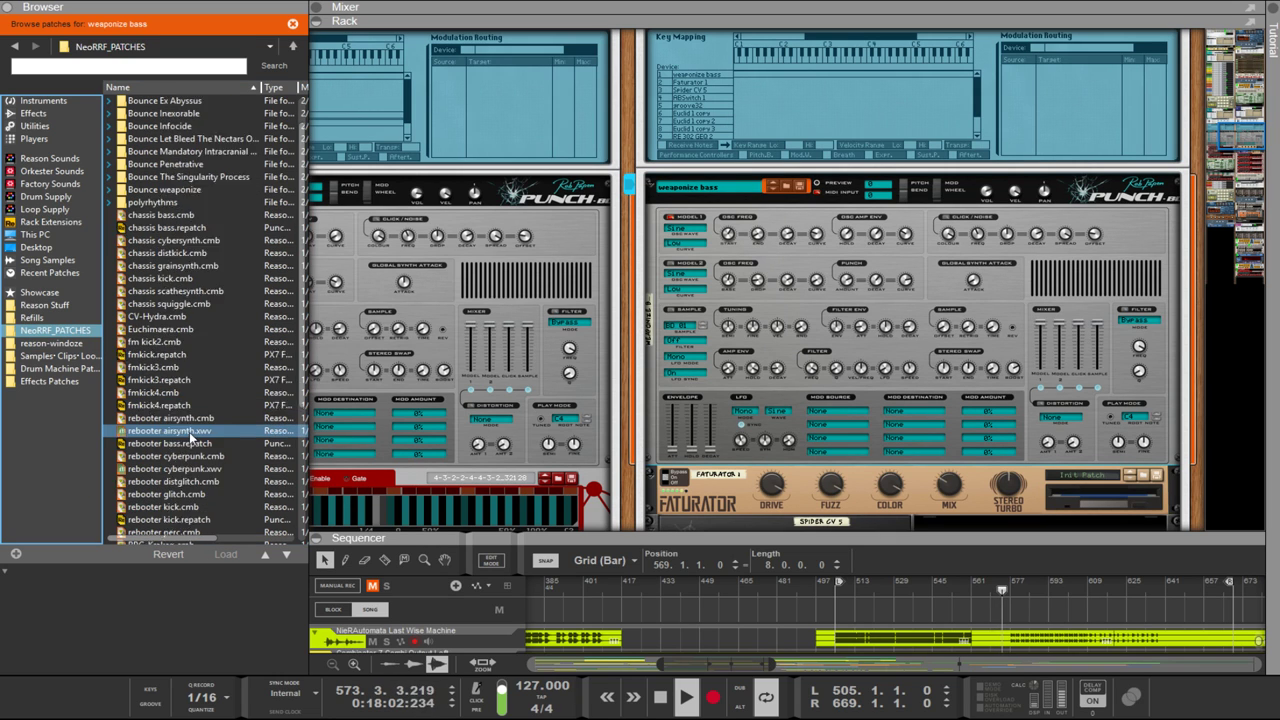
click(190, 431)
click(187, 444)
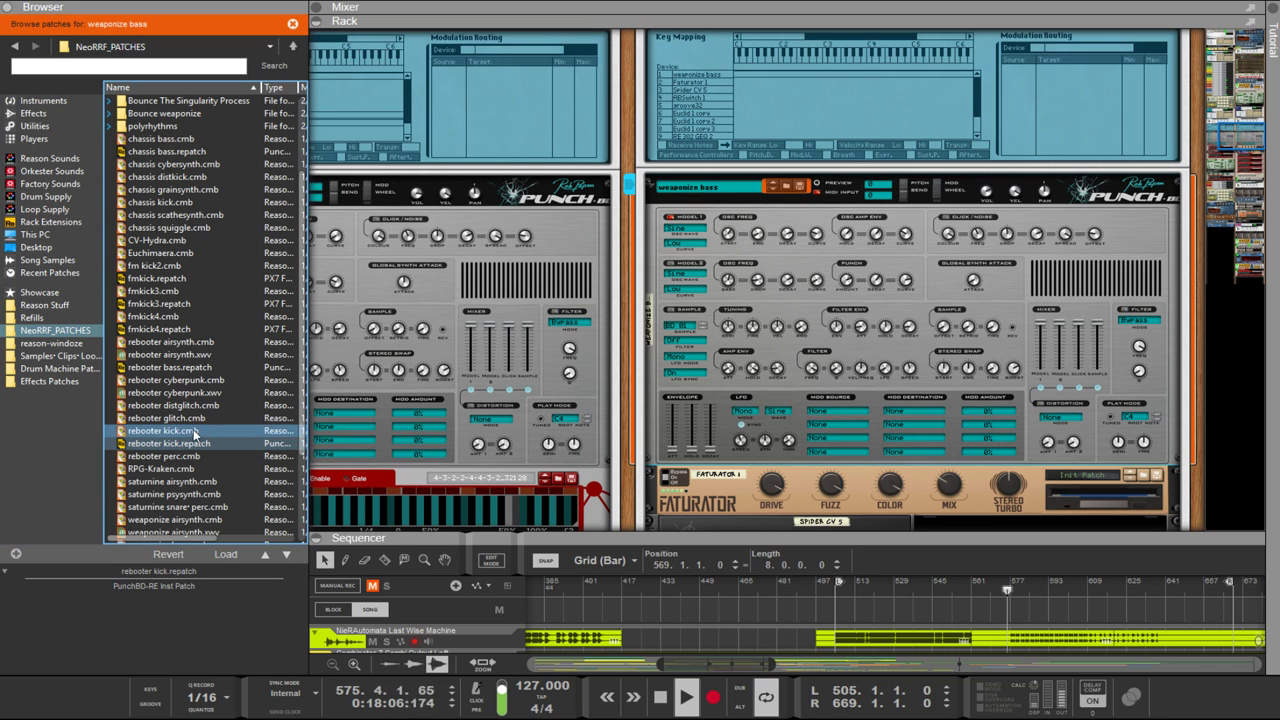
double_click(188, 448)
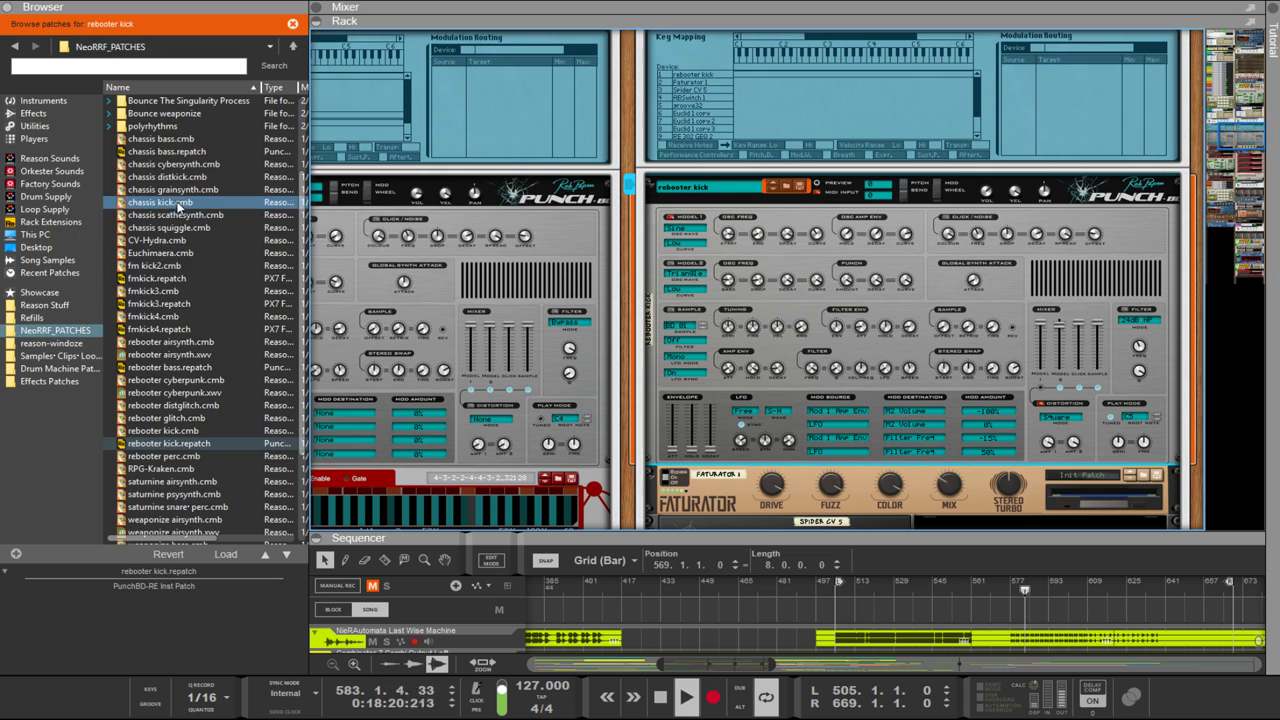
Step: Load chassis bass.repatch into the drum synth and review its Model 1 oscillator frequency and filter settings
click(152, 152)
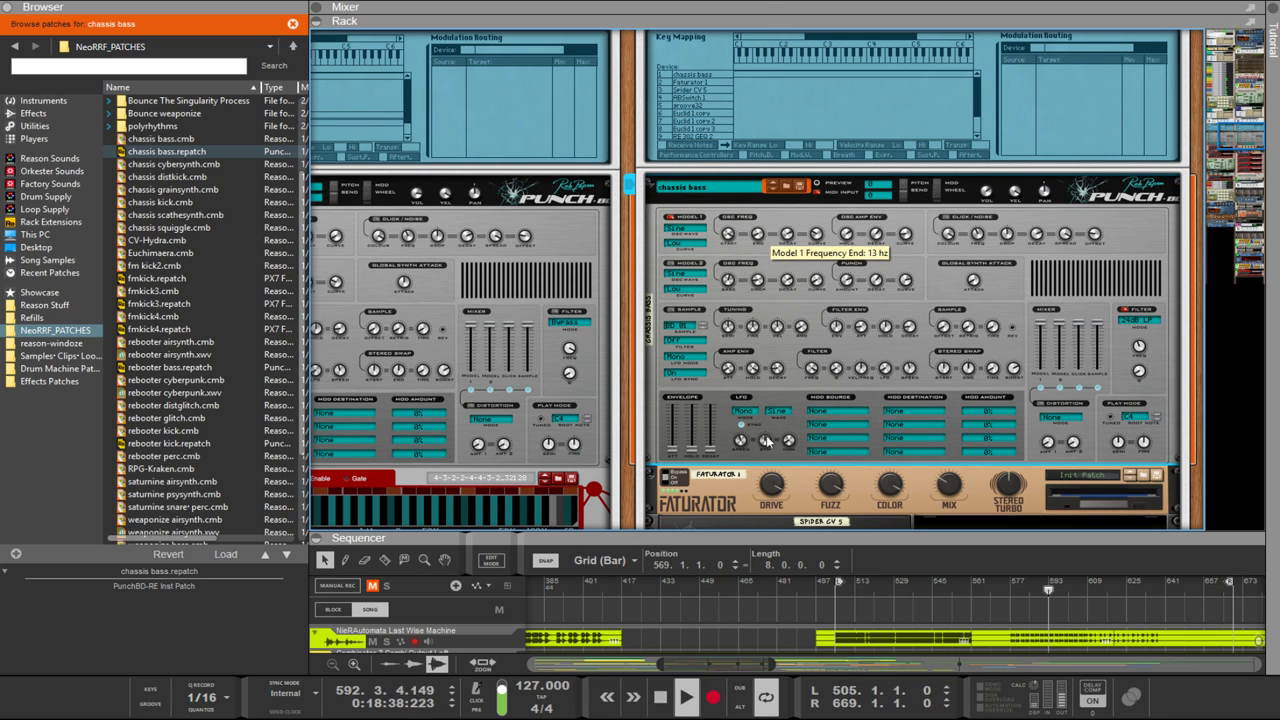
scroll(1045, 287, down, 3)
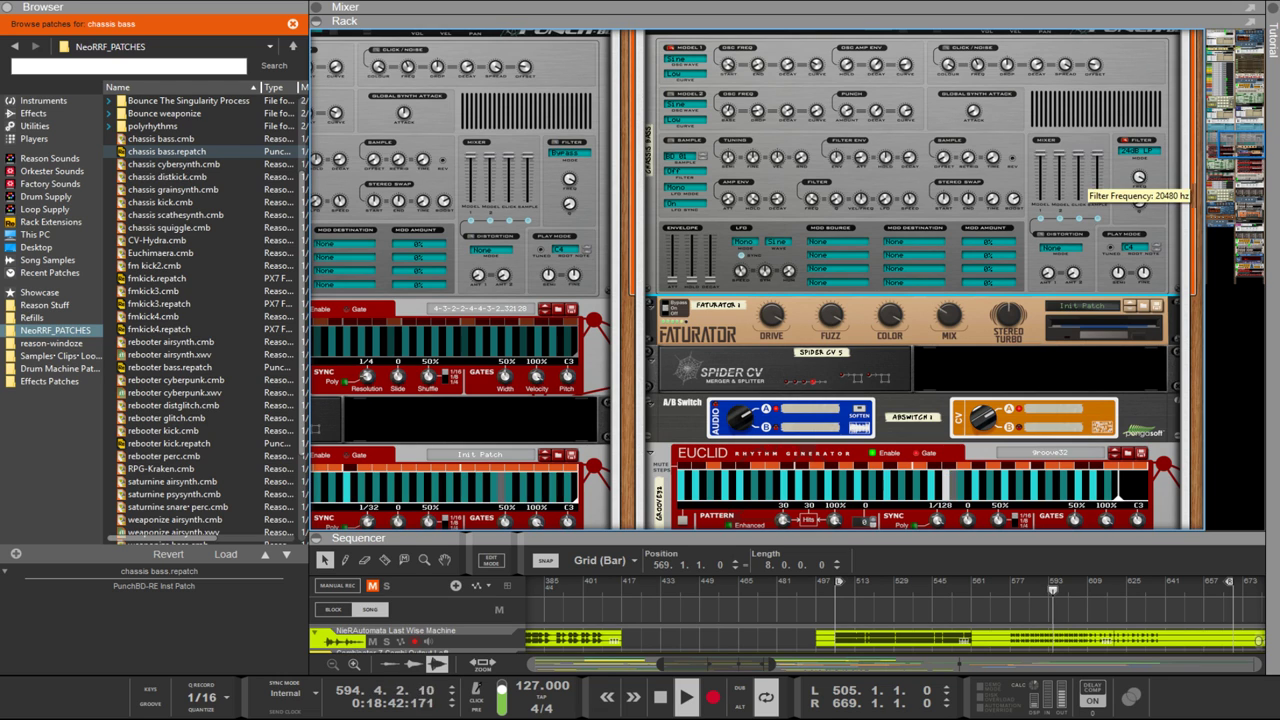
scroll(1105, 203, up, 3)
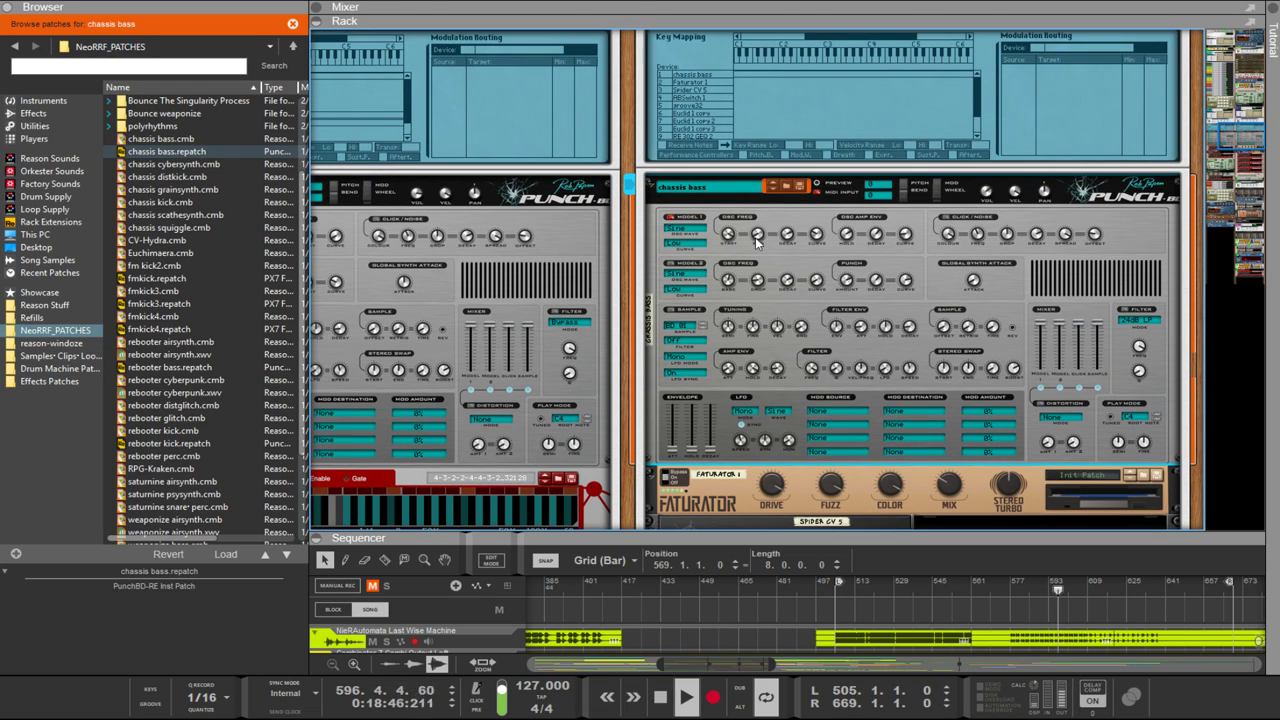
mouse_move(735, 257)
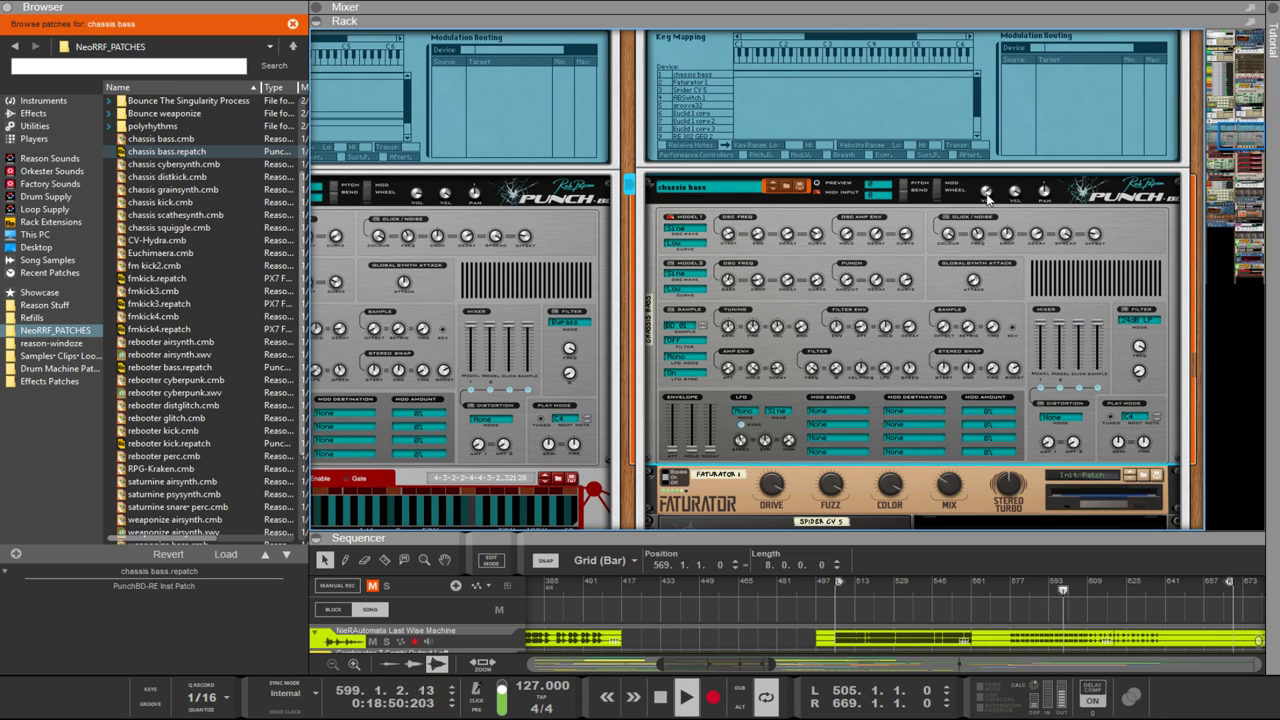
mouse_move(983, 190)
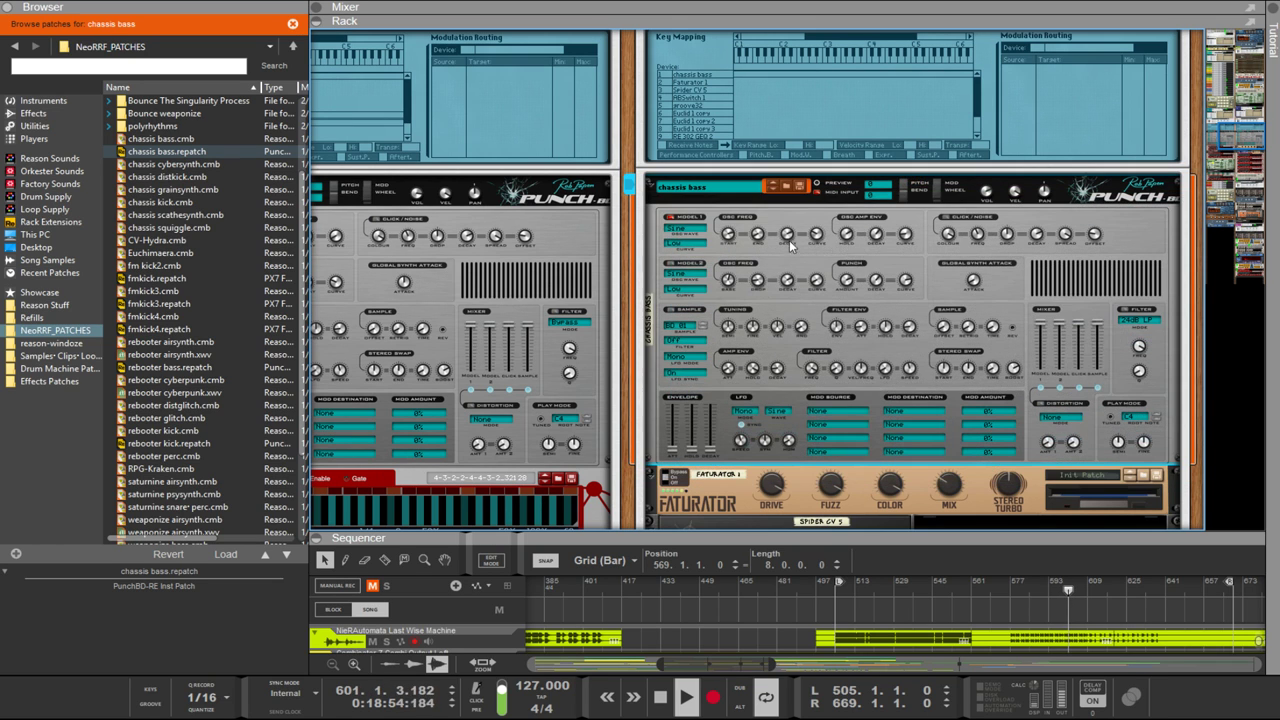
drag(788, 233, 793, 260)
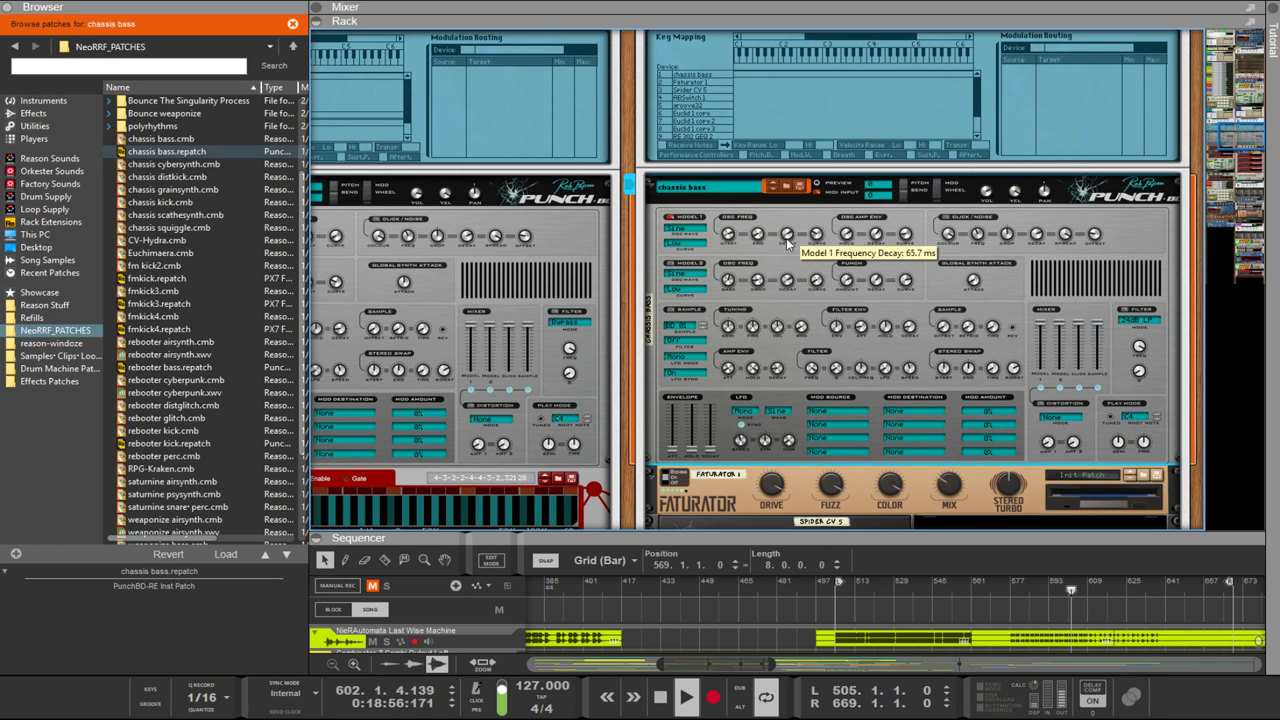
mouse_move(820, 236)
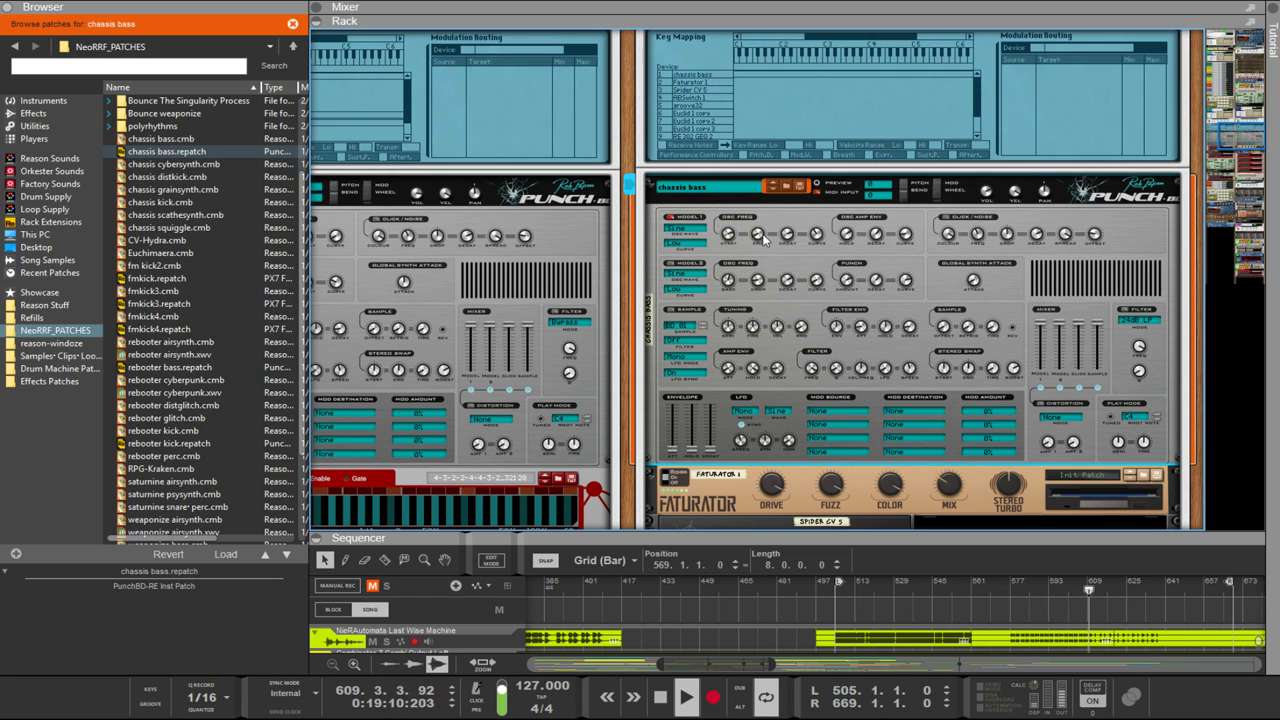
mouse_move(728, 234)
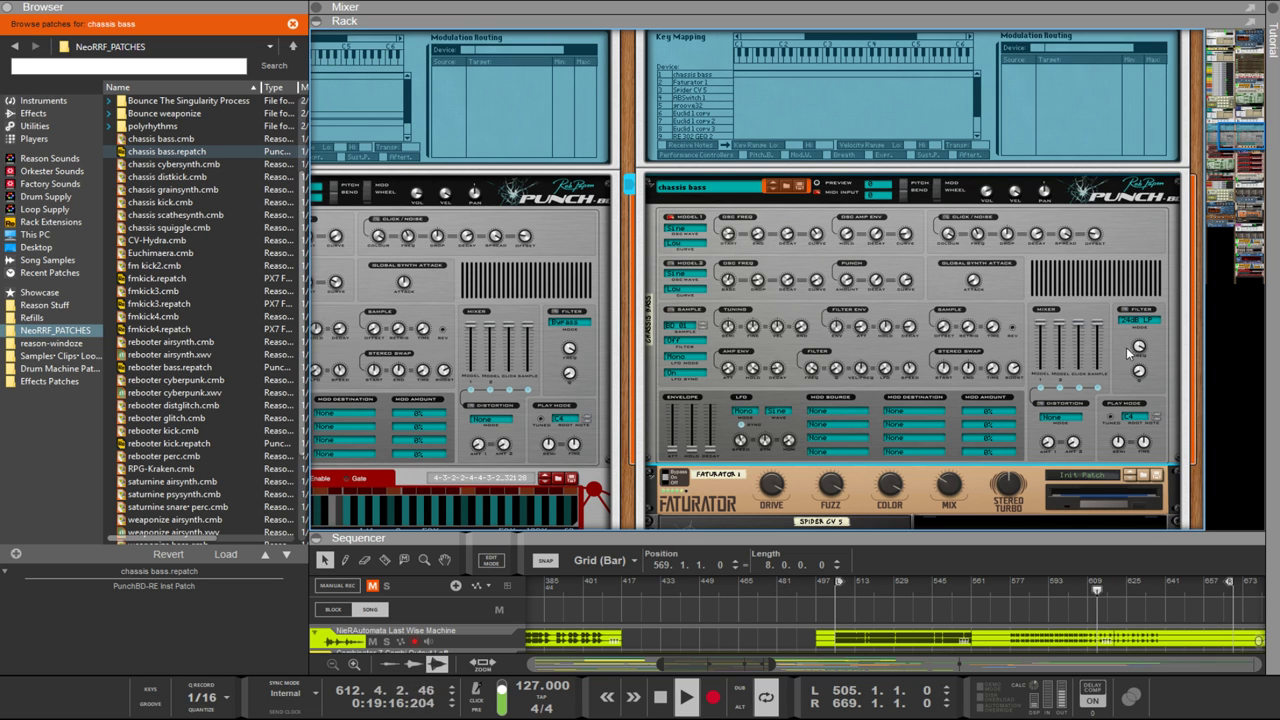
Step: Load the 3-4-1-4-3-4-1-4 polyrhythm patch into the groove32 Euclid generator and set its resolution to 1/64
scroll(874, 410, down, 8)
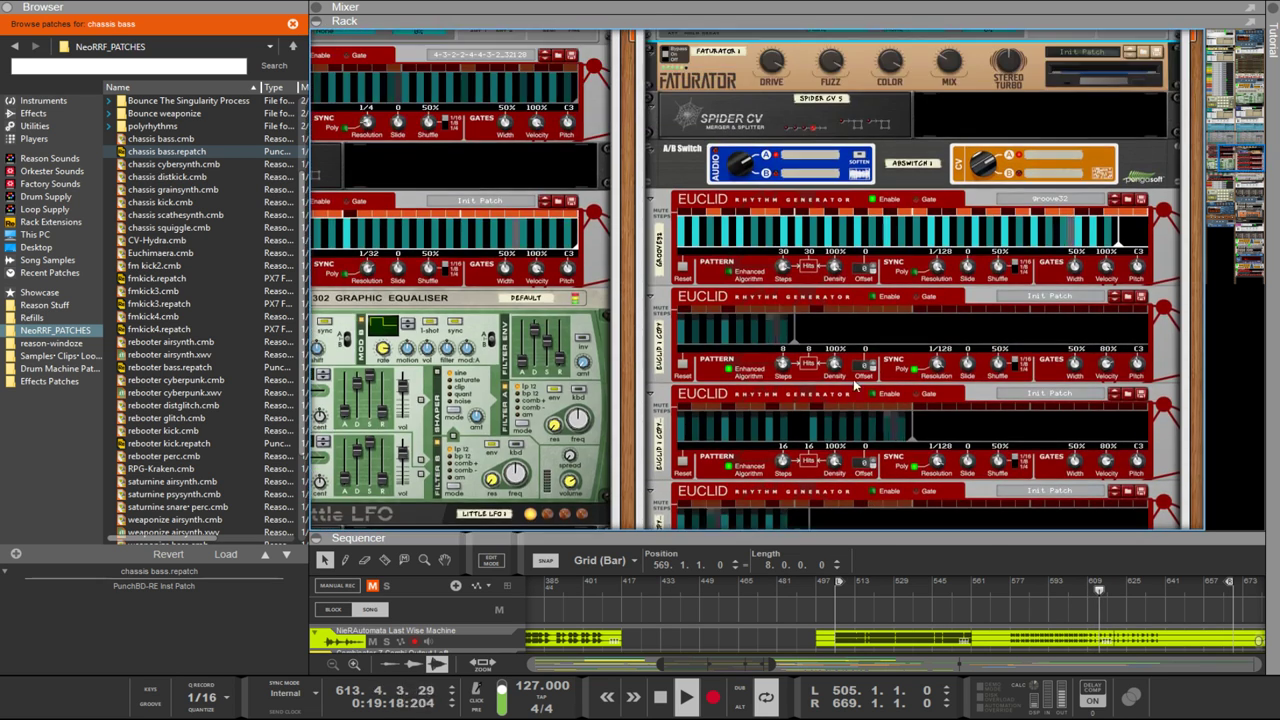
click(698, 214)
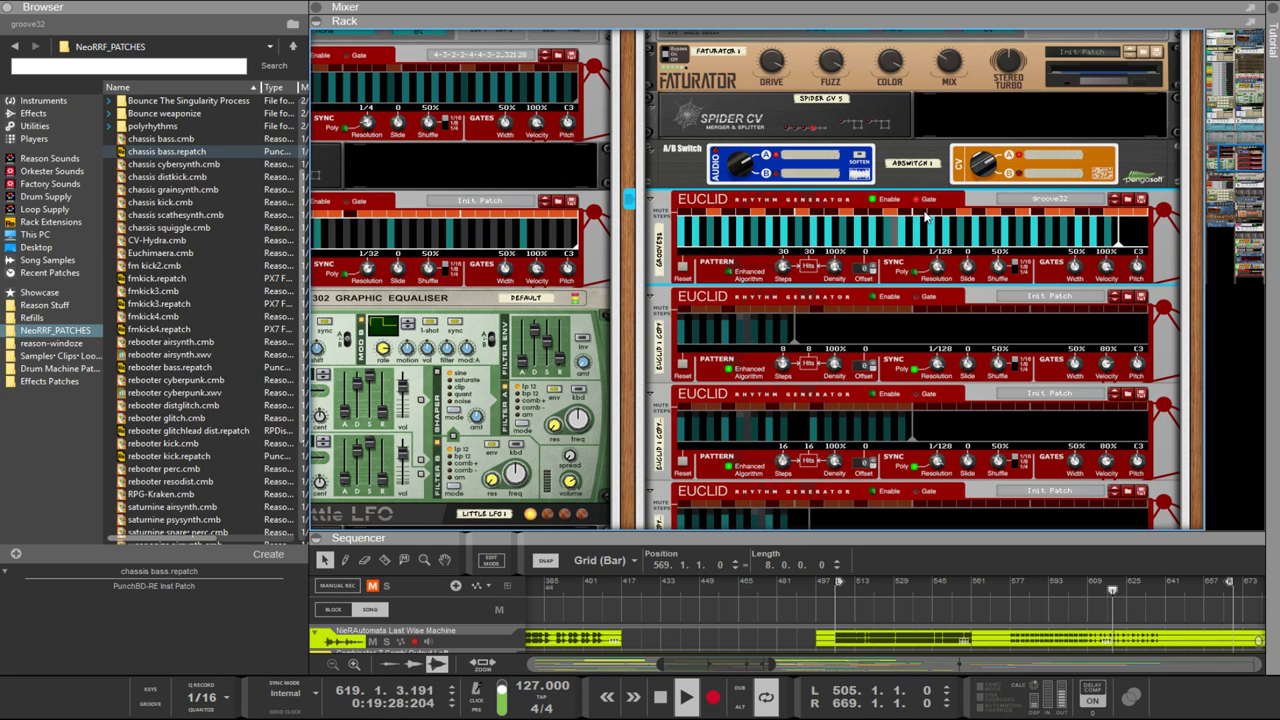
click(1128, 200)
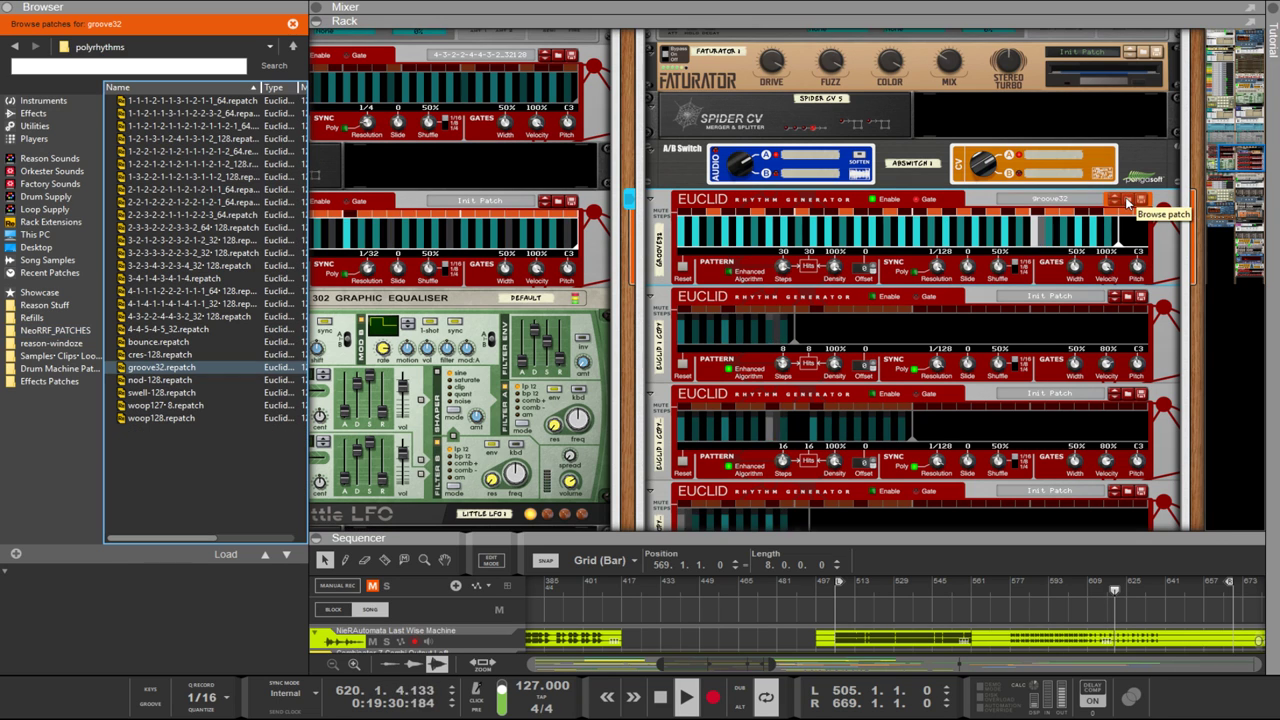
click(186, 279)
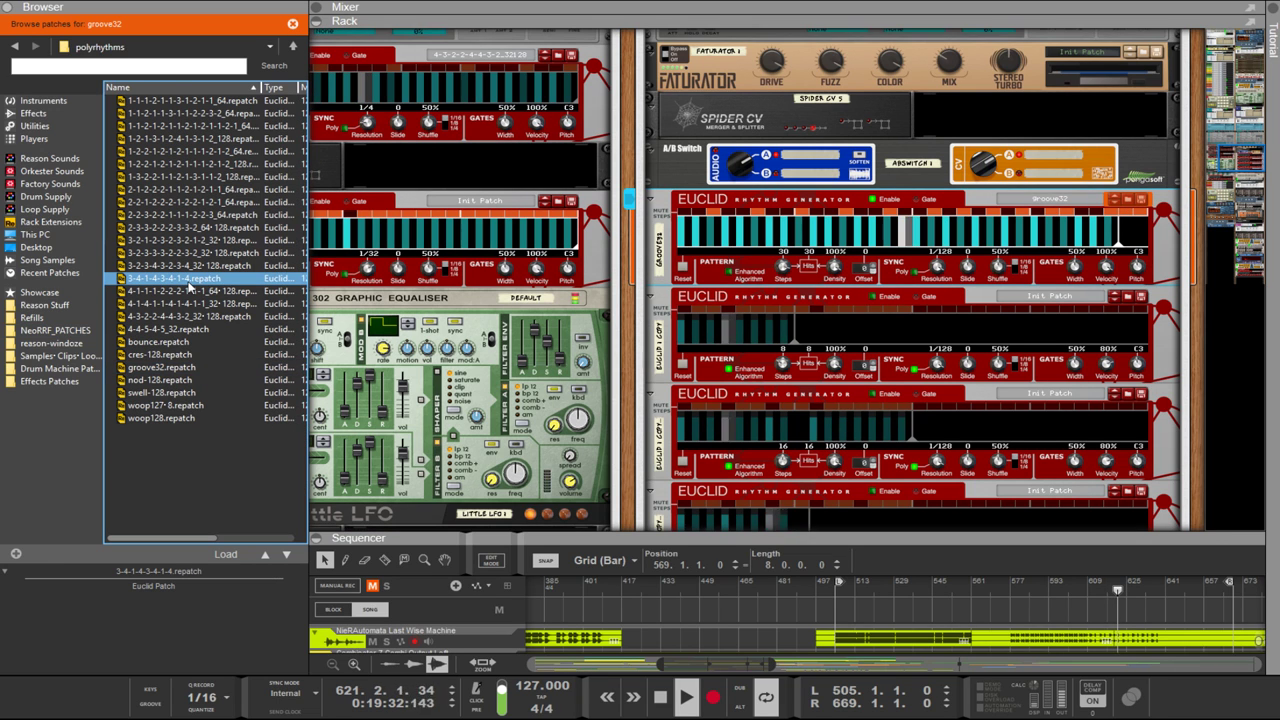
double_click(186, 279)
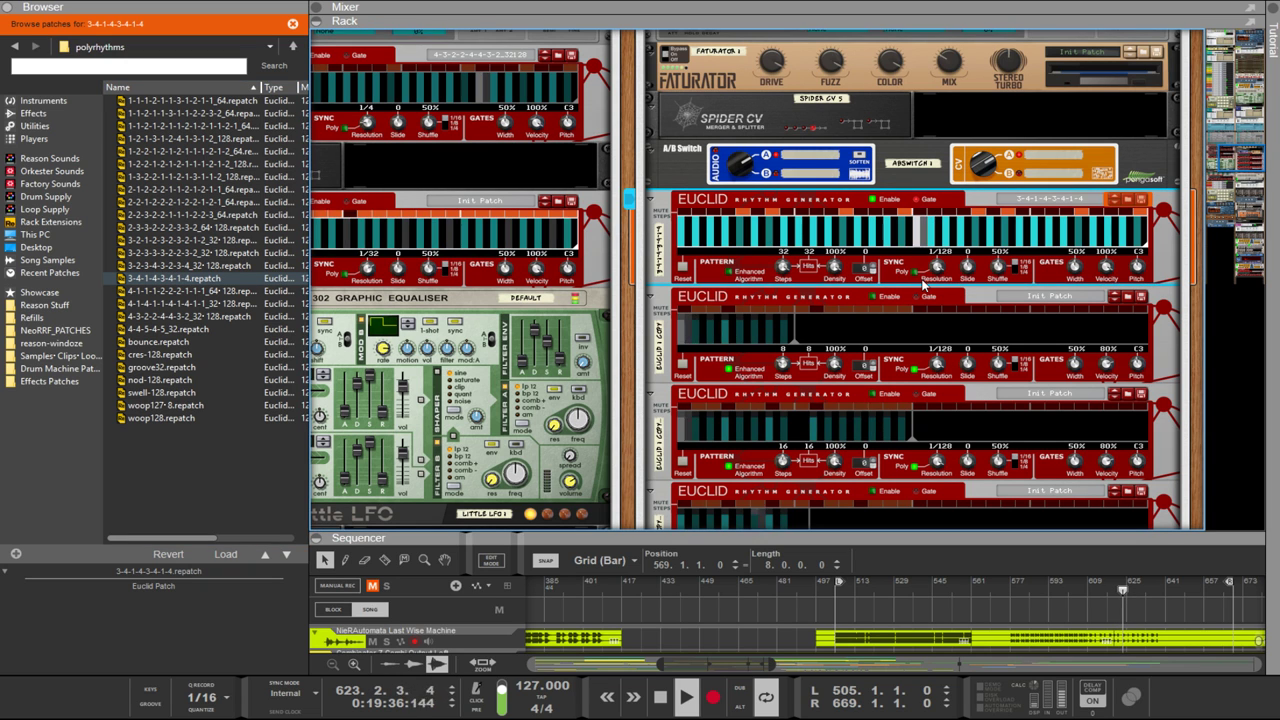
drag(937, 266, 937, 258)
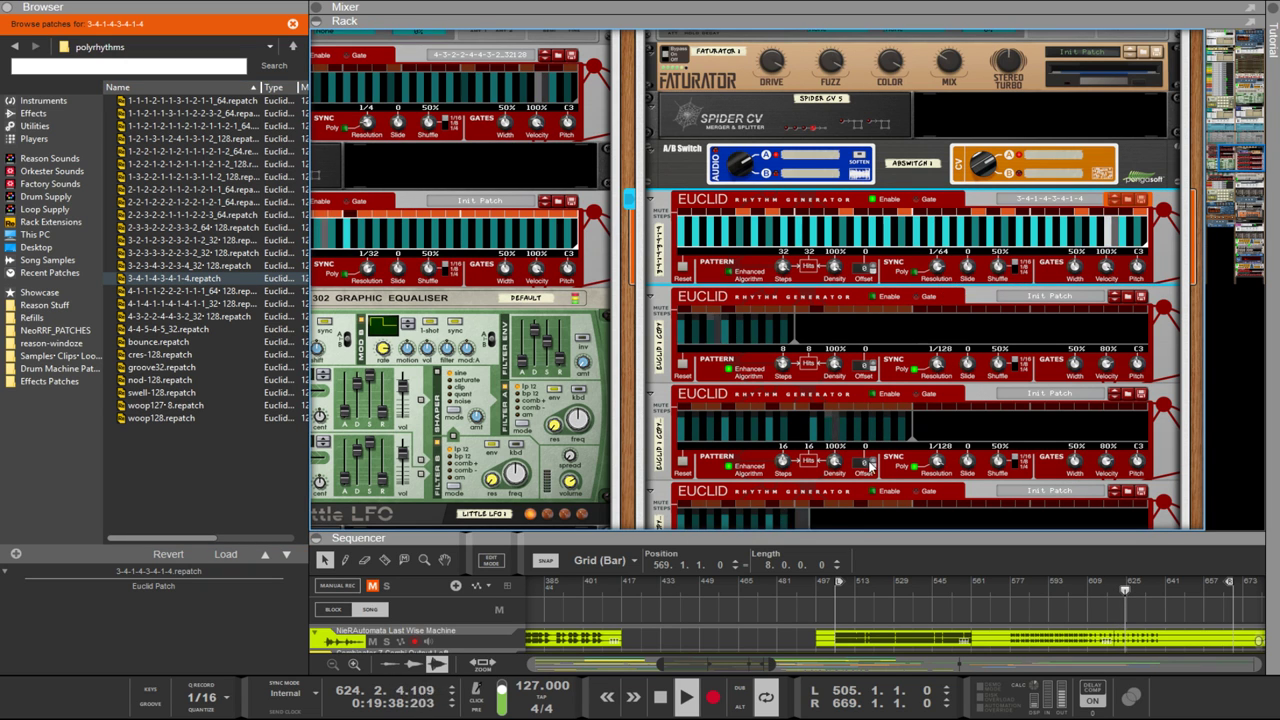
Step: Show the full sequencer and set the song tempo to 181 BPM
key(F7)
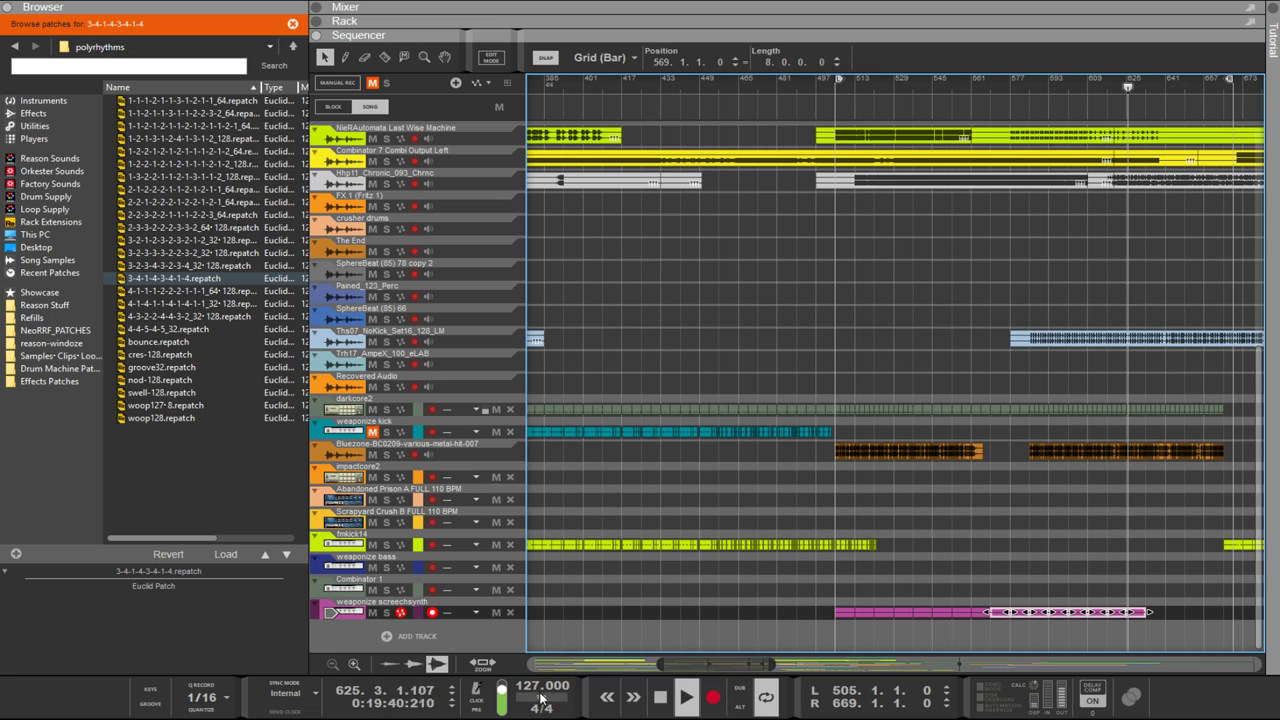
click(539, 694)
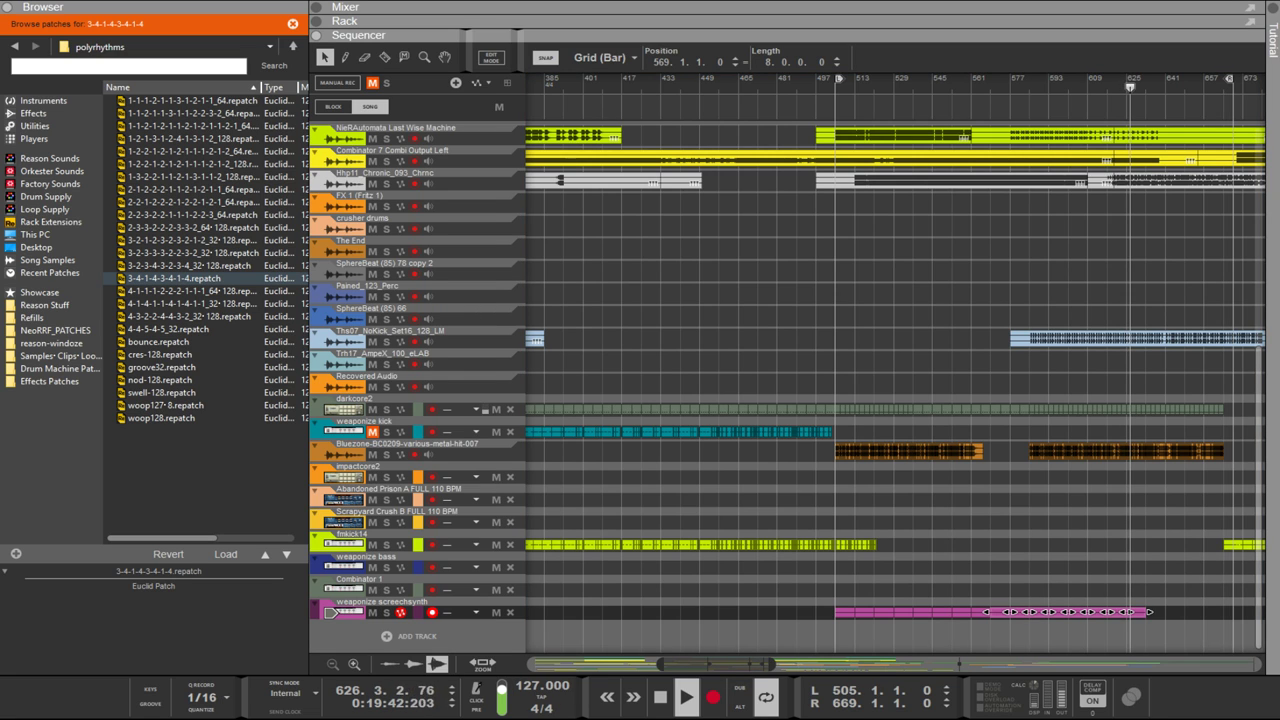
text(181)
key(Return)
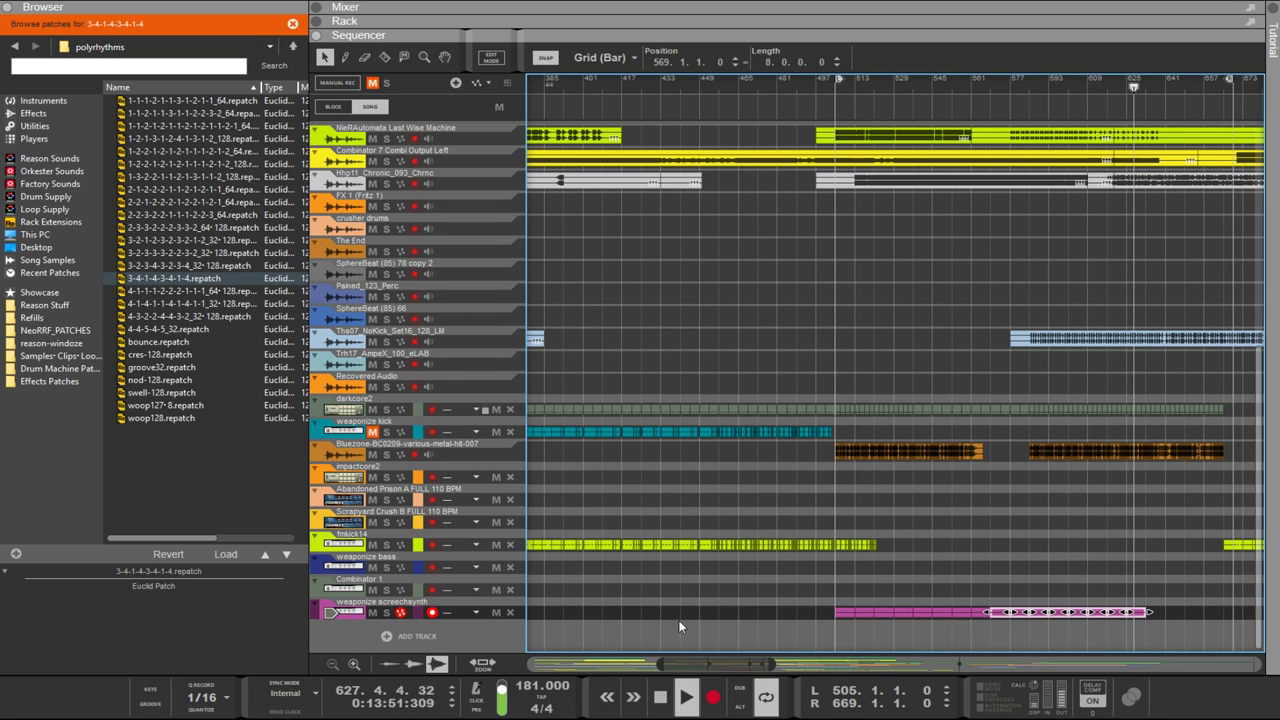
Step: Replace the darkcore2 clips from bar 585 with a copy of the run starting at bar 617, and start the loop at bar 585
click(1193, 411)
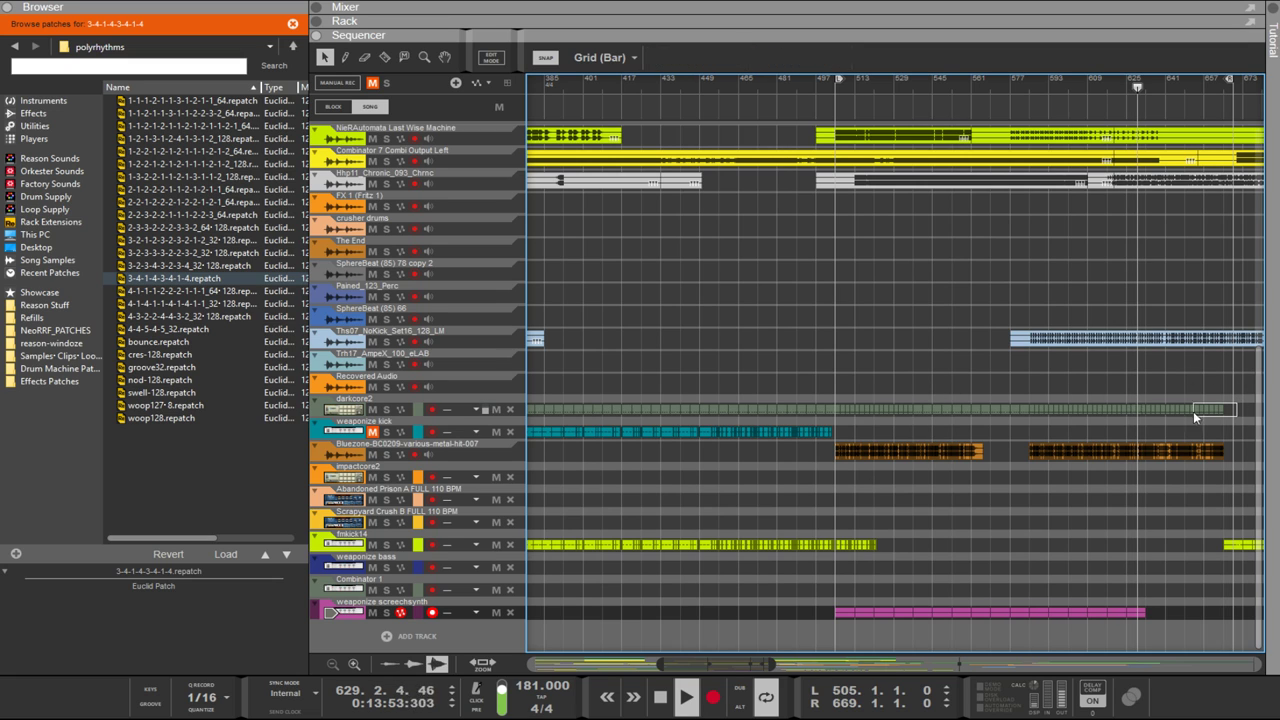
key(Delete)
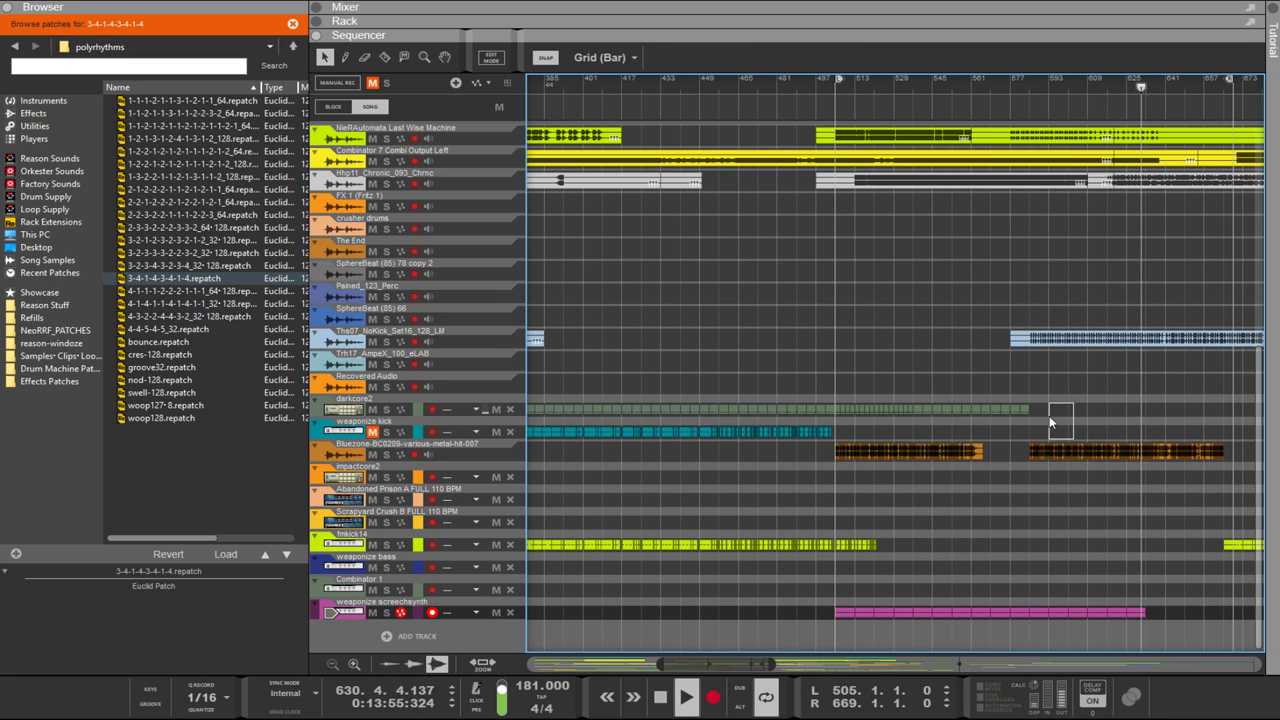
drag(1074, 438, 1113, 410)
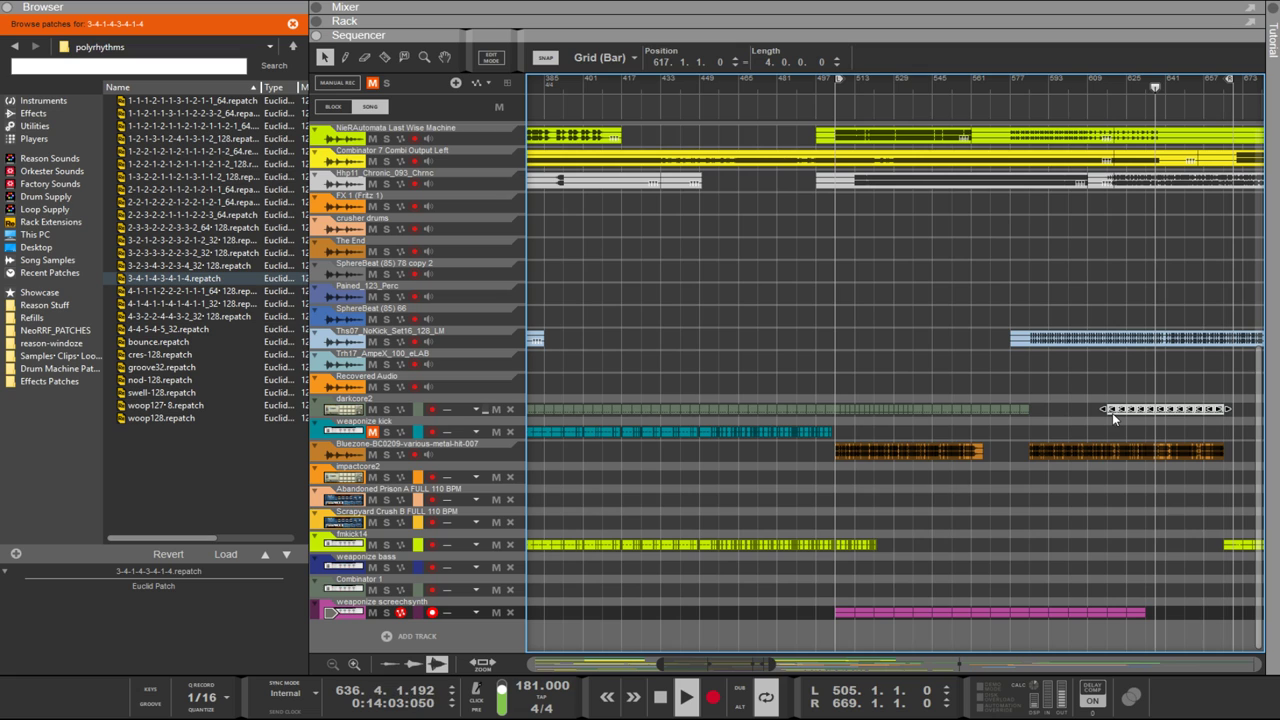
drag(1112, 413, 1035, 415)
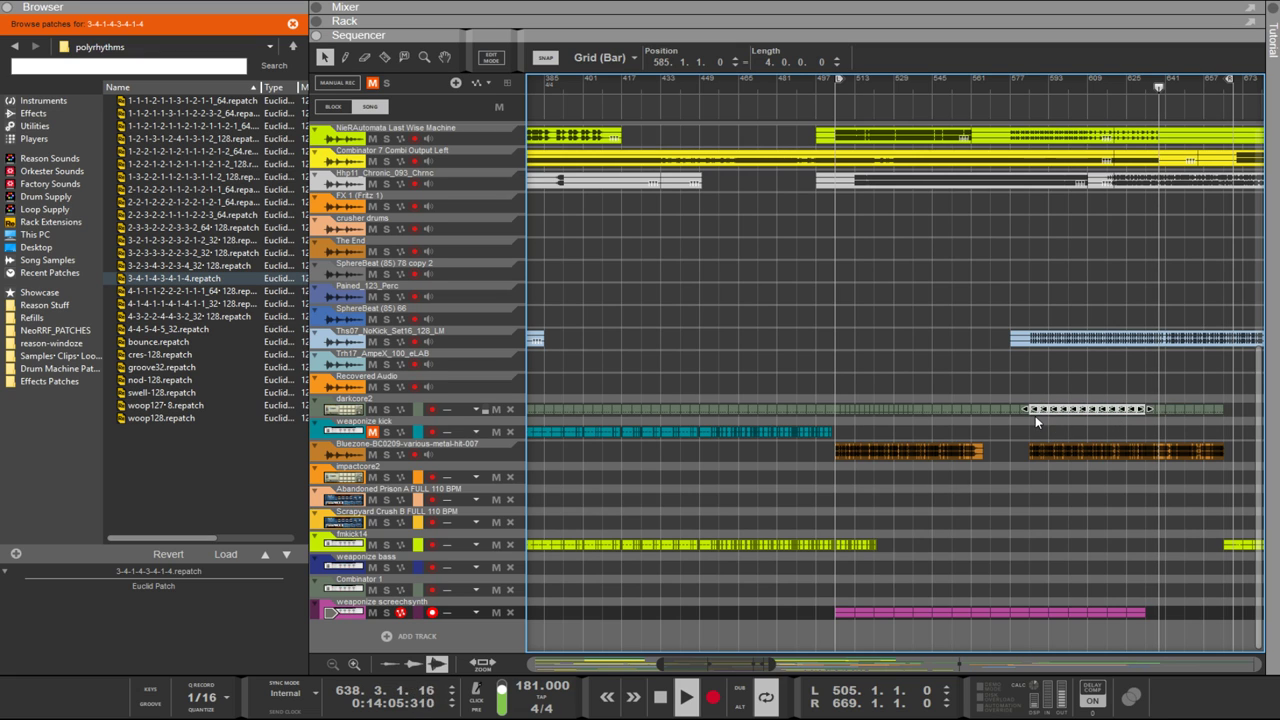
alt+click(1032, 85)
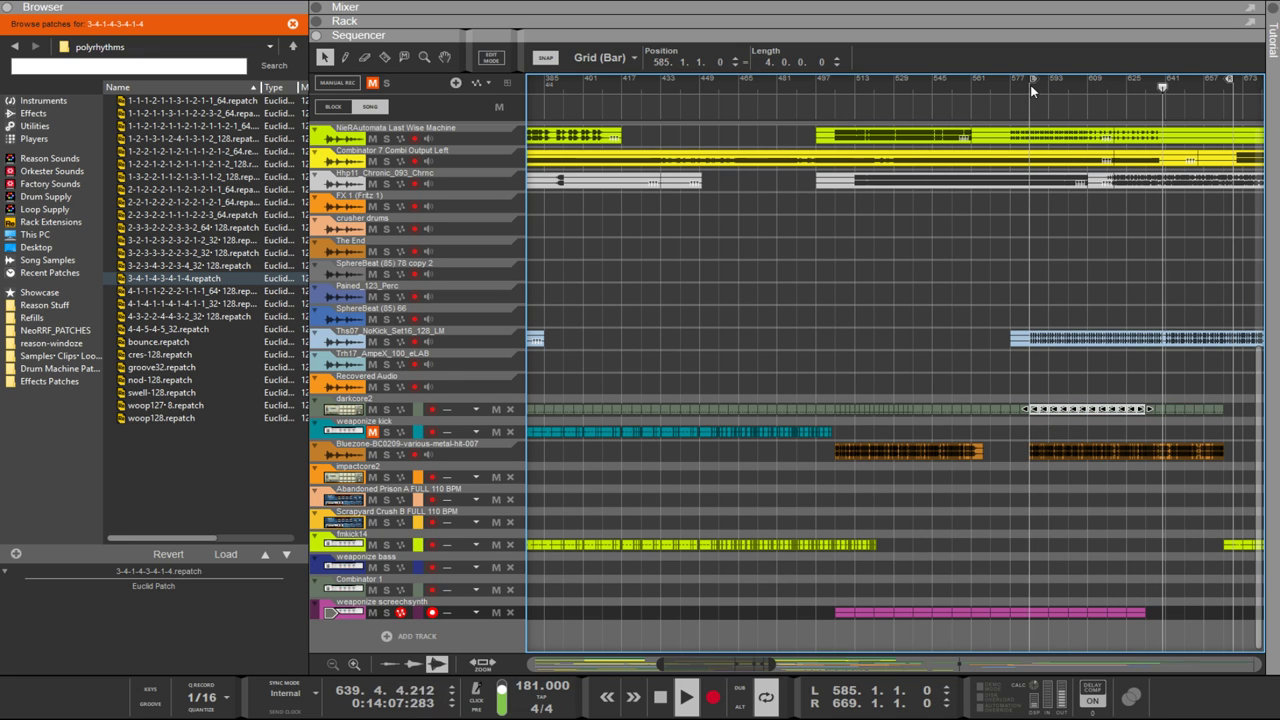
Step: Move the loop end to bar 665 and delete the last clip on the weaponize screechsynth track
ctrl+click(1221, 85)
ctrl+click(1223, 87)
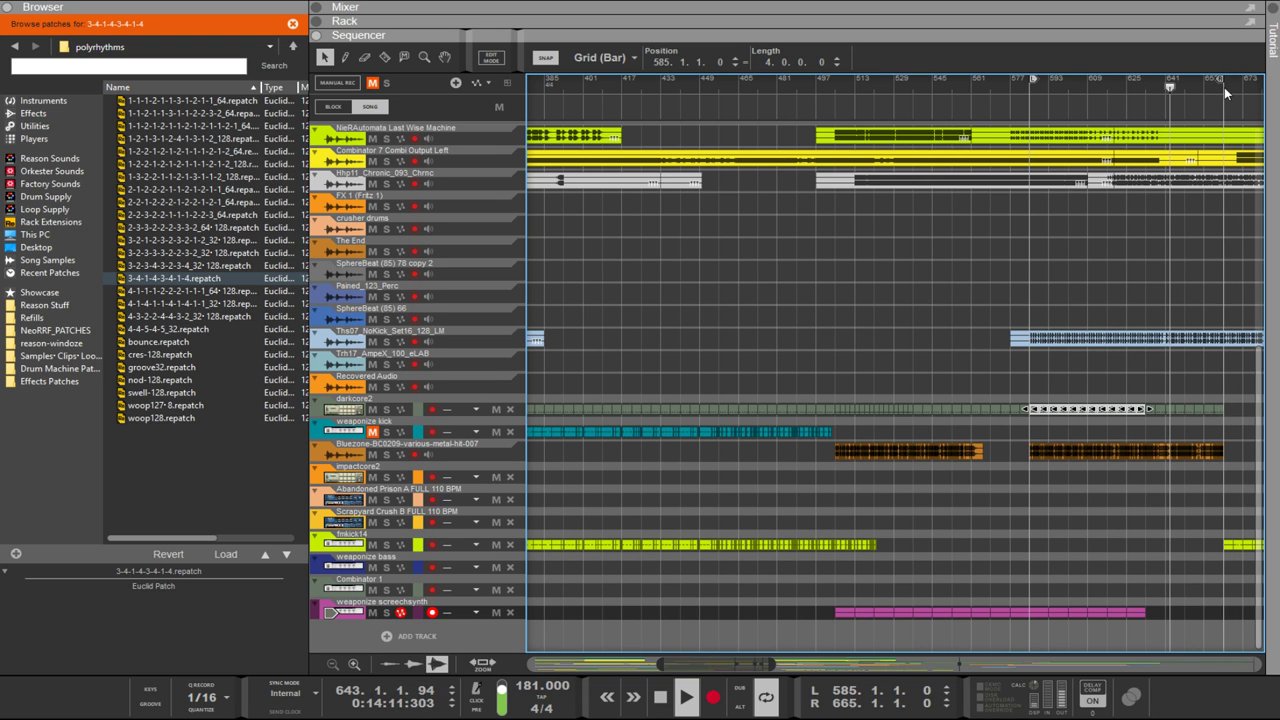
scroll(1209, 216, up, 3)
scroll(1209, 224, up, 3)
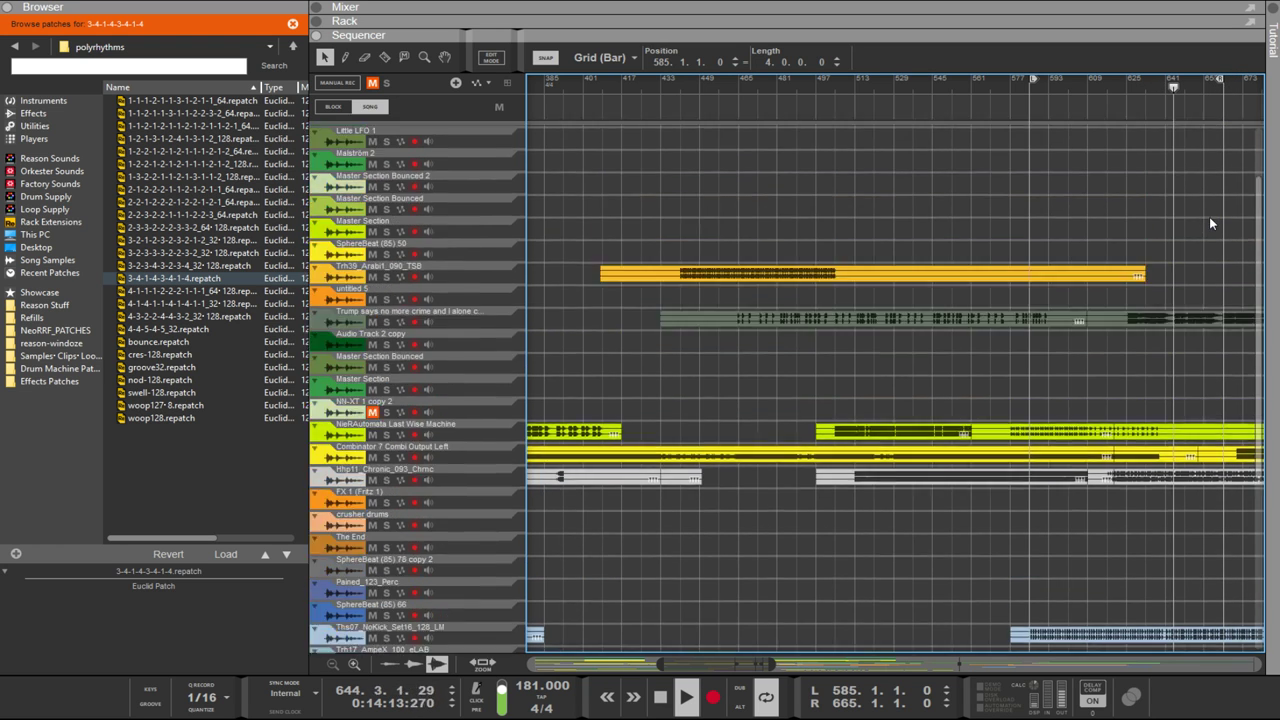
scroll(1209, 224, down, 8)
scroll(1209, 216, up, 5)
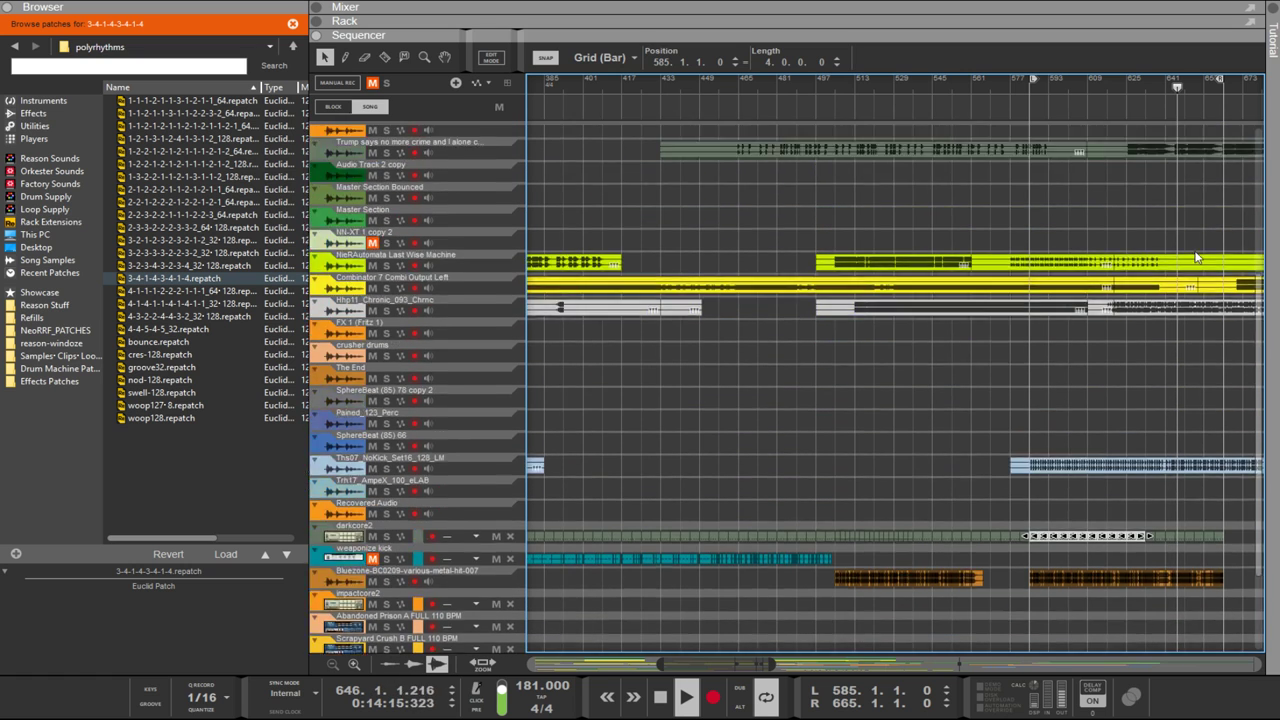
scroll(1128, 307, down, 5)
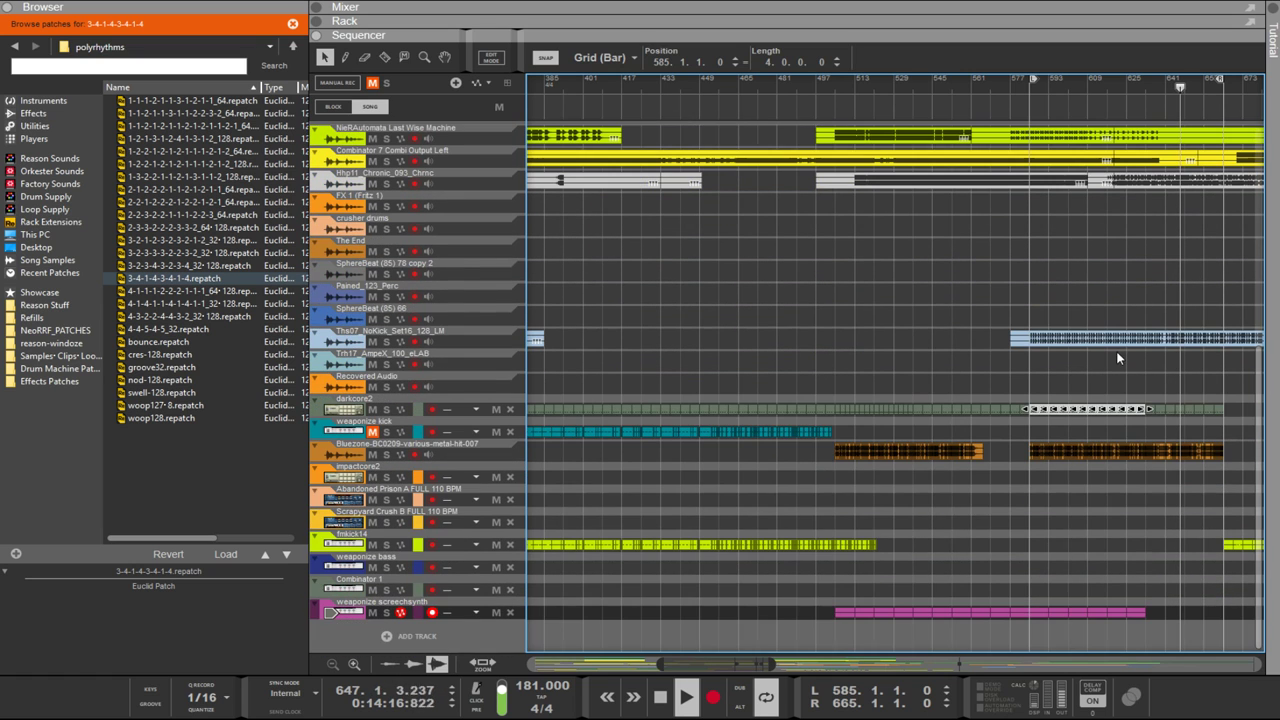
click(1140, 612)
key(Delete)
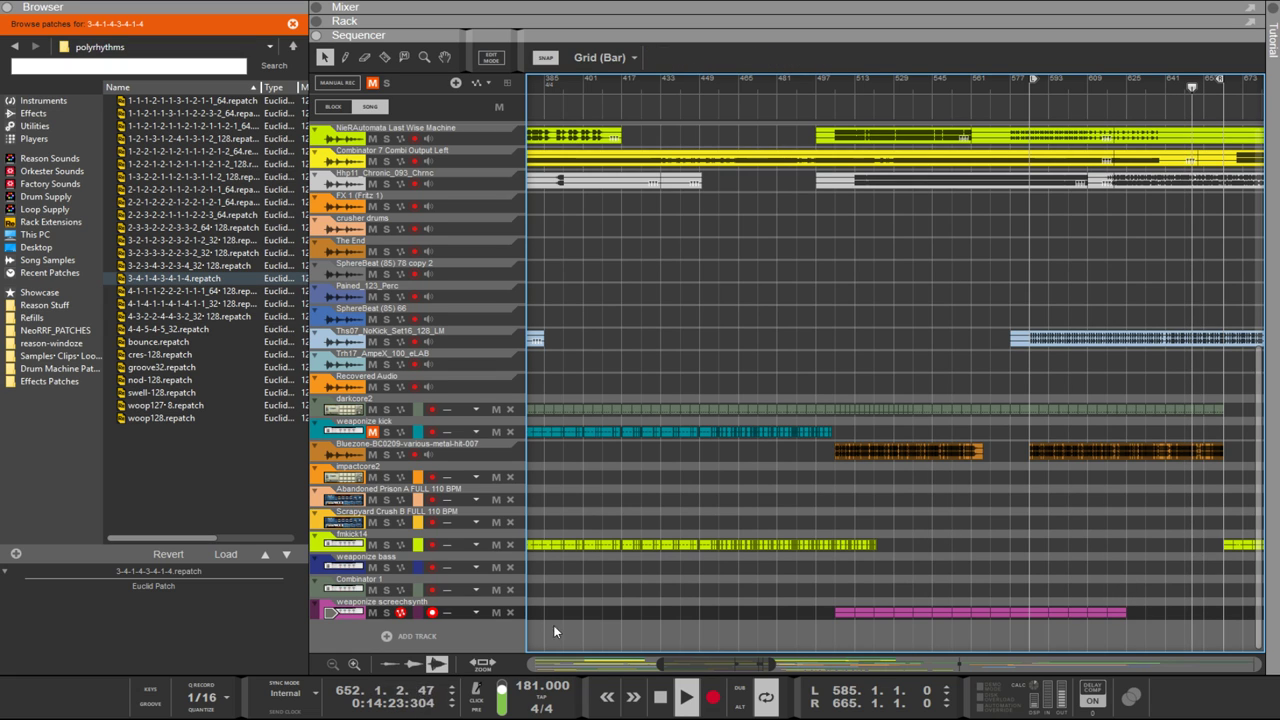
Step: Hide the browser, bring back the rack and set Euclid 2 in the weaponize kick to 24 steps at 1/128 resolution
key(F3)
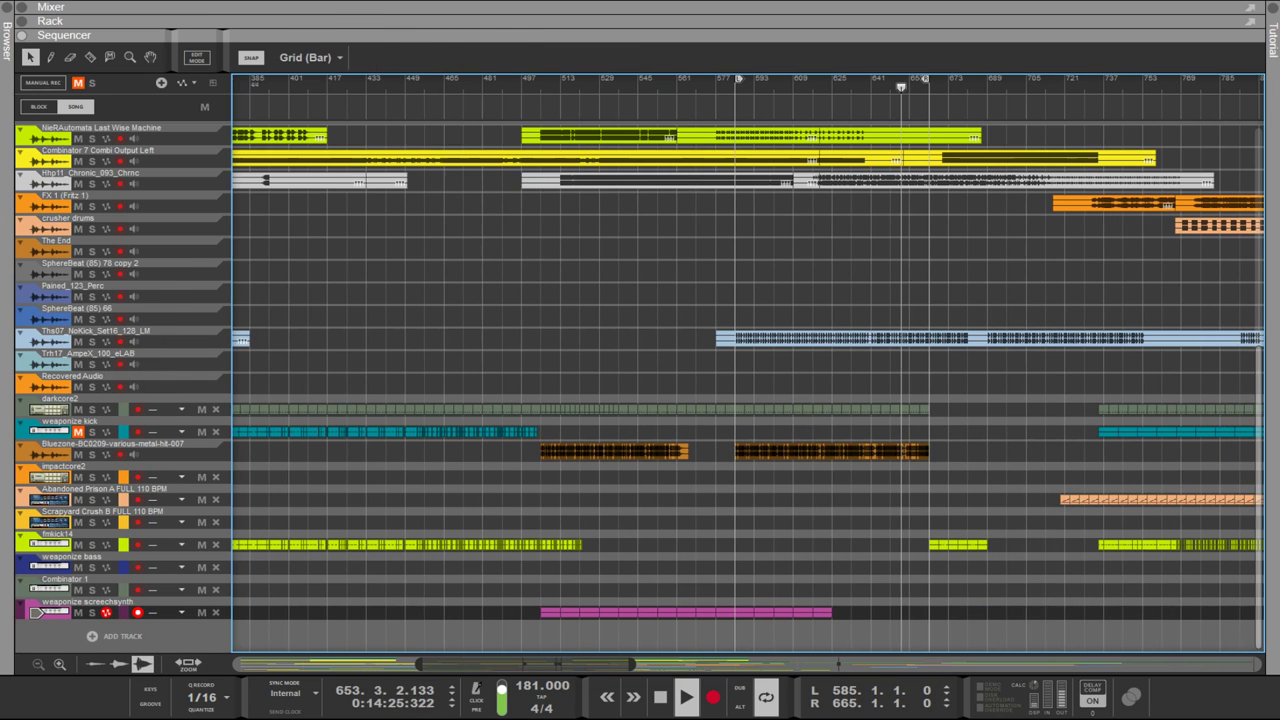
key(F6)
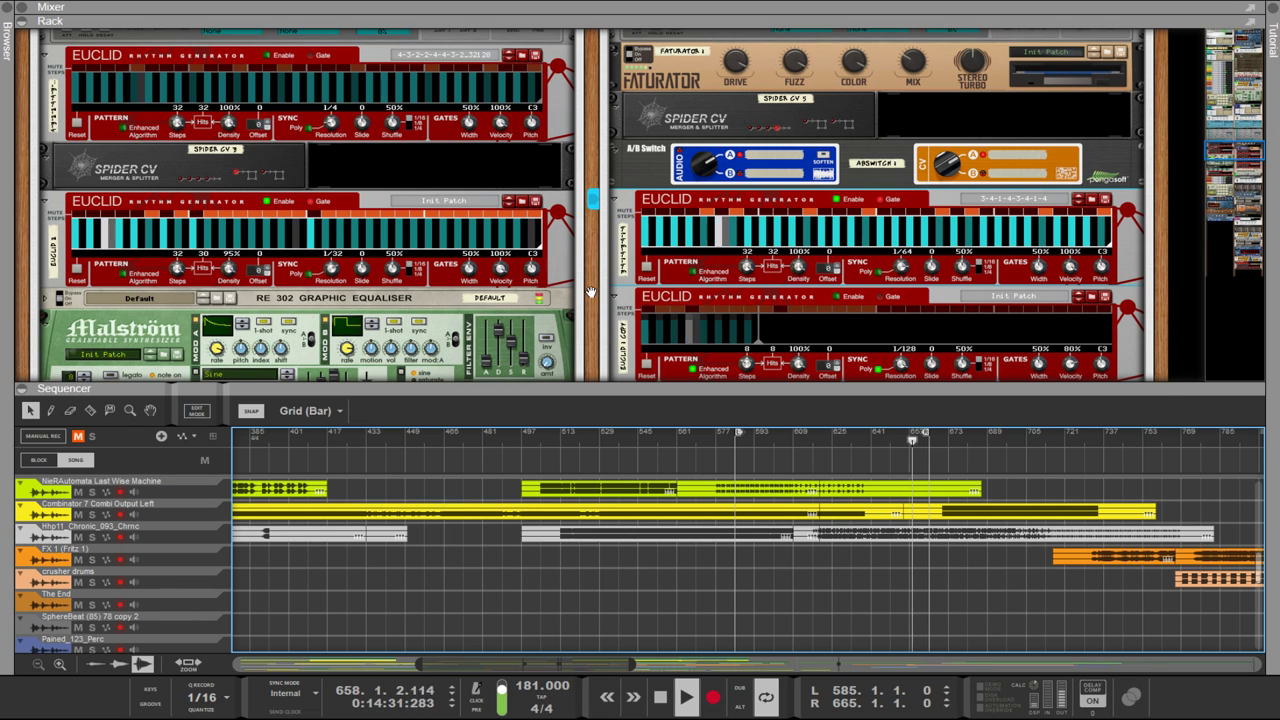
scroll(545, 300, down, 4)
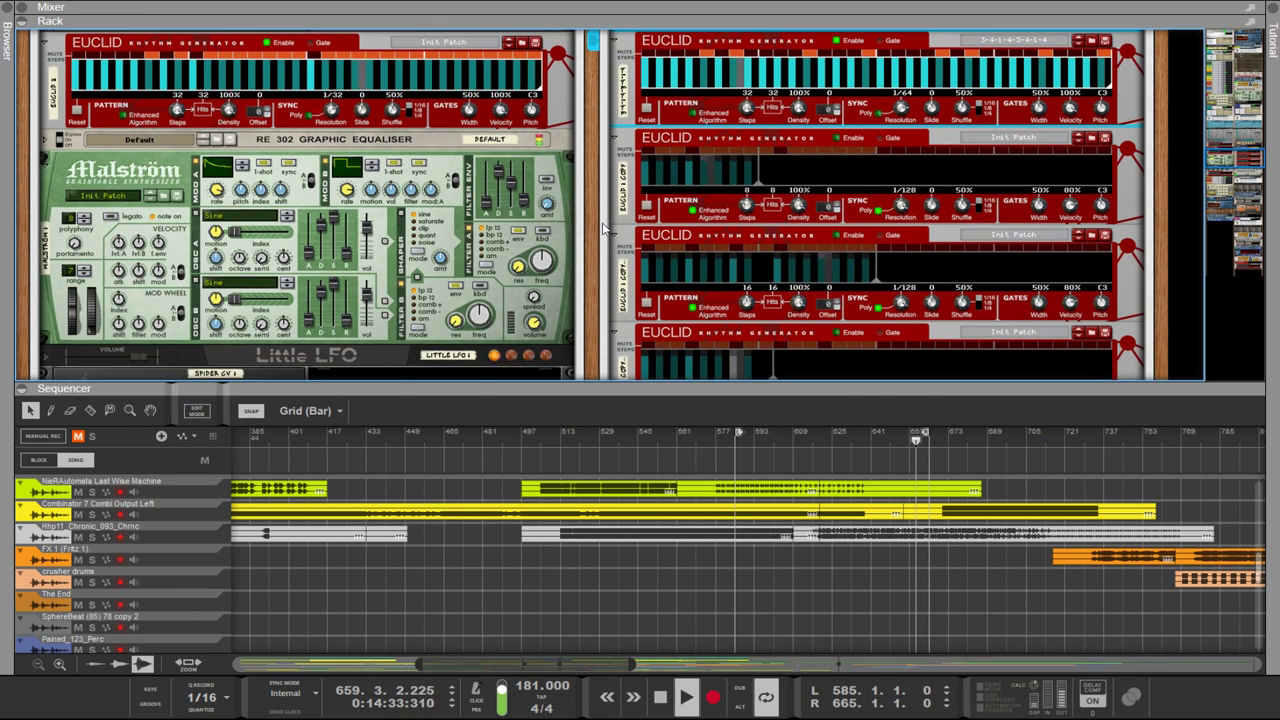
scroll(603, 228, up, 1)
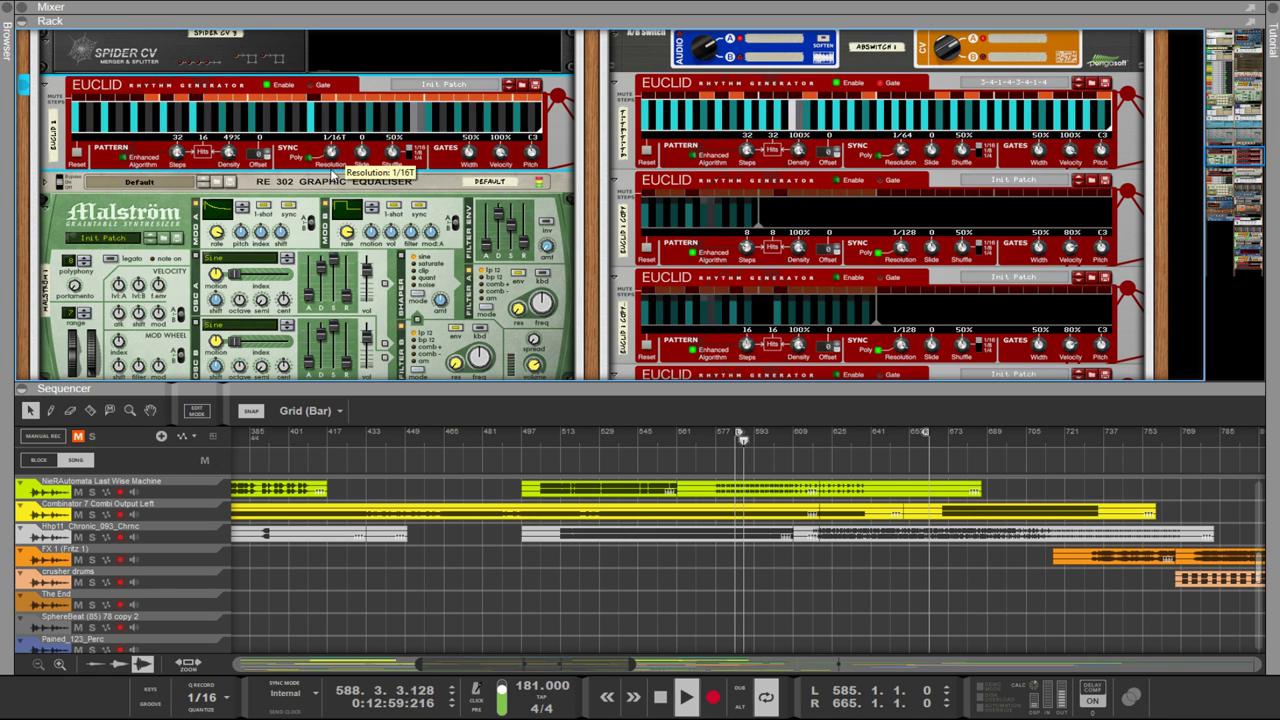
drag(333, 152, 350, 135)
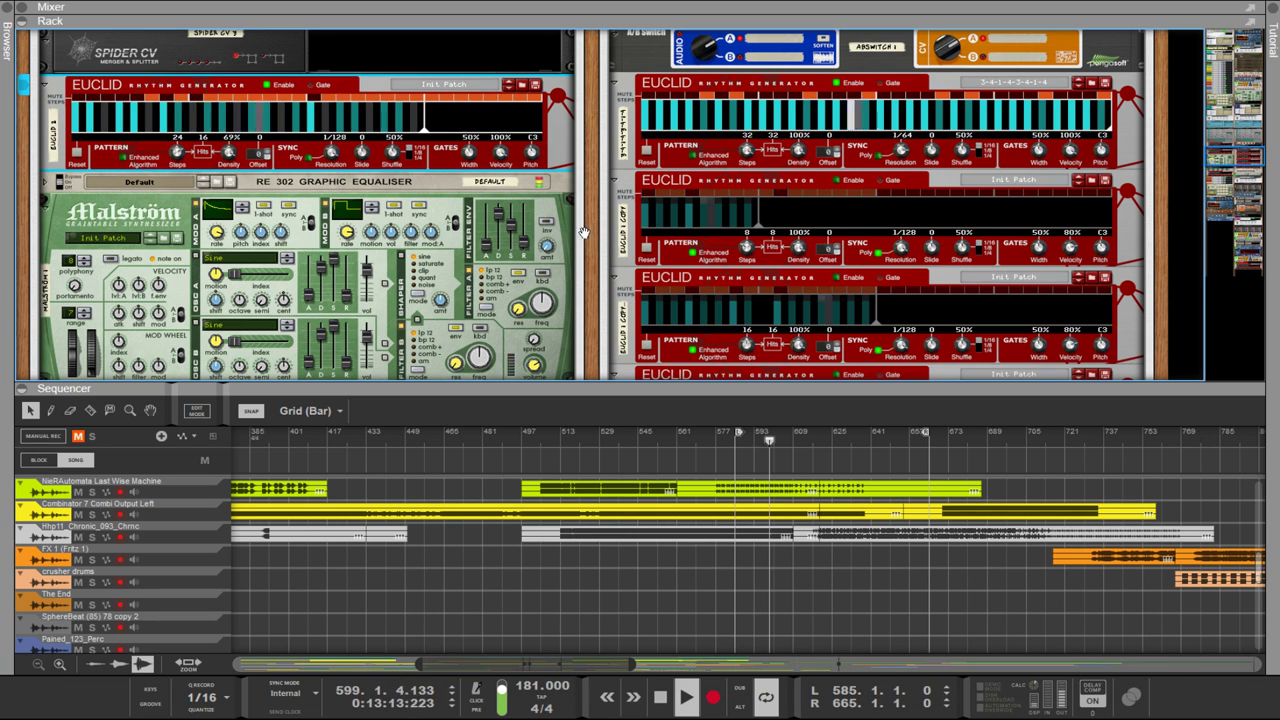
Step: Look over the kick and bass Euclid generators, the A/B switch and the devices down to the weaponize screechsynth Combinator
scroll(590, 258, down, 4)
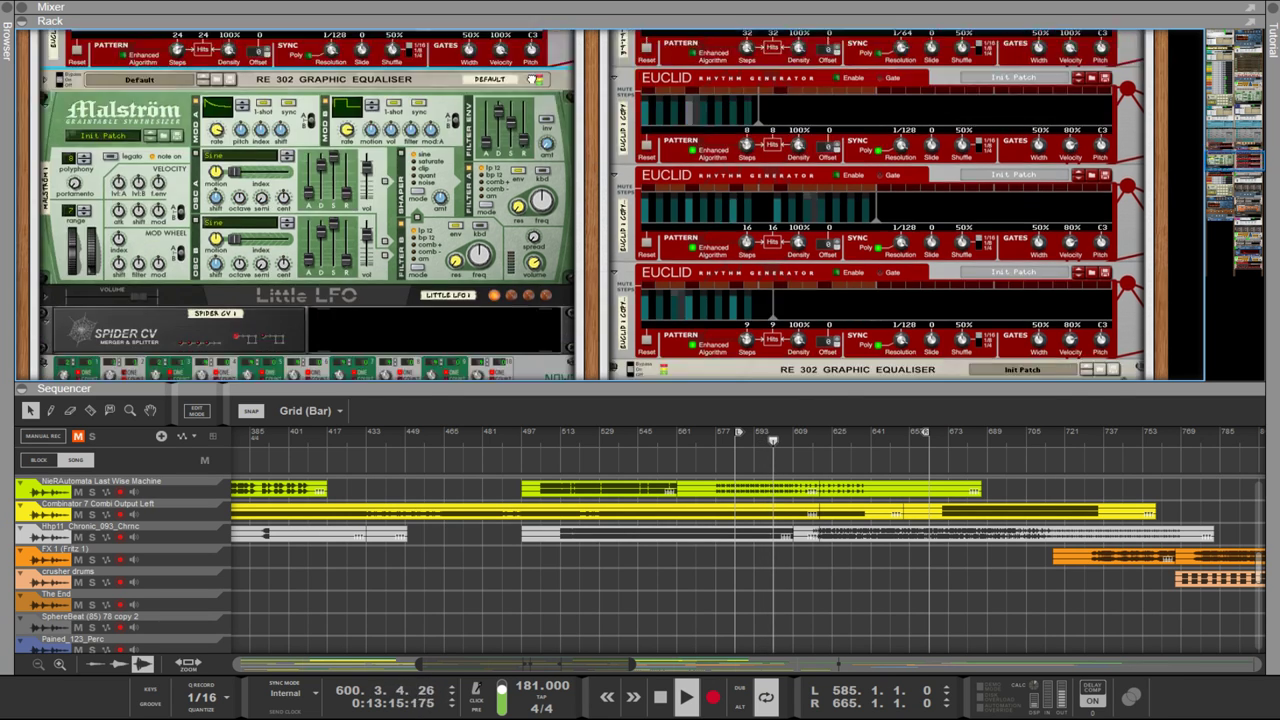
scroll(1005, 327, up, 3)
scroll(1005, 327, up, 2)
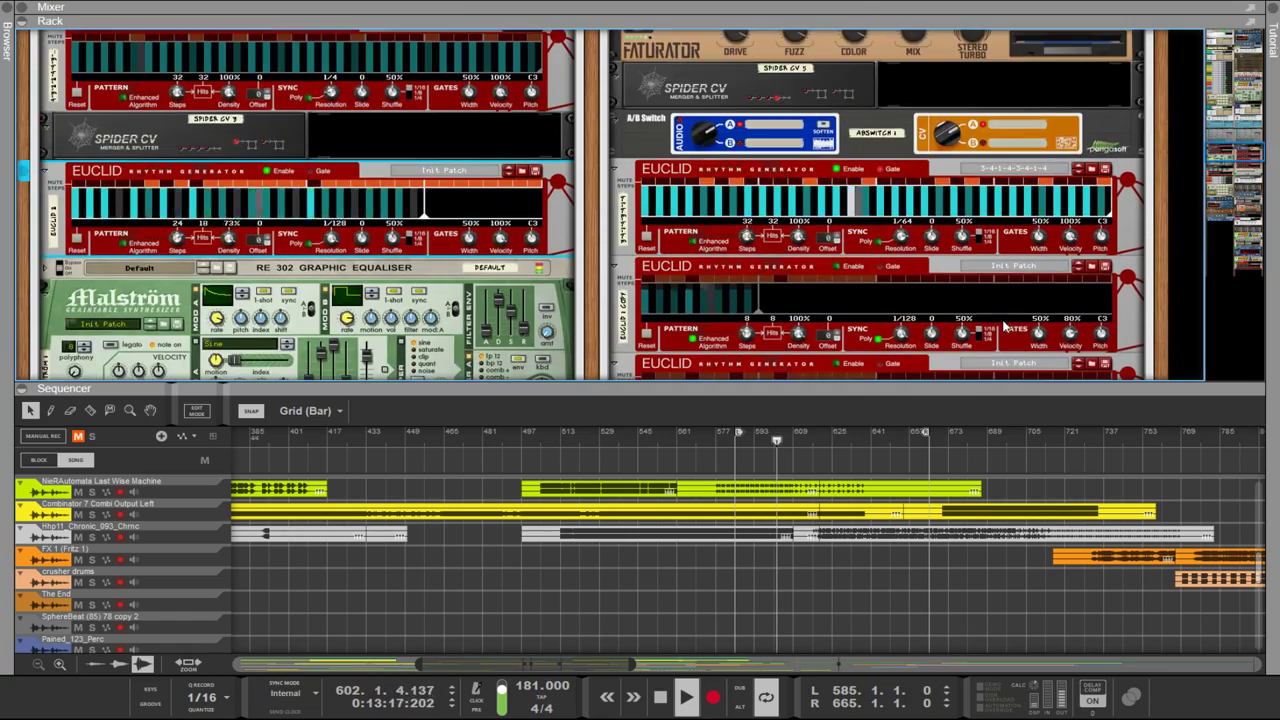
scroll(1005, 327, down, 8)
scroll(1003, 325, up, 3)
scroll(1003, 325, up, 5)
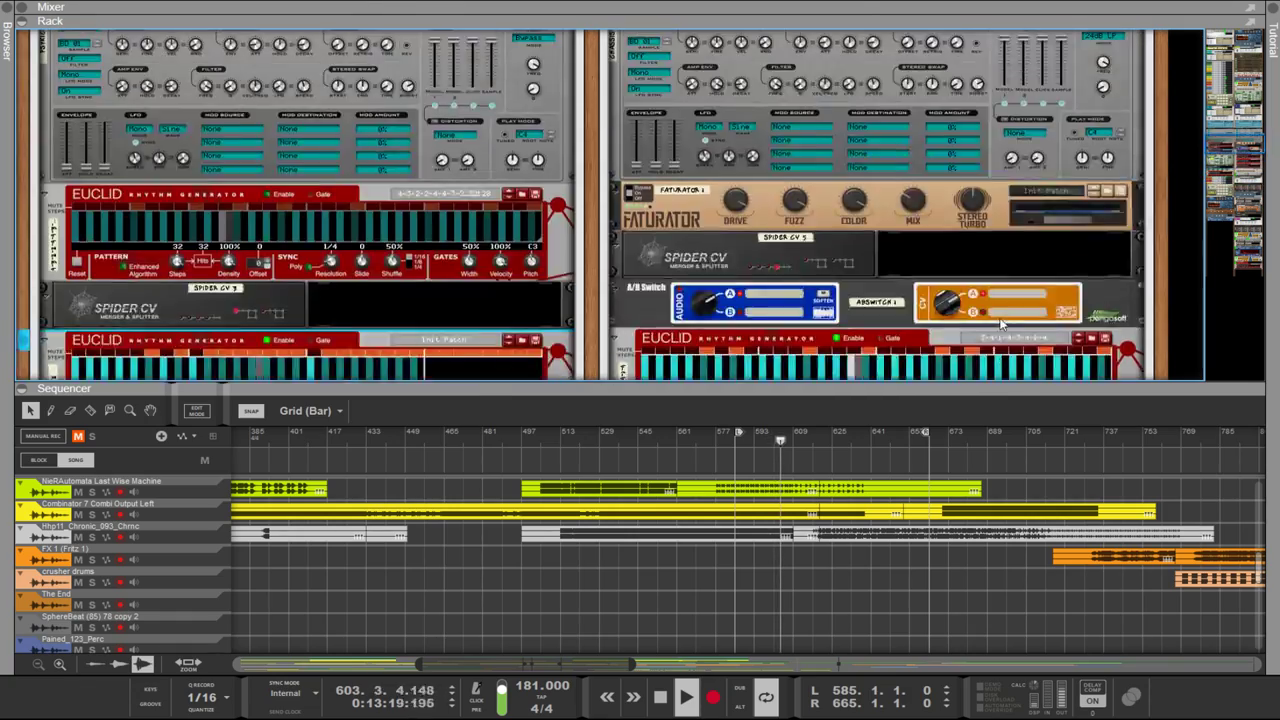
scroll(990, 322, down, 3)
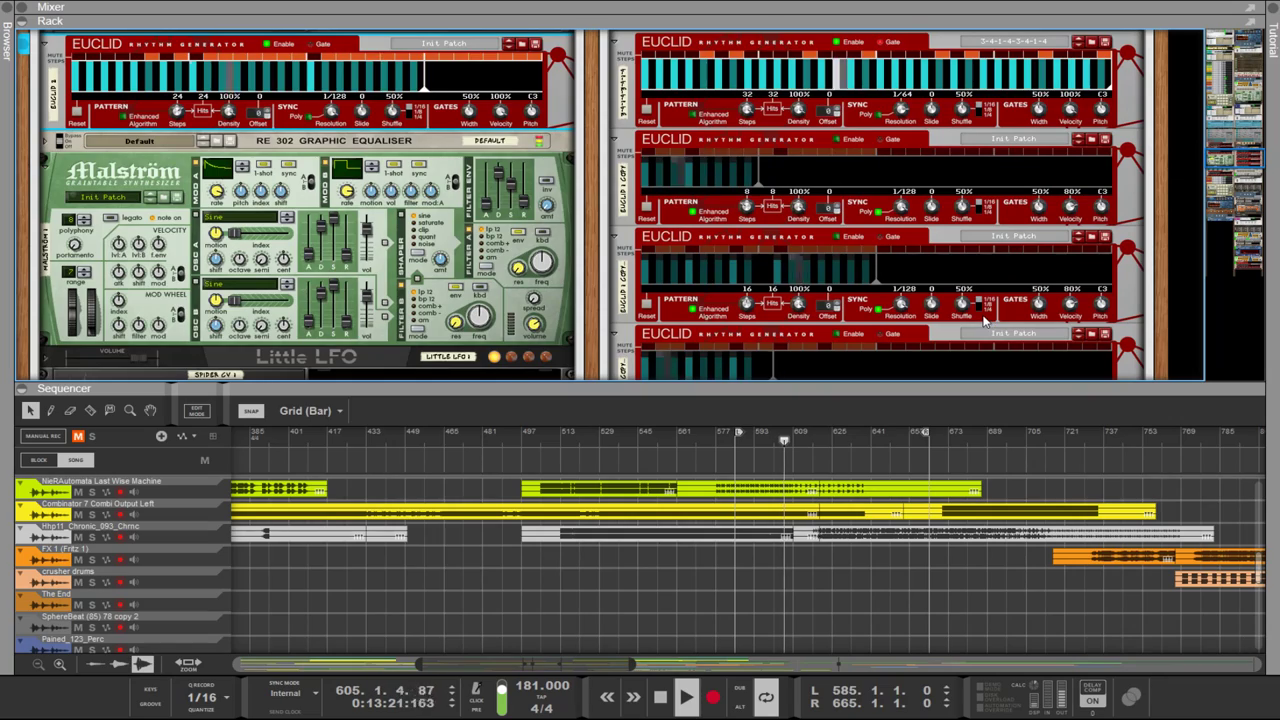
scroll(985, 320, down, 6)
scroll(985, 320, down, 6)
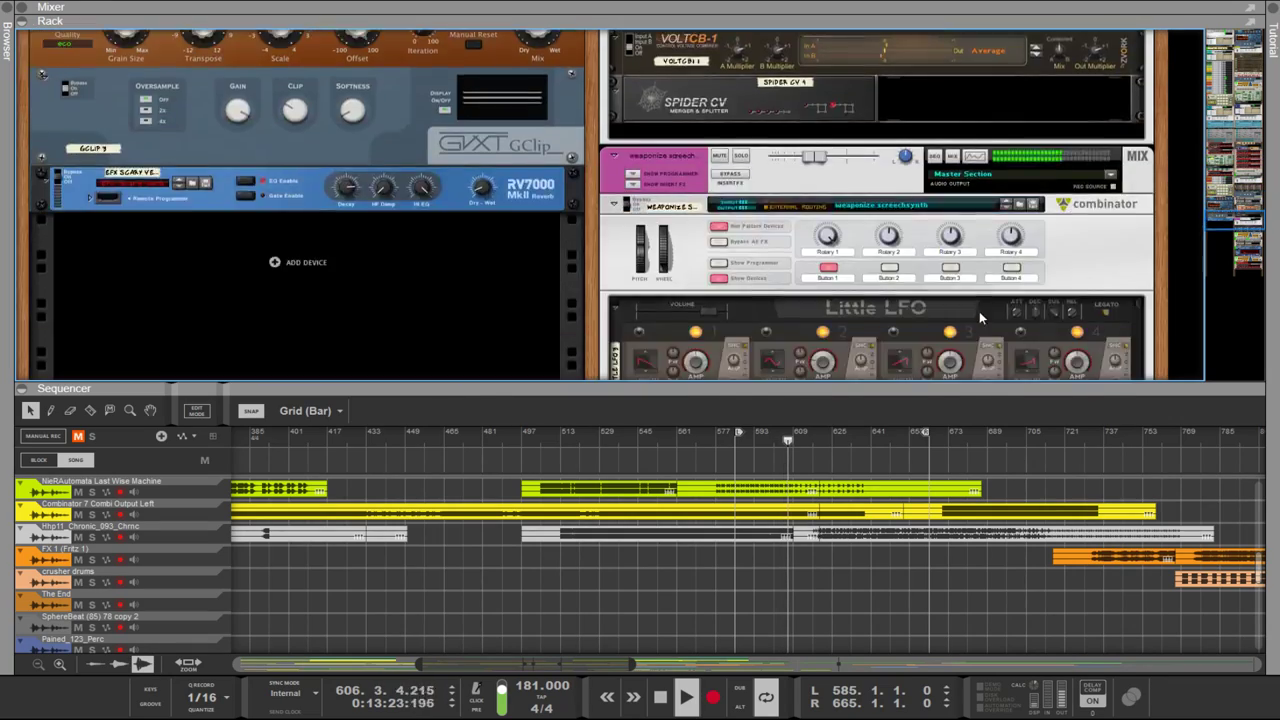
Step: Check the rear wiring of the screechsynth's Fritz granular engine, then give its LFO 2 a stepped waveform and 100% phase
scroll(941, 326, up, 2)
key(Tab)
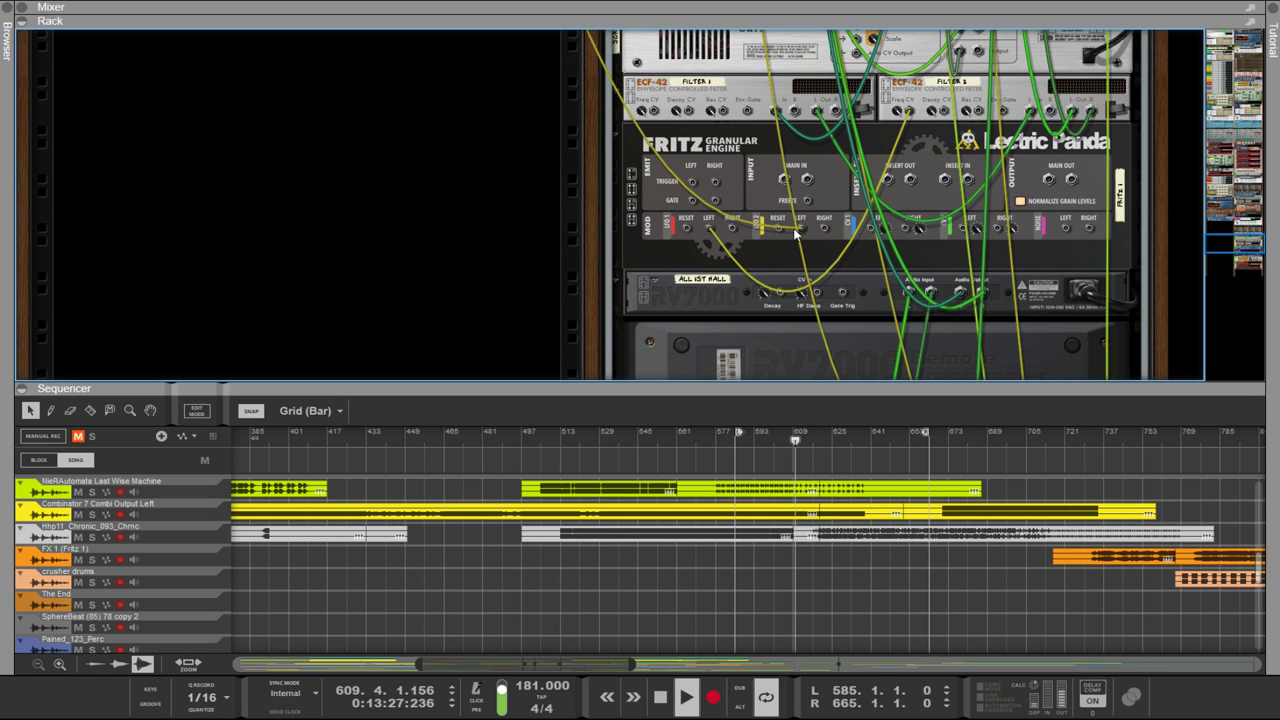
key(Tab)
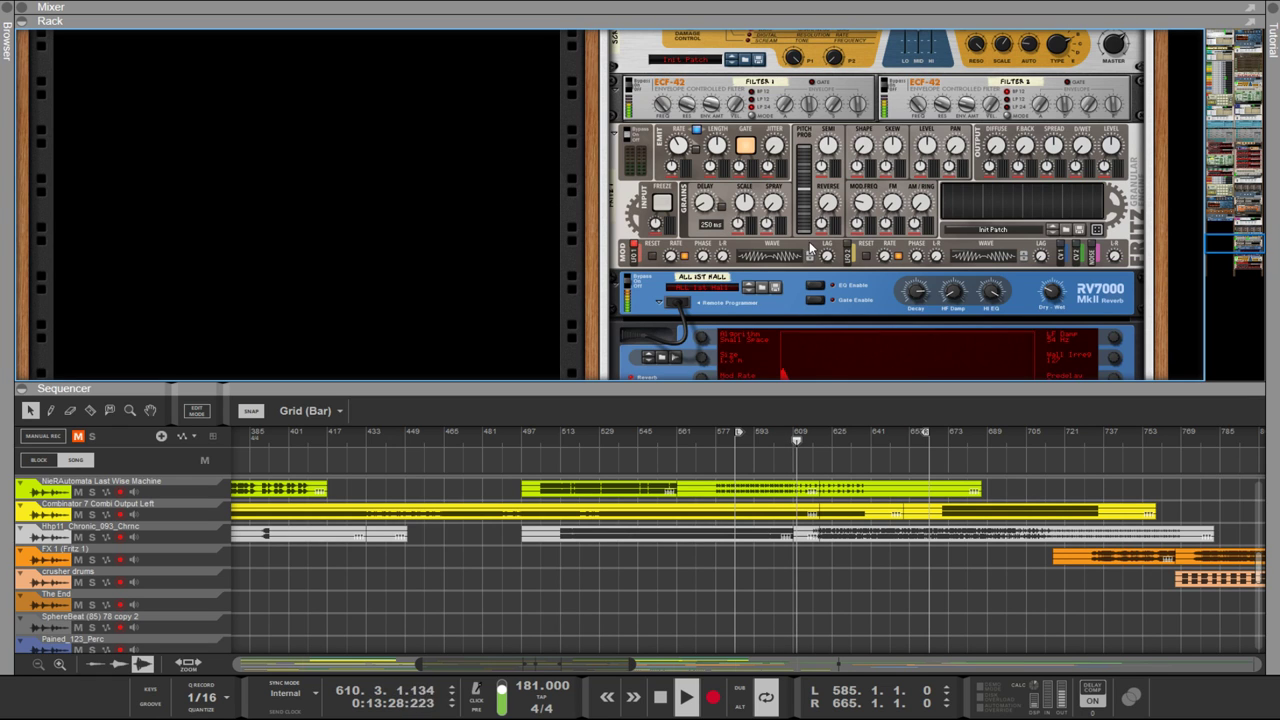
click(920, 257)
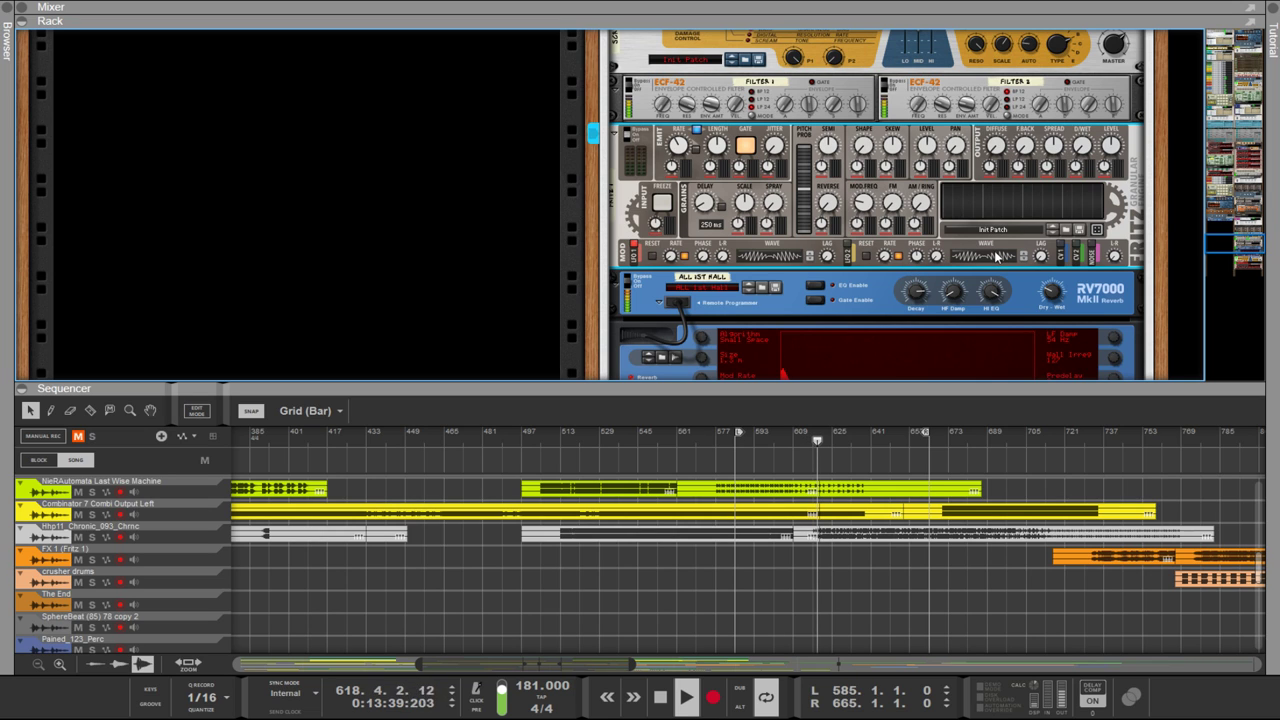
mouse_move(996, 257)
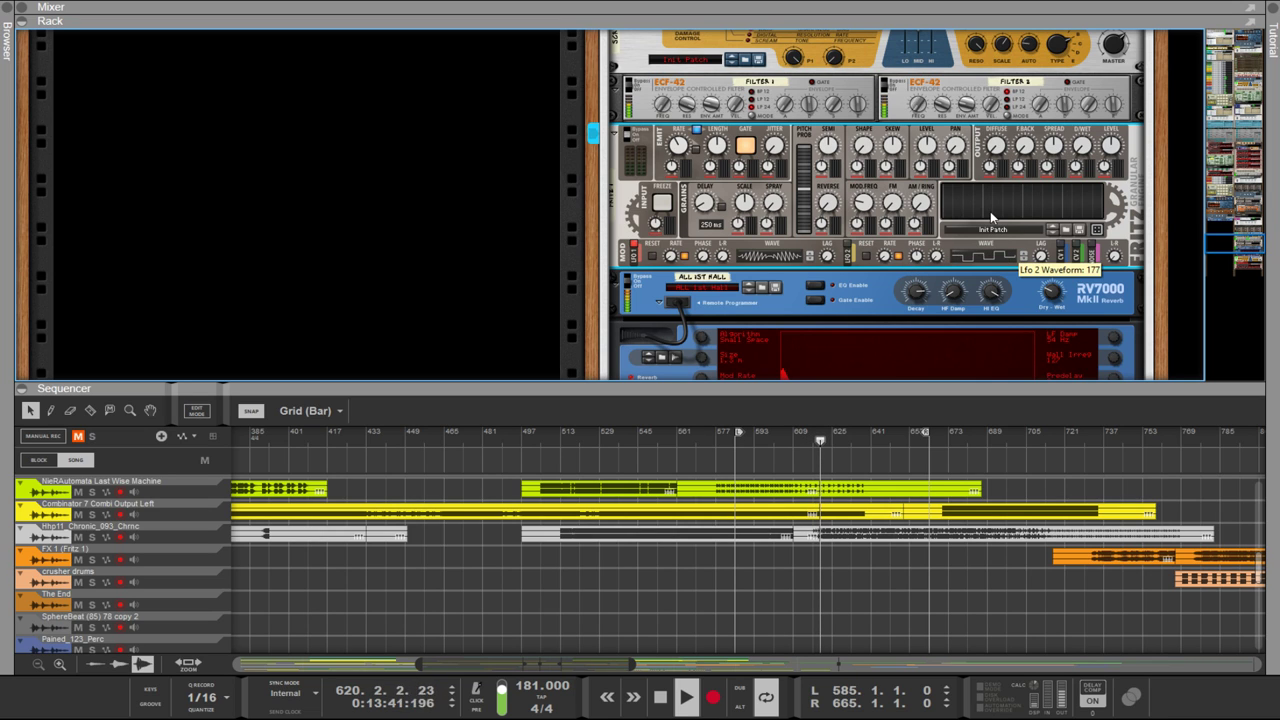
drag(992, 217, 992, 178)
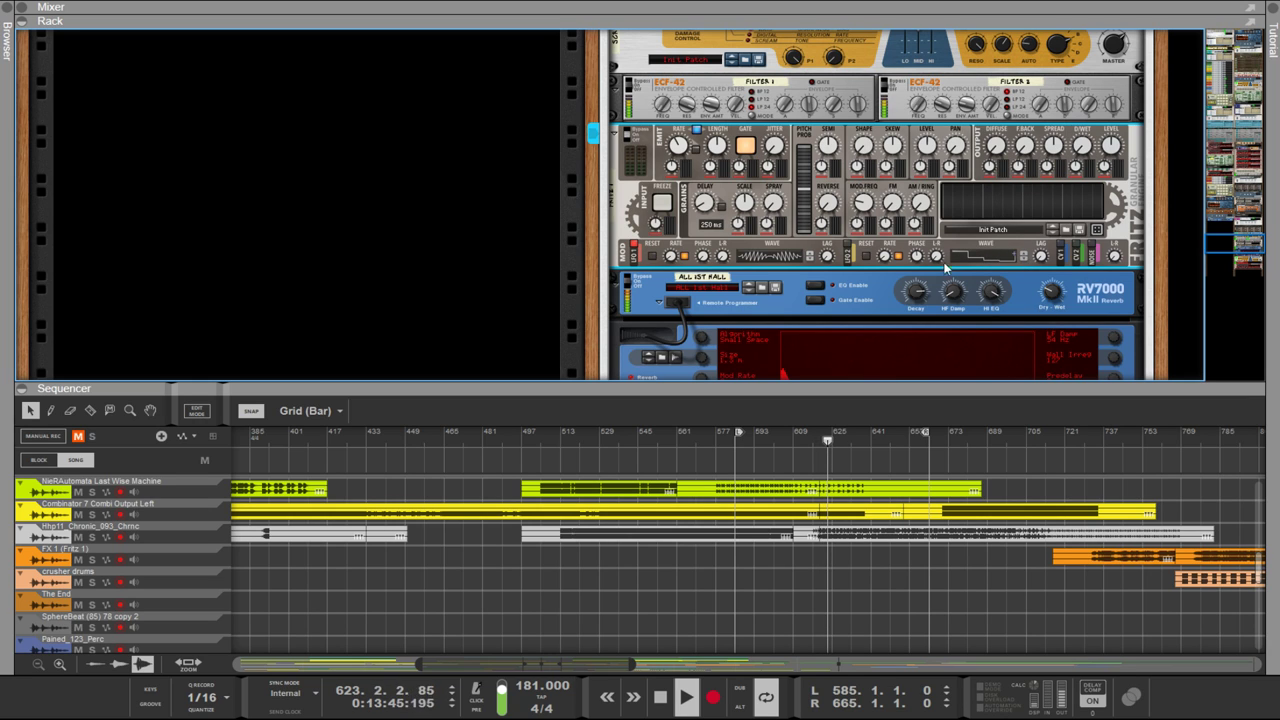
mouse_move(917, 259)
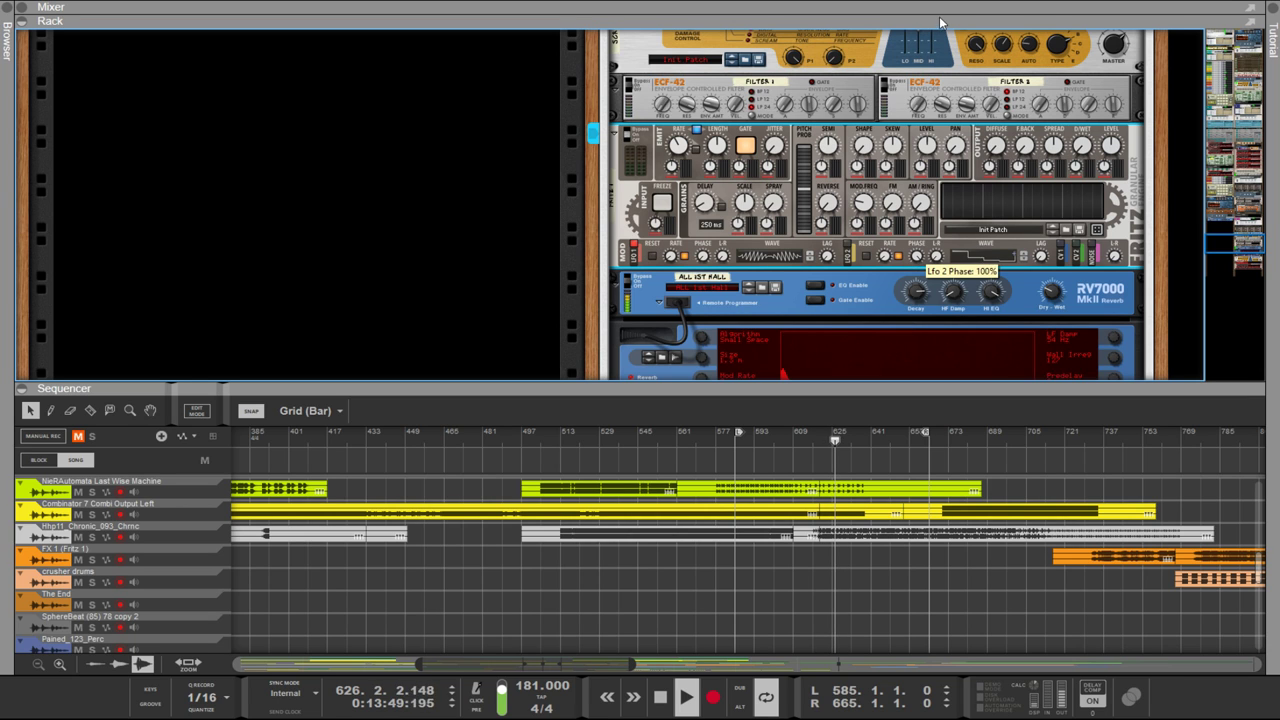
mouse_move(1030, 262)
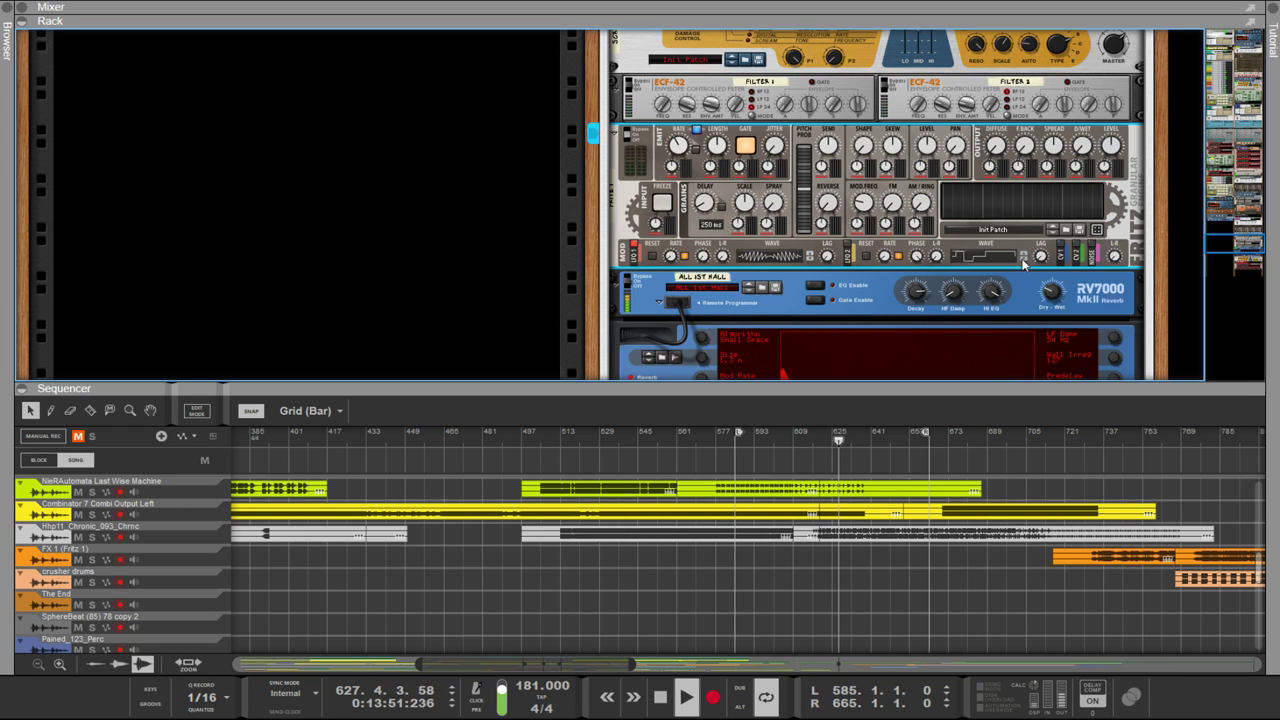
Step: Move the CV cable on the Fritz engine from the left to the right output of LFO 2
key(Tab)
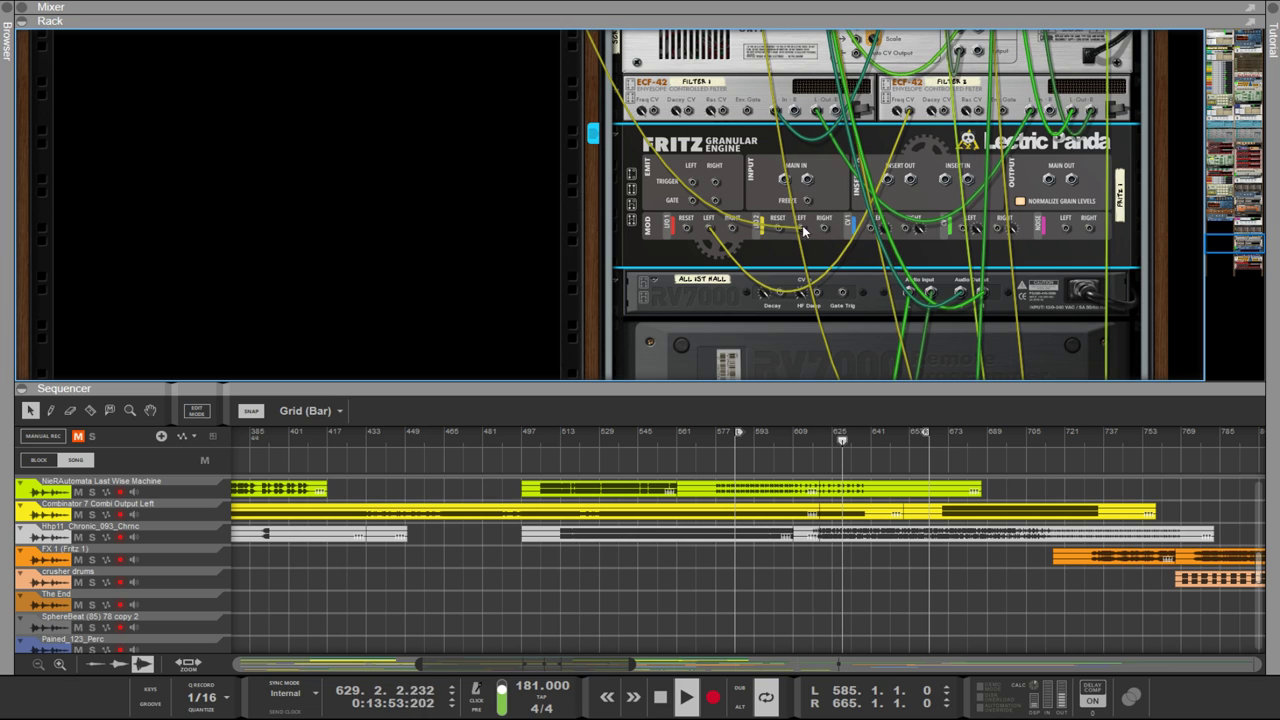
drag(816, 236, 826, 234)
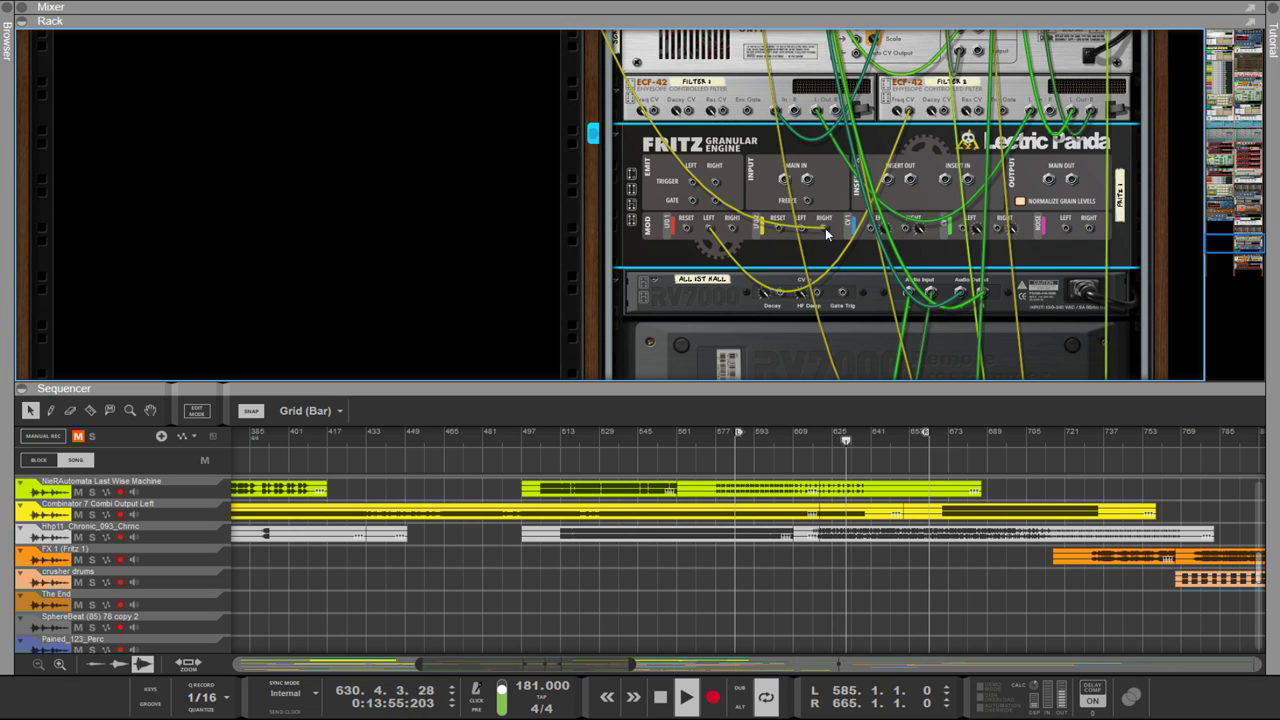
key(Tab)
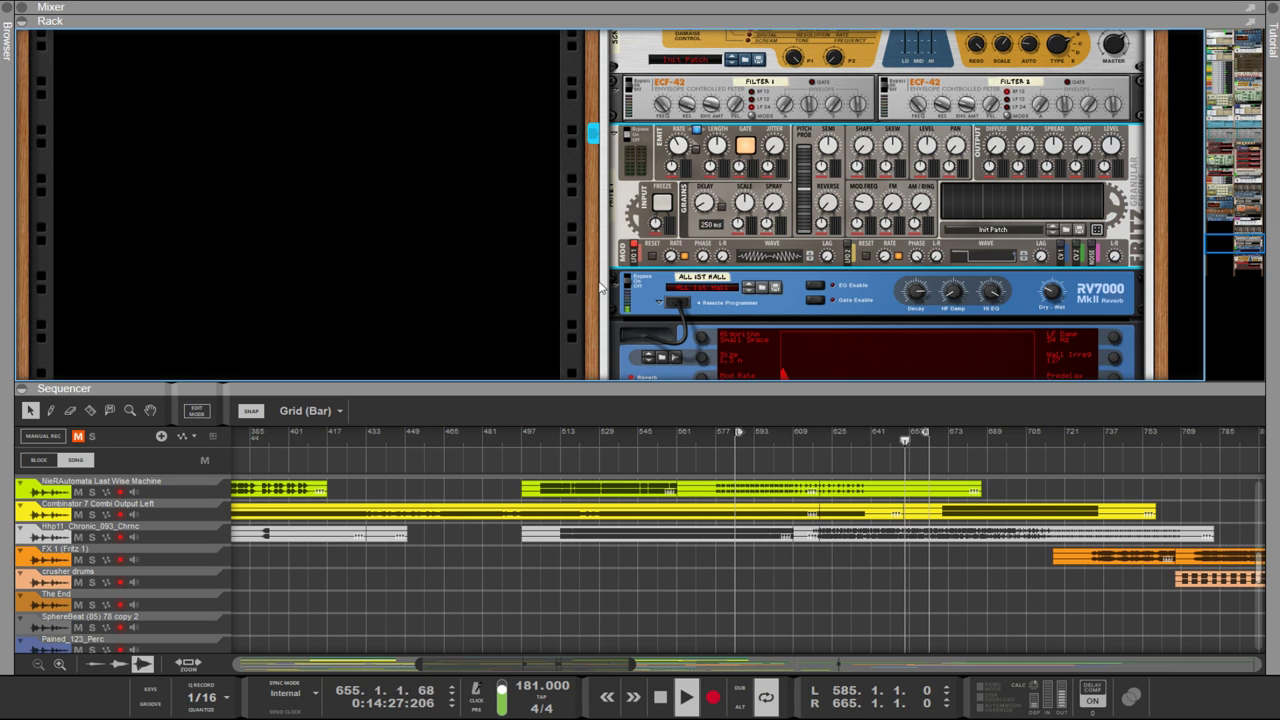
Step: Reroute the CV cable from Euclid 2's density input to a modulation input on the weaponize kick Combinator
scroll(600, 287, up, 15)
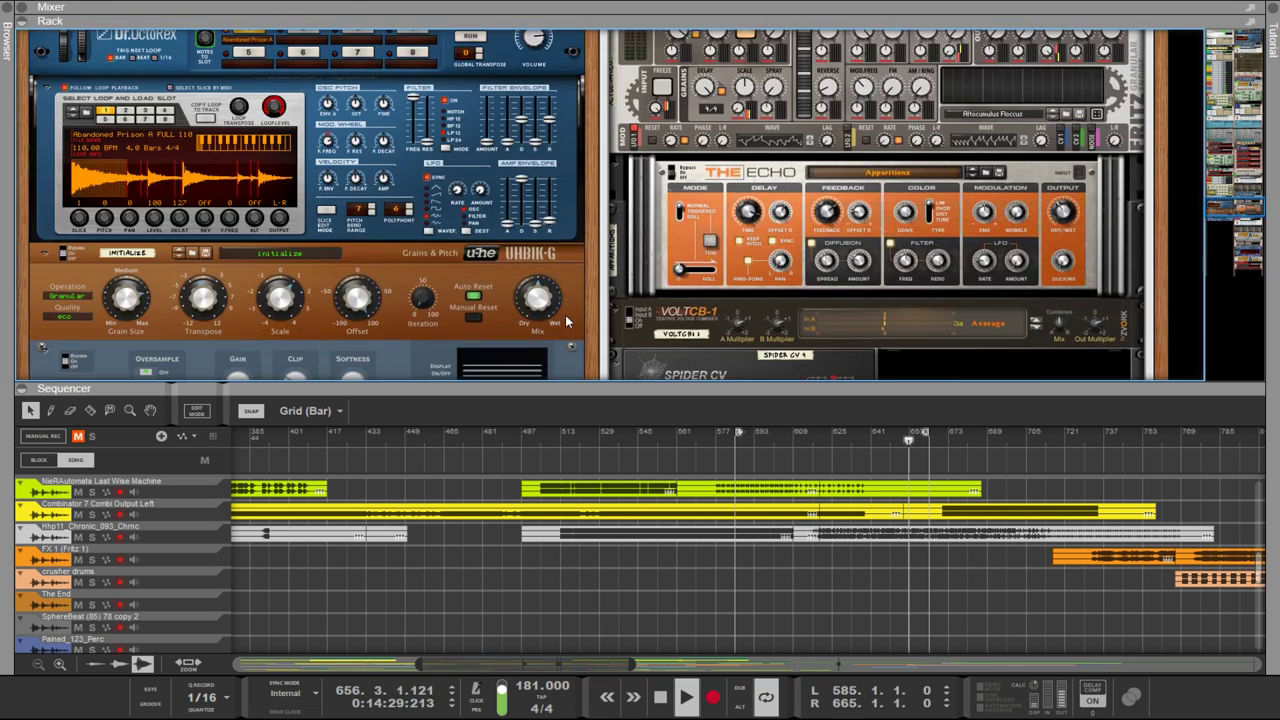
scroll(565, 320, up, 15)
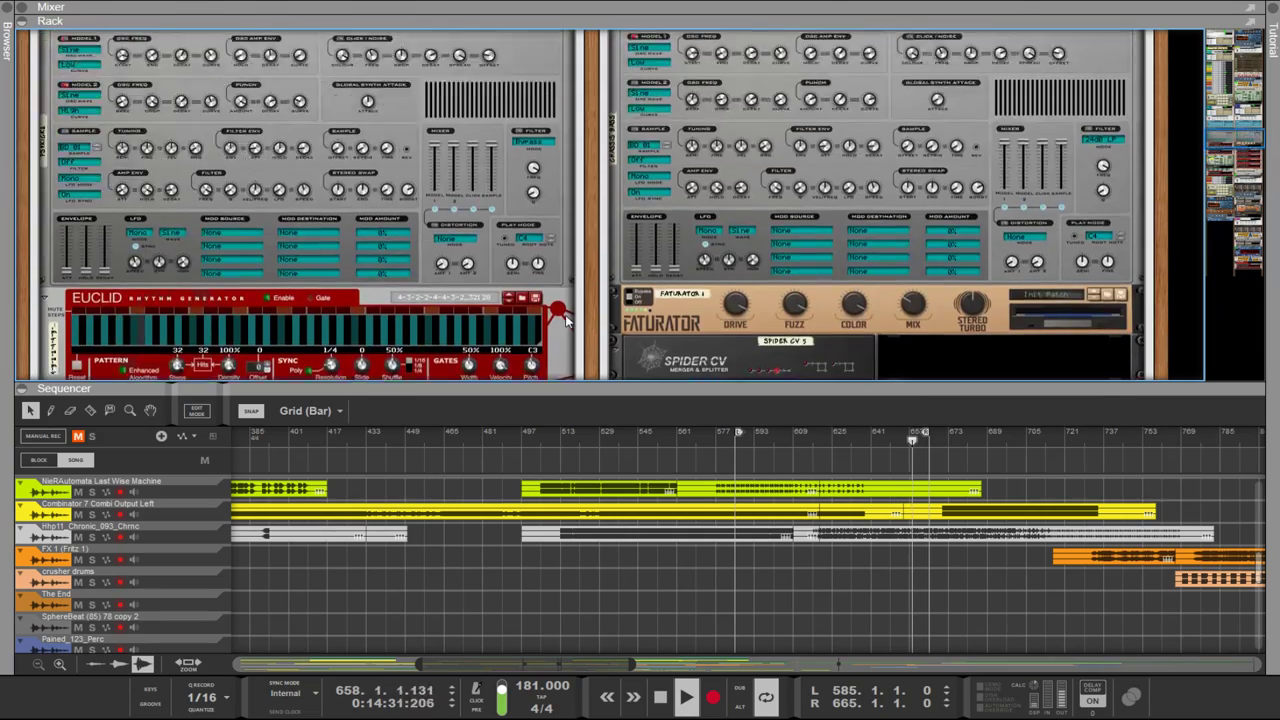
scroll(565, 320, down, 10)
key(Tab)
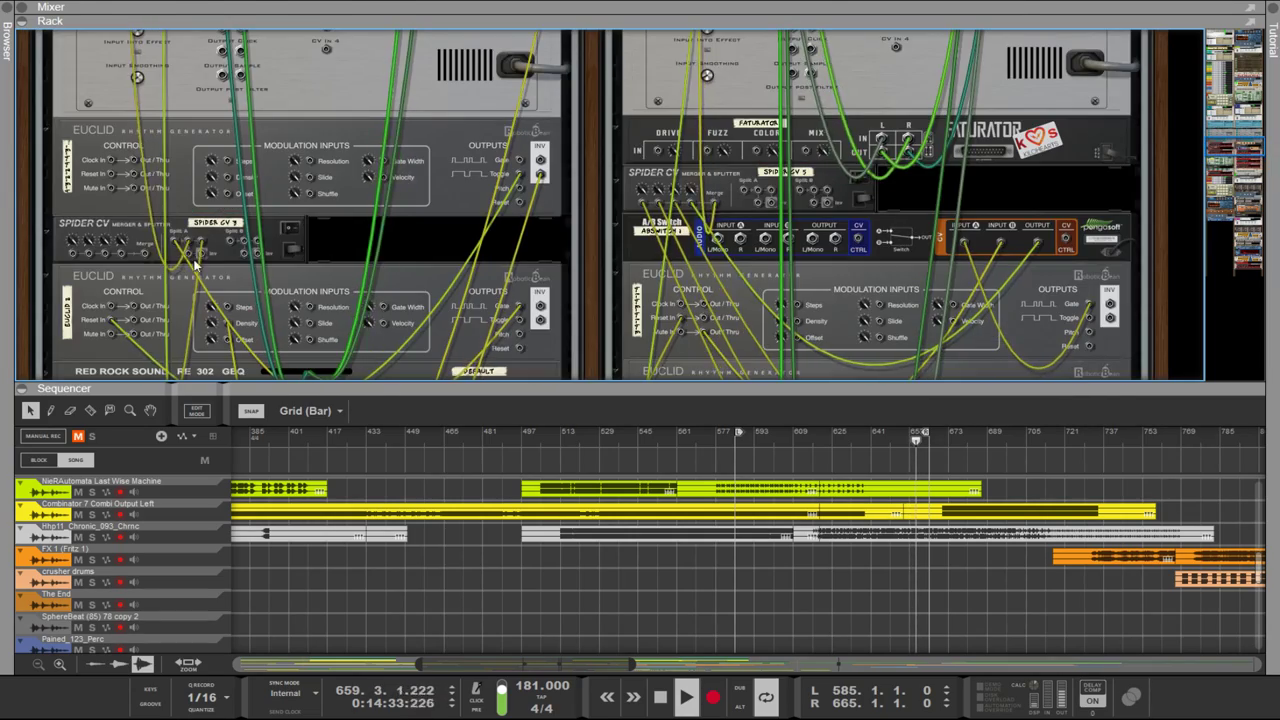
key(Tab)
key(Tab)
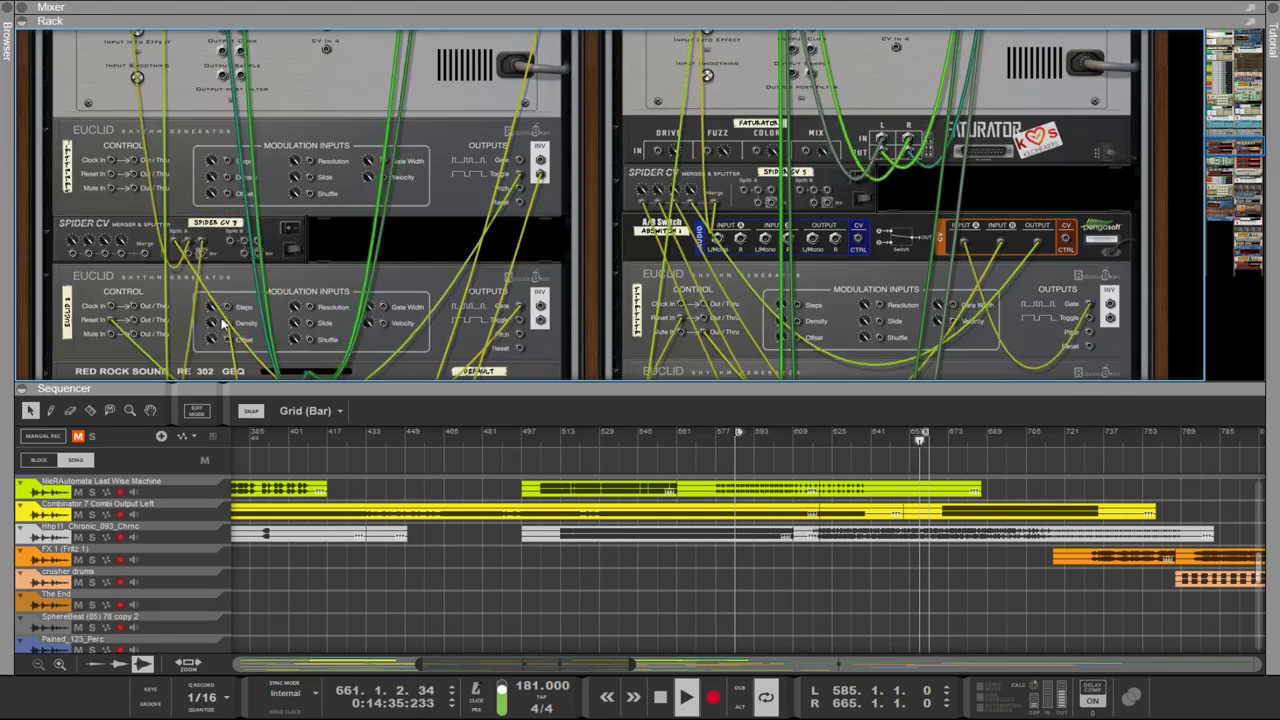
scroll(240, 260, down, 10)
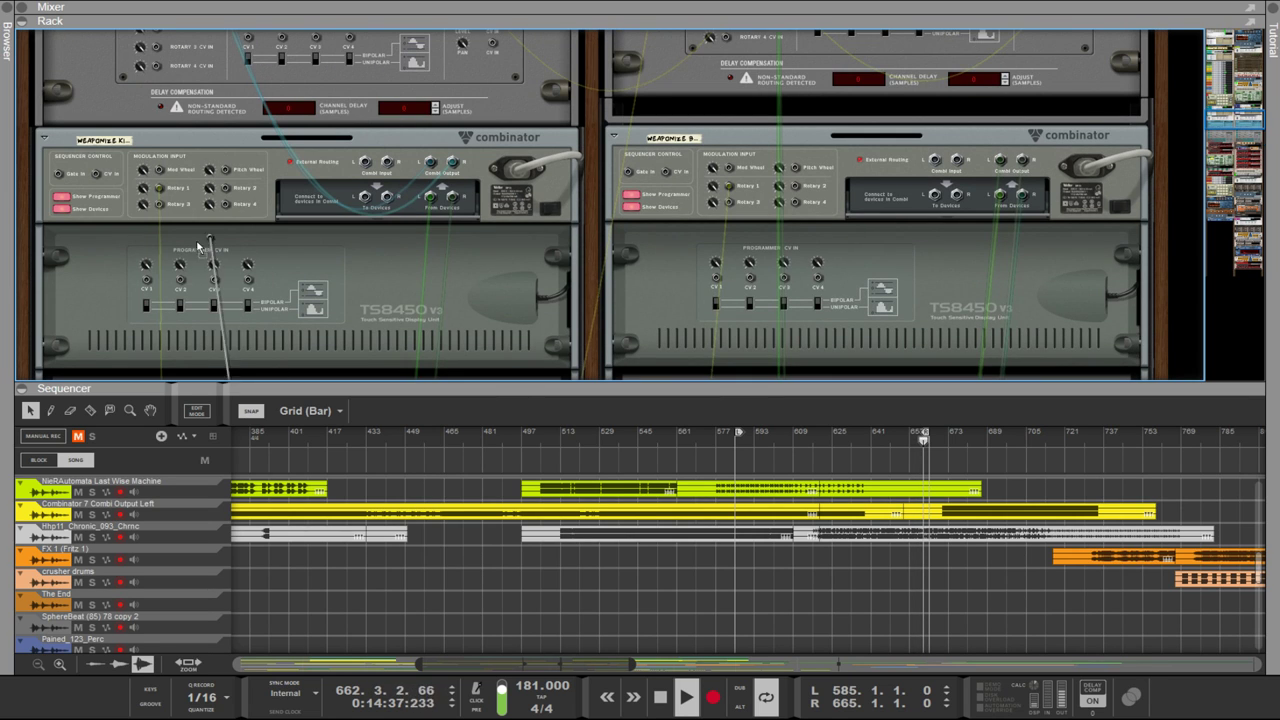
key(Tab)
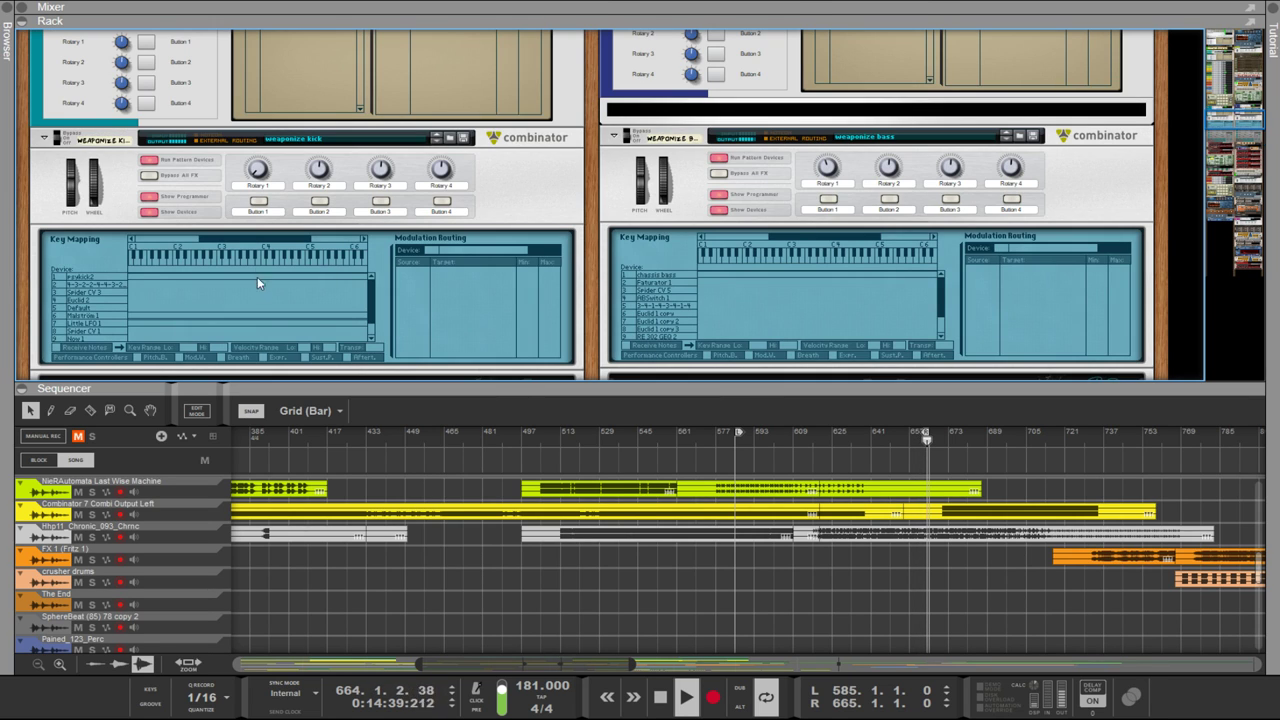
Step: Map Rotary 2 of the weaponize kick Combinator to Euclid 2's Density with a minimum of 100% and a maximum of 0%
click(98, 286)
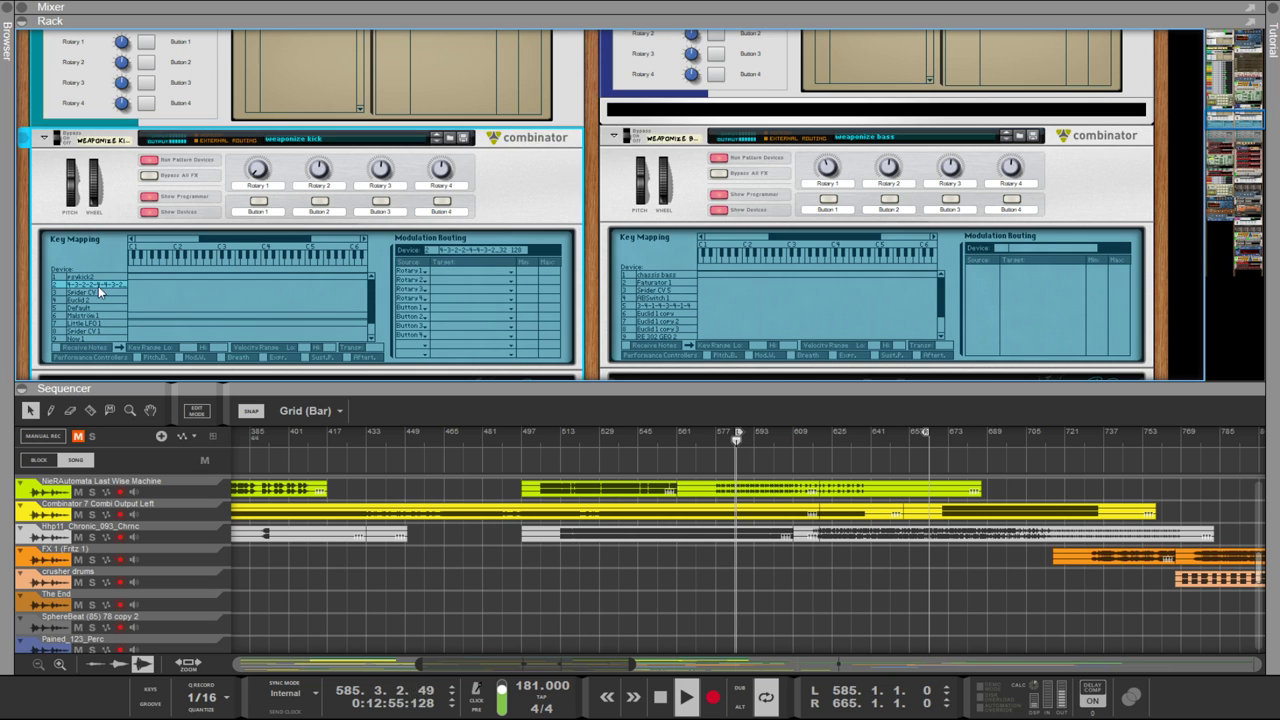
scroll(98, 286, down, 5)
scroll(107, 303, up, 10)
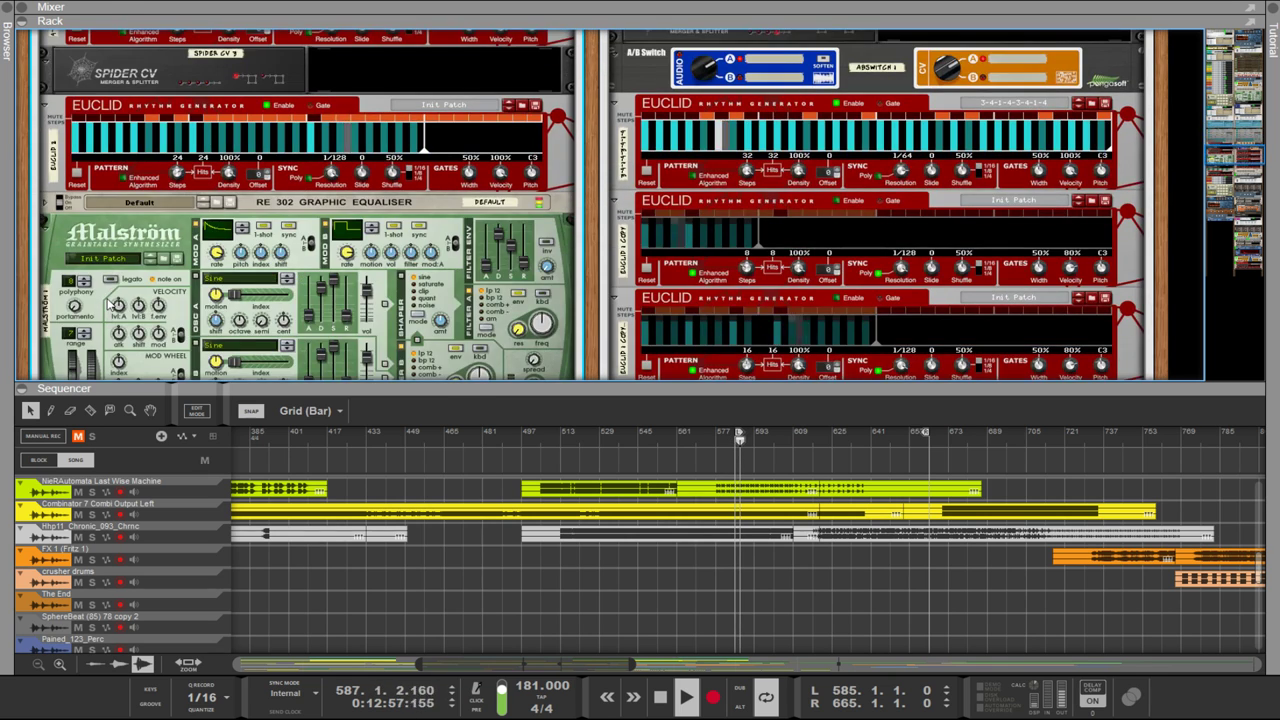
scroll(112, 170, down, 9)
click(92, 131)
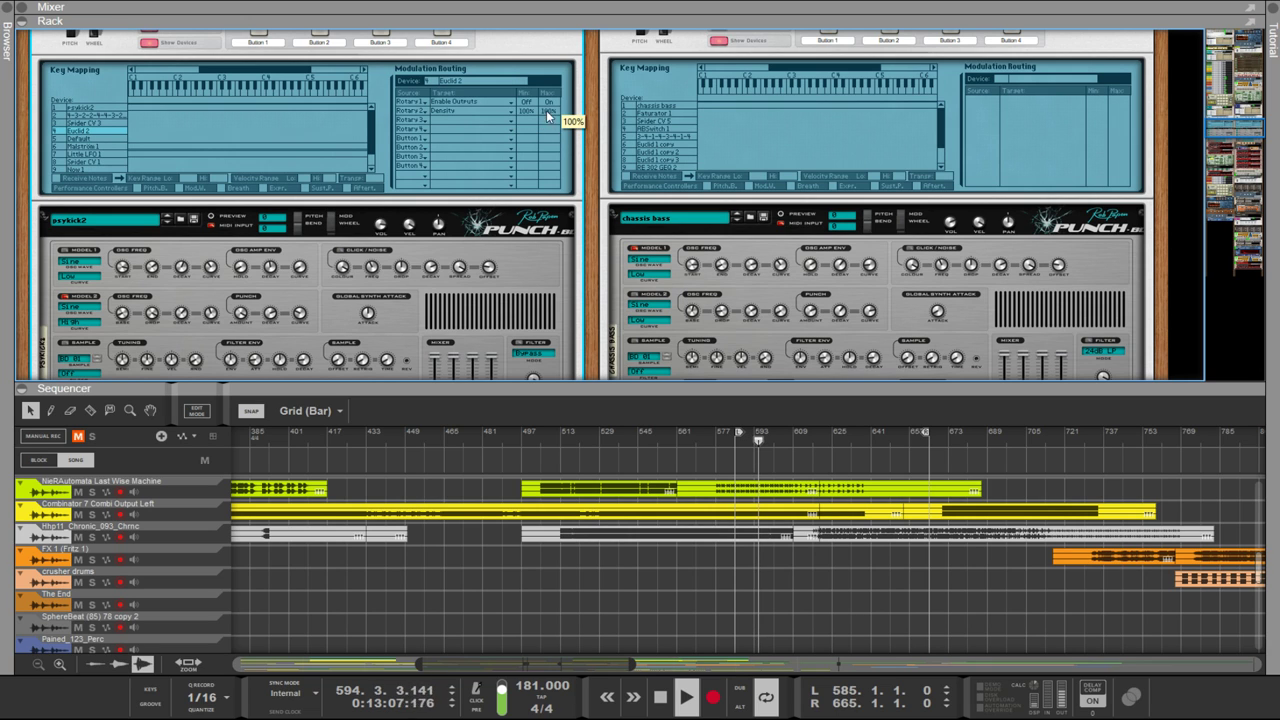
scroll(556, 145, up, 3)
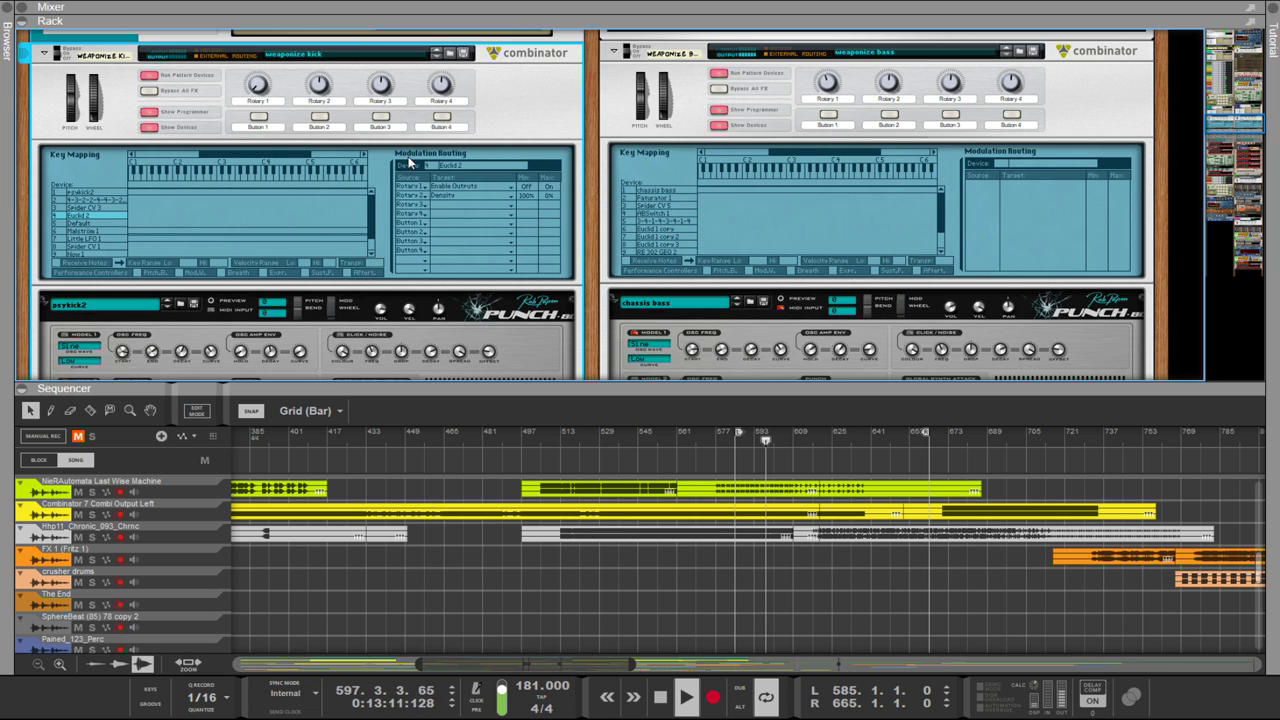
Step: Enlarge the rack over the sequencer area and review the Euclid pattern generators in the weaponize kick and bass Combinators
scroll(408, 162, down, 15)
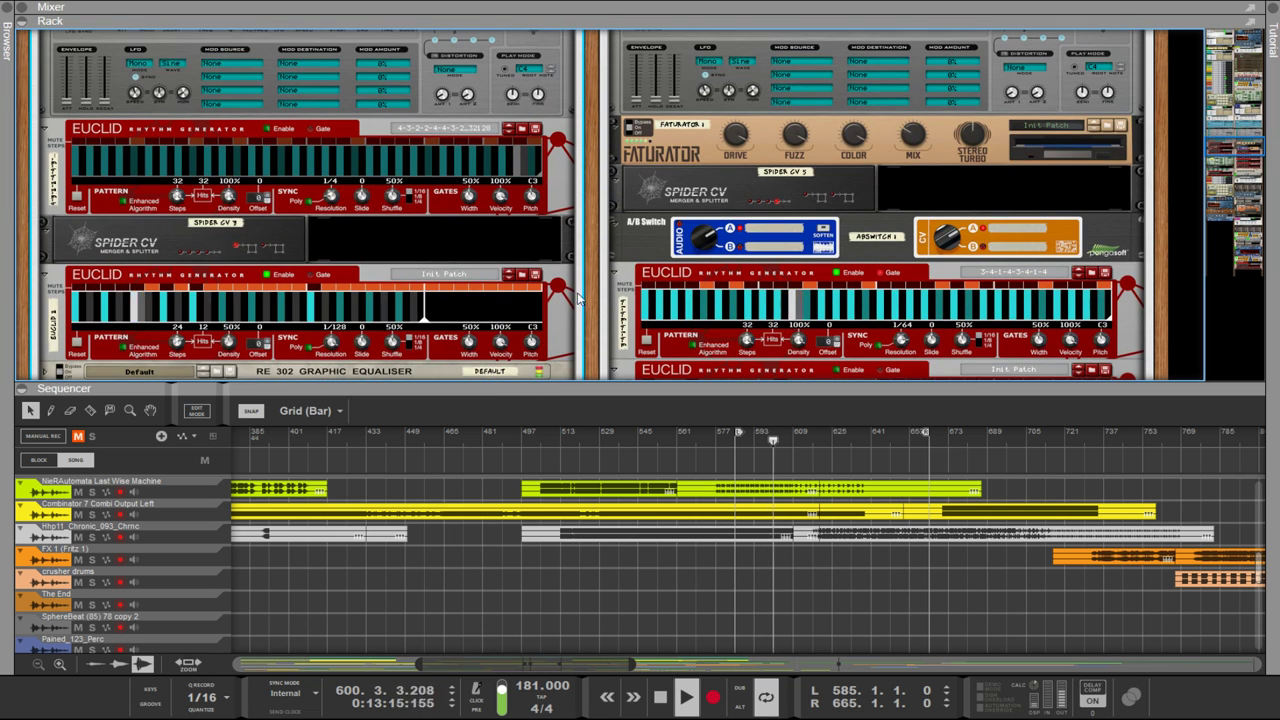
scroll(578, 298, down, 7)
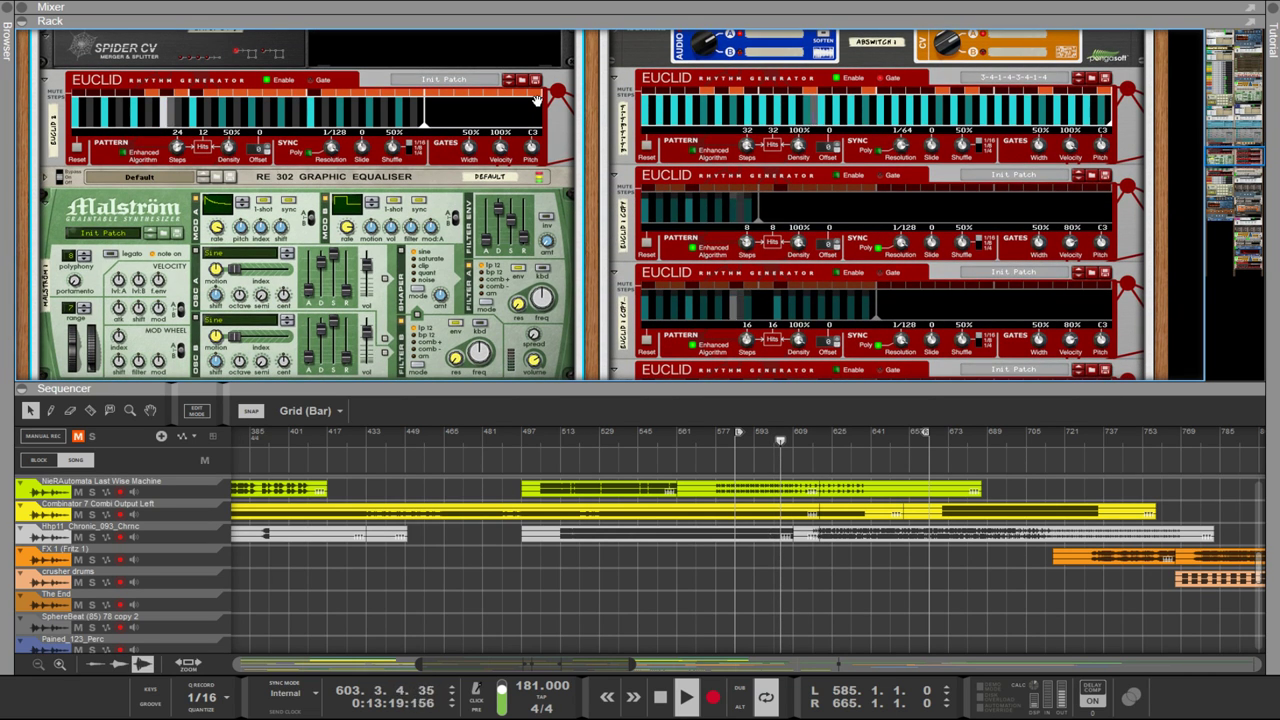
scroll(594, 131, down, 3)
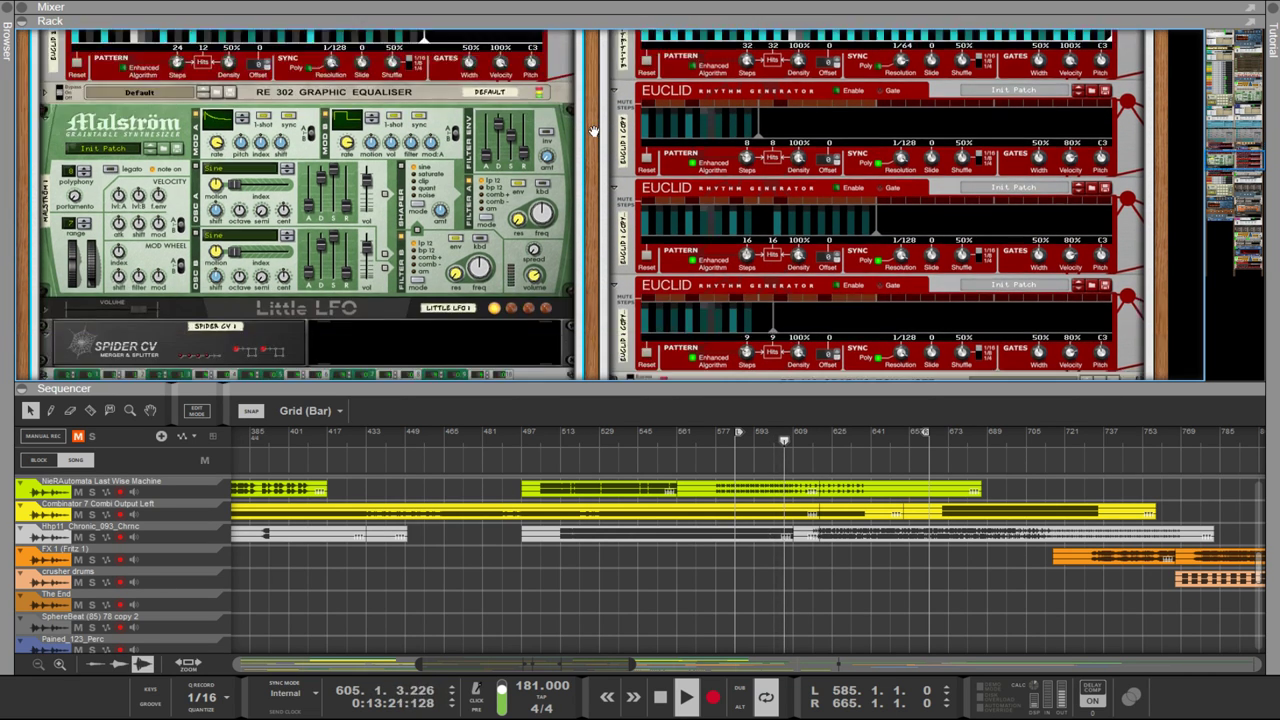
scroll(594, 131, down, 5)
scroll(594, 131, up, 12)
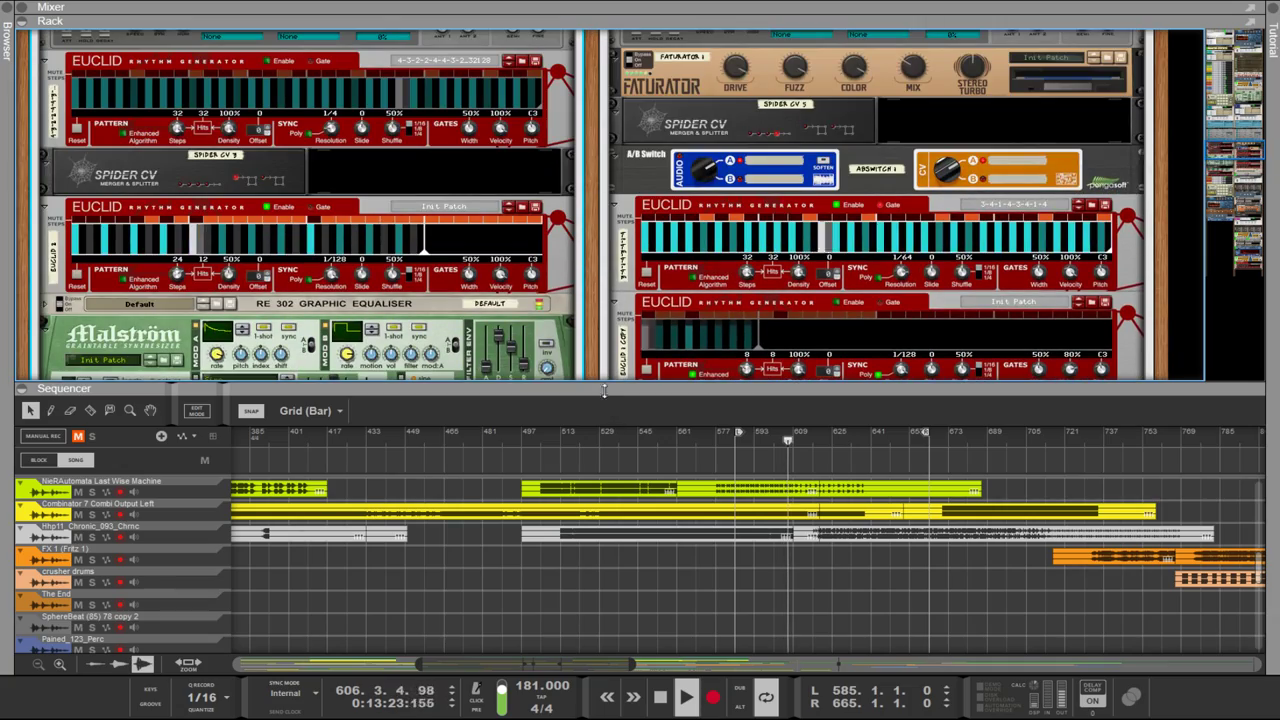
drag(604, 391, 604, 665)
scroll(795, 437, down, 8)
scroll(795, 437, up, 6)
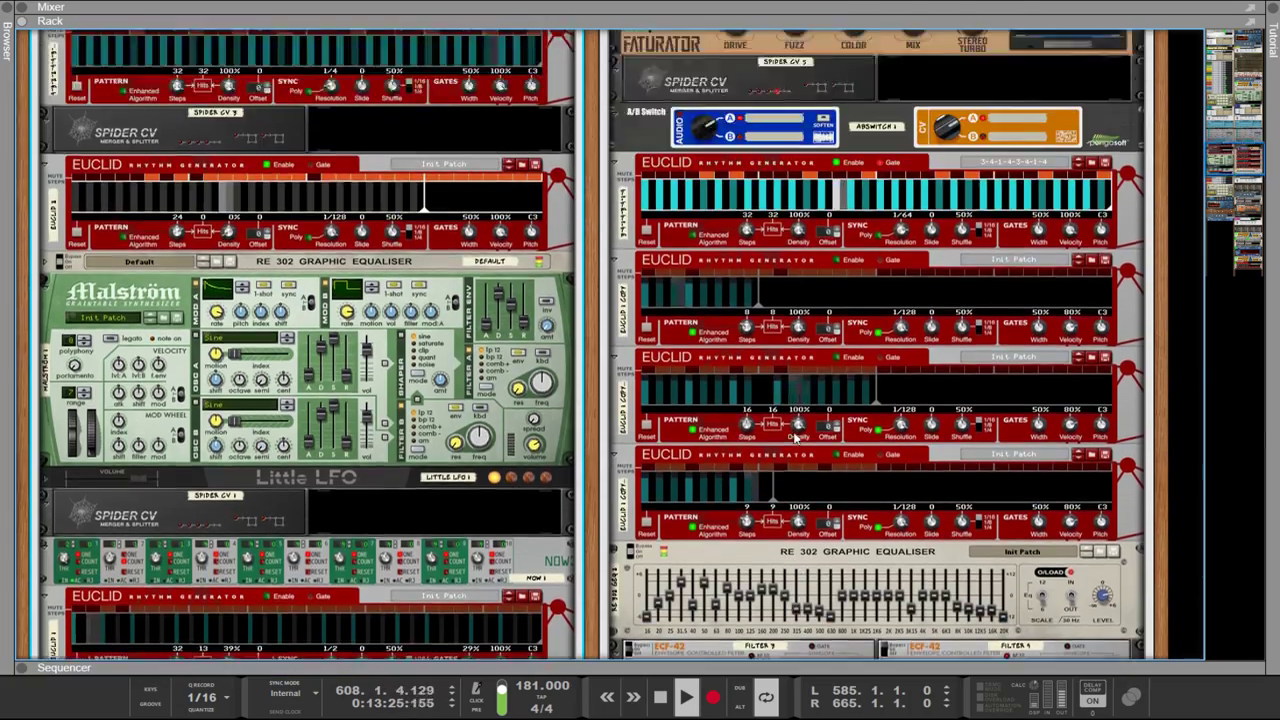
Step: Collapse the weaponize bass Combinator and select a stepped waveform for LFO 2 of the screechsynth's Fritz granular engine
scroll(795, 437, up, 15)
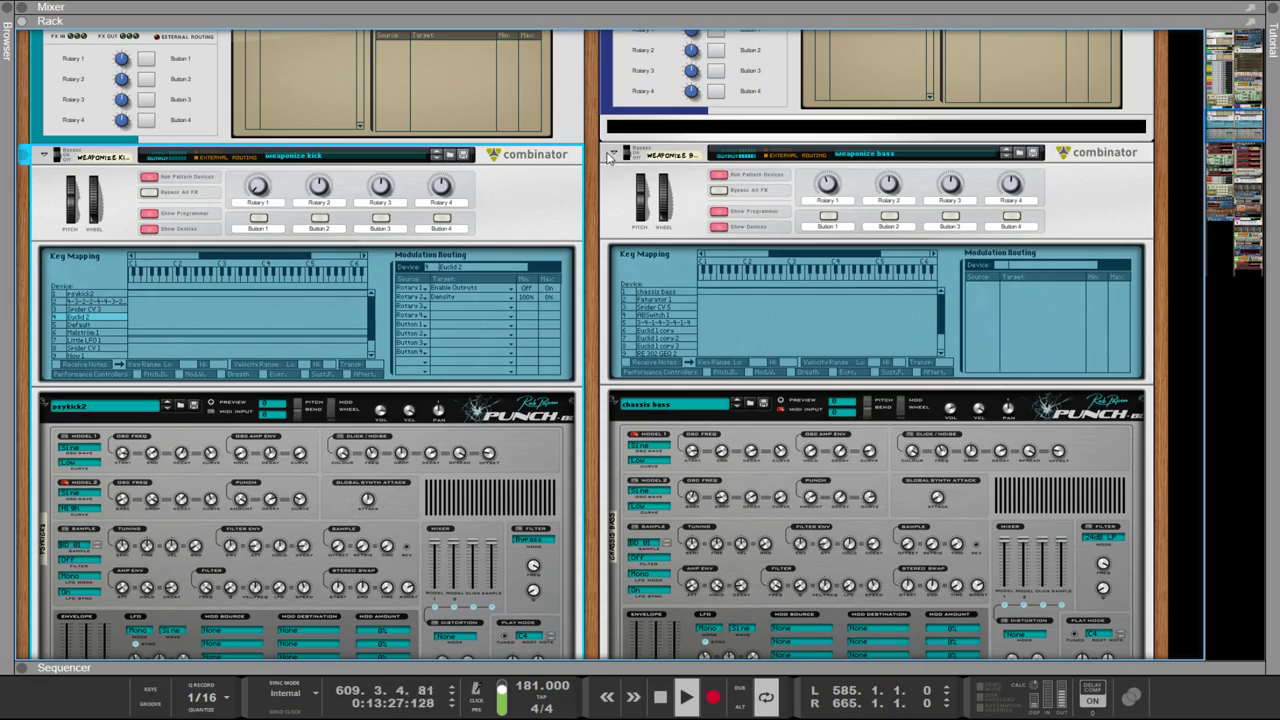
click(612, 154)
scroll(604, 170, down, 15)
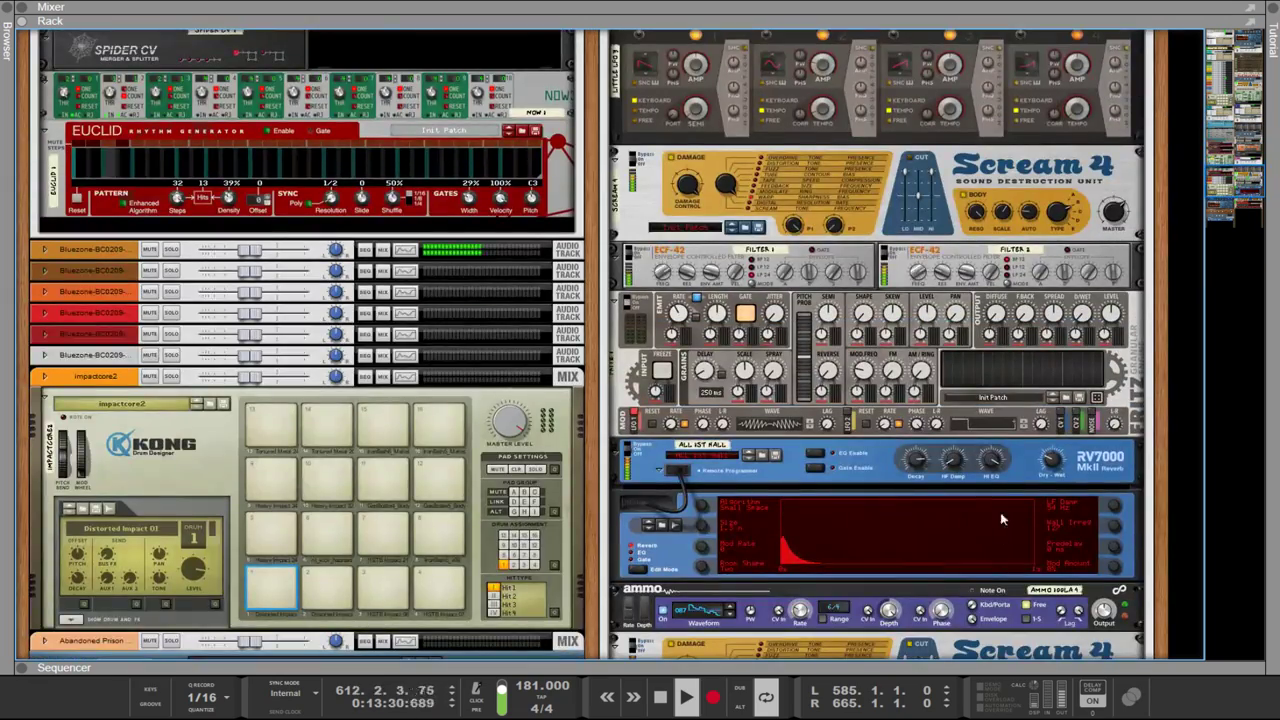
click(1023, 424)
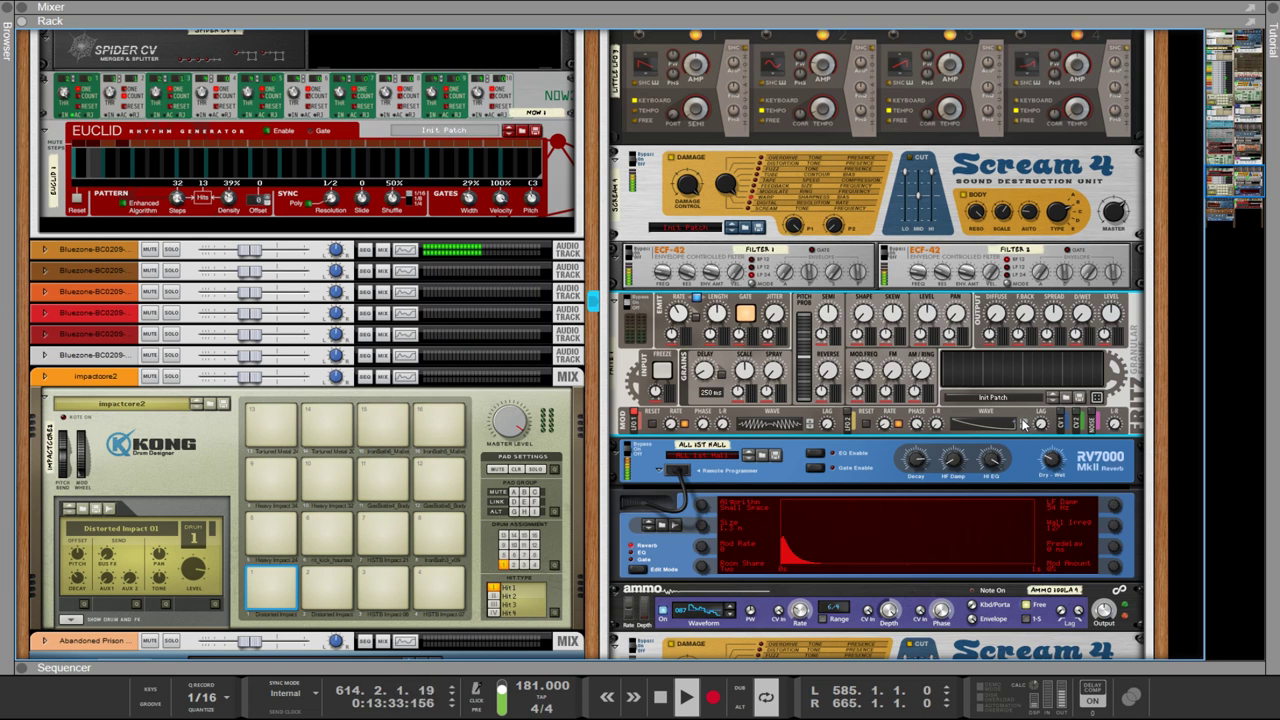
scroll(1019, 424, up, 5)
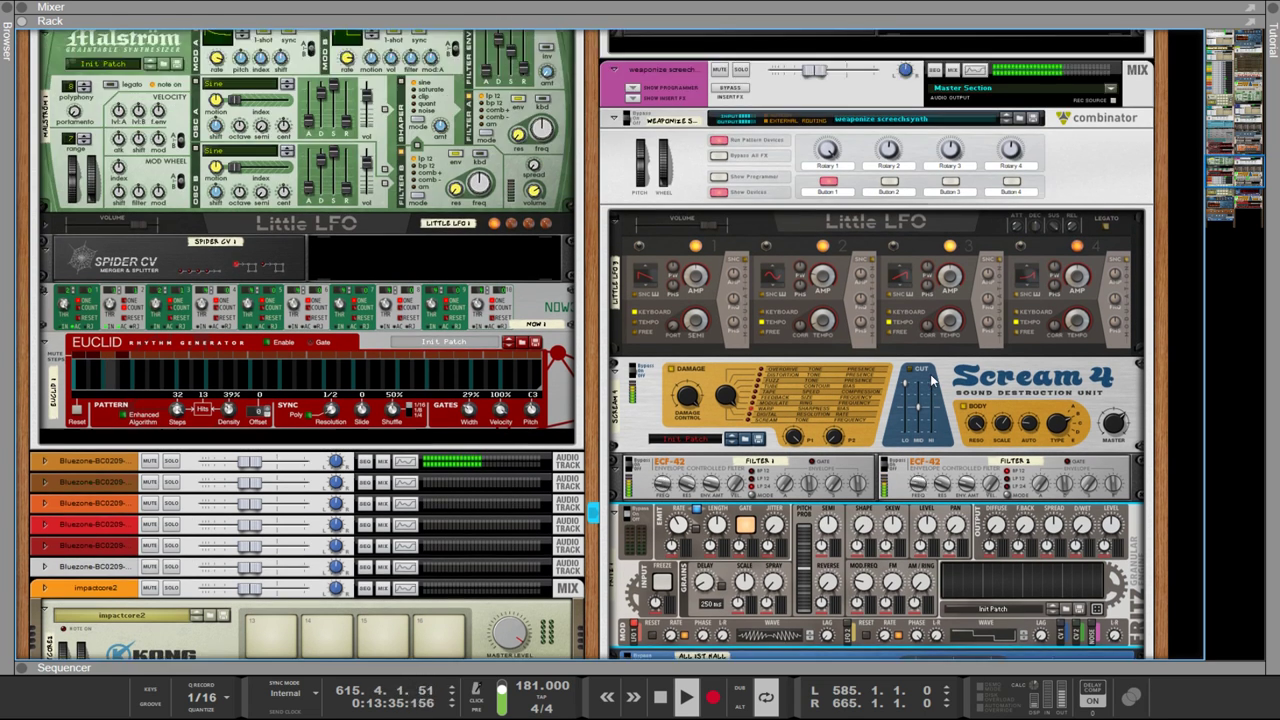
scroll(933, 380, down, 4)
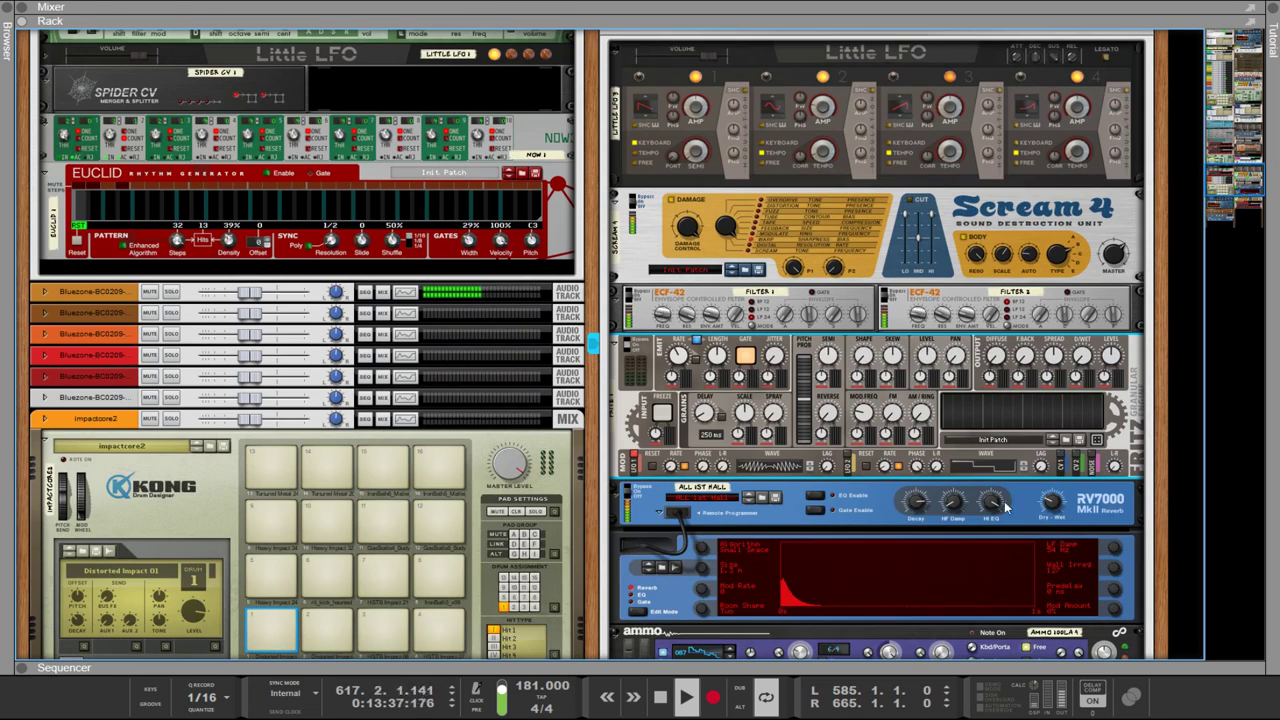
Step: Set Rotary 2 of the weaponize kick Combinator to 32 and watch the effect on Euclid 2's density
scroll(862, 430, up, 8)
scroll(862, 434, up, 6)
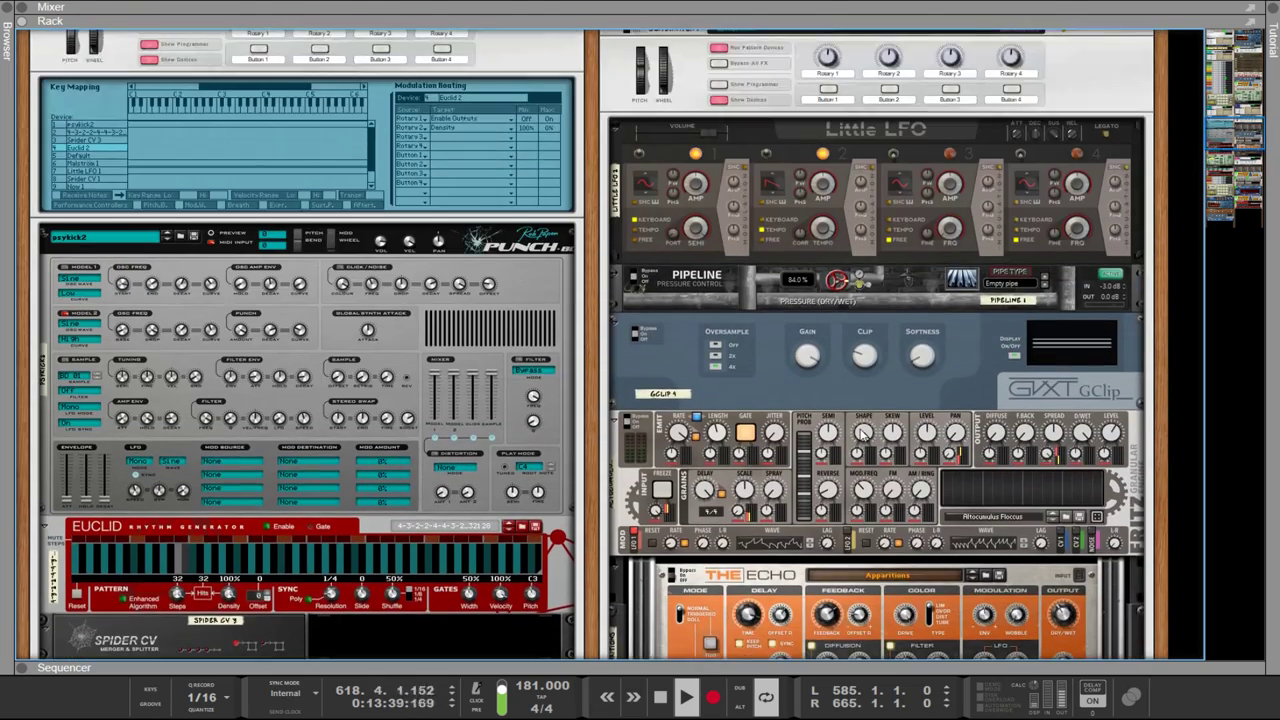
scroll(862, 432, down, 2)
scroll(780, 405, up, 3)
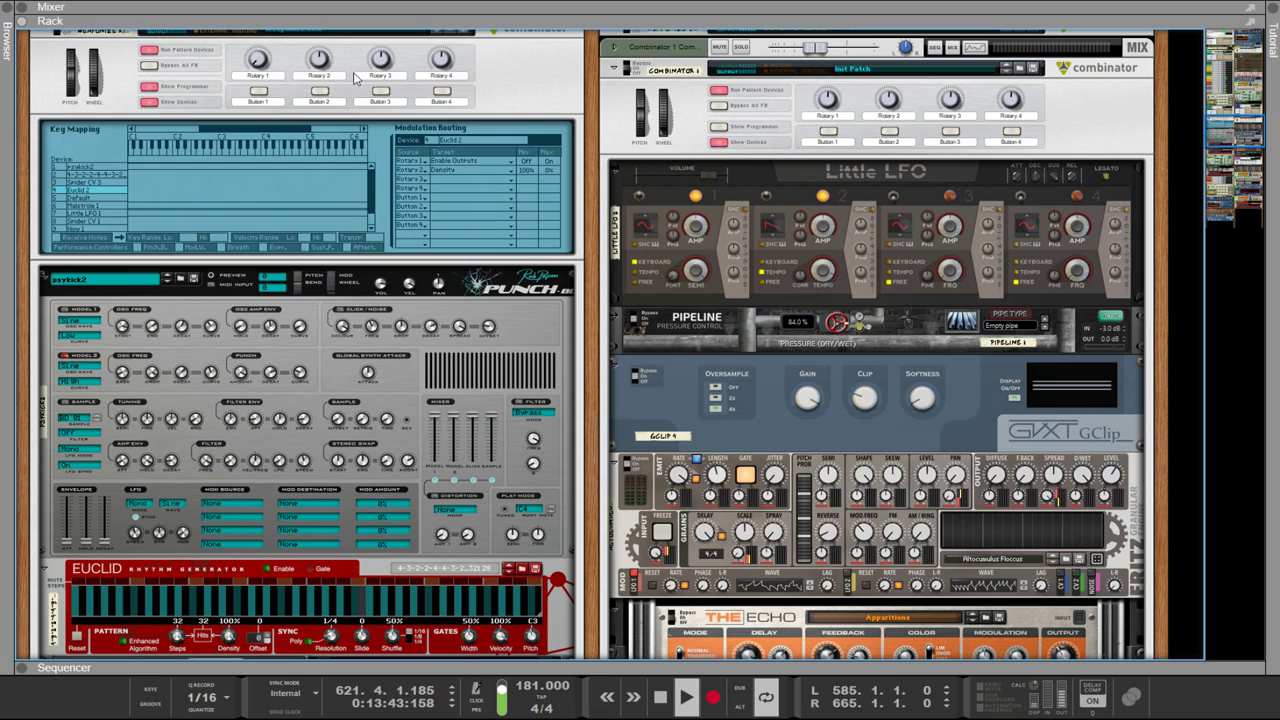
click(318, 62)
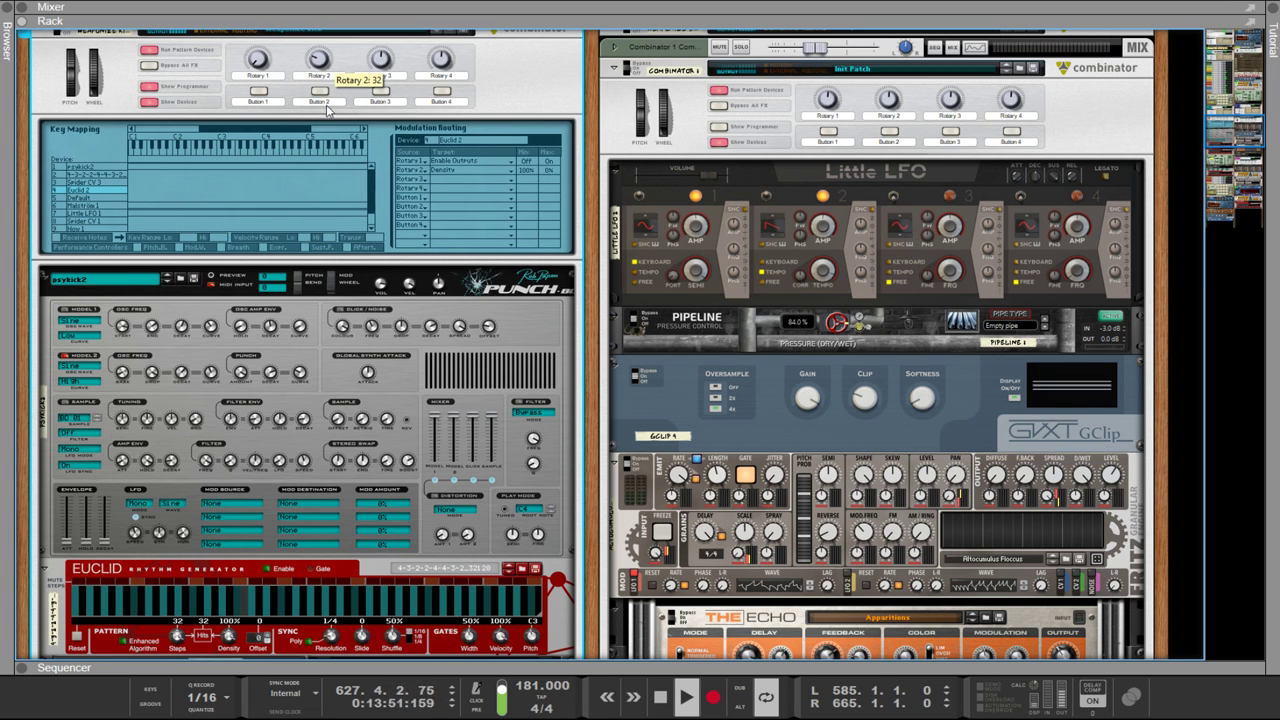
scroll(328, 110, down, 5)
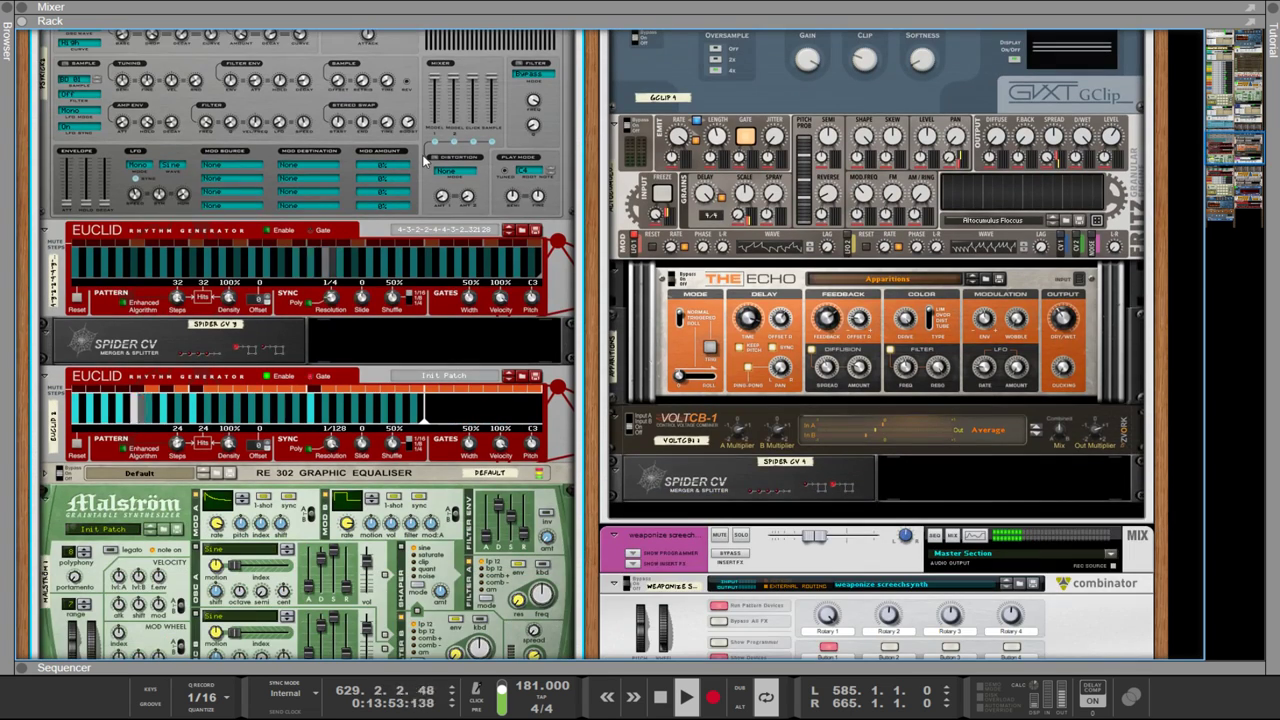
scroll(423, 158, down, 2)
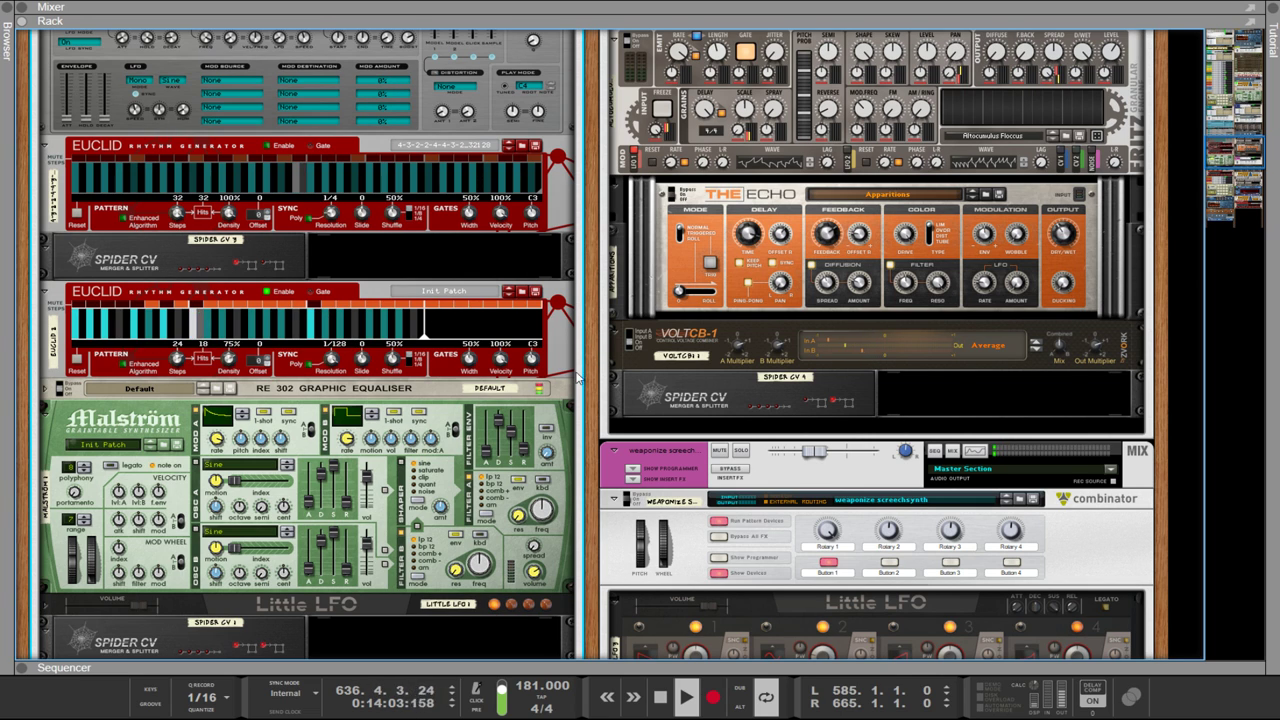
Step: Collapse the Combinator 1 device so the screechsynth devices sit closer to the weaponize kick's Euclid 2
scroll(280, 258, up, 3)
scroll(280, 262, up, 2)
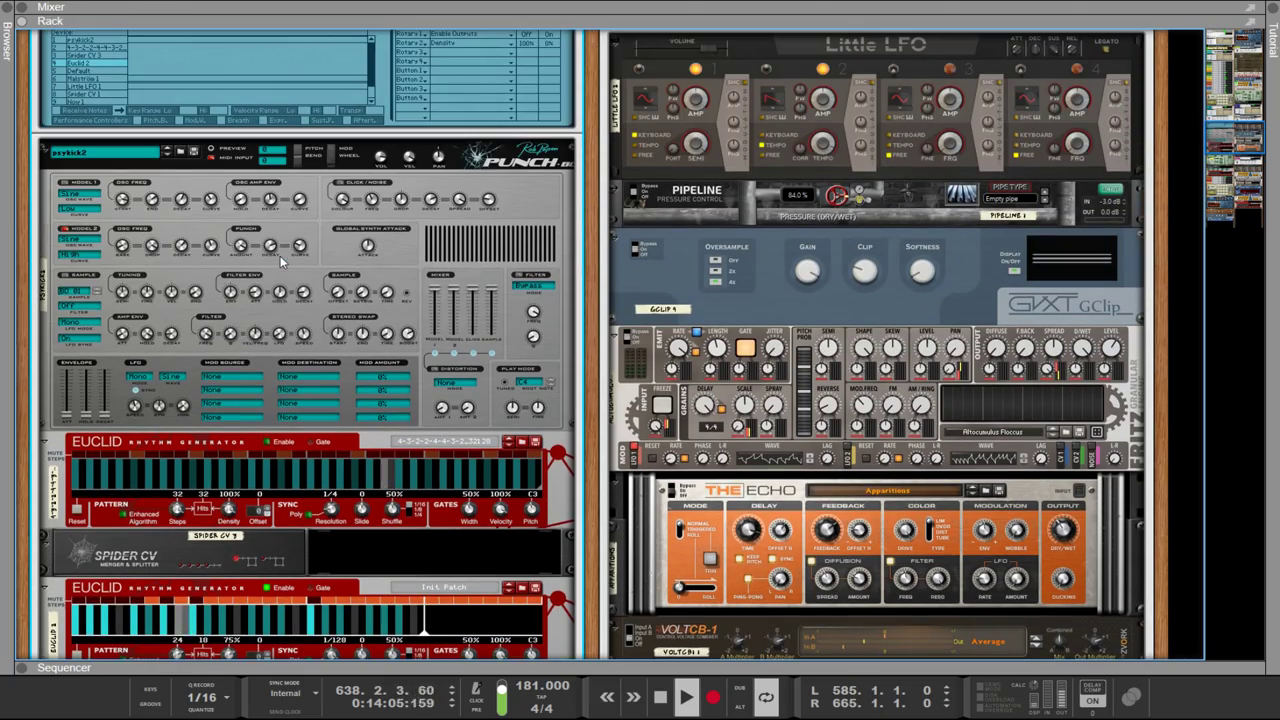
scroll(594, 432, down, 15)
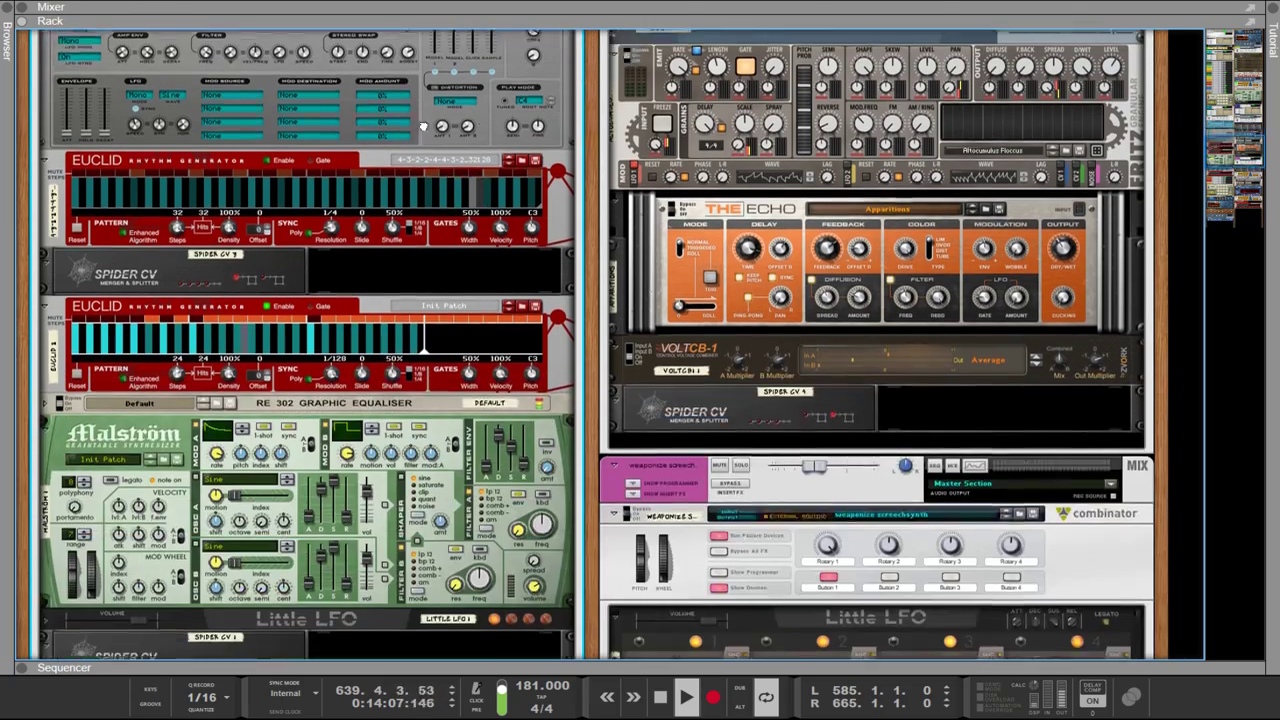
scroll(761, 344, down, 3)
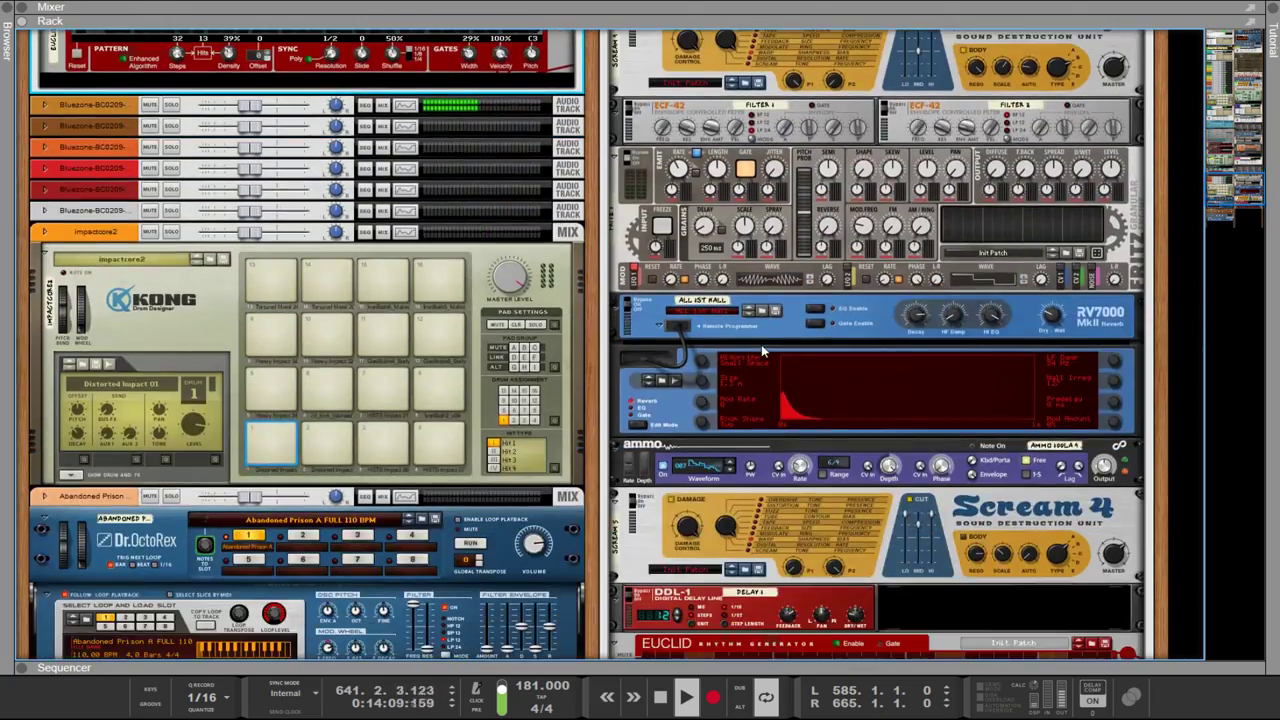
scroll(761, 344, up, 10)
scroll(653, 309, up, 15)
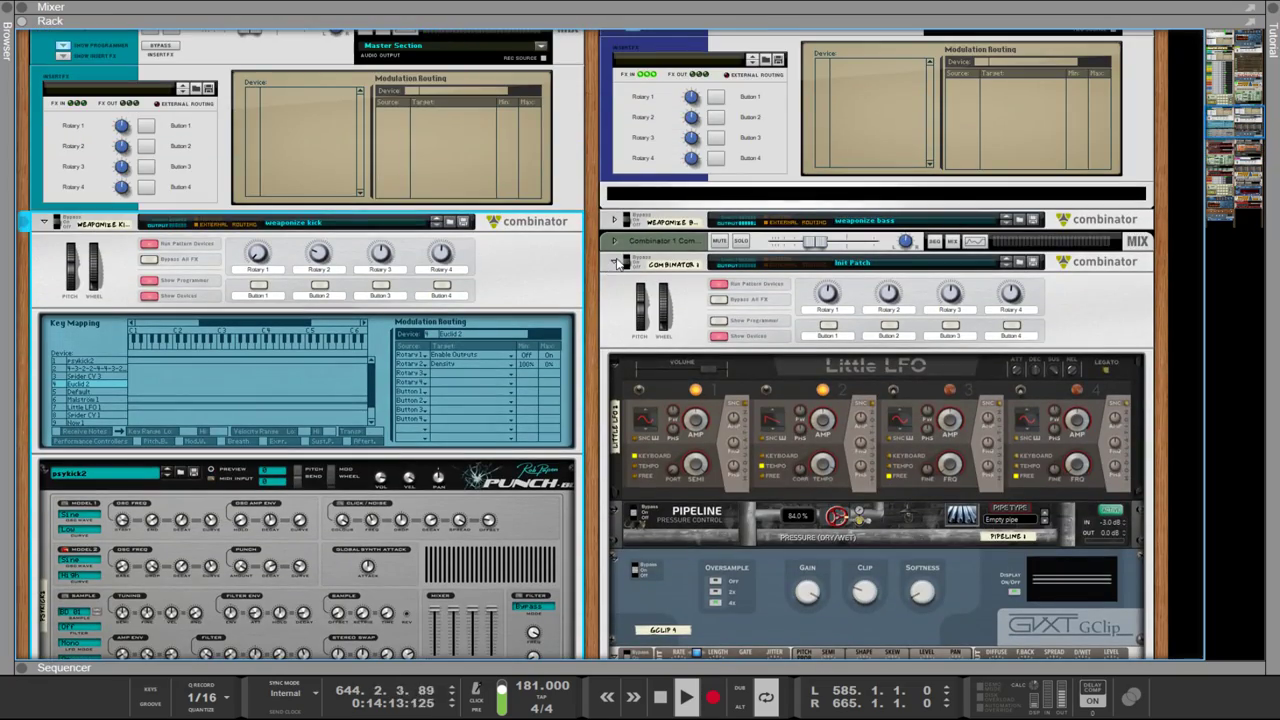
click(614, 262)
scroll(622, 323, down, 8)
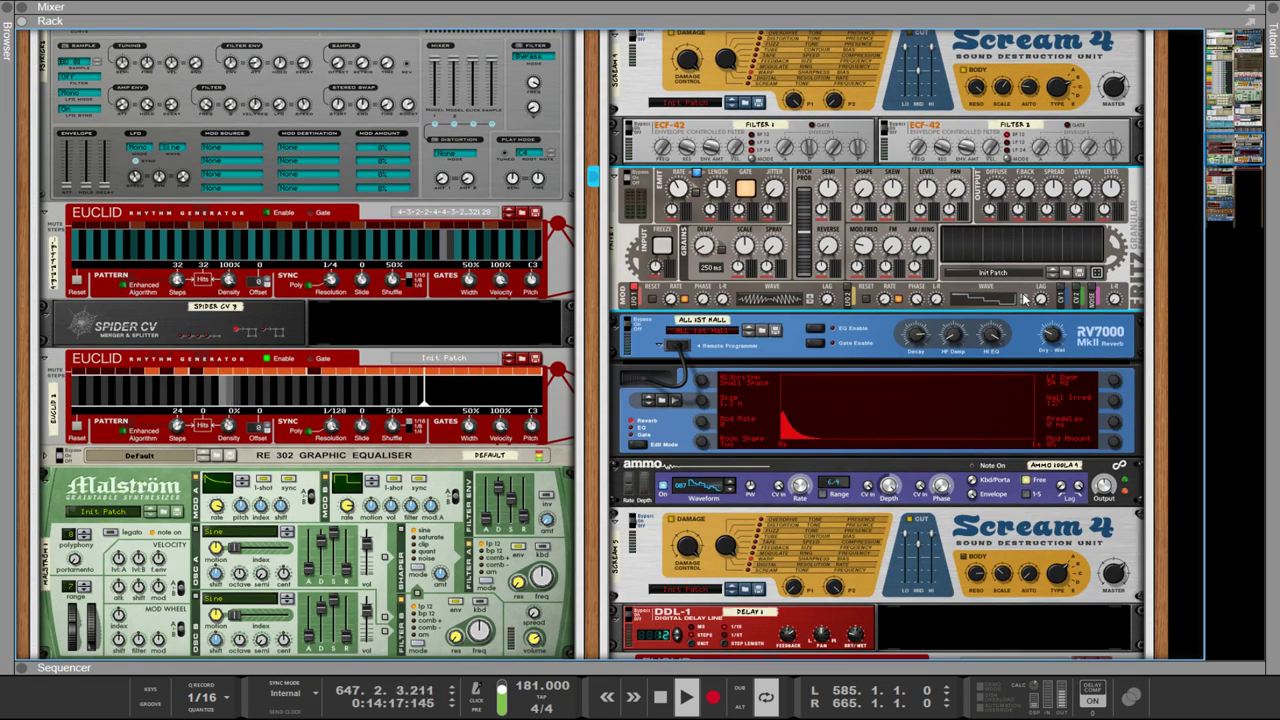
Step: Compare Euclid 2's changing density in the weaponize kick with the LFO 2 modulation of the screechsynth's Fritz engine
scroll(485, 289, up, 10)
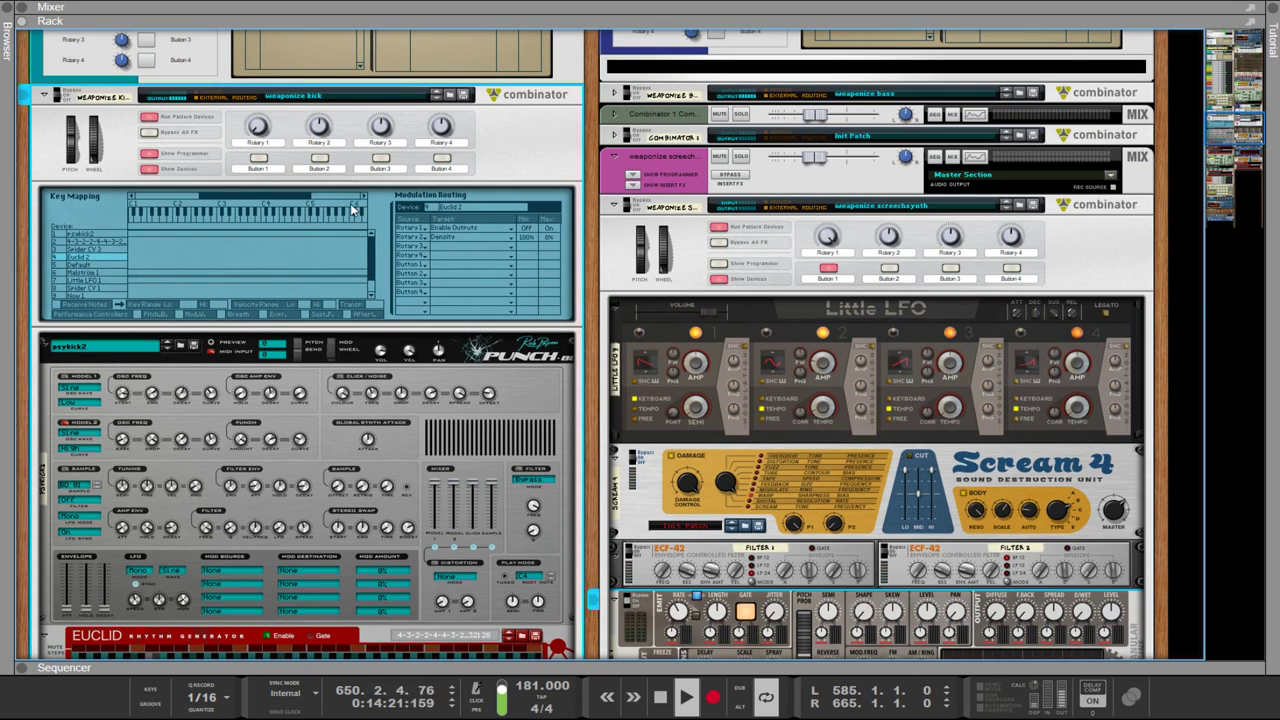
scroll(886, 385, down, 8)
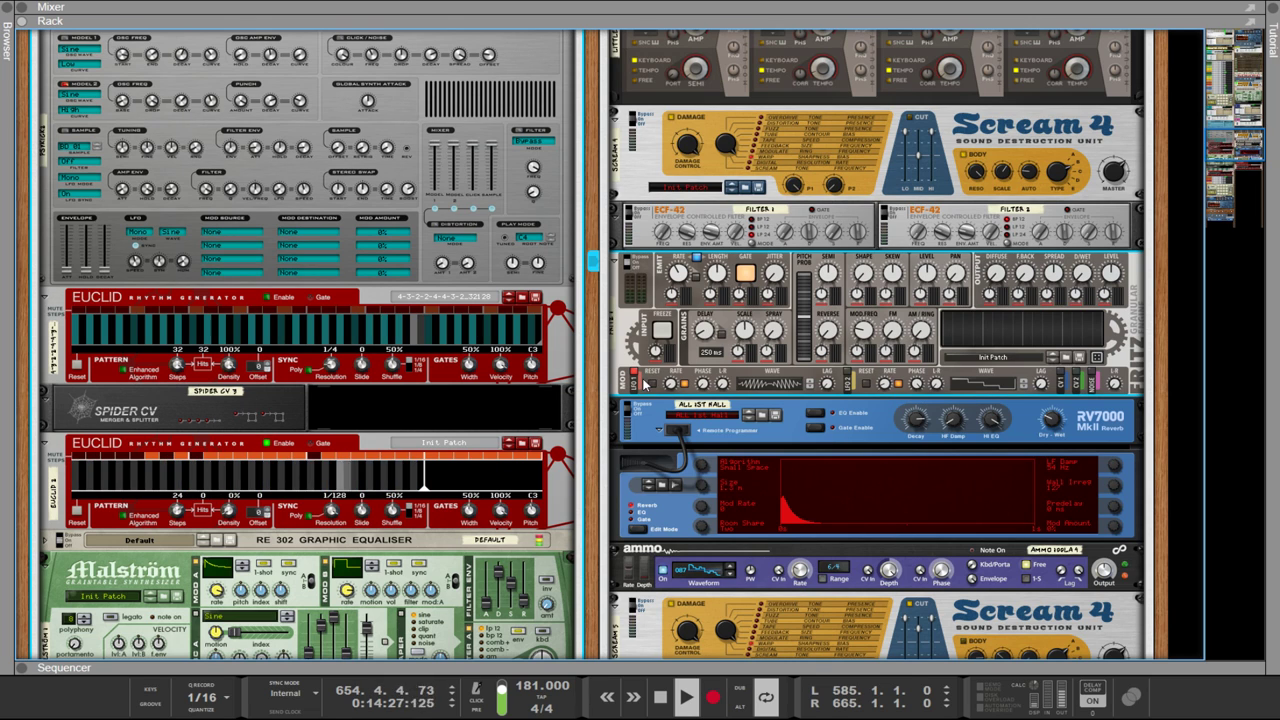
scroll(503, 362, up, 7)
scroll(503, 362, down, 6)
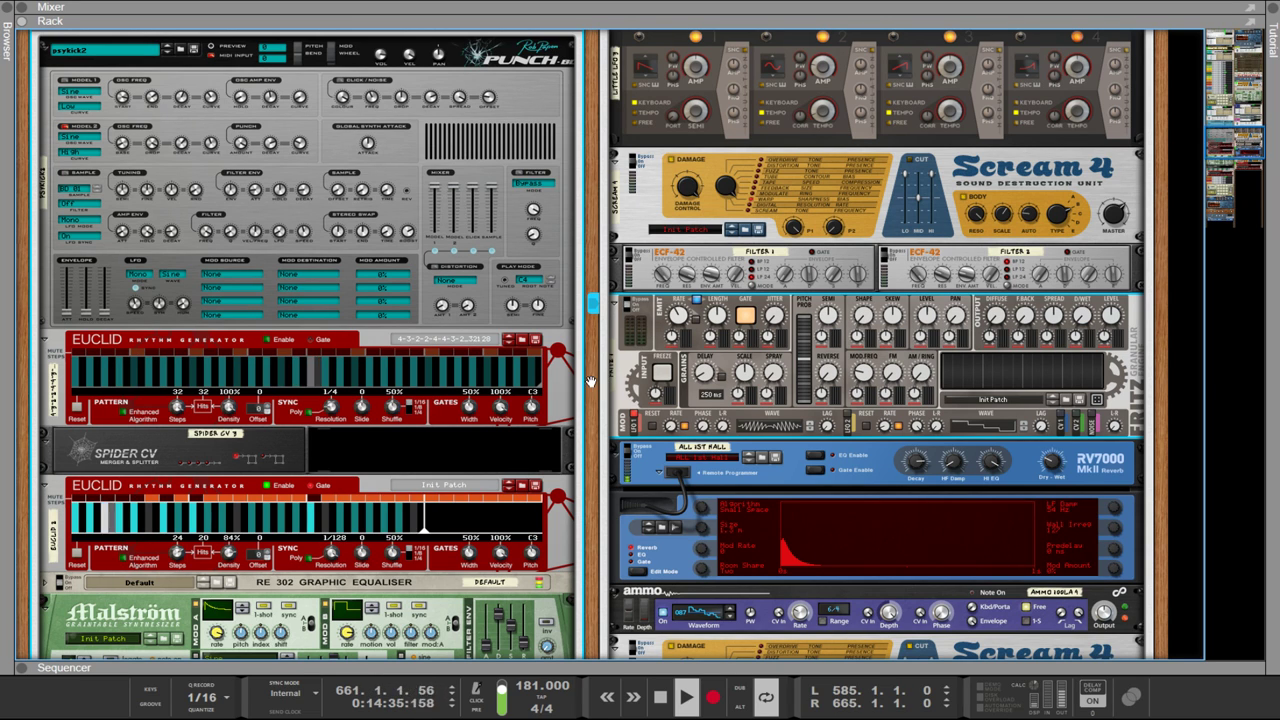
scroll(587, 379, down, 10)
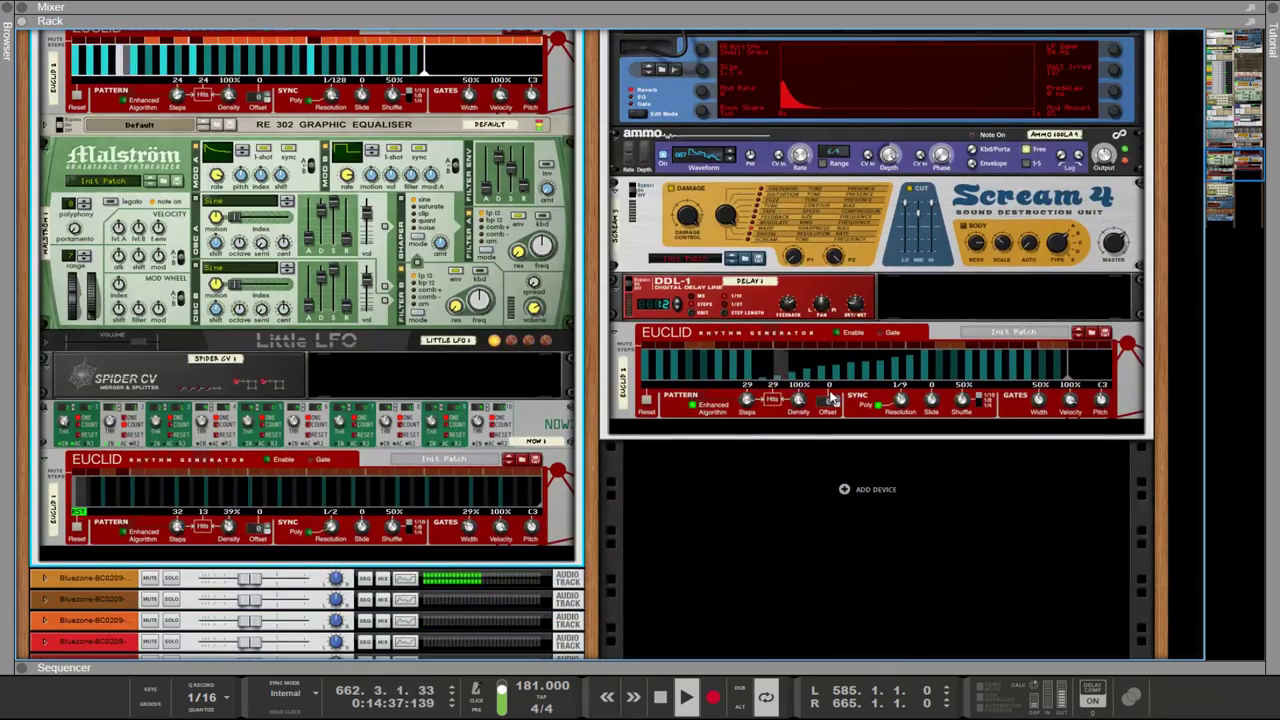
scroll(829, 390, up, 4)
scroll(829, 390, up, 3)
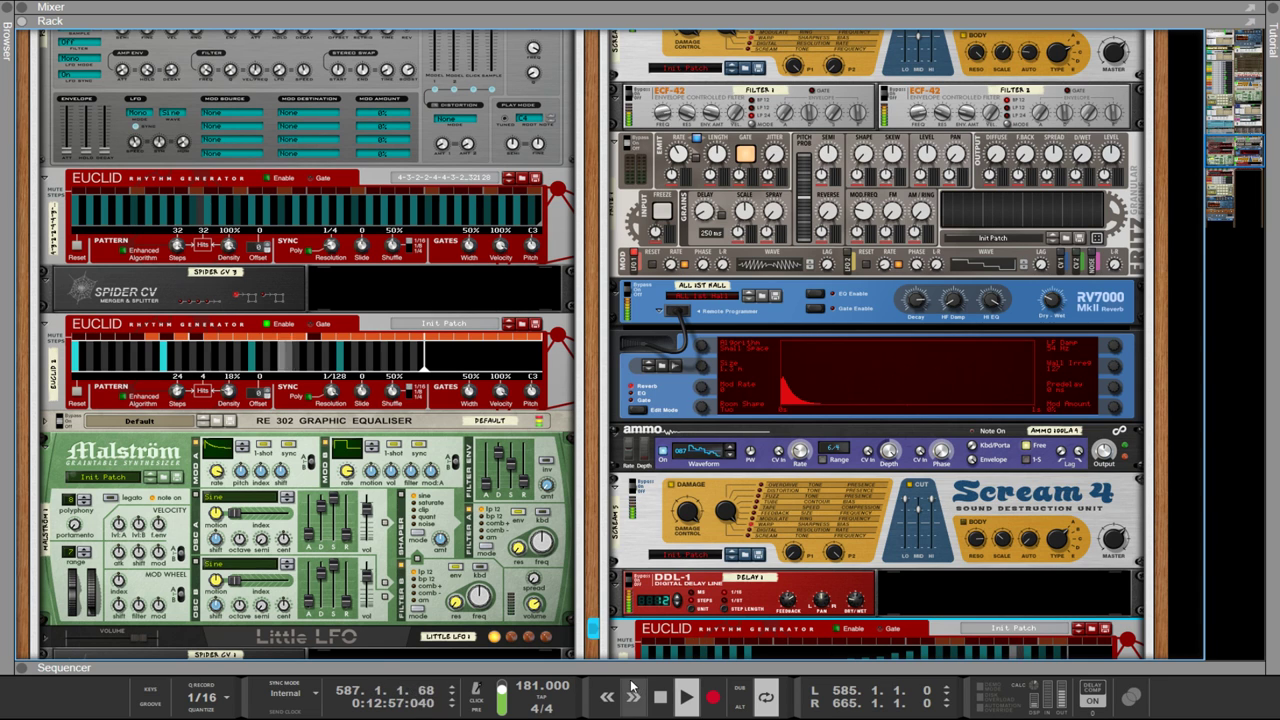
Step: Enlarge the sequencer and join the Bluezone metal-hit clips from bar 585 to 665 into one 80-bar clip
drag(622, 668, 622, 35)
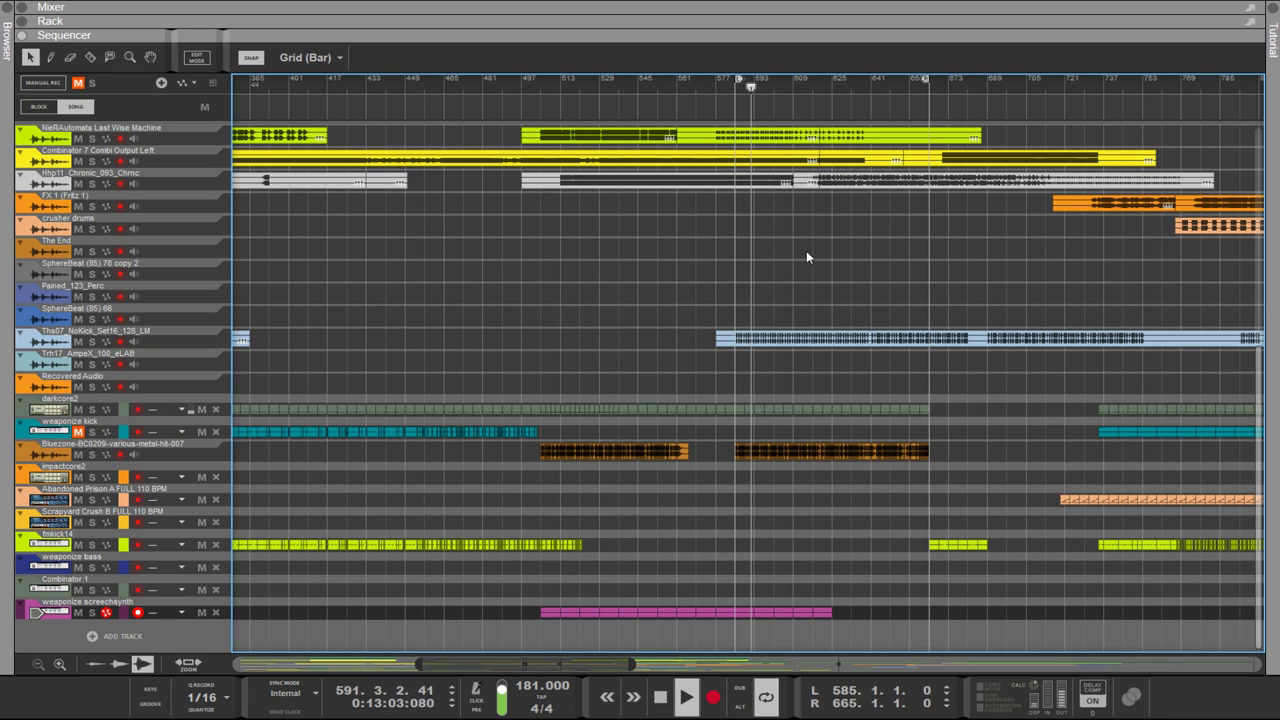
click(820, 611)
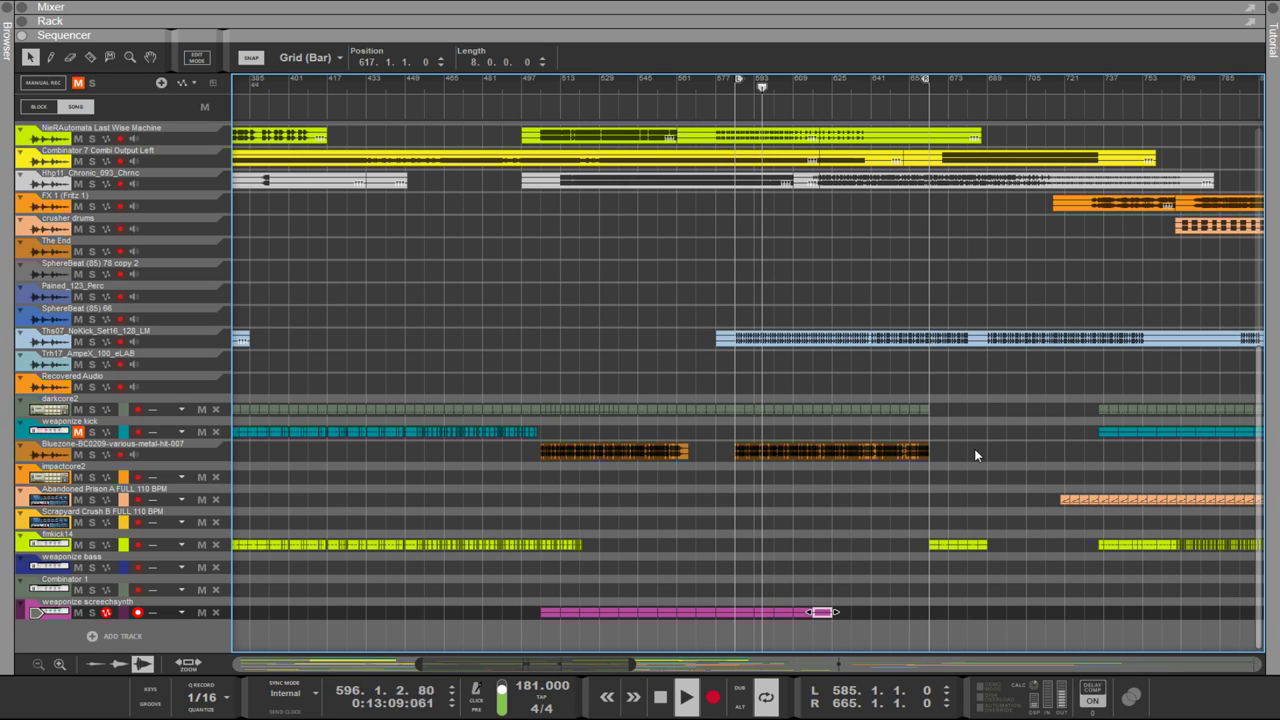
drag(976, 455, 718, 465)
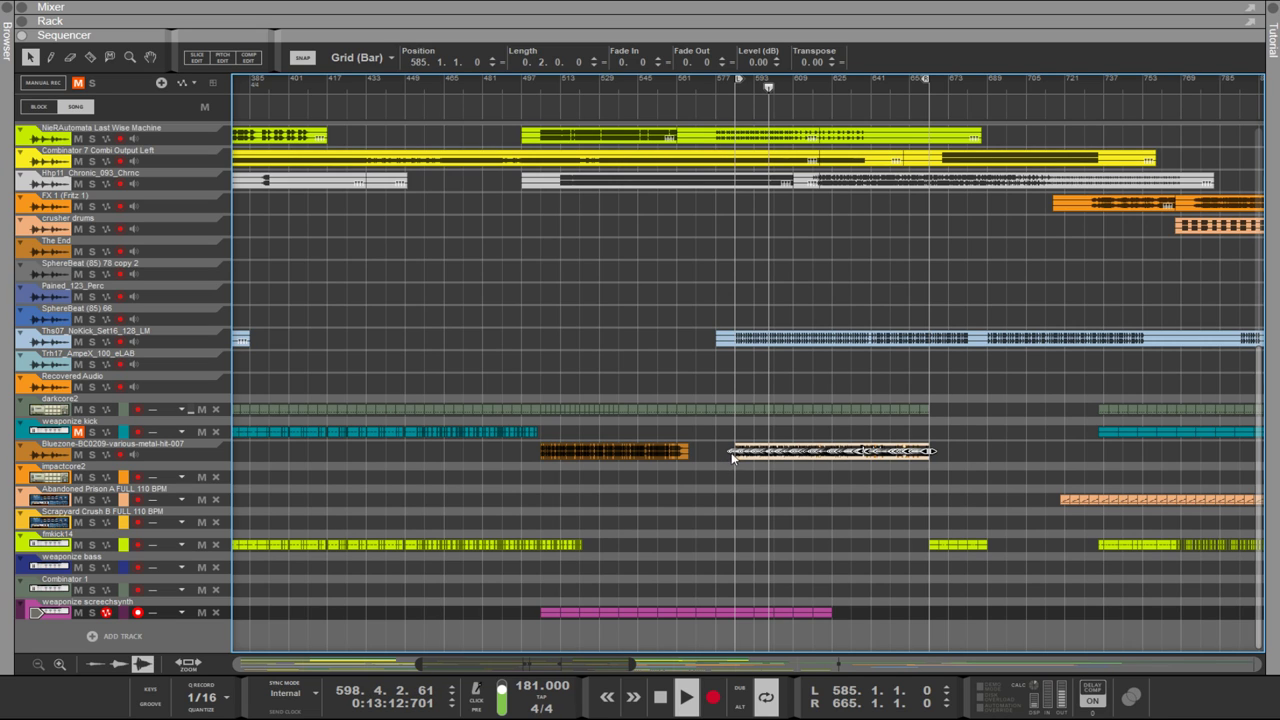
click(919, 452)
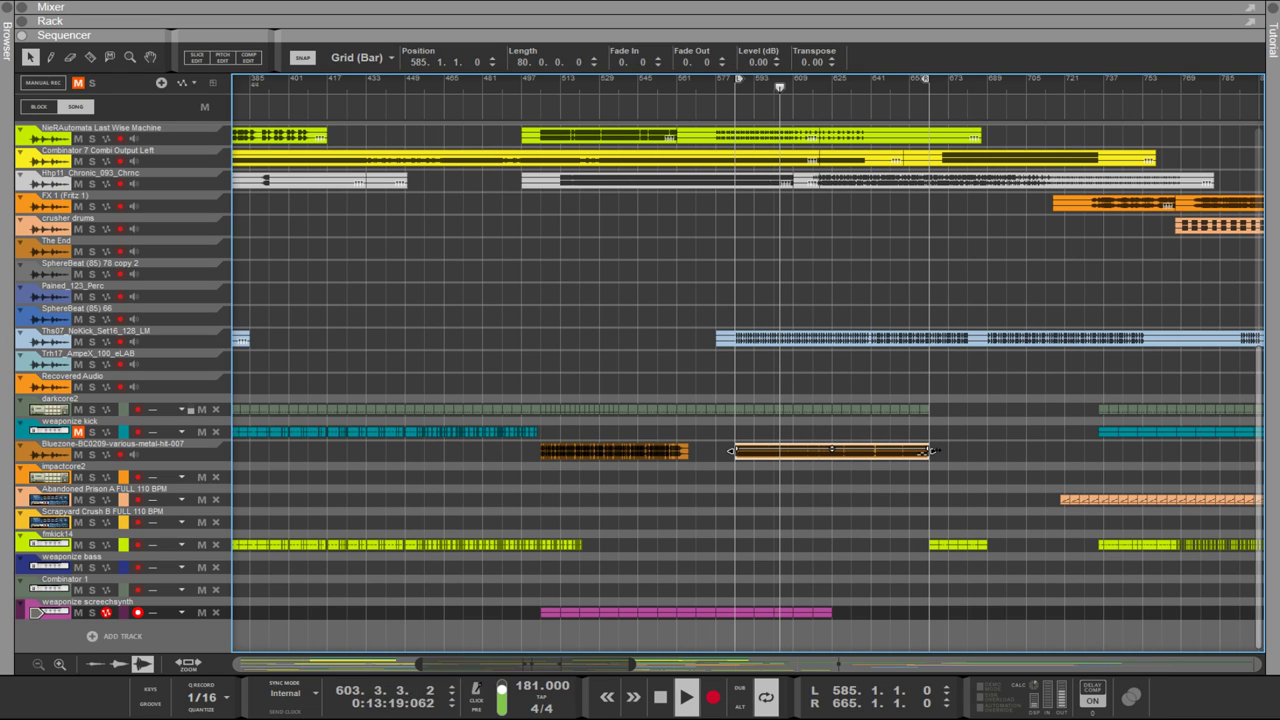
drag(933, 451, 928, 451)
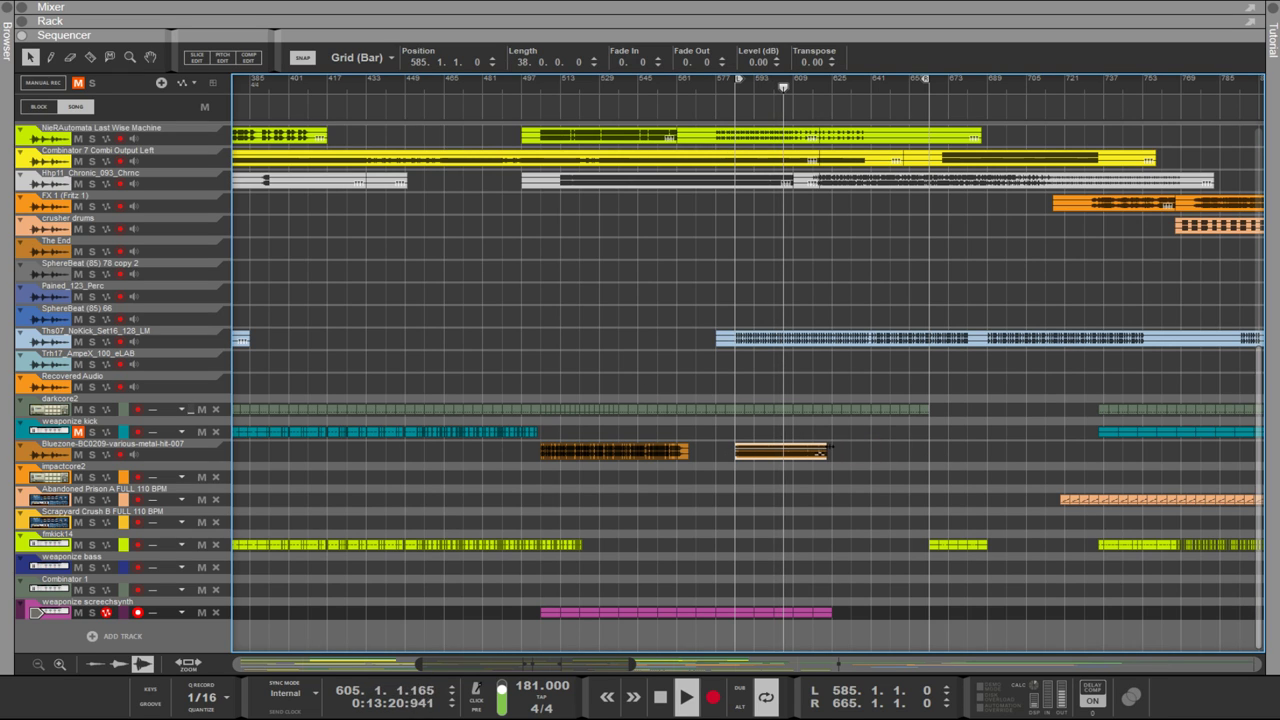
drag(828, 451, 939, 459)
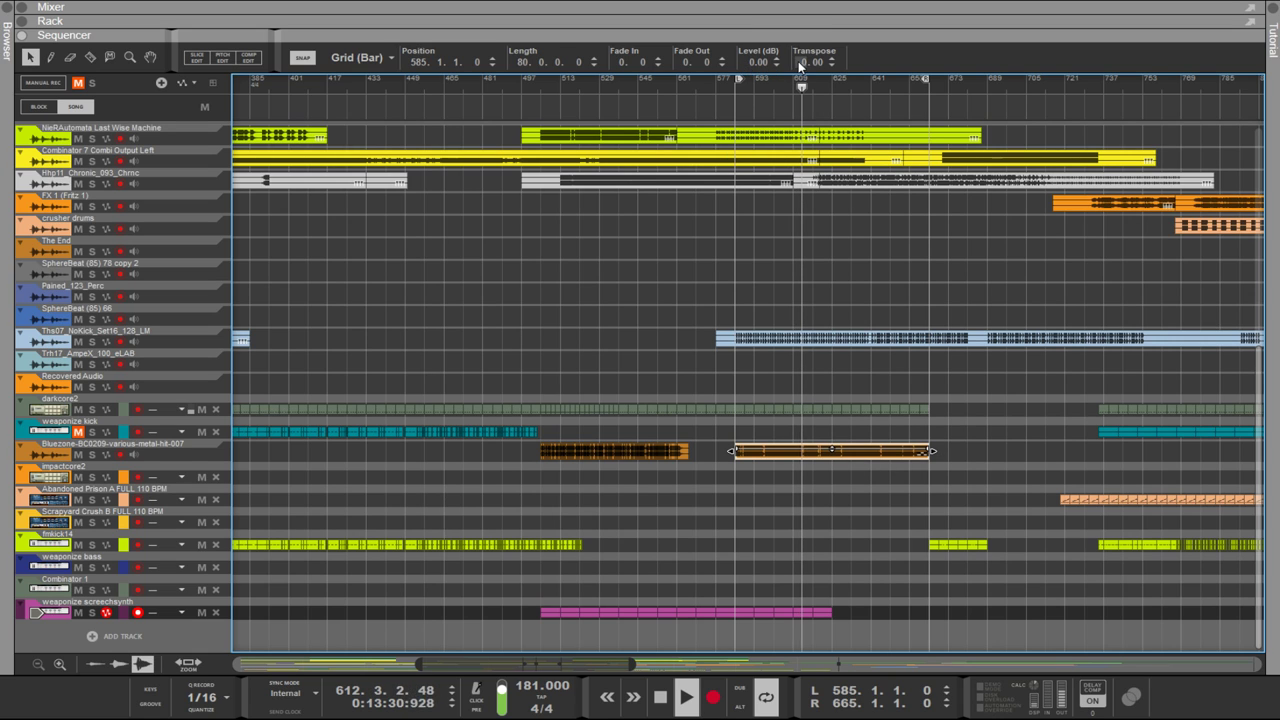
Step: Transpose the joined Bluezone metal-hit clip by 12 and set its level to 3.70 dB
drag(798, 61, 797, 23)
drag(752, 62, 743, 52)
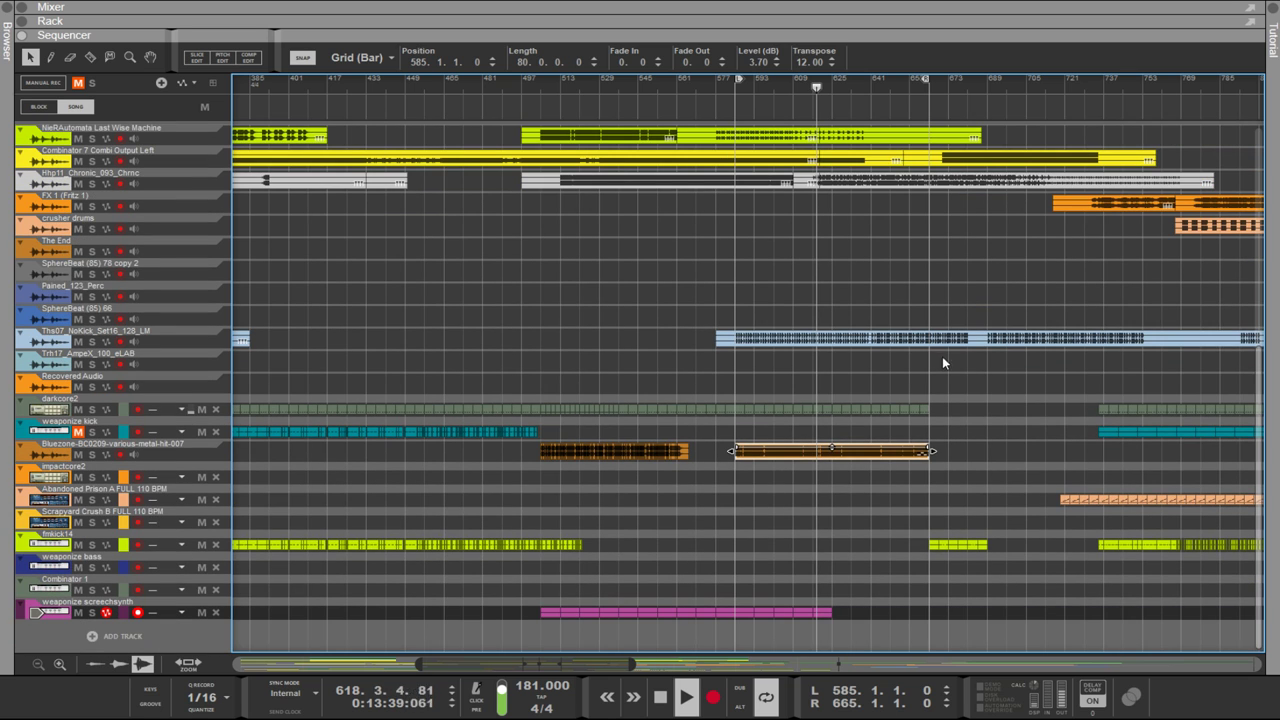
Step: Check the upper audio tracks of the arrangement and expand the mixer above the sequencer
scroll(1001, 372, up, 5)
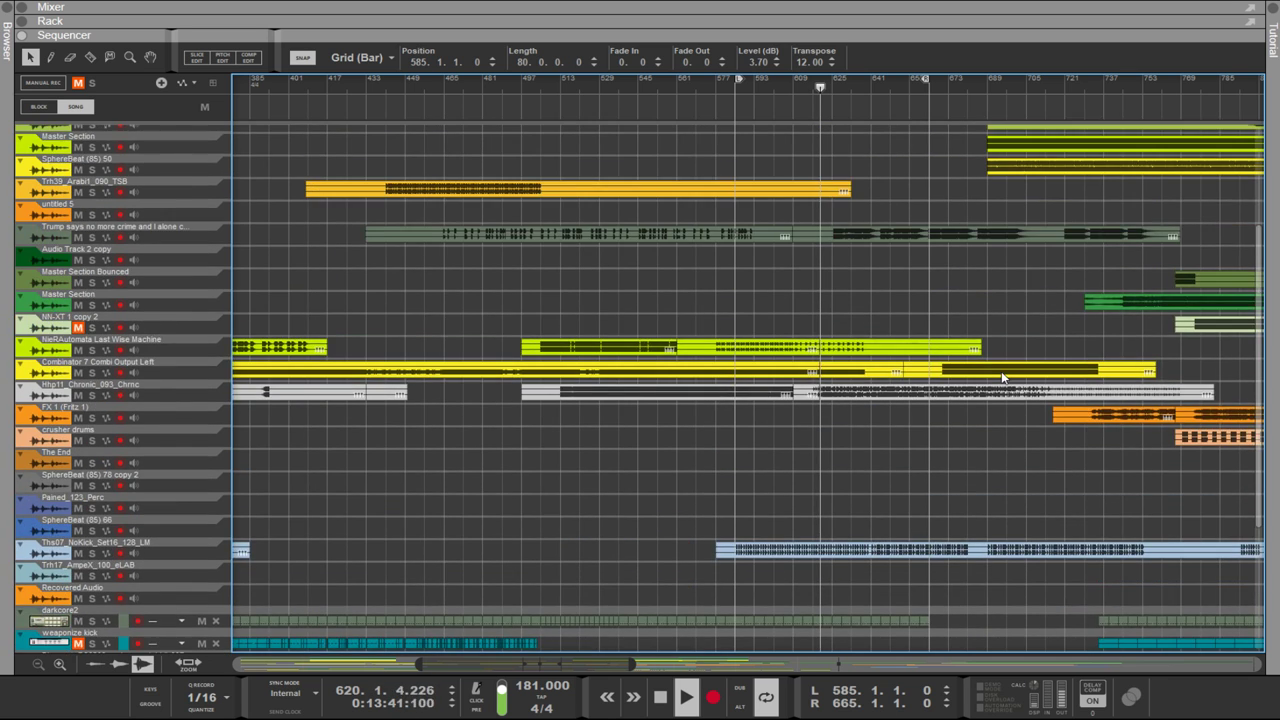
scroll(1003, 377, down, 5)
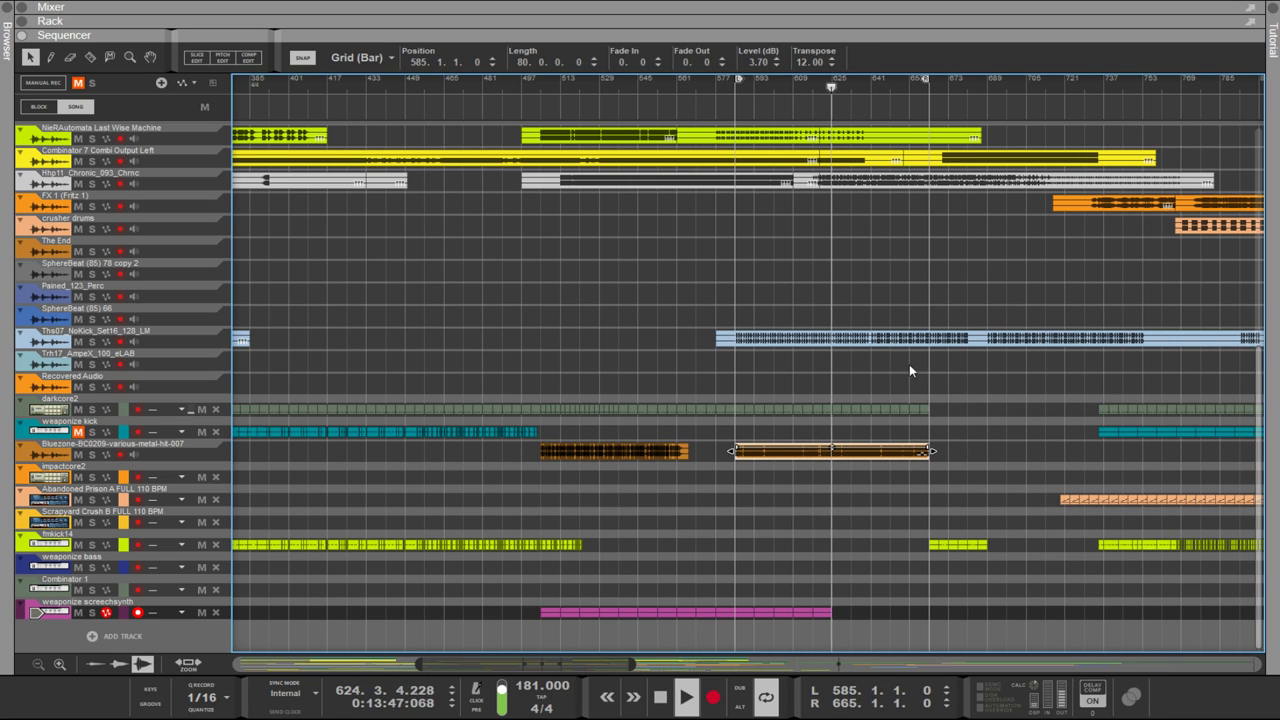
drag(784, 17, 805, 240)
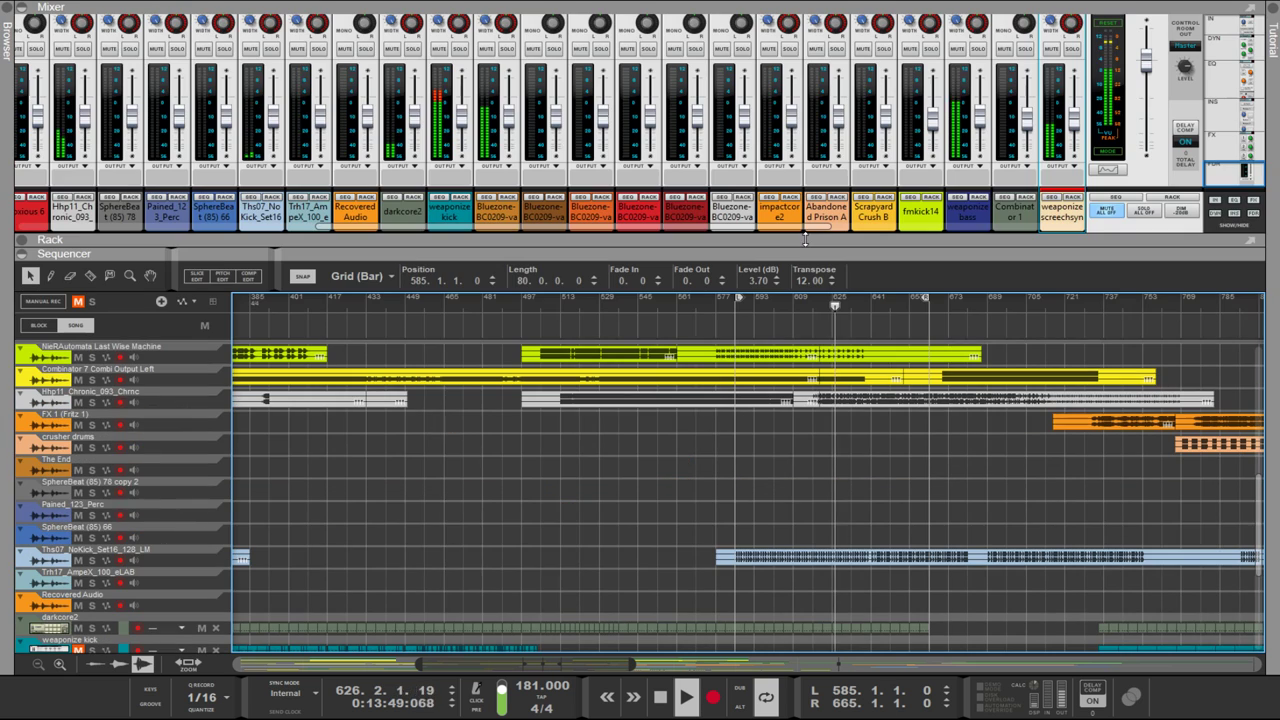
Step: Select all mixer channels and lower their faders together, bringing the weaponize kick channel to -14.30 dB
click(785, 209)
key(ctrl+a)
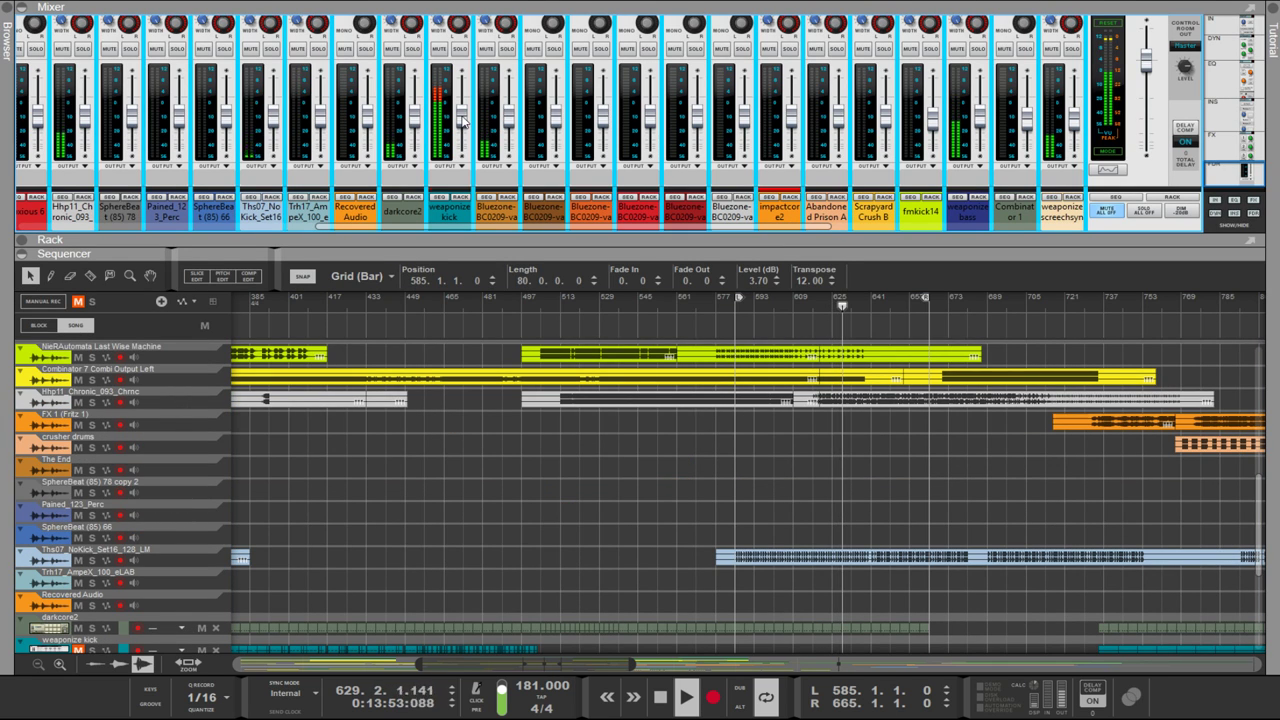
drag(462, 120, 460, 123)
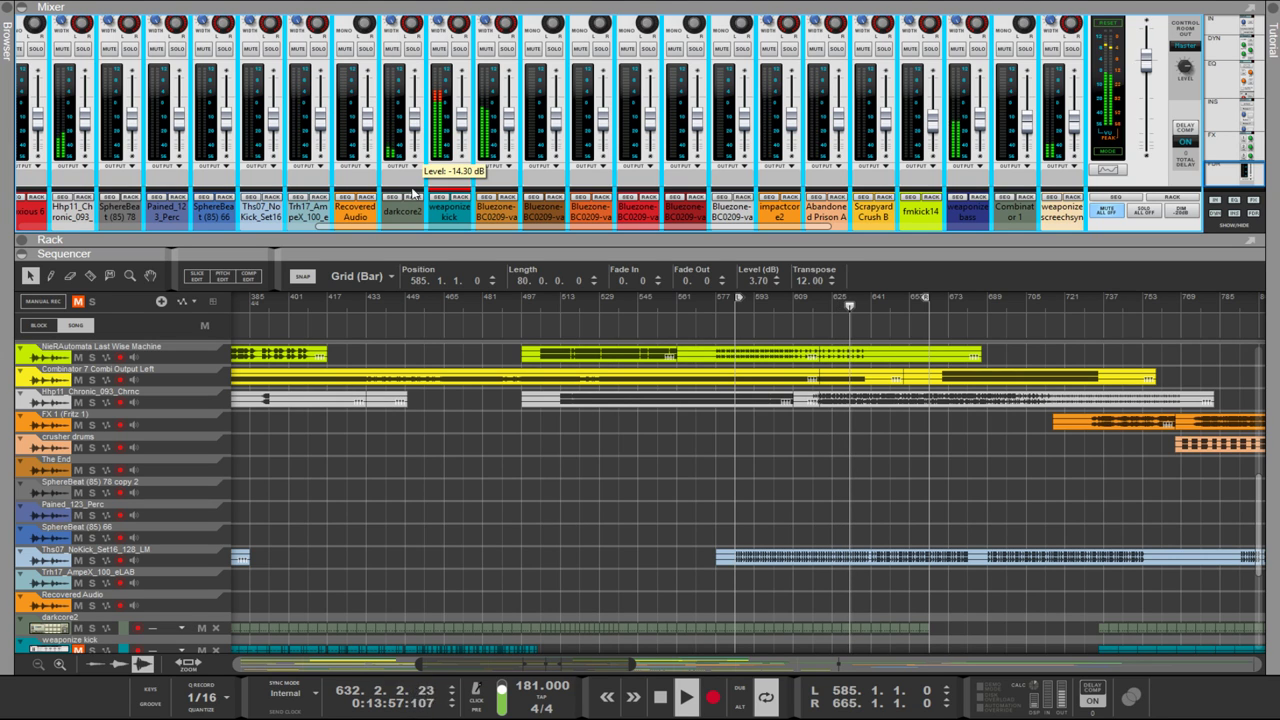
Step: Select only the darkcore2 mixer channel and set its level to -10.85 dB
click(440, 197)
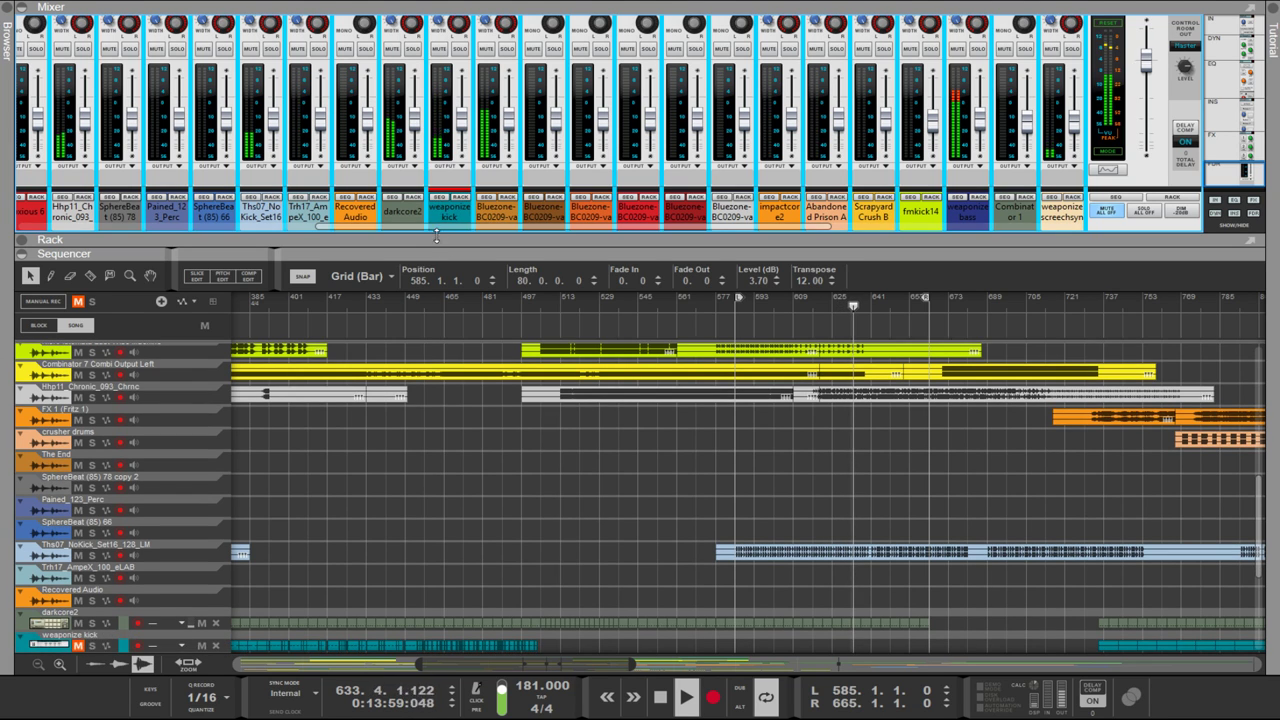
click(410, 210)
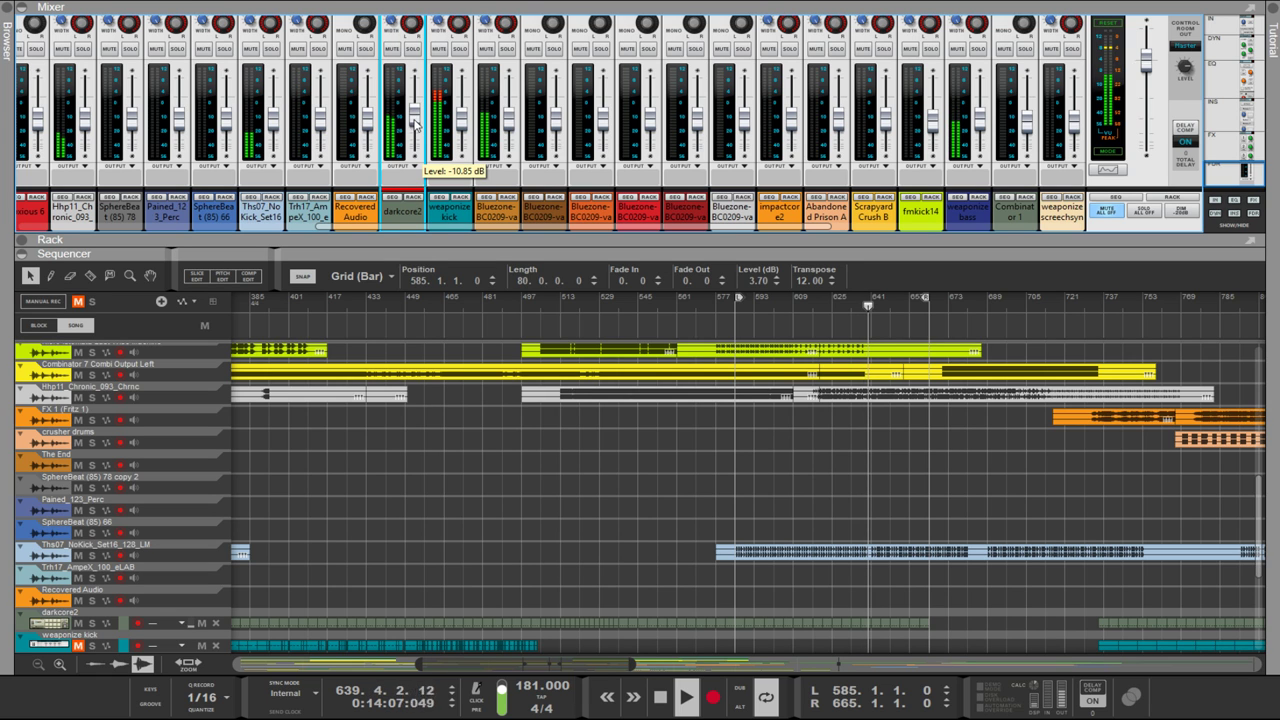
Step: Enlarge the sequencer over the mixer and set the loop to run from bar 665 to bar 689
drag(454, 254, 454, 20)
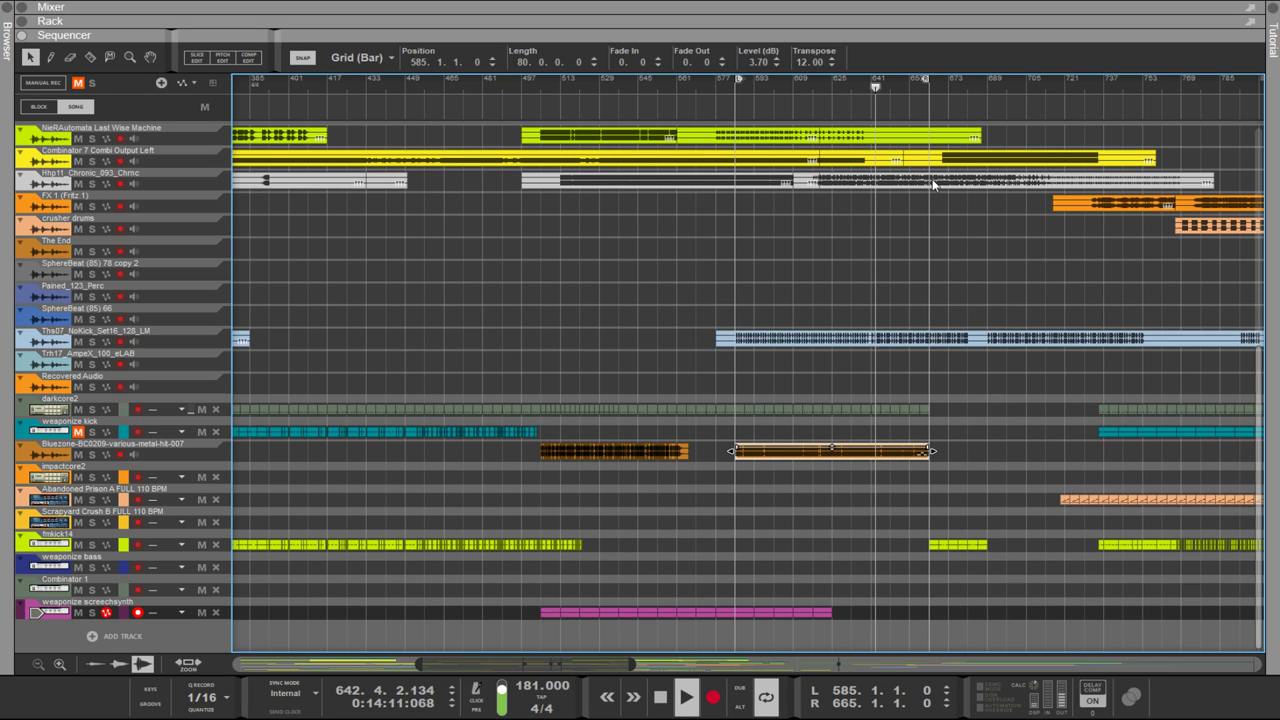
scroll(995, 228, down, 2)
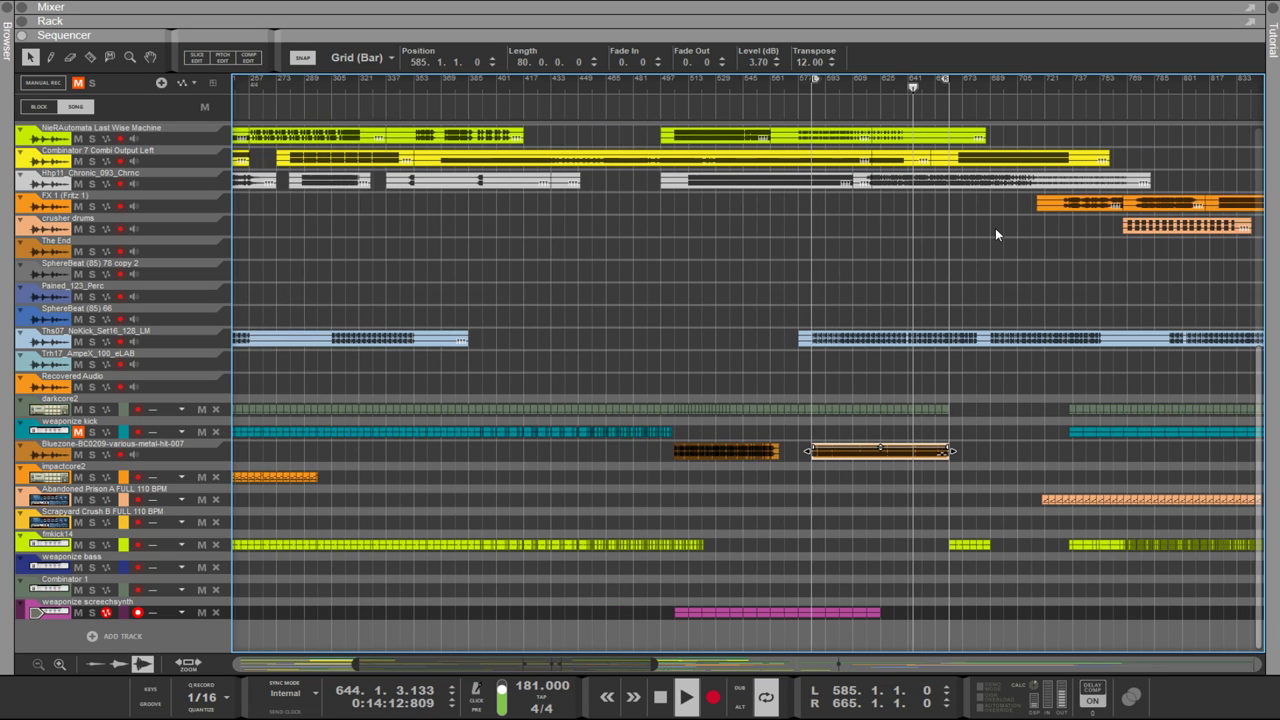
scroll(995, 228, up, 3)
scroll(991, 226, up, 1)
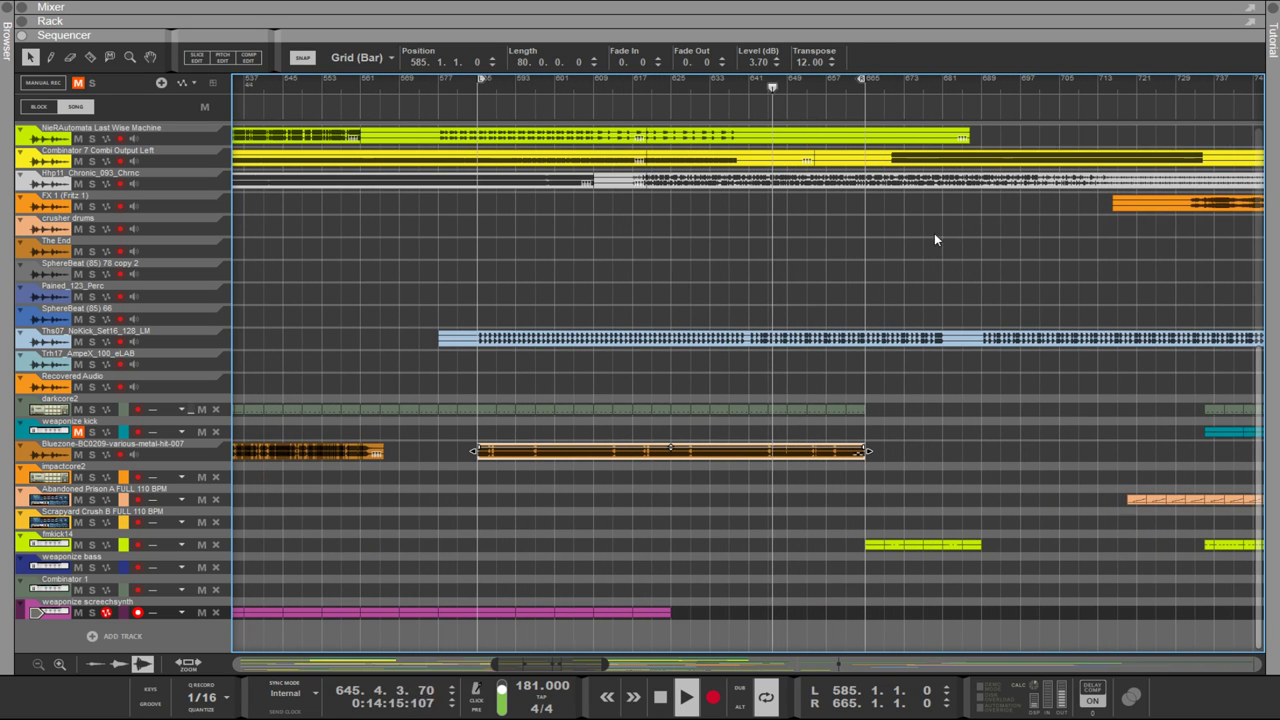
alt+click(978, 85)
ctrl+click(865, 88)
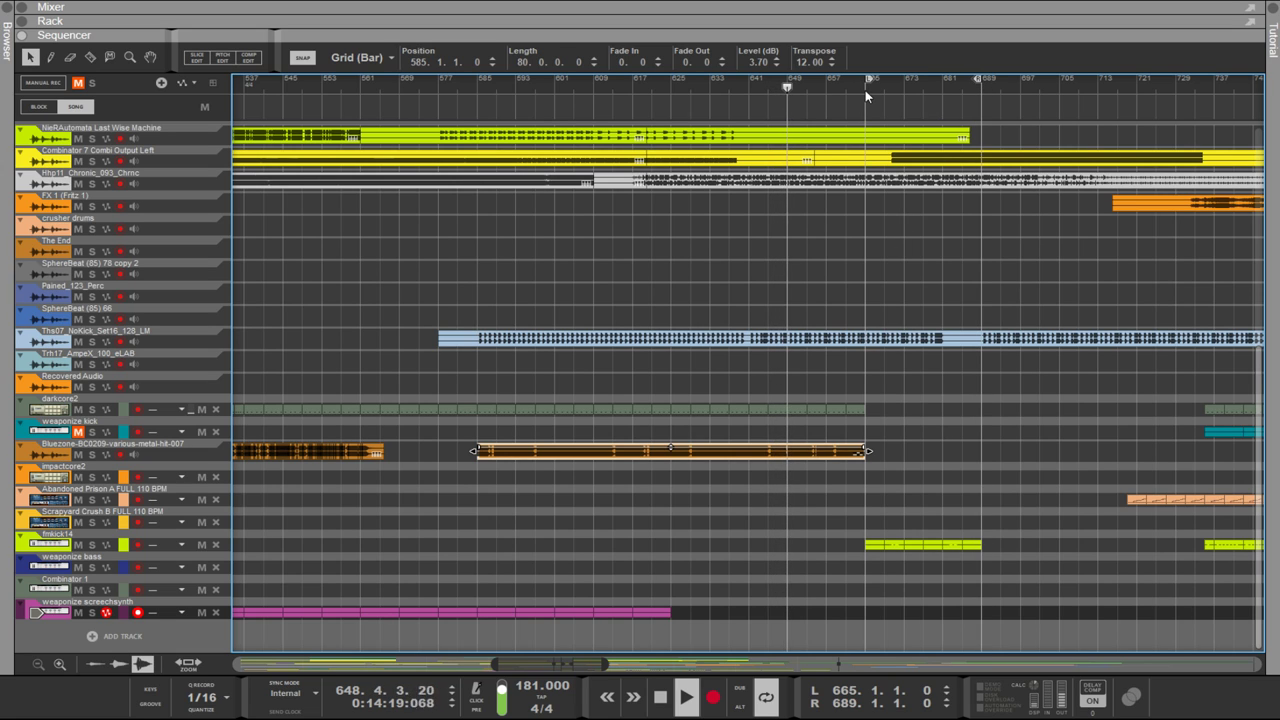
Step: In the rack, switch the weaponize kick's upper Euclid off and on again, and set its resolution to 1/2
key(F6)
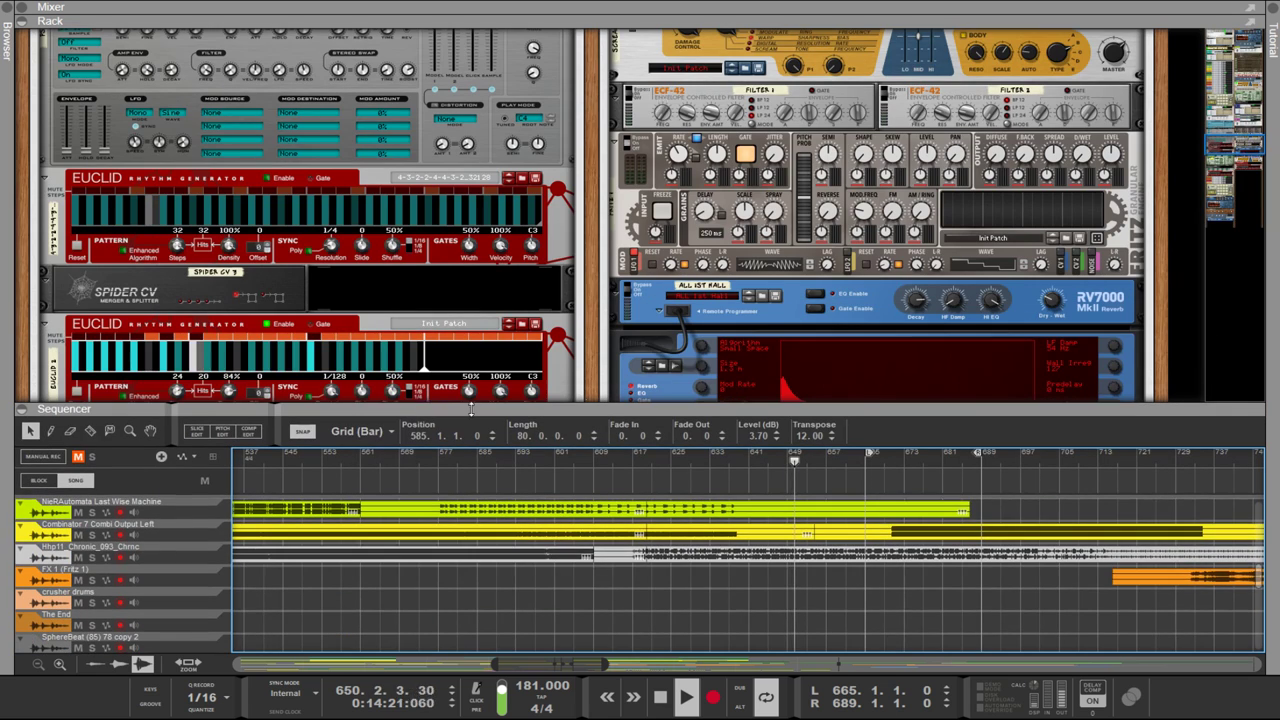
scroll(300, 265, down, 1)
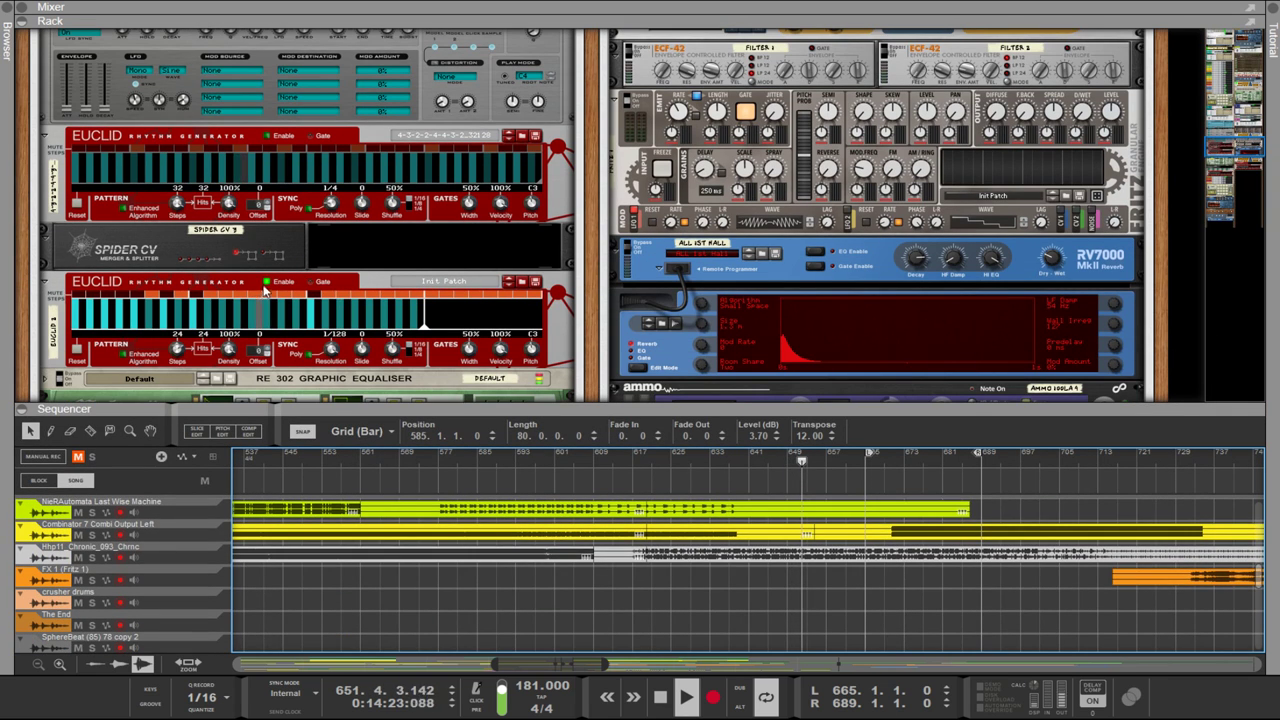
click(270, 136)
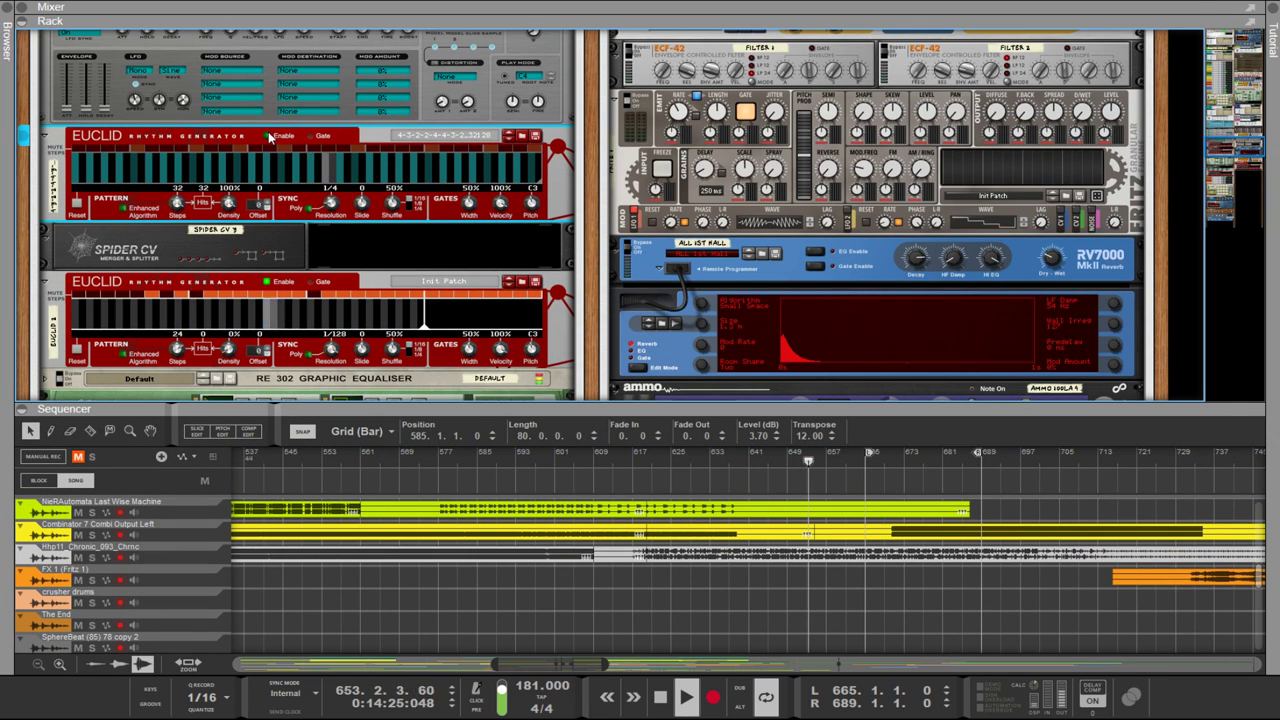
click(270, 136)
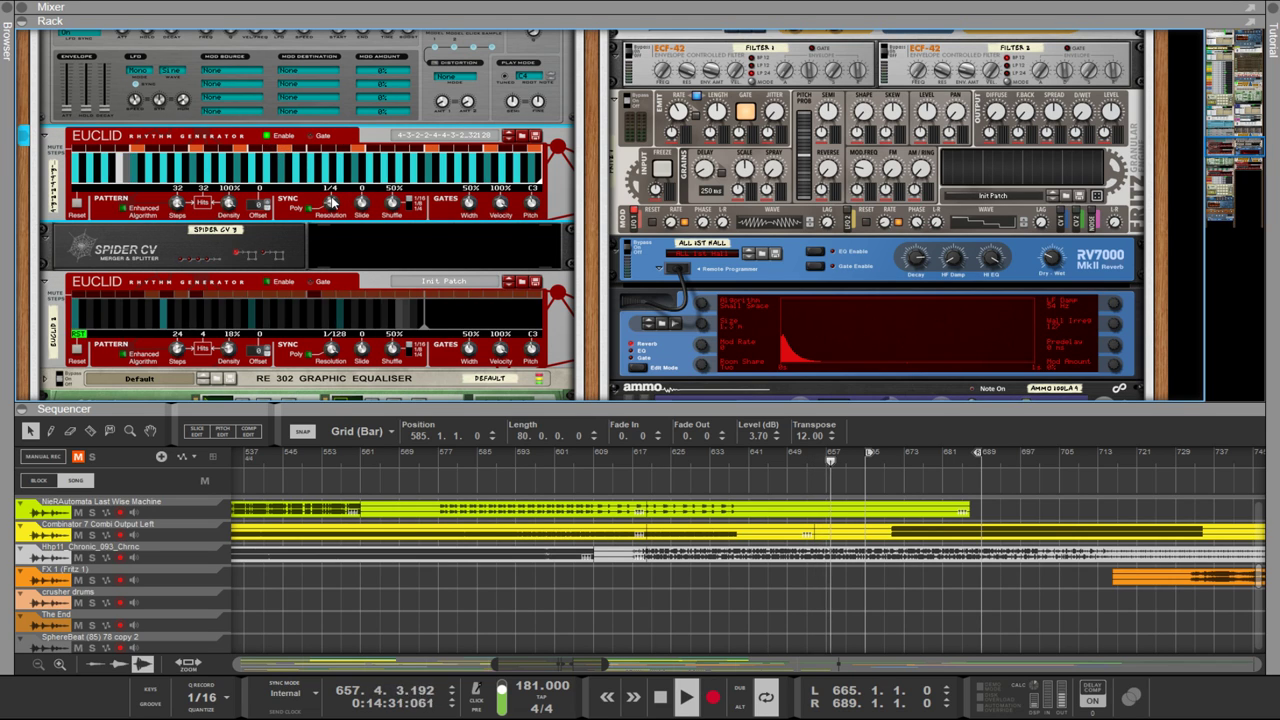
scroll(331, 214, up, 1)
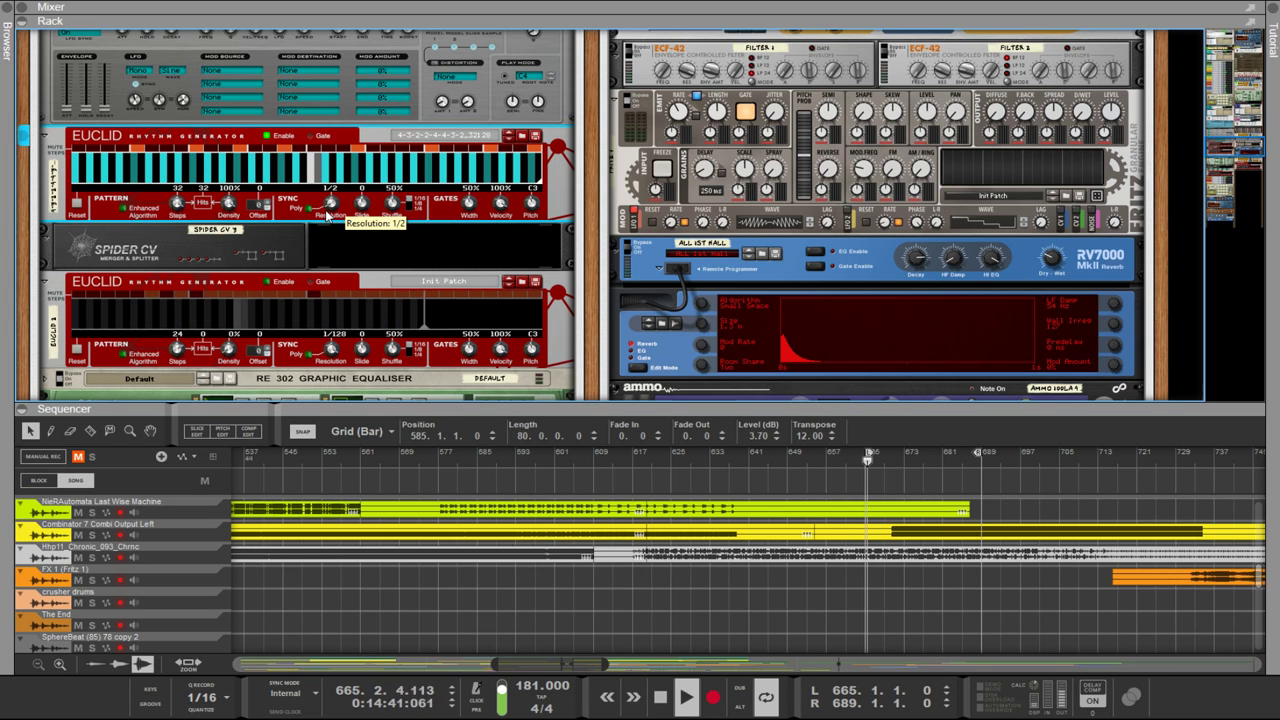
Step: Look through the devices of the weaponize kick and screechsynth Combinators, and examine the contents of Combinator 1
scroll(563, 284, down, 5)
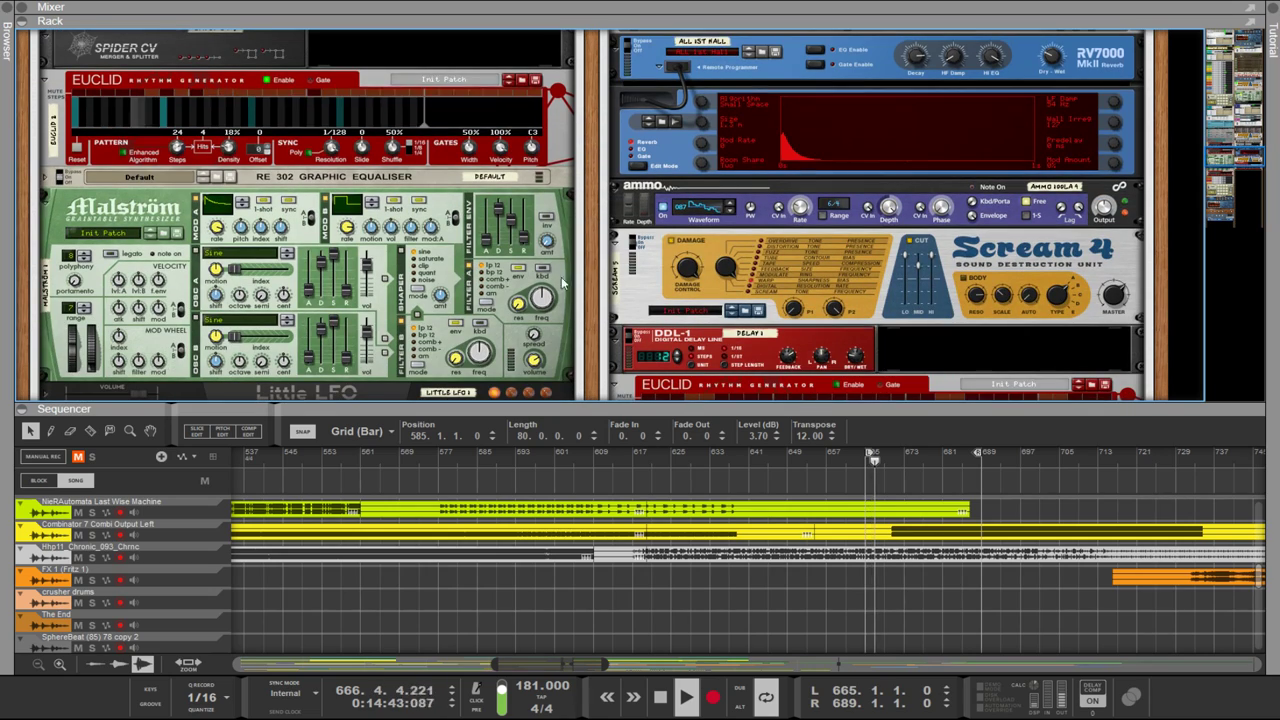
drag(640, 404, 655, 224)
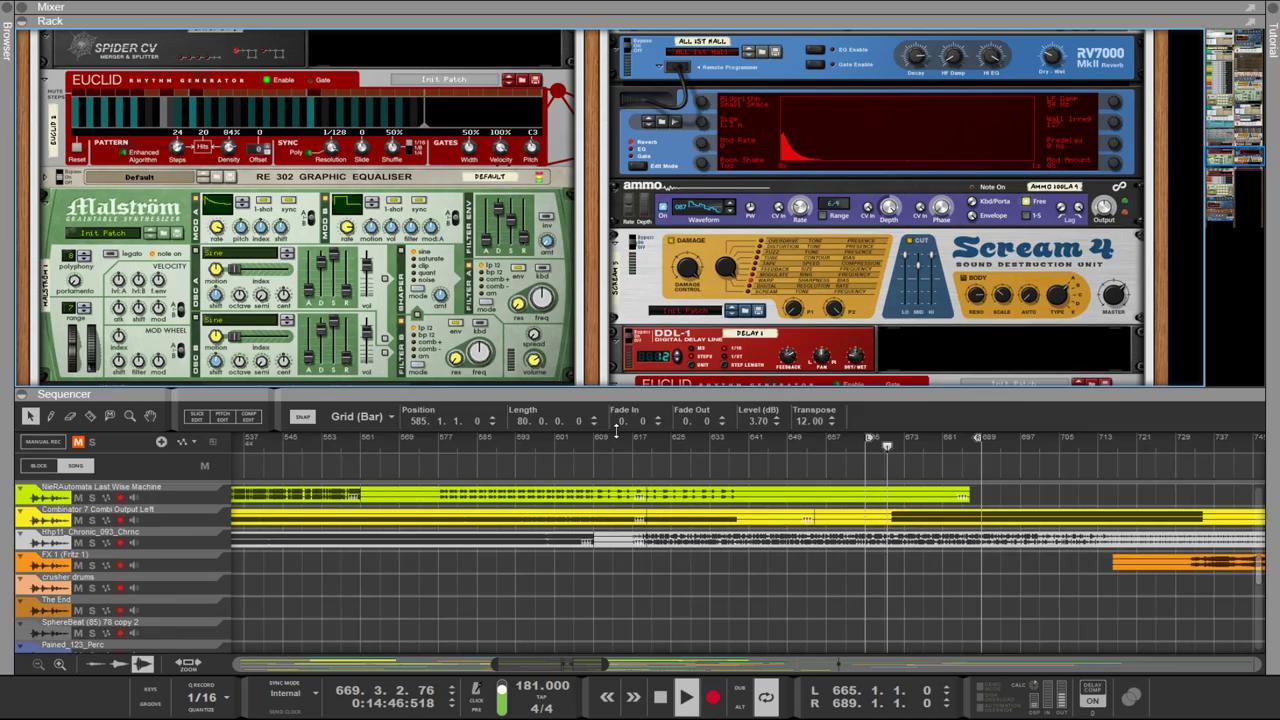
drag(655, 152, 770, 345)
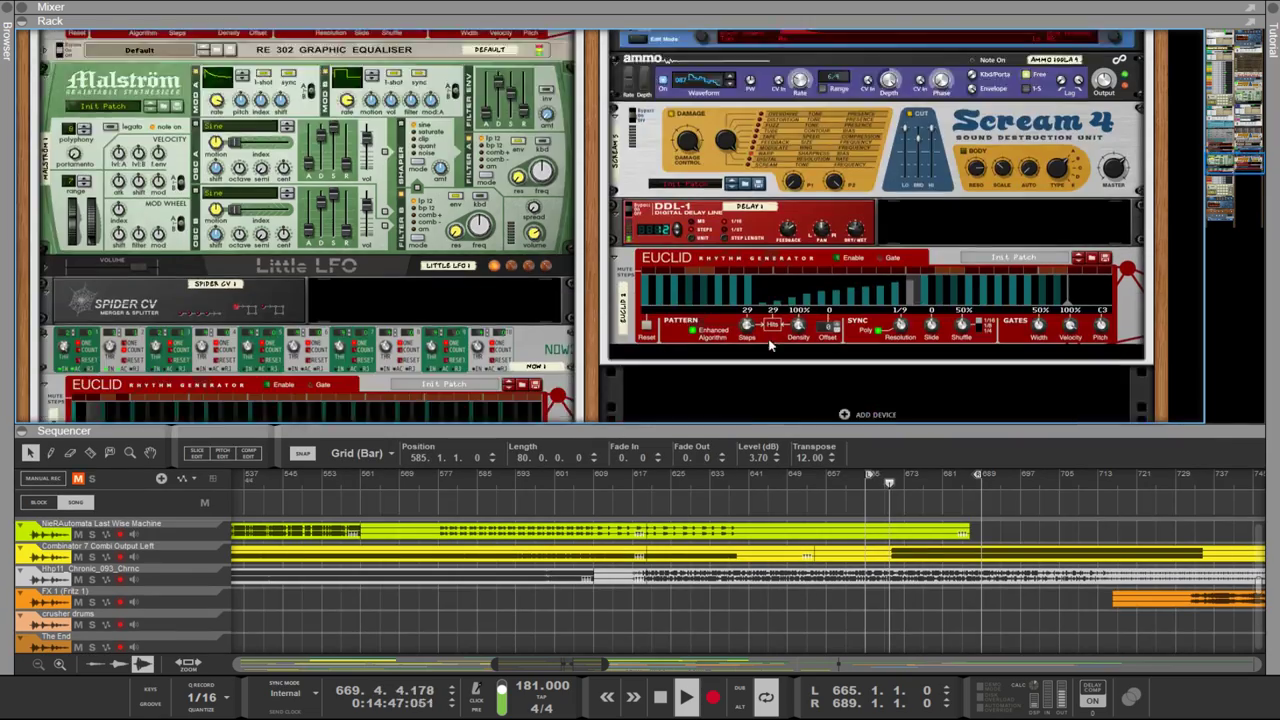
scroll(770, 345, down, 10)
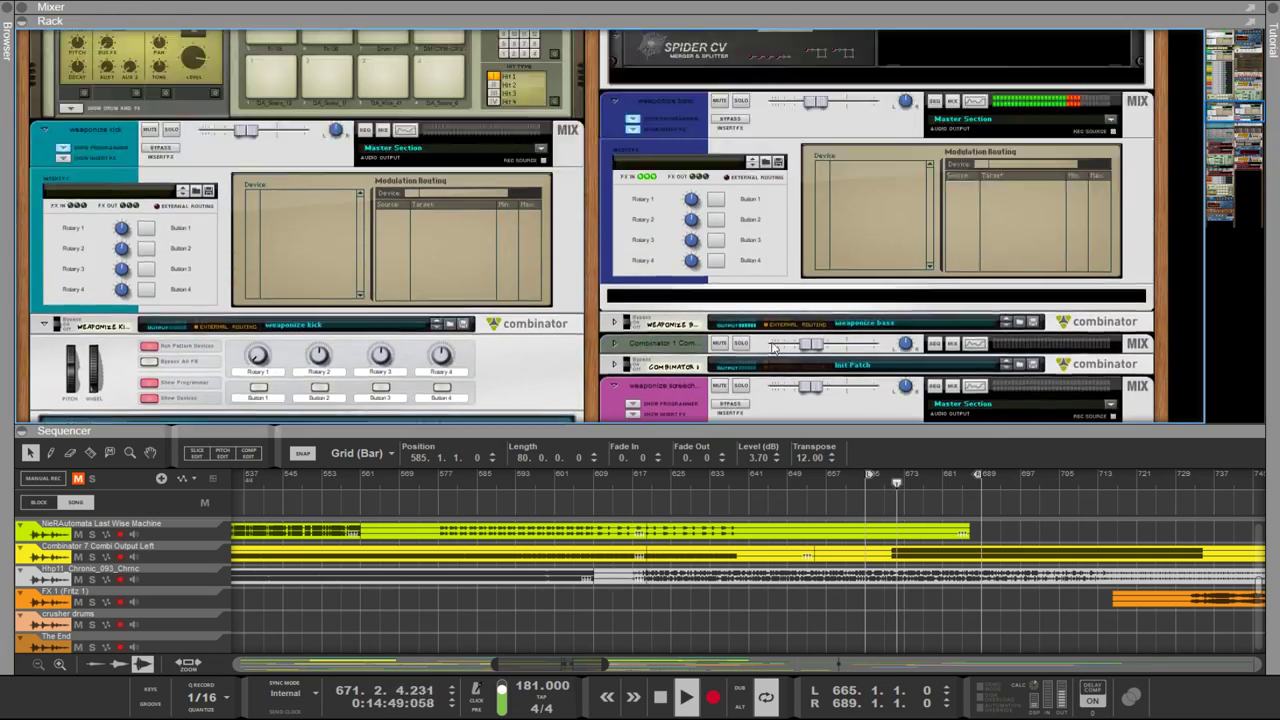
scroll(773, 347, down, 4)
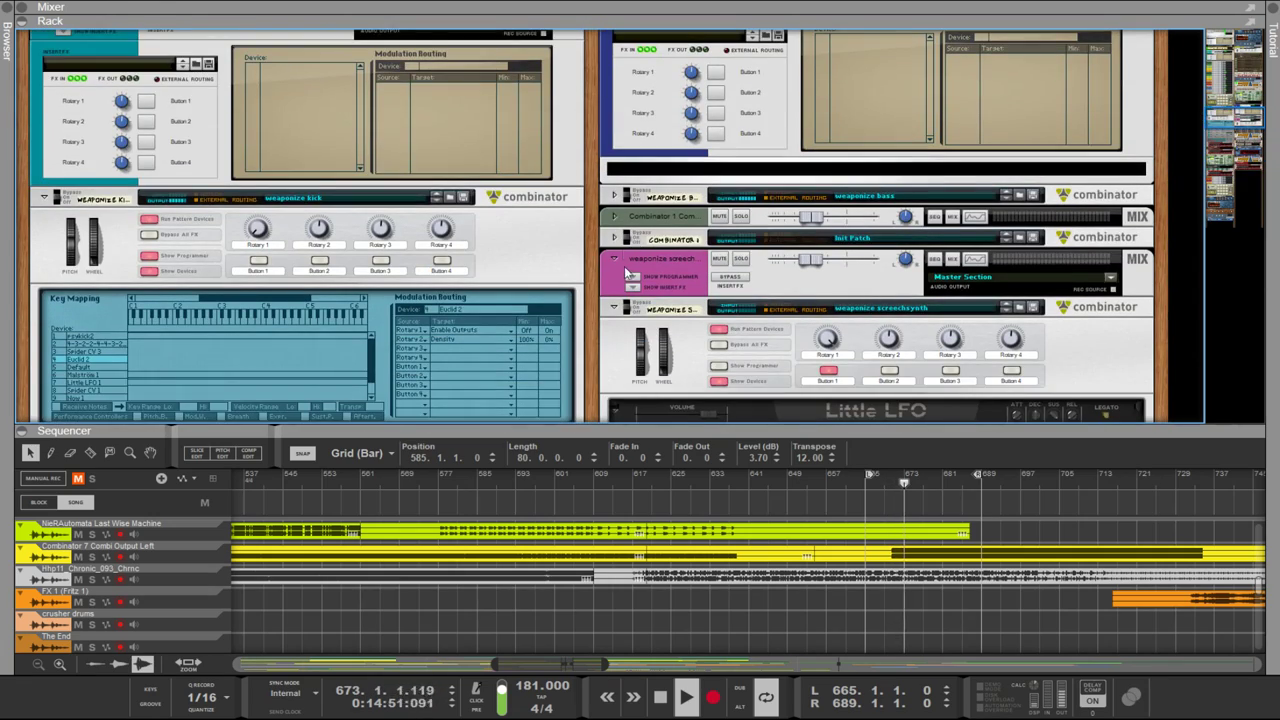
scroll(627, 276, down, 3)
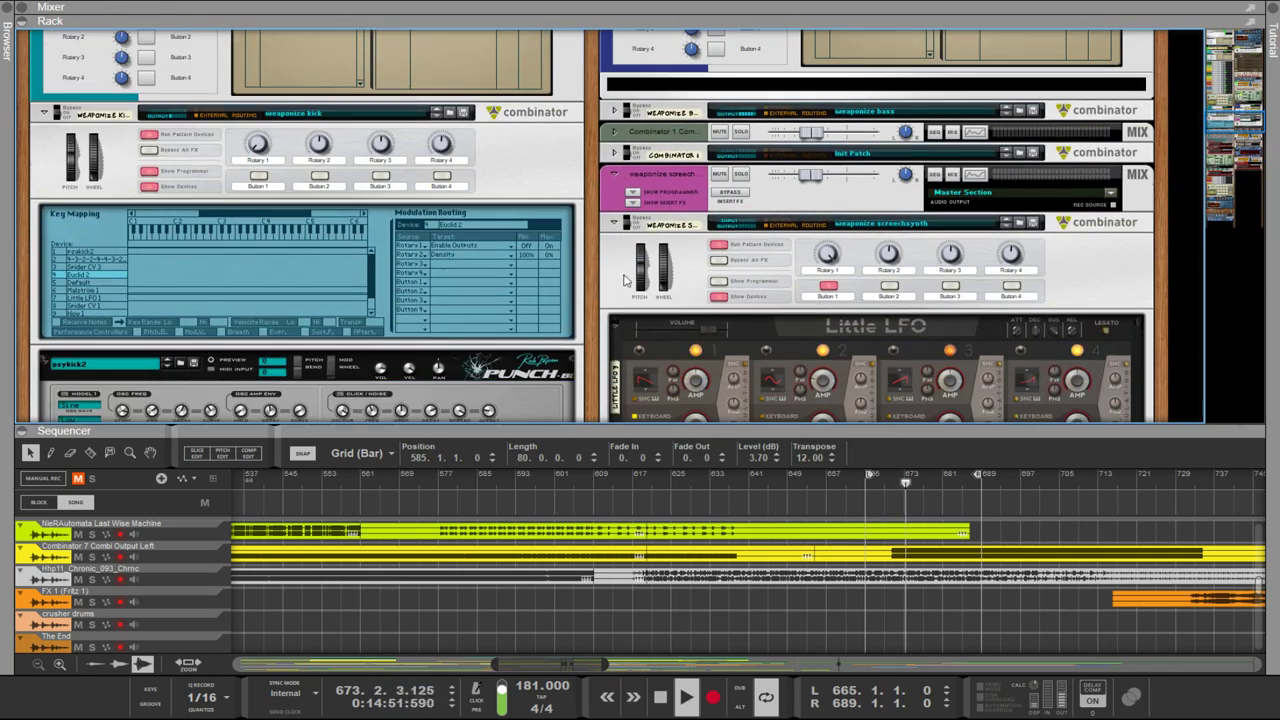
click(614, 133)
scroll(674, 236, down, 5)
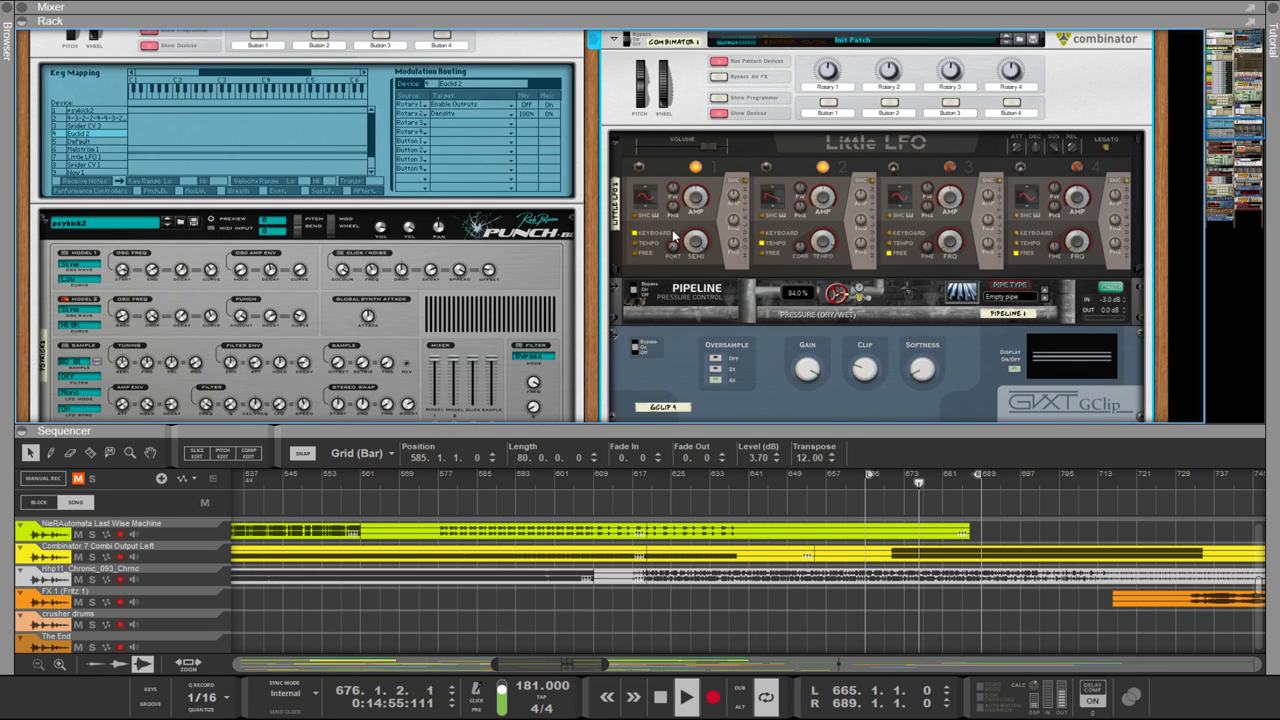
scroll(803, 287, down, 3)
scroll(790, 280, up, 9)
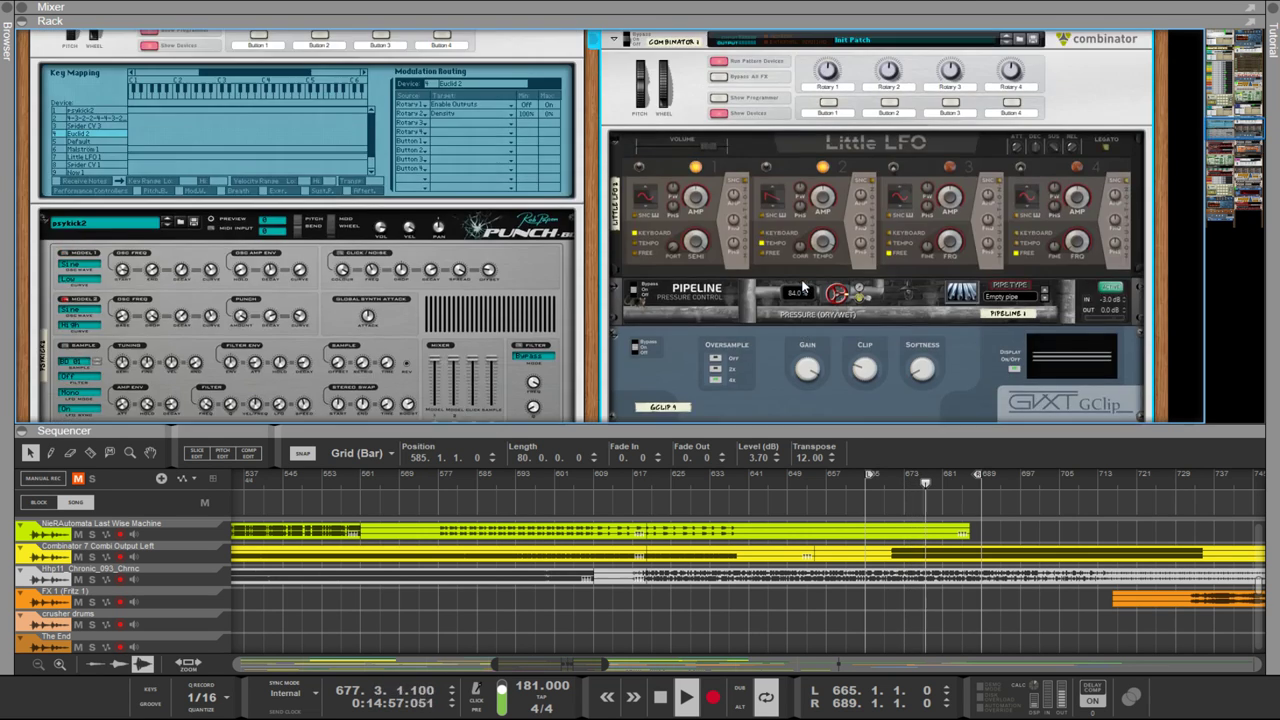
click(614, 210)
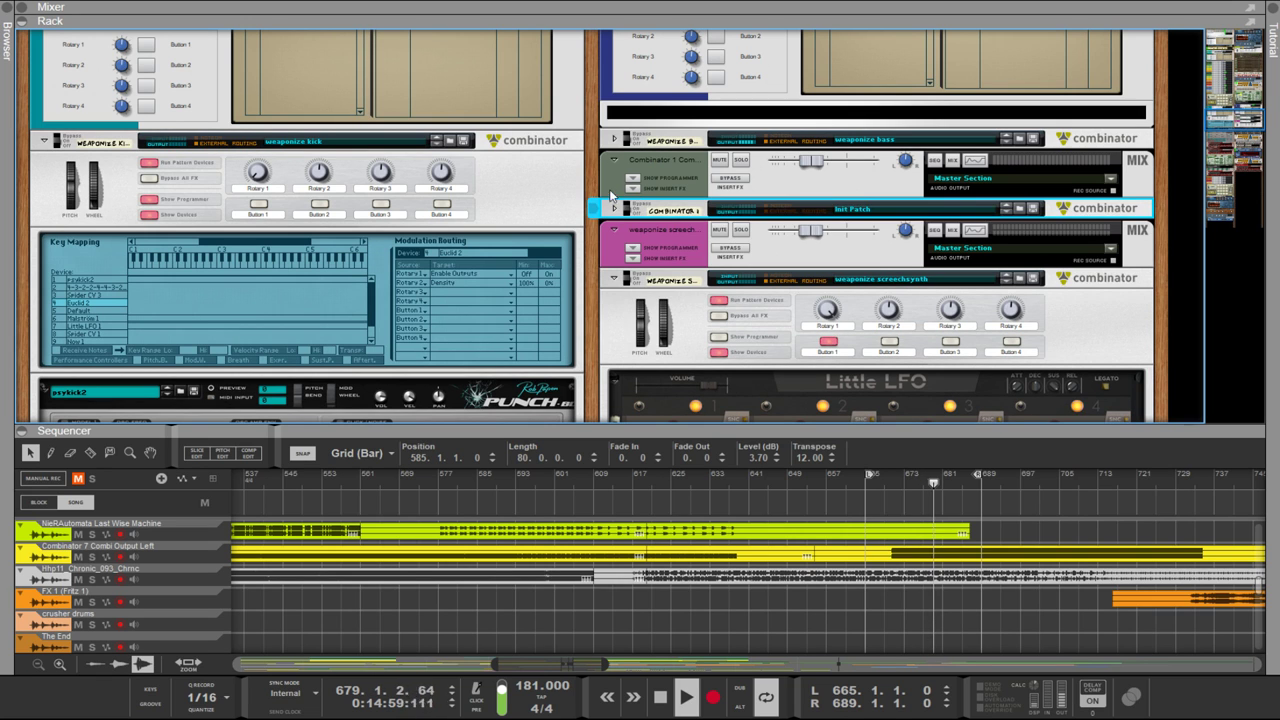
Step: Unfold the weaponize bass Combinator and set the resolution of its 3-4-1-4-3-4-1-4 Euclid to 1/128
click(615, 157)
click(613, 141)
click(613, 141)
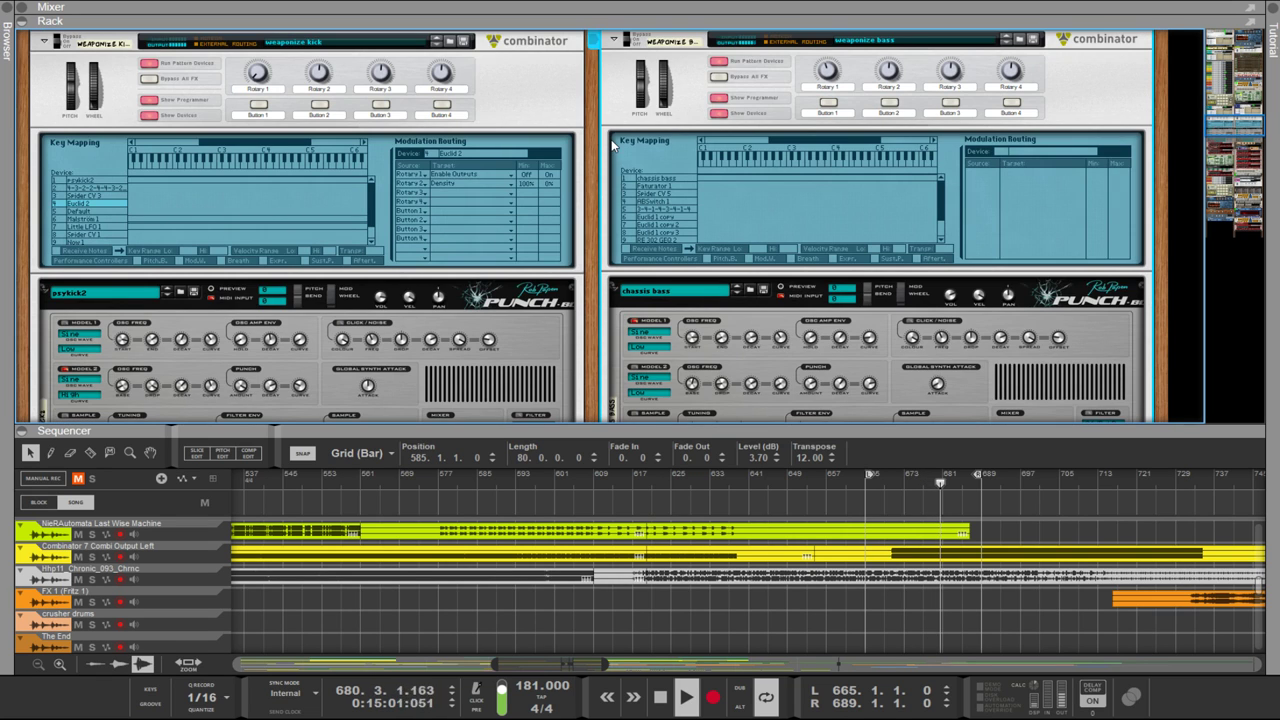
scroll(810, 265, down, 20)
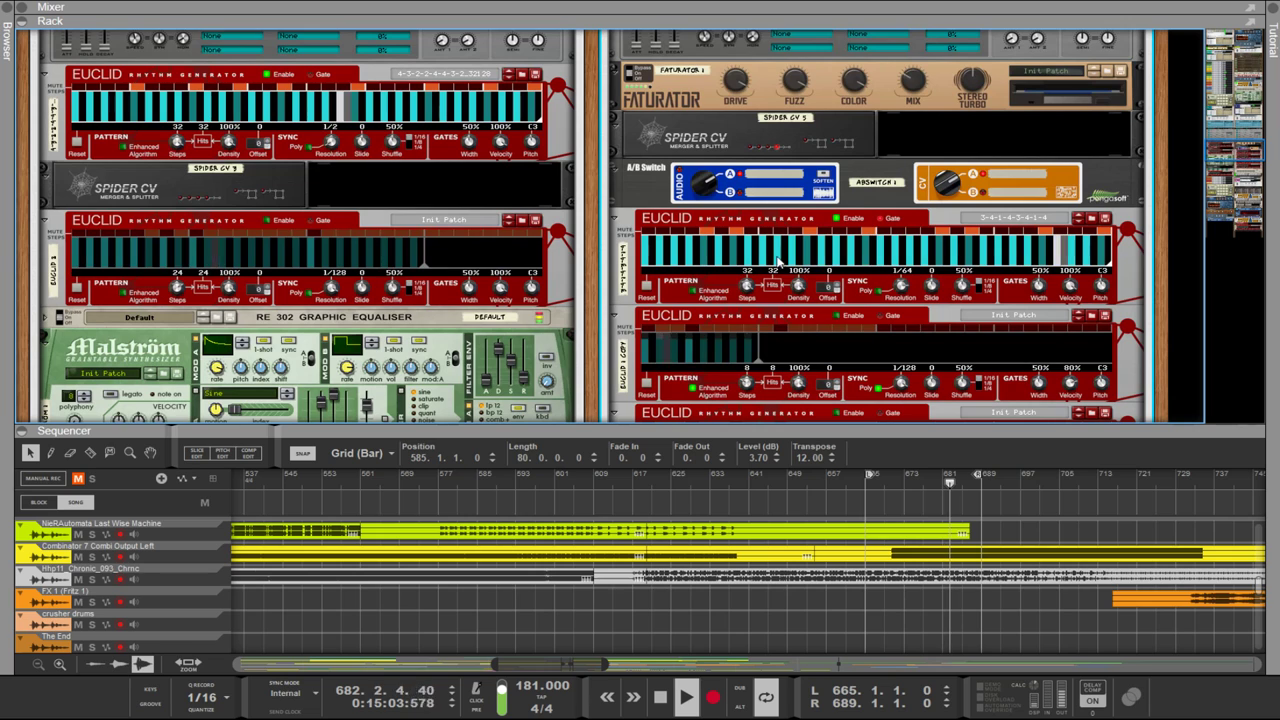
click(668, 238)
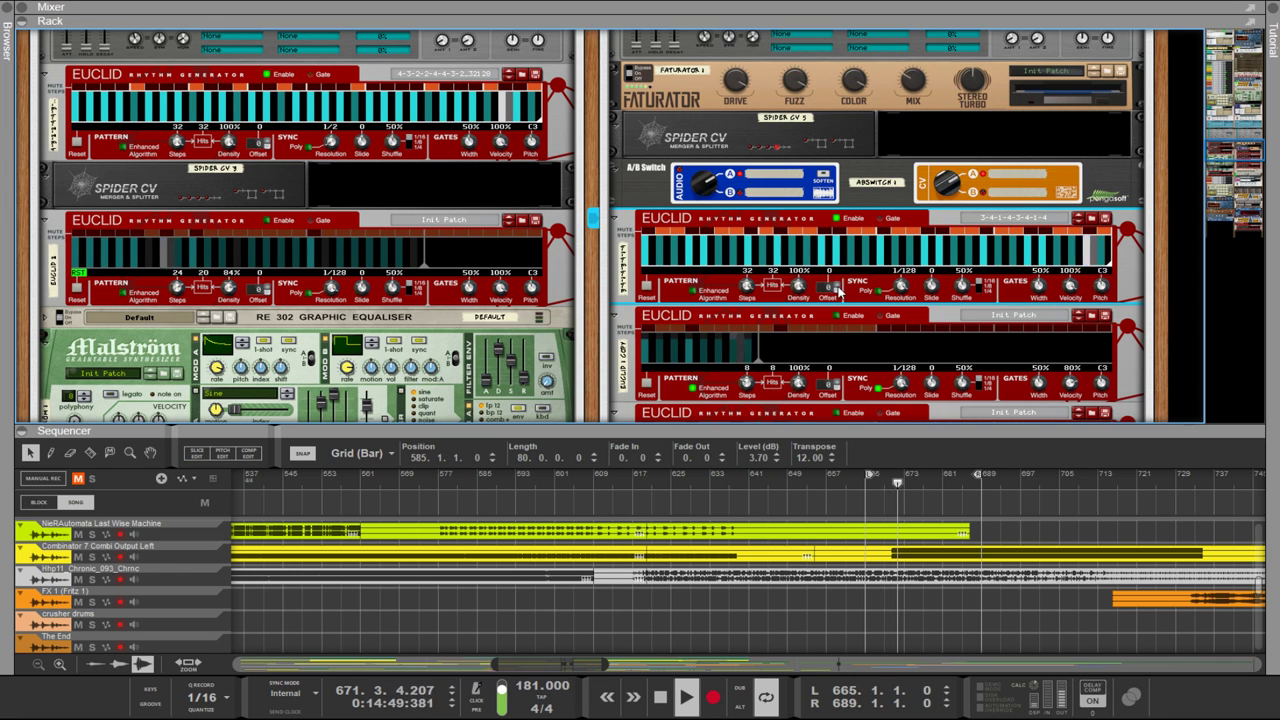
Step: Set the Mix of Faturator 1 in the weaponize bass to 80%
scroll(839, 287, down, 2)
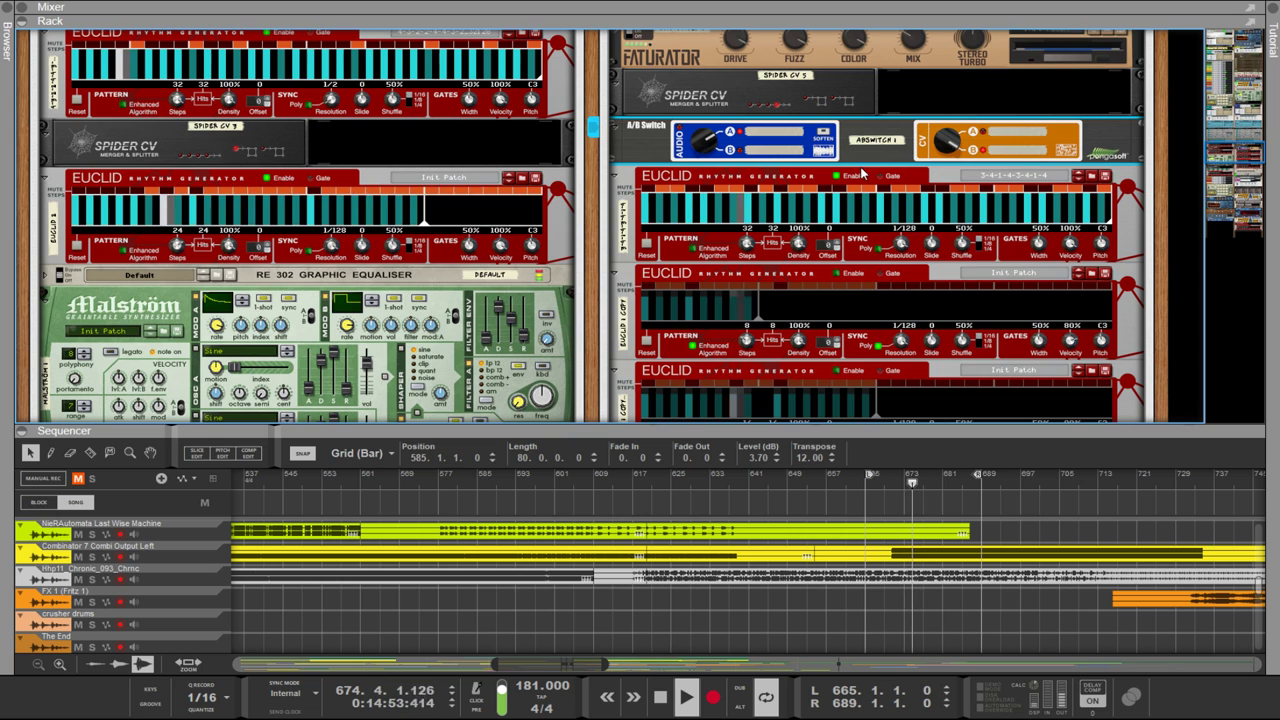
scroll(861, 187, up, 6)
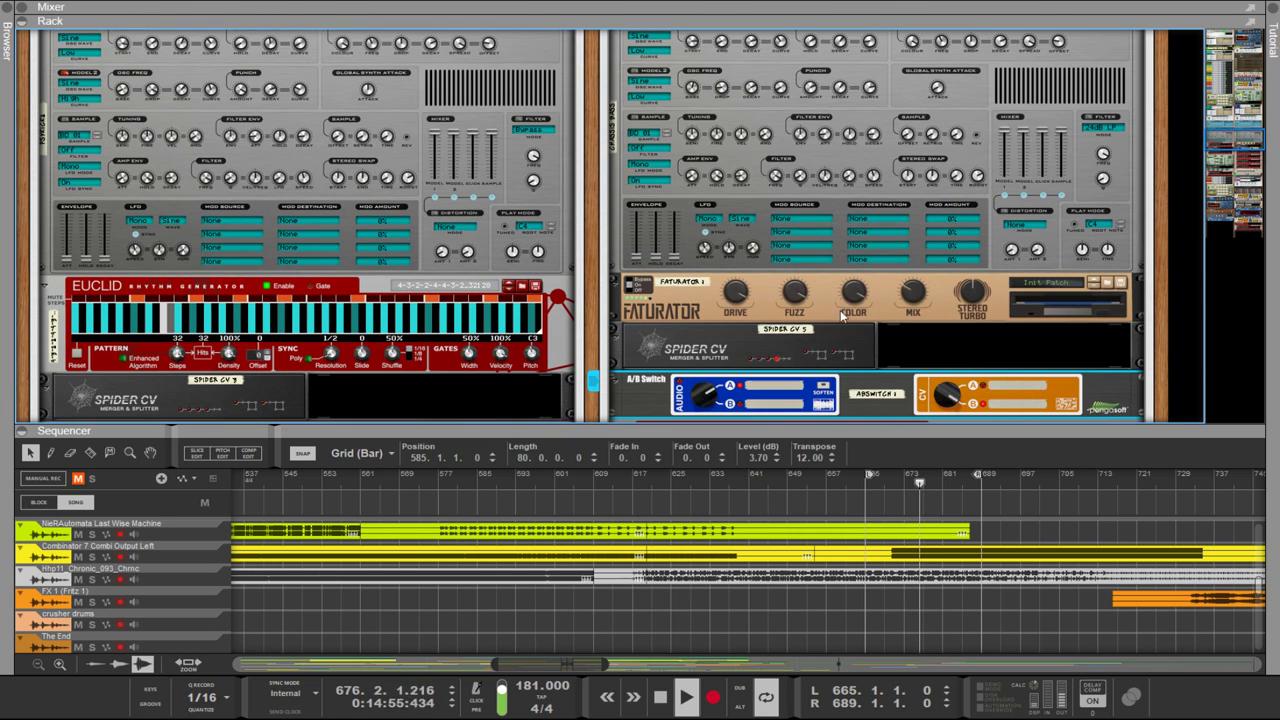
click(853, 293)
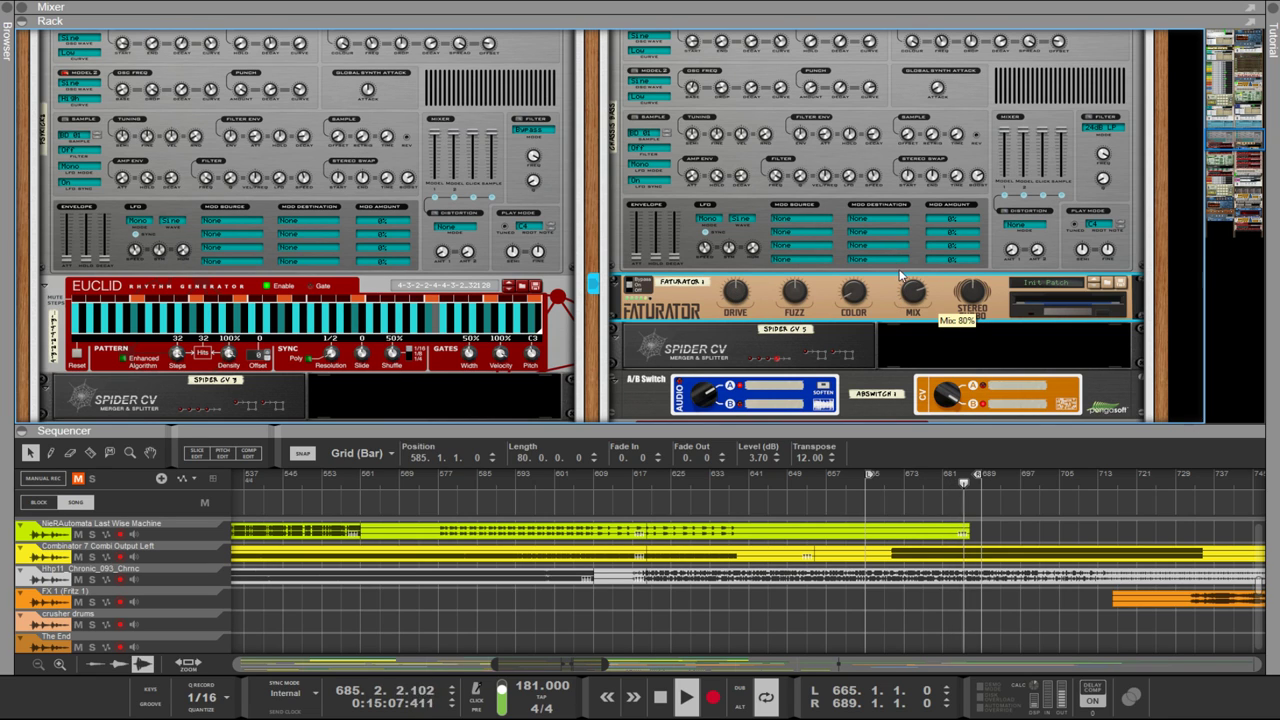
Step: Examine the first oscillator's frequency controls on the chassis bass drum synth and how they relate to the Euclids below
scroll(896, 269, up, 5)
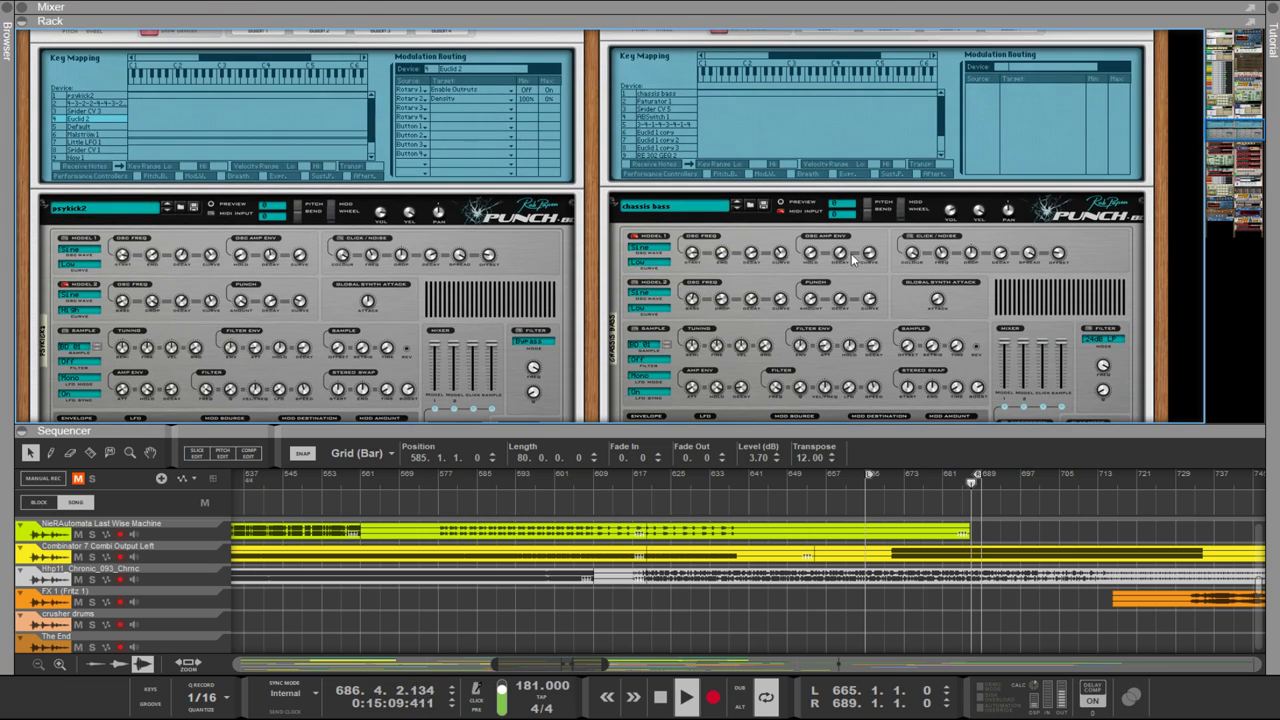
click(698, 254)
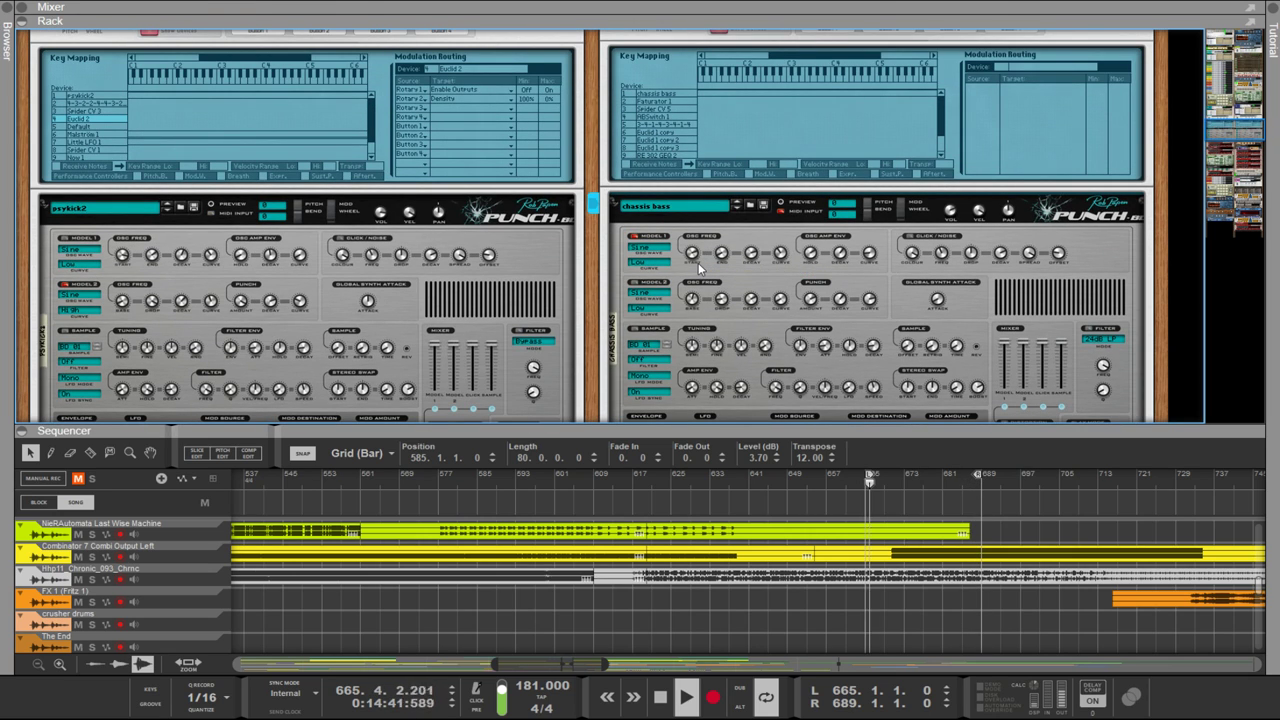
scroll(811, 311, down, 15)
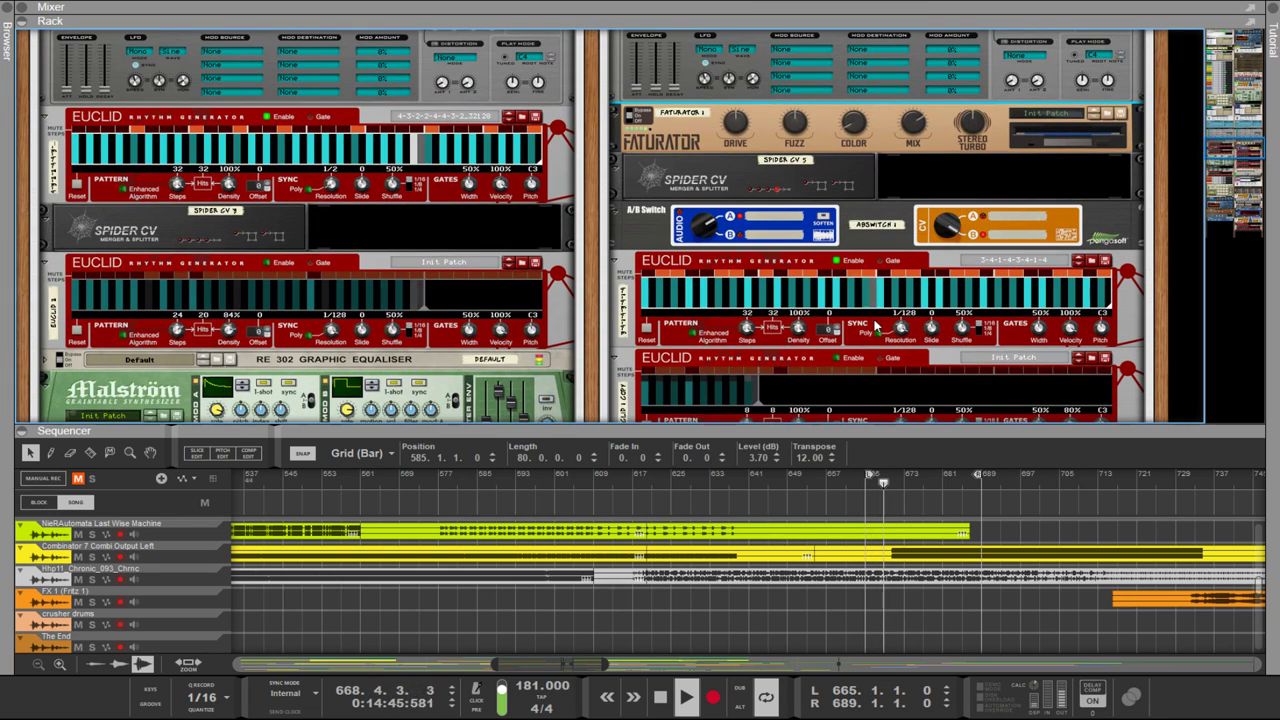
Step: Browse the polyrhythms patches for the weaponize bass's 3-4-1-4-3-4-1-4 Euclid and load bounce.repatch
click(706, 283)
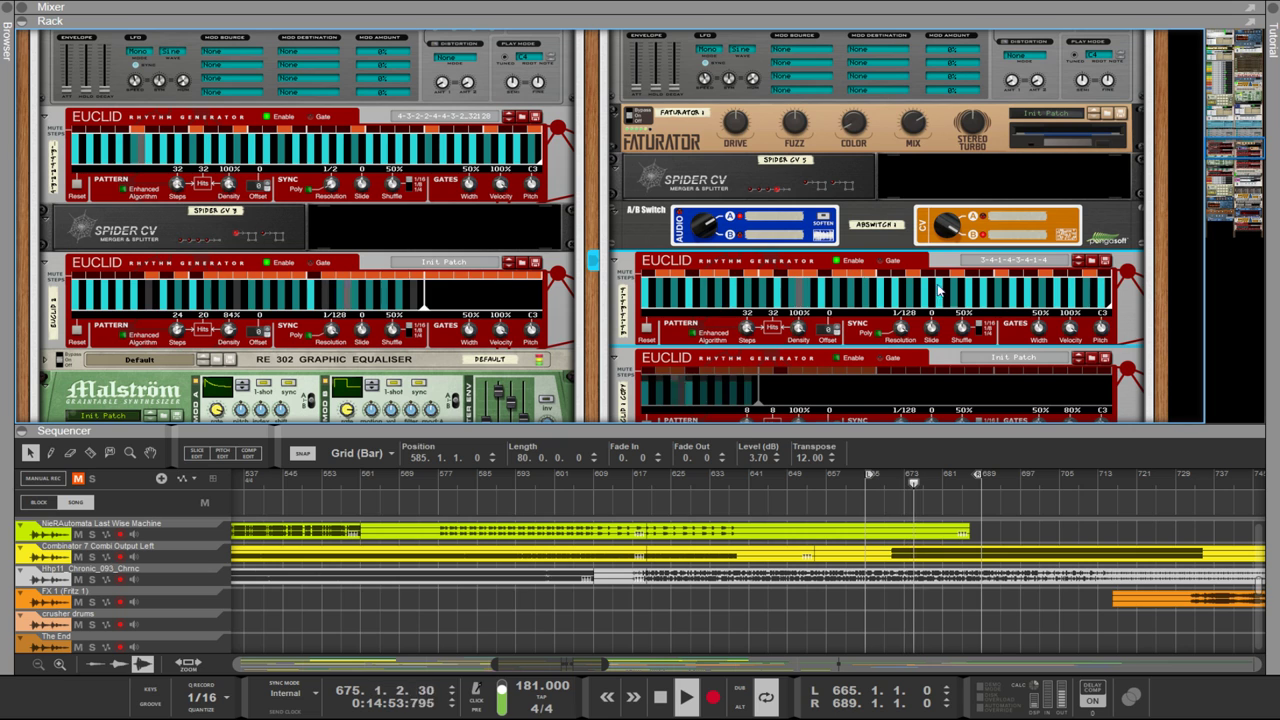
click(1088, 262)
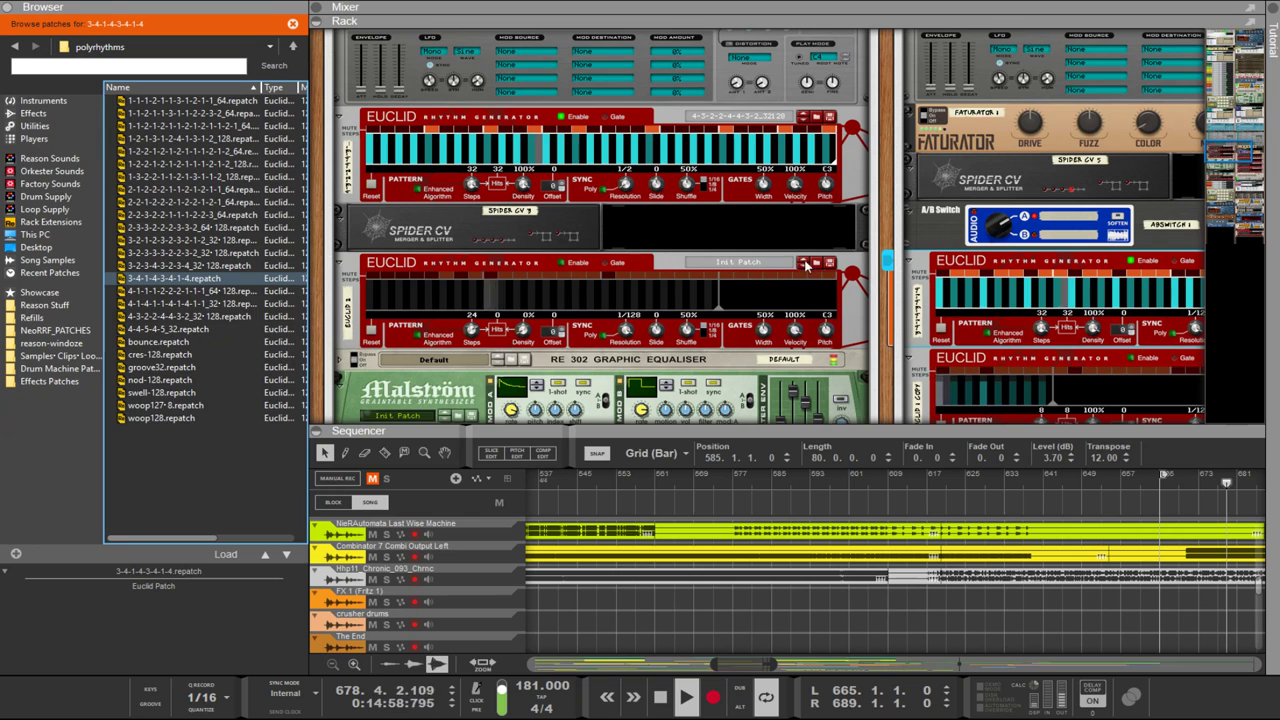
click(155, 343)
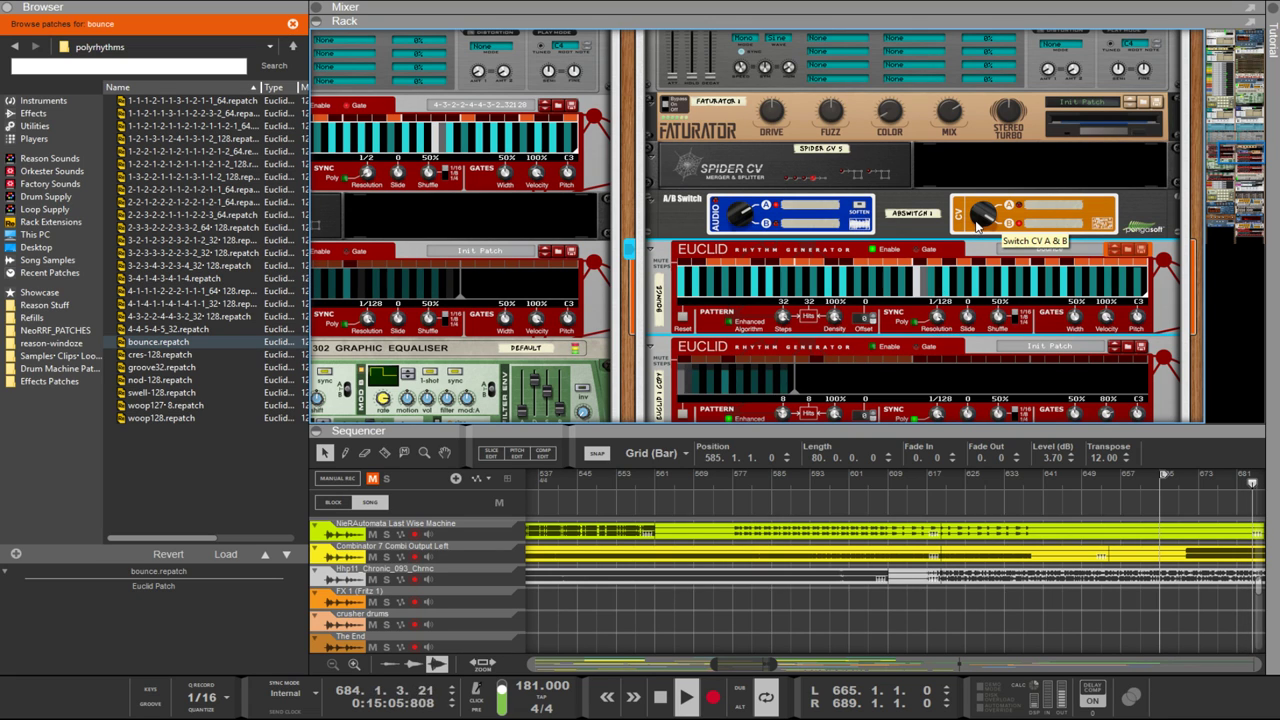
click(690, 215)
click(155, 355)
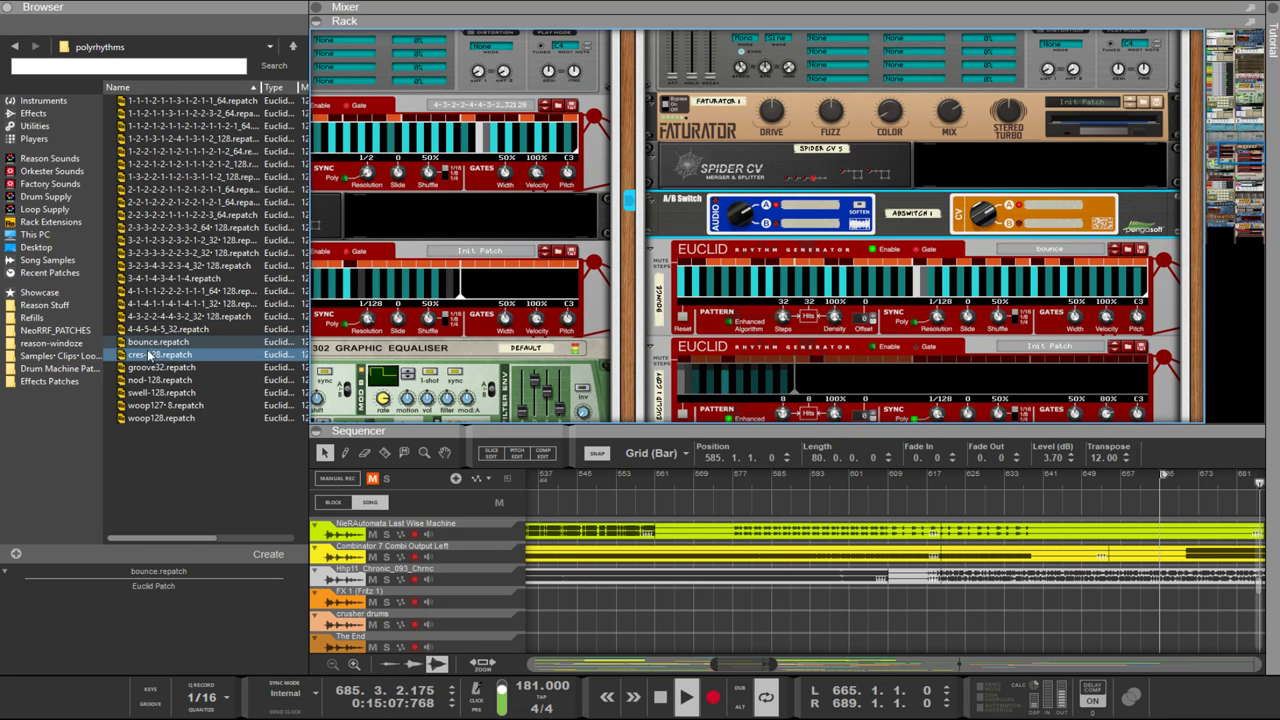
double_click(155, 355)
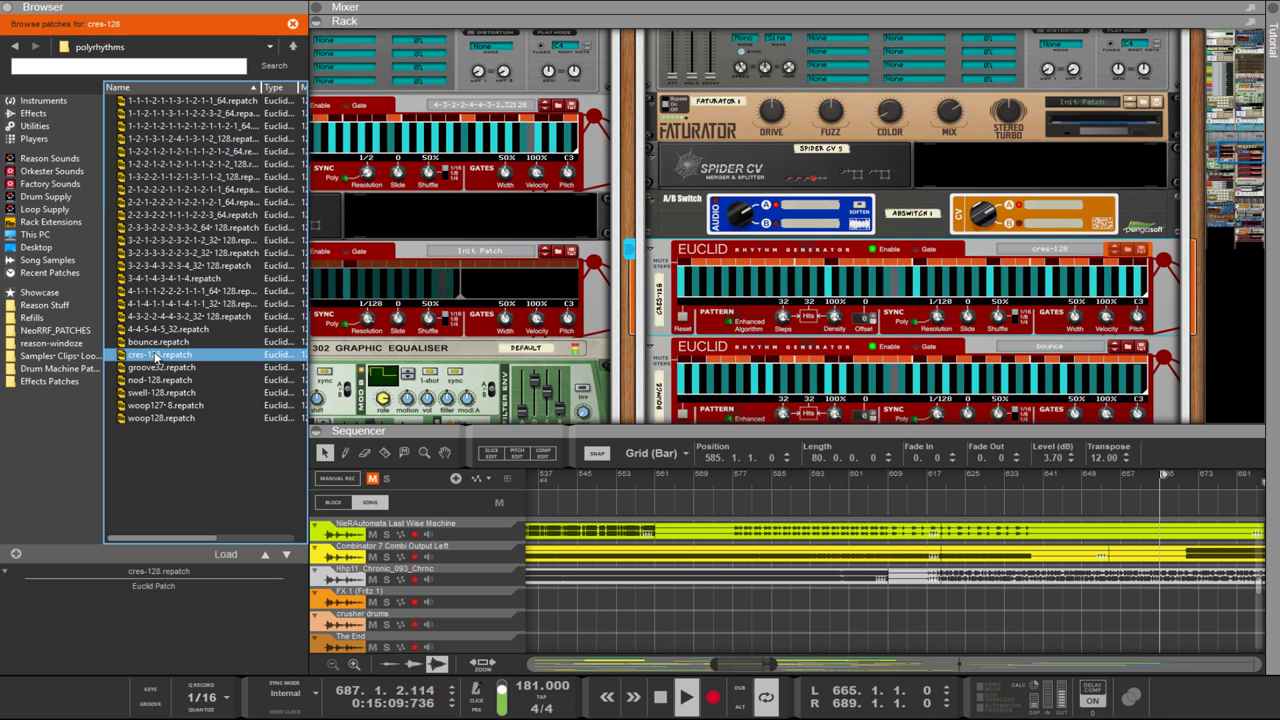
key(ctrl+z)
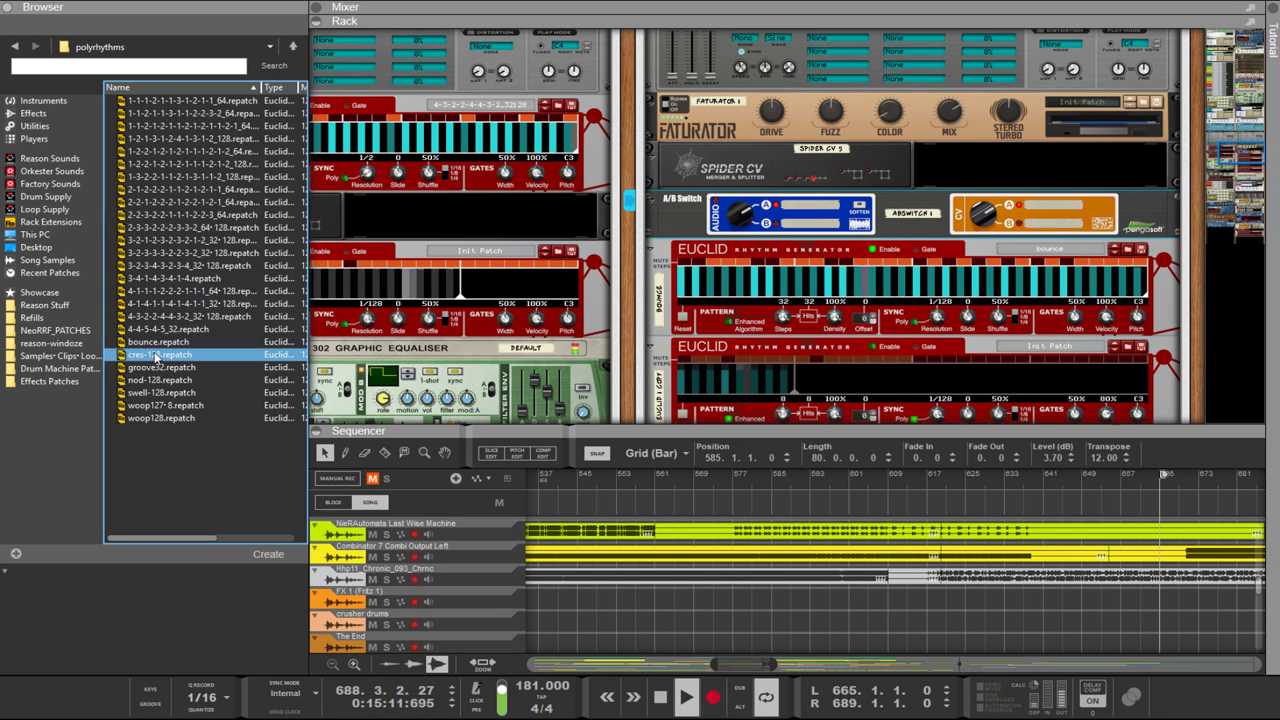
Step: Browse patches for the weaponize bass's bounce Euclid and load cres-128.repatch into it
click(1128, 251)
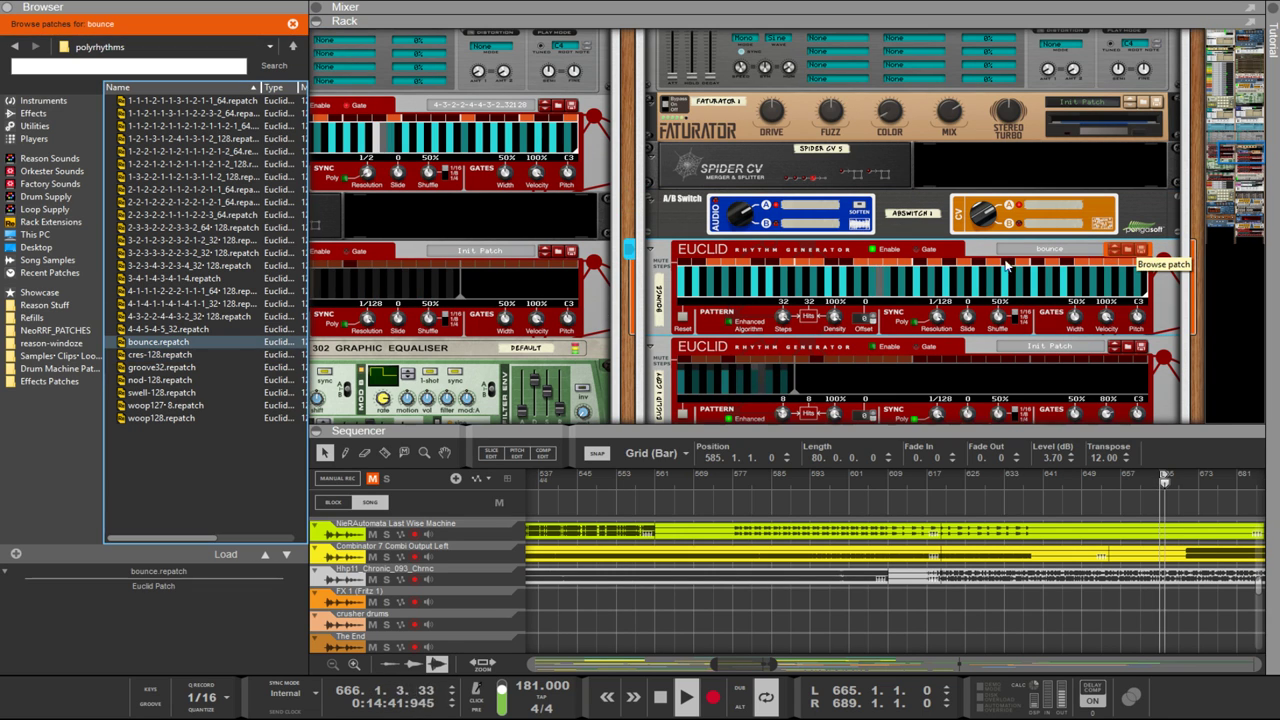
click(150, 355)
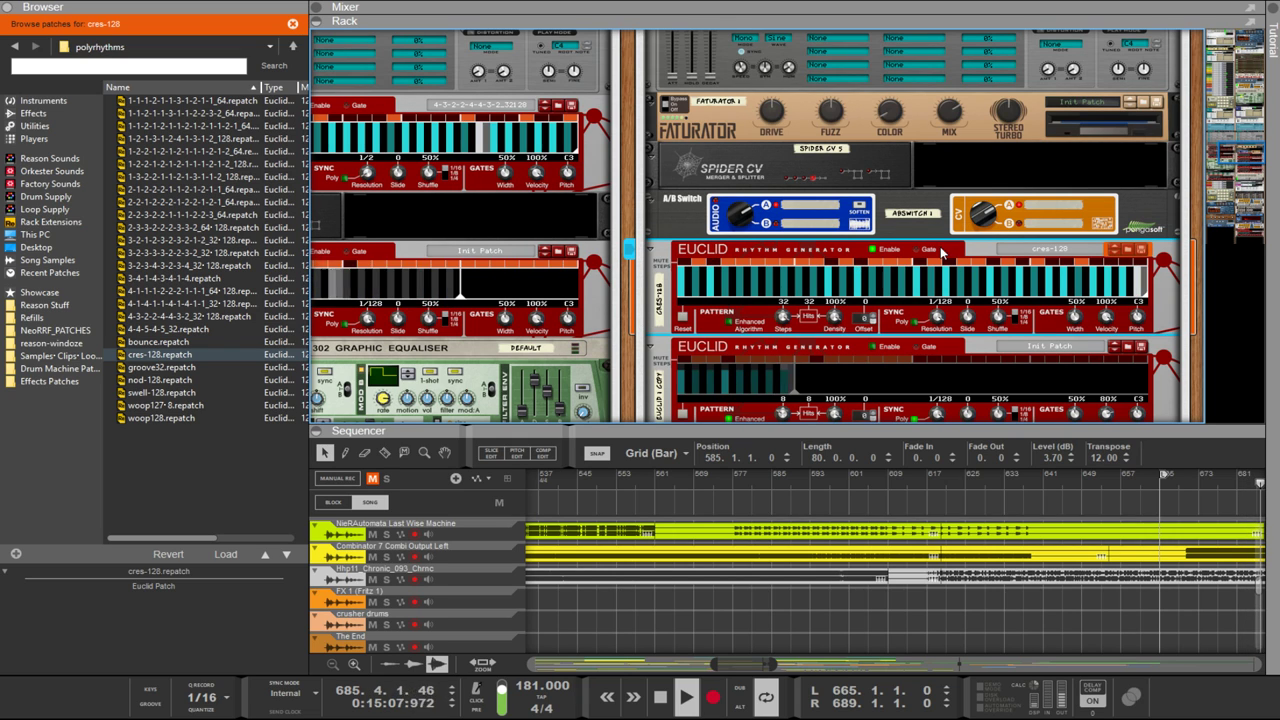
scroll(911, 243, up, 5)
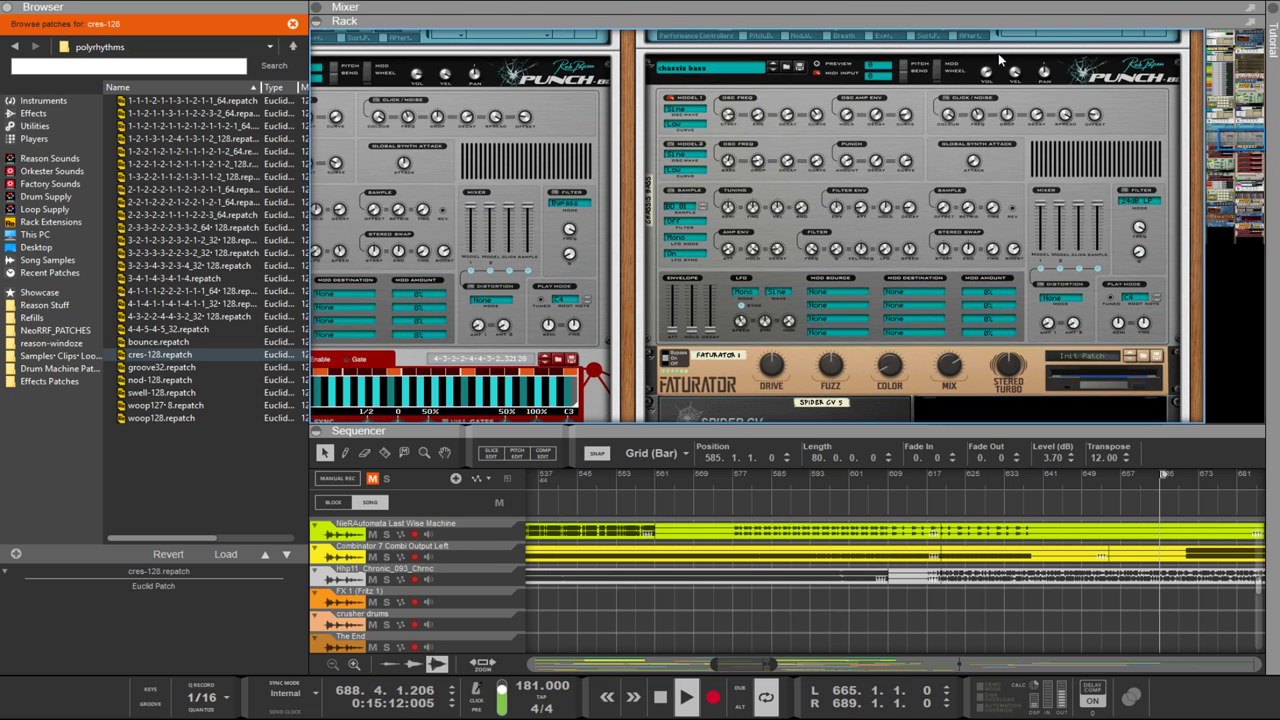
click(986, 82)
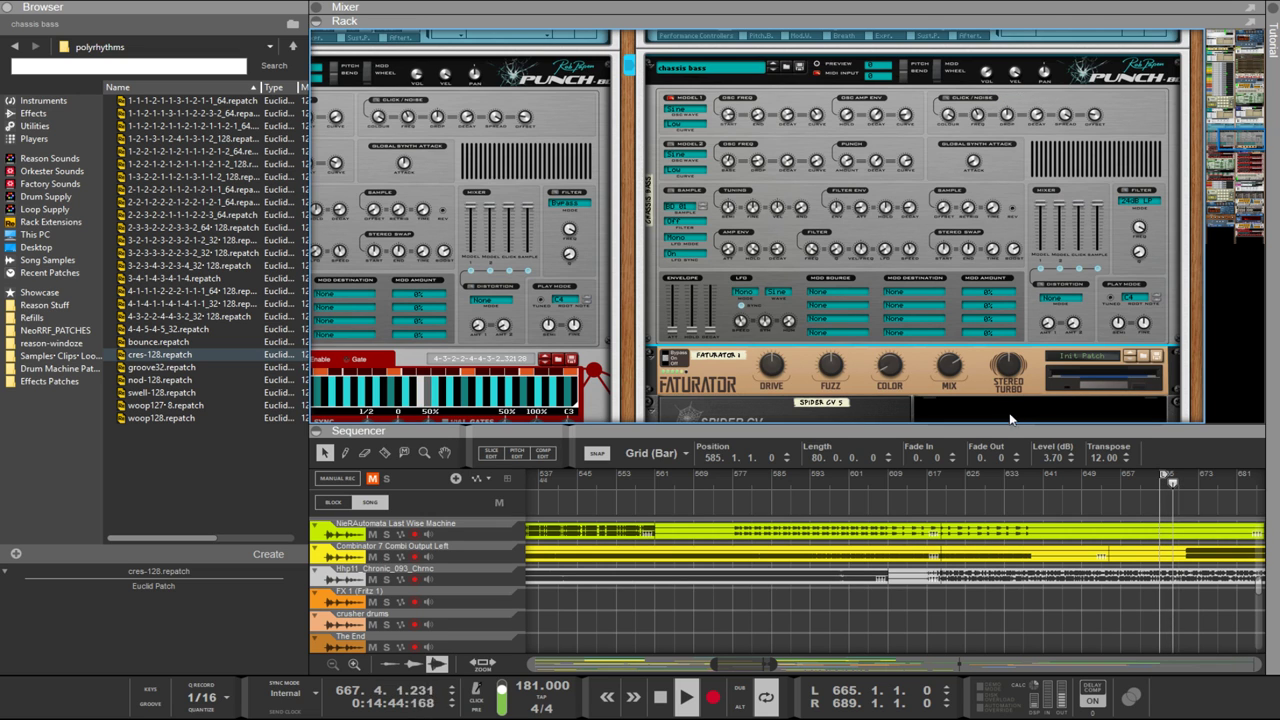
scroll(985, 400, down, 6)
scroll(983, 385, up, 1)
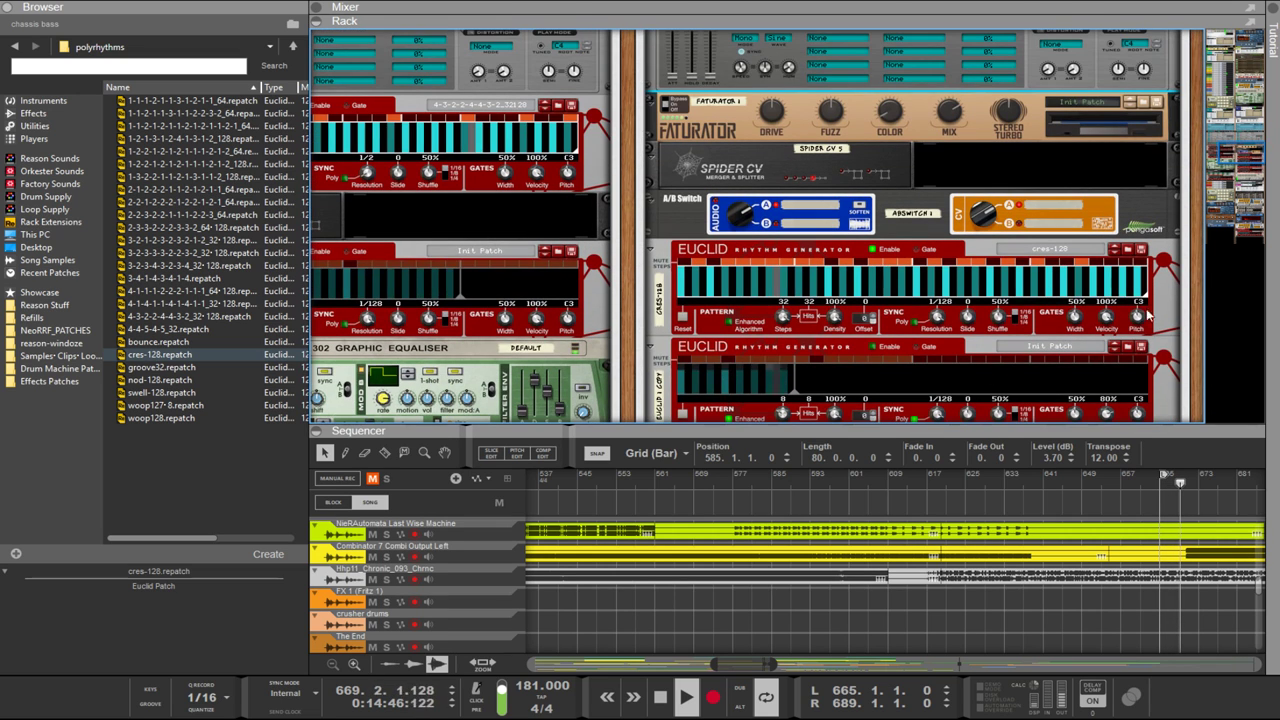
Step: Load the next patch, groove32, into the cres-128 Euclid and set its resolution to 1/32
click(1116, 251)
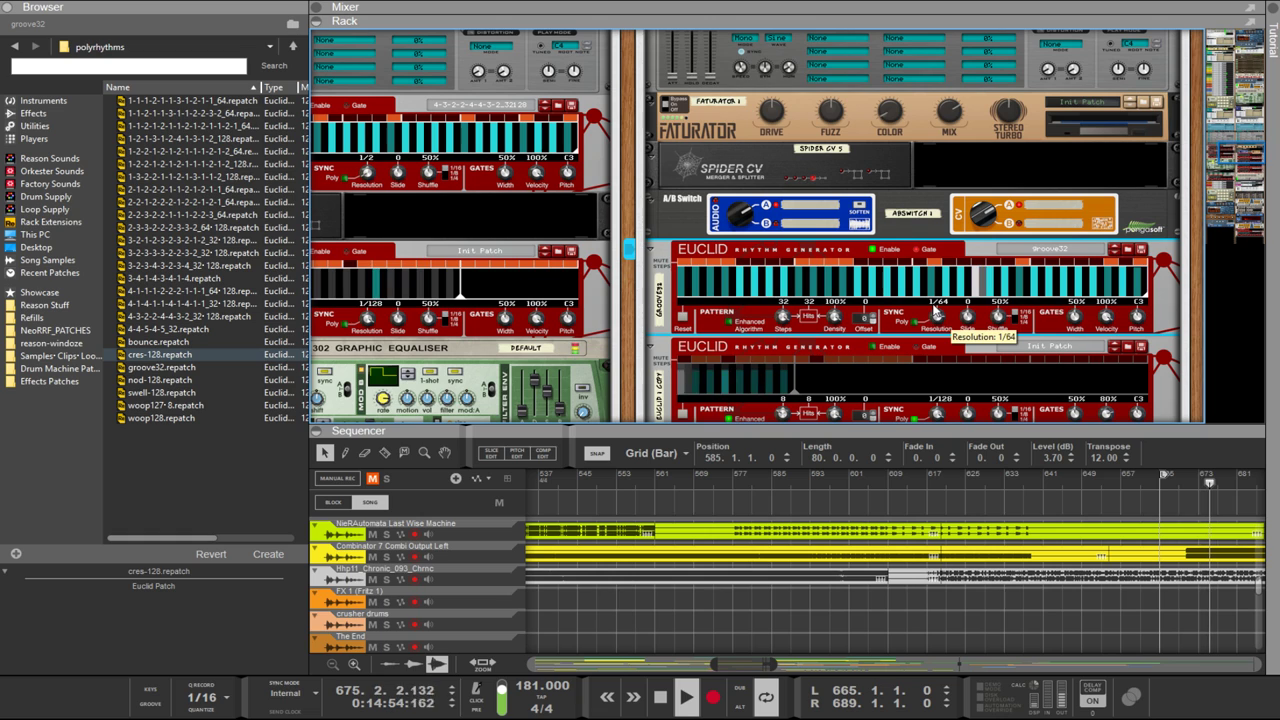
drag(936, 317, 936, 313)
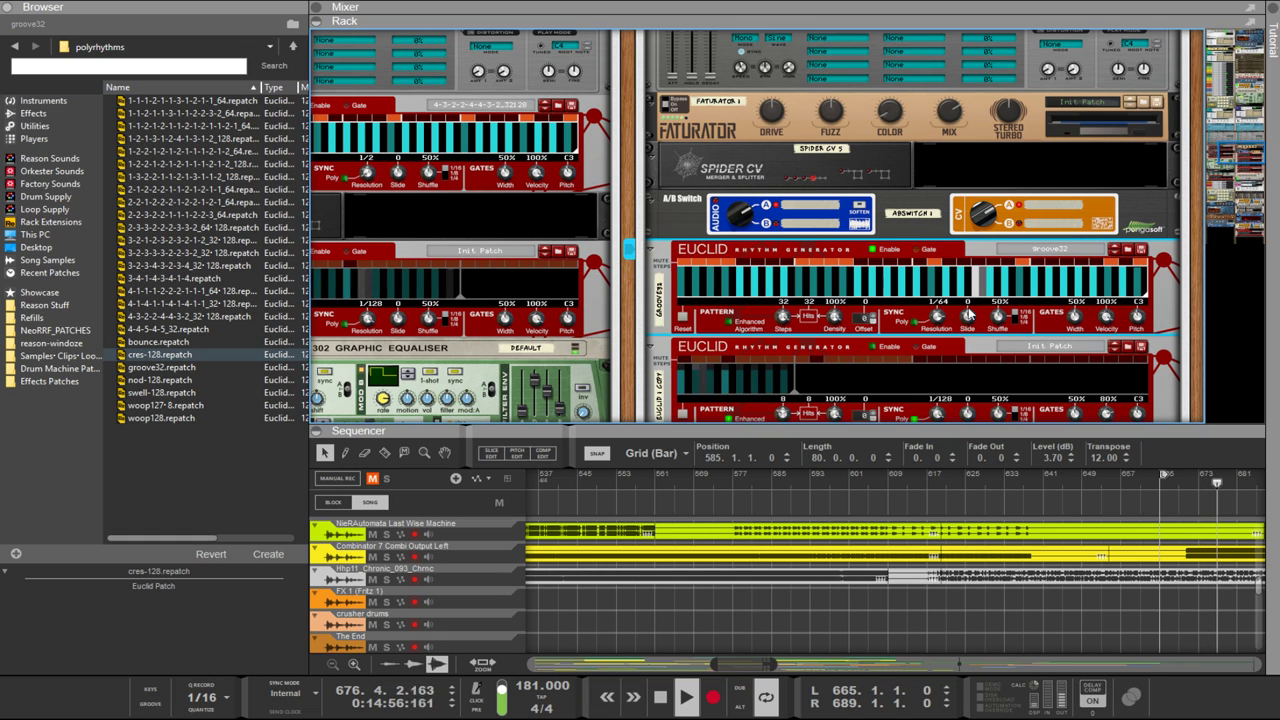
drag(937, 318, 943, 335)
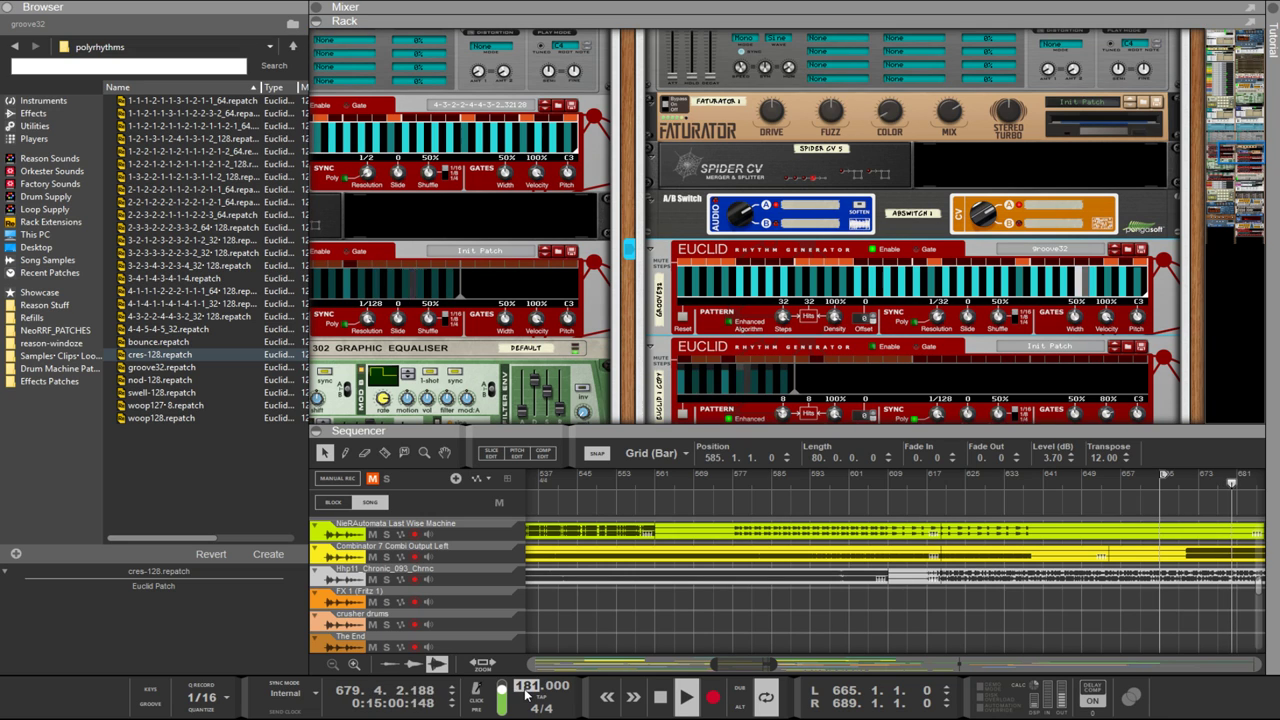
Step: Raise the song tempo to 199 BPM and enlarge the sequencer area to show more tracks around the loop
scroll(527, 690, up, 18)
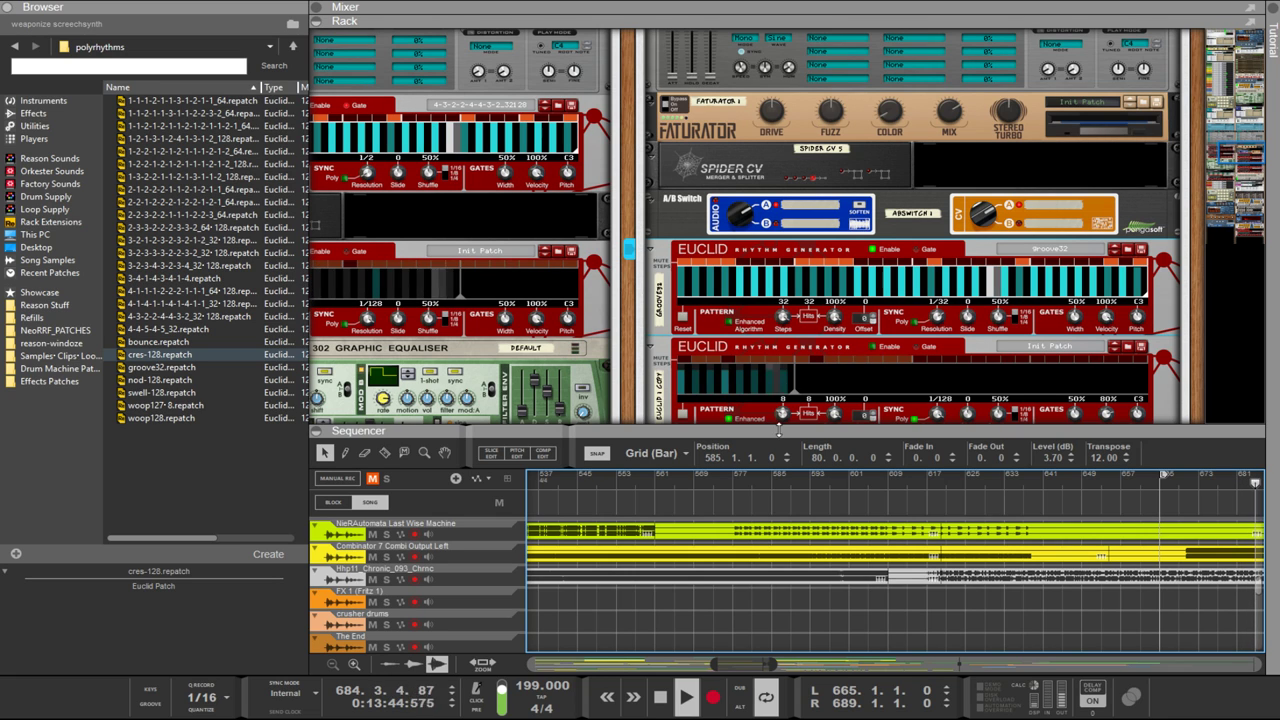
click(679, 266)
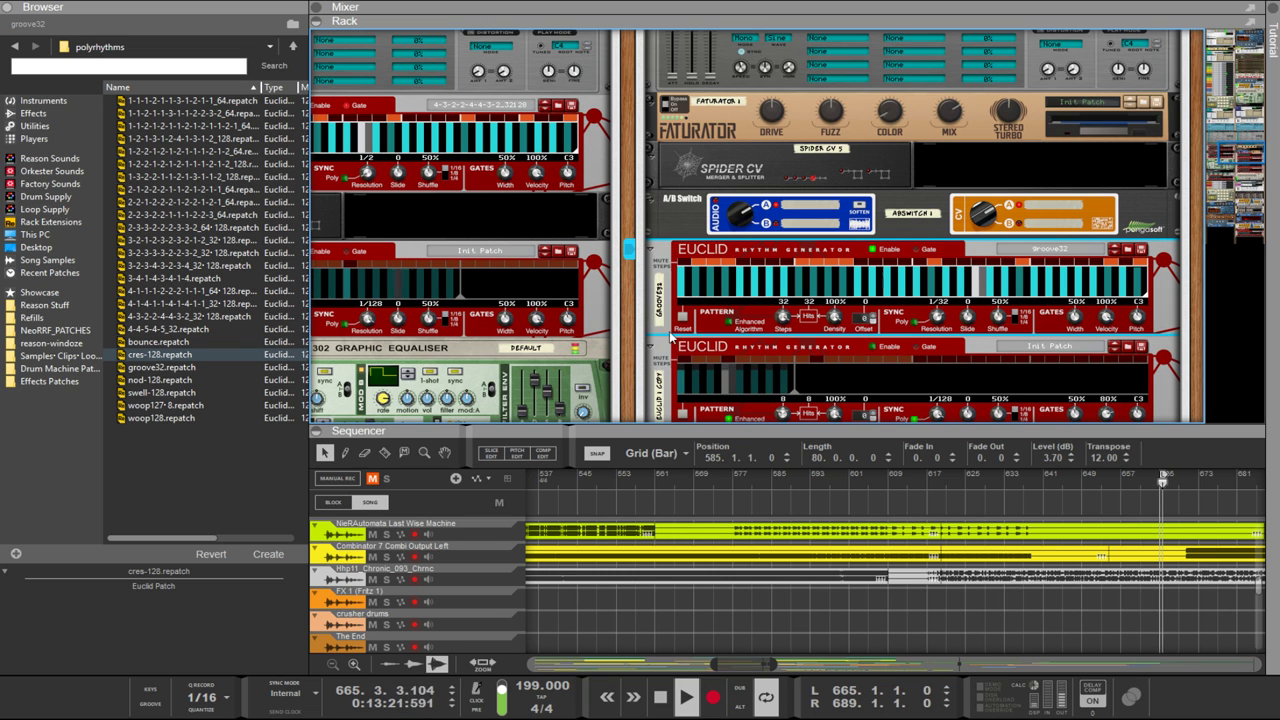
drag(764, 426, 764, 290)
scroll(761, 539, down, 2)
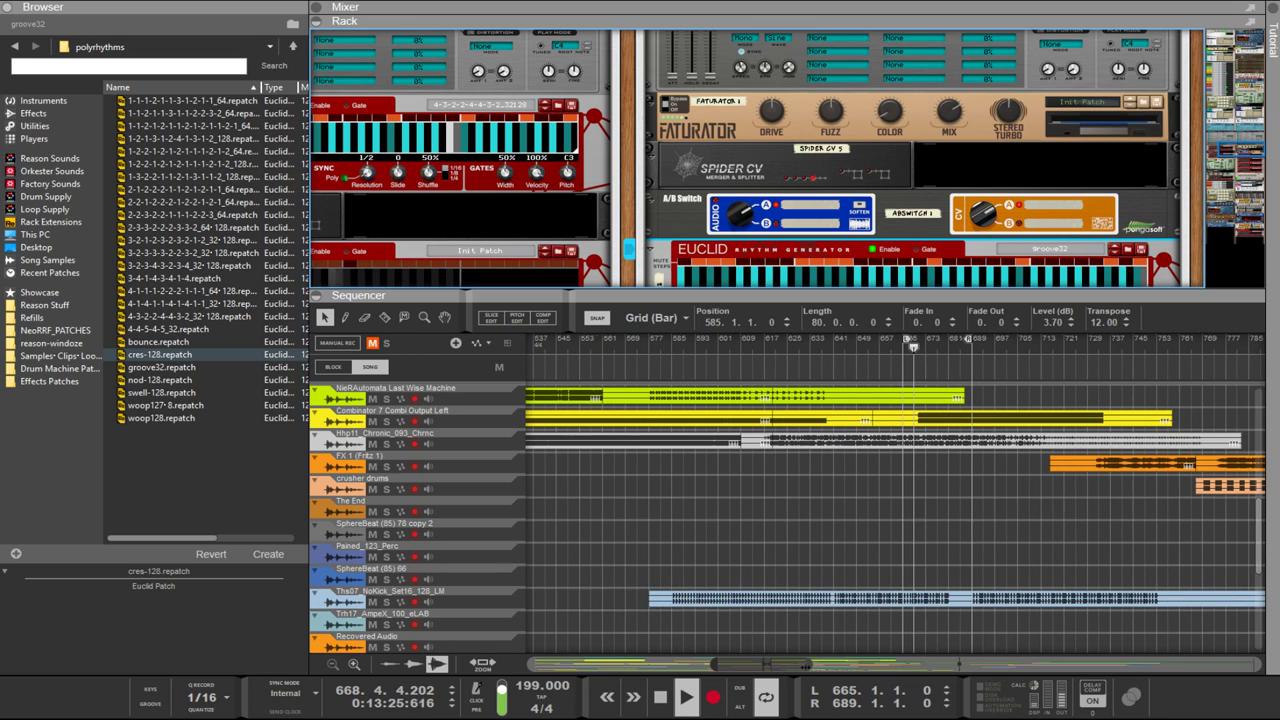
scroll(909, 578, up, 3)
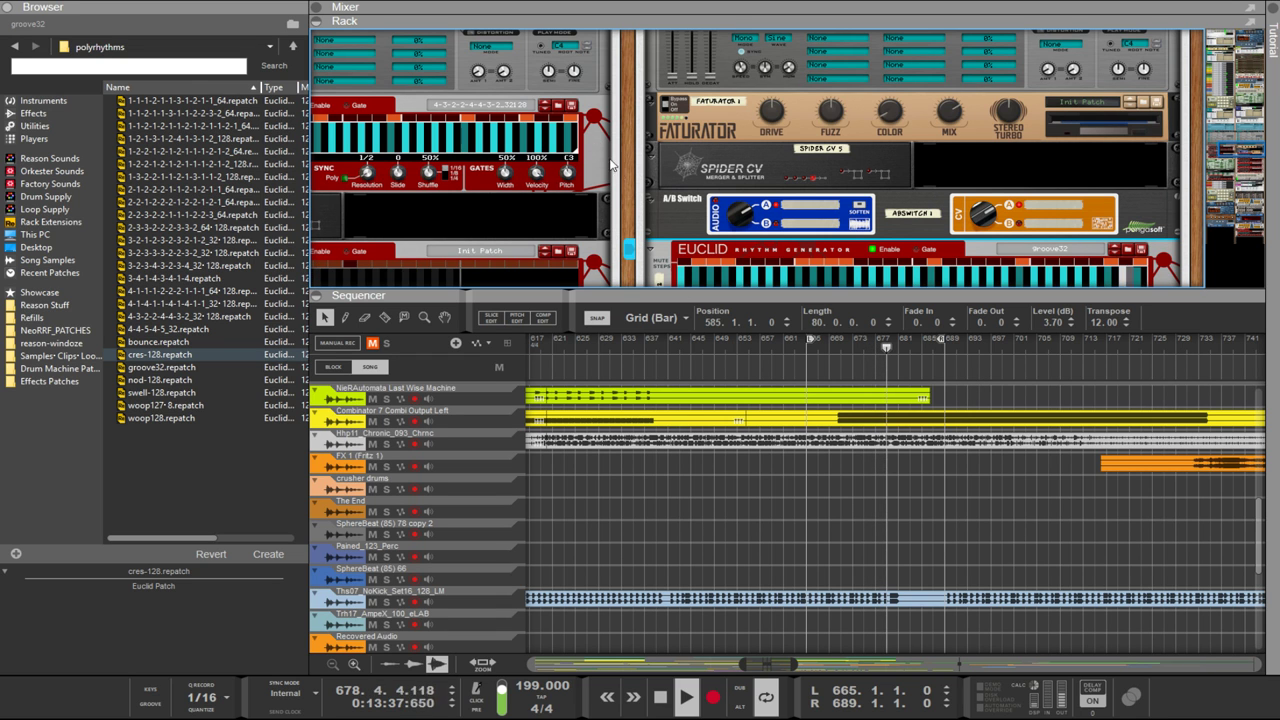
Step: Turn Model 1 off and Model 2 on in the chassis bass synth, and adjust Model 2's last Osc Freq knob
scroll(629, 215, down, 3)
scroll(742, 172, up, 6)
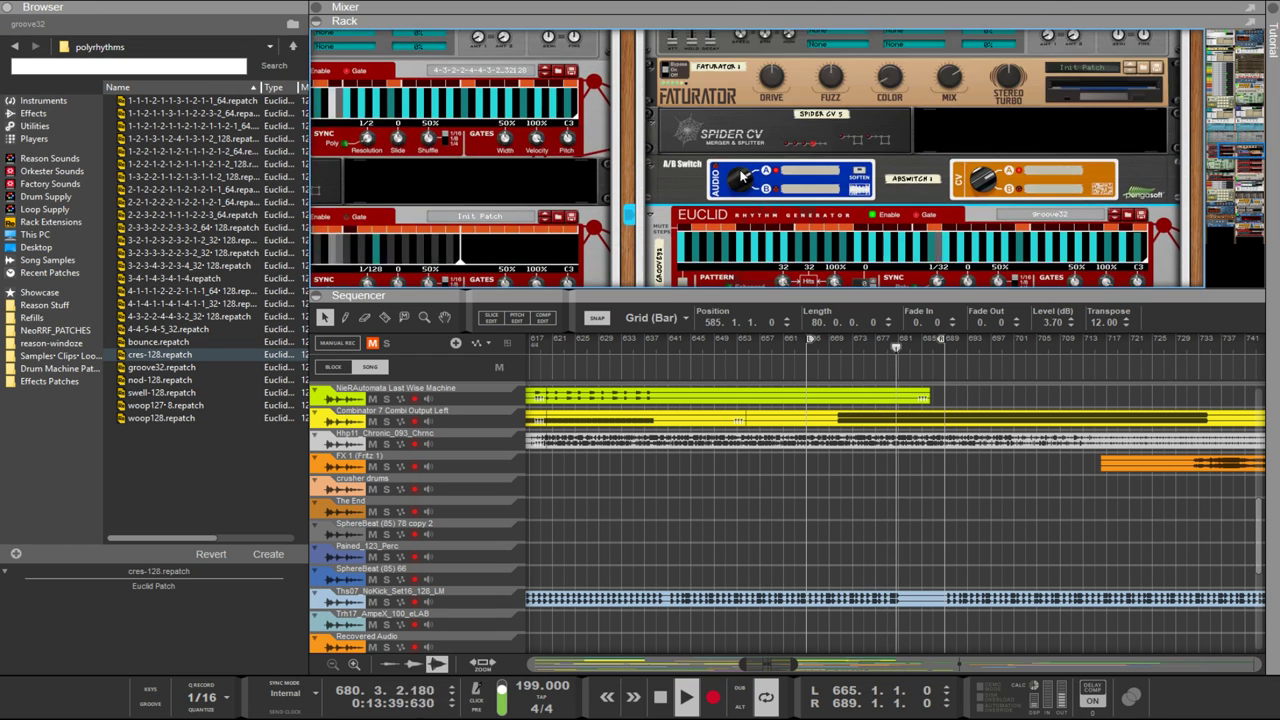
scroll(742, 172, up, 3)
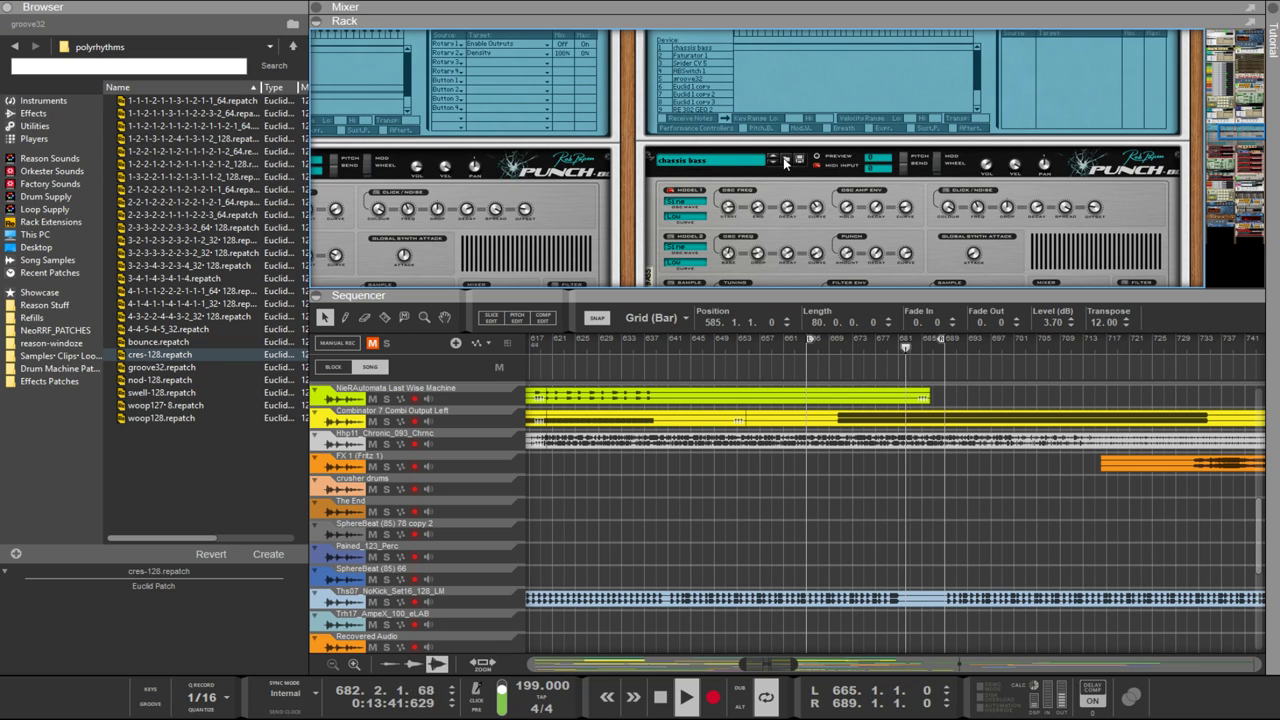
scroll(786, 167, down, 2)
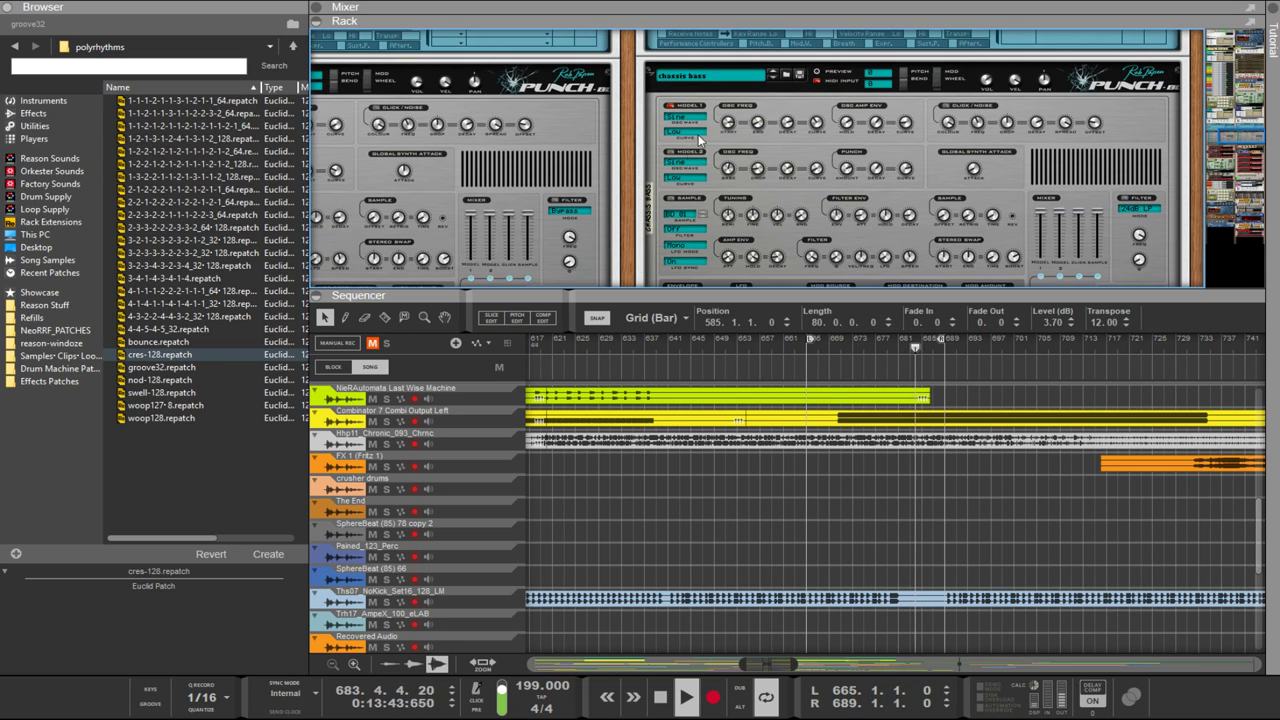
click(669, 107)
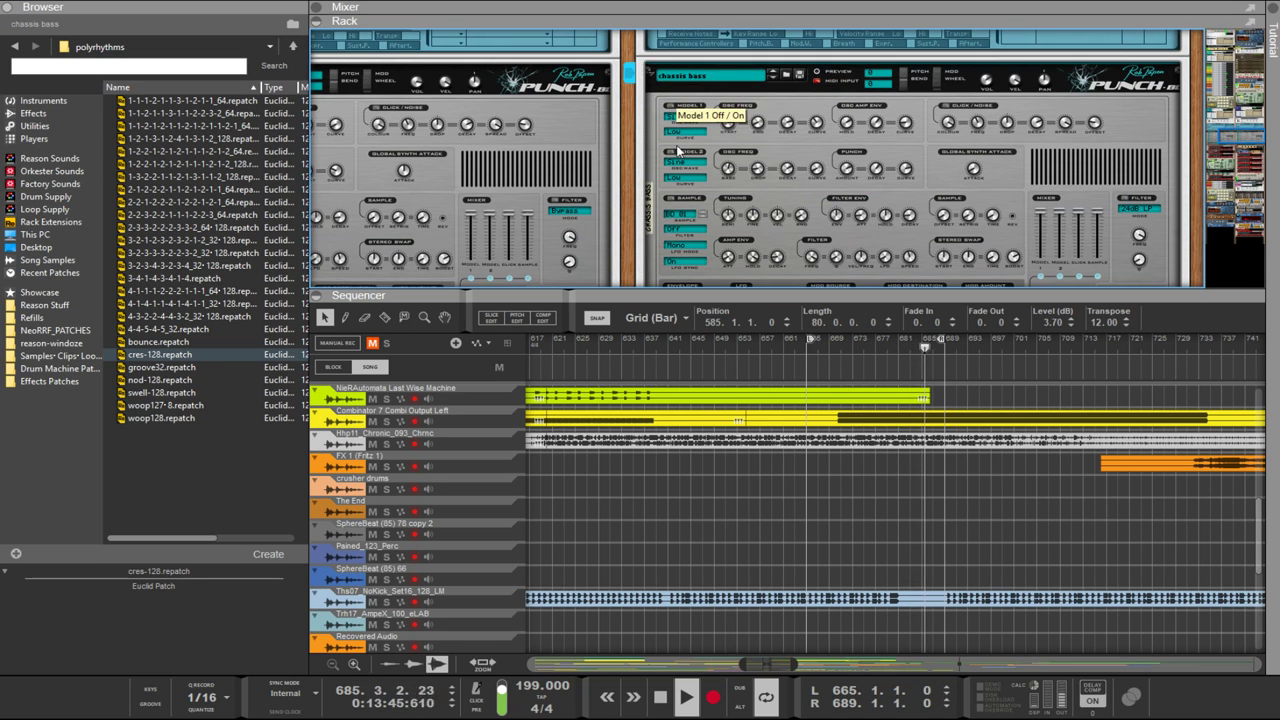
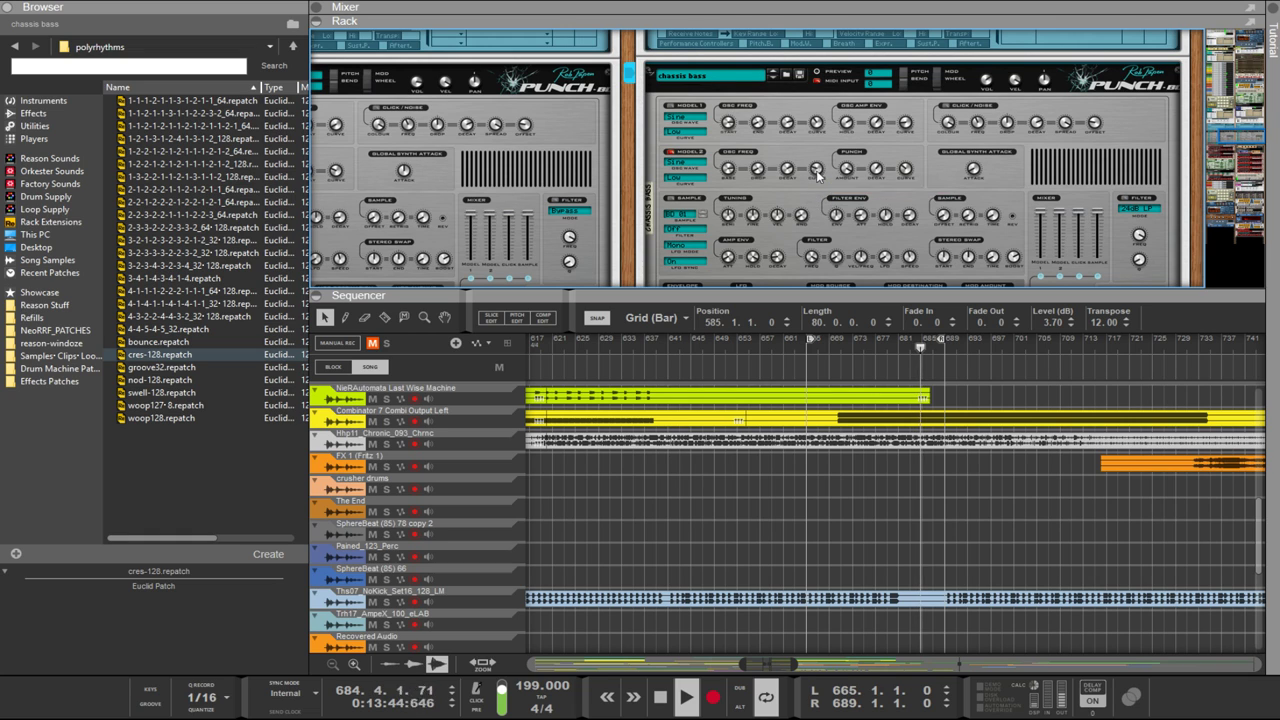
drag(817, 174, 810, 190)
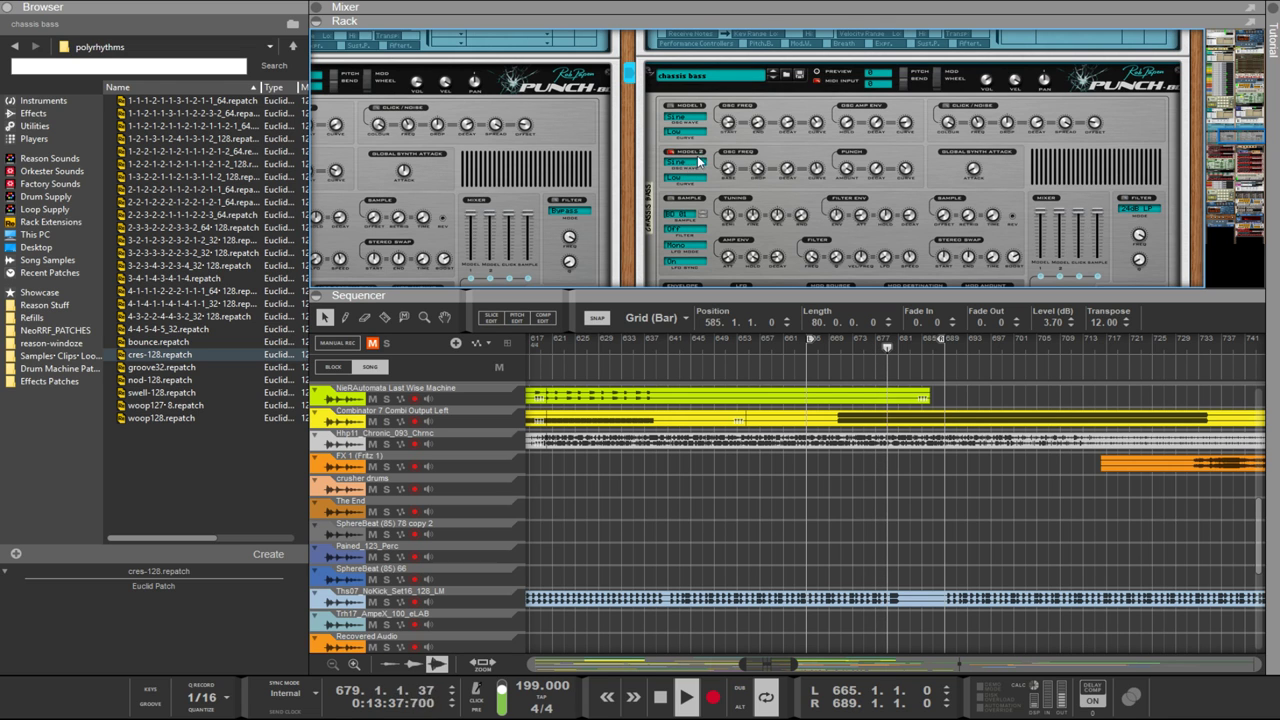
scroll(1033, 187, down, 10)
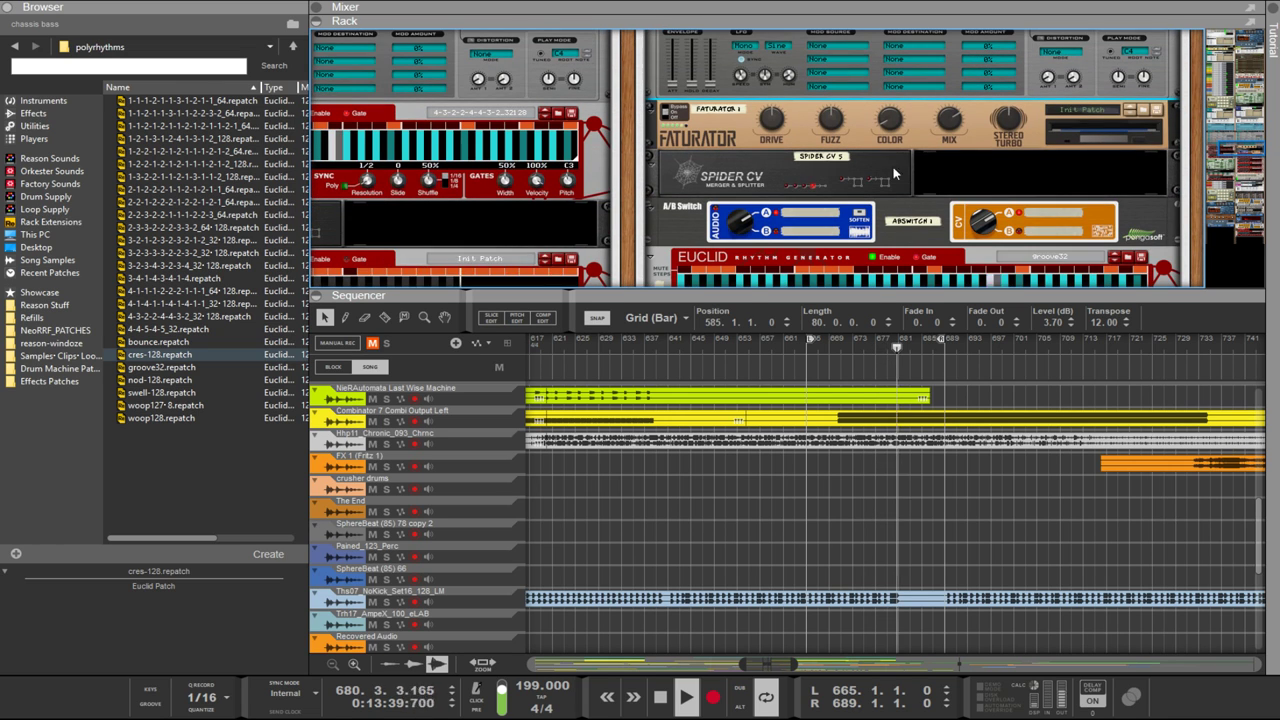
scroll(766, 213, down, 3)
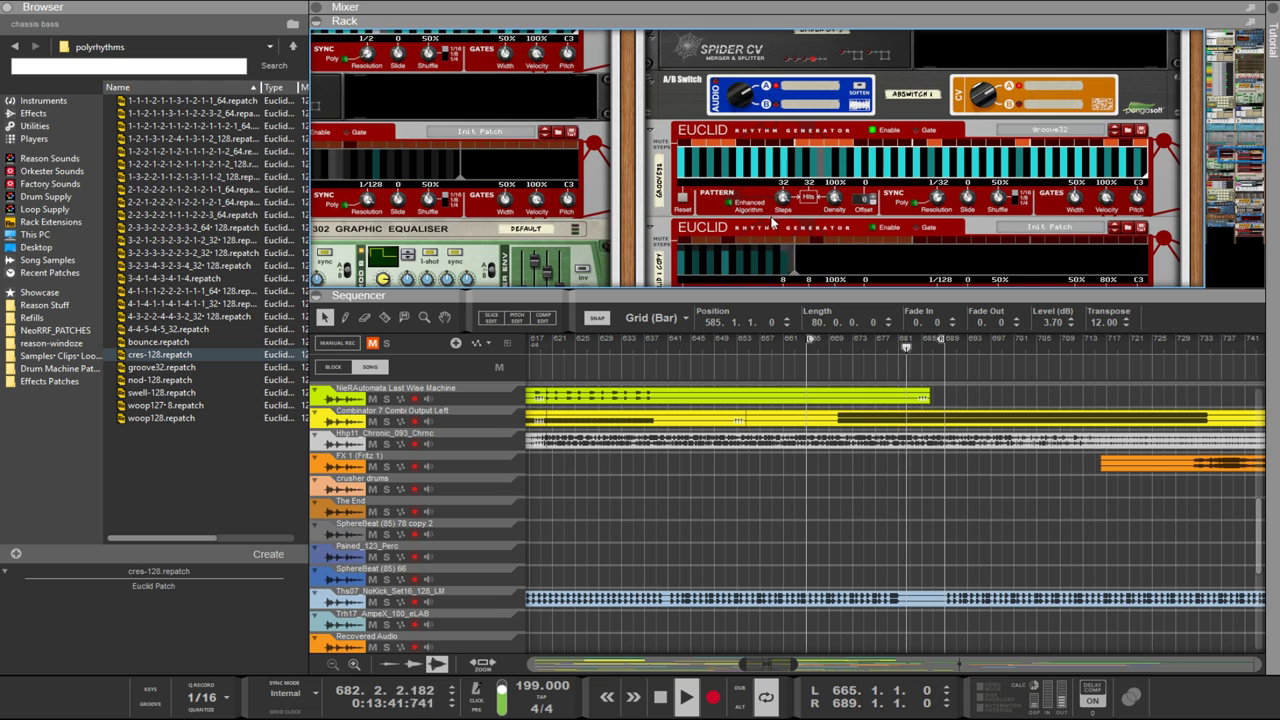
click(983, 95)
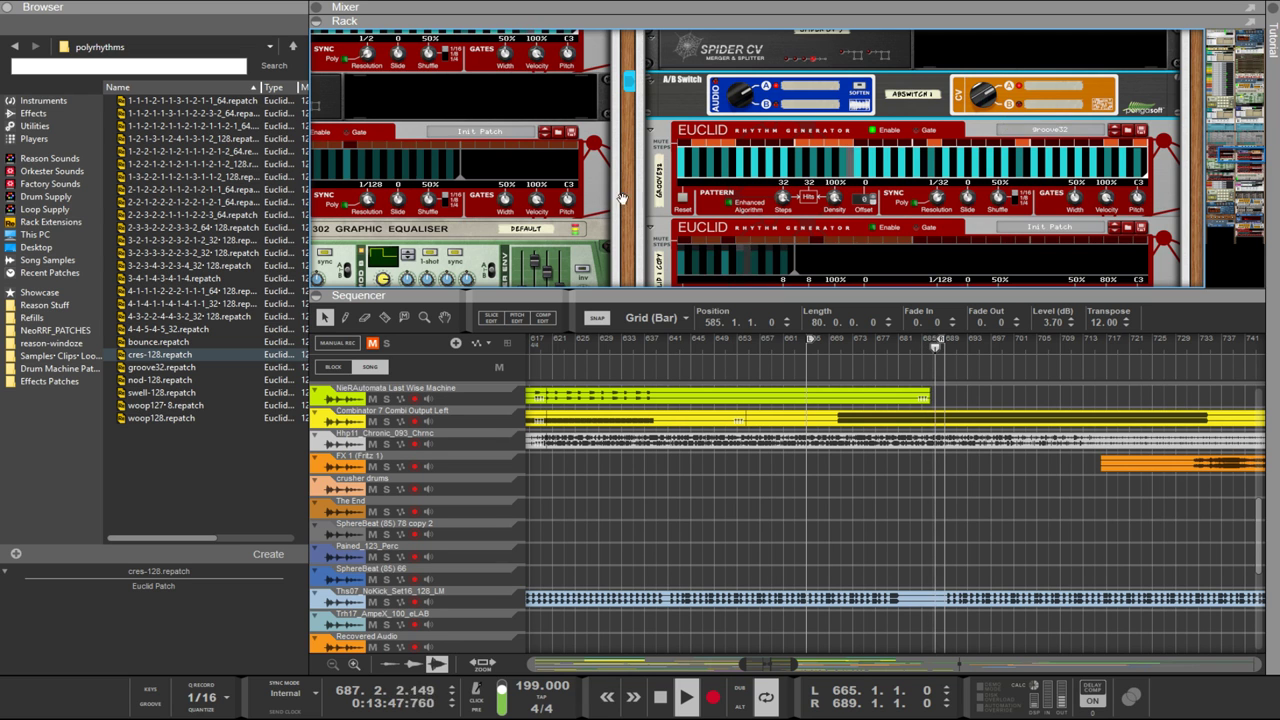
scroll(820, 260, down, 1)
Step: Extend the darkcore2 clips with copies up to bar 697 and move the right loop locator to bar 697
drag(799, 297, 799, 105)
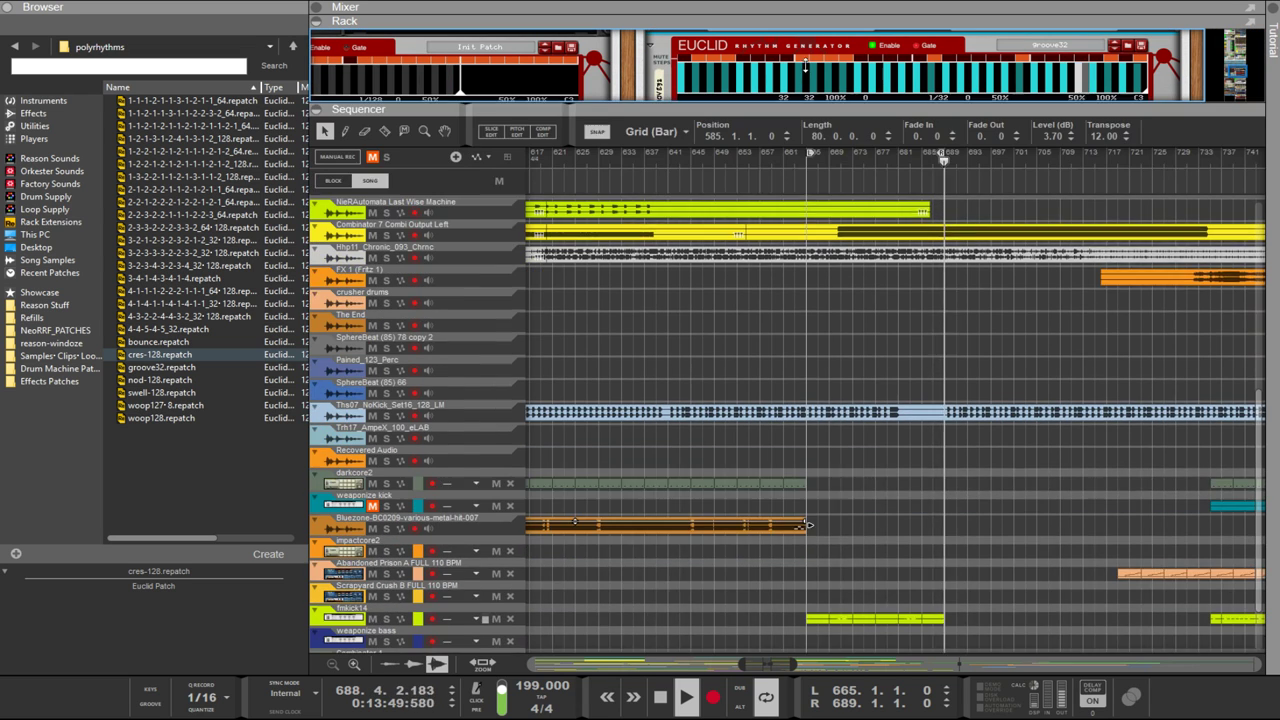
mouse_move(872, 508)
mouse_down()
mouse_move(709, 467)
mouse_move(816, 488)
mouse_move(905, 481)
mouse_up()
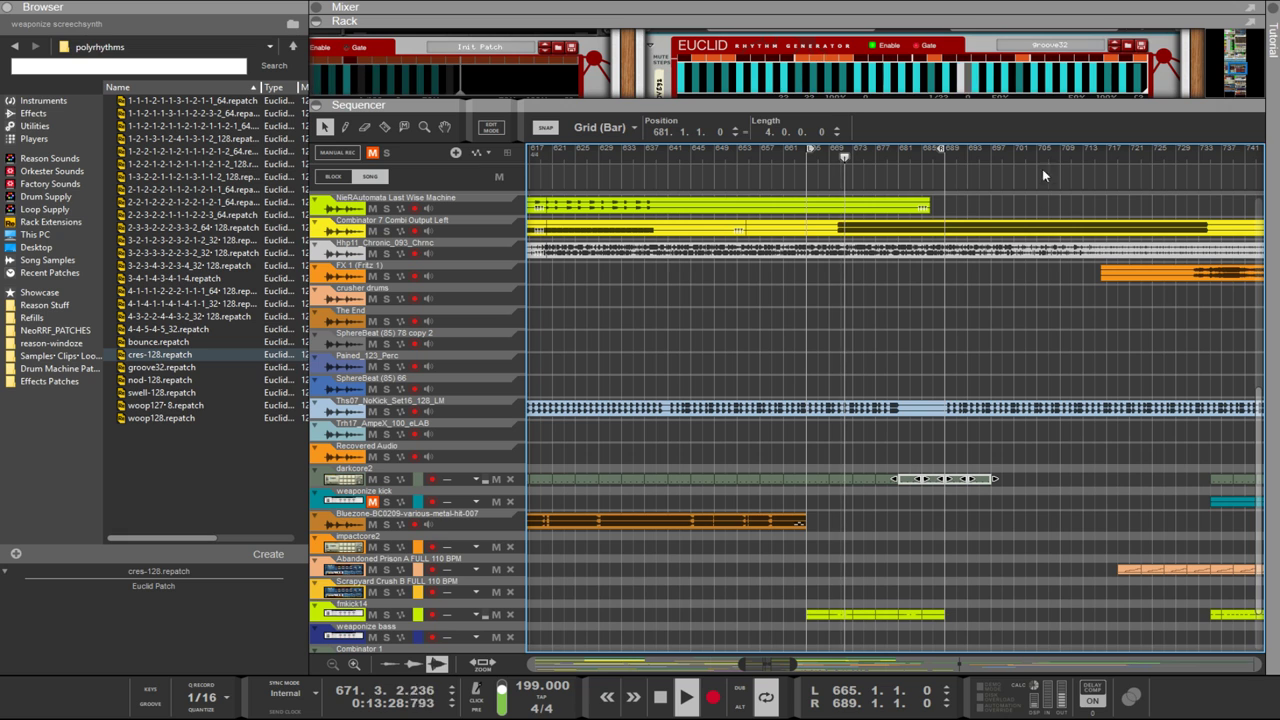
alt+click(990, 158)
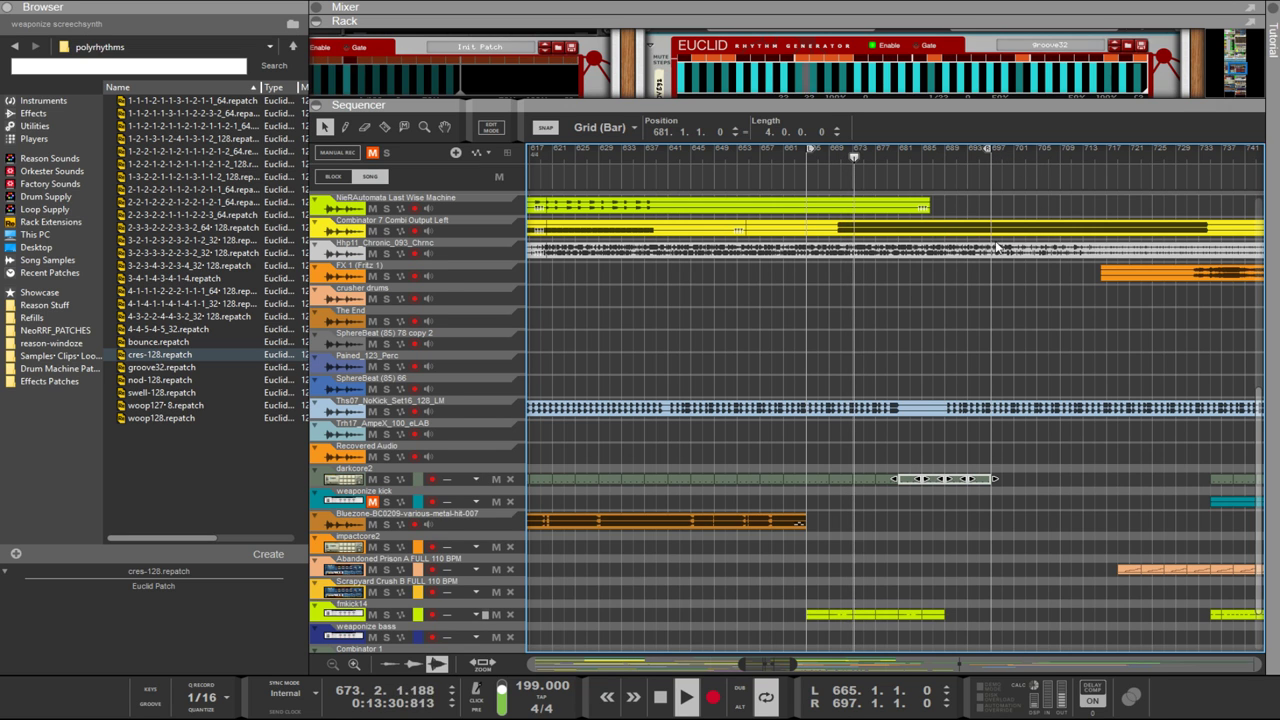
Step: Delete the fmkick14 clips between bars 665 and 689
scroll(994, 263, down, 3)
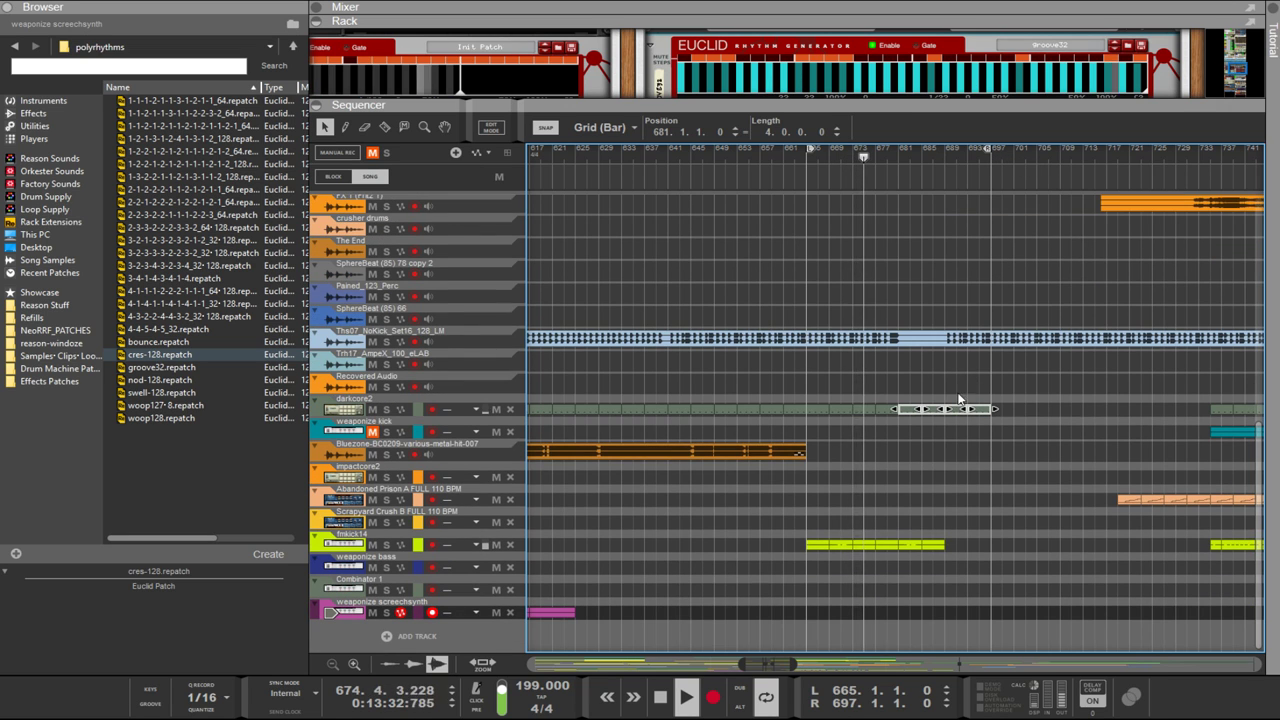
drag(966, 512, 819, 555)
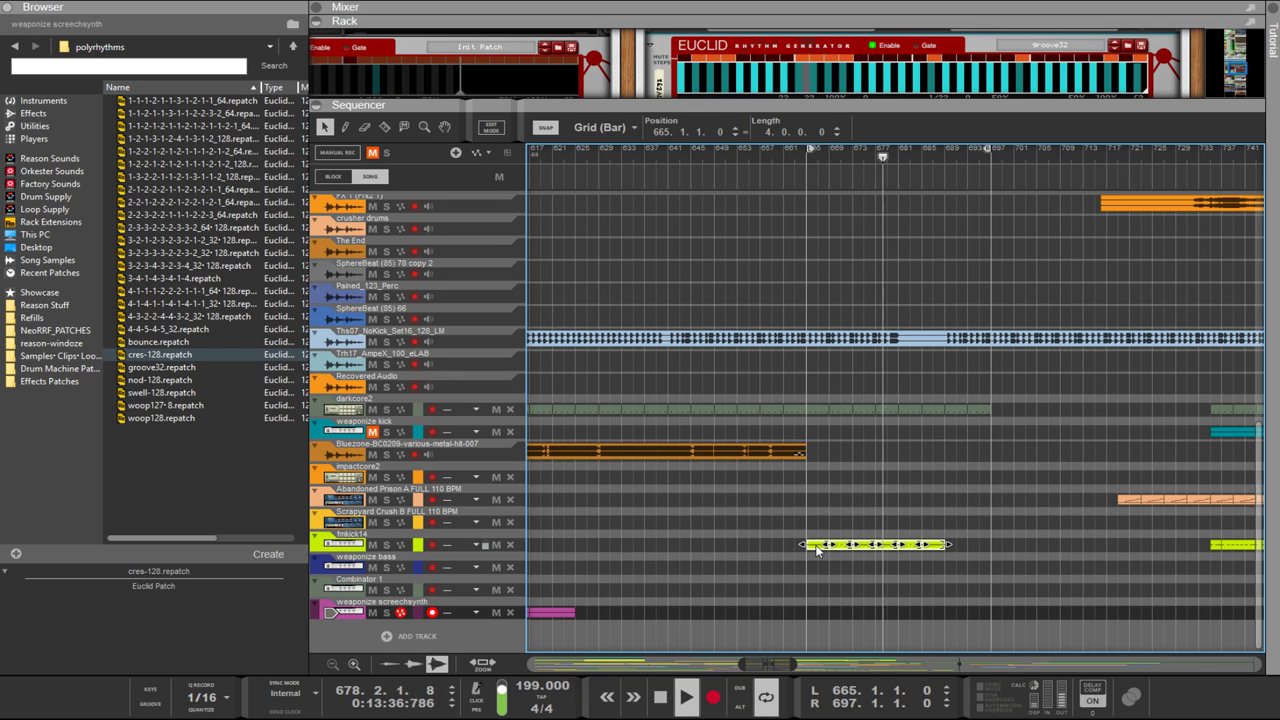
key(Delete)
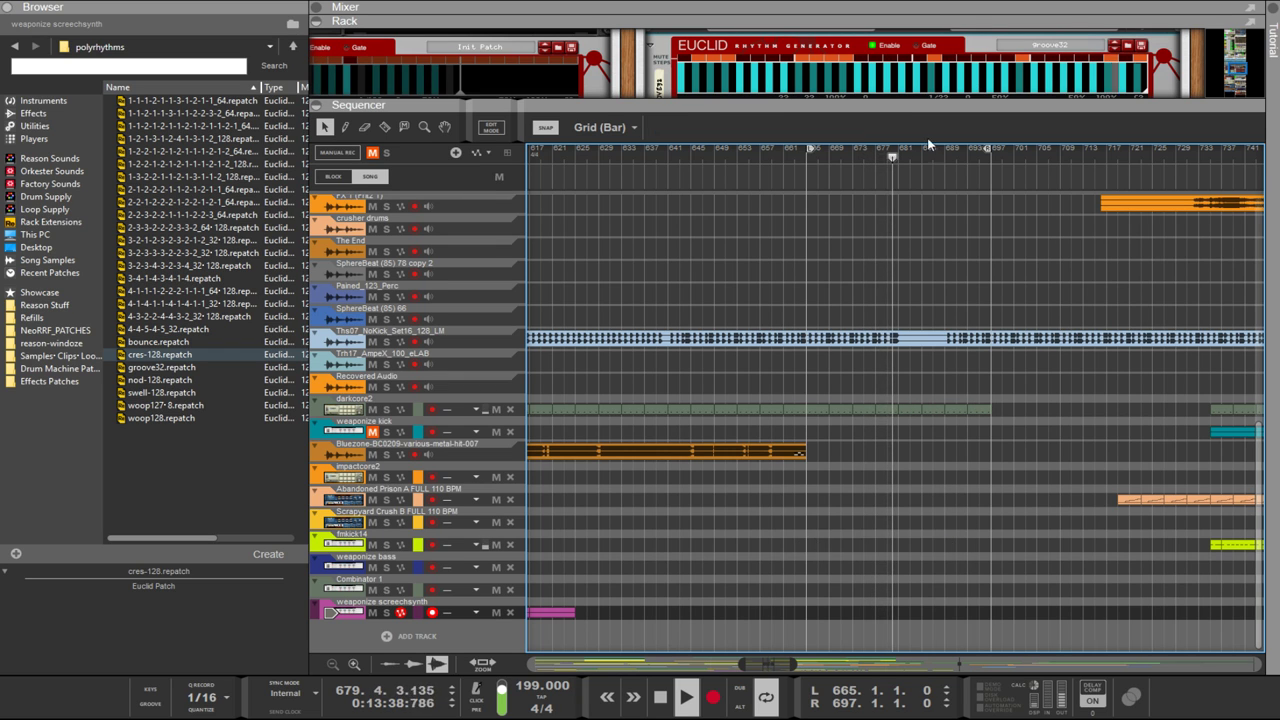
Step: Enlarge the rack and disable the outputs of the Euclid holding the 4-3-2-2-4-4-3-2 patch
key(F6)
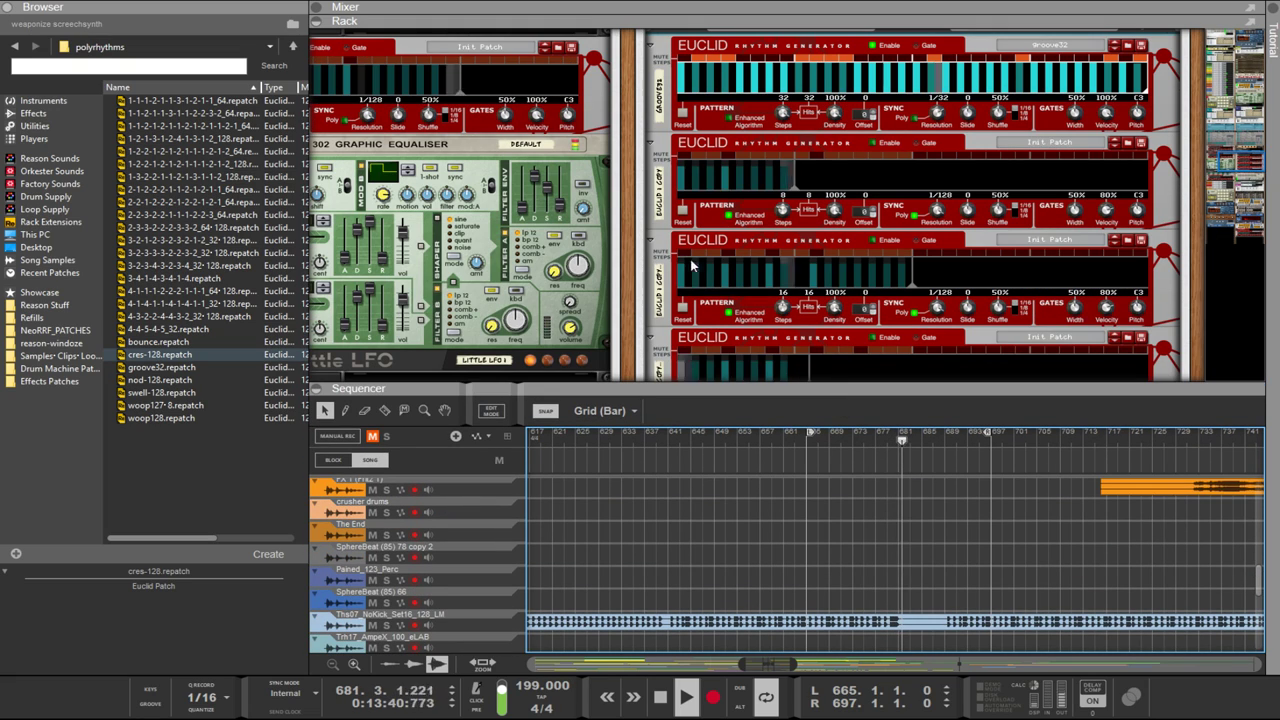
scroll(681, 268, up, 10)
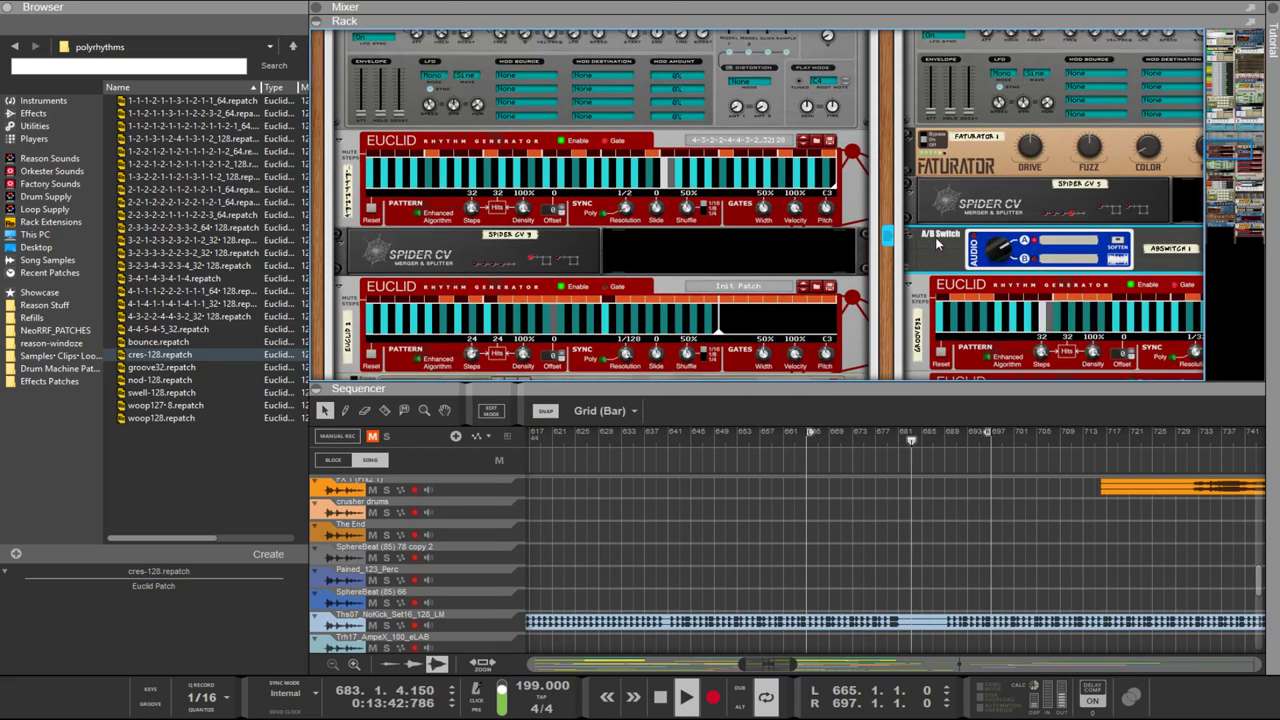
scroll(937, 243, down, 5)
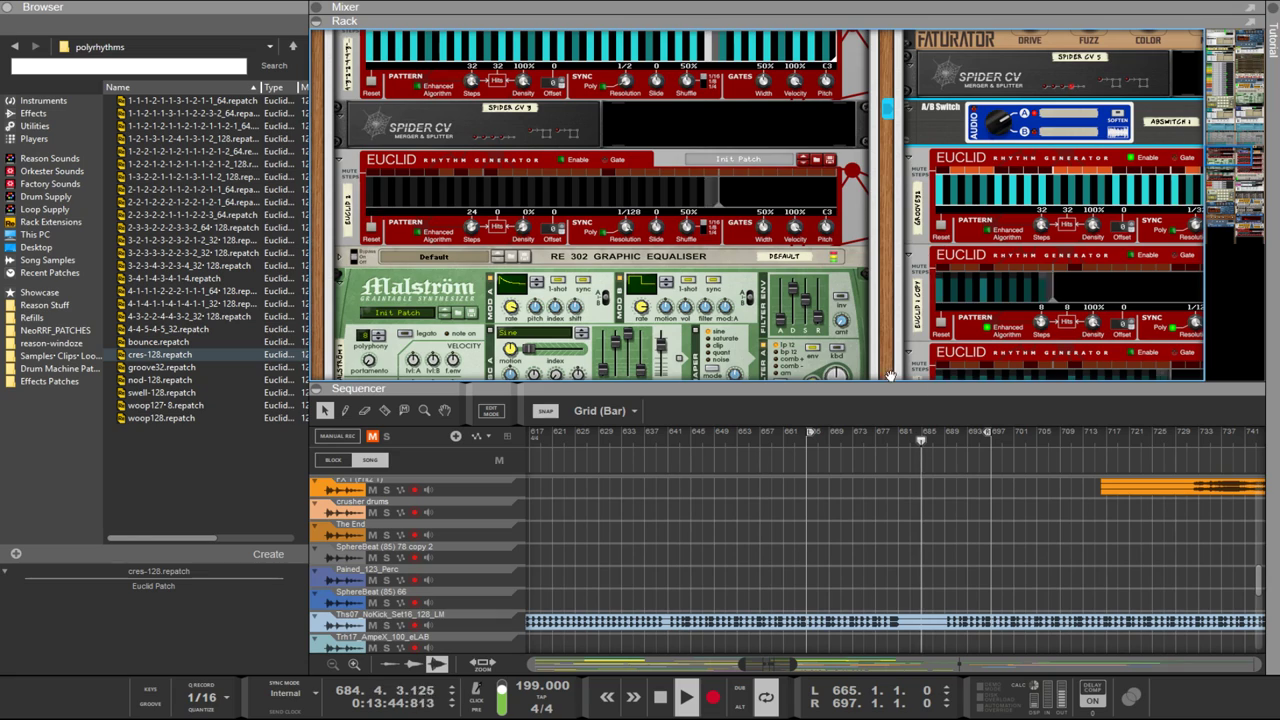
scroll(876, 345, down, 4)
scroll(546, 297, up, 8)
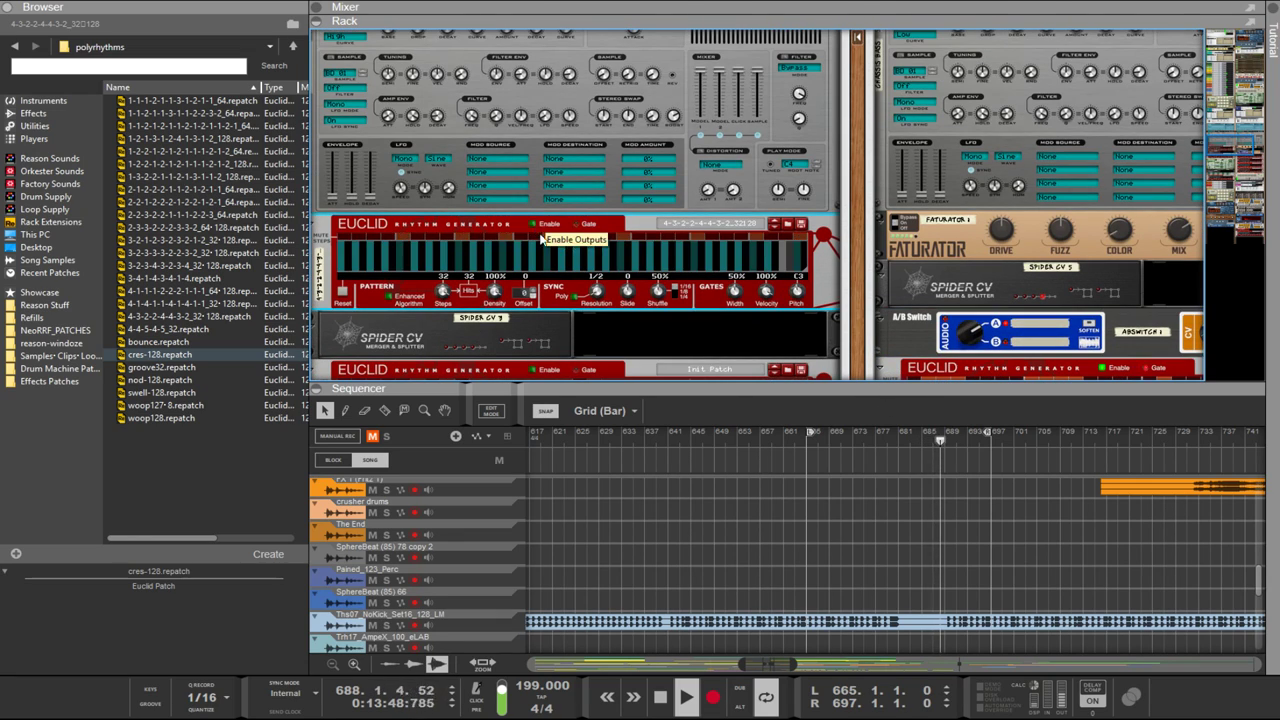
scroll(535, 220, down, 3)
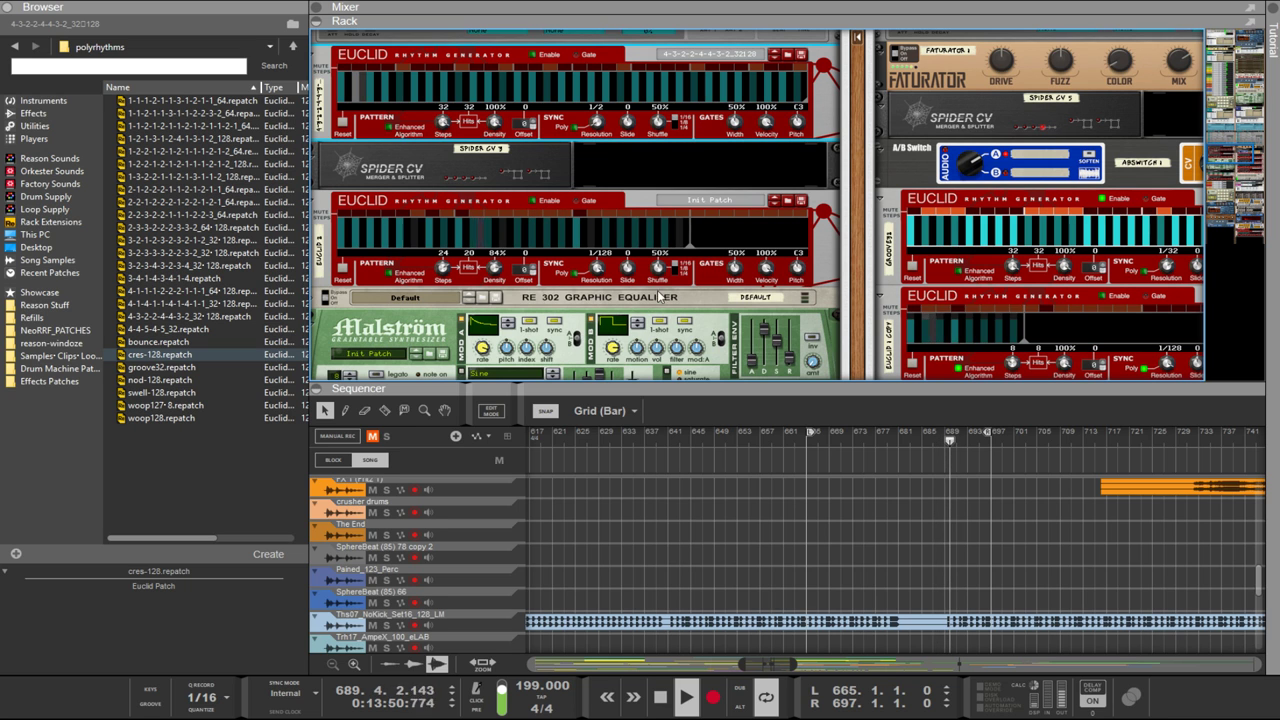
Step: Move the clips on the Combinator 1 through SphereBeat (85) 50 tracks to start level with the FX 1 clip
key(F6)
scroll(906, 250, up, 10)
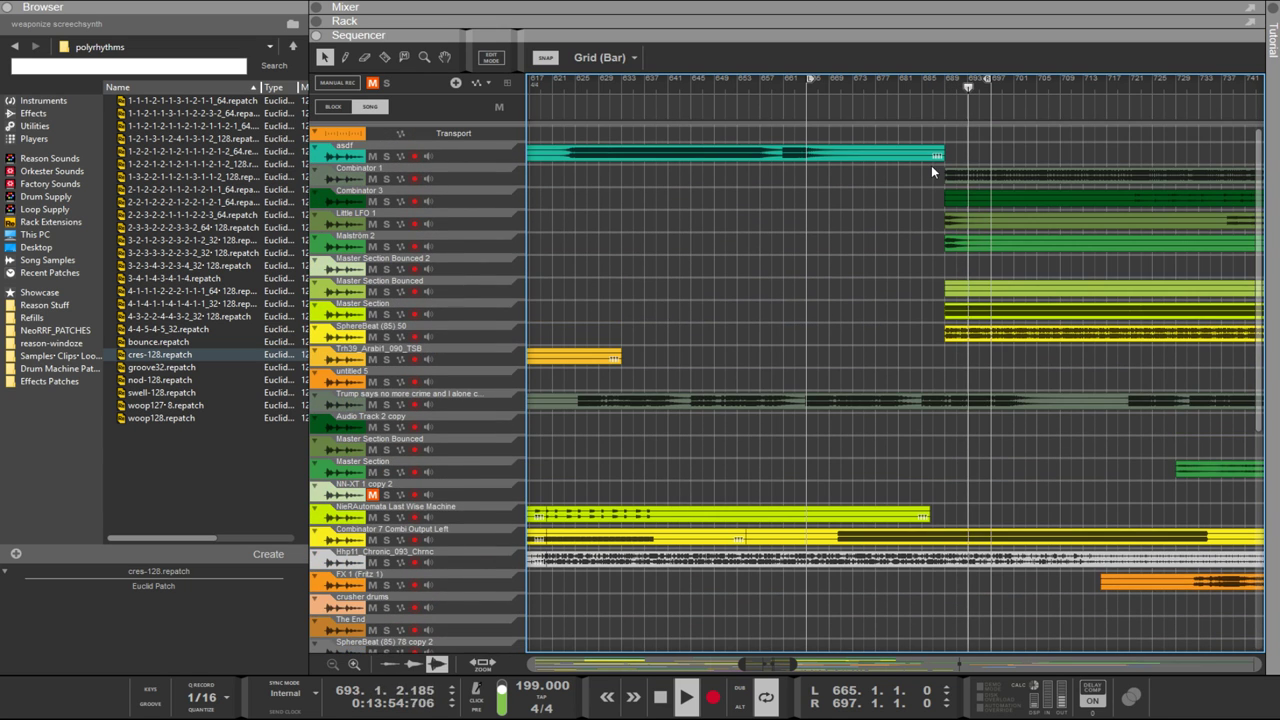
drag(931, 165, 1138, 332)
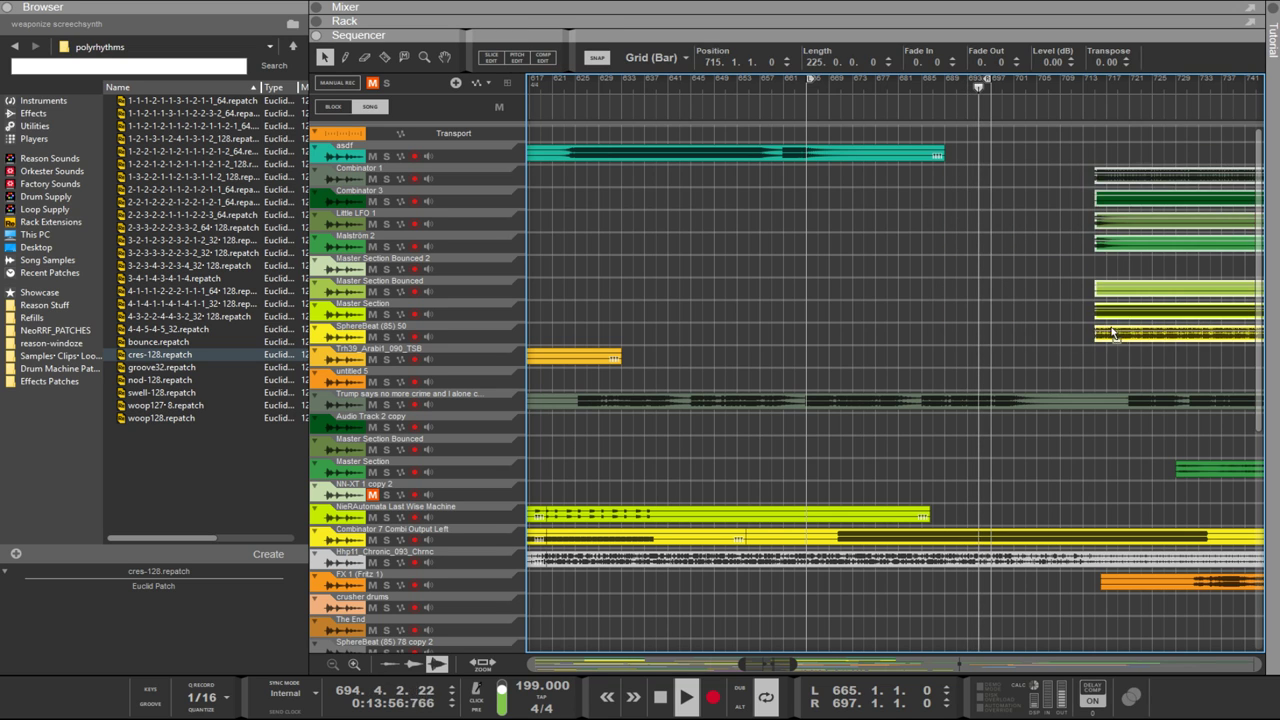
click(1044, 290)
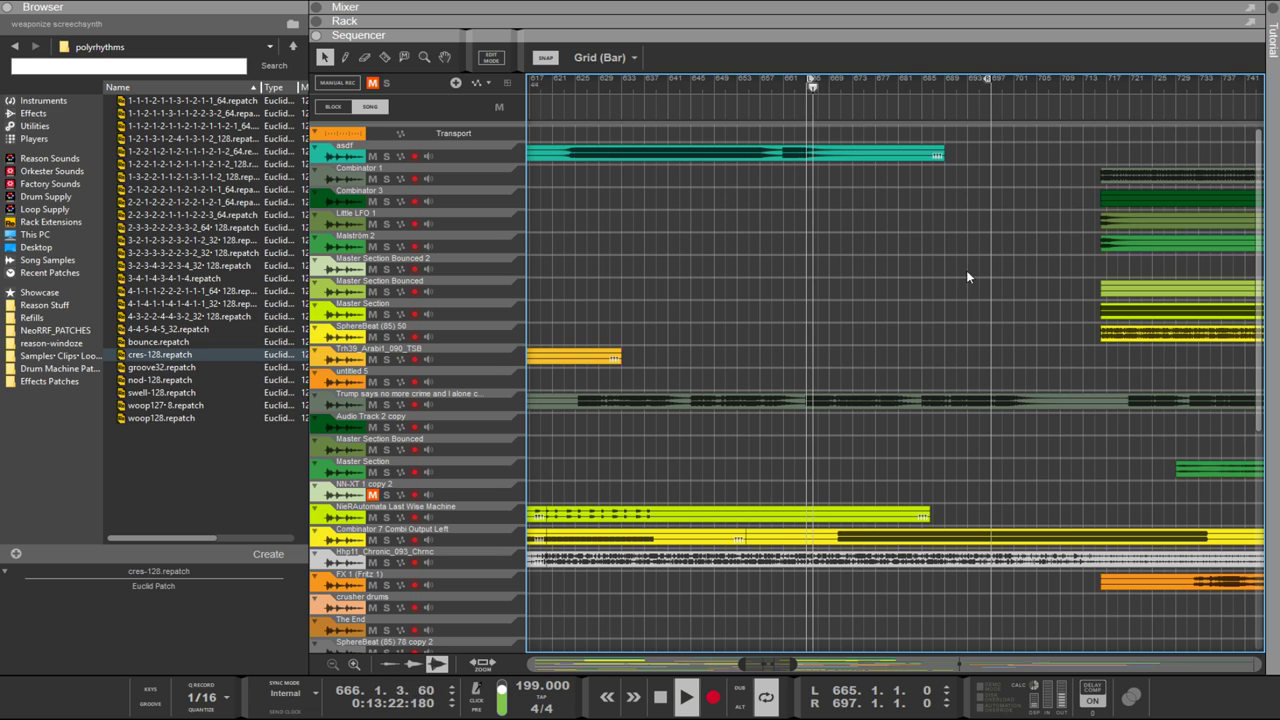
Step: Place a copy of the 48-bar FX 1 clip on its own track at position 656.3.1
scroll(966, 269, down, 4)
scroll(1084, 293, down, 5)
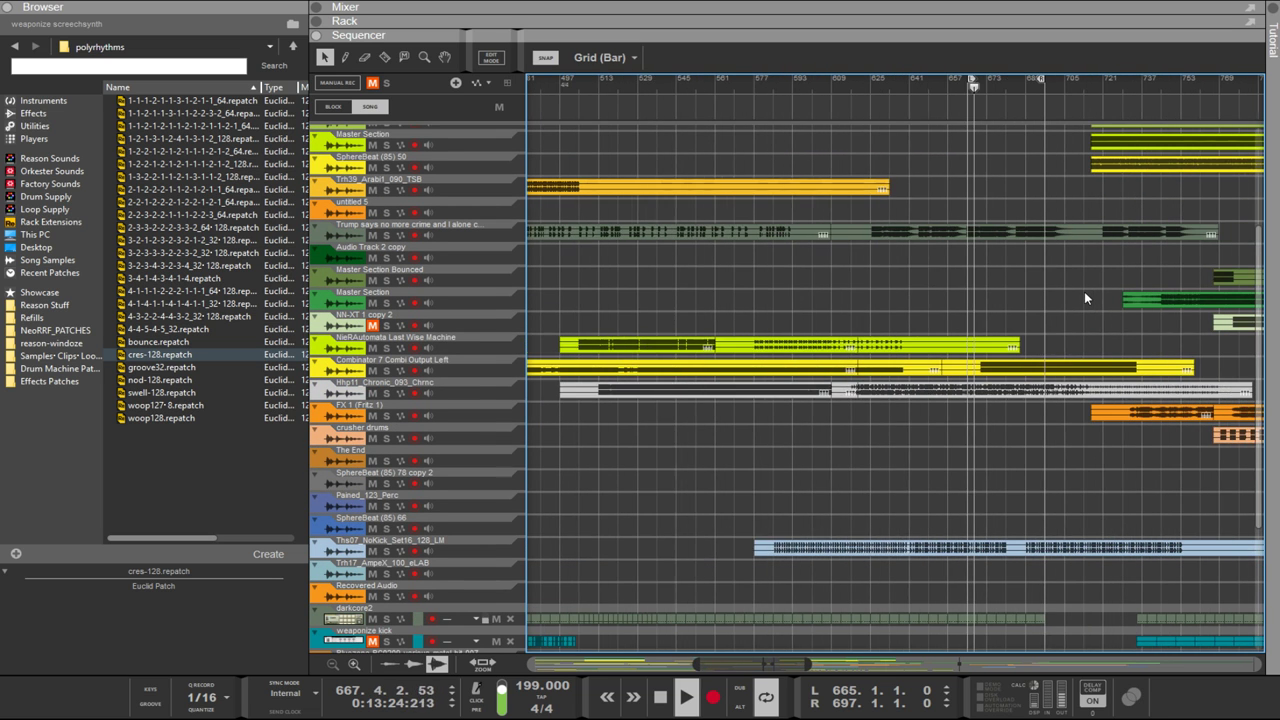
drag(1196, 414, 1056, 432)
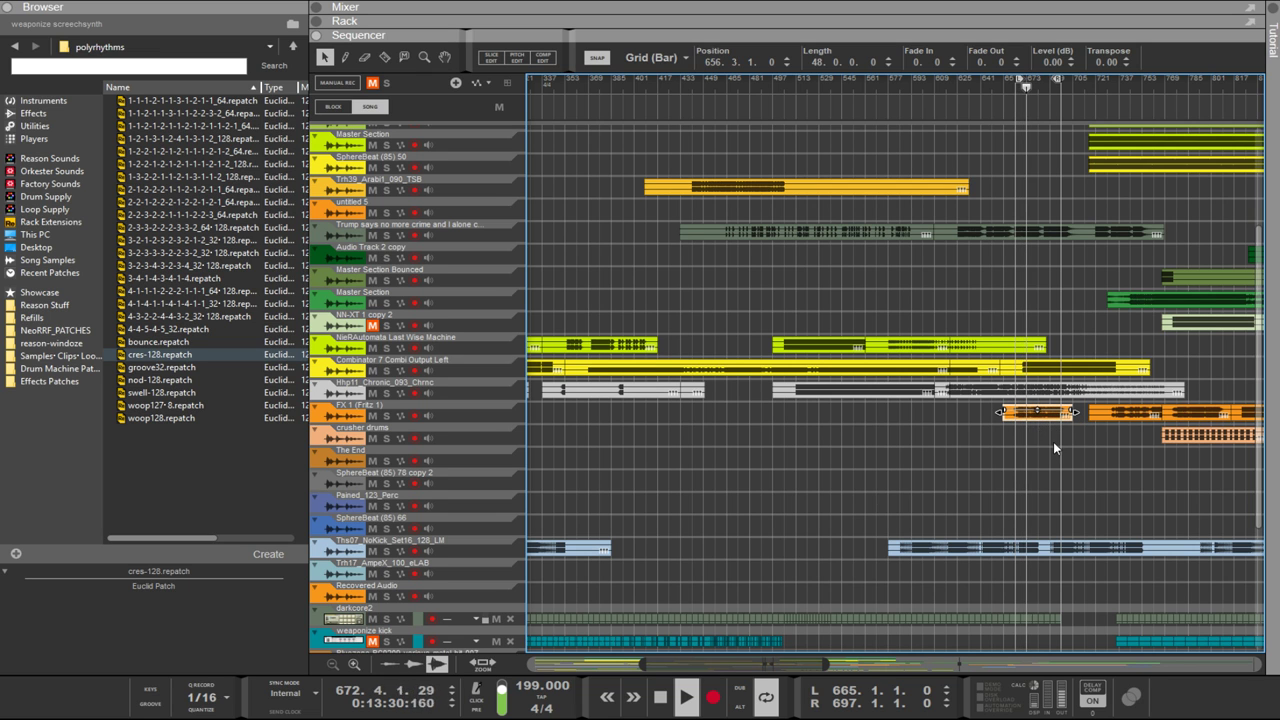
scroll(1053, 441, up, 5)
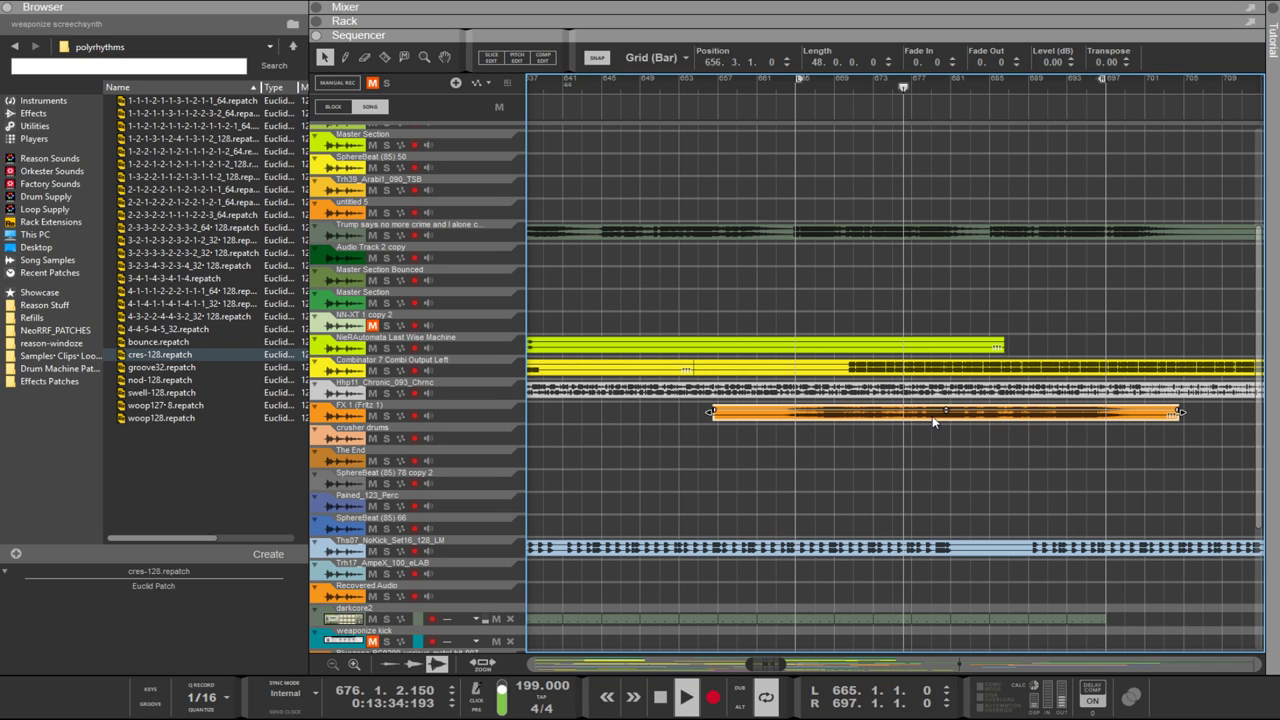
mouse_move(933, 422)
mouse_down()
mouse_move(906, 423)
mouse_move(923, 421)
mouse_up()
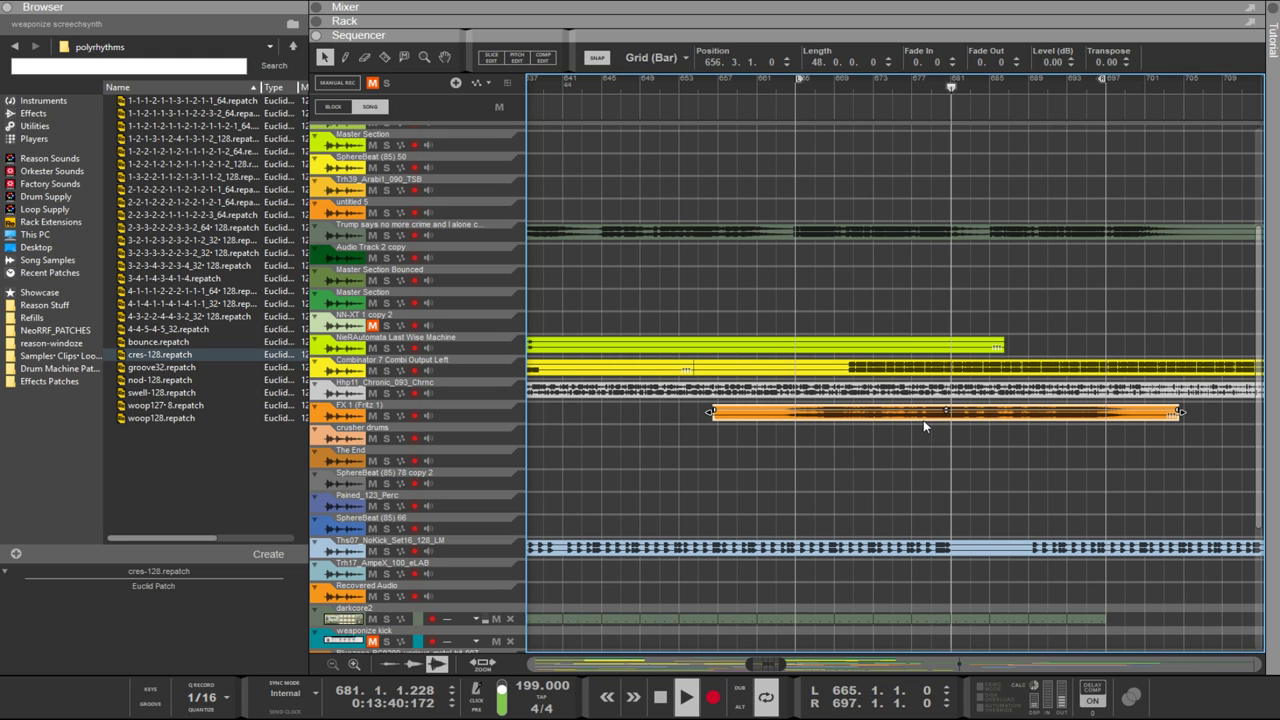
Step: Delete the long speech clip starting at 608.3.1 on the Trump audio track
scroll(935, 335, up, 4)
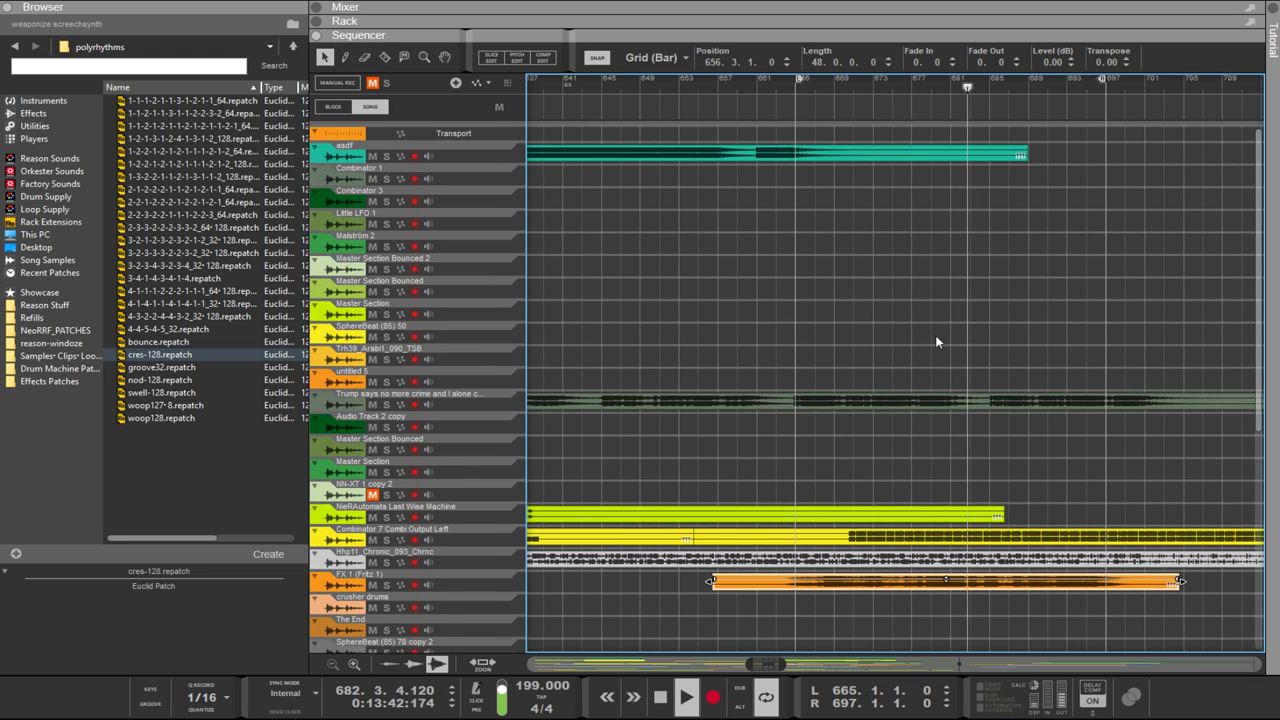
scroll(936, 342, down, 7)
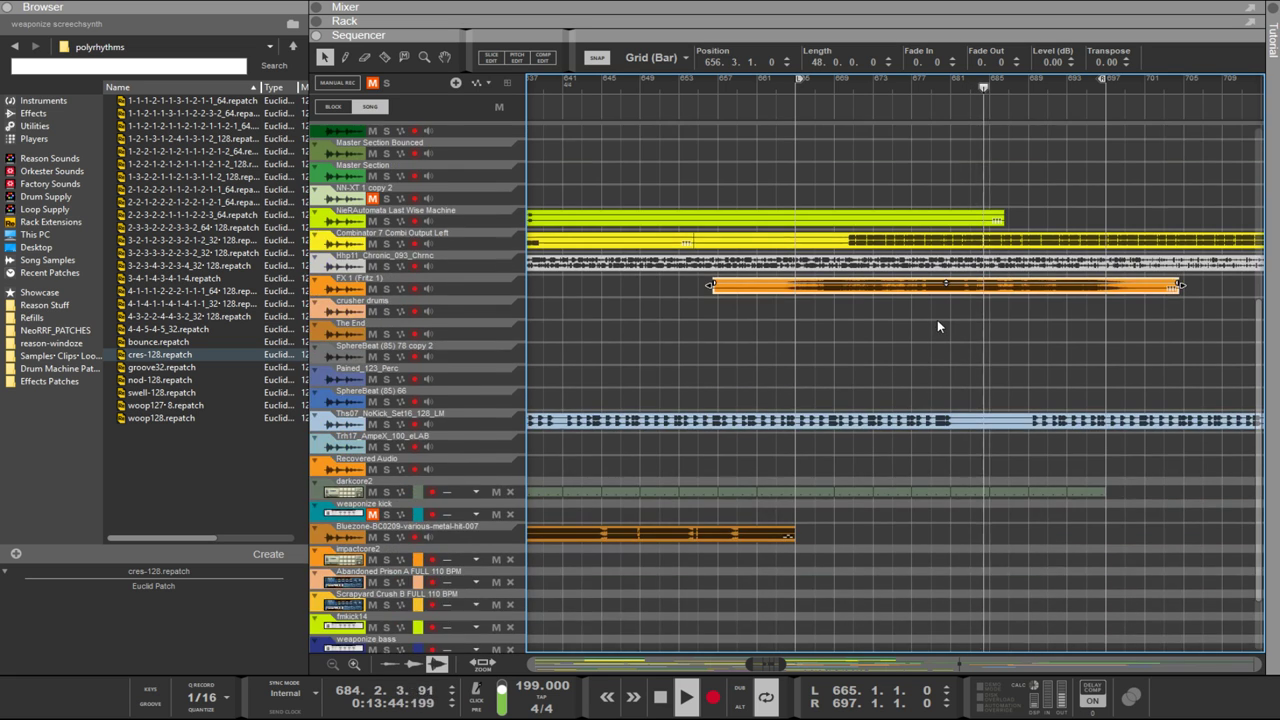
scroll(937, 320, up, 4)
click(920, 277)
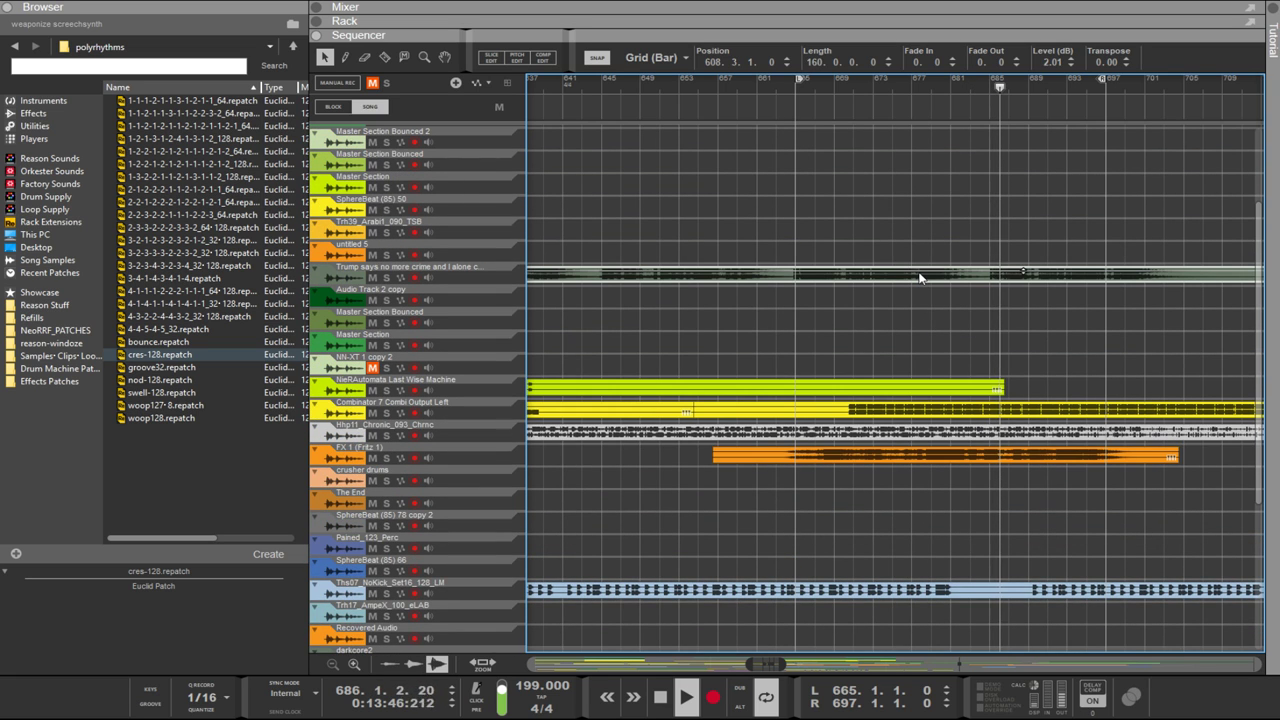
key(Delete)
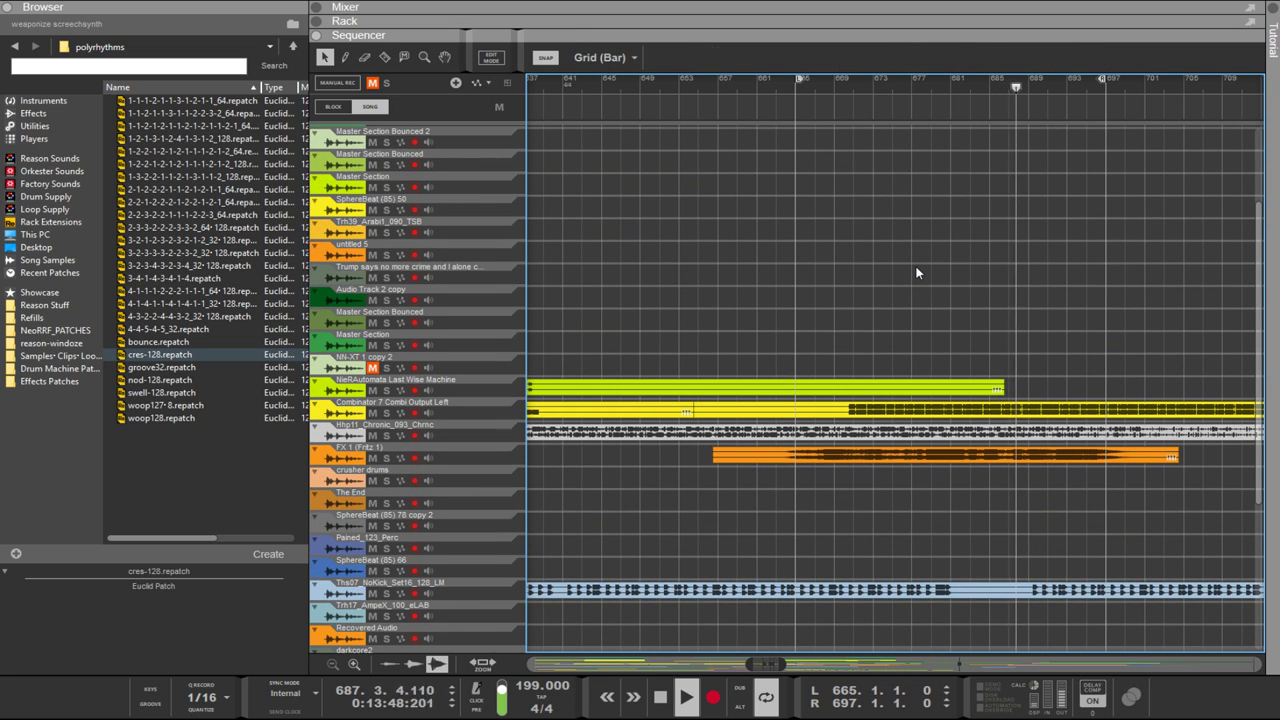
Step: Move the asdf clip earlier to position 439.4.4 so it ends at the loop start, bar 665
scroll(916, 272, down, 4)
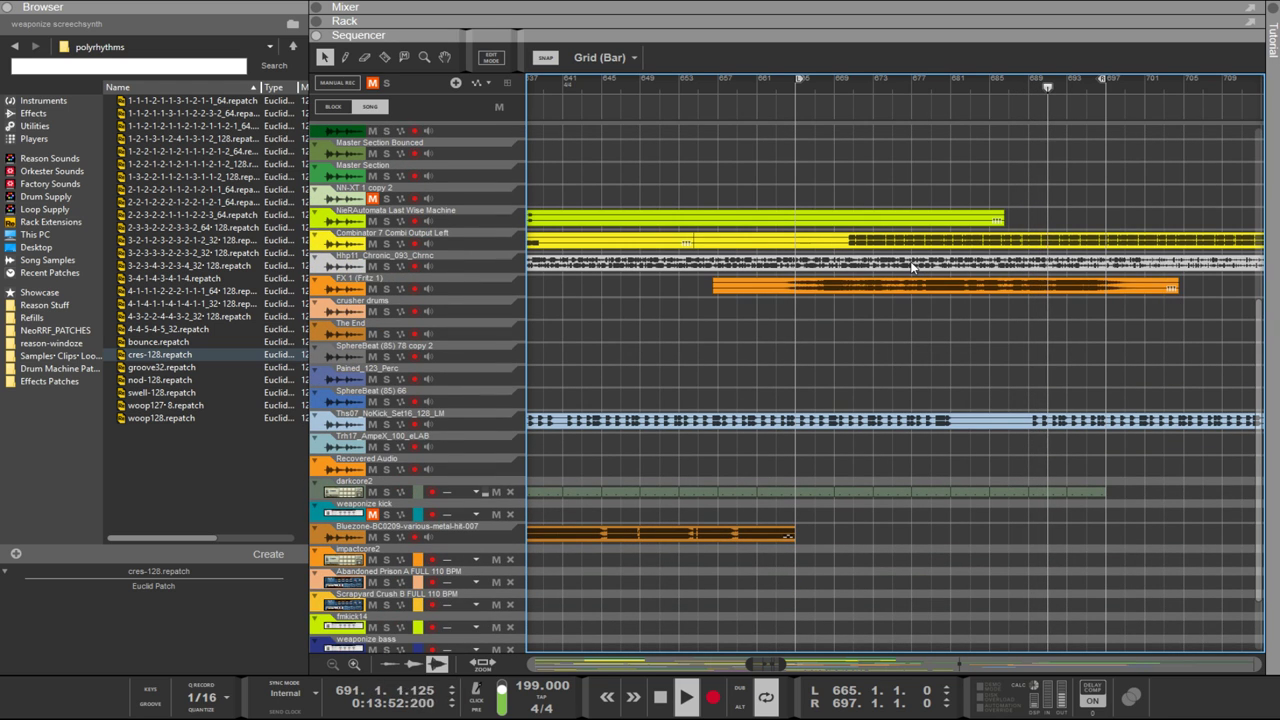
scroll(921, 287, down, 2)
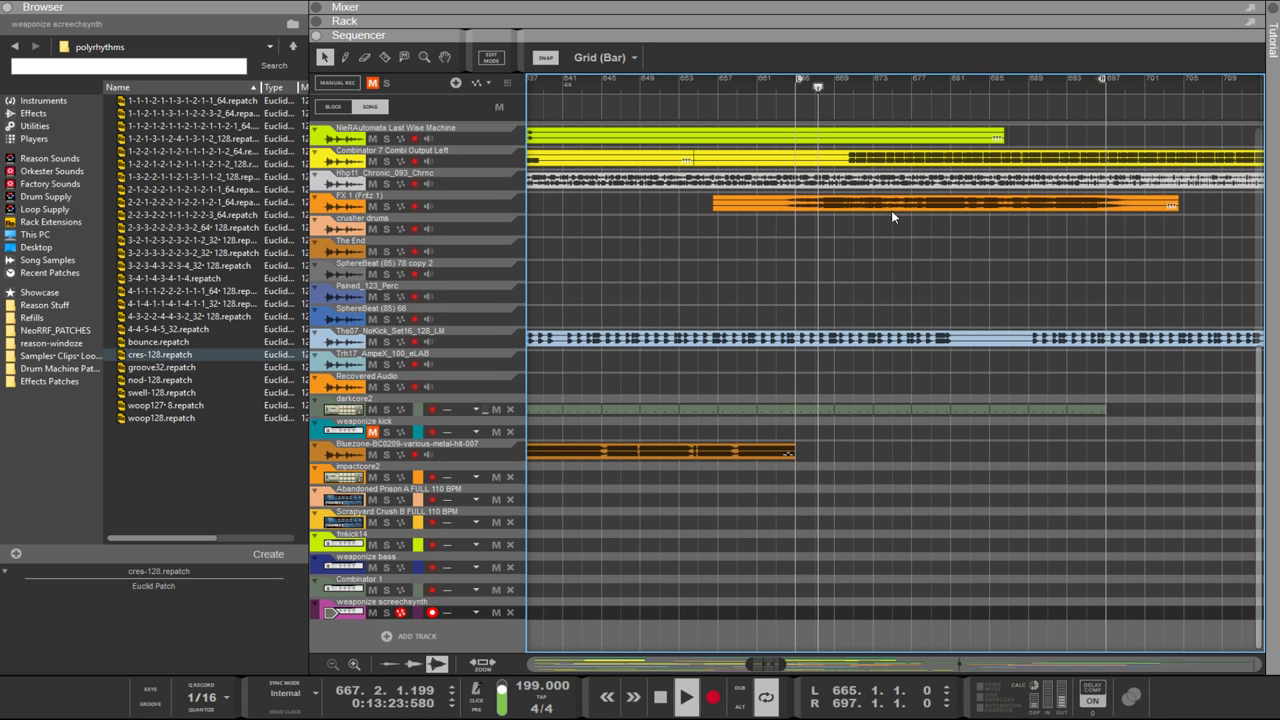
scroll(893, 216, up, 9)
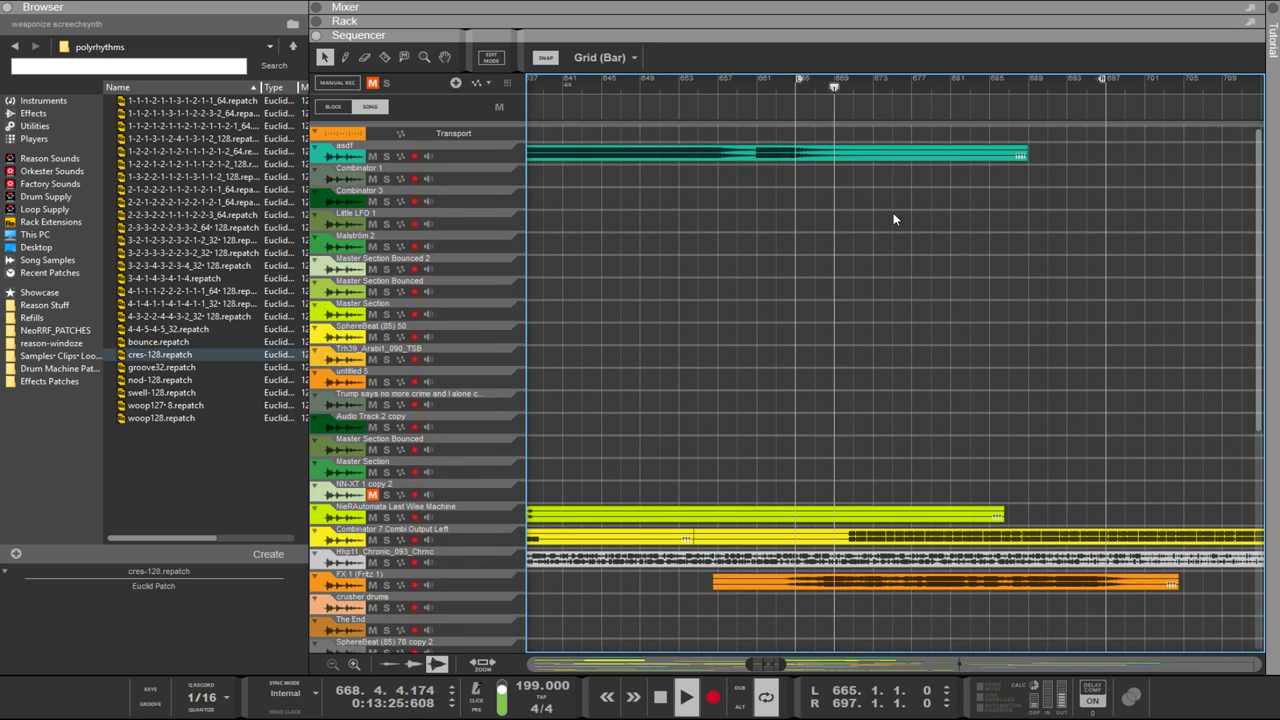
drag(957, 158, 732, 150)
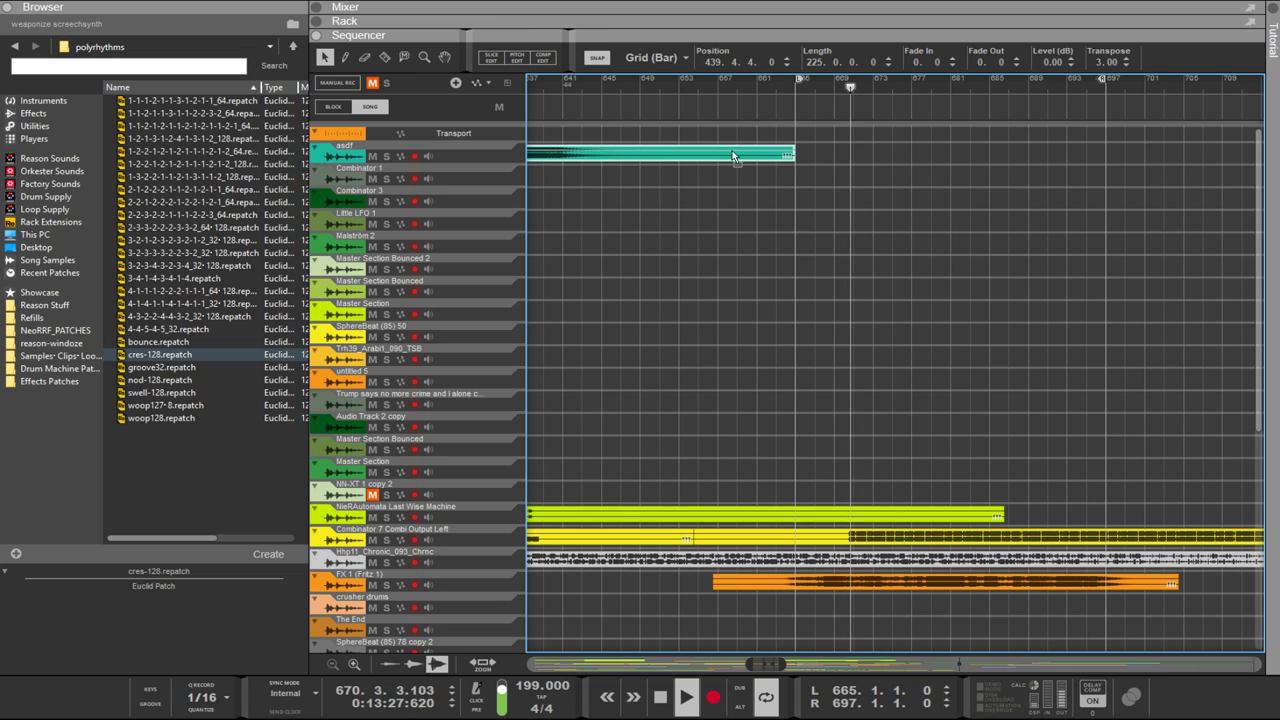
Step: Create a 4-bar clip at bar 665 on the weaponize kick track and open it for note editing
scroll(921, 341, down, 8)
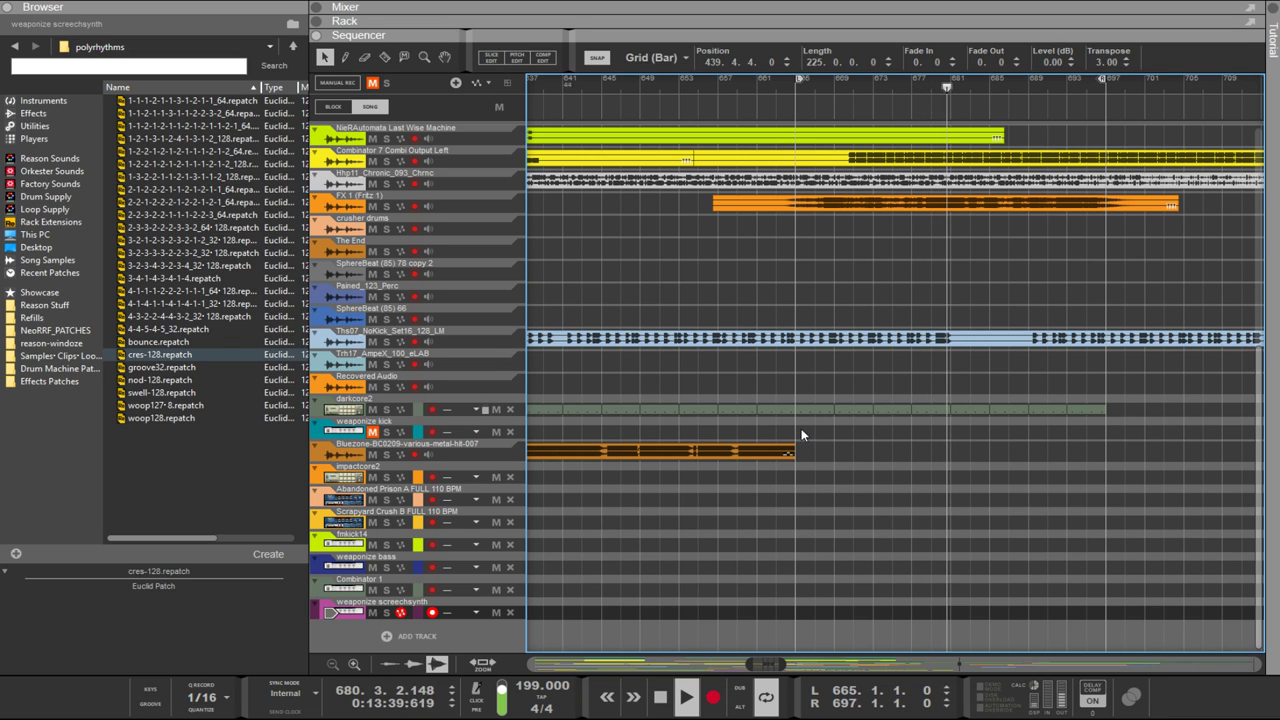
mouse_move(799, 428)
mouse_down()
mouse_move(1110, 428)
mouse_move(826, 418)
mouse_up()
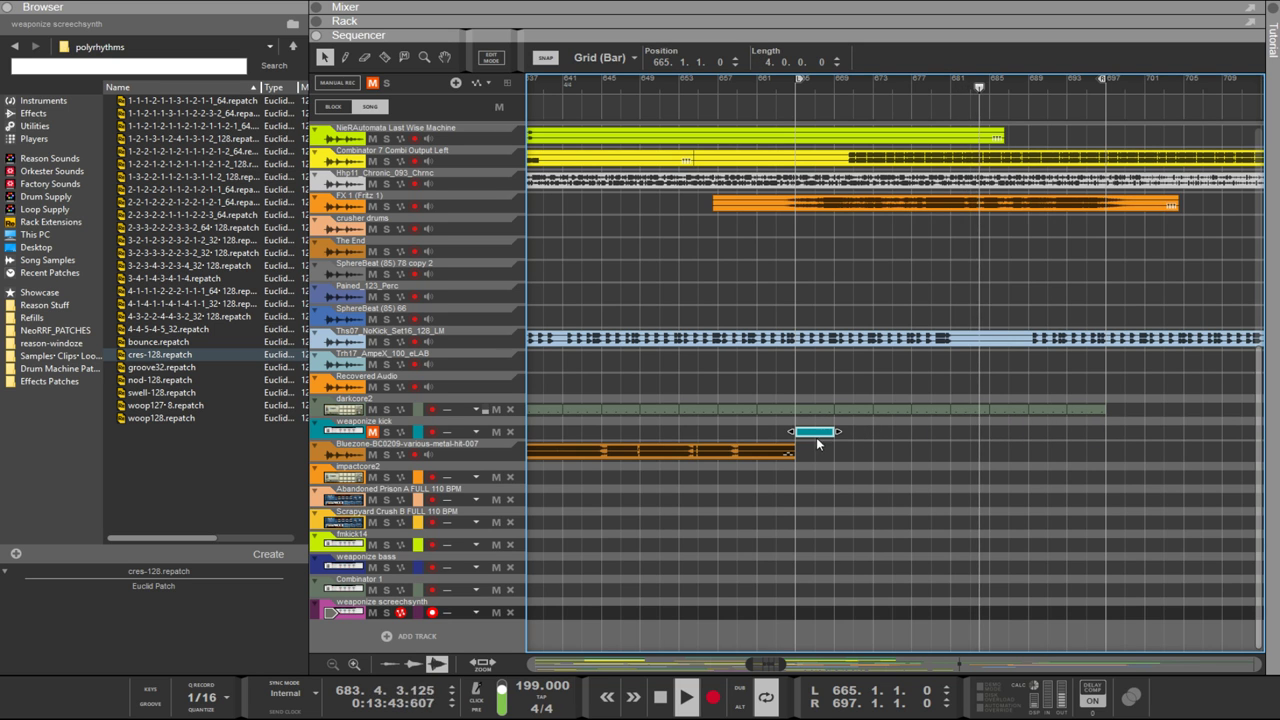
double_click(816, 433)
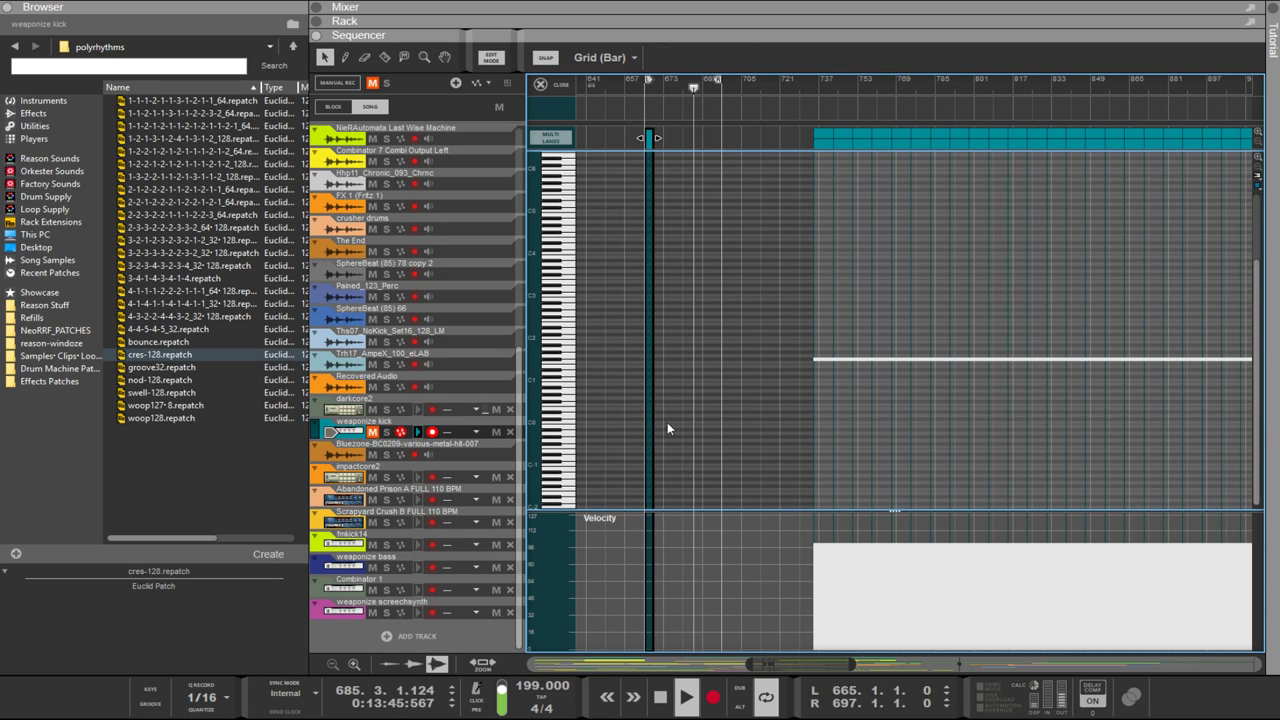
Step: Draw three consecutive half-bar F#0 notes at velocity 100 from the start of the weaponize kick clip
scroll(645, 393, up, 8)
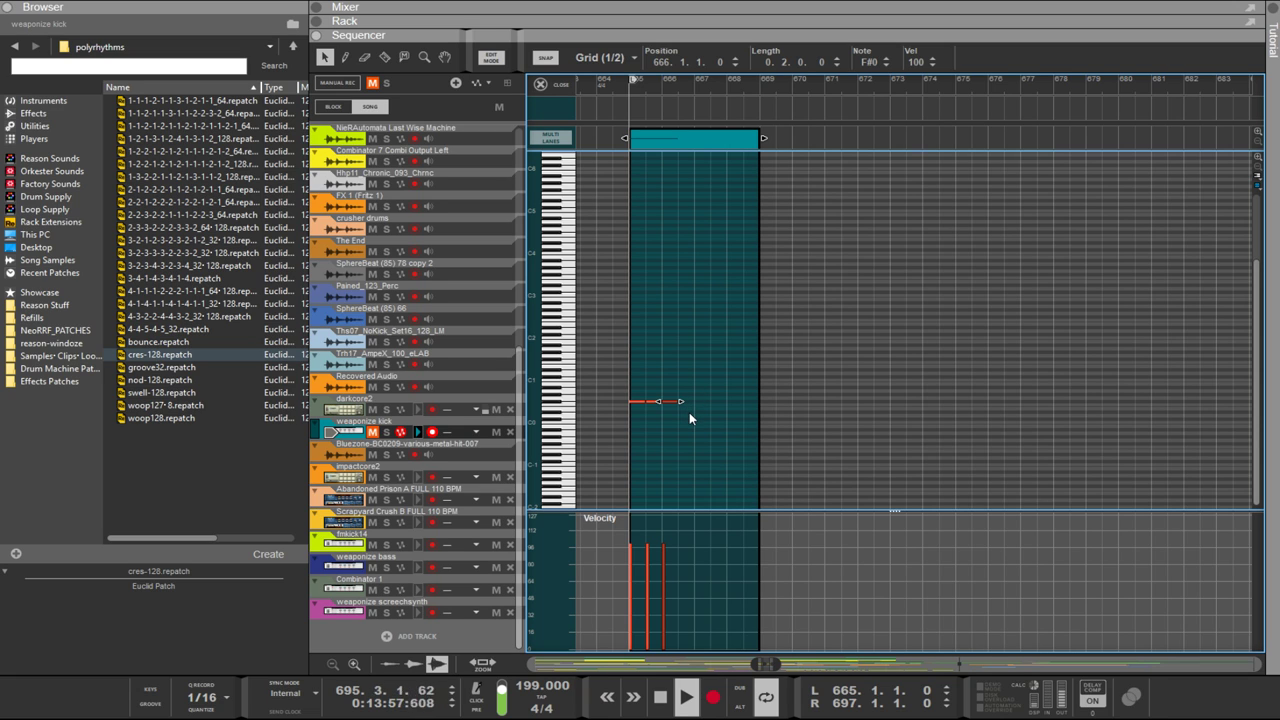
click(697, 402)
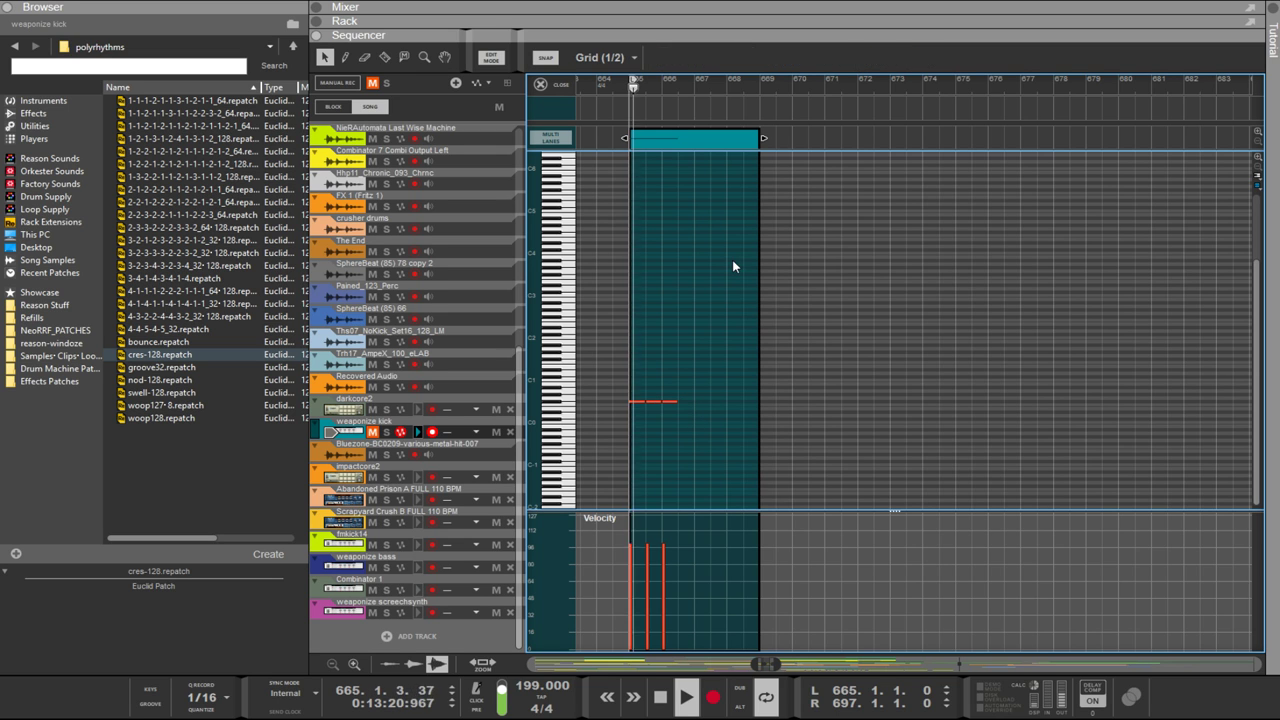
scroll(689, 411, up, 2)
scroll(689, 411, up, 1)
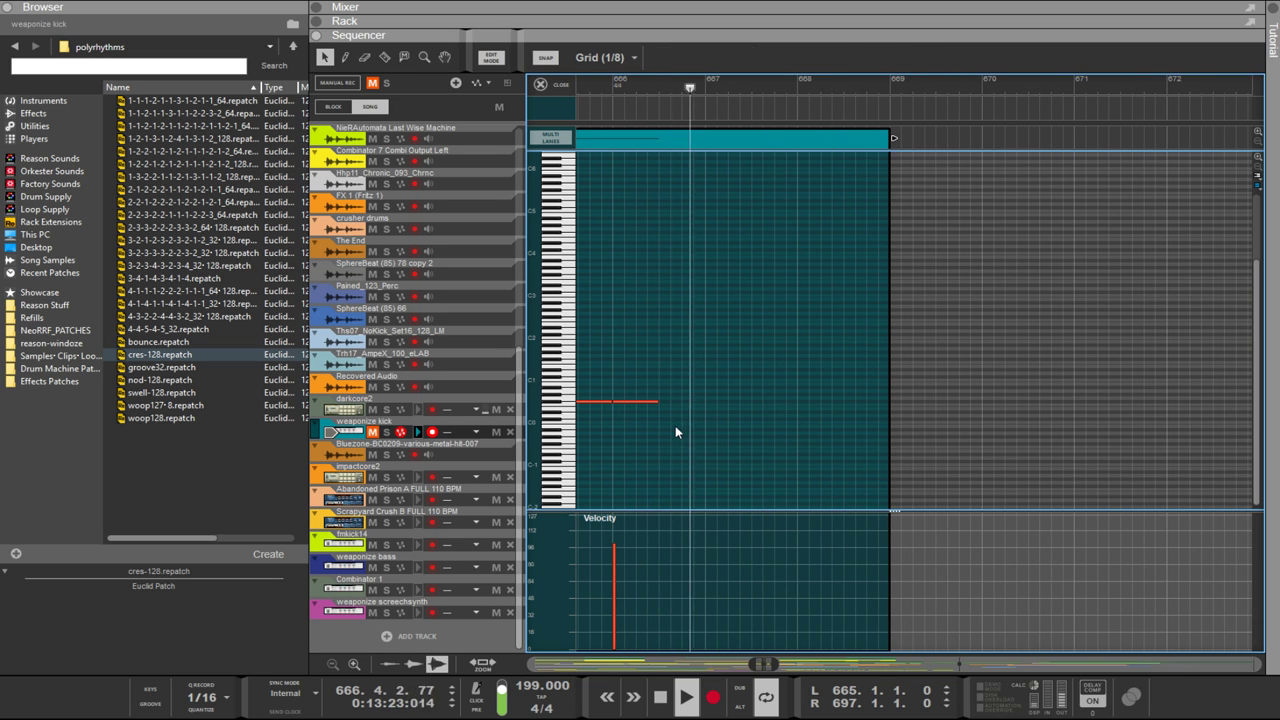
scroll(662, 442, up, 1)
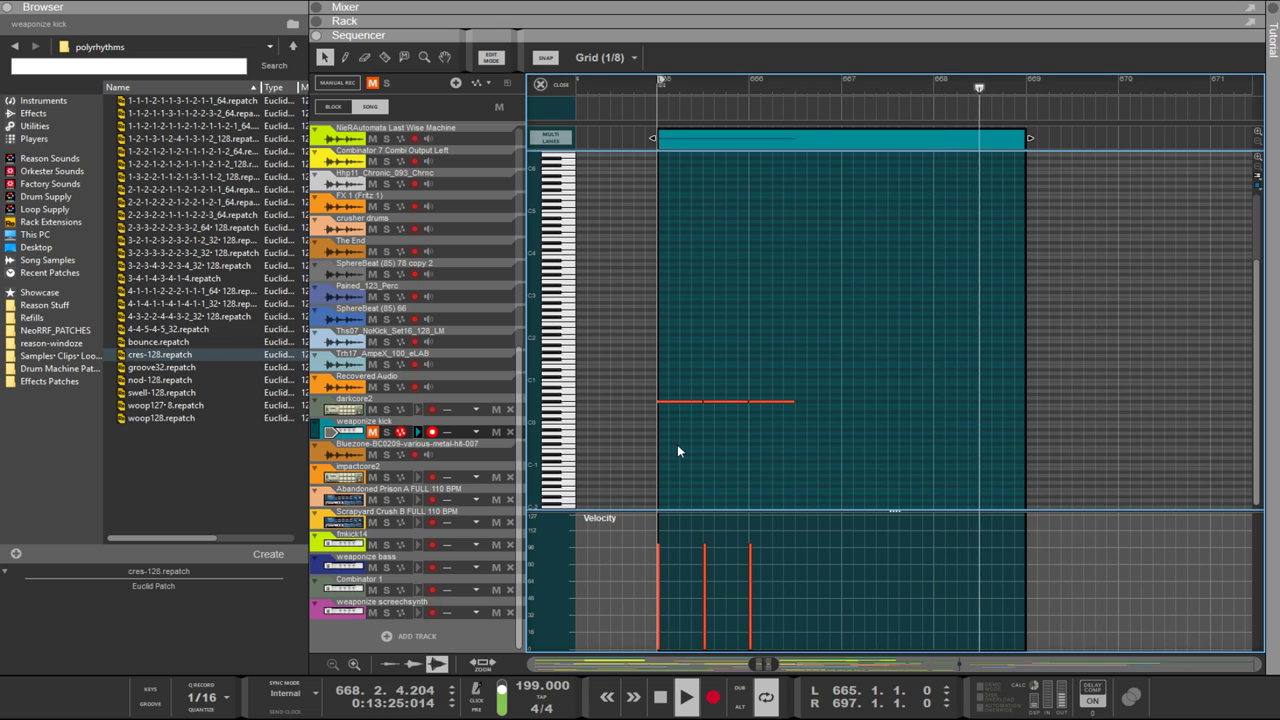
Step: Shorten the three F#0 notes to 1/16 each, keeping their half-bar spacing
scroll(672, 446, up, 2)
drag(964, 470, 904, 428)
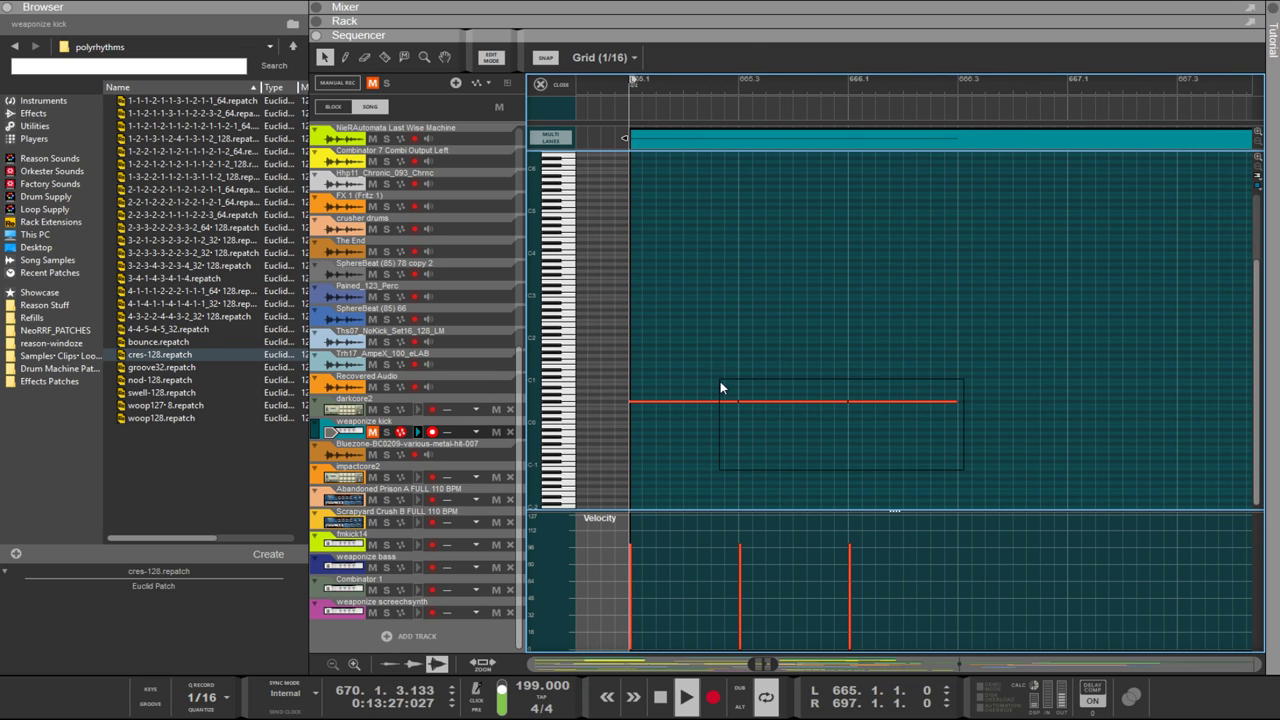
drag(720, 381, 718, 382)
drag(962, 402, 686, 401)
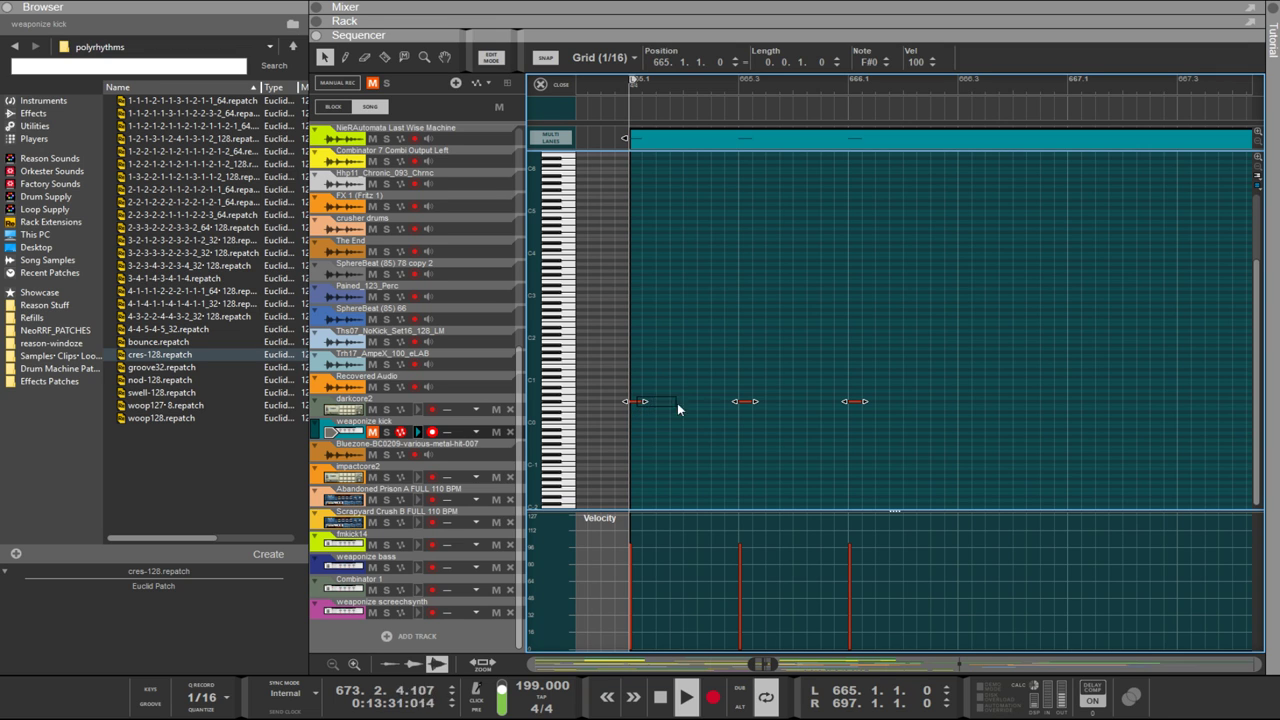
click(866, 408)
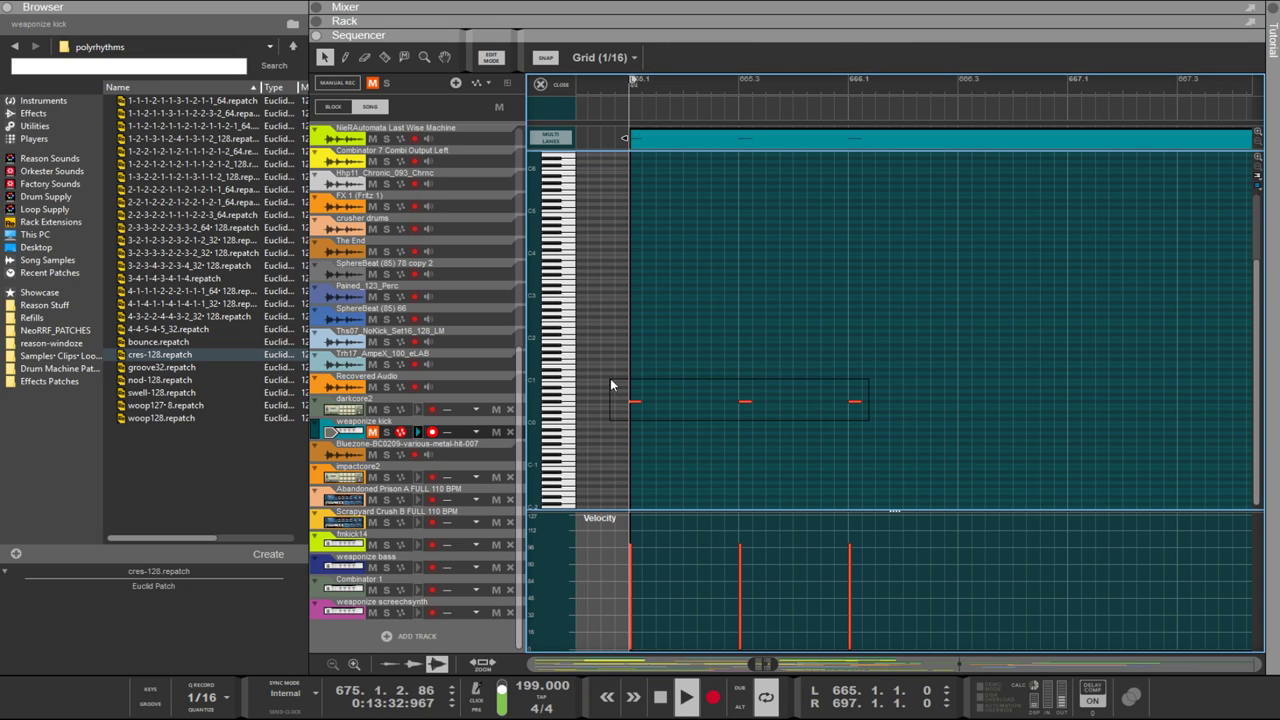
Step: Copy the 1/16 F#0 notes along the clip to build a repeating kick rhythm reaching beat 3 of bar 666
drag(611, 383, 720, 406)
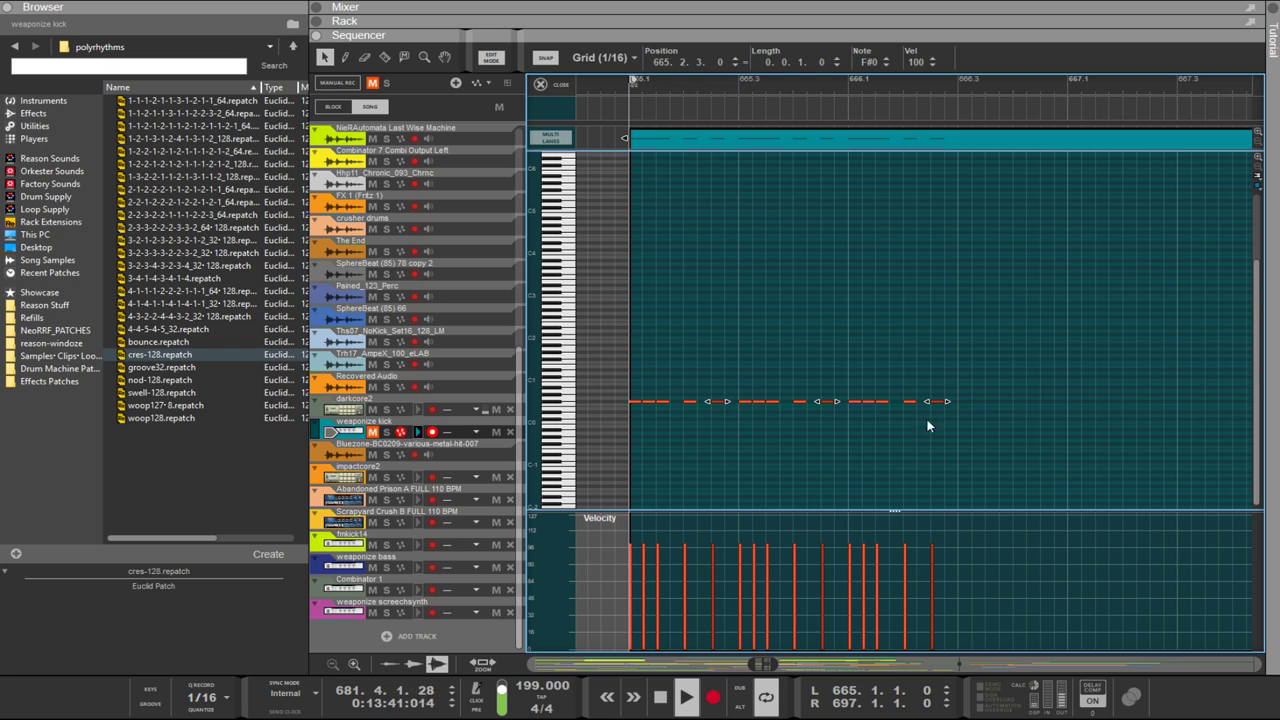
drag(928, 426, 910, 400)
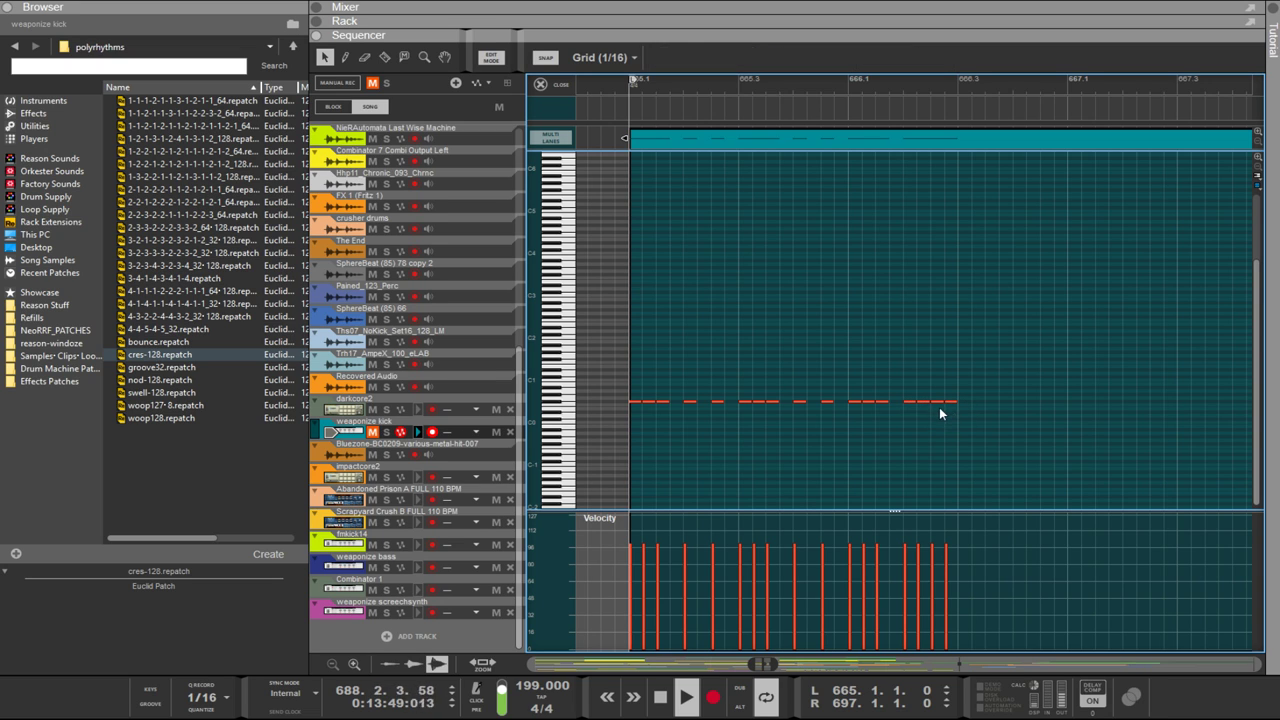
drag(930, 404, 922, 407)
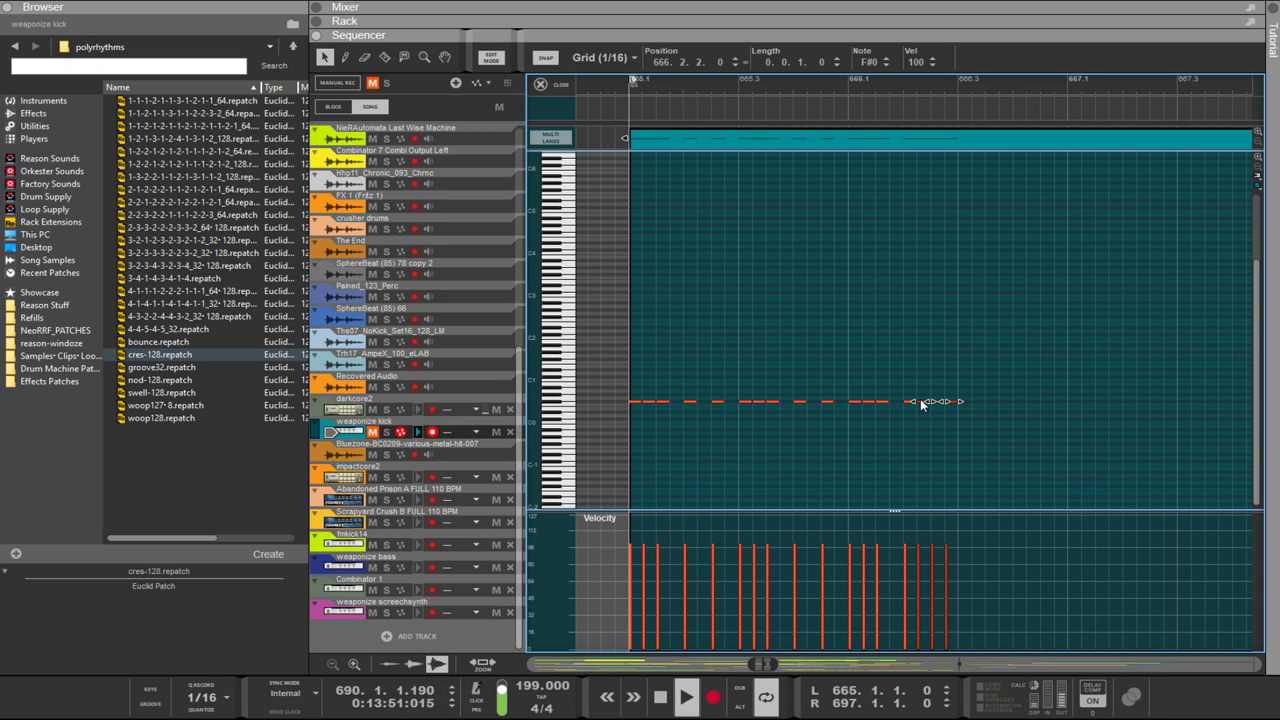
click(952, 406)
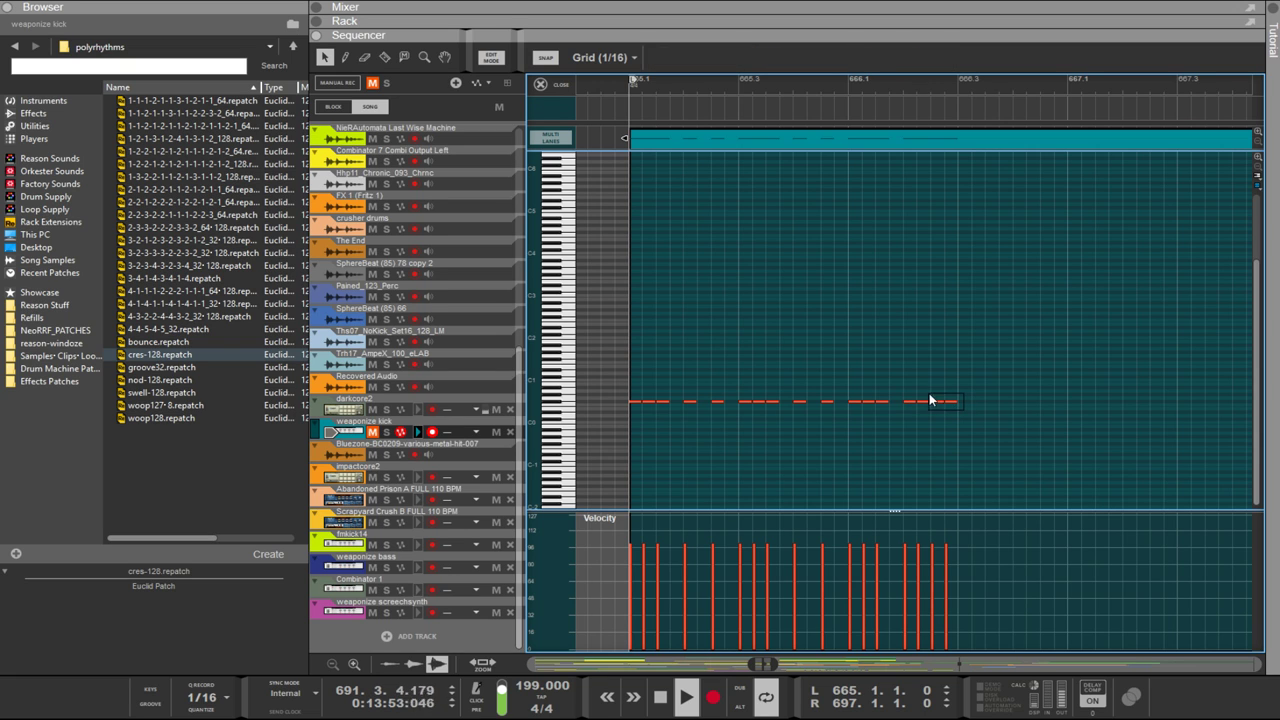
drag(930, 400, 975, 410)
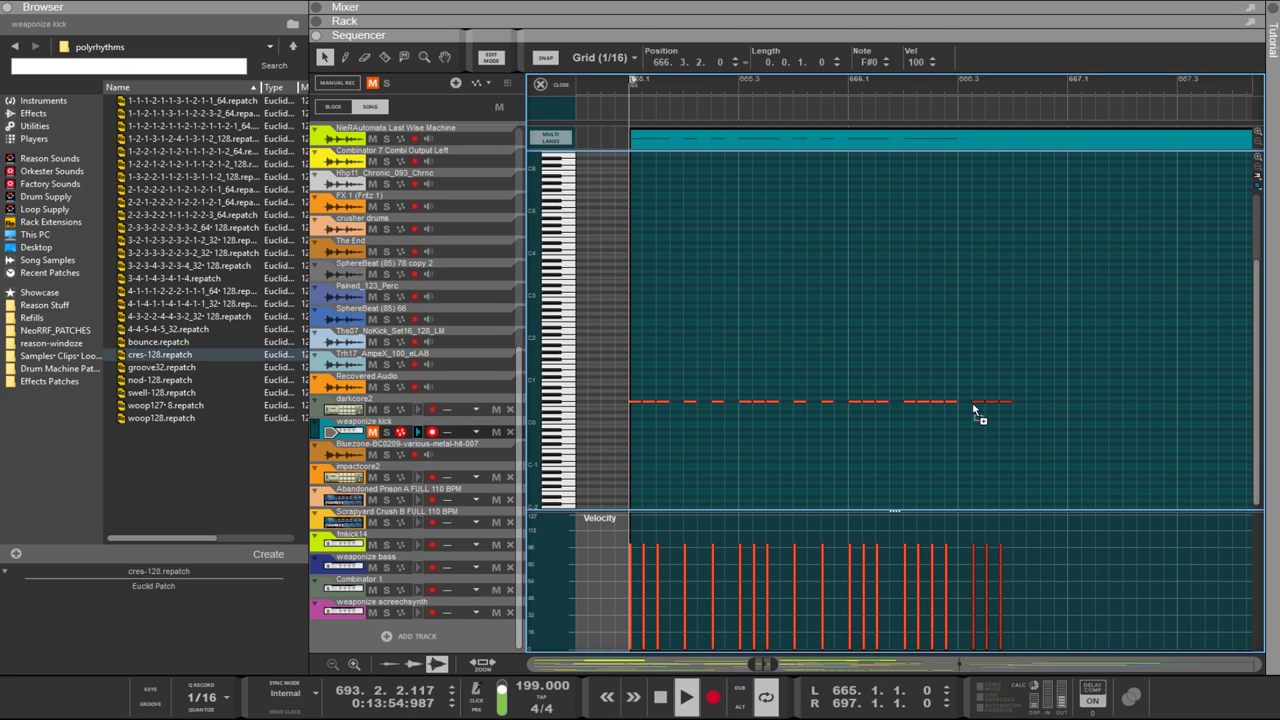
Step: Add three spaced 1/16 F#0 notes ending at 667.1.4, replacing the misplaced F0 note
alt+click(1030, 401)
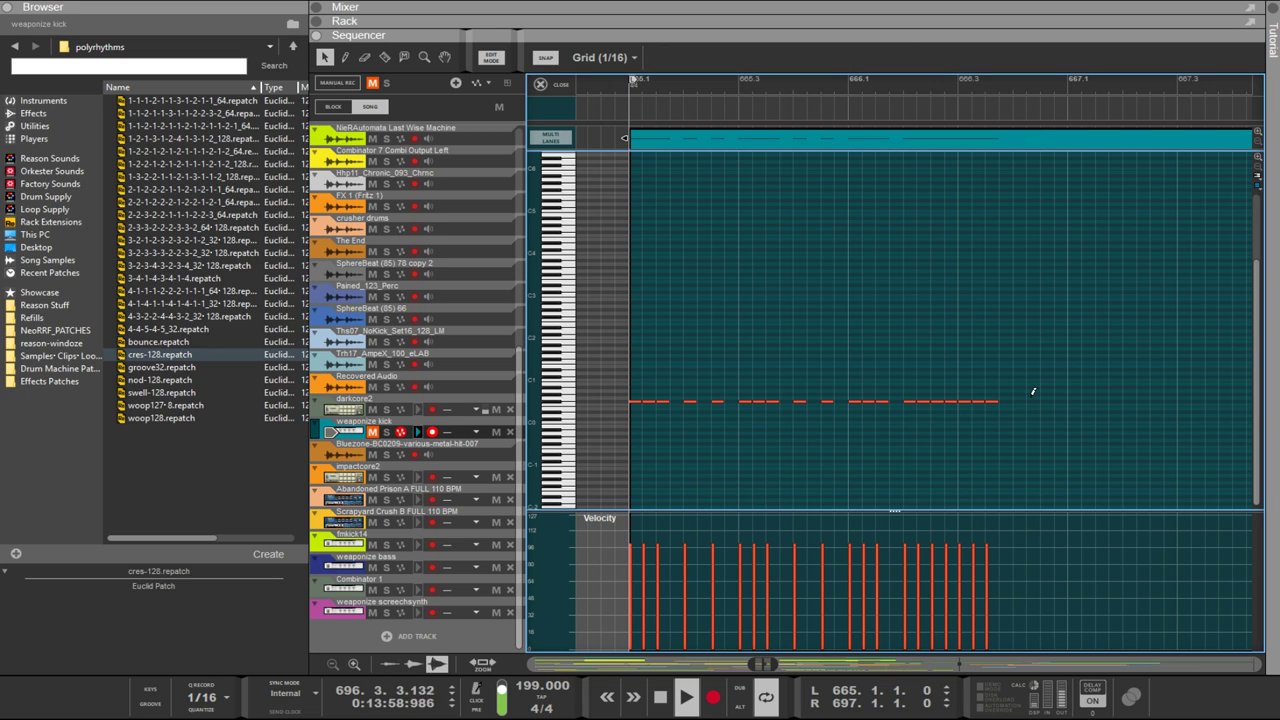
alt+click(1031, 401)
alt+click(1071, 401)
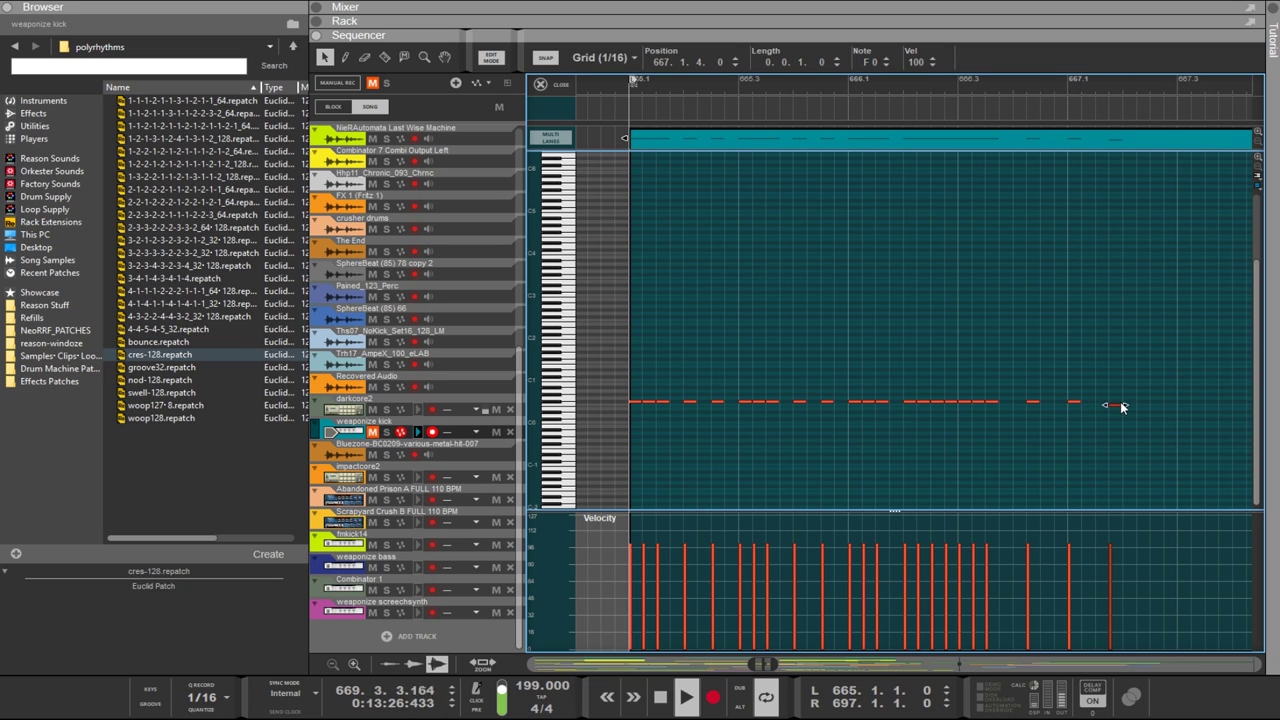
key(Delete)
click(1119, 397)
key(Delete)
click(1118, 397)
Step: Unmute the weaponize kick track and add a 1/32 F#0 note at 667.3.1.0
click(375, 436)
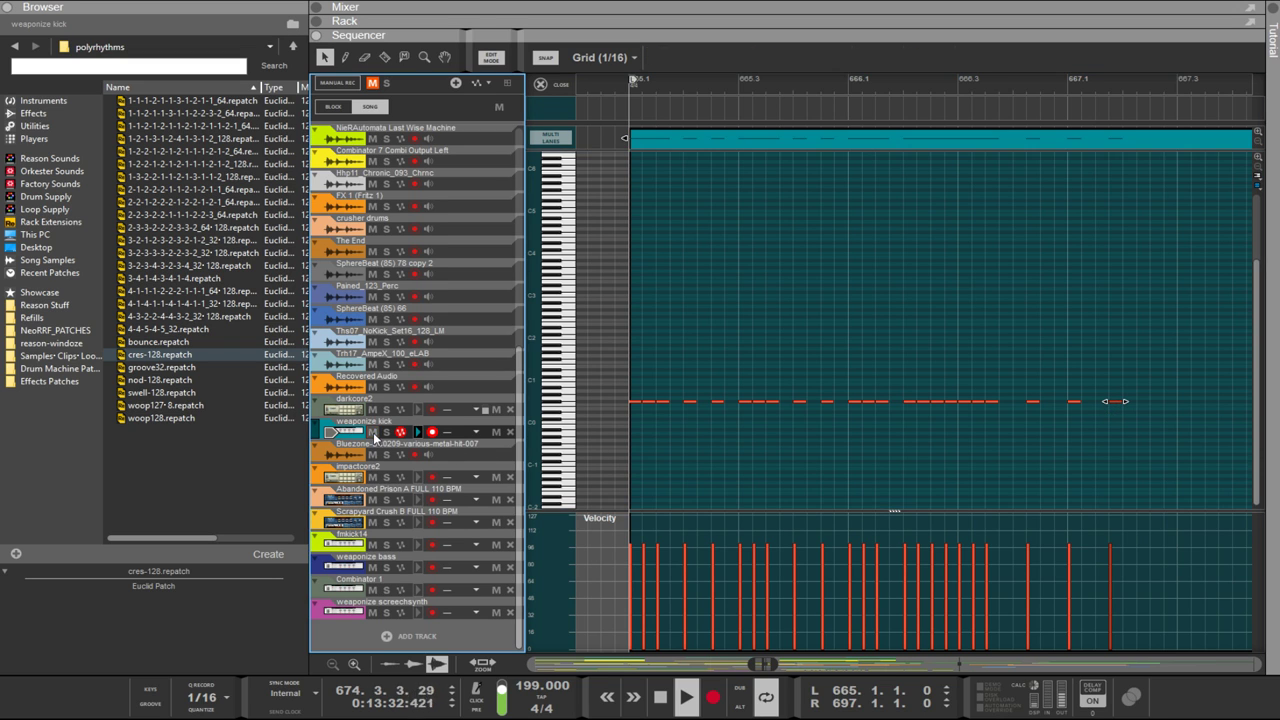
scroll(1095, 448, up, 3)
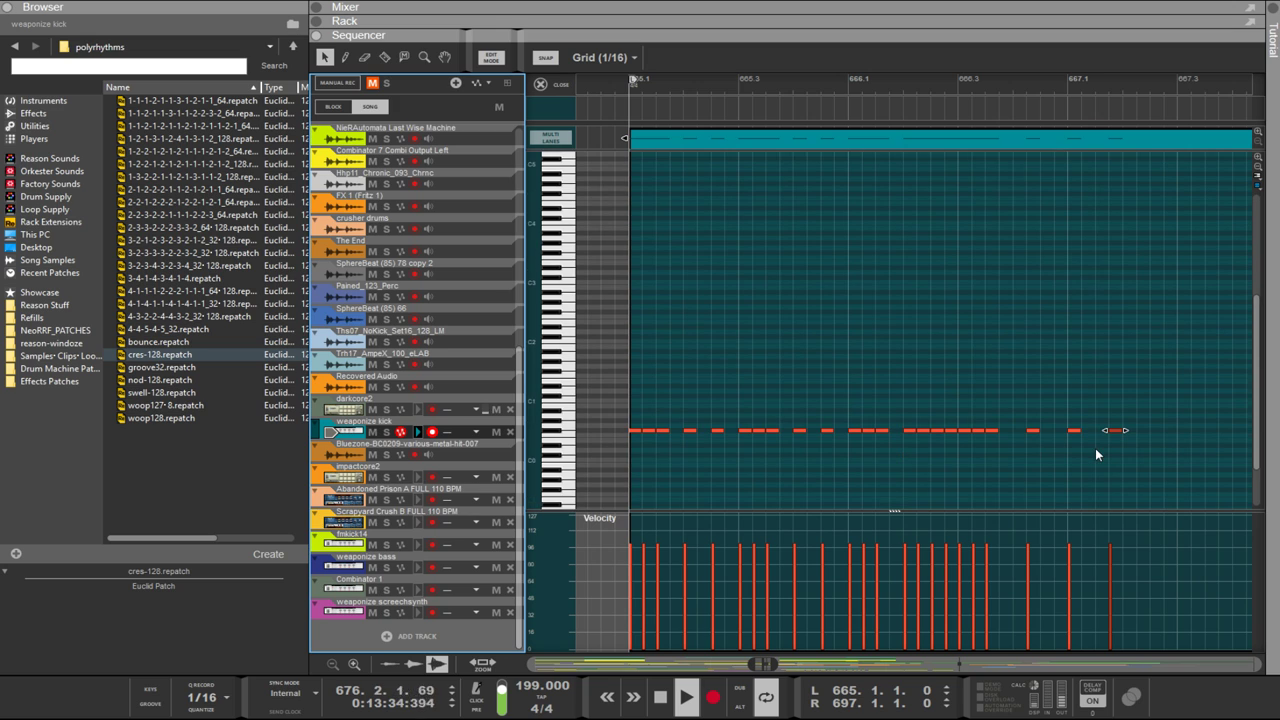
click(1160, 438)
scroll(1184, 430, up, 2)
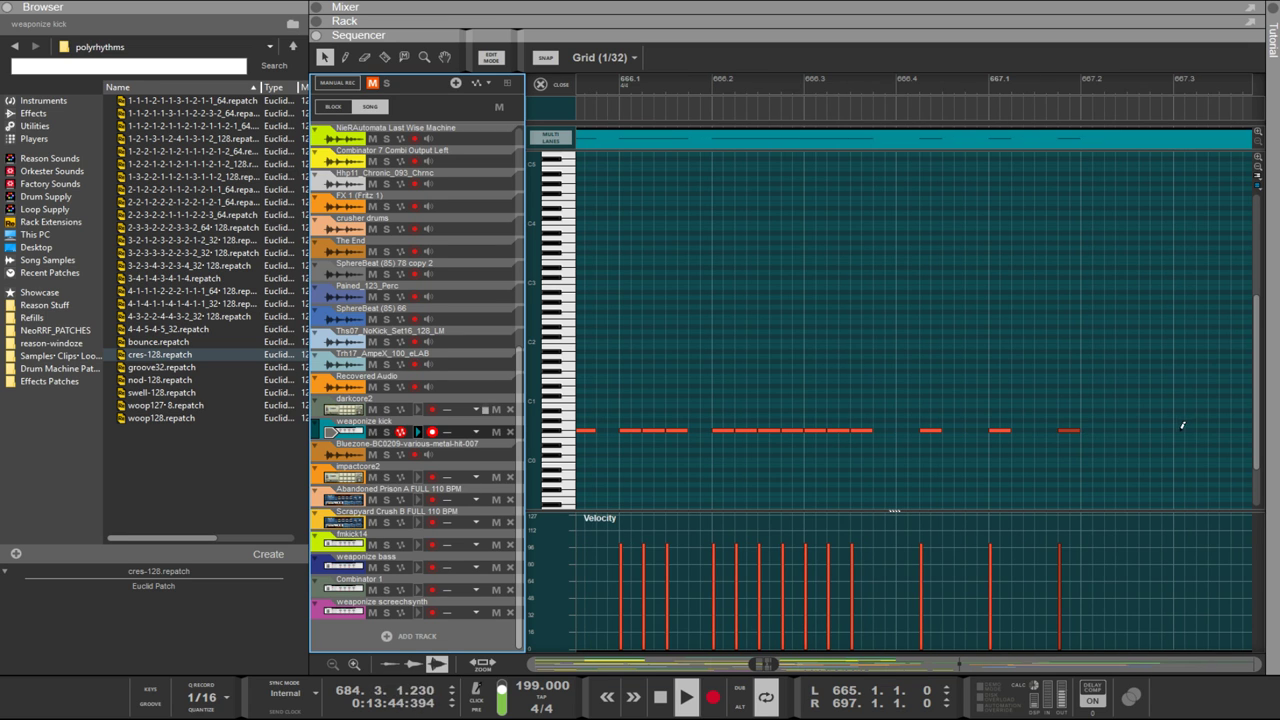
click(1177, 430)
Step: Add three consecutive 1/64 F#0 notes from 667.3.1.120, followed by two 1/32 notes at 667.3.2.60 and 667.3.2.180
scroll(1211, 450, up, 2)
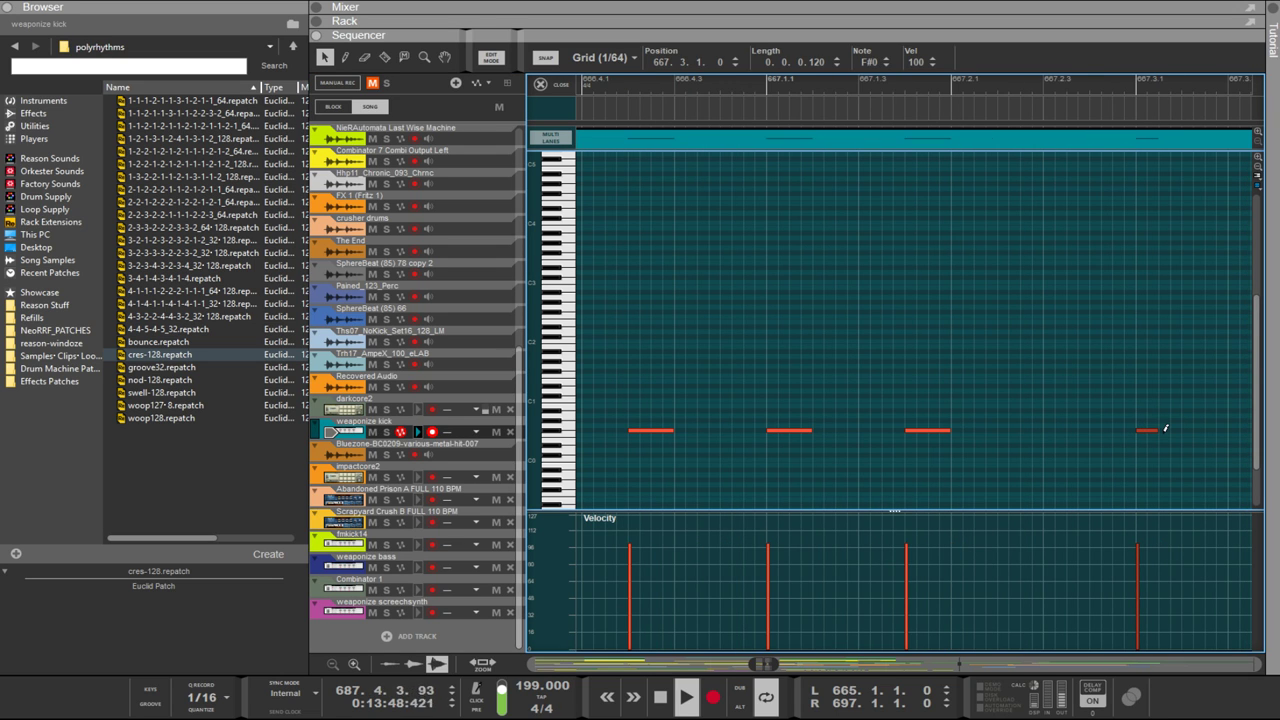
click(1162, 430)
click(1180, 430)
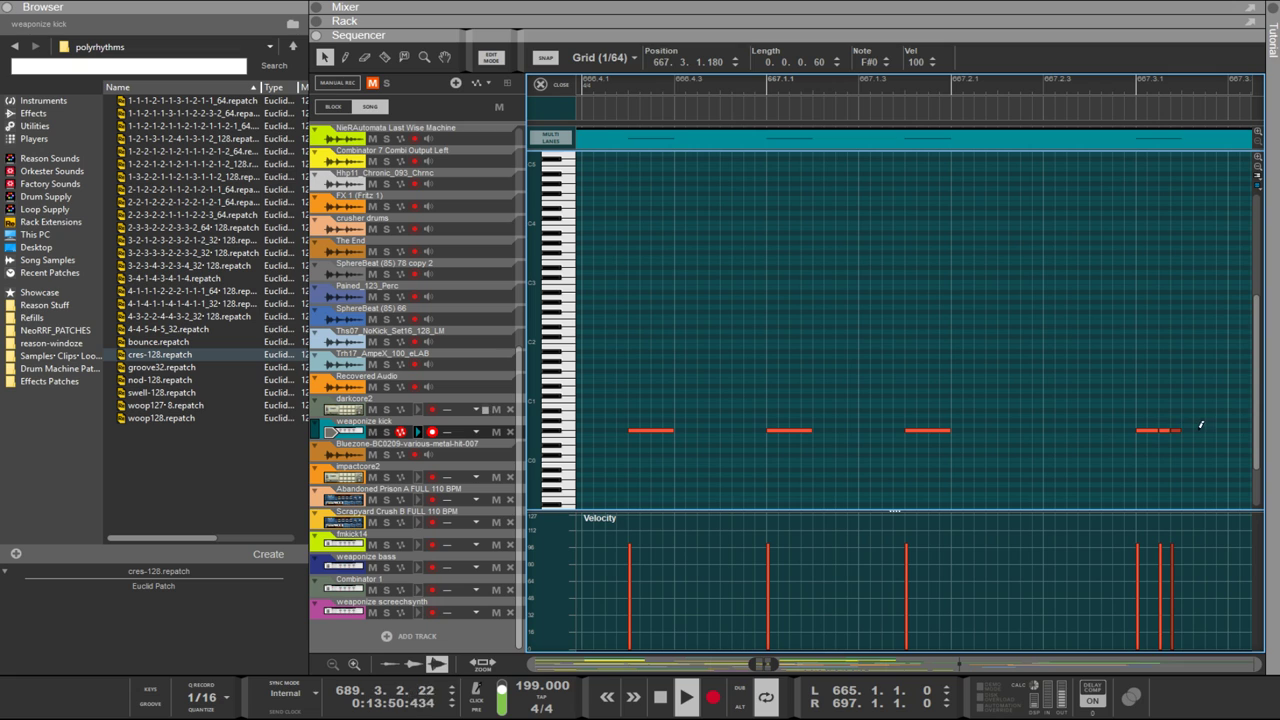
click(1190, 430)
drag(1198, 430, 1241, 430)
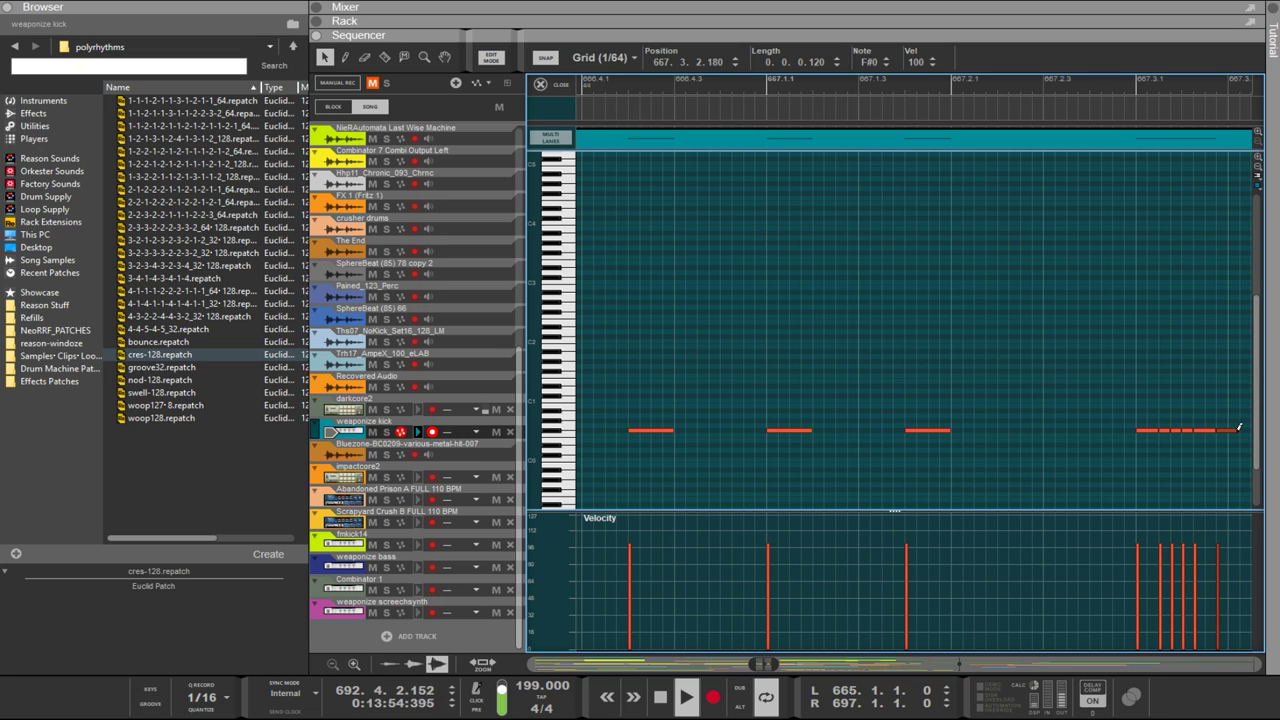
Step: Add seven consecutive 1/128 F#0 notes on the 1/128 grid from 667.3.3.60 through 667.3.4.0
scroll(1250, 437, up, 1)
scroll(1250, 437, up, 1)
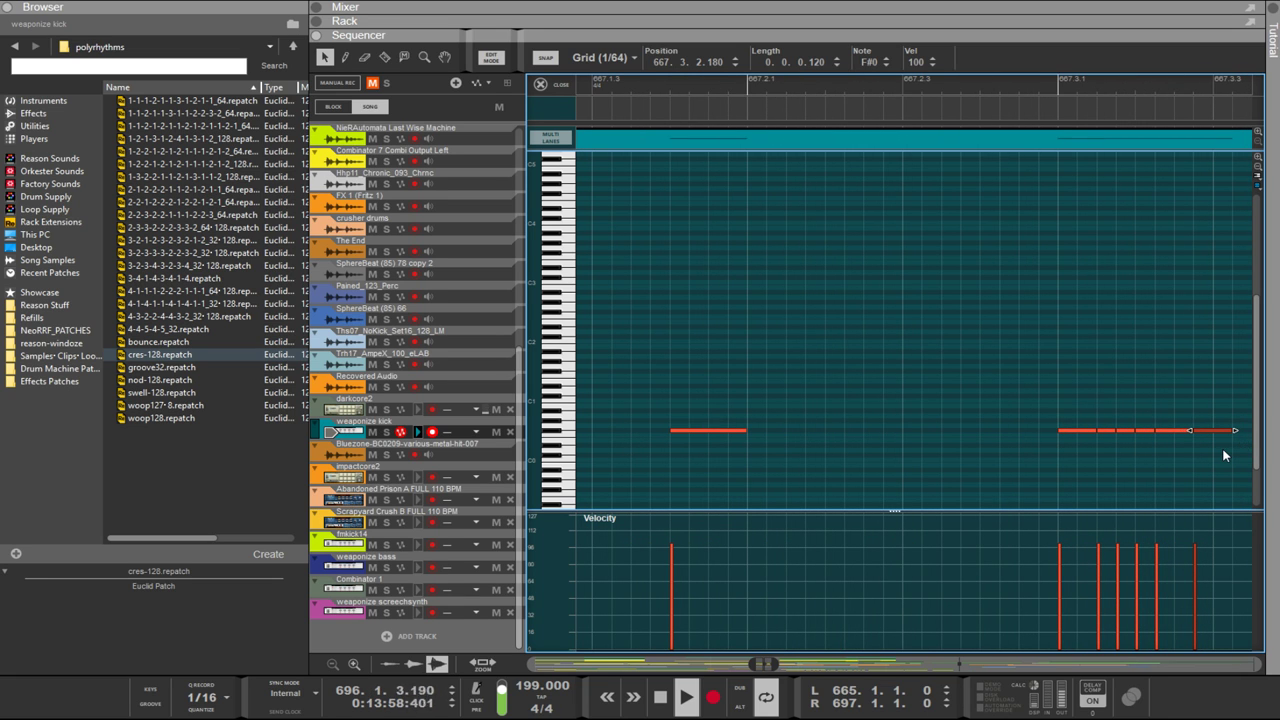
click(1224, 455)
scroll(1224, 455, right, 2)
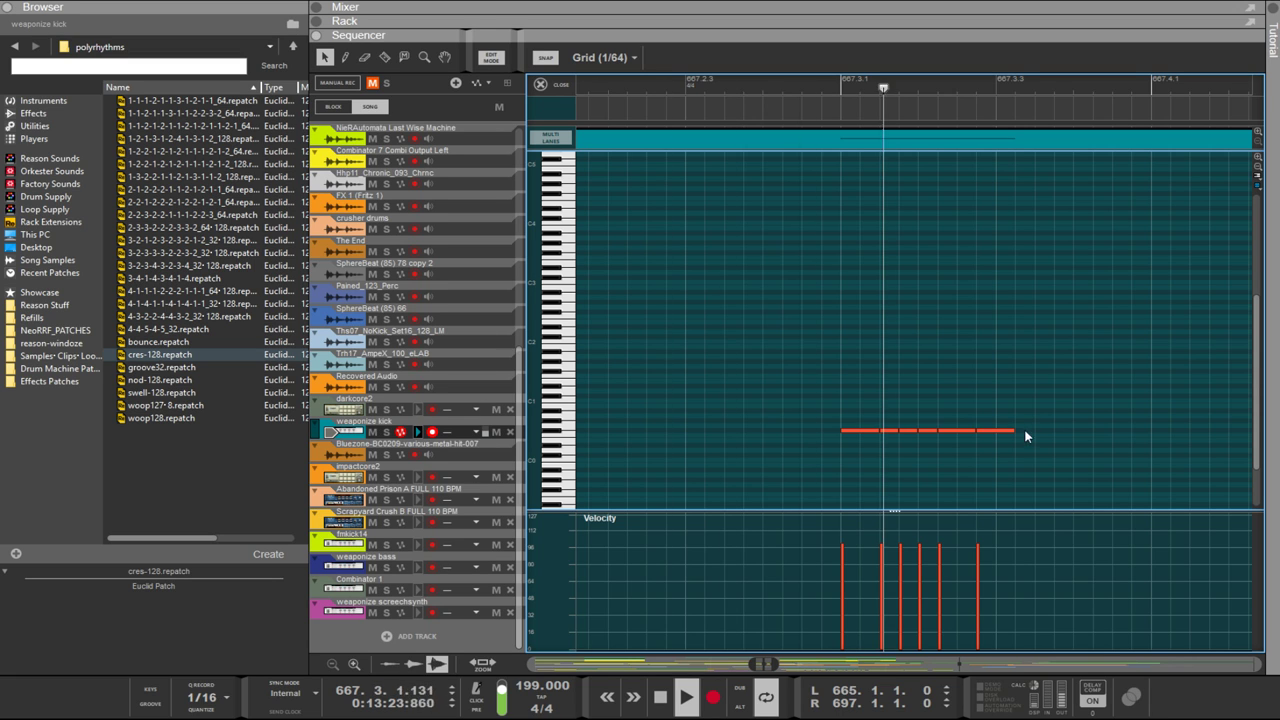
scroll(1036, 442, up, 2)
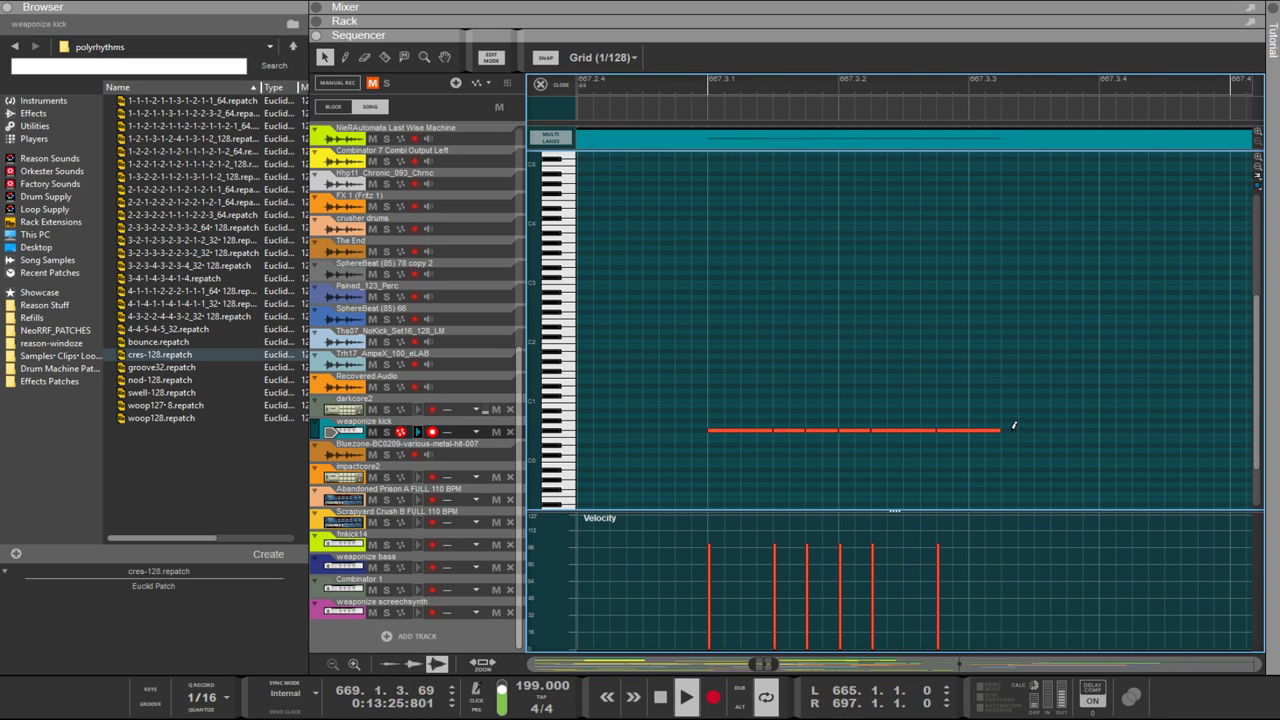
click(1012, 430)
click(1026, 430)
click(1040, 430)
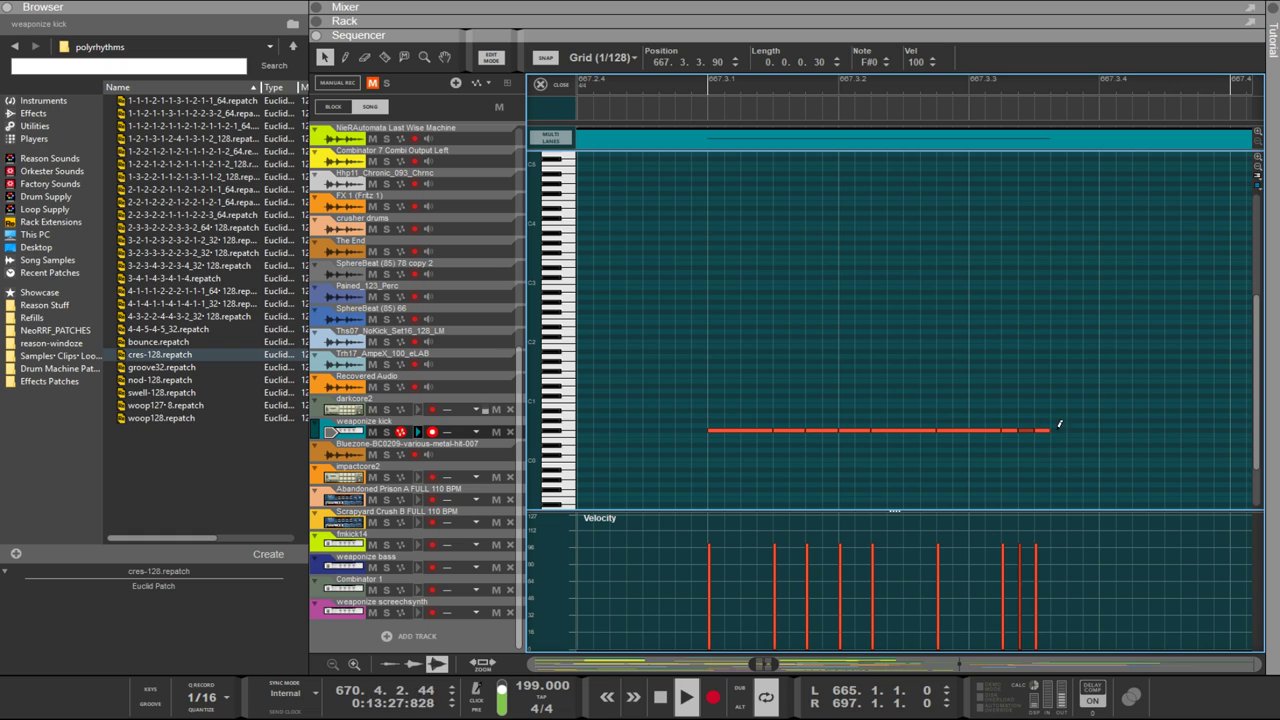
click(1058, 430)
click(1074, 430)
click(1090, 430)
click(1106, 430)
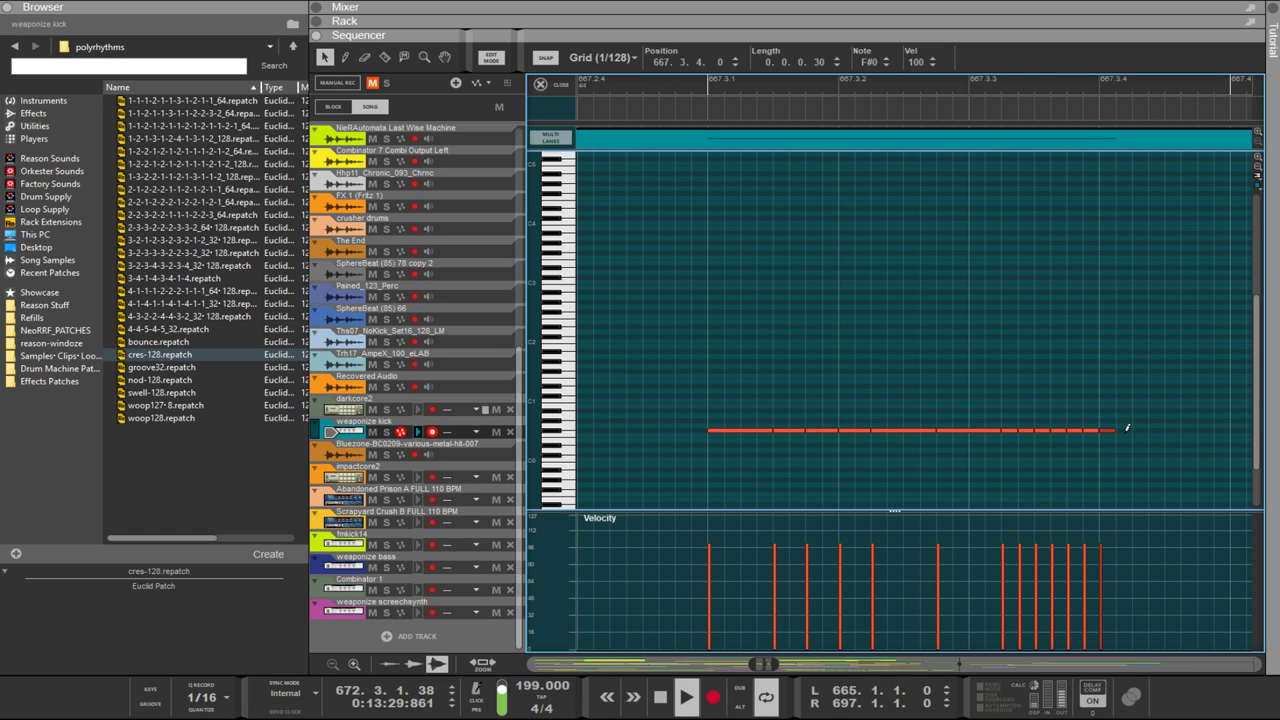
Step: Place spaced 1/128 F#0 notes at 667.3.4.90, 667.3.4.180 and 667.4.1.30, removing the misplaced one at 667.3.4.150
click(1156, 430)
click(1188, 430)
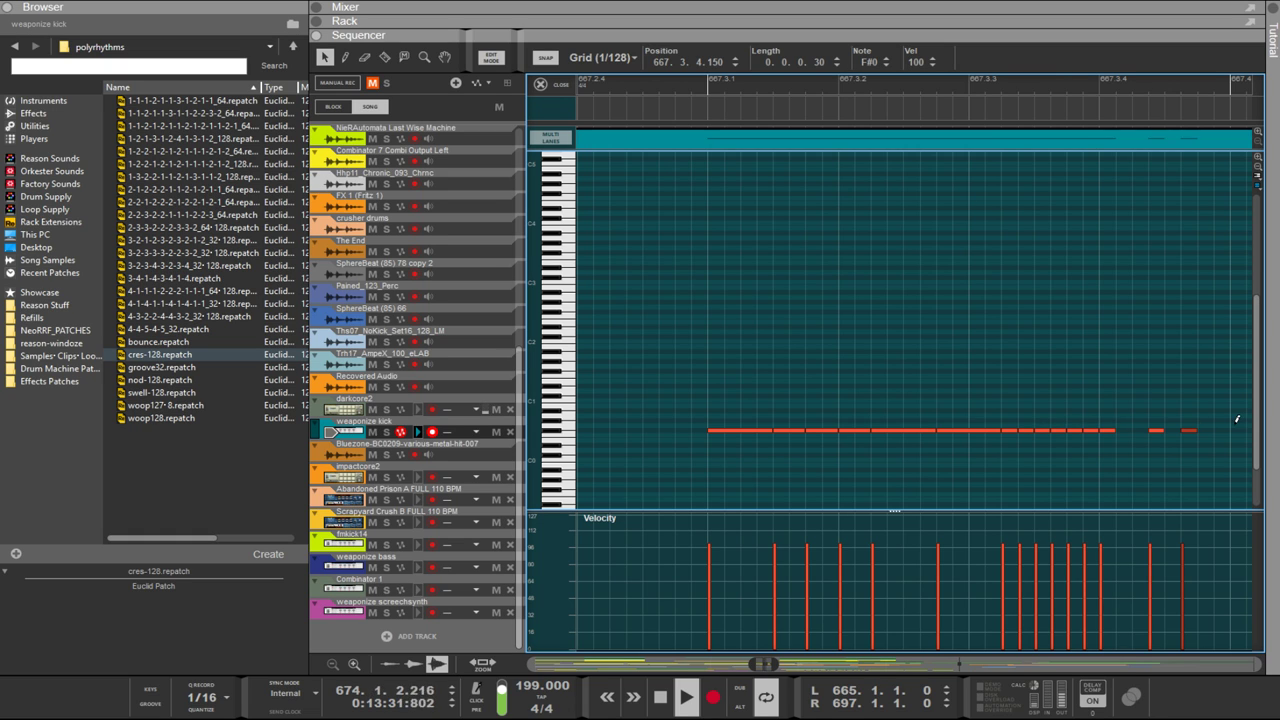
key(Delete)
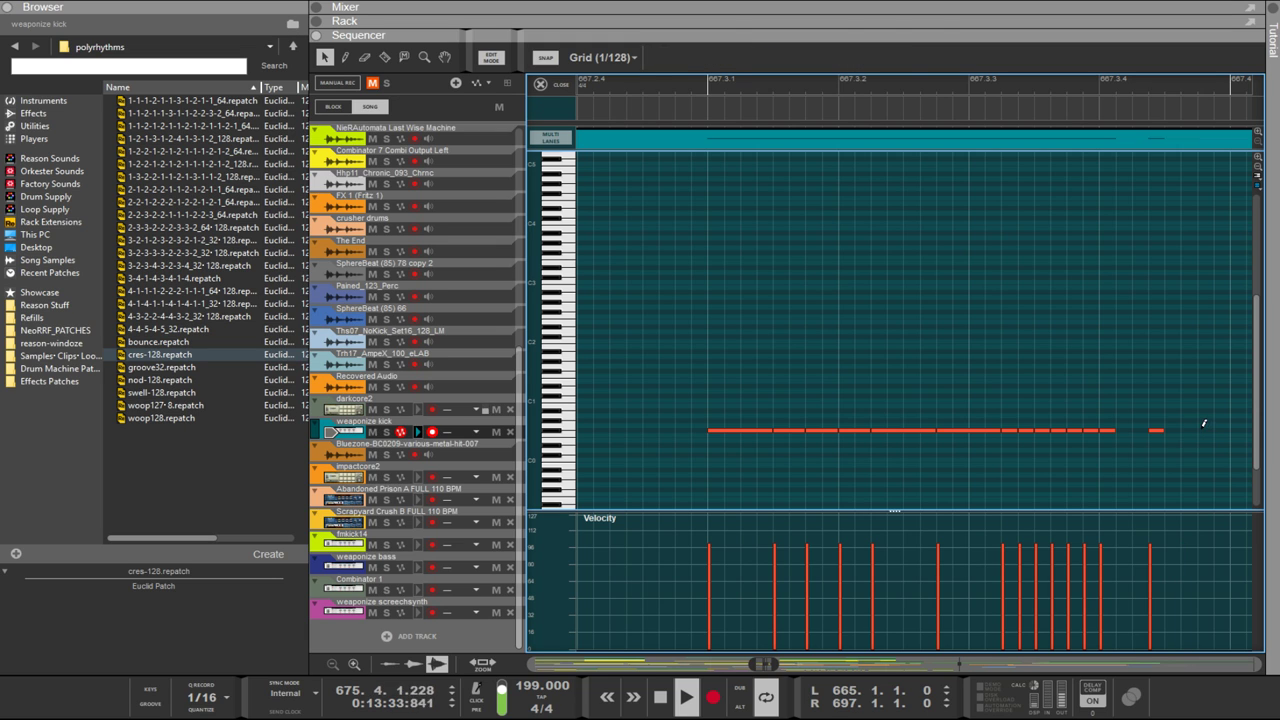
click(1204, 430)
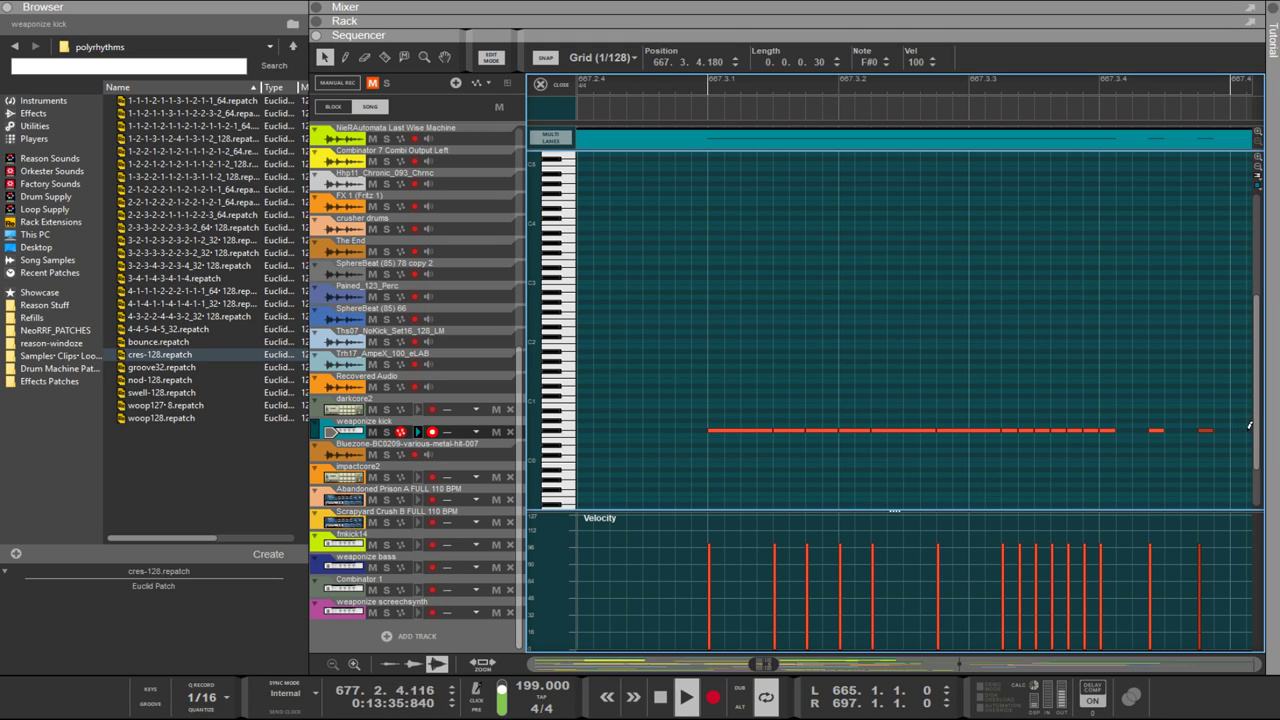
click(1248, 429)
Step: Continue with five more 1/128 F#0 notes spaced 90 ticks apart, from 667.4.1.120 to 667.4.3.0
scroll(1250, 435, up, 3)
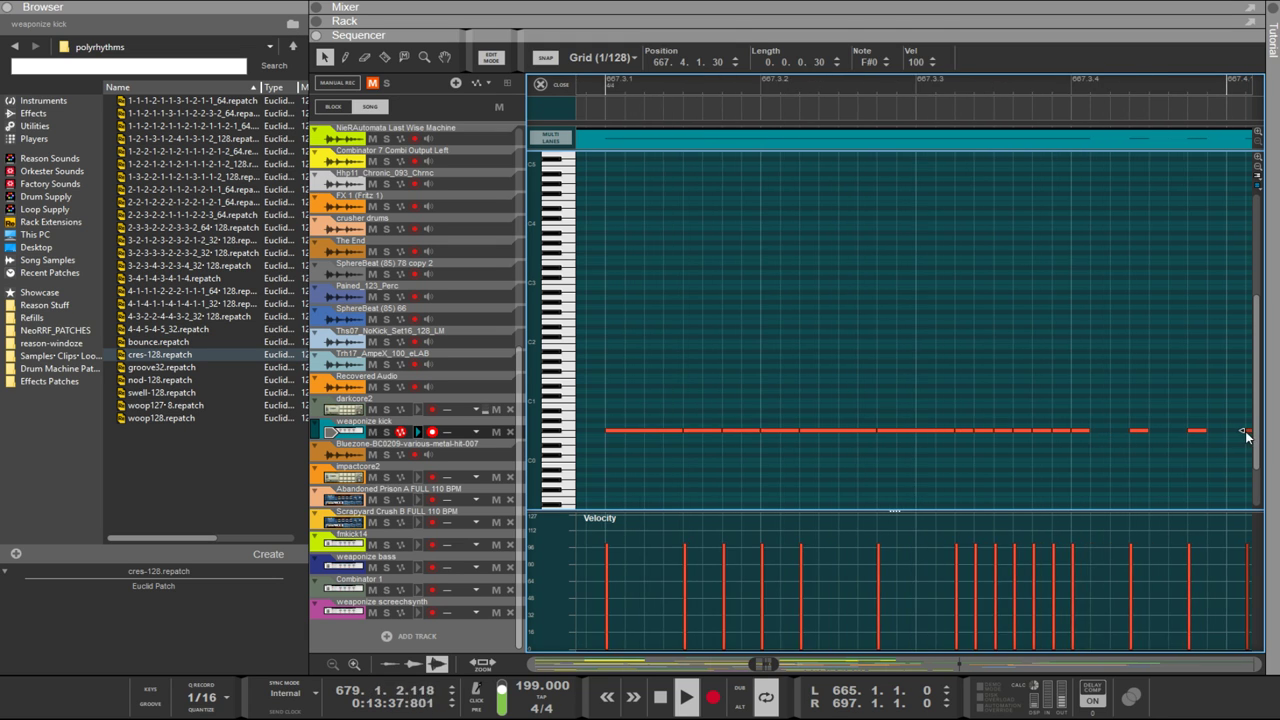
scroll(1230, 450, right, 5)
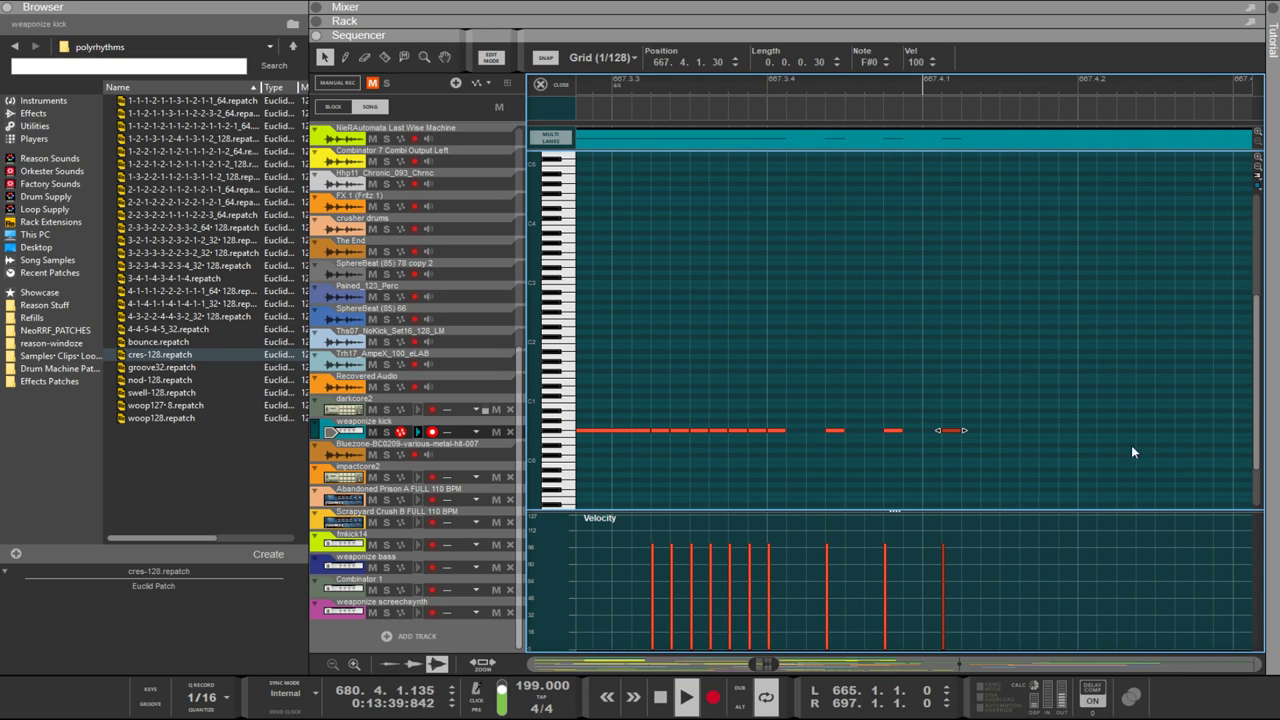
click(1006, 430)
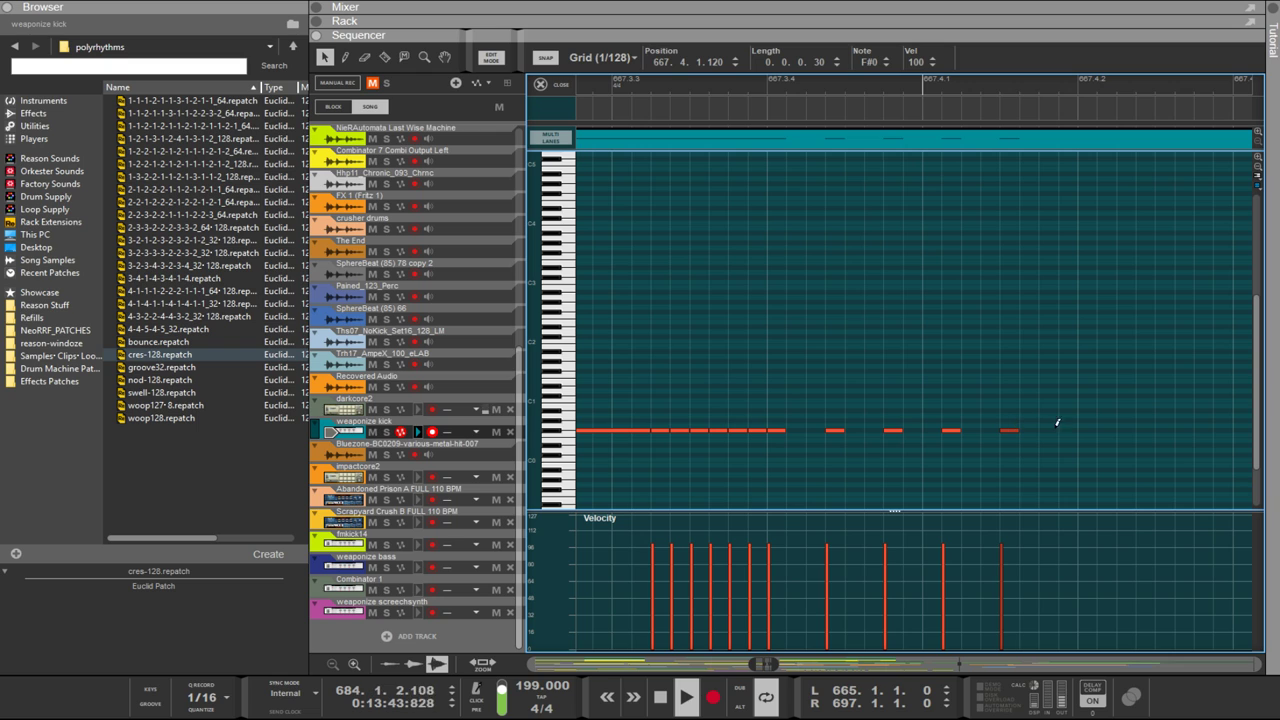
click(1058, 424)
drag(1068, 431, 1067, 430)
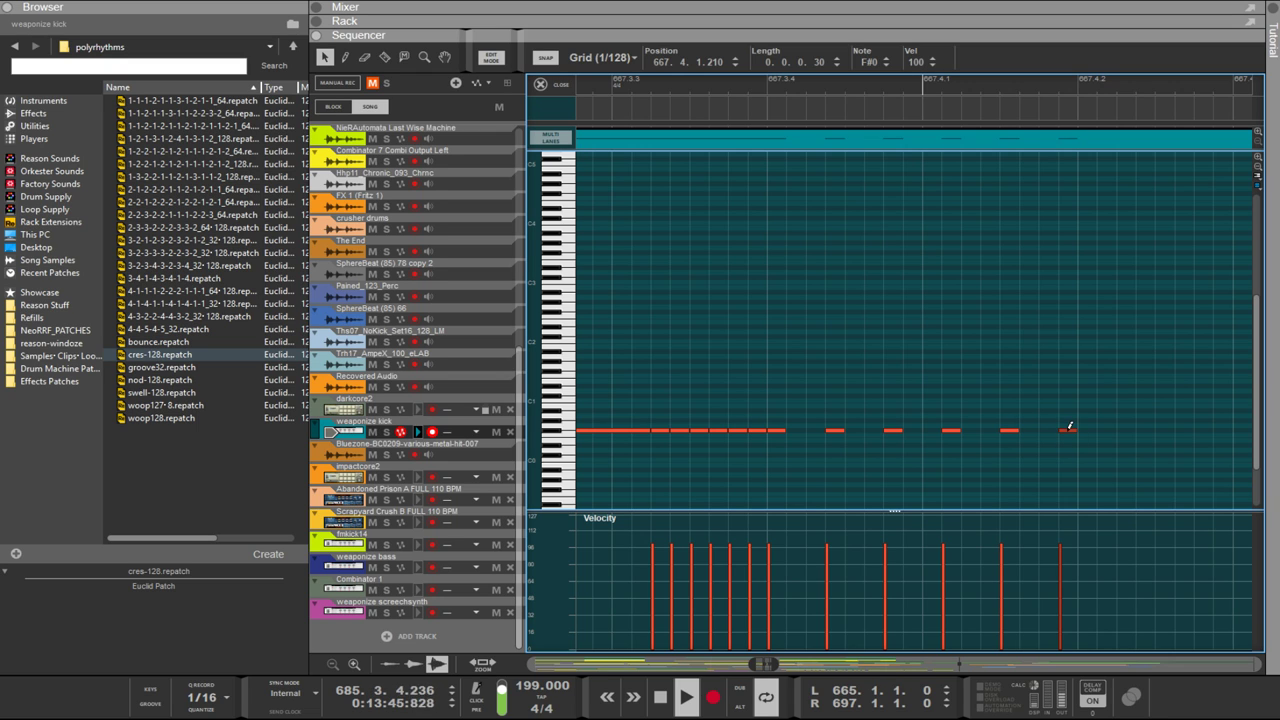
click(1126, 428)
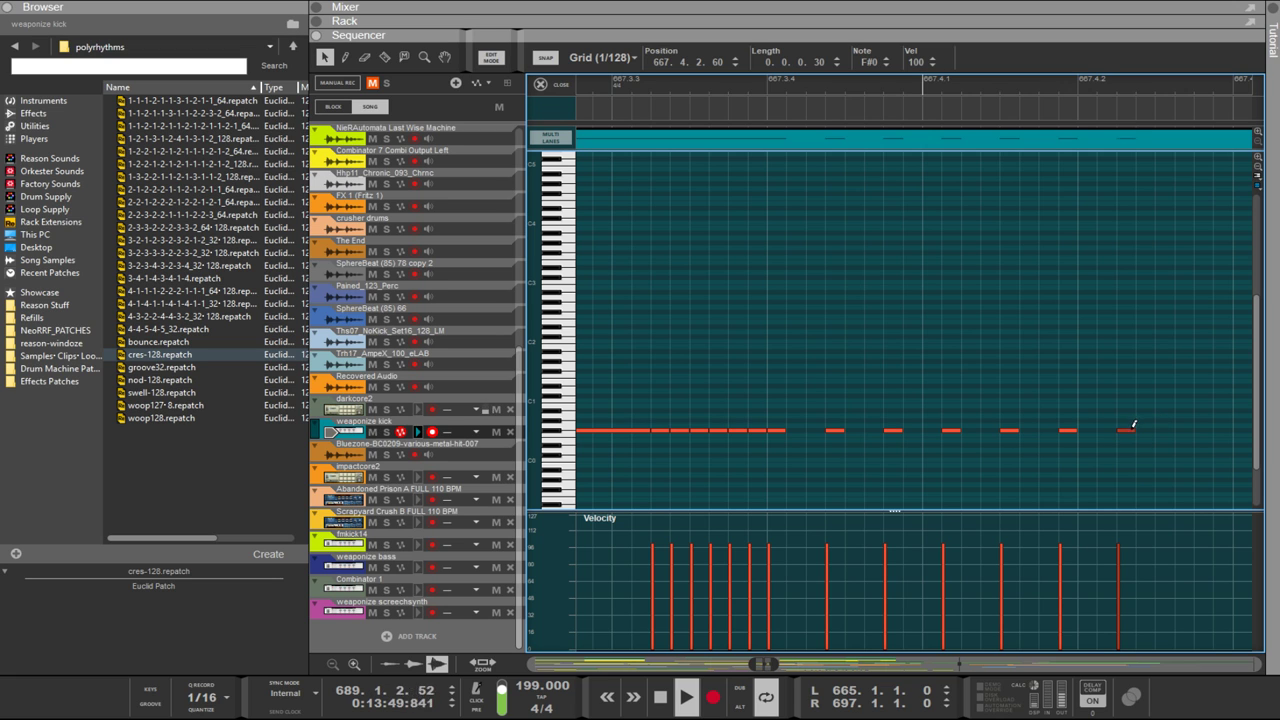
click(1188, 428)
click(1245, 428)
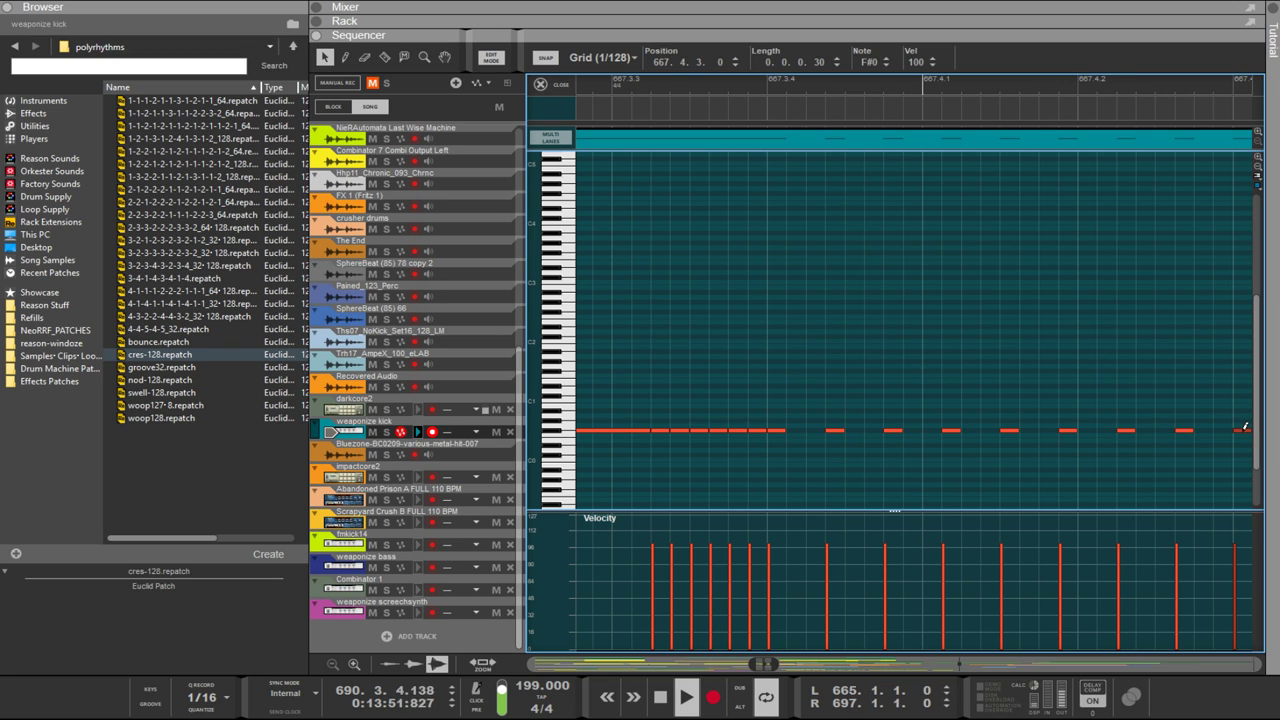
Step: Add a 1/128 F#0 note at 667.4.3.30, followed by four adjacent pairs of 1/128 notes every 90 ticks, ending at 667.4.4.150
scroll(1242, 431, right, 3)
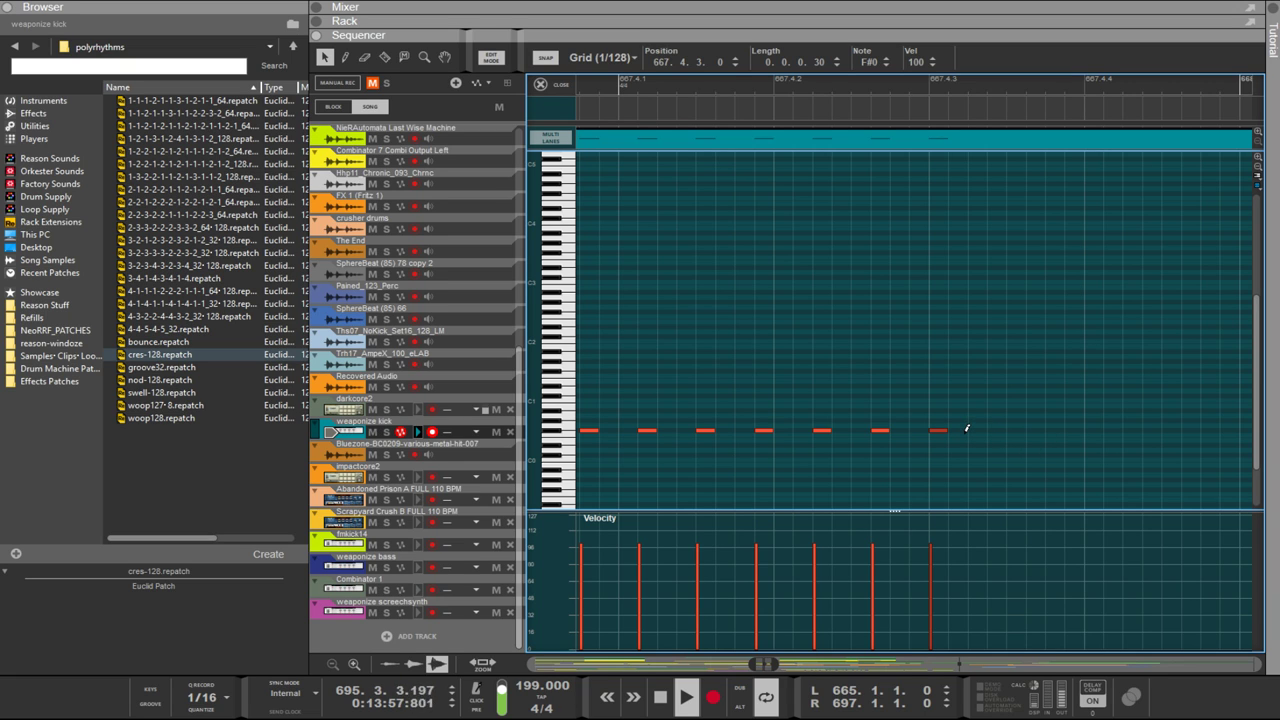
click(964, 428)
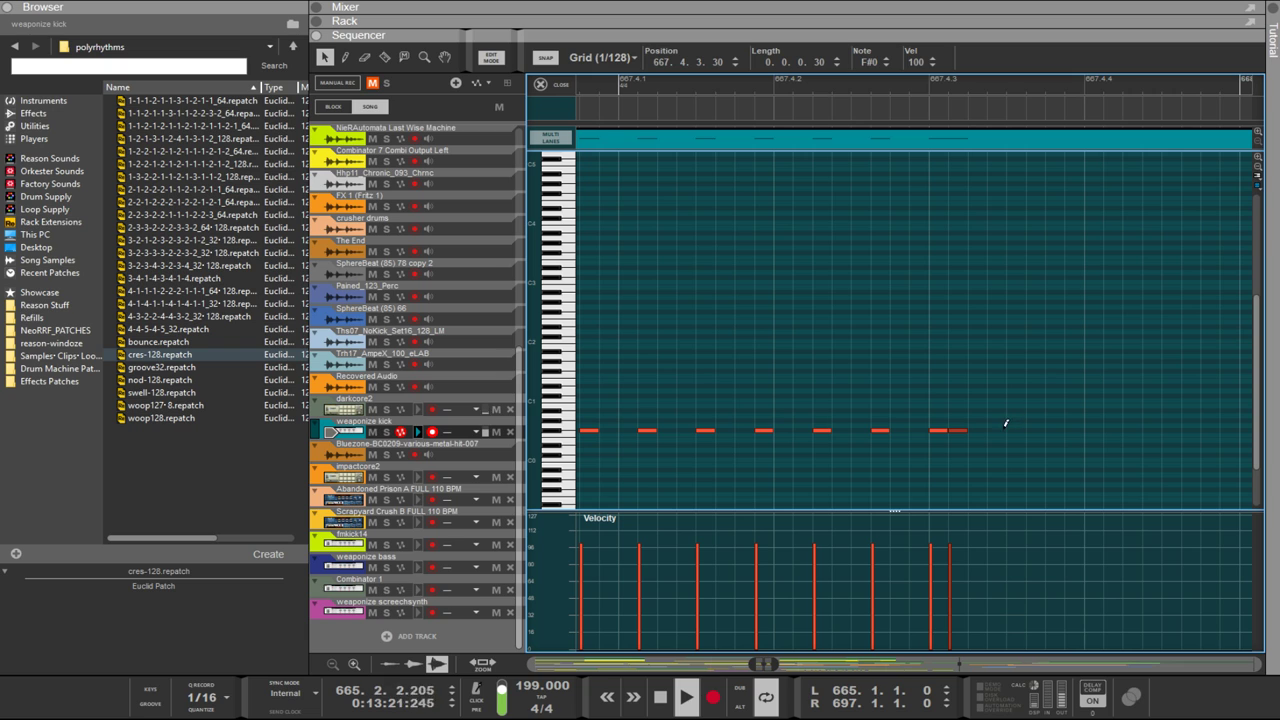
click(1002, 430)
click(1020, 430)
click(1058, 430)
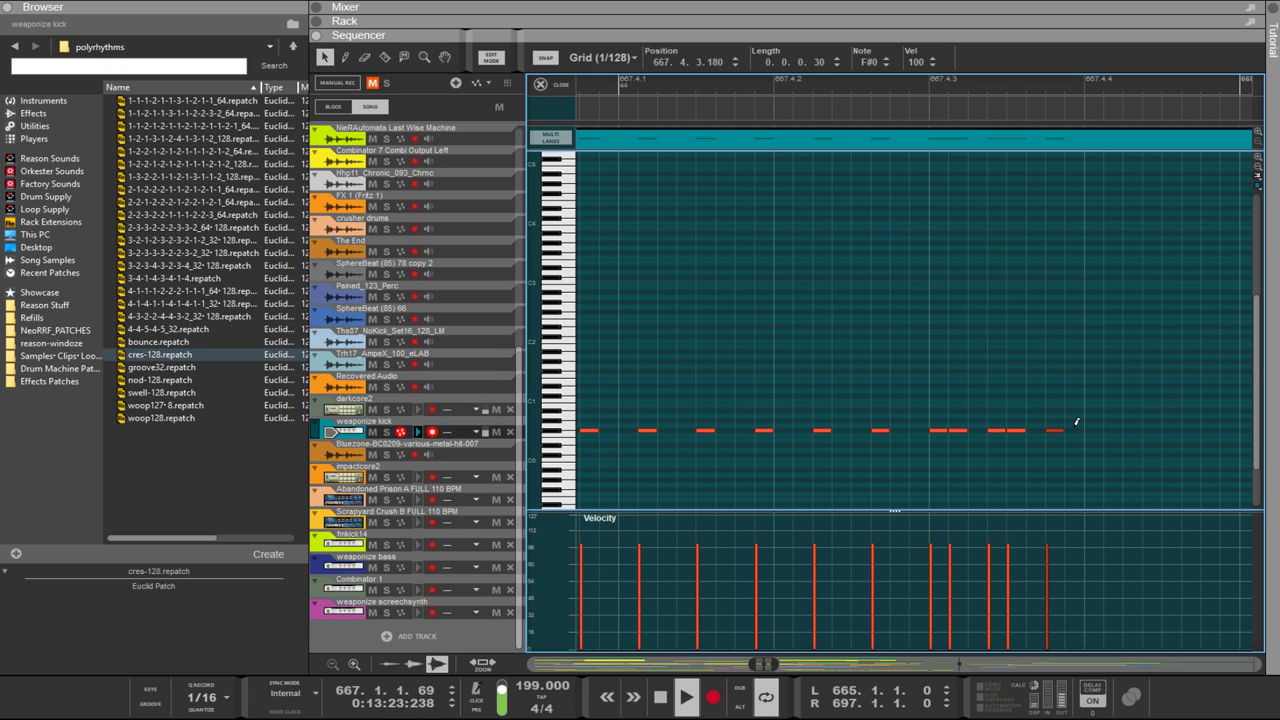
click(1076, 430)
click(1117, 428)
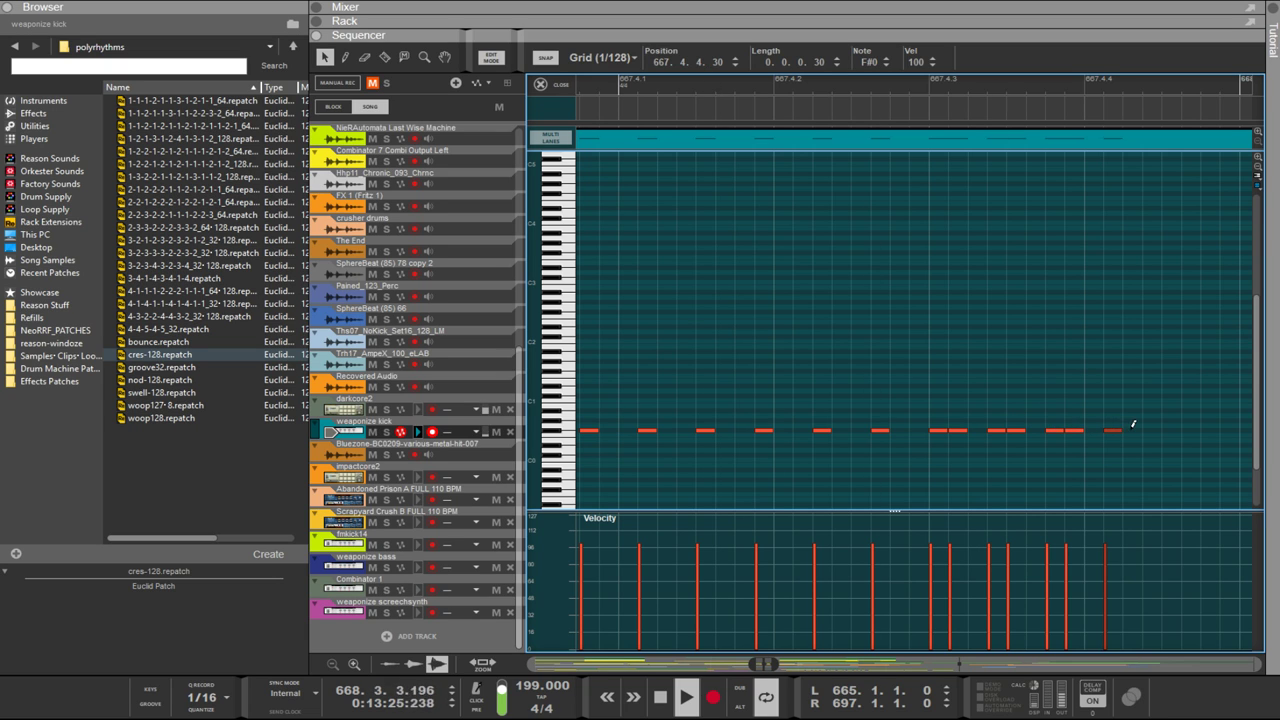
click(1136, 428)
click(1177, 429)
click(1196, 429)
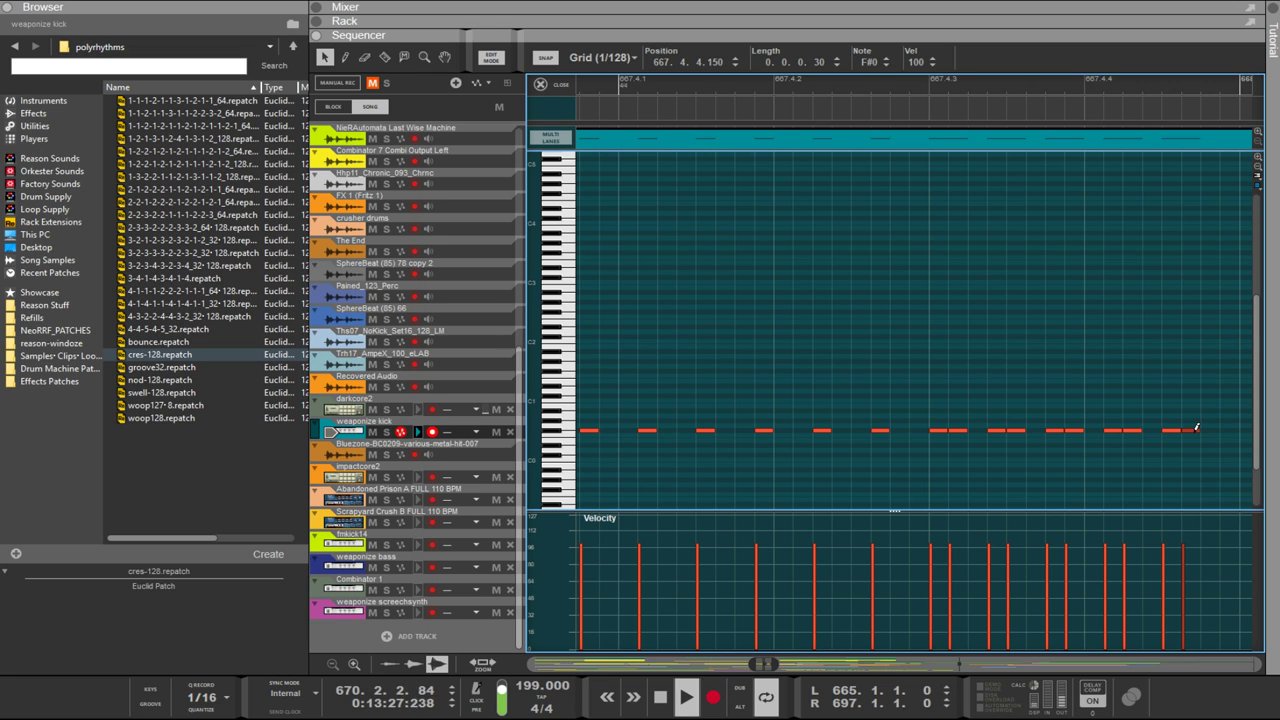
Step: Extend the weaponize kick pattern with a pair of F#0 notes, placing the second at position 668.1.1.0
click(1234, 428)
click(1250, 428)
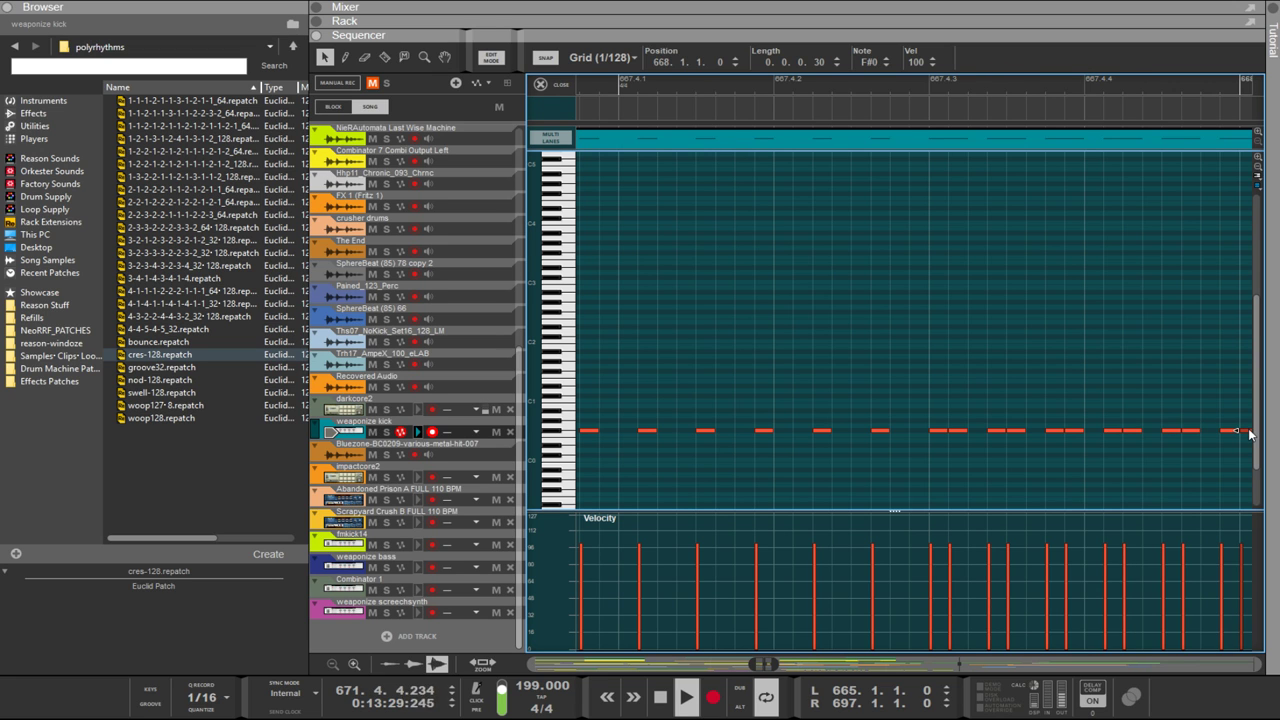
scroll(1240, 433, right, 5)
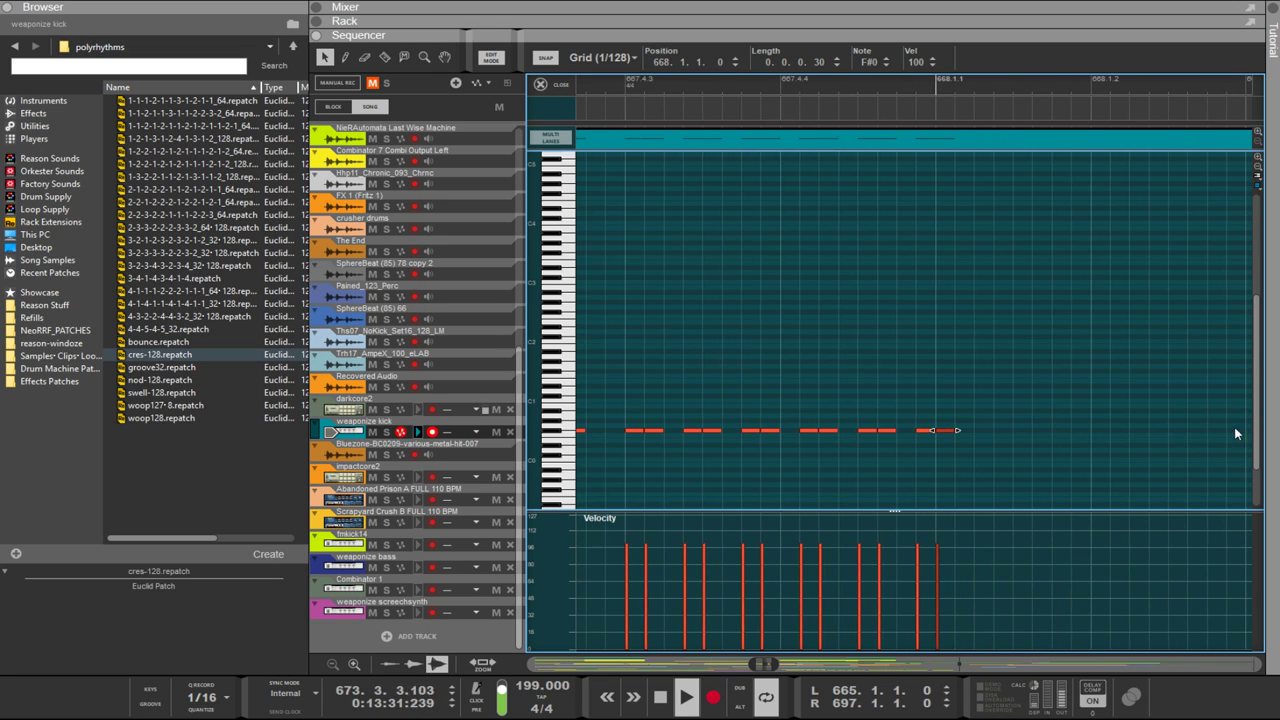
Step: Undo and redo the last three kick note additions twice to compare the pattern's ending
scroll(977, 441, left, 5)
key(ctrl+z)
key(ctrl+z)
key(ctrl+z)
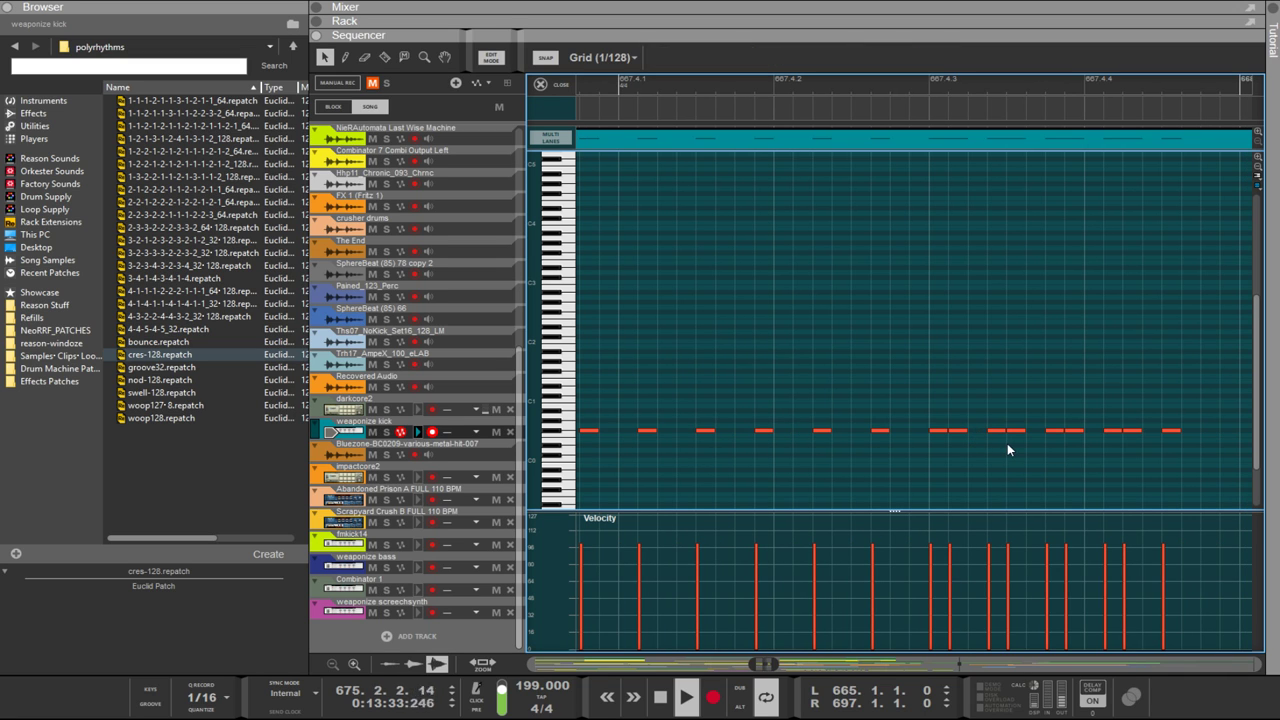
key(ctrl+y)
key(ctrl+y)
key(ctrl+y)
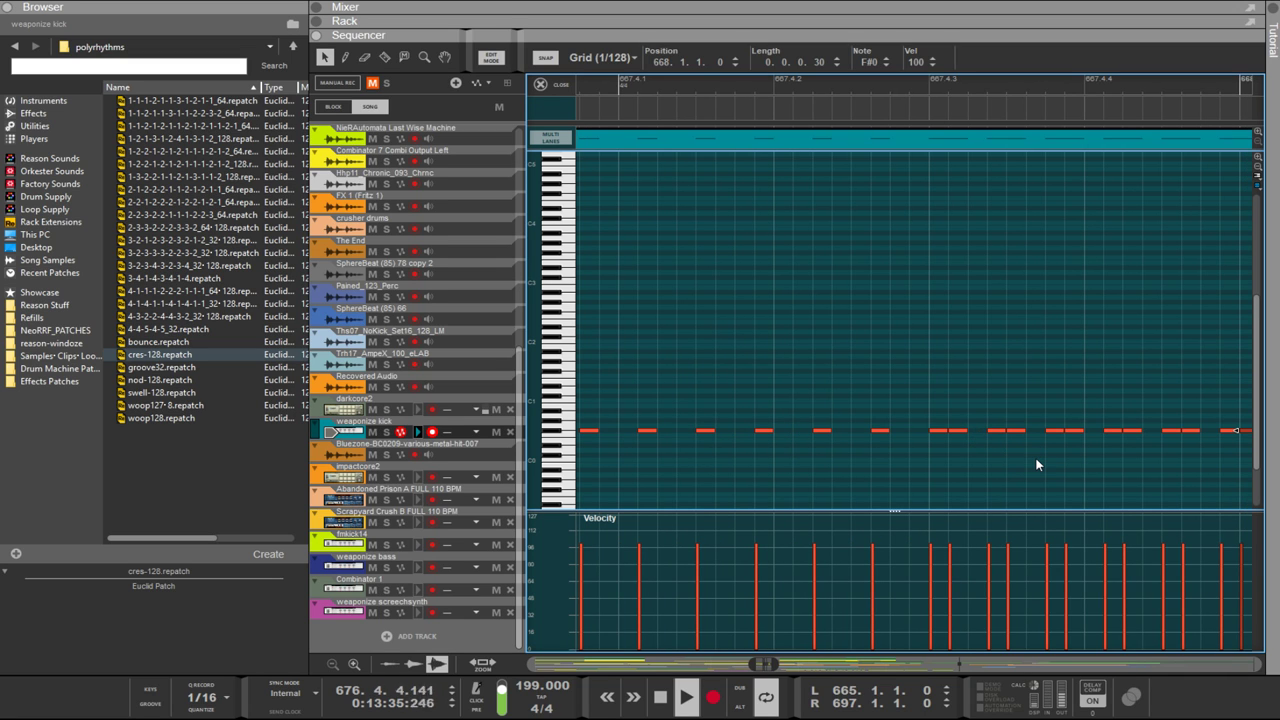
scroll(1065, 438, right, 5)
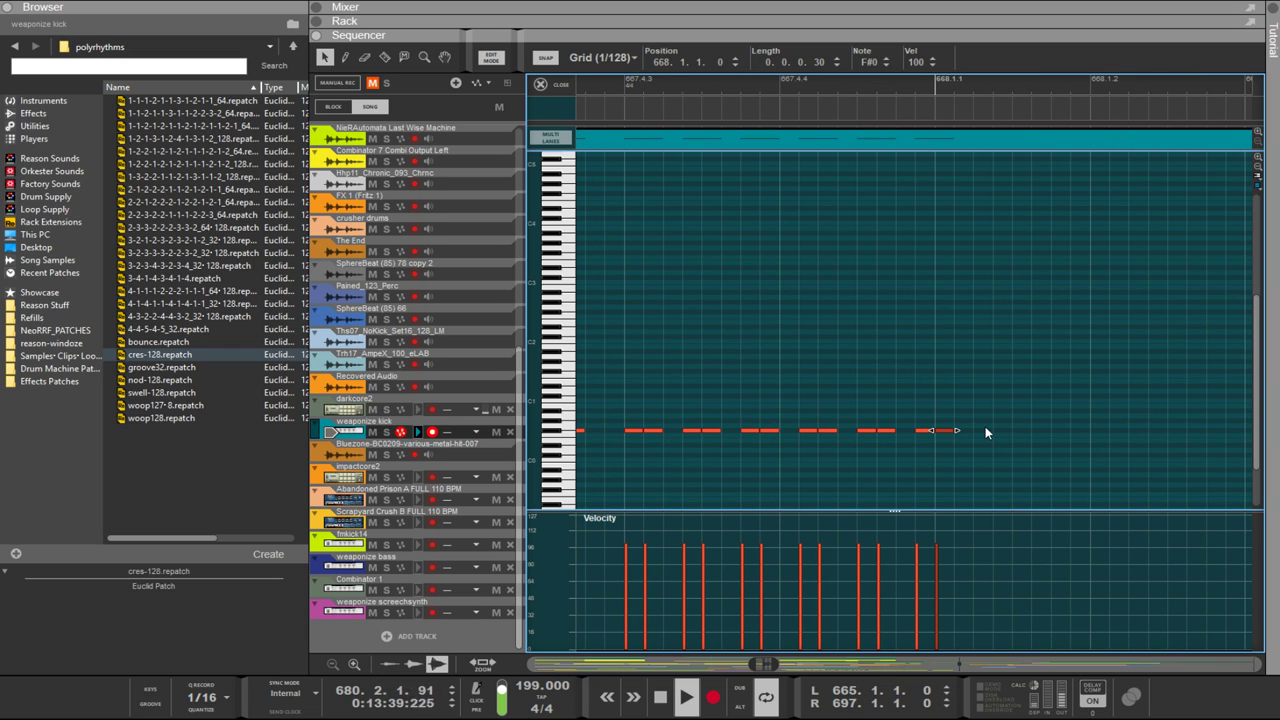
scroll(985, 432, left, 5)
key(ctrl+z)
key(ctrl+z)
key(ctrl+z)
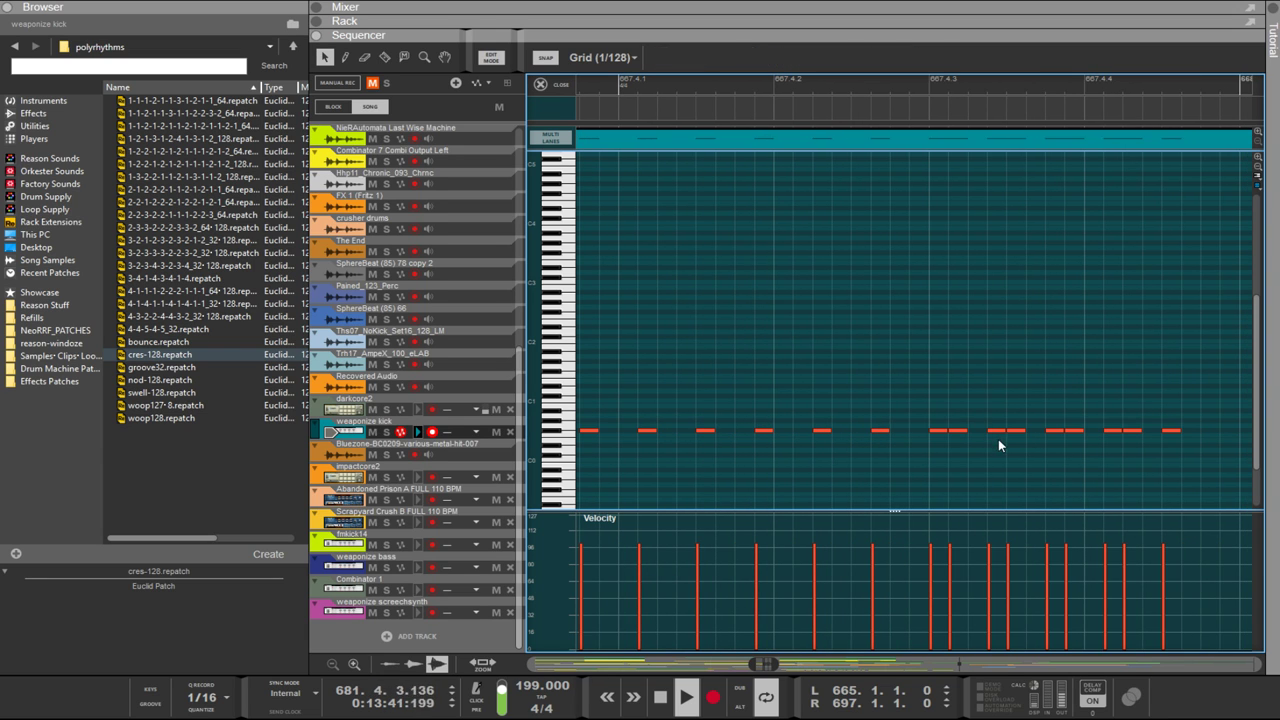
key(ctrl+y)
key(ctrl+y)
key(ctrl+y)
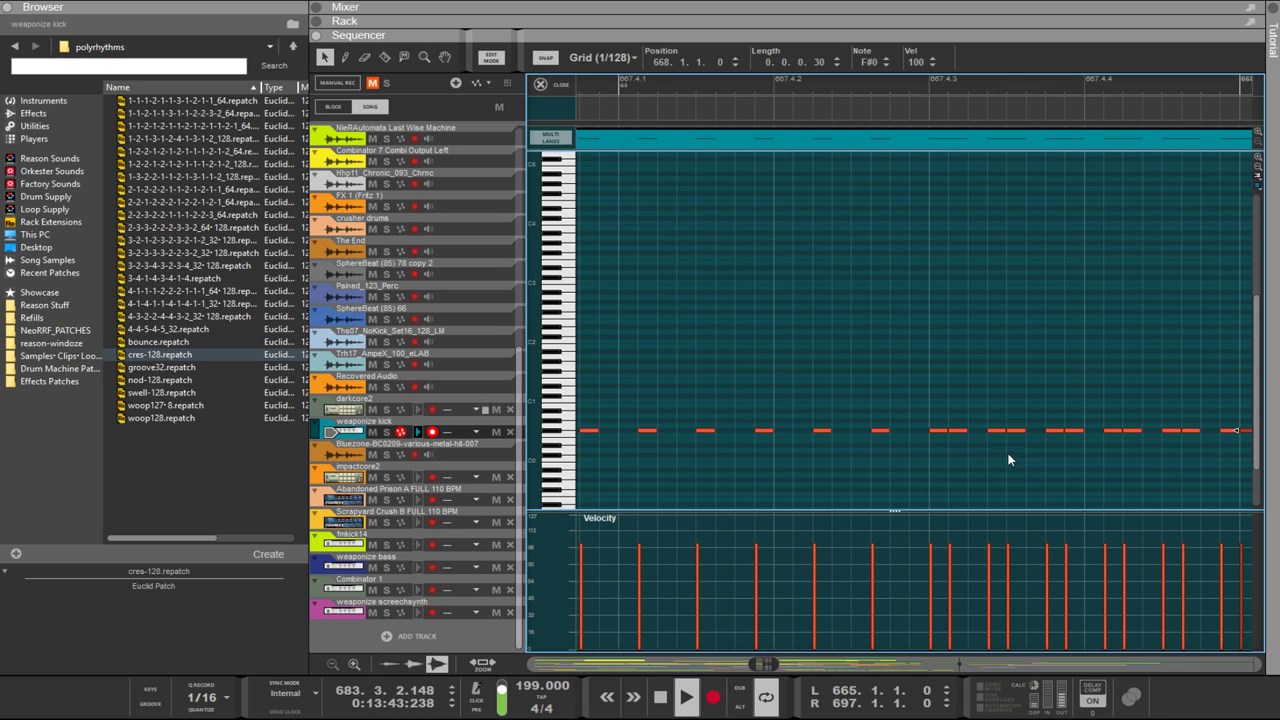
Step: Add another pair of adjacent F#0 kick notes starting at position 668.1.1.60
scroll(1016, 450, right, 5)
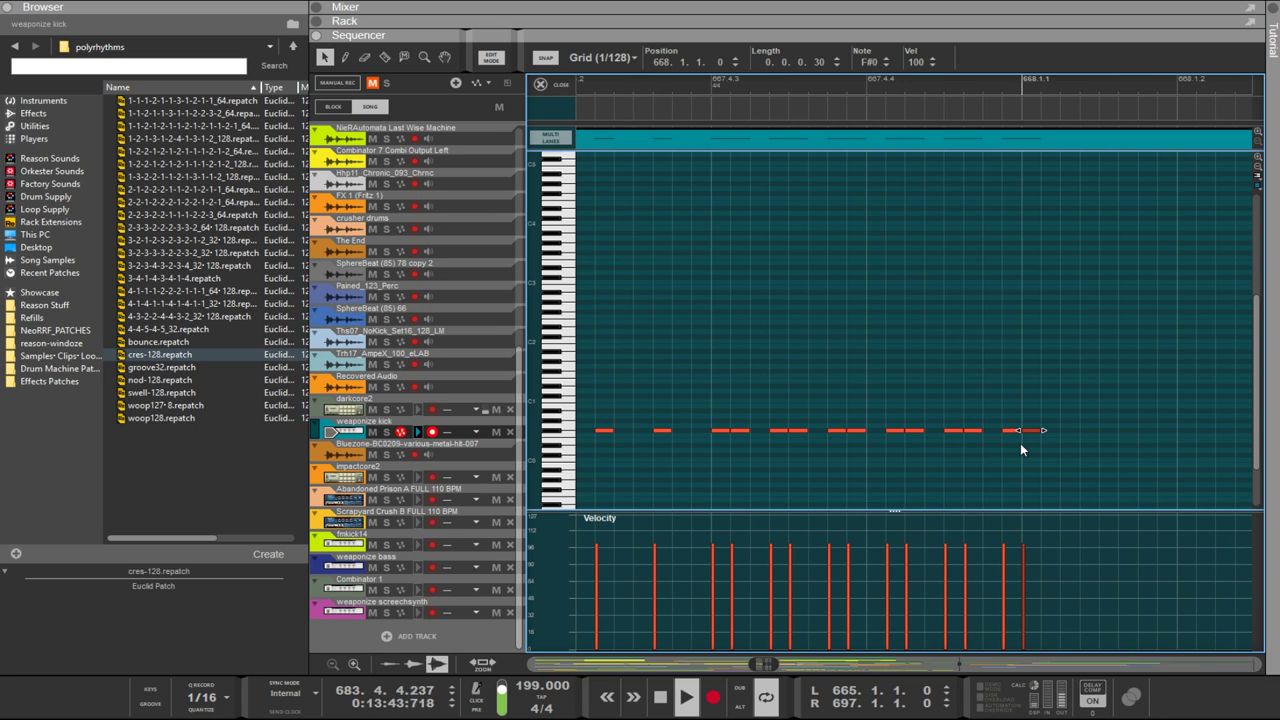
click(936, 430)
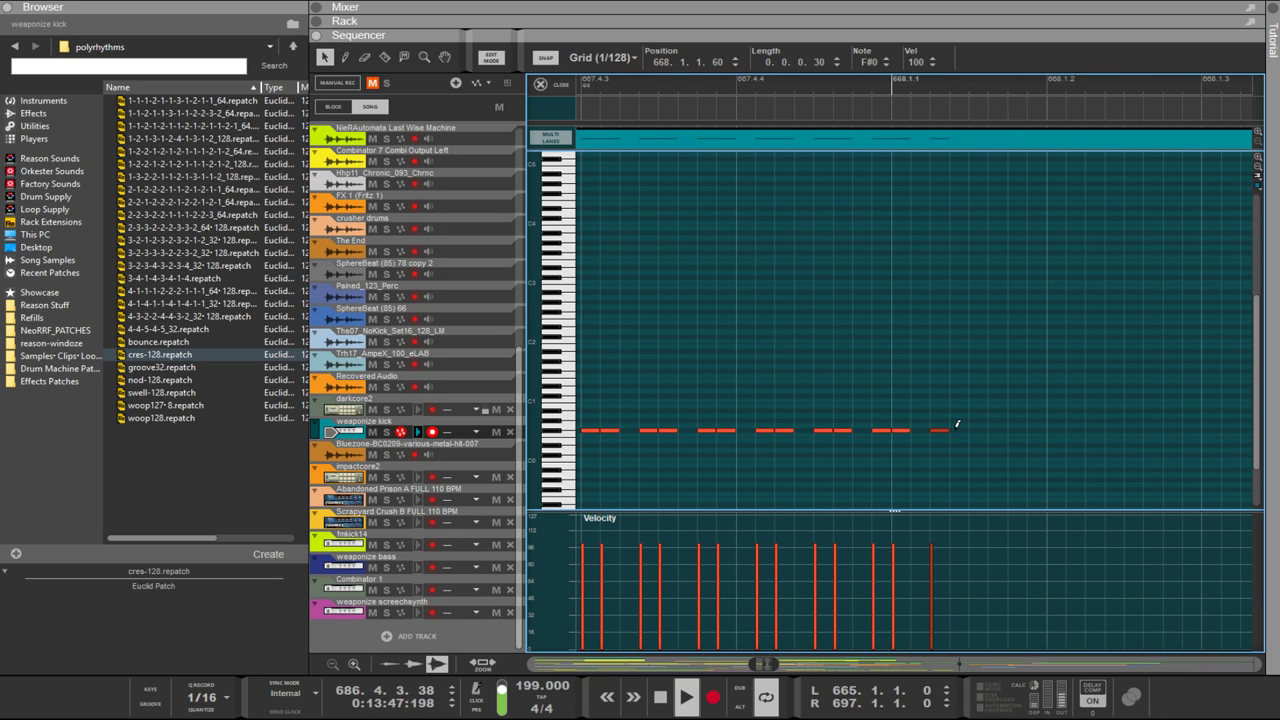
click(955, 430)
click(1003, 432)
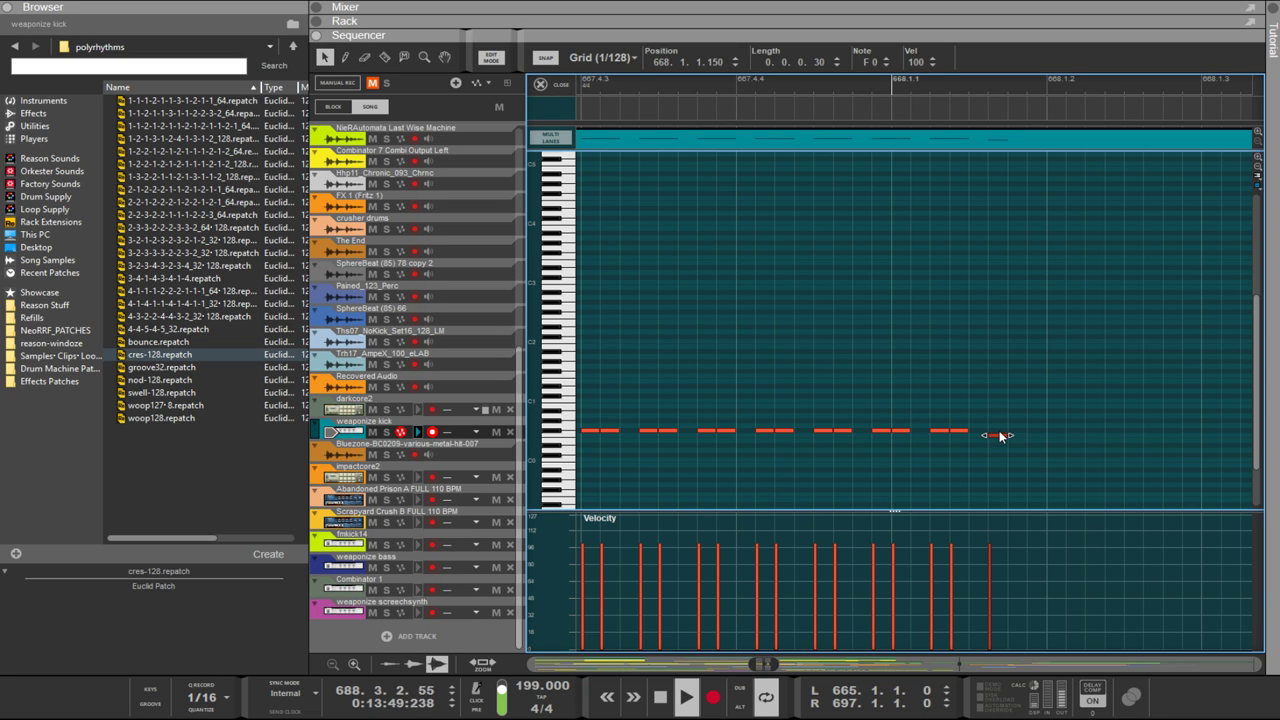
key(Delete)
click(1001, 430)
key(Delete)
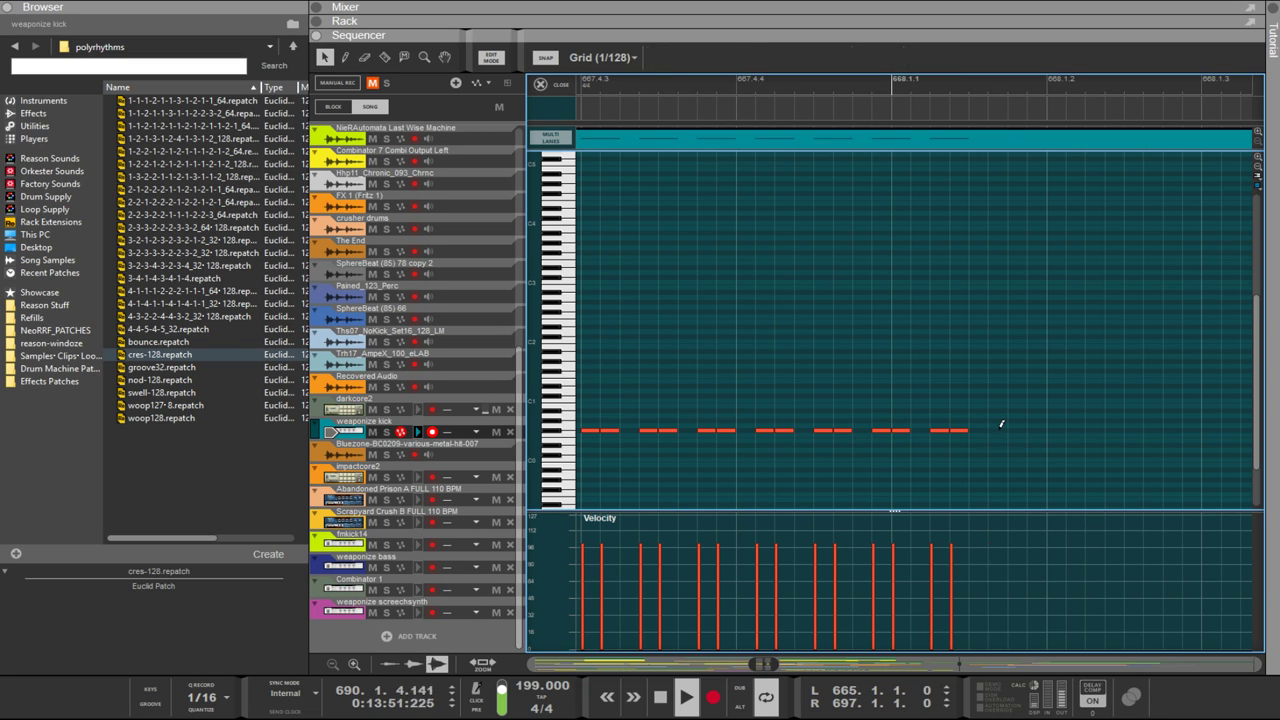
Step: Add the following pair of adjacent F#0 kick notes, with the second note at position 668.1.1.180
click(1001, 430)
click(1019, 431)
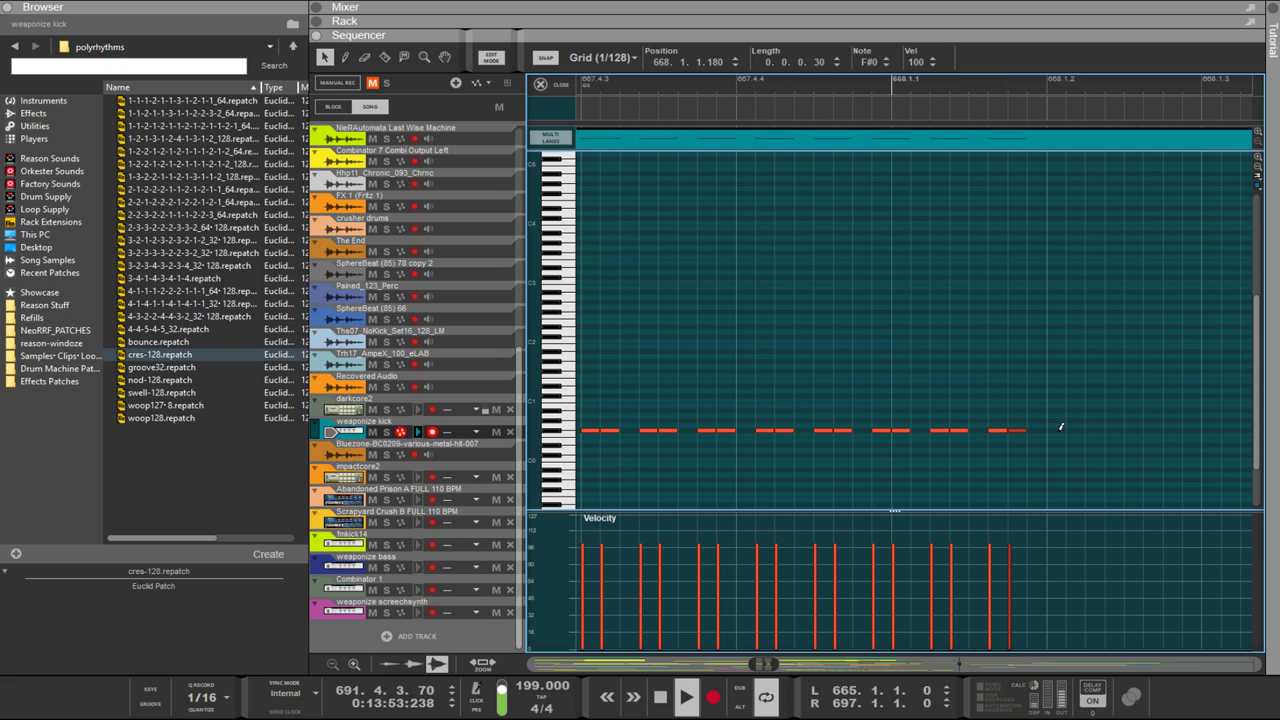
click(1058, 430)
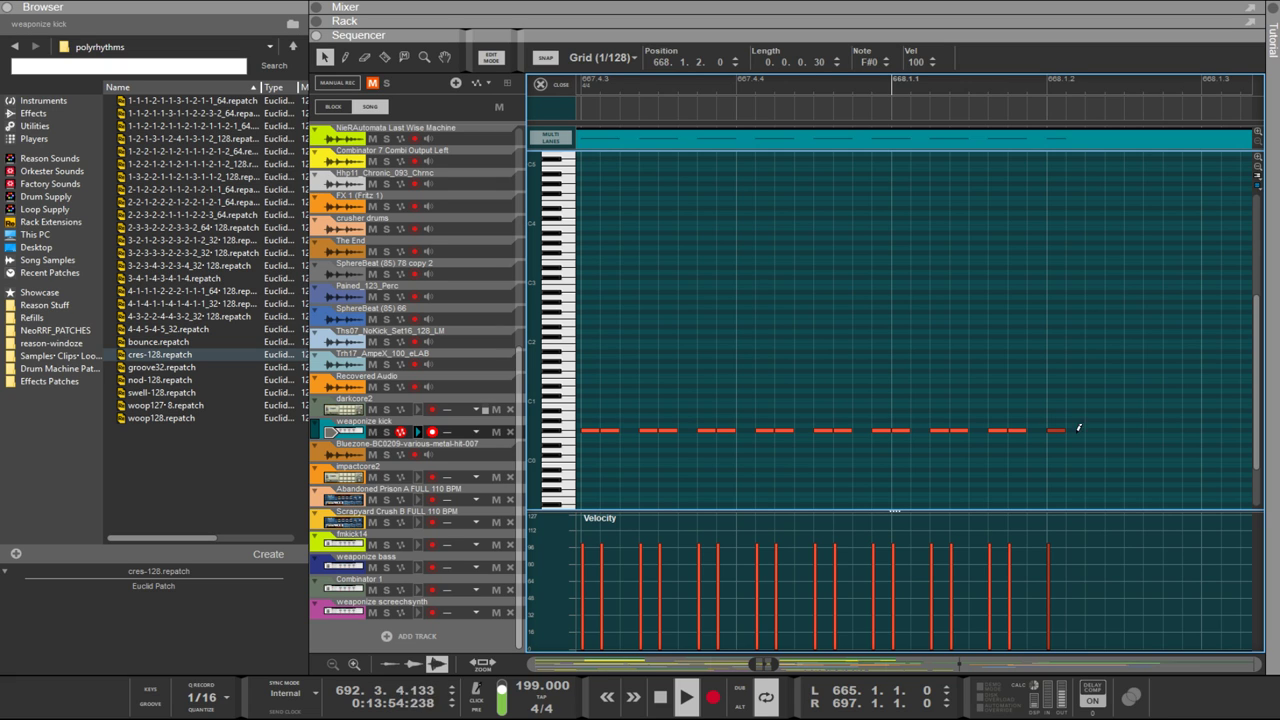
click(1150, 430)
key(Delete)
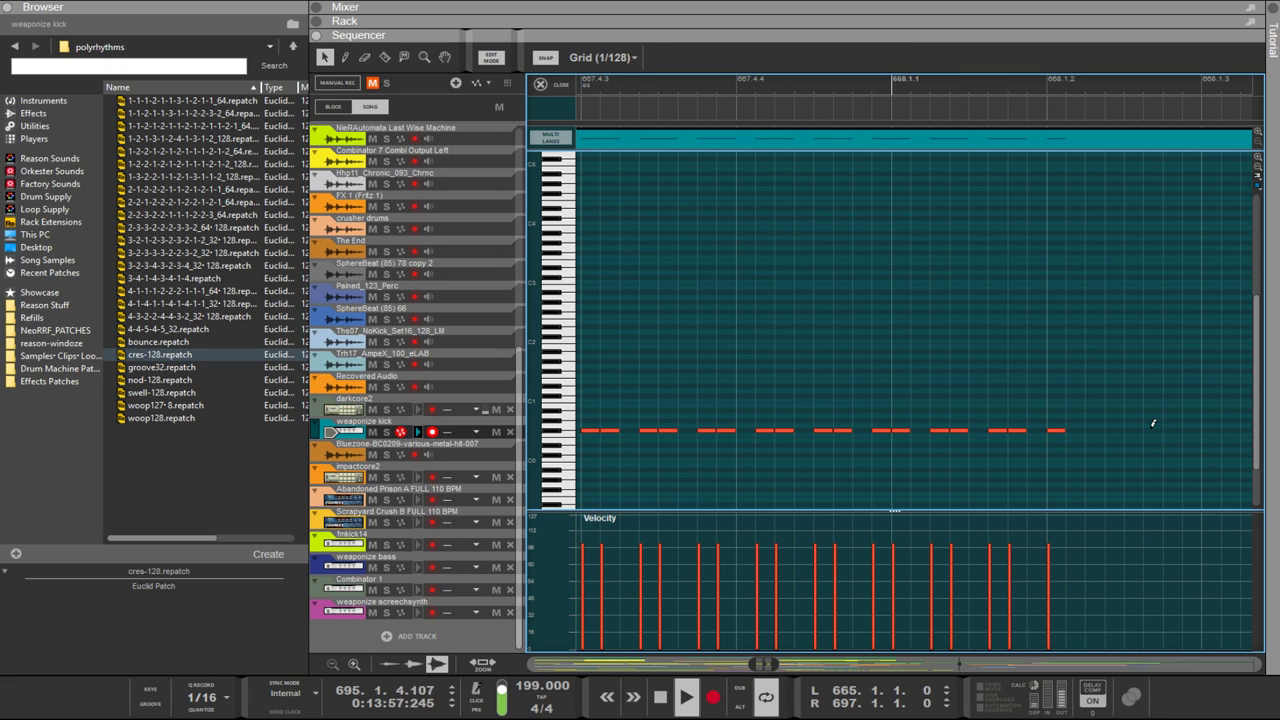
click(1057, 431)
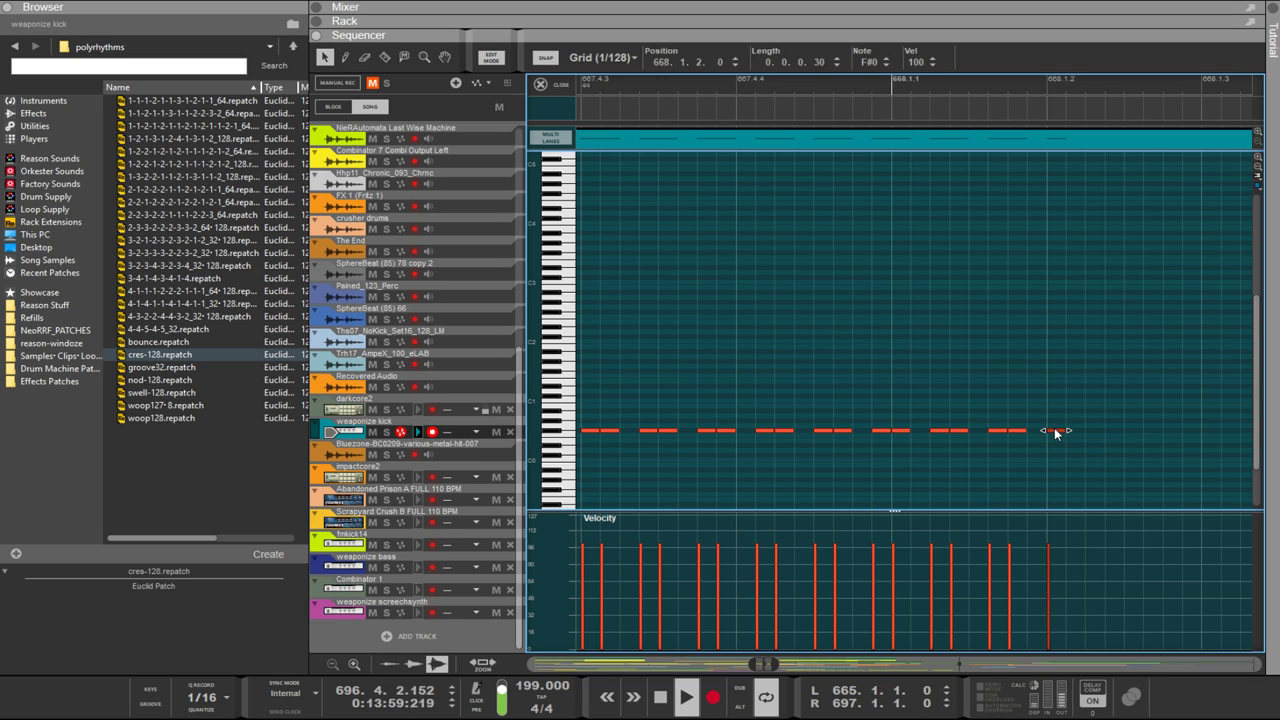
key(Delete)
Step: Duplicate the last six pairs of kick notes on F#0 so the copies start at position 668.1.2.0
drag(1070, 456, 1045, 438)
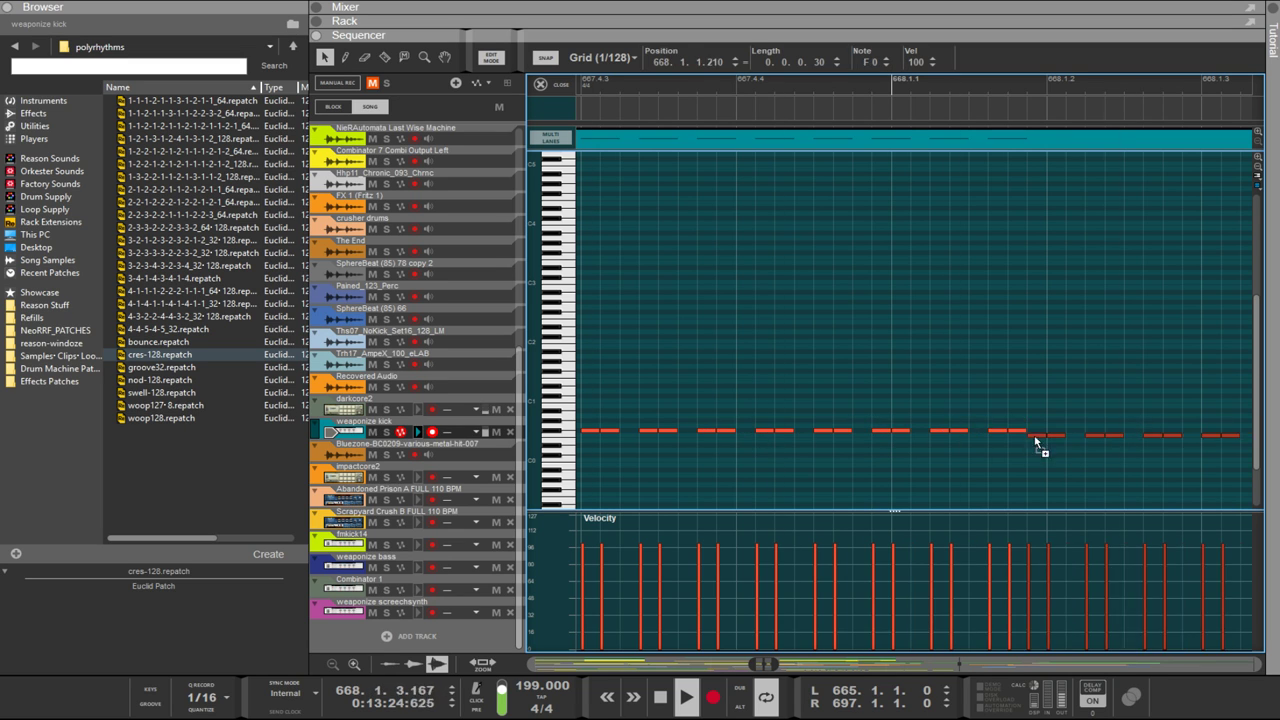
scroll(1055, 441, right, 3)
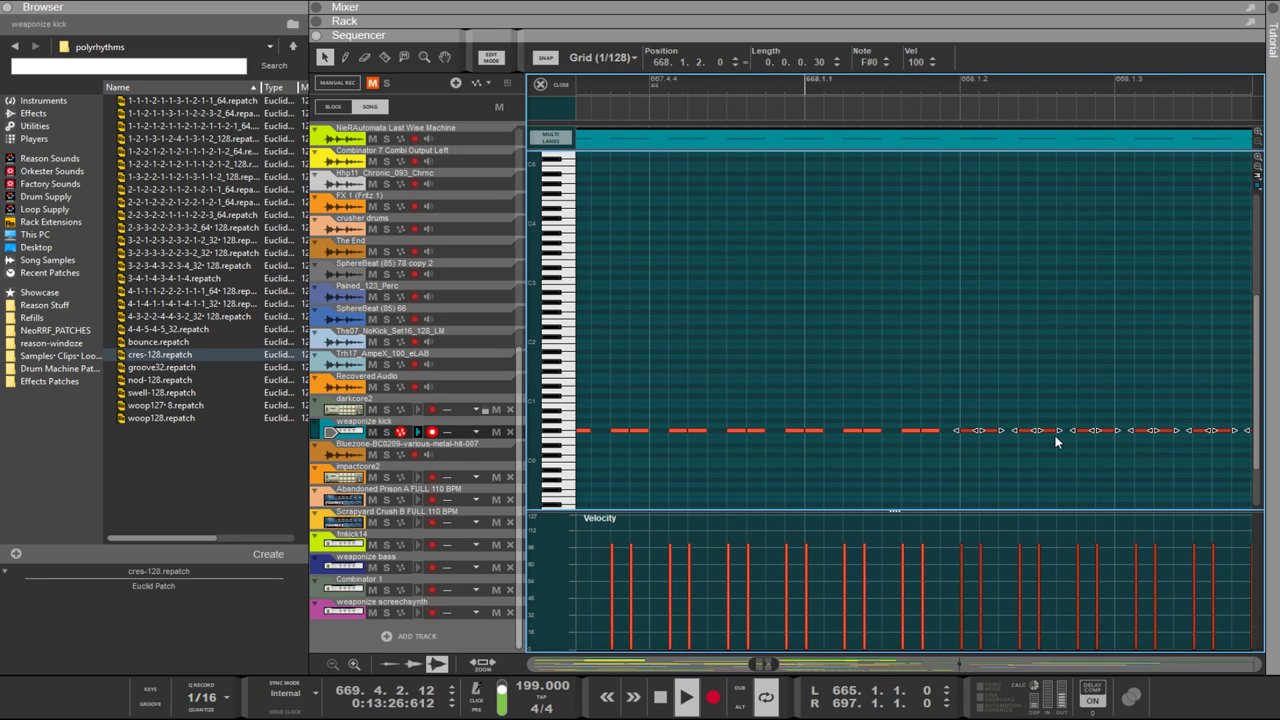
scroll(1062, 446, right, 5)
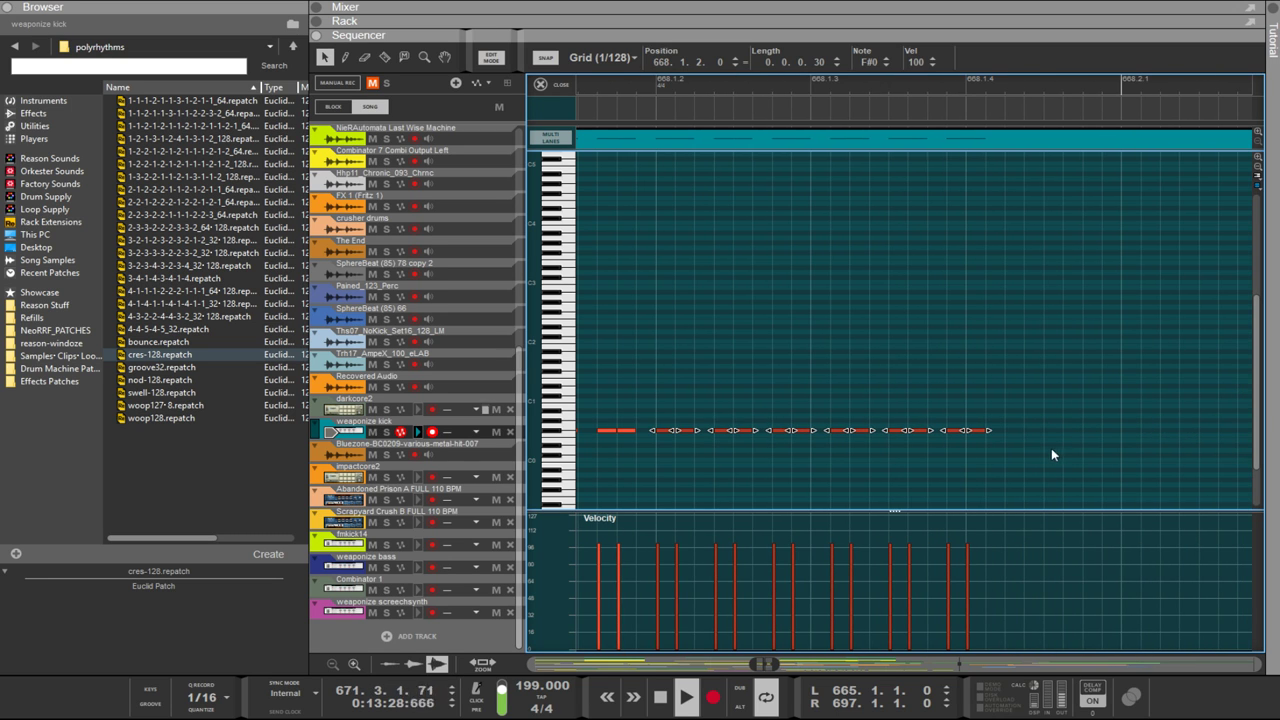
Step: Place two widely spaced F#0 kick notes at positions 668.1.4.150 and 668.2.1.60
click(1025, 435)
click(1070, 431)
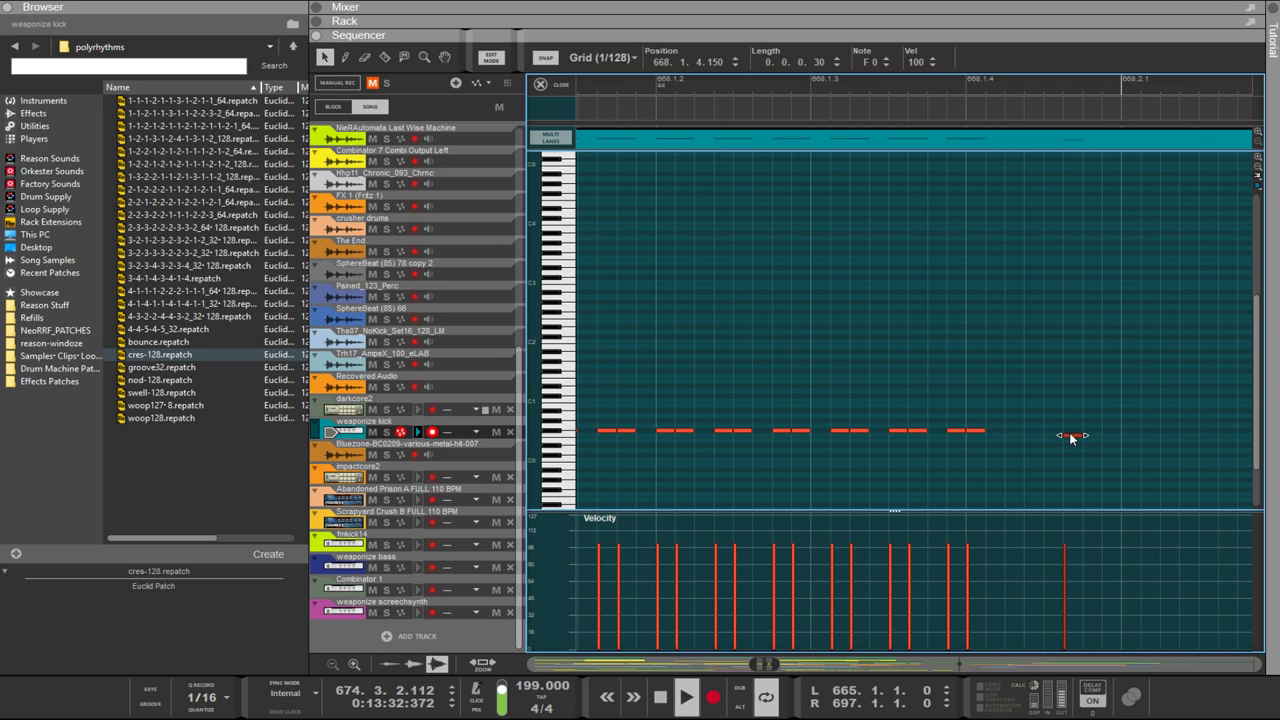
drag(1071, 437, 1072, 426)
click(1165, 430)
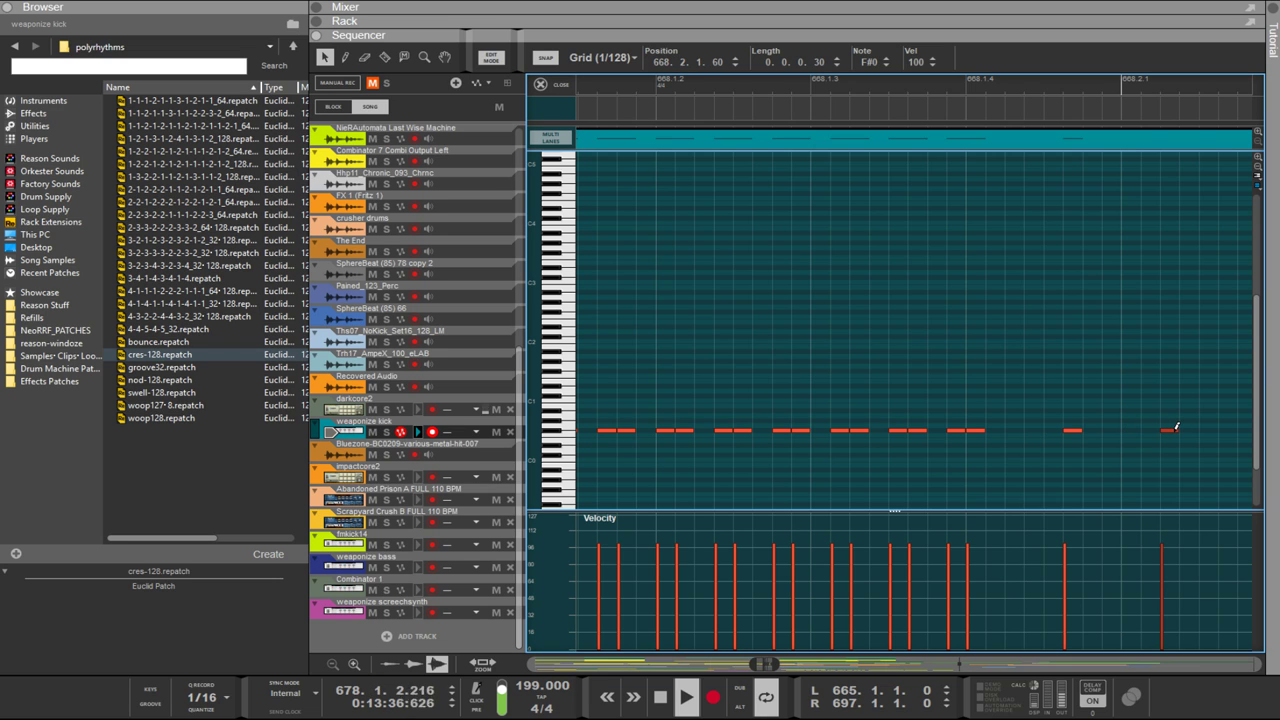
Step: Keep duplicating the widely spaced F#0 kick notes at the same interval, from 668.2.1.210 past position 668.3.1.150
drag(1184, 444, 1108, 432)
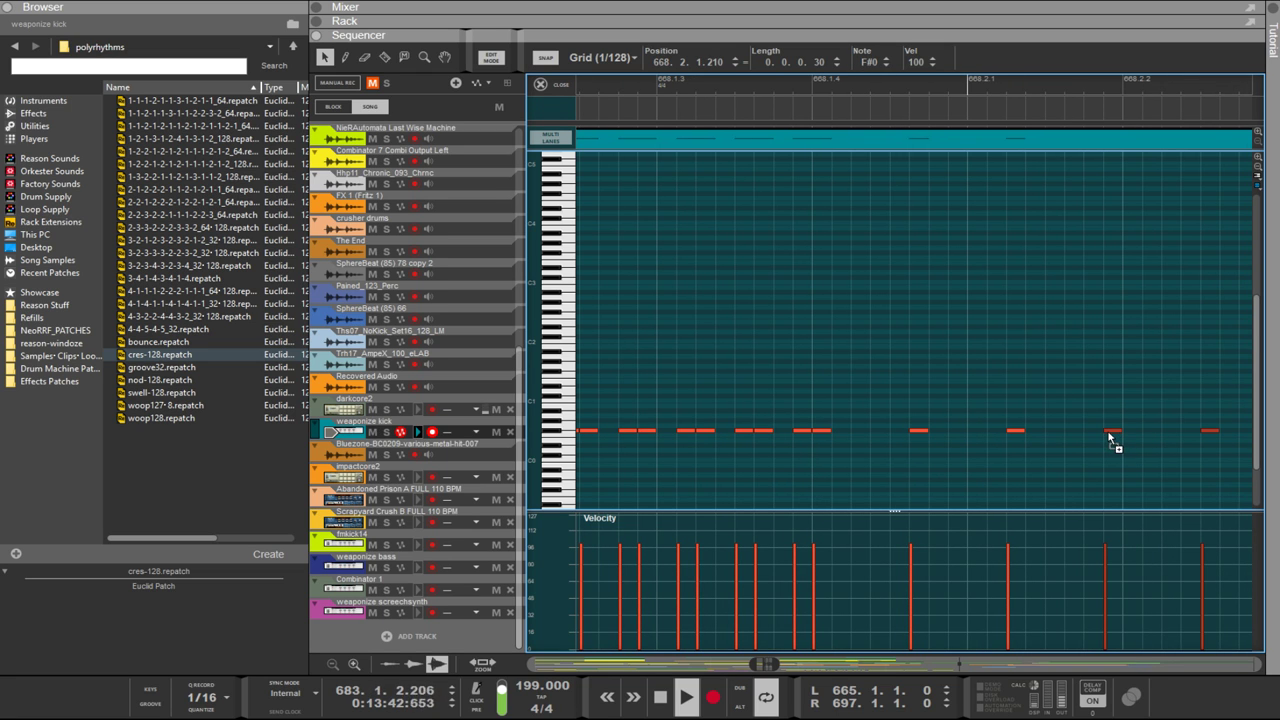
scroll(1108, 436, right, 3)
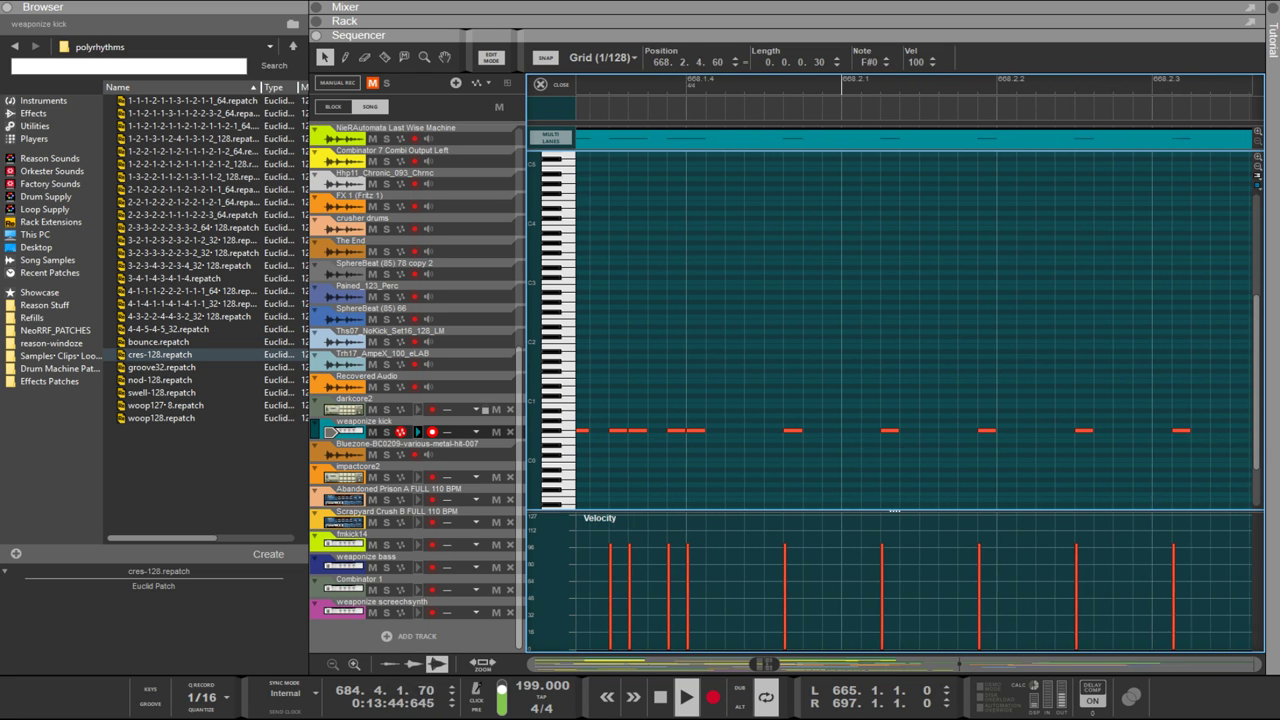
scroll(1149, 443, right, 1)
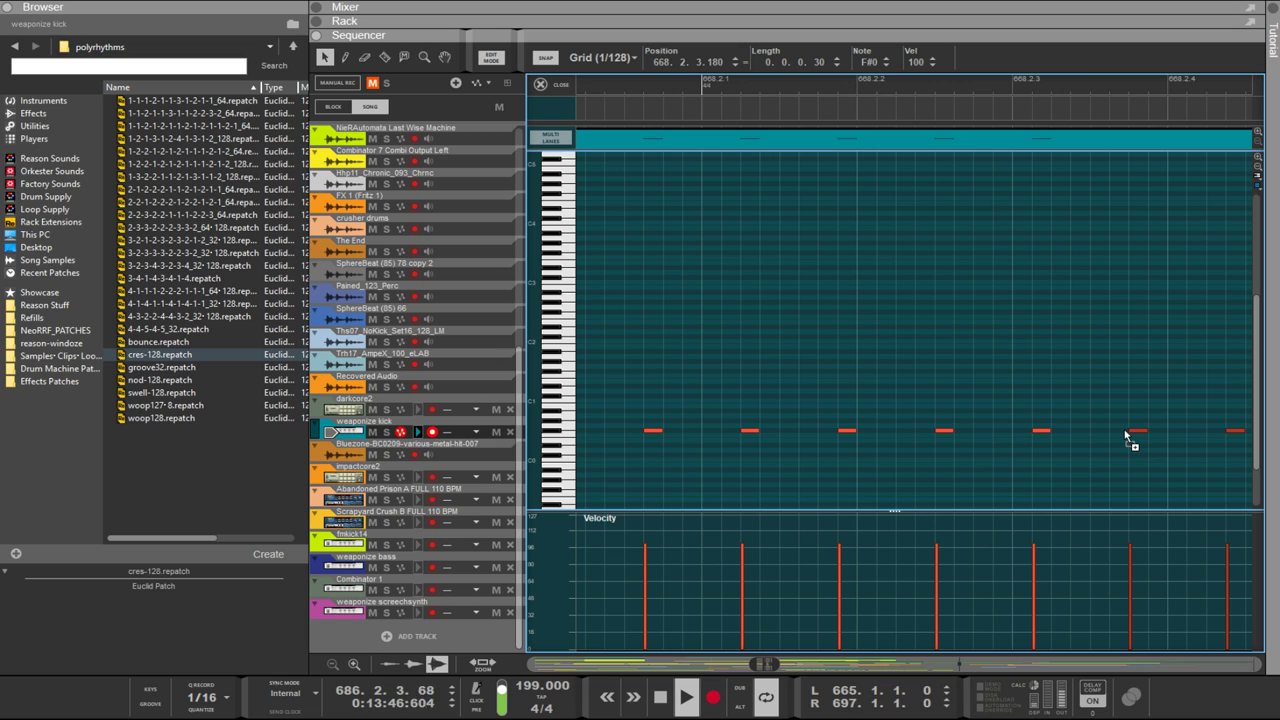
scroll(1143, 435, right, 3)
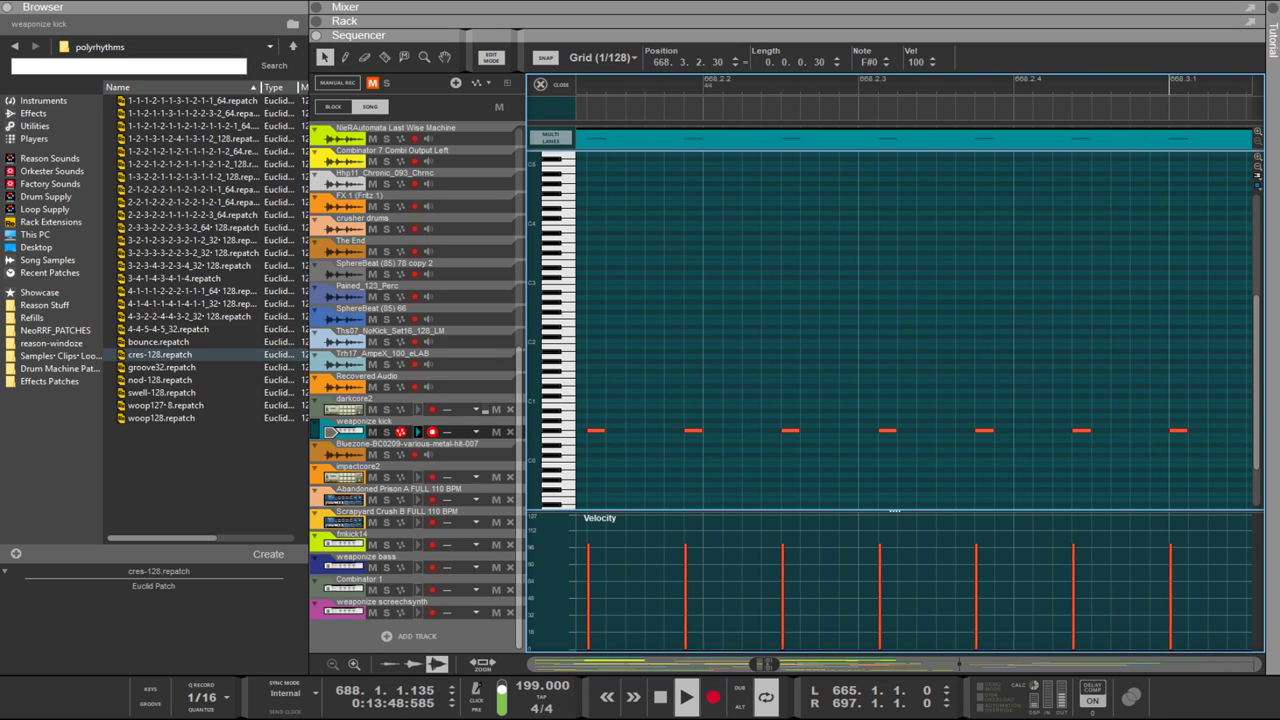
scroll(1143, 435, right, 2)
mouse_move(1177, 431)
mouse_down()
mouse_move(1158, 431)
mouse_move(1176, 436)
mouse_up()
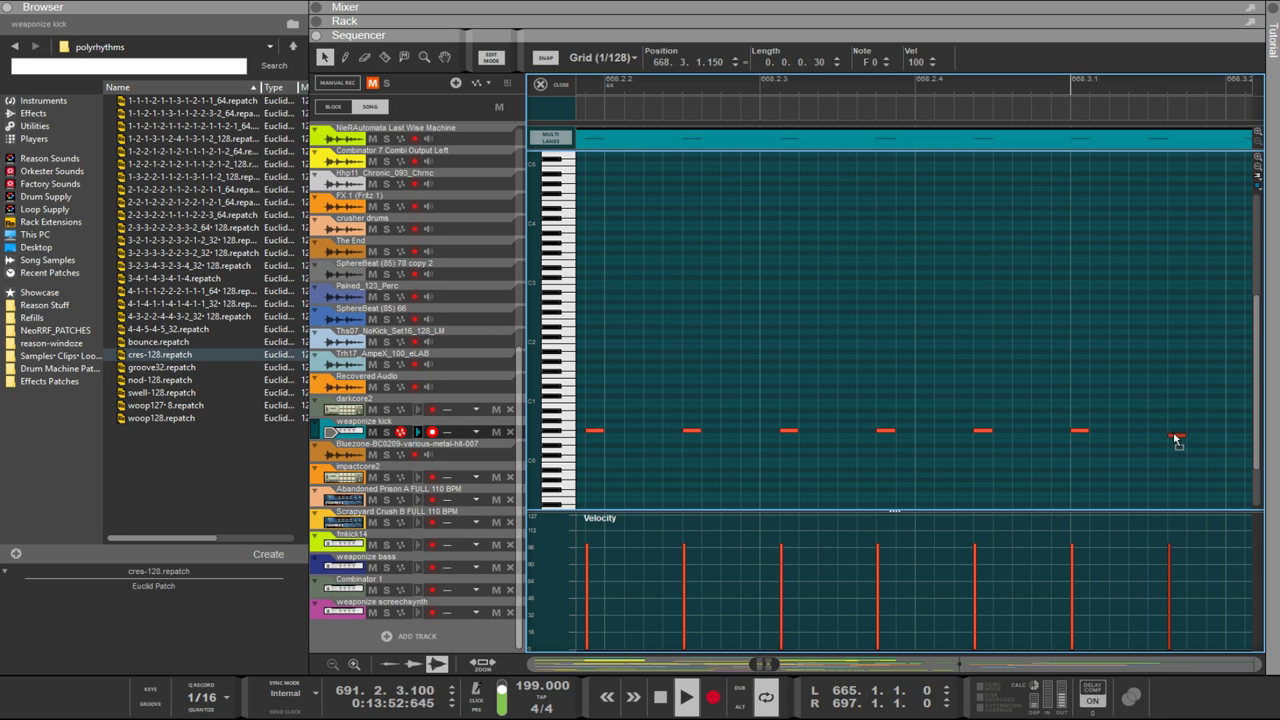
Step: Leave clip editing and copy the four-bar kick clip every five bars from bar 670, fitting the last copy as three bars from bar 694
scroll(1175, 442, down, 10)
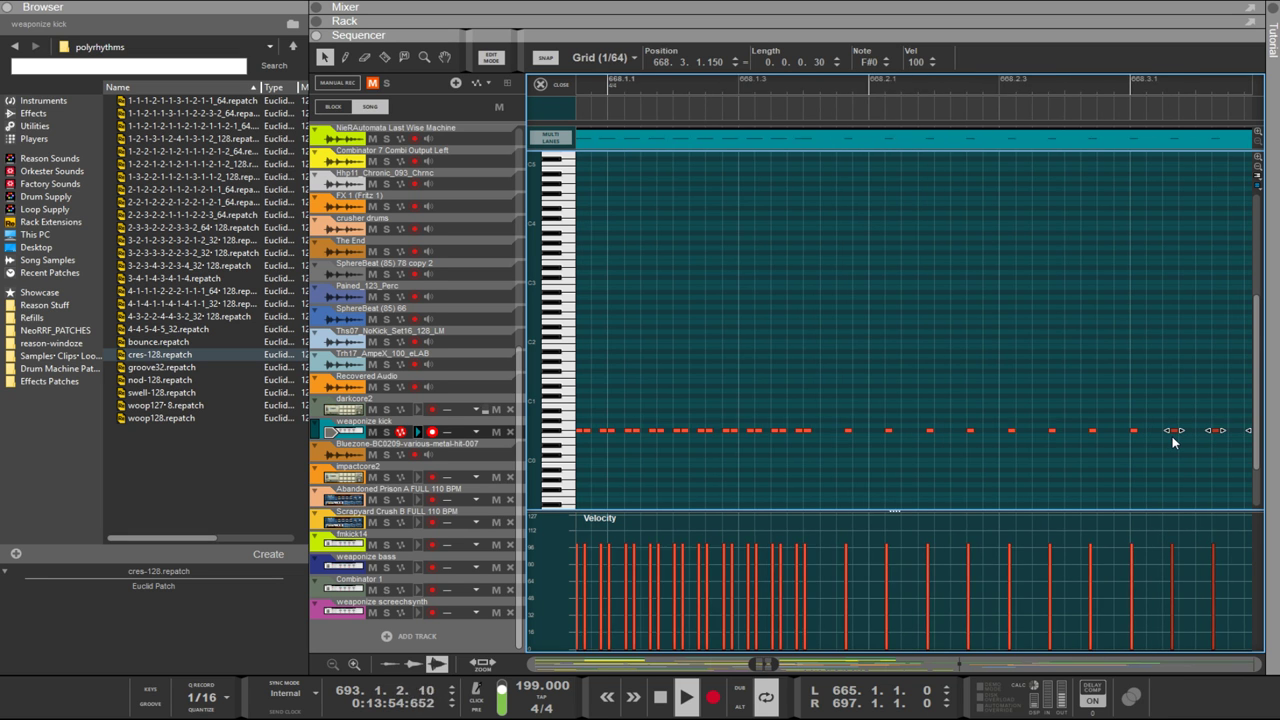
scroll(1172, 436, down, 3)
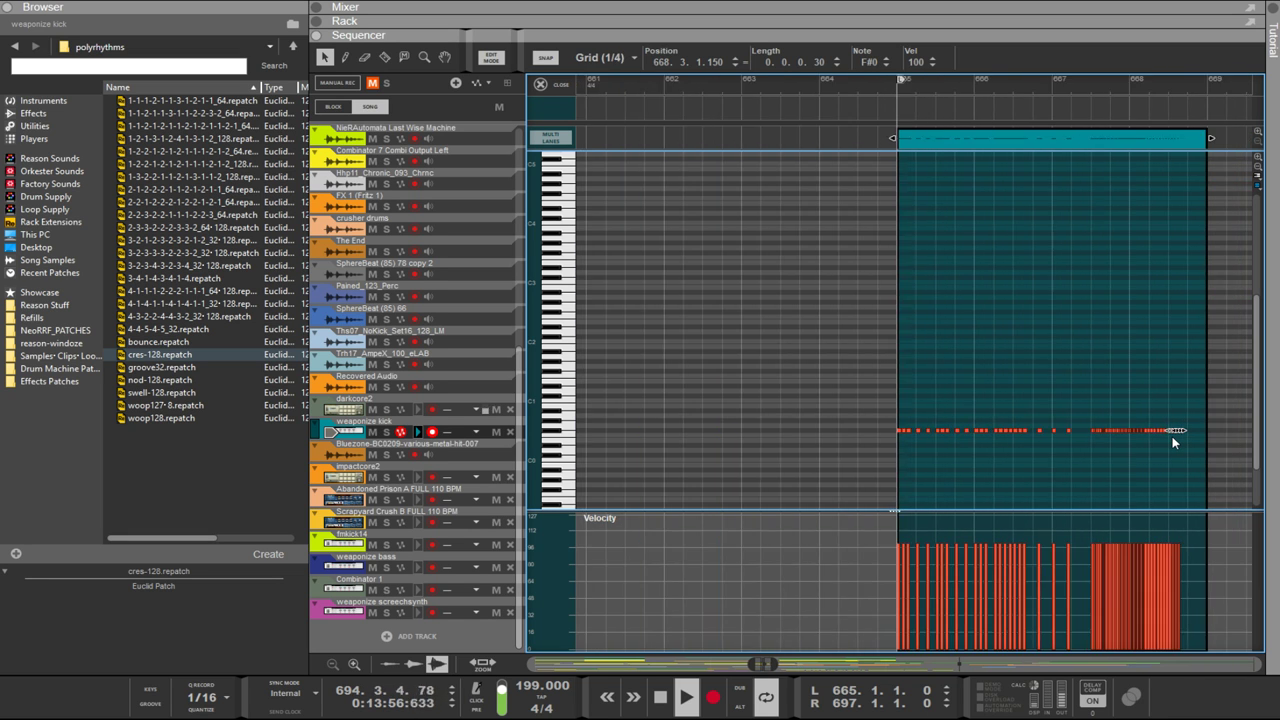
scroll(1172, 436, up, 2)
scroll(1170, 435, down, 1)
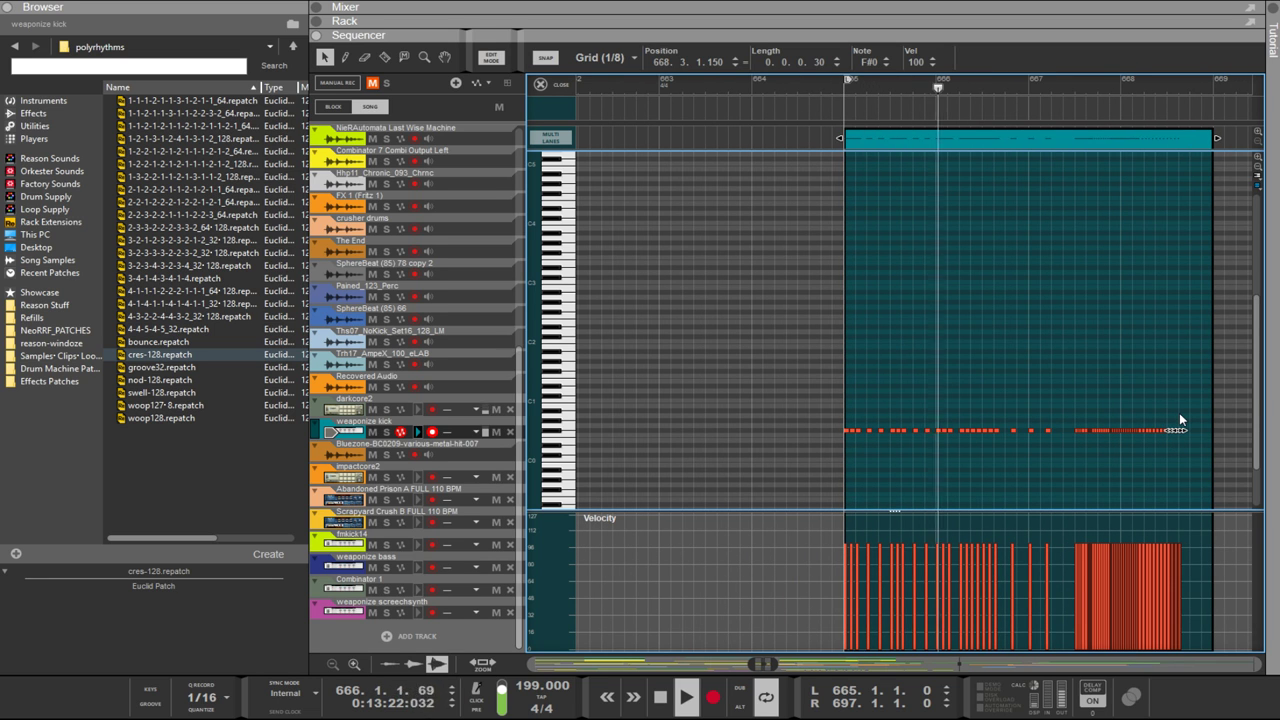
key(ctrl+e)
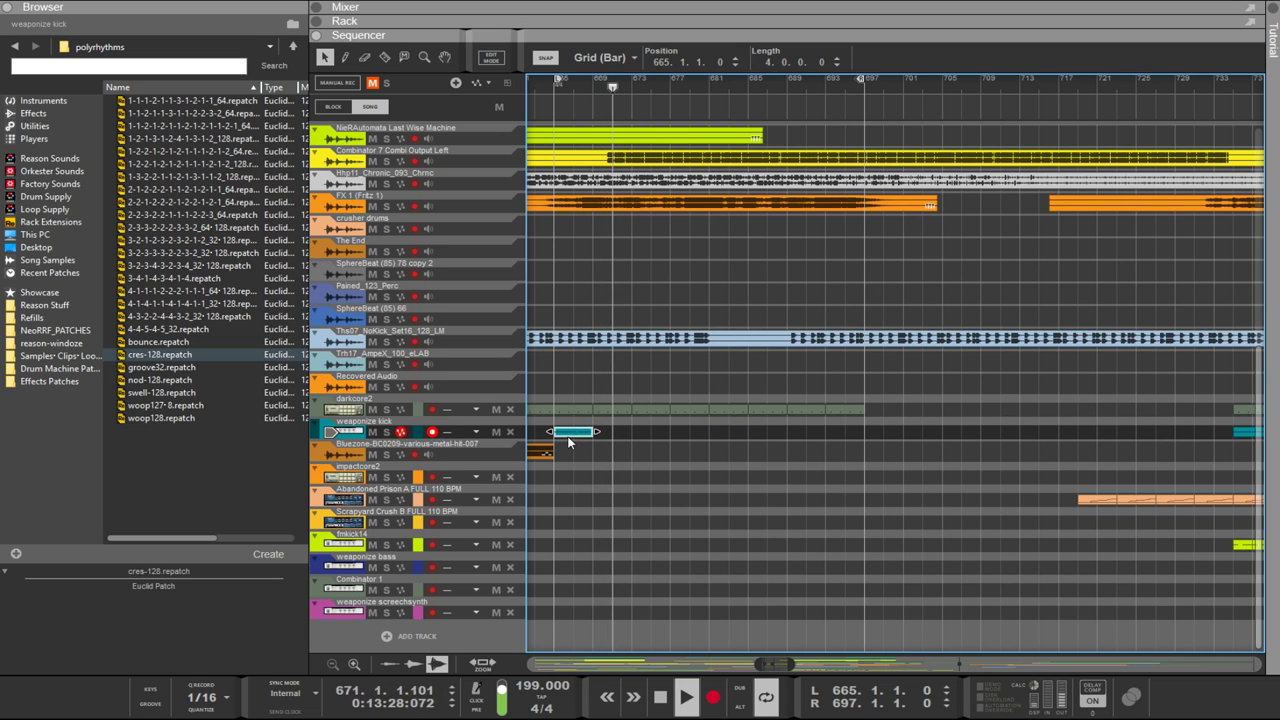
mouse_move(570, 438)
mouse_down()
mouse_move(885, 434)
mouse_move(807, 438)
mouse_move(855, 434)
mouse_up()
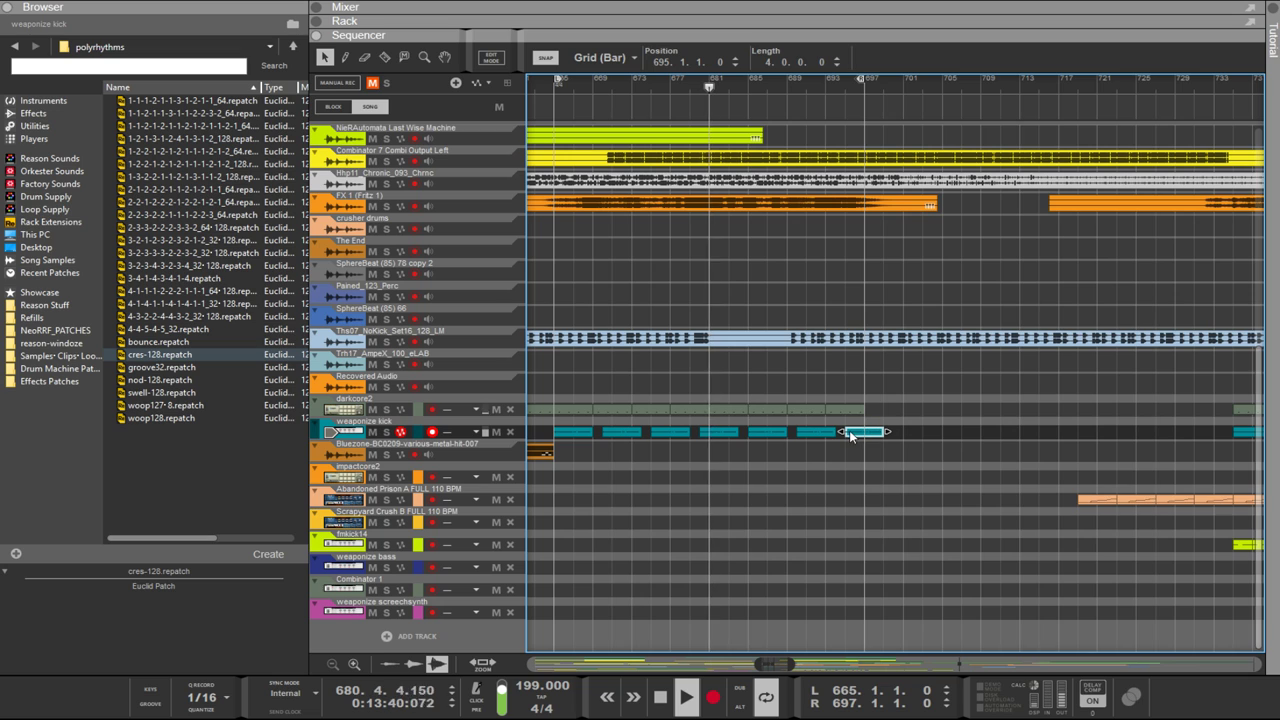
mouse_move(842, 431)
mouse_down()
mouse_move(877, 437)
mouse_move(838, 431)
mouse_up()
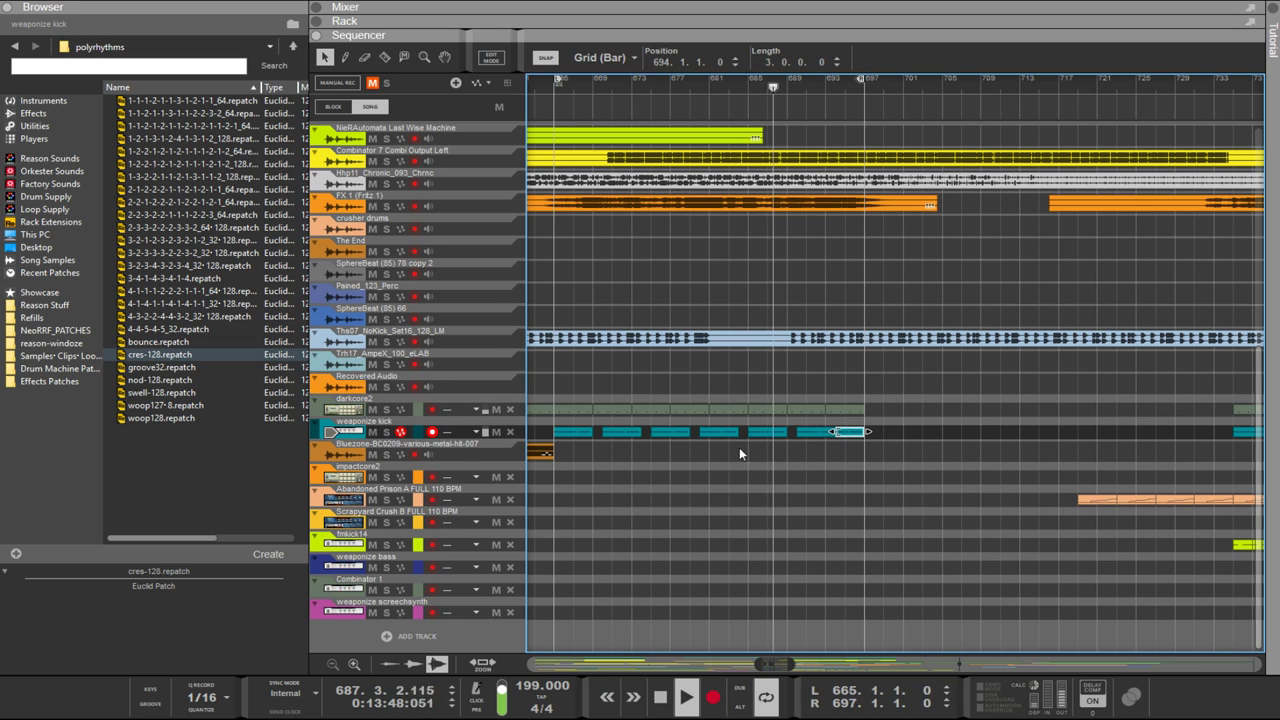
Step: Set the snap value to 1/8 and nudge the second weaponize kick clip earlier to position 669.1.3.0
click(607, 420)
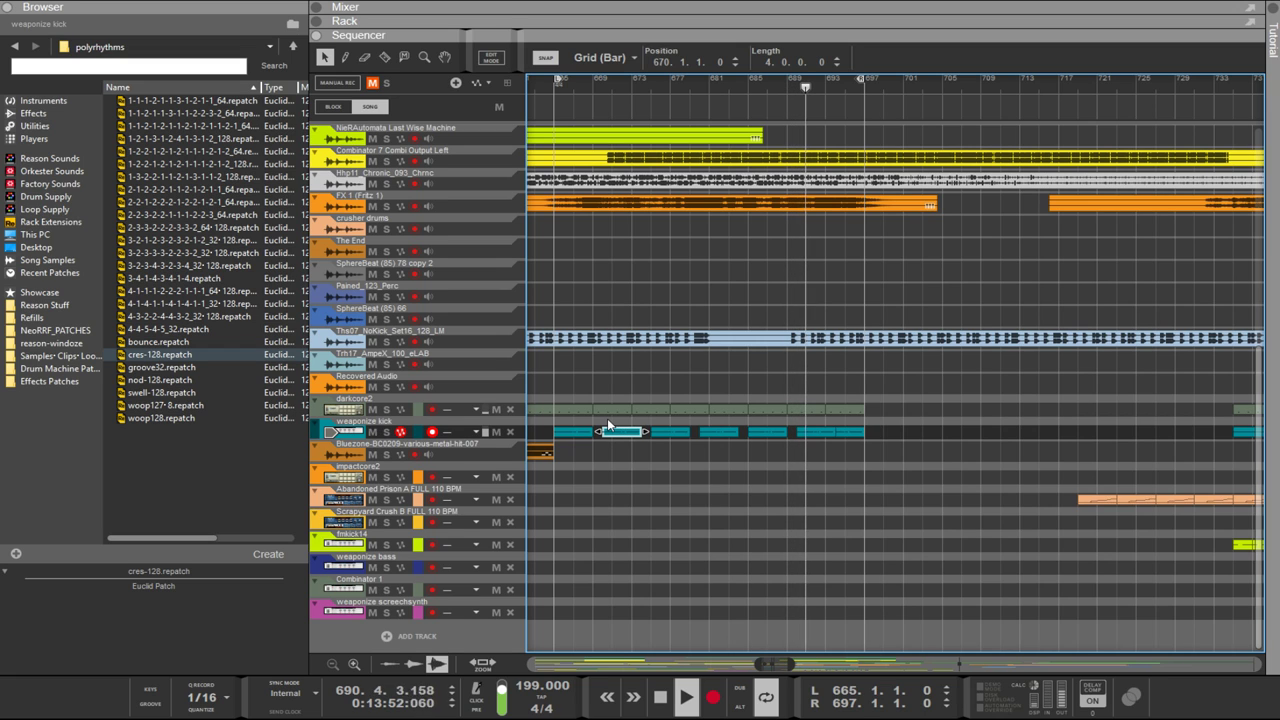
key(ctrl+Left)
key(ctrl+Right)
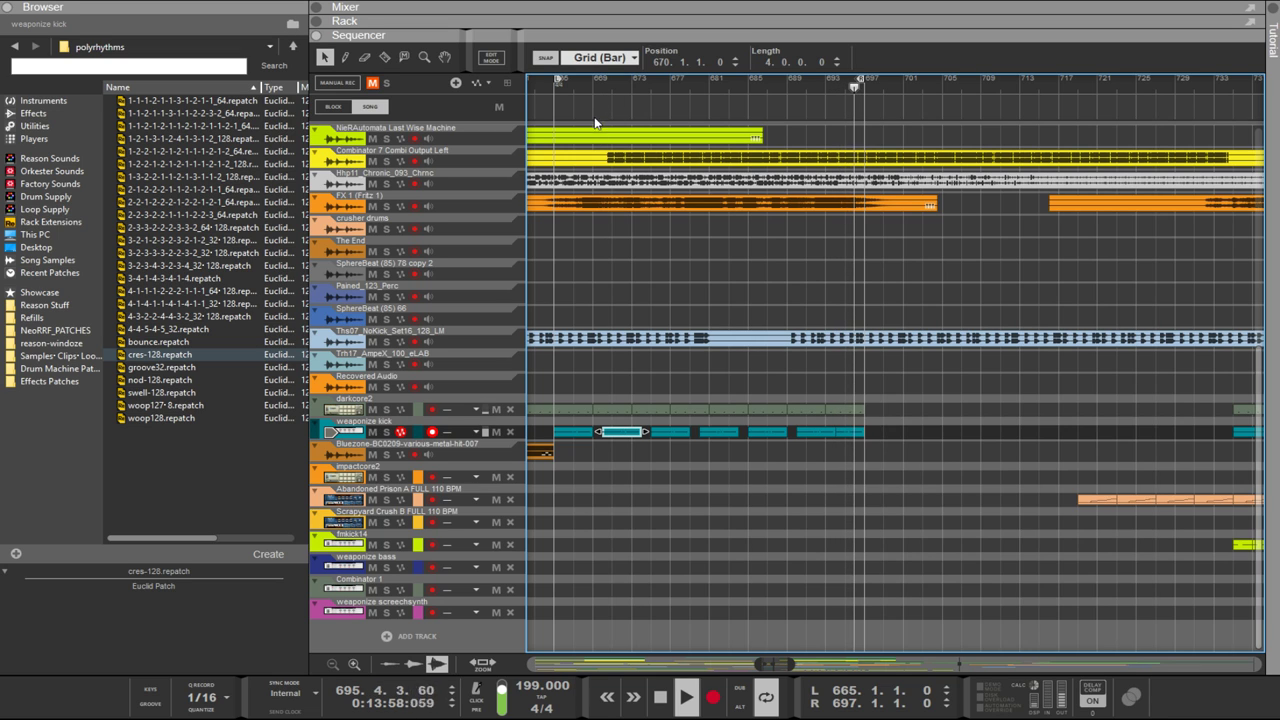
key(ctrl+5)
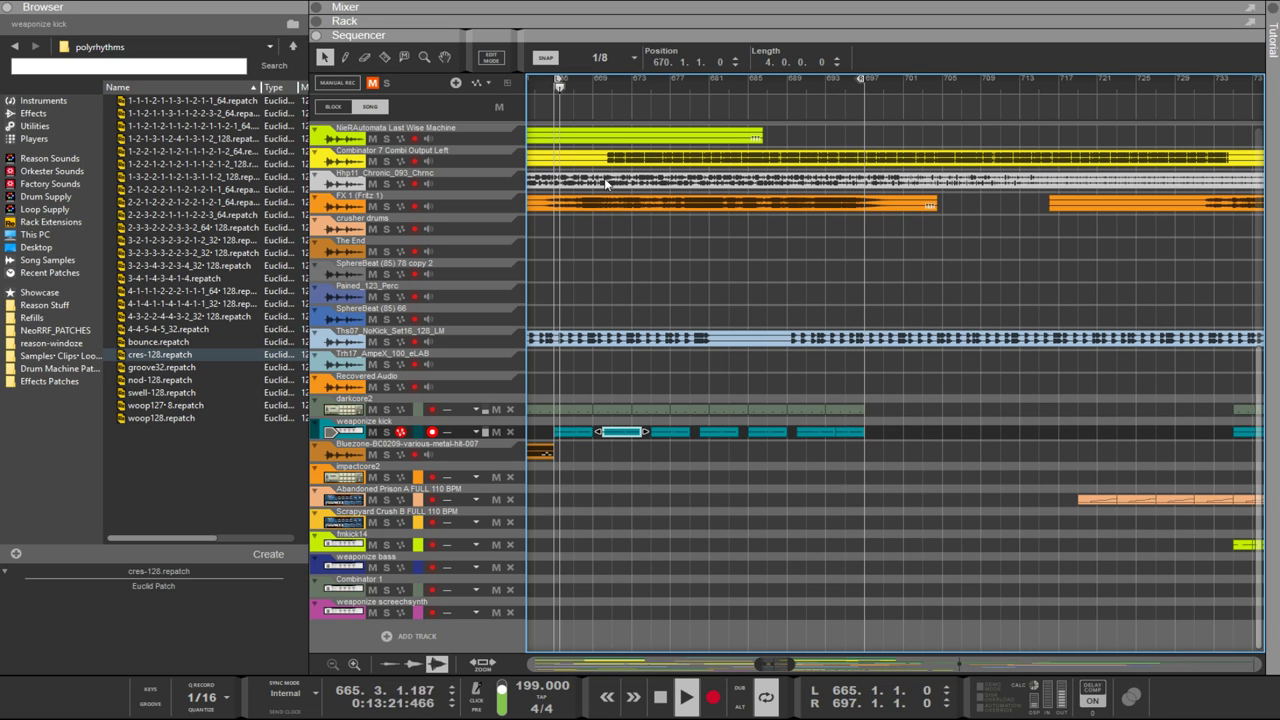
key(ctrl+Left)
key(ctrl+Left)
key(ctrl+Left)
key(ctrl+Left)
key(ctrl+Left)
key(ctrl+Left)
key(ctrl+Left)
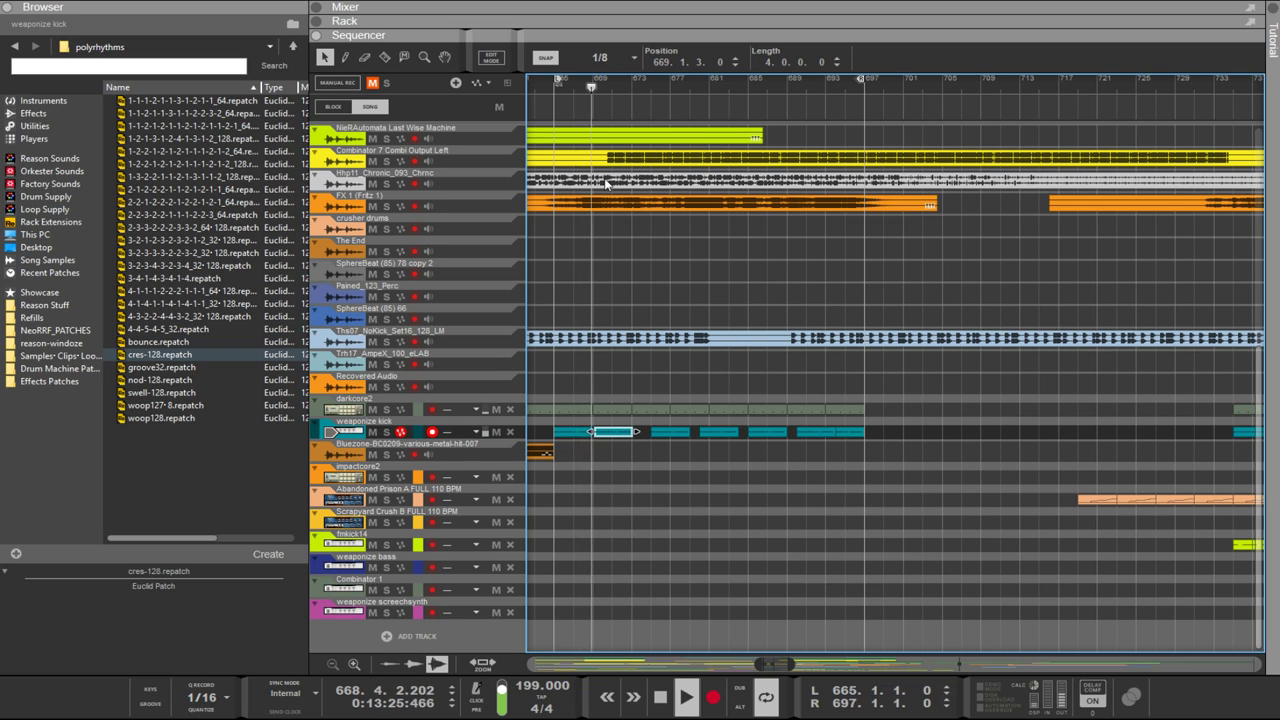
Step: Nudge the third weaponize kick clip earlier to position 673.2.3.0
key(ctrl+Right)
key(ctrl+Right)
key(ctrl+Right)
key(ctrl+Right)
key(ctrl+Right)
key(ctrl+Right)
key(ctrl+Left)
key(ctrl+Left)
key(ctrl+Left)
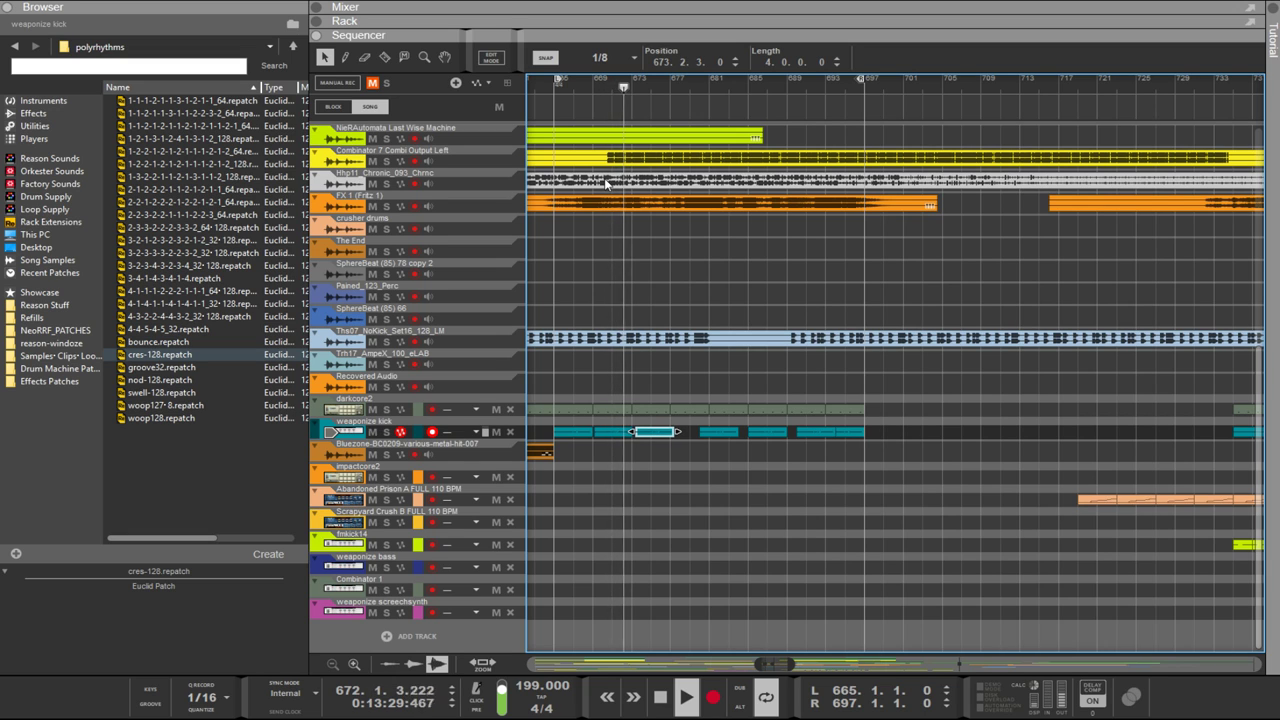
Step: Nudge the fourth weaponize kick clip earlier to position 677.4.1.0
key(ctrl+Right)
key(ctrl+Right)
key(ctrl+Right)
key(ctrl+Right)
key(ctrl+Right)
key(ctrl+Right)
key(ctrl+Right)
key(ctrl+Left)
key(ctrl+Left)
key(ctrl+Left)
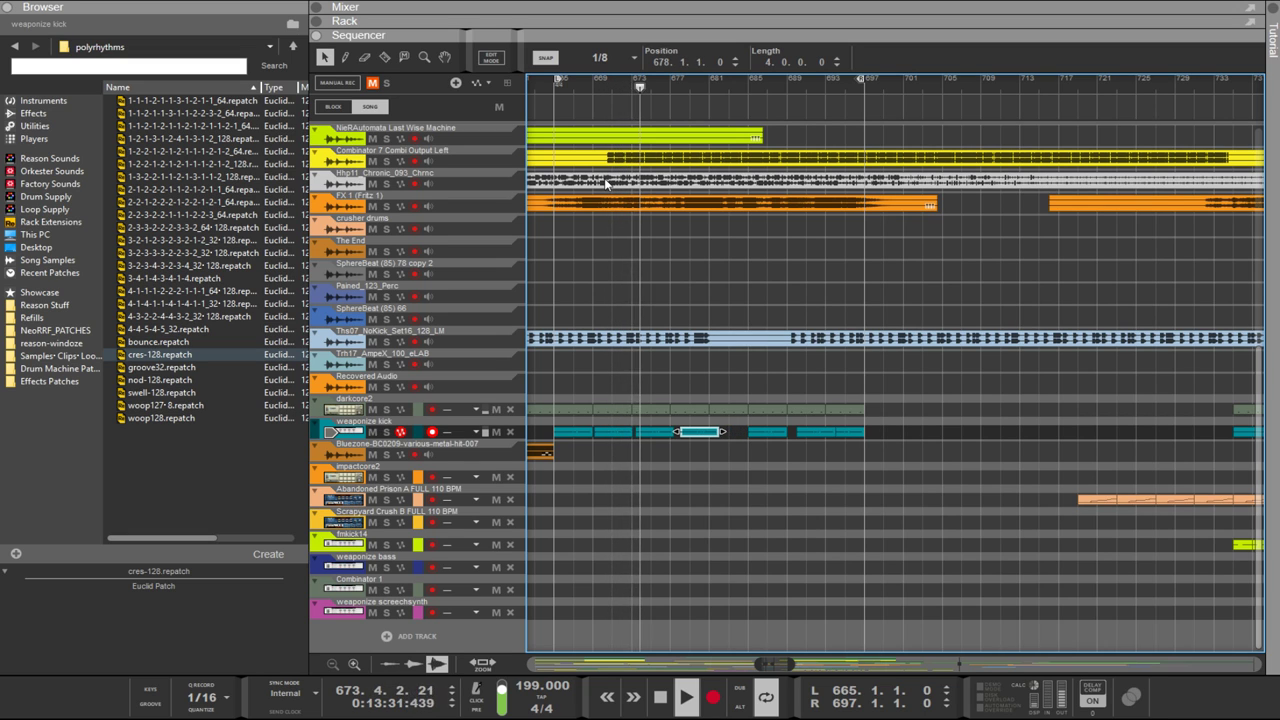
key(ctrl+Left)
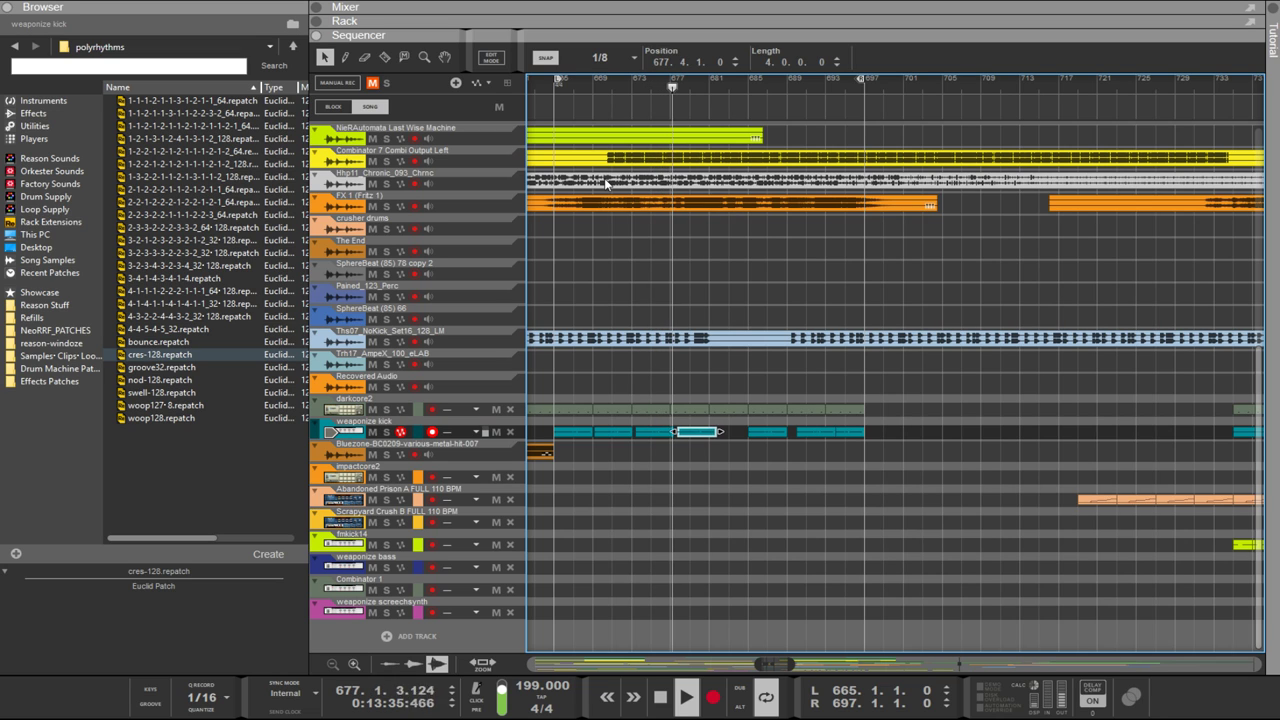
Step: Move the fifth weaponize kick clip earlier to position 682.2.1.0
key(ctrl+d)
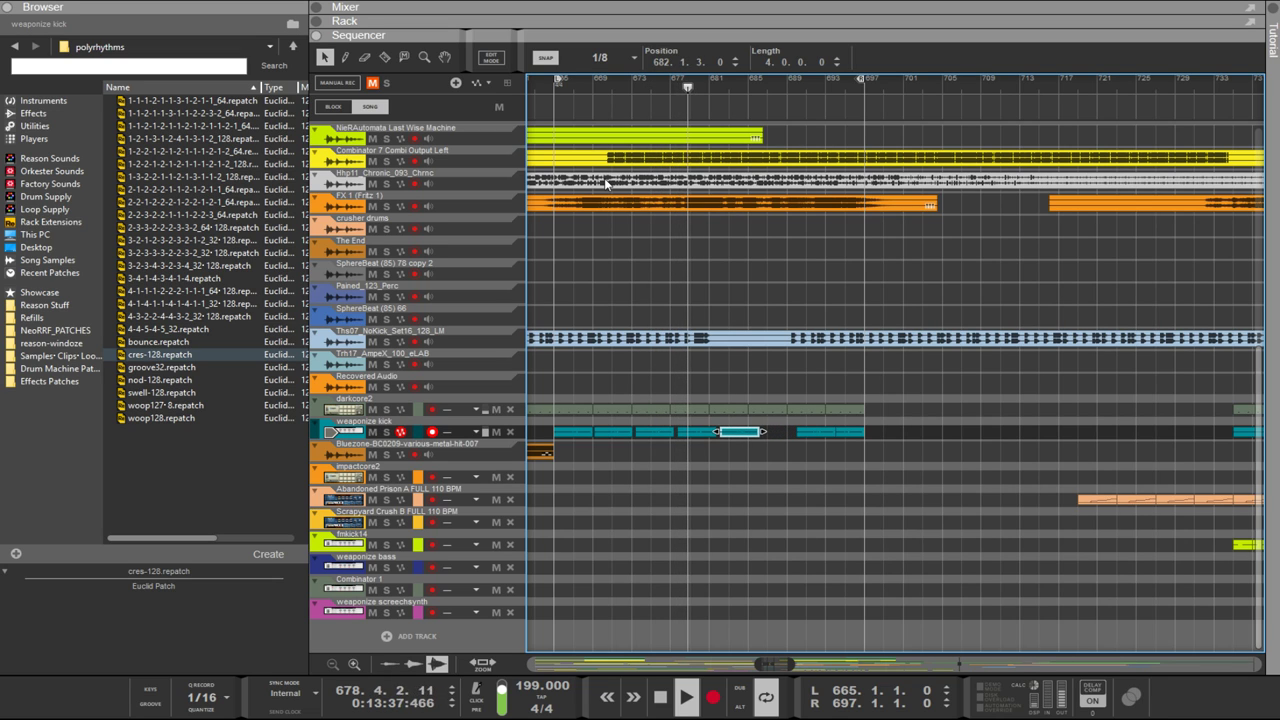
key(ctrl+Left)
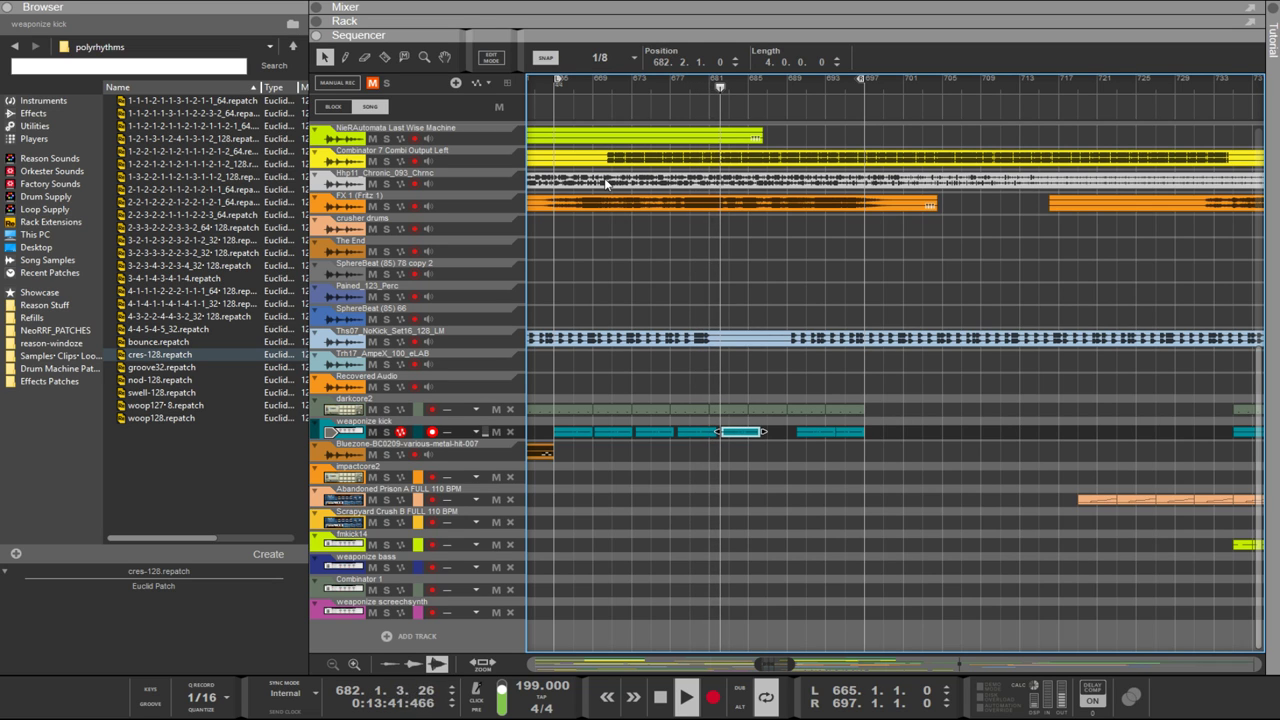
key(ctrl+Right)
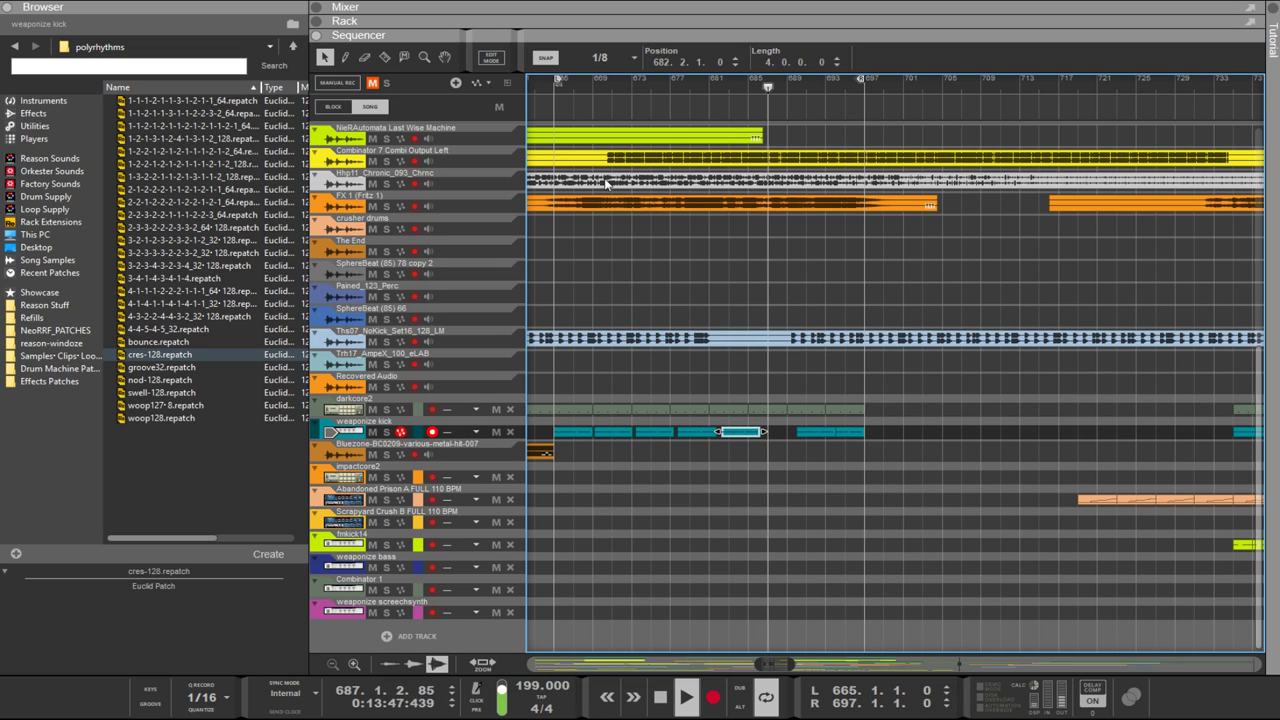
Step: Move the sixth weaponize kick clip earlier and fine-tune it to position 686.4.3.0
key(ctrl+Right)
key(ctrl+Left)
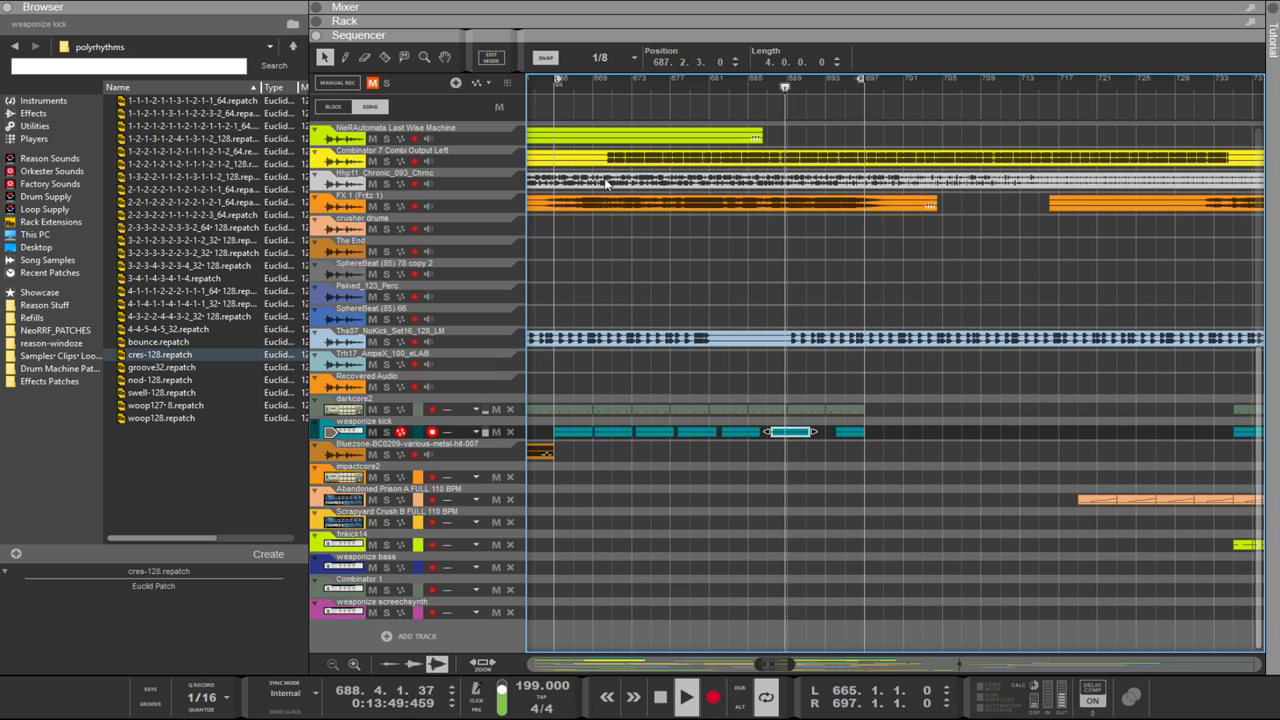
key(ctrl+Left)
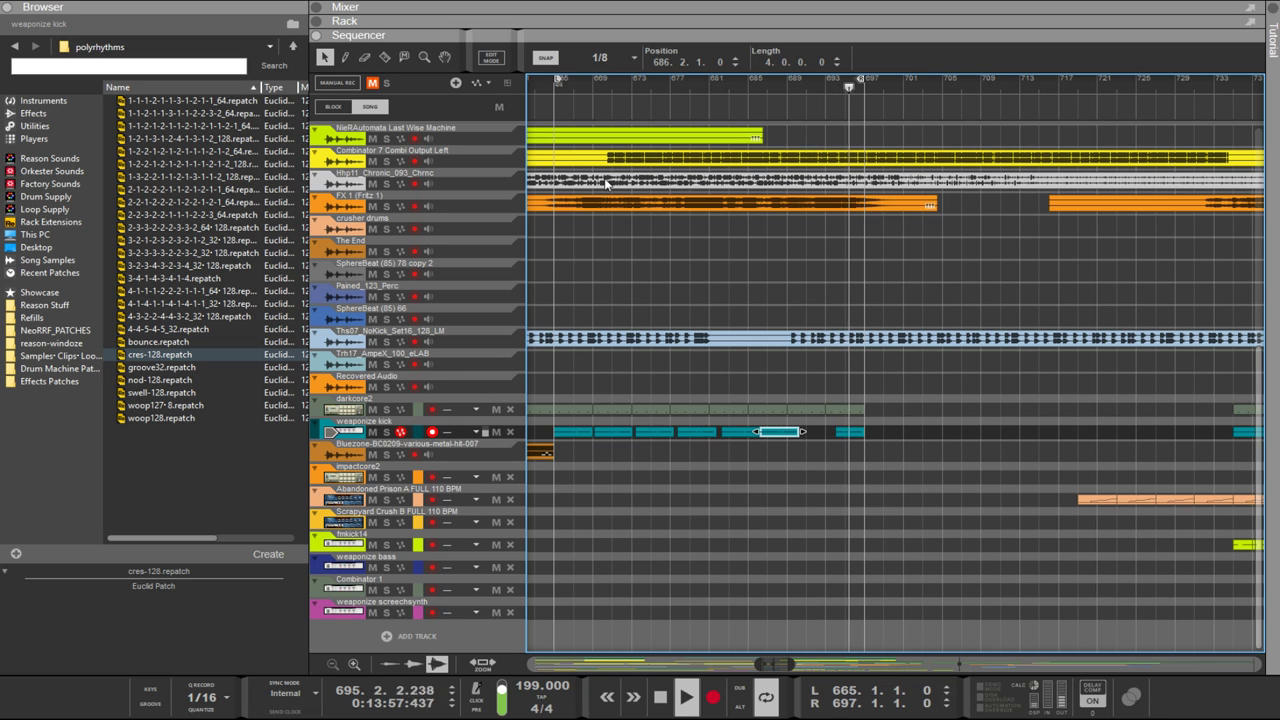
key(ctrl+Right)
key(ctrl+Right)
key(ctrl+Right)
key(ctrl+Right)
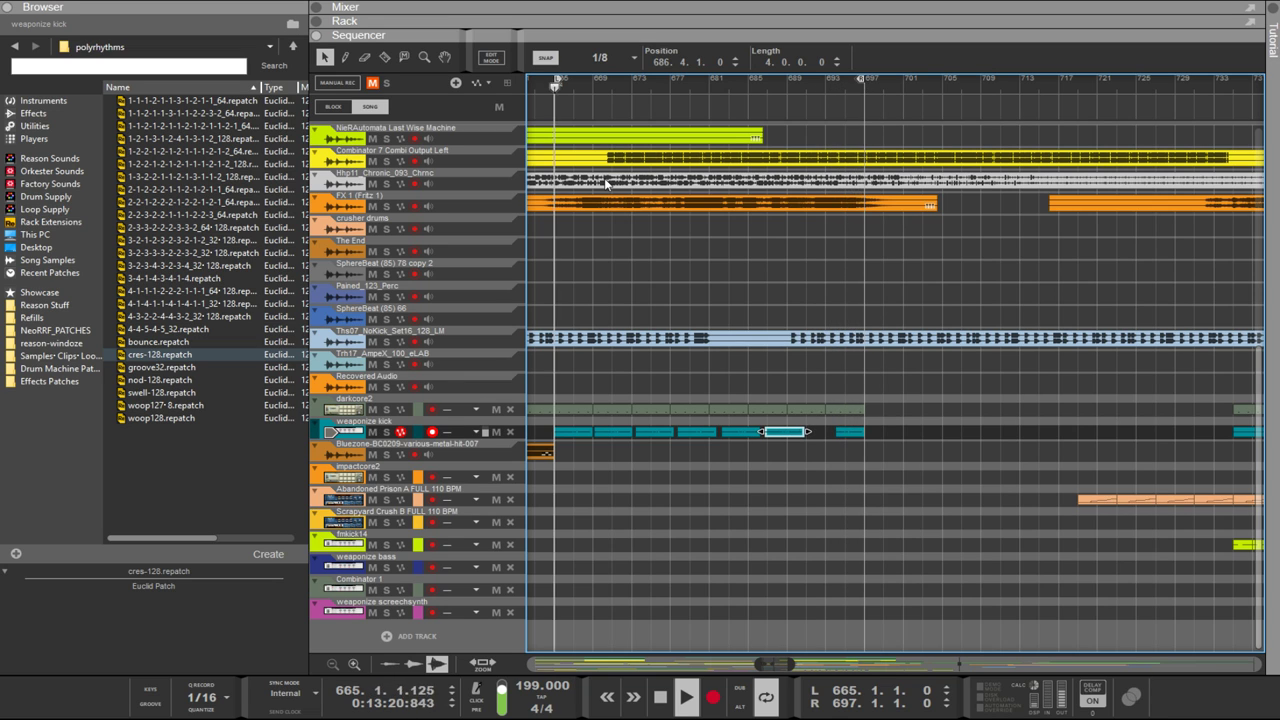
key(ctrl+Right)
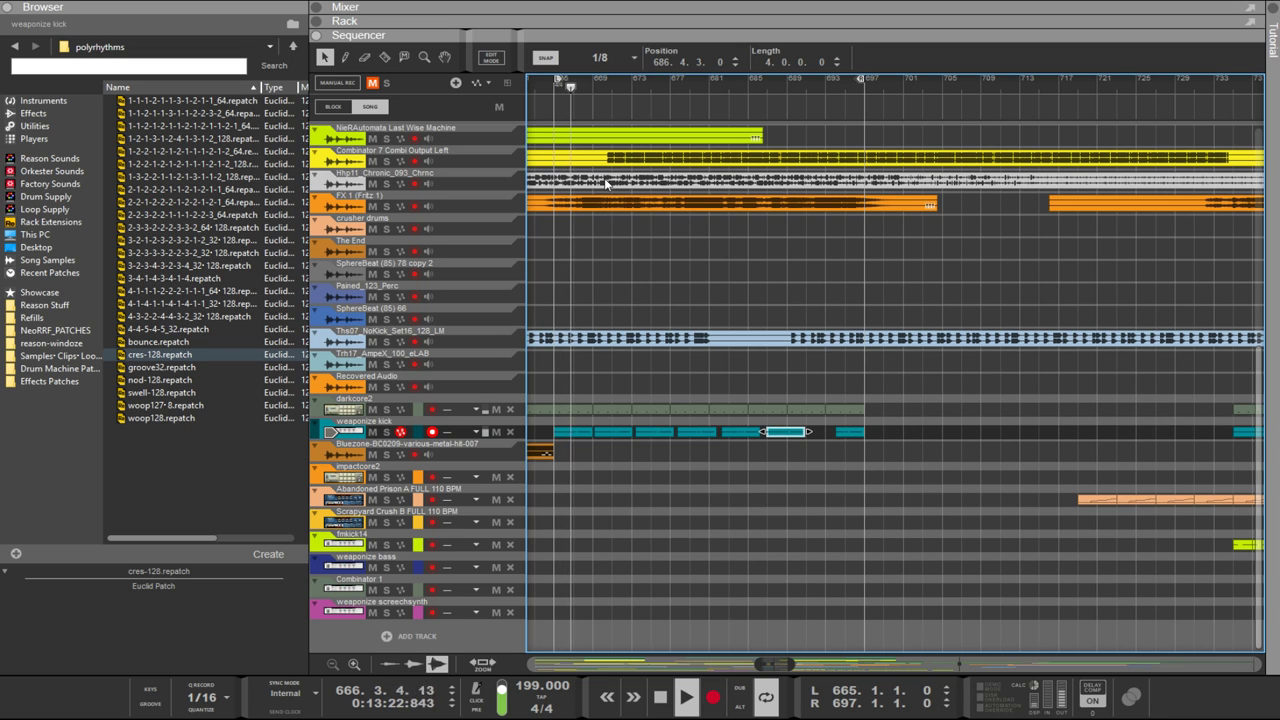
Step: Copy the sixth kick clip to position 691.3.3.0 and delete the three-bar clip at bar 694
key(Right)
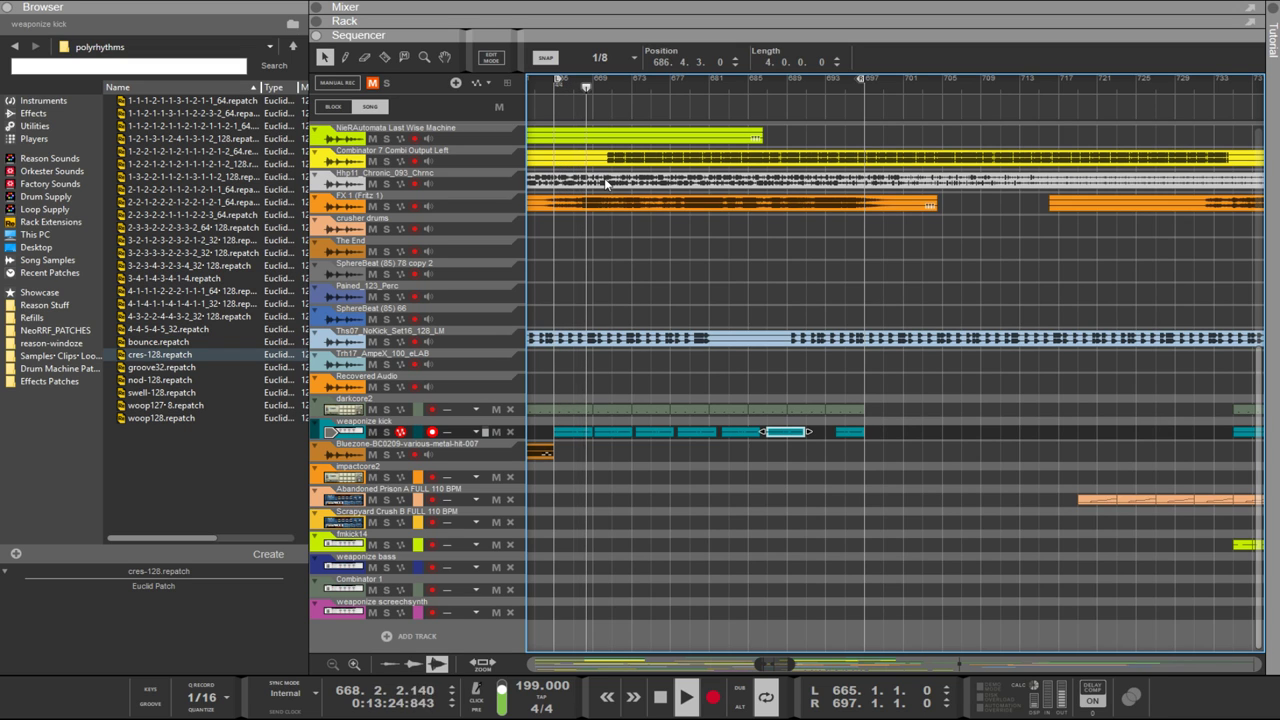
key(Left)
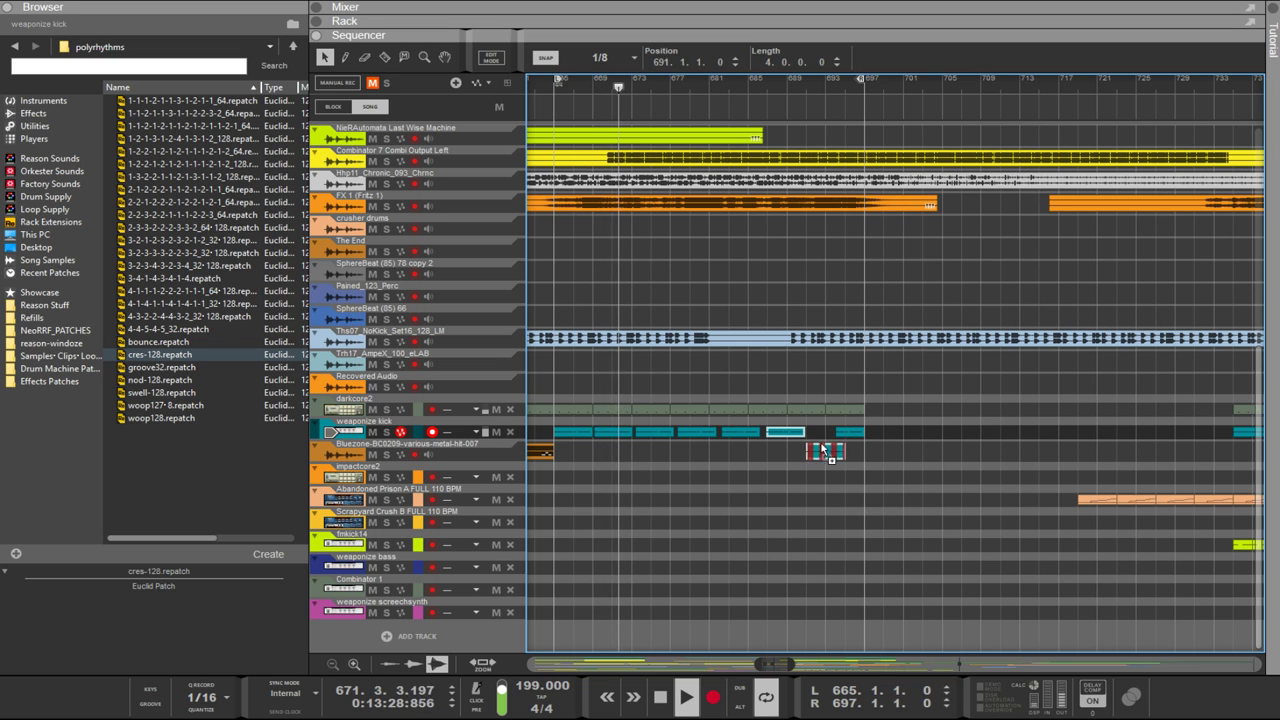
drag(801, 442, 818, 437)
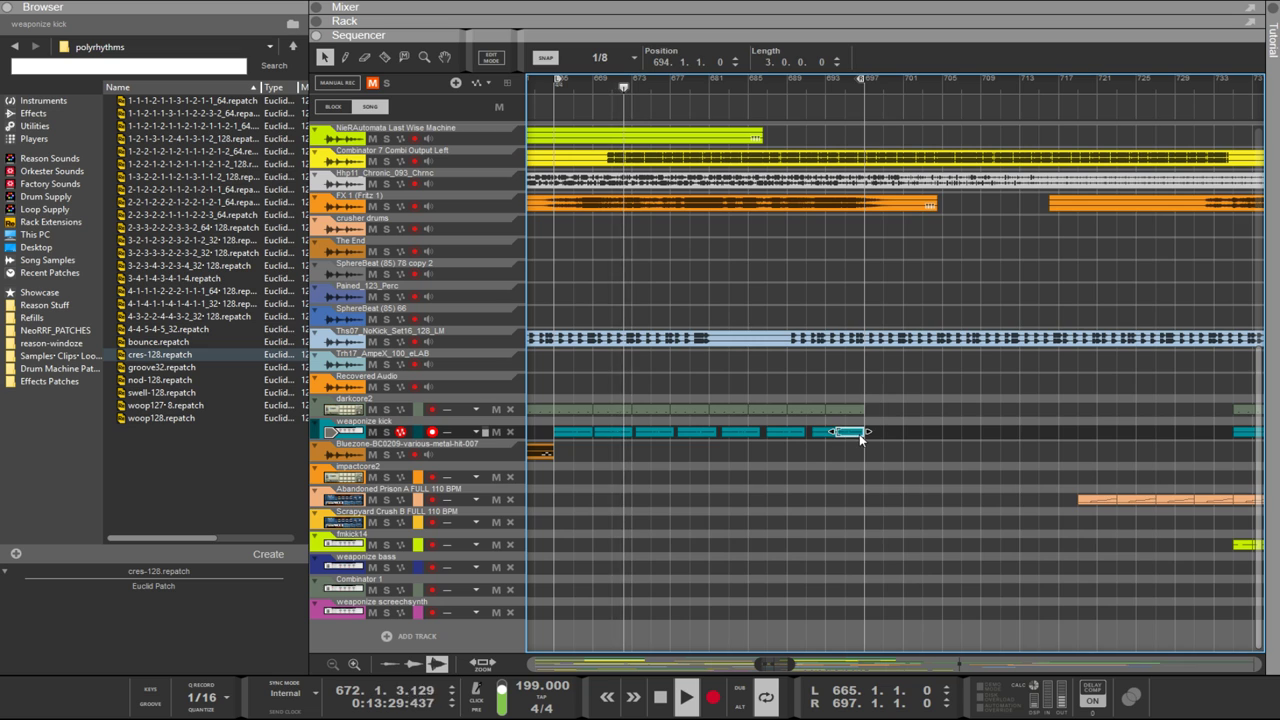
click(854, 436)
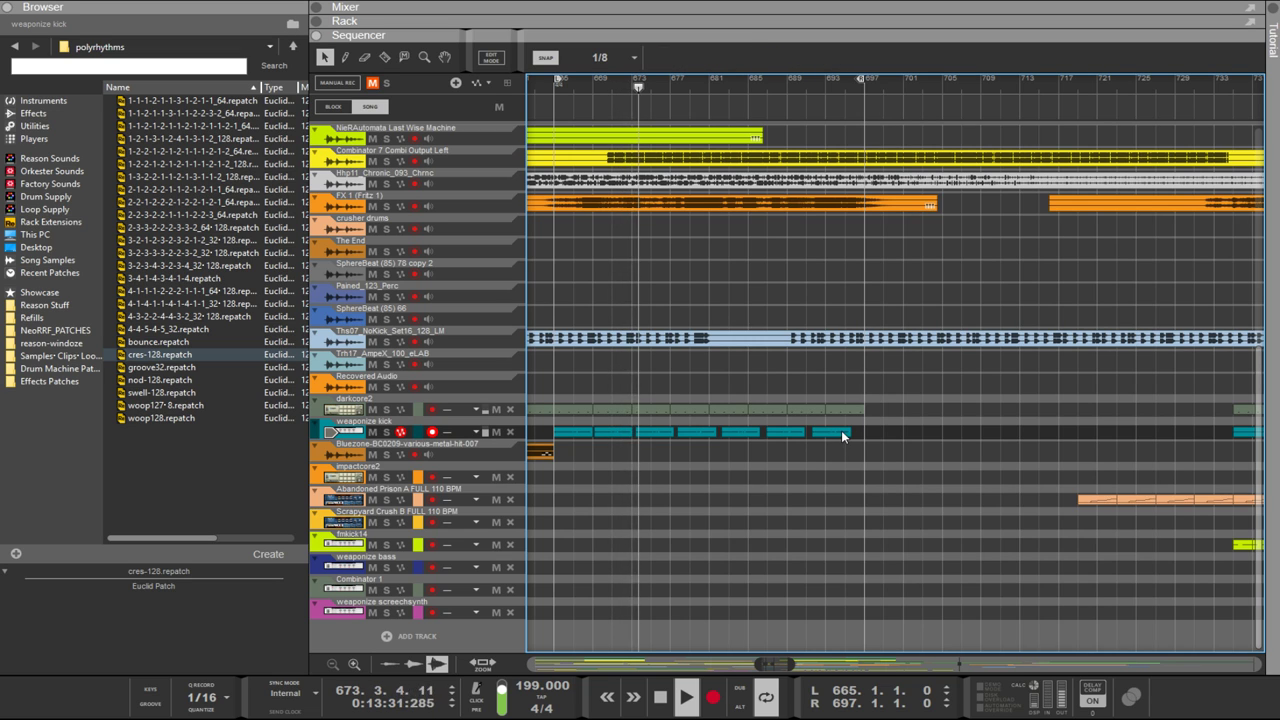
click(843, 436)
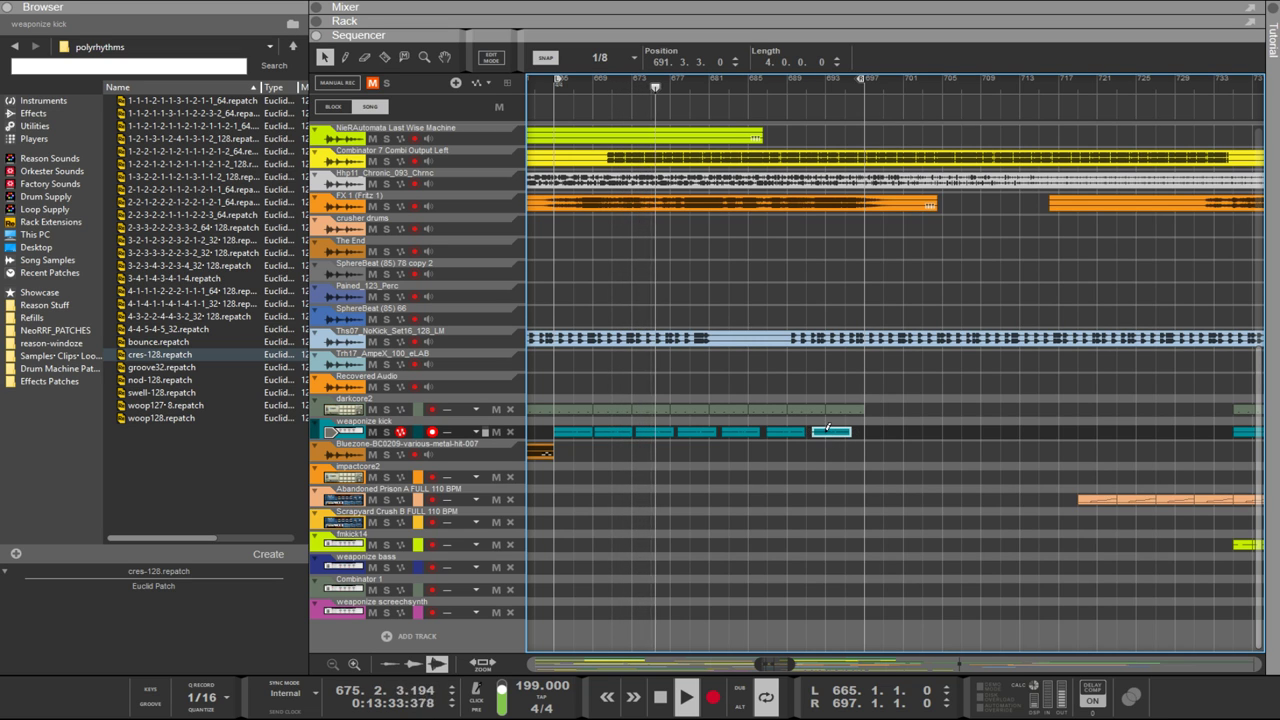
Step: Copy the seventh kick clip as a final clip at position 695.3.3.0 with a length of 1.1.2.0
click(825, 434)
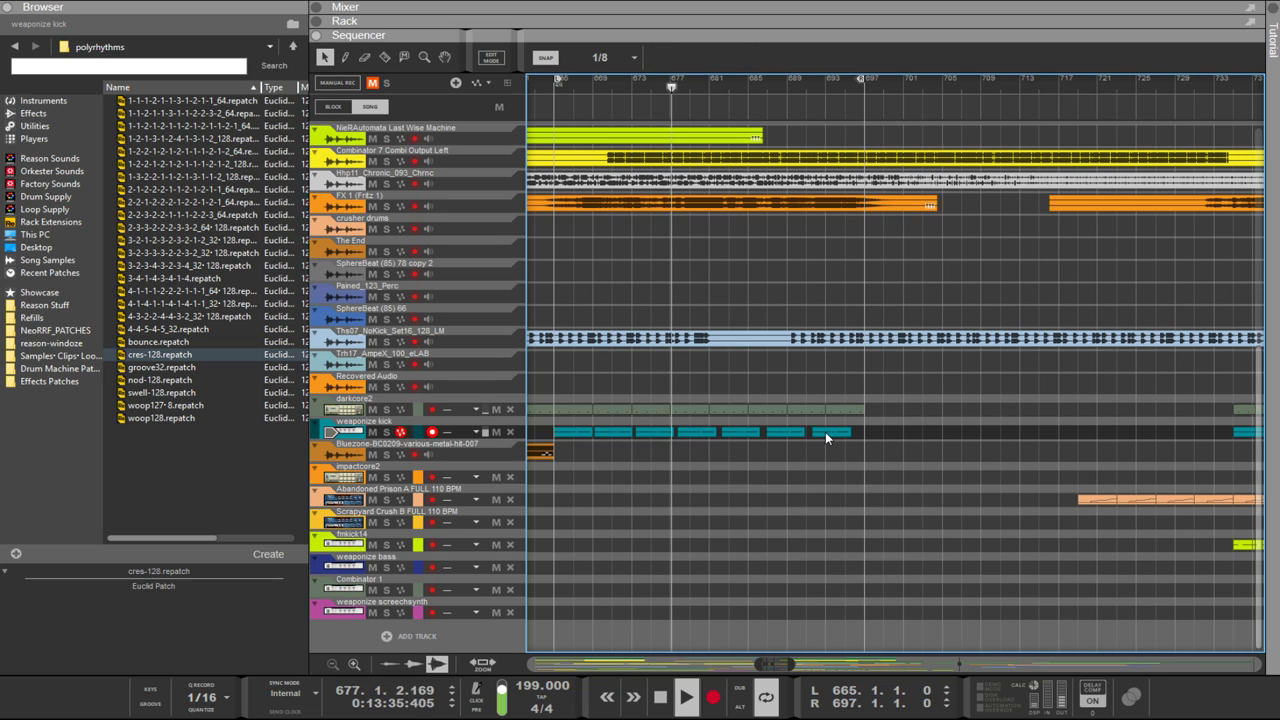
drag(825, 432, 866, 437)
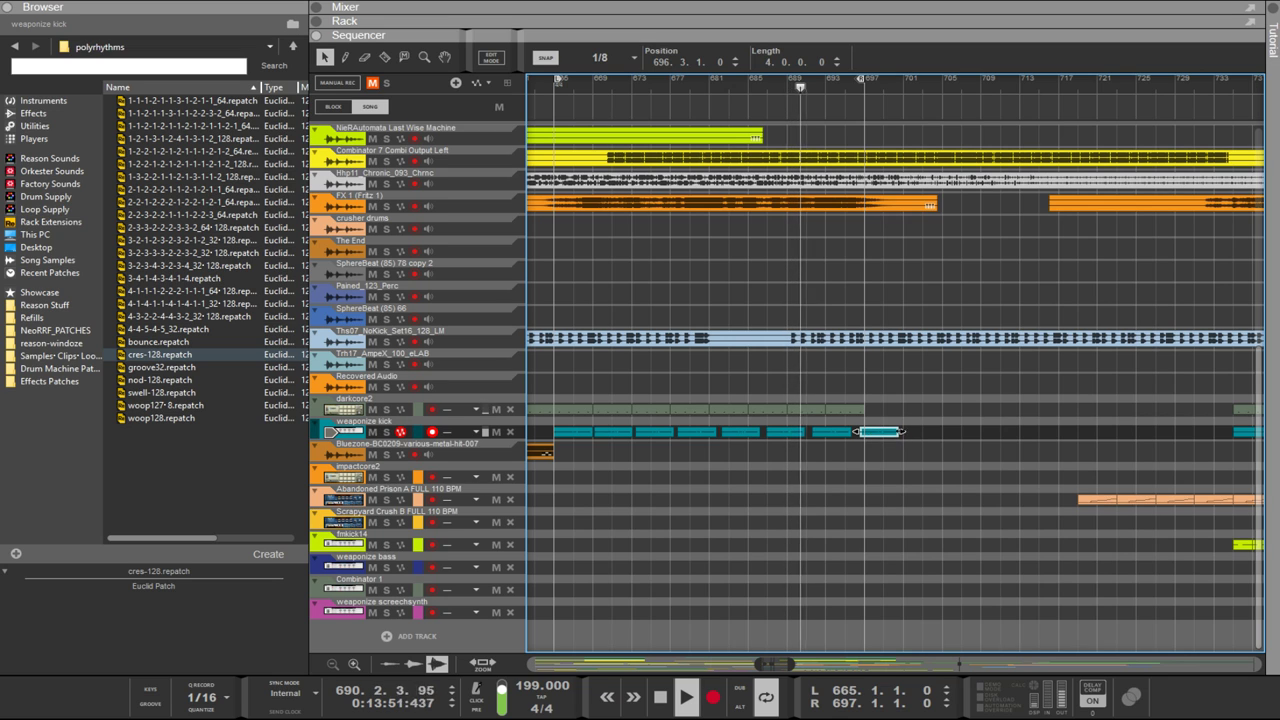
mouse_move(857, 431)
mouse_down()
mouse_move(893, 432)
mouse_move(857, 447)
mouse_move(856, 432)
mouse_up()
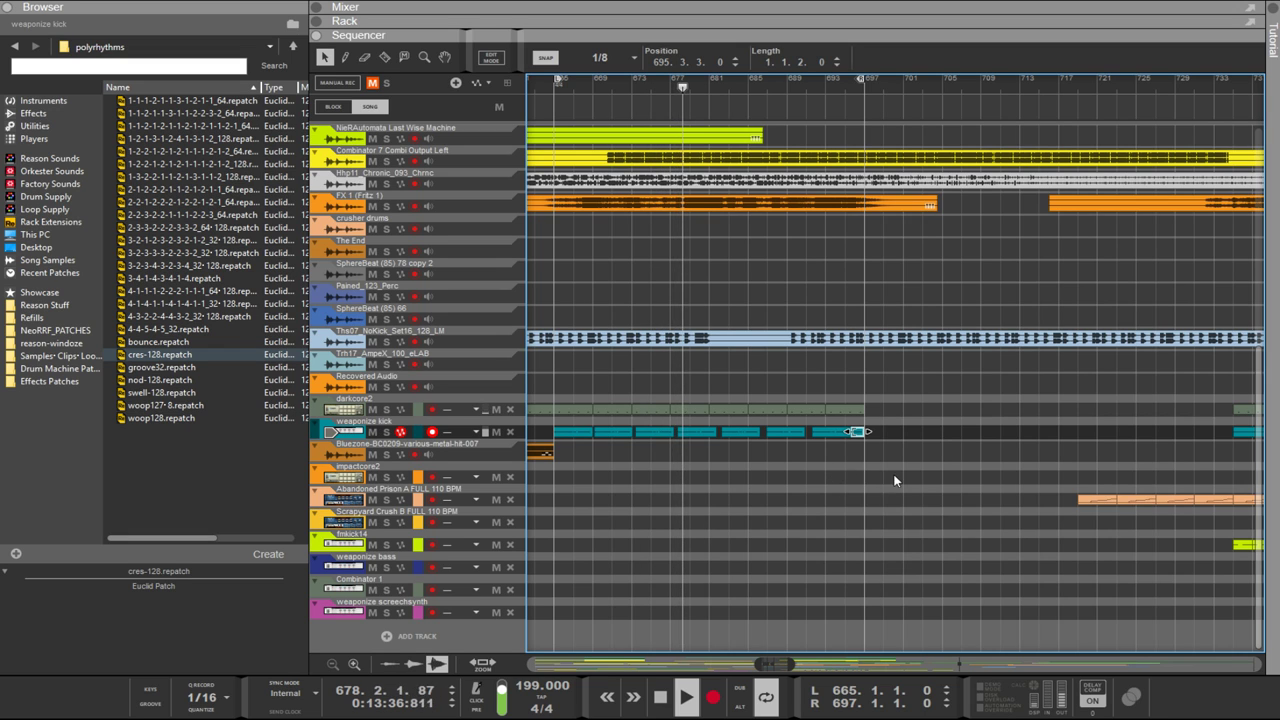
Step: Delete all kick clips following the one at bar 665 and place copies of it shortly after bar 669 and at 674.2.1.0
drag(892, 484, 628, 431)
key(Delete)
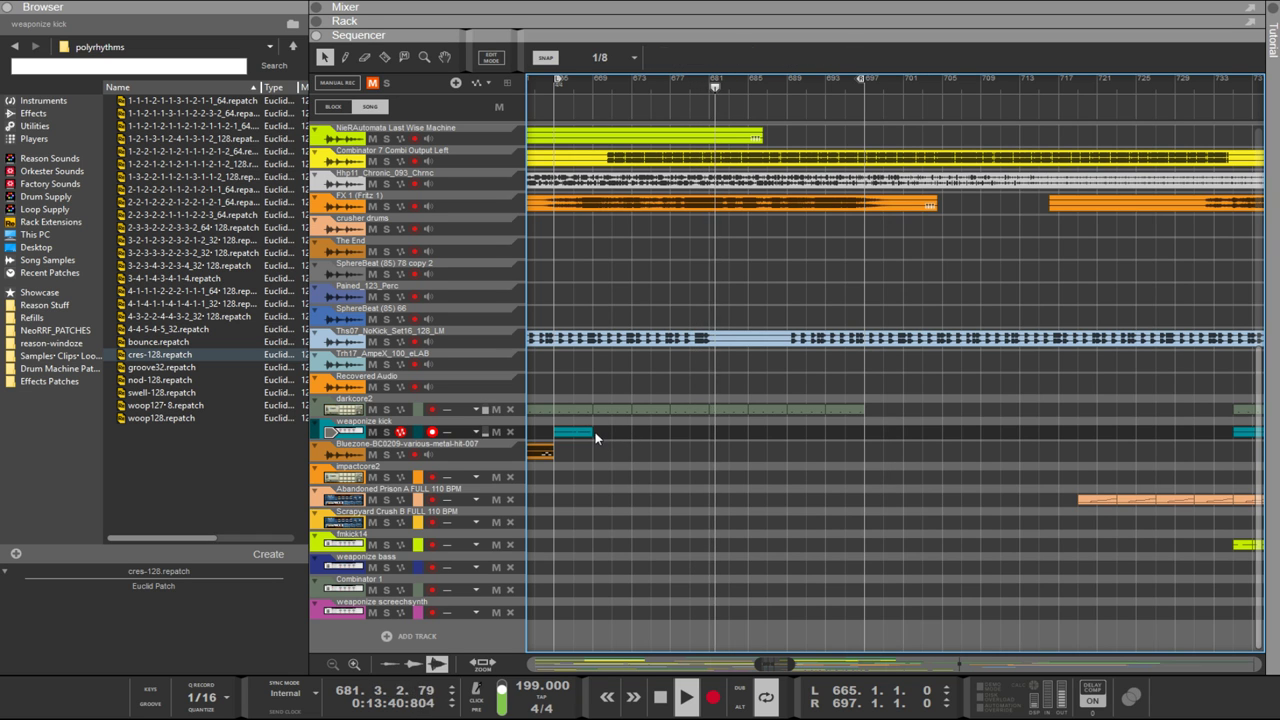
scroll(586, 448, up, 2)
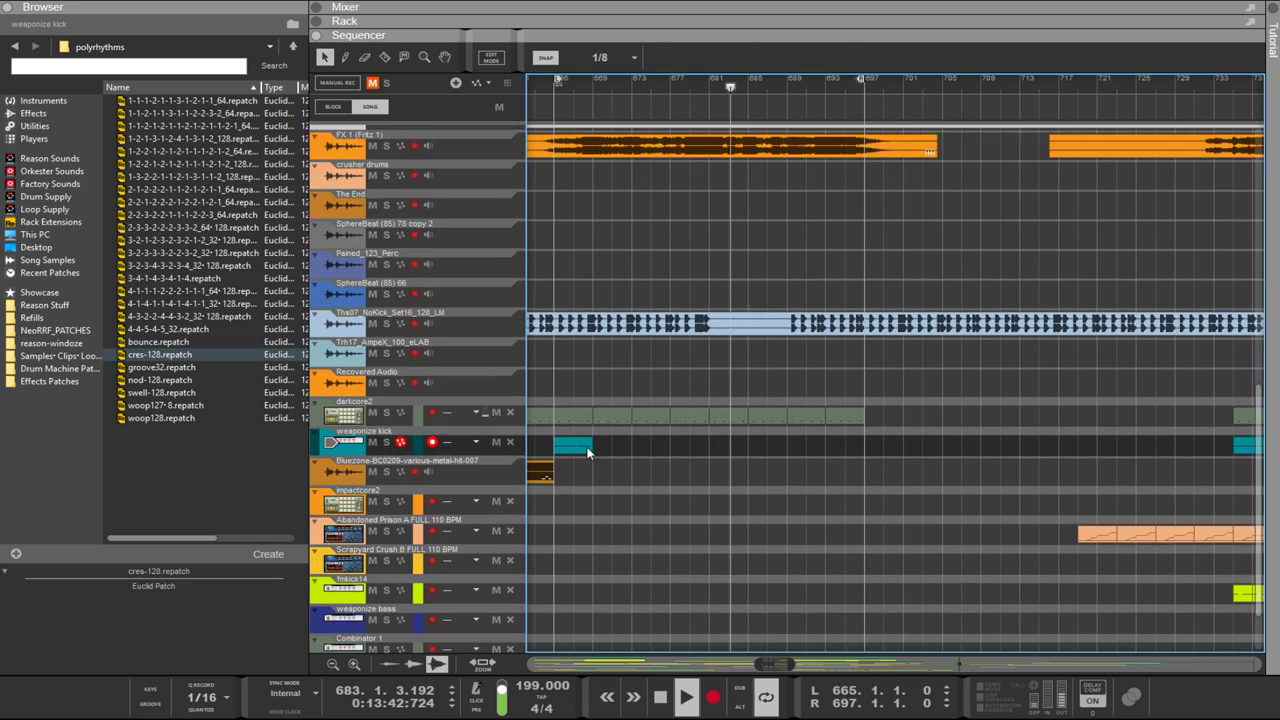
scroll(587, 452, down, 2)
scroll(588, 462, up, 4)
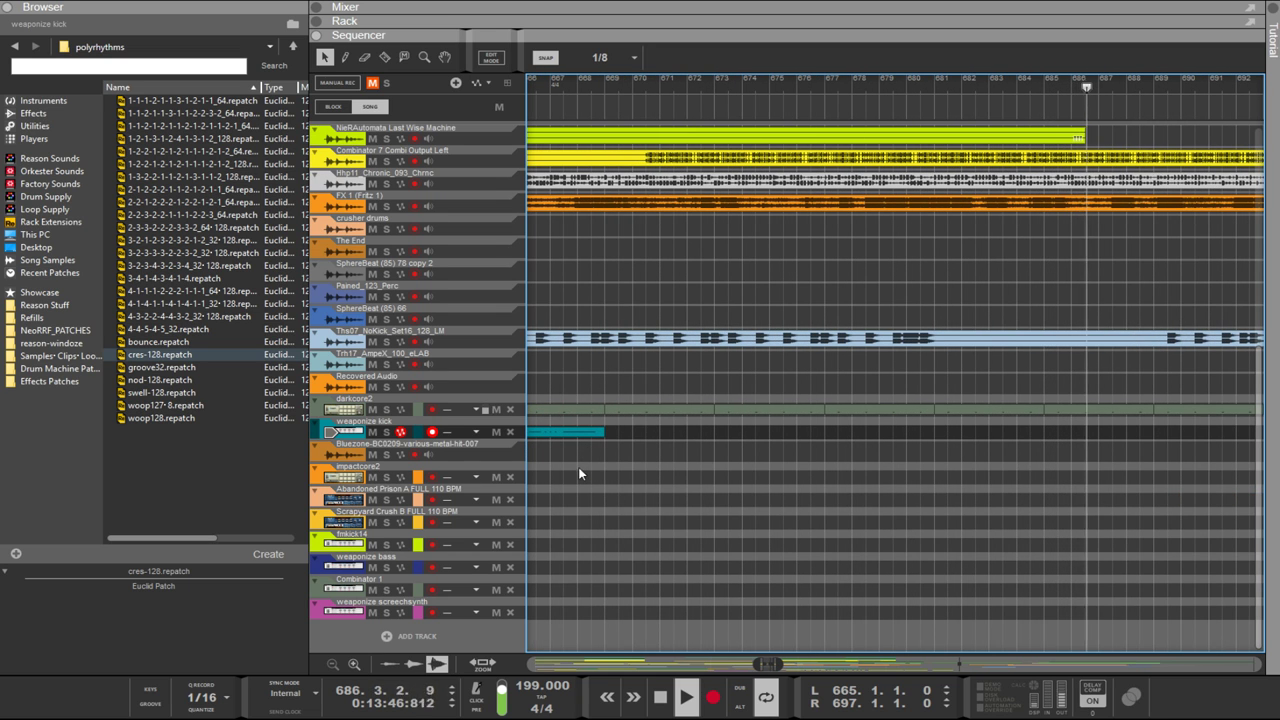
drag(571, 433, 813, 444)
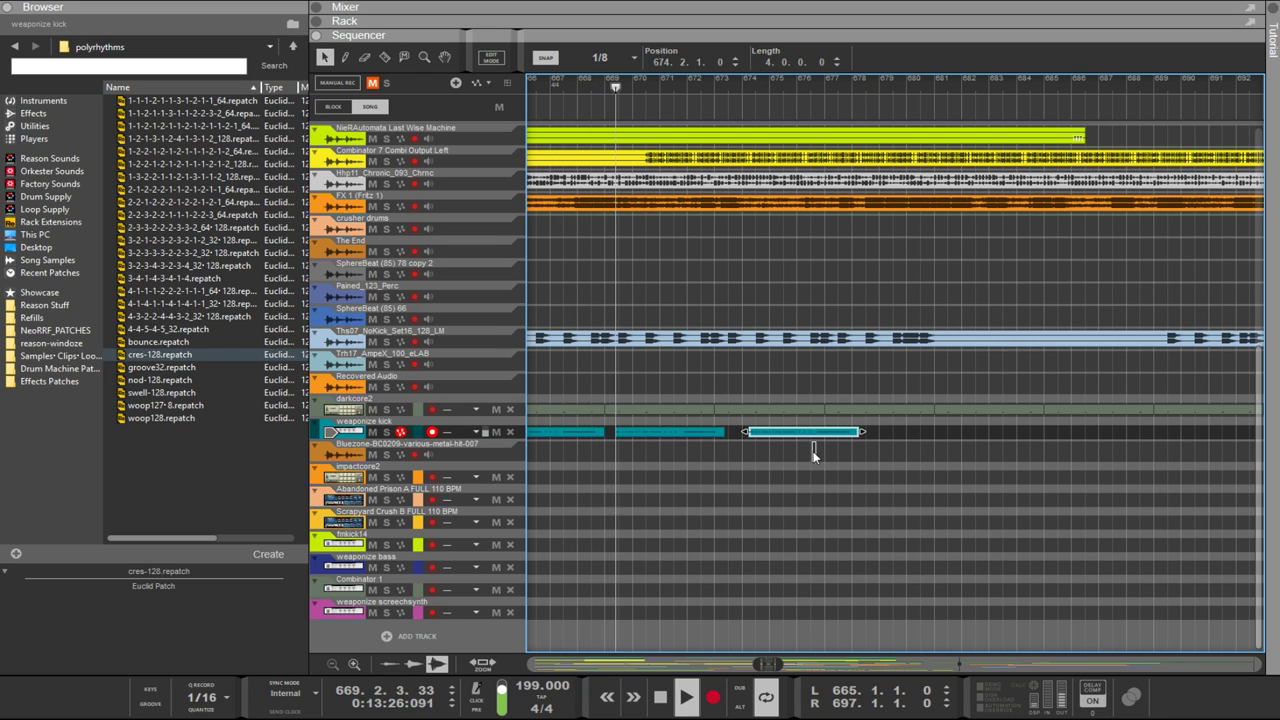
Step: Copy the first two weaponize kick clips together so the pair starts at position 678.2.1.0
click(586, 432)
drag(666, 434, 666, 452)
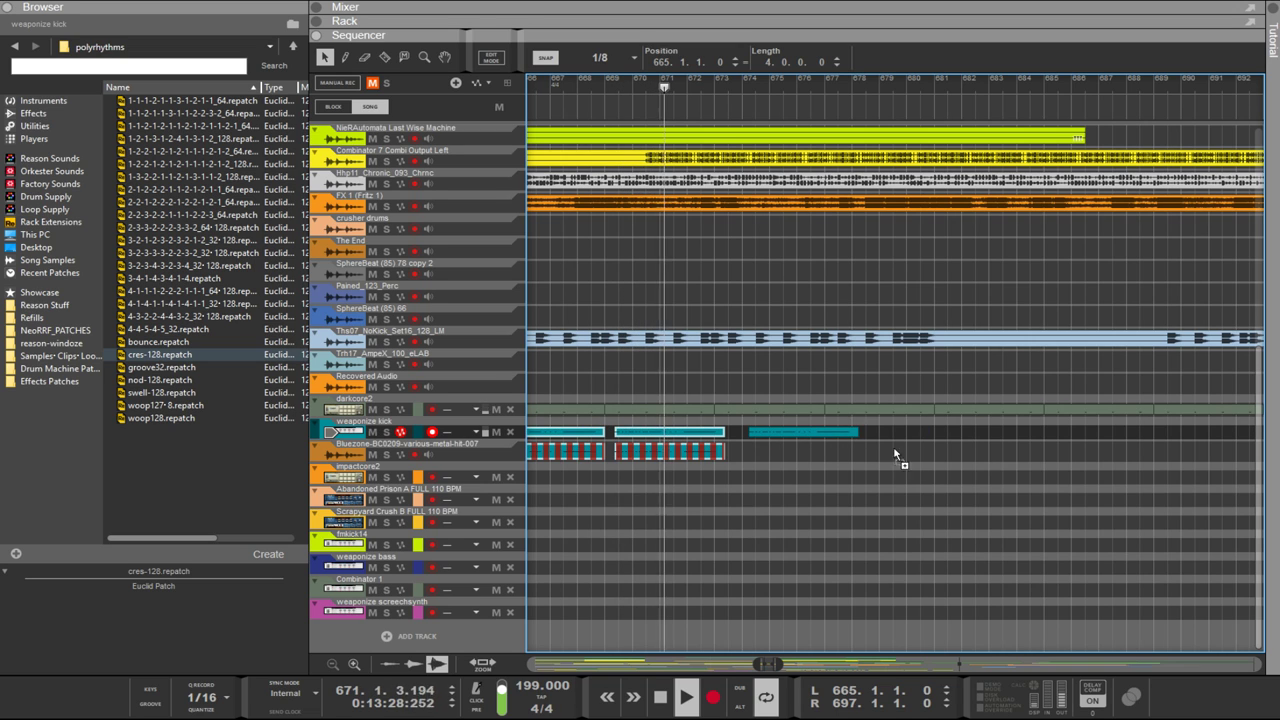
drag(897, 455, 941, 432)
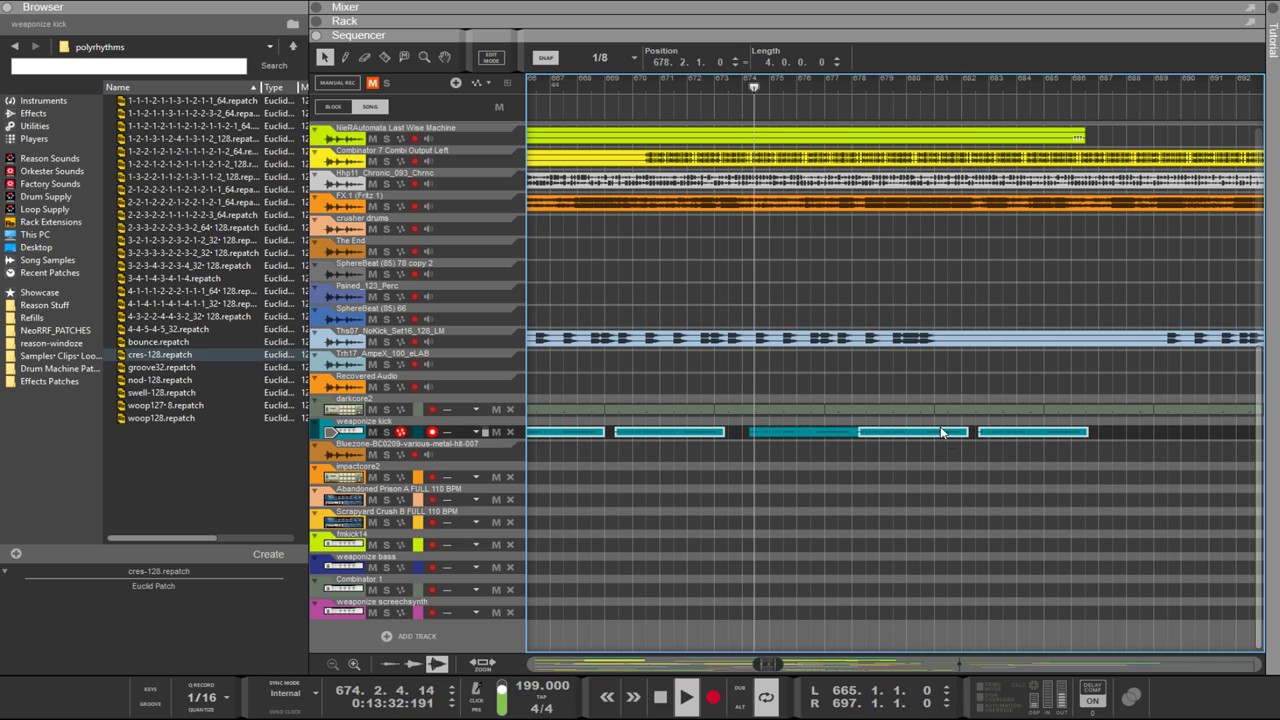
drag(1052, 455, 748, 432)
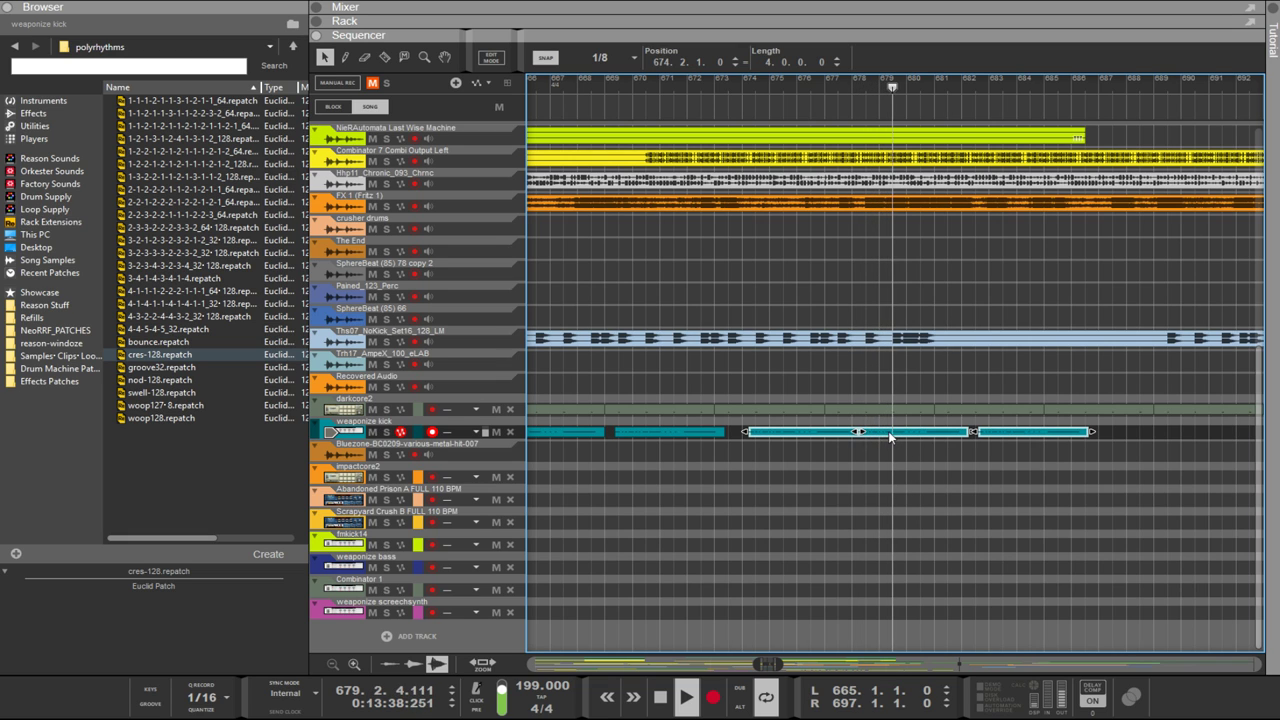
drag(891, 433, 901, 437)
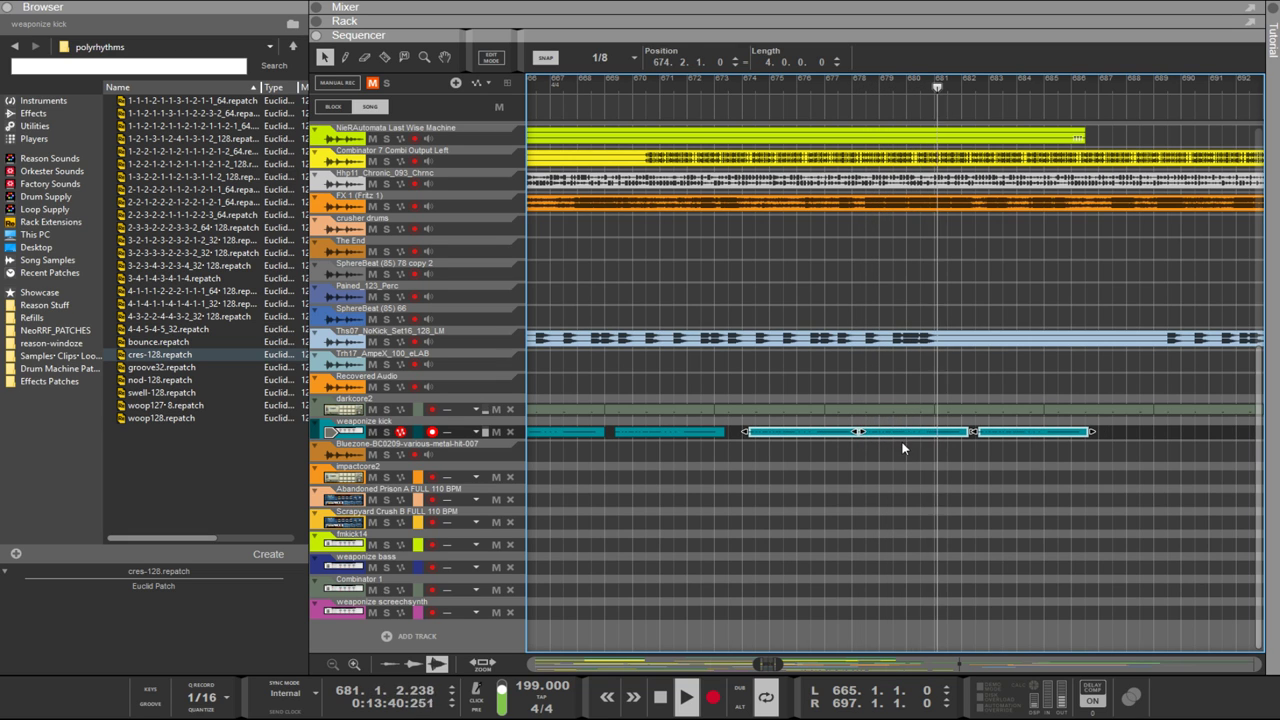
key(ctrl+z)
Step: Nudge the fourth kick clip later to position 678.3.3.0 and delete the extra clip following it
click(908, 434)
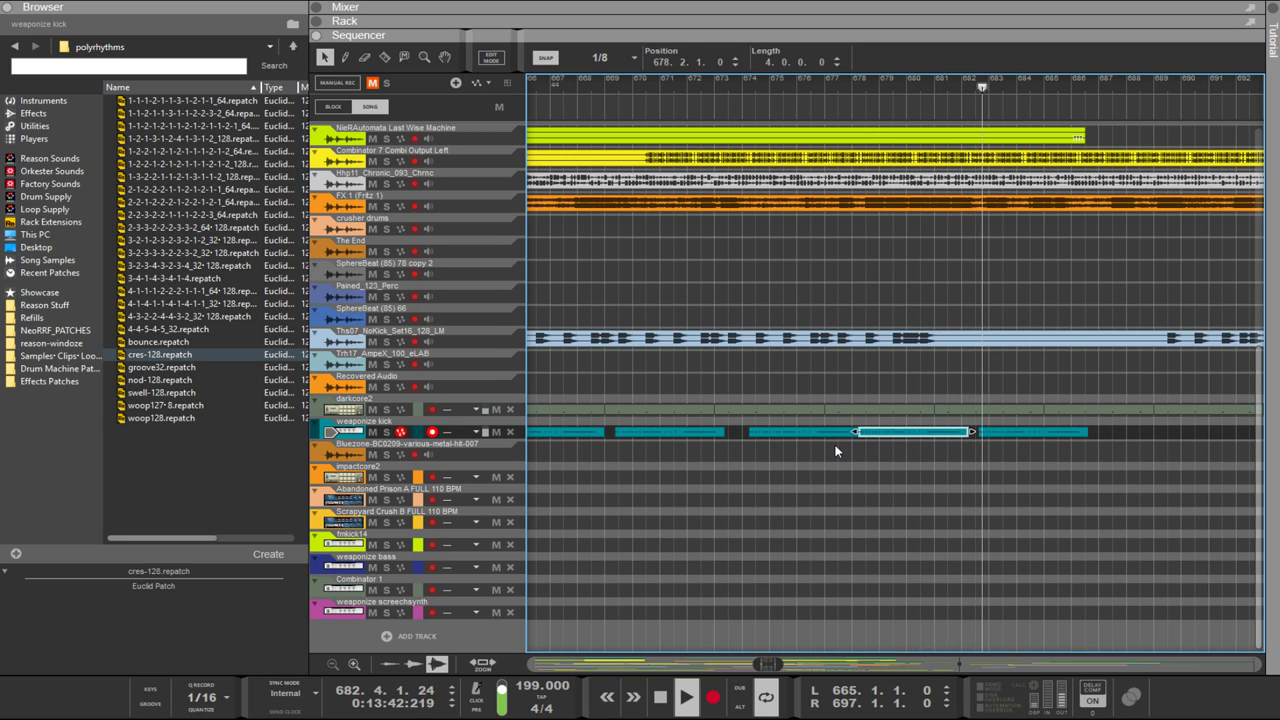
key(Right)
key(Right)
key(Right)
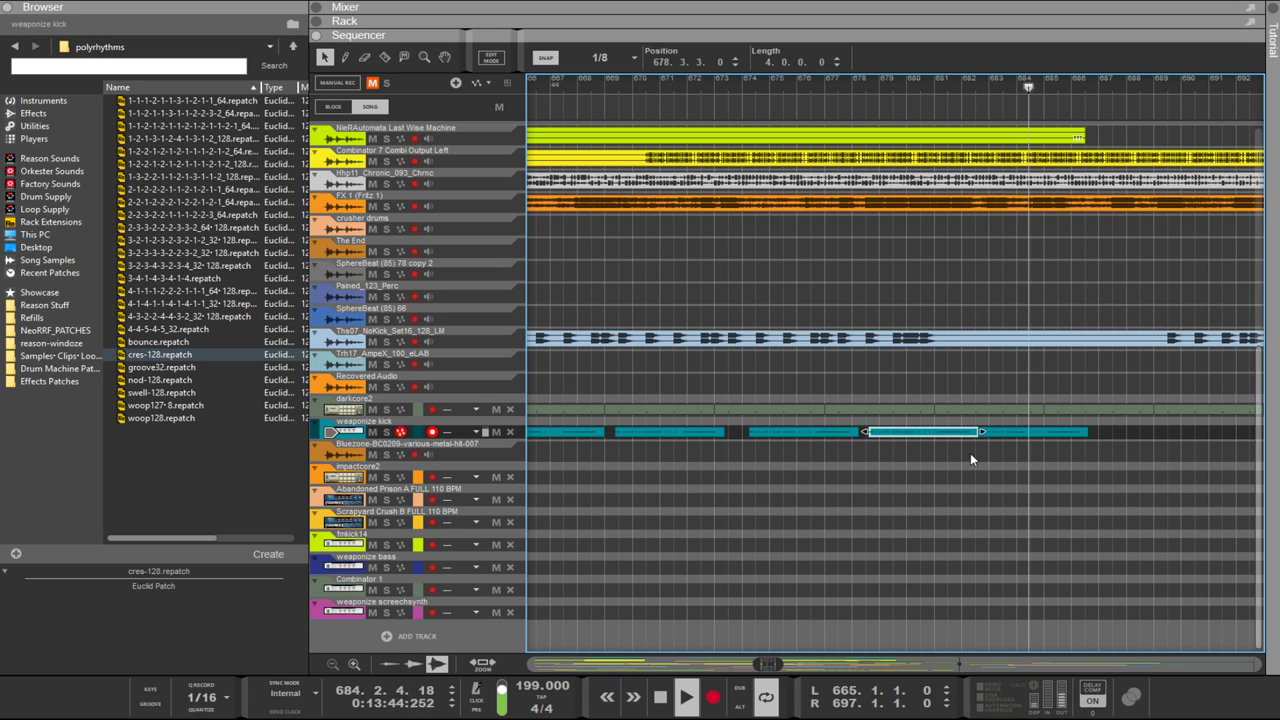
click(997, 433)
key(Delete)
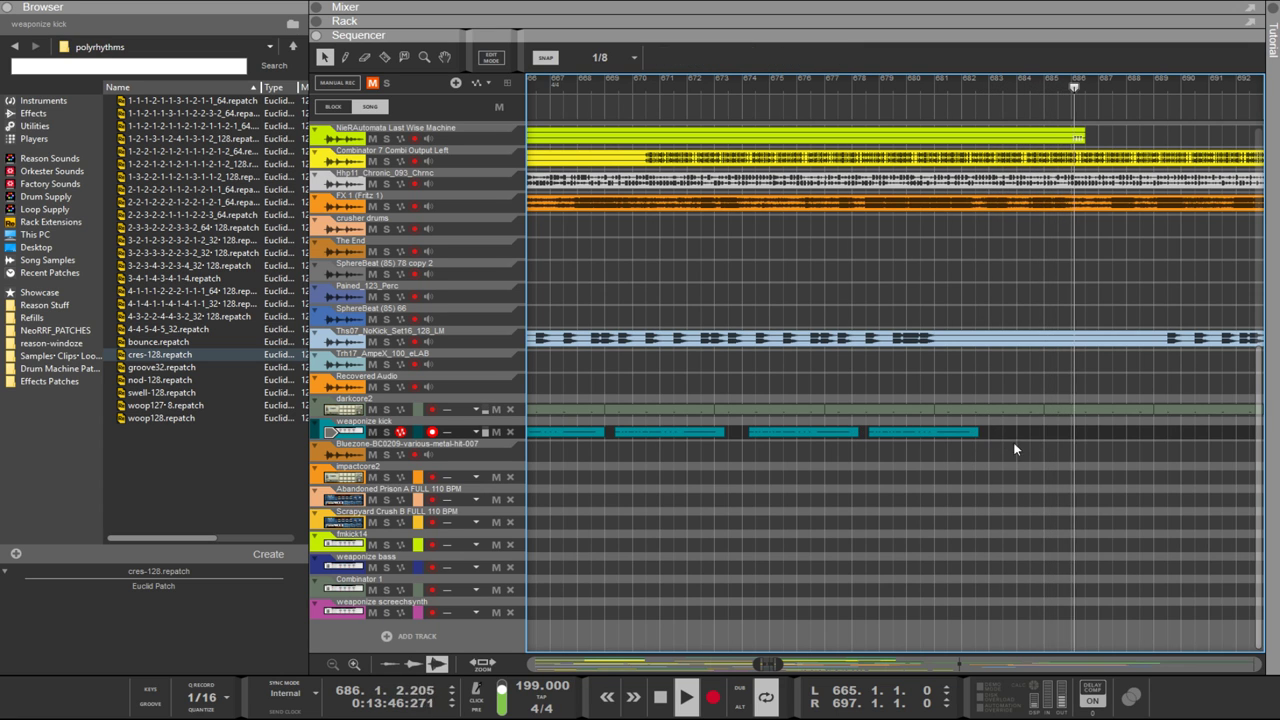
Step: Copy the four weaponize kick clips as a group to start at position 682.3.3.0
drag(1019, 443, 540, 445)
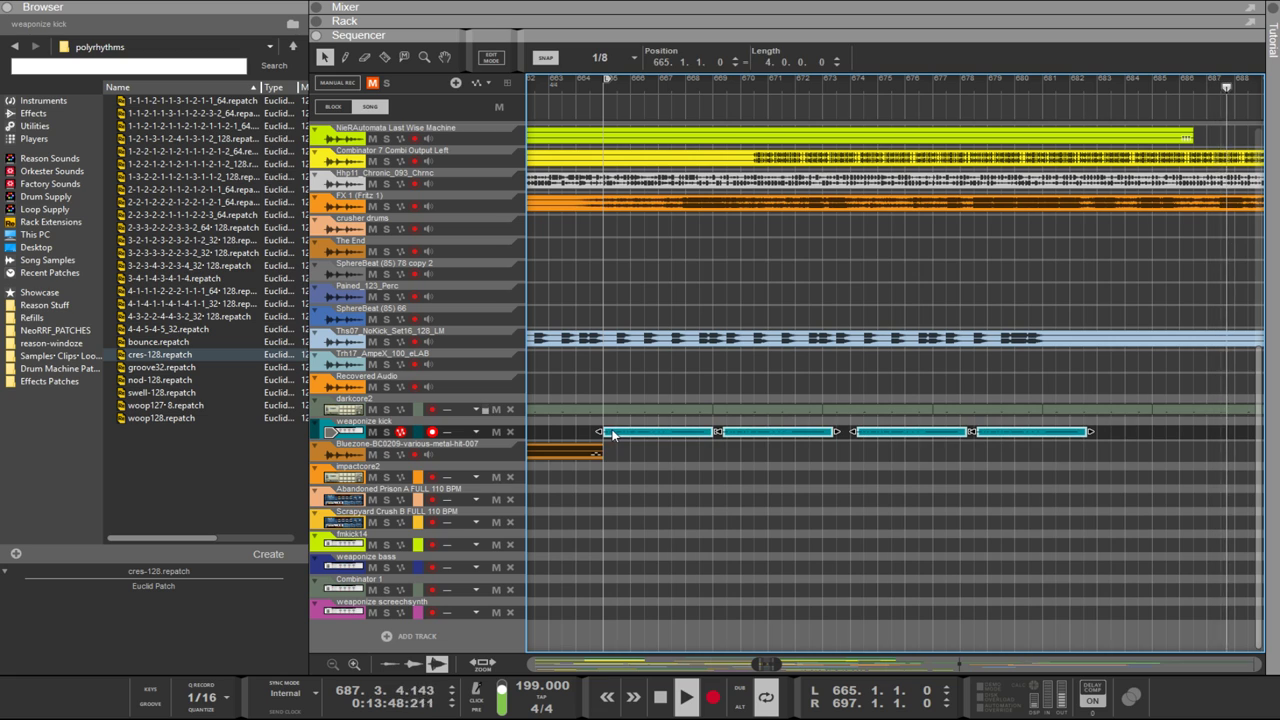
click(614, 425)
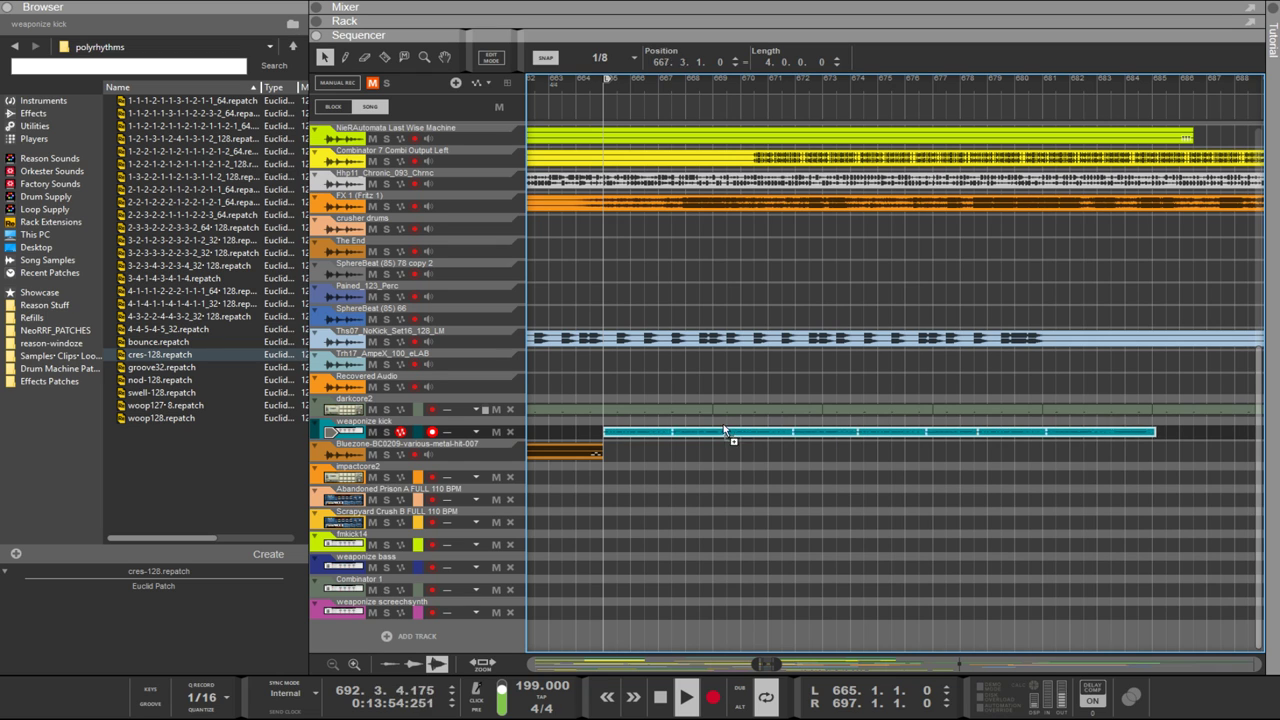
drag(724, 430, 1105, 432)
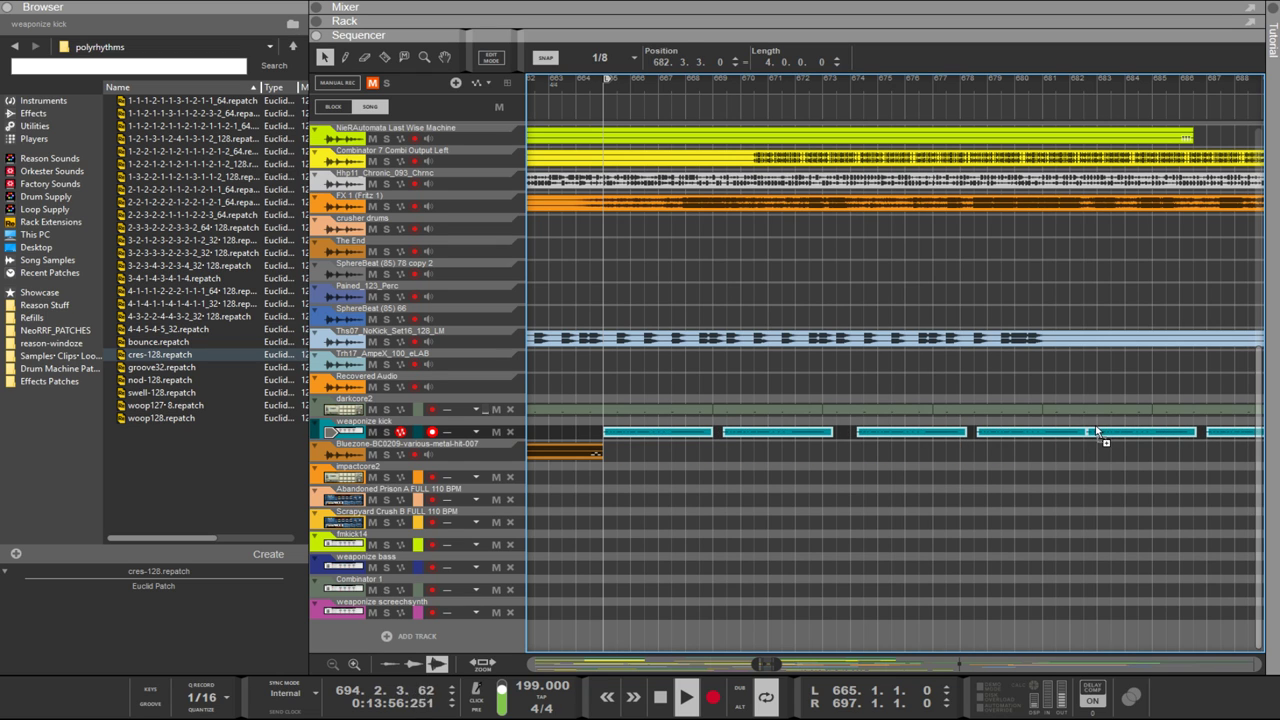
click(1097, 432)
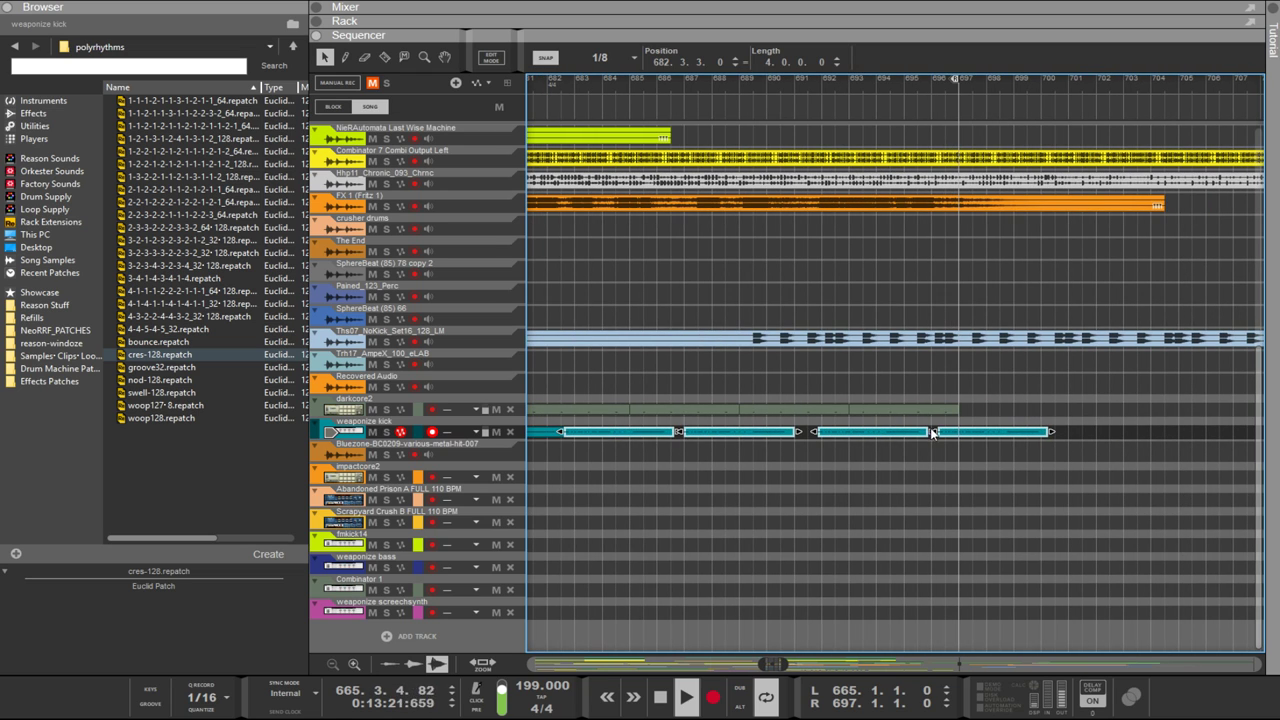
Step: Fit the last kick clip at position 695.4.3.0 with a length of 1.0.2.0, ending at bar 697
click(939, 443)
drag(948, 433, 877, 432)
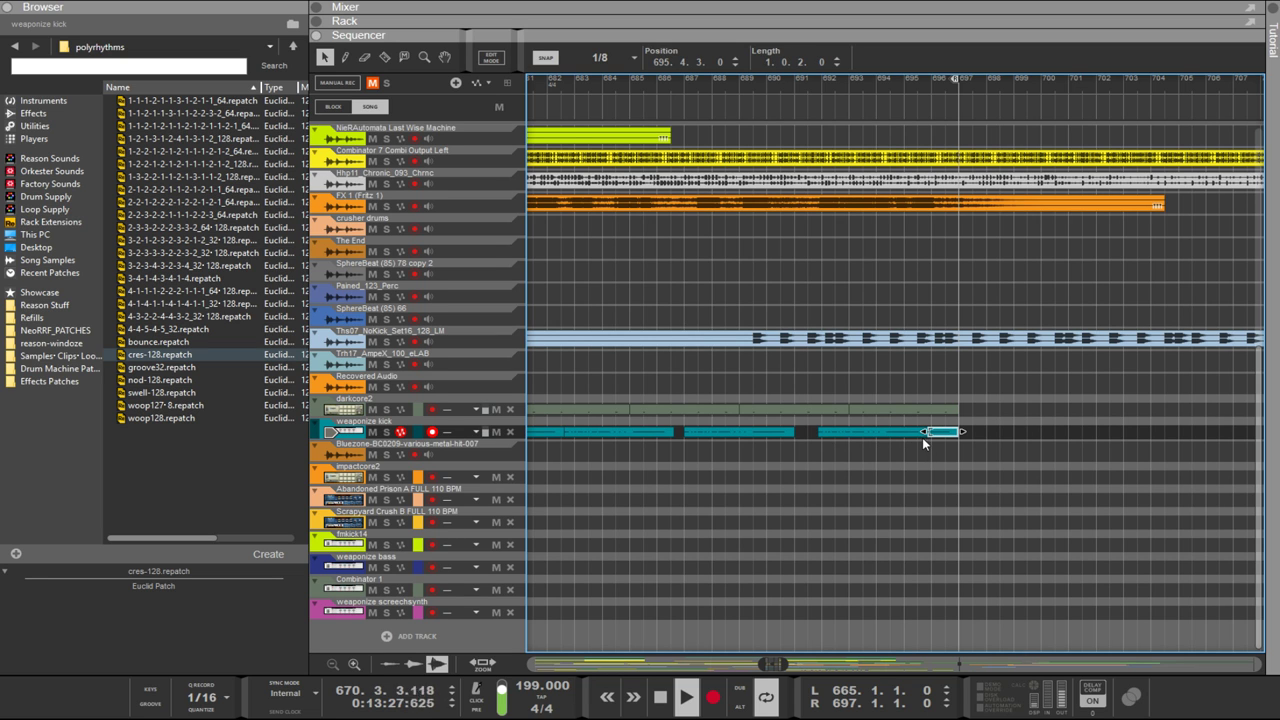
scroll(913, 441, down, 5)
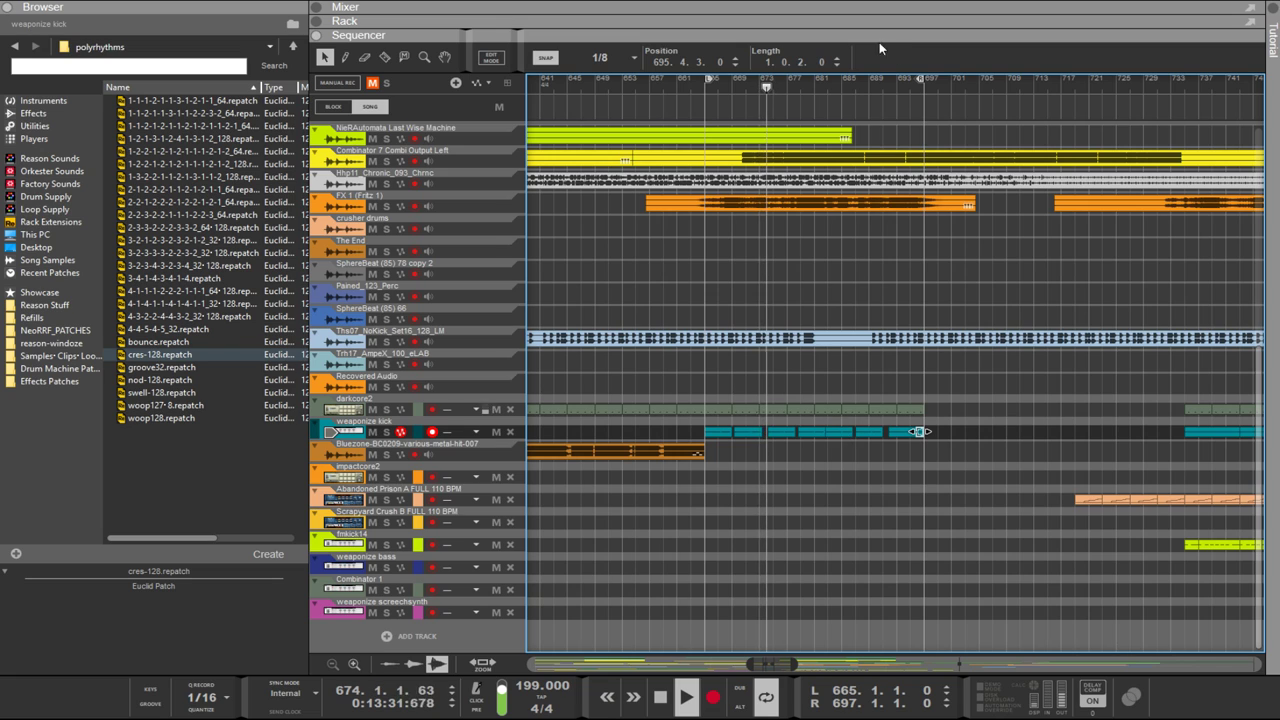
Step: Show the rack and set the resolution of the groove32 Euclid rhythm generator to 1/64
key(F6)
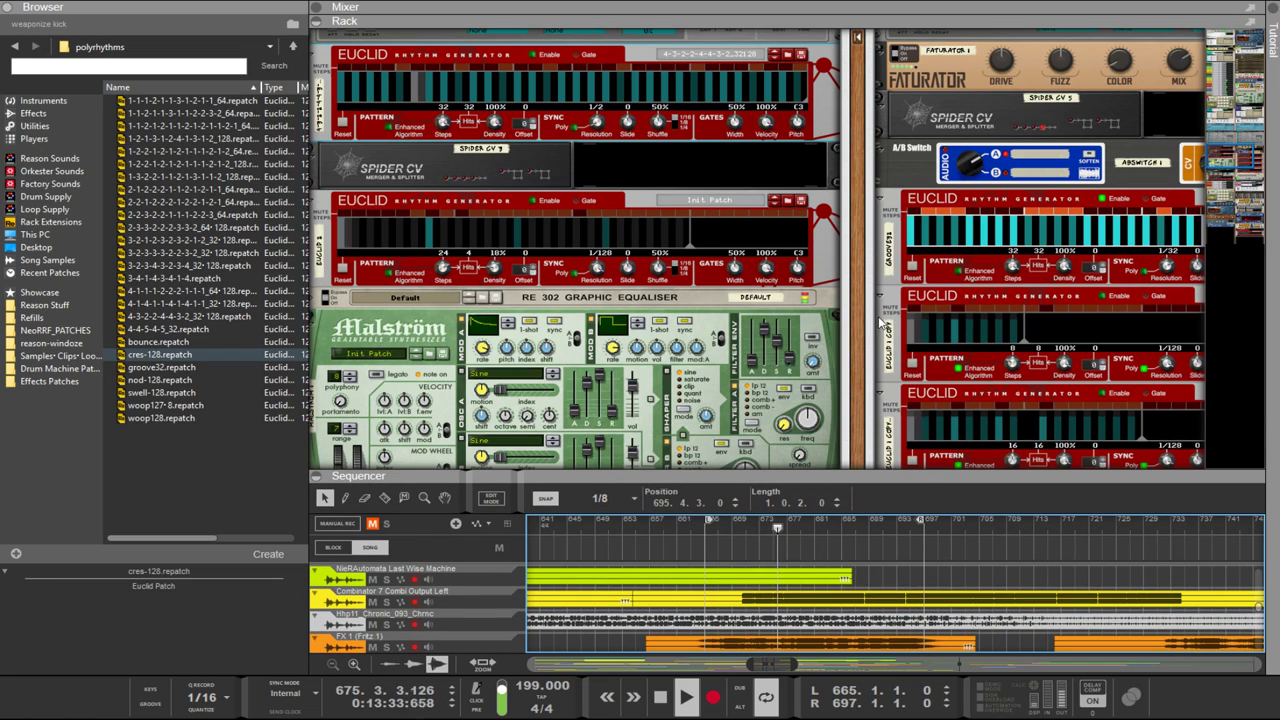
drag(860, 330, 690, 305)
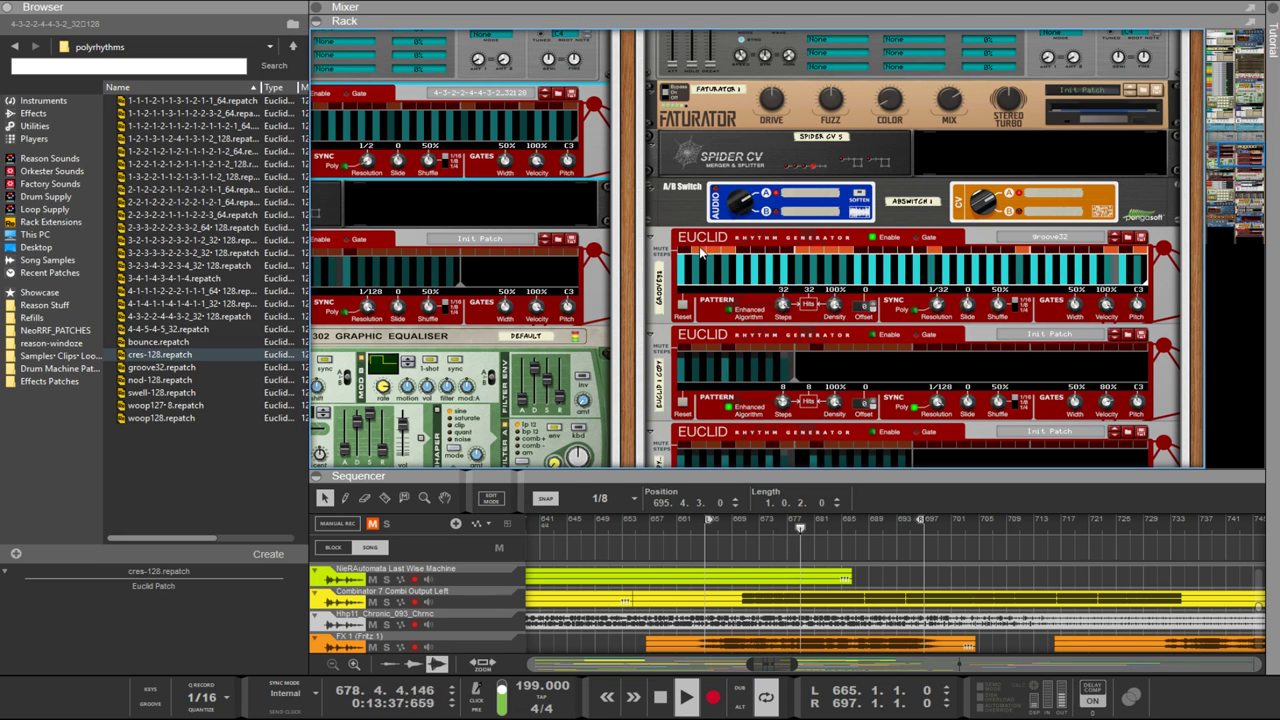
click(937, 305)
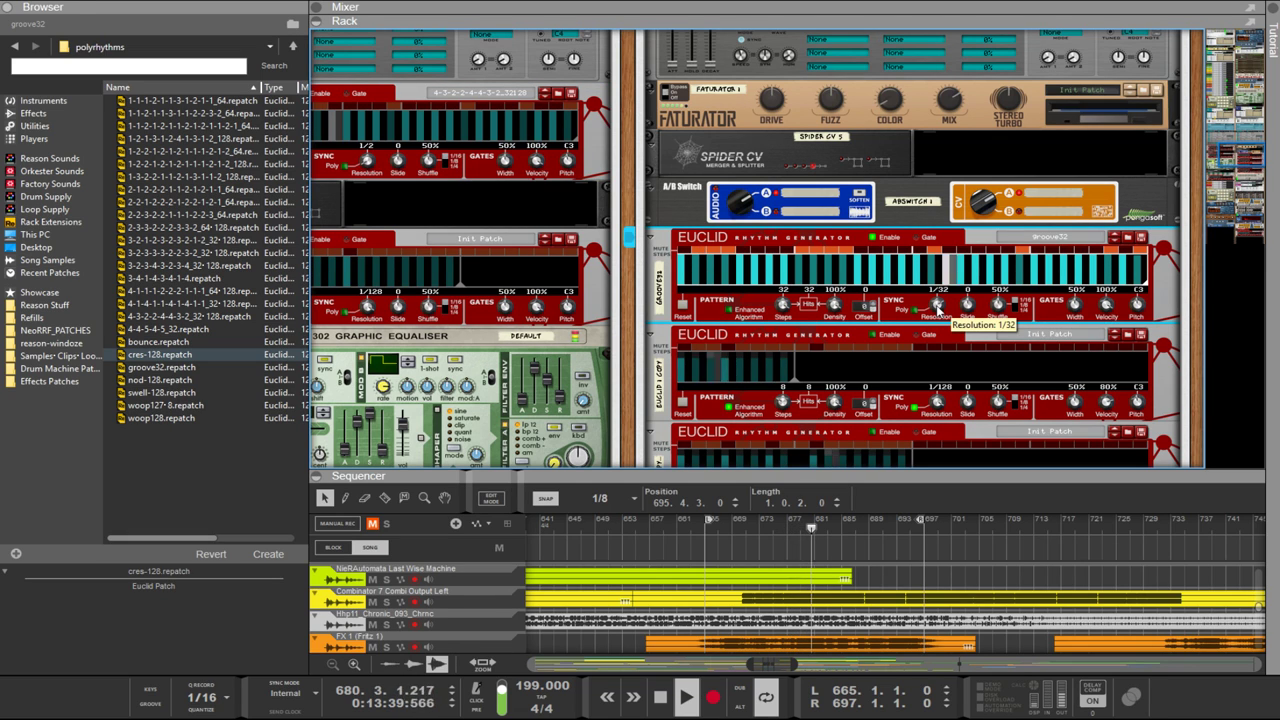
scroll(937, 305, down, 1)
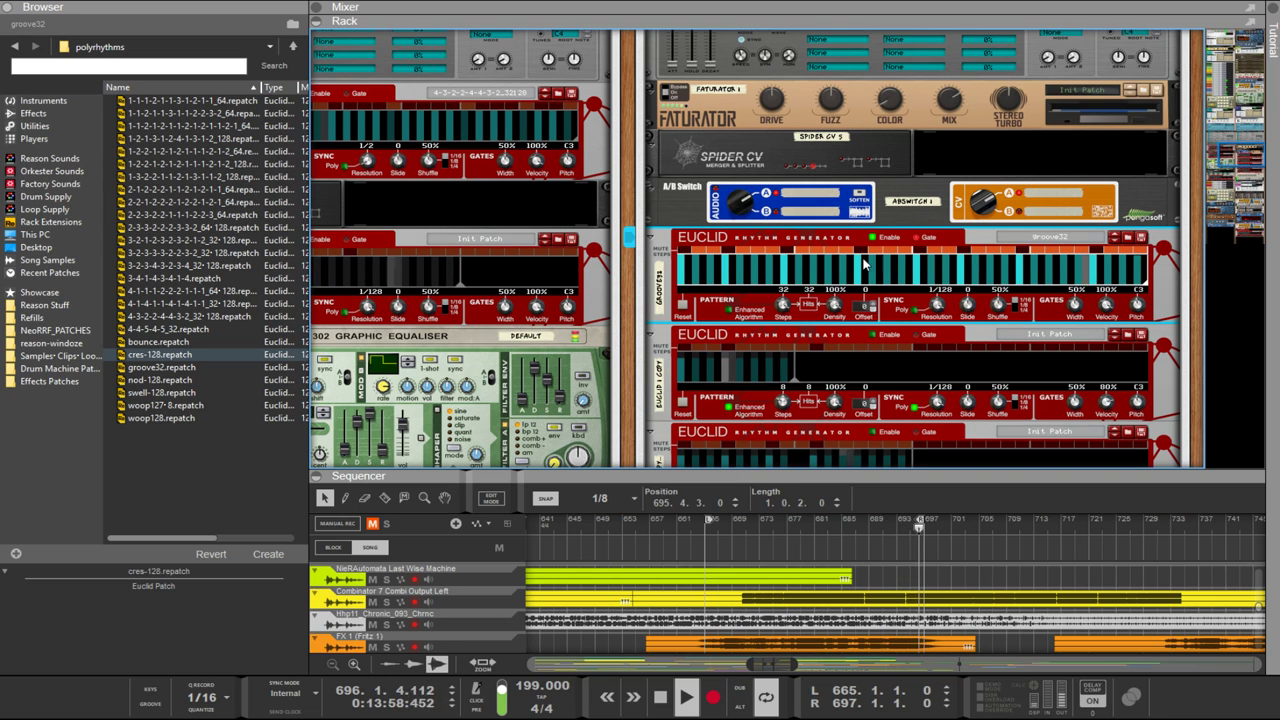
drag(938, 308, 940, 322)
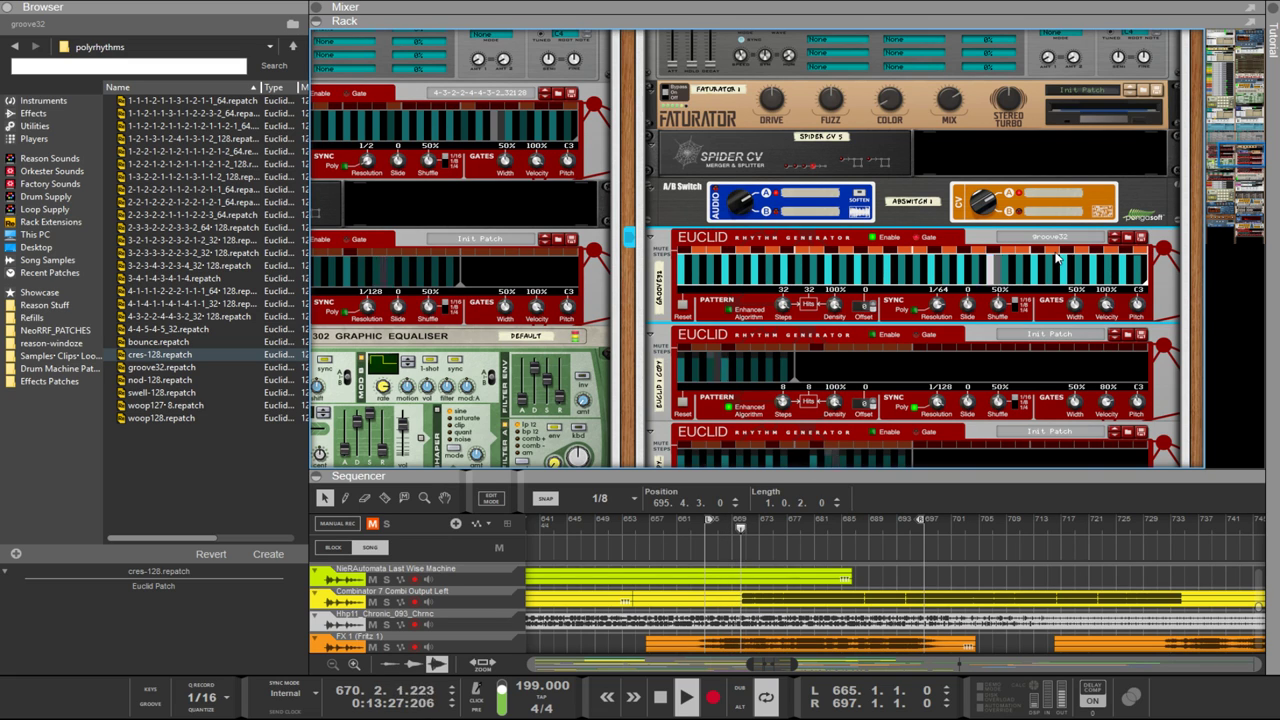
Step: Browse the polyrhythms patches for the groove32 Euclid, load the first one in the list, and advance to the second
click(1128, 237)
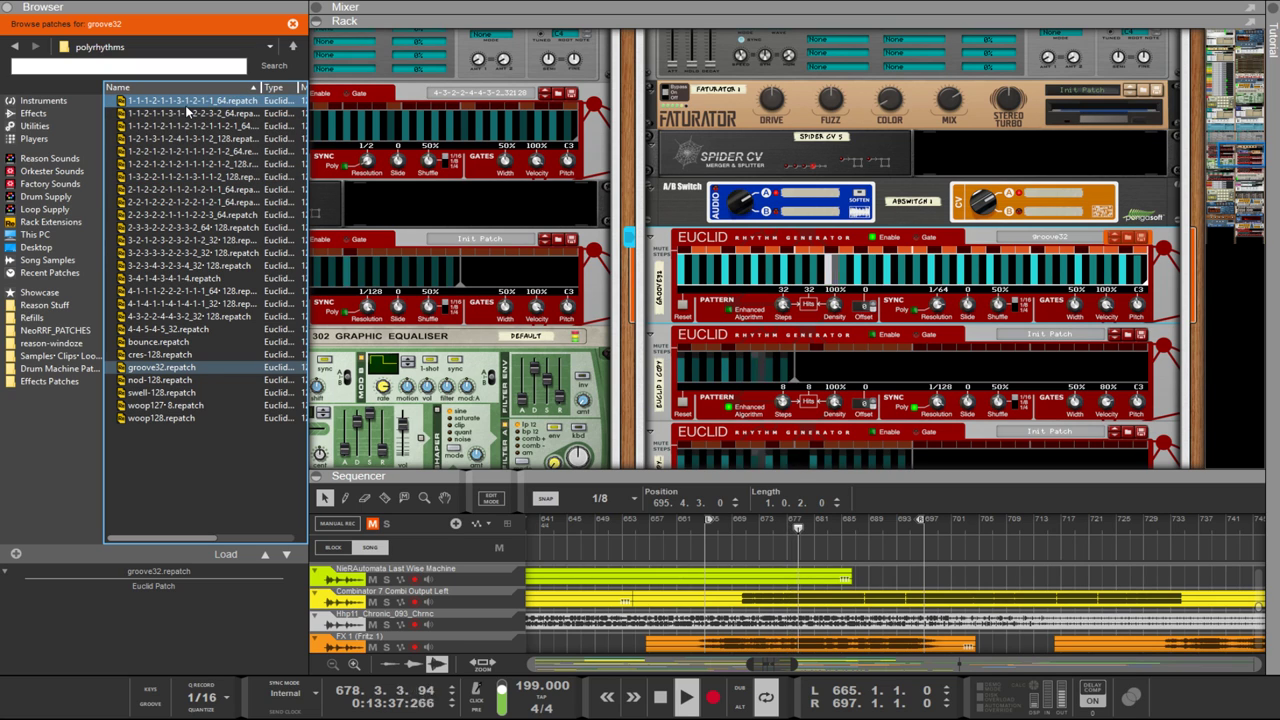
click(186, 104)
click(935, 302)
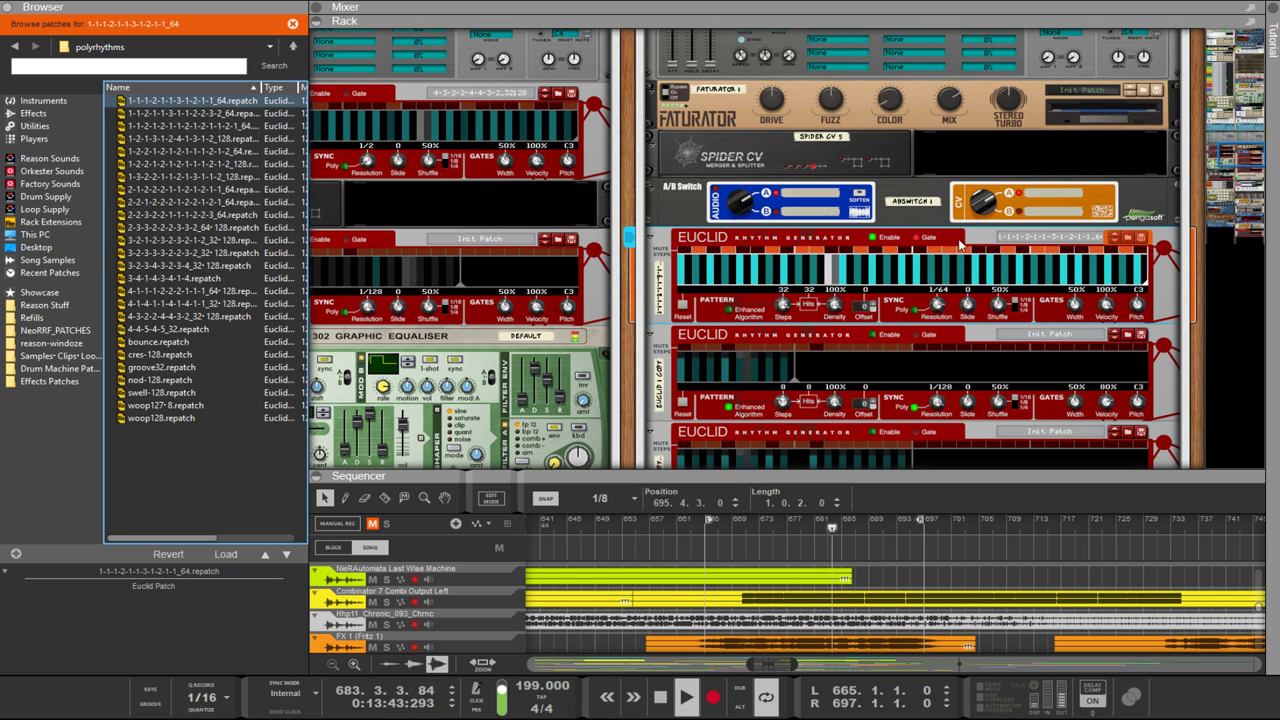
click(1115, 242)
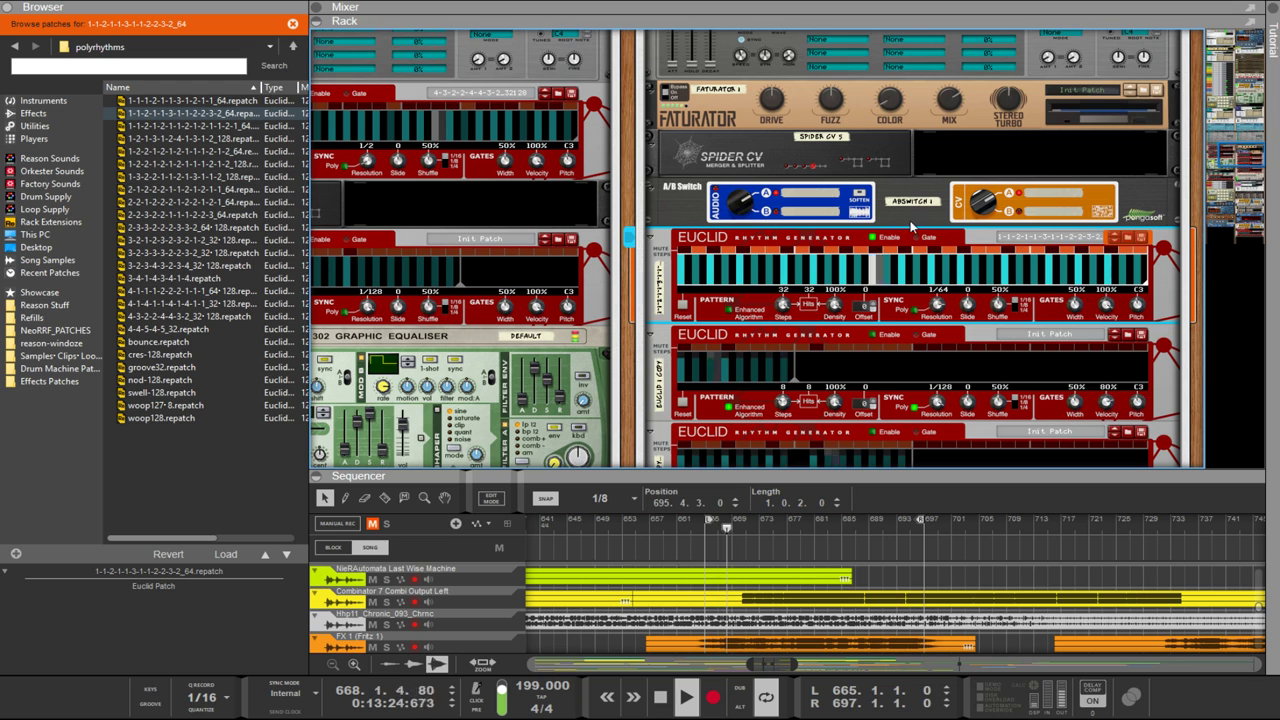
Step: Examine the chassis bass PunchBD synth, the Malström and the other Euclid rhythm generators in the rack
scroll(910, 220, up, 8)
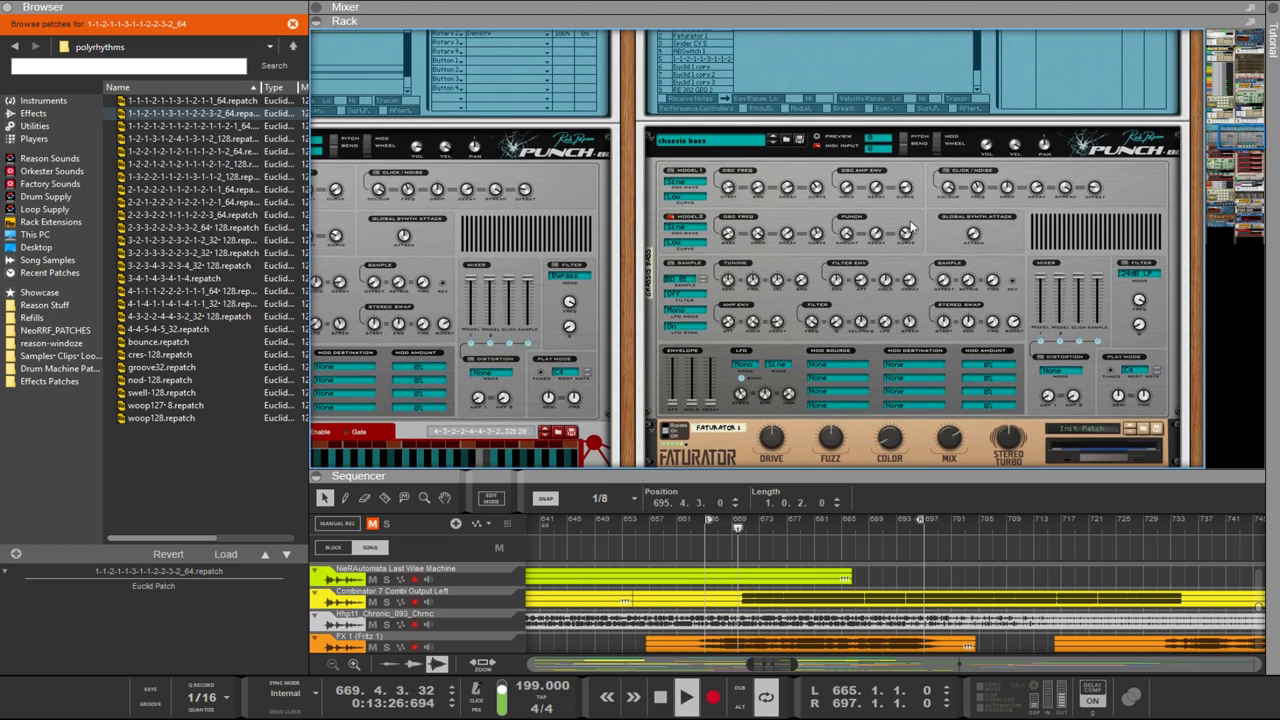
click(789, 230)
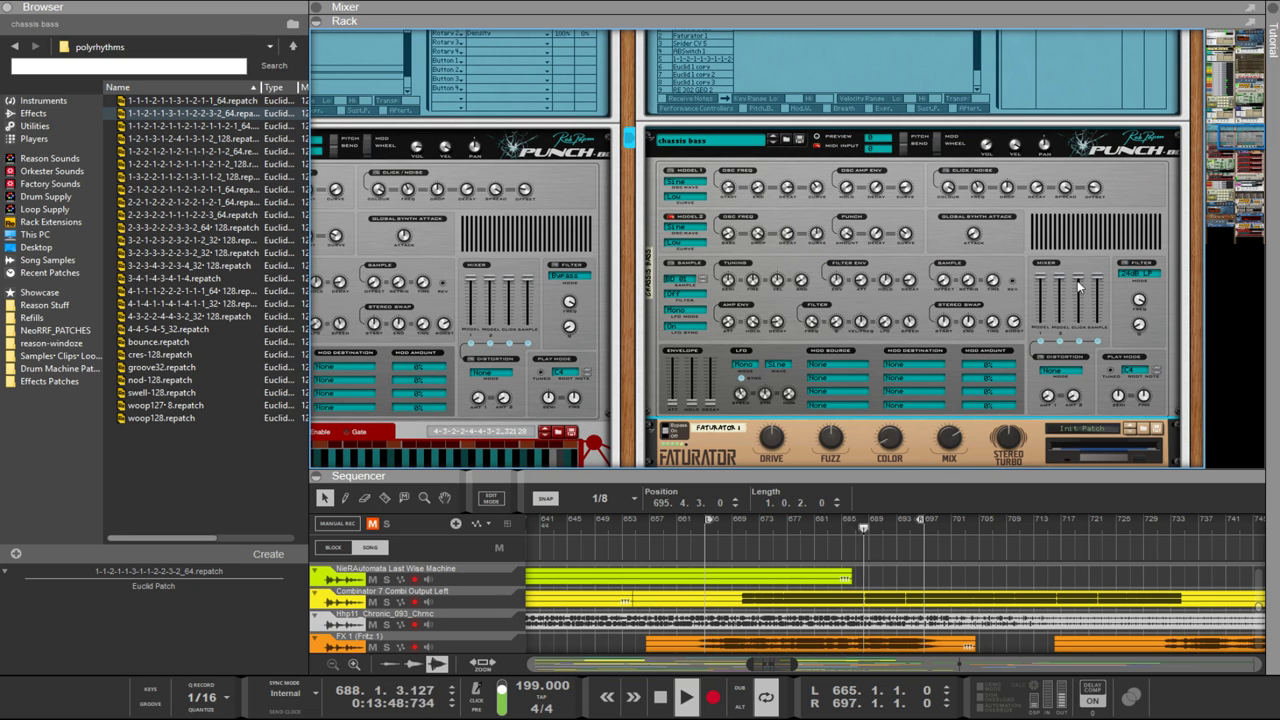
scroll(828, 320, down, 15)
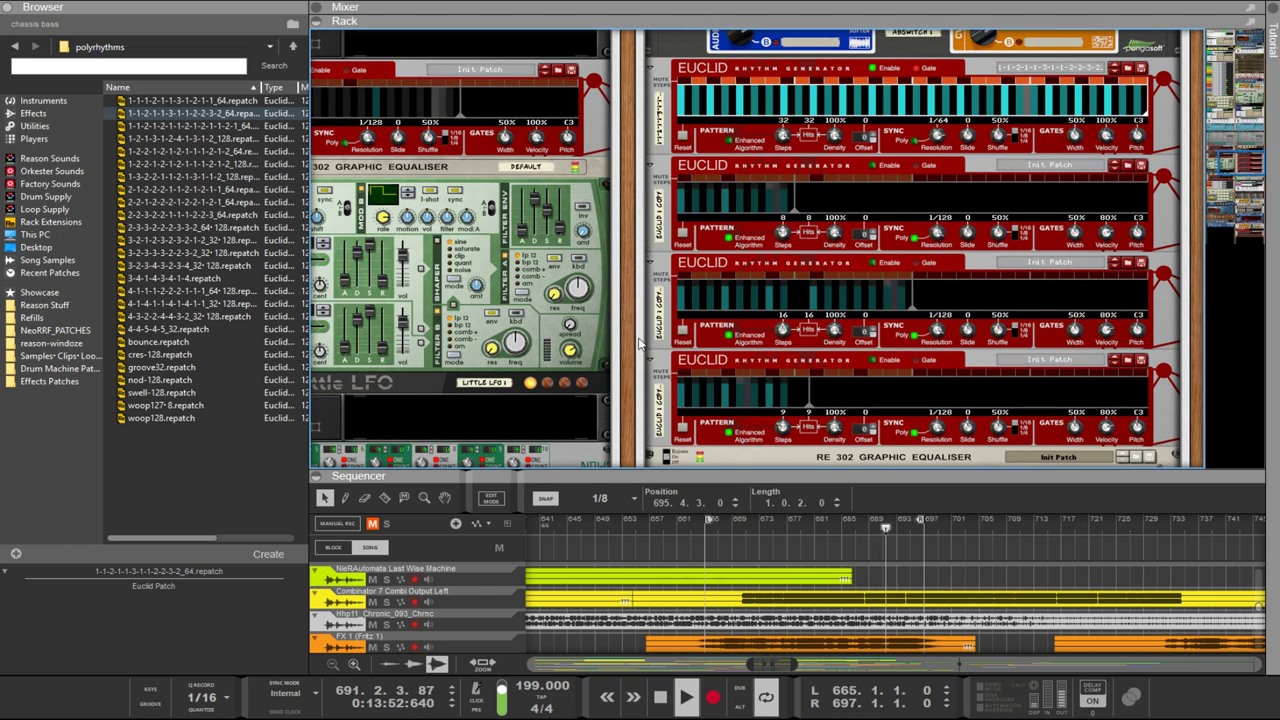
scroll(573, 333, left, 3)
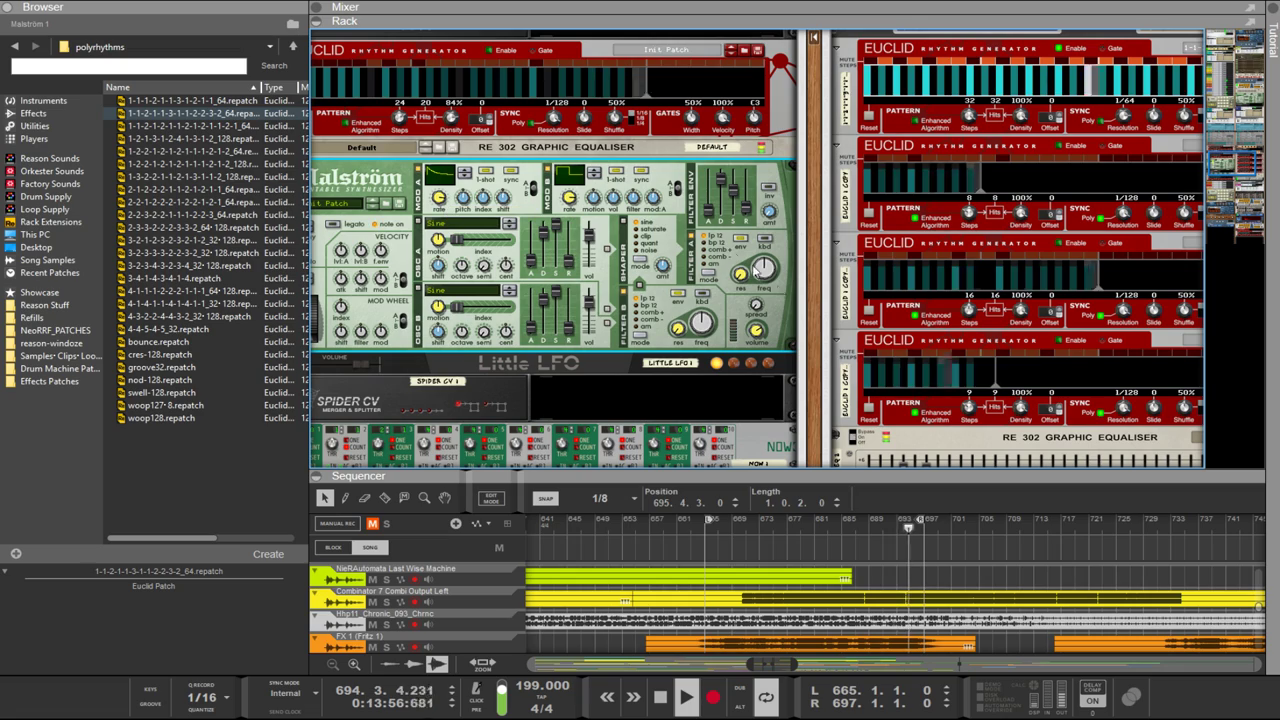
scroll(556, 273, right, 3)
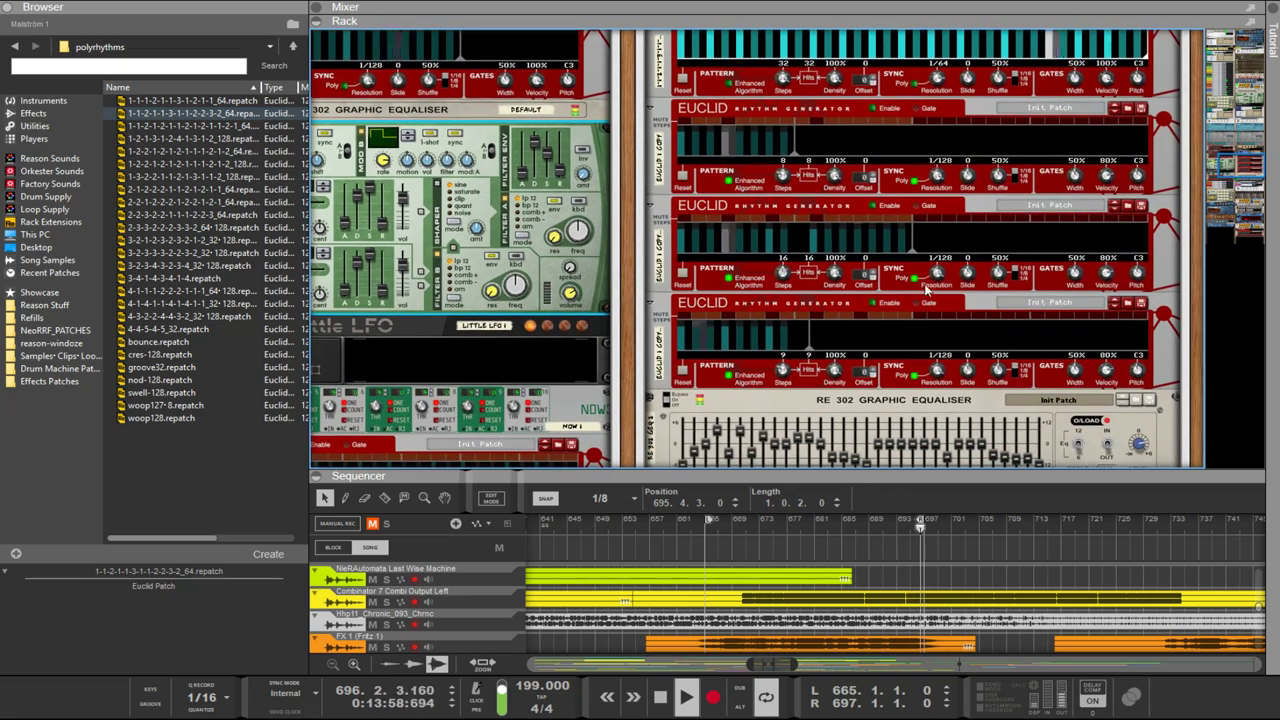
scroll(965, 289, down, 6)
scroll(965, 289, up, 2)
scroll(965, 289, up, 10)
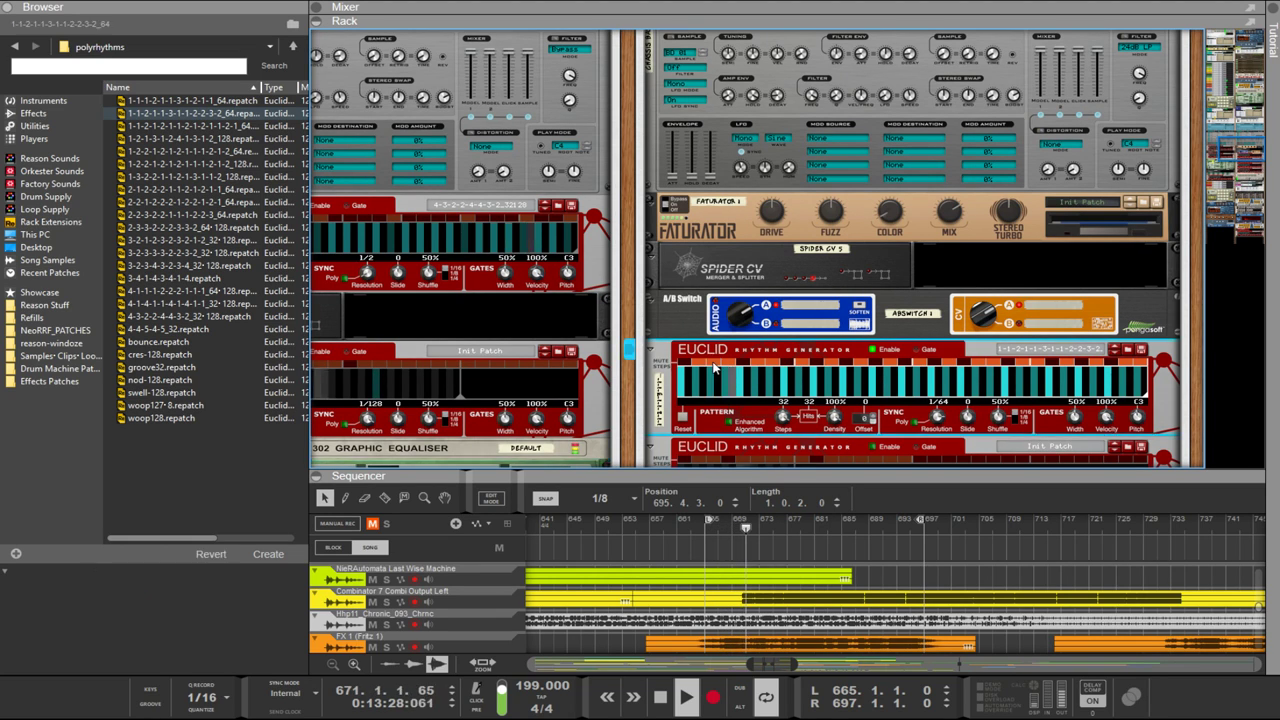
Step: Set the resolution of the Euclid below the A/B Switch to 1/128 and flip the CV A/B switch
click(818, 373)
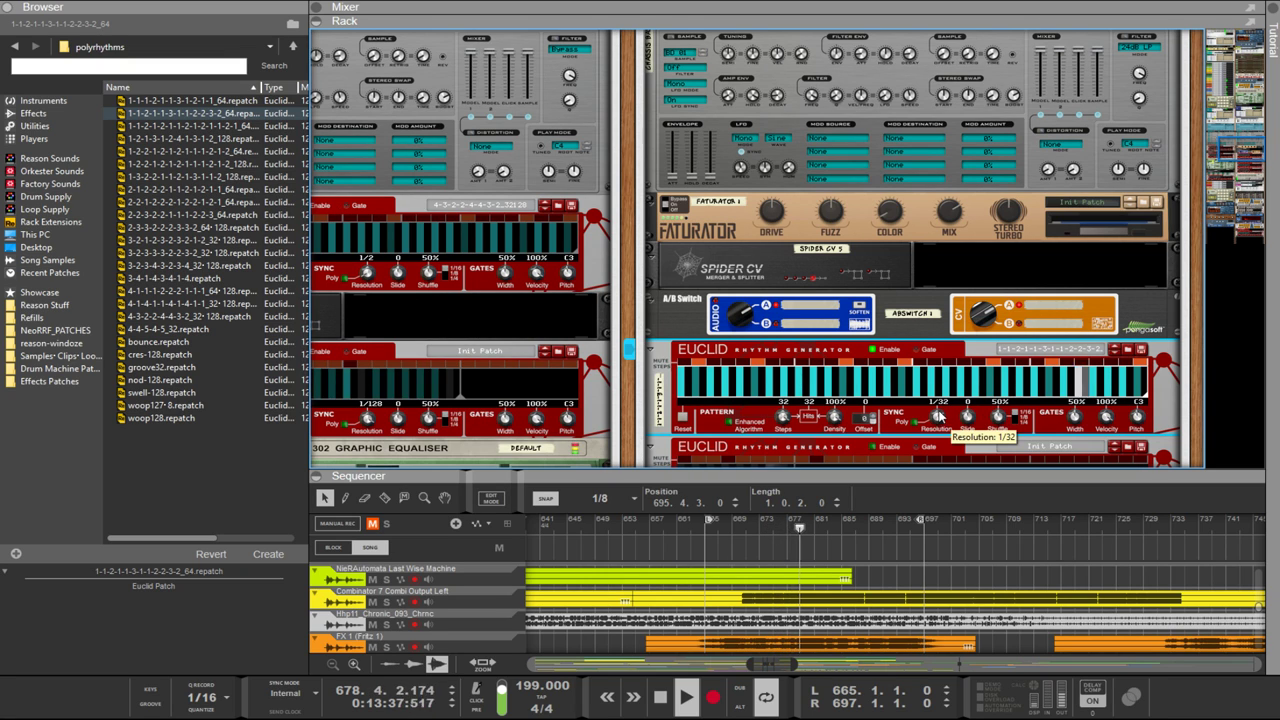
drag(938, 413, 940, 395)
click(988, 318)
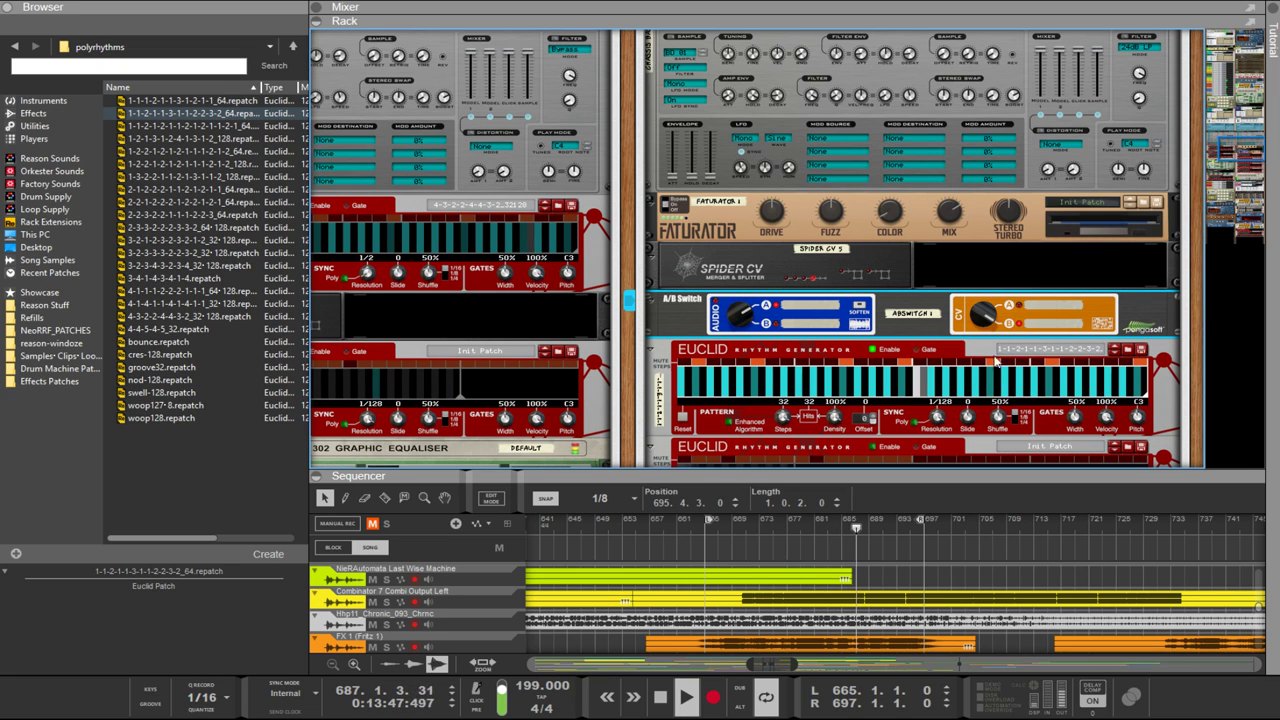
click(1116, 350)
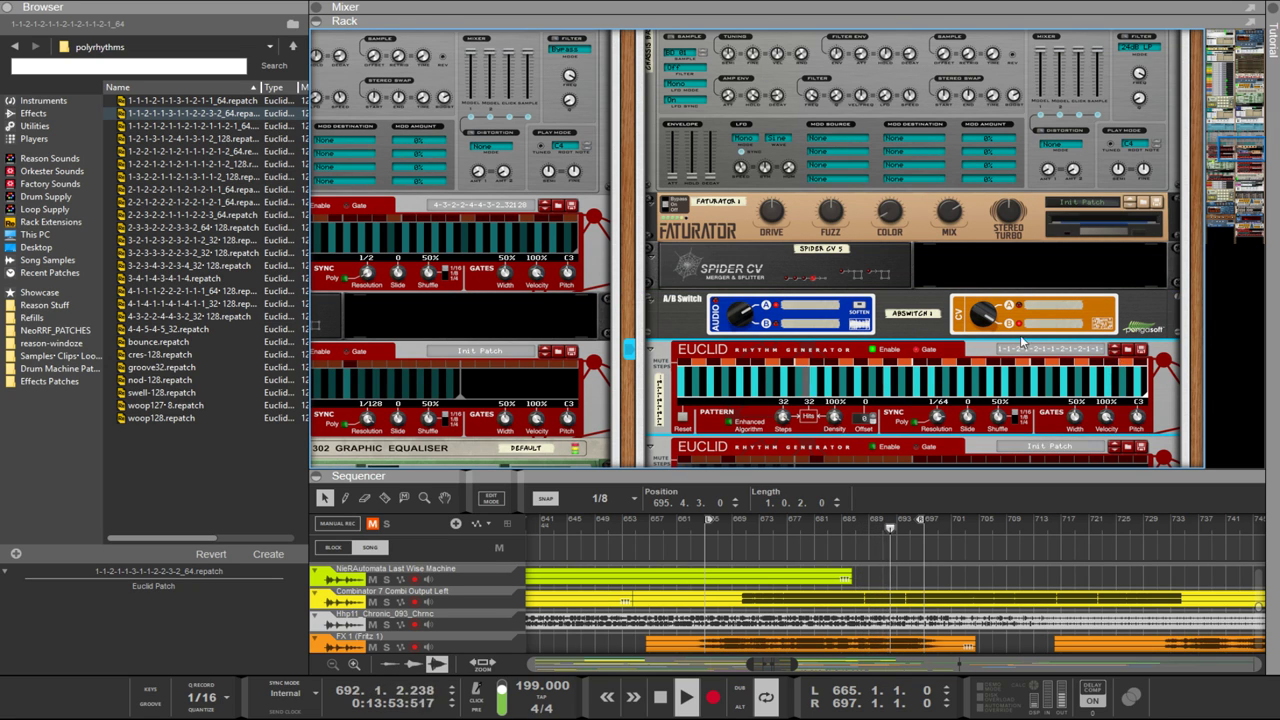
click(990, 316)
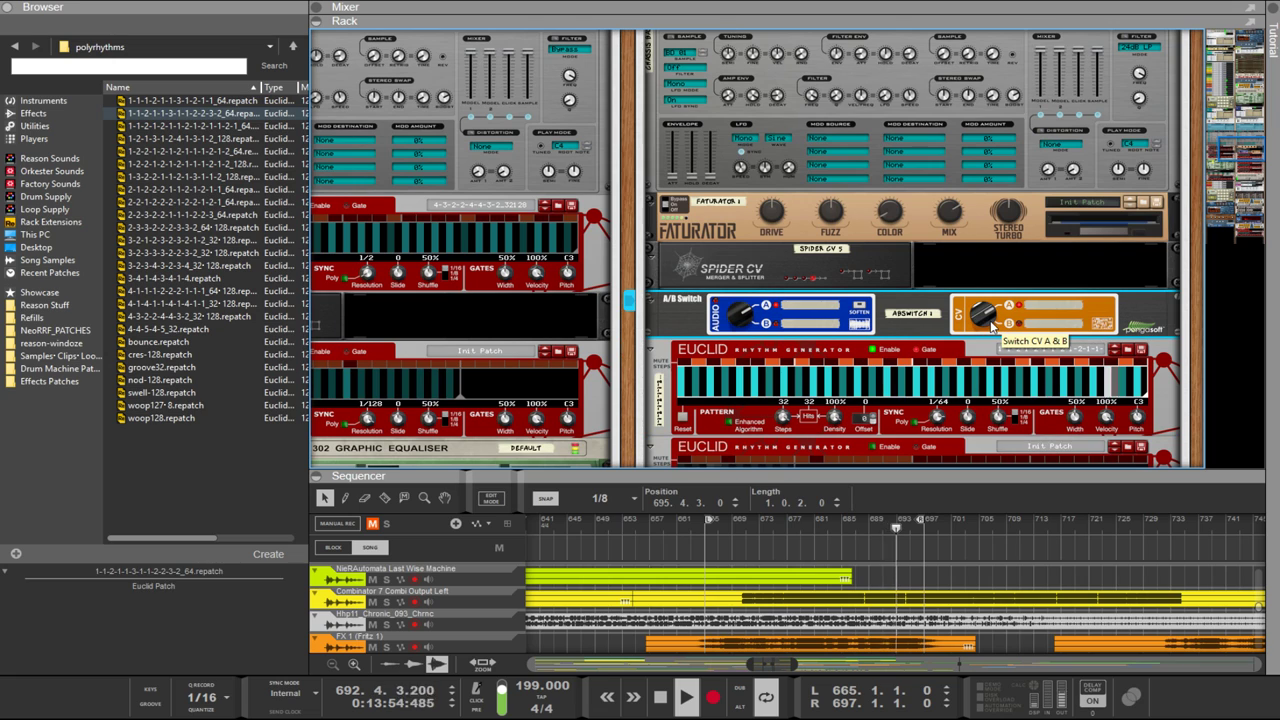
click(1114, 352)
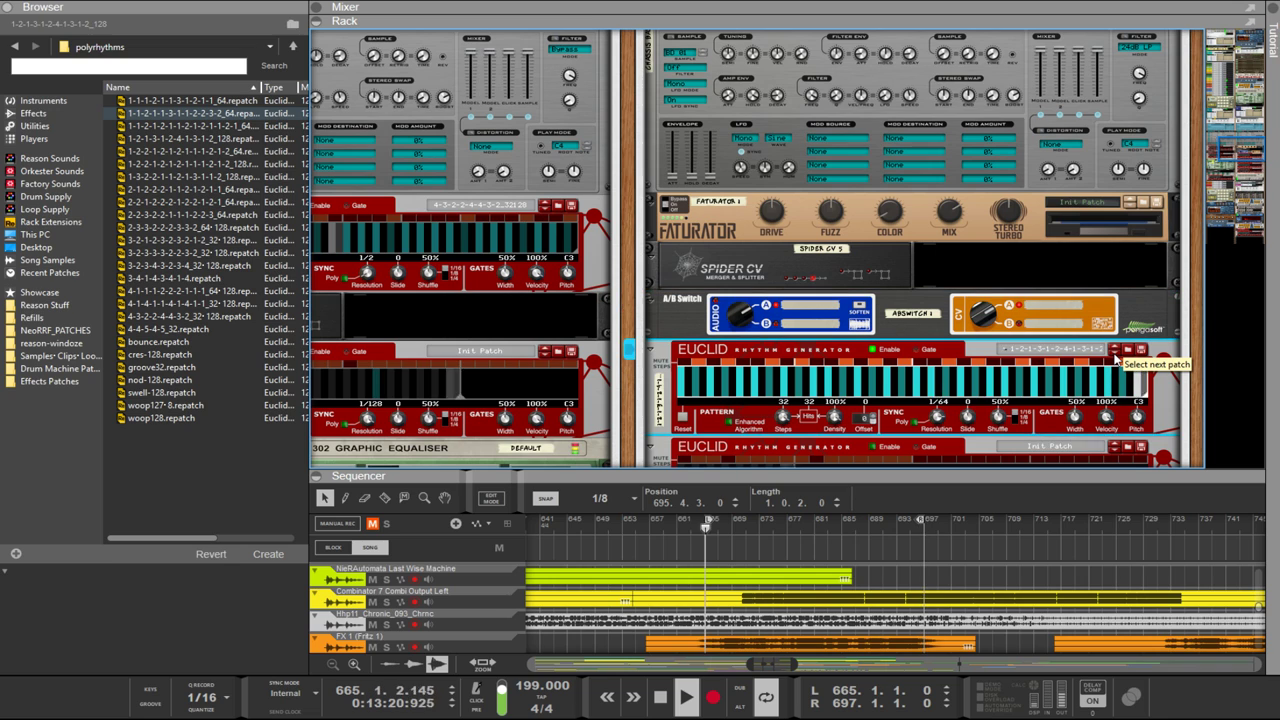
Step: Set the Euclid's resolution to 1/64, flipping the CV A/B switch before and after the change
click(983, 318)
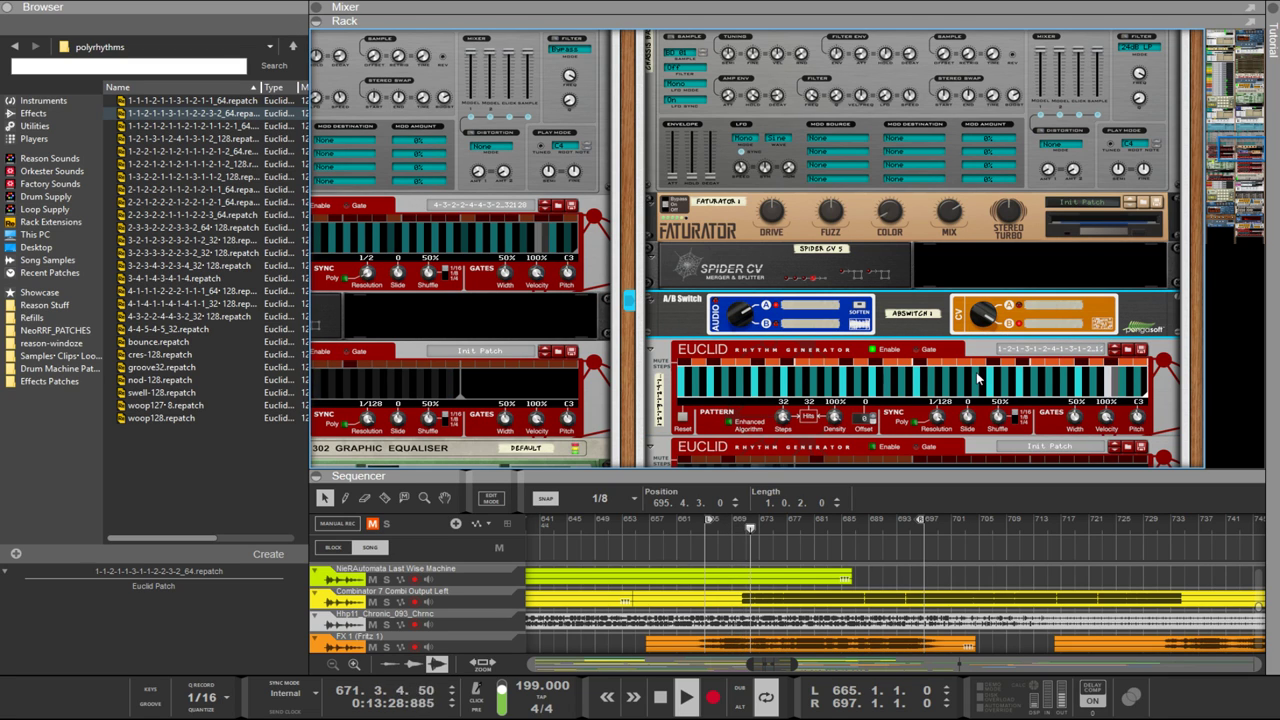
drag(947, 398, 980, 357)
click(993, 318)
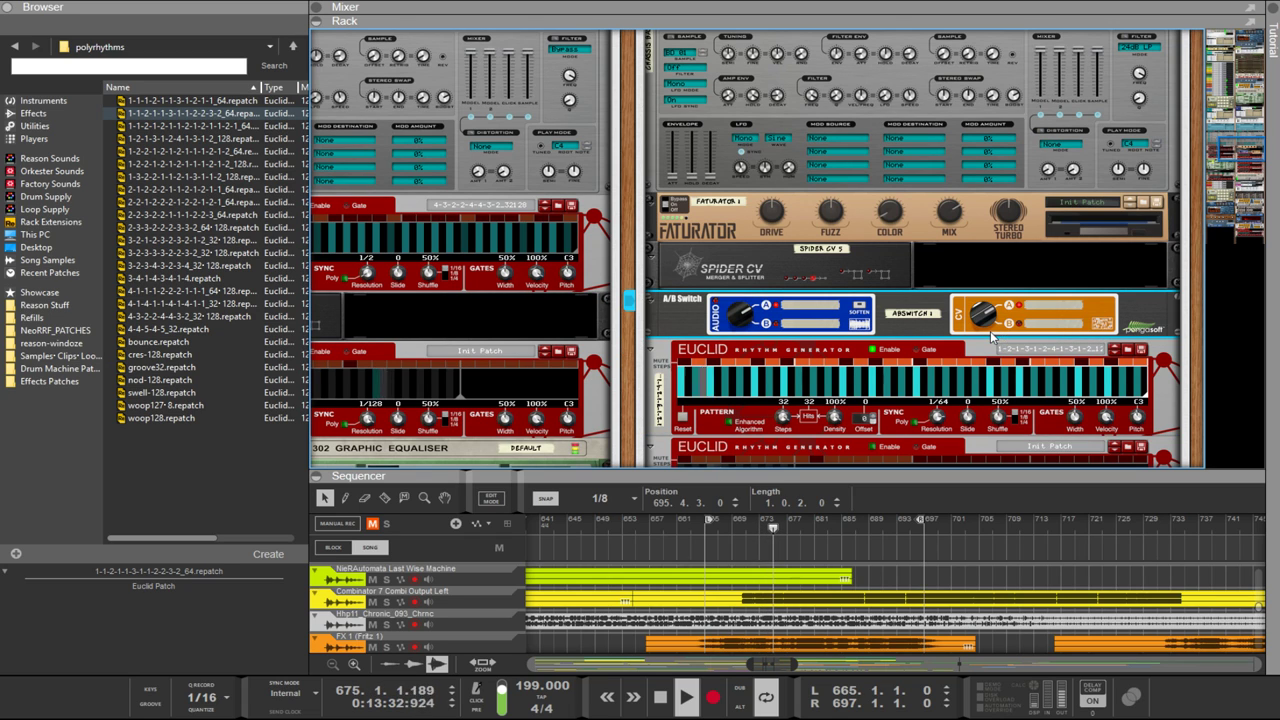
Step: Advance the Euclid by another two patches and set its resolution to 1/64
click(1115, 355)
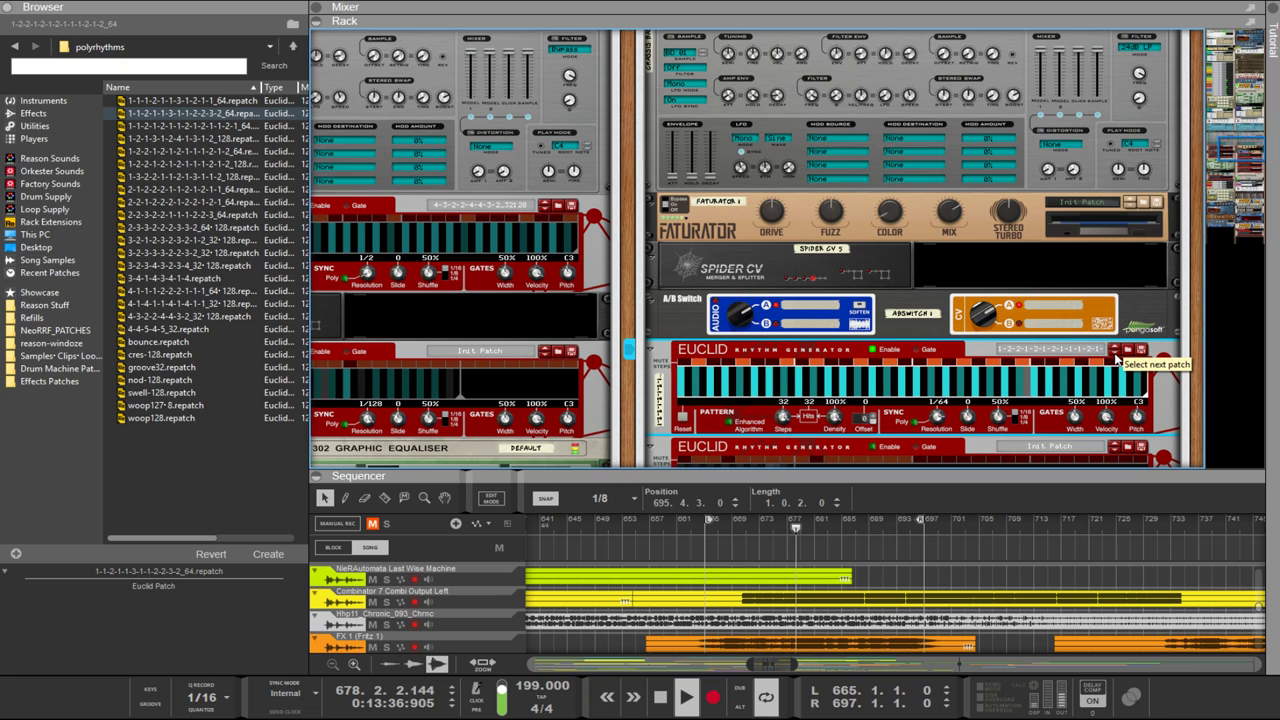
click(1115, 355)
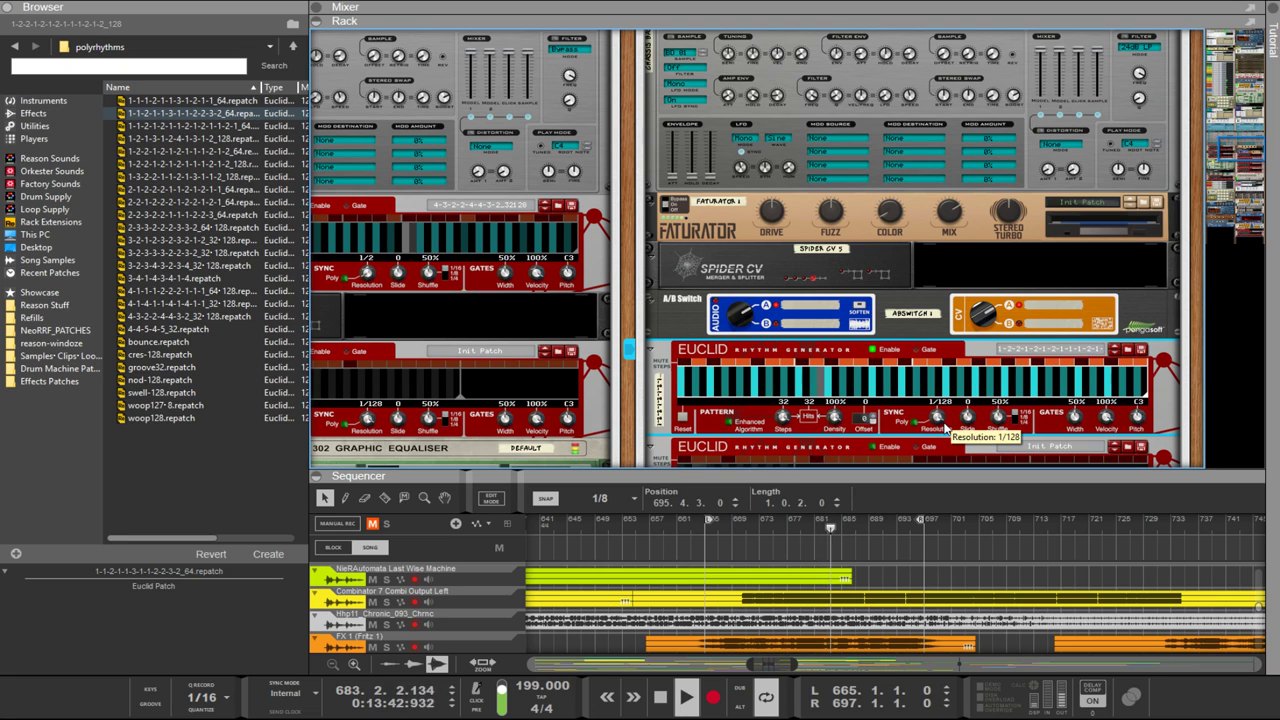
drag(940, 418, 948, 432)
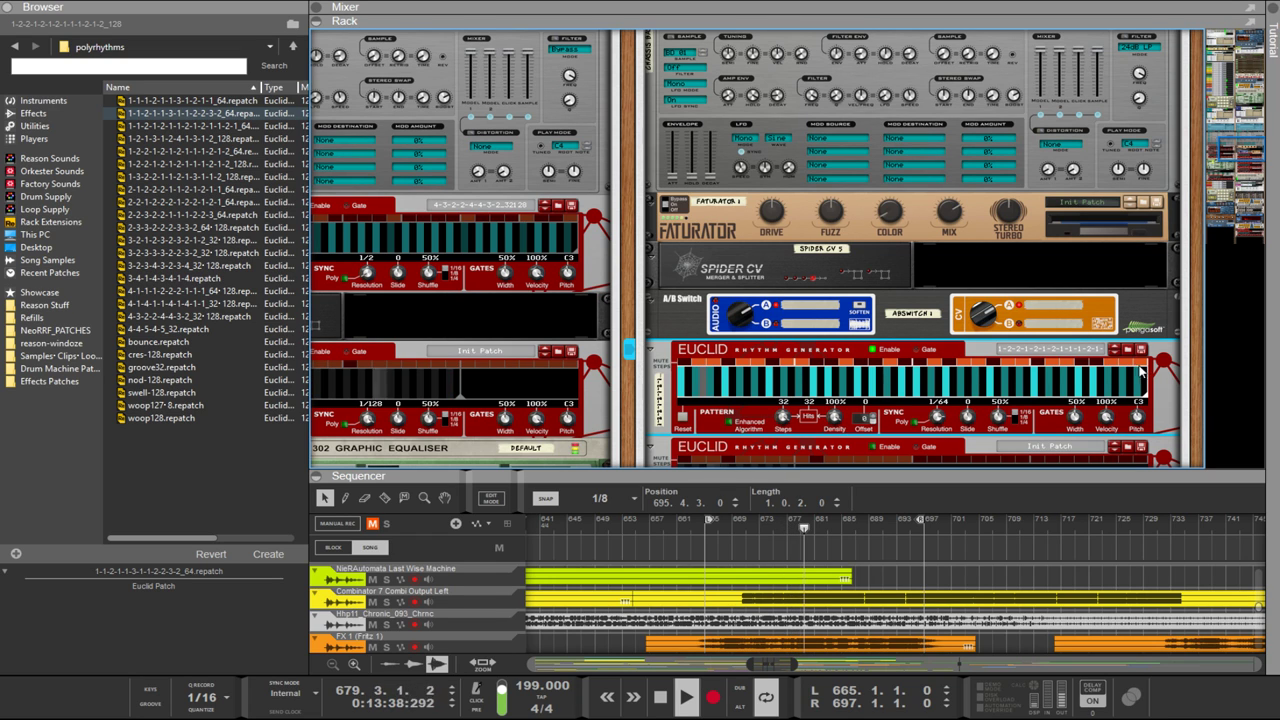
Step: Try adjusting the Model 2 oscillator frequency knobs on the chassis bass PunchBD synth, with the frequency curve at 7%
scroll(819, 347, up, 3)
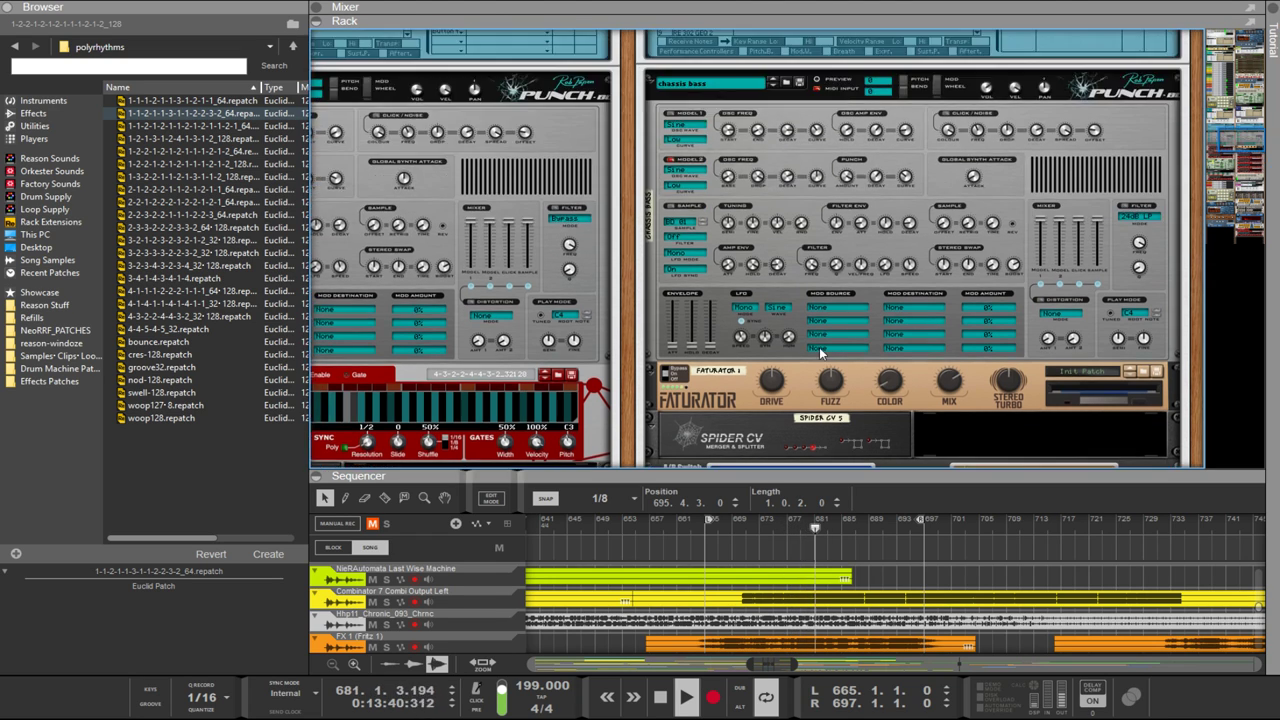
click(830, 183)
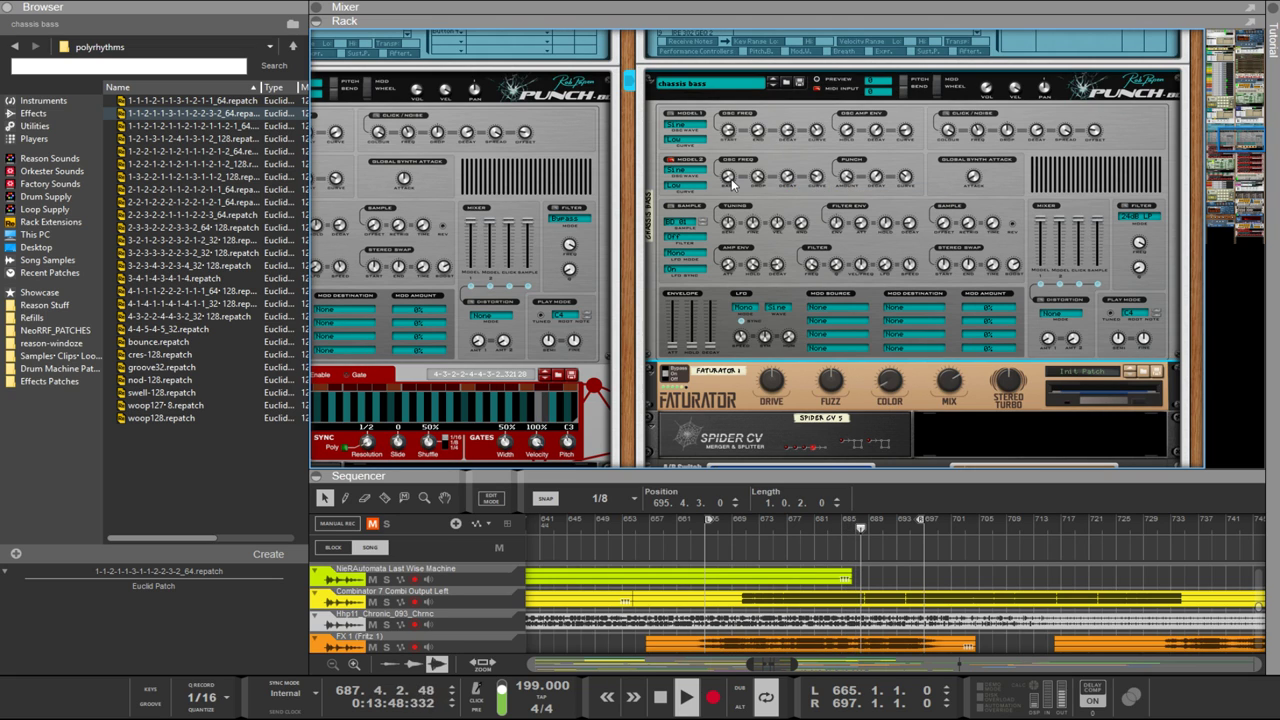
drag(758, 176, 765, 232)
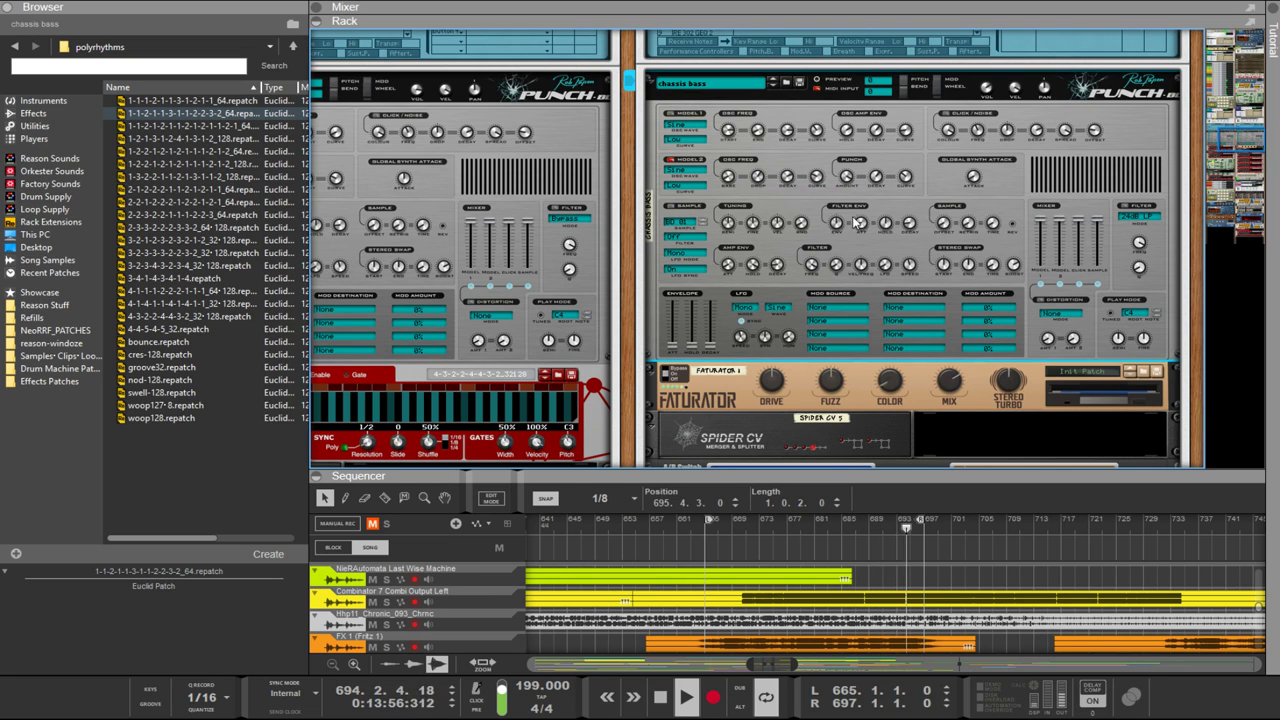
click(1014, 394)
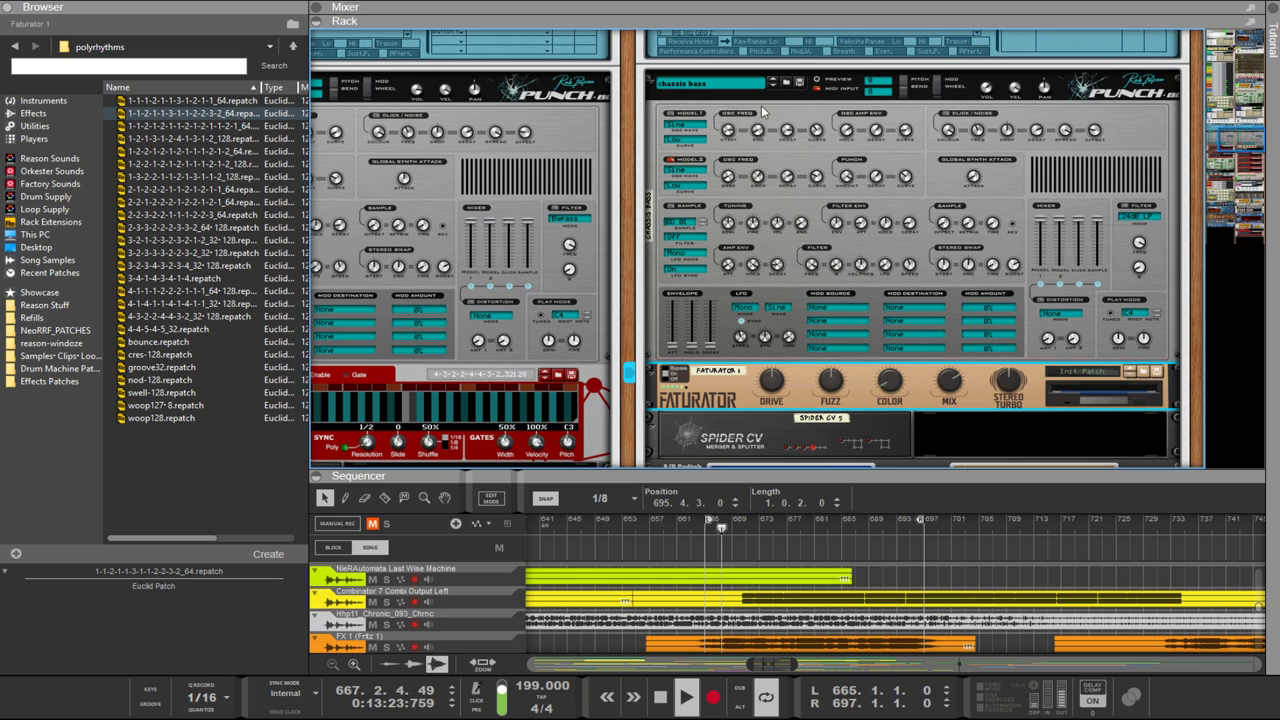
click(816, 176)
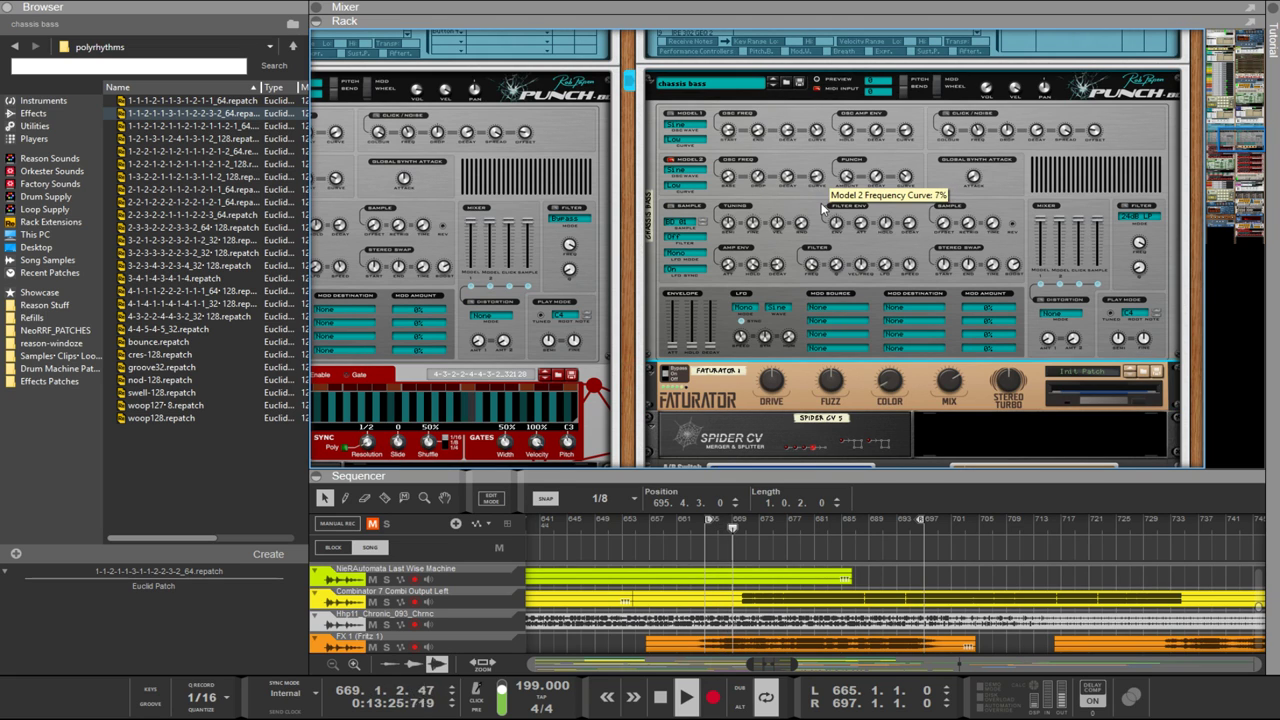
Step: Load the rebooter bass.repatch patch from NeoRRF_PATCHES into the chassis bass PunchBD synth and adjust its Model 1 frequency curve
click(787, 82)
scroll(228, 285, down, 4)
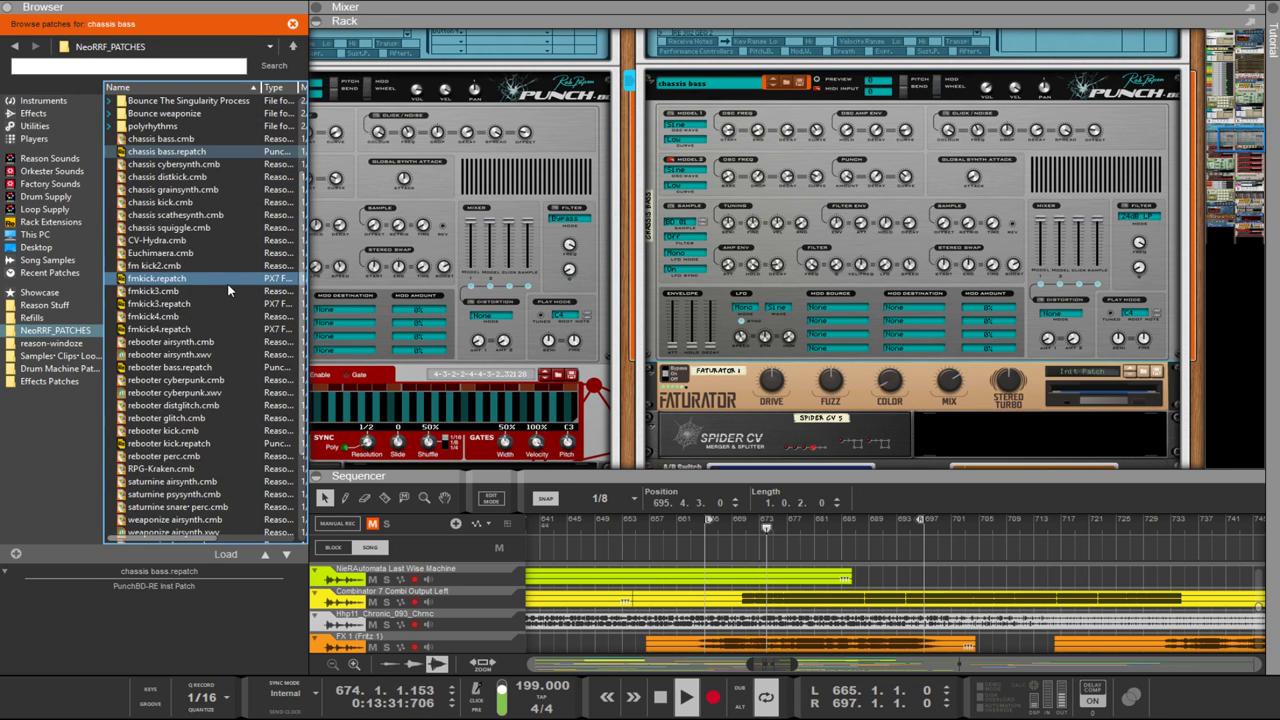
scroll(229, 300, down, 3)
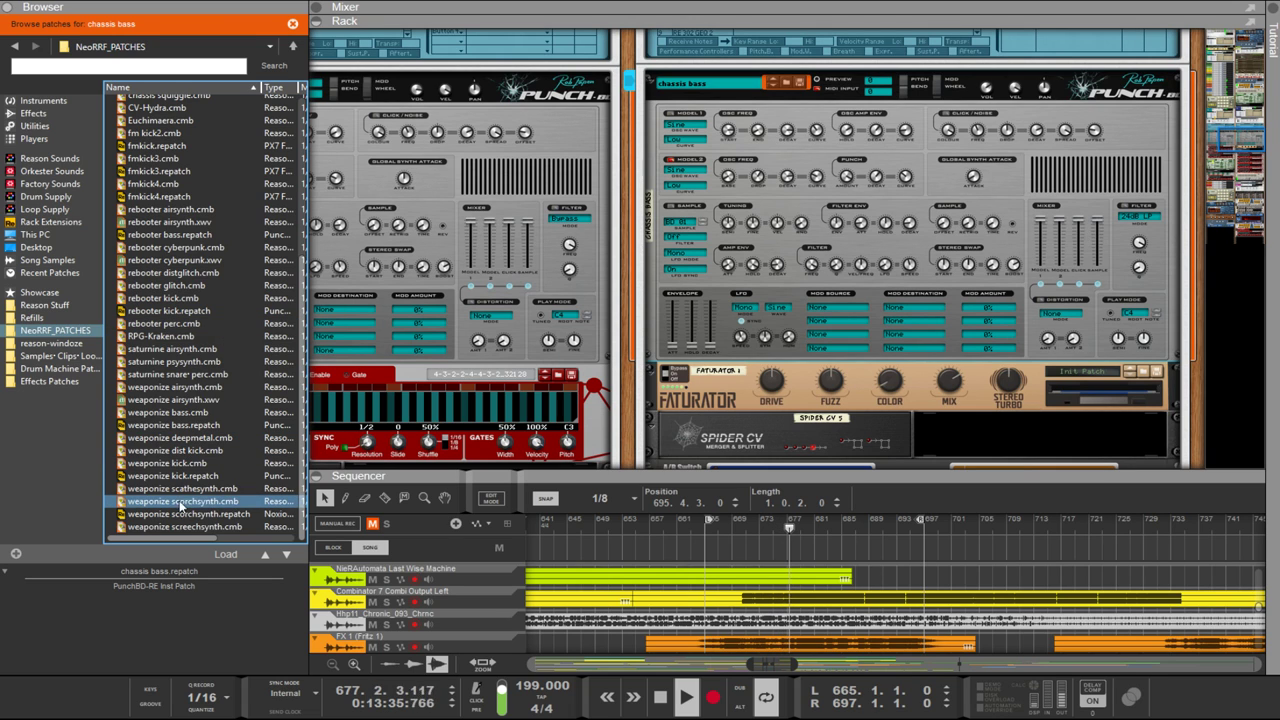
scroll(178, 478, up, 5)
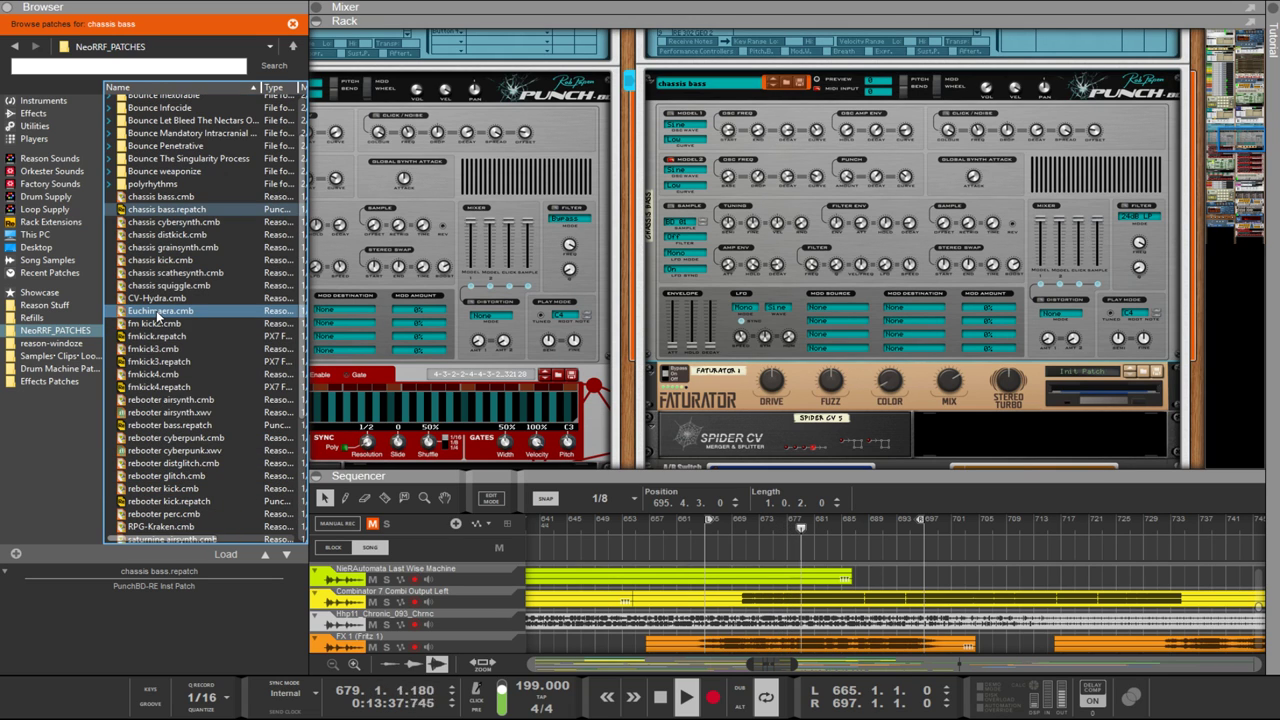
scroll(175, 362, down, 2)
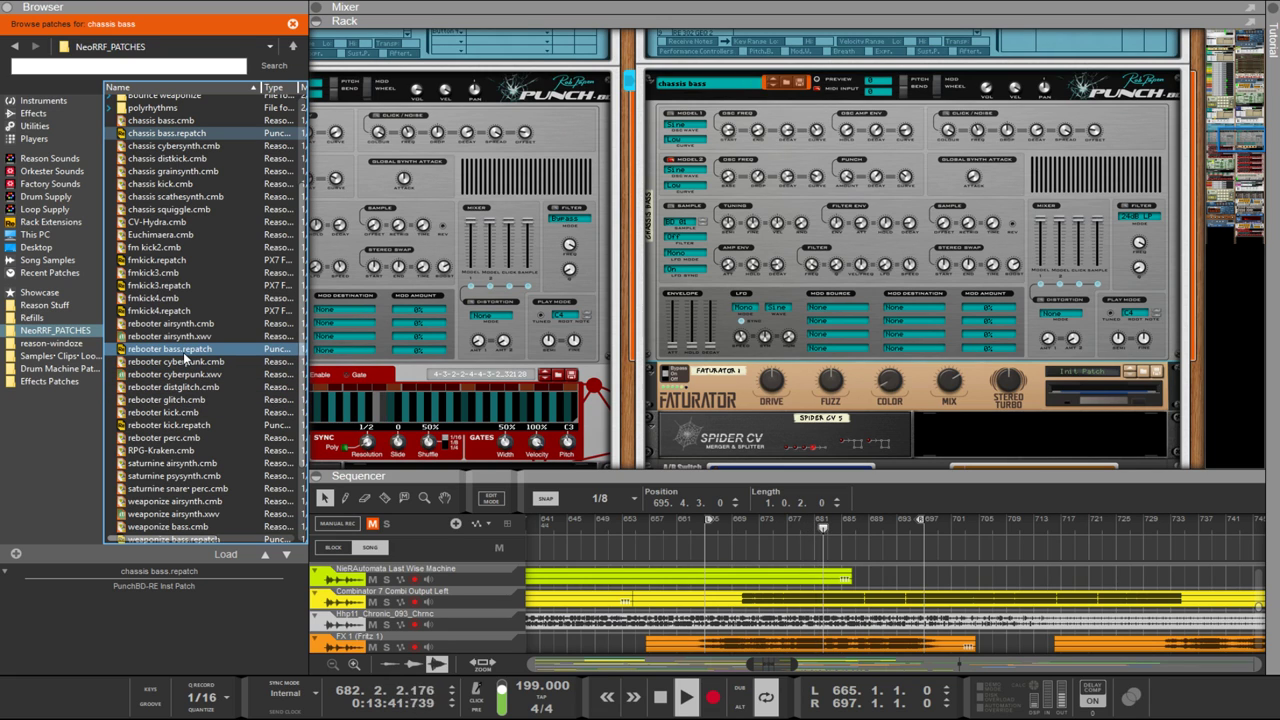
click(183, 352)
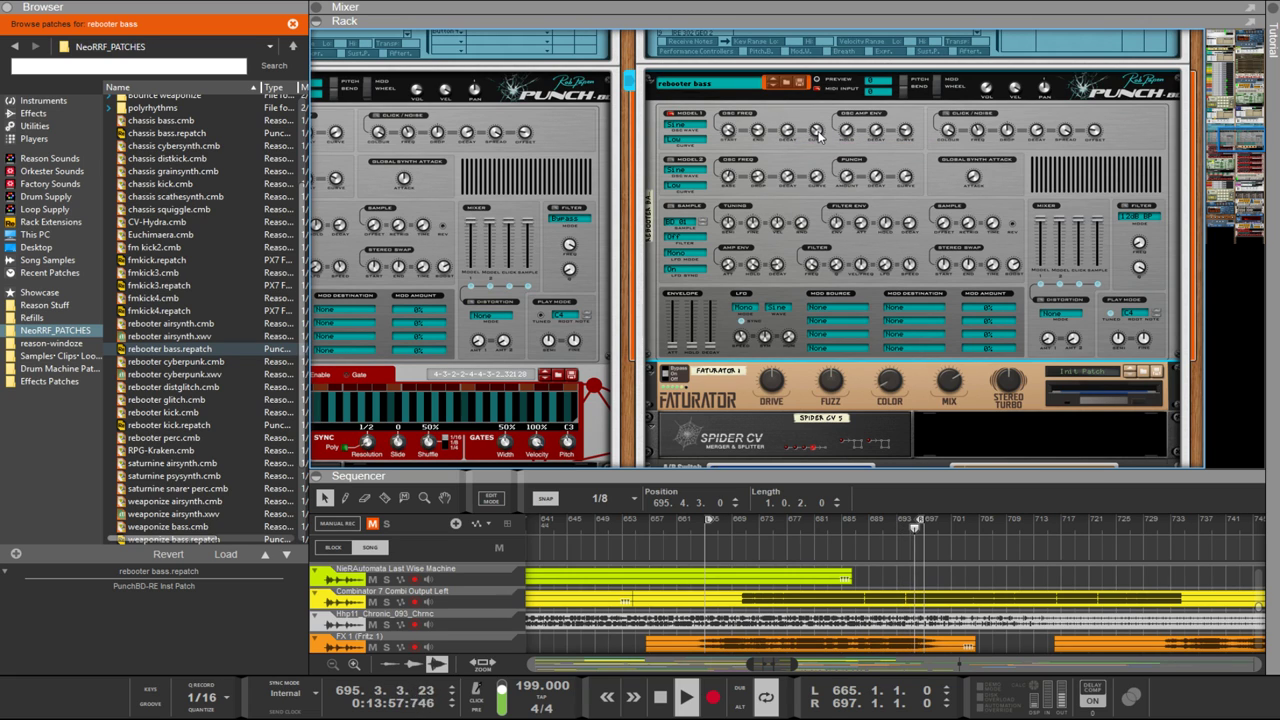
drag(830, 158, 815, 93)
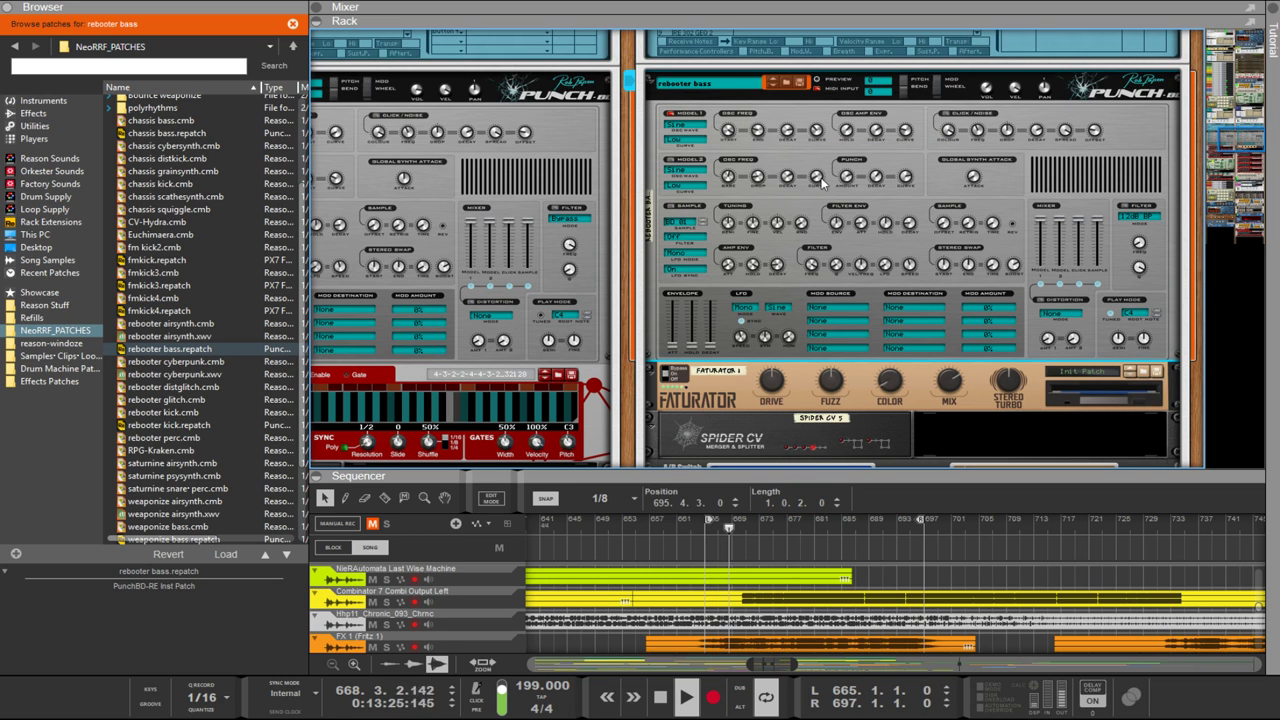
Step: Shorten the weaponize kick clip starting at bar 678, leaving a separate 0.0.2.0 clip at position 681.1.1
drag(831, 482, 845, 40)
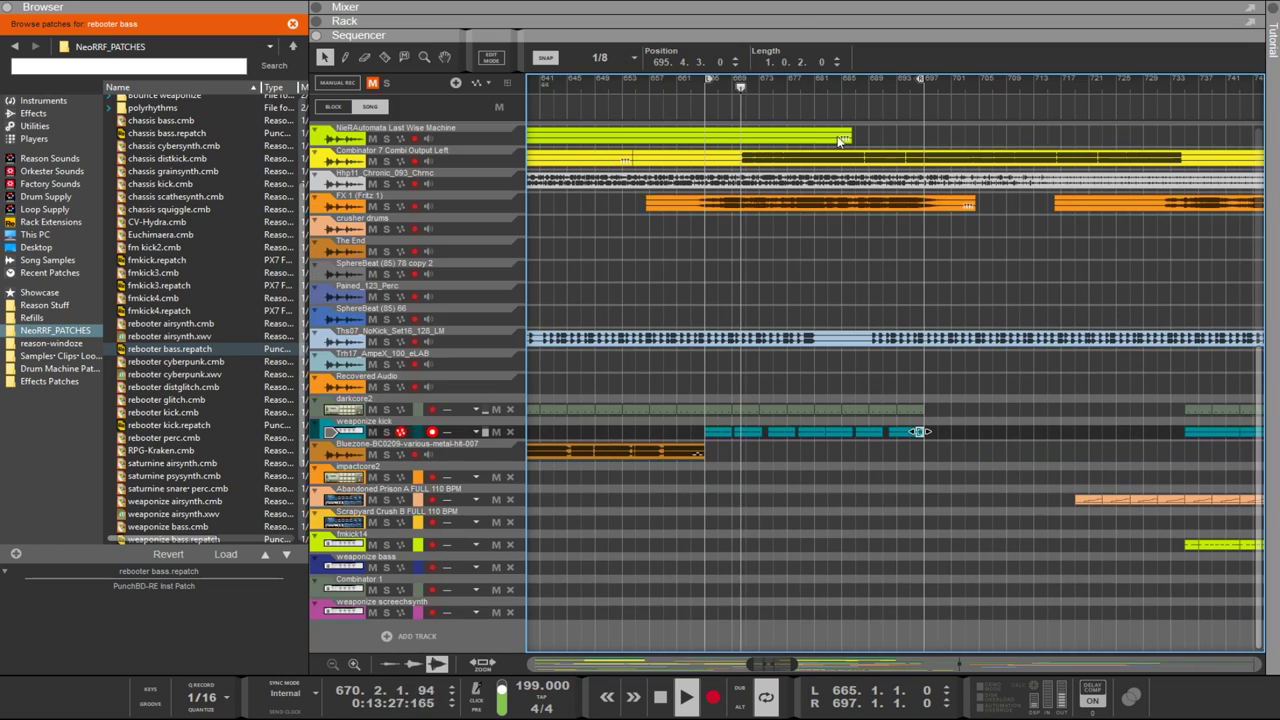
click(814, 433)
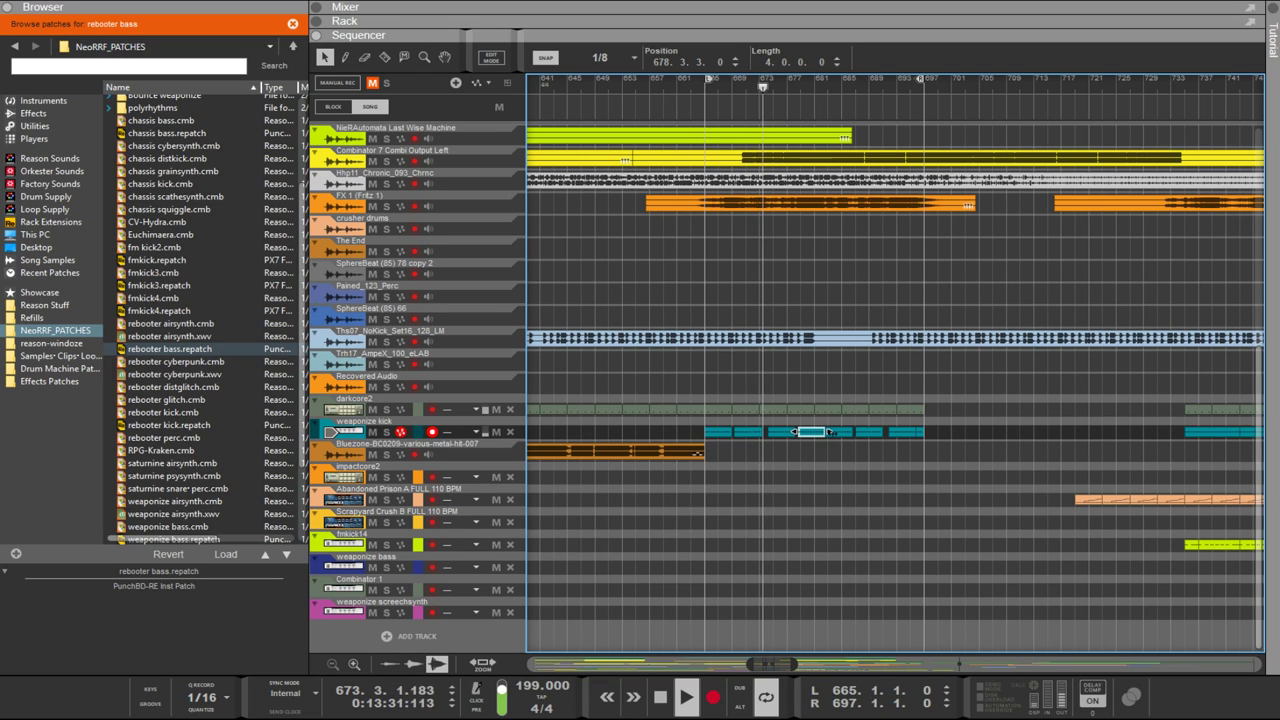
drag(830, 431, 818, 429)
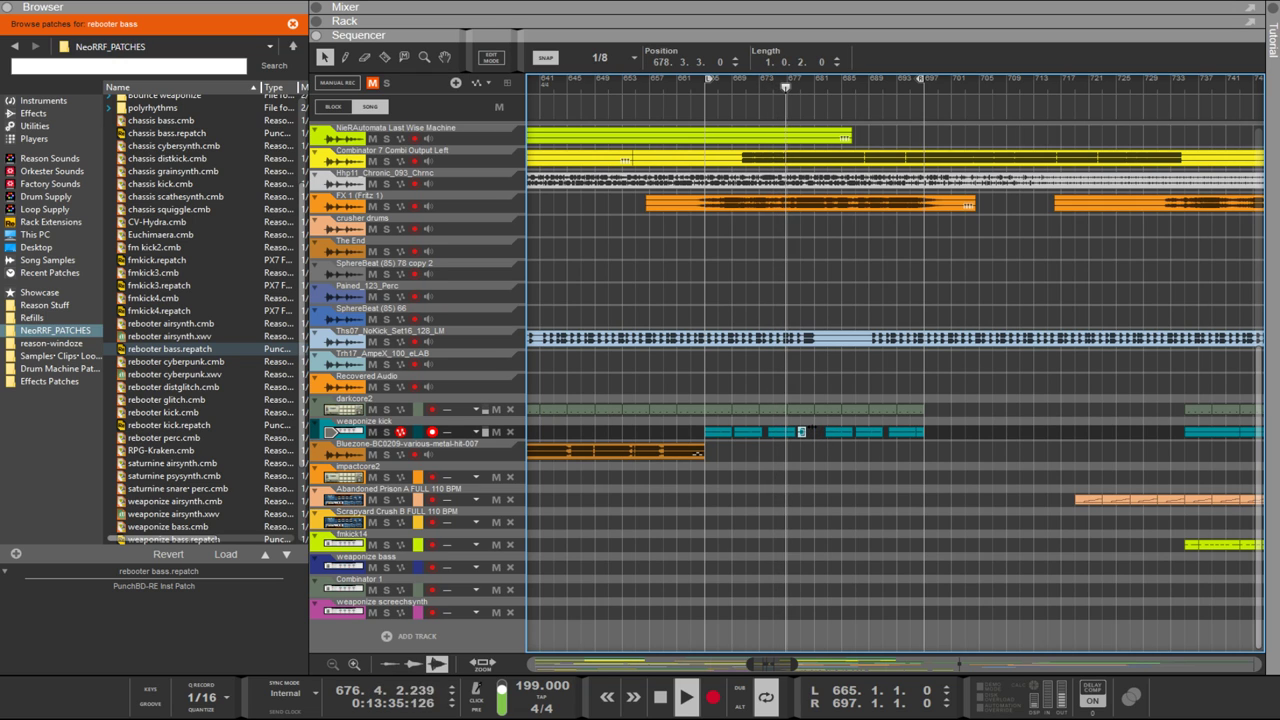
key(ctrl+z)
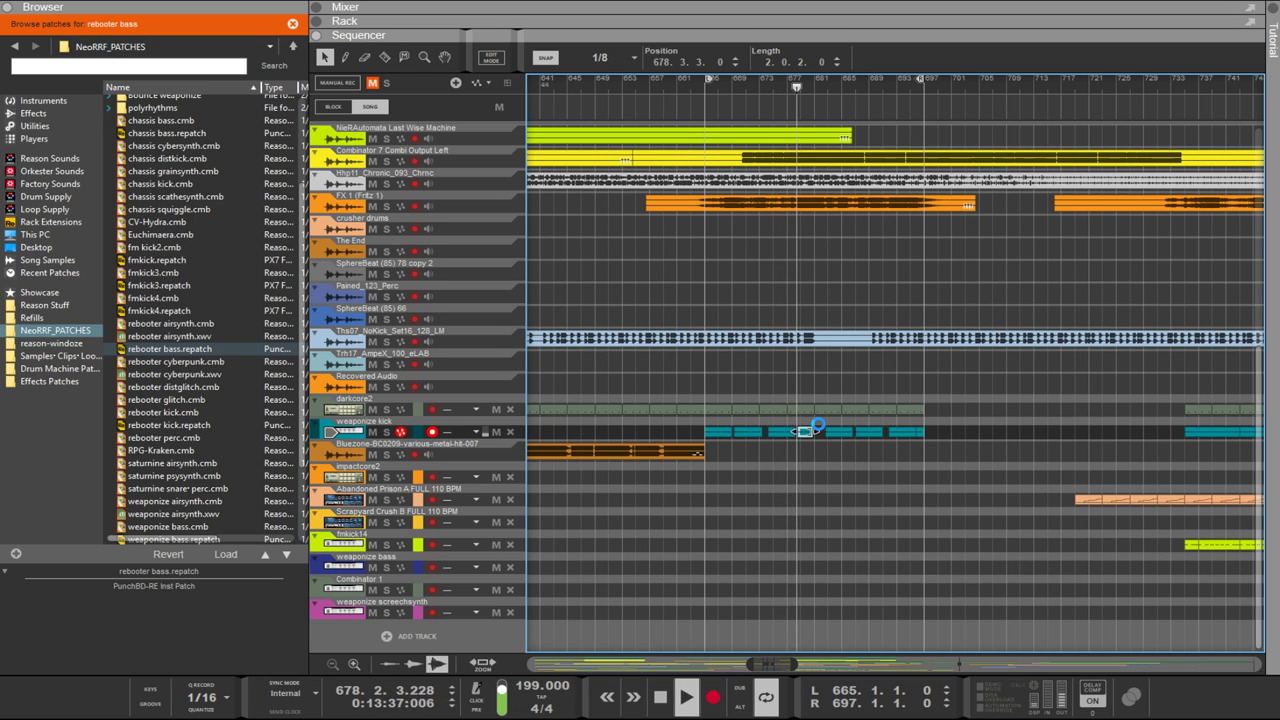
scroll(816, 438, up, 3)
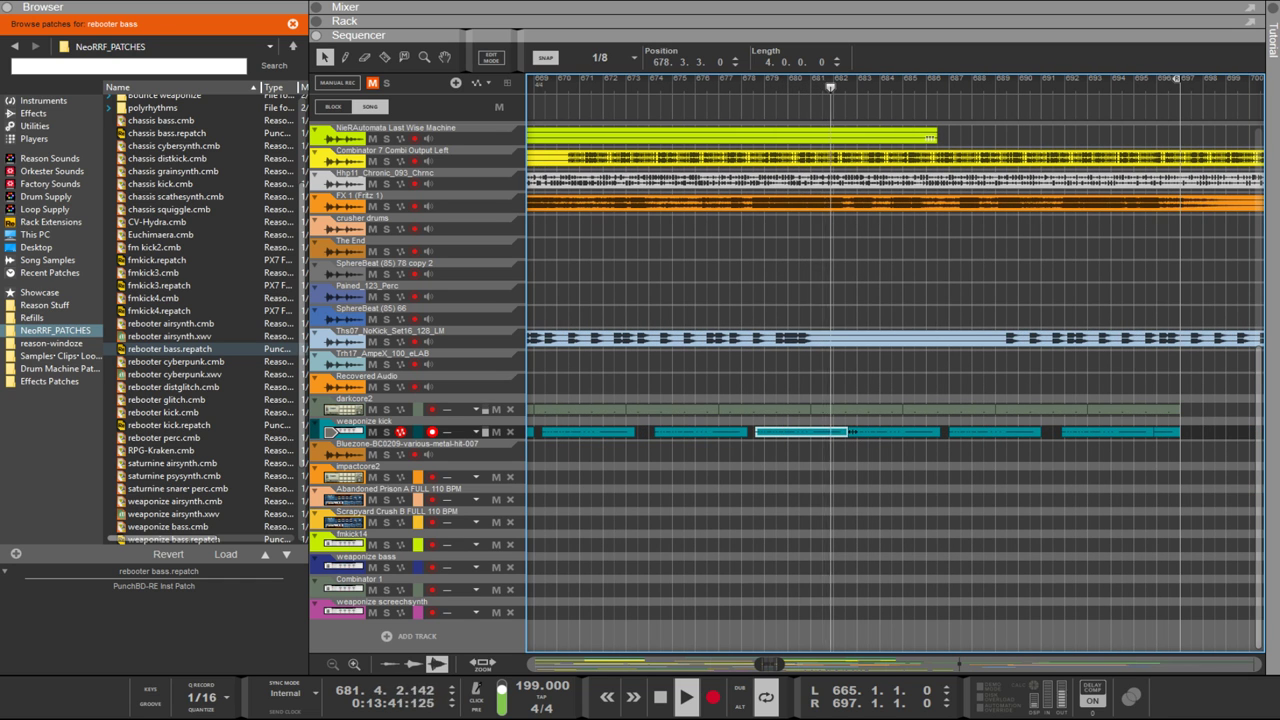
drag(853, 433, 812, 432)
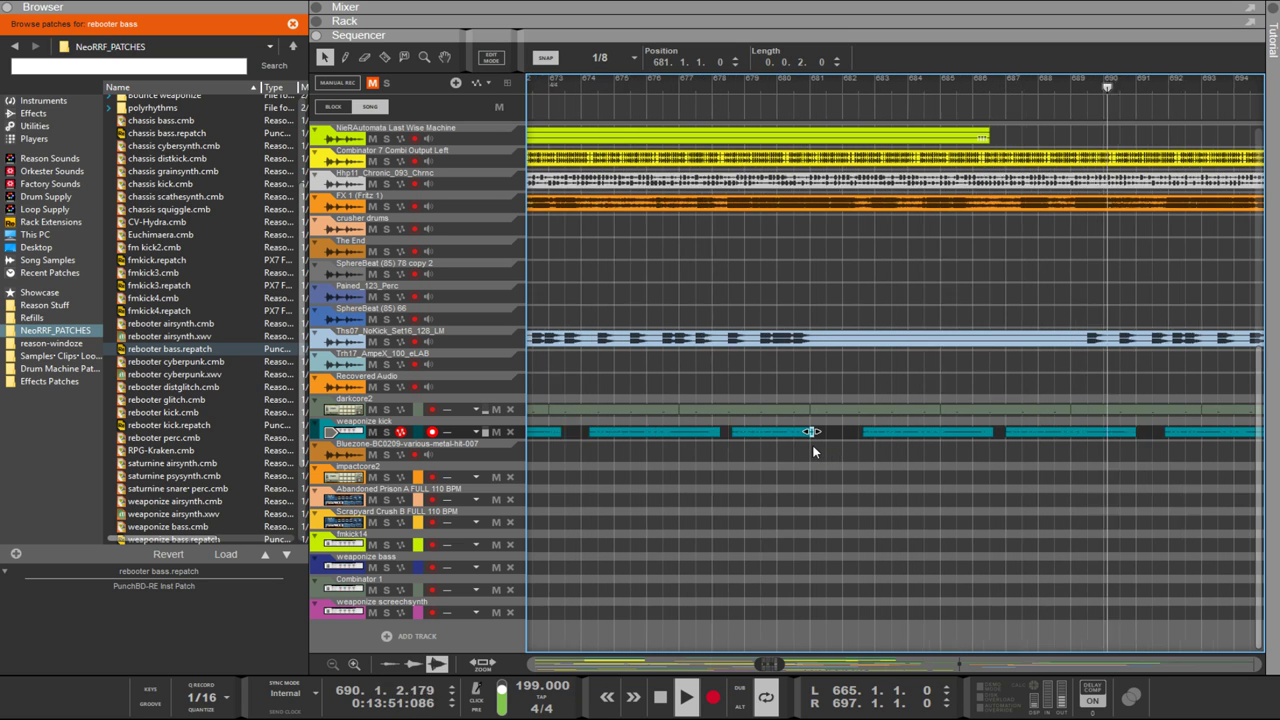
Step: Examine the notes inside the short weaponize kick clip at bar 681
scroll(816, 452, up, 5)
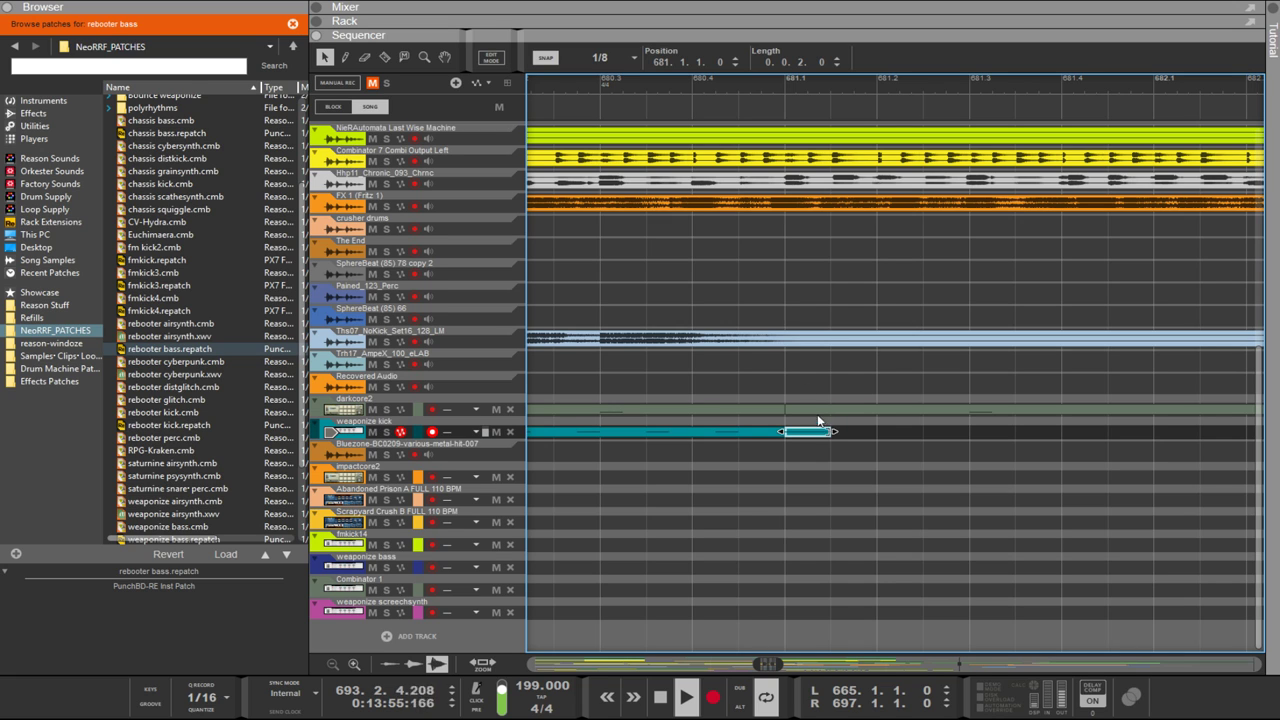
double_click(816, 433)
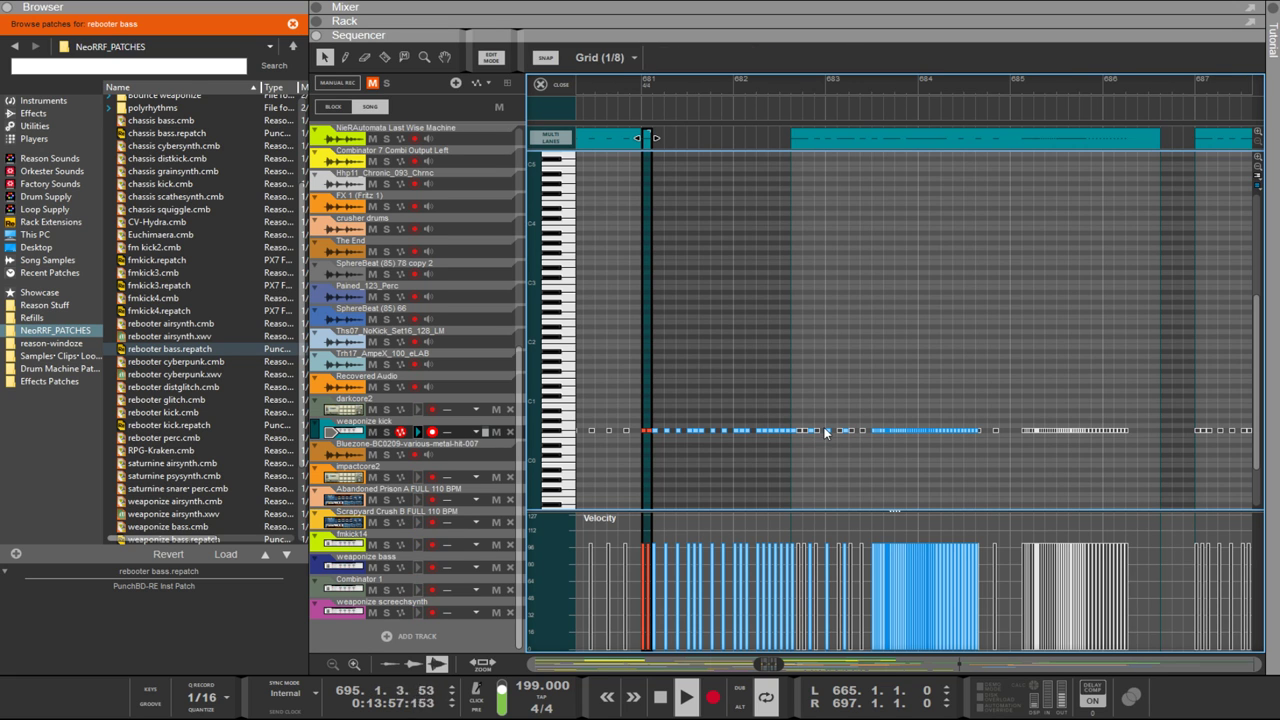
click(649, 433)
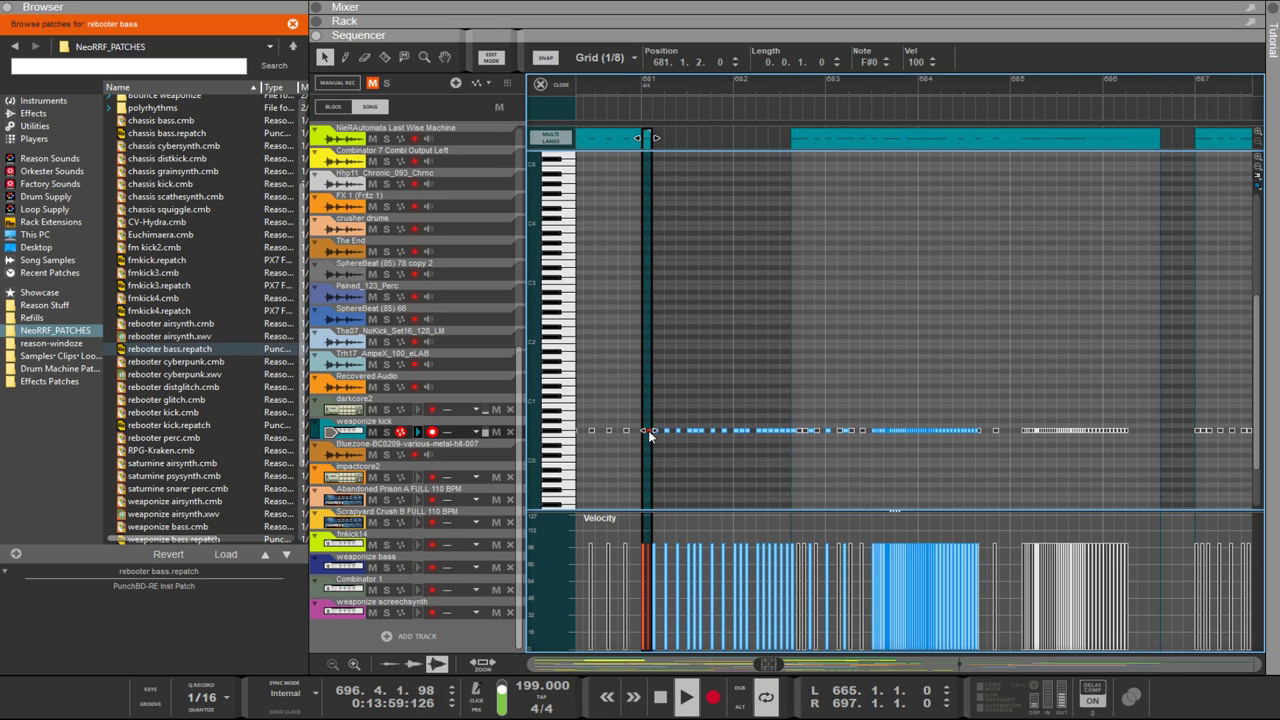
key(ctrl+e)
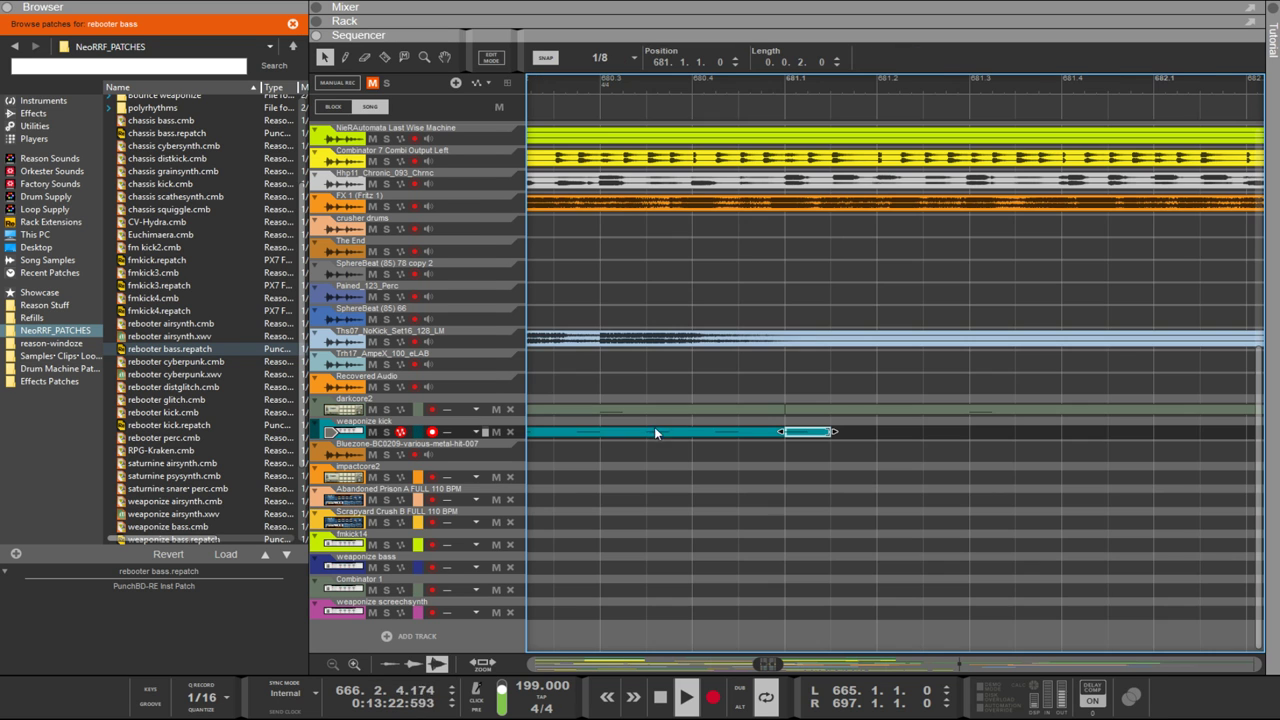
scroll(714, 427, down, 10)
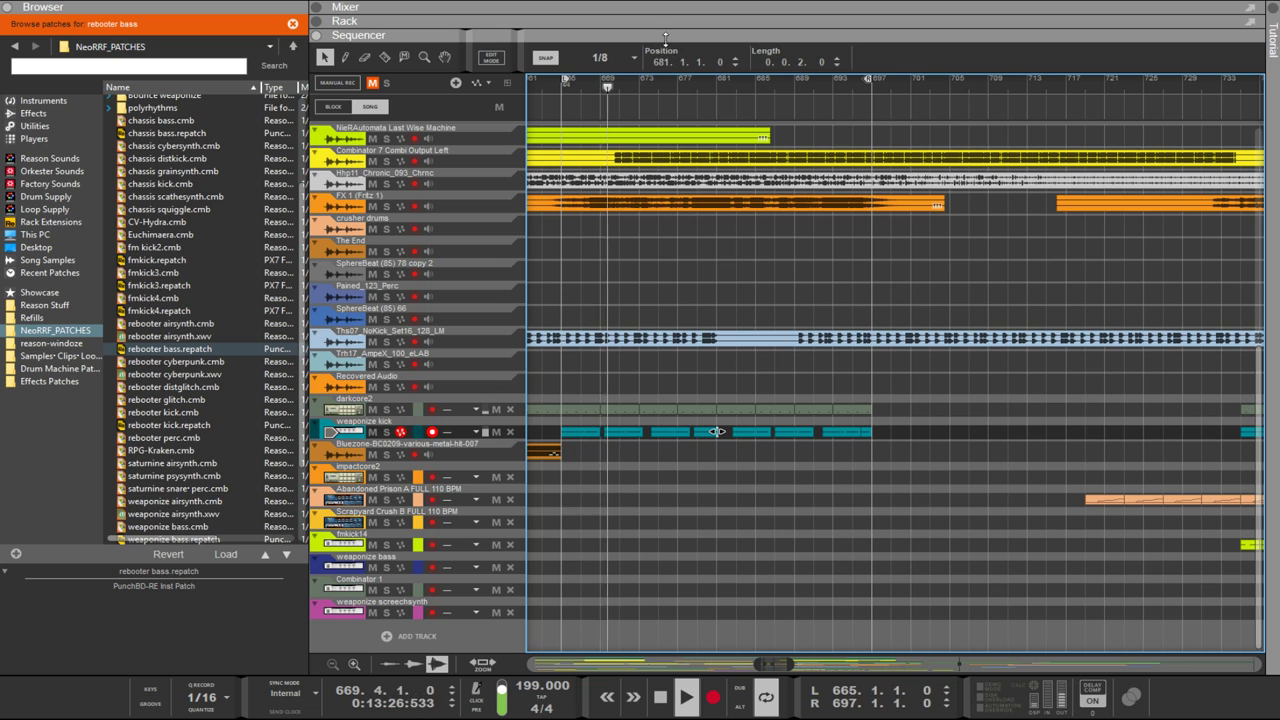
Step: Switch the rebooter bass PunchBD synth from Model 1 to Model 2, with a Triangle wave and 15% frequency curve
key(F6)
scroll(805, 255, up, 2)
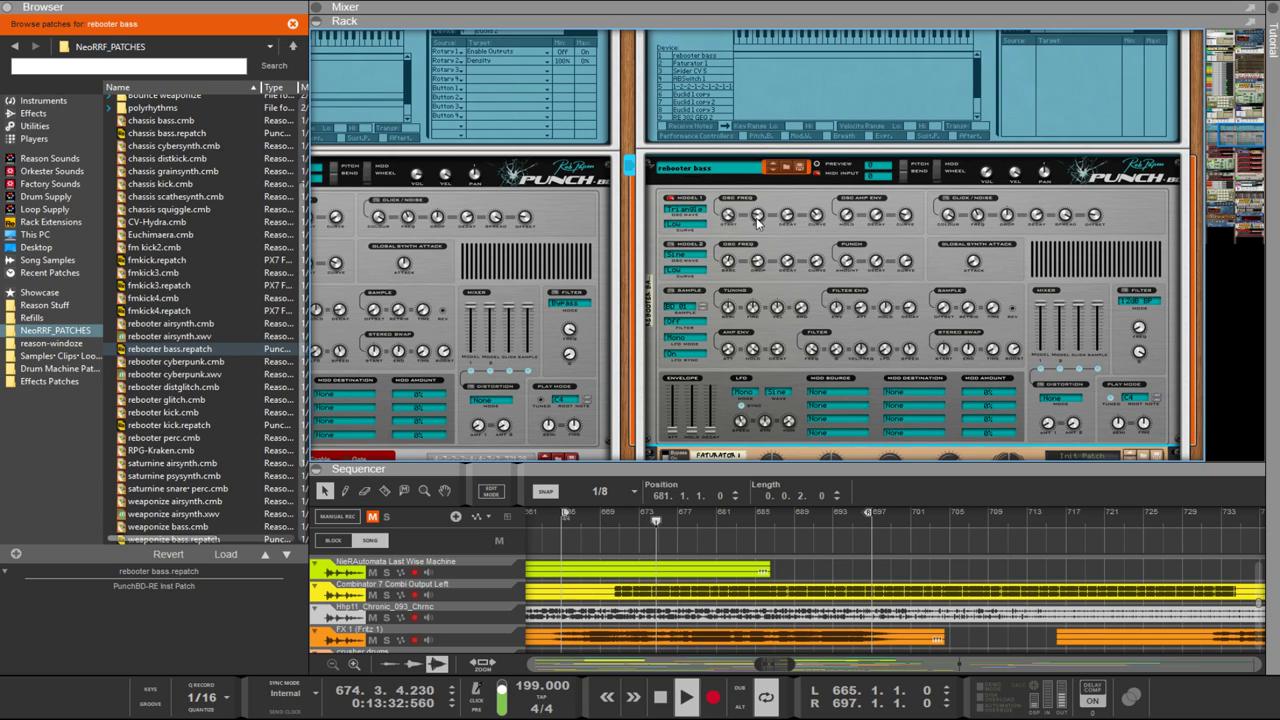
scroll(794, 287, down, 3)
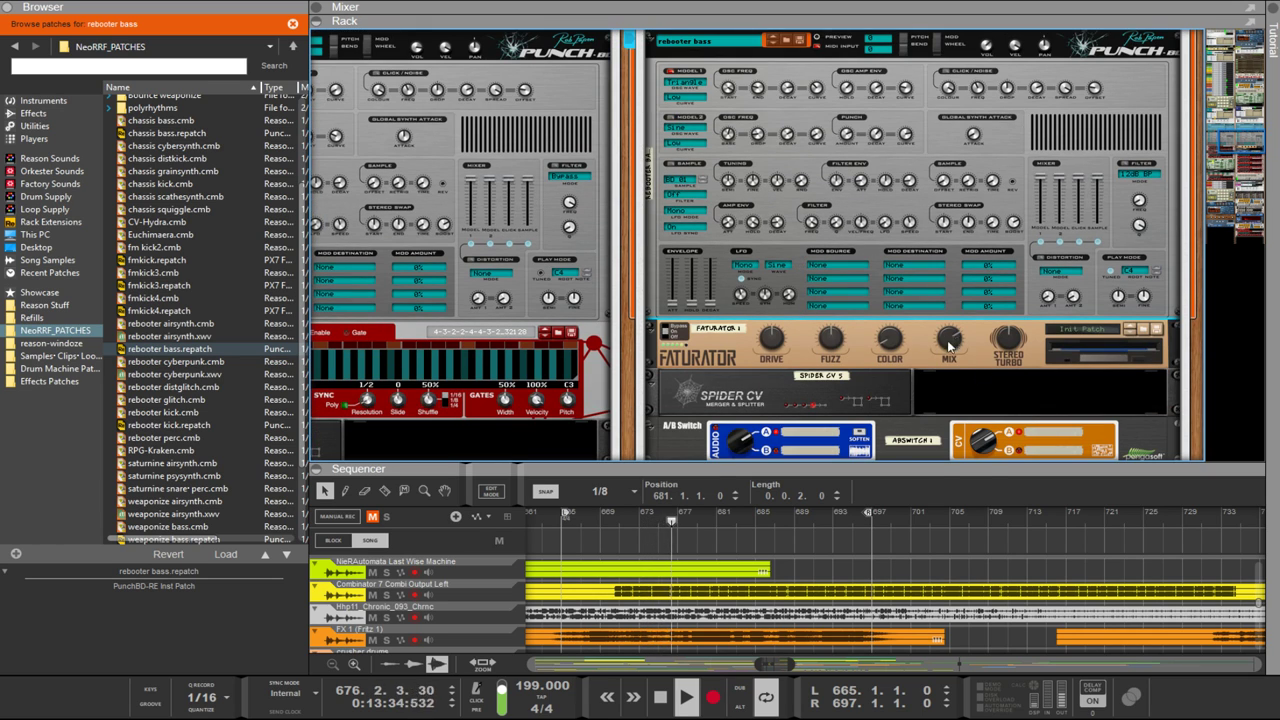
click(950, 345)
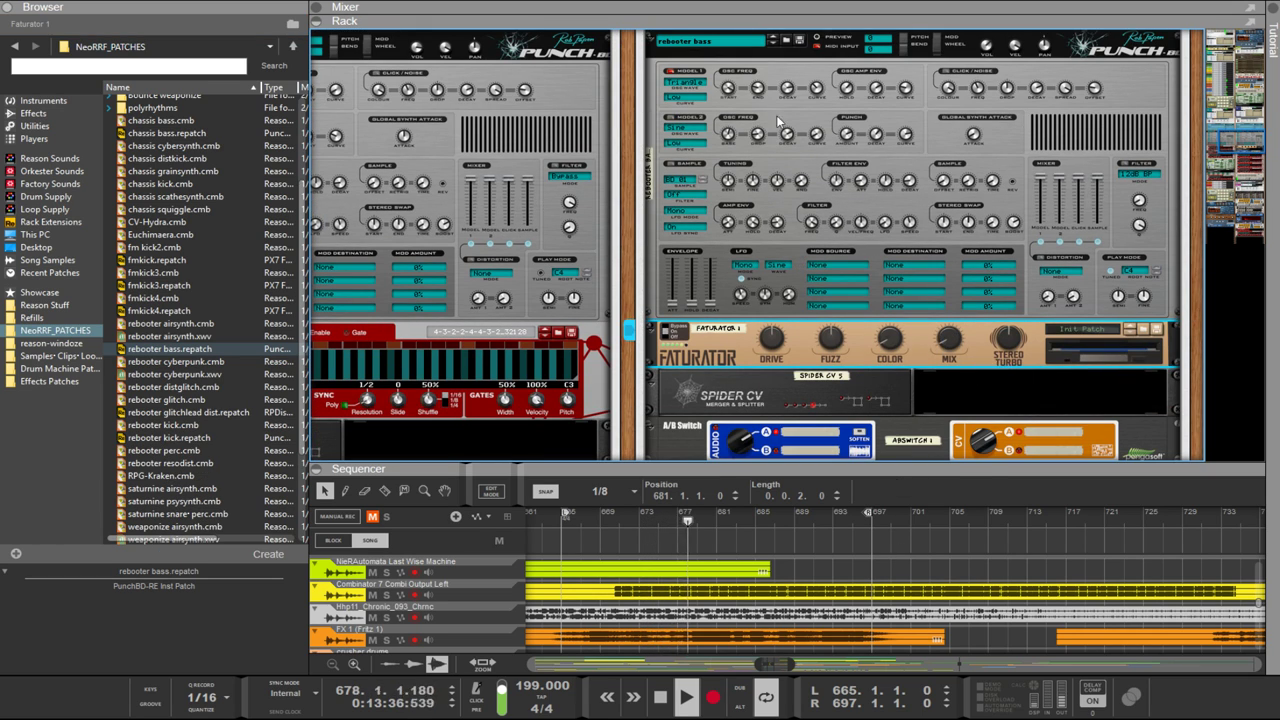
click(757, 83)
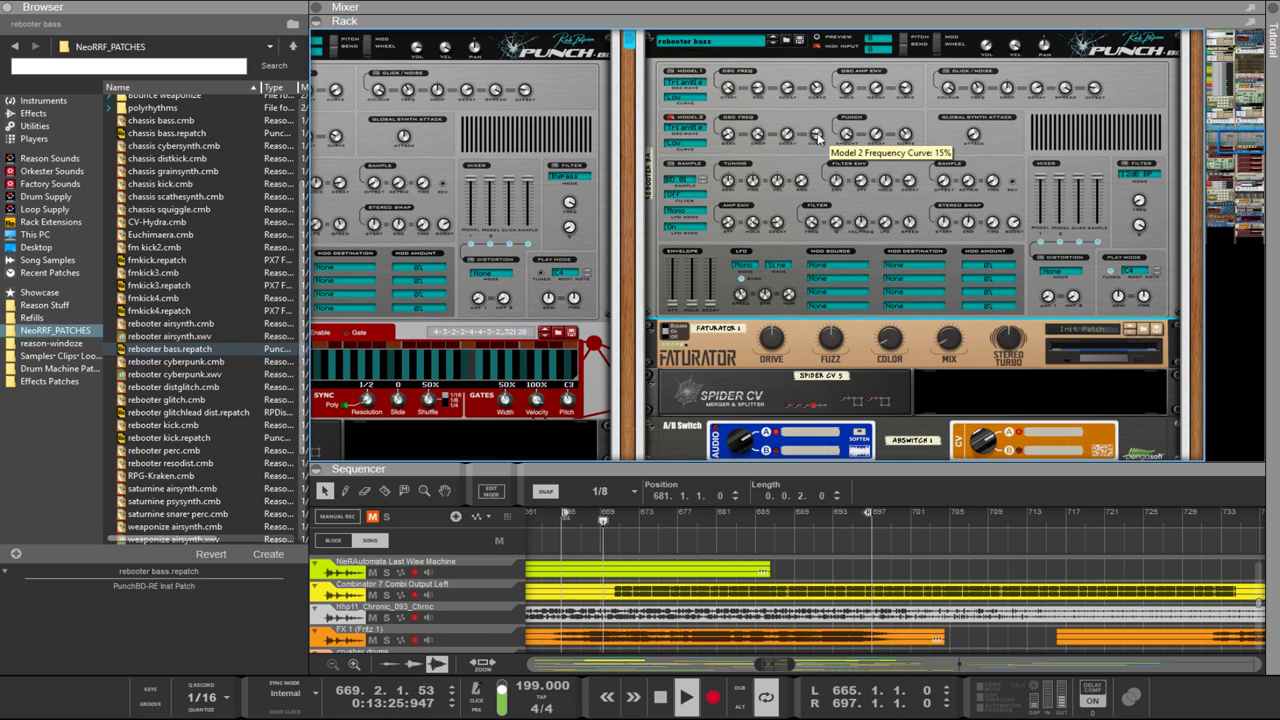
Step: Mute the weaponize kick mix channel in the rack
scroll(576, 287, up, 3)
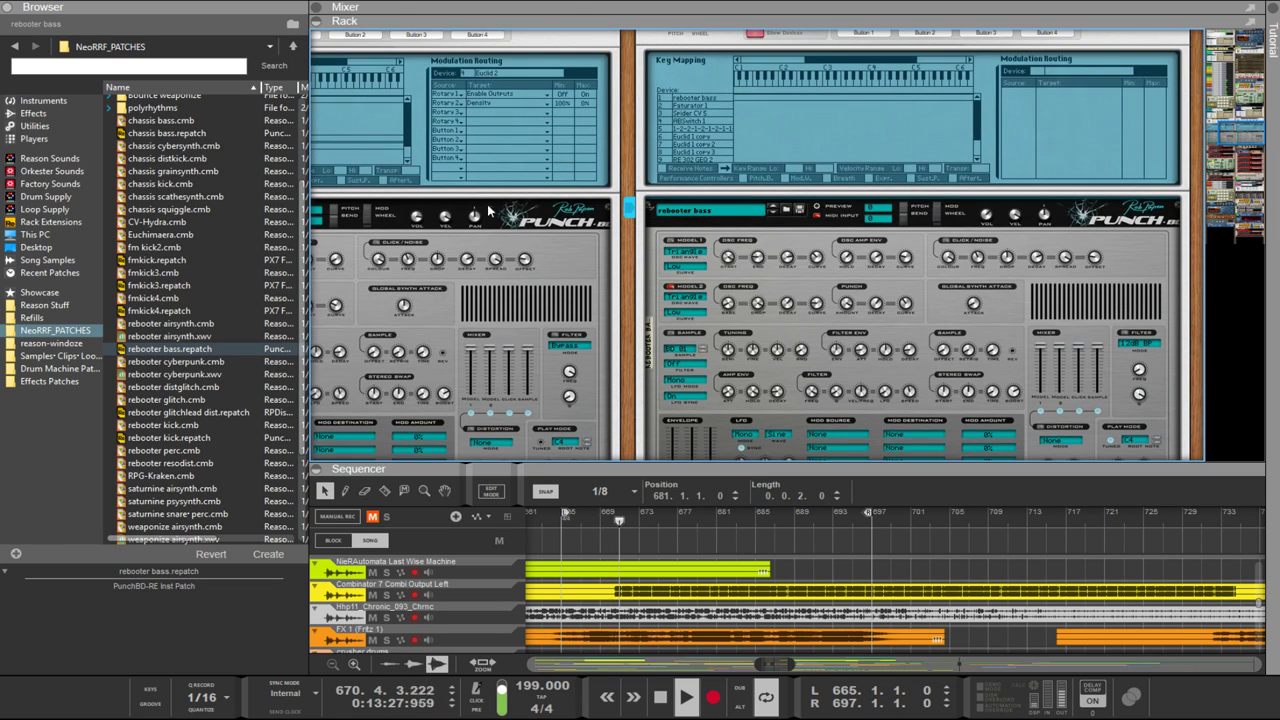
scroll(489, 210, up, 3)
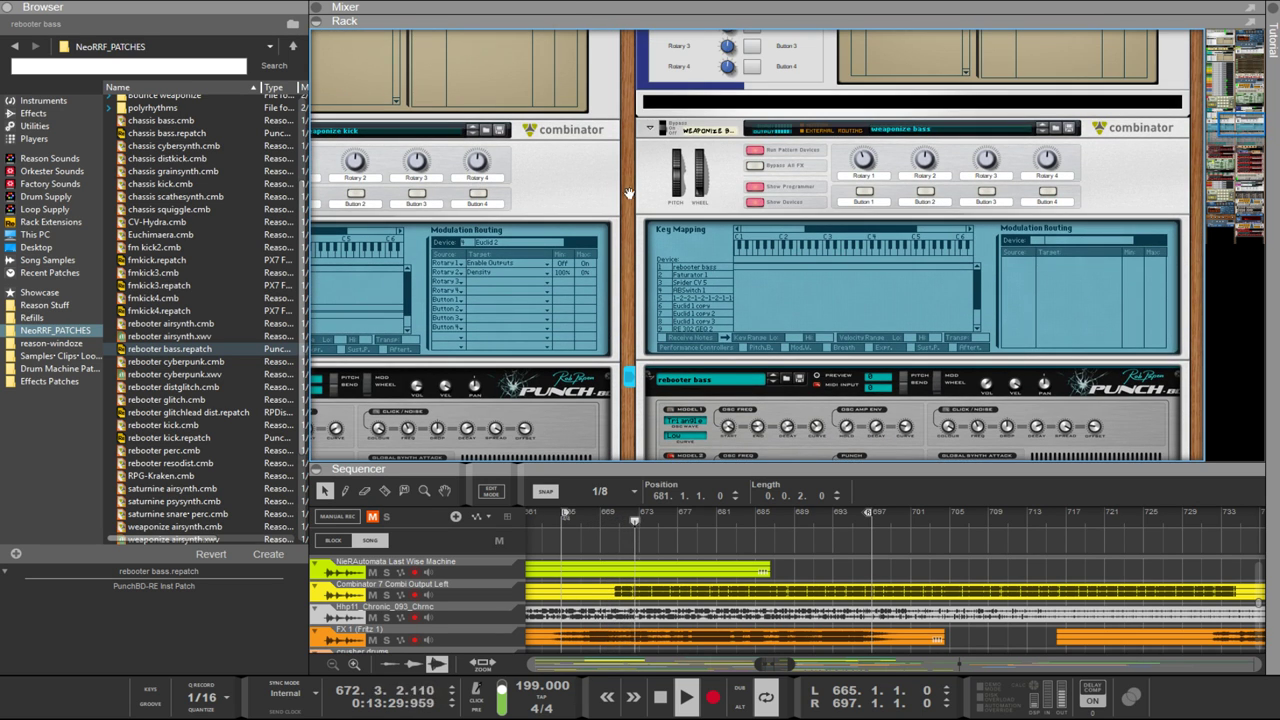
scroll(629, 192, left, 3)
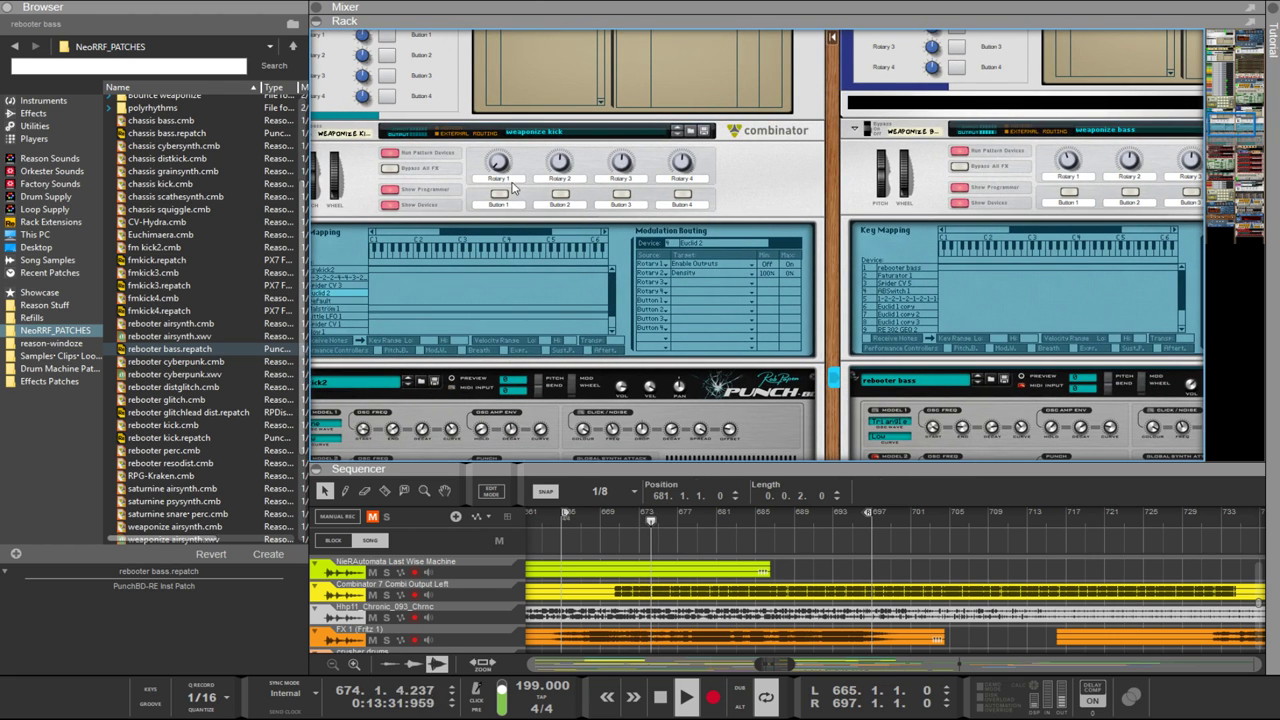
scroll(510, 187, up, 3)
click(390, 106)
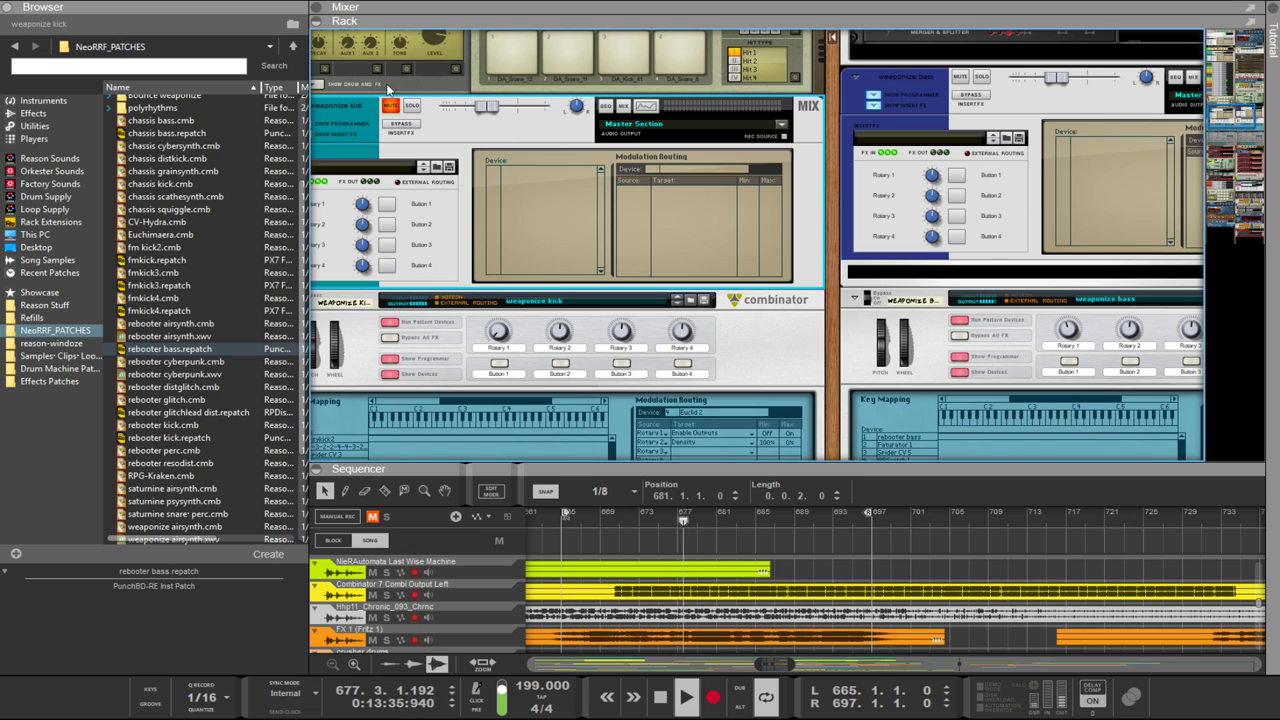
Step: Examine the rear CV cabling of the weaponize kick's PunchBD, Euclid and Malström devices
scroll(823, 405, down, 3)
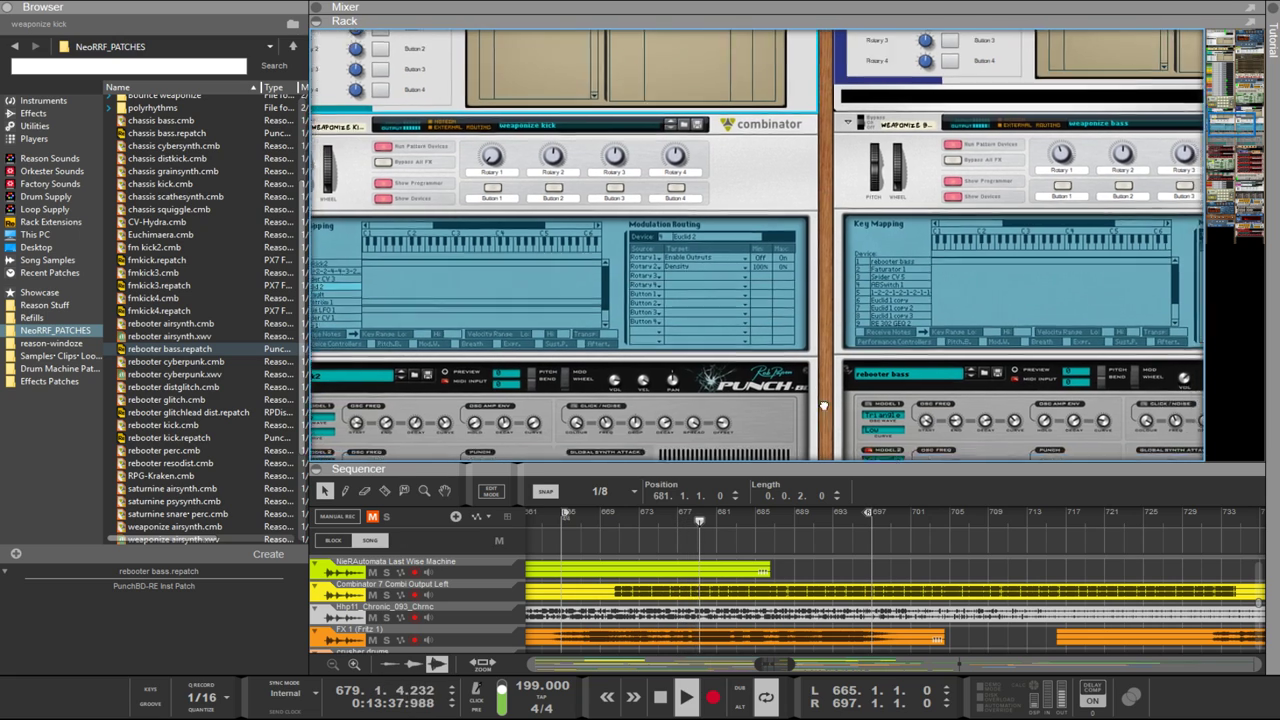
scroll(823, 405, down, 10)
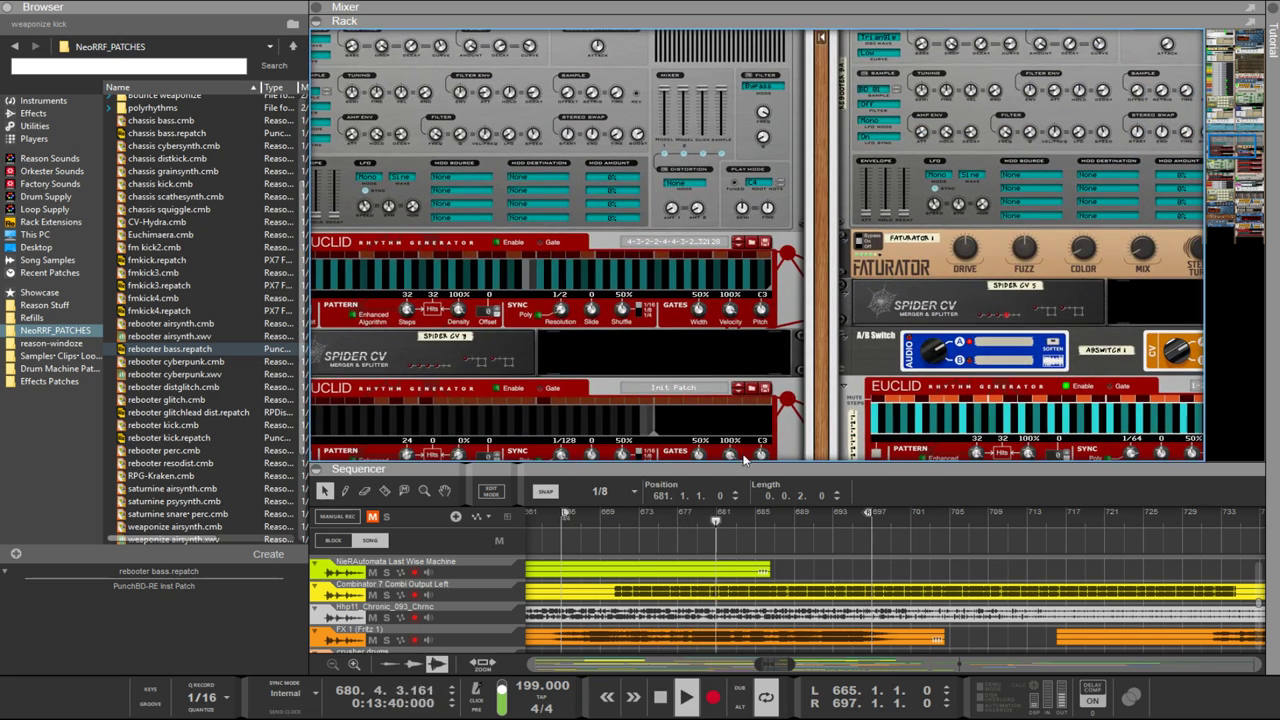
drag(744, 459, 736, 378)
scroll(733, 342, up, 4)
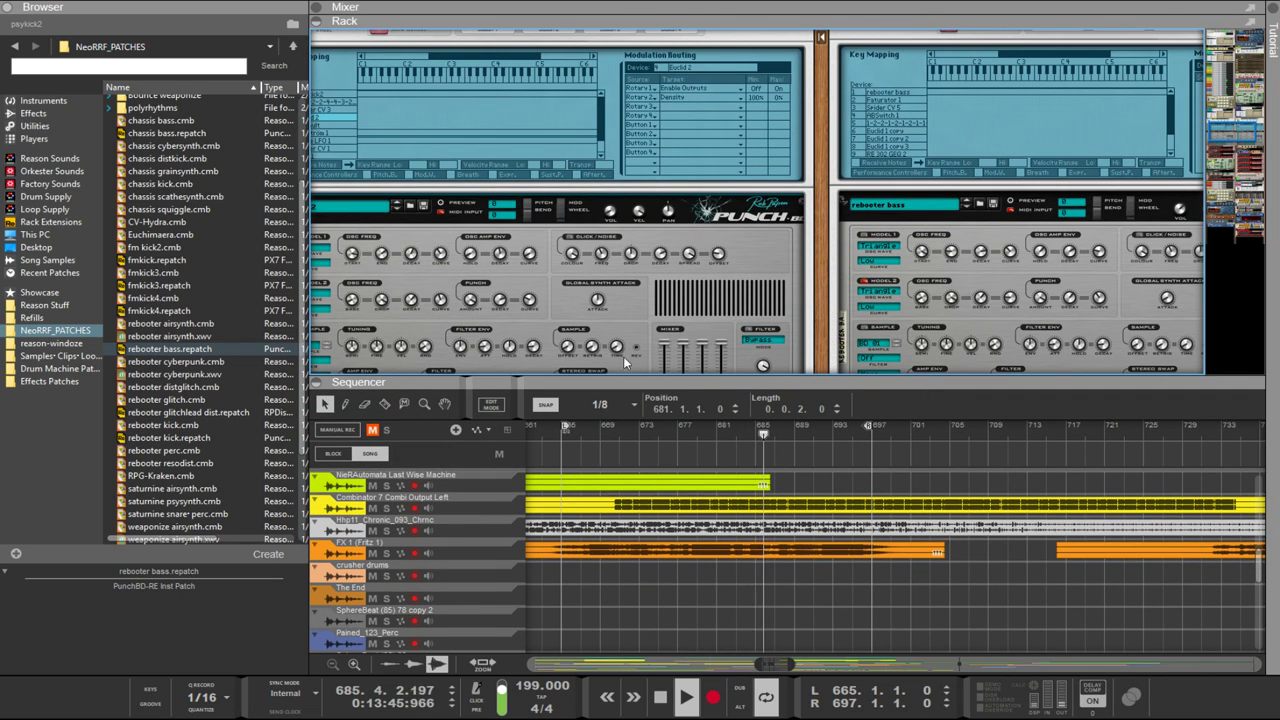
key(Tab)
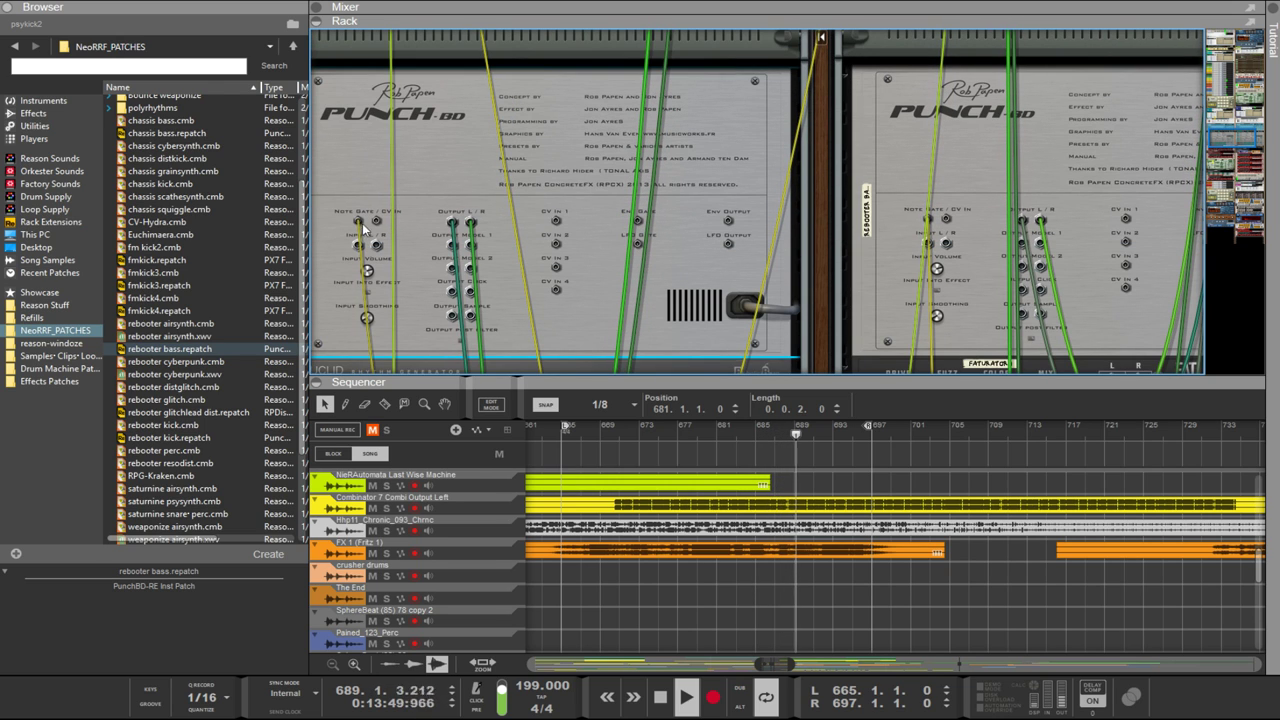
drag(357, 225, 558, 267)
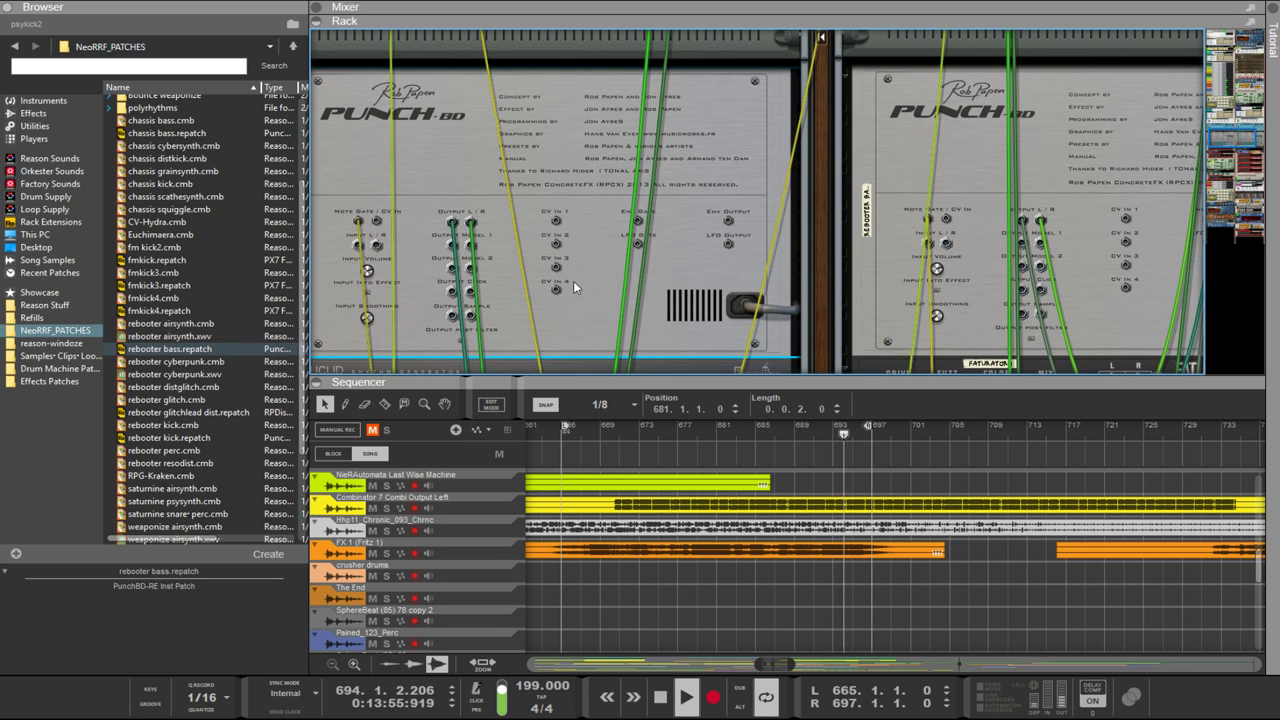
scroll(575, 282, down, 10)
scroll(587, 295, down, 2)
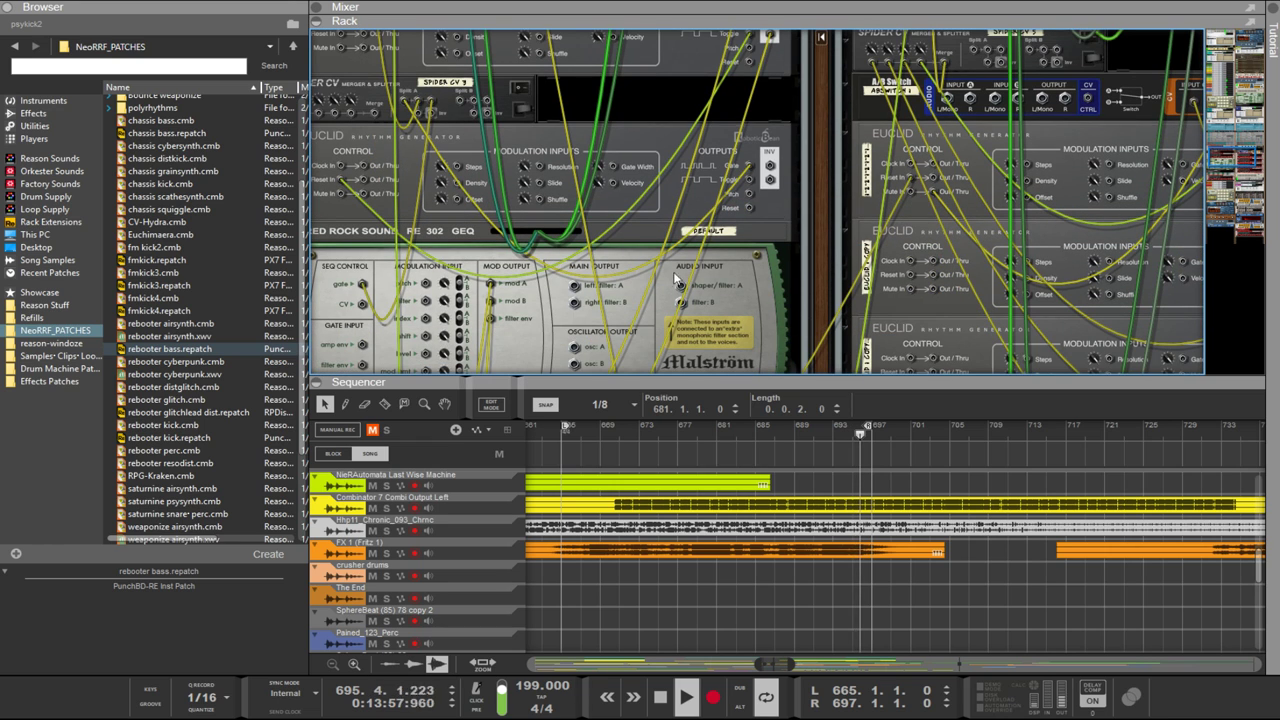
key(Tab)
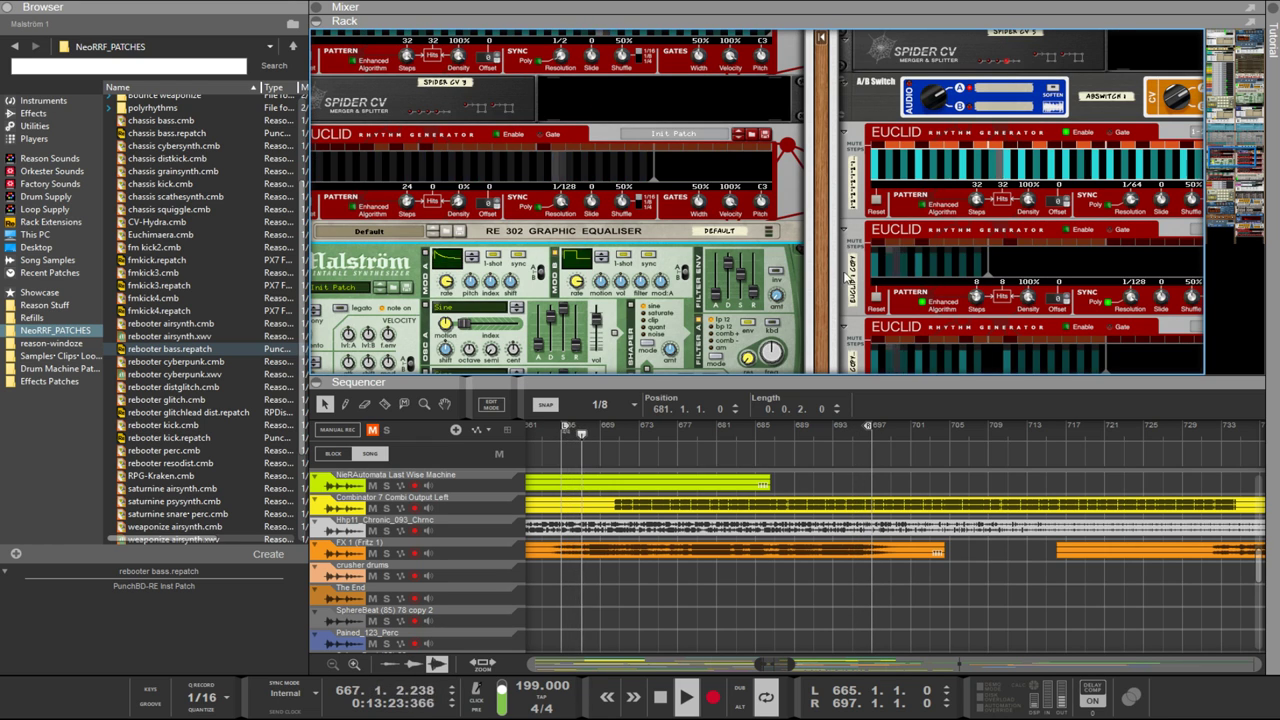
Step: Adjust the rebooter bass synth's Model 2 oscillator frequency, punch decay and neighbouring punch knob
scroll(504, 296, right, 3)
scroll(828, 222, up, 3)
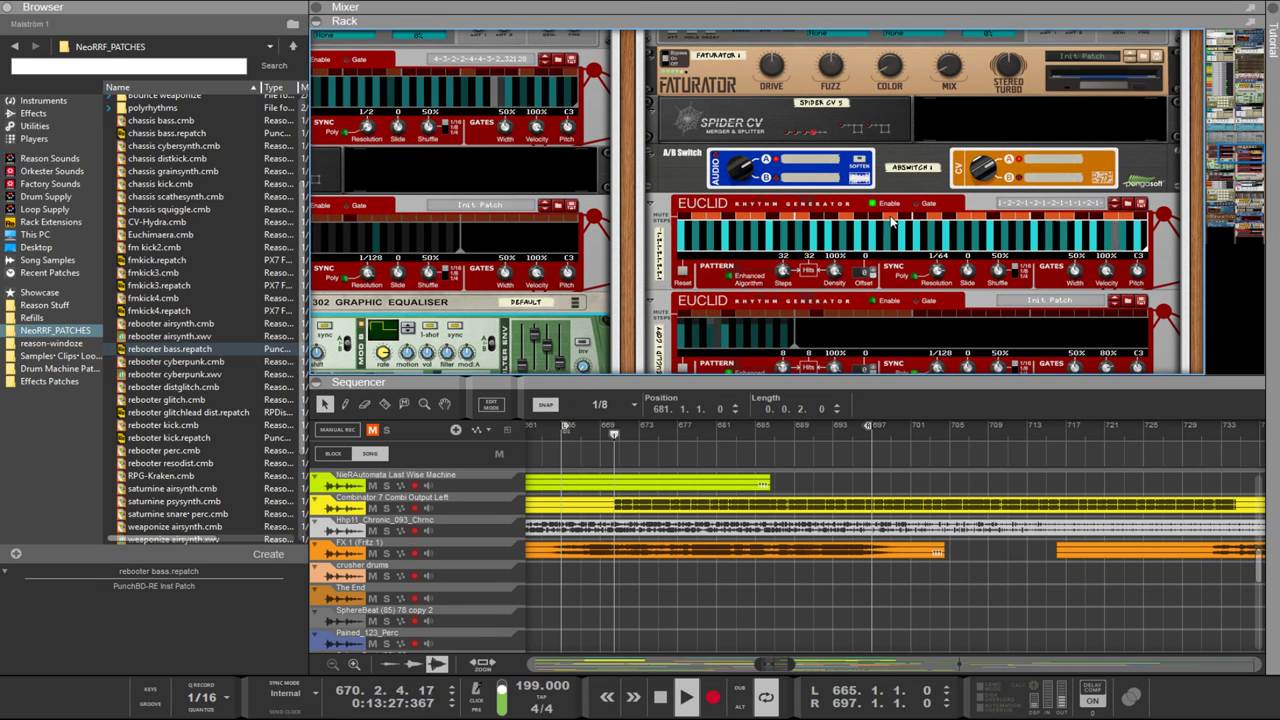
scroll(1145, 290, up, 5)
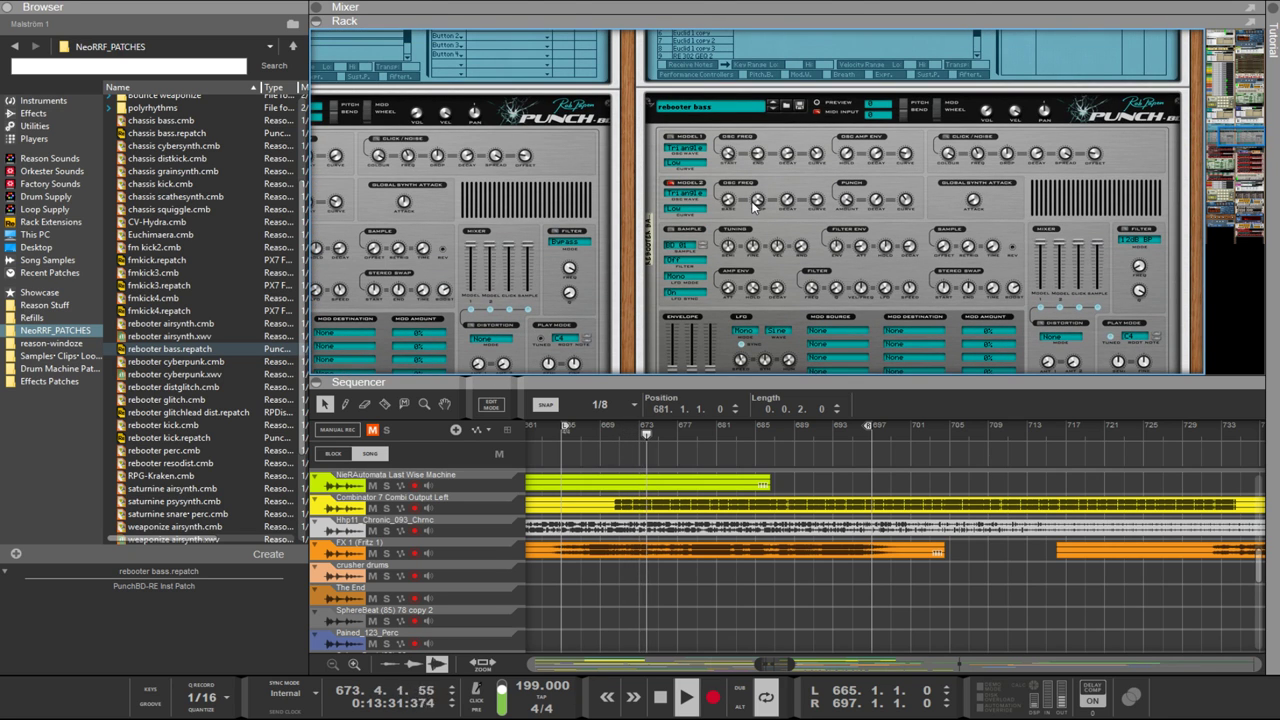
drag(750, 200, 757, 230)
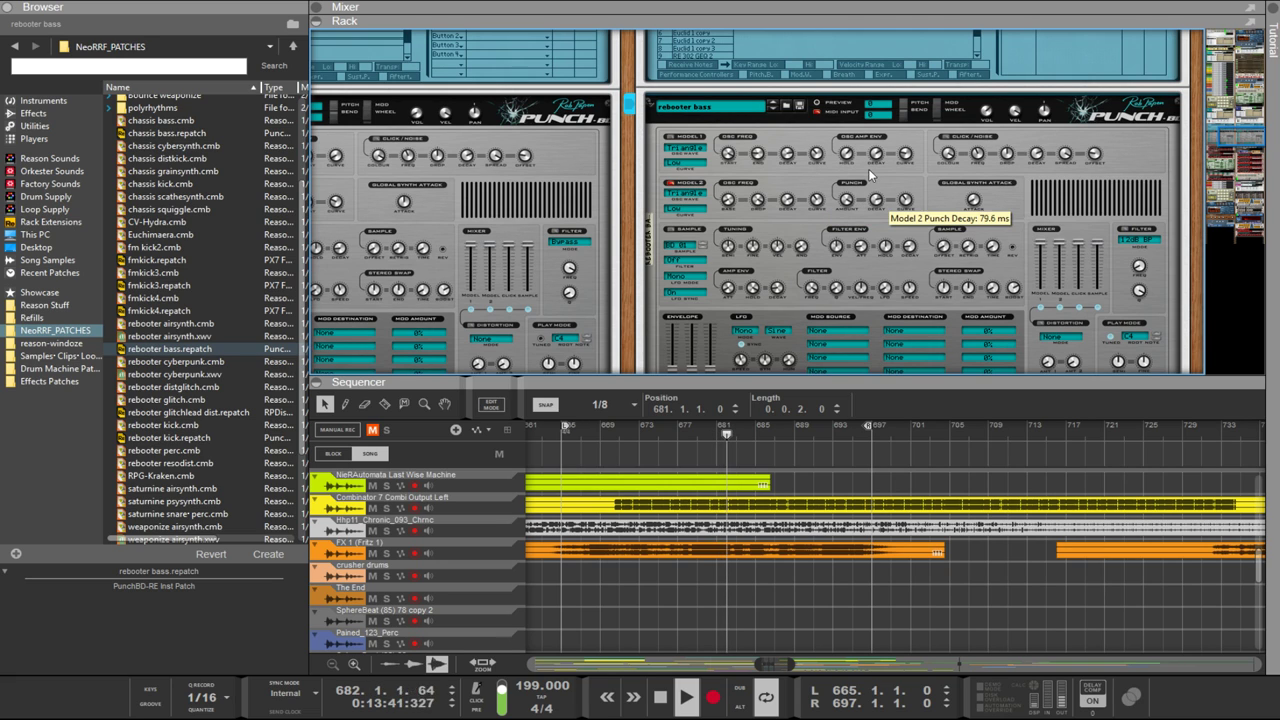
drag(877, 203, 879, 229)
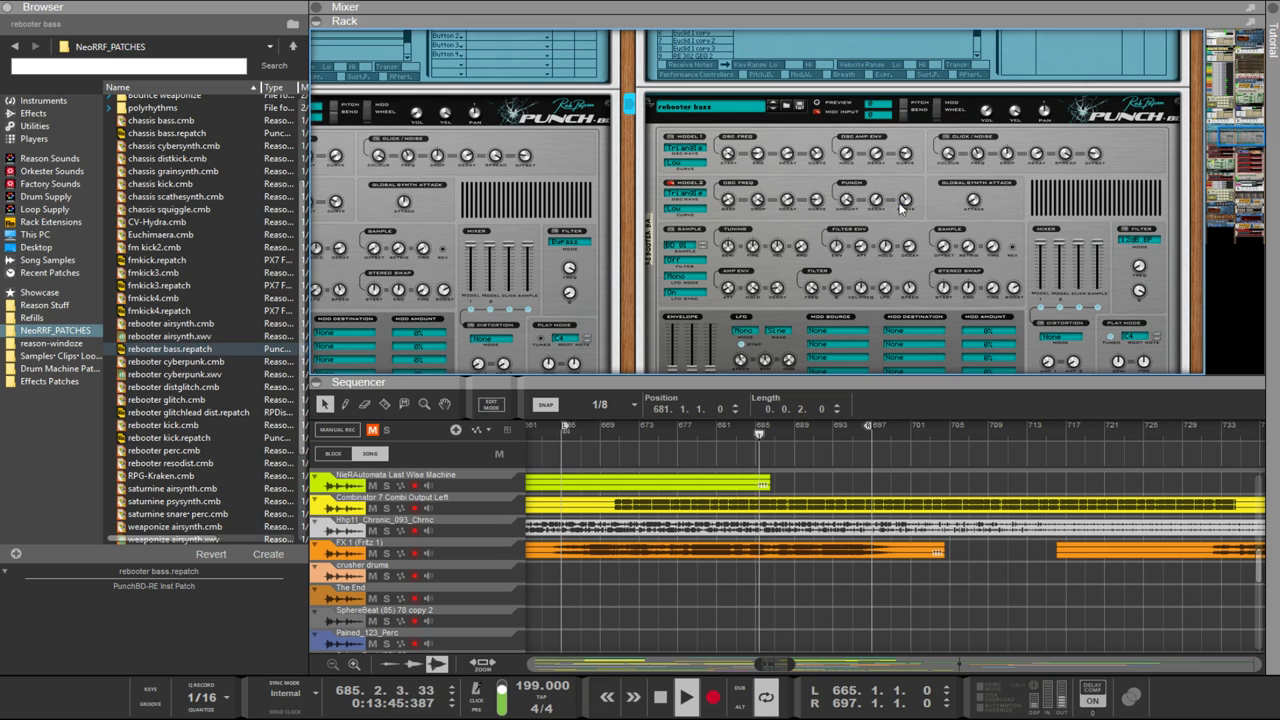
mouse_move(900, 203)
mouse_down()
mouse_move(915, 262)
mouse_move(899, 214)
mouse_up()
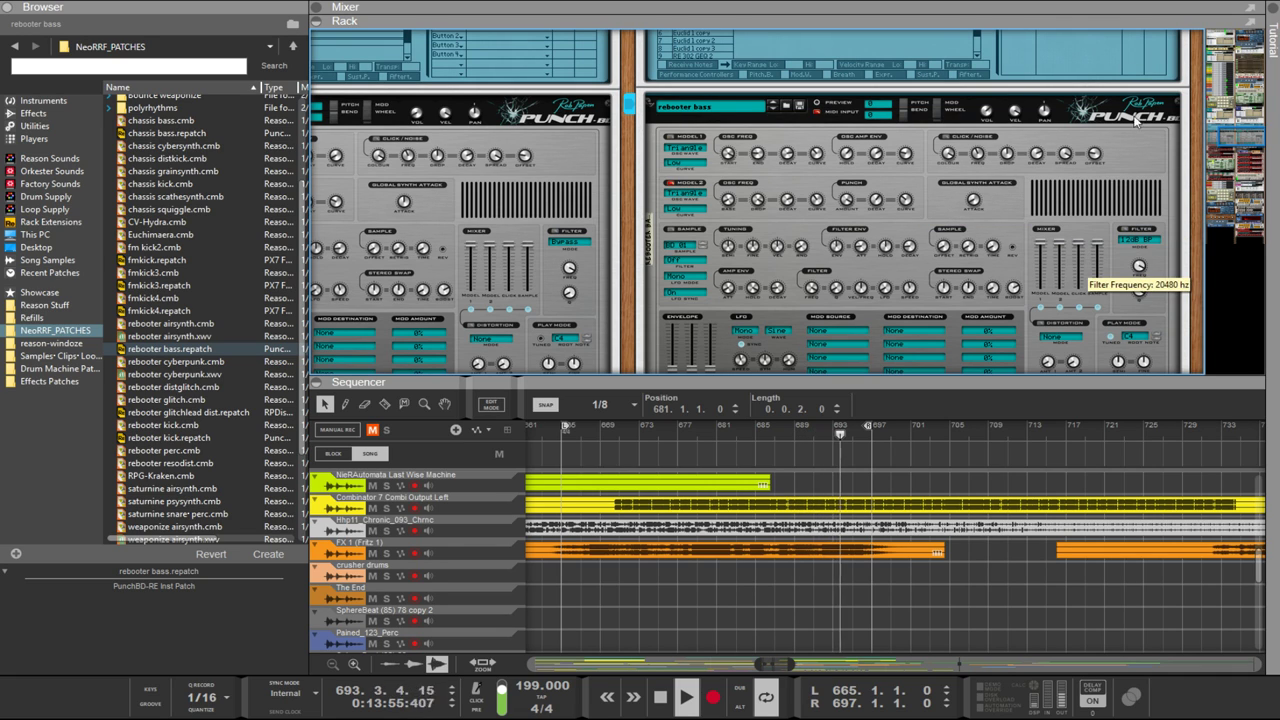
Step: Enable the rebooter bass synth's filter, set its mode to 24dB LP and lower the filter frequency
click(1126, 234)
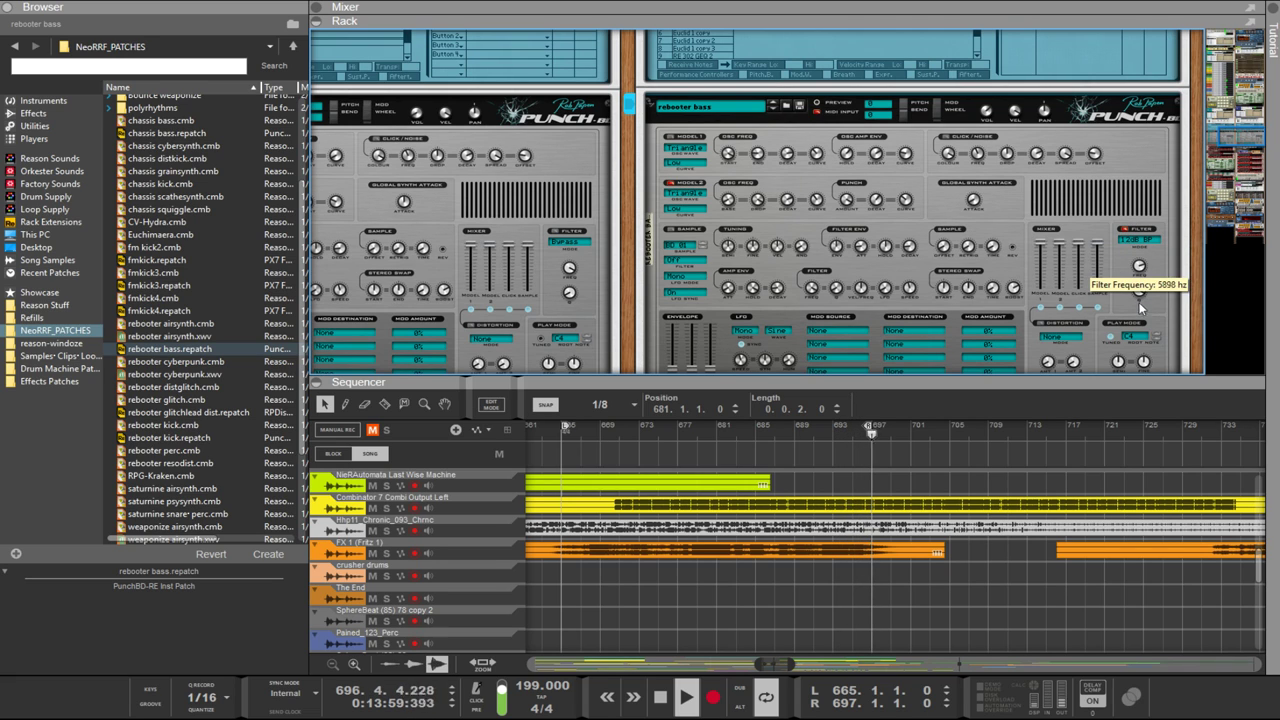
click(1134, 243)
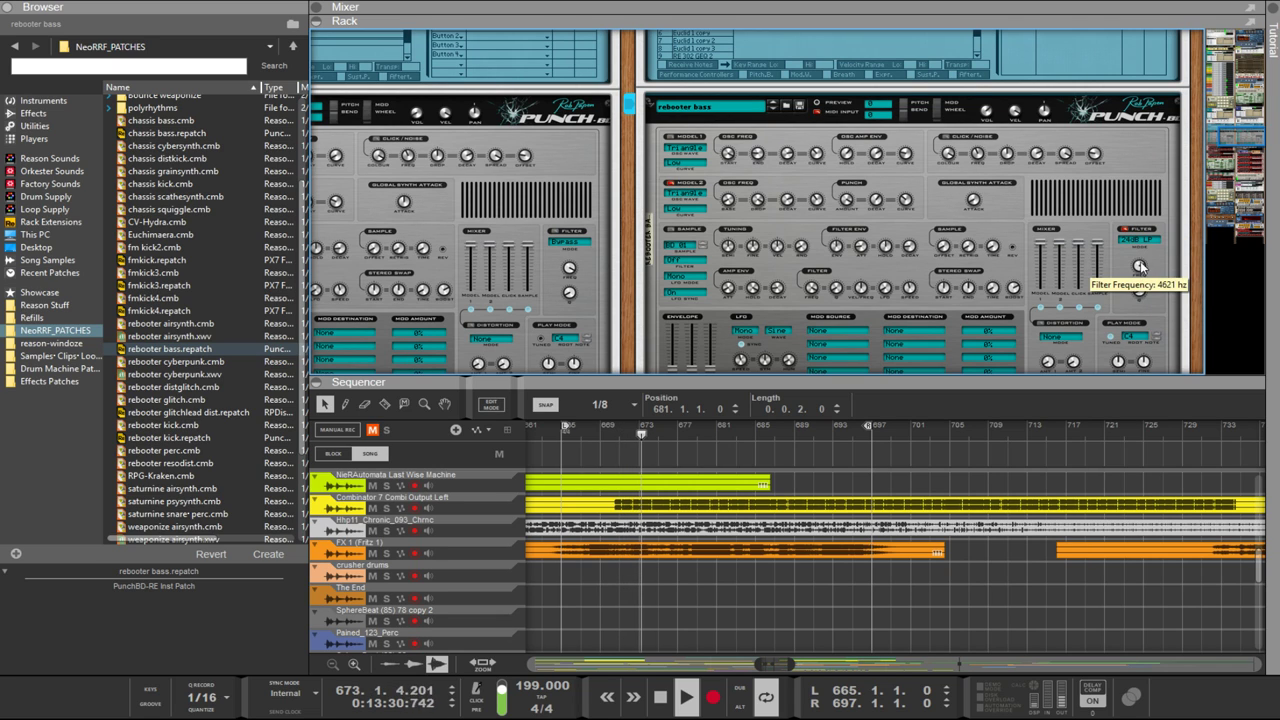
drag(1139, 266, 1138, 299)
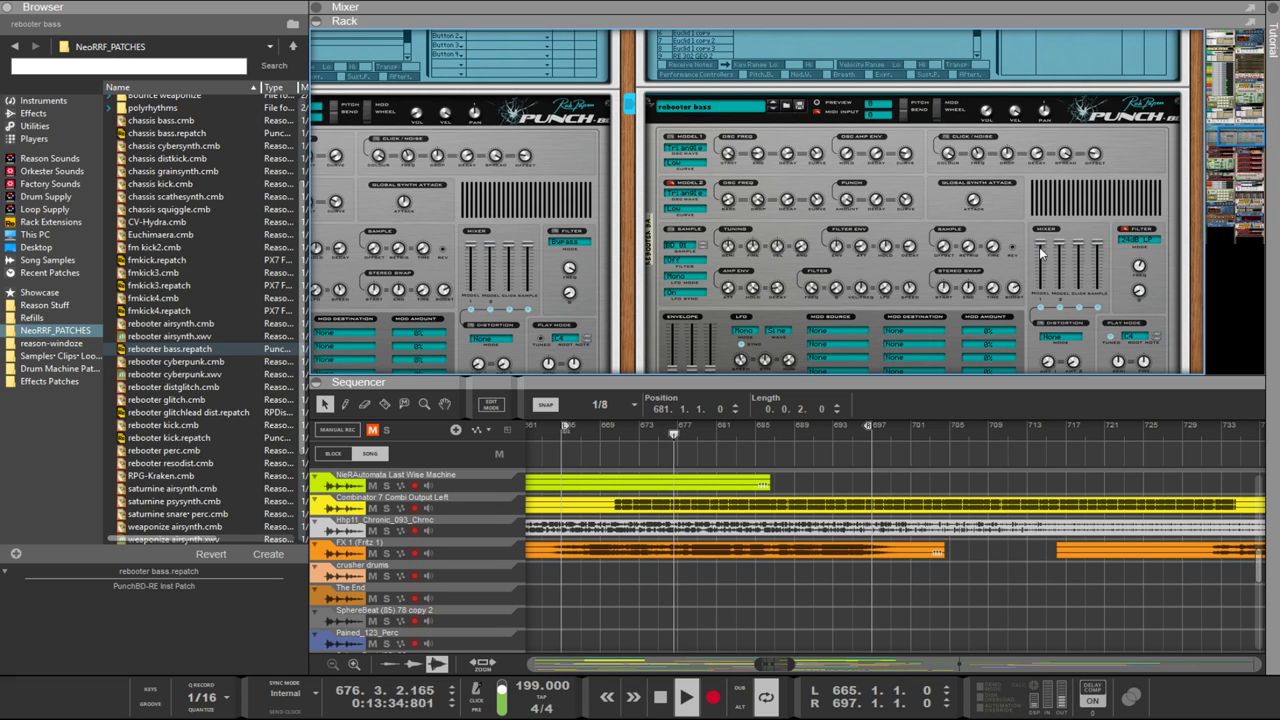
mouse_move(982, 110)
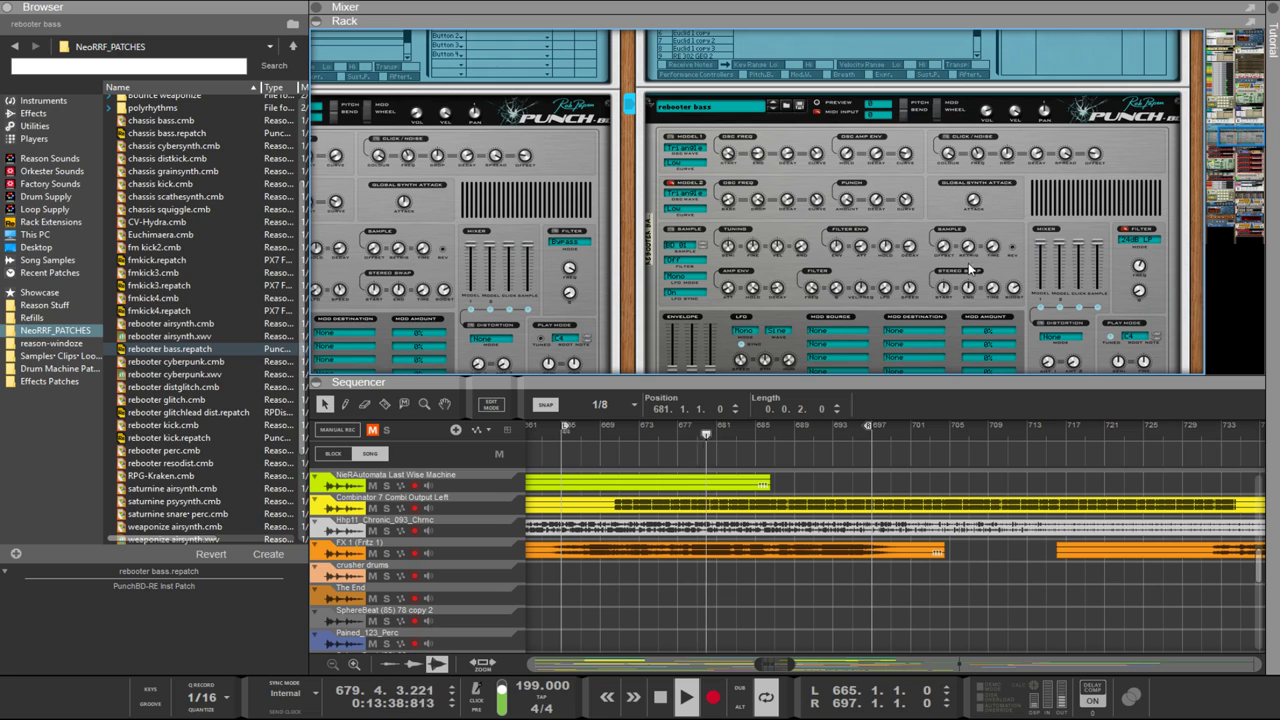
Step: Try step counts of 27, 18 and 24 on the rebooter bass's upper Euclid rhythm generator
mouse_move(818, 202)
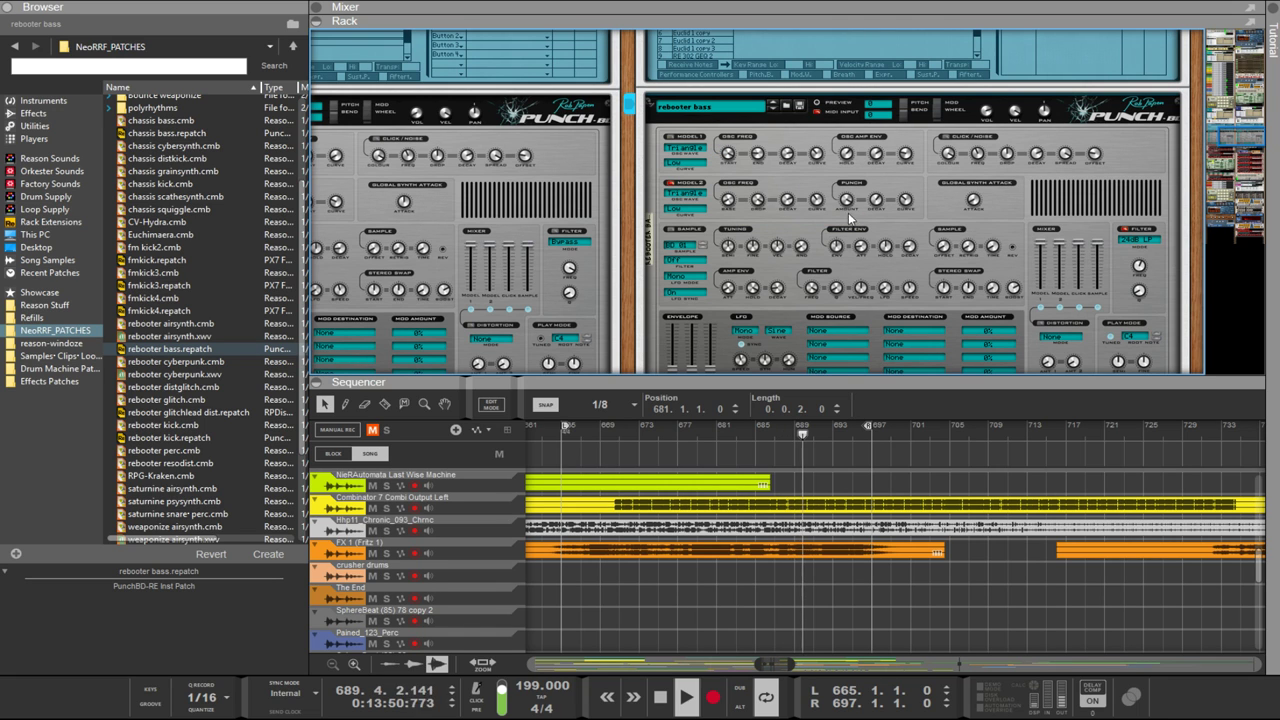
scroll(1138, 240, down, 5)
scroll(967, 270, up, 2)
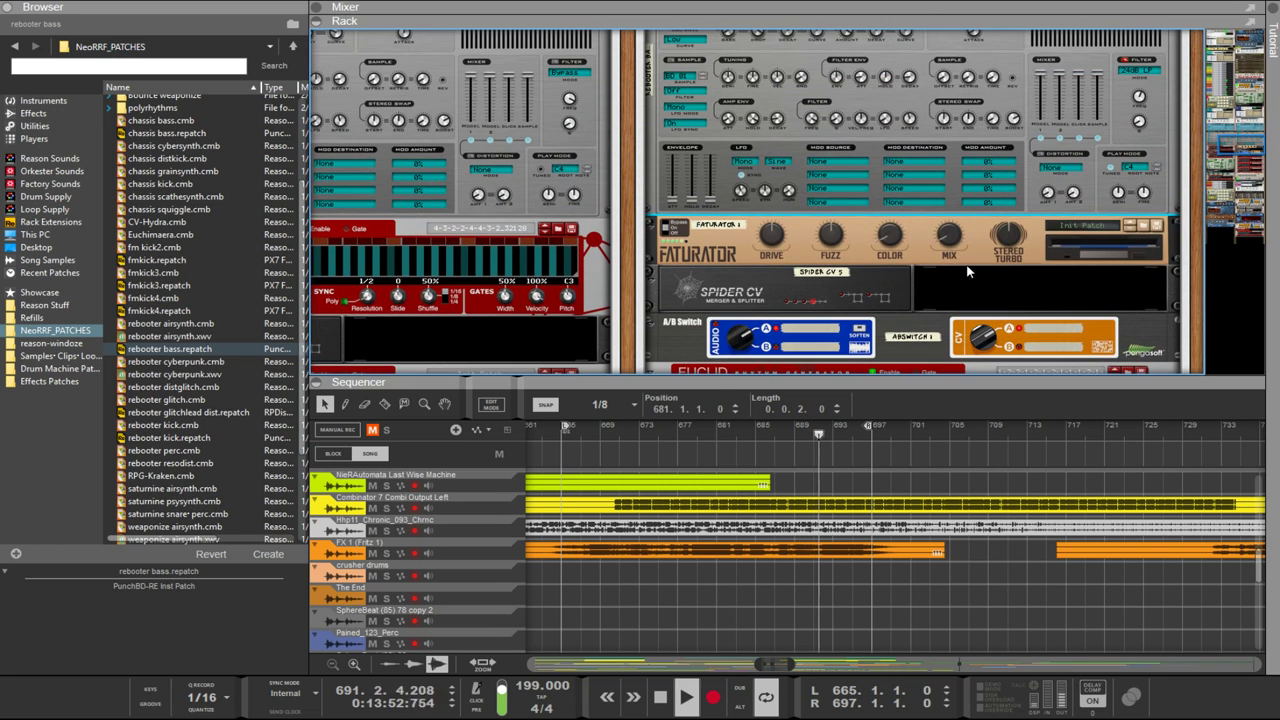
click(967, 238)
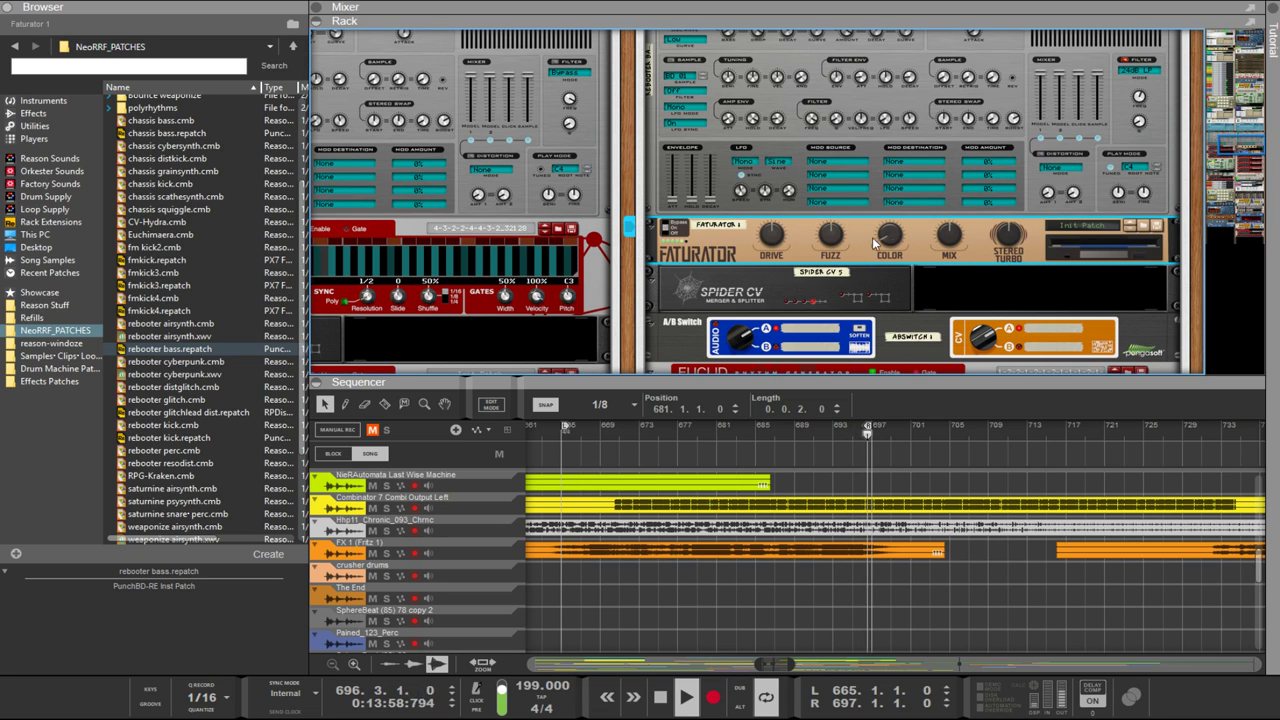
scroll(947, 303, down, 3)
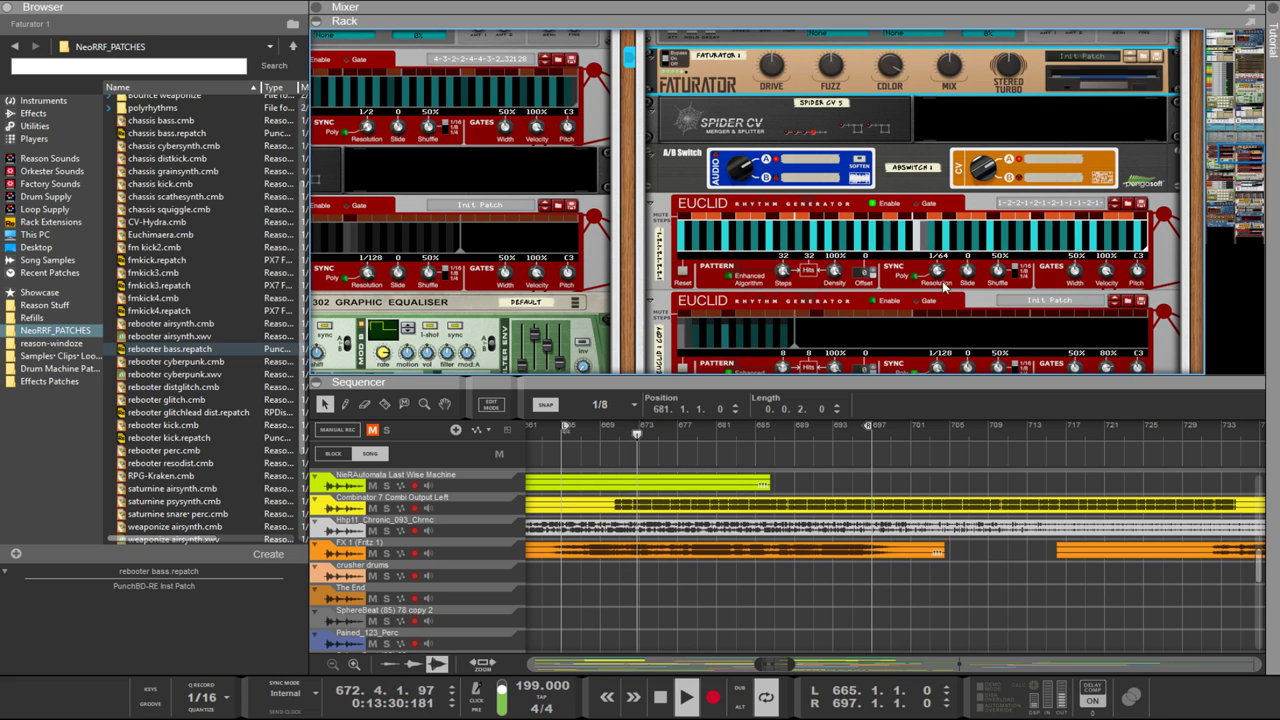
drag(781, 272, 777, 302)
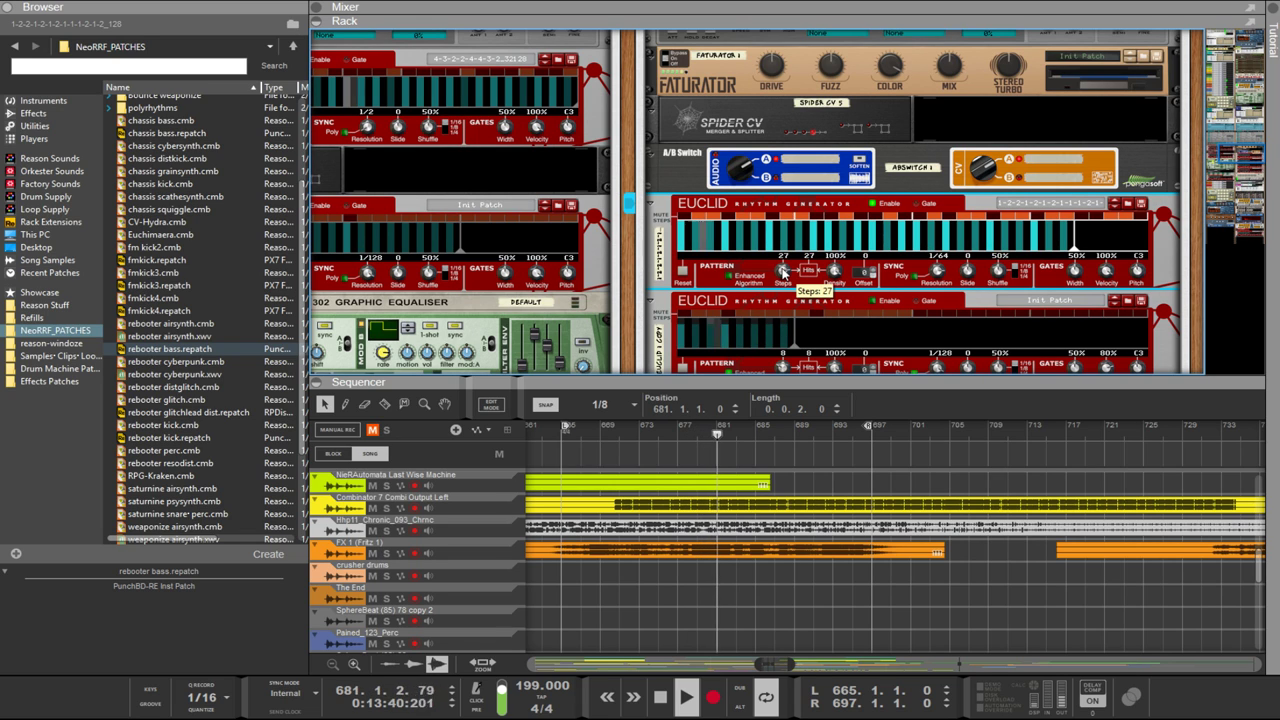
drag(783, 279, 783, 323)
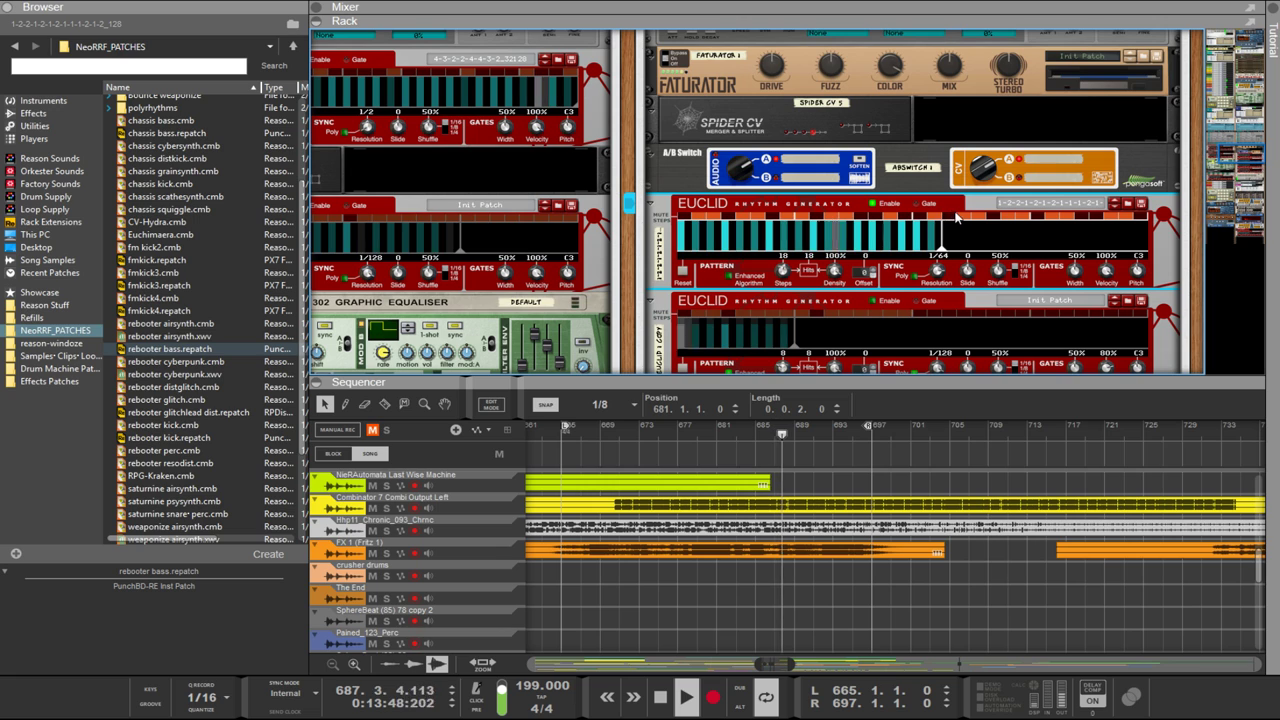
drag(782, 270, 778, 242)
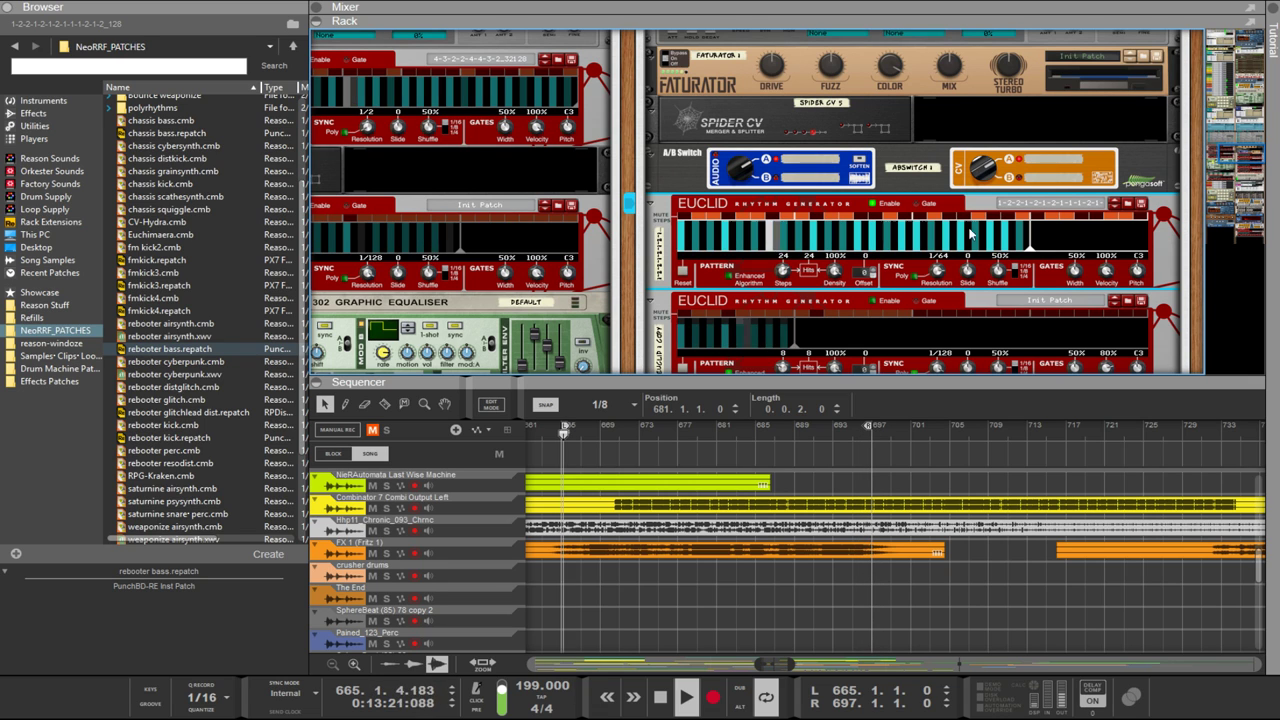
click(1127, 203)
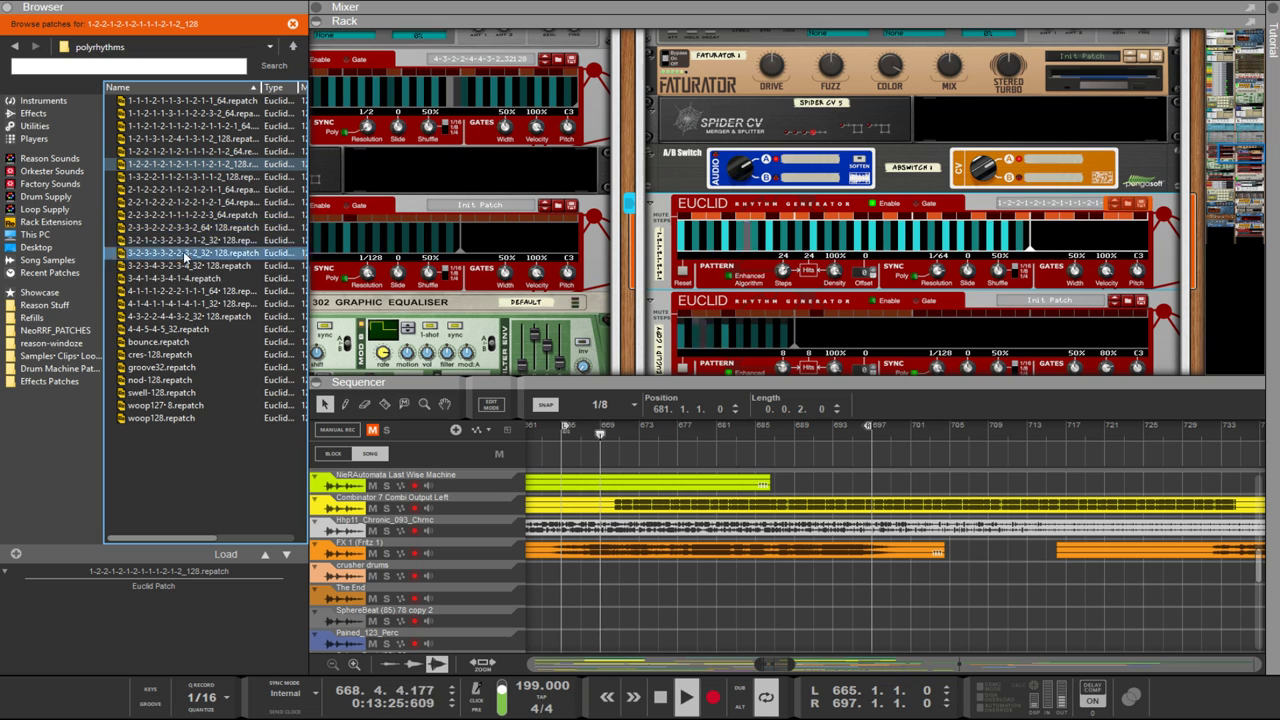
click(185, 203)
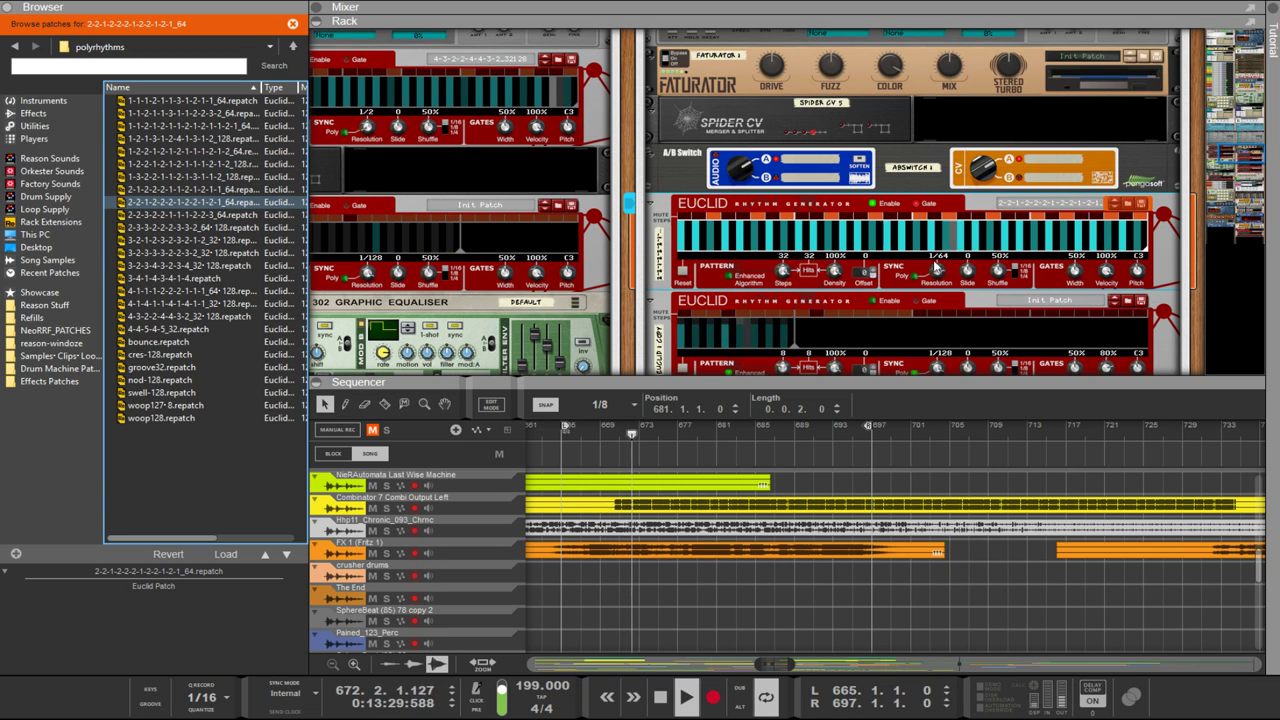
click(980, 180)
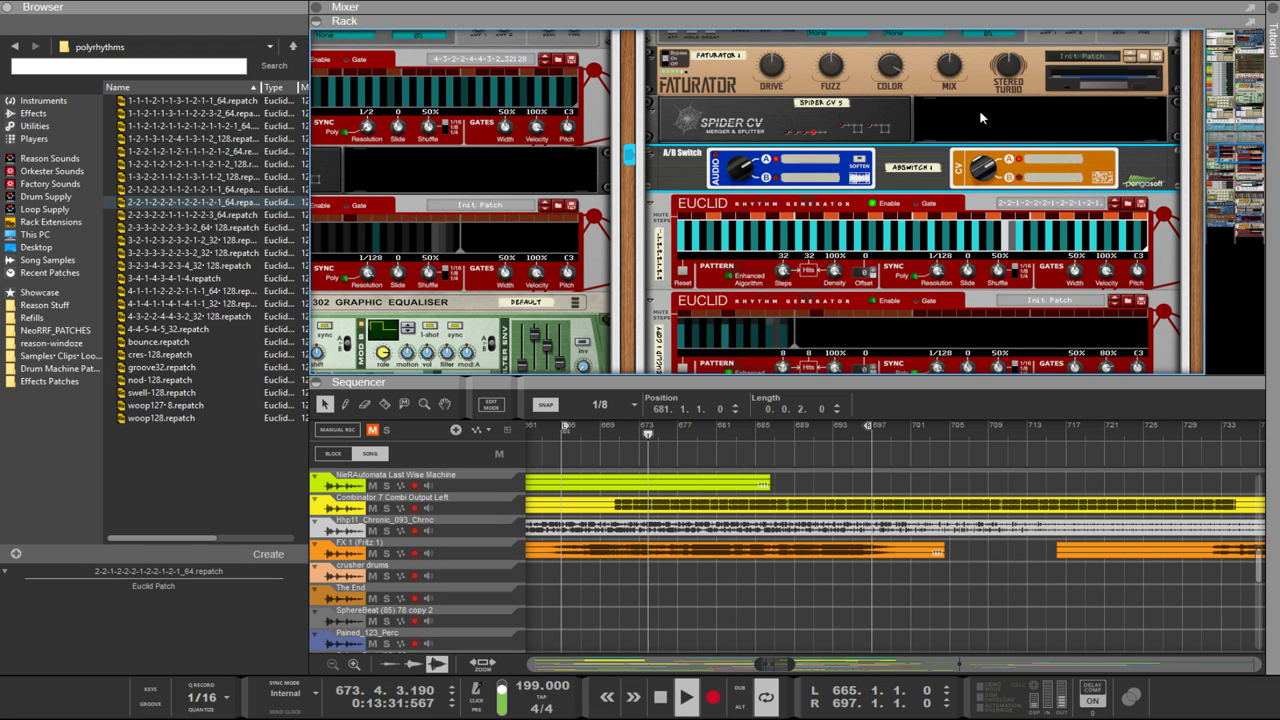
click(1110, 207)
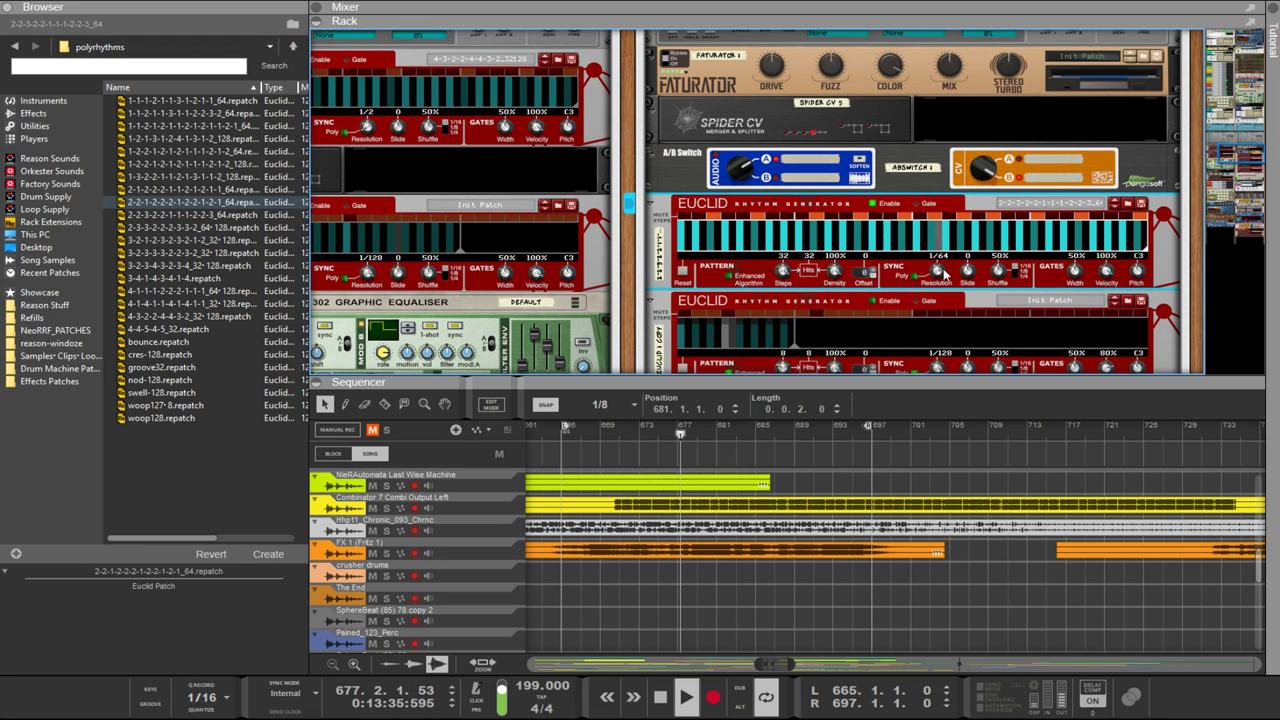
Step: Audition the upper Euclid generator's resolution at 1/128 and 1/64
drag(937, 268, 938, 250)
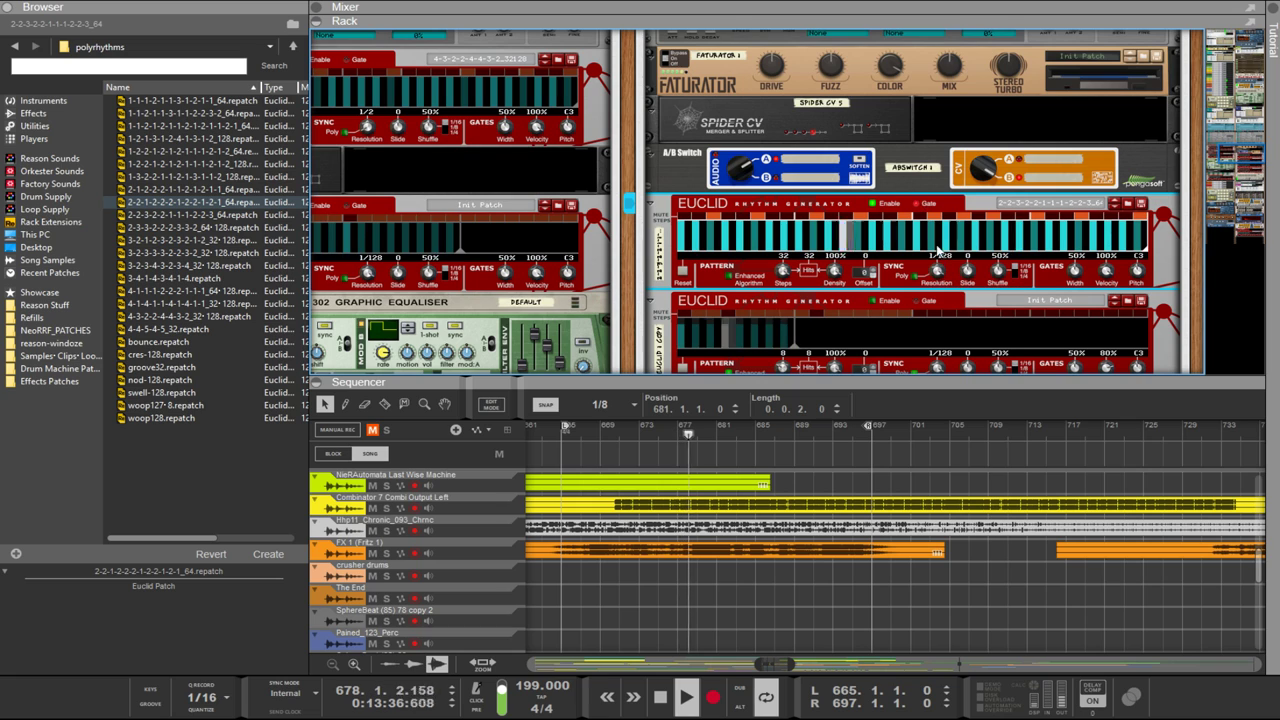
click(983, 184)
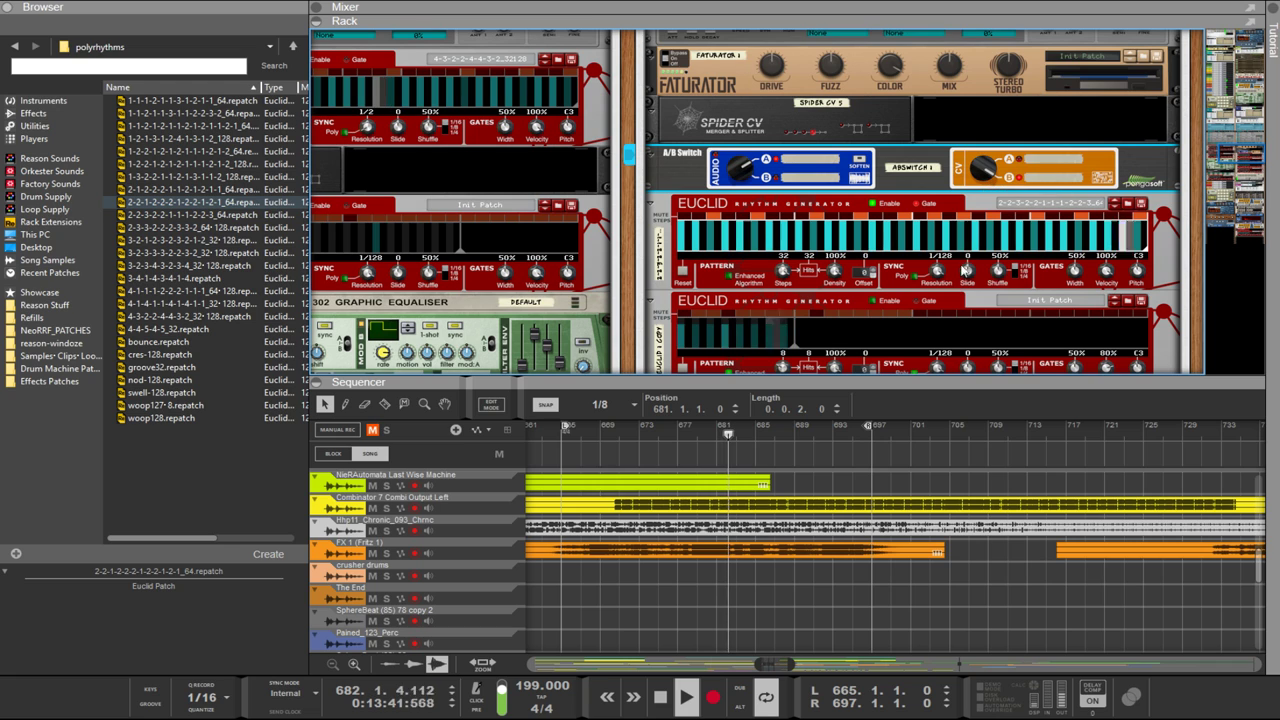
click(942, 283)
drag(942, 283, 936, 220)
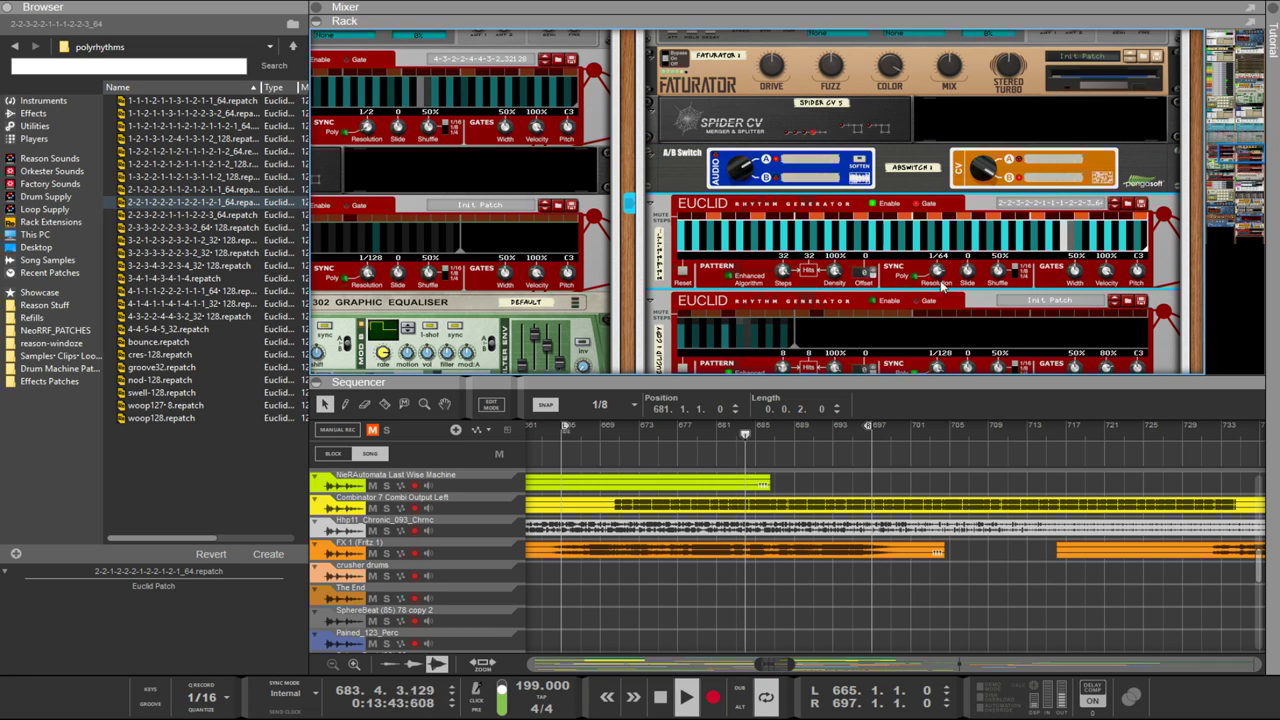
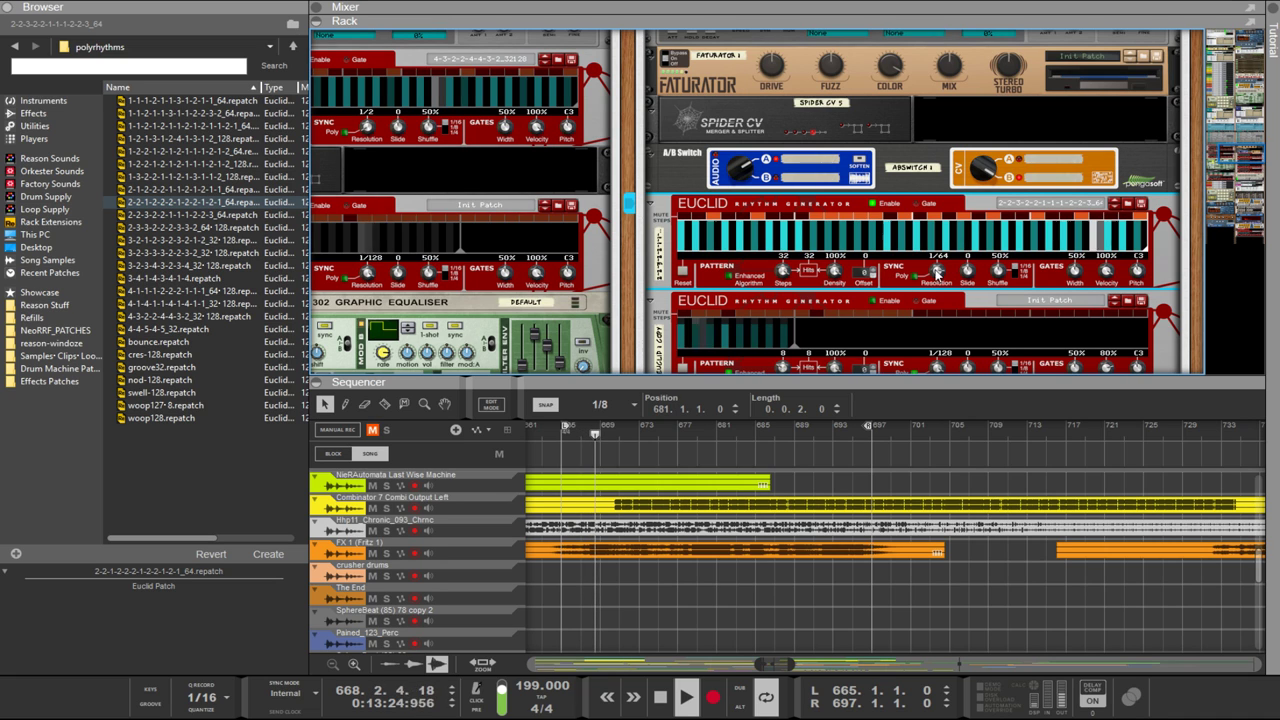
Step: Try 28 steps on the upper Euclid generator, then set its resolution to 1/32 and its pattern to 24 steps
drag(783, 277, 792, 292)
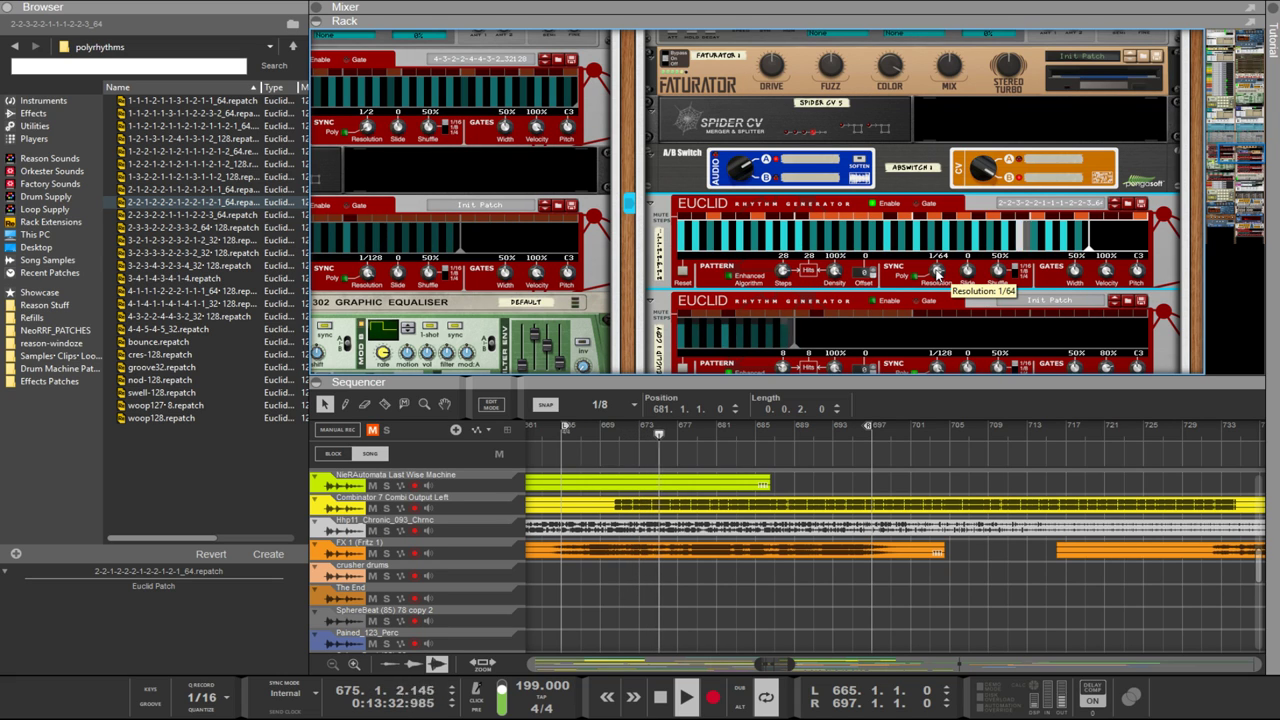
drag(937, 281, 940, 289)
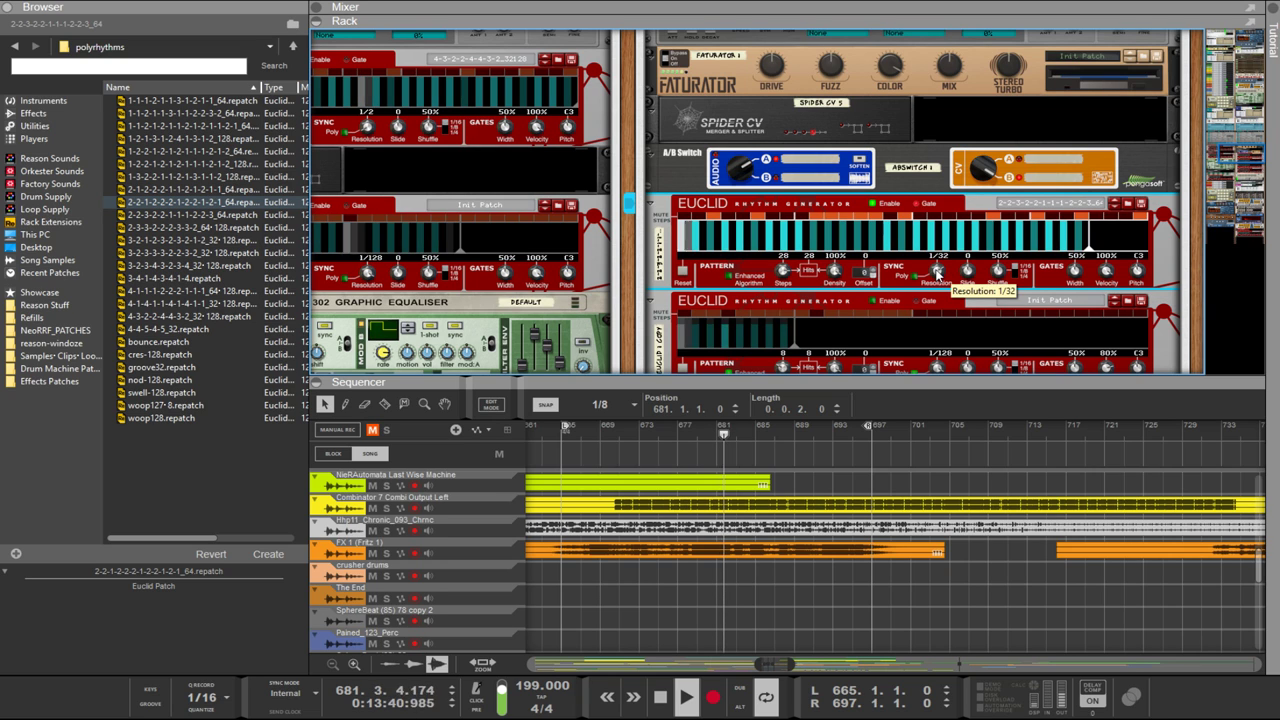
click(990, 182)
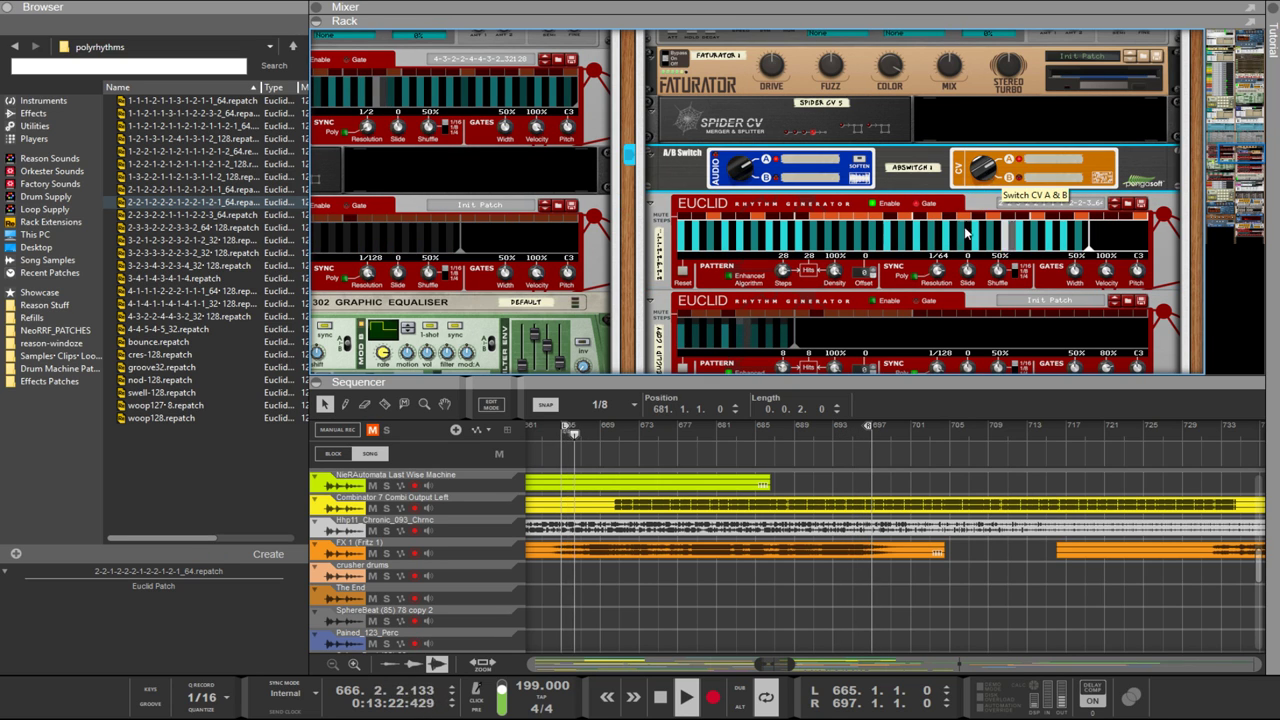
mouse_move(940, 275)
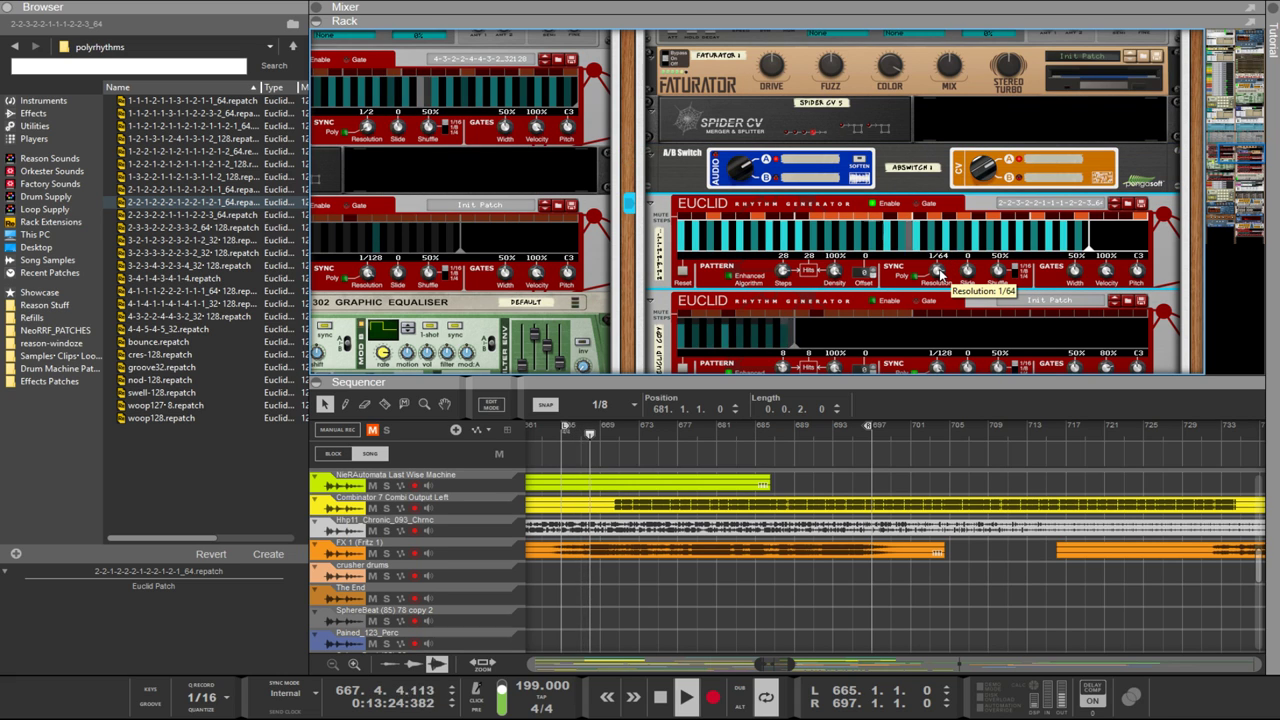
drag(940, 283, 940, 276)
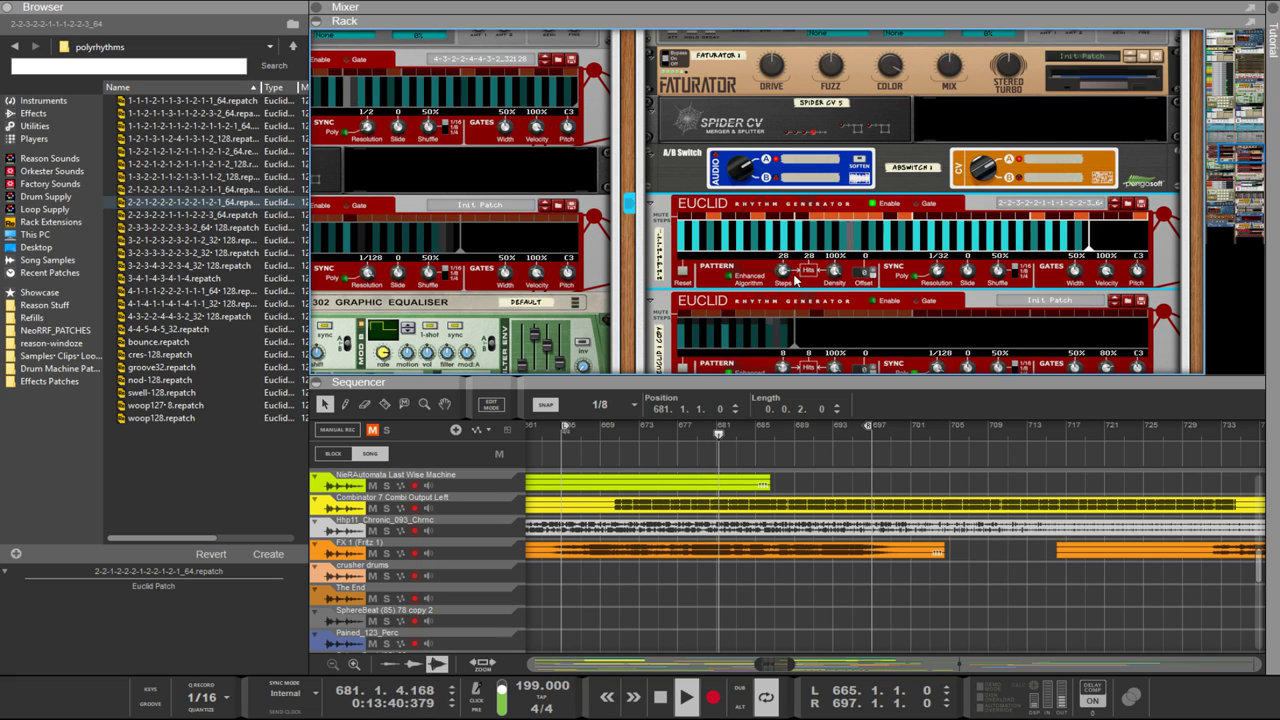
scroll(785, 280, down, 1)
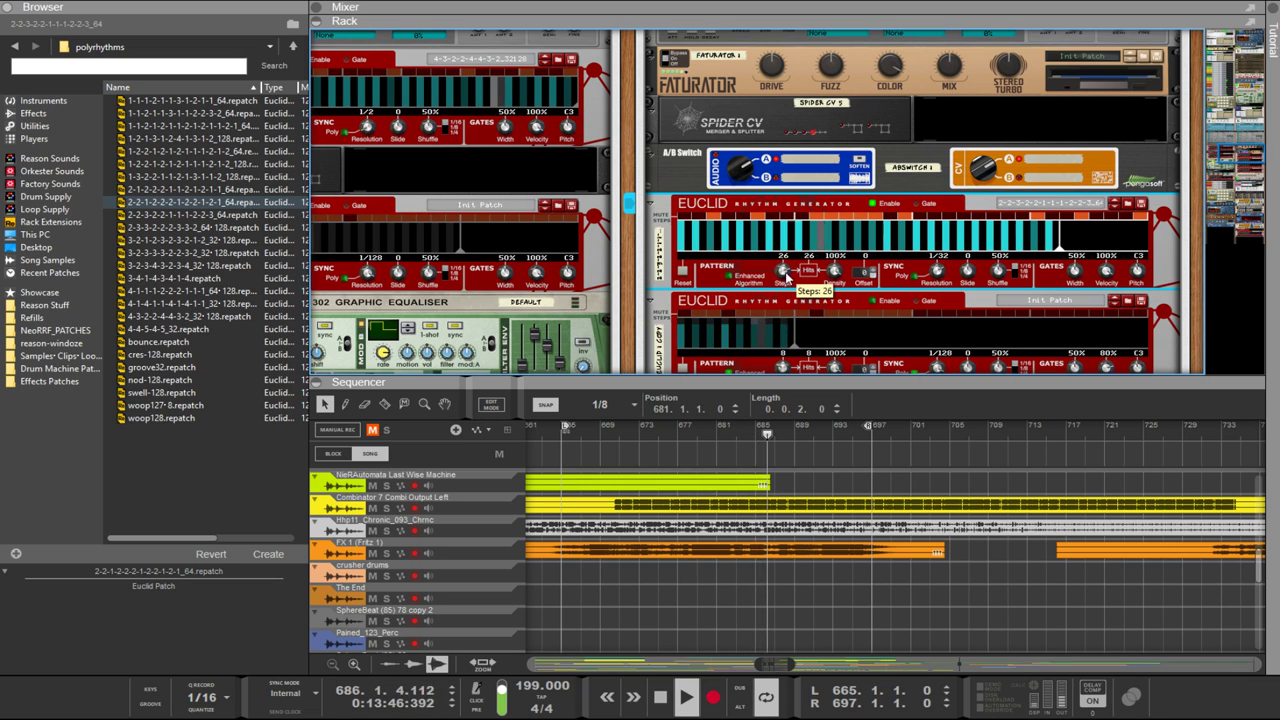
scroll(787, 280, down, 1)
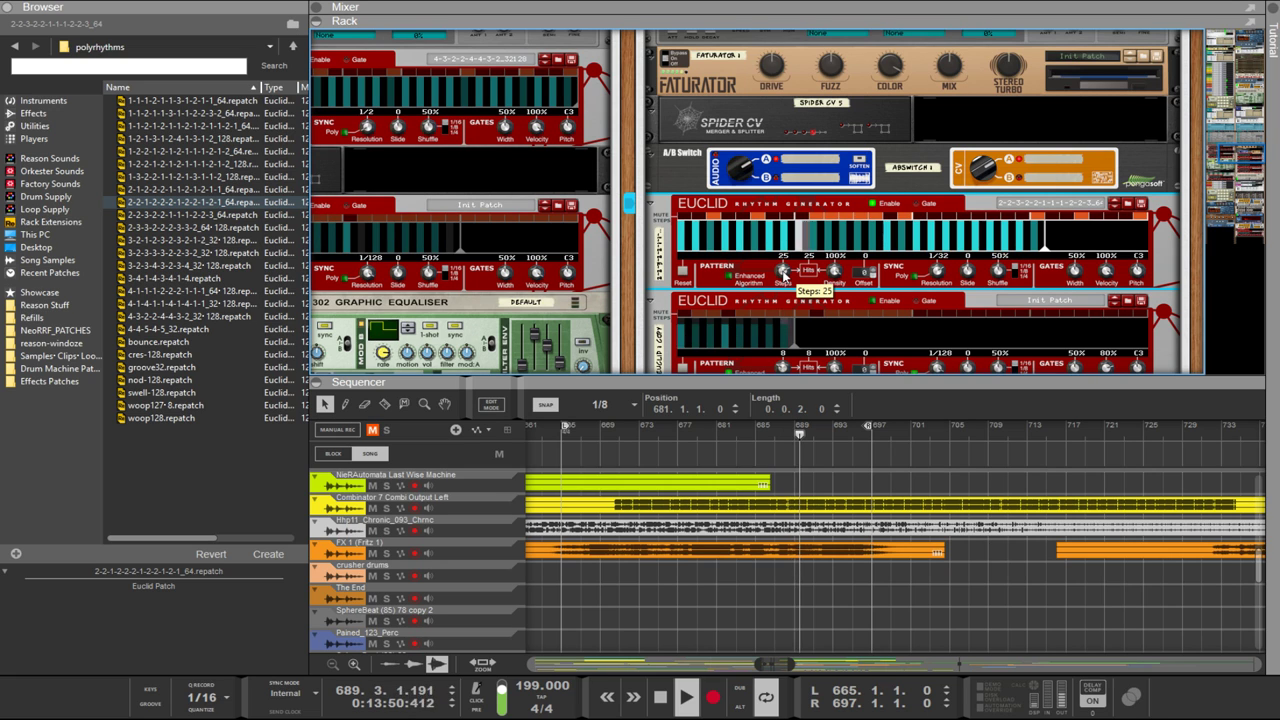
scroll(782, 272, down, 1)
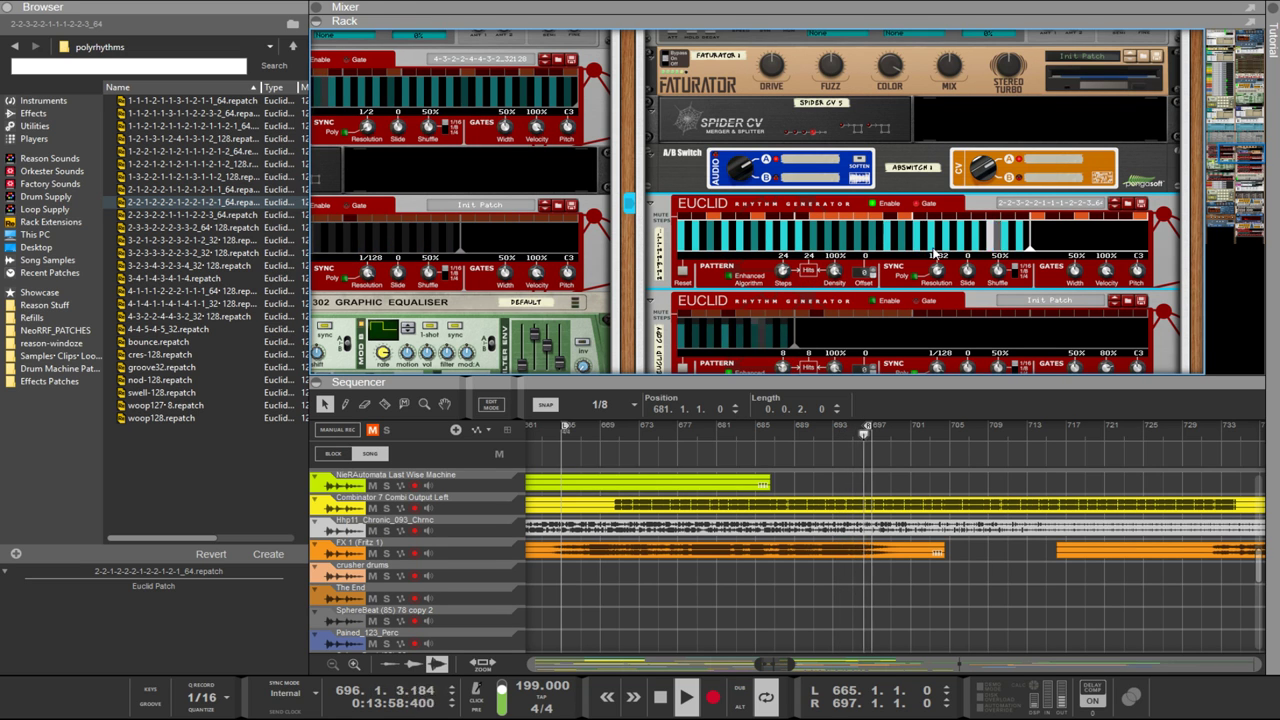
Step: Examine the rebooter bass's Faturator, PunchBD and Euclid settings alongside the neighbouring kick devices
scroll(910, 235, up, 2)
scroll(910, 232, down, 2)
scroll(908, 222, up, 3)
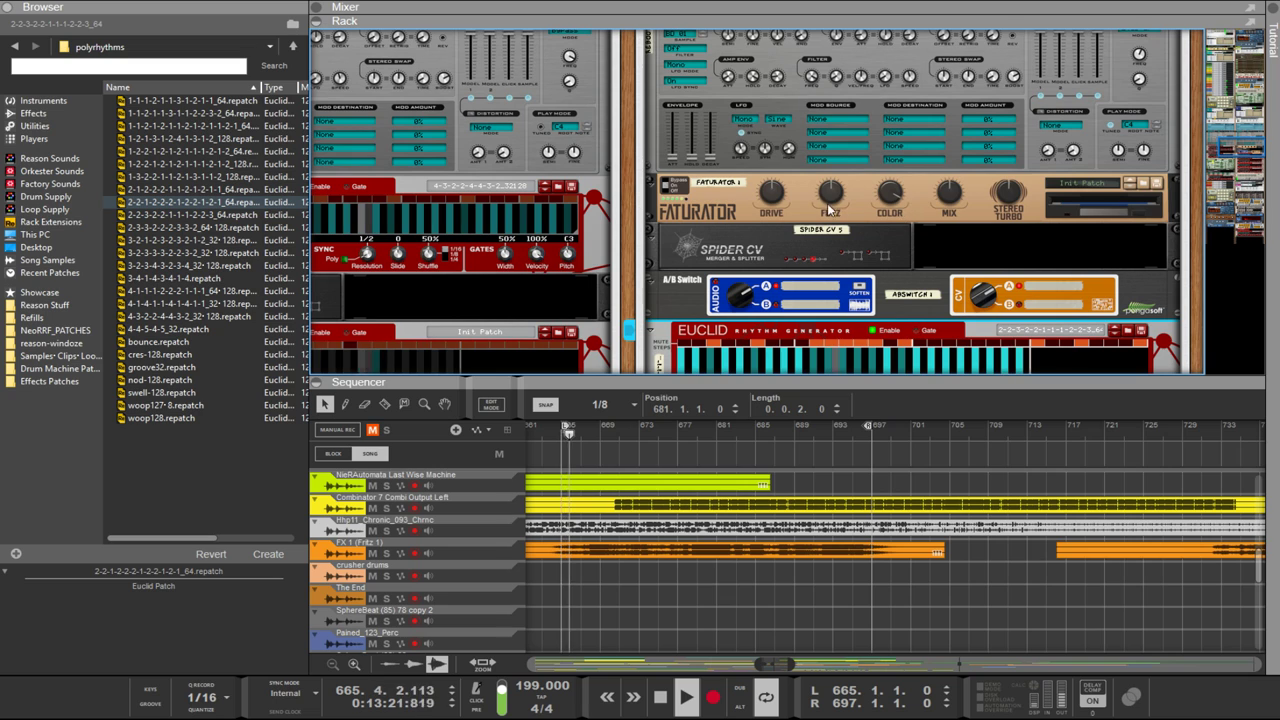
click(860, 212)
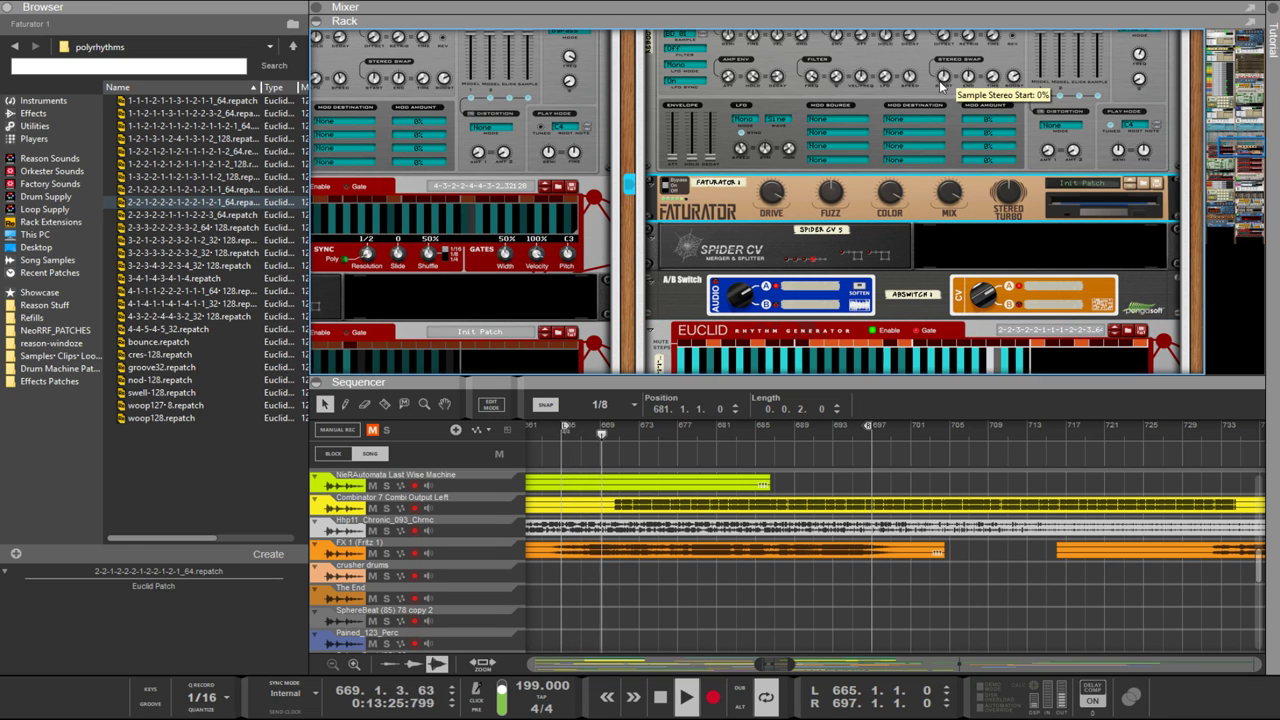
scroll(960, 235, up, 3)
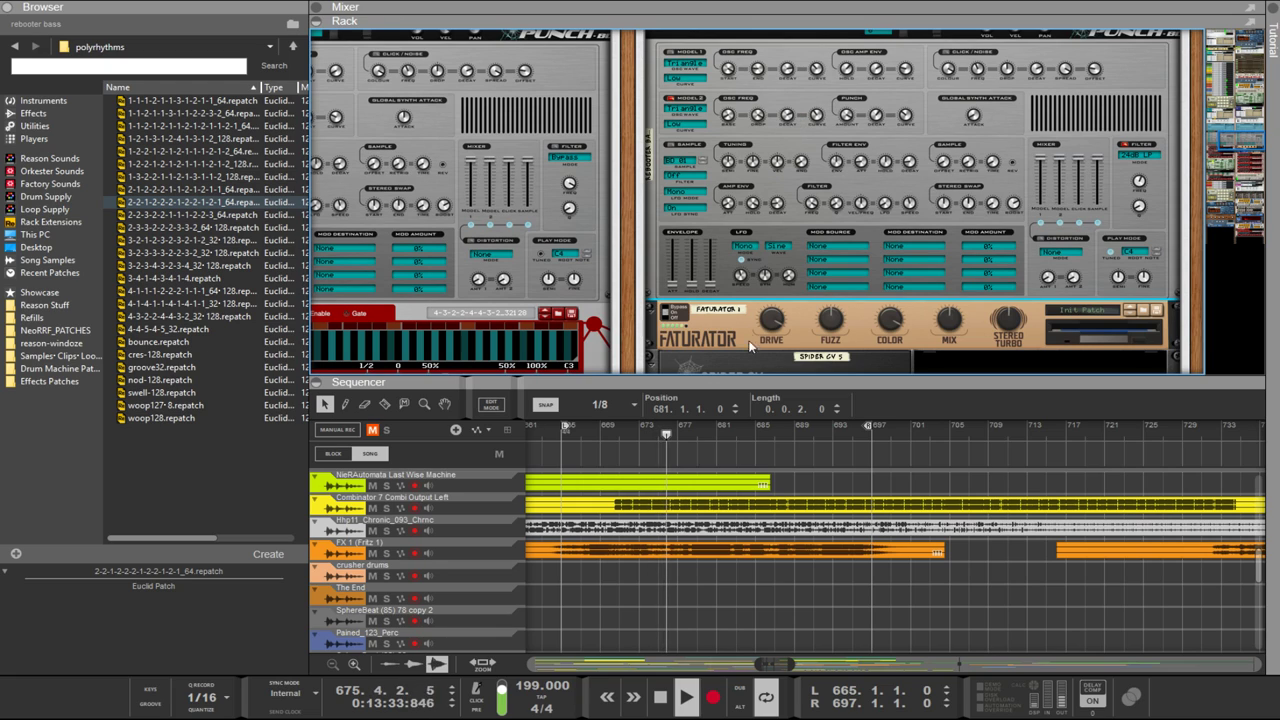
drag(750, 383, 750, 415)
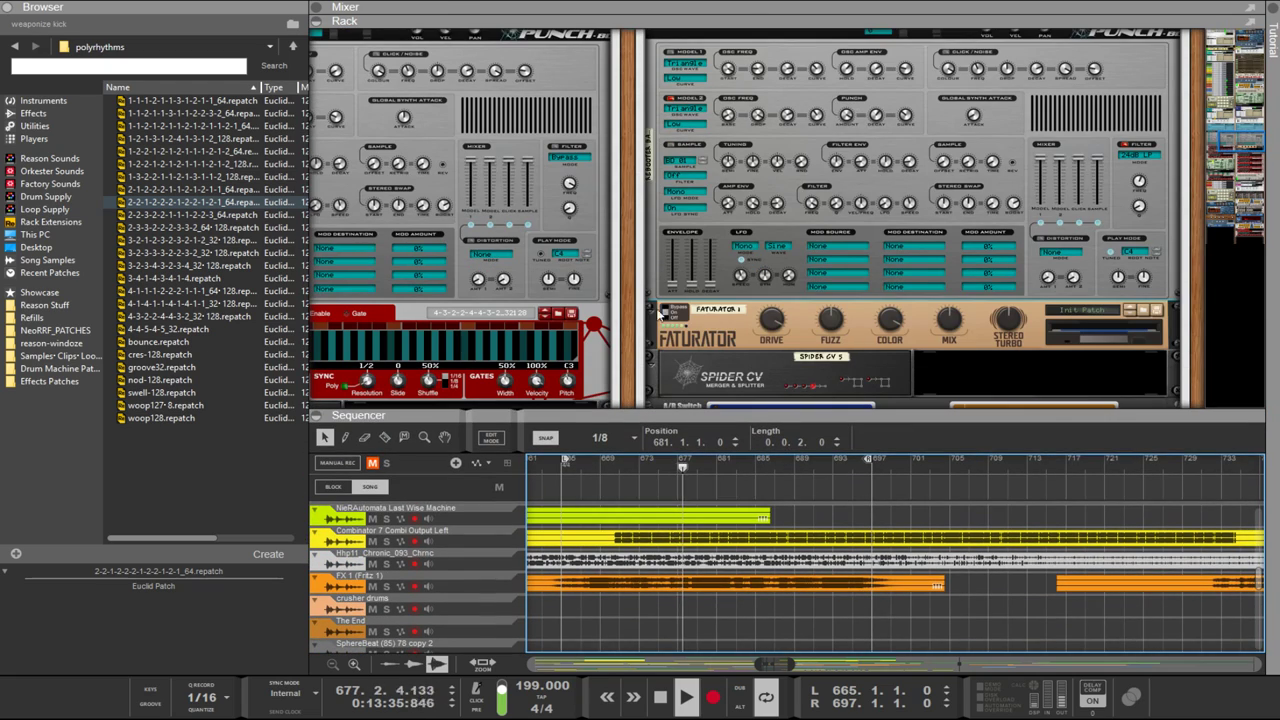
scroll(628, 327, down, 4)
scroll(628, 327, up, 3)
scroll(628, 327, down, 3)
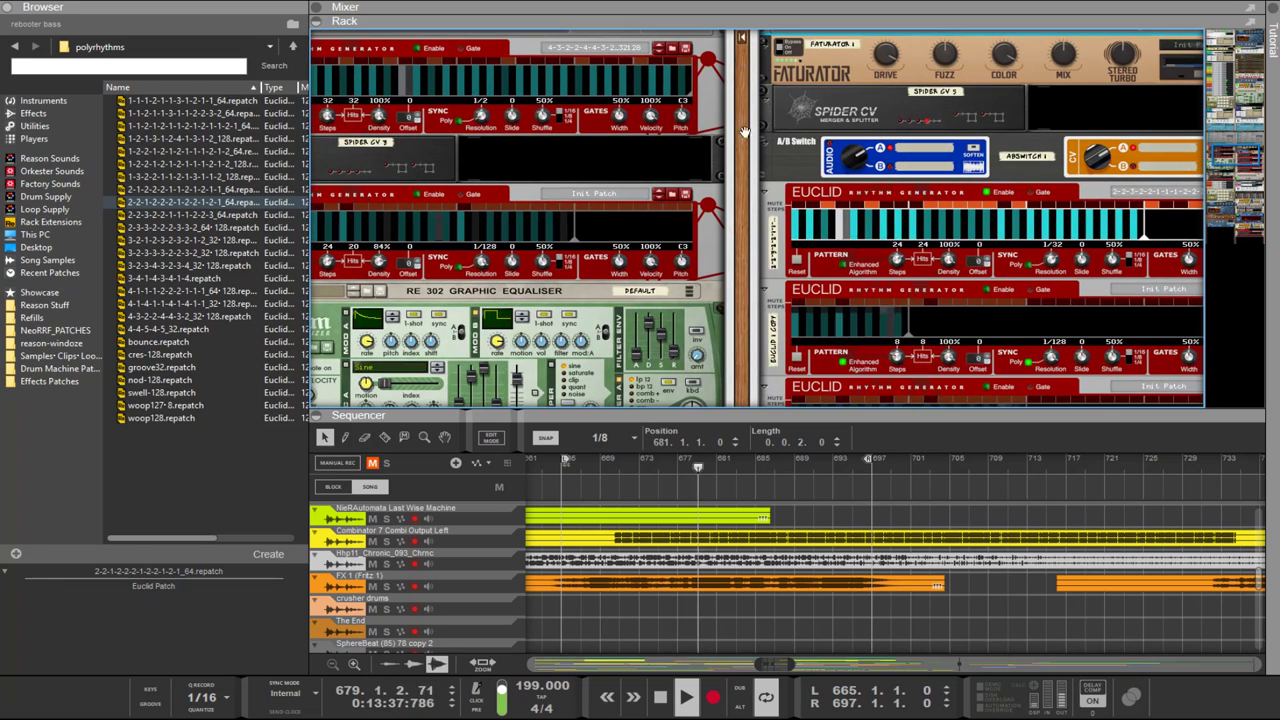
Step: Enlarge the sequencer and magnify the weaponize kick and Bluezone metal-hit tracks around bar 665
drag(742, 410, 742, 11)
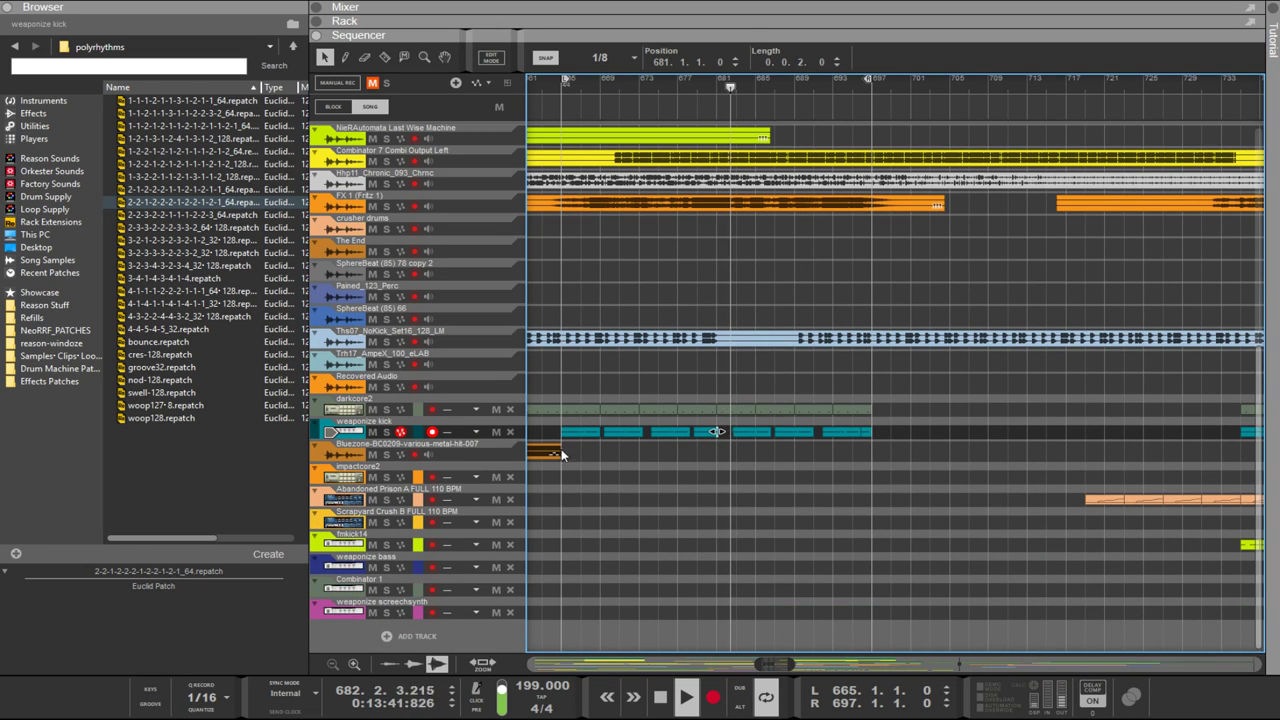
mouse_move(811, 37)
mouse_down()
mouse_move(762, 660)
mouse_move(808, 12)
mouse_up()
drag(895, 18, 1000, 22)
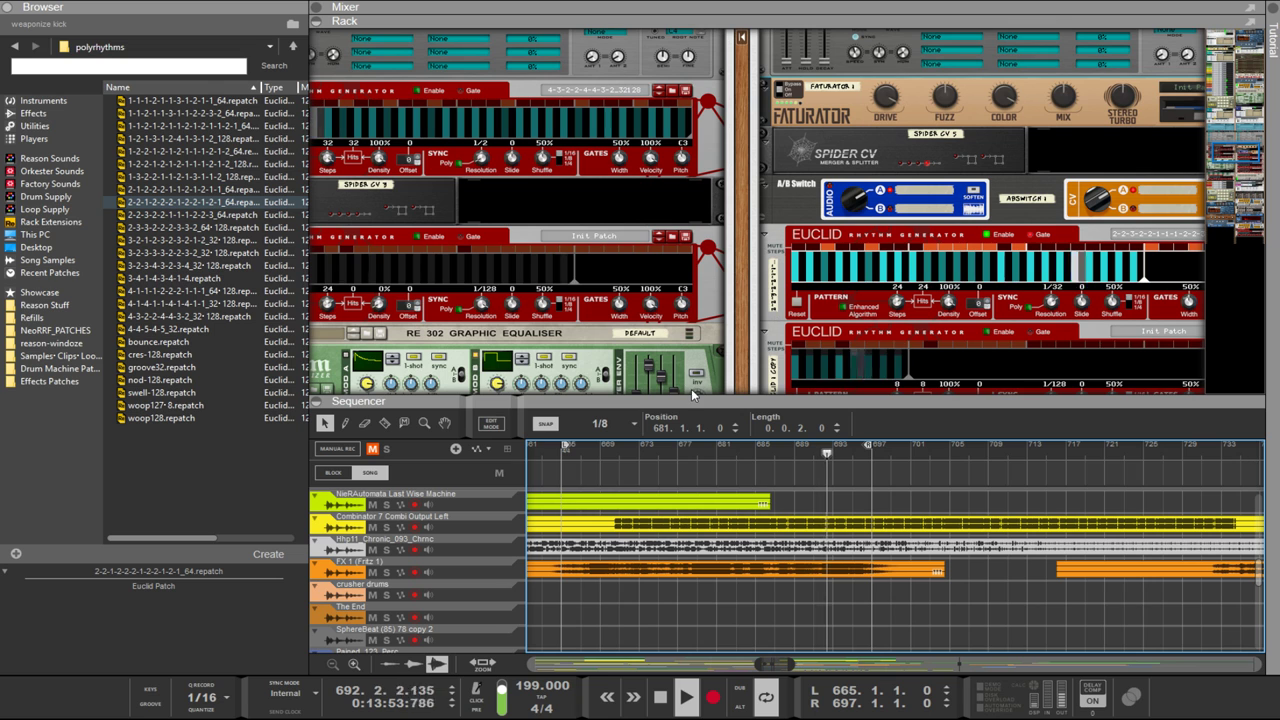
drag(579, 400, 600, 105)
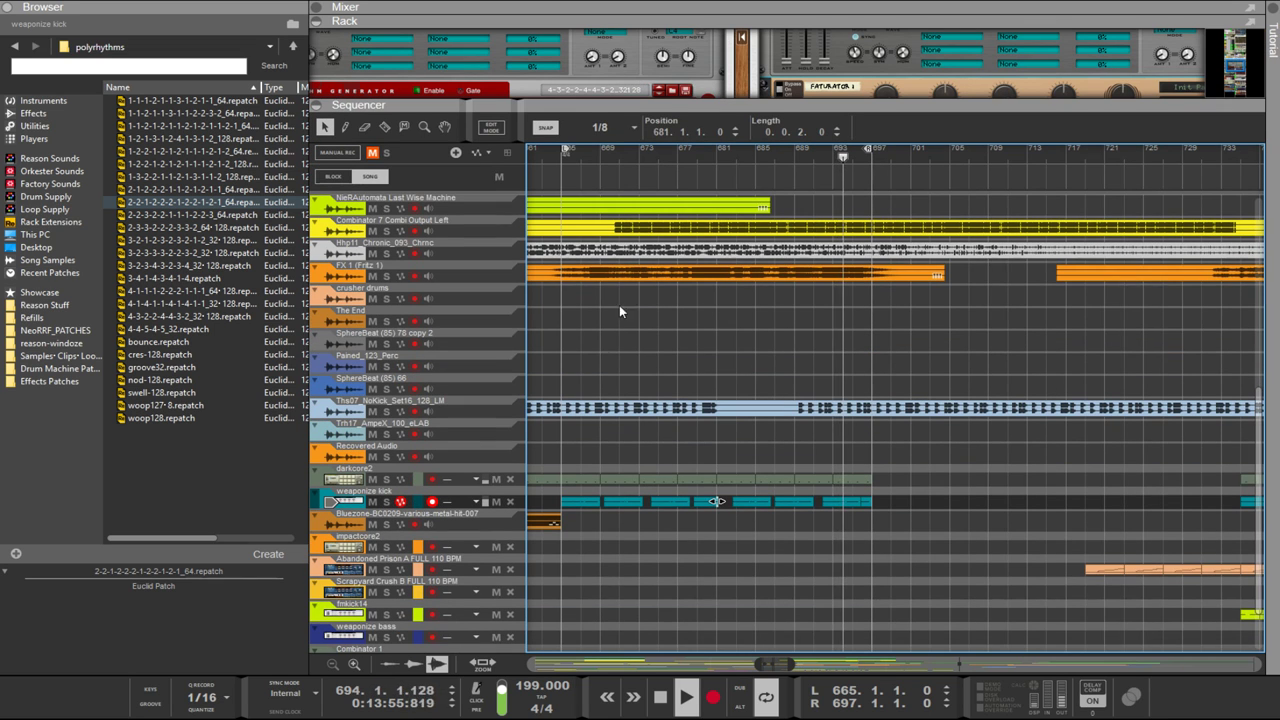
scroll(570, 522, up, 5)
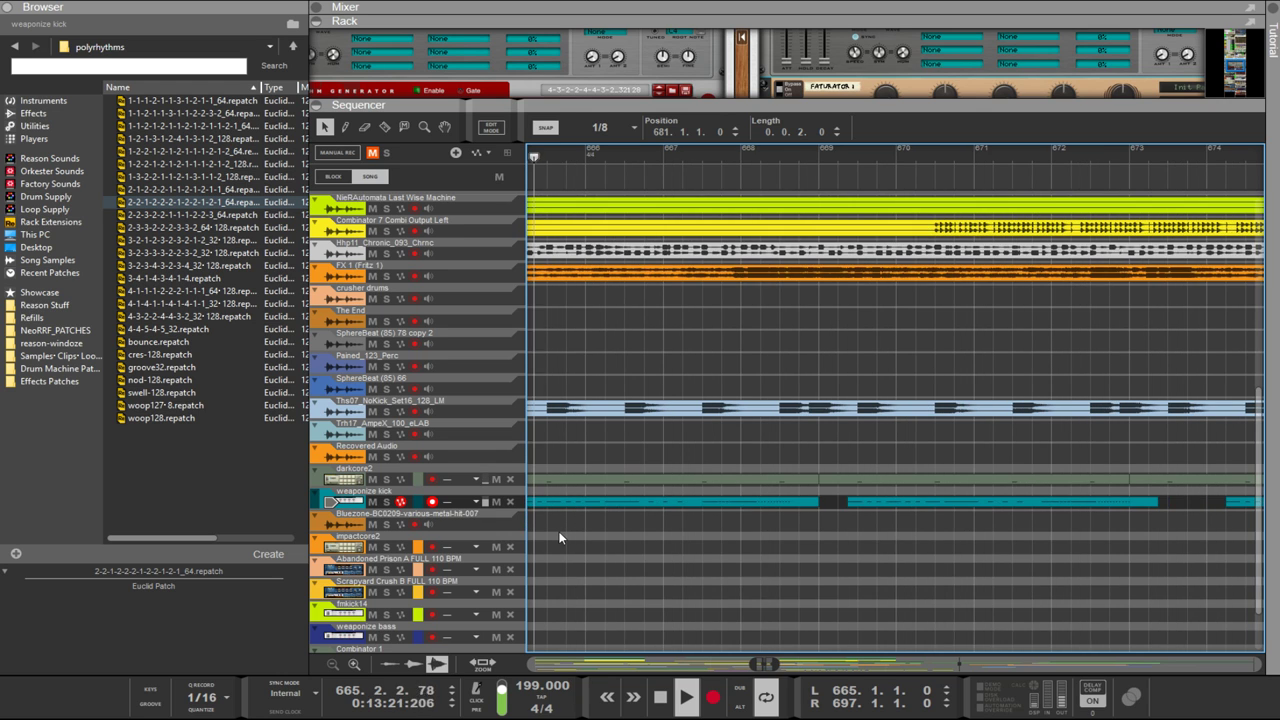
scroll(597, 521, up, 2)
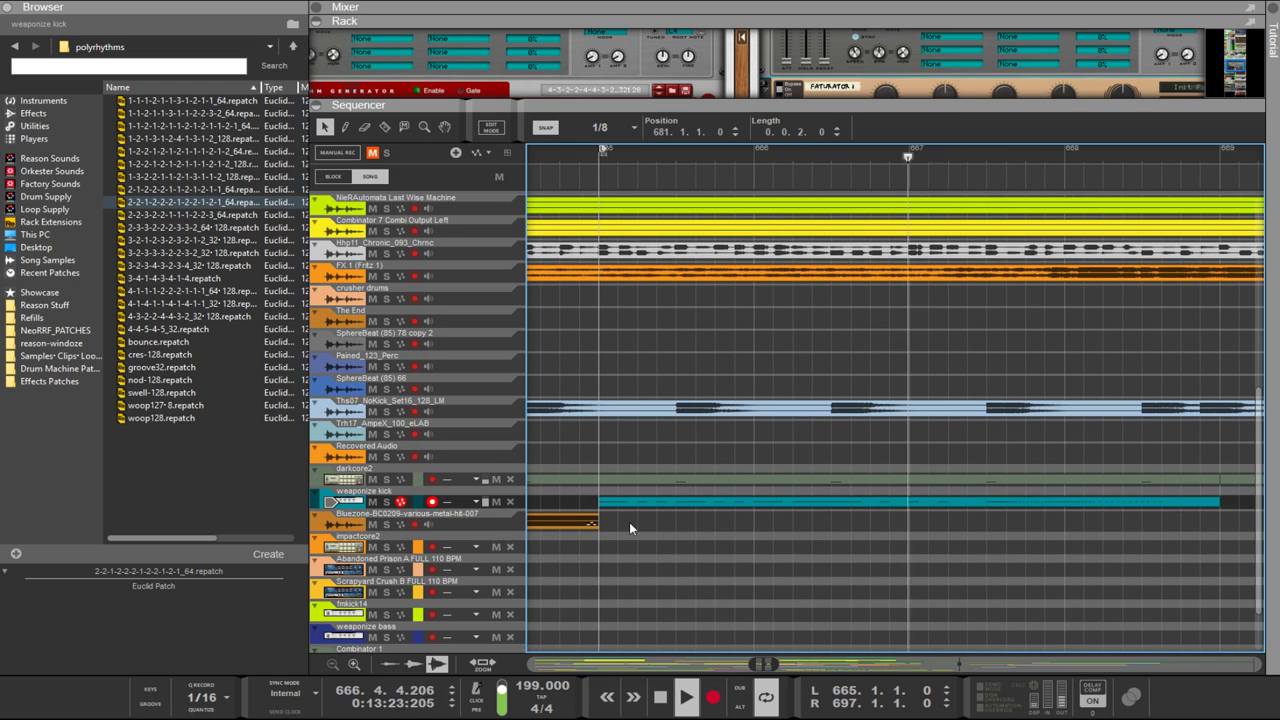
scroll(726, 560, up, 4)
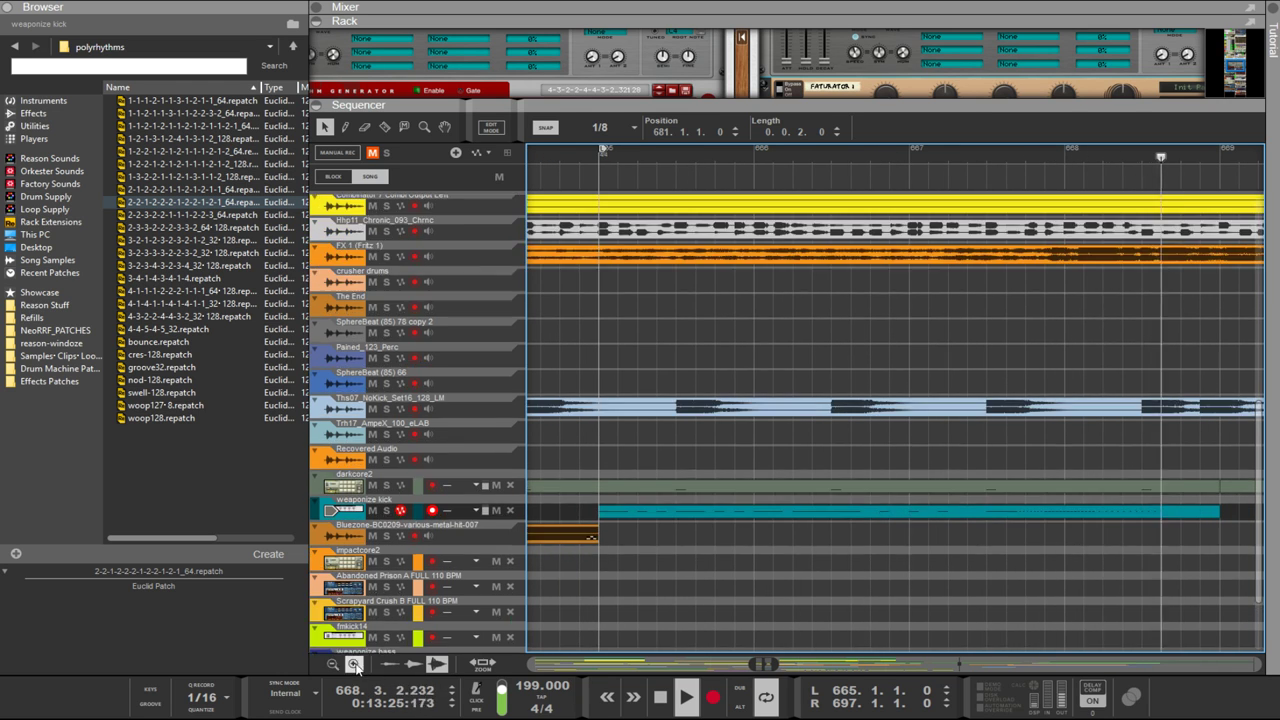
scroll(726, 560, down, 3)
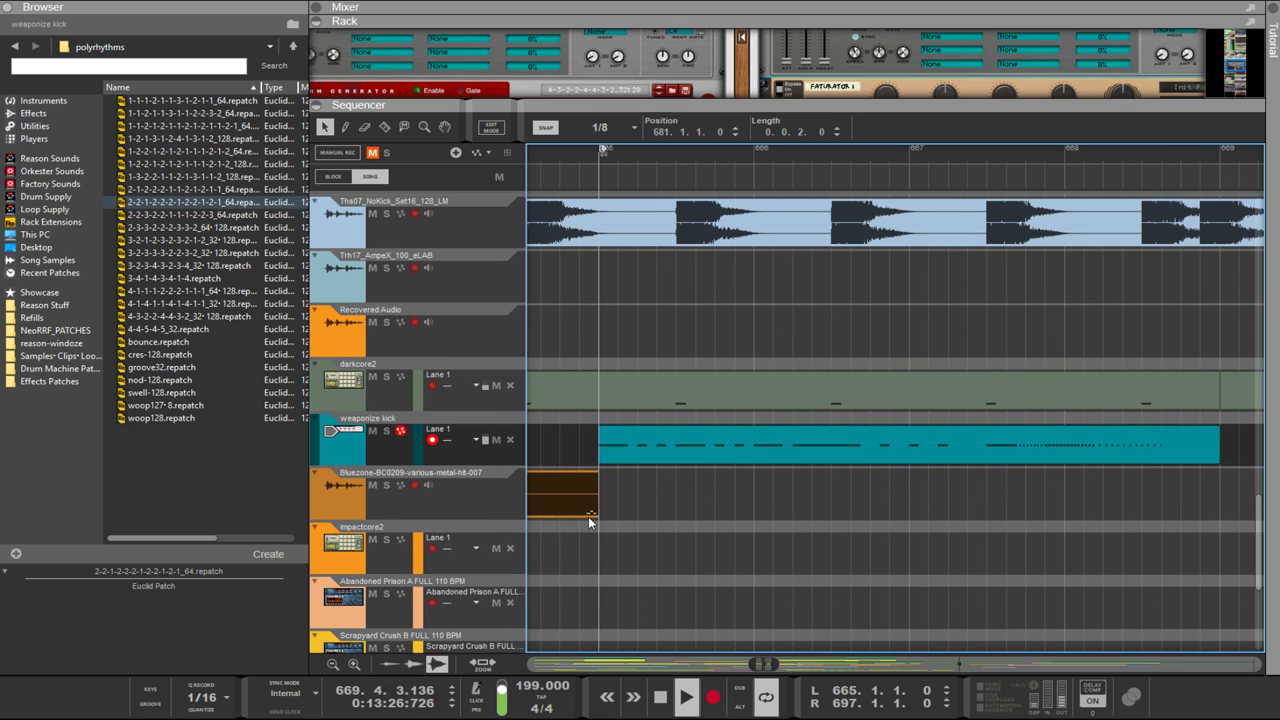
Step: Add a second lane to the weaponize kick track and create a 1/32-long clip on it at bar 665
click(456, 463)
click(456, 155)
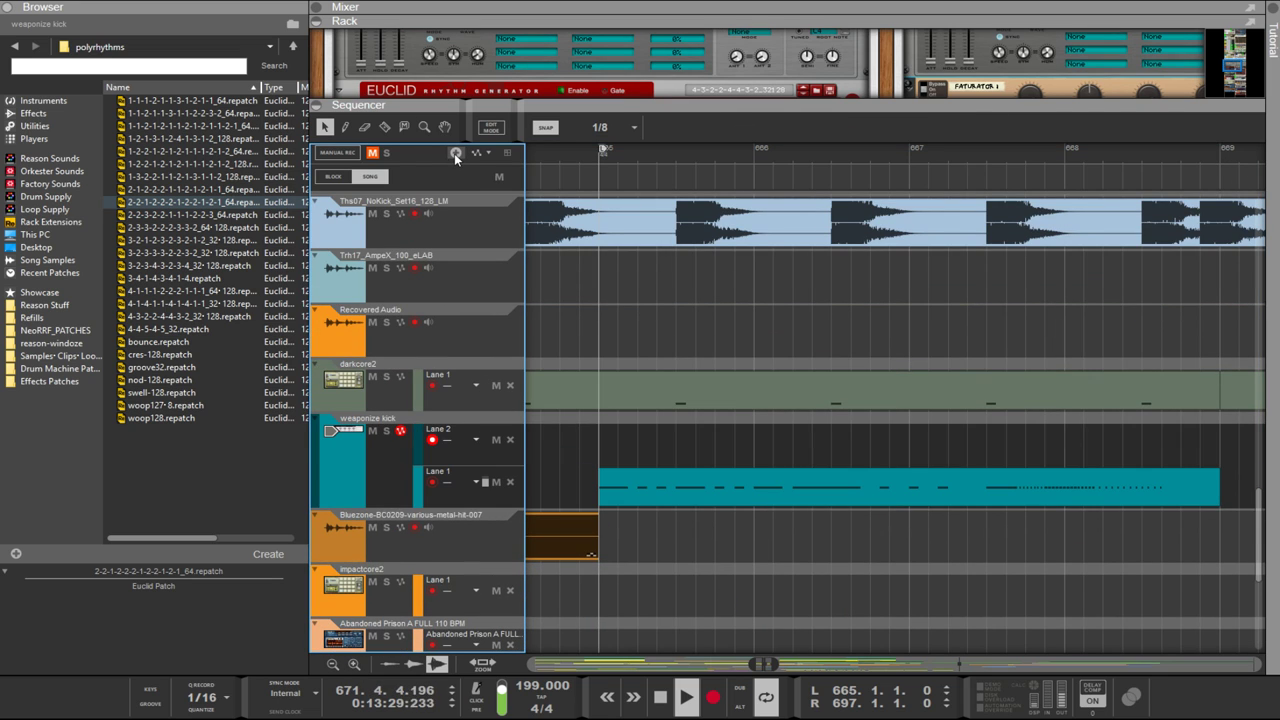
mouse_move(611, 439)
mouse_down()
mouse_move(669, 430)
mouse_move(631, 424)
mouse_up()
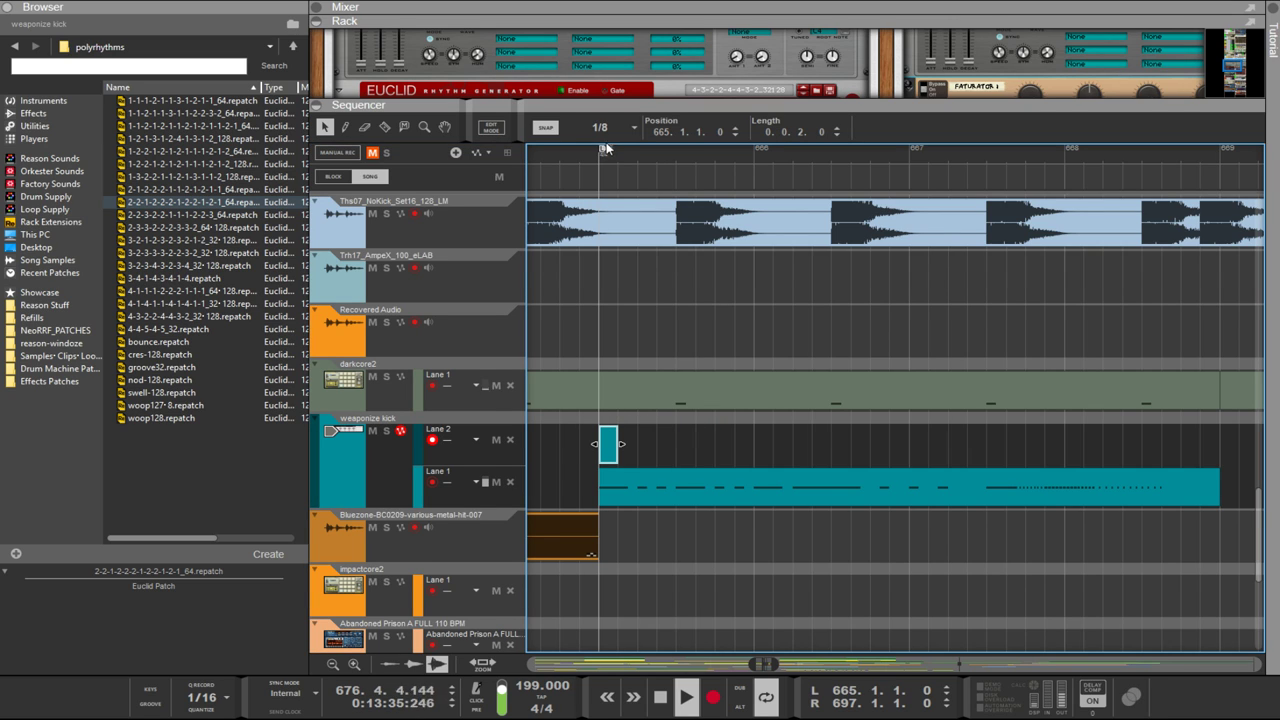
key(ctrl+6)
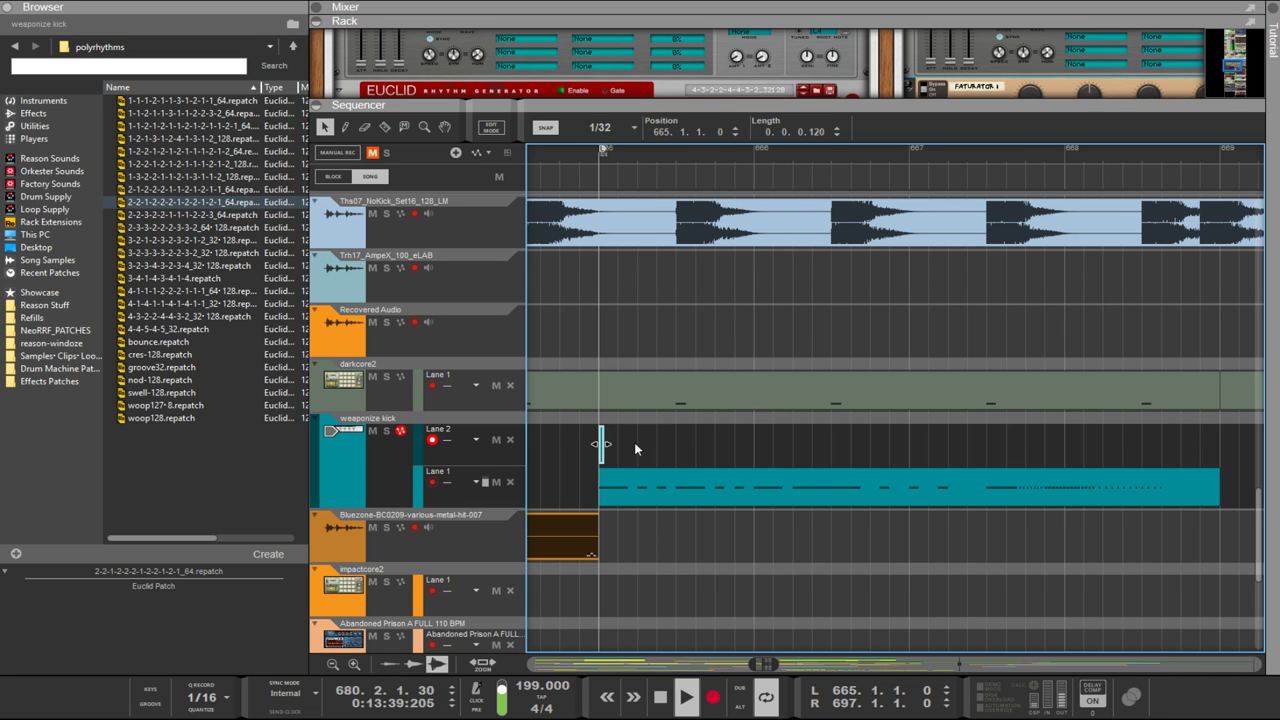
Step: Duplicate the 1/32 clip along Lane 2 until the copies span three beats from bar 665, and join them into one clip
ctrl+scroll(634, 443, up, 3)
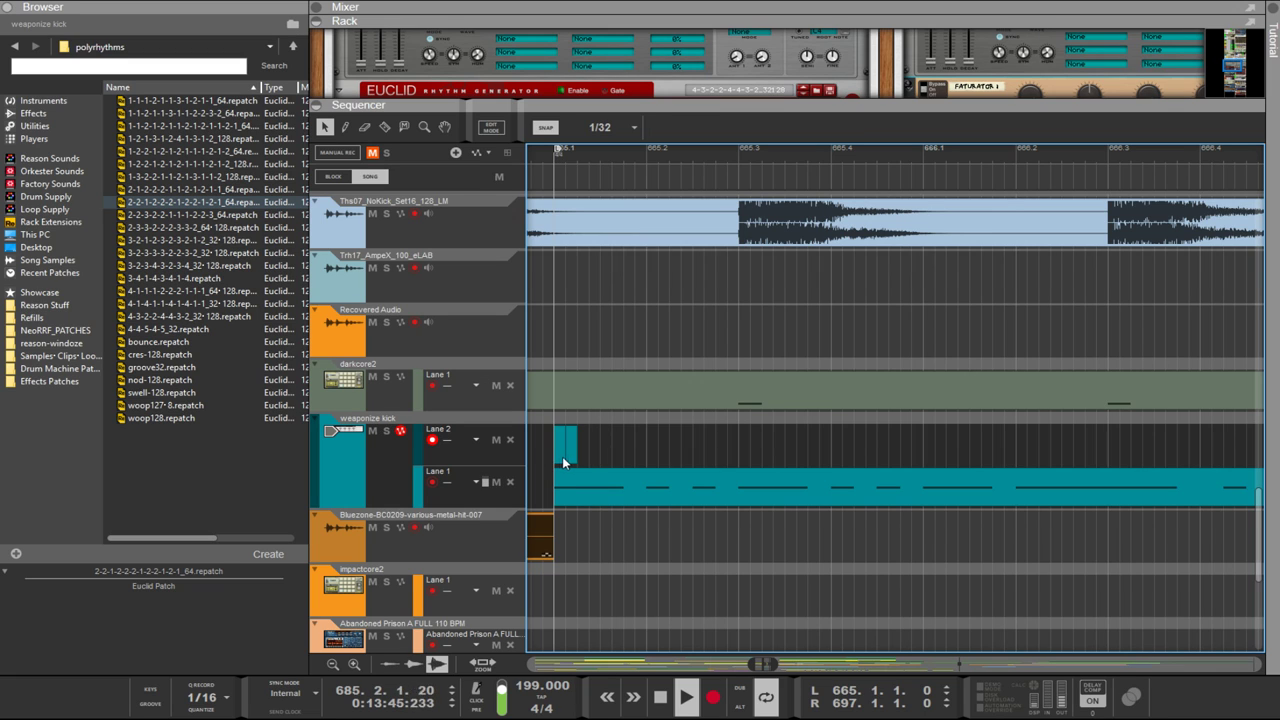
mouse_move(598, 446)
mouse_down()
mouse_move(558, 458)
mouse_move(590, 461)
mouse_up()
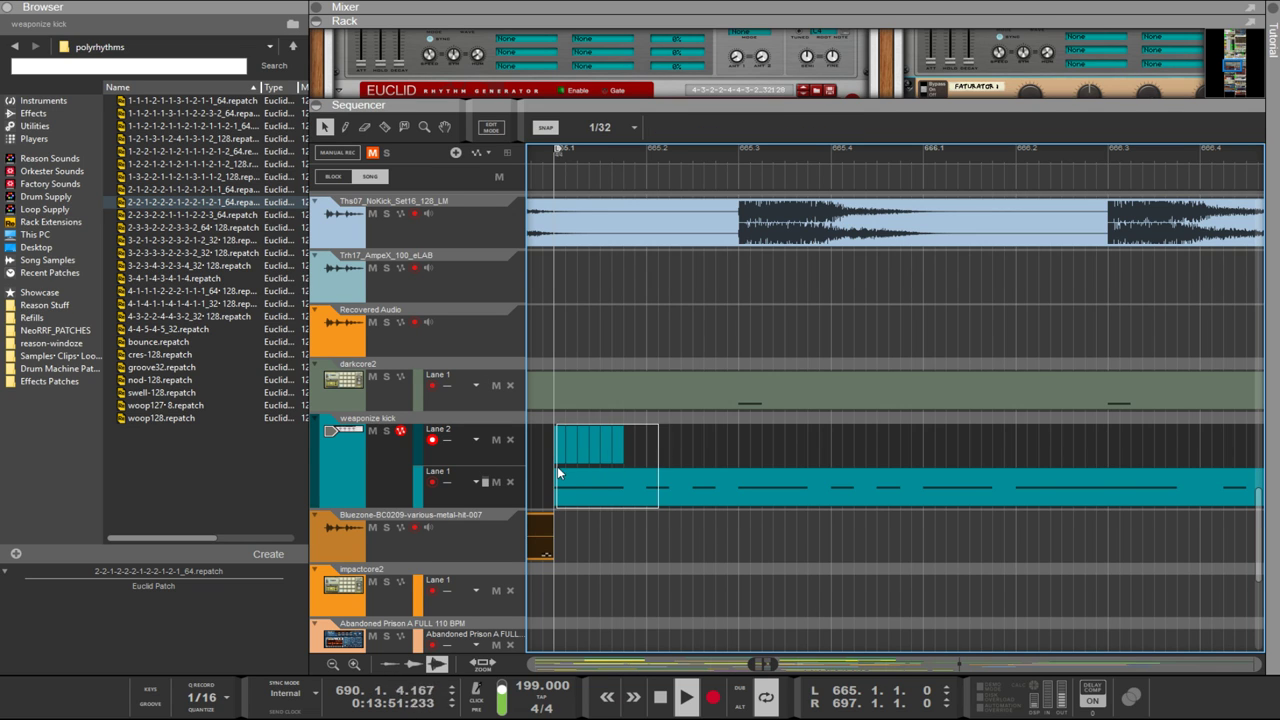
drag(557, 472, 557, 460)
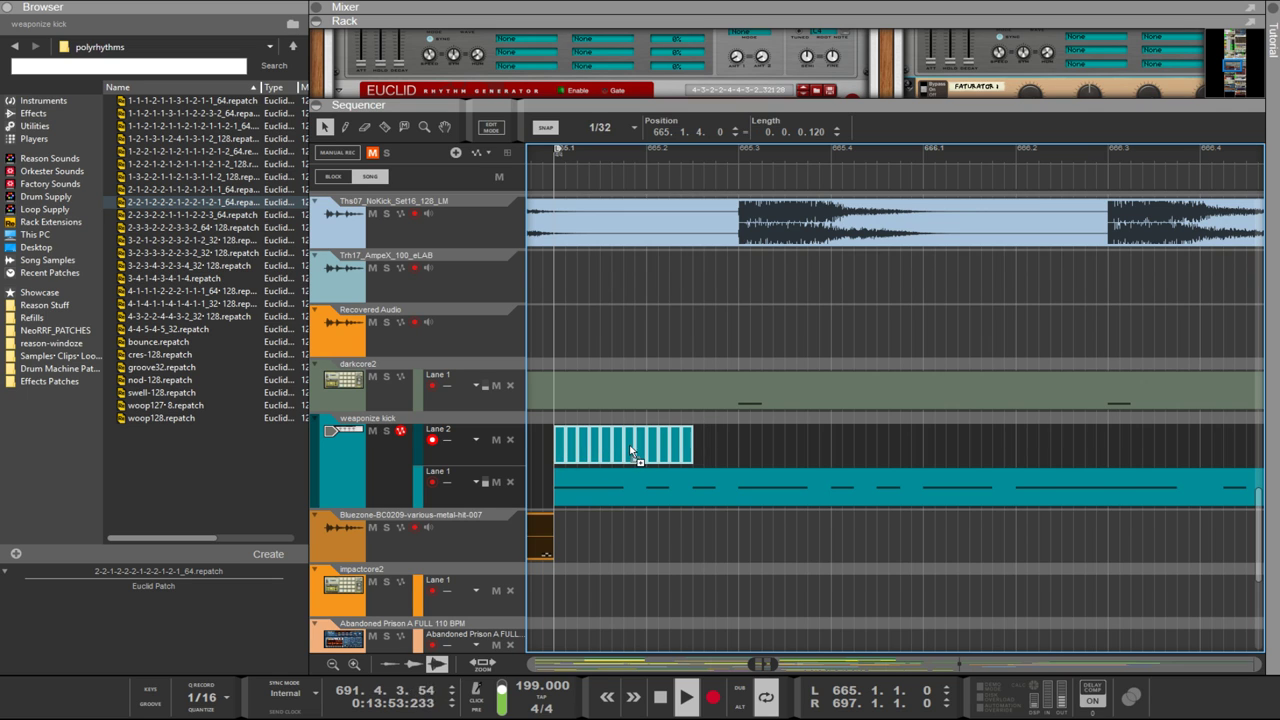
click(628, 445)
drag(710, 457, 778, 445)
drag(887, 432, 646, 442)
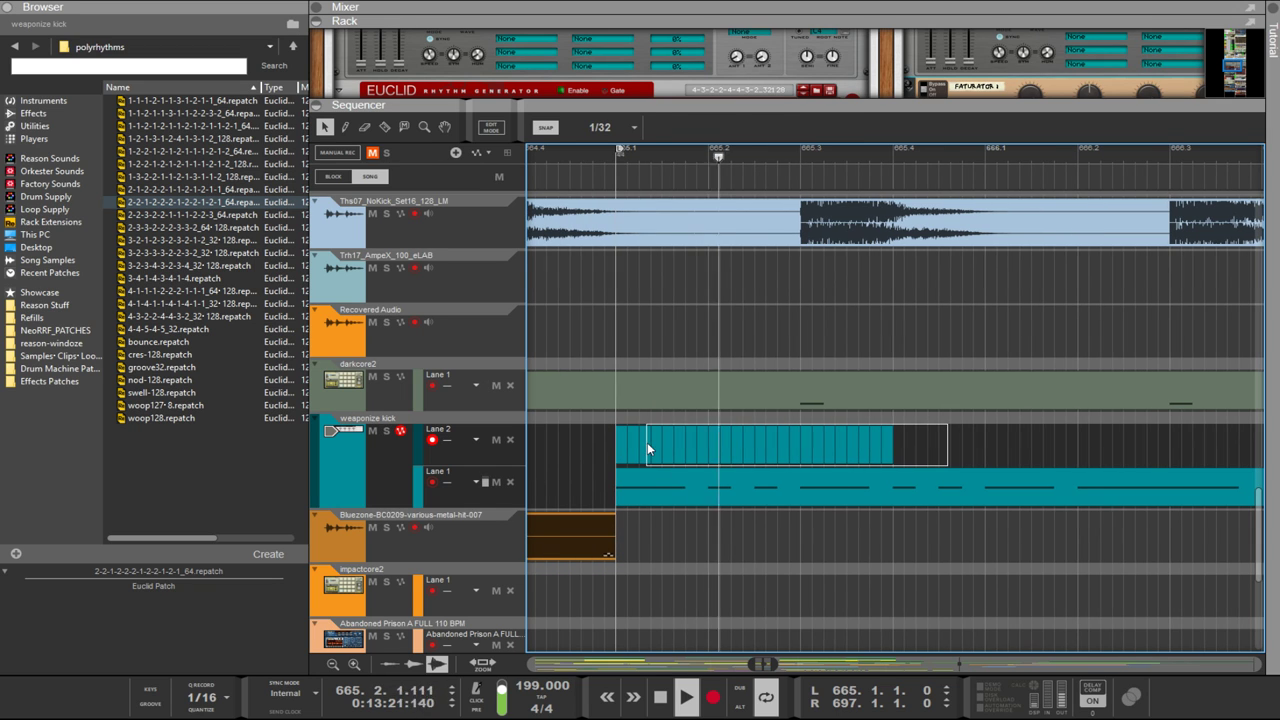
click(904, 455)
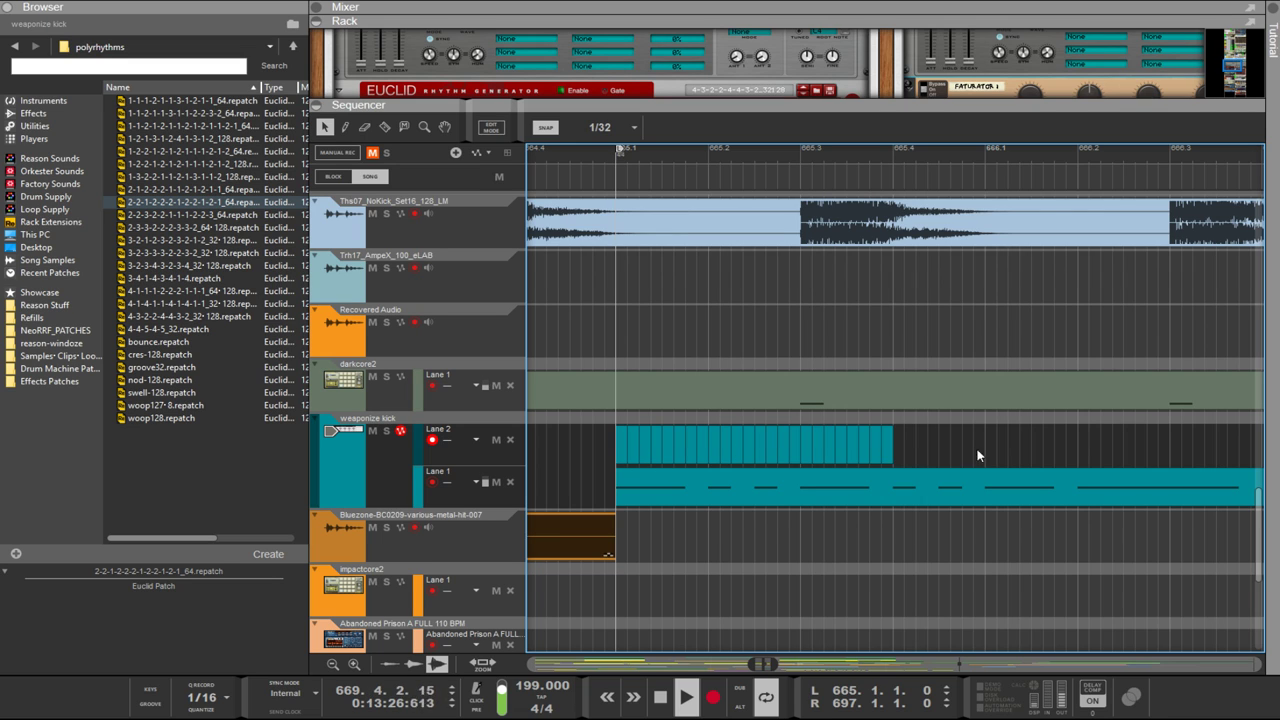
drag(977, 449, 587, 448)
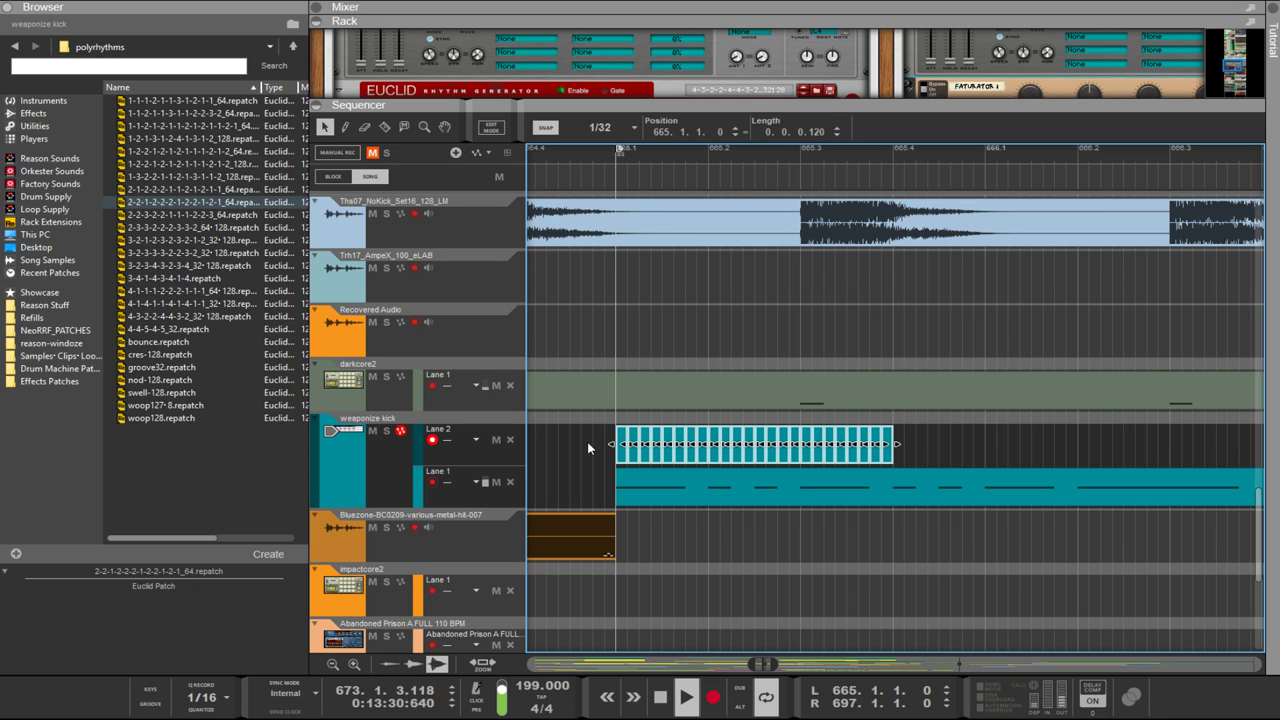
key(ctrl+j)
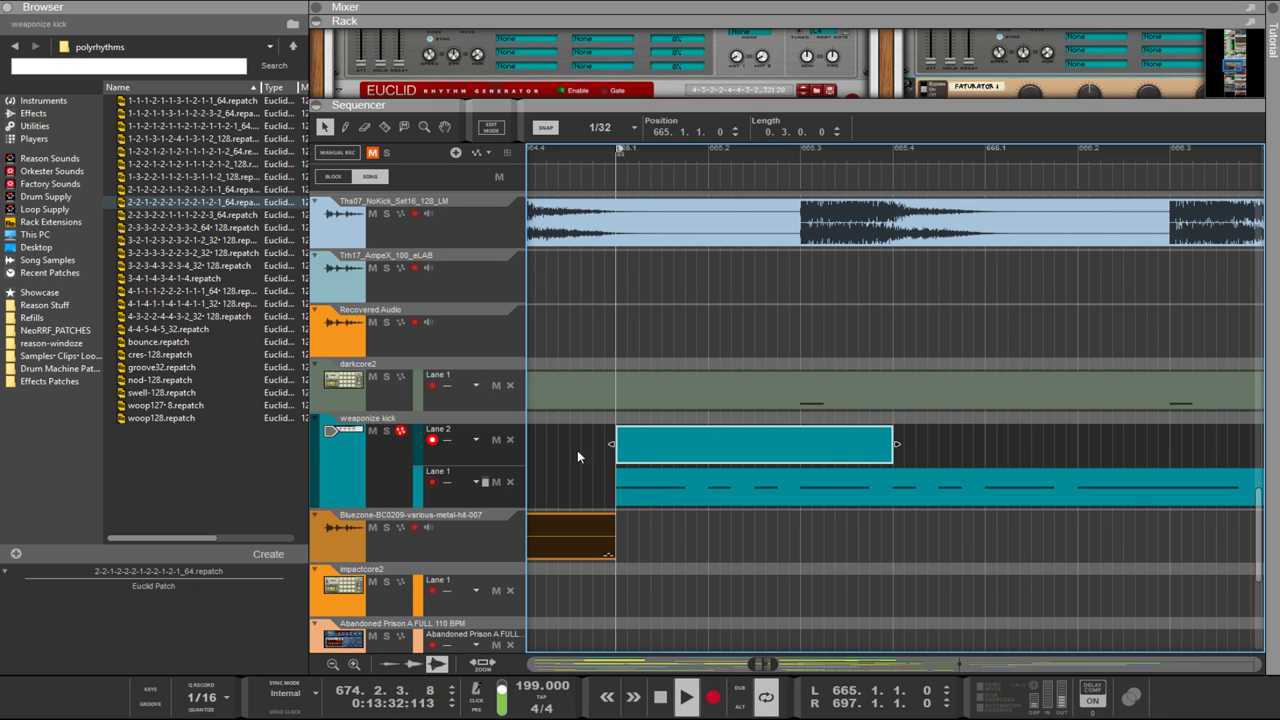
Step: Mute Lane 1 of the weaponize kick and open the joined Lane 2 clip for note editing at bar 665
double_click(643, 457)
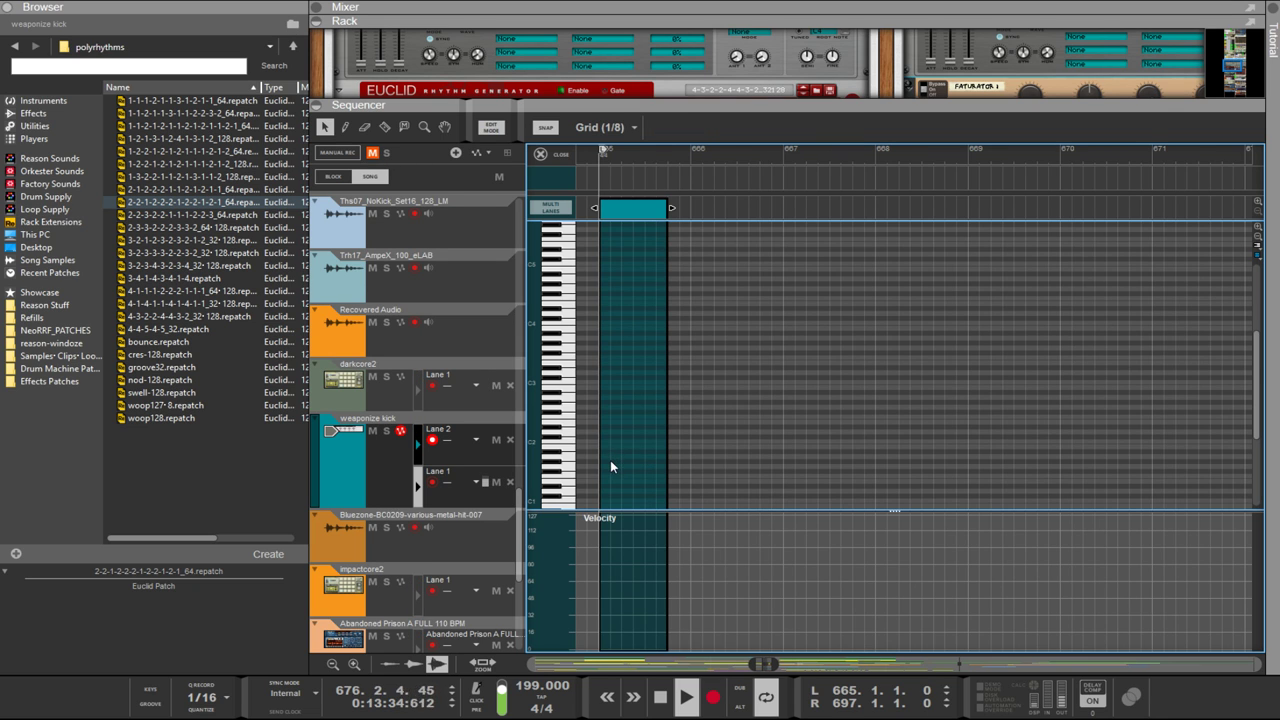
scroll(610, 460, up, 8)
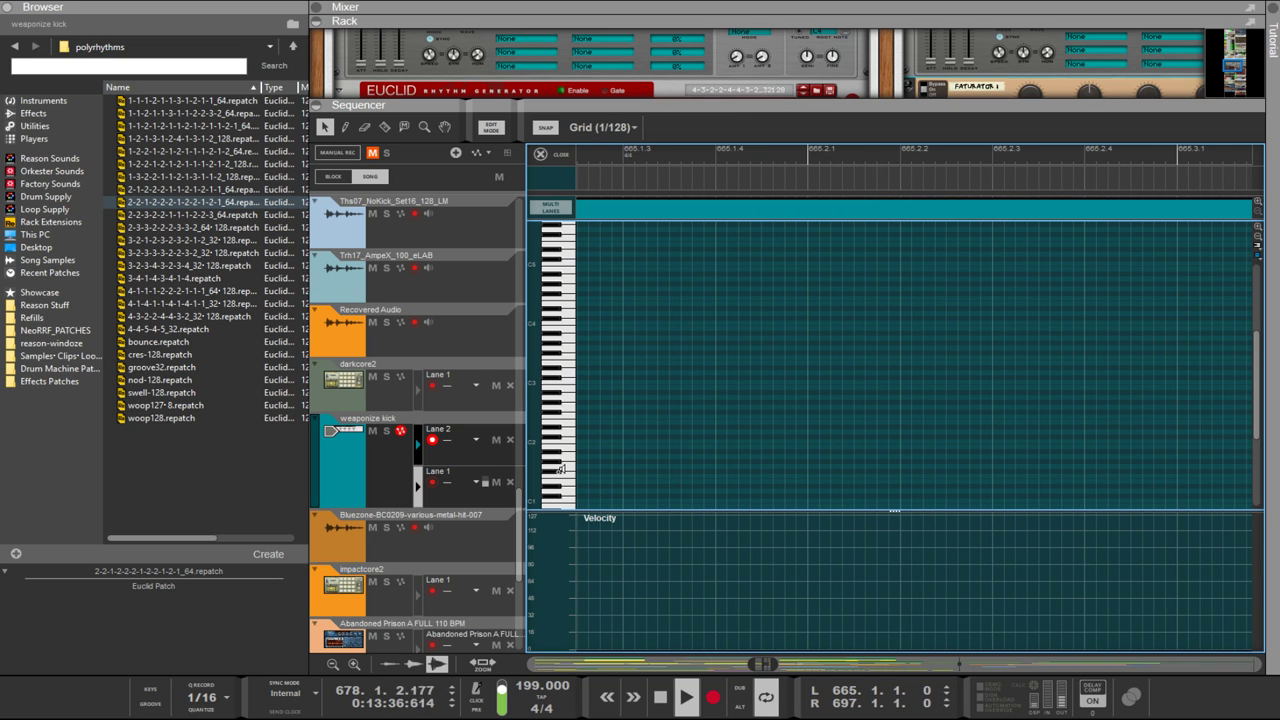
scroll(667, 478, left, 3)
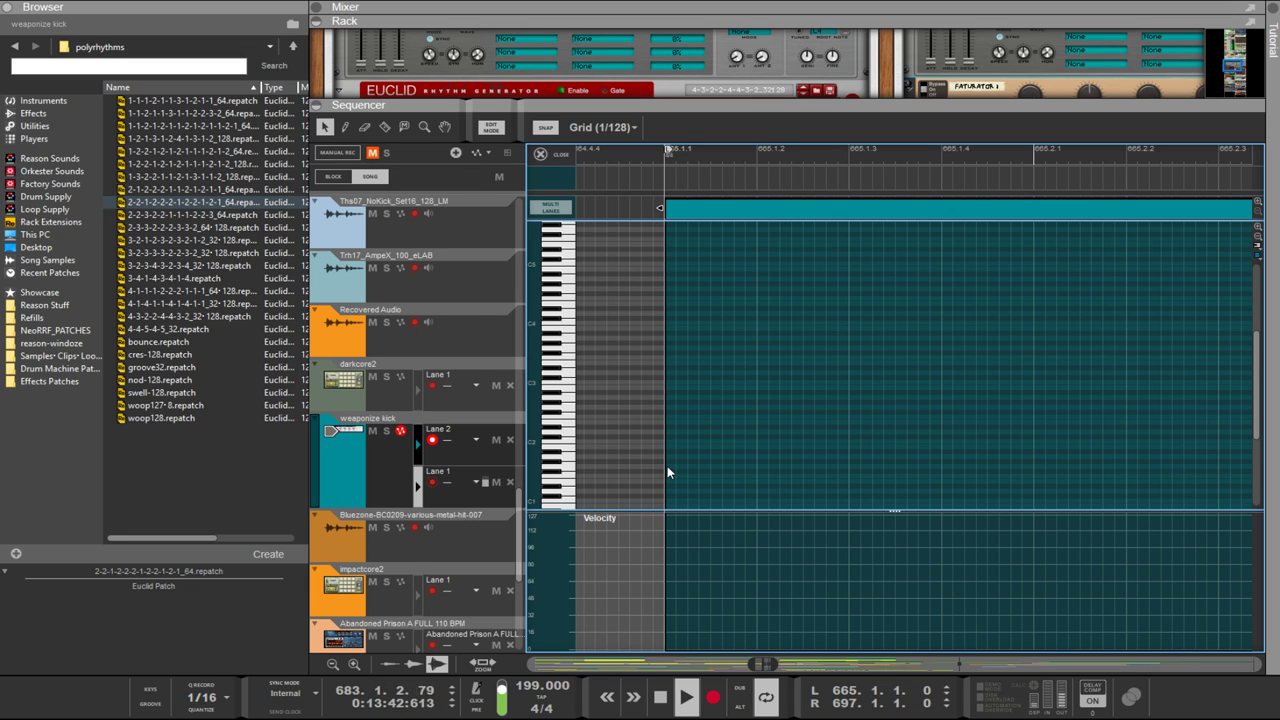
key(ctrl+e)
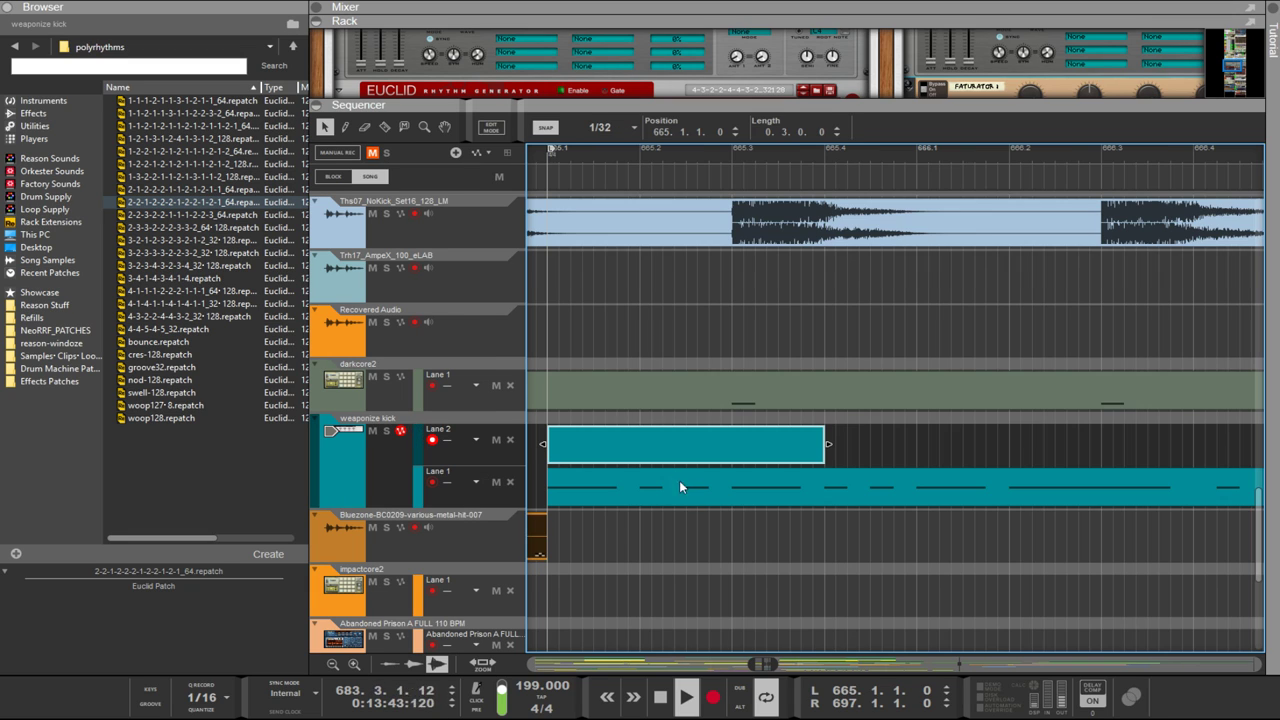
click(494, 483)
double_click(597, 447)
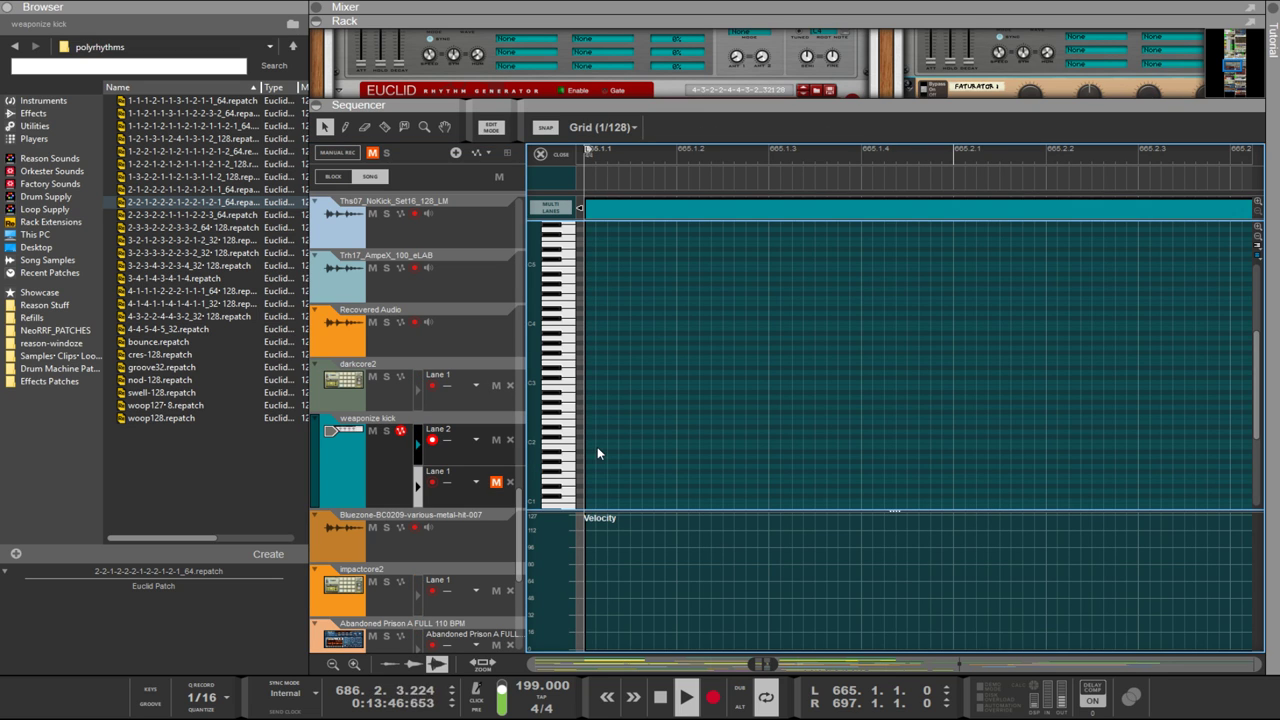
Step: Draw nine back-to-back 1/128 notes on F#1 from 665.1.1.0 through 665.1.2.0
click(591, 470)
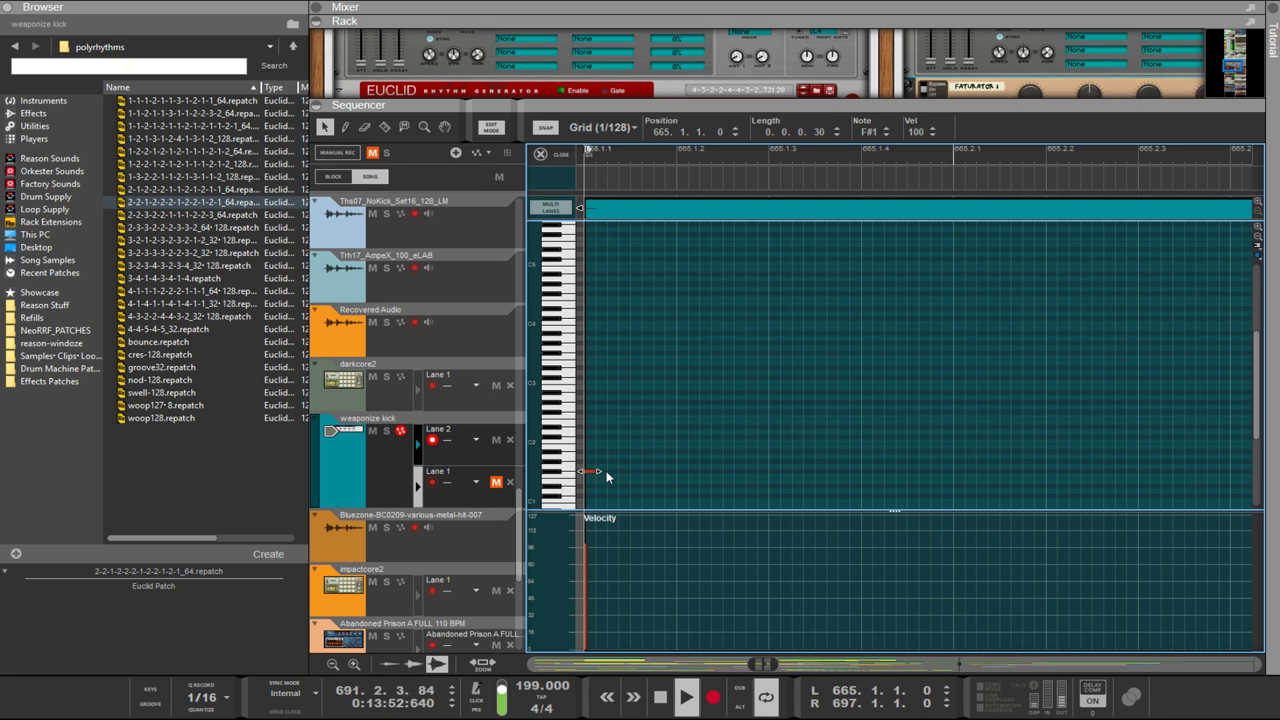
click(600, 470)
click(611, 470)
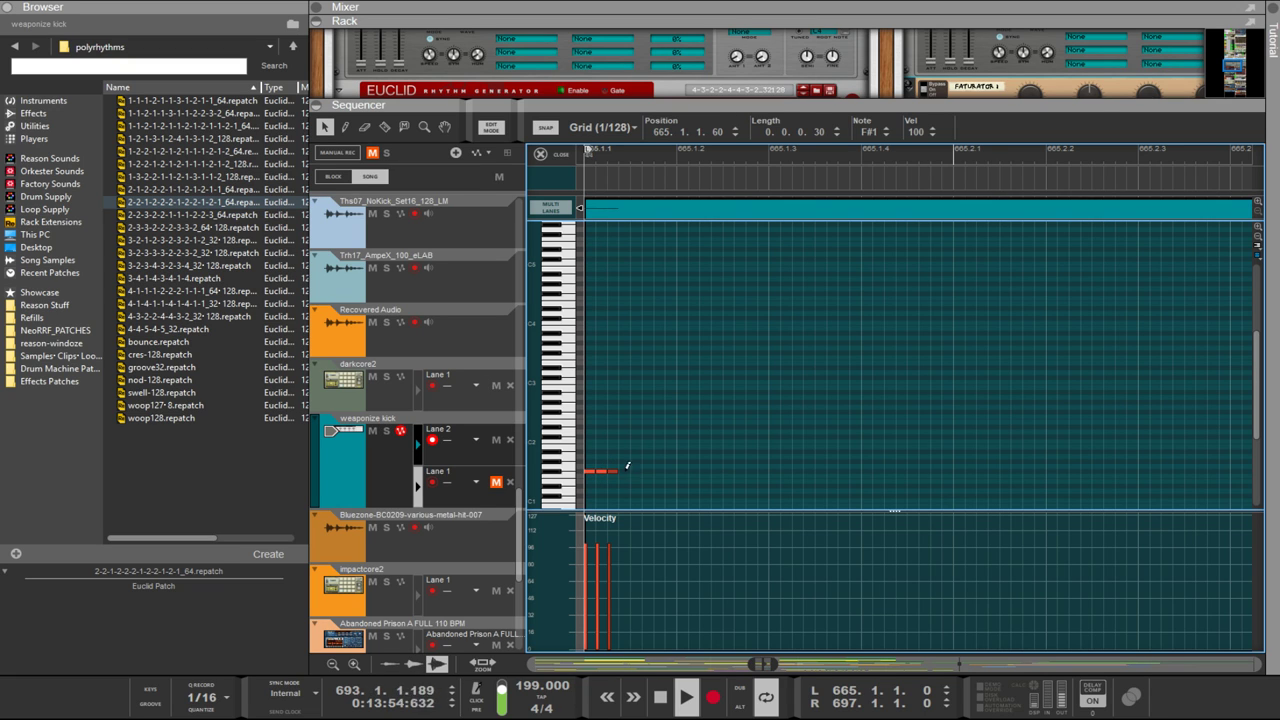
click(622, 470)
click(633, 469)
click(645, 469)
click(656, 469)
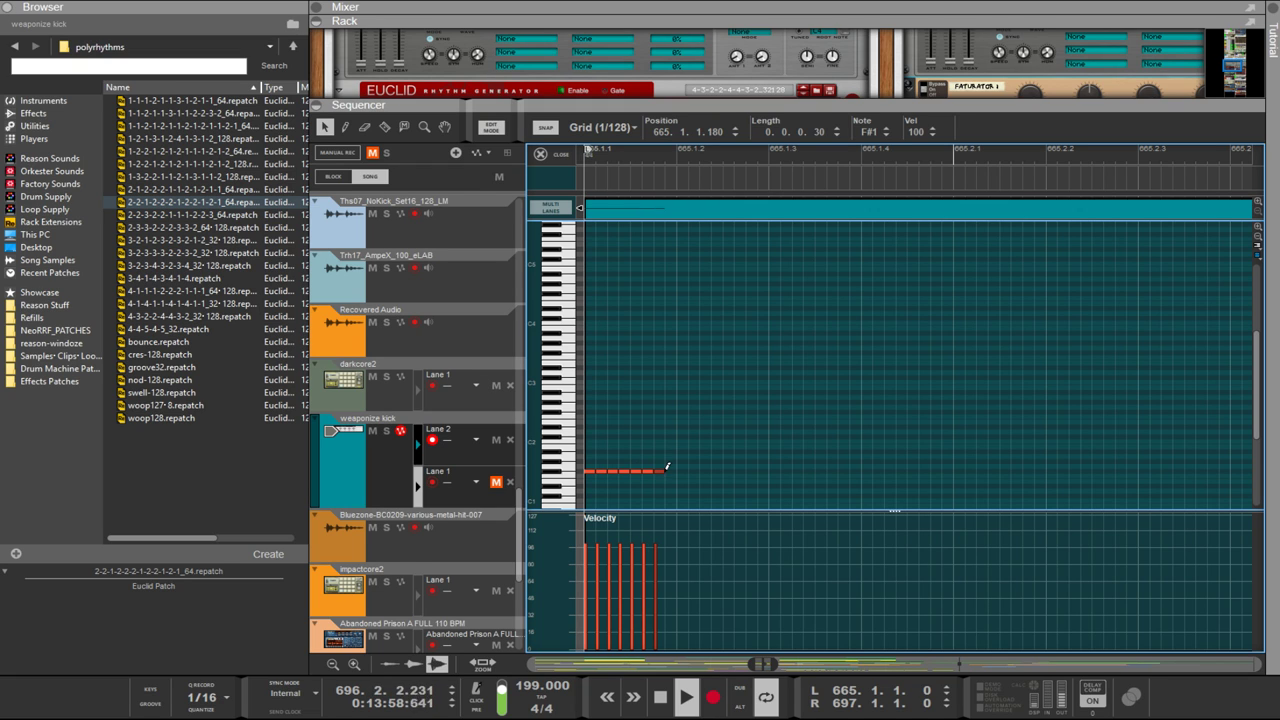
click(668, 469)
click(678, 470)
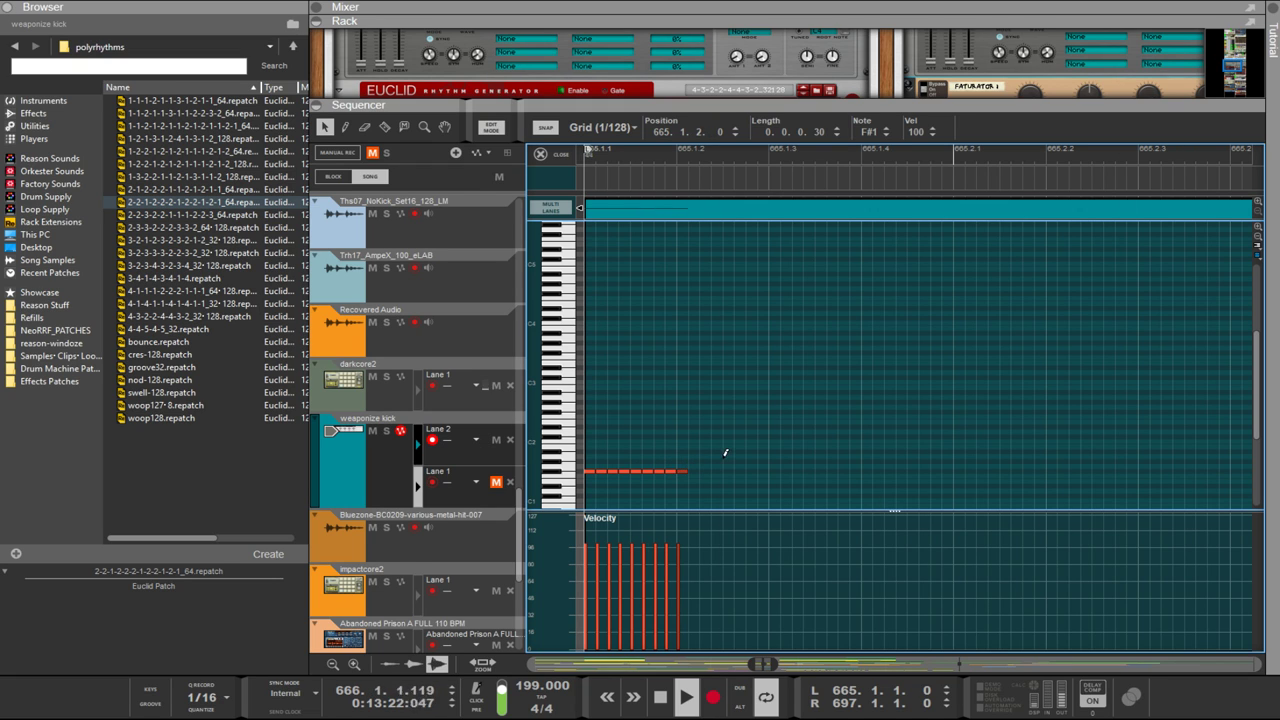
Step: Add five F#1 notes spaced three 1/128 steps apart, from 665.1.2.90 through 665.1.3.210
click(716, 470)
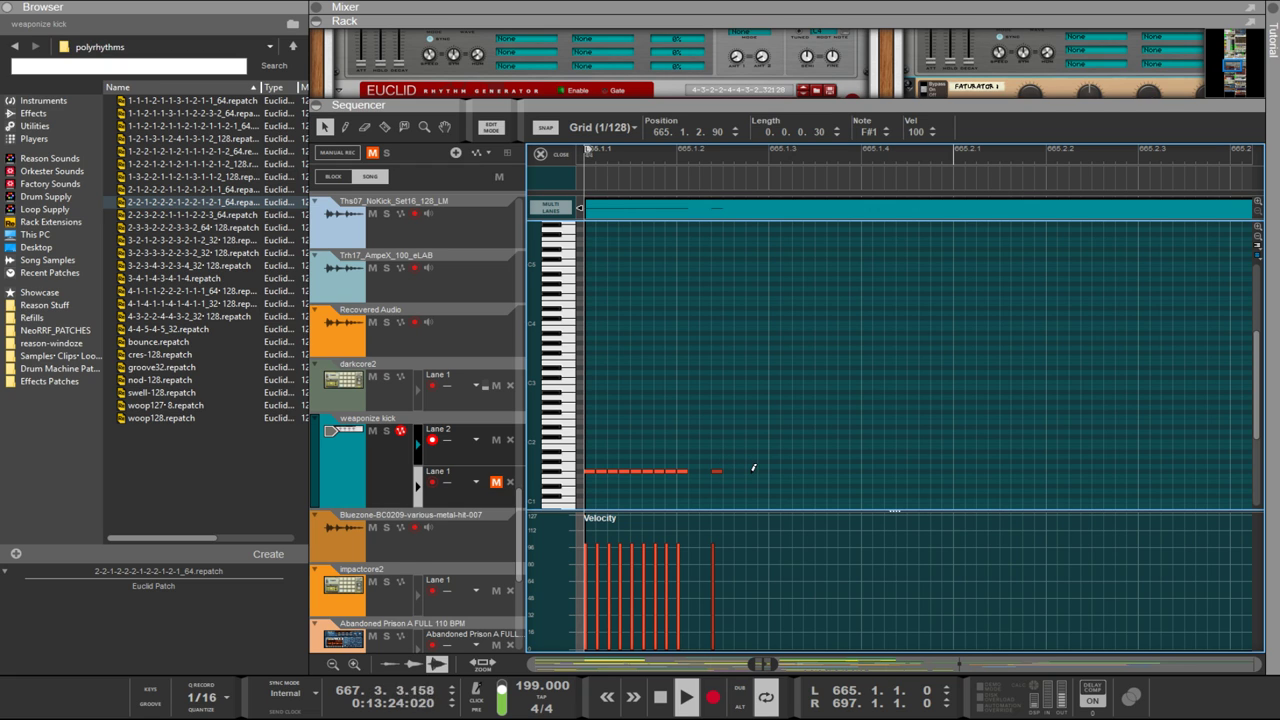
click(750, 470)
click(786, 470)
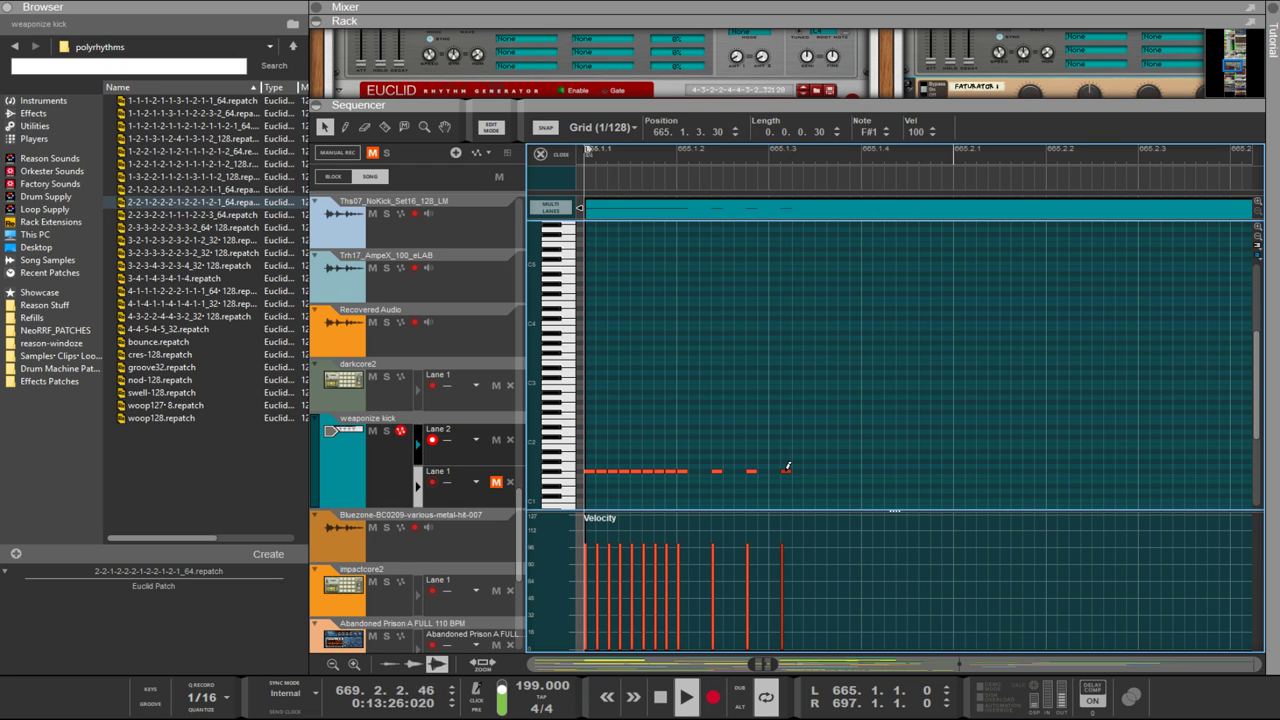
click(820, 470)
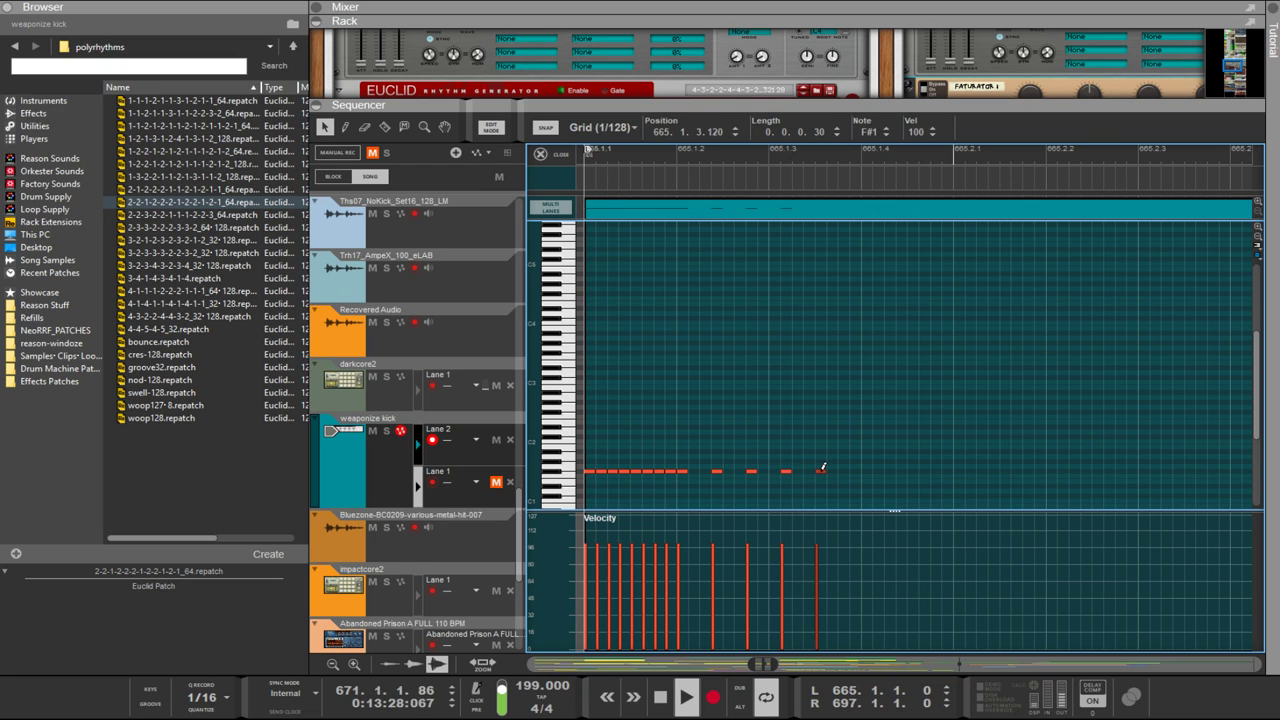
click(846, 470)
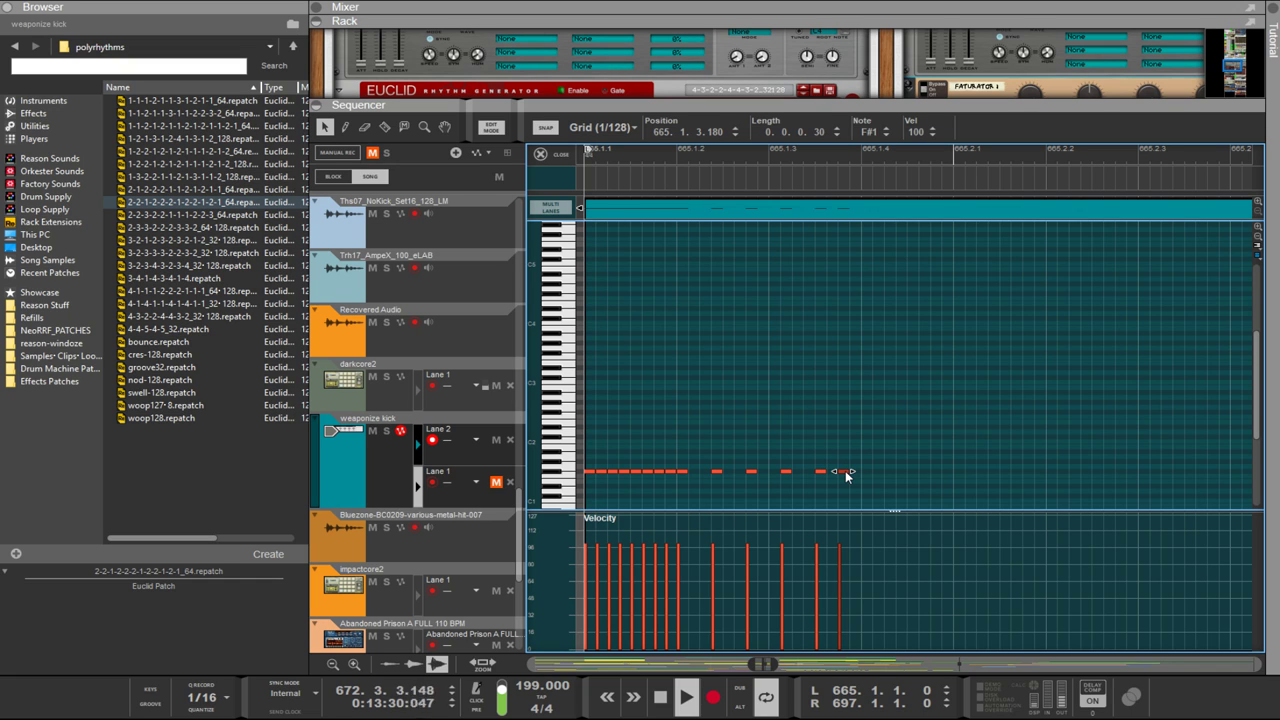
key(Delete)
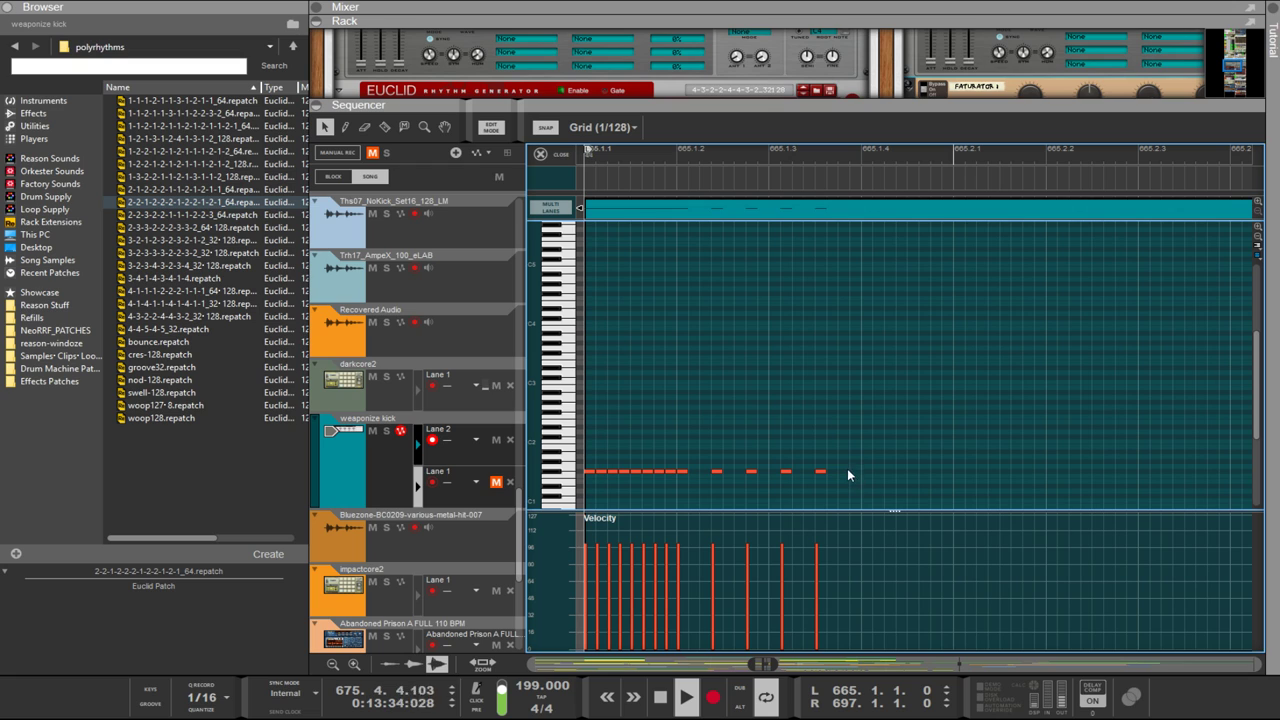
click(854, 471)
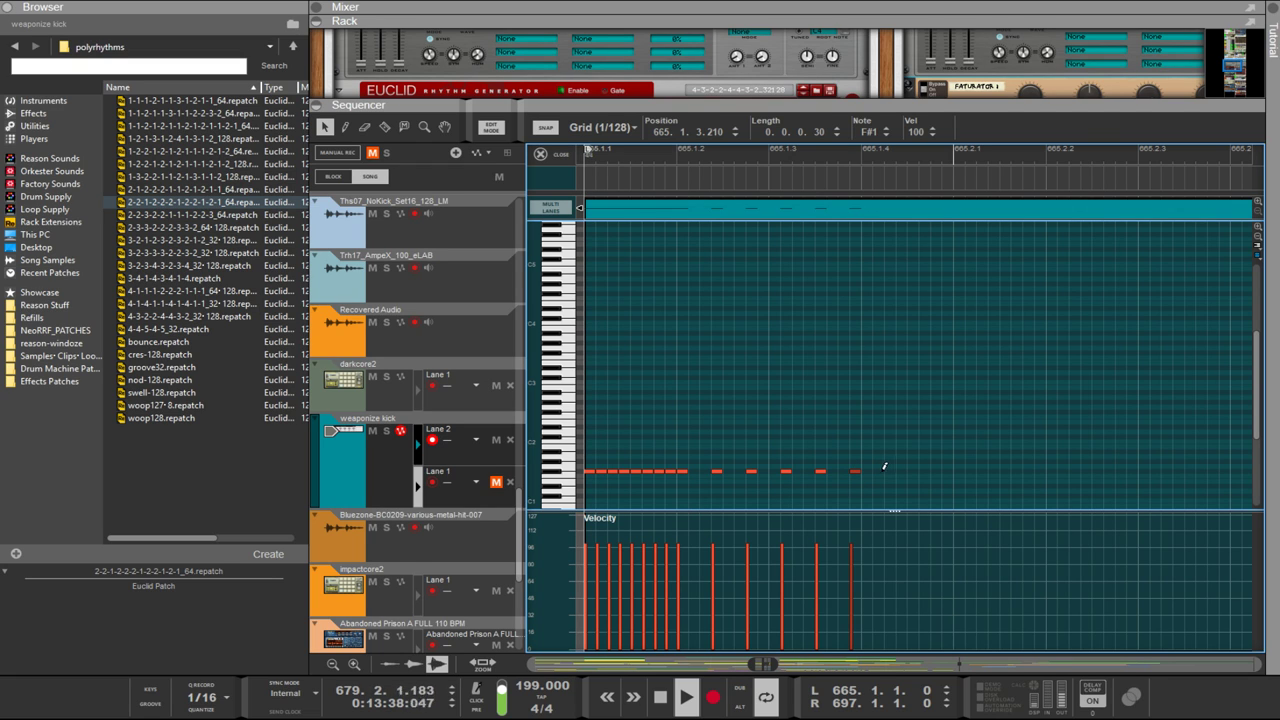
Step: Add five pairs of adjacent 1/128 notes on F#1, starting a pair every three steps from 665.1.4.30 through 665.2.1.180
click(875, 470)
click(887, 470)
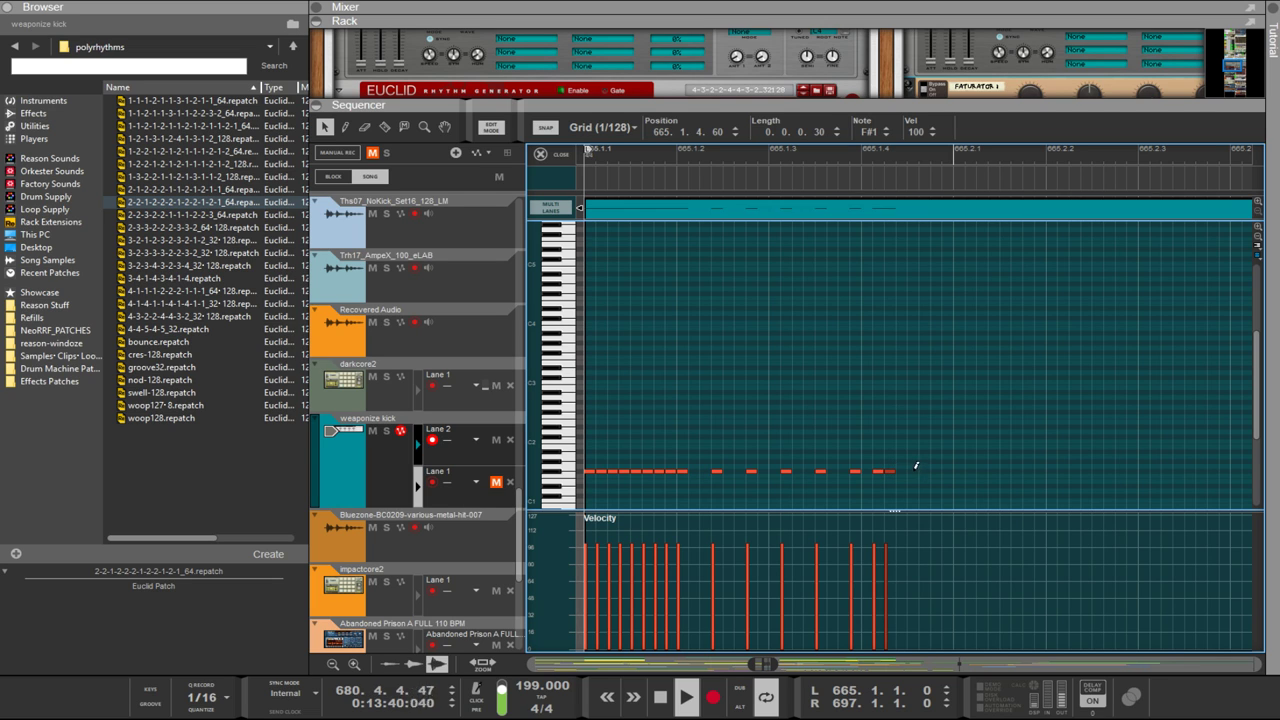
click(910, 470)
click(921, 470)
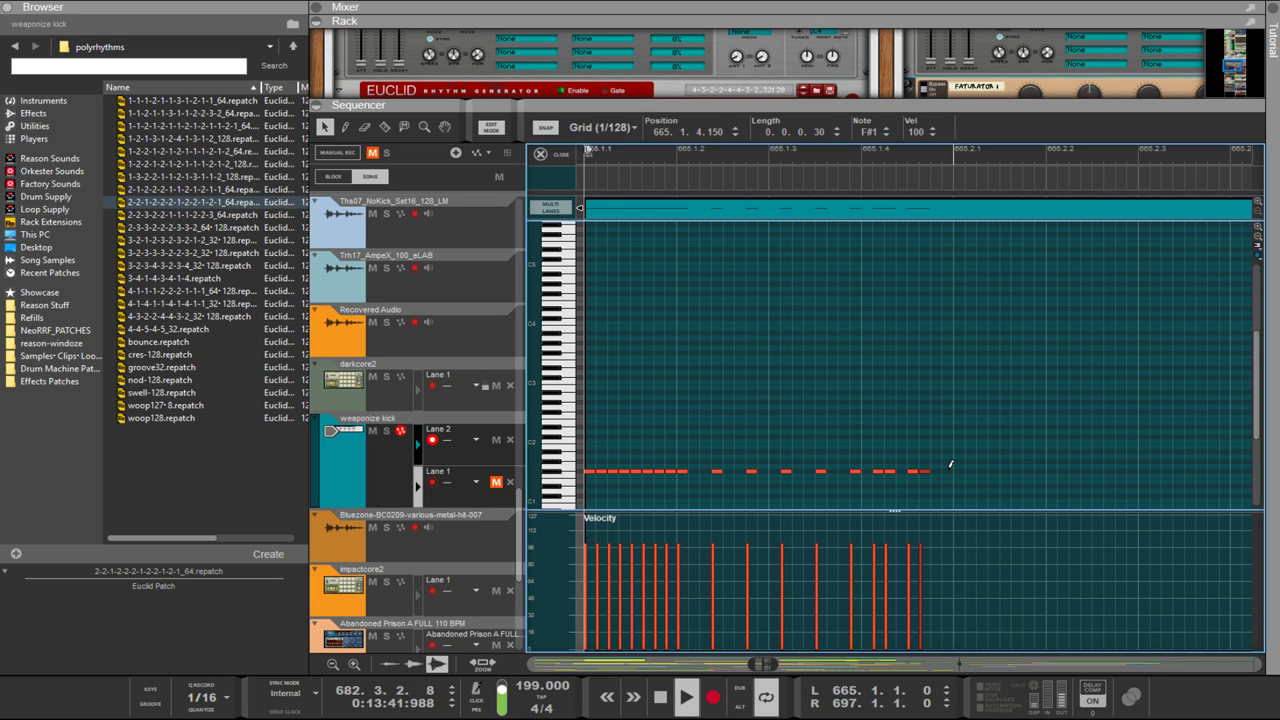
click(945, 470)
click(957, 470)
click(980, 470)
click(1003, 470)
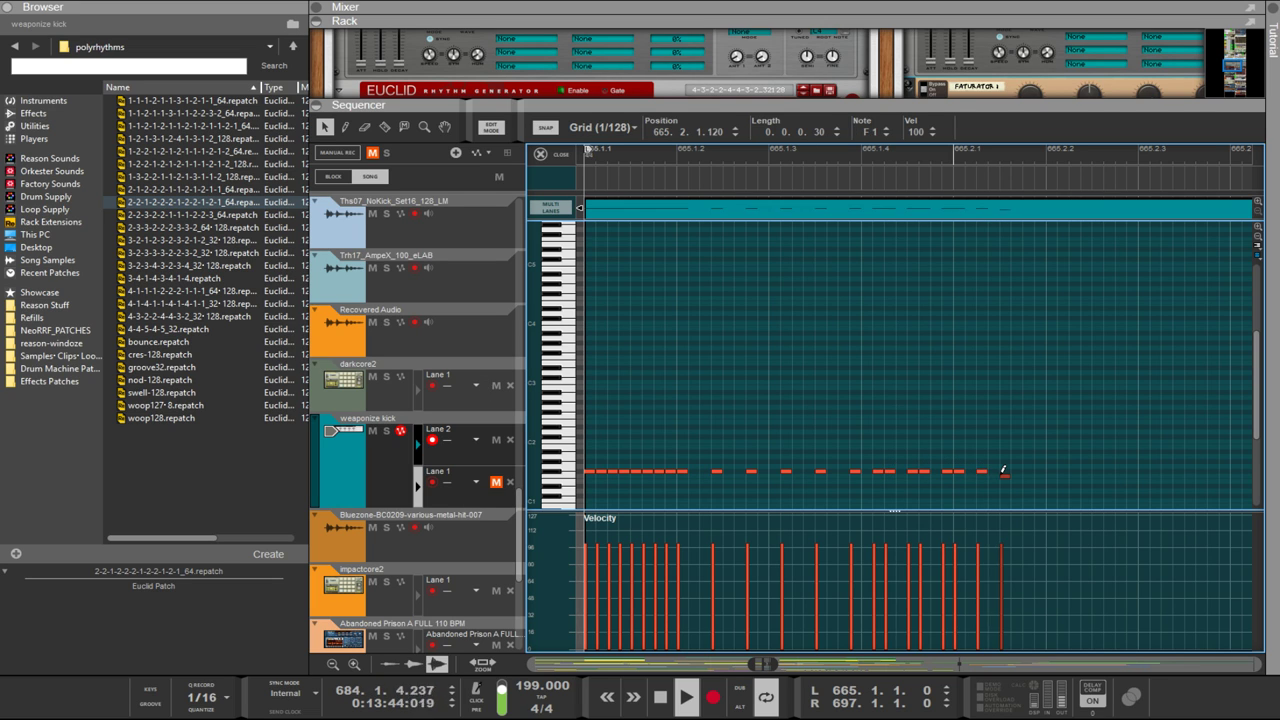
drag(1003, 470, 990, 470)
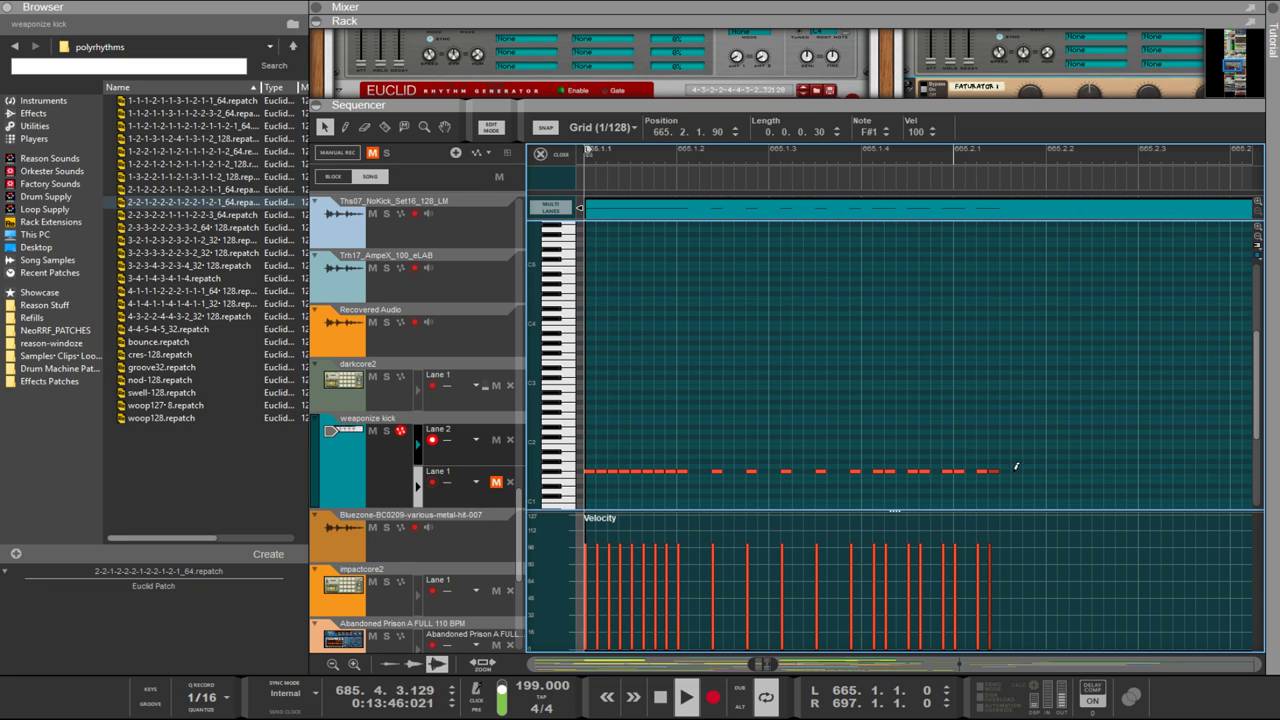
click(1015, 470)
click(1027, 470)
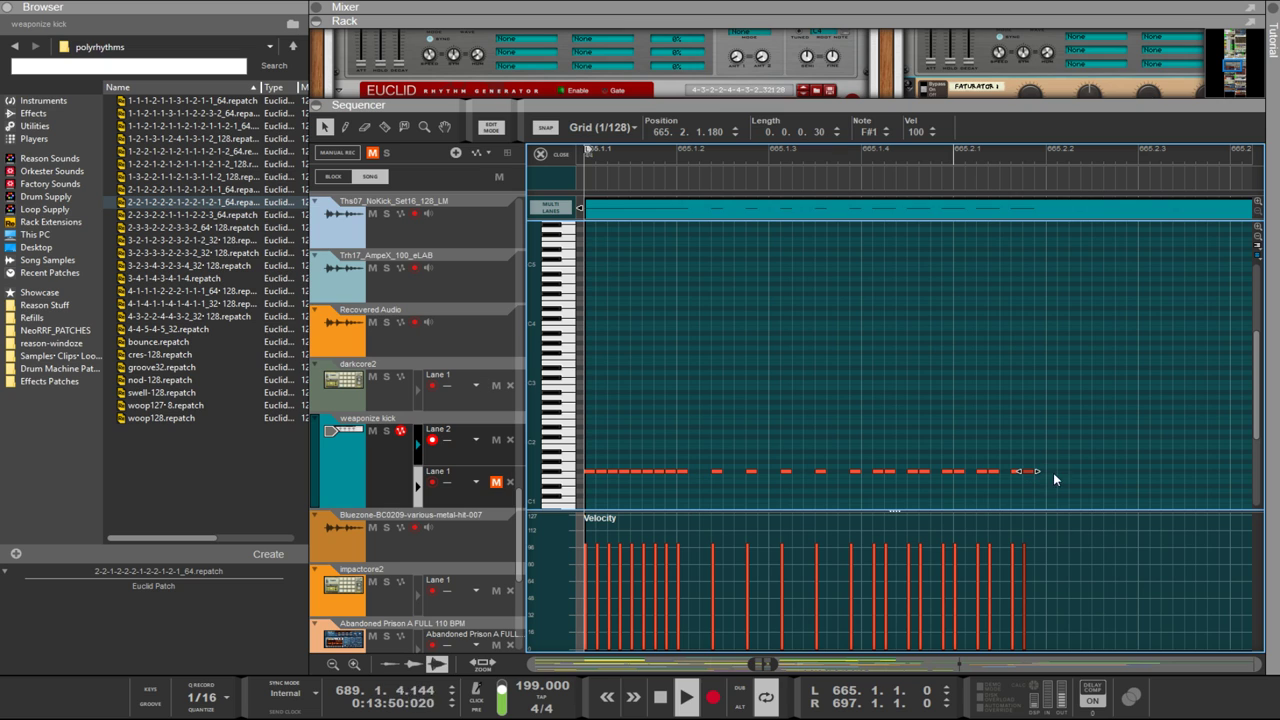
Step: Add four single 1/128 notes on F#1, spaced five 1/128 steps apart, from 665.2.2.0 through 665.2.3.210
click(1051, 470)
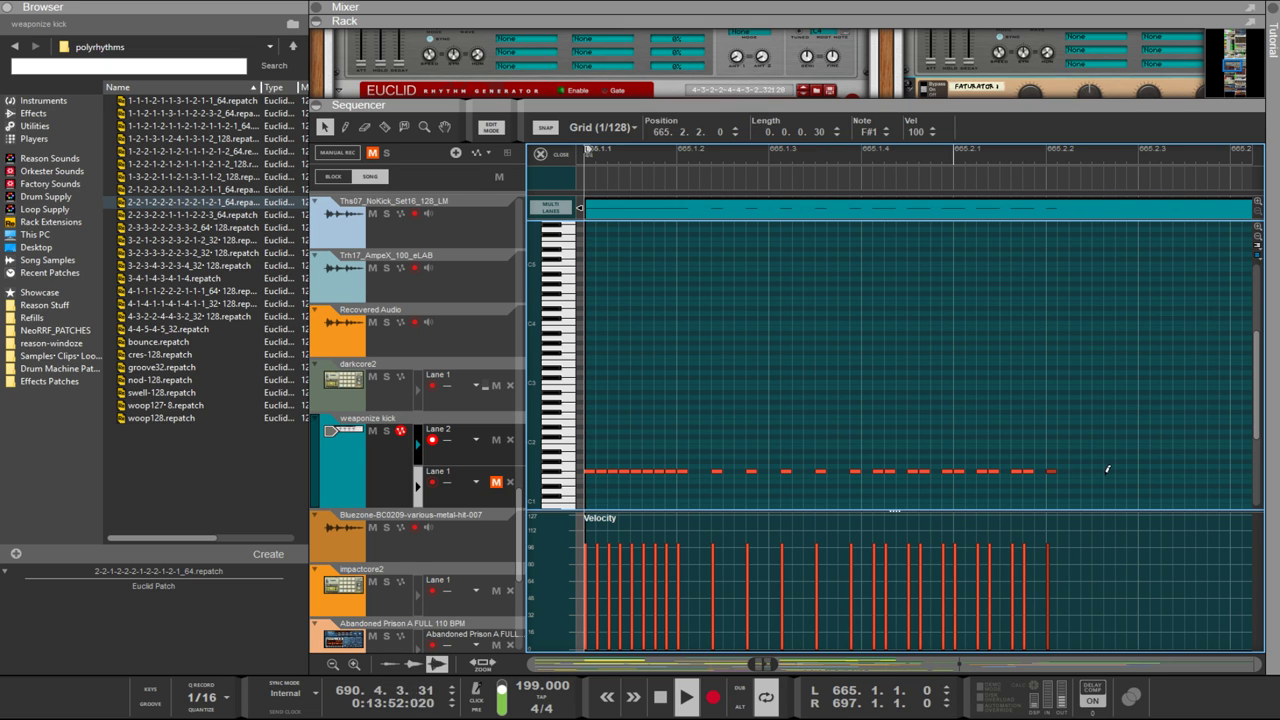
click(1107, 474)
drag(1108, 474, 1110, 469)
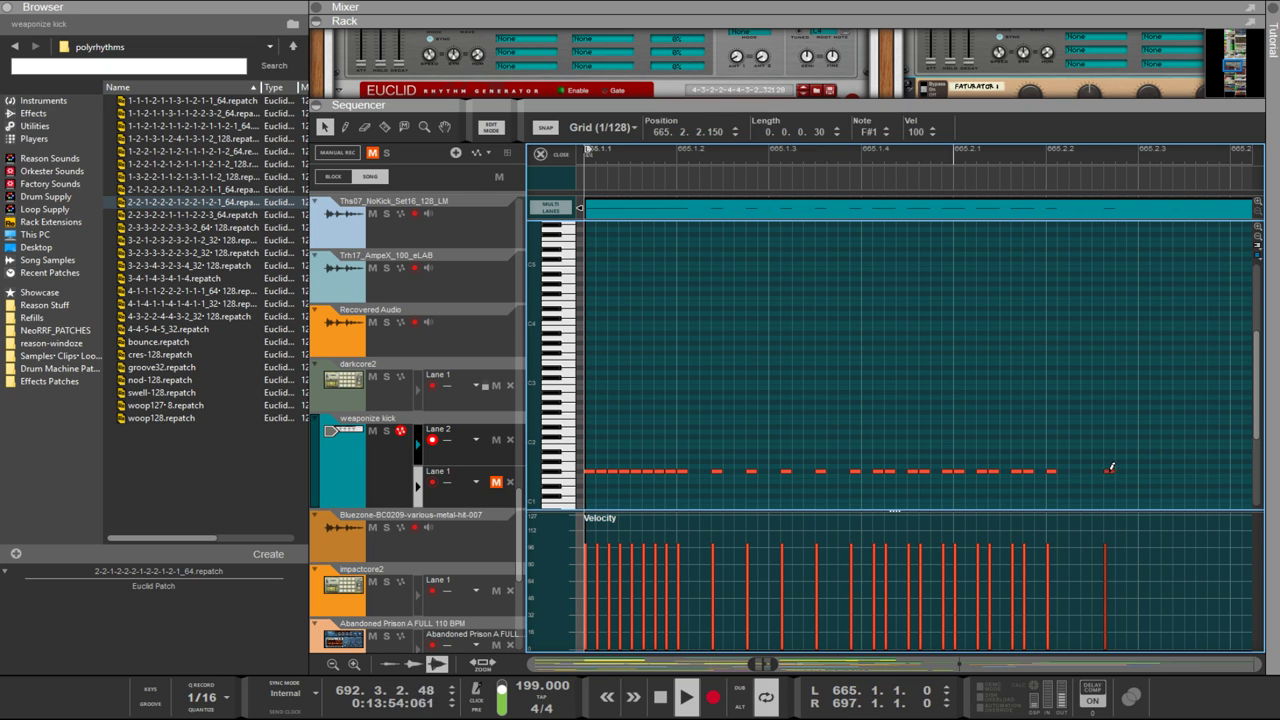
click(1164, 470)
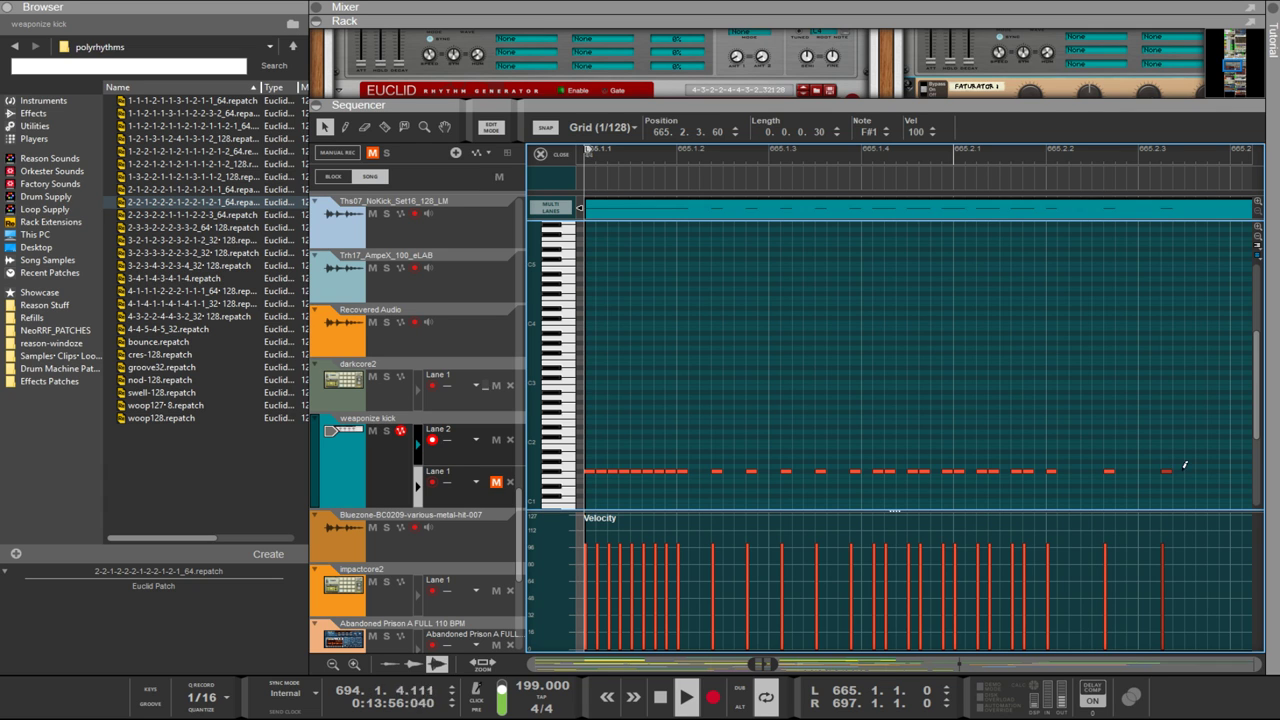
click(1227, 471)
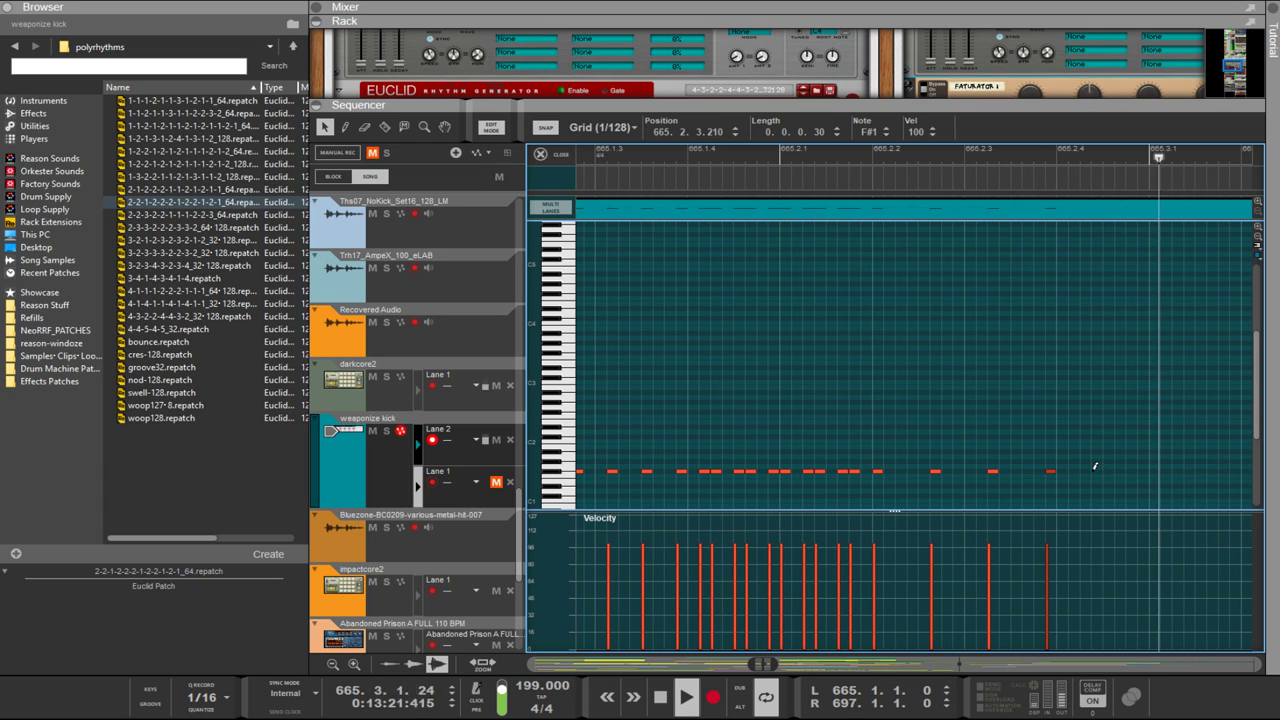
Step: Continue the five-step spacing with three more 1/128 notes on F#1 at 665.2.4.120, 665.3.1.30 and 665.3.1.180
click(1108, 471)
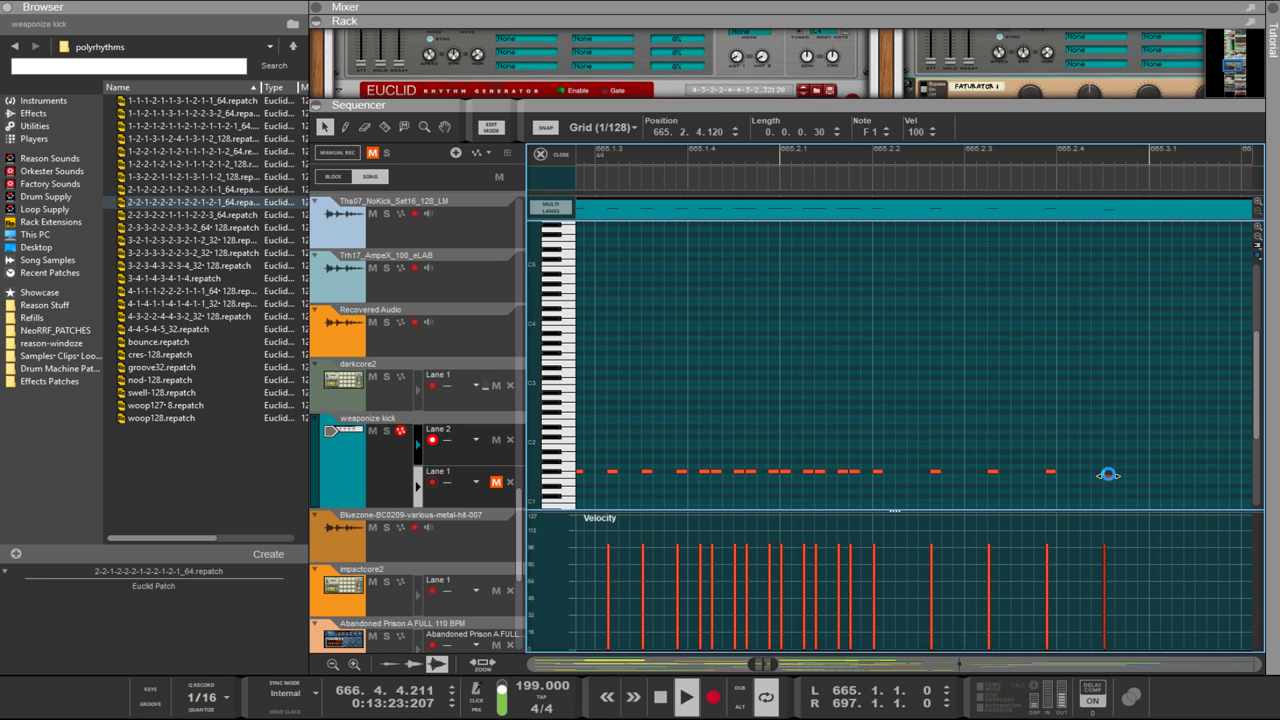
click(1108, 472)
key(Delete)
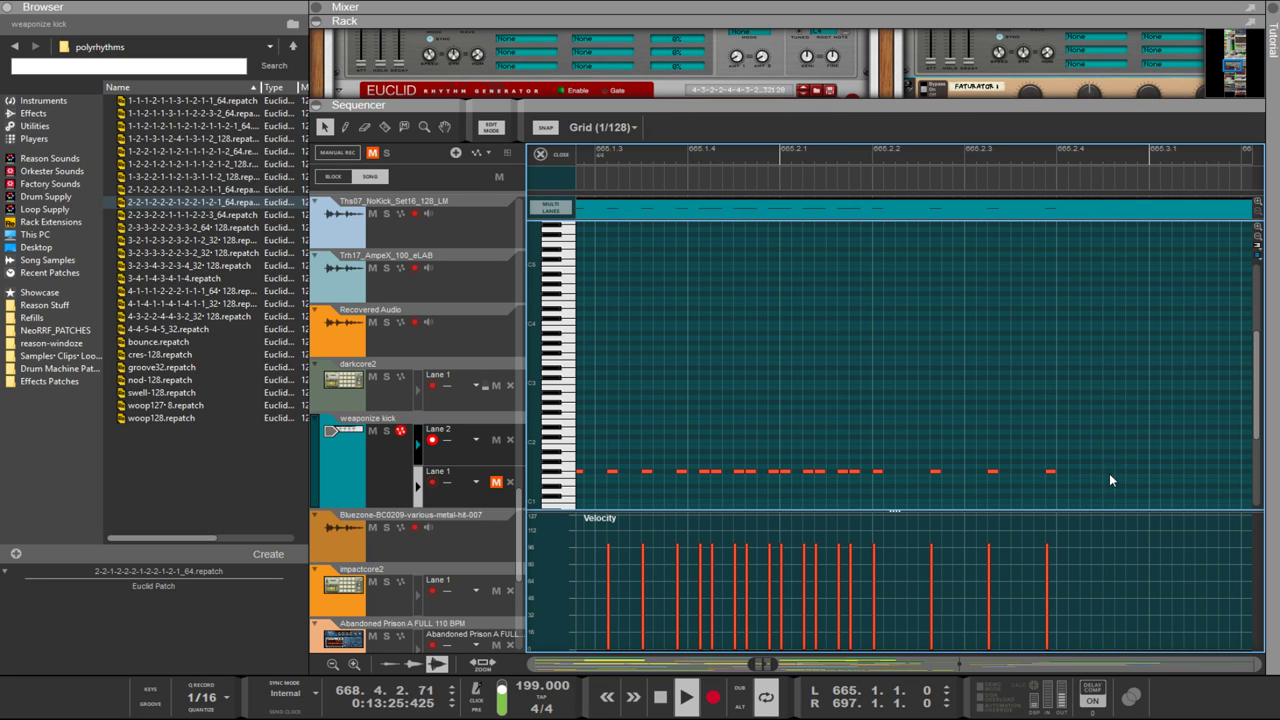
click(1108, 471)
click(1177, 471)
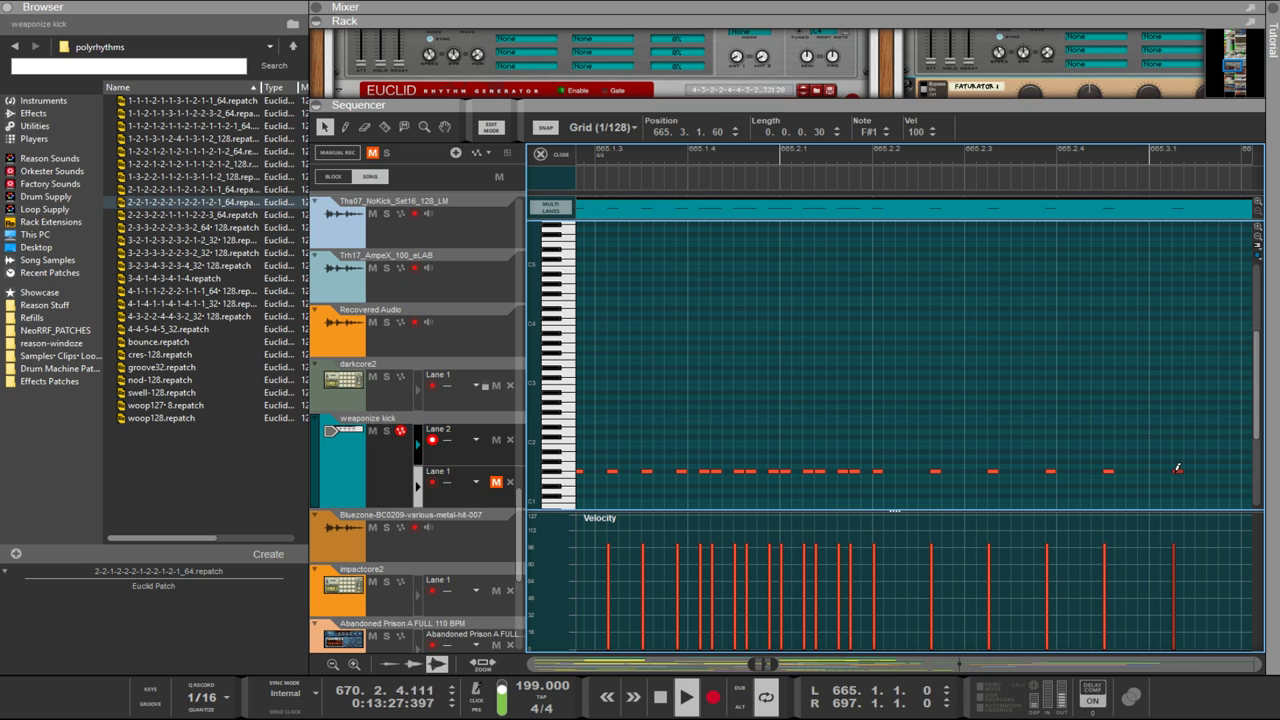
drag(1175, 474, 1169, 476)
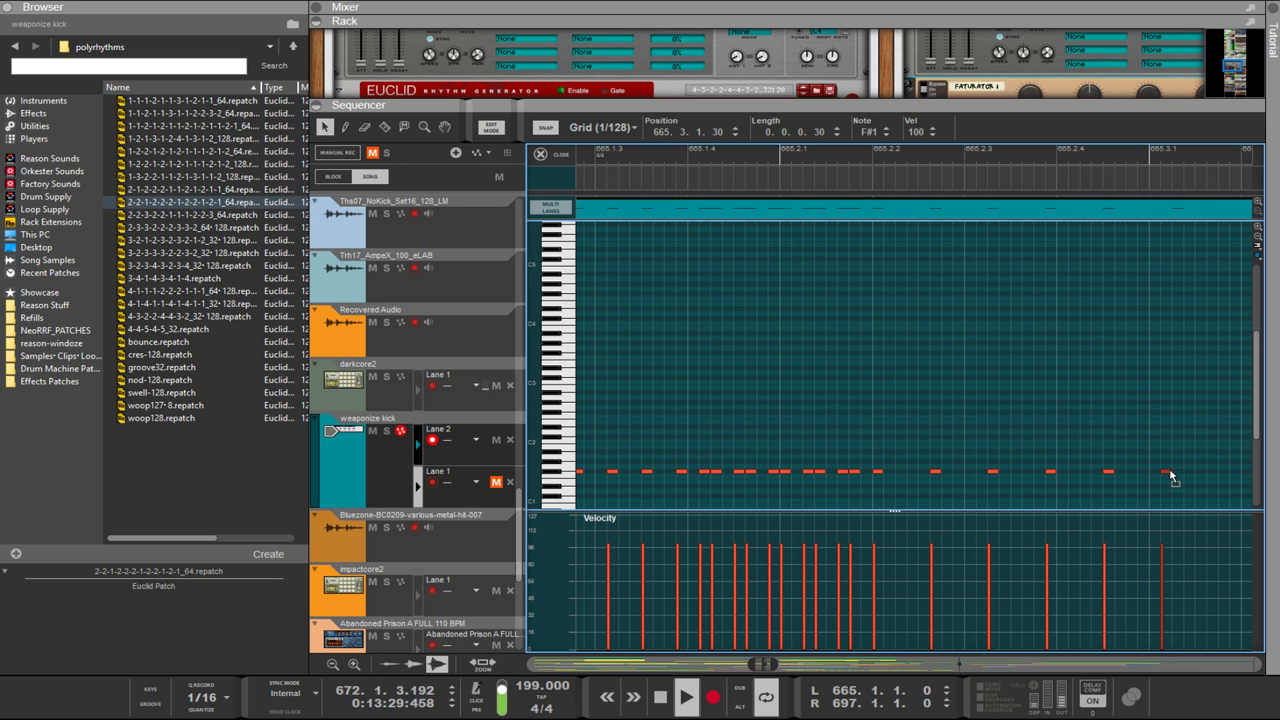
scroll(1160, 472, right, 5)
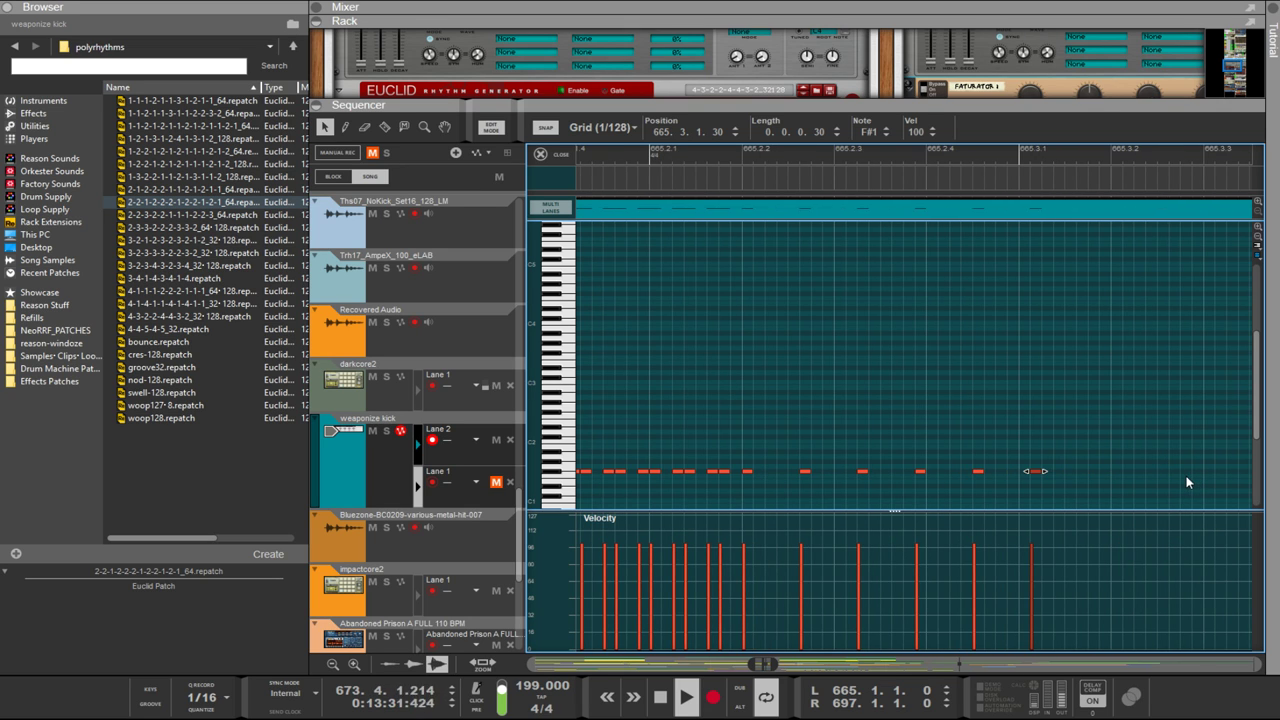
click(1092, 470)
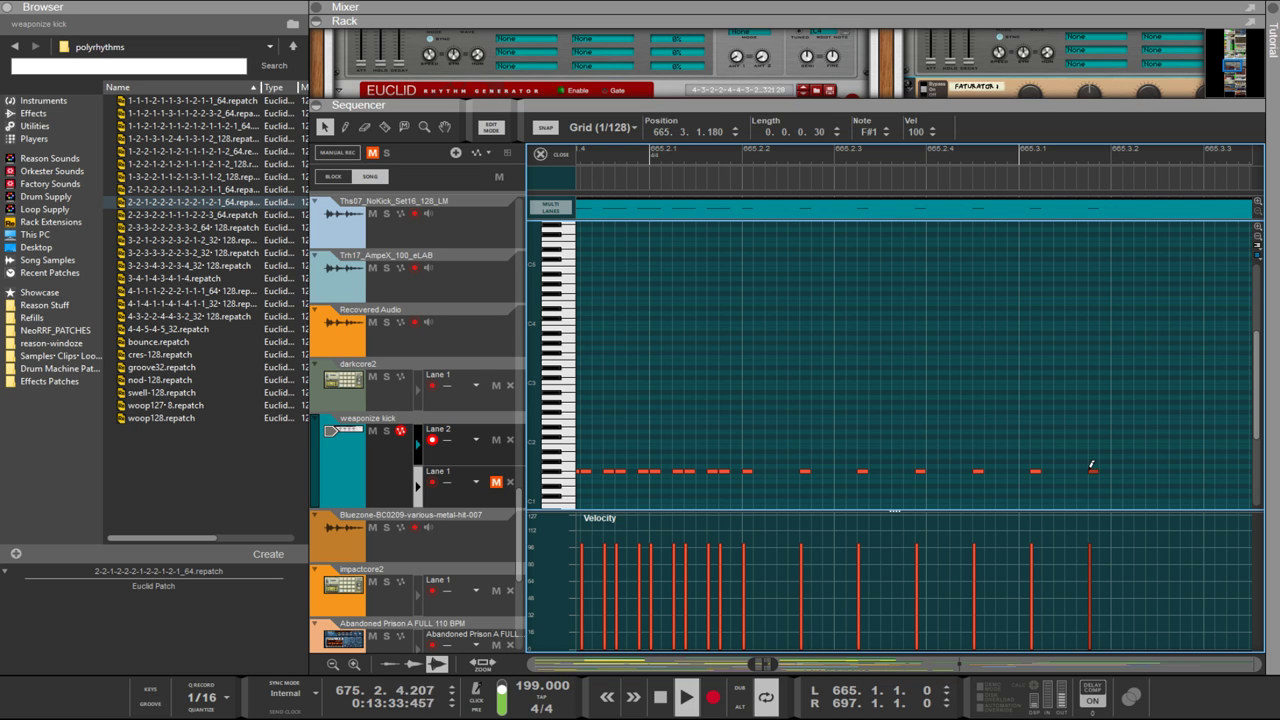
Step: Move the whole 1/128 note pattern to start at 665.1.2.0 and set the snap value to 1/16
scroll(1106, 469, down, 2)
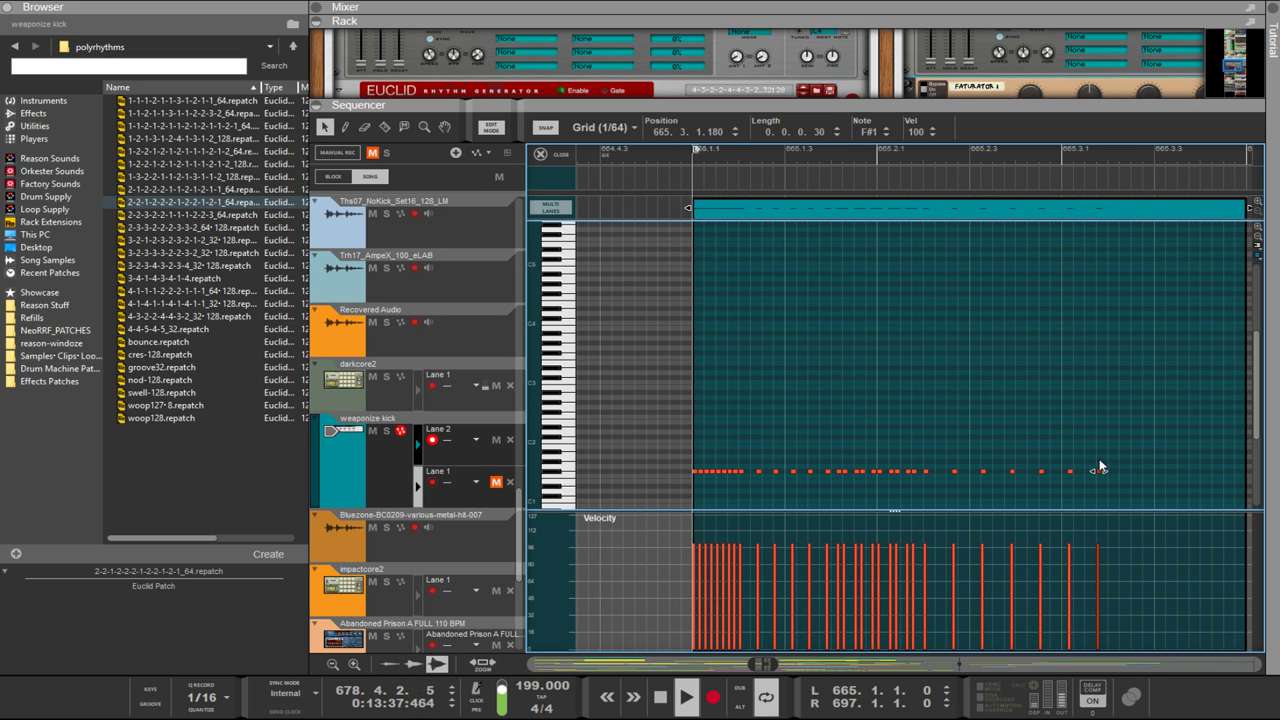
drag(1128, 473, 690, 481)
scroll(705, 483, up, 3)
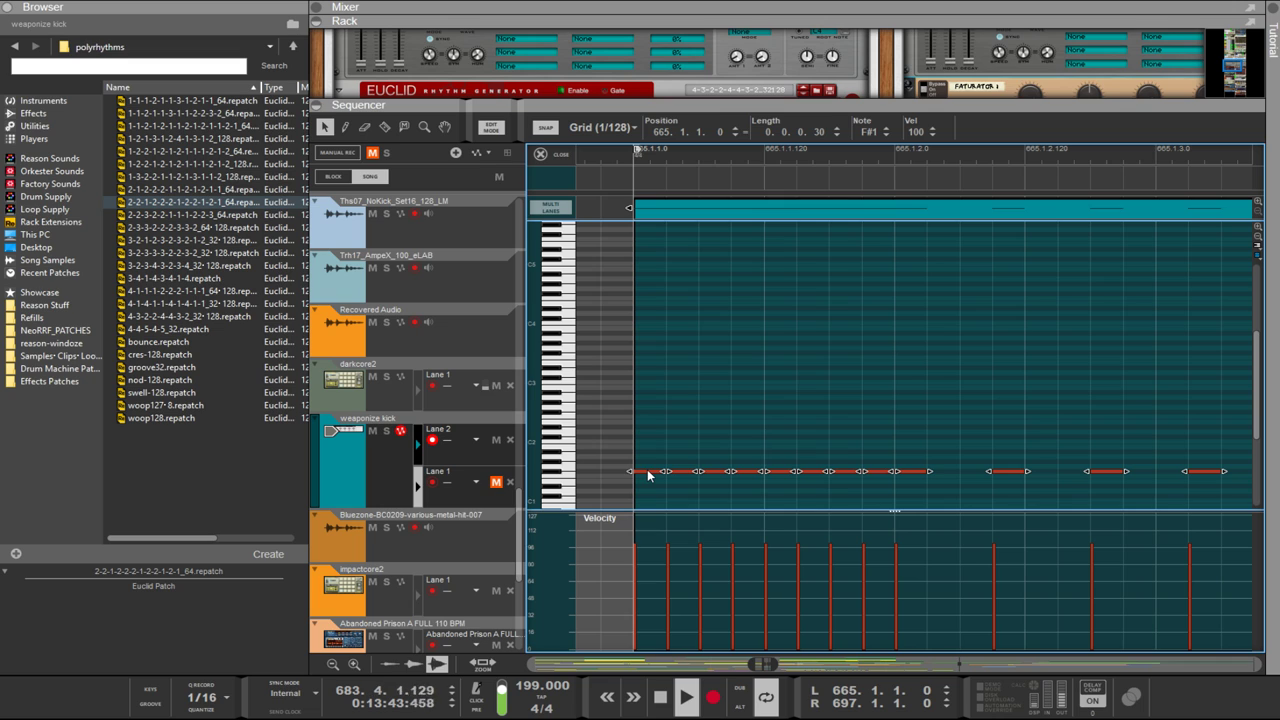
drag(648, 474, 894, 474)
click(626, 128)
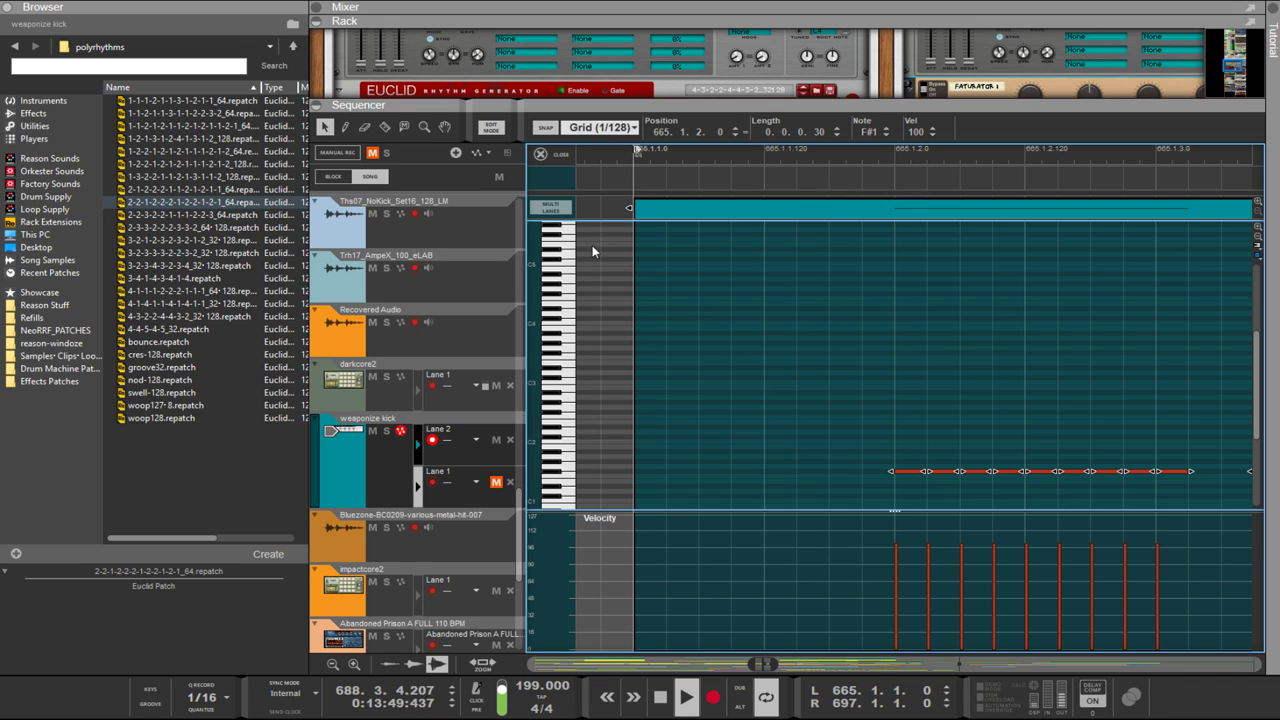
click(600, 253)
Step: Remove the trial sixteenth note at 665.1.1.0 and shift the 1/128 pattern seven sixteenths to start at 665.3.1.0
alt+click(666, 470)
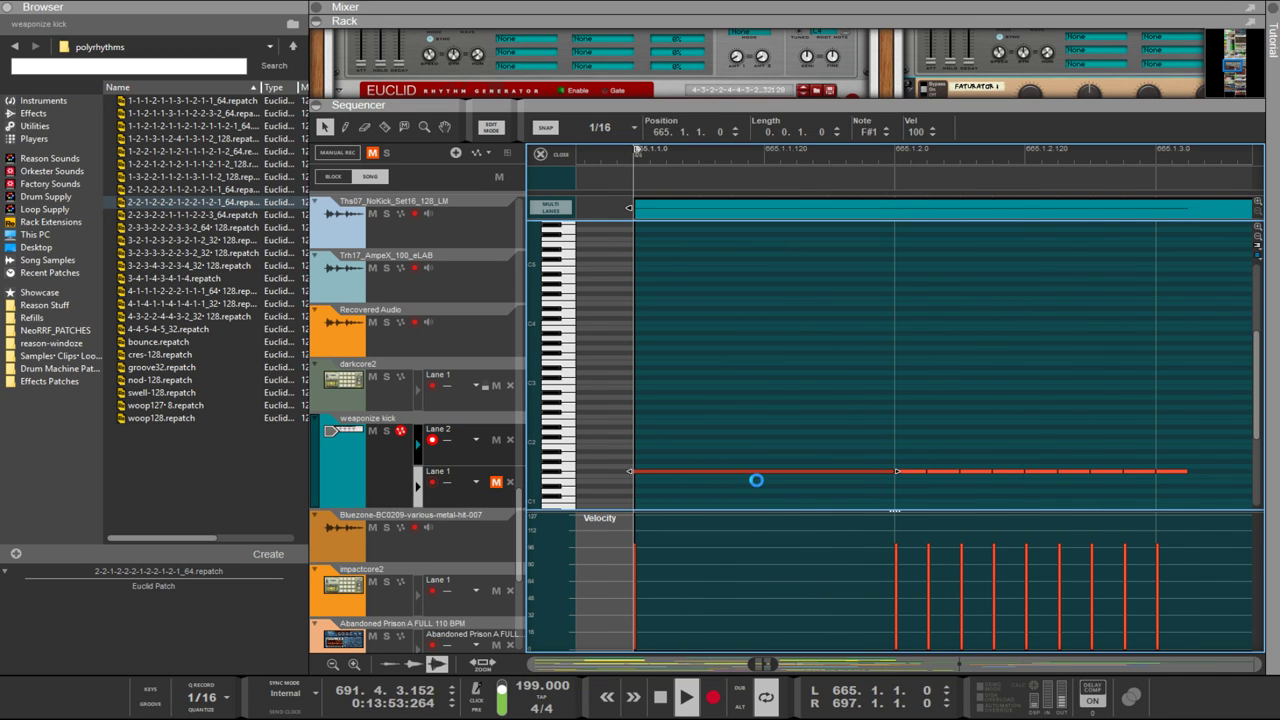
key(Delete)
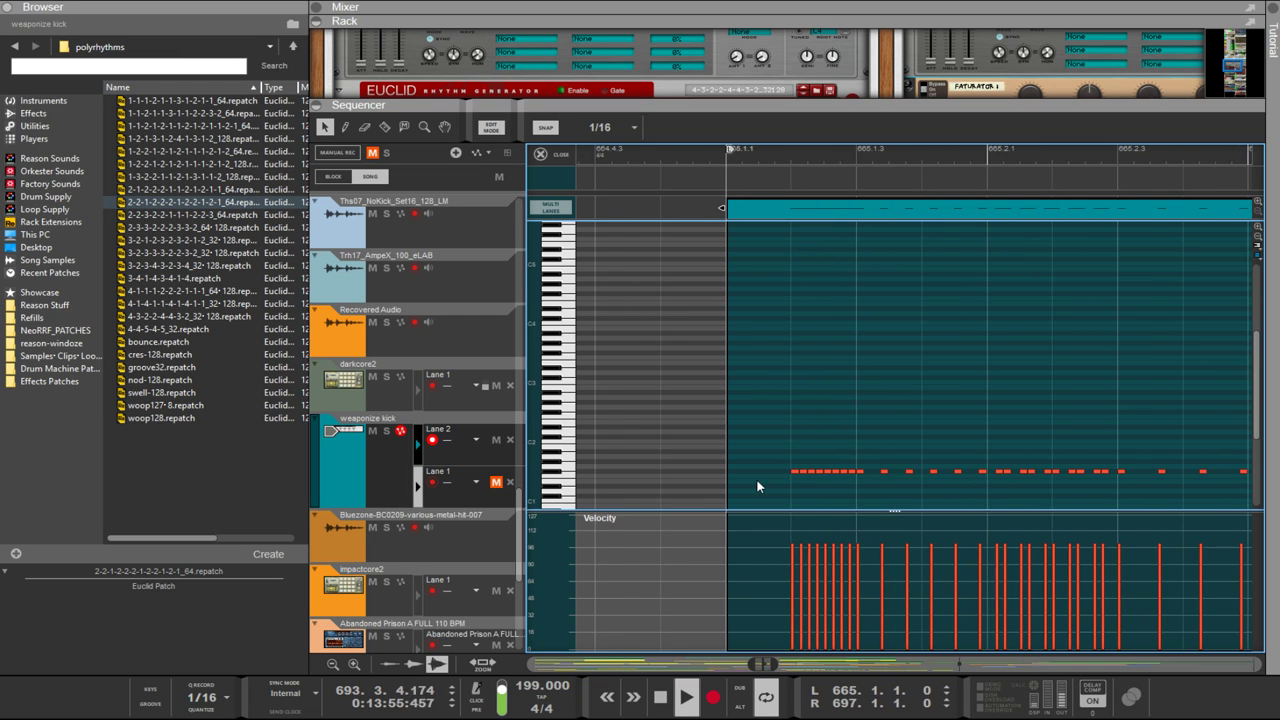
drag(1110, 502, 768, 450)
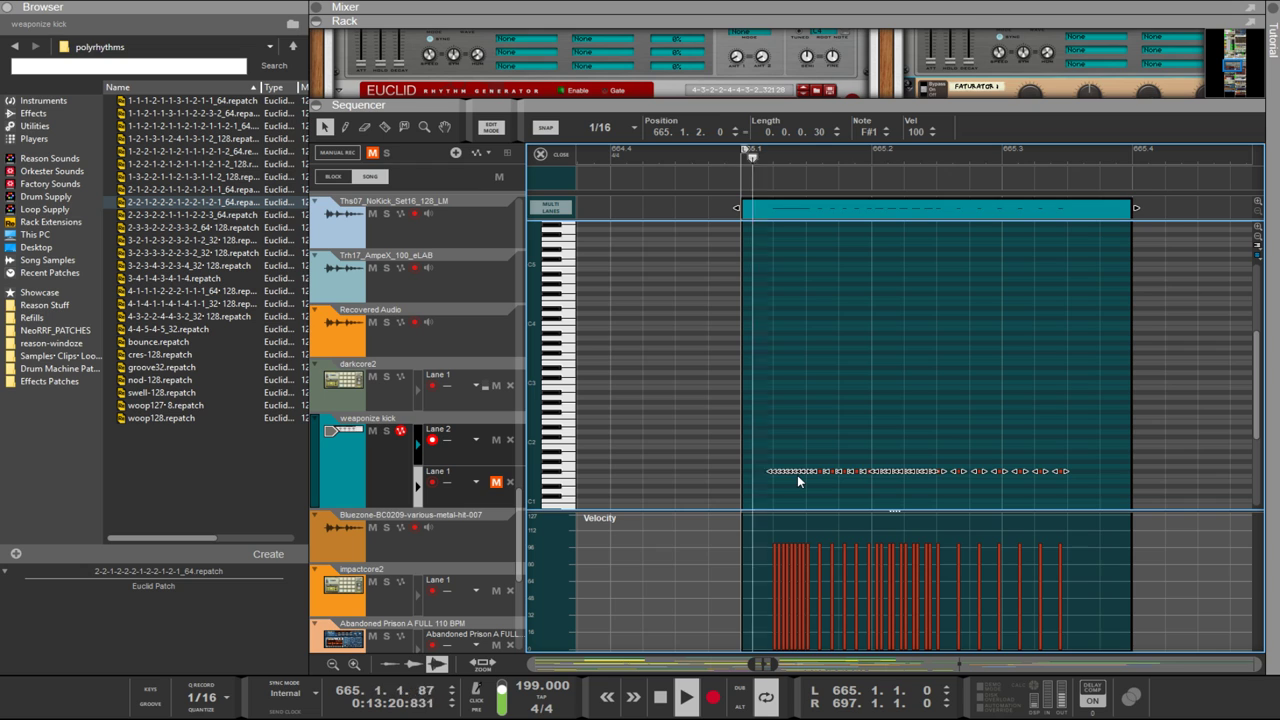
key(ctrl+Right)
key(ctrl+Right)
key(ctrl+Right)
key(ctrl+Right)
key(ctrl+Right)
key(ctrl+Right)
key(ctrl+Right)
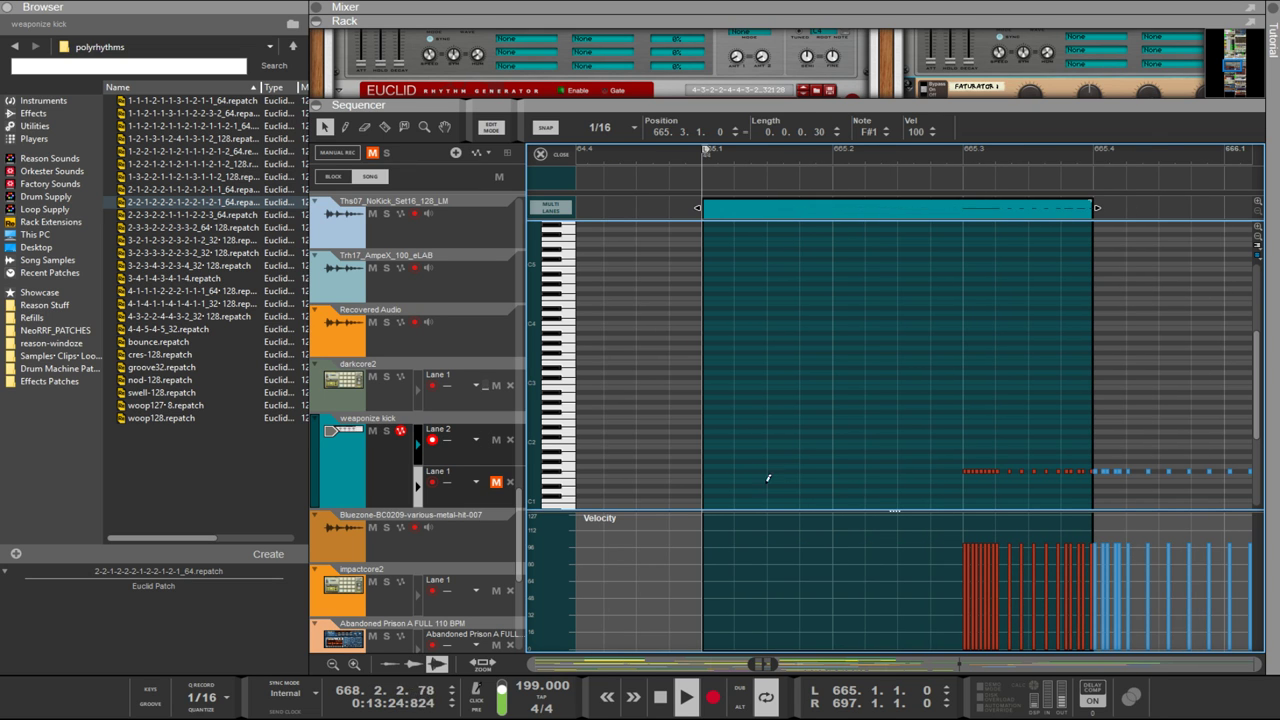
Step: Draw seven F#1 sixteenth notes from 665.1.1.0 through 665.2.3.0 and extend the clip's length to 1.3.0.0
click(718, 469)
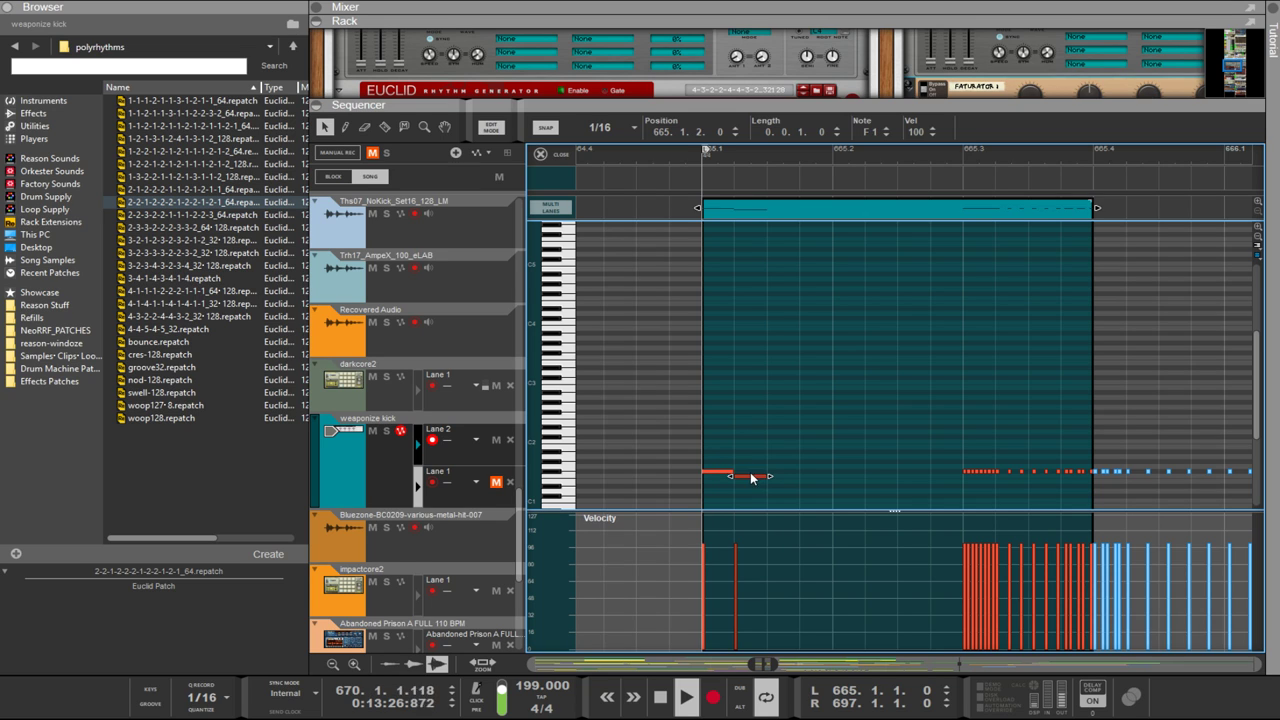
mouse_move(754, 465)
mouse_down()
mouse_move(818, 478)
mouse_move(820, 463)
mouse_move(858, 467)
mouse_up()
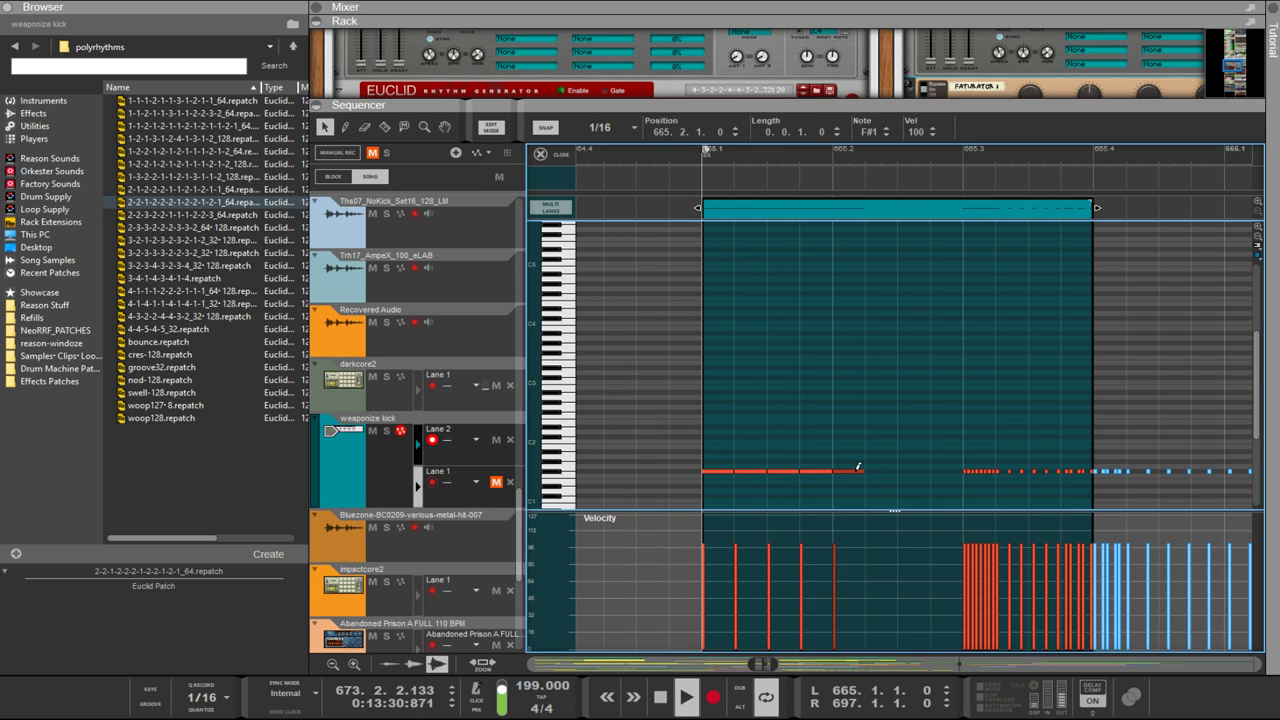
click(882, 468)
click(919, 468)
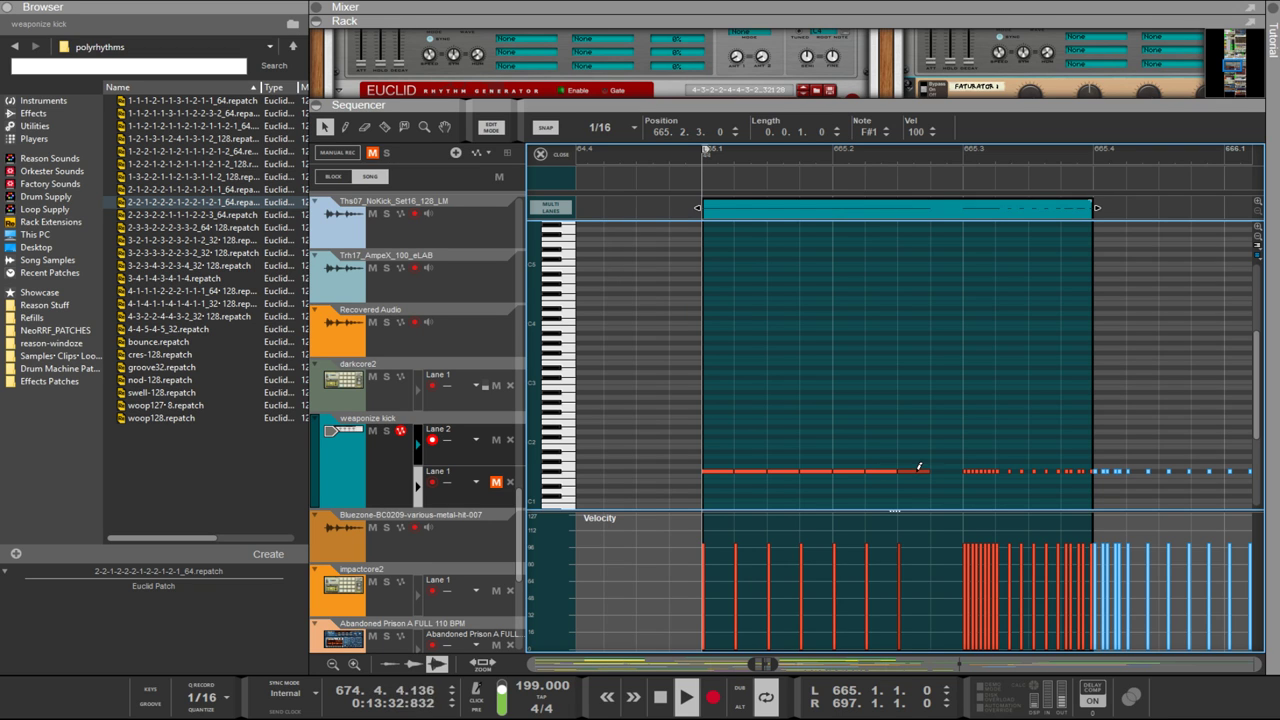
scroll(1014, 481, down, 3)
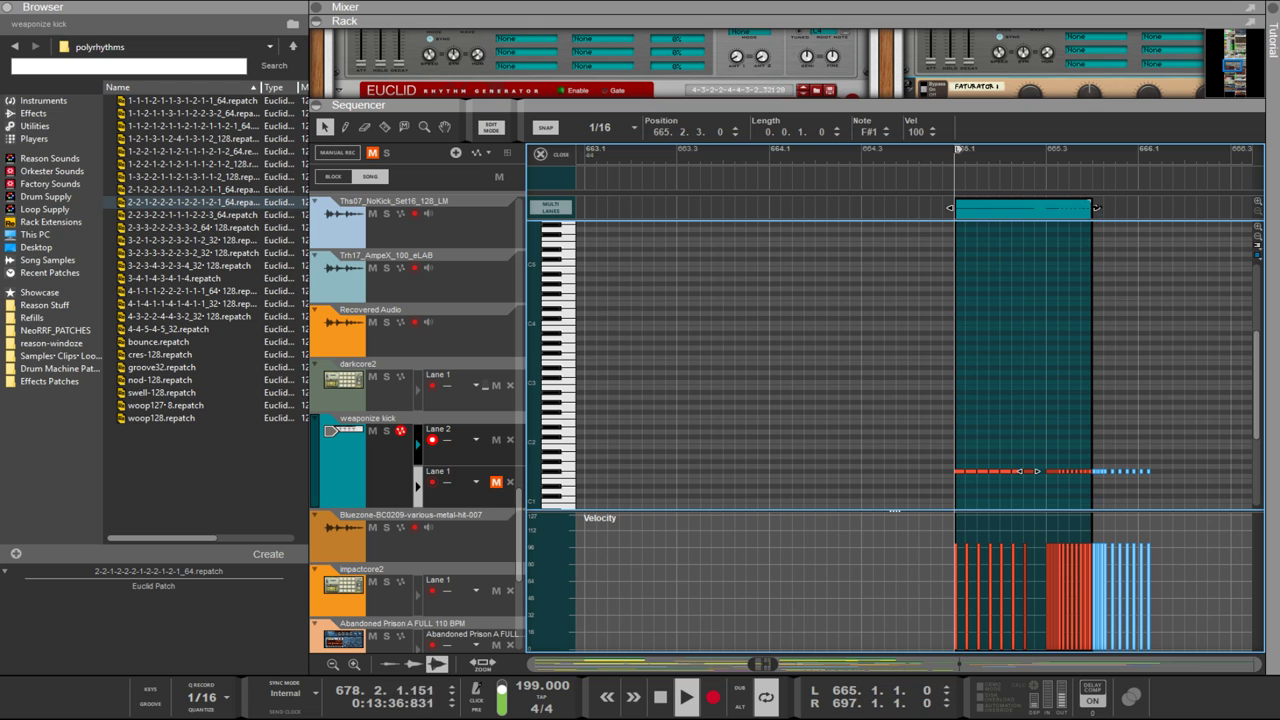
mouse_move(1097, 208)
mouse_down()
mouse_move(1255, 206)
mouse_move(1108, 206)
mouse_up()
drag(875, 213, 1192, 212)
click(1151, 366)
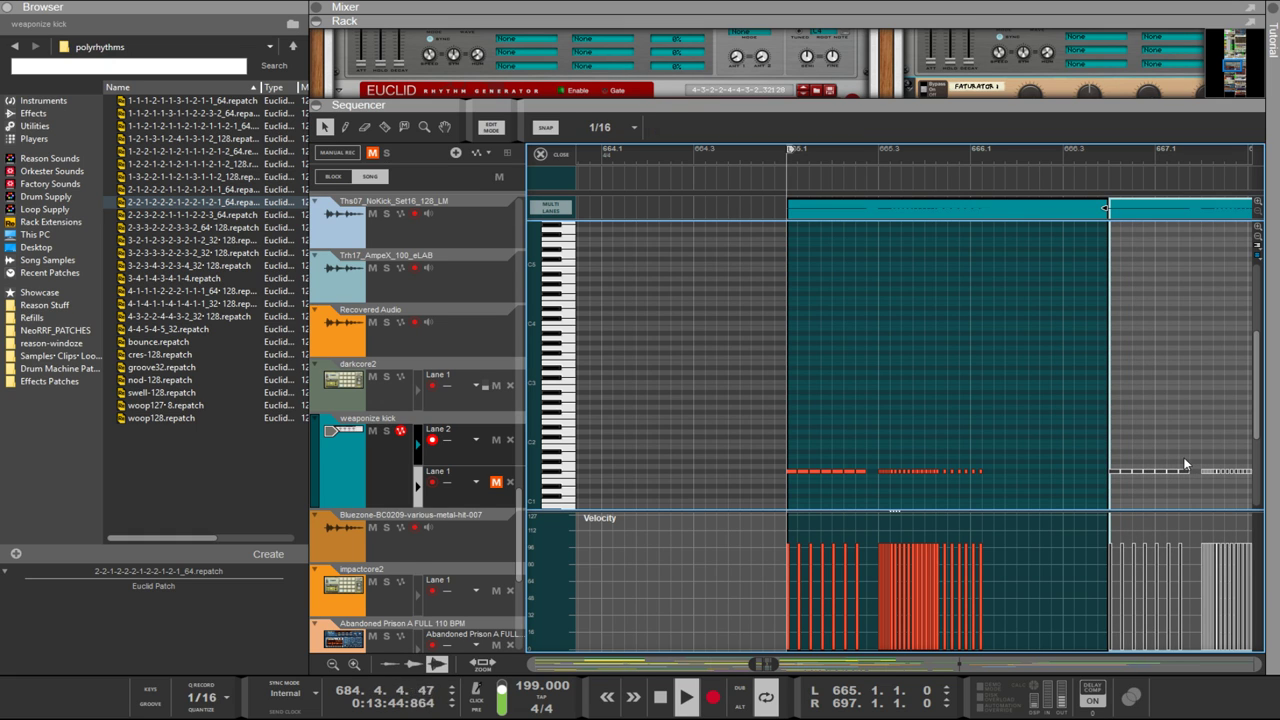
drag(1125, 478, 1113, 480)
click(1122, 489)
drag(1008, 502, 913, 438)
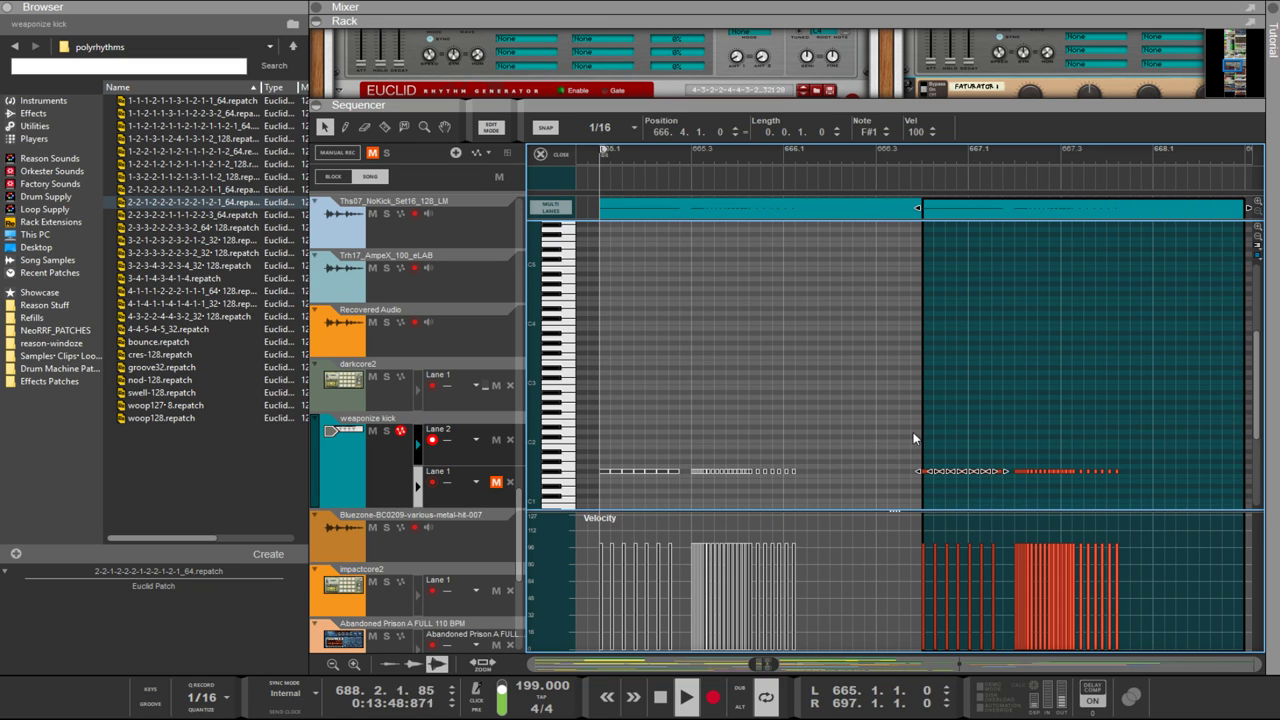
click(943, 494)
key(ctrl+z)
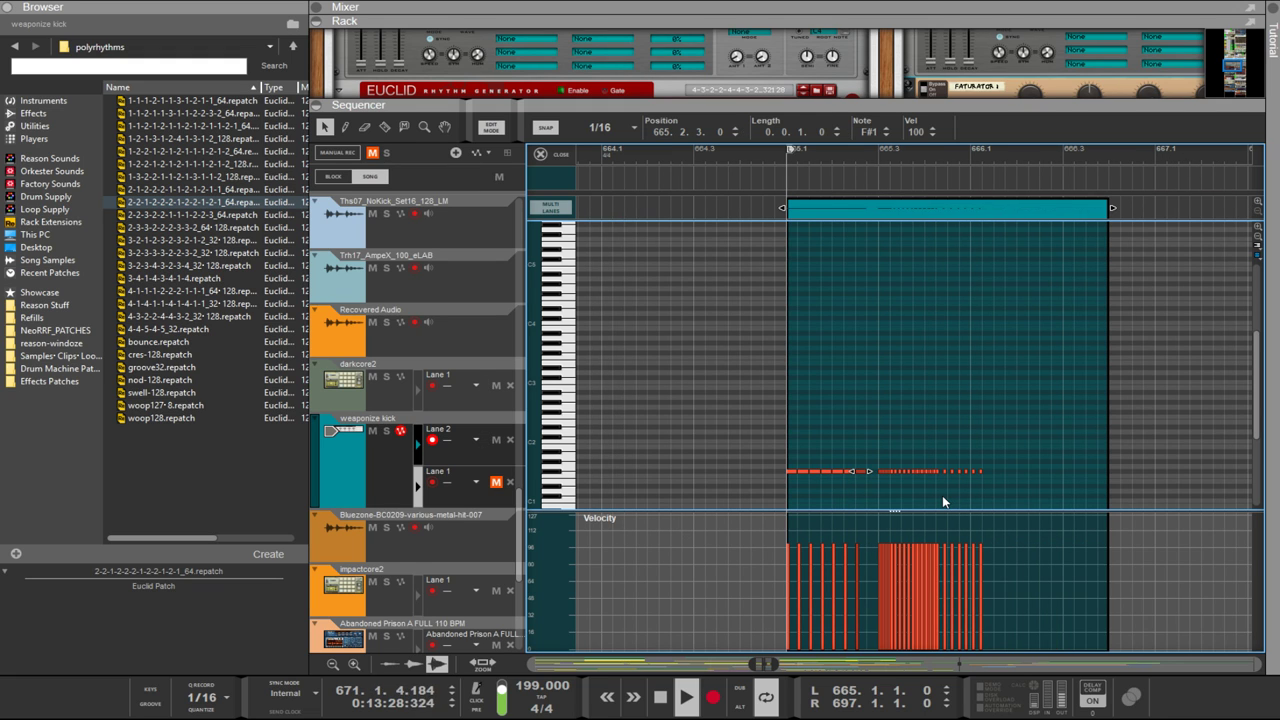
Step: Duplicate the clip directly after itself at 666.4.1.0 and delete the seven opening sixteenth notes from the copy
click(1147, 490)
drag(1005, 490, 833, 398)
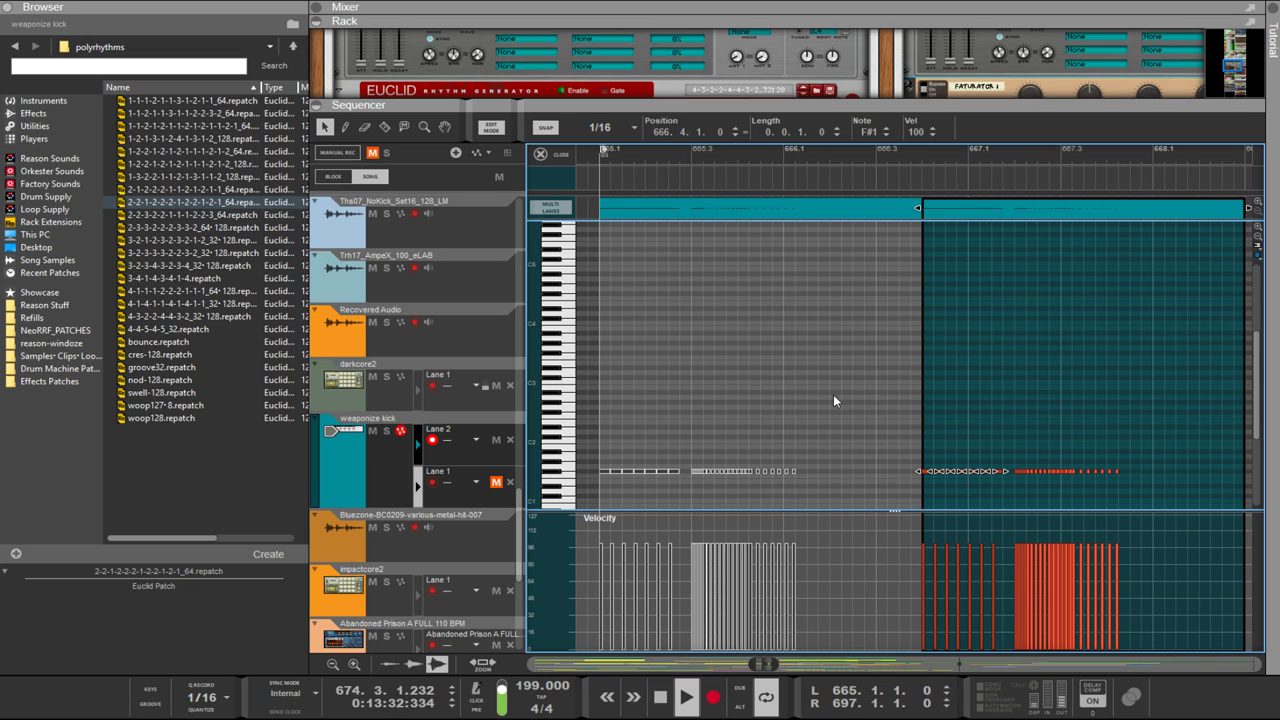
key(Delete)
scroll(941, 404, down, 5)
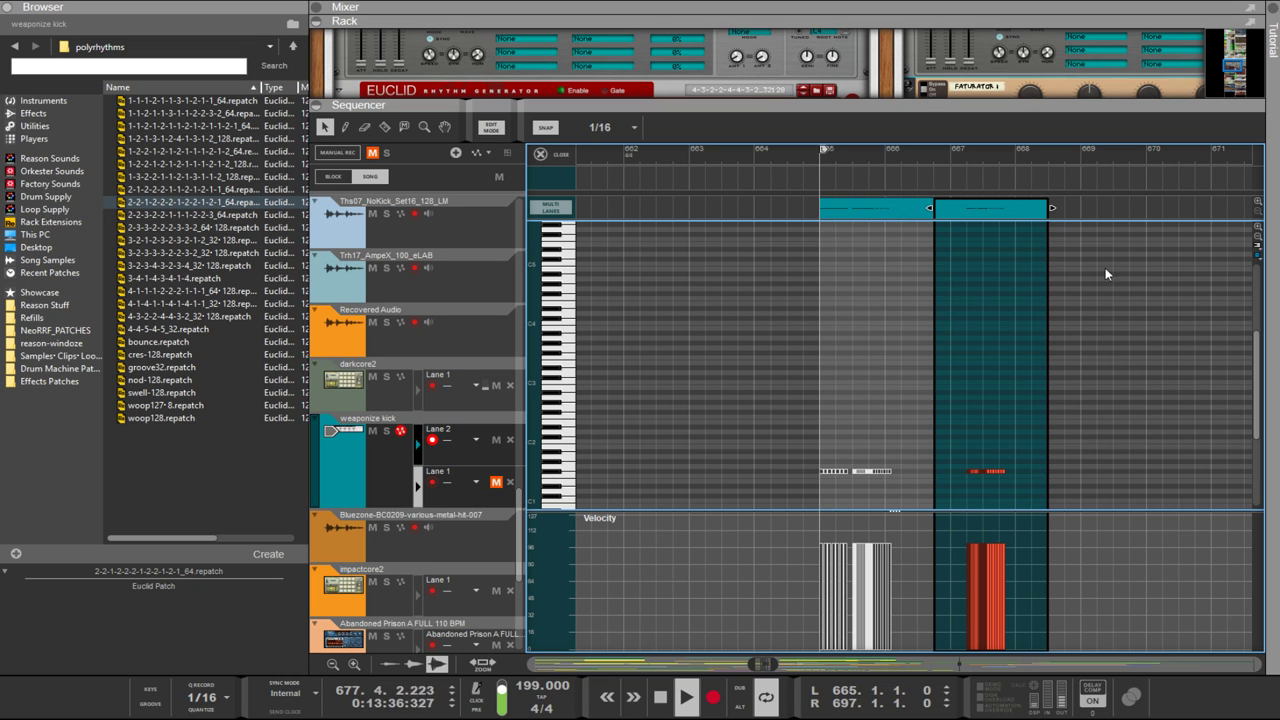
scroll(1105, 267, up, 3)
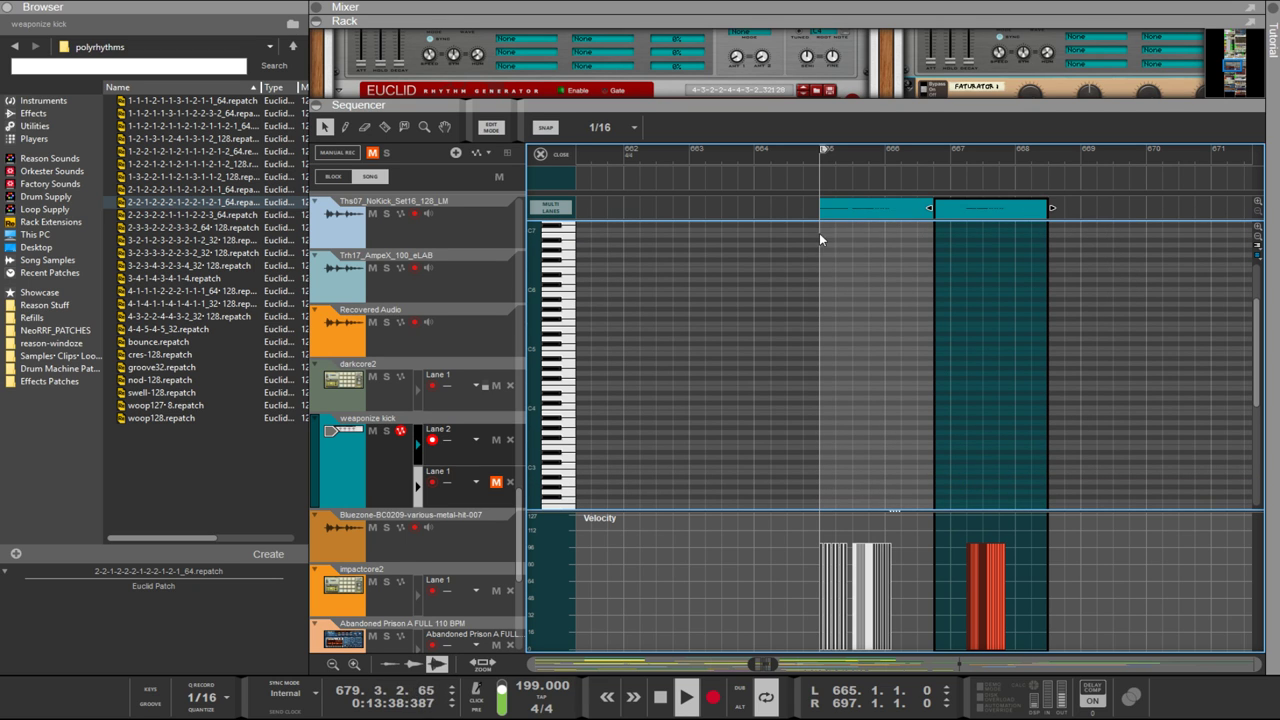
scroll(817, 263, down, 2)
click(845, 212)
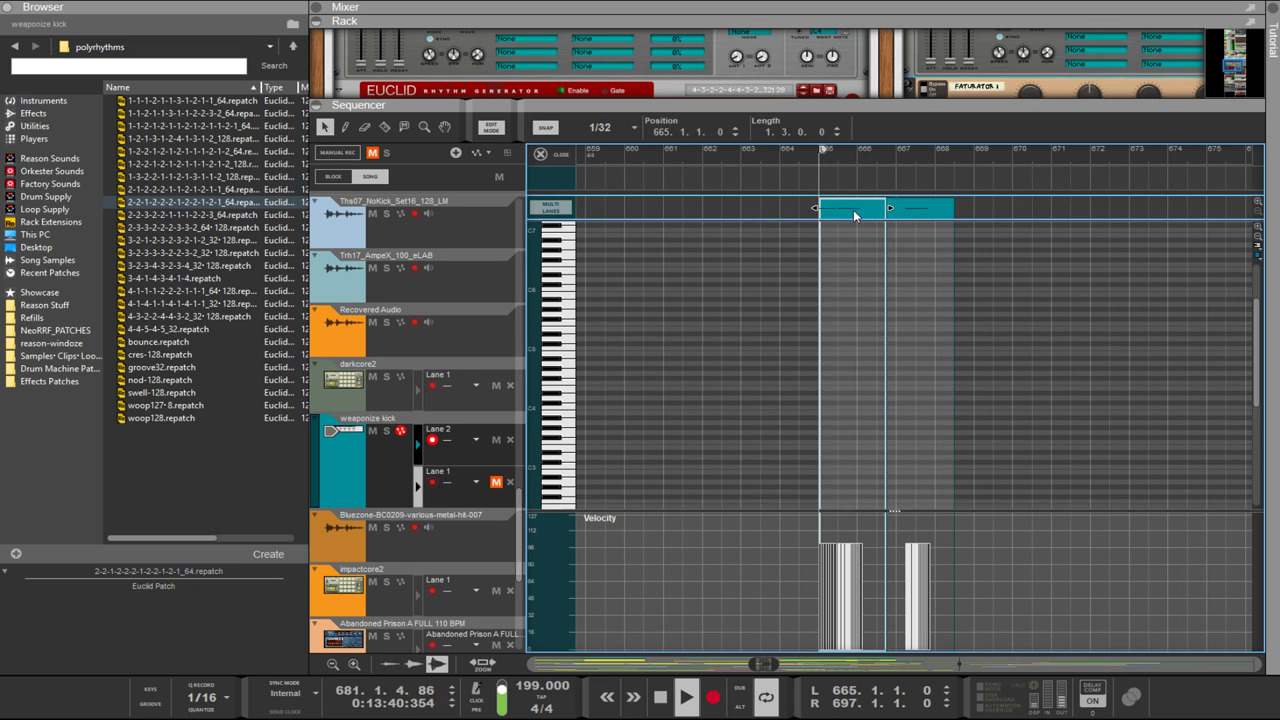
drag(845, 212, 980, 216)
key(ctrl+z)
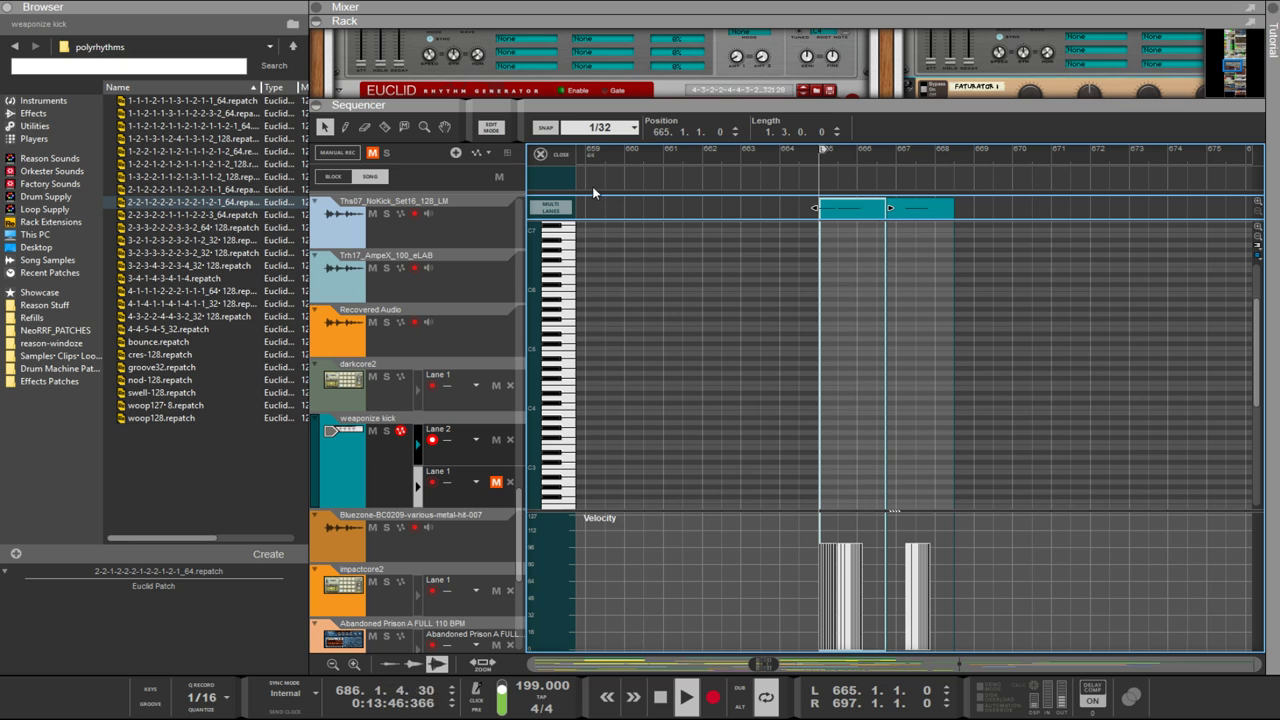
Step: With snap set to 1/8, shorten the first clip to 1.2.0.0 and move the second clip to start at 666.3.1.0
click(600, 127)
click(600, 146)
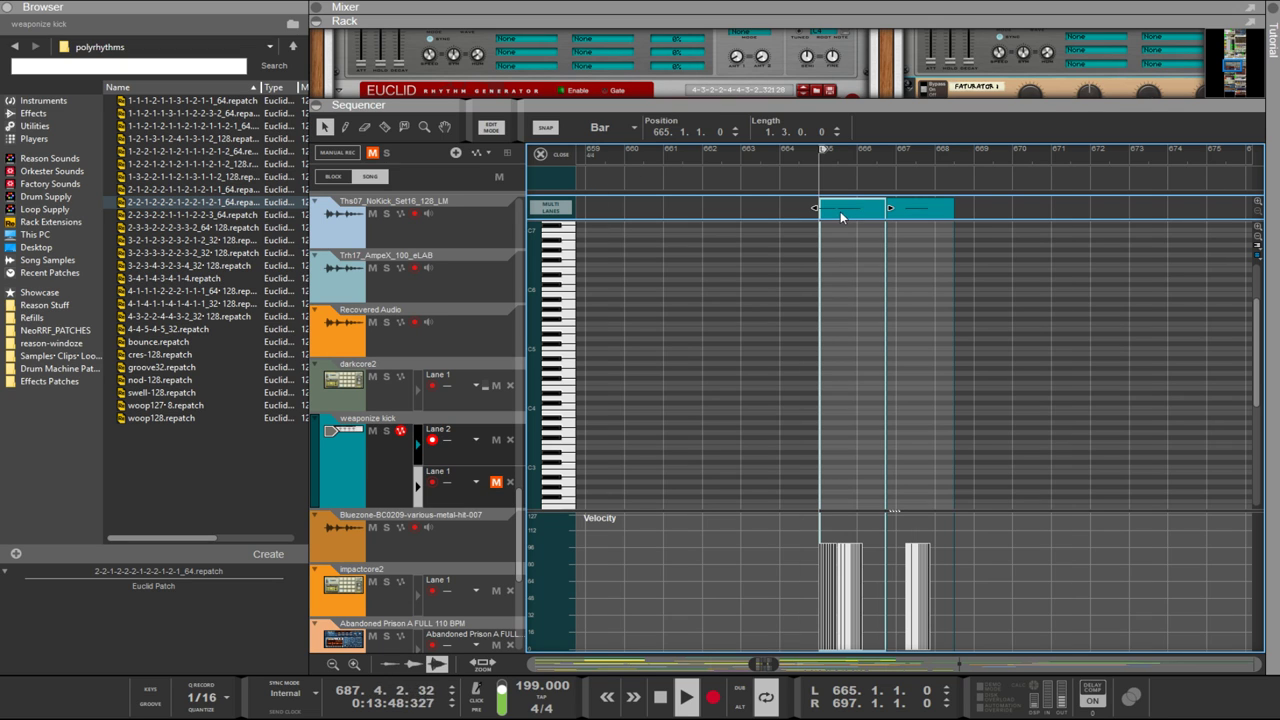
click(626, 129)
click(626, 188)
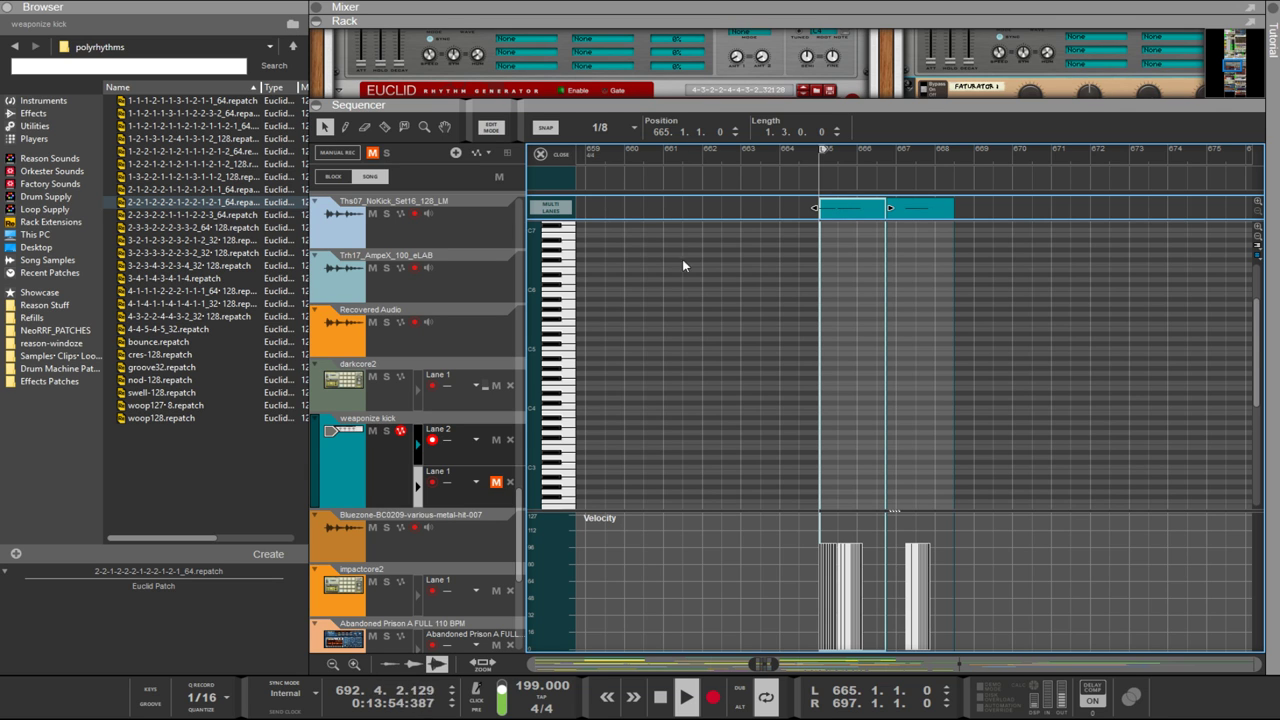
scroll(867, 419, left, 3)
scroll(867, 419, right, 3)
scroll(918, 430, up, 3)
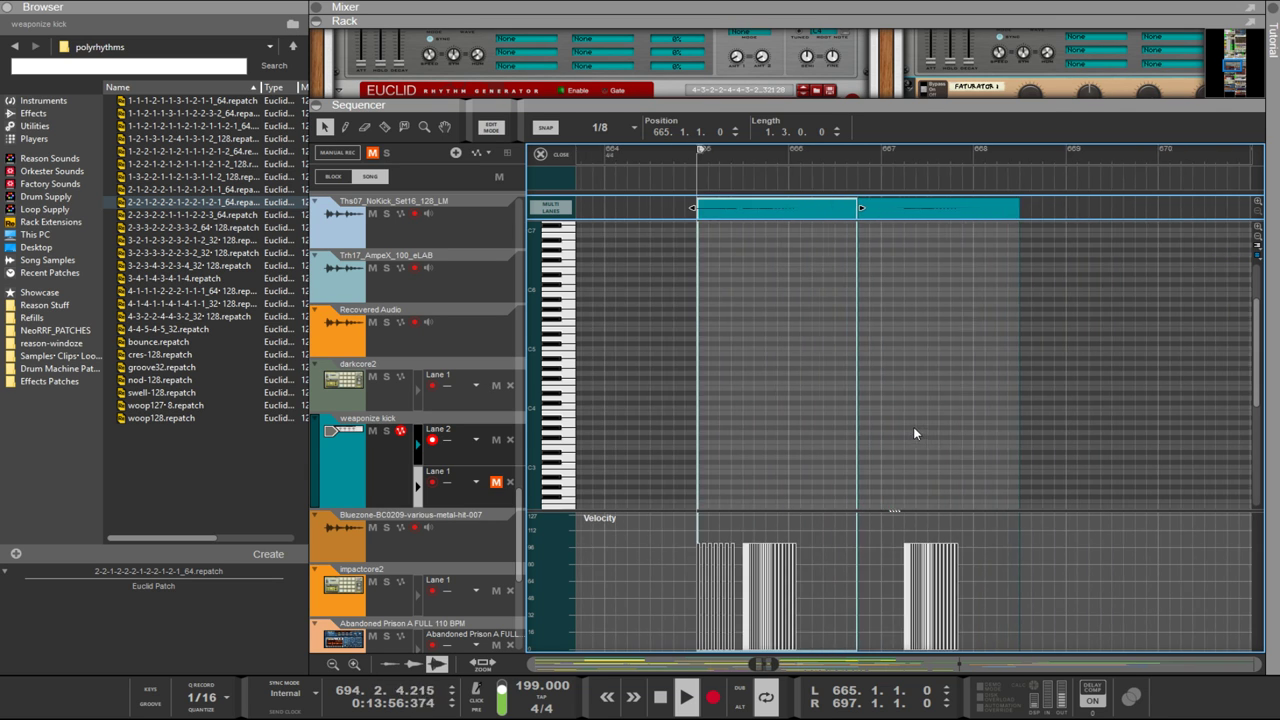
scroll(913, 433, up, 2)
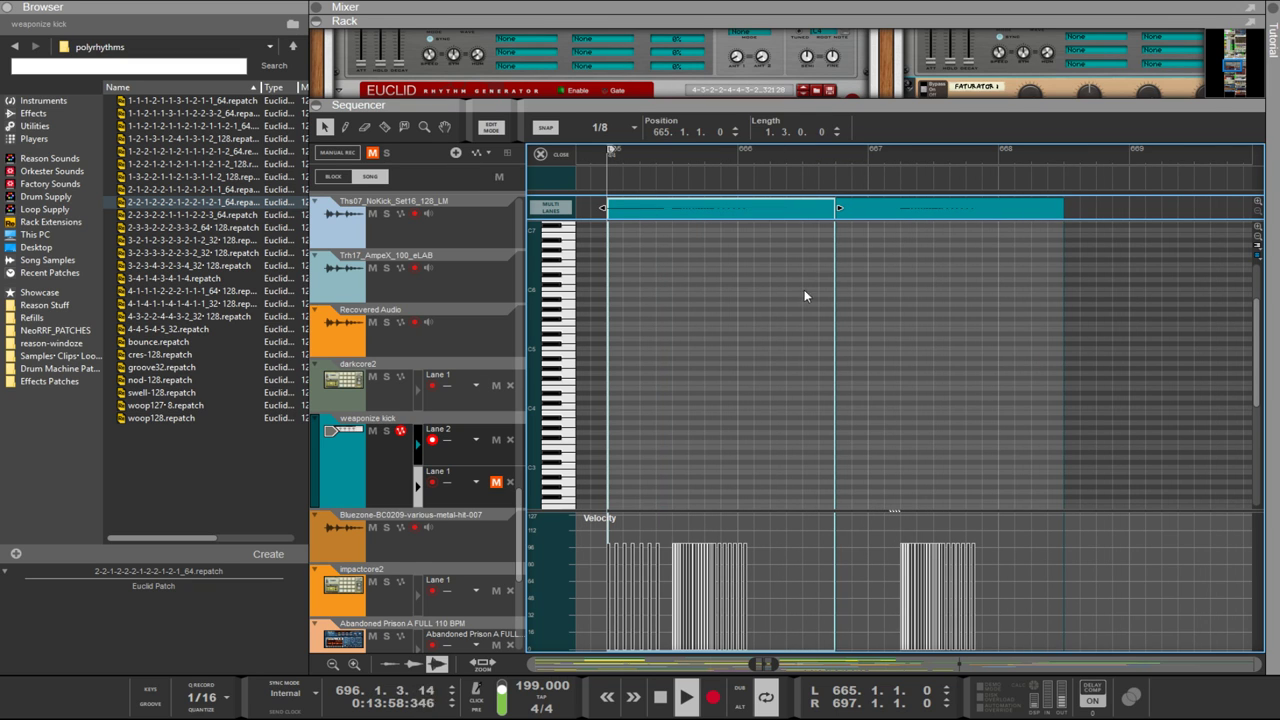
drag(838, 208, 813, 210)
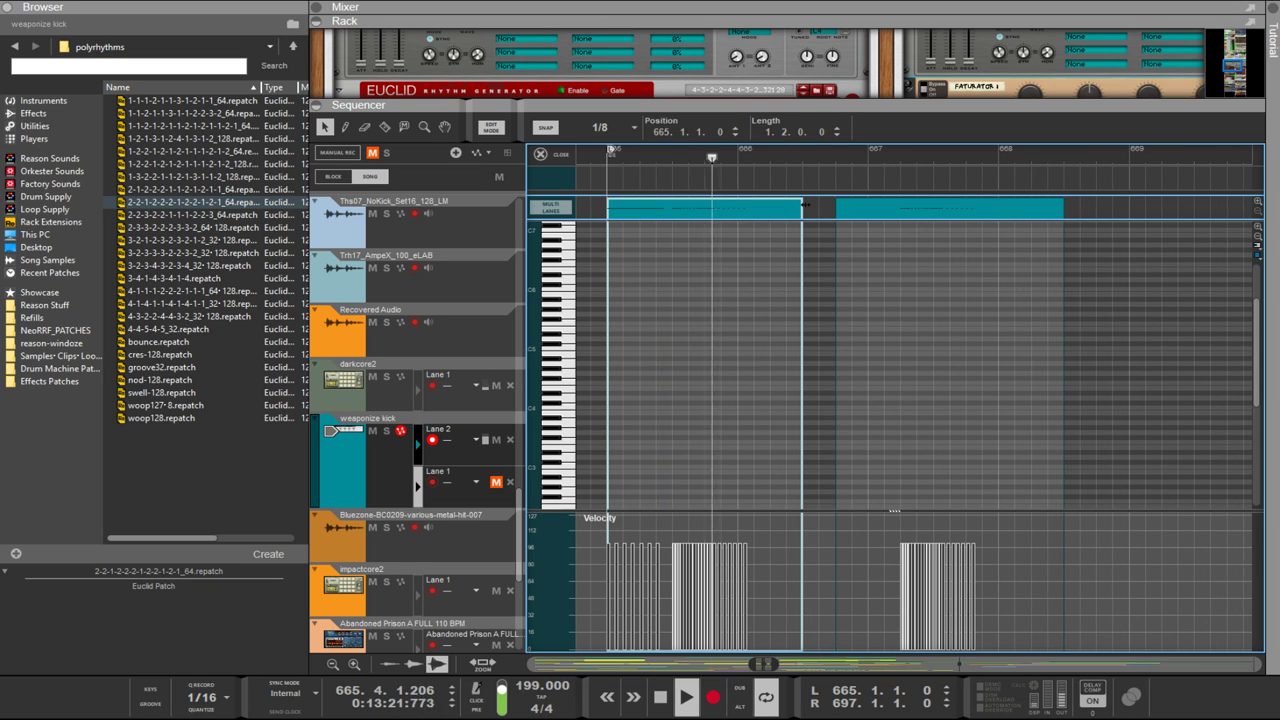
drag(862, 214, 837, 209)
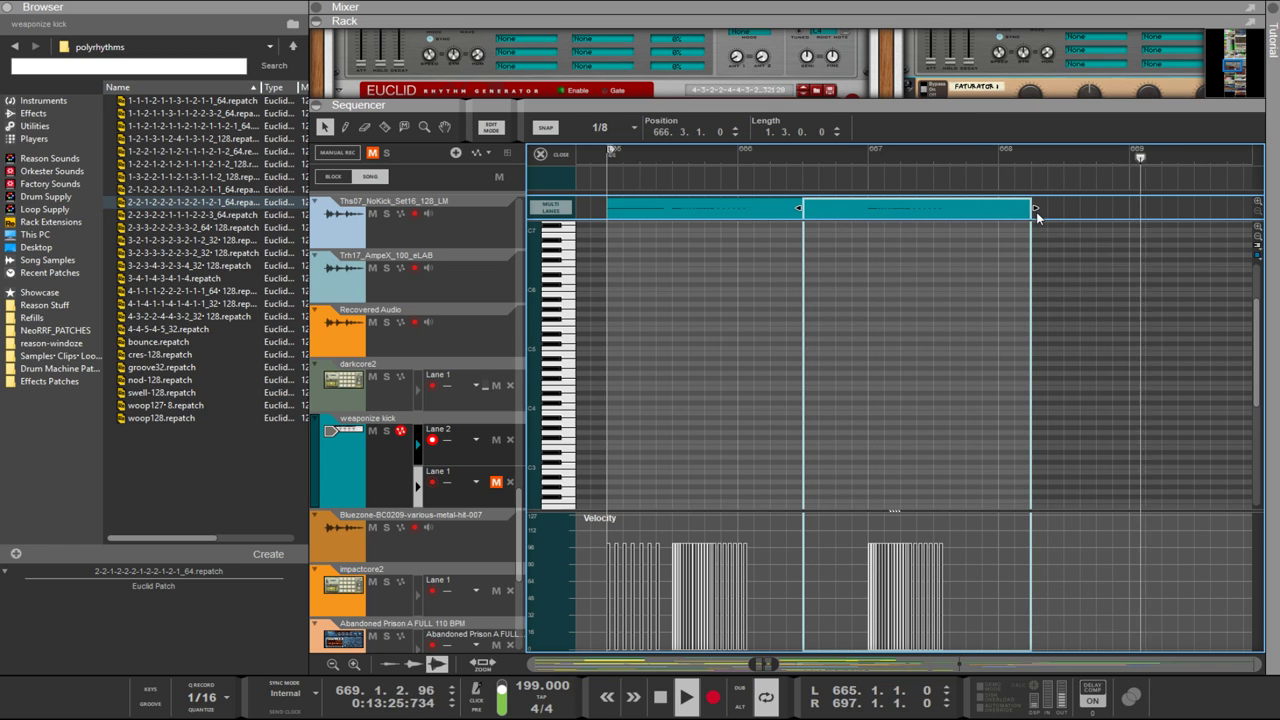
Step: Move the second clip to start at 666.4.1.0 and set both clips' lengths to 1.3.0.0
drag(1034, 209, 998, 205)
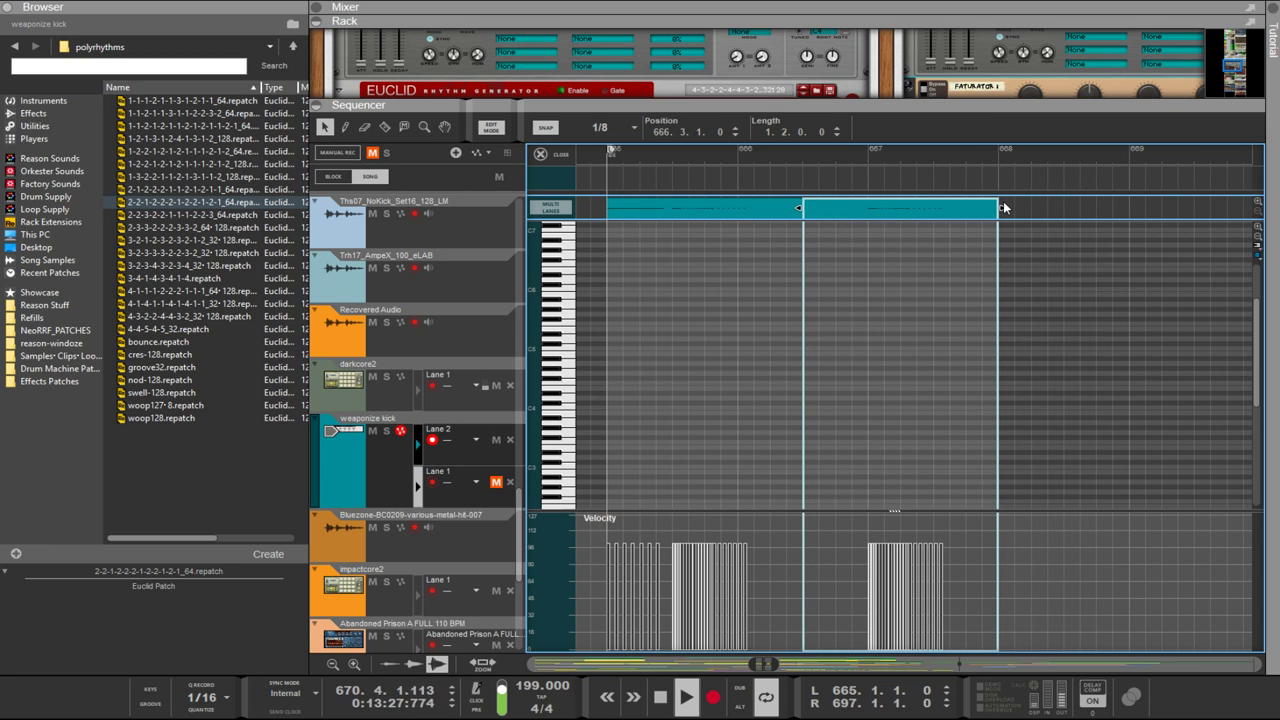
drag(896, 209, 923, 210)
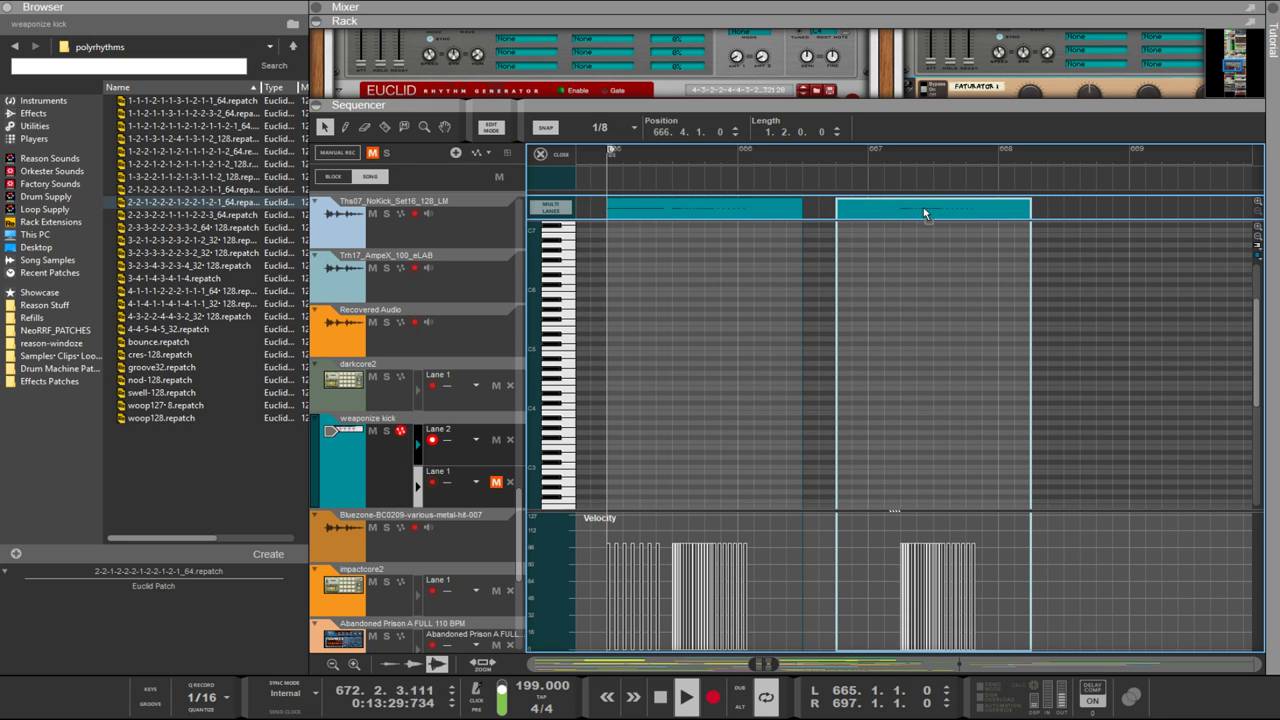
click(790, 208)
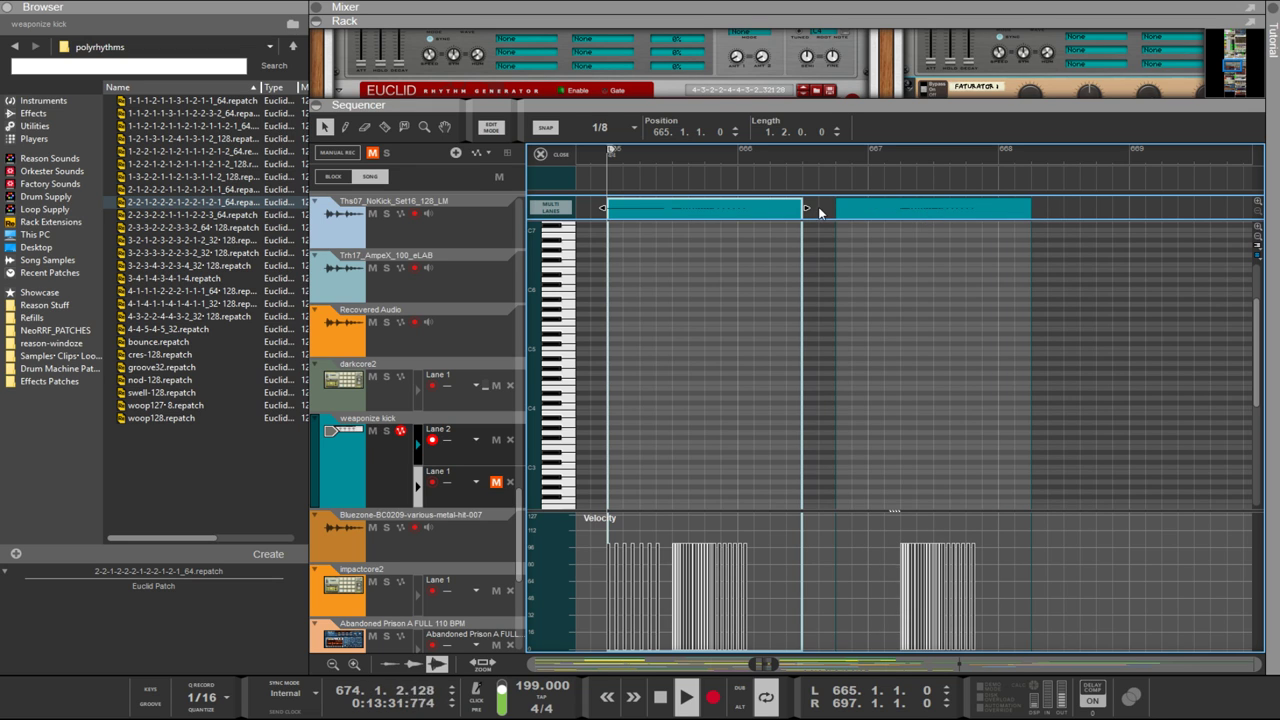
drag(806, 208, 829, 212)
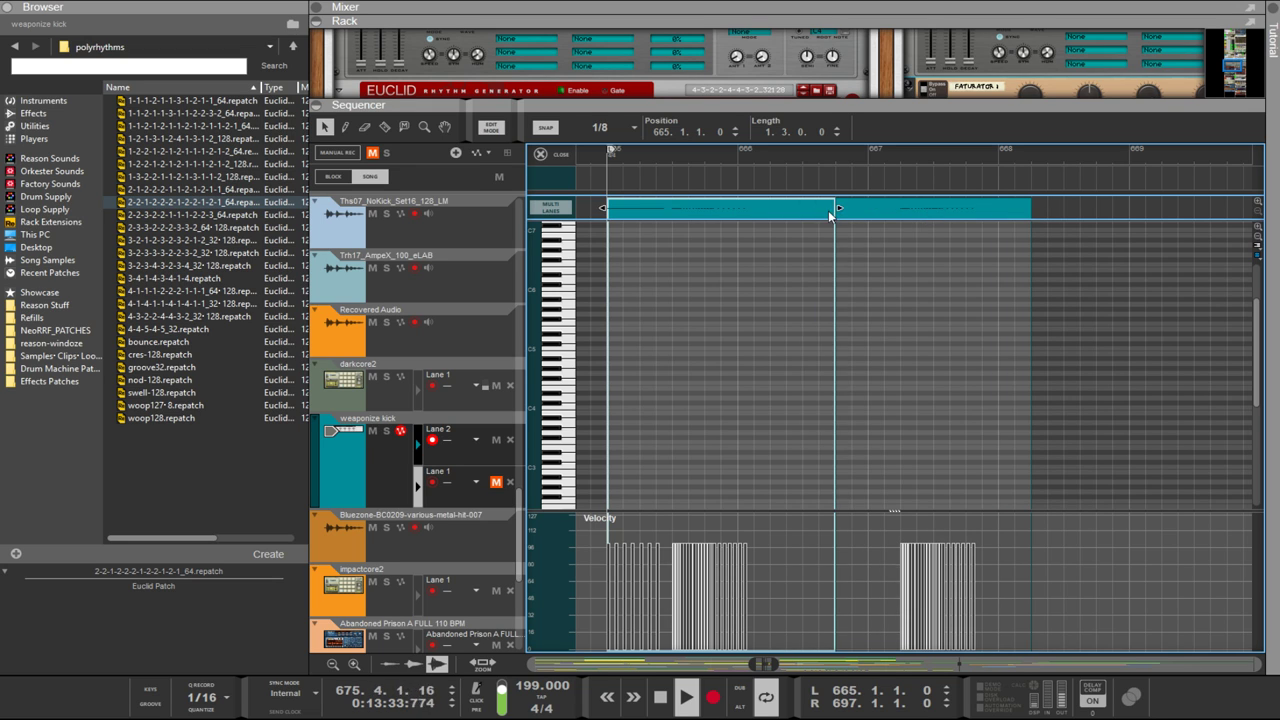
click(1006, 214)
drag(1036, 208, 1064, 215)
Step: Enlarge the sequencer, then copy the first clip to 668.3.1.0 and the second clip to 670.2.1.0
scroll(1075, 227, down, 3)
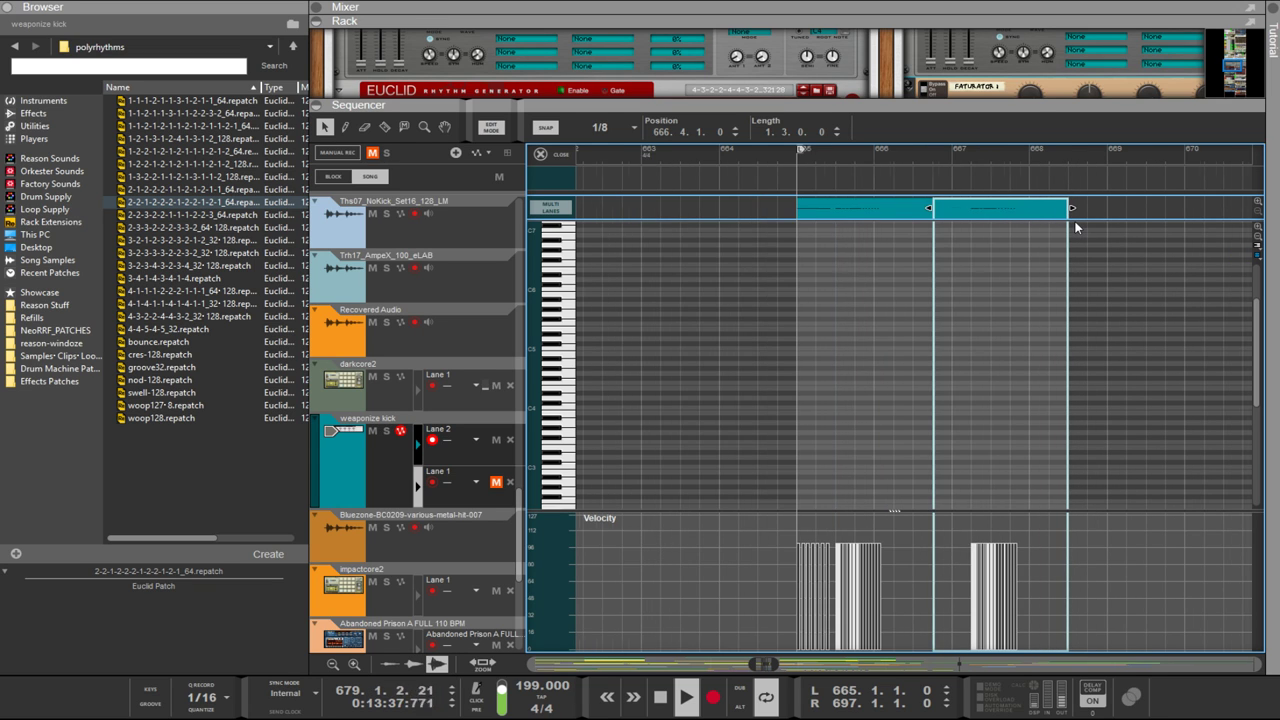
scroll(1075, 227, down, 2)
drag(1040, 63, 1036, 38)
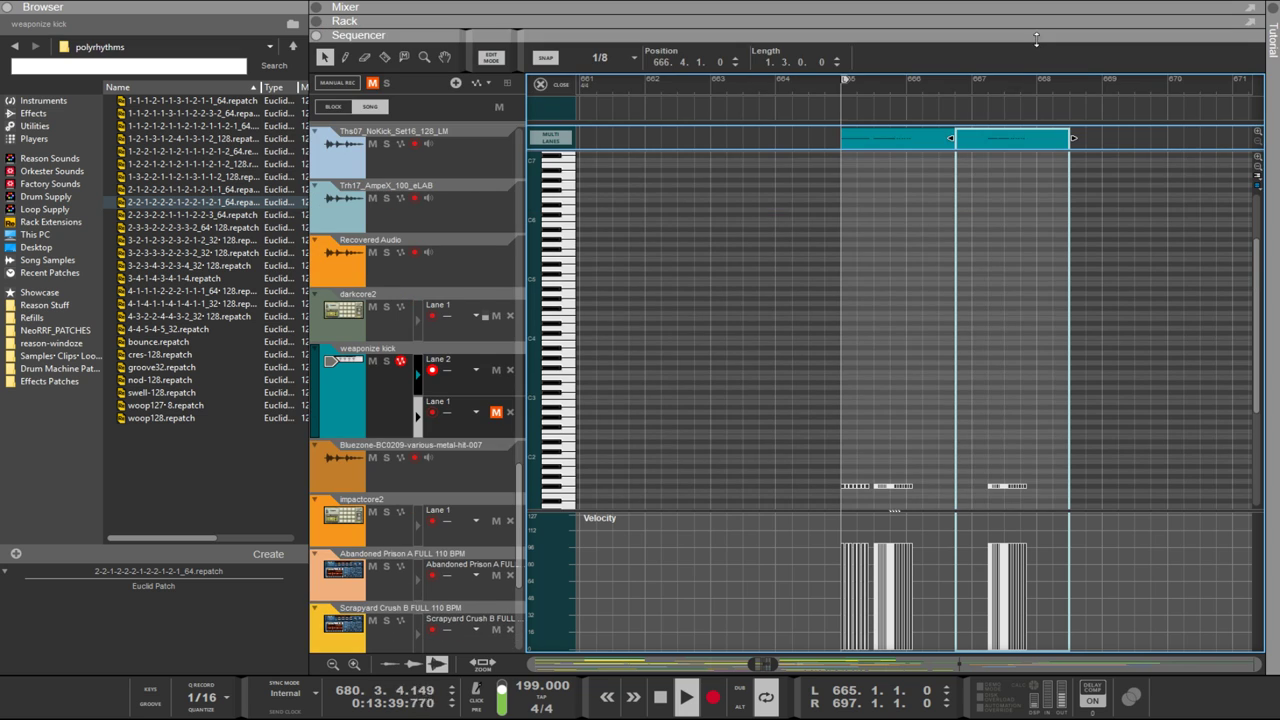
drag(925, 140, 1134, 163)
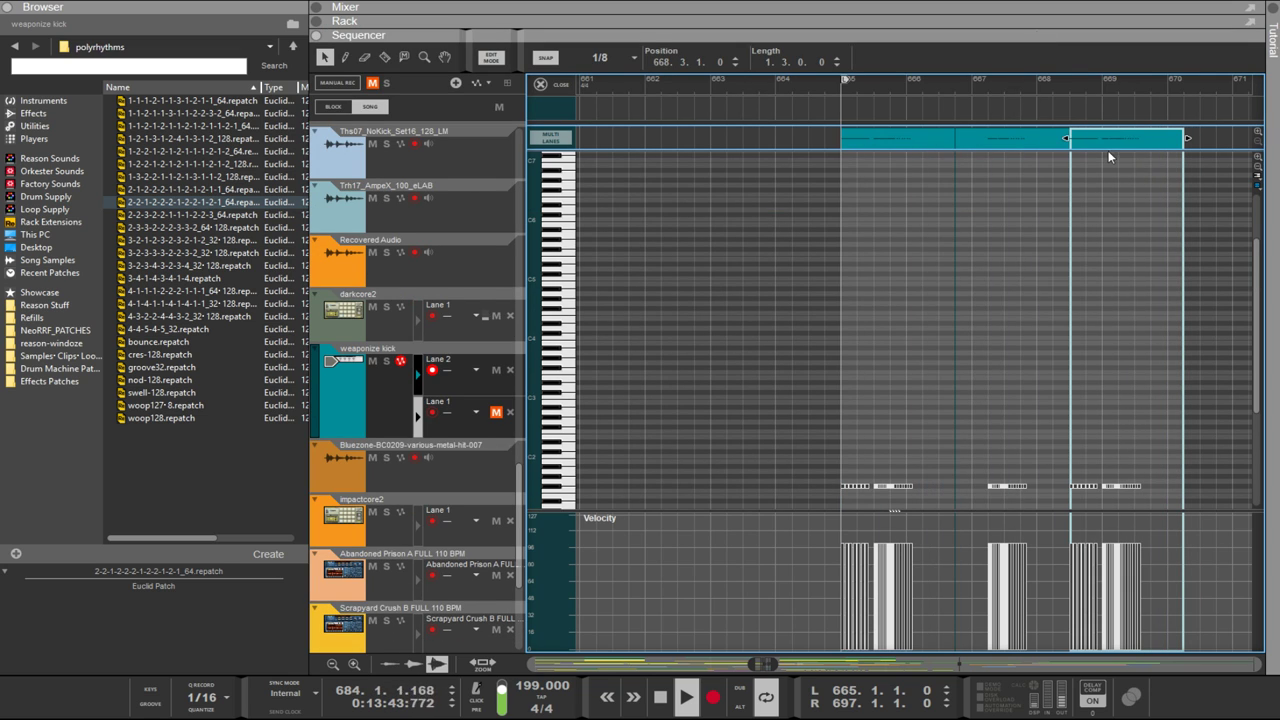
drag(1024, 138, 1266, 148)
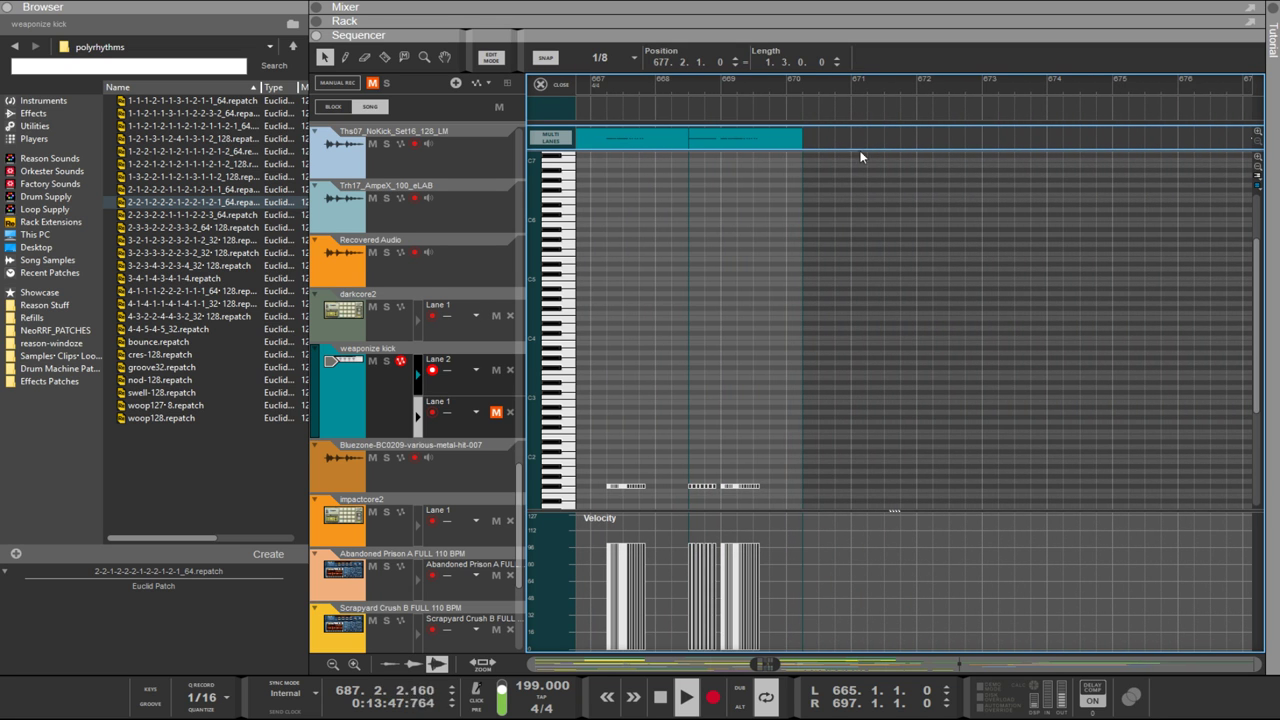
click(653, 146)
drag(642, 139, 866, 123)
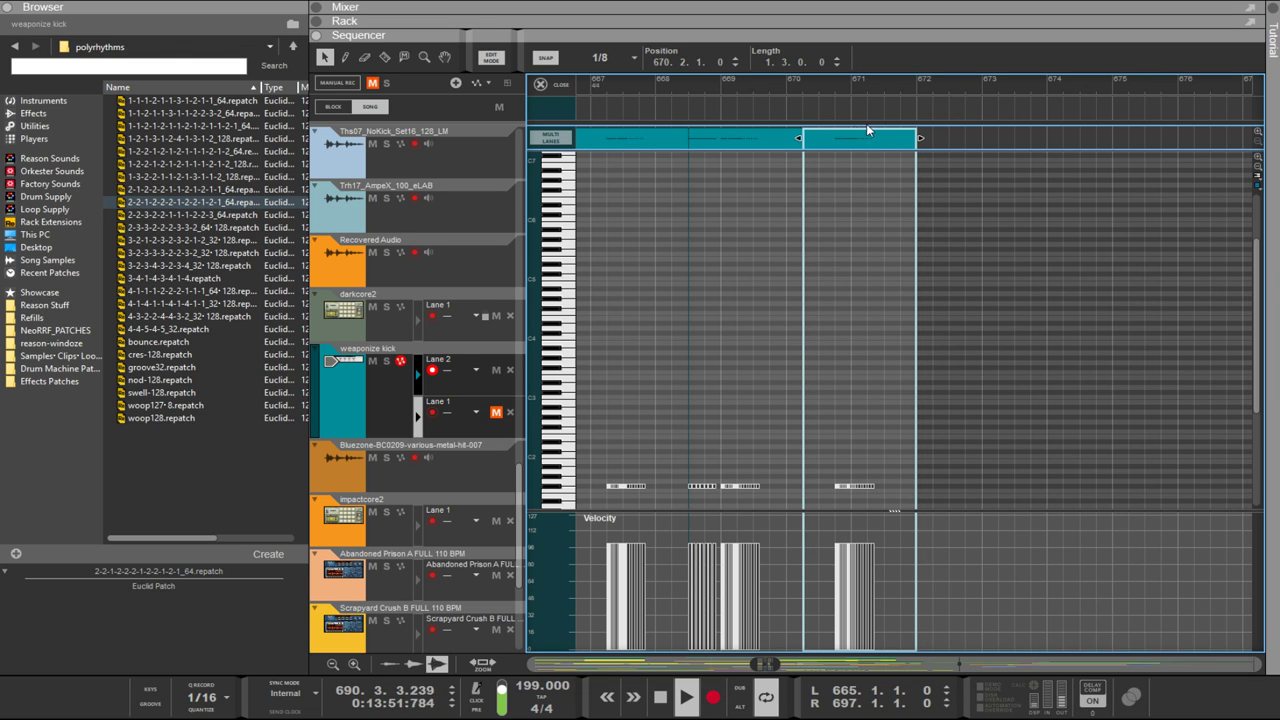
Step: Duplicate the clips at 668.3.1.0 and 670.2.1.0 together so the copies follow directly from 672.1.1.0
shift+click(750, 145)
drag(715, 140, 947, 146)
click(1160, 136)
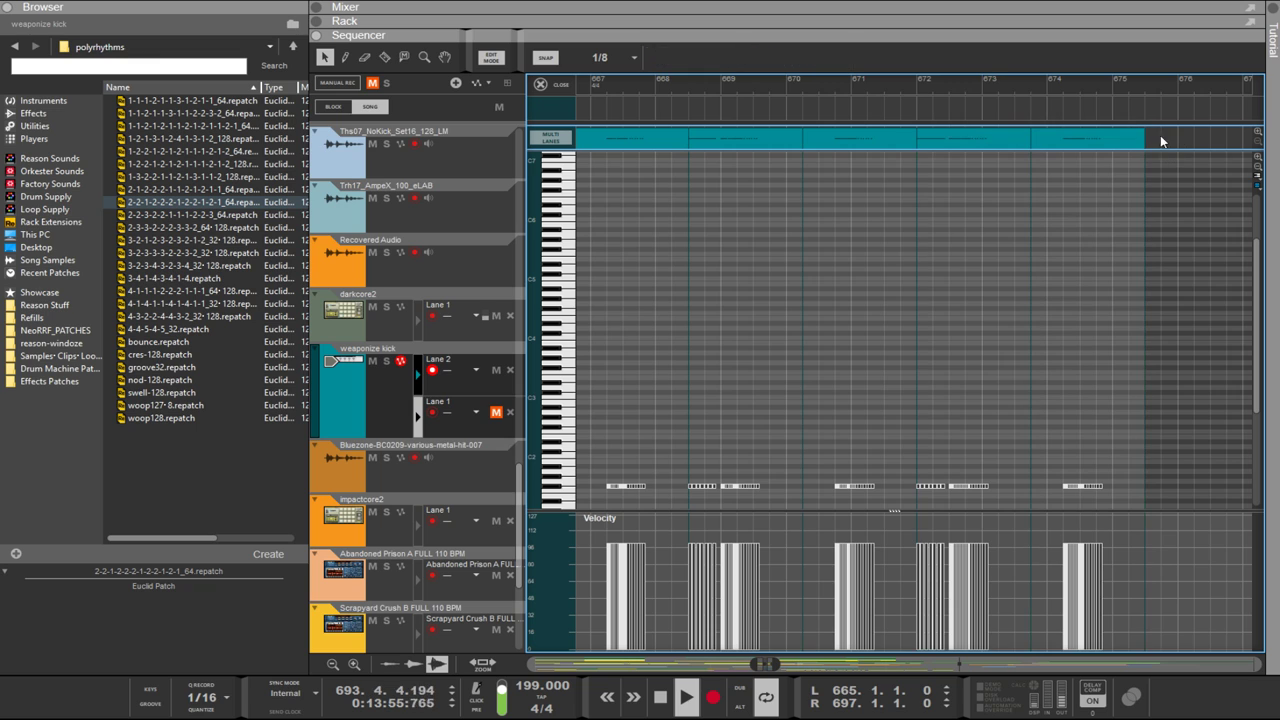
Step: Cut the last clip down to its 1/128 burst and chain it from 673.2.1.0, with a 0.1.0.0 long copy at 673.4.1.0
mouse_move(1116, 142)
mouse_down()
mouse_move(1052, 143)
mouse_move(1135, 143)
mouse_move(1112, 151)
mouse_up()
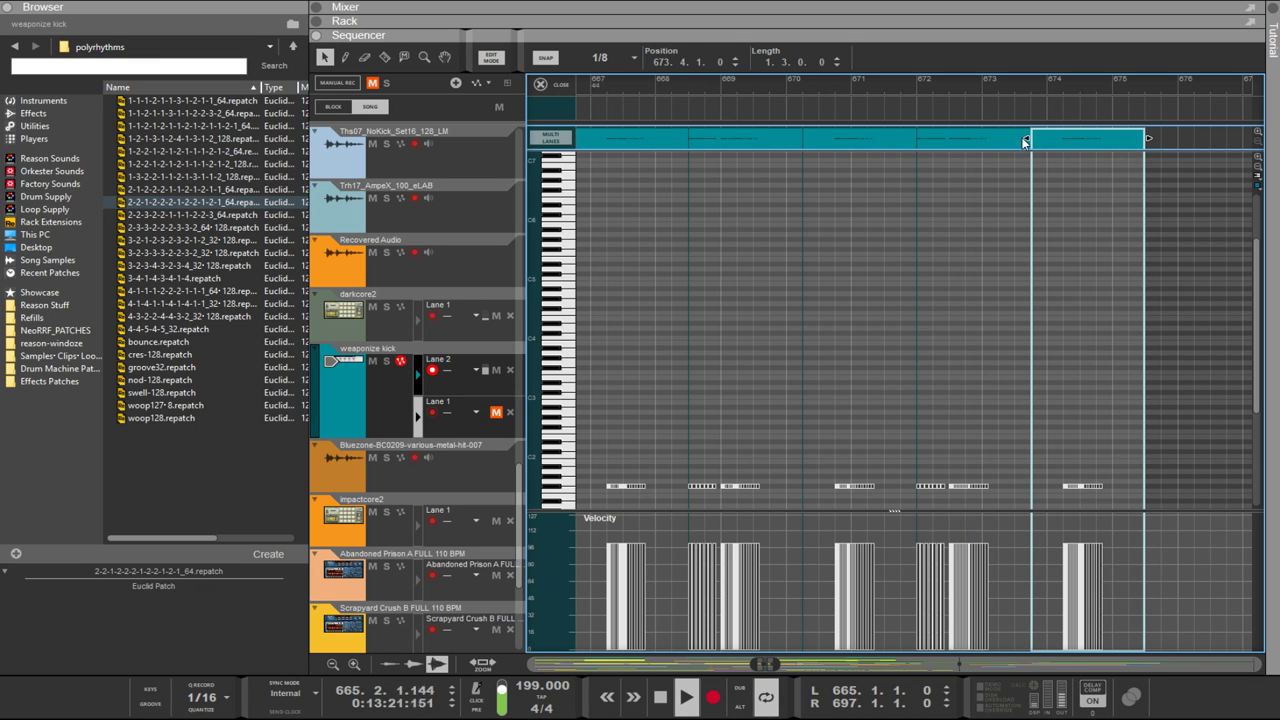
drag(1028, 139, 1061, 145)
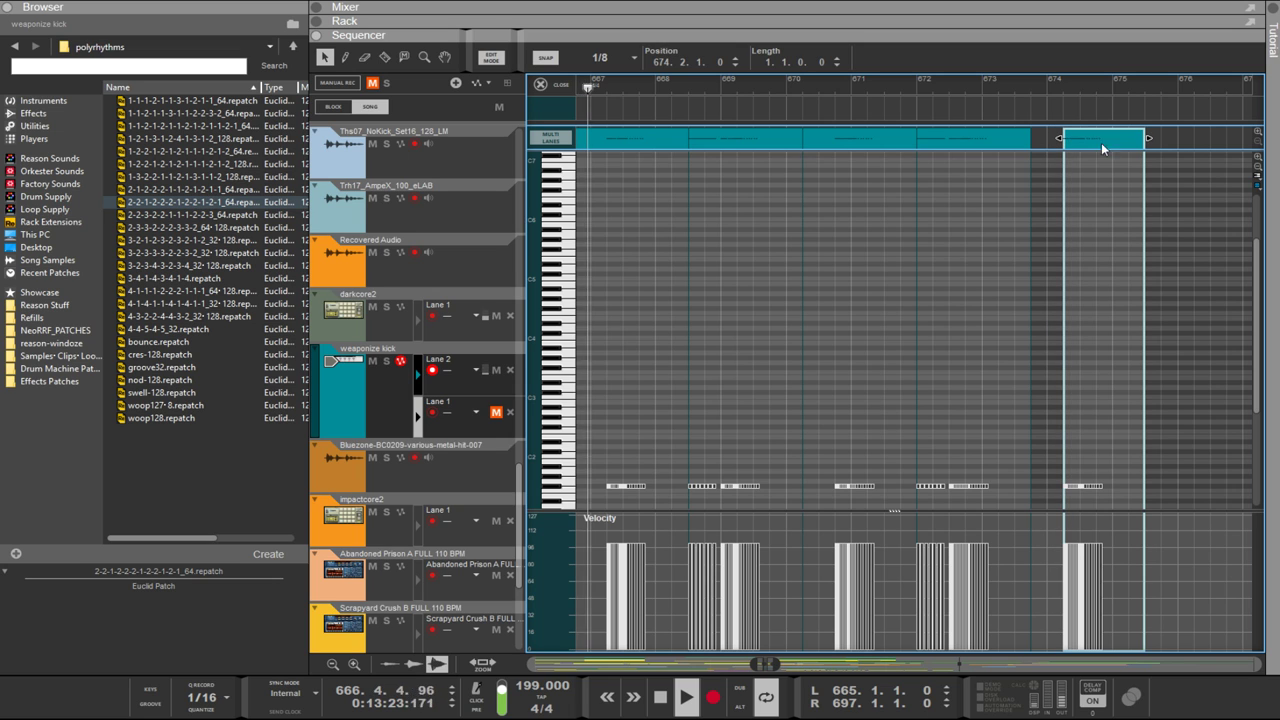
drag(1147, 138, 1032, 150)
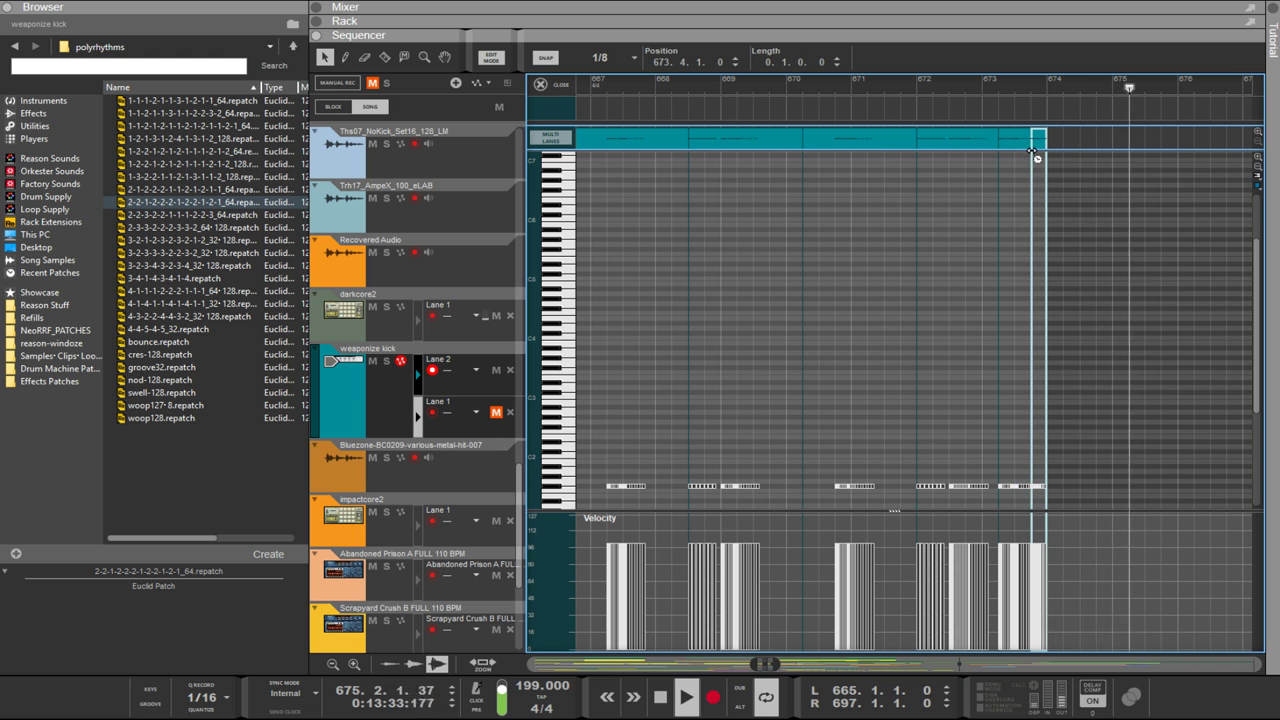
Step: Delete the stray clips that start at 677.2.1.0, beyond the finished pattern
scroll(1062, 174, down, 2)
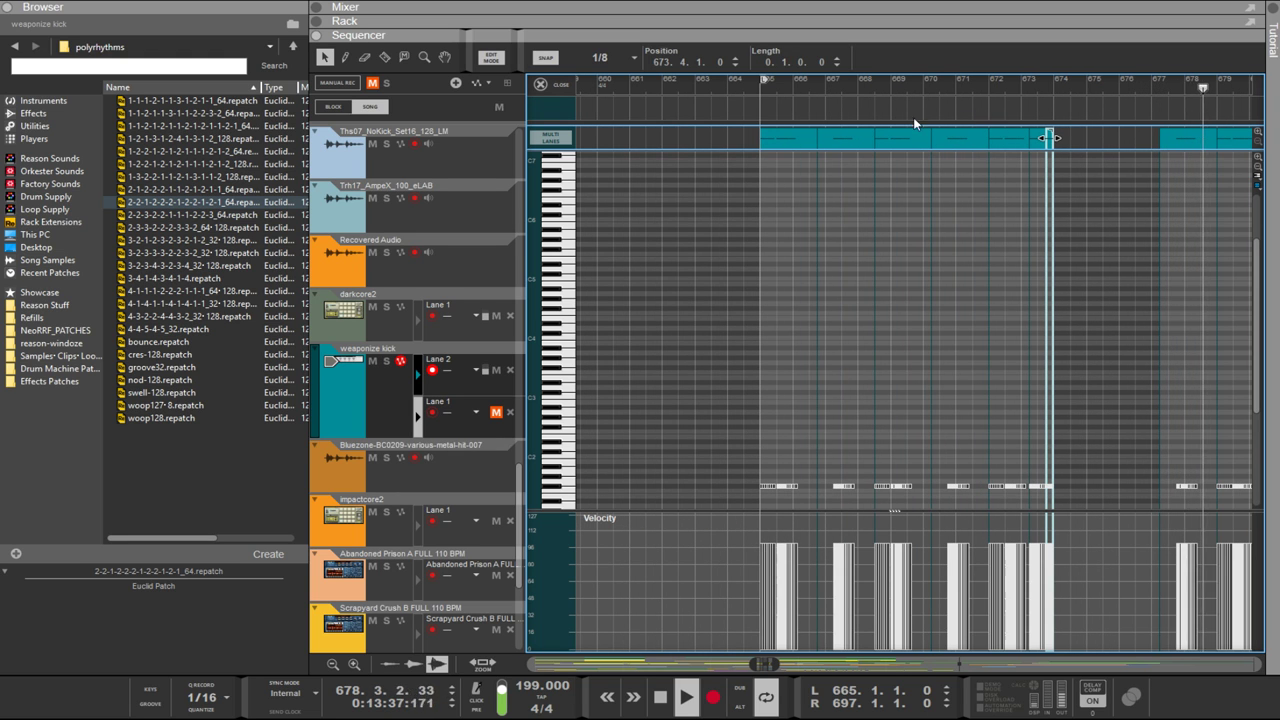
drag(1081, 137, 1250, 142)
key(Delete)
Step: Select all clips from 665.1.1.0 to bar 674 and place a copy of the whole block at 675.1.1.0
drag(1091, 158, 783, 143)
click(753, 147)
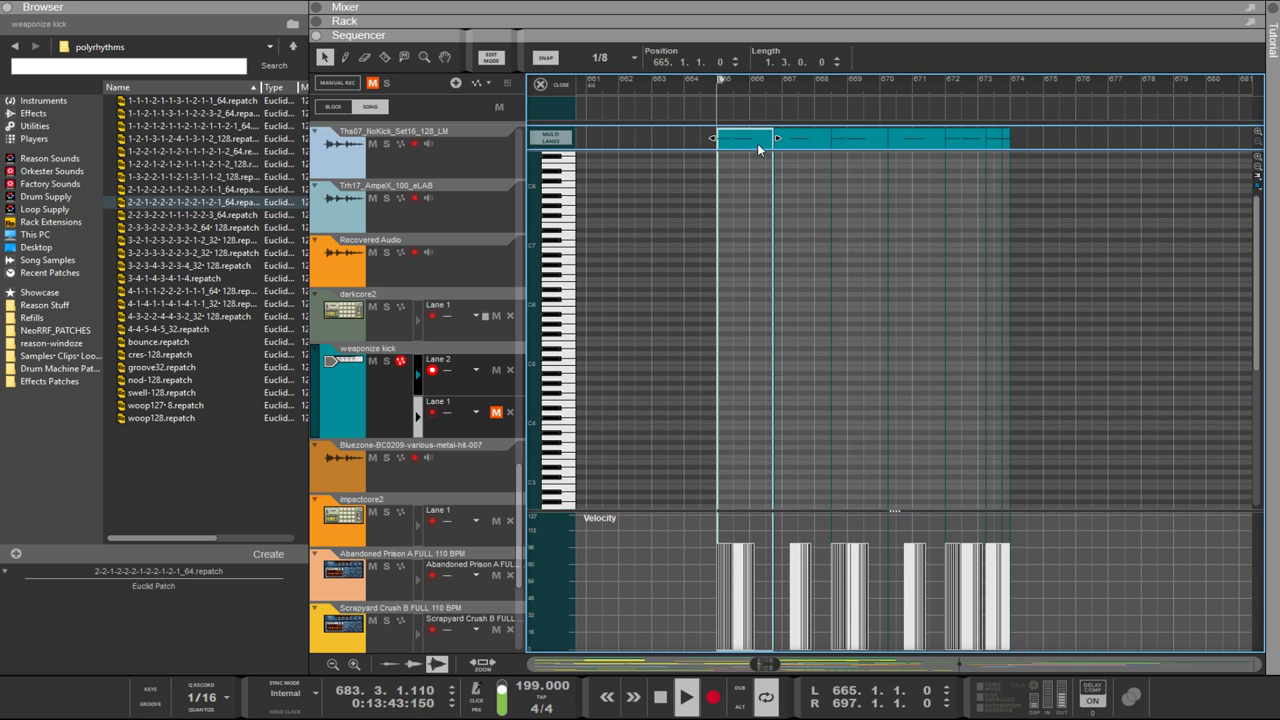
click(680, 143)
drag(1028, 135, 1026, 137)
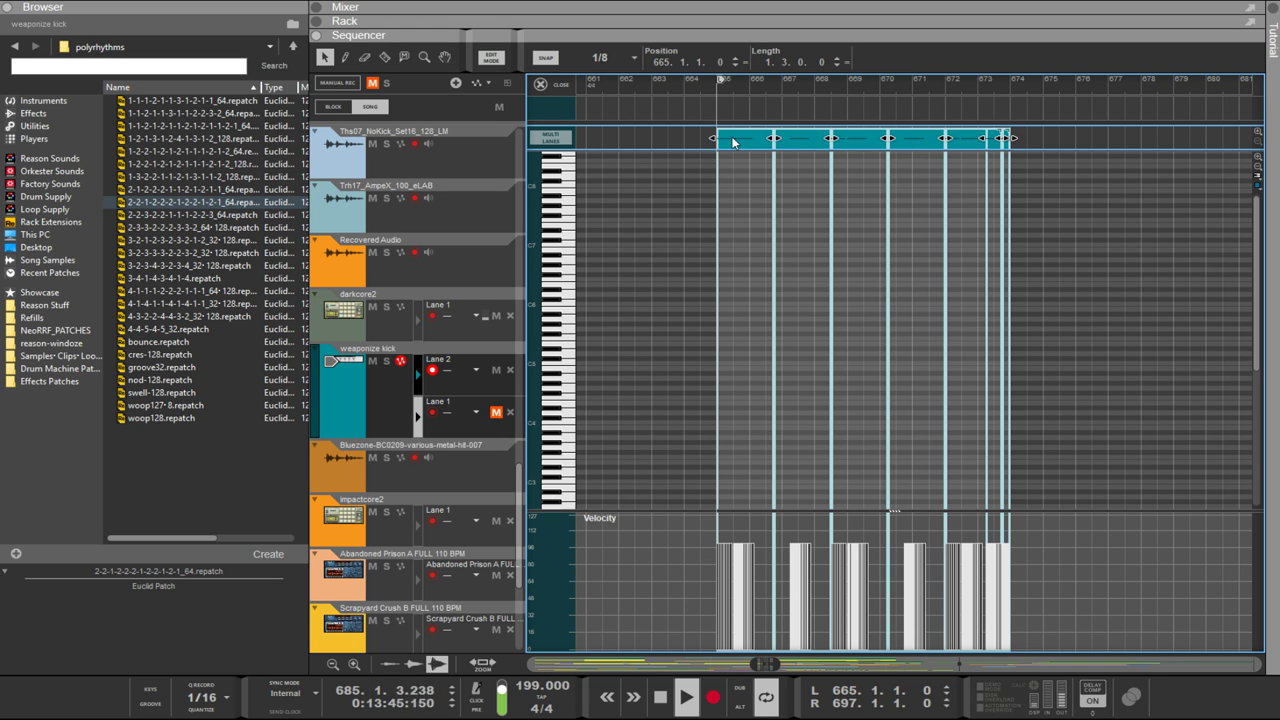
drag(733, 141, 1042, 131)
ctrl+scroll(1058, 179, down, 5)
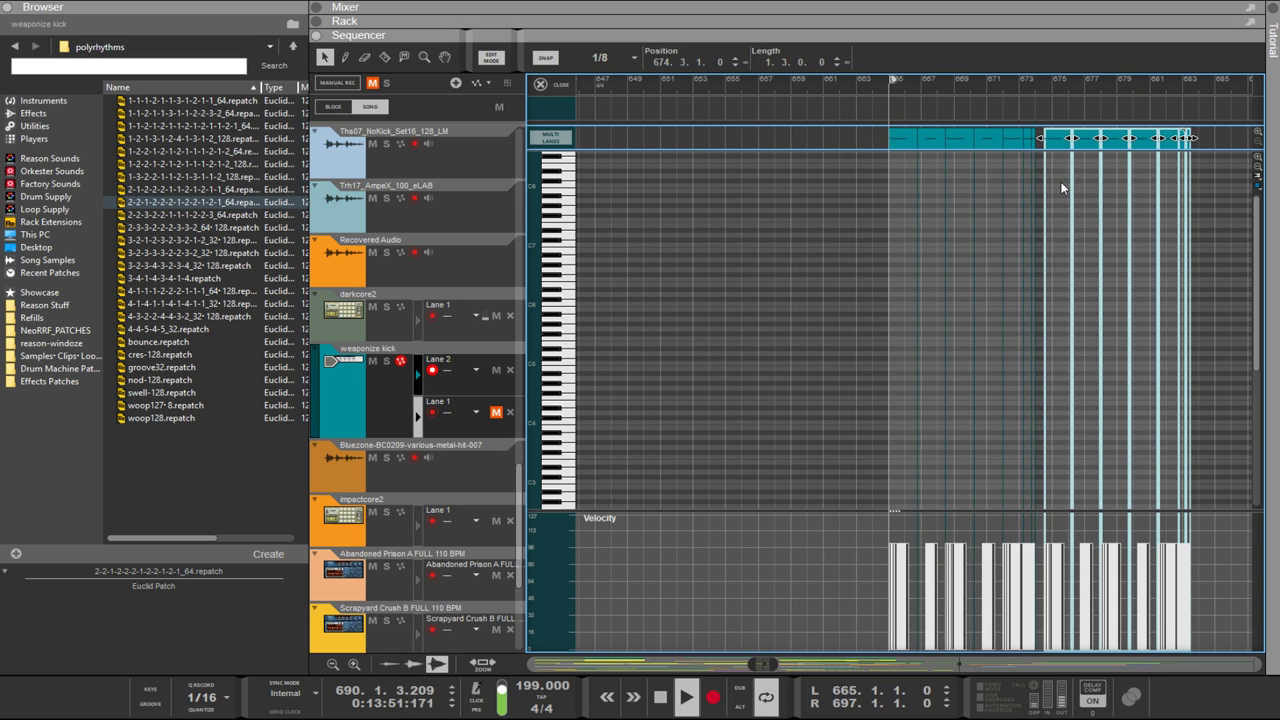
ctrl+scroll(1060, 182, up, 7)
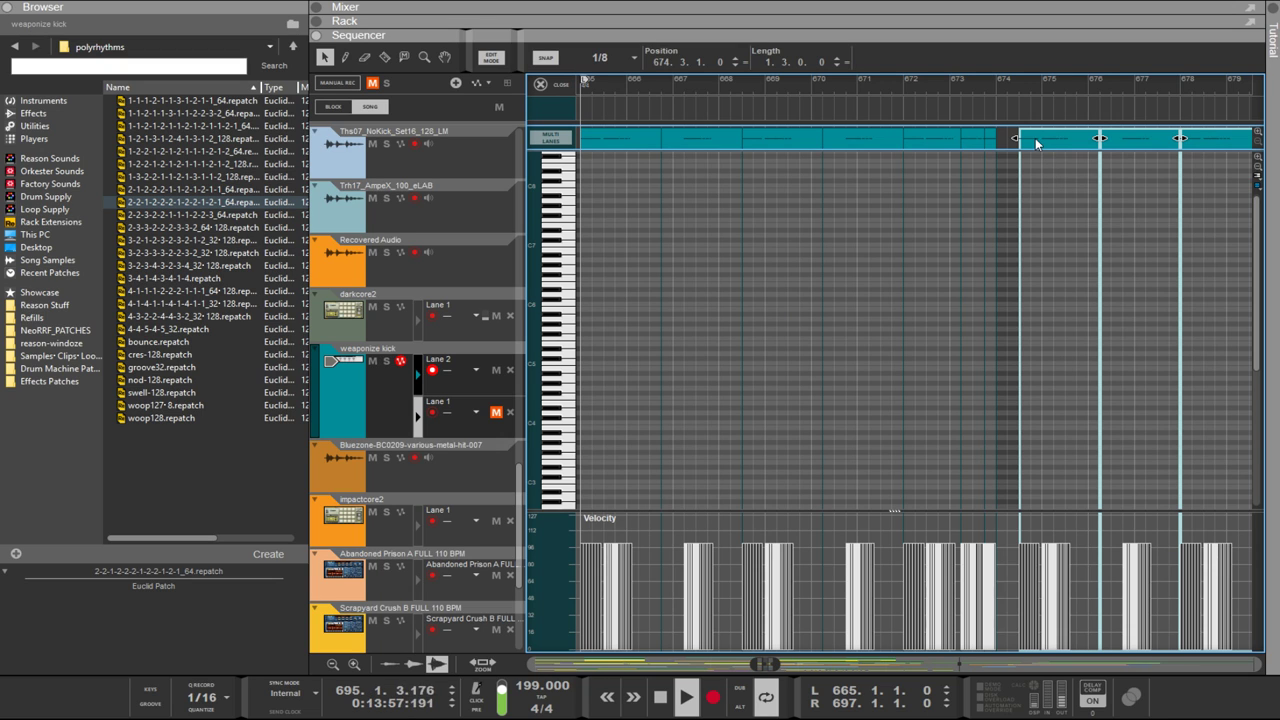
drag(1038, 143, 1057, 143)
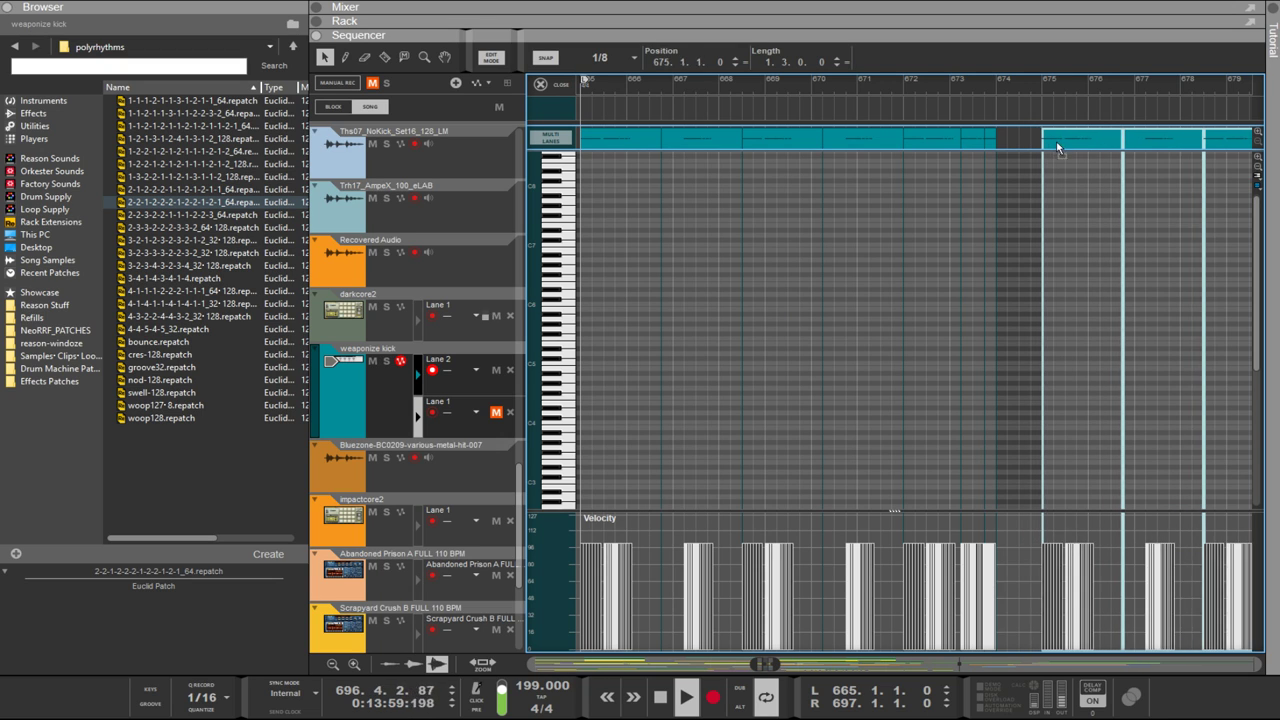
Step: Copy the complete clip block twice more, with the copies starting at bar 685 and at 695.1.1.0
ctrl+scroll(1059, 143, down, 2)
ctrl+scroll(1071, 158, down, 2)
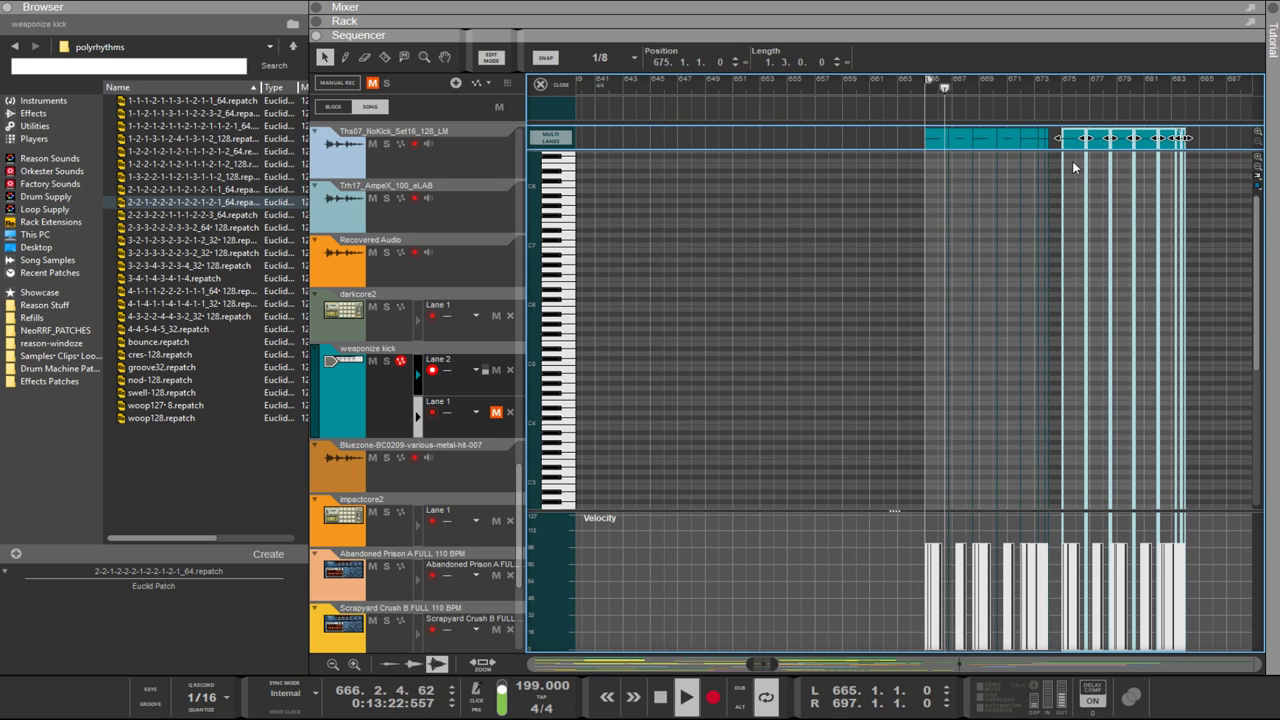
drag(1072, 150, 981, 146)
scroll(981, 146, up, 3)
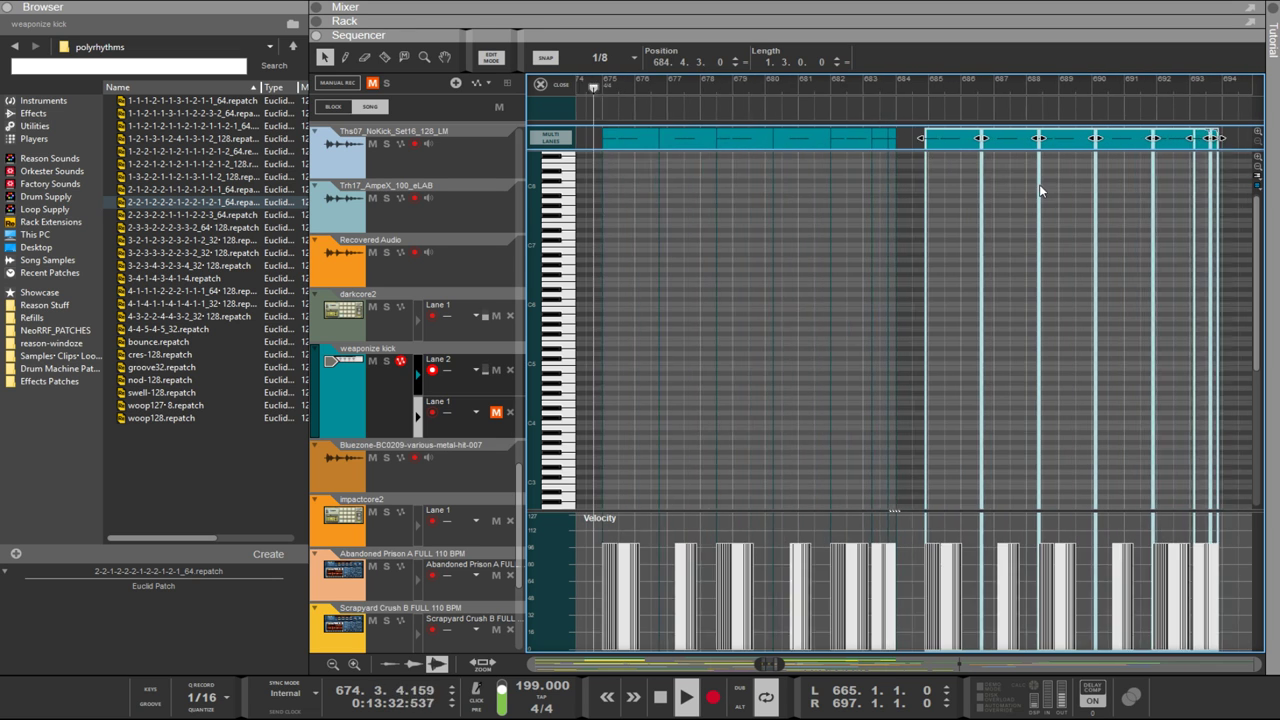
drag(792, 143, 999, 148)
scroll(801, 143, down, 3)
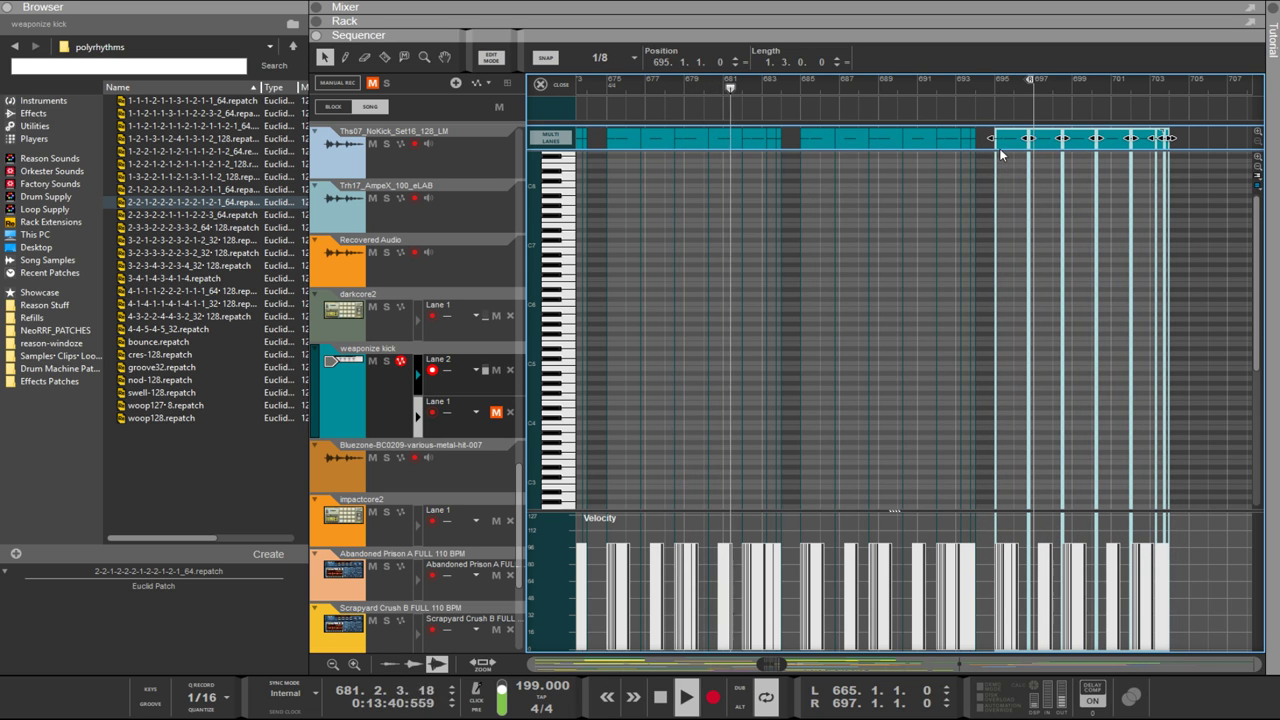
Step: Copy the last block's three closing clips to 695.1.1.0 and delete all clips from 696.4.1.0 onward
click(1184, 168)
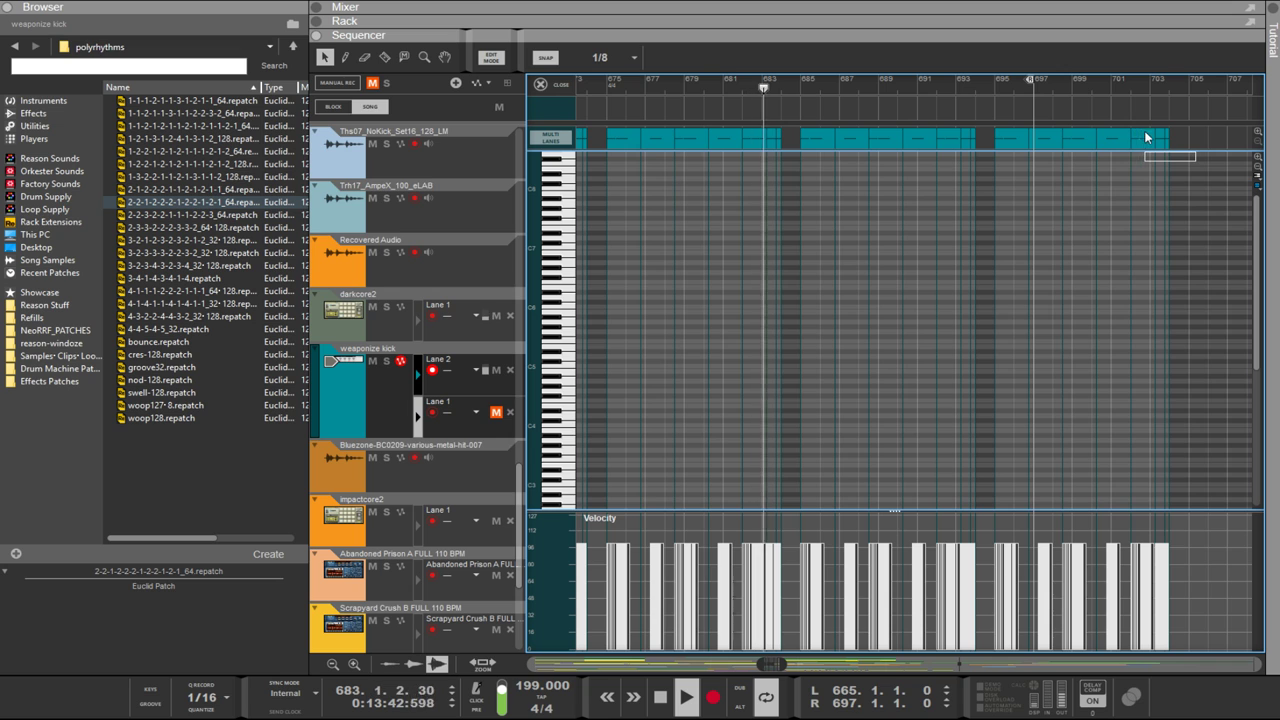
drag(1146, 137, 1010, 144)
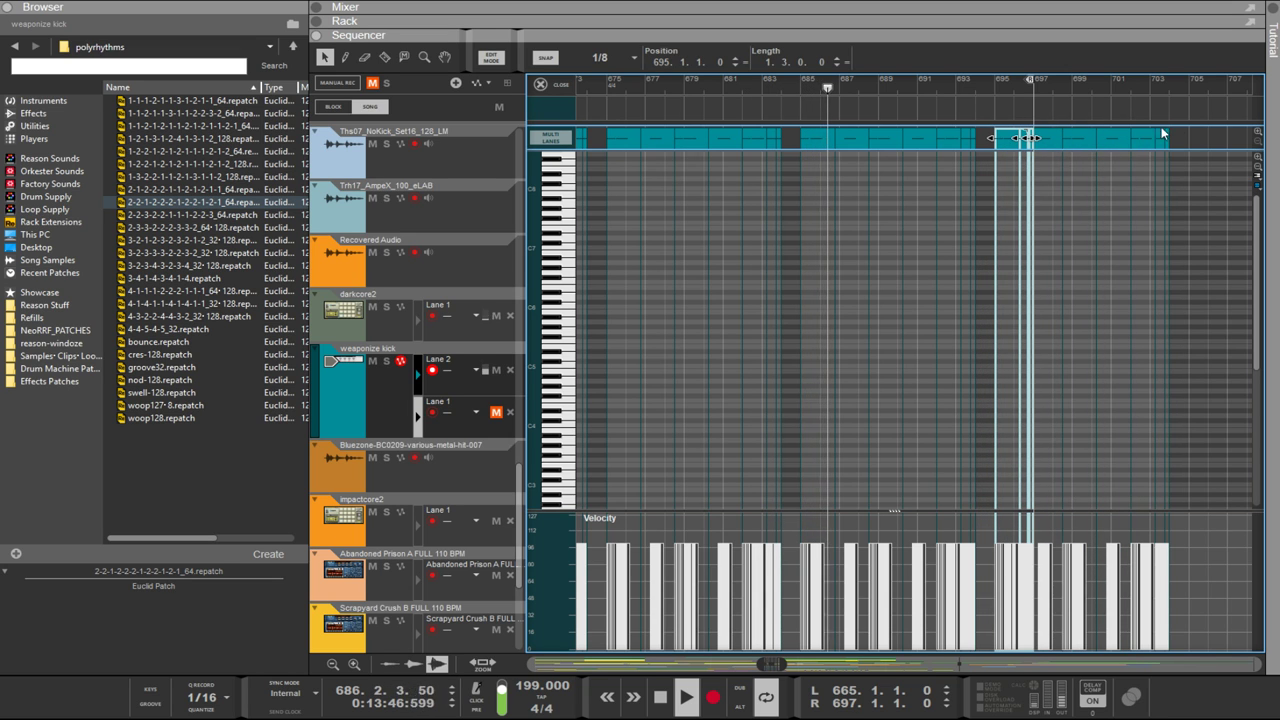
drag(1182, 138, 1058, 139)
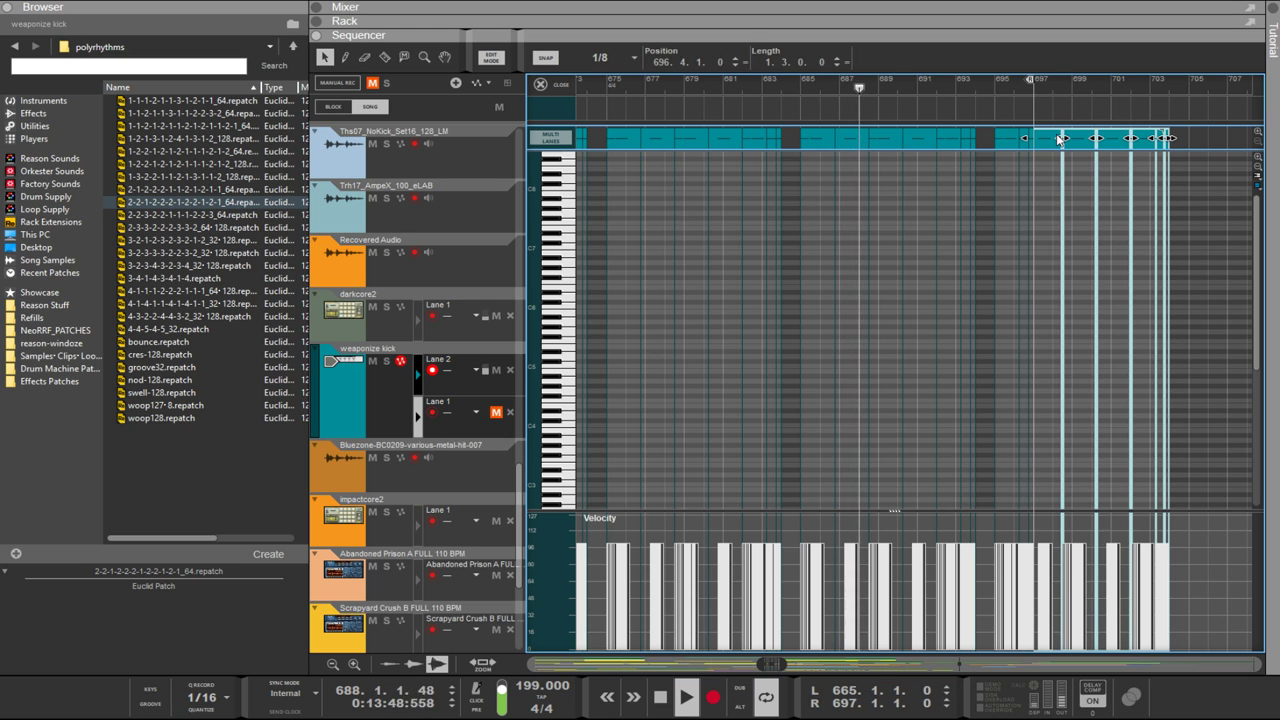
key(Delete)
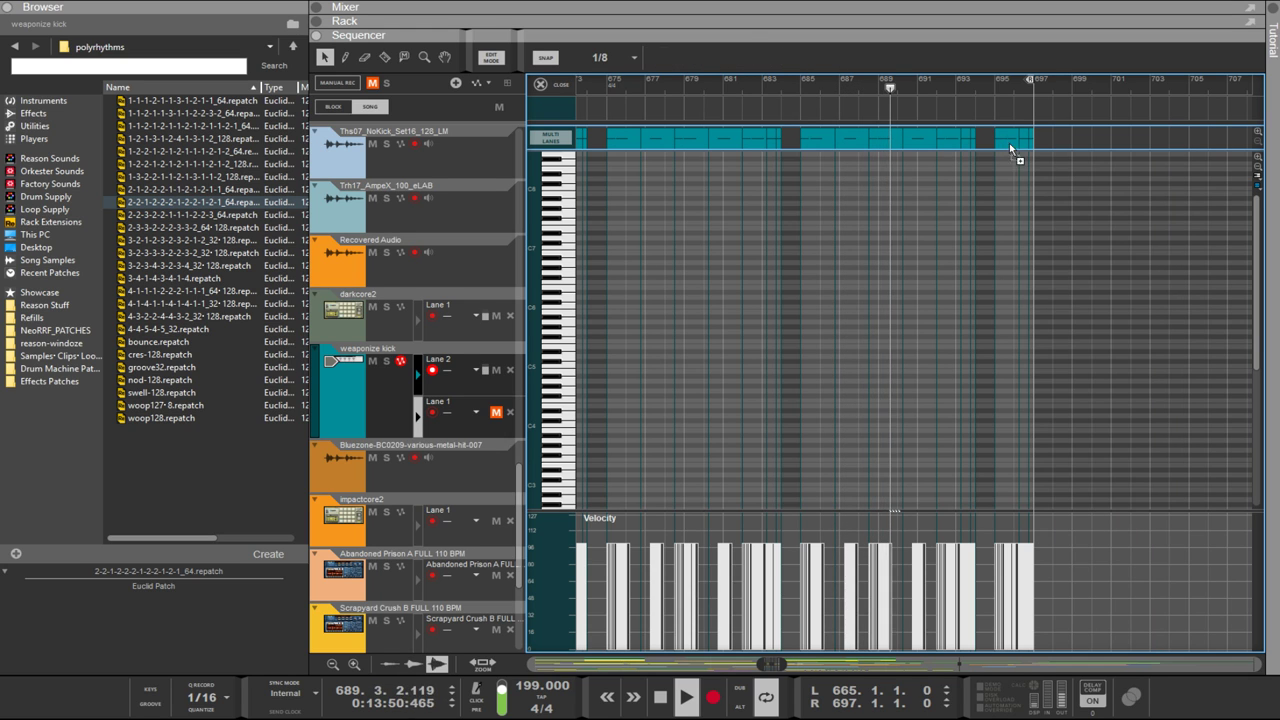
Step: Place a short 0.0.2.0 long clip at 696.1.3.0 inside the final fill
mouse_move(1009, 143)
mouse_down()
mouse_move(1060, 143)
mouse_move(1034, 143)
mouse_up()
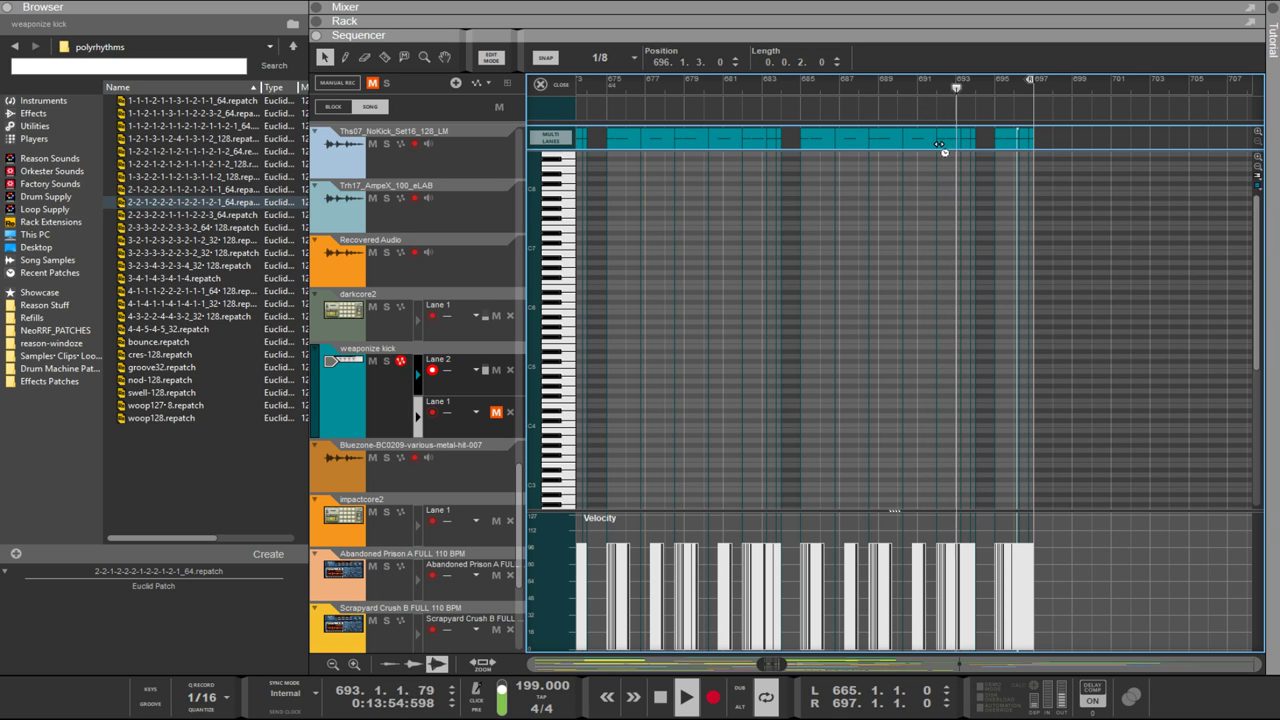
scroll(952, 145, down, 2)
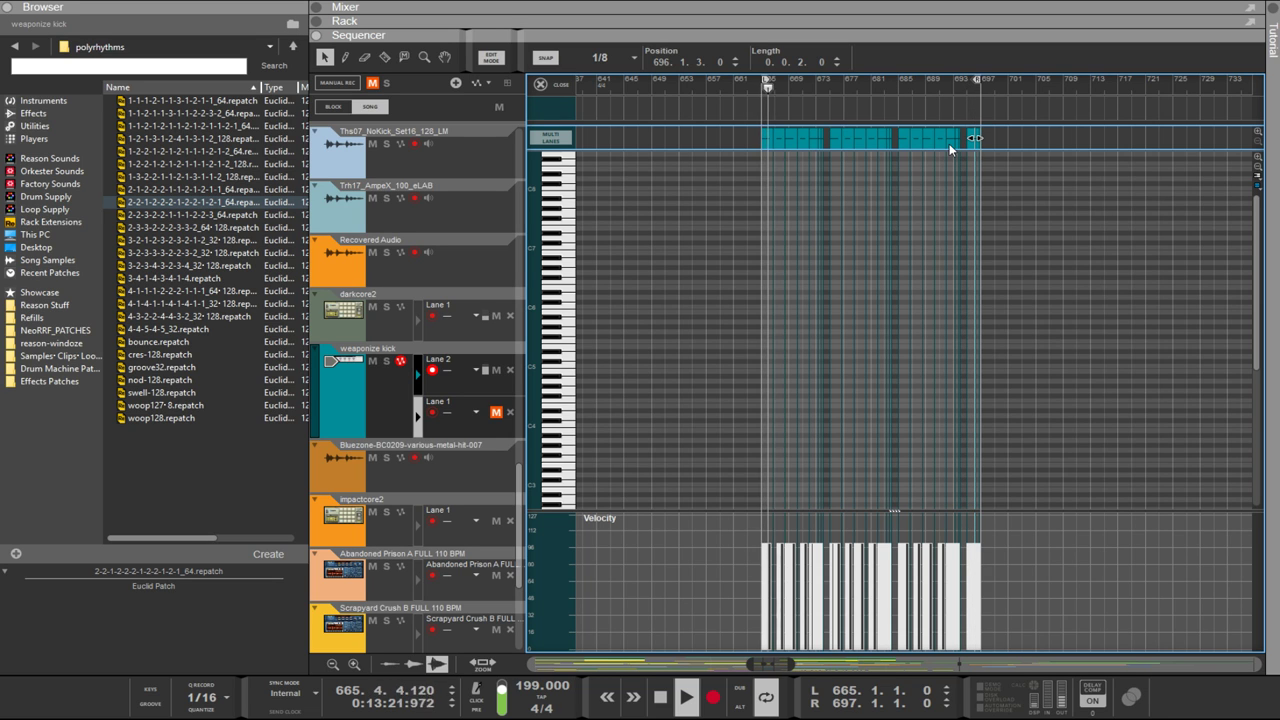
Step: Show the rack above the sequencer, enlarge it and examine the psykick2 drum device and the Euclid generator below it
key(ctrl+e)
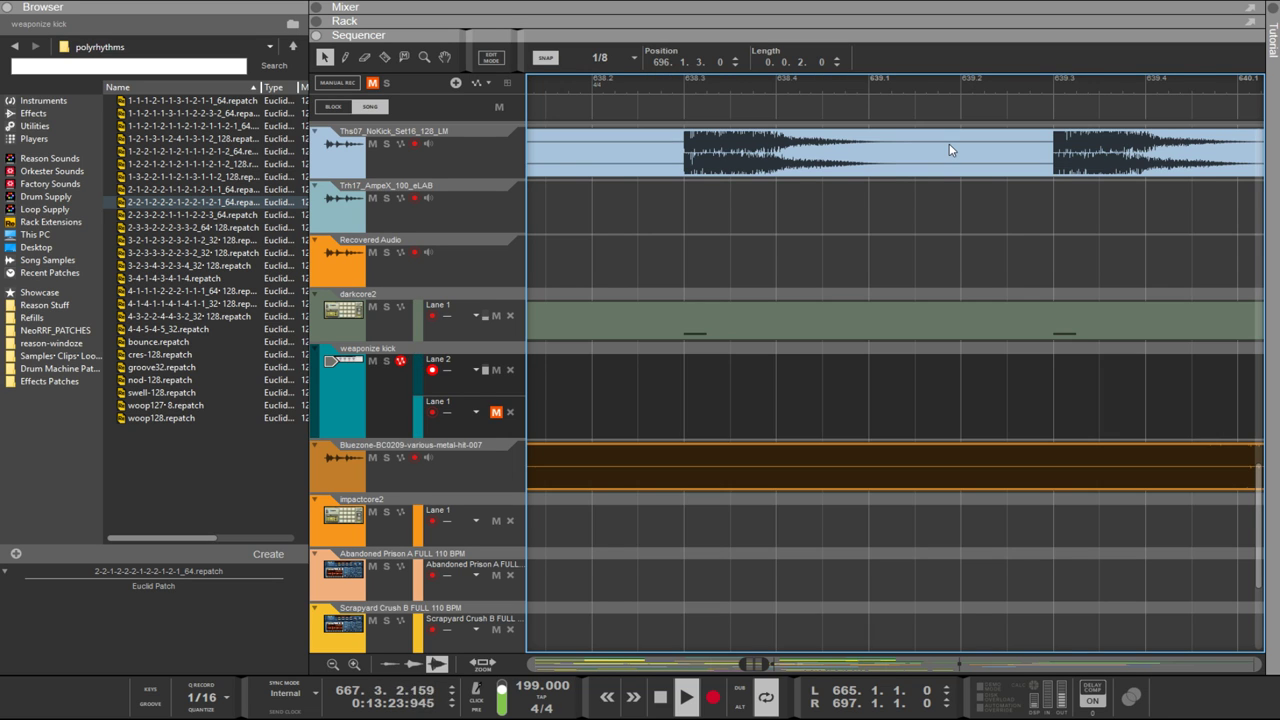
key(ctrl+e)
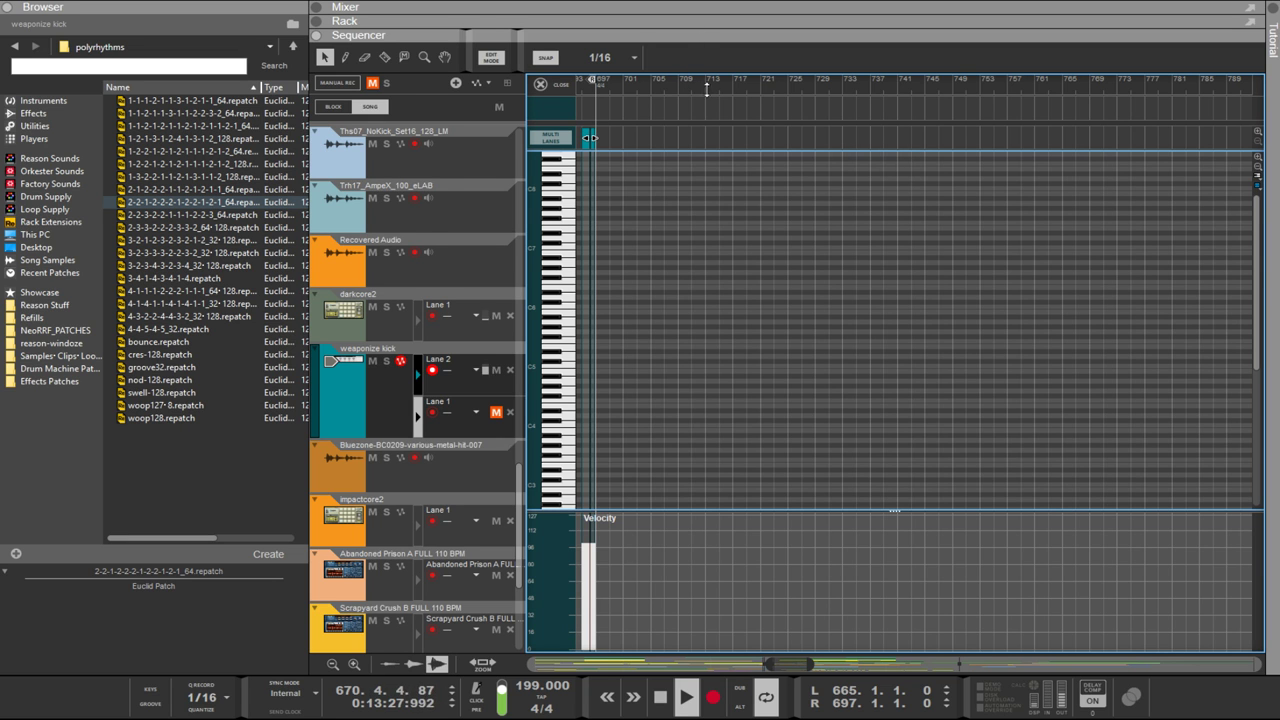
key(F6)
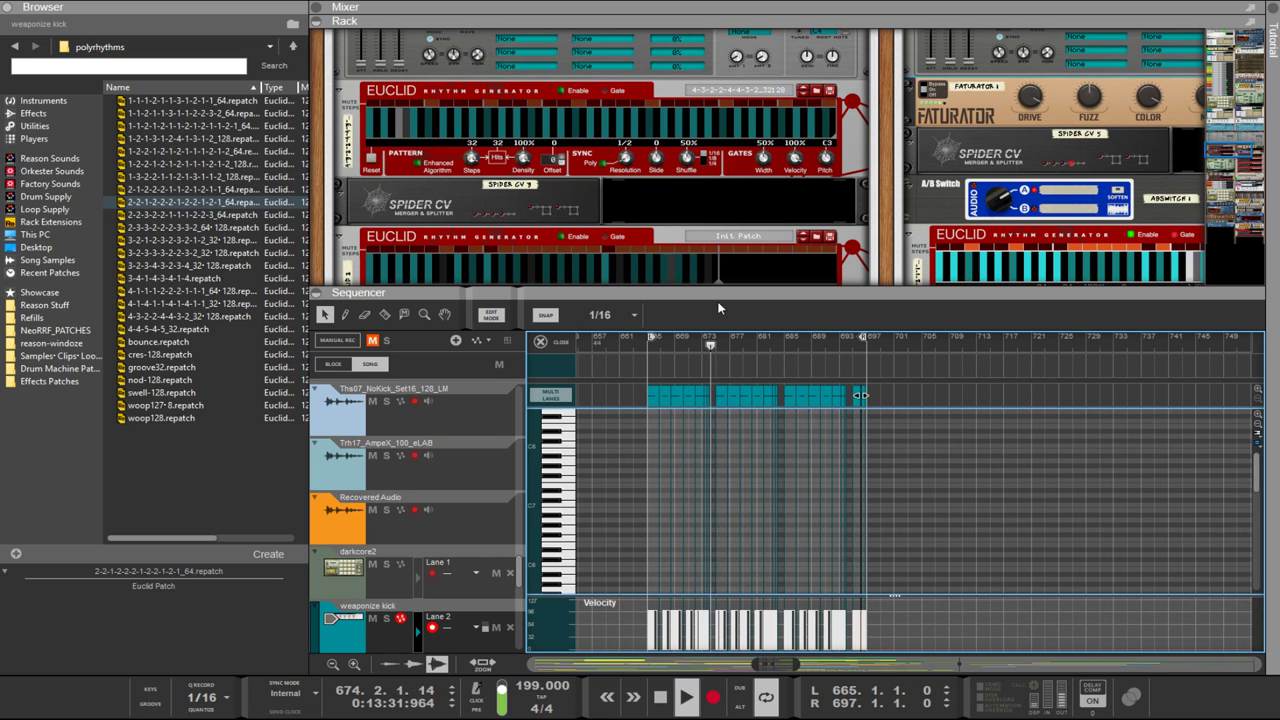
drag(640, 292, 640, 459)
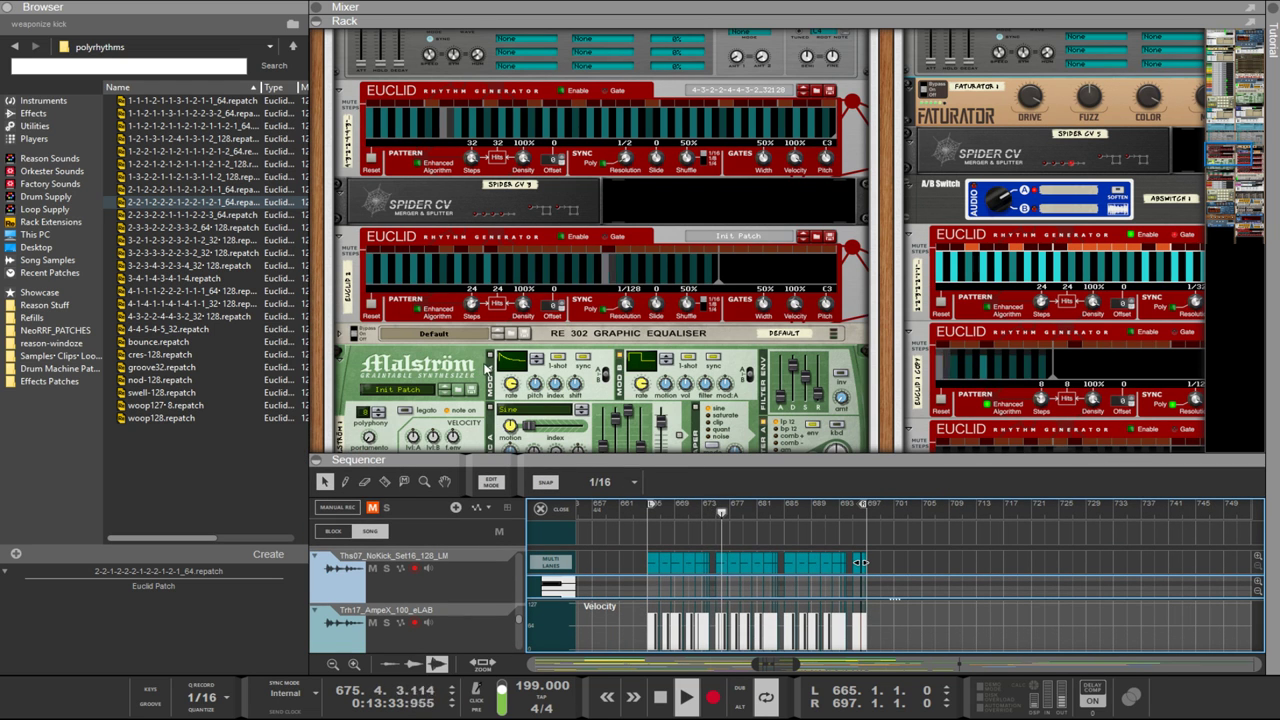
click(632, 347)
scroll(505, 390, up, 10)
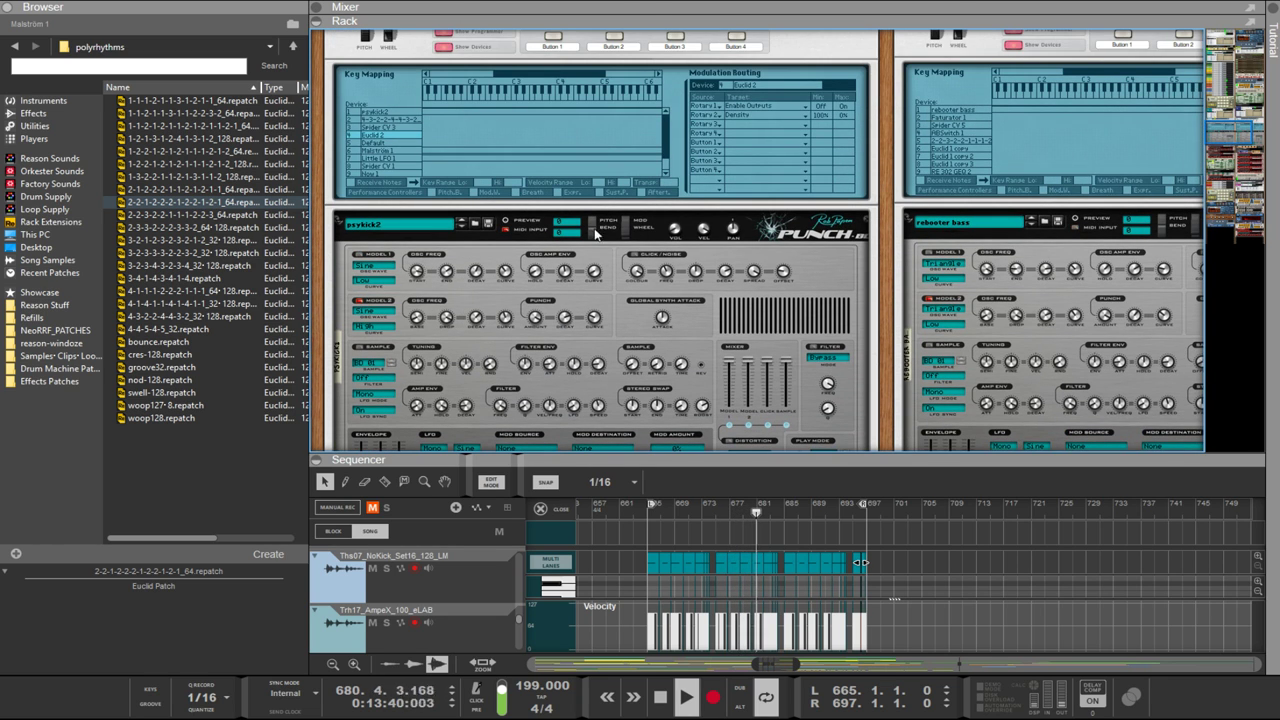
click(675, 230)
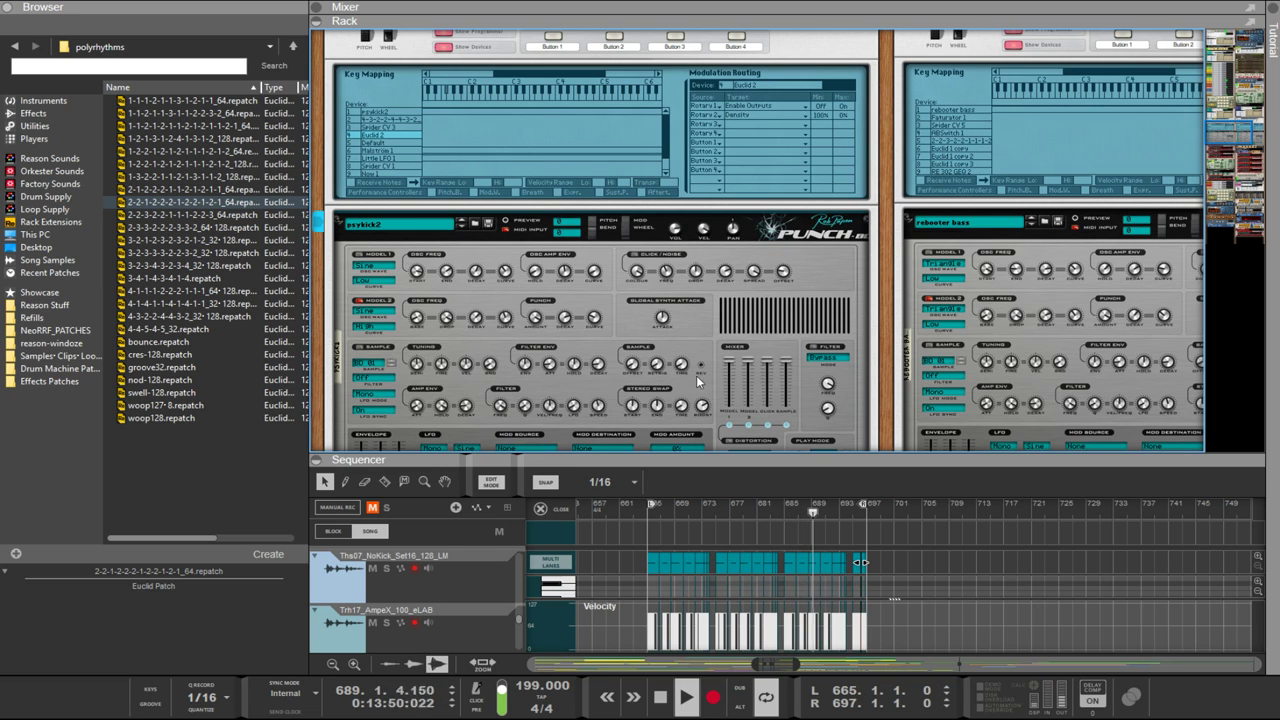
scroll(855, 427, down, 3)
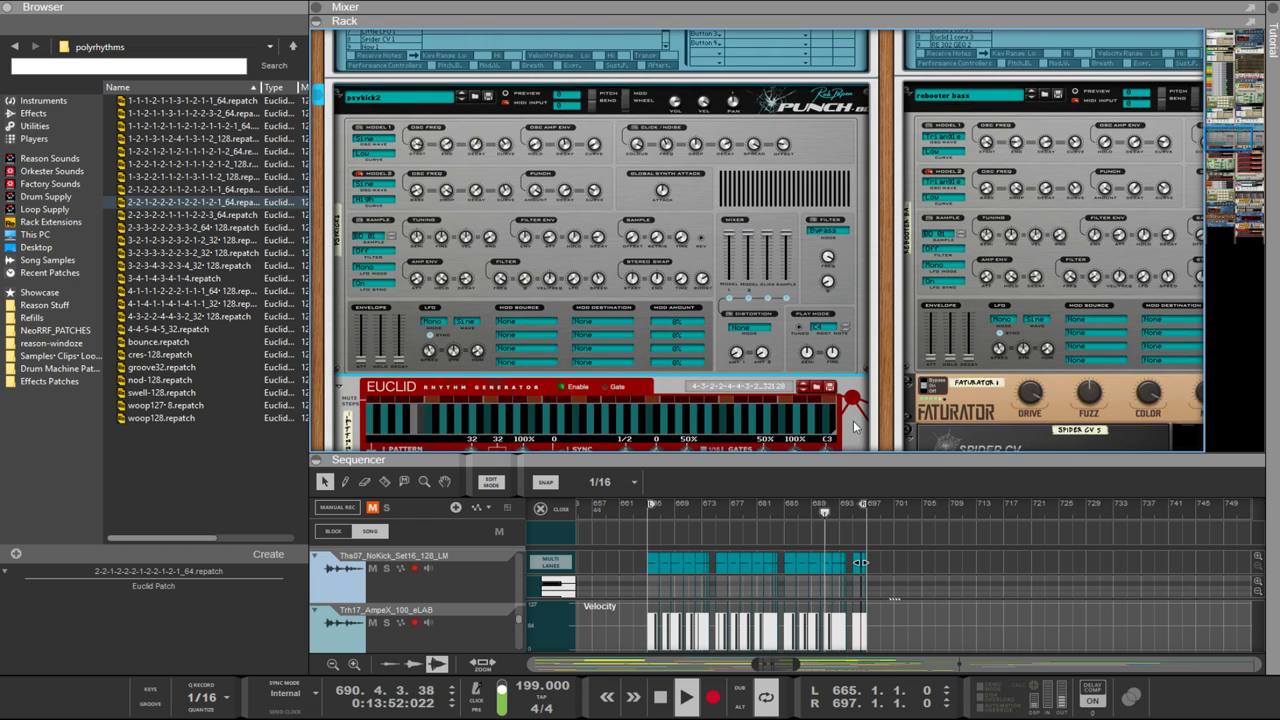
Step: Enlarge the sequencer and examine the opening clips at 665.1.1.0 and 666.4.1.0 in the weaponize kick's edit view
drag(845, 458, 835, 157)
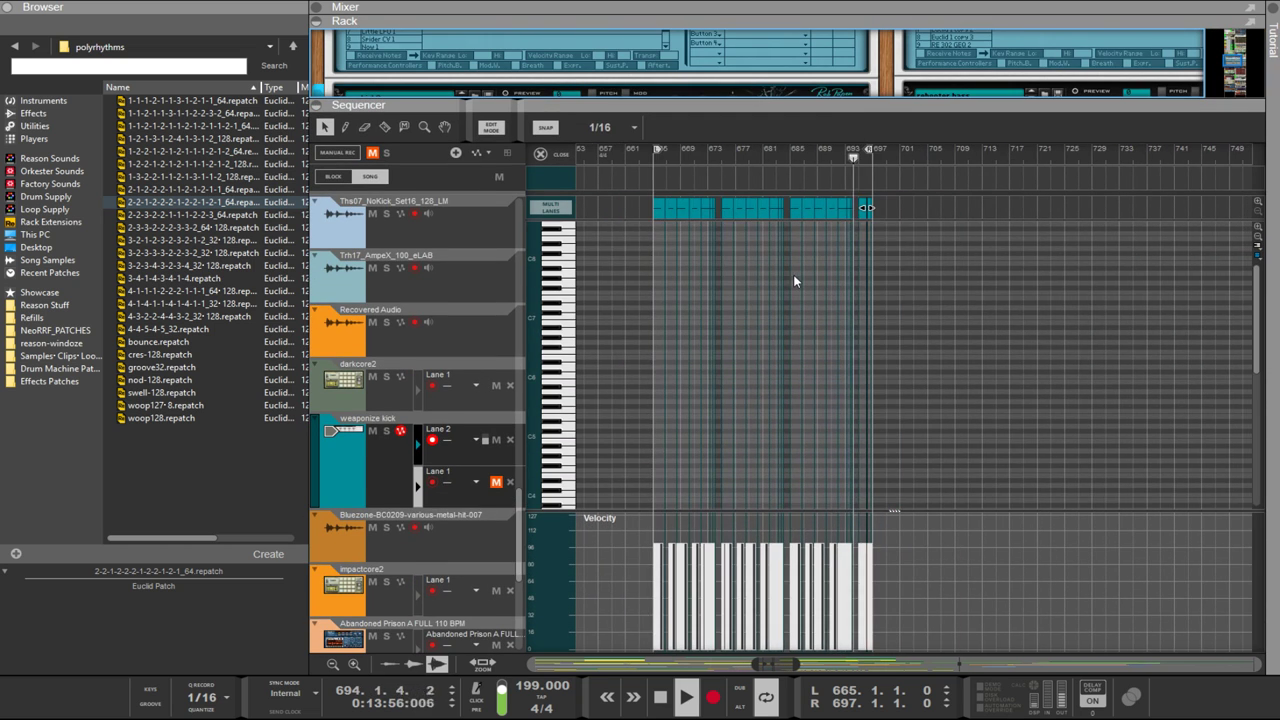
scroll(712, 257, up, 6)
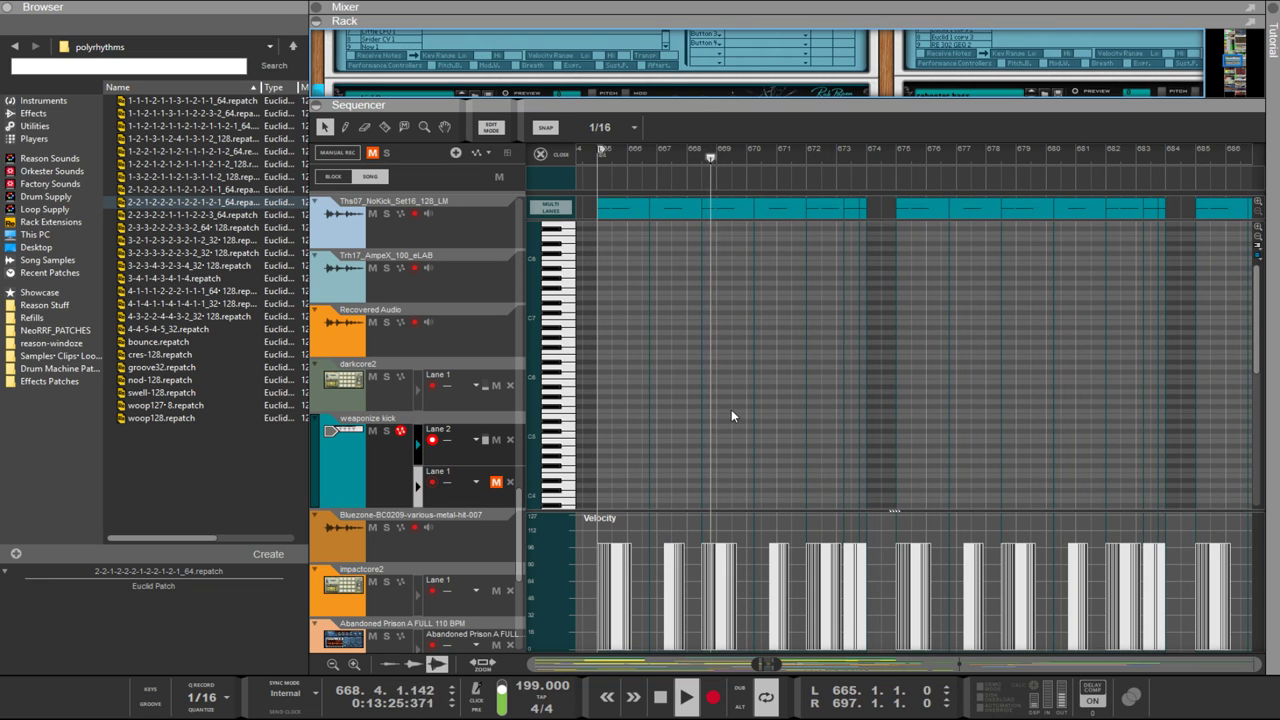
click(698, 249)
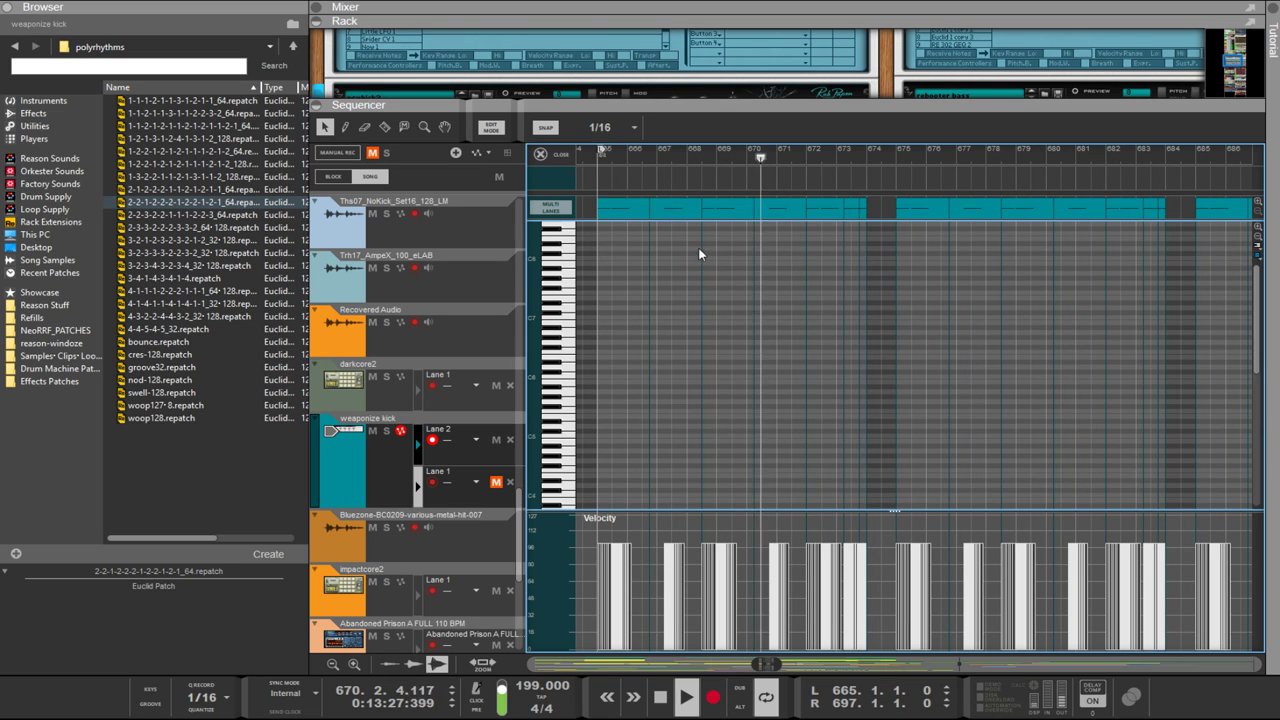
click(714, 212)
drag(714, 212, 640, 212)
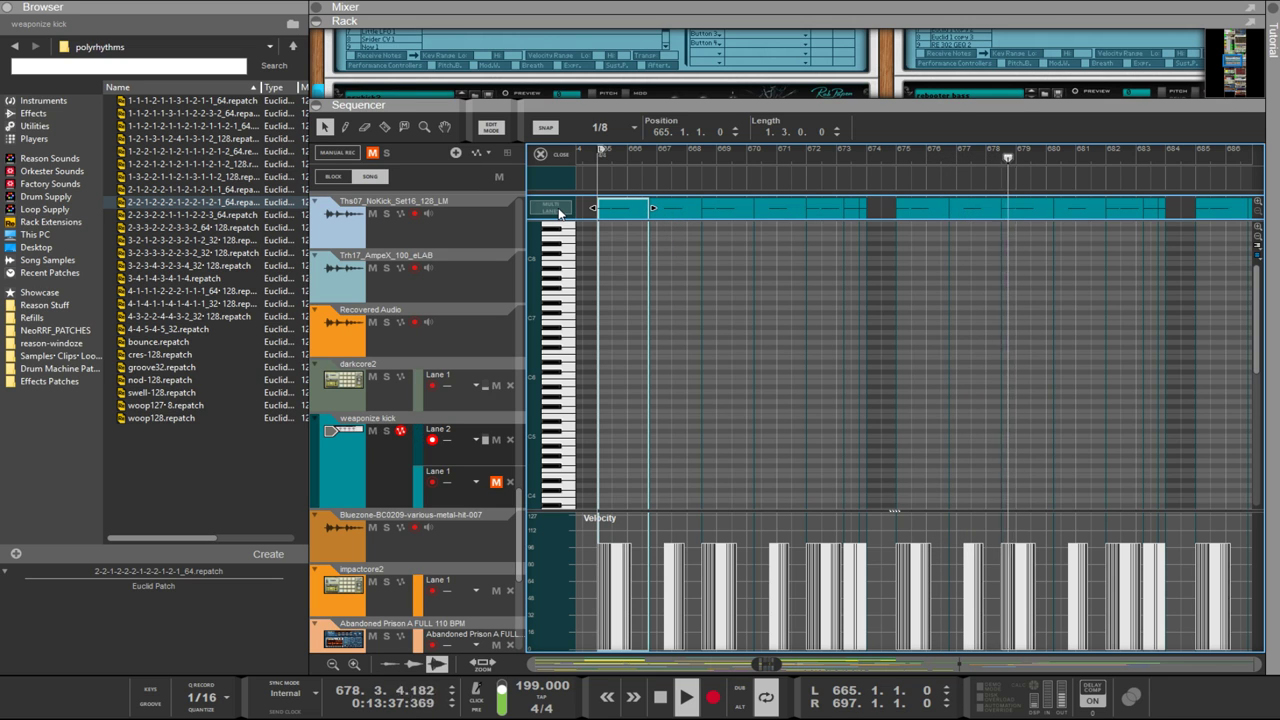
click(668, 213)
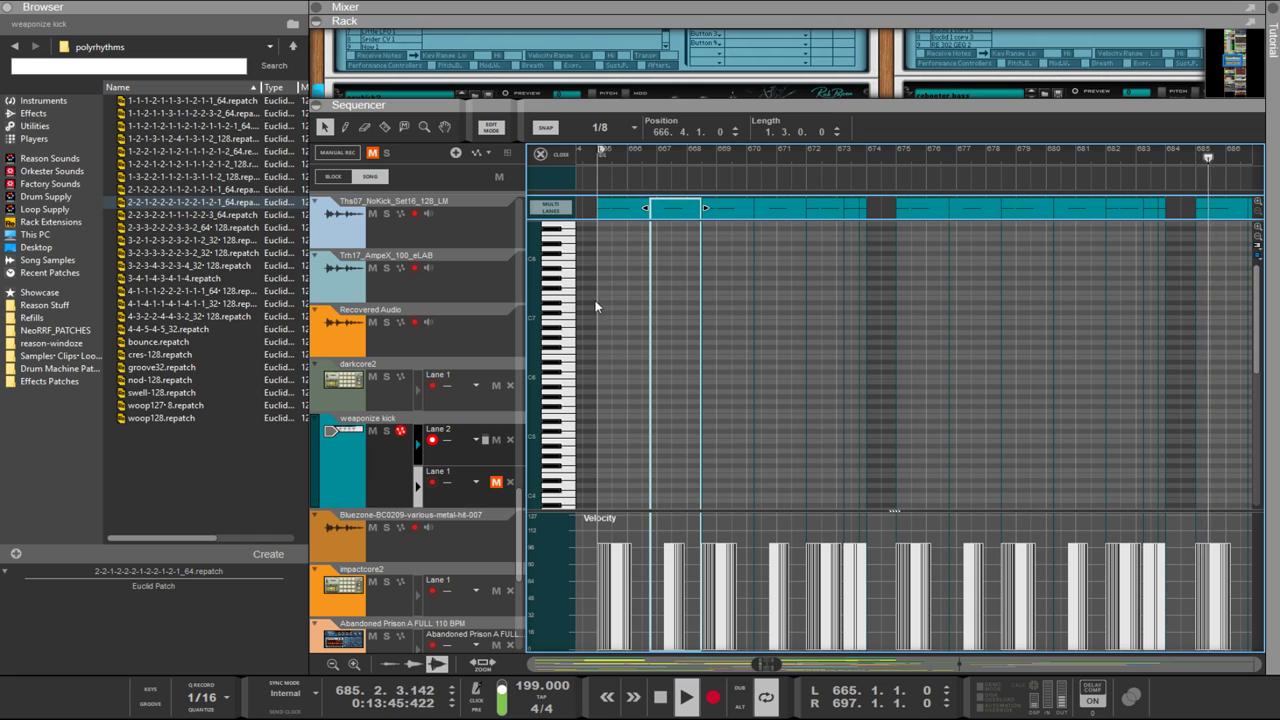
Step: Return to the arrangement and move the weaponize kick's Lane 1 clips so they start at 679.1.1.0
key(ctrl+e)
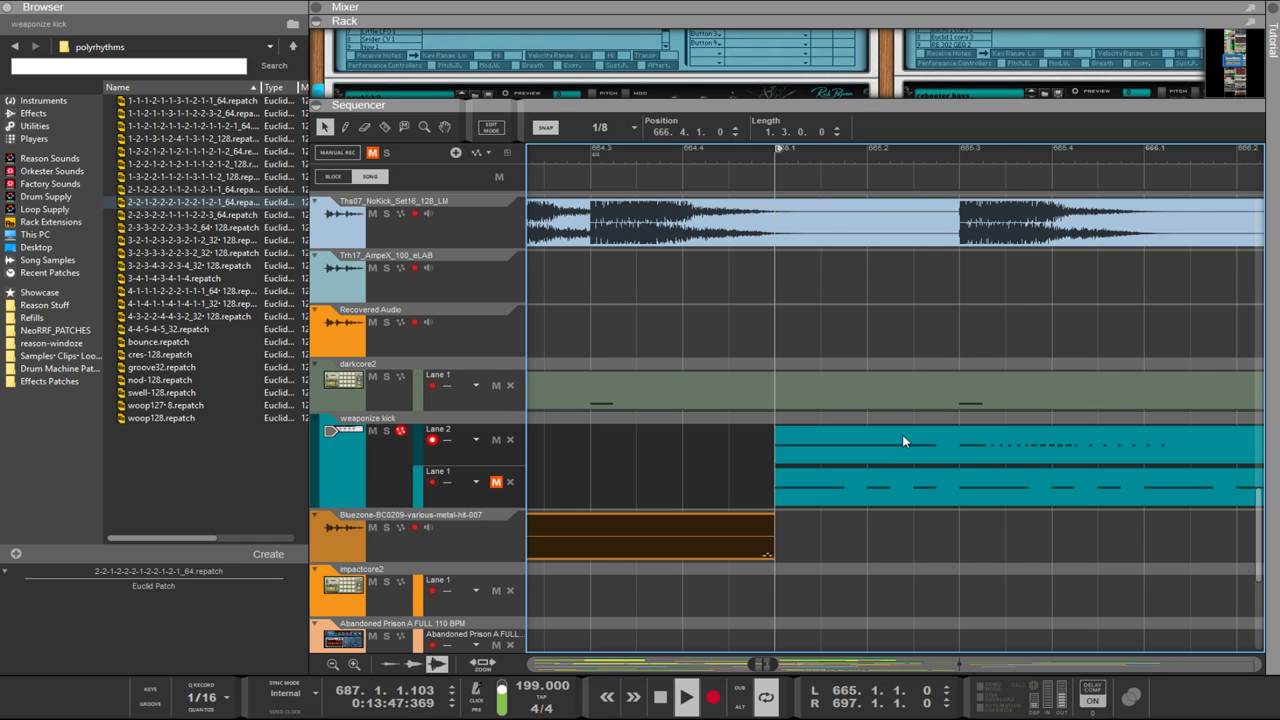
scroll(902, 434, down, 5)
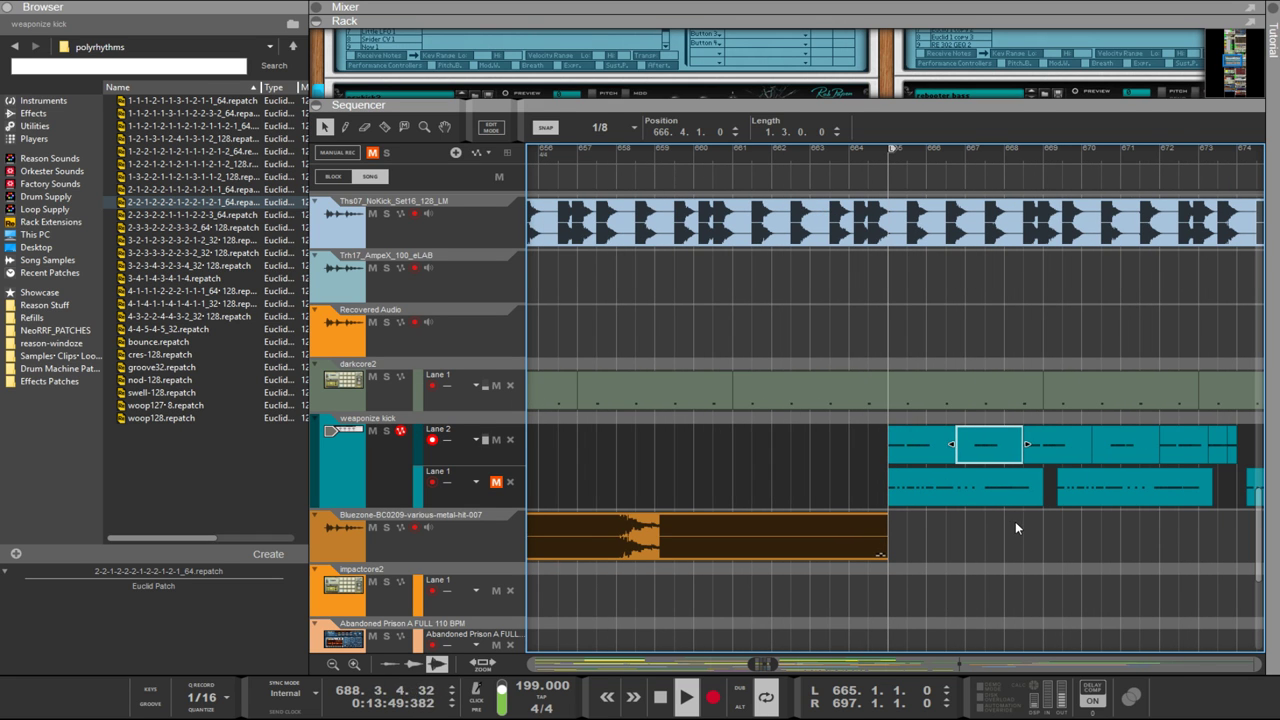
drag(1096, 553, 1262, 556)
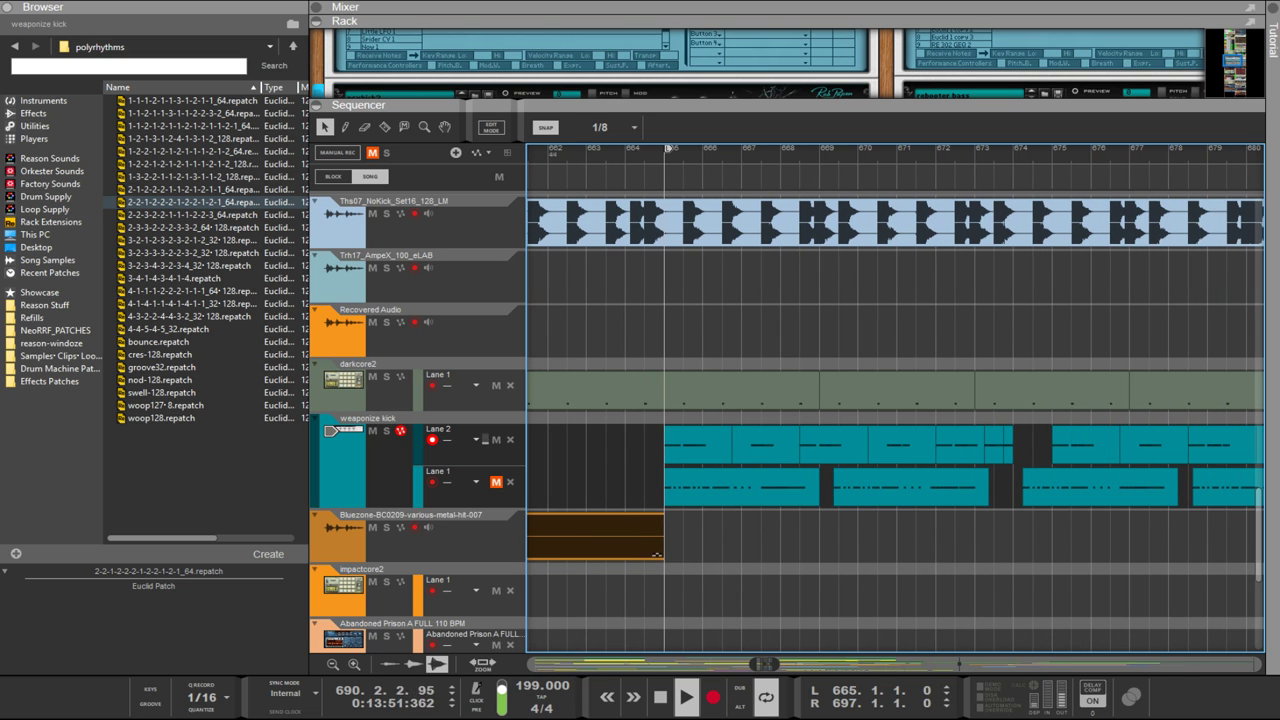
drag(1264, 500, 1262, 502)
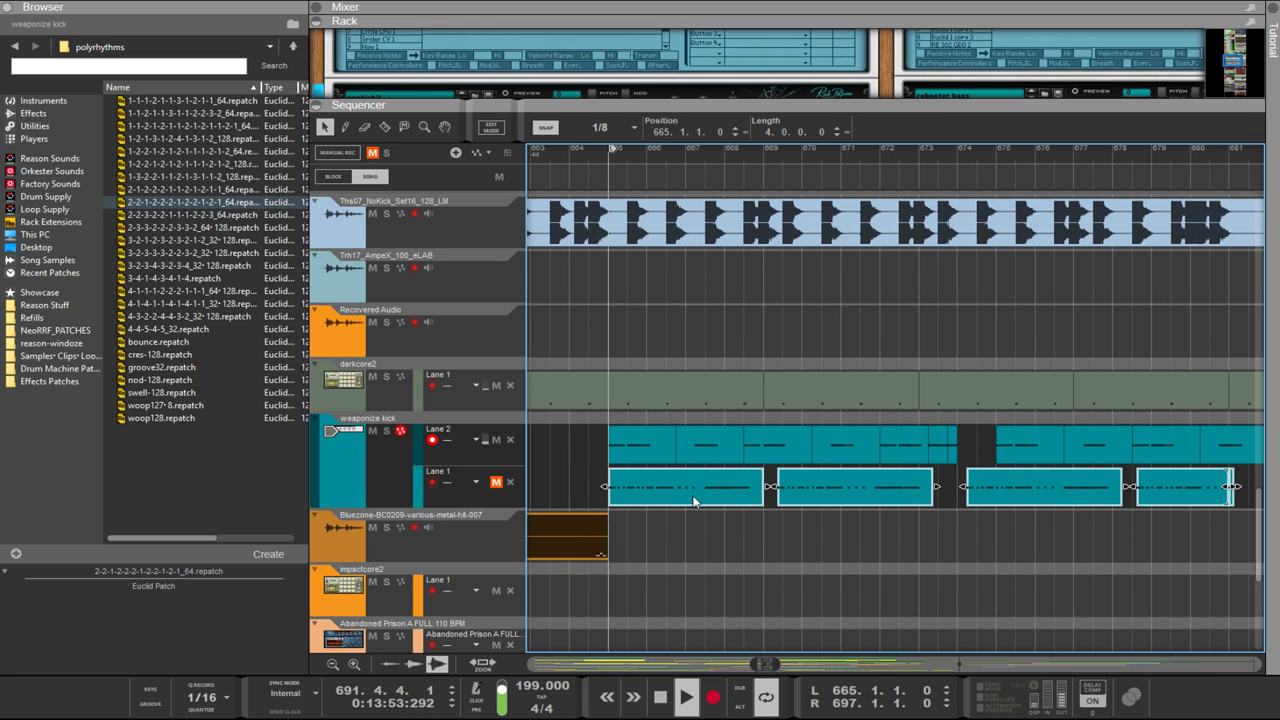
drag(695, 500, 1223, 485)
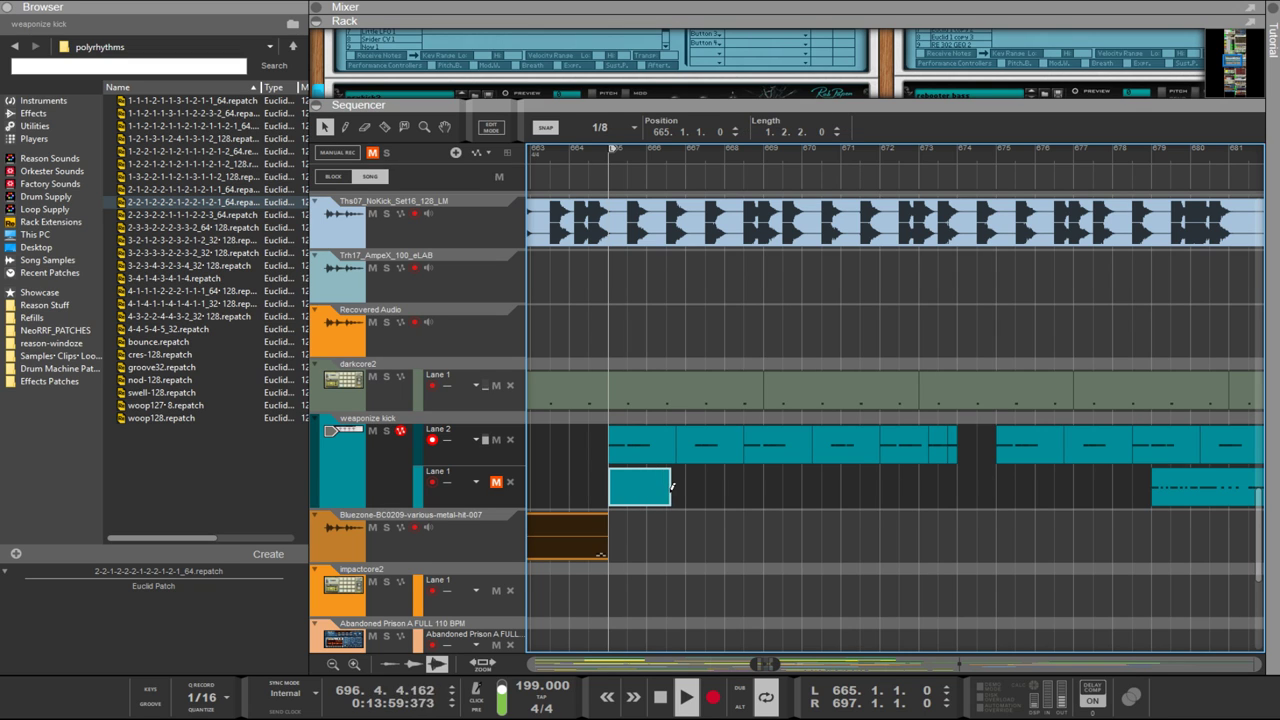
Step: Fill weaponize kick Lane 1 from 665.1.1.0 to bar 674 with six empty guide clips, each 1.2.0.0 long
drag(672, 487, 678, 487)
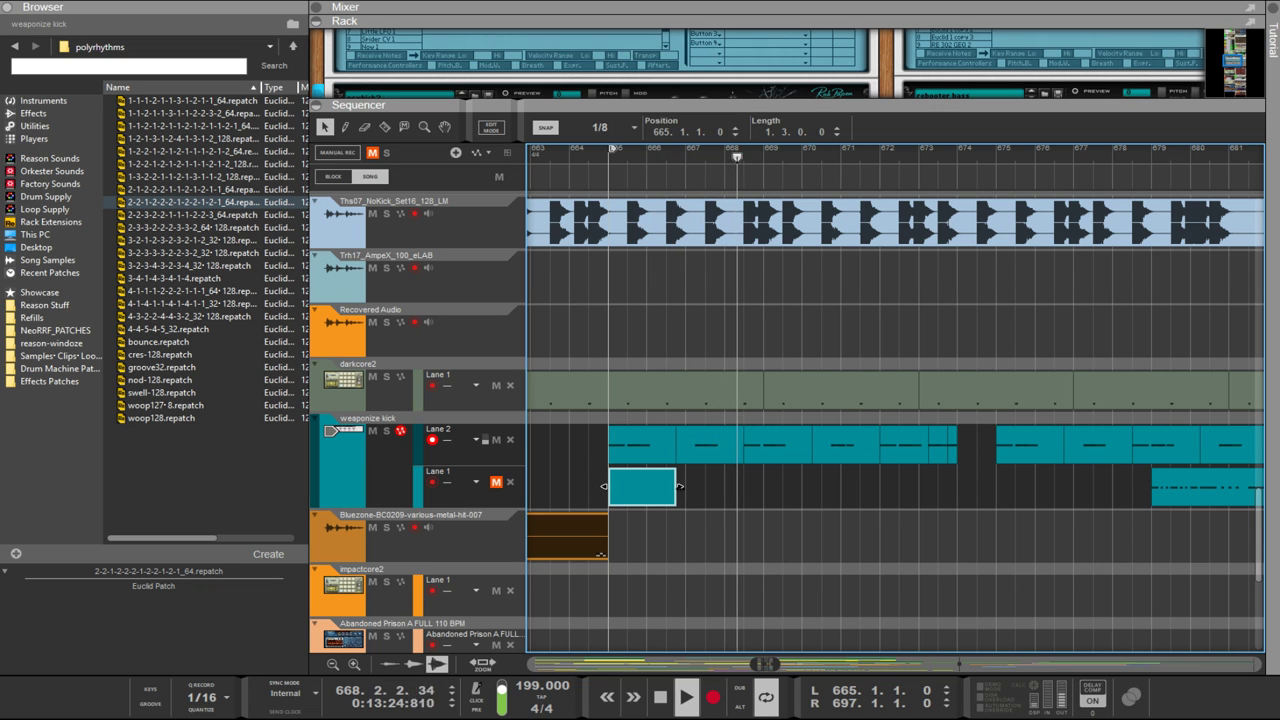
drag(679, 487, 768, 492)
drag(825, 487, 928, 498)
click(928, 492)
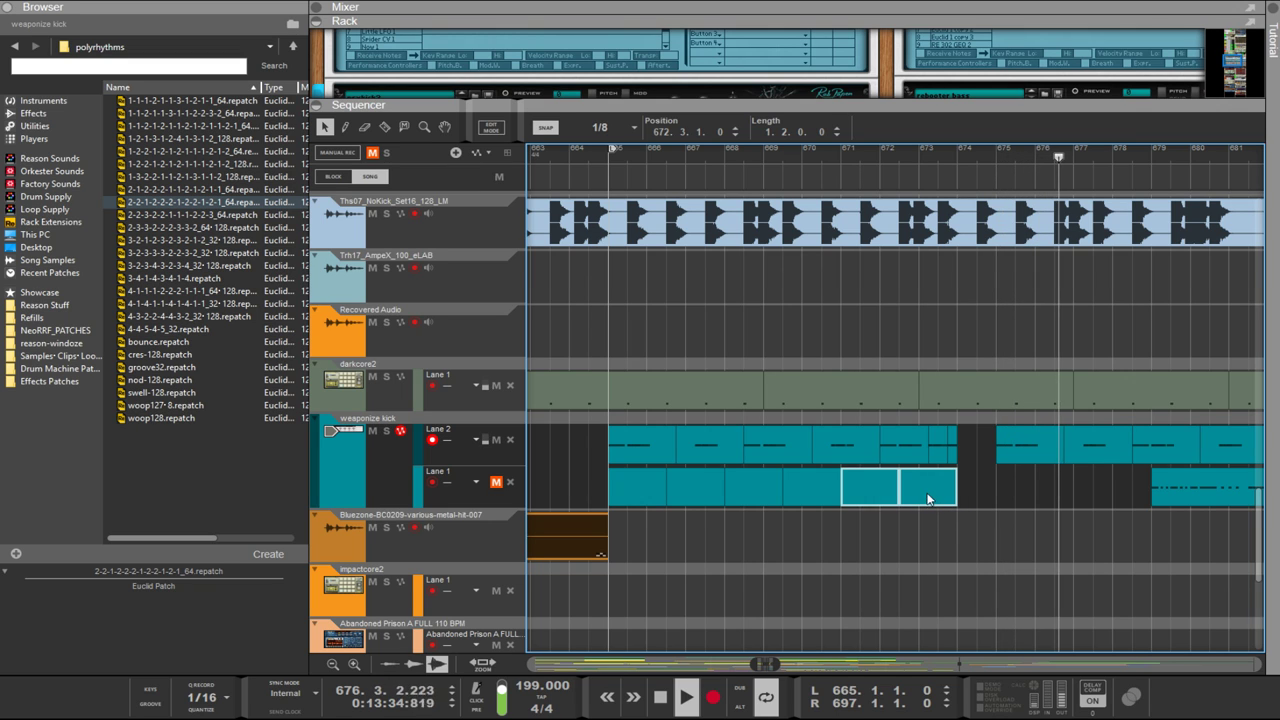
Step: Fit the second Lane 2 clip to the guides at 666.3.1.0 with length 1.1.0.0, and copy it to 669.3.1.0
click(707, 450)
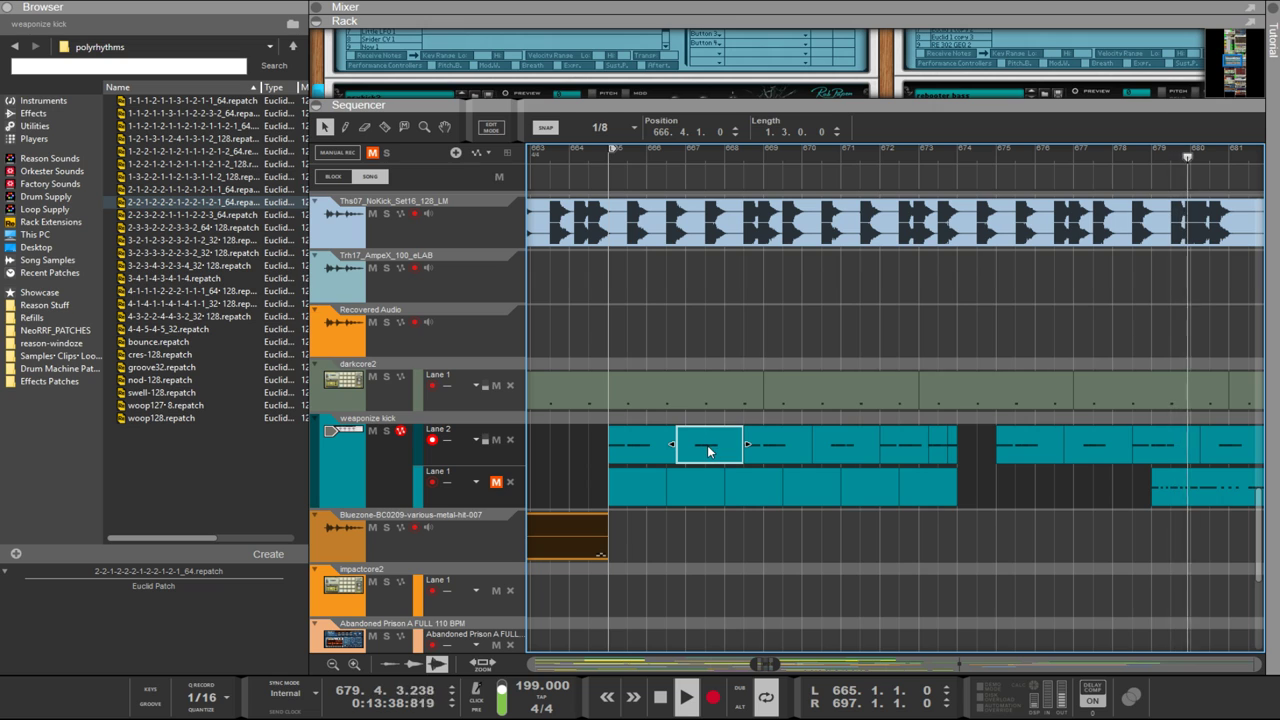
drag(722, 455, 699, 452)
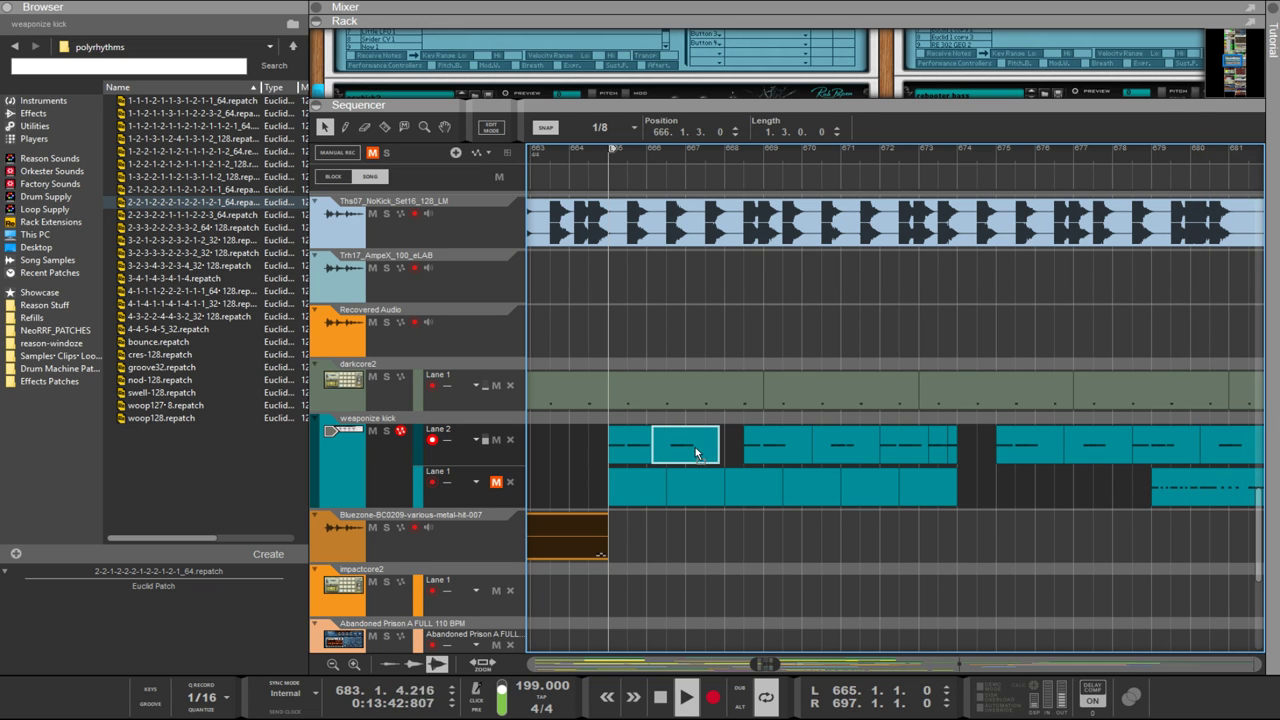
drag(695, 447, 704, 450)
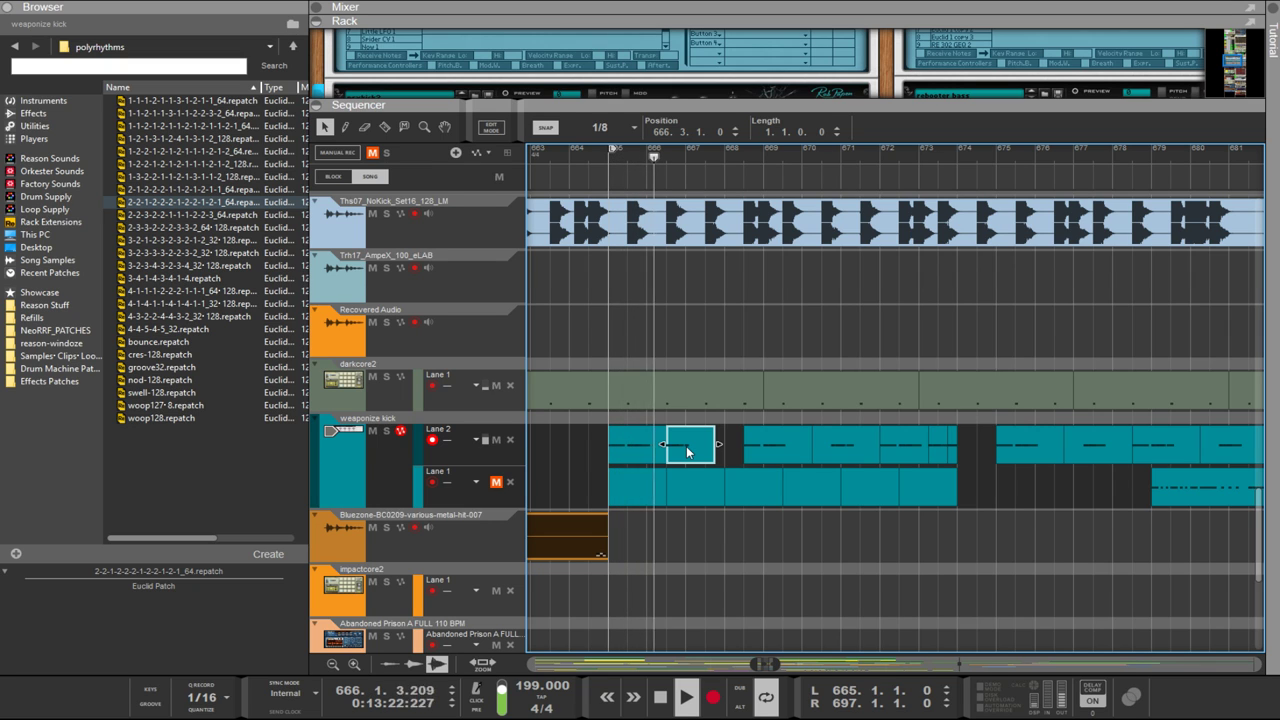
drag(686, 452, 800, 458)
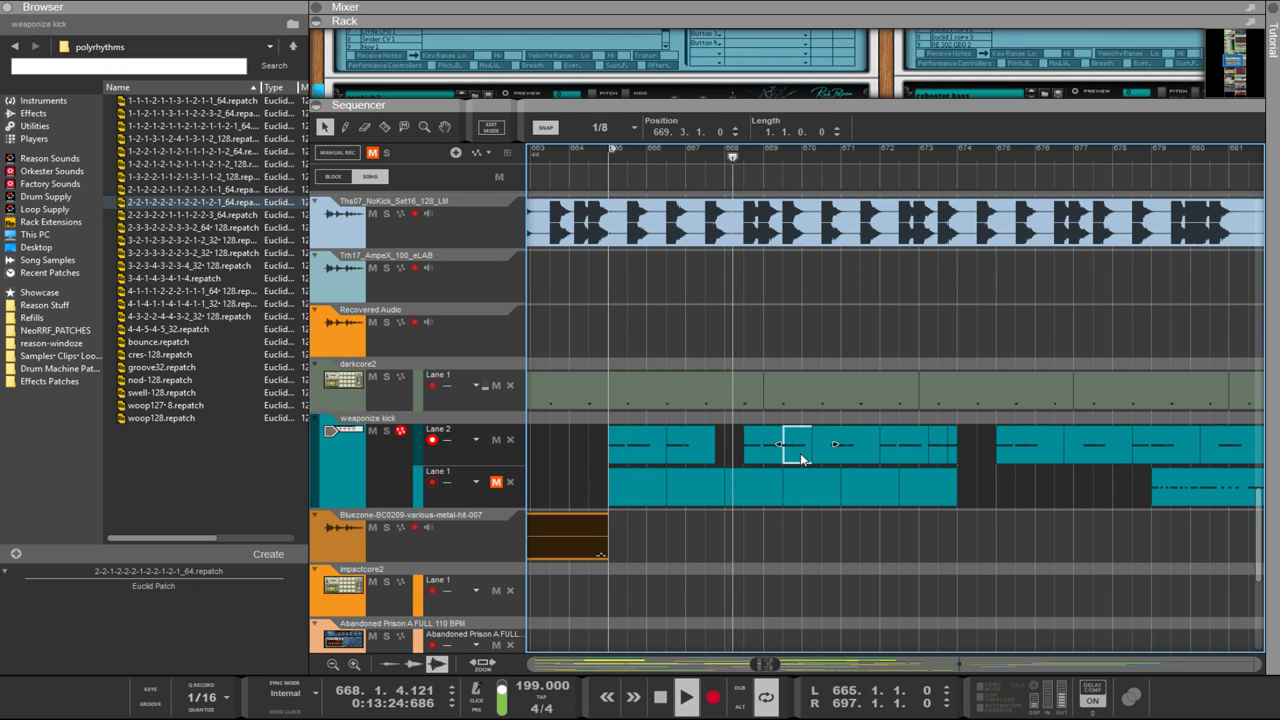
ctrl+click(907, 466)
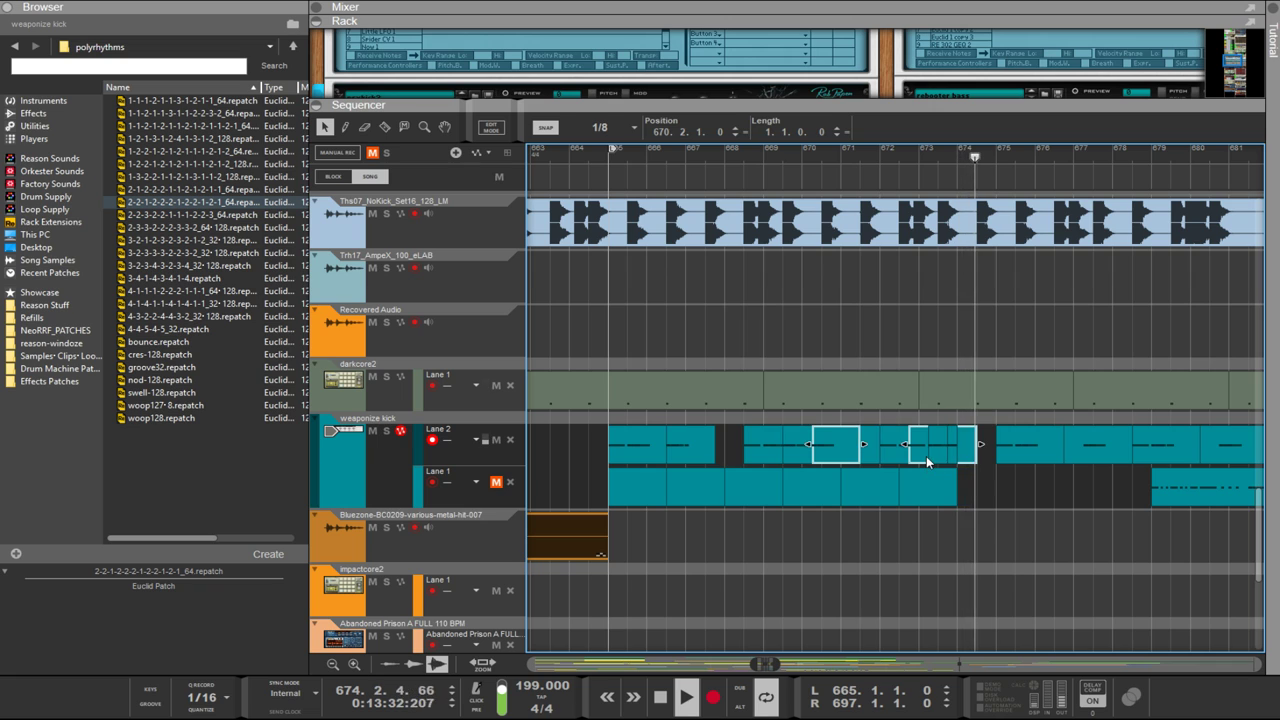
click(909, 455)
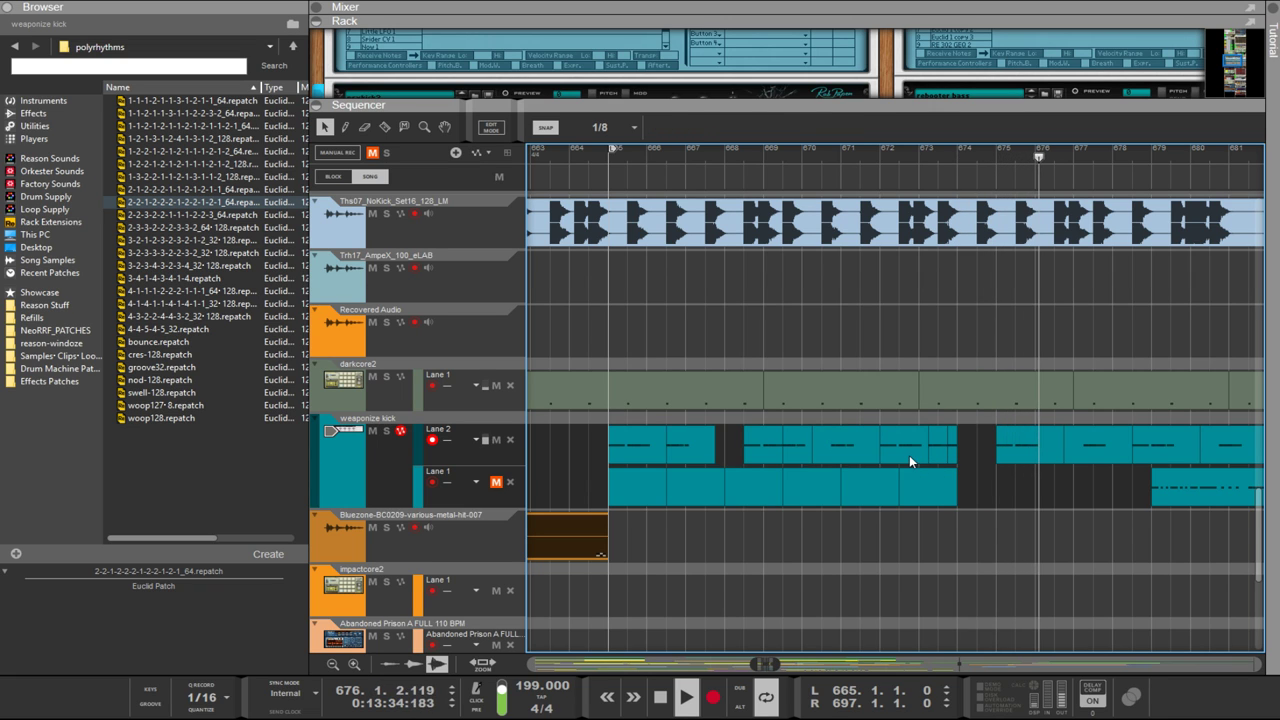
Step: Try deleting the weaponize kick clips beyond bar 674 and the Lane 1 guide clips, and undo both deletions
drag(912, 455, 1140, 500)
key(Delete)
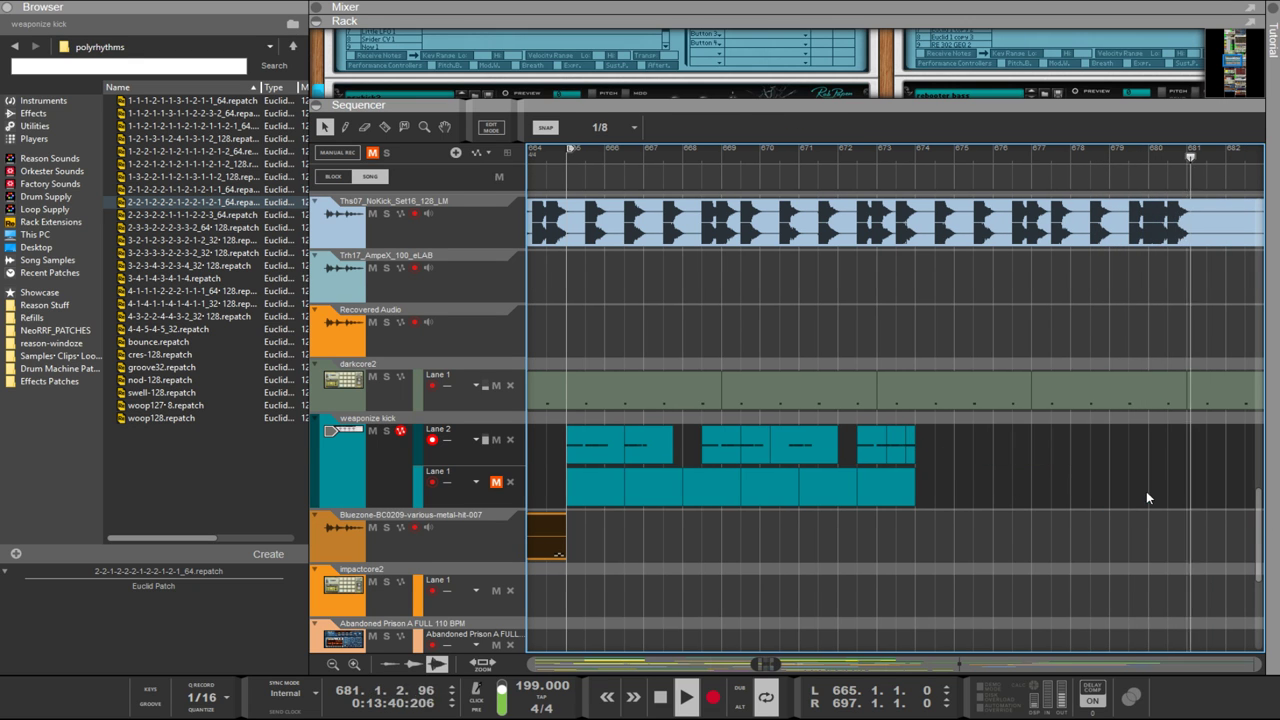
drag(943, 512, 613, 519)
key(Delete)
key(ctrl+z)
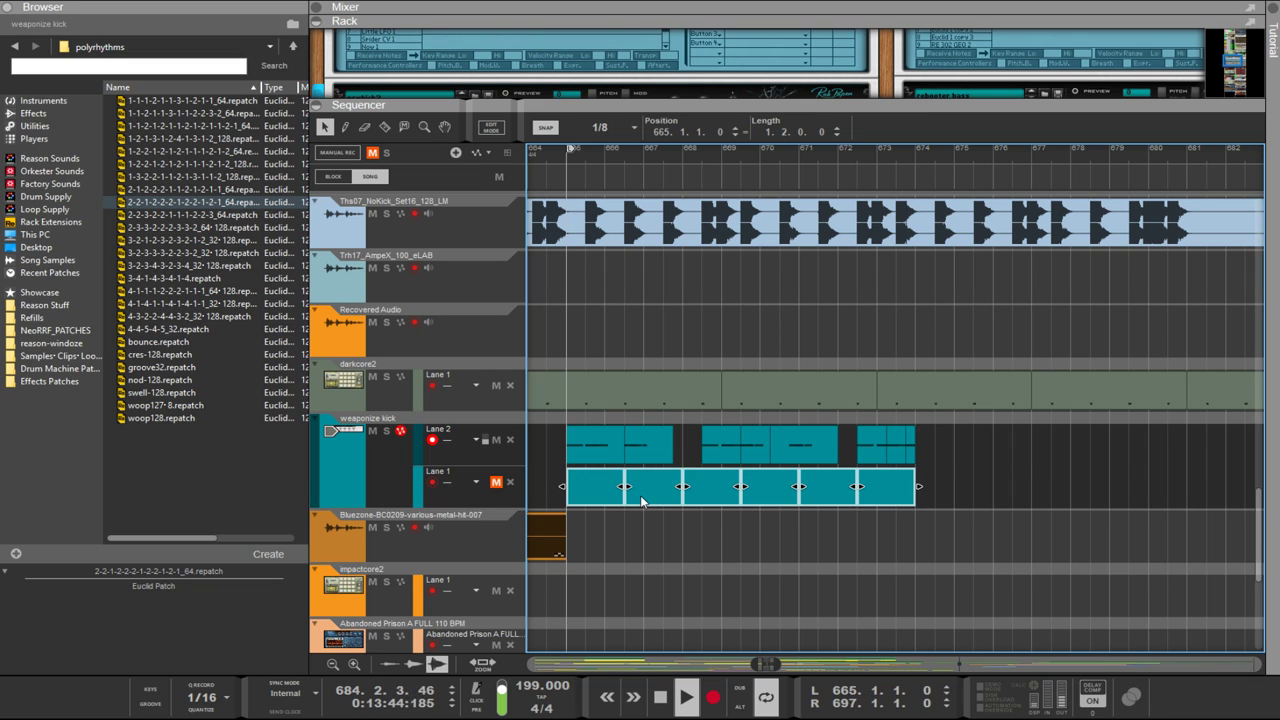
key(ctrl+z)
Step: Delete the Lane 1 guide clips and all Lane 2 clips from 675.1.1.0 onward on the weaponize kick track
drag(950, 493, 544, 484)
key(Delete)
scroll(912, 474, down, 5)
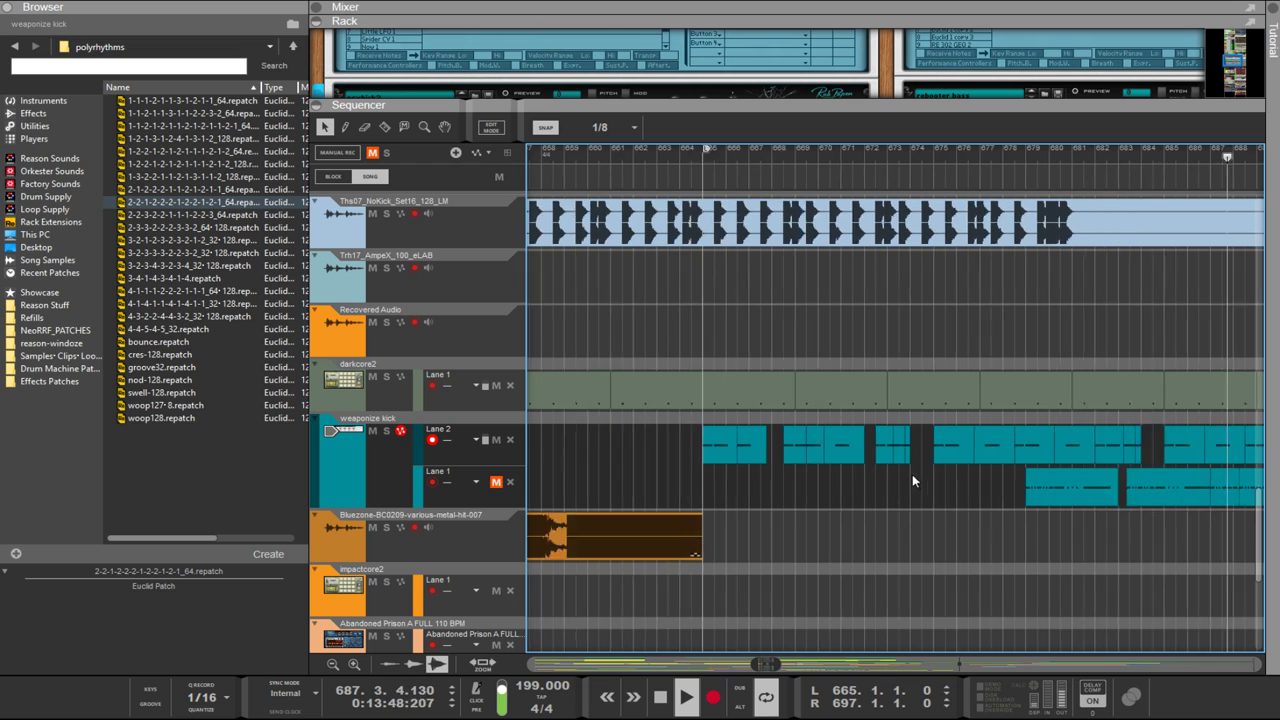
drag(1157, 427, 920, 455)
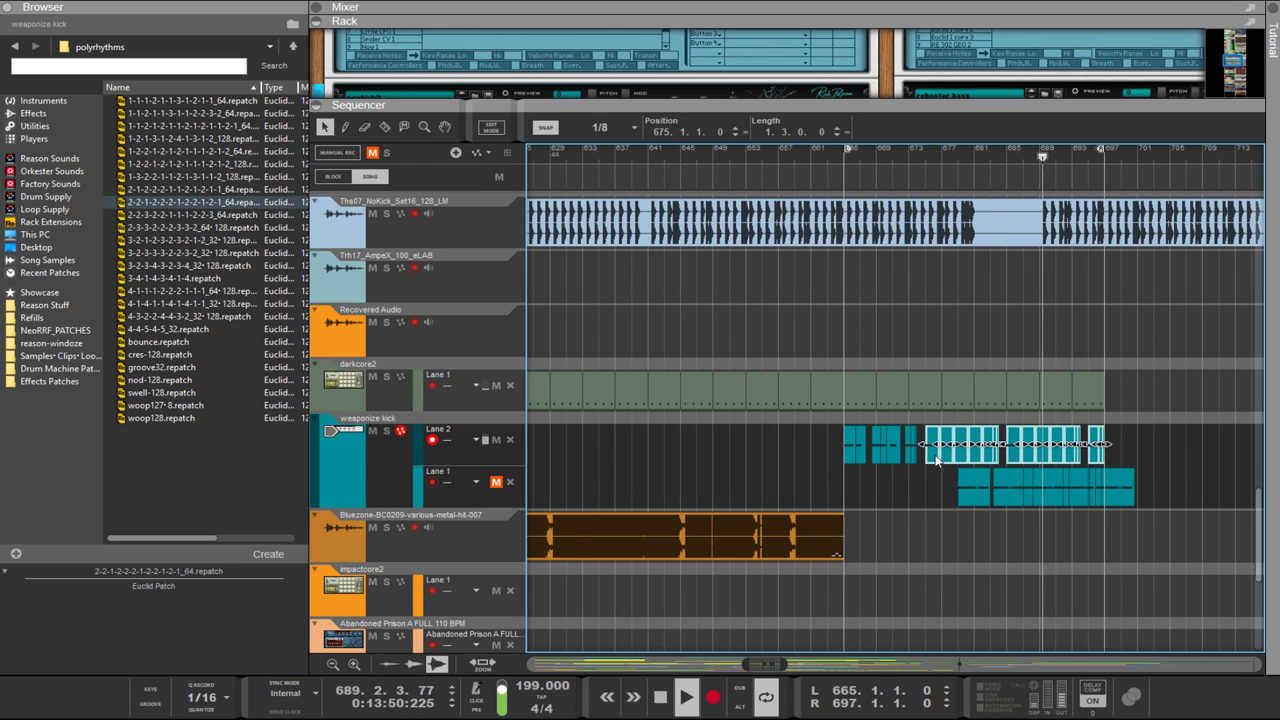
key(Delete)
Step: Move the remaining weaponize kick Lane 1 clips beyond the loop end at bar 697
drag(1169, 467, 932, 508)
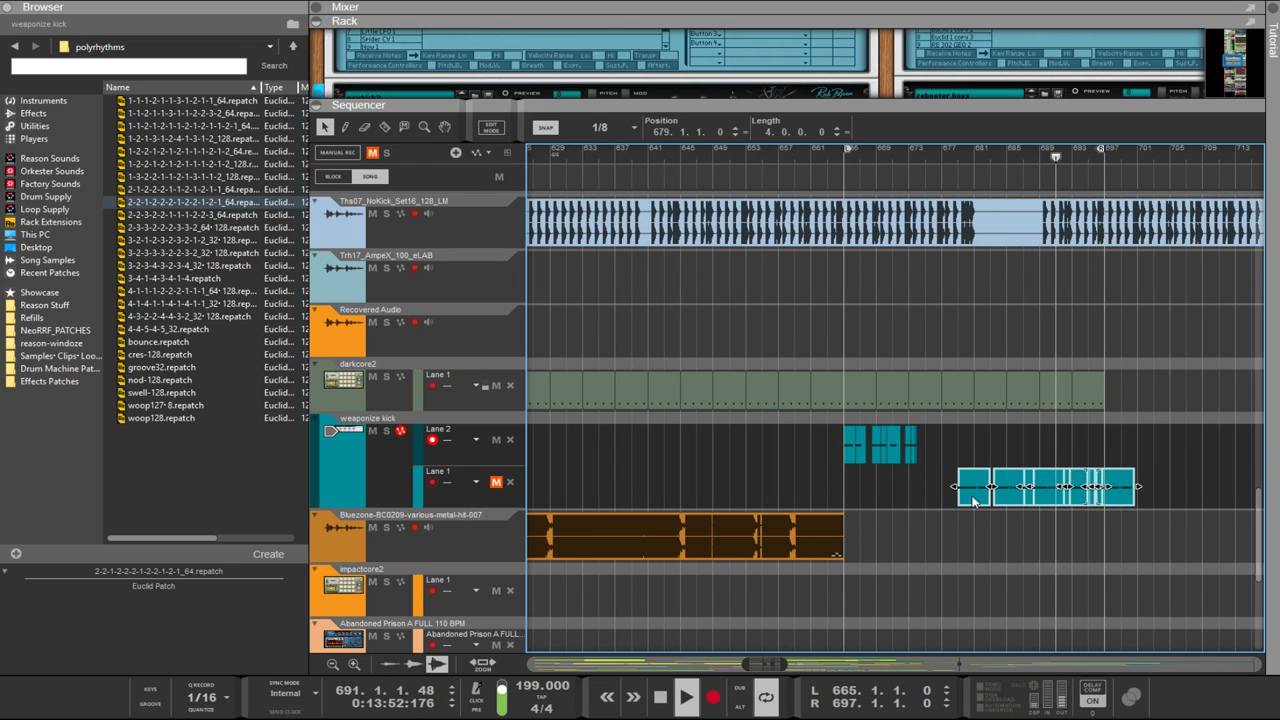
drag(1045, 487, 1228, 487)
Step: Copy the whole Lane 2 block from 665.1.1.0 to 674.1.1.0, and repeat it at bar 683 and at 692.1.1.0
drag(1014, 457, 697, 470)
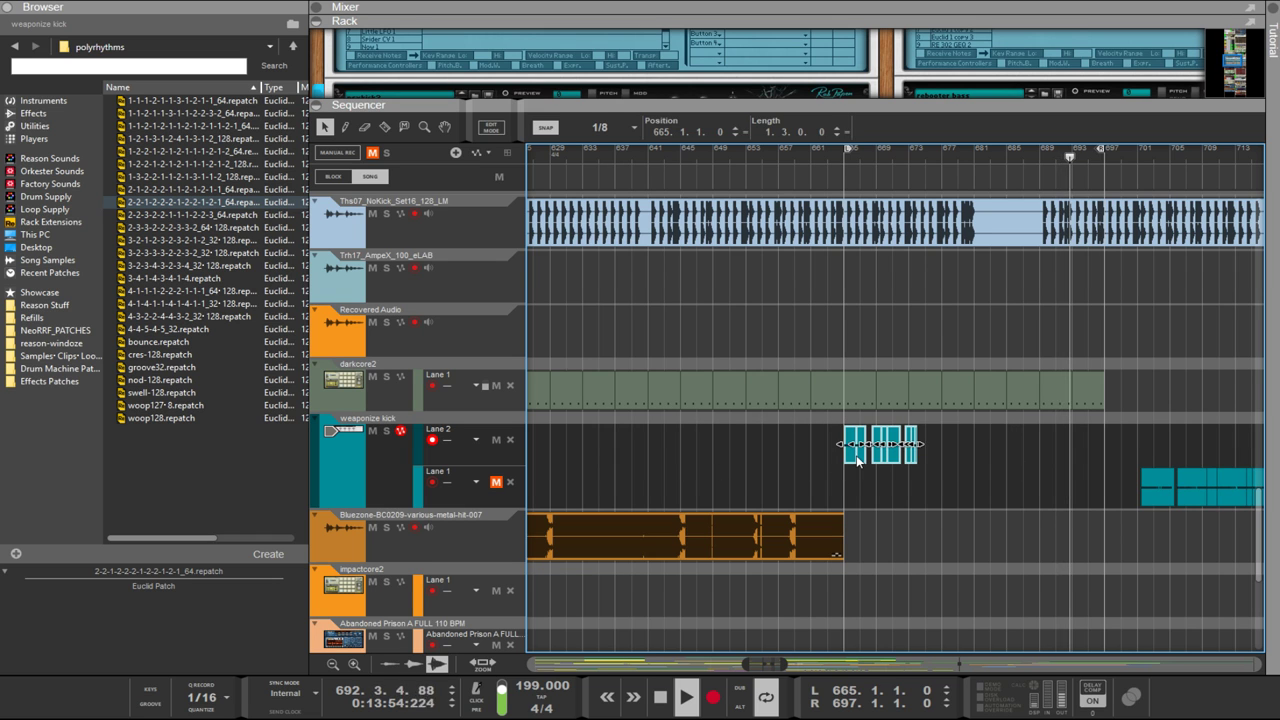
drag(854, 458, 902, 462)
ctrl+scroll(930, 458, up, 5)
ctrl+scroll(895, 457, down, 4)
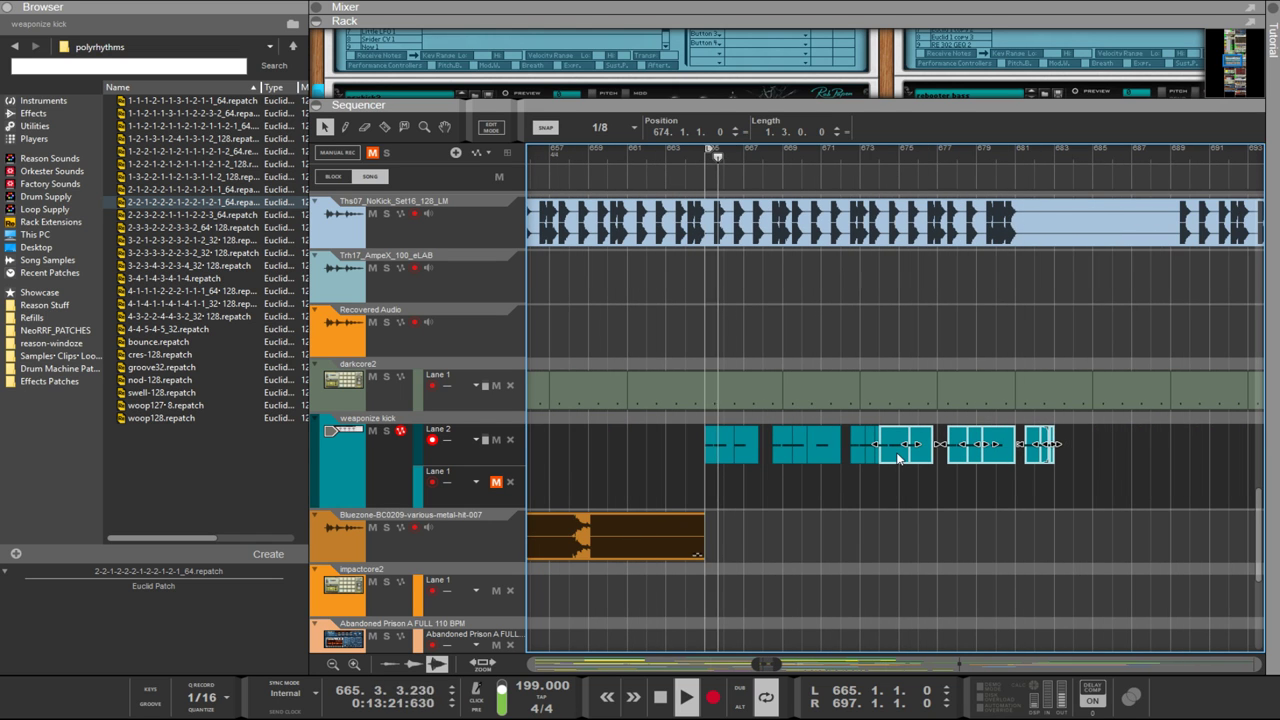
drag(960, 452, 1062, 443)
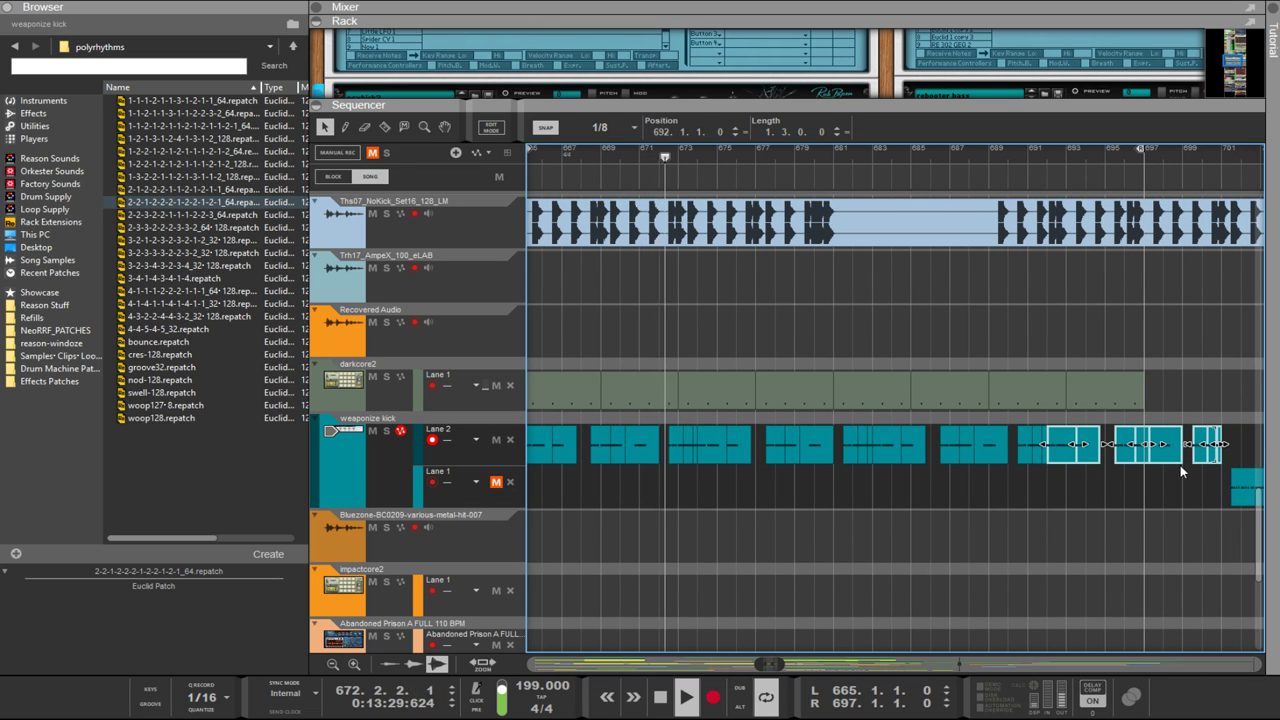
Step: Move the final weaponize kick clips onto Lane 1 at bar 695.3 and shift the overlapping Lane 2 clip to 696.2
scroll(1185, 464, up, 4)
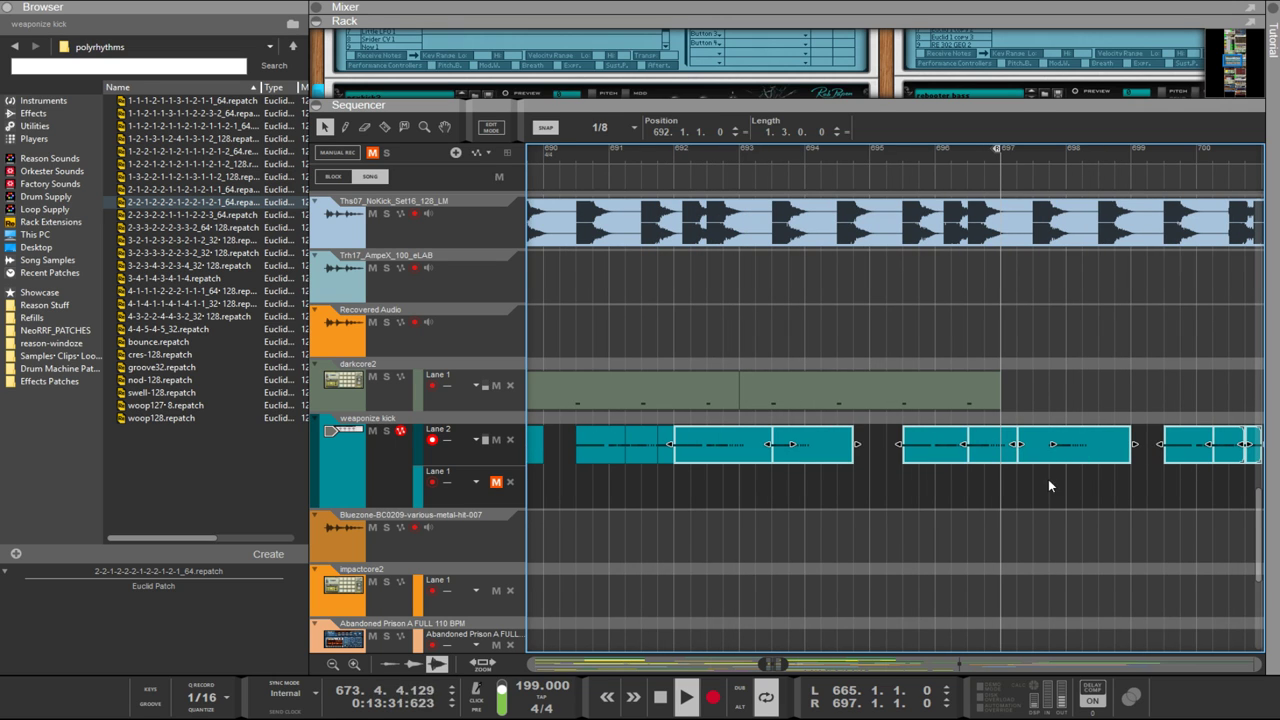
drag(1132, 507, 860, 490)
click(904, 444)
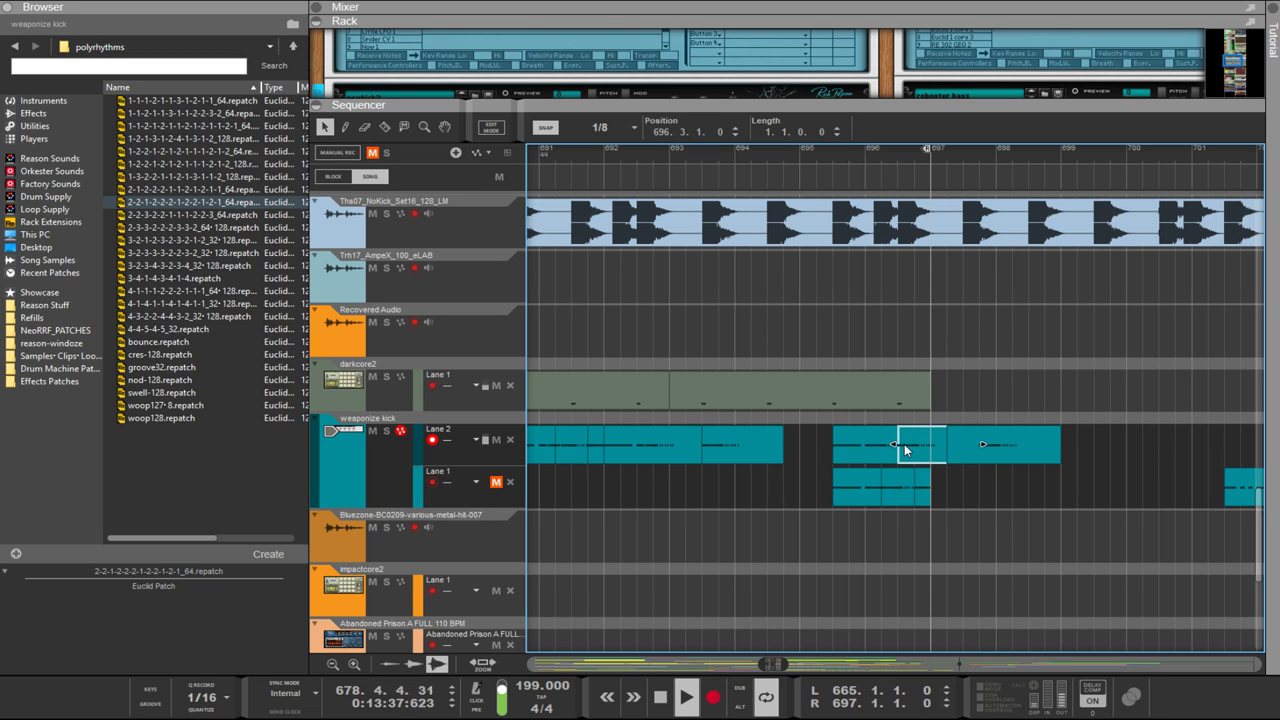
drag(904, 444, 857, 450)
Step: Shorten the three Lane 1 clips near bar 696 to leave gaps between them, and copy the group to bar 694
drag(921, 497, 899, 493)
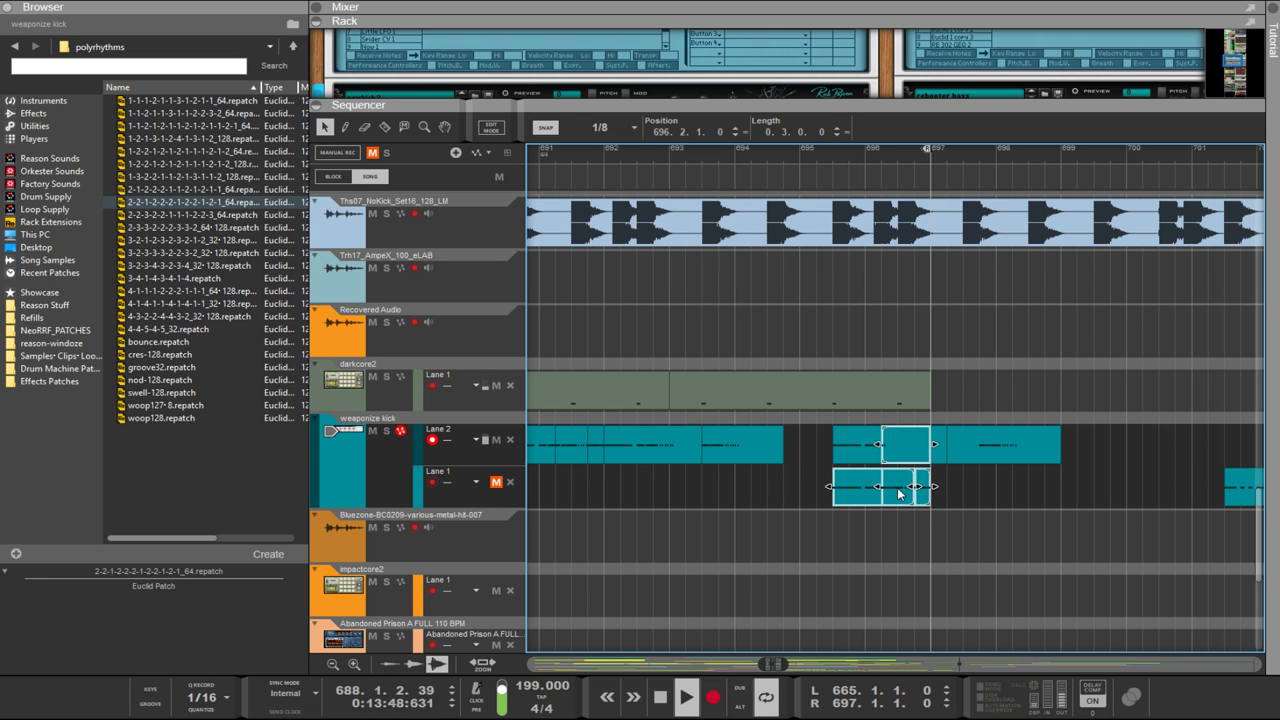
click(848, 497)
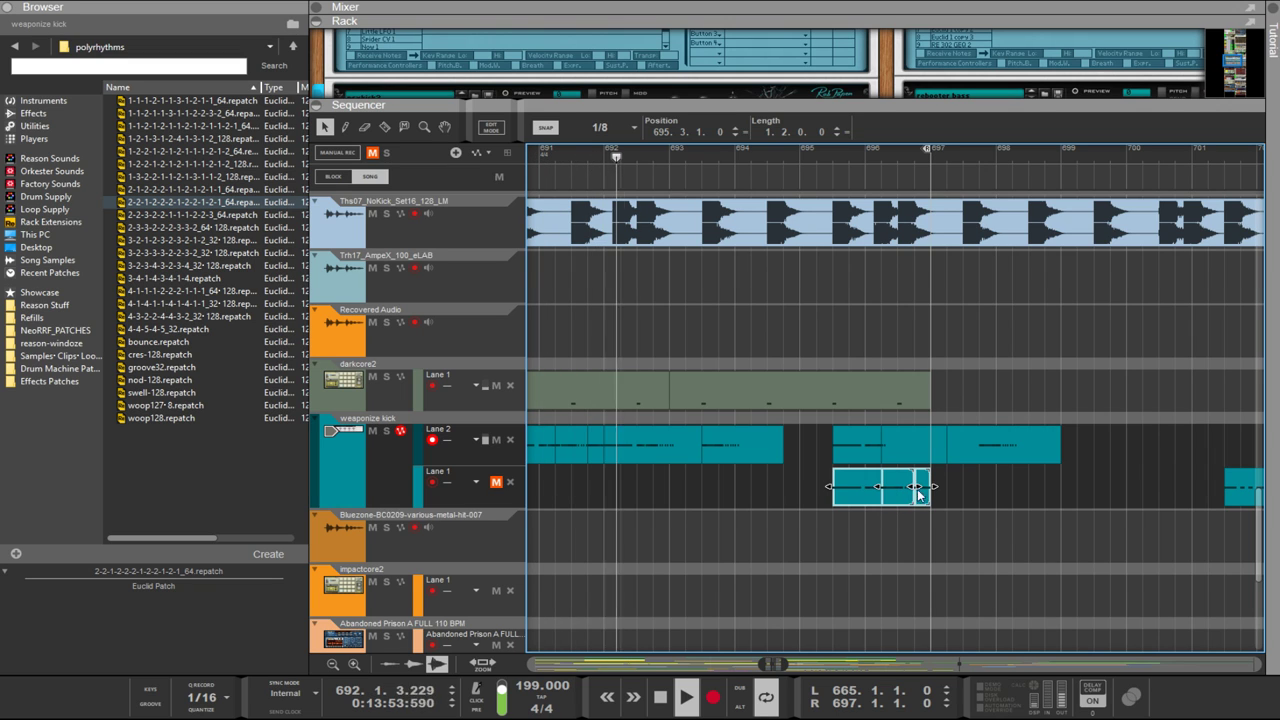
drag(930, 487, 922, 487)
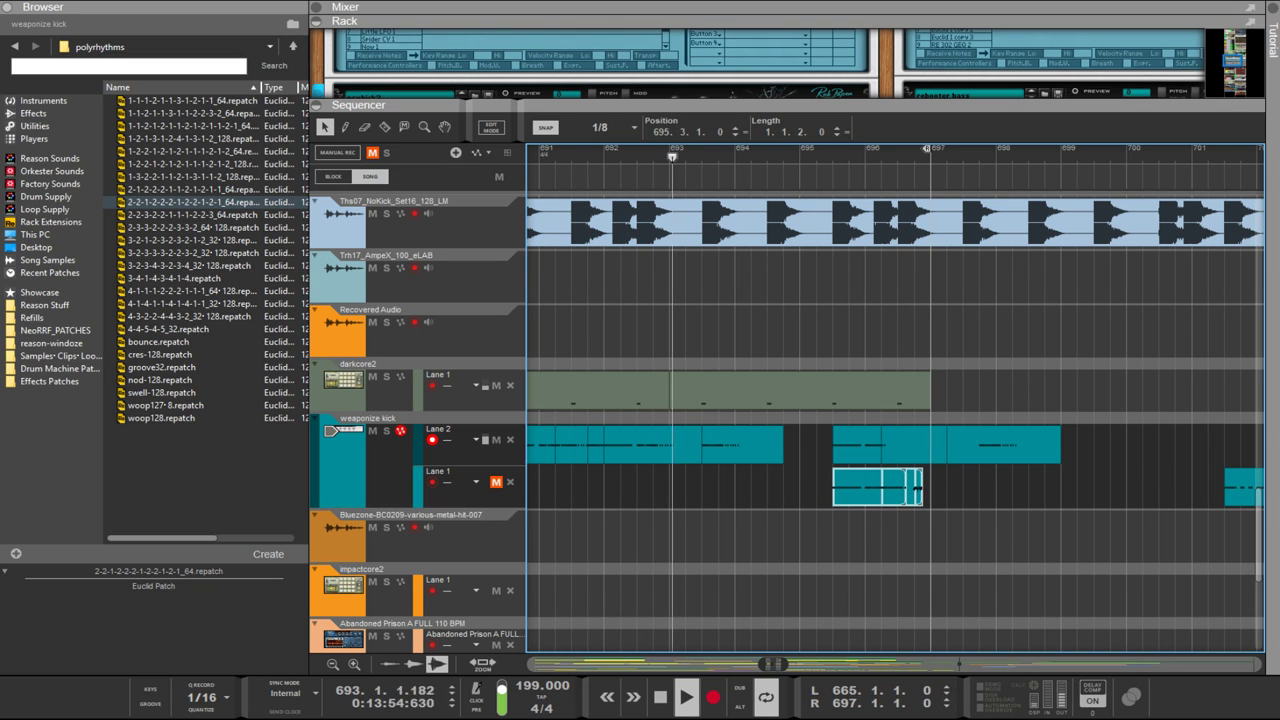
click(886, 509)
click(889, 487)
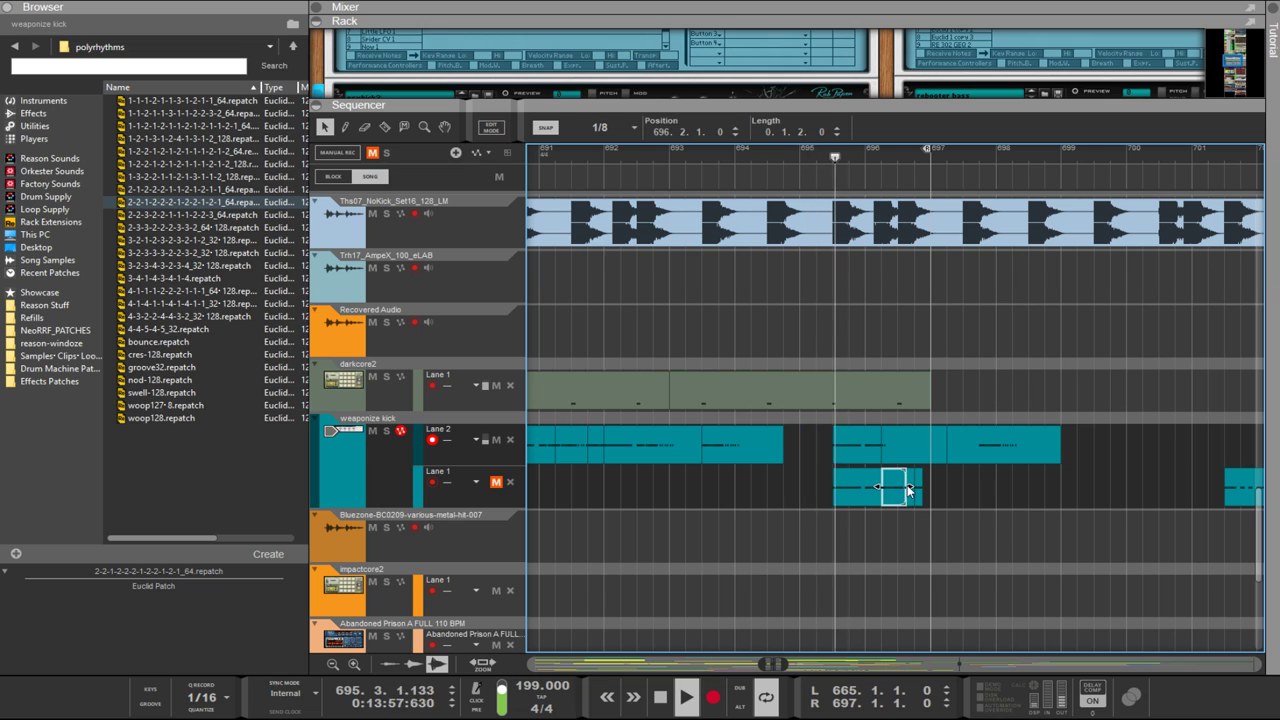
drag(906, 487, 898, 487)
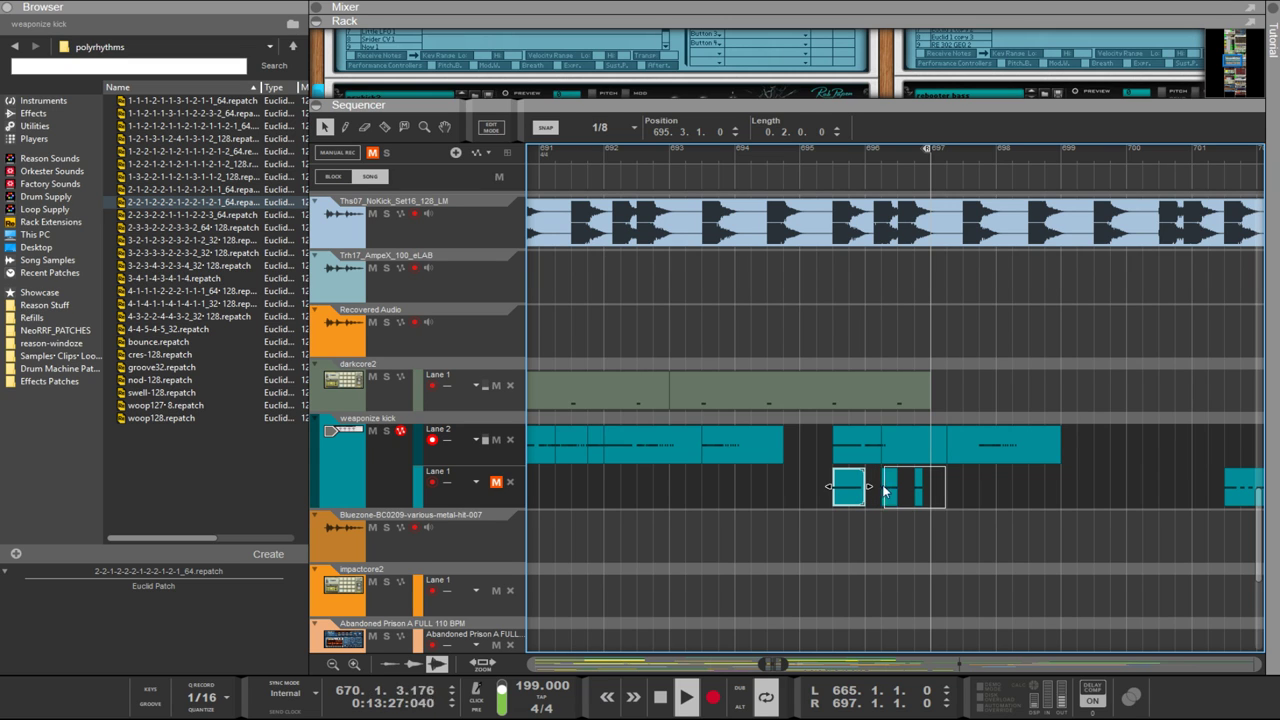
drag(945, 470, 745, 497)
click(963, 491)
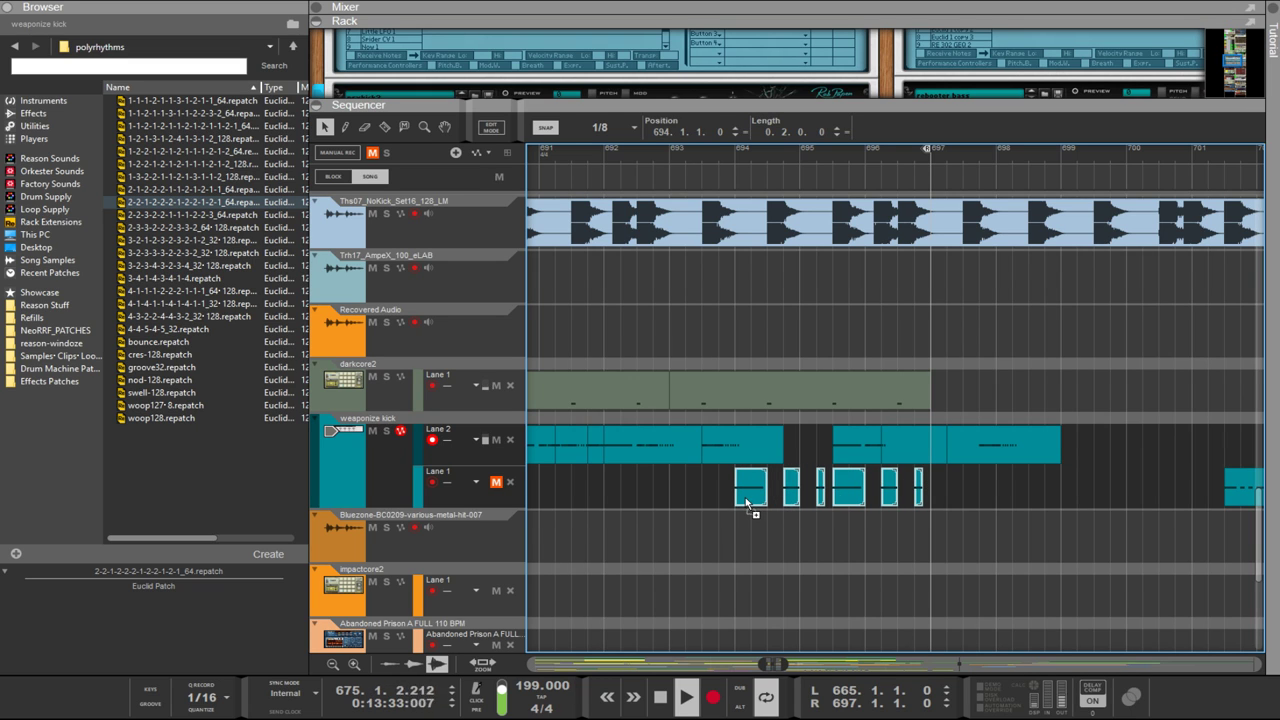
Step: Delete the Lane 2 kick clips from bar 695.3 onward and move the six short Lane 1 clips into Lane 2
drag(1081, 425, 835, 448)
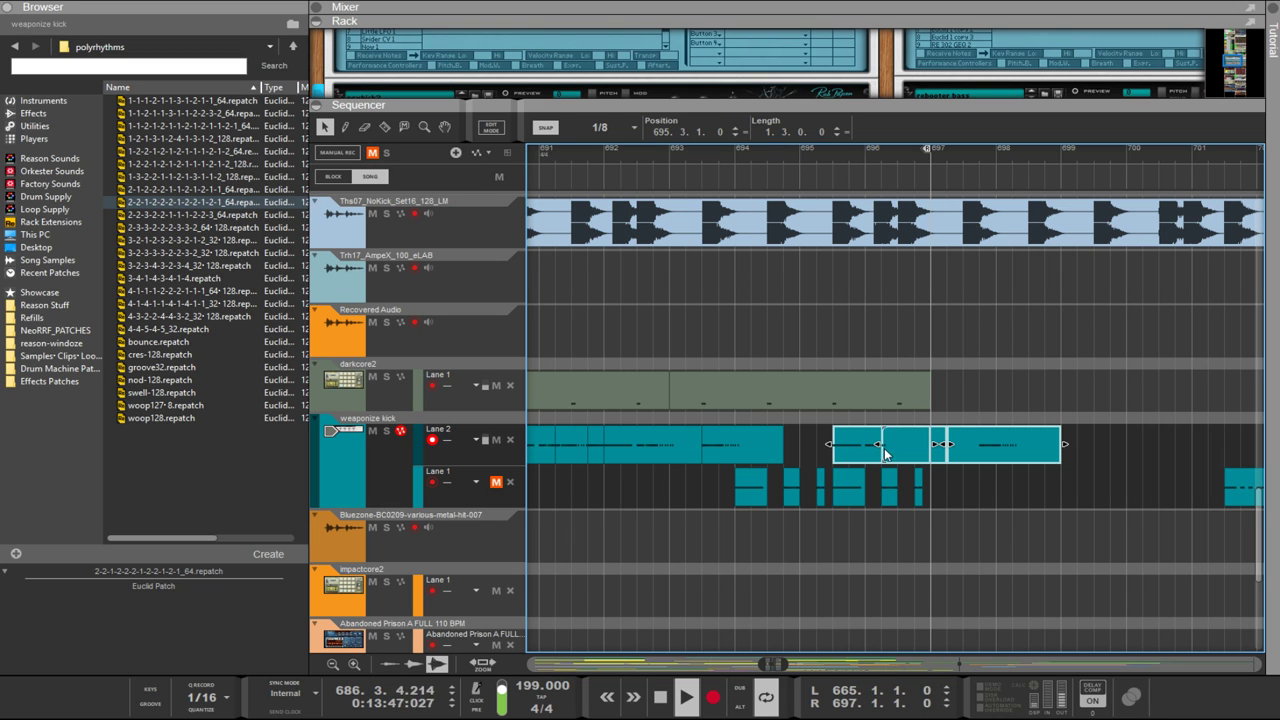
mouse_move(845, 445)
mouse_down()
mouse_move(866, 449)
mouse_move(830, 449)
mouse_up()
key(Delete)
drag(872, 500, 742, 451)
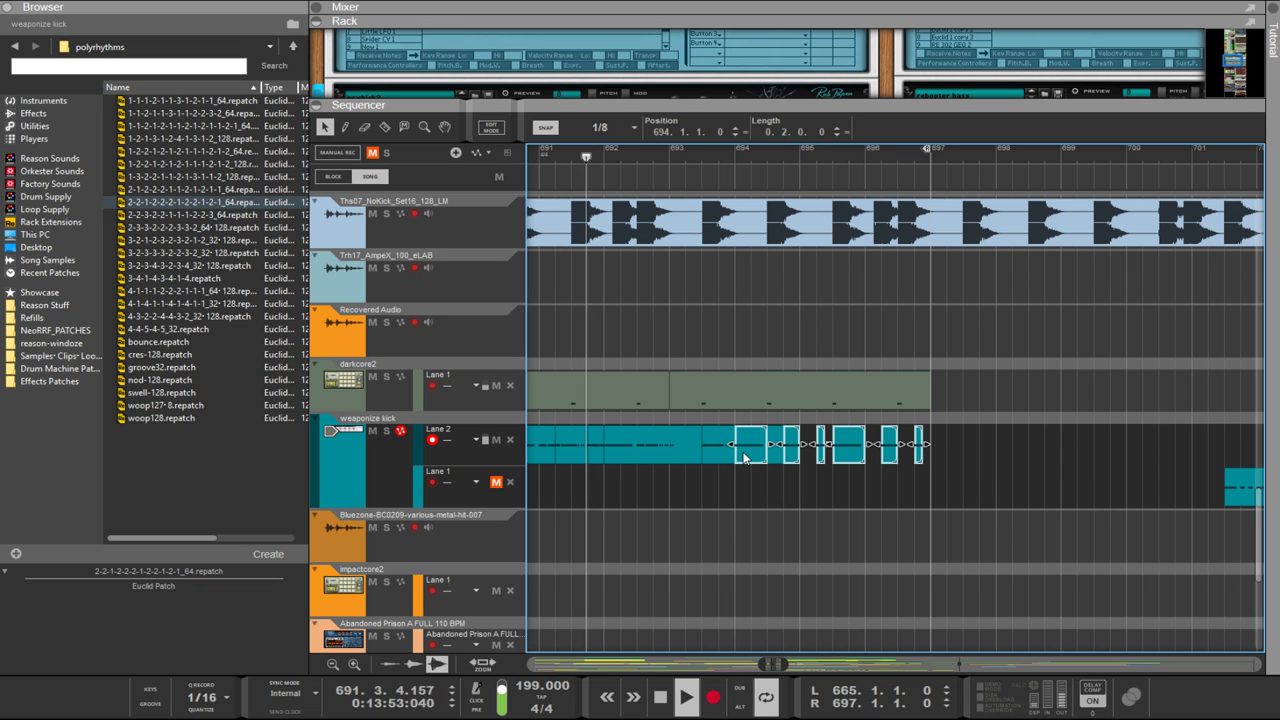
Step: Lengthen the last three Lane 2 kick clips and fill the gaps between them with offset copies up to bar 697
drag(955, 459, 855, 460)
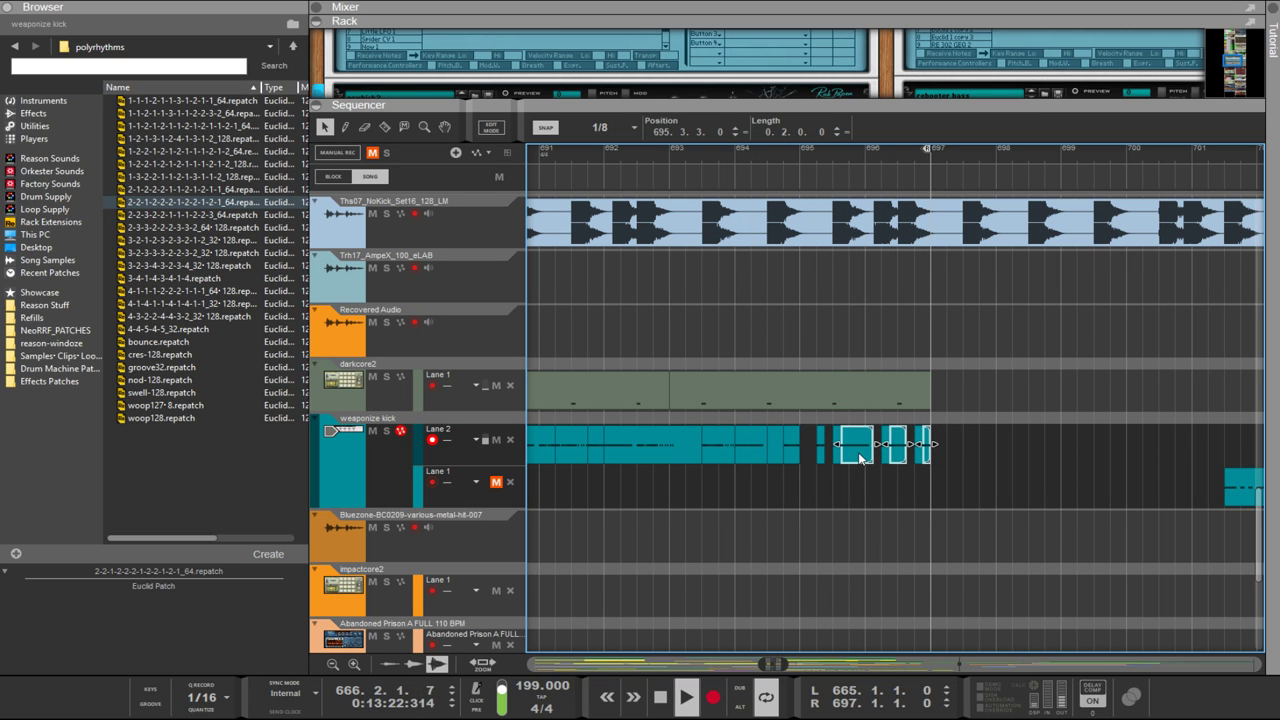
drag(860, 458, 845, 460)
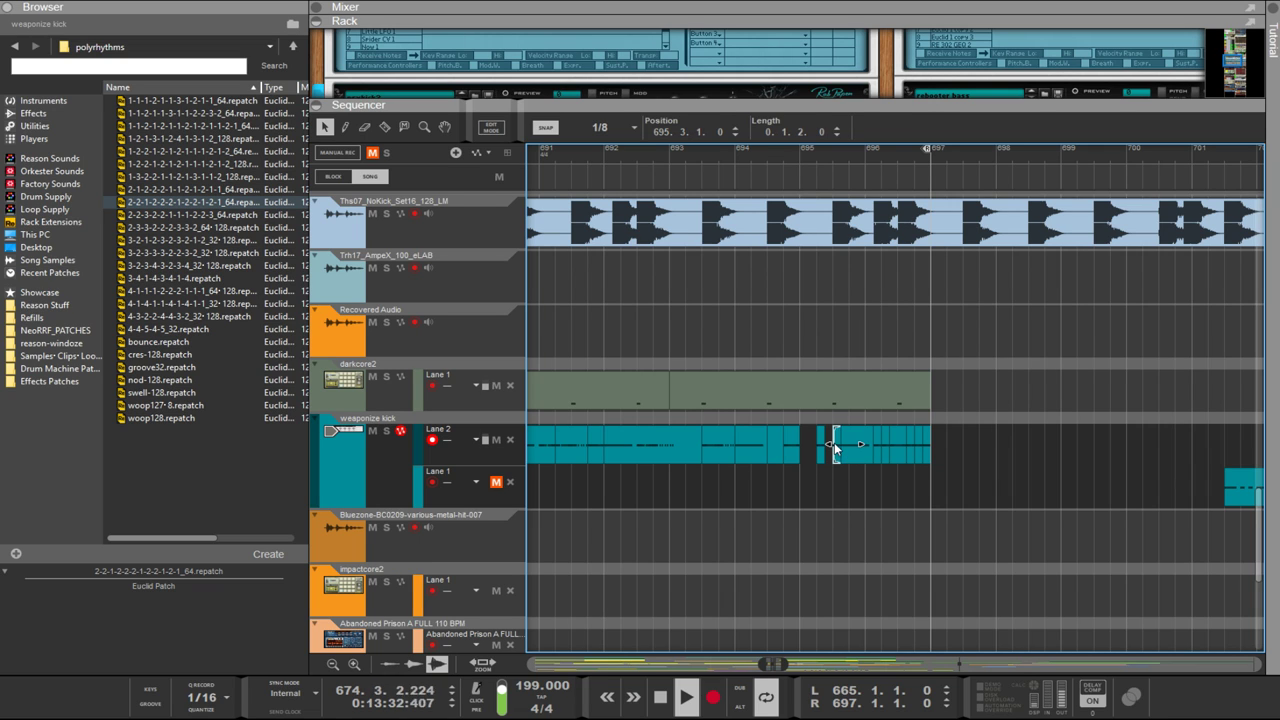
scroll(850, 462, down, 8)
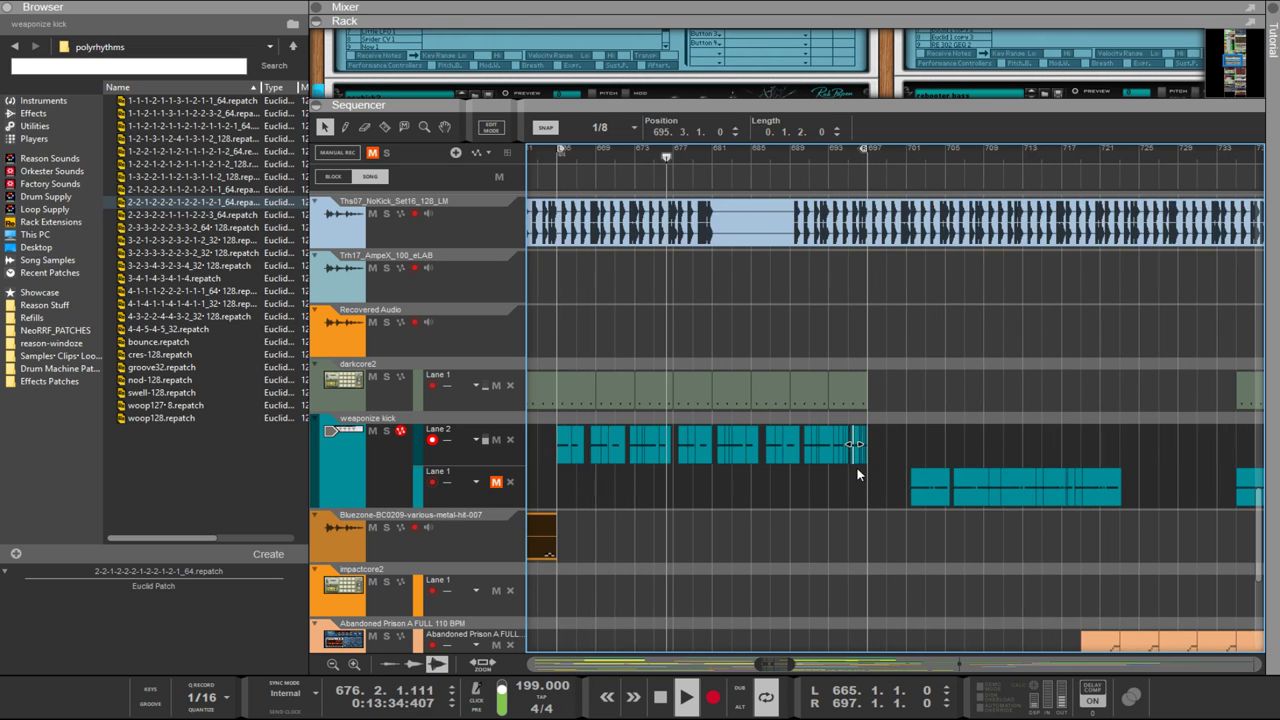
scroll(801, 437, up, 5)
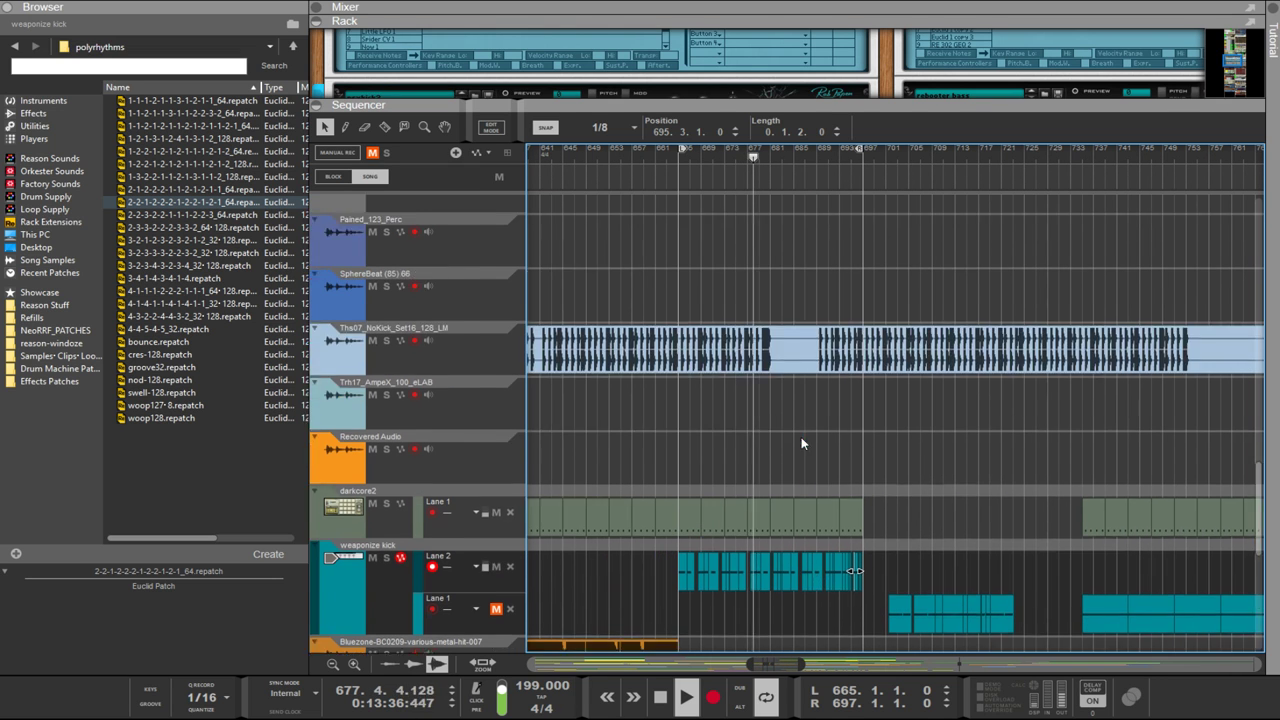
scroll(798, 428, down, 7)
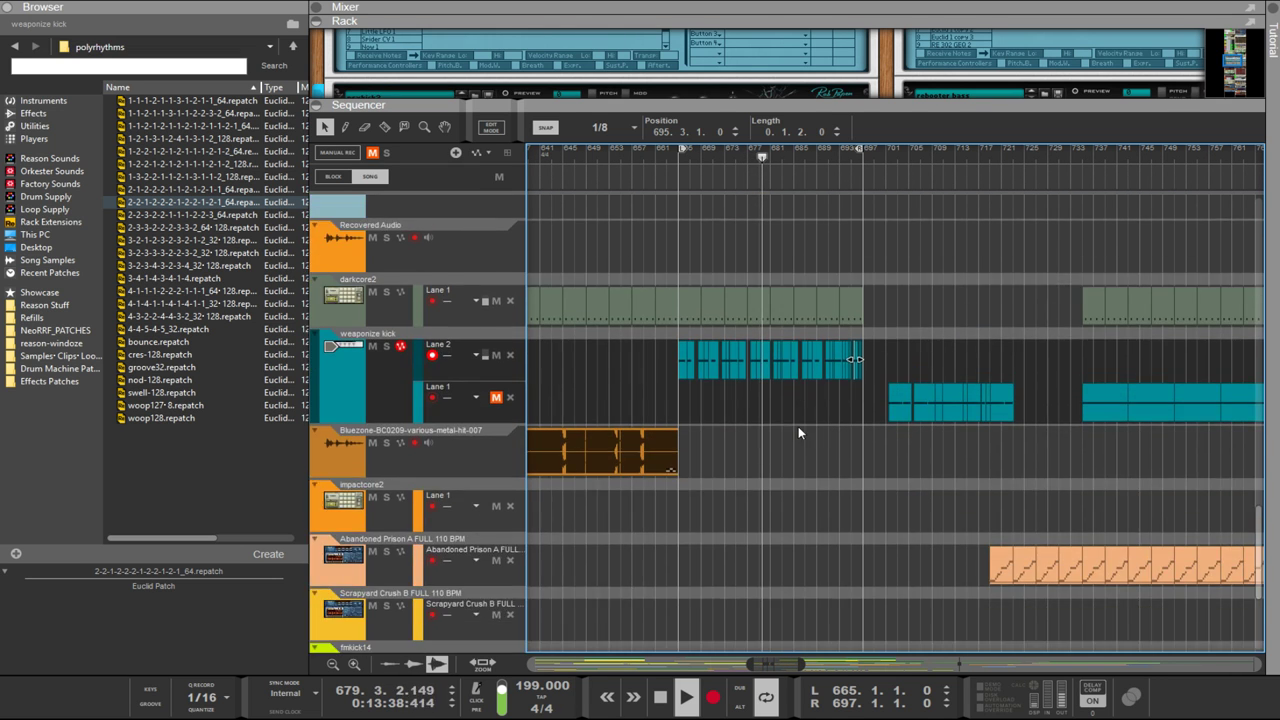
scroll(798, 426, down, 3)
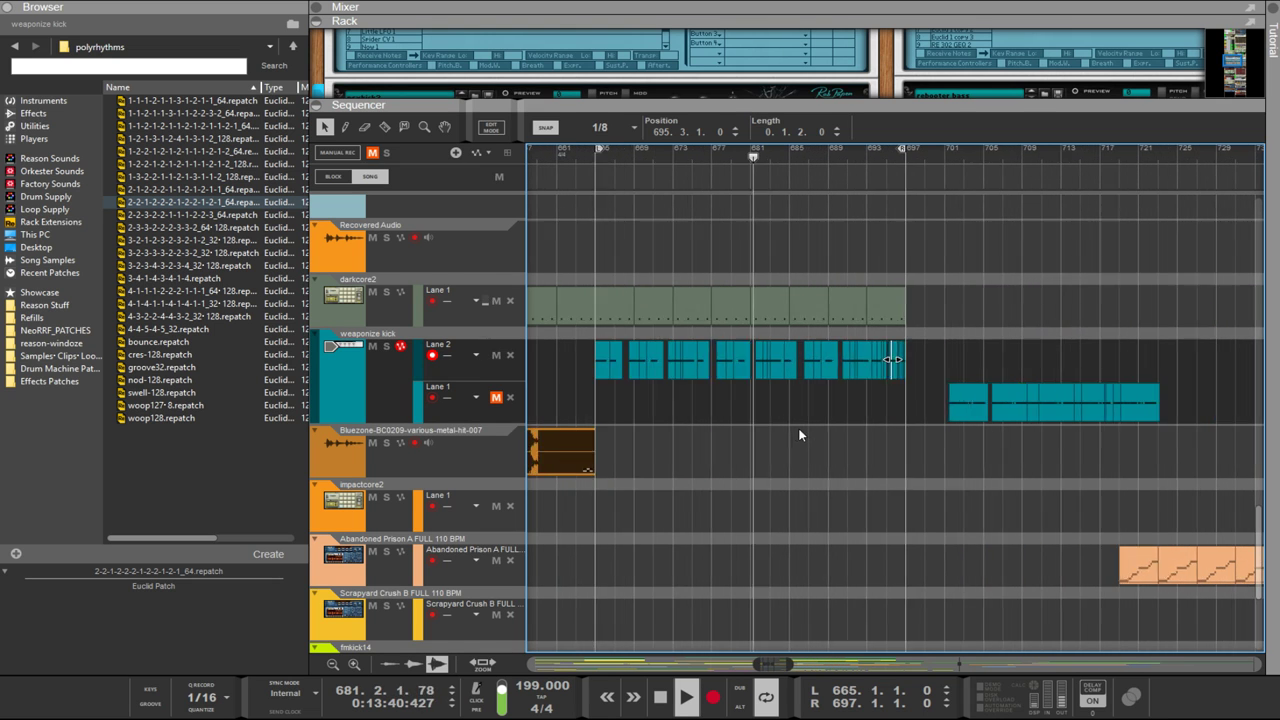
scroll(799, 434, down, 3)
Step: Set the song tempo to 173 BPM
drag(530, 686, 544, 628)
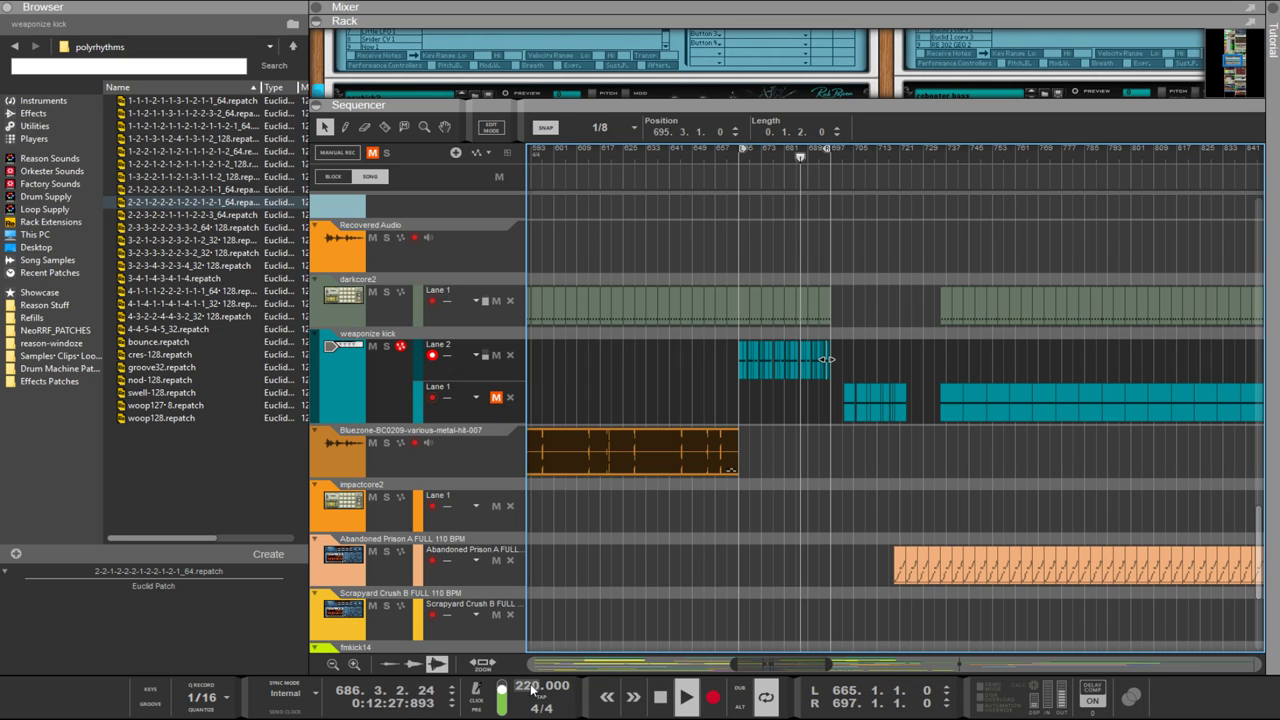
text(1)
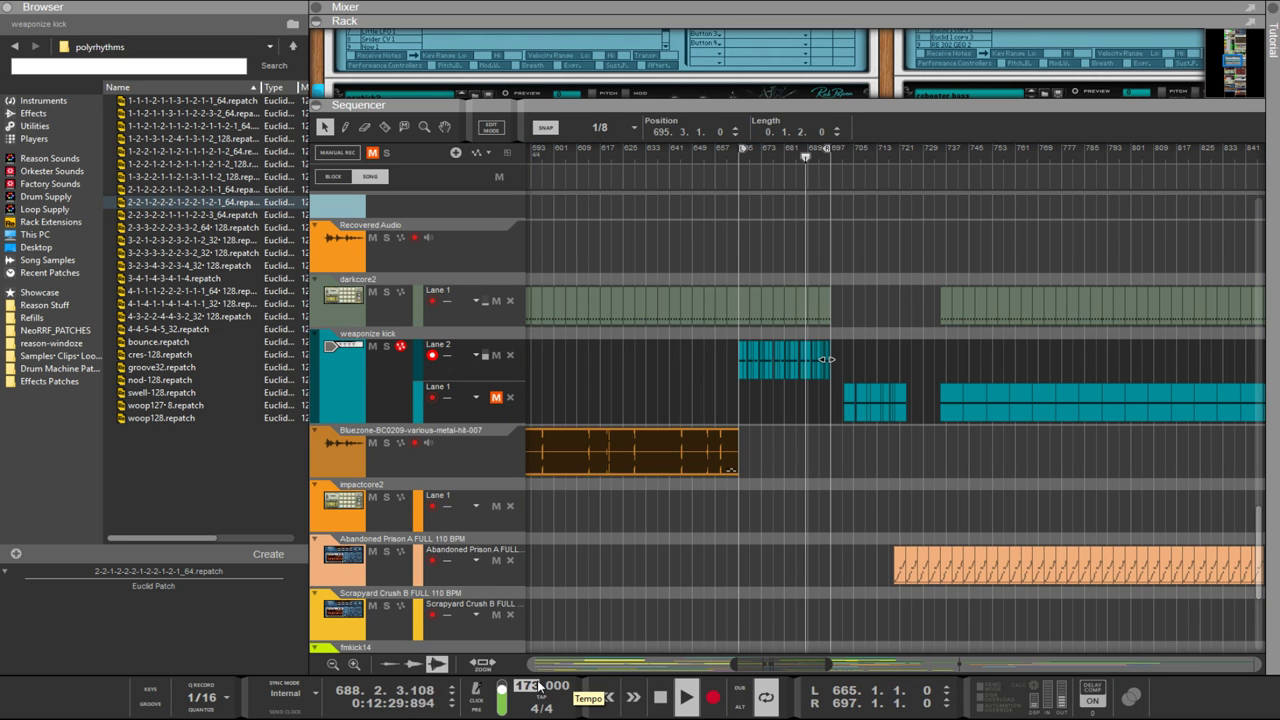
text(75)
key(Return)
drag(538, 686, 523, 691)
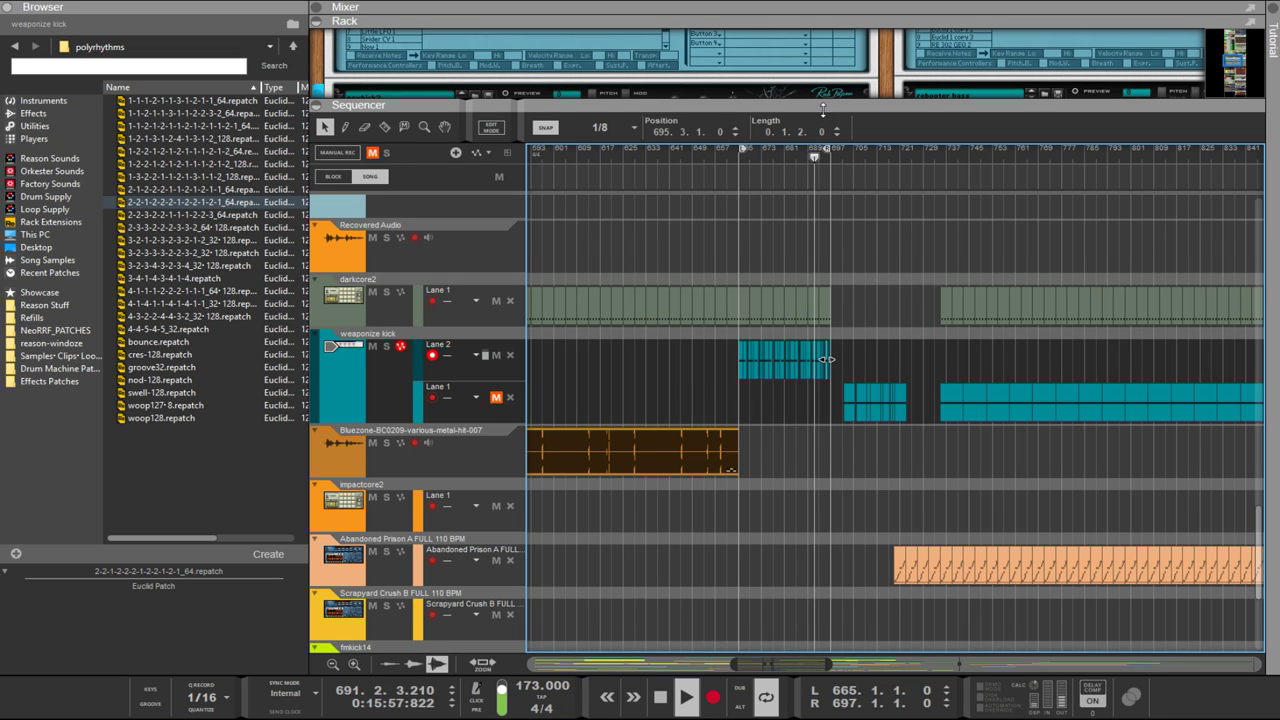
Step: Enlarge the rack area and set the resolution of the 24-step Euclid below ABSwitch 1 to 1/64
drag(820, 101, 835, 442)
scroll(437, 207, down, 5)
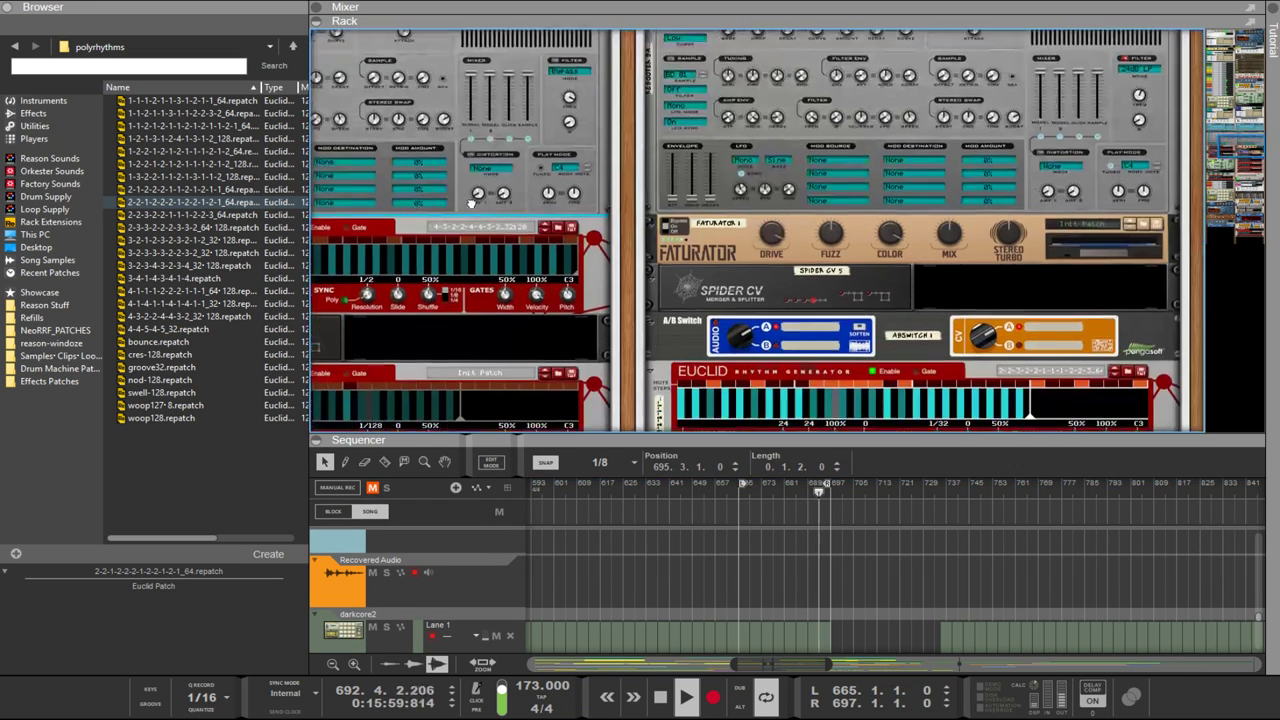
scroll(700, 300, down, 5)
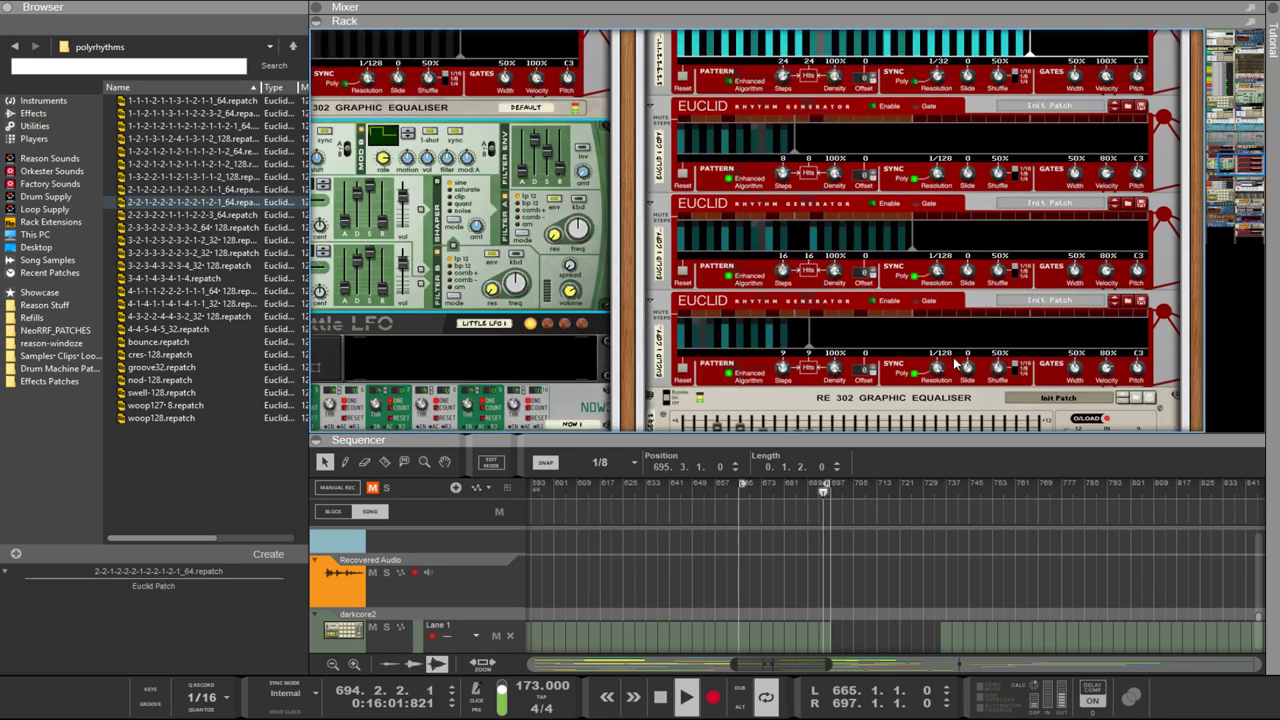
scroll(955, 365, up, 3)
scroll(955, 365, up, 2)
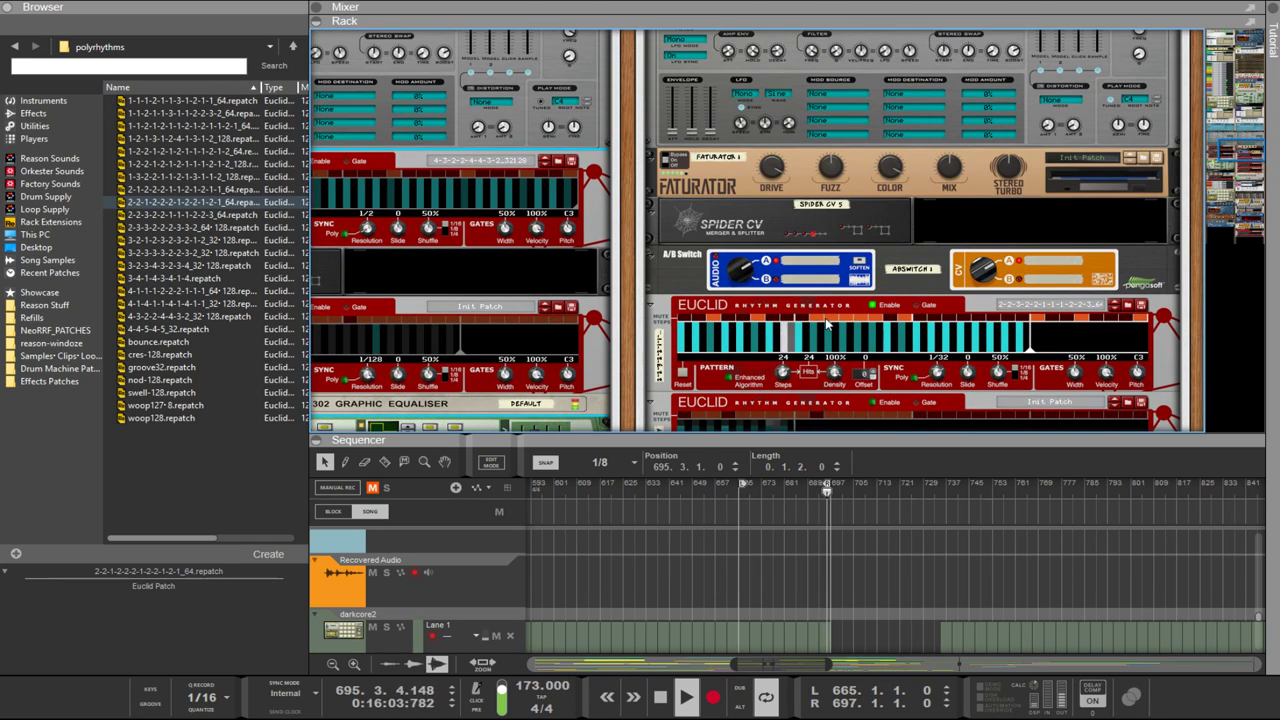
drag(936, 372, 935, 366)
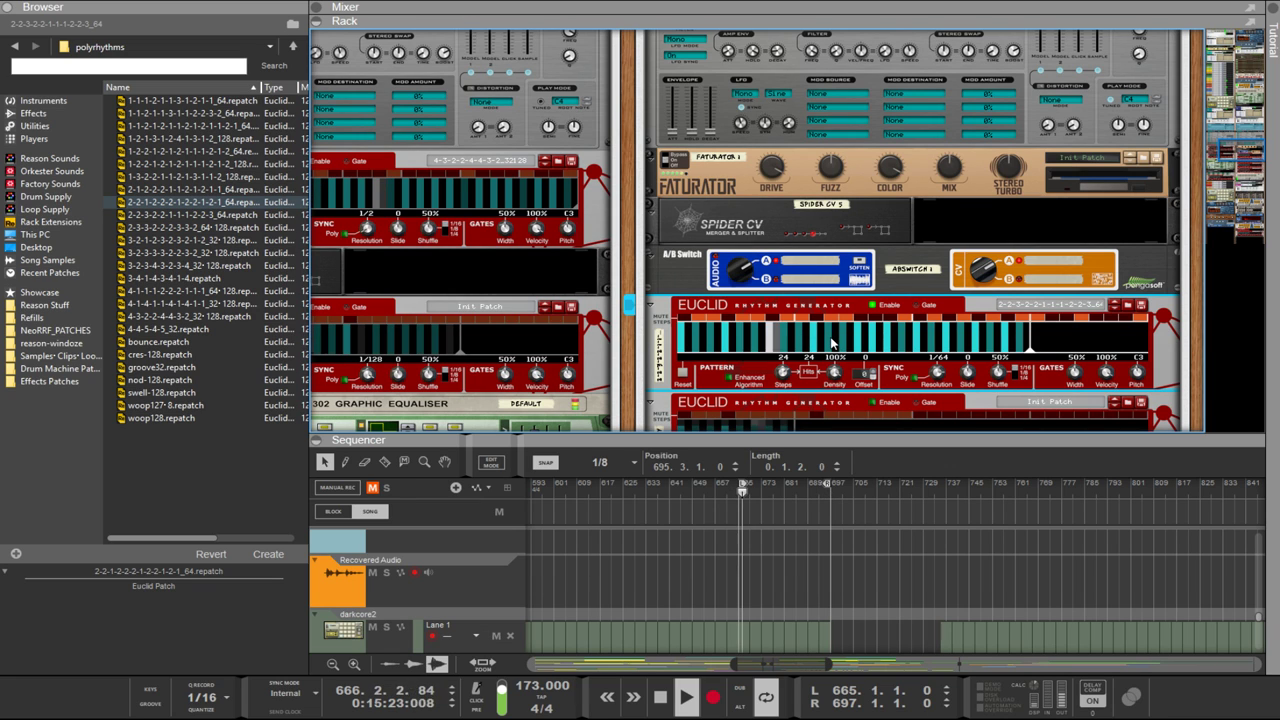
Step: Set the resolution of the 24-step Euclid to 1/128
drag(784, 437, 784, 110)
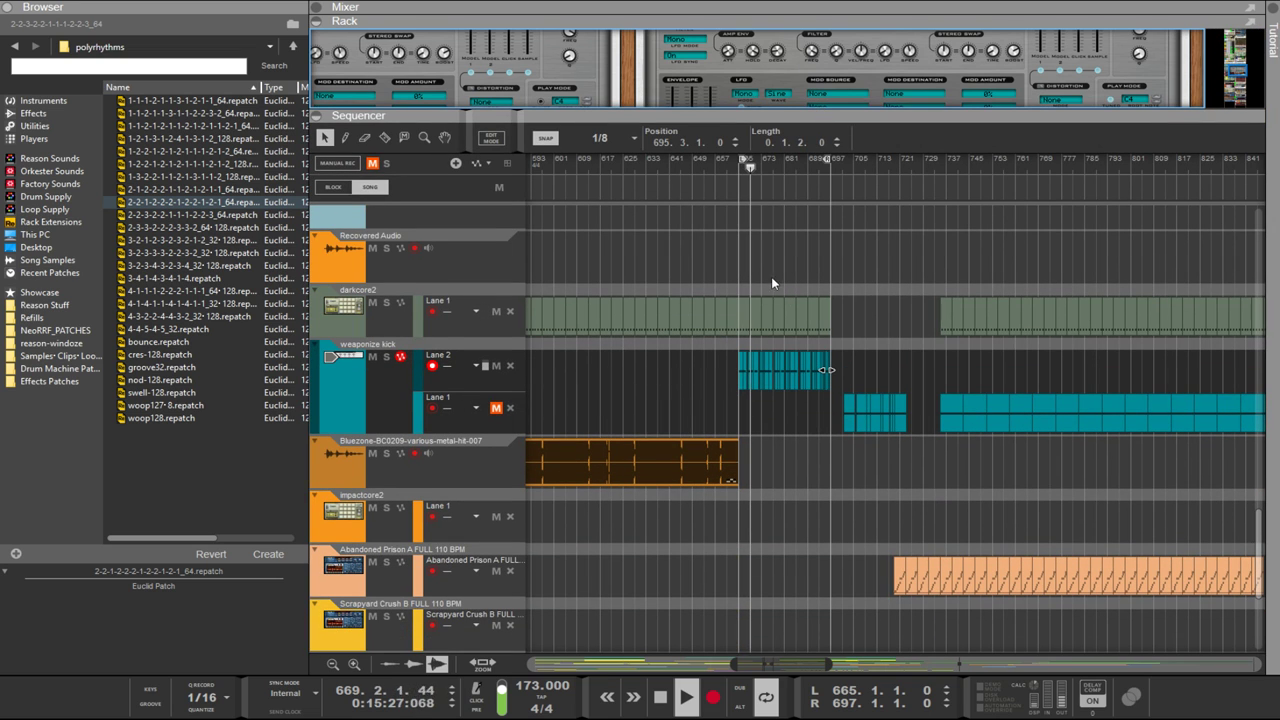
drag(800, 110, 808, 457)
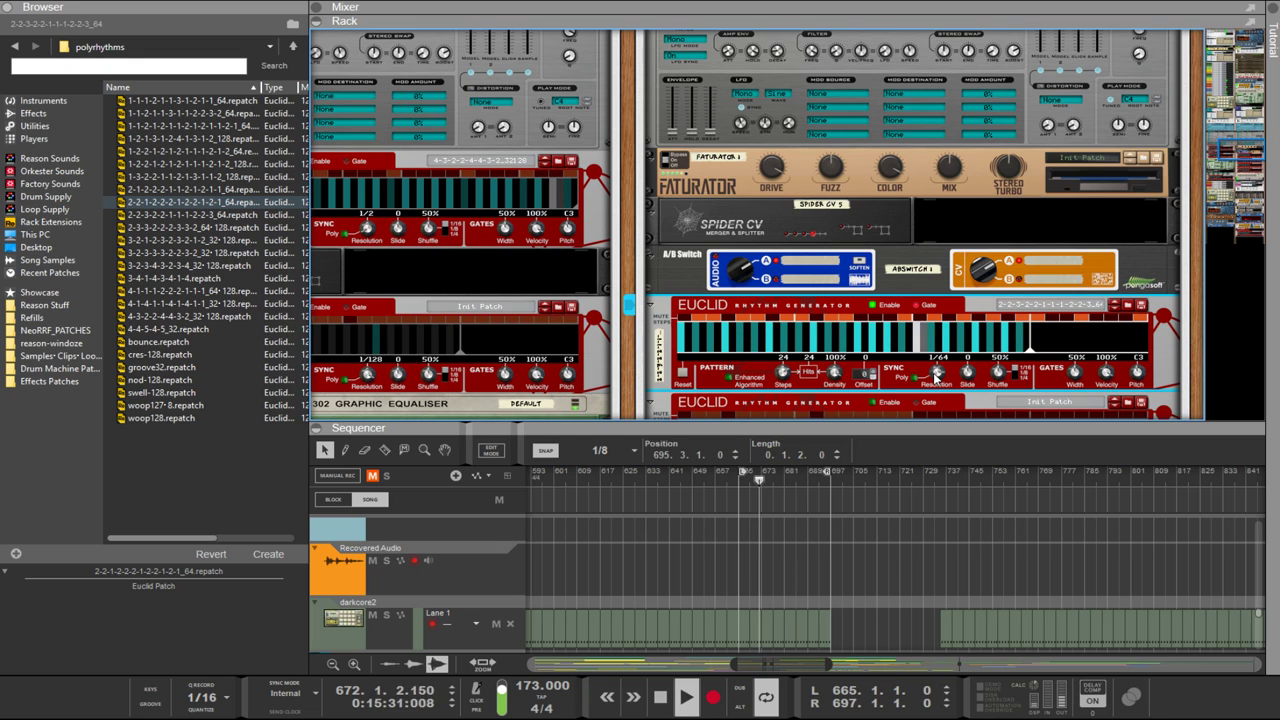
drag(937, 374, 936, 369)
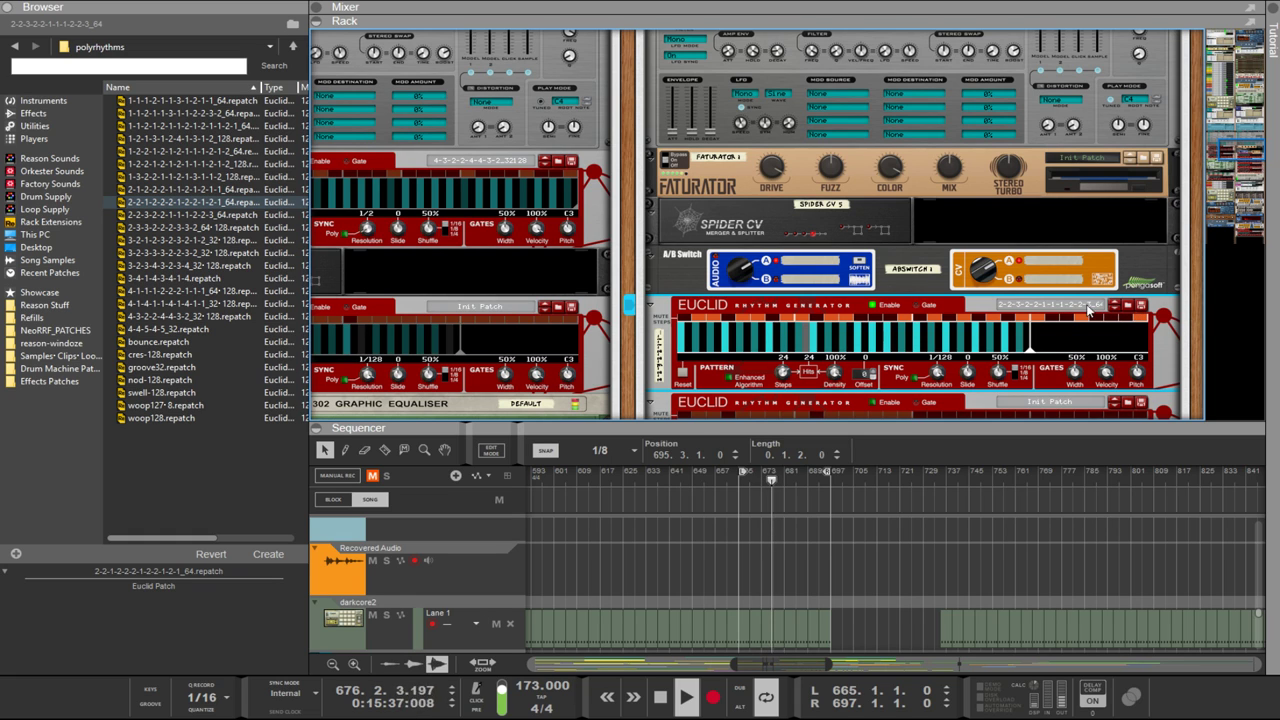
Step: Load the next patch in the Euclid below ABSwitch 1 and set it to 24 steps at 1/64 resolution
click(1115, 307)
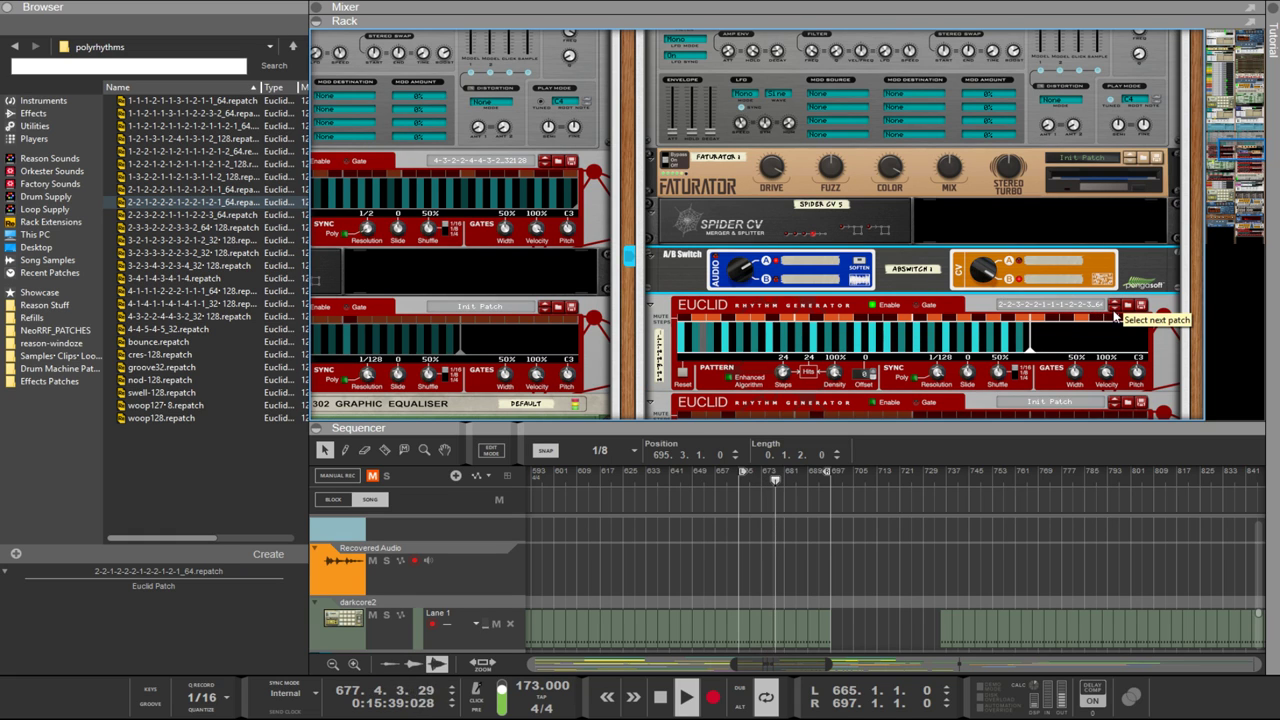
click(1115, 307)
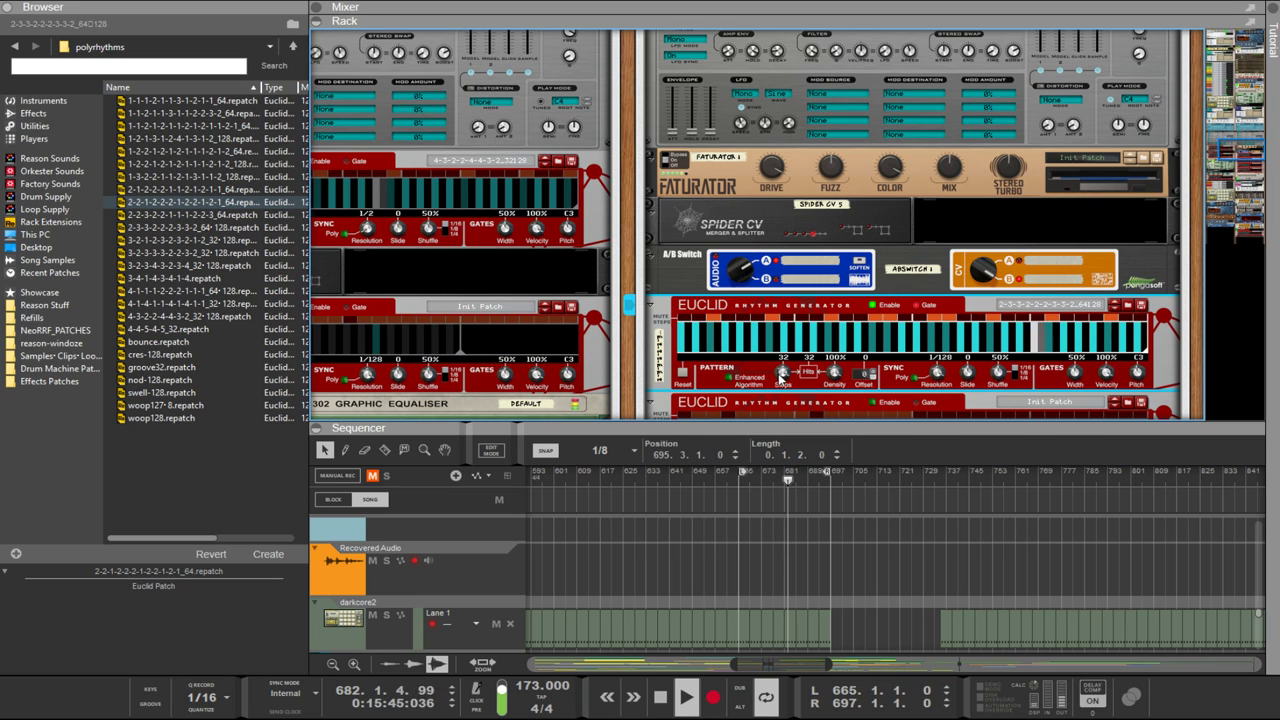
drag(783, 372, 791, 406)
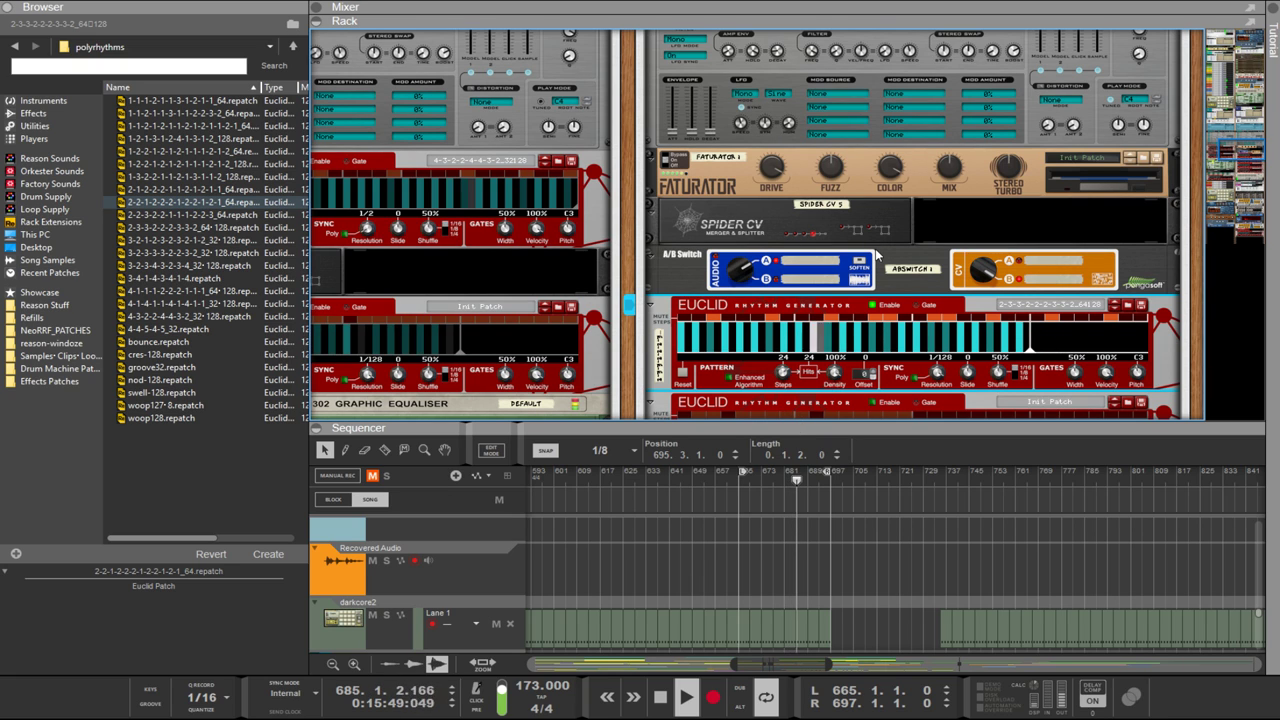
click(983, 278)
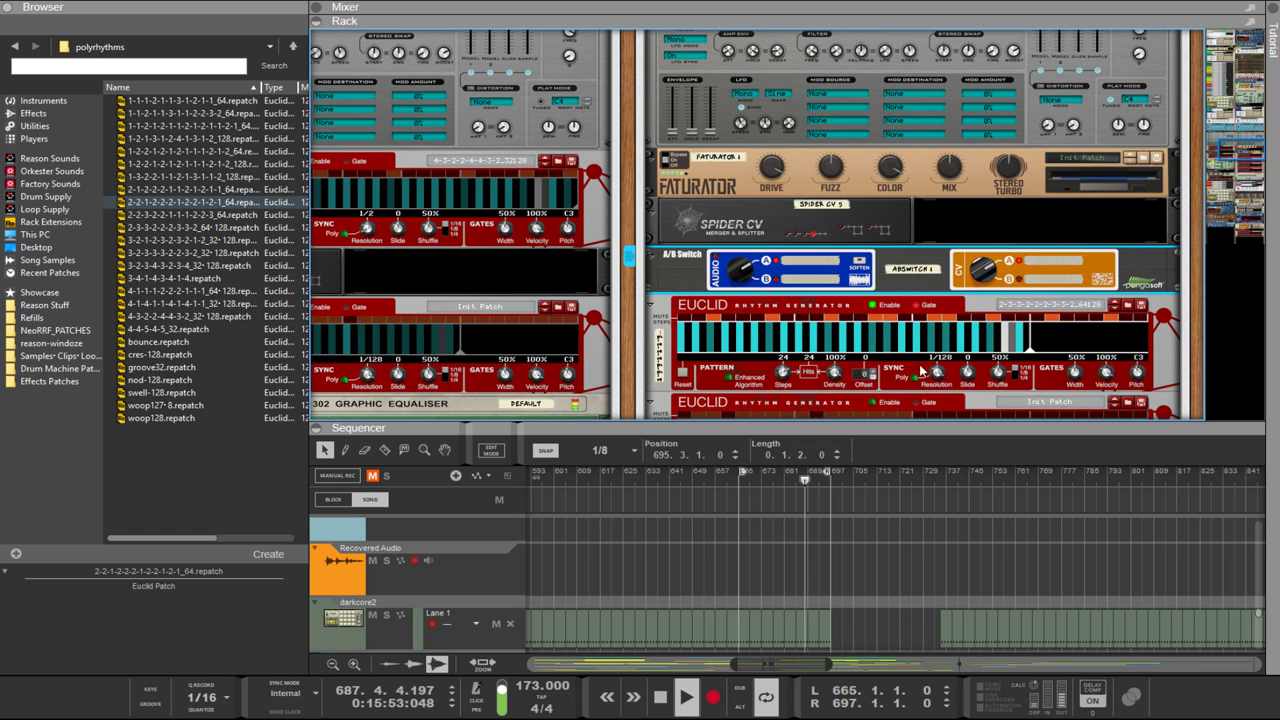
drag(938, 374, 936, 395)
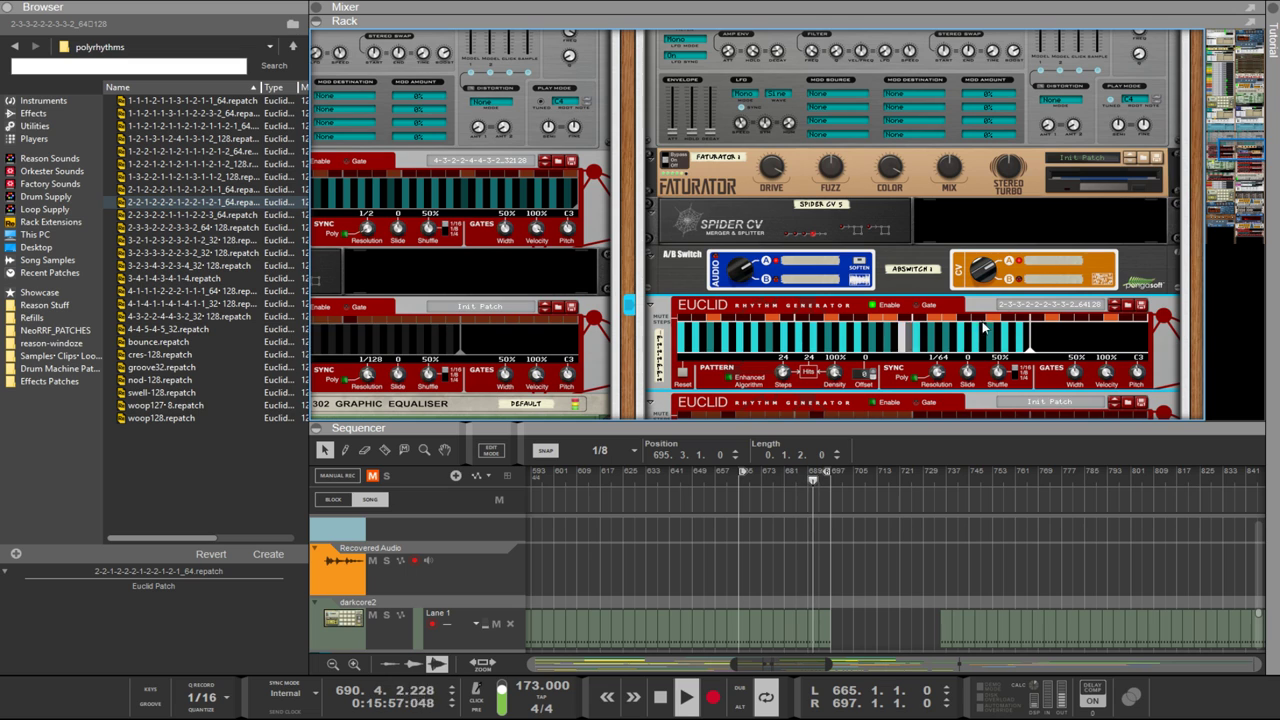
Step: Inspect the settings of the rebooter bass drum synth and the Faturator 1 distortion below it
click(772, 172)
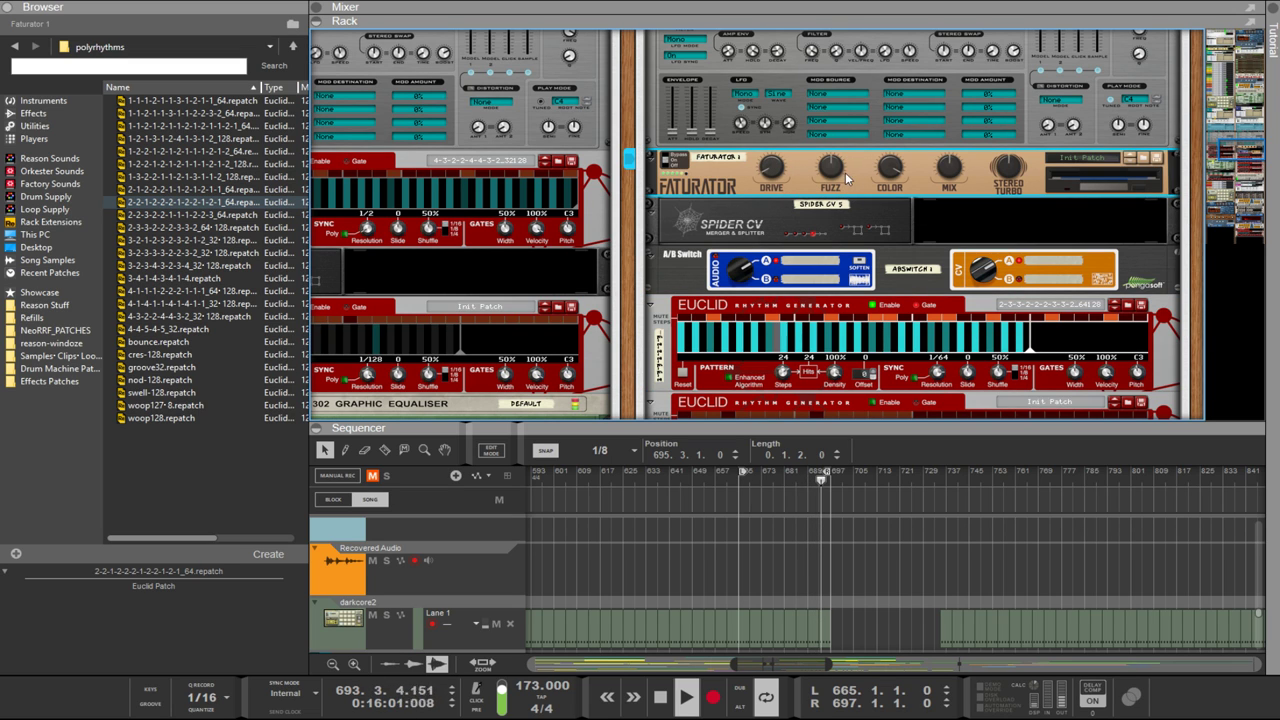
scroll(976, 195, up, 2)
scroll(976, 189, up, 10)
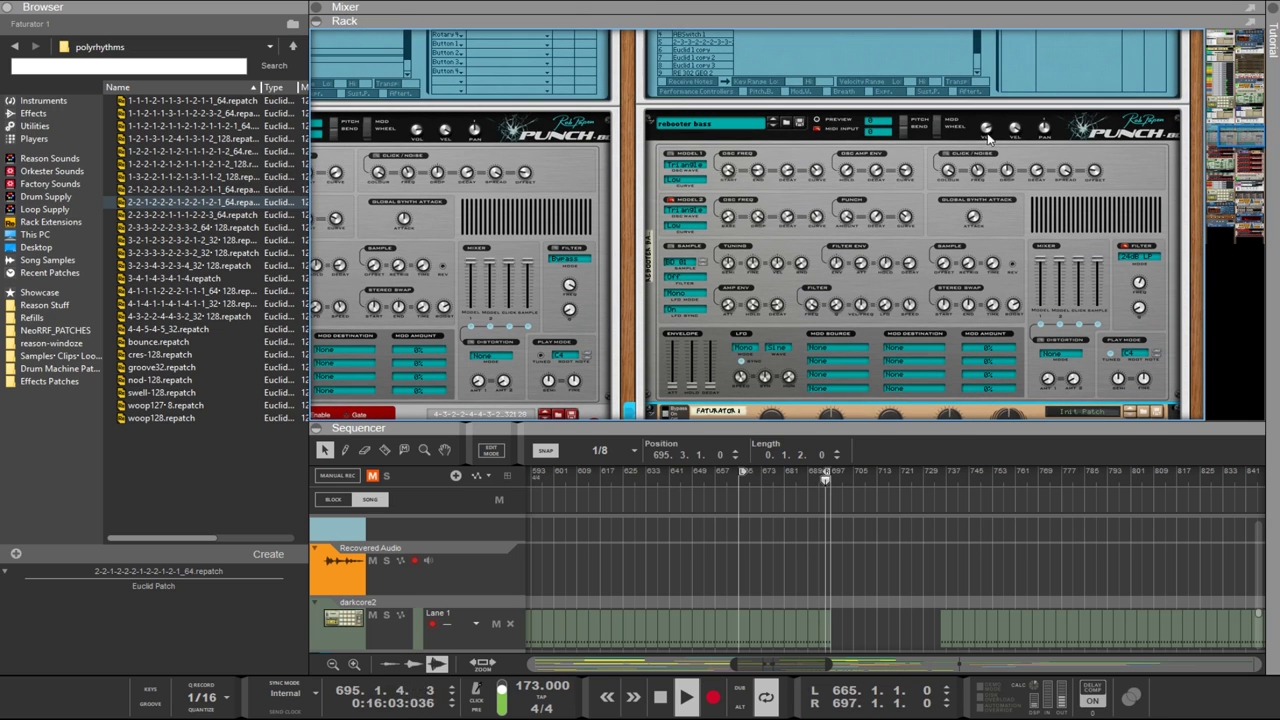
click(983, 122)
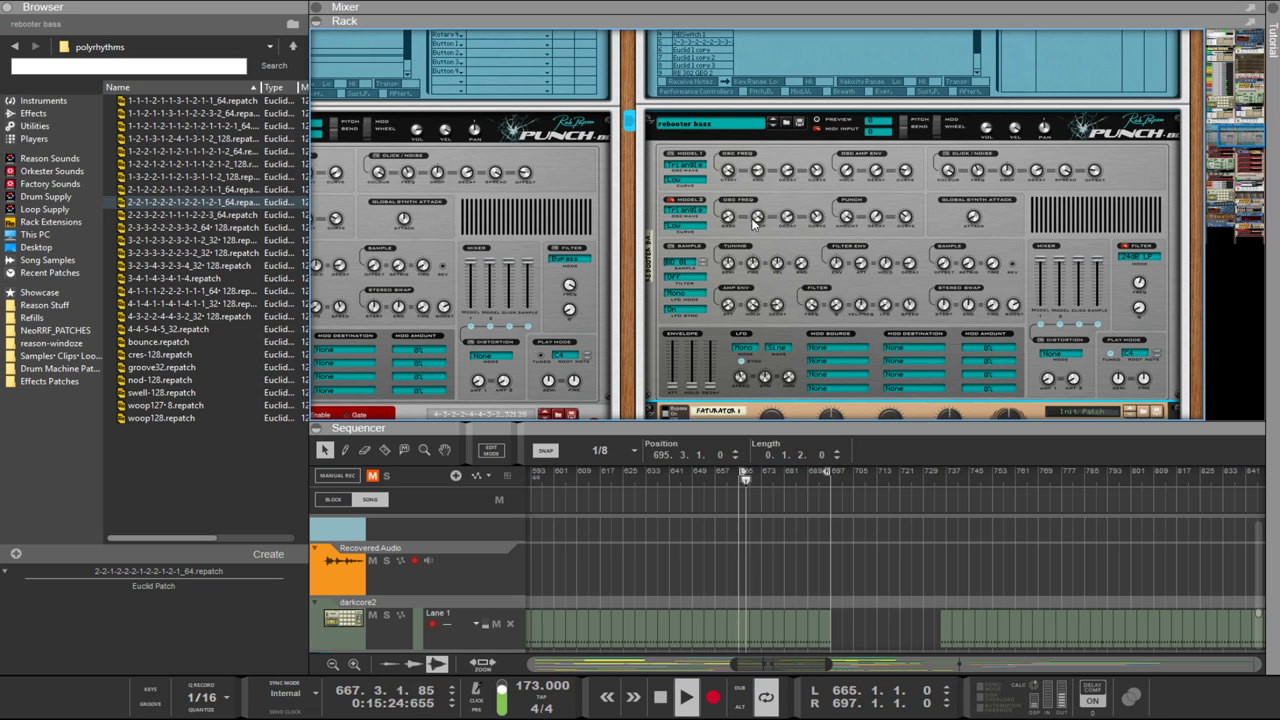
scroll(800, 217, down, 8)
click(950, 252)
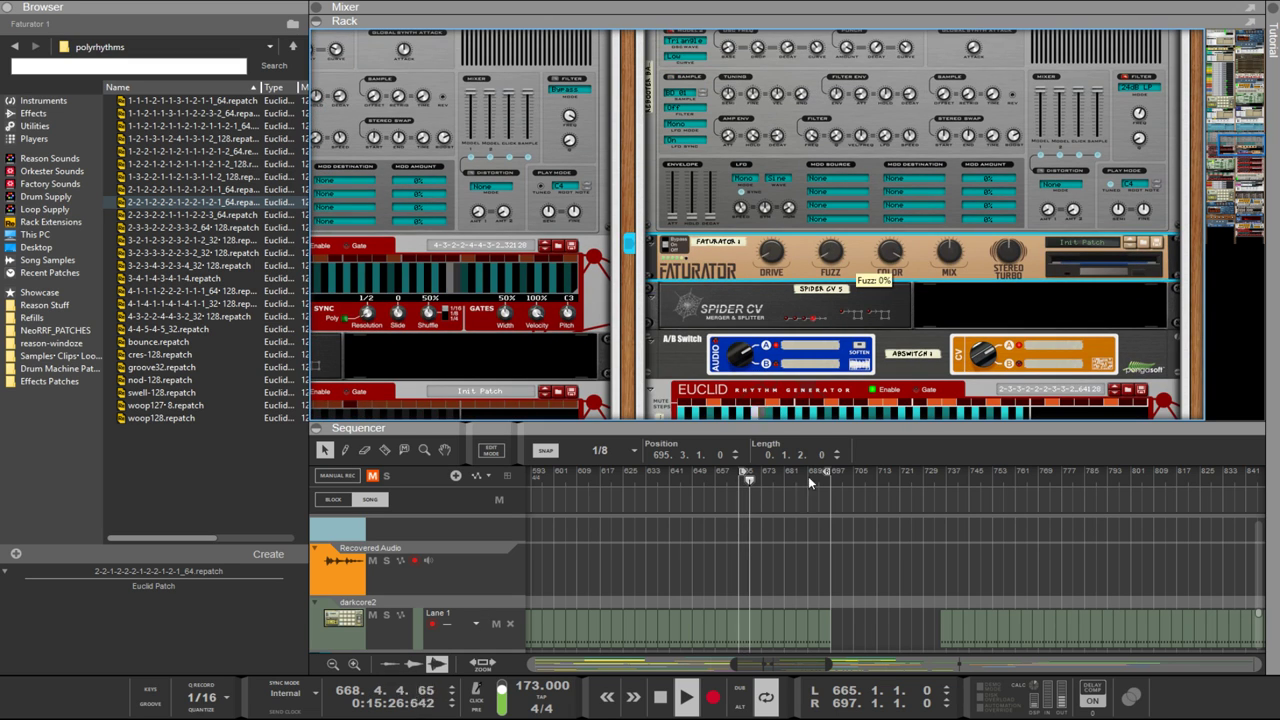
Step: Adjust the Faturator 1 mix and the Model 2 frequency curve of the rebooter bass drum synth
drag(950, 252, 942, 300)
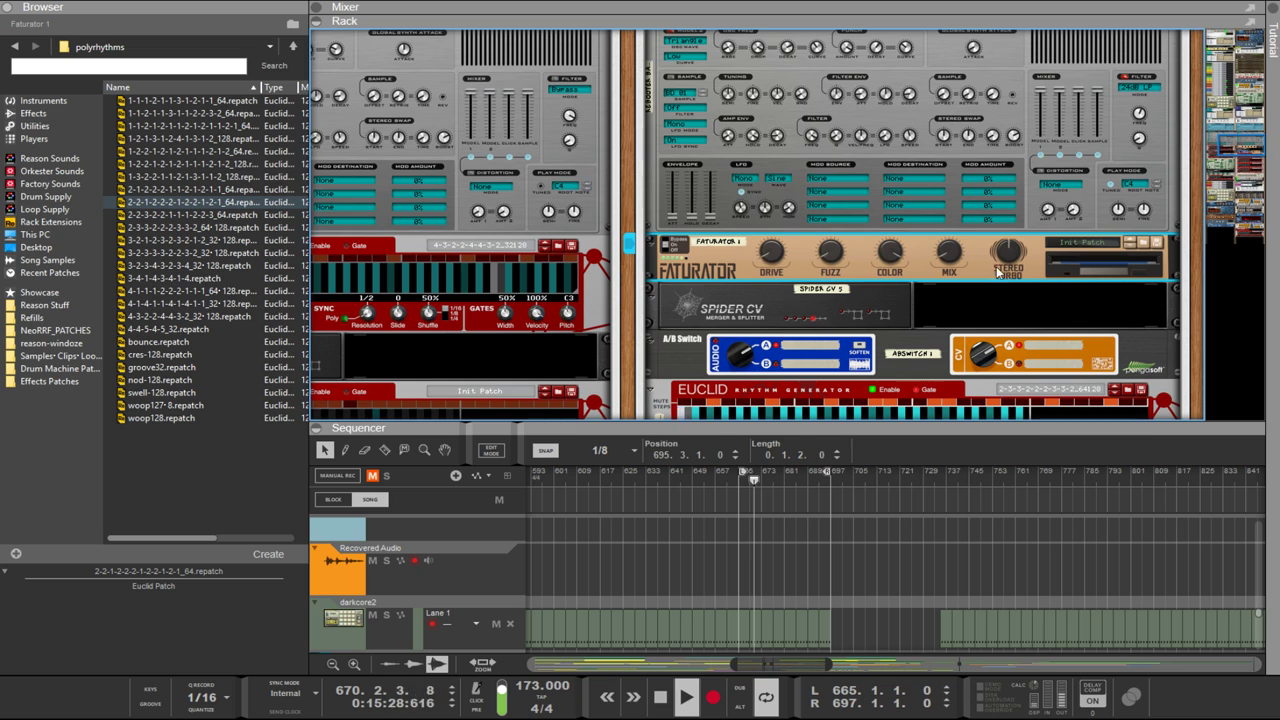
scroll(996, 266, up, 6)
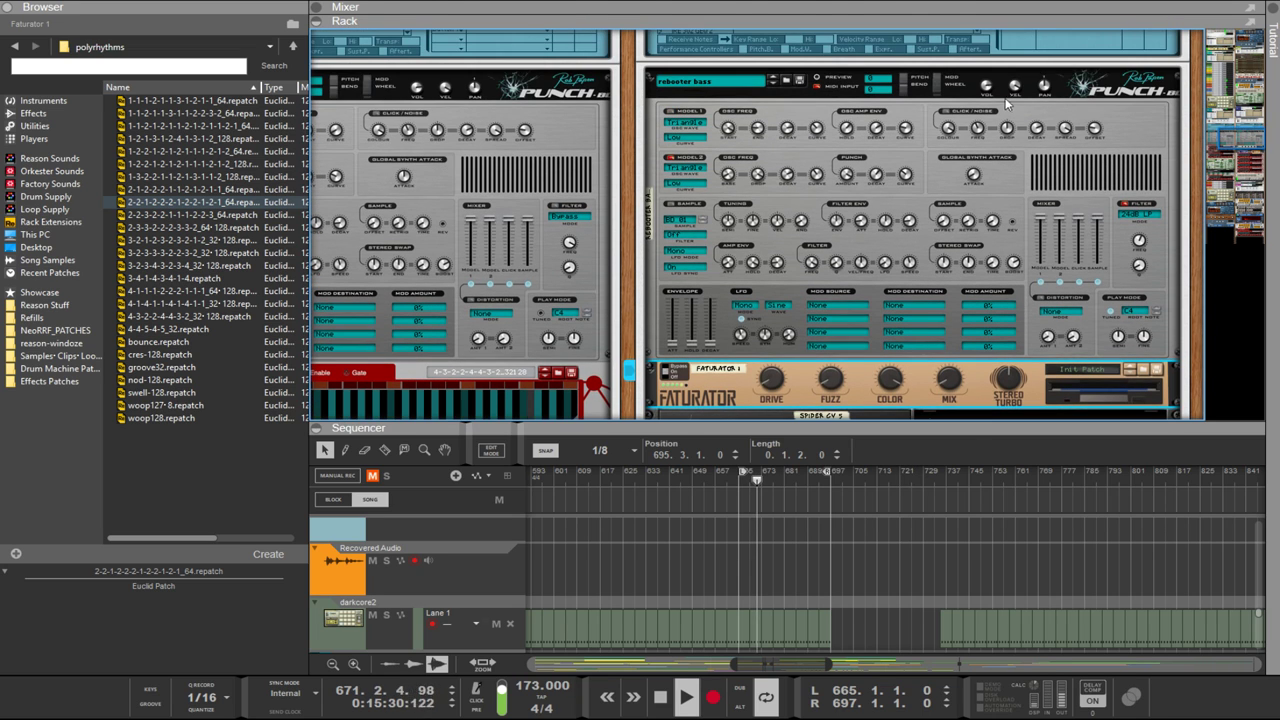
click(988, 88)
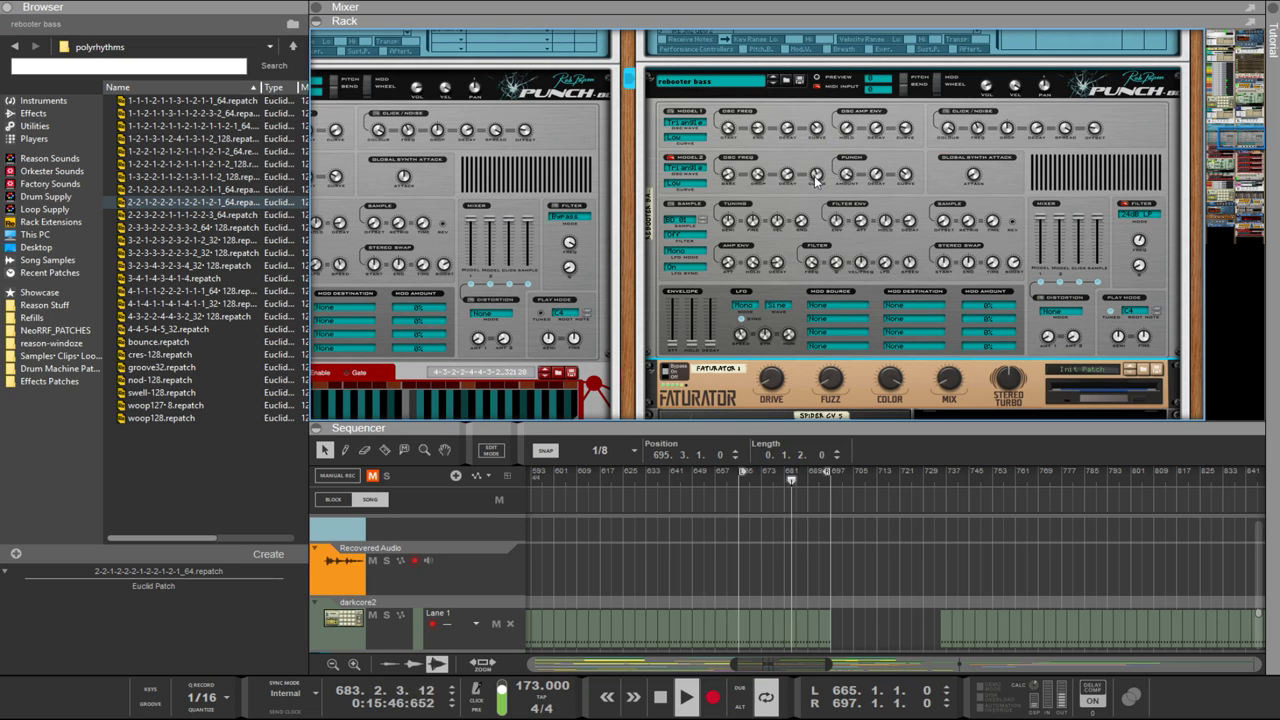
drag(808, 190, 820, 210)
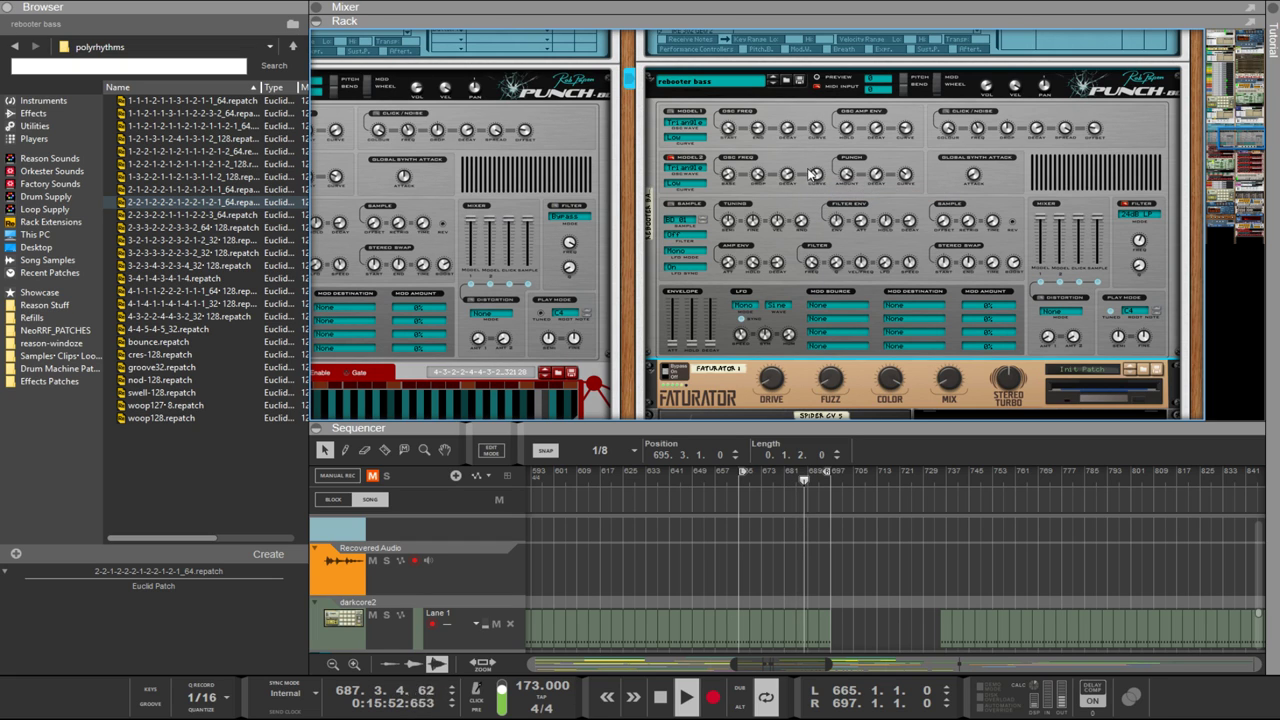
mouse_move(785, 172)
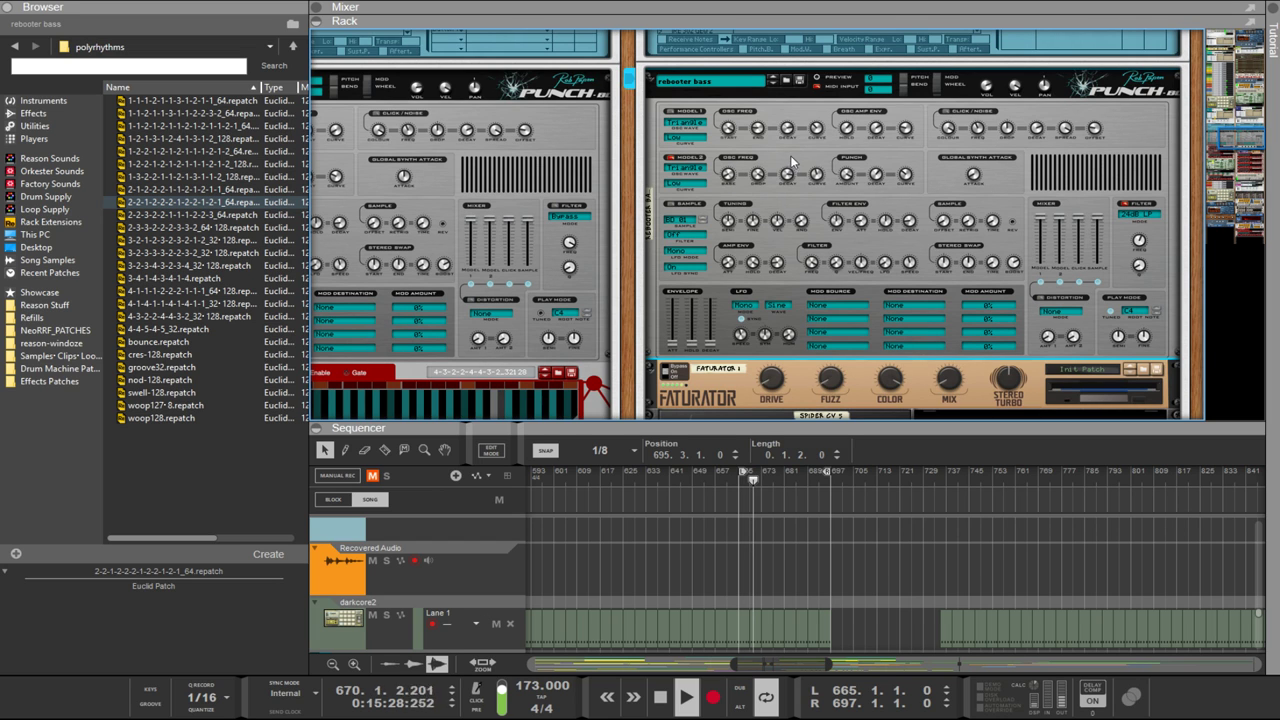
Step: Load the next patch in the Euclid below ABSwitch 1 and set its pattern to 24 steps
scroll(785, 155, down, 8)
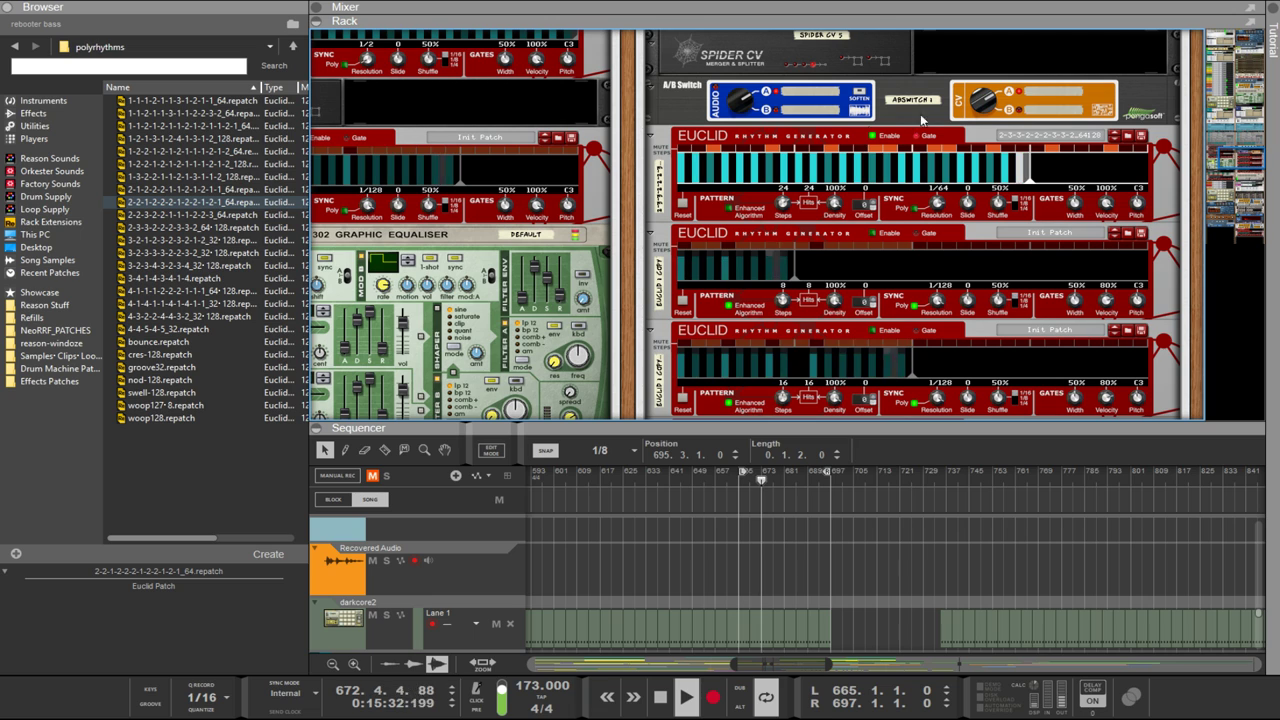
click(1117, 136)
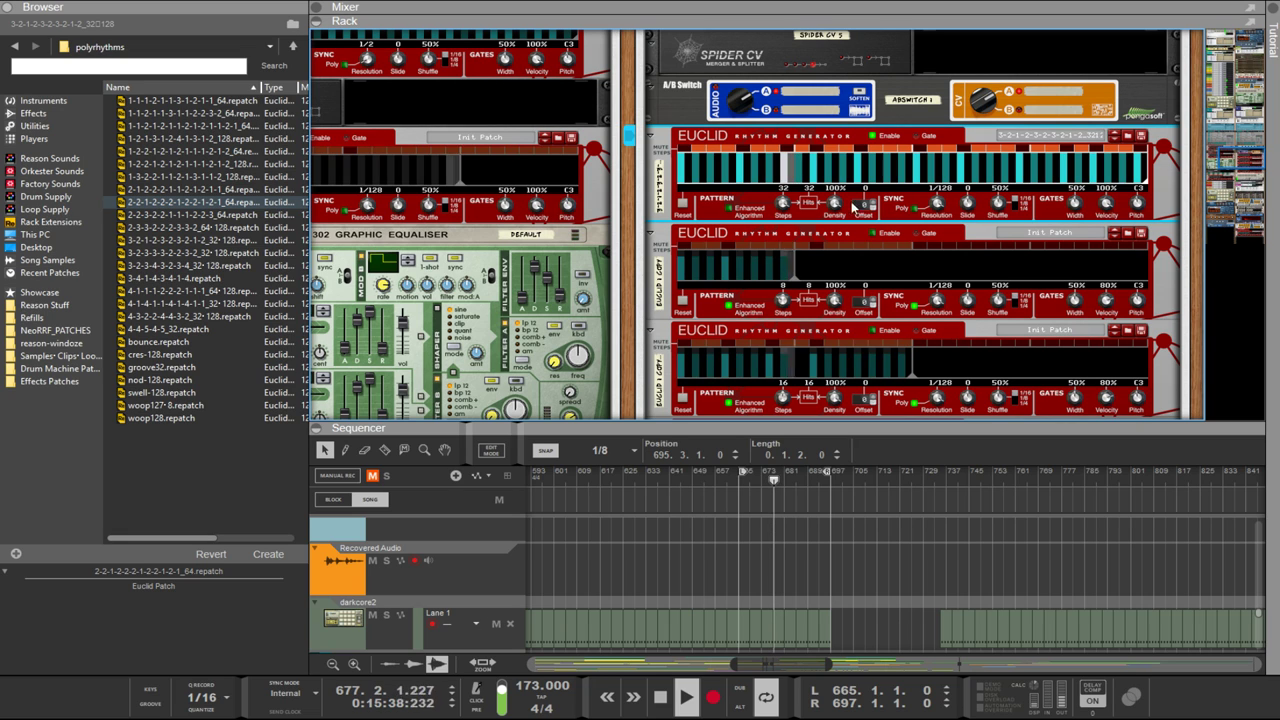
drag(785, 203, 791, 252)
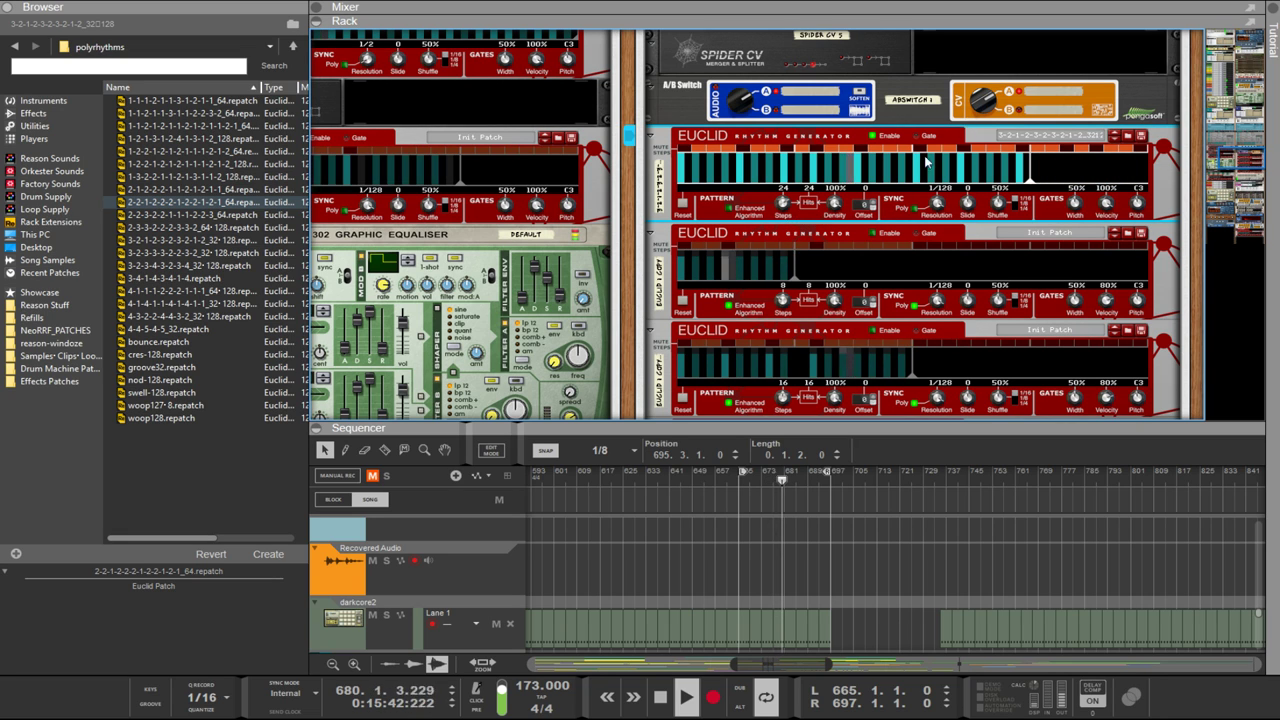
Step: Set the Model 2 waveform of rebooter bass to Square and readjust the Faturator 1 mix
scroll(924, 165, up, 3)
scroll(924, 165, up, 4)
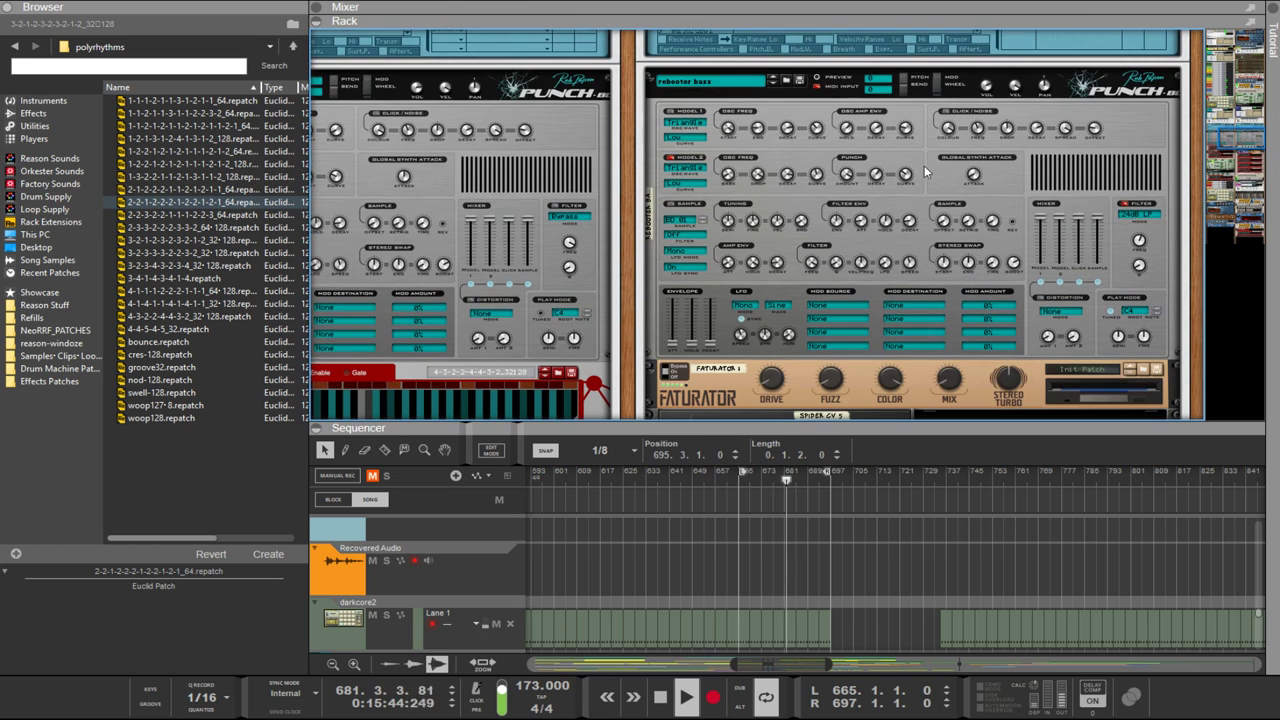
click(677, 168)
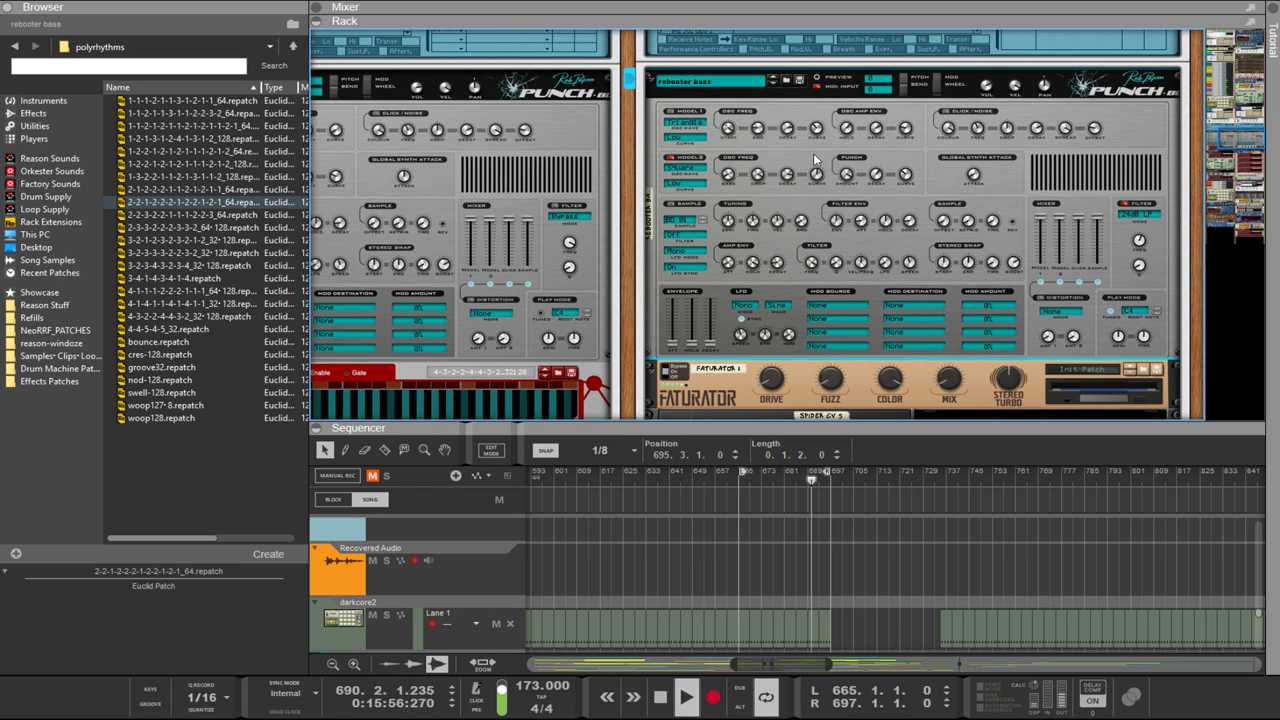
scroll(946, 250, down, 3)
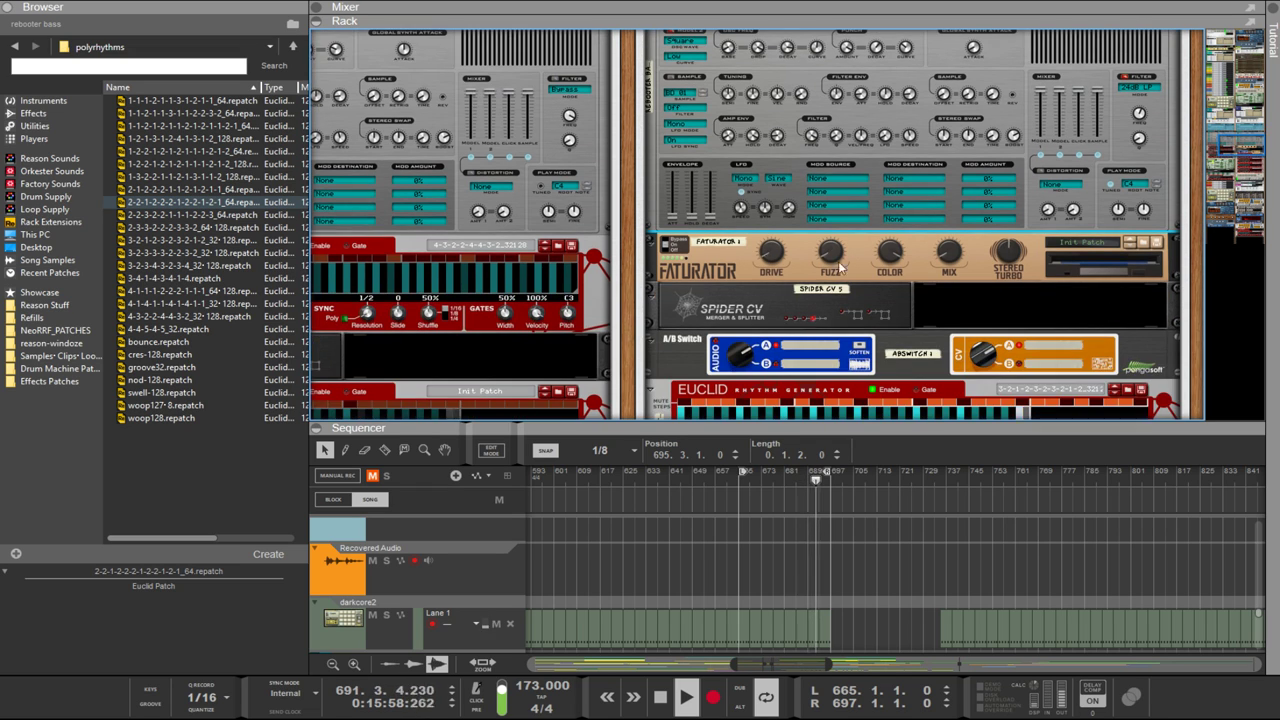
click(946, 258)
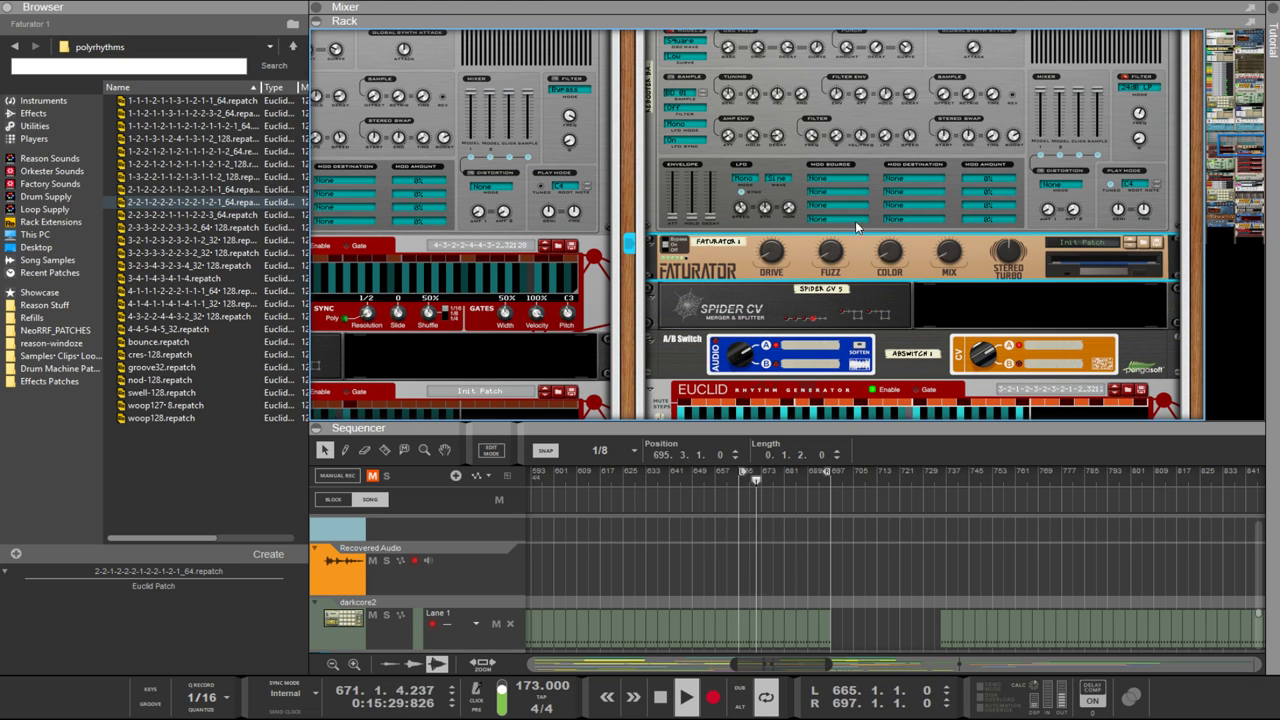
Step: Examine the Model 2 settings of the psykick2 drum synth and the devices below it for comparison with rebooter bass
scroll(855, 221, up, 3)
click(731, 103)
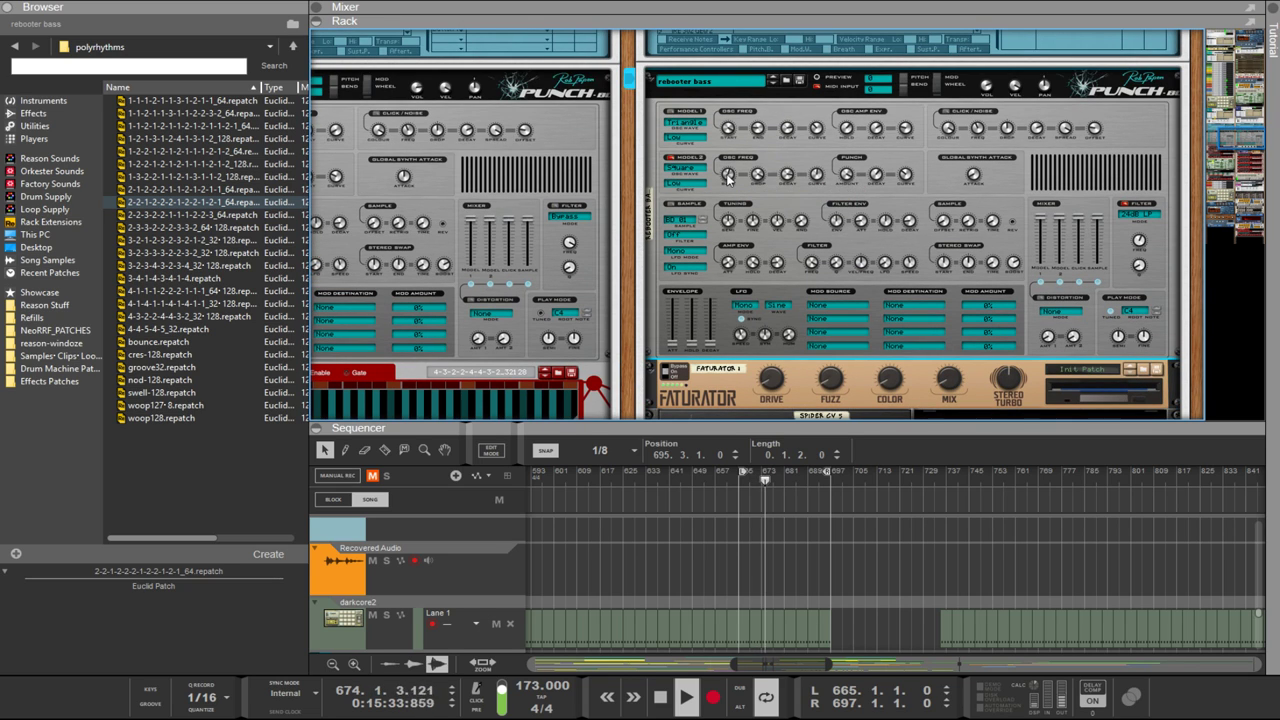
drag(630, 230, 905, 265)
drag(882, 197, 868, 172)
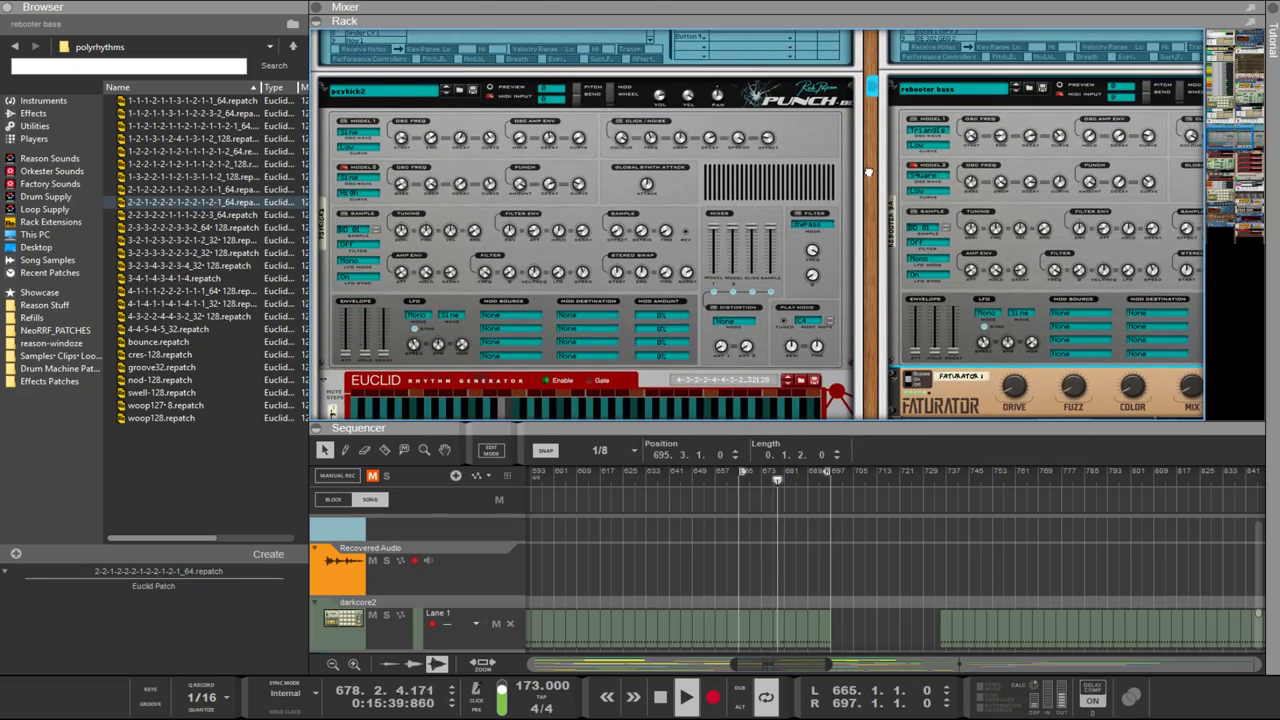
click(342, 173)
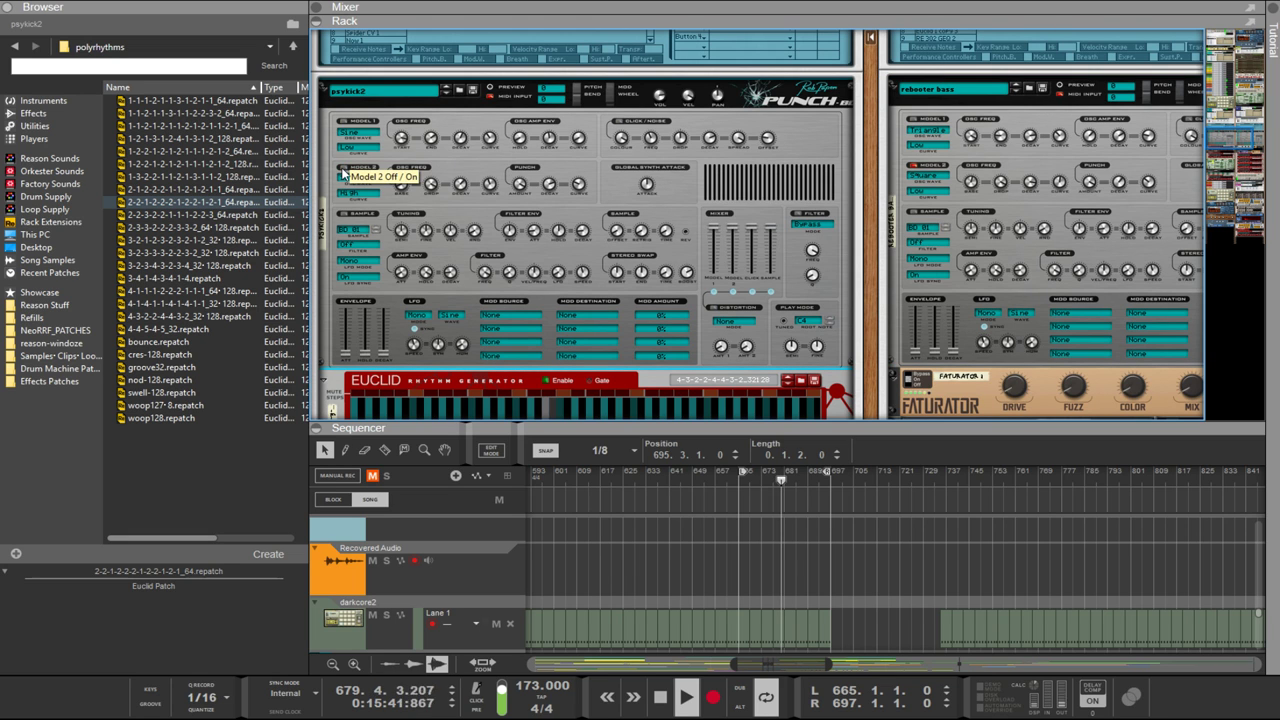
scroll(726, 190, down, 10)
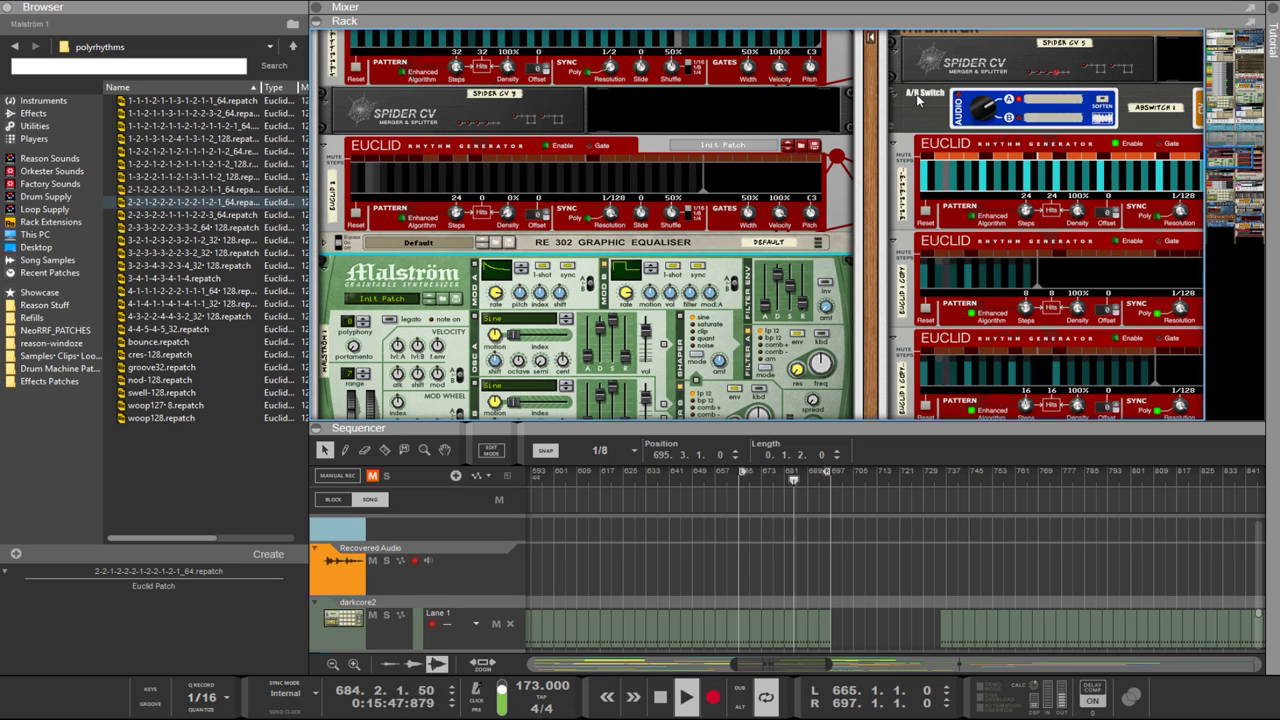
drag(750, 105, 500, 403)
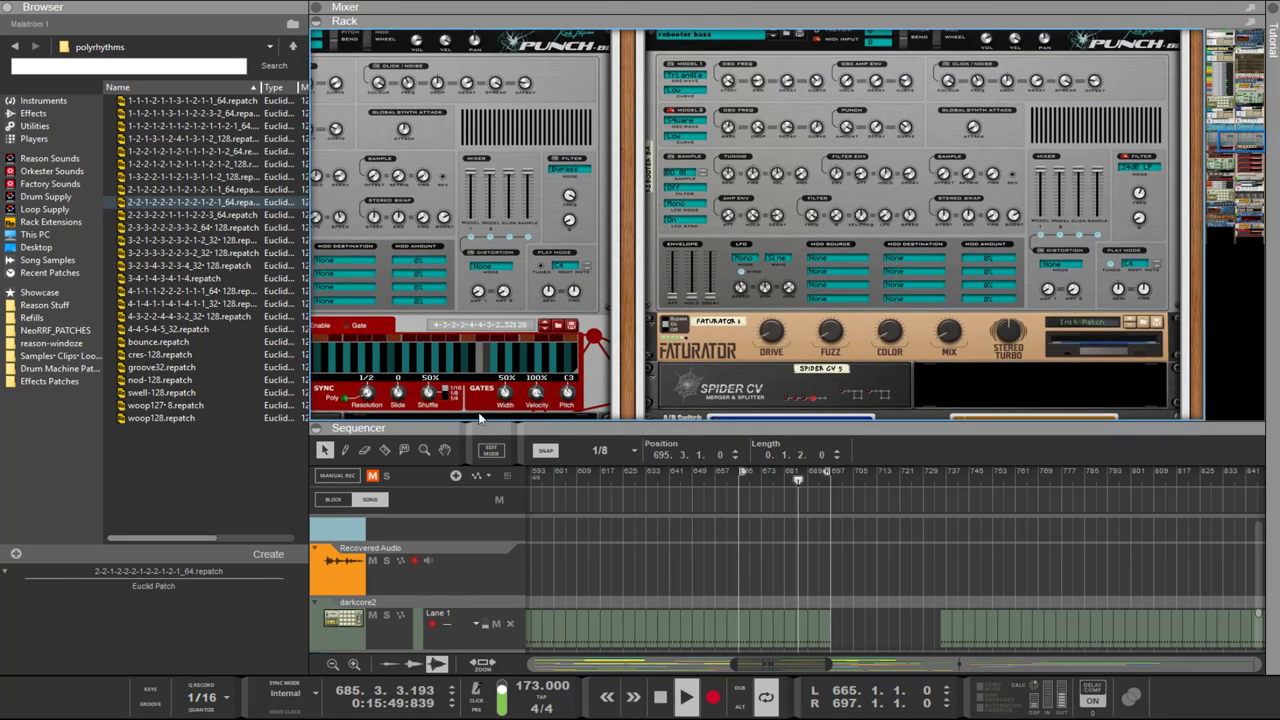
scroll(711, 231, down, 2)
scroll(711, 231, up, 5)
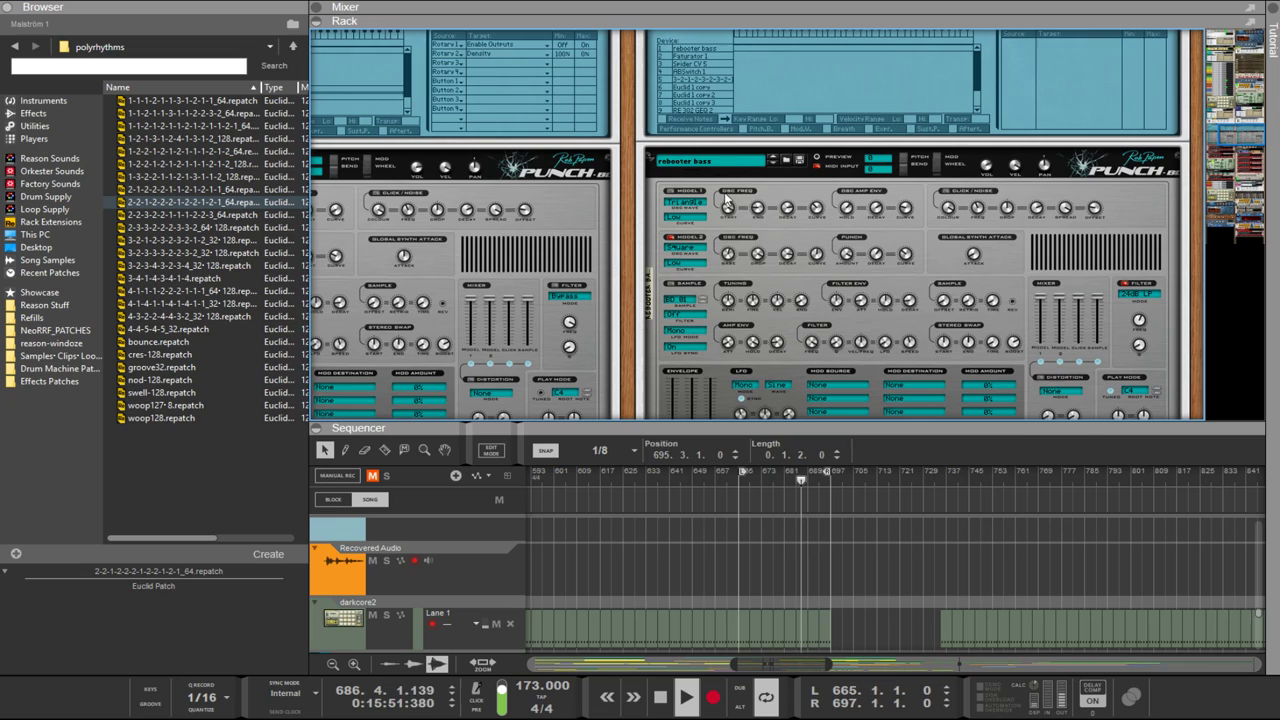
Step: Set Model 2 of rebooter bass to a Sine wave with a High curve and its frequency curve to 33%
click(737, 257)
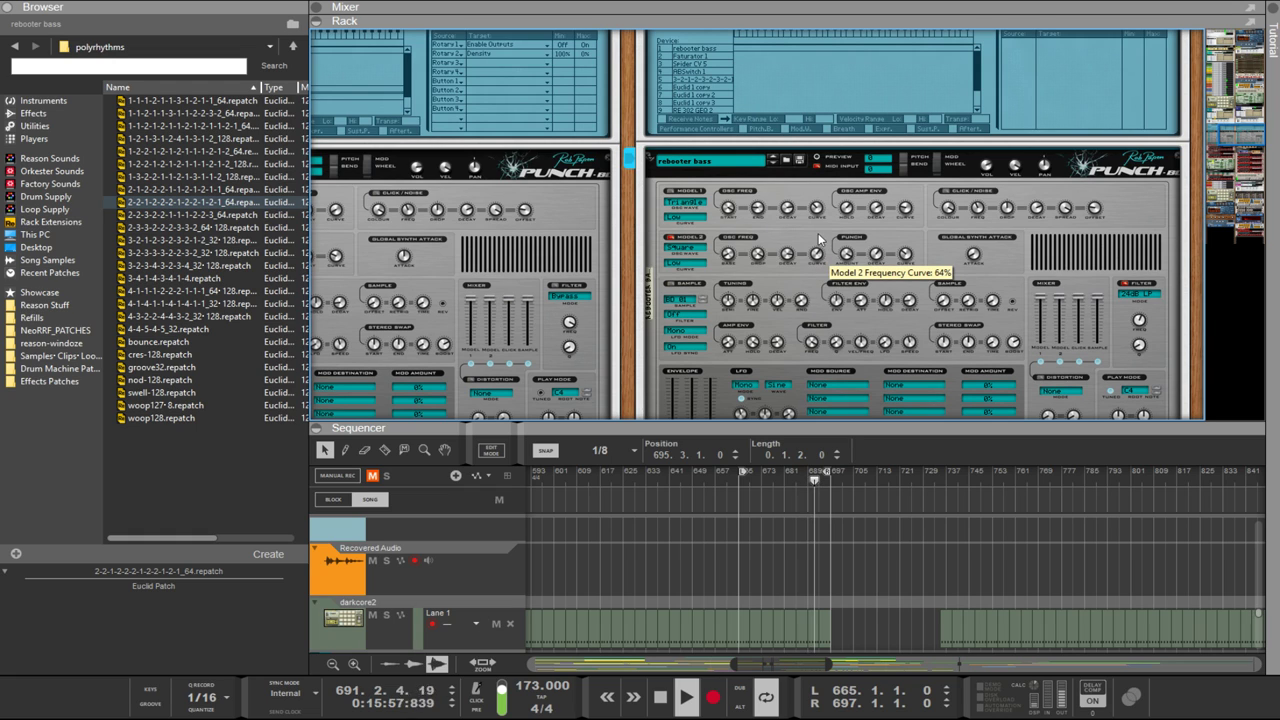
drag(821, 237, 825, 253)
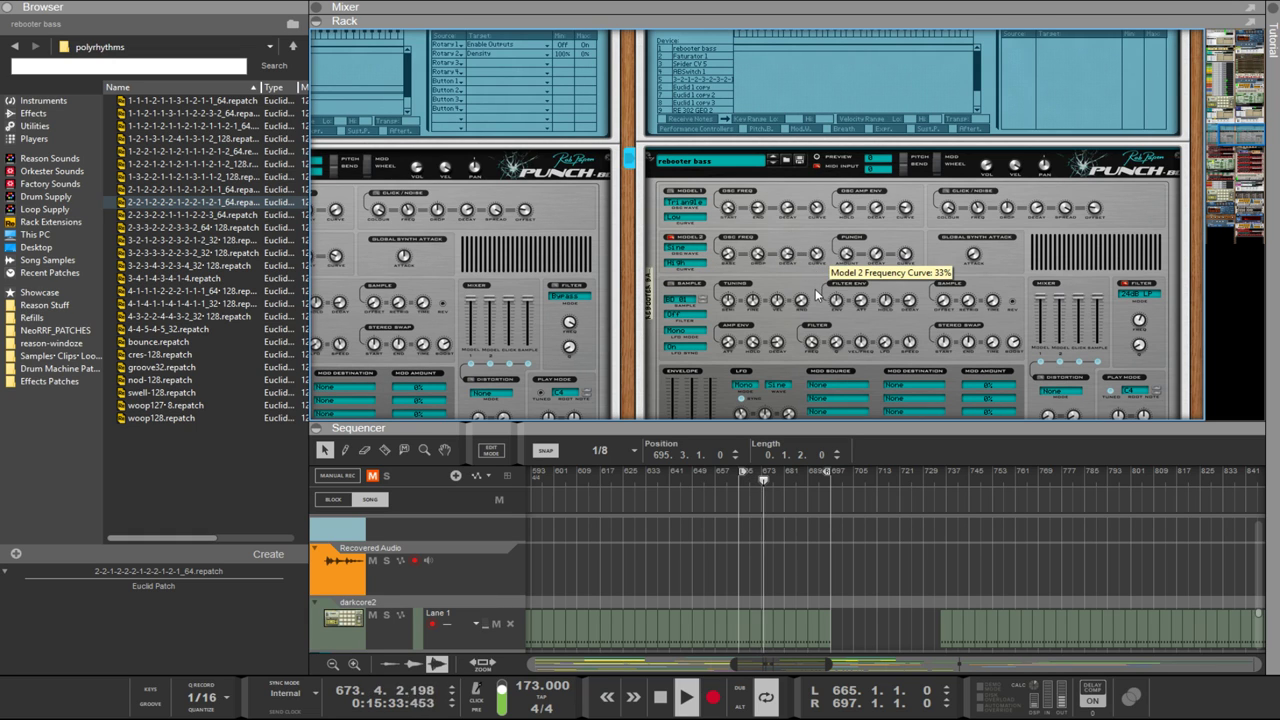
click(799, 261)
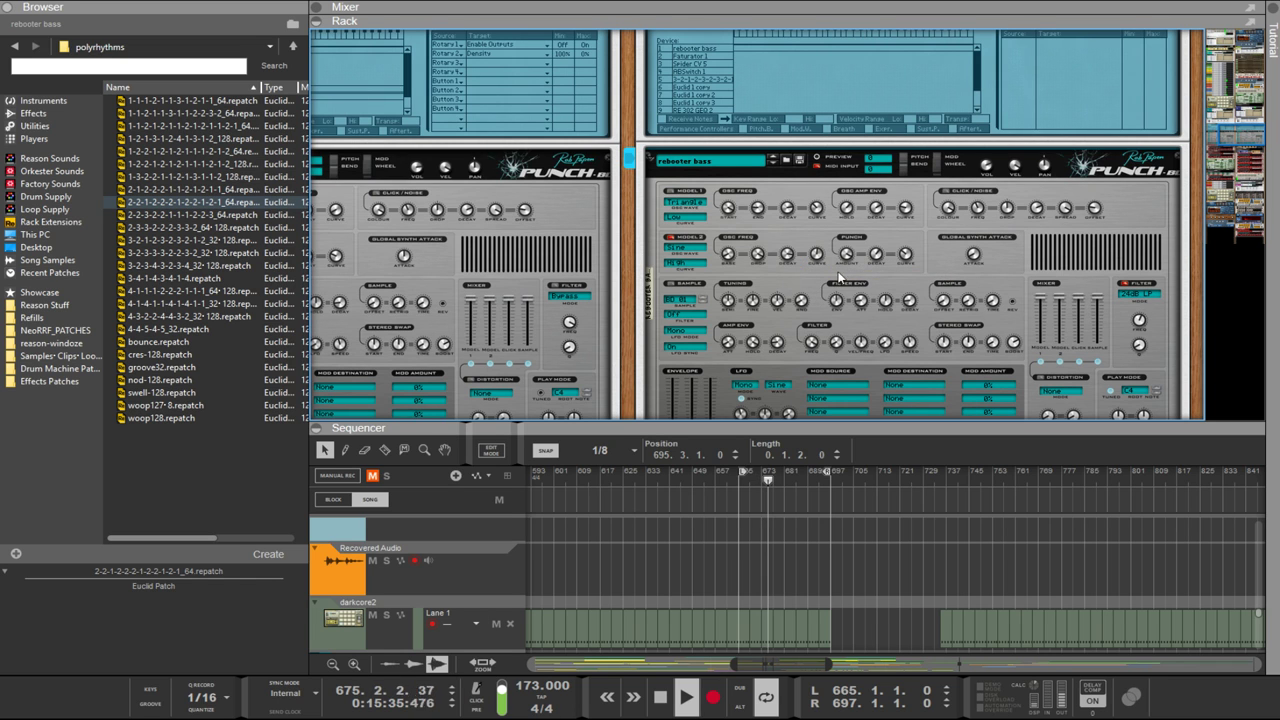
Step: Delete the Filter 3 and Filter 4 ECF-42 units below the RE 302 graphic equaliser in the rebooter bass chain
scroll(945, 226, down, 8)
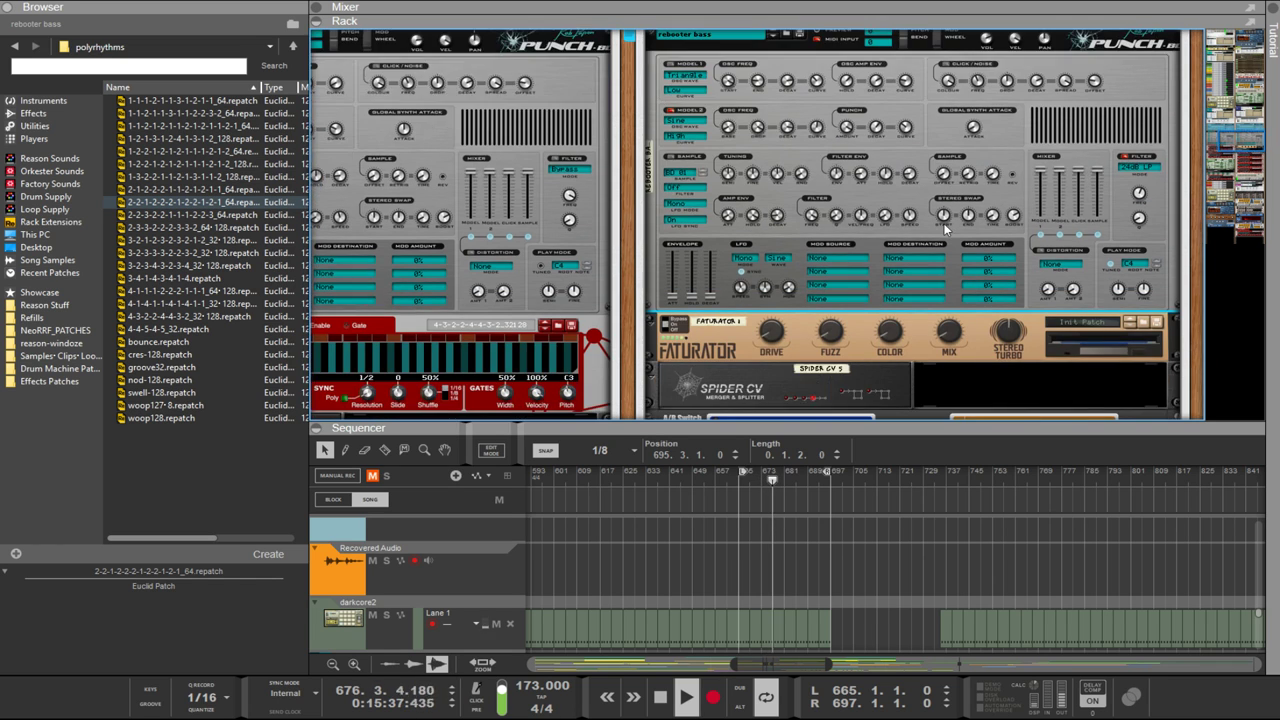
scroll(943, 230, up, 2)
scroll(943, 224, up, 6)
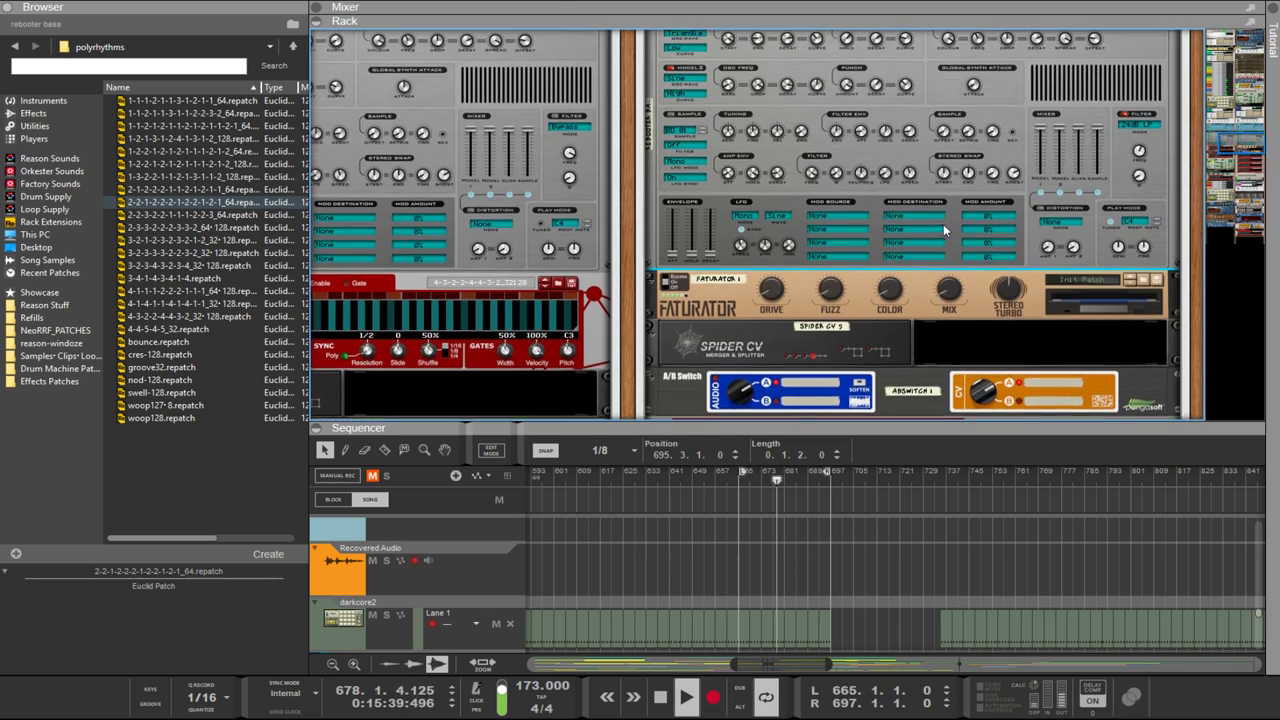
scroll(943, 224, down, 5)
scroll(943, 228, down, 10)
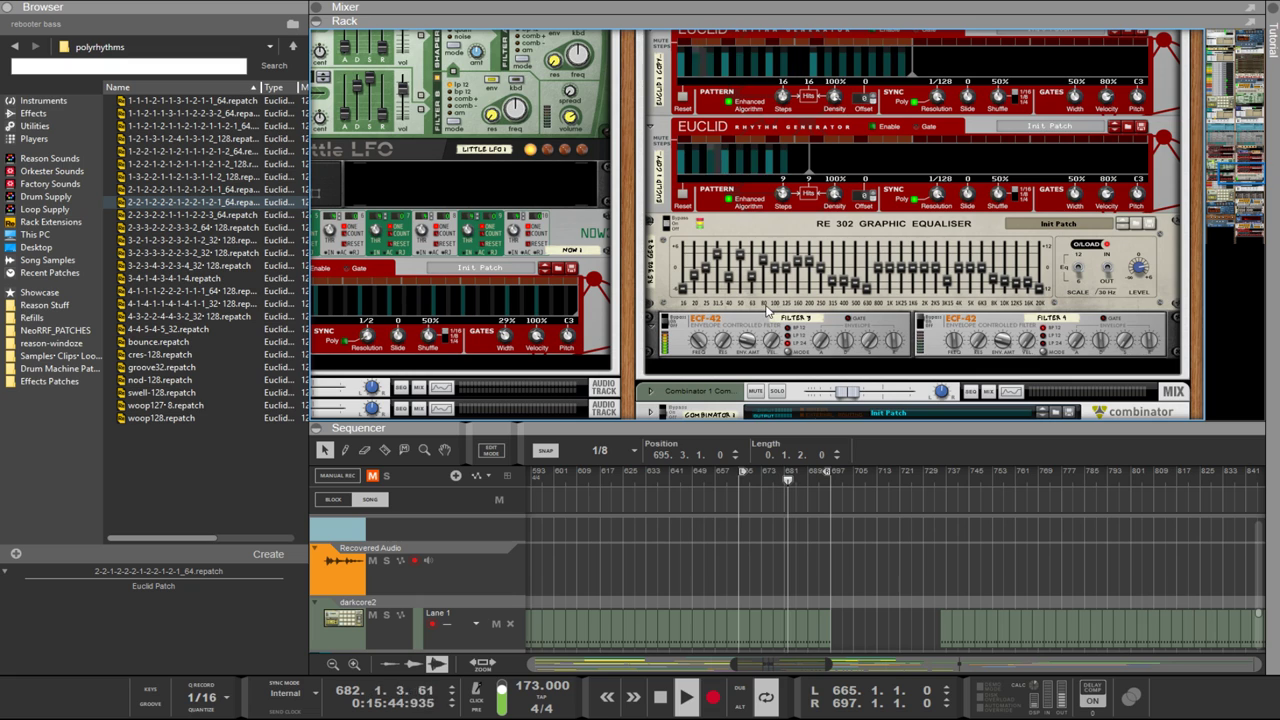
click(665, 328)
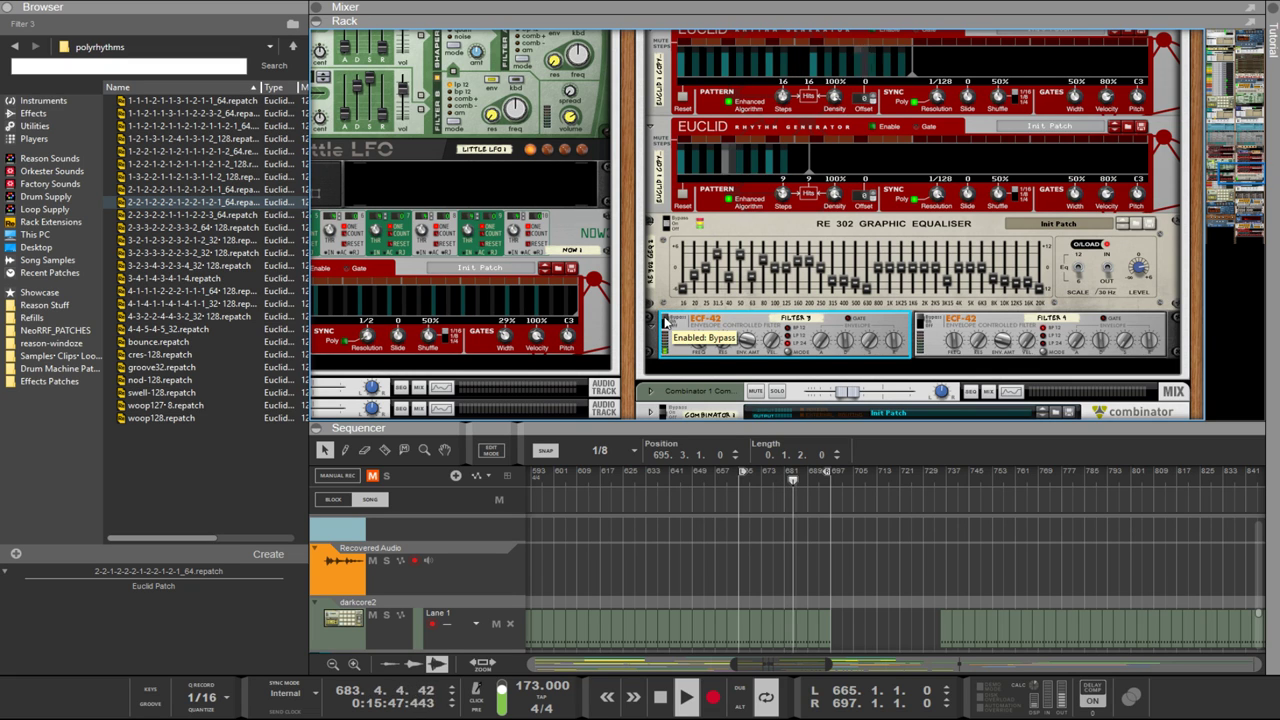
click(933, 328)
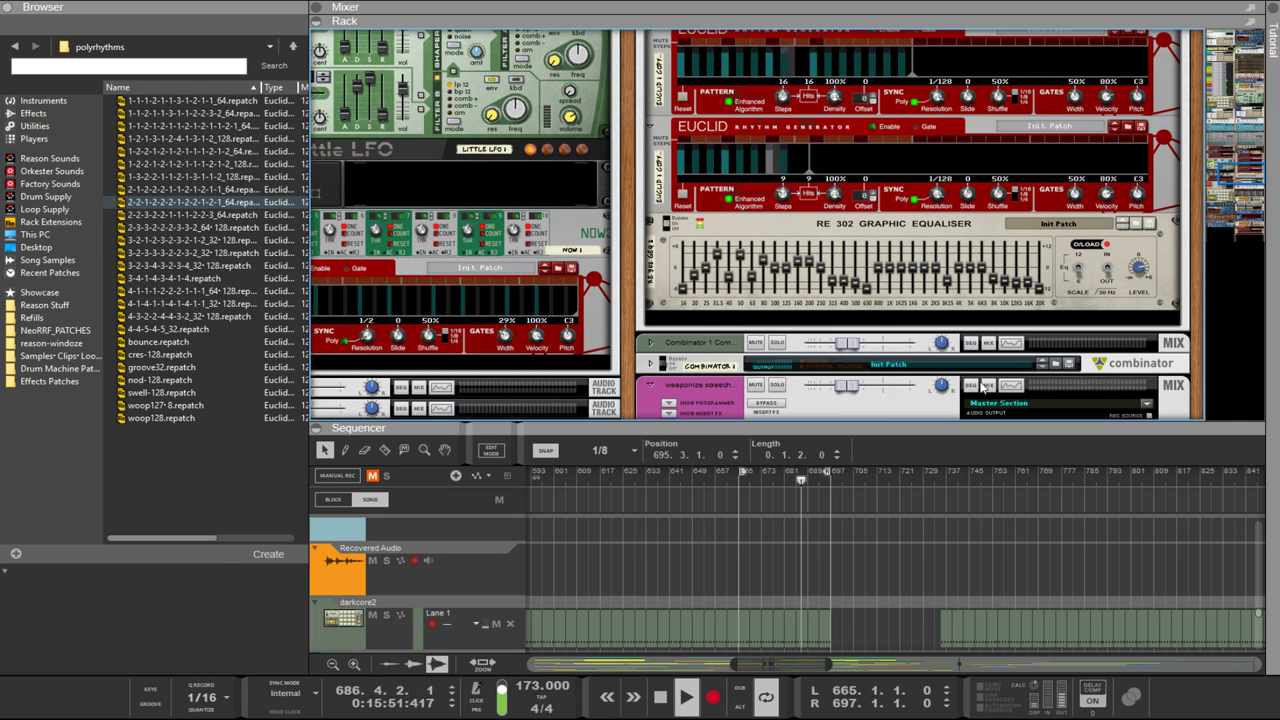
Step: Examine the rear cabling between the Euclids, ABSwitch 1, Spider CV 5, Faturator 1 and the rebooter bass synth
scroll(929, 332, up, 5)
key(Tab)
key(Tab)
key(Tab)
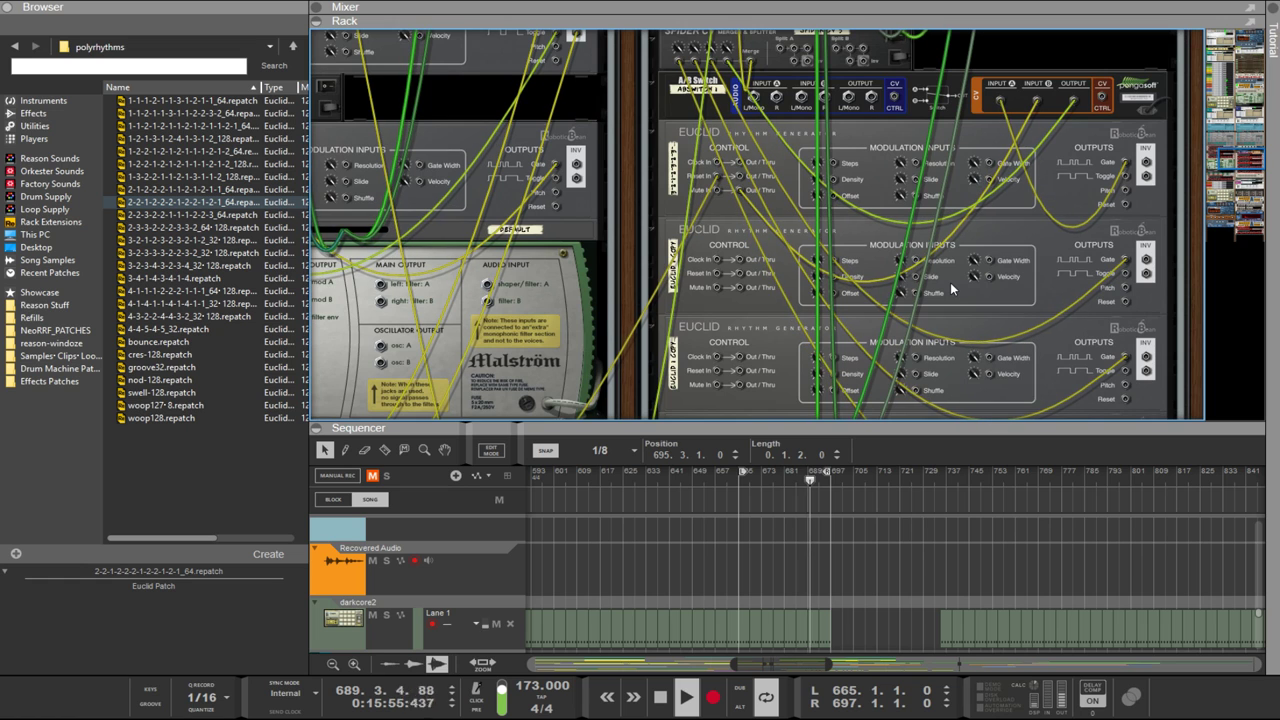
key(Tab)
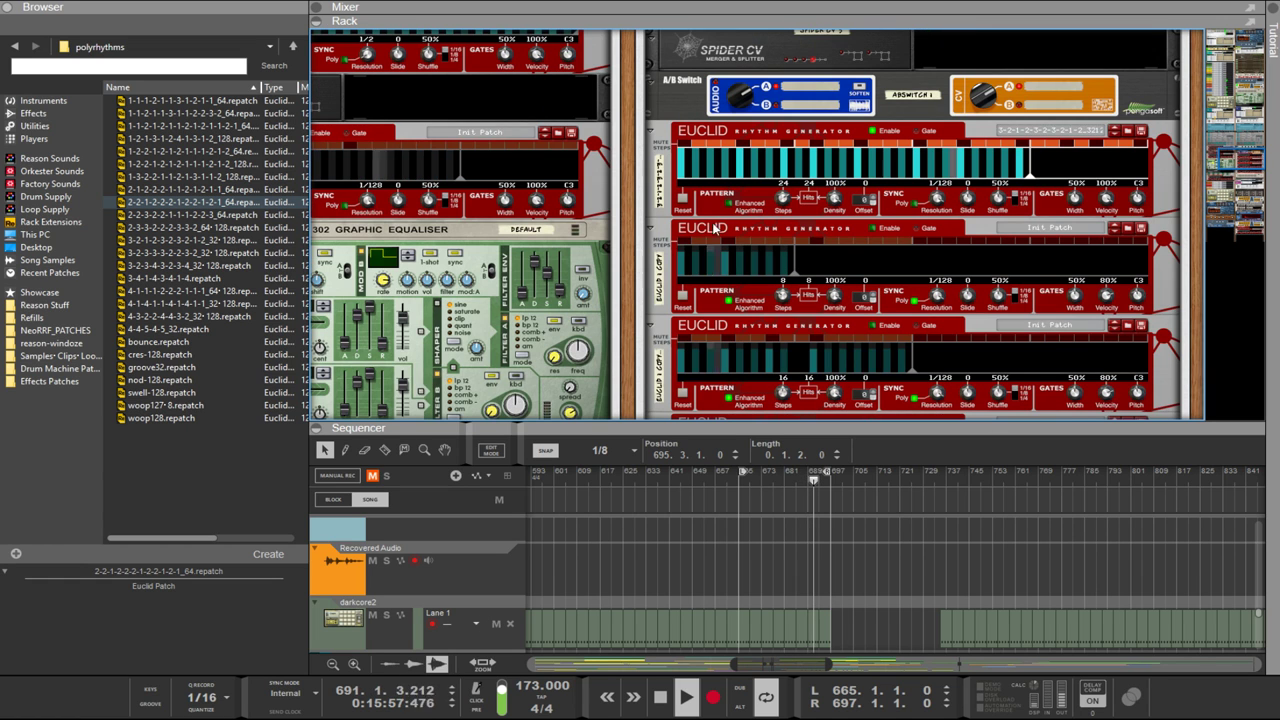
key(Tab)
scroll(1105, 272, up, 2)
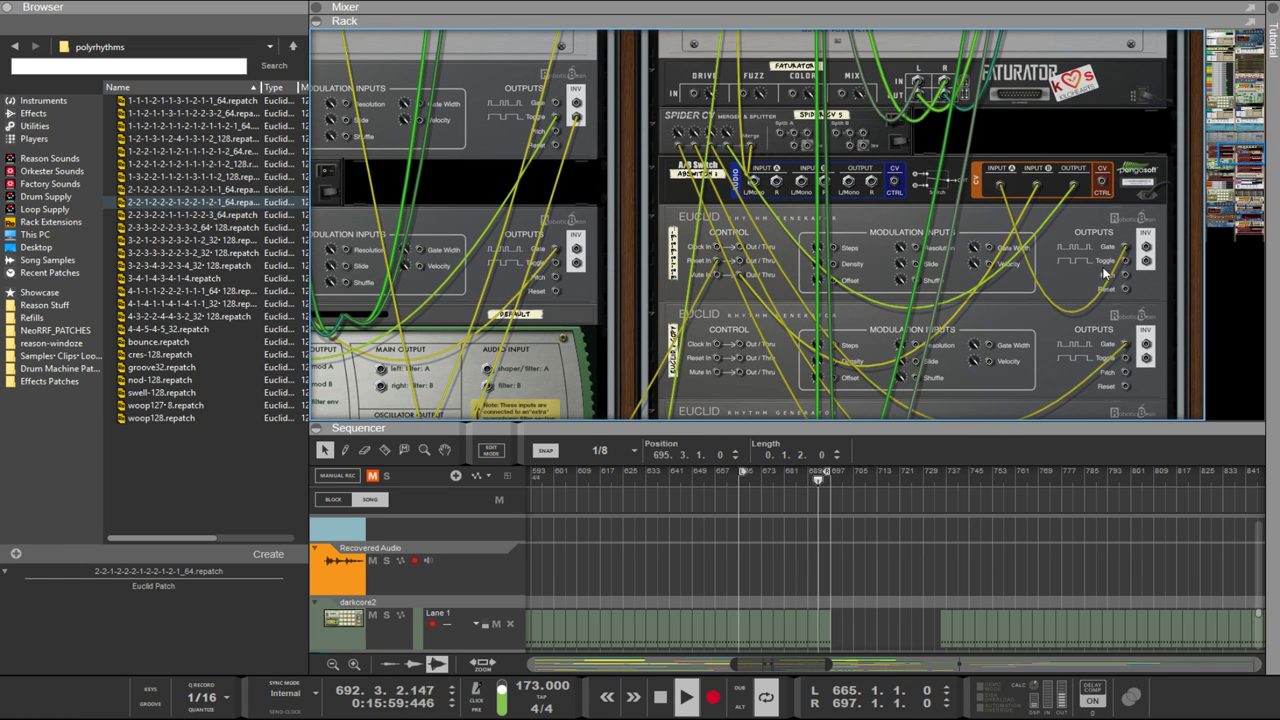
scroll(1048, 245, up, 2)
key(Tab)
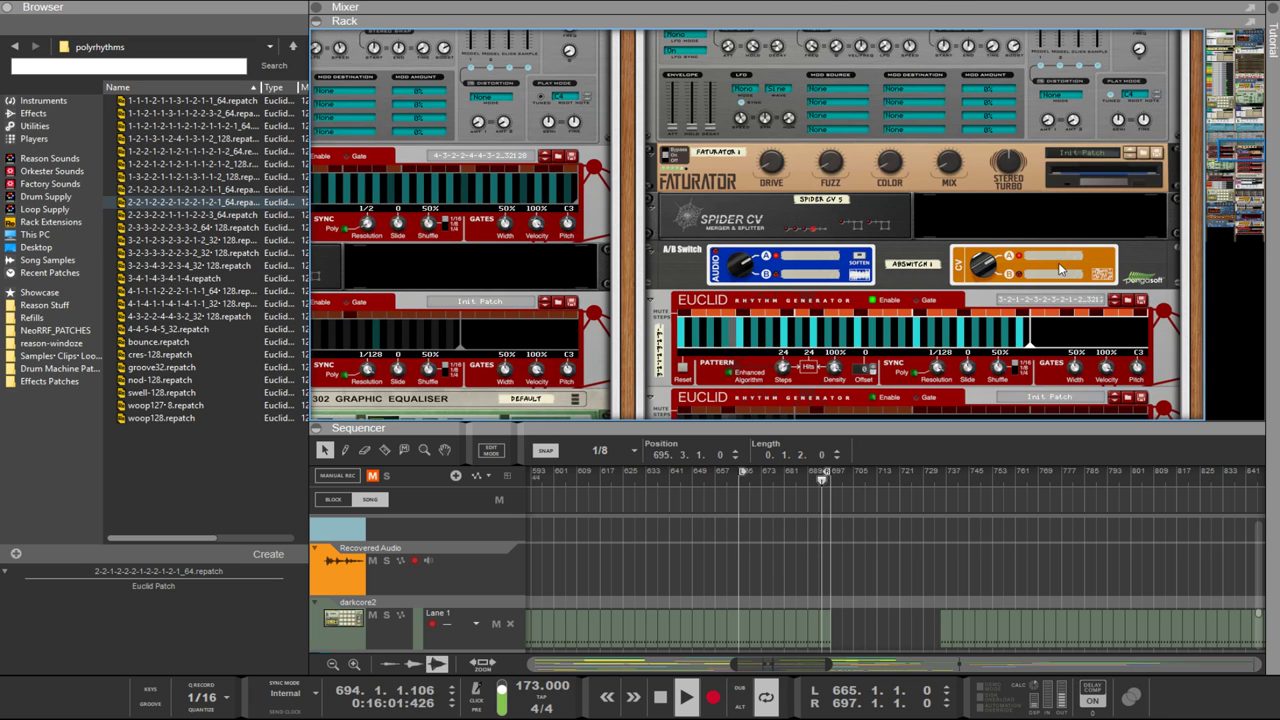
key(Tab)
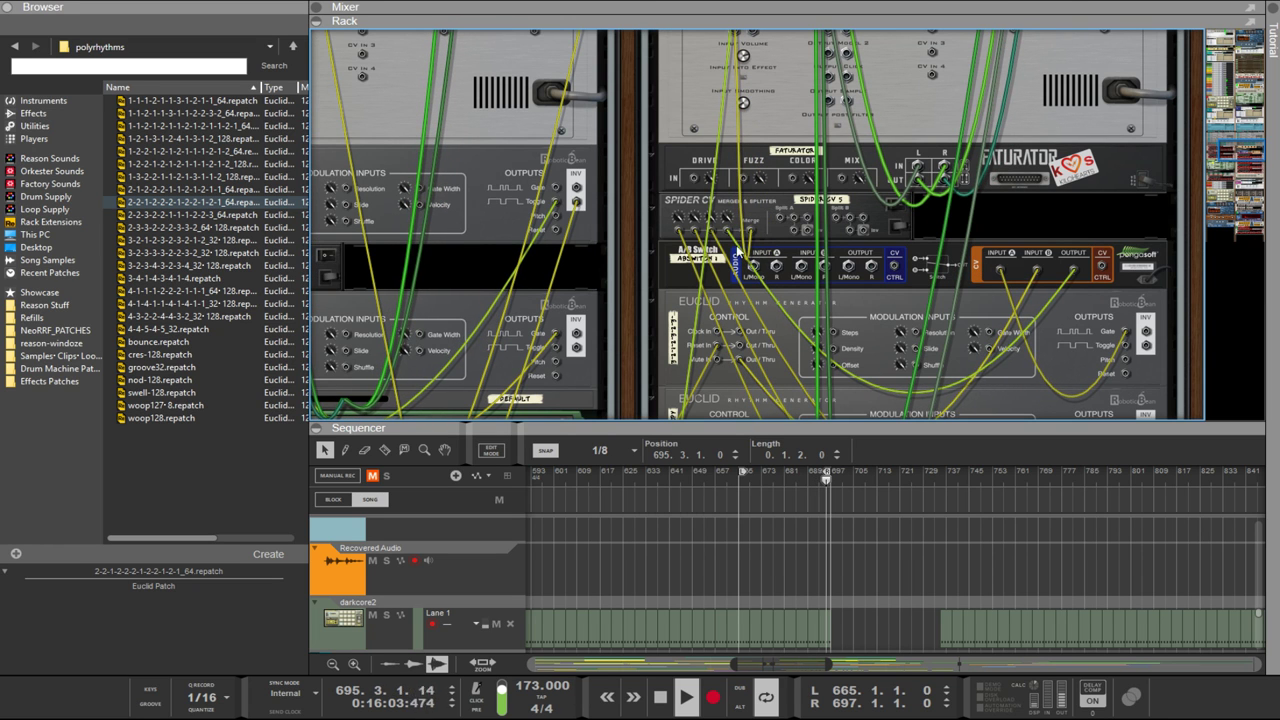
scroll(838, 272, up, 6)
key(Tab)
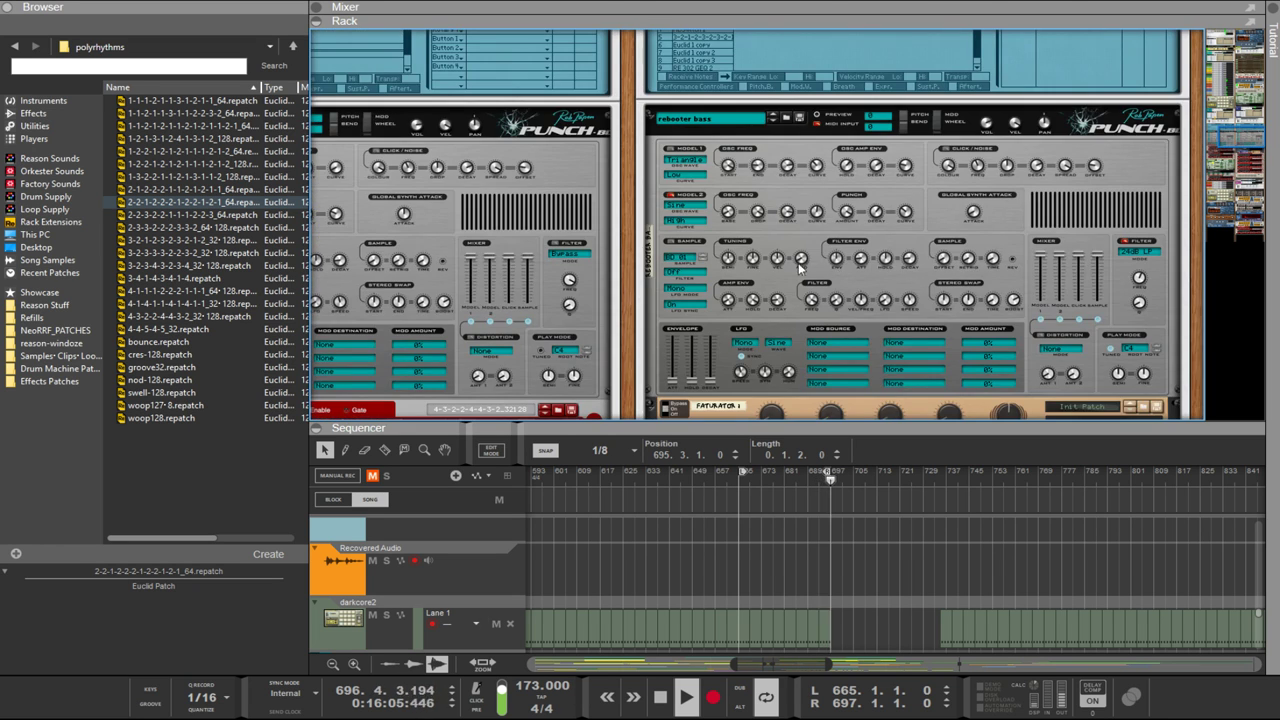
Step: Set the Model 2 curve of rebooter bass to Low and turn on its distortion in hard limit mode
click(699, 244)
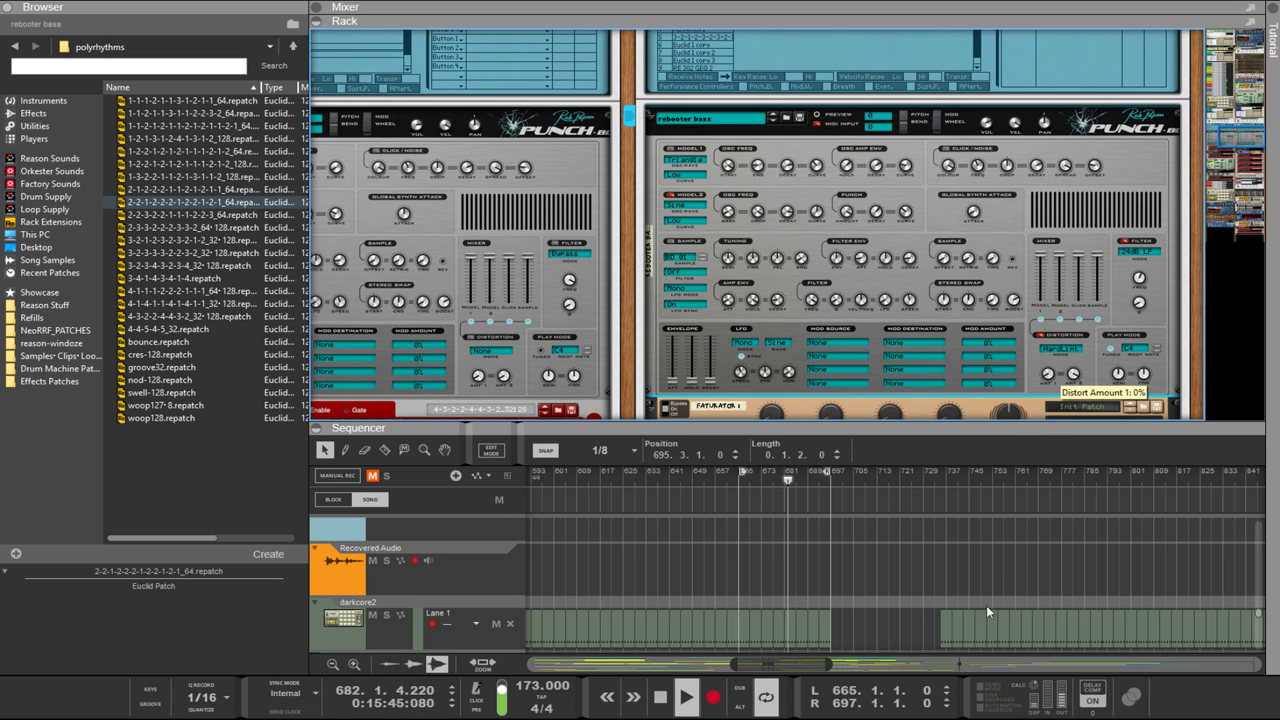
Step: Flatten the low and low-mid bands of the RE 302 graphic equaliser to 0%, undoing the last reset around 500 Hz
scroll(857, 314, down, 2)
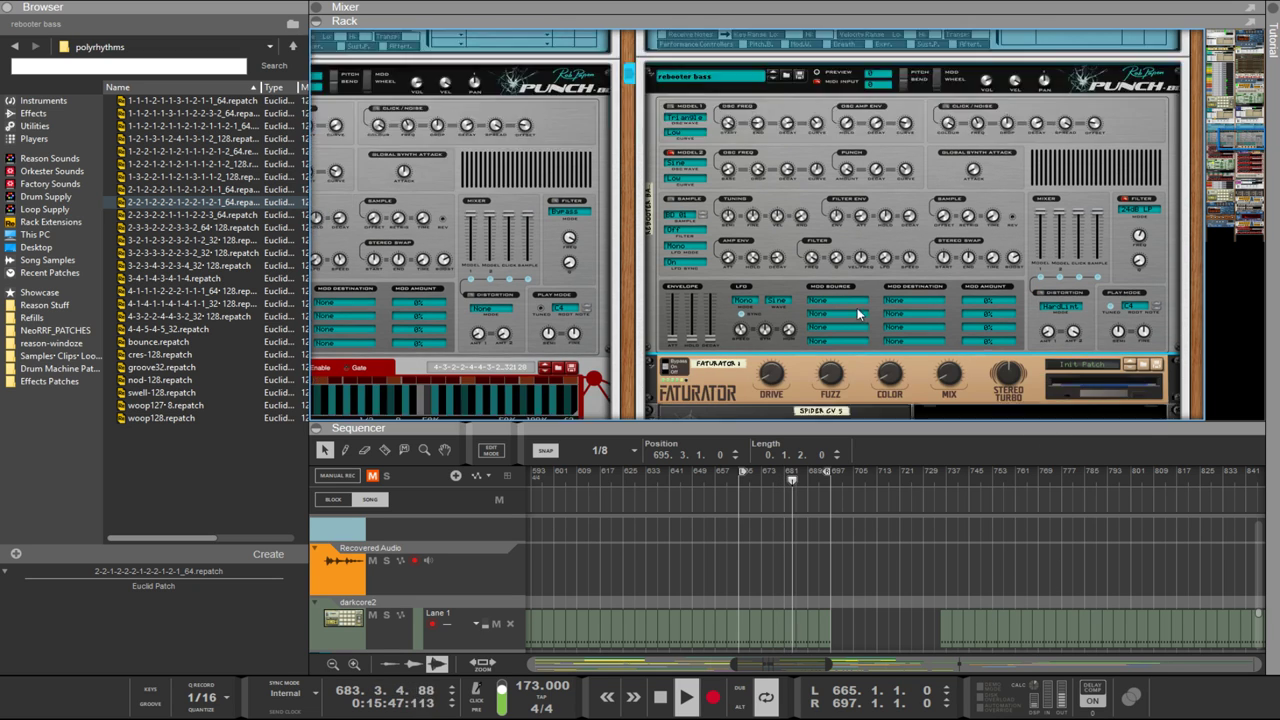
scroll(857, 314, down, 10)
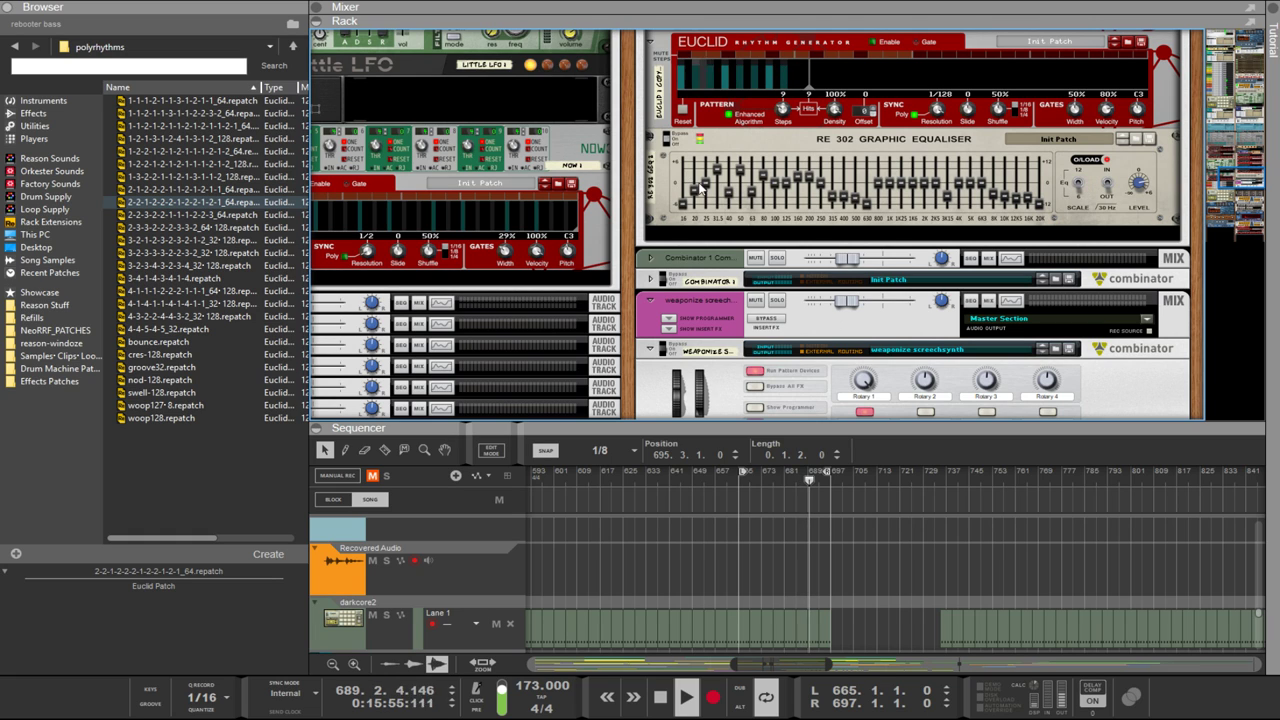
mouse_move(698, 188)
mouse_down()
mouse_move(1020, 188)
mouse_move(962, 206)
mouse_move(956, 187)
mouse_move(832, 187)
mouse_up()
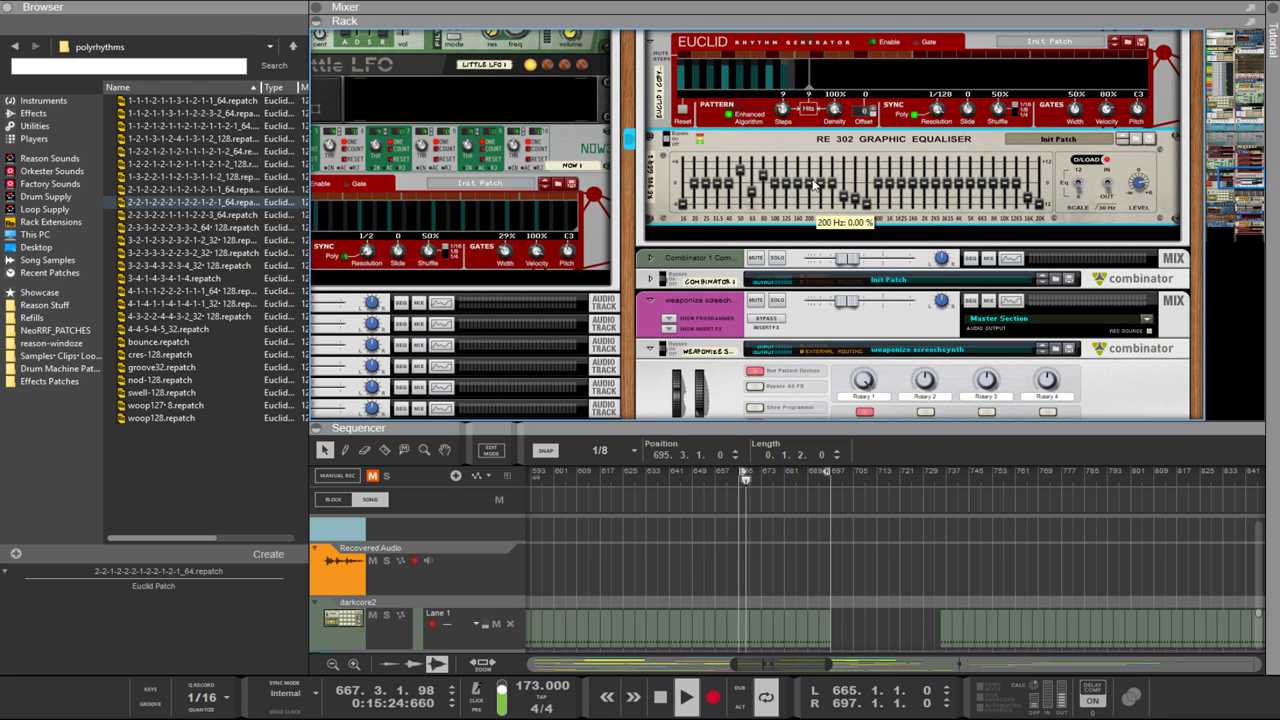
drag(815, 186, 868, 210)
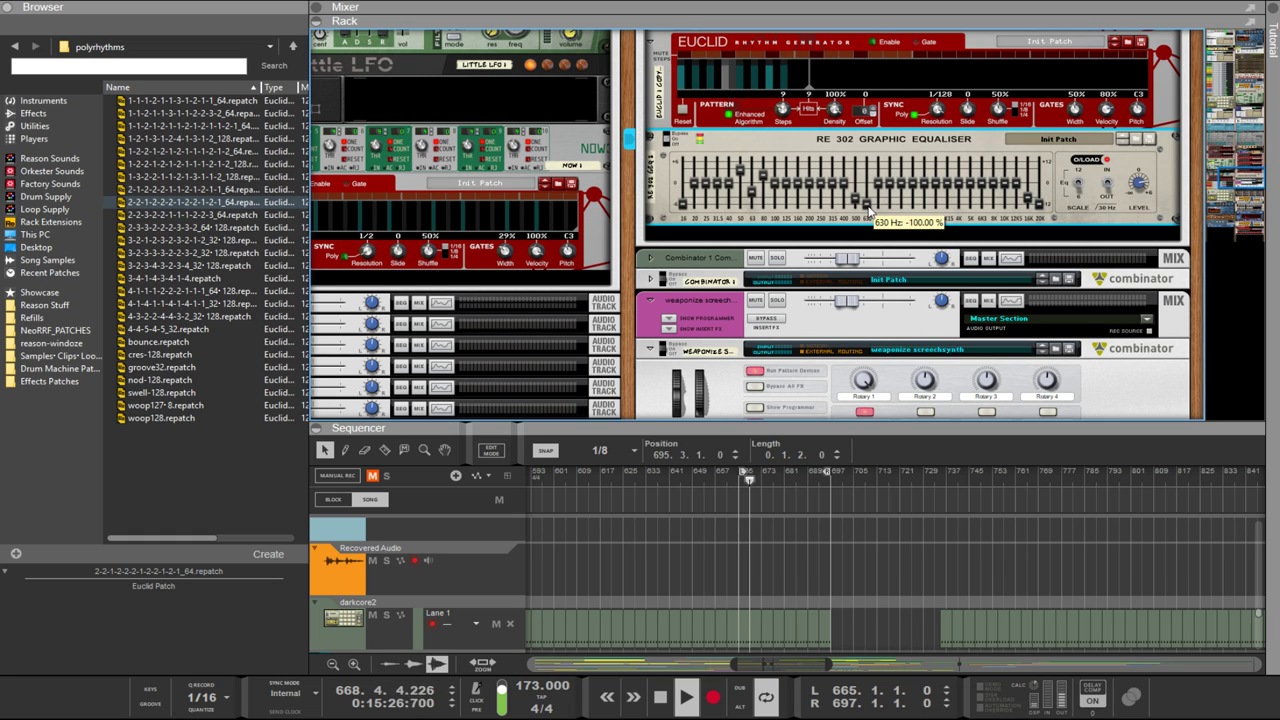
ctrl+click(856, 200)
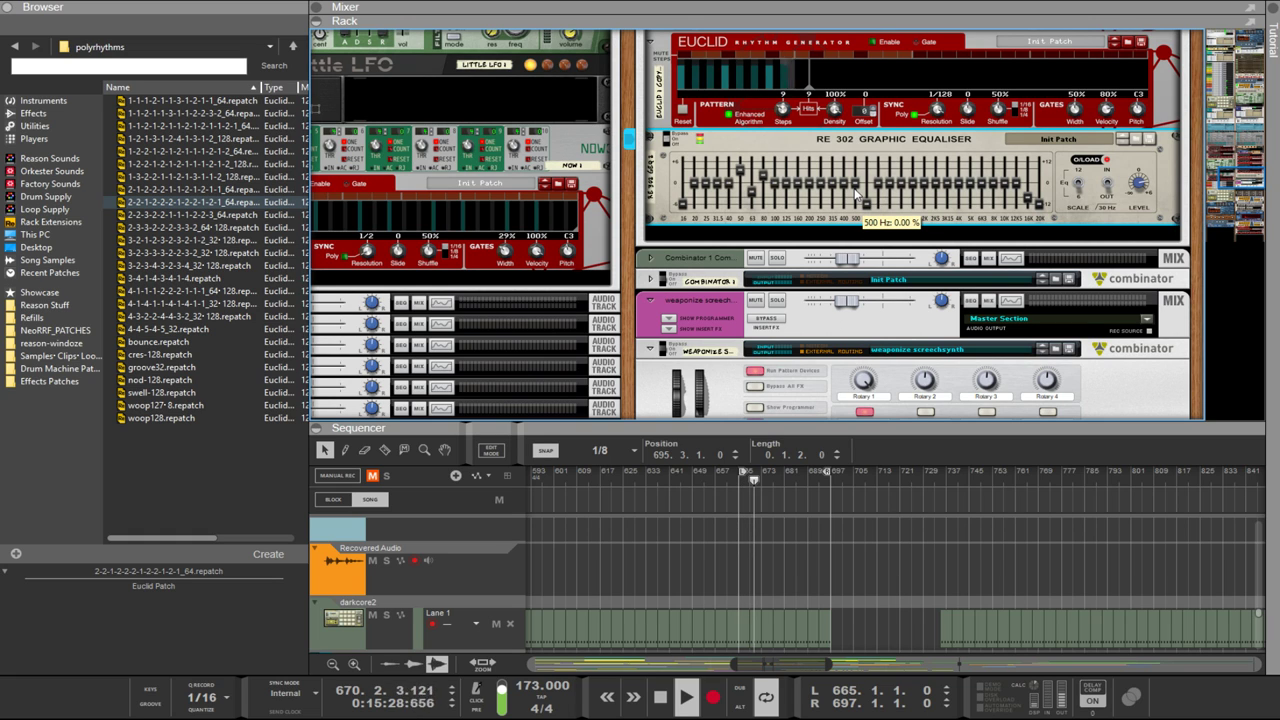
key(ctrl+z)
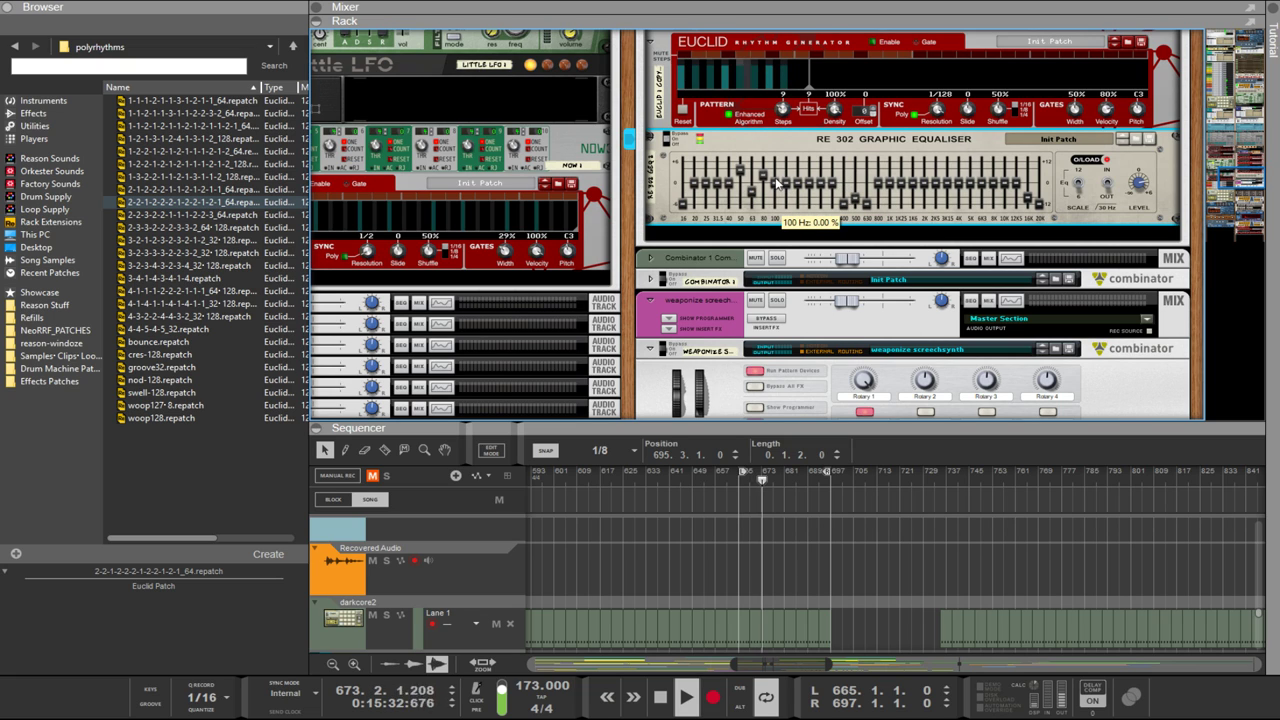
Step: Boost the RE 302 equaliser's low bands, with 40 Hz at about 72%, and set the 63 Hz band to -38%
drag(769, 188, 756, 181)
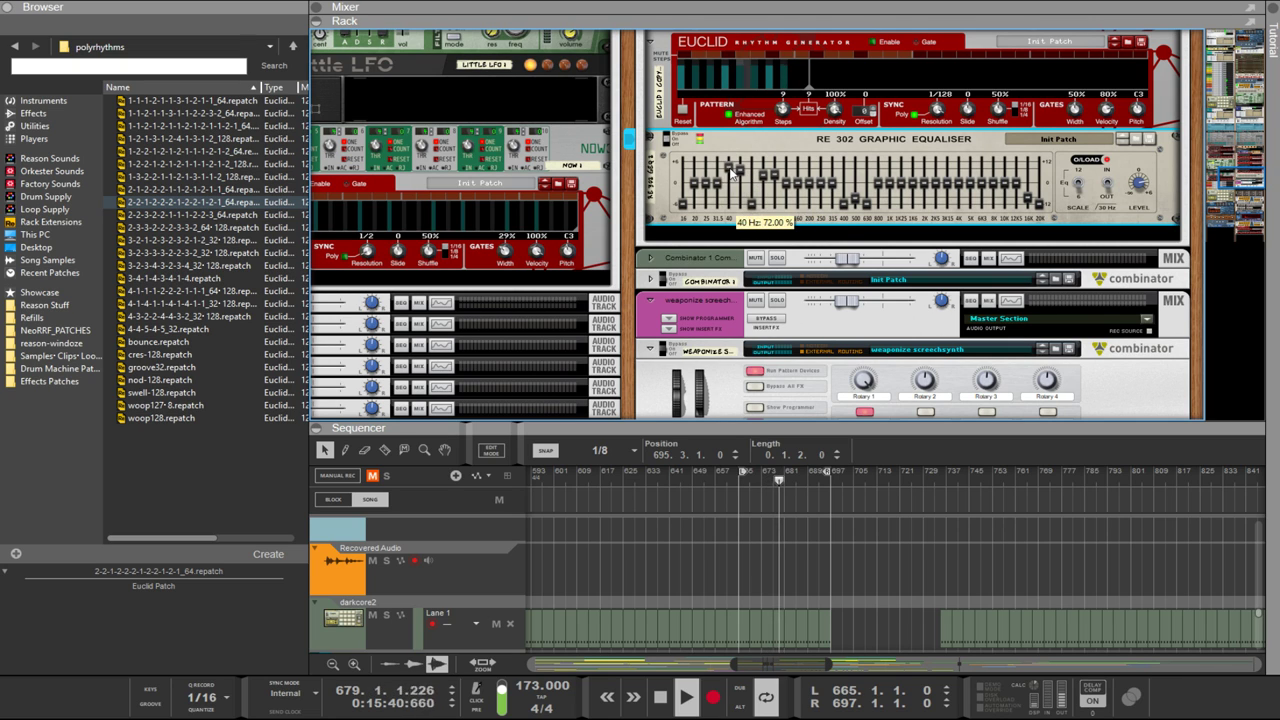
drag(752, 200, 762, 175)
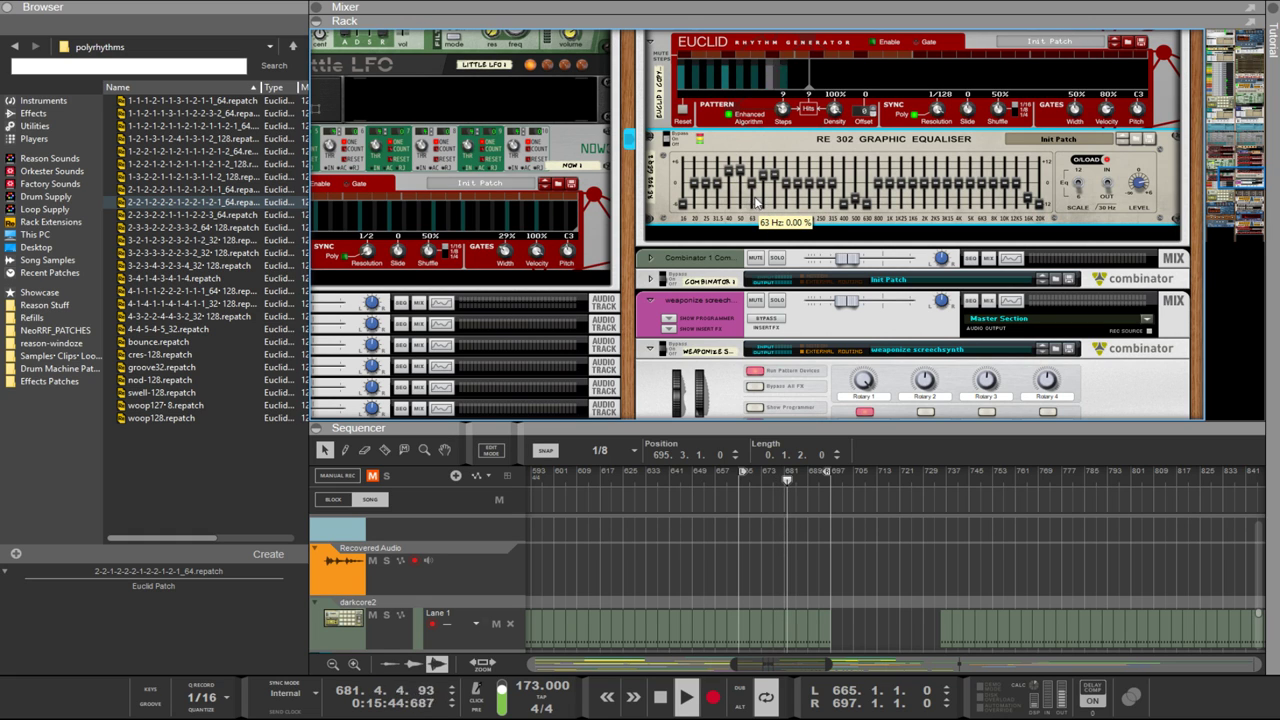
drag(756, 200, 754, 192)
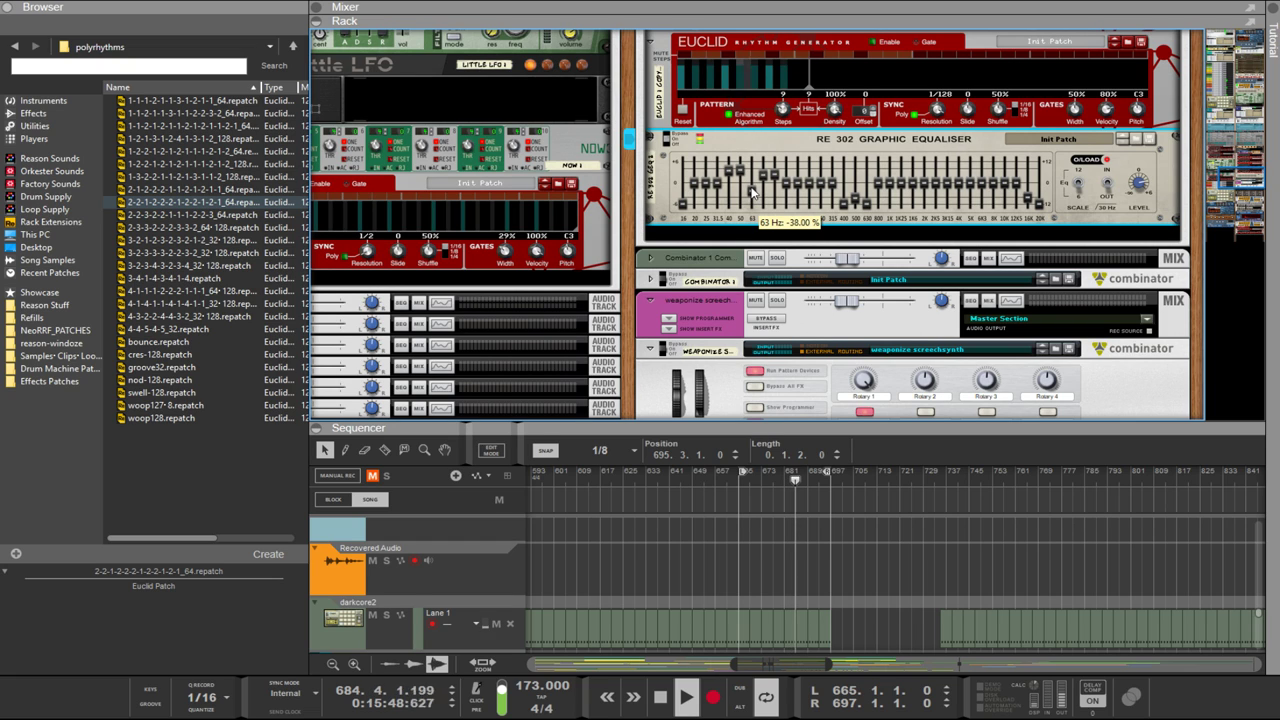
drag(740, 172, 728, 177)
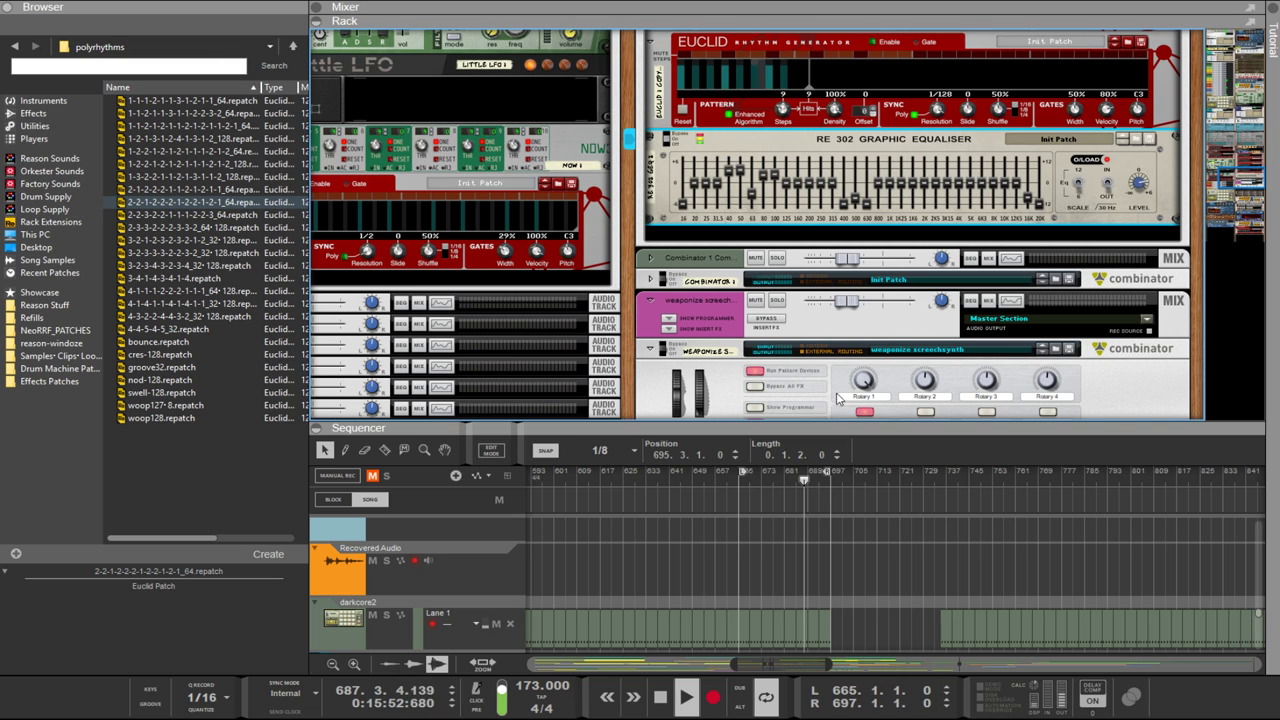
Step: Set the sequencer snap to Grid (Bar) and join the weaponize kick Lane 2 clips from bar 665 into one 32-bar clip
key(F6)
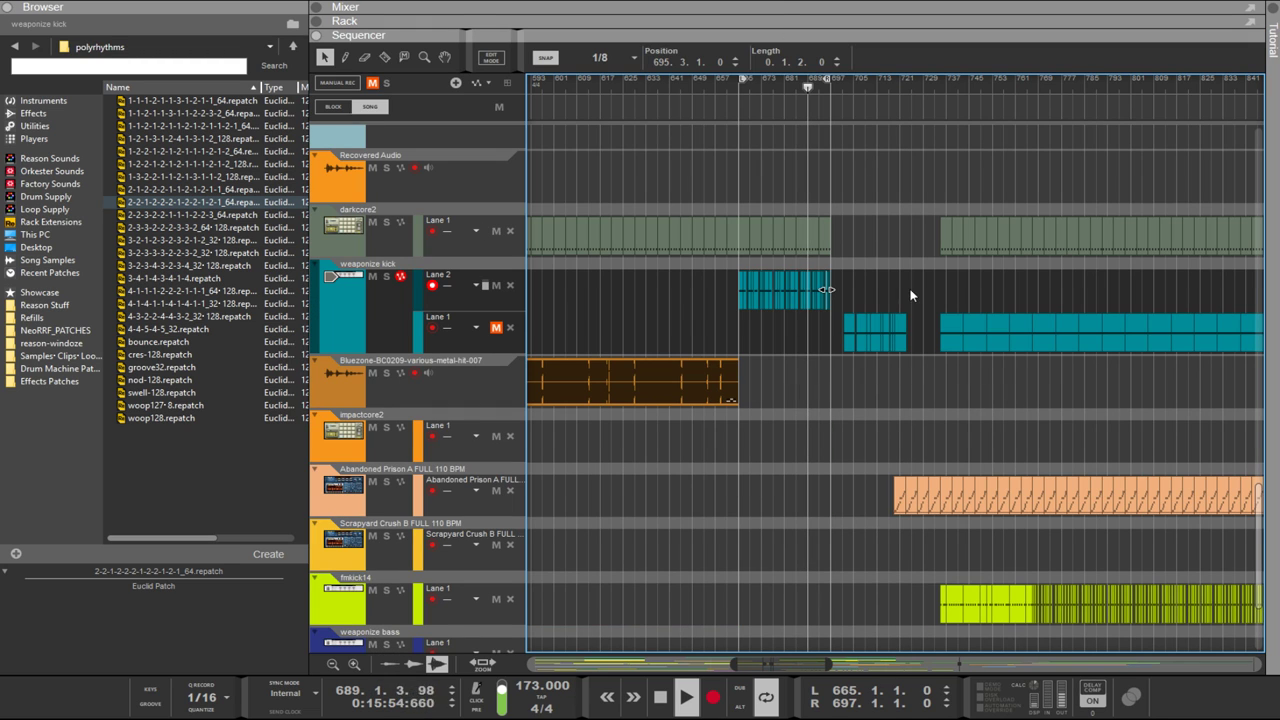
drag(910, 290, 857, 304)
key(ctrl+z)
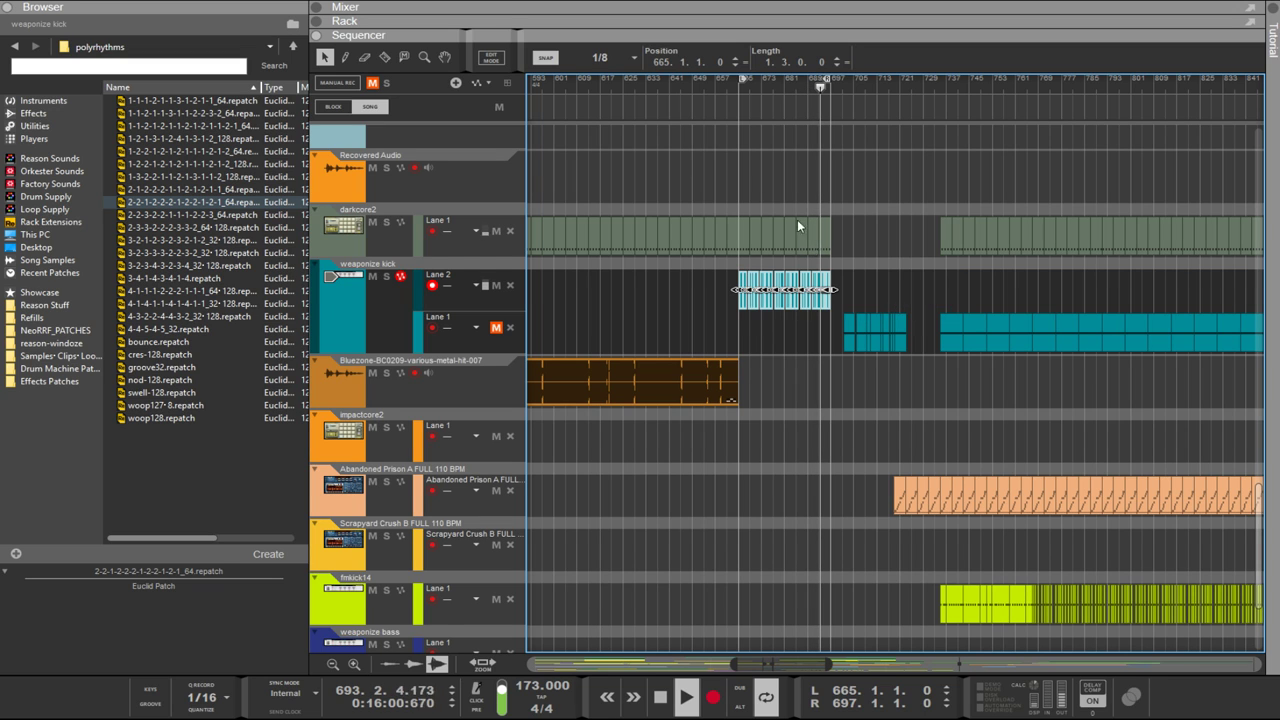
click(600, 57)
click(595, 72)
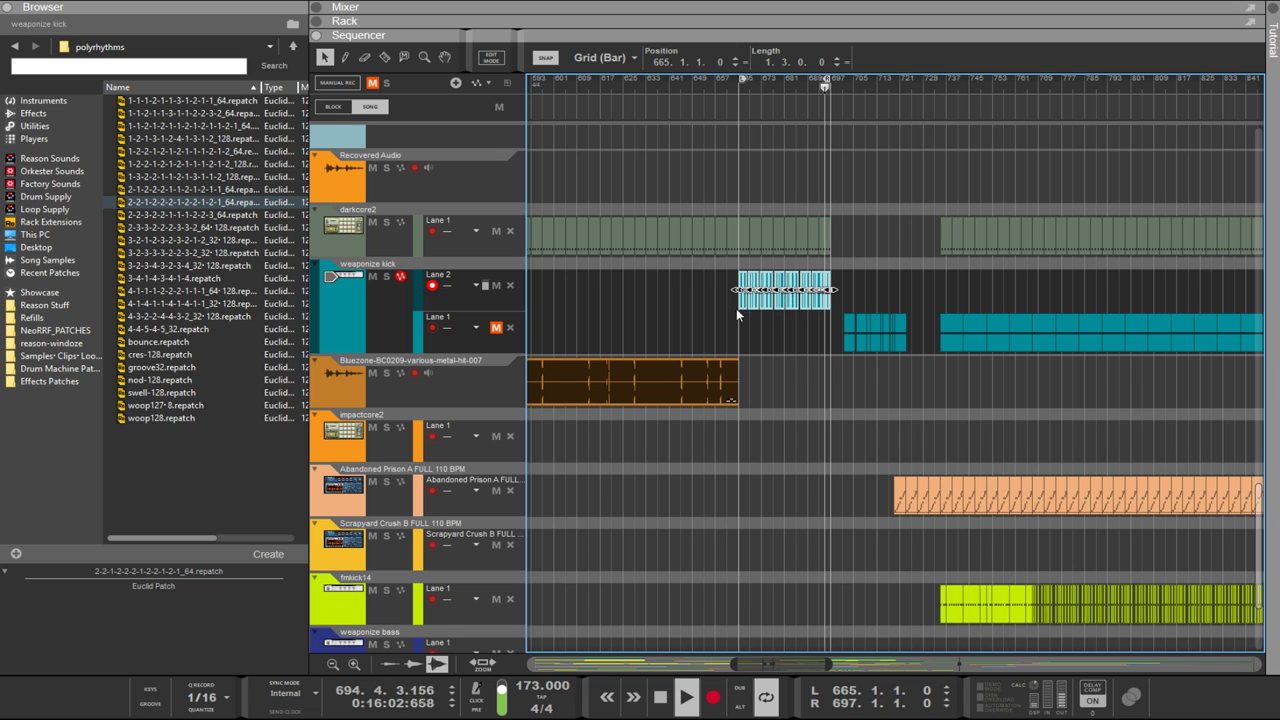
key(ctrl+z)
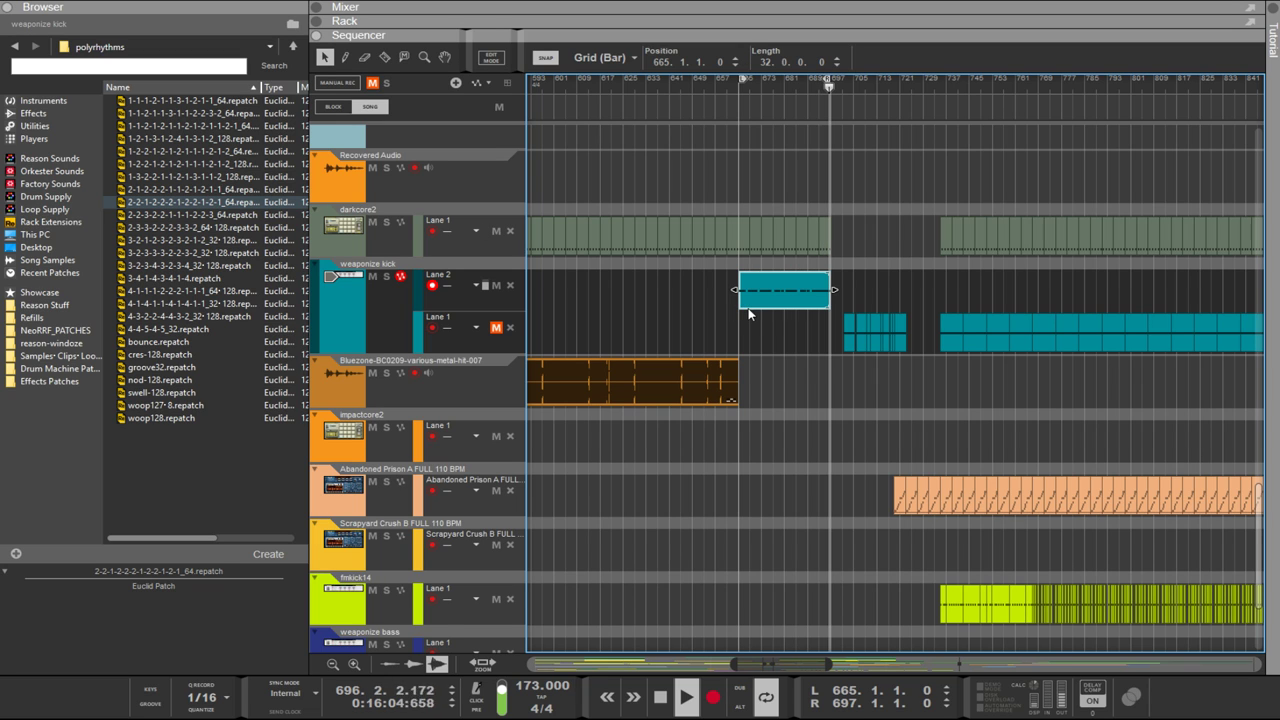
Step: Extend the weaponize kick Lane 2 and darkcore2 clips across bars 697–729, shifting the Lane 1 kick clips before bar 665 and the loop to 697
mouse_move(748, 310)
mouse_down()
mouse_move(838, 291)
mouse_move(902, 348)
mouse_move(733, 328)
mouse_up()
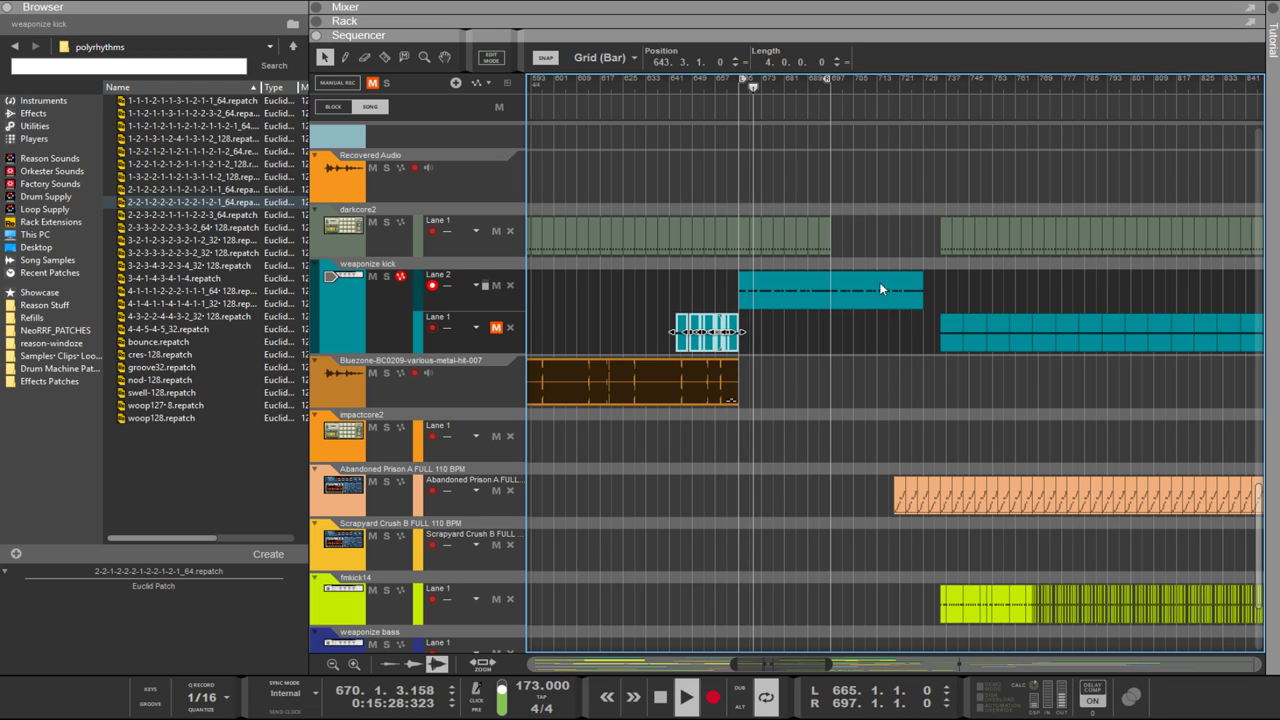
click(756, 248)
drag(744, 250, 834, 246)
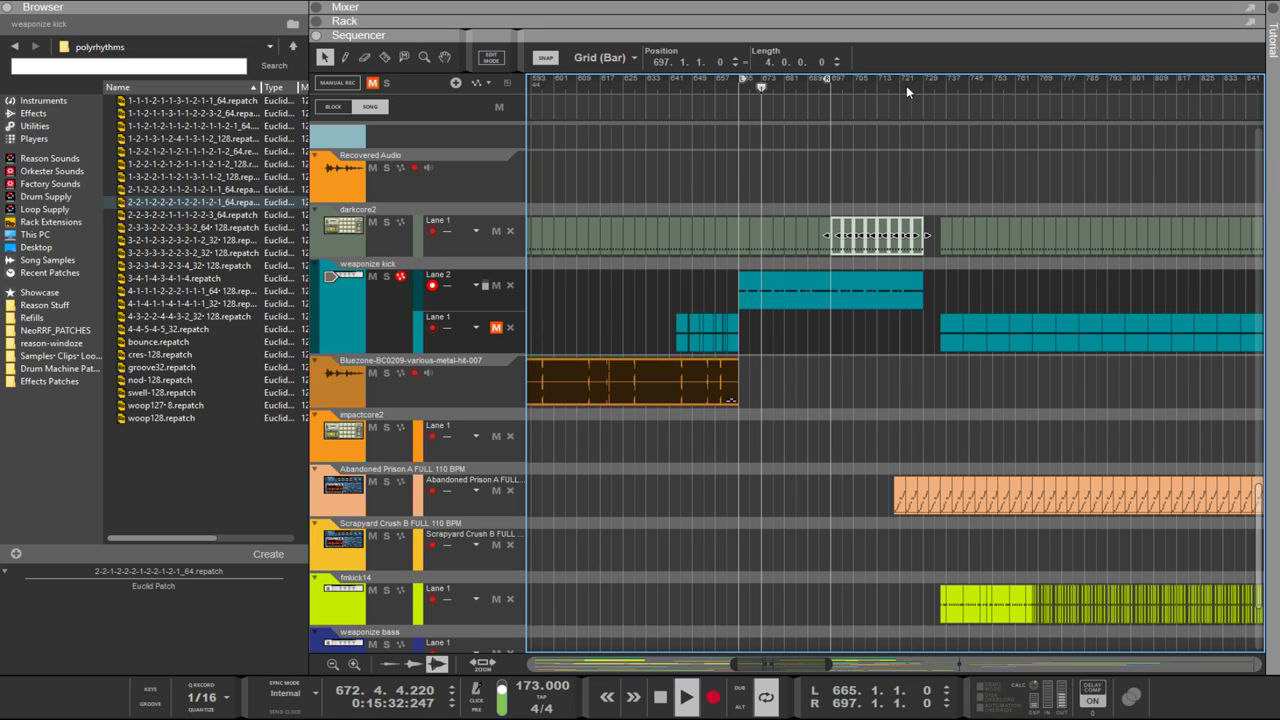
alt+click(833, 82)
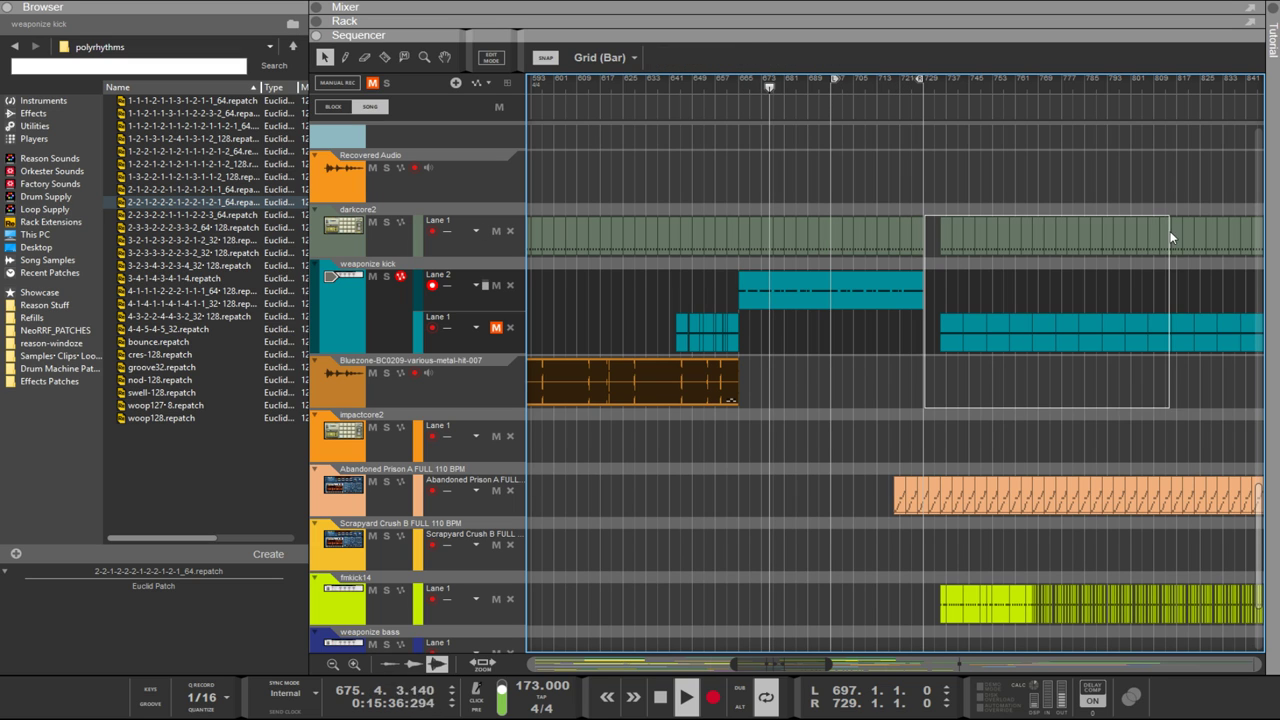
Step: Move the first darkcore2 and weaponize kick clips after bar 729 to bar 790 on each track's Lane 2, adding that lane to darkcore2
drag(1170, 231, 938, 343)
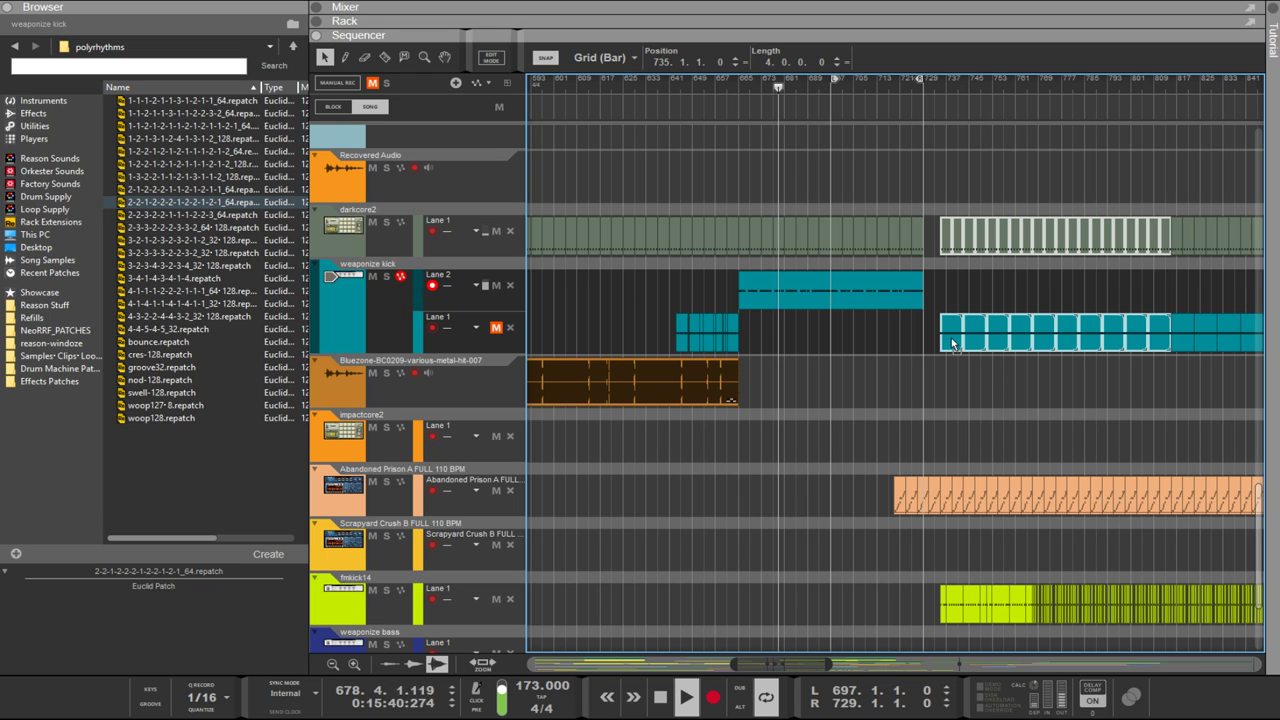
drag(952, 343, 1112, 290)
click(471, 255)
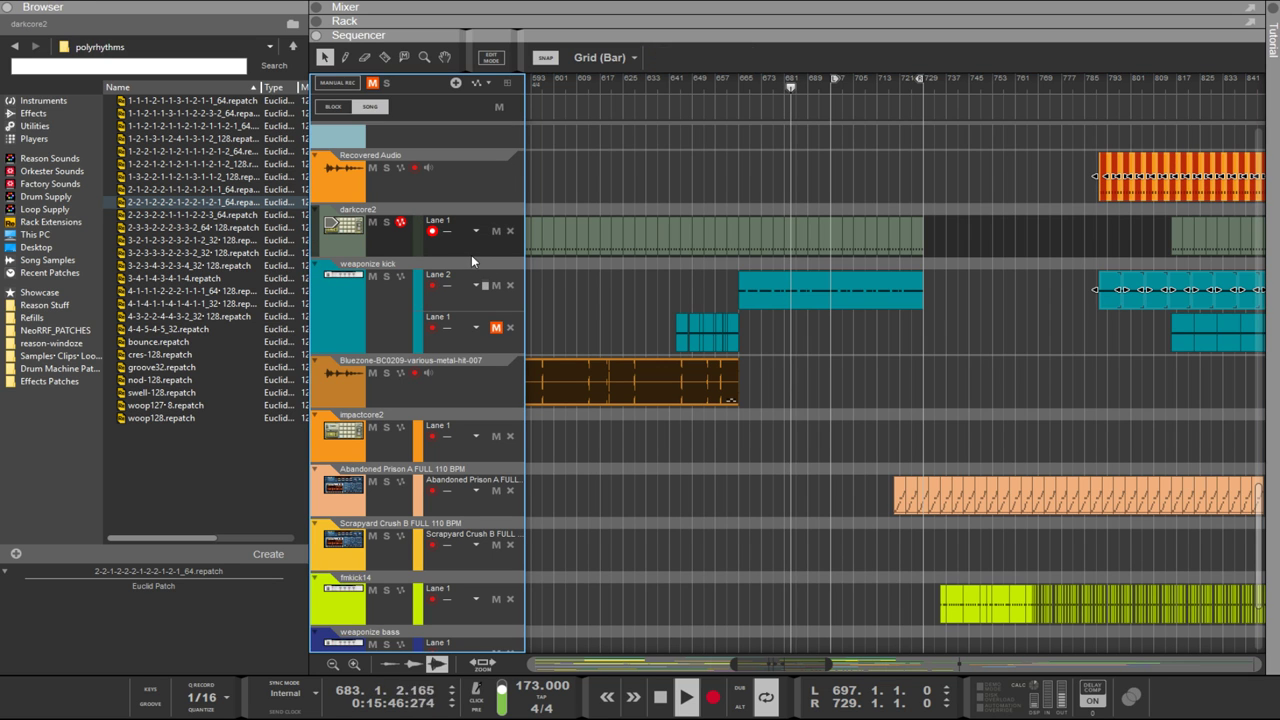
click(455, 82)
scroll(872, 149, up, 2)
scroll(884, 260, right, 3)
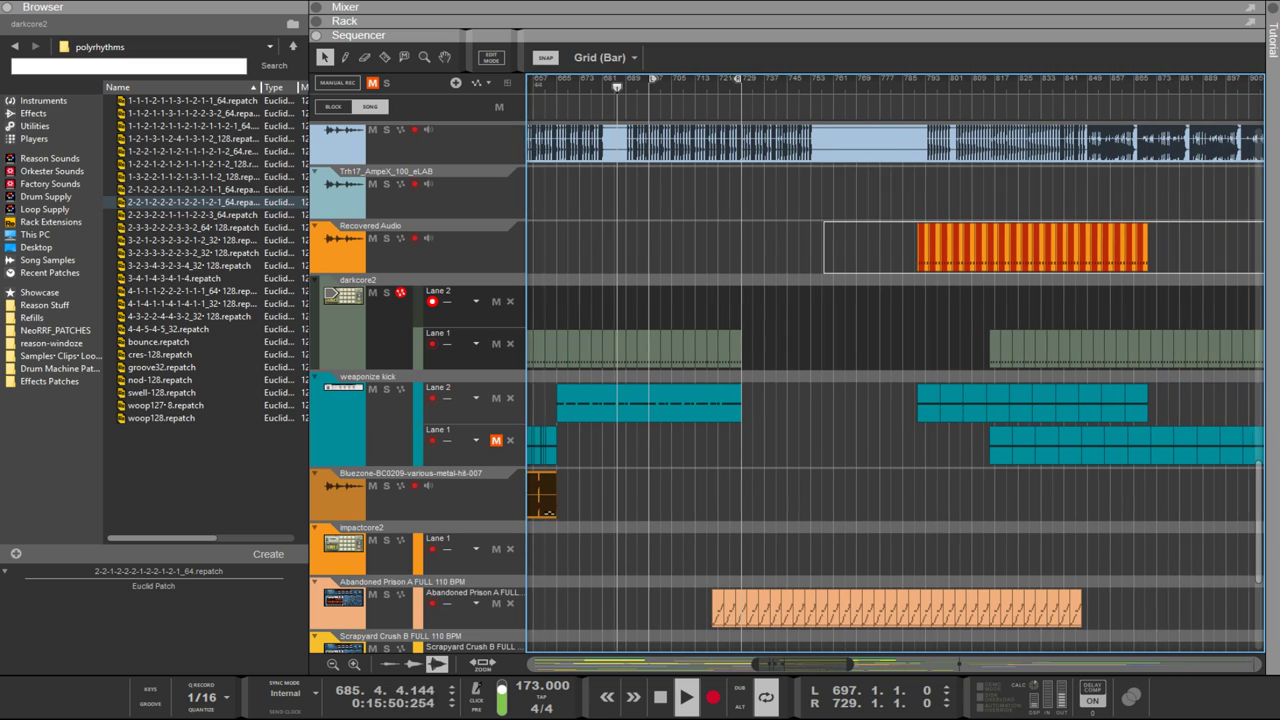
click(884, 265)
drag(884, 268, 879, 294)
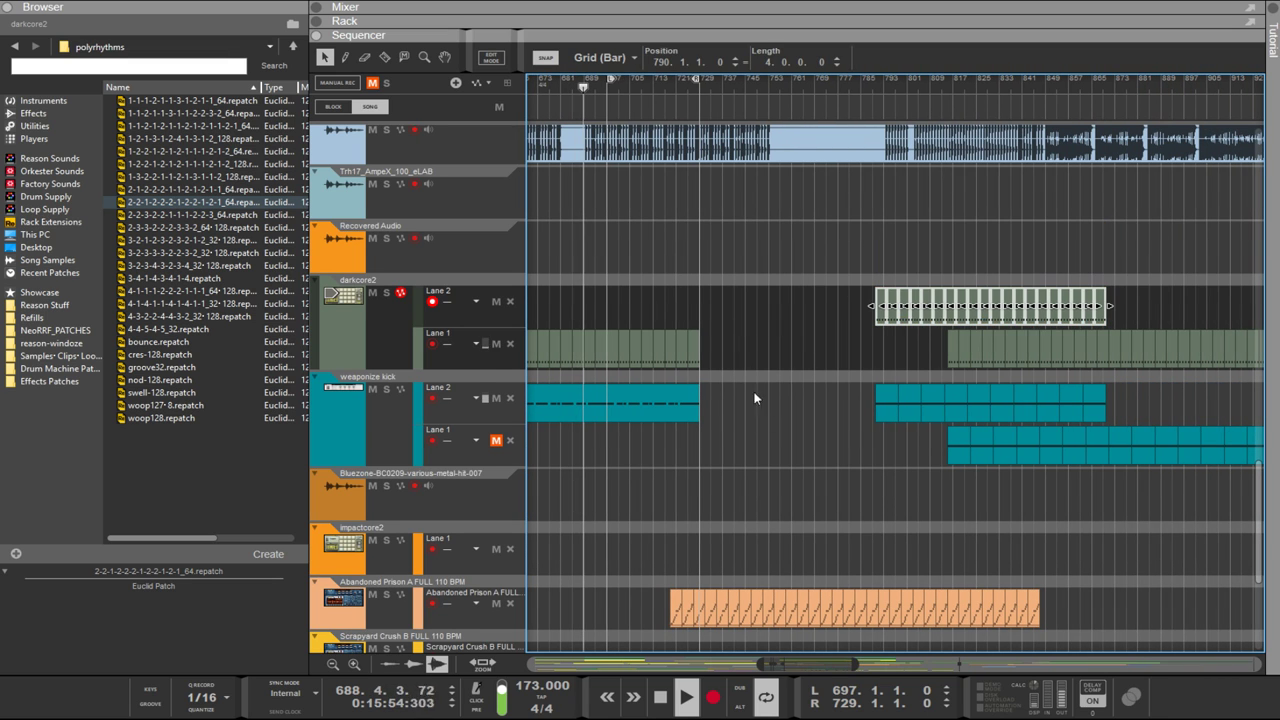
Step: Duplicate the darkcore2 and weaponize kick clips to fill bars 729–793, and delete the Lane 2 clips between bars 790 and 806 on both tracks
drag(766, 439, 634, 345)
drag(634, 408, 823, 409)
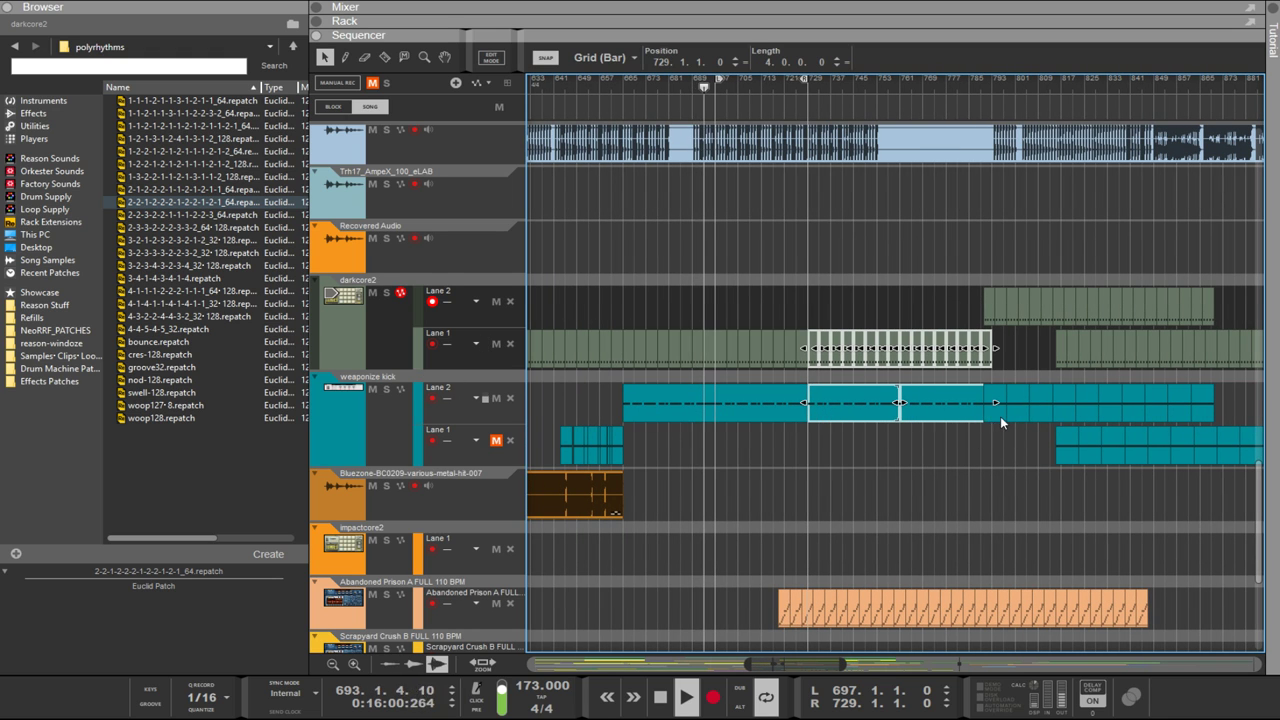
drag(1000, 416, 1017, 409)
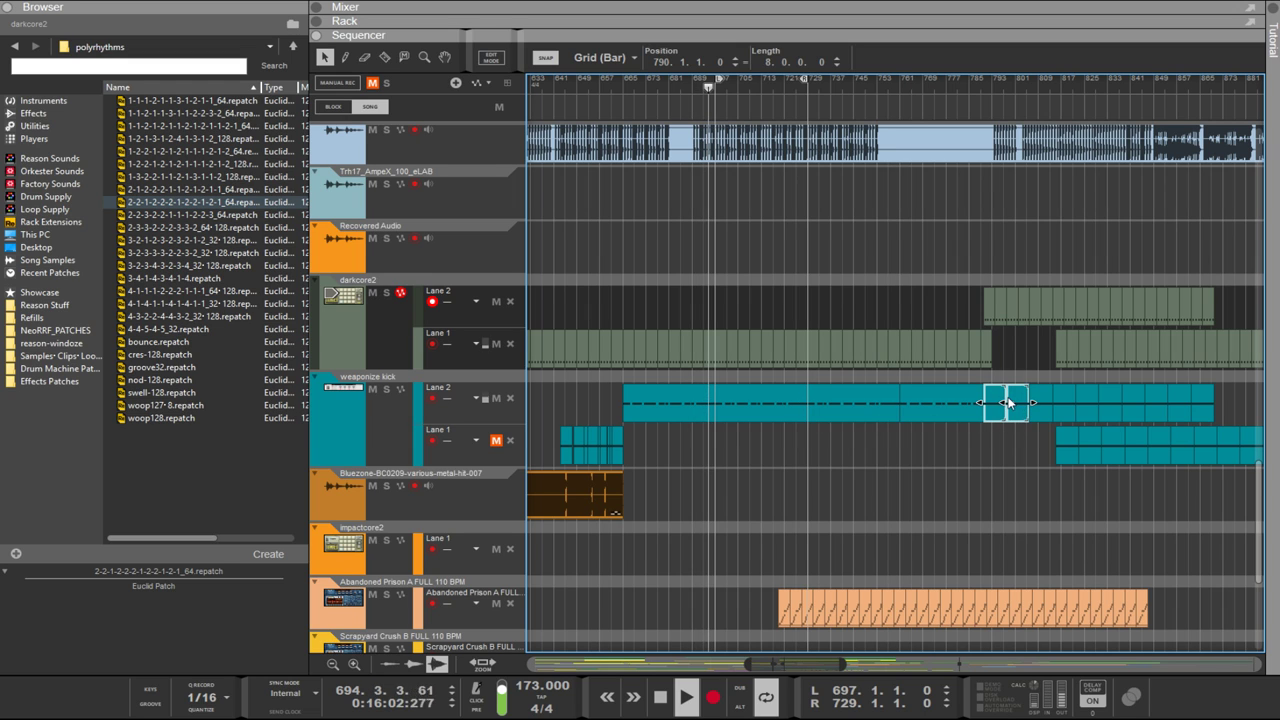
click(1003, 393)
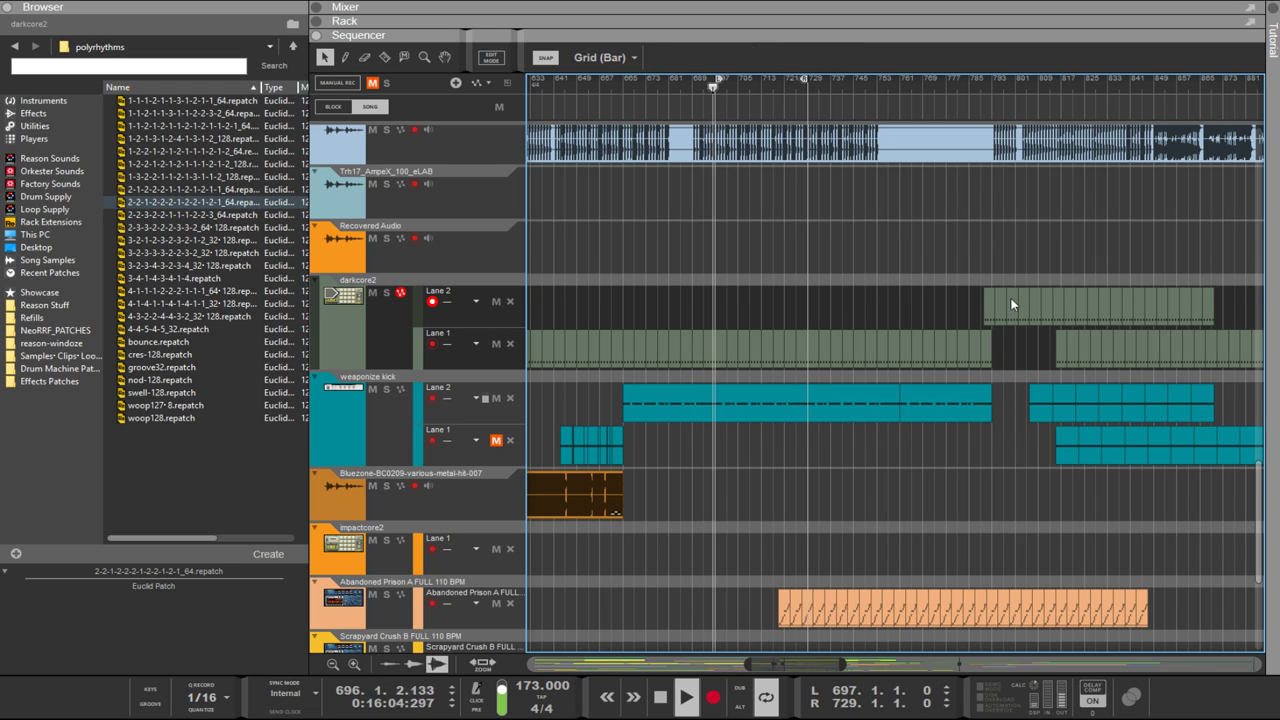
drag(988, 310, 1030, 310)
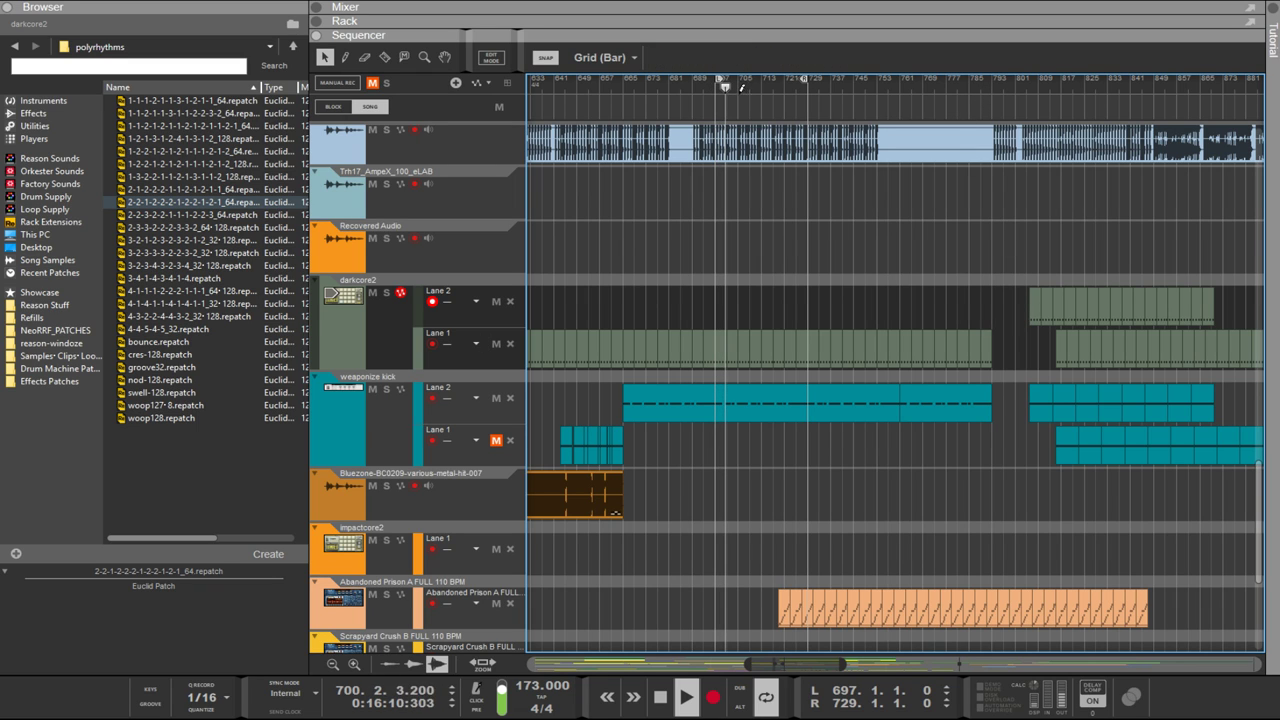
Step: Shorten the loop to bars 697–705 and audition the arrangement from bars 750, 729, 697 and 705
drag(737, 92, 738, 92)
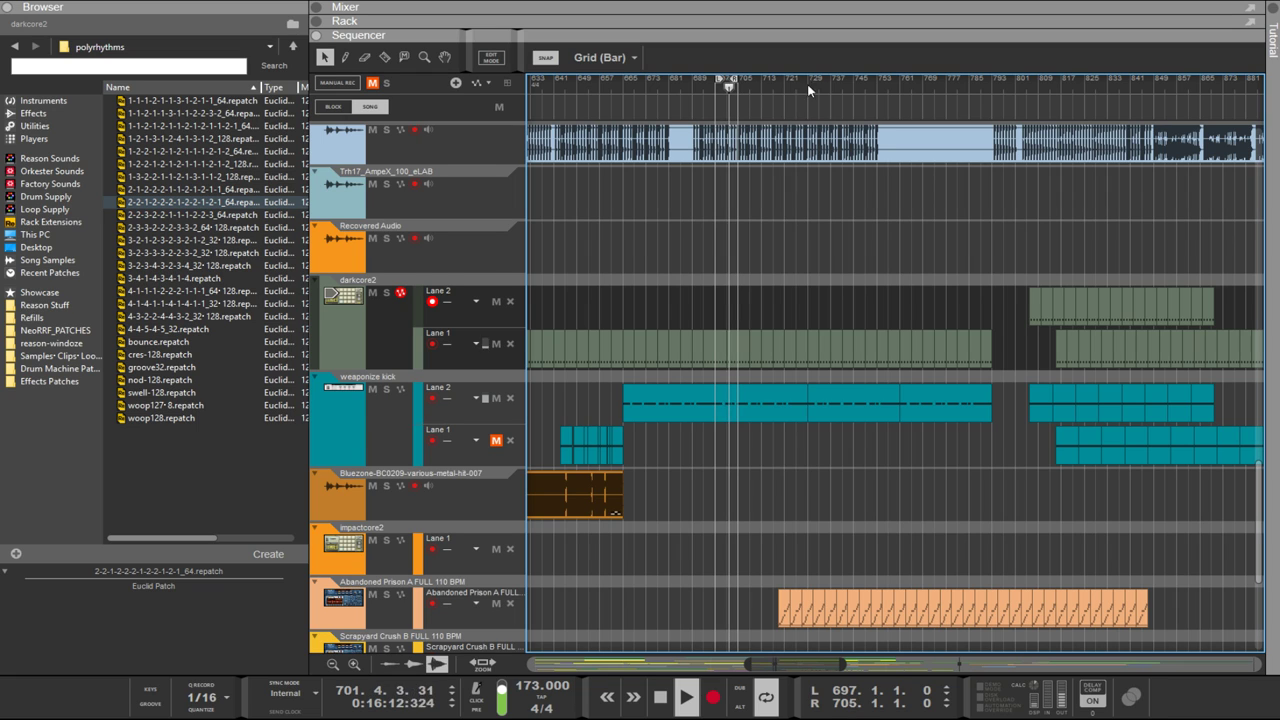
click(861, 85)
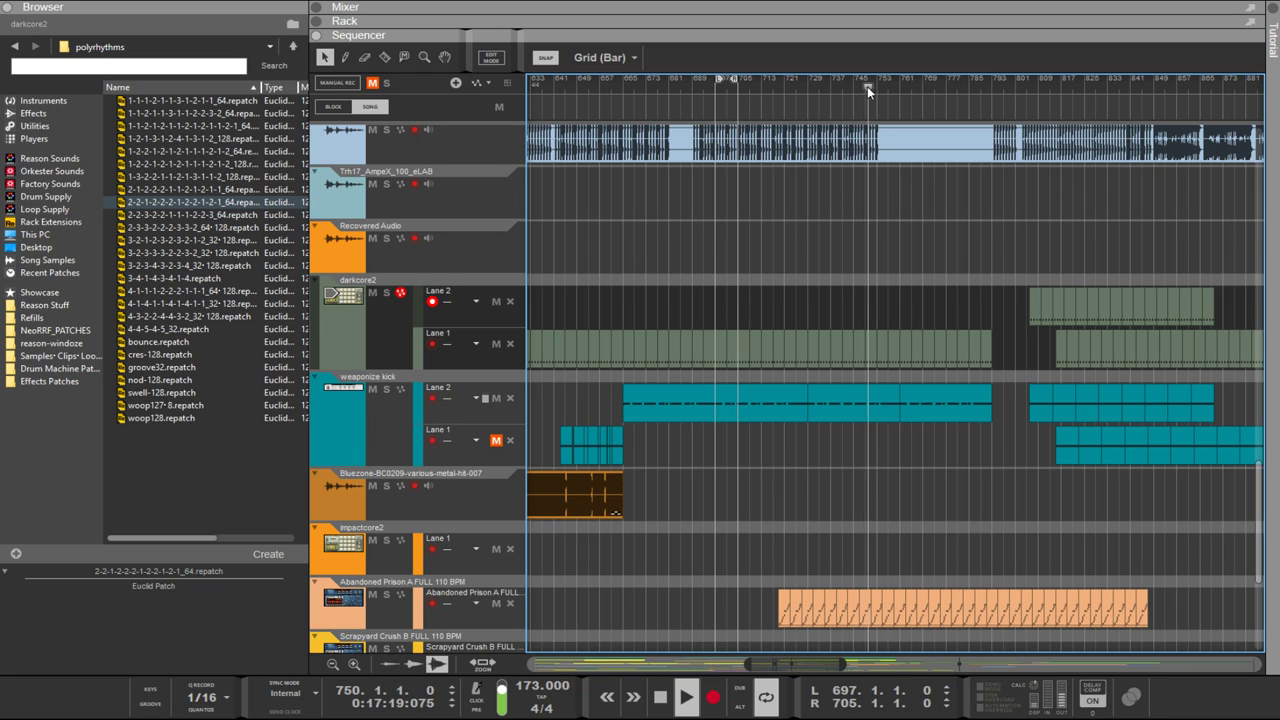
click(808, 88)
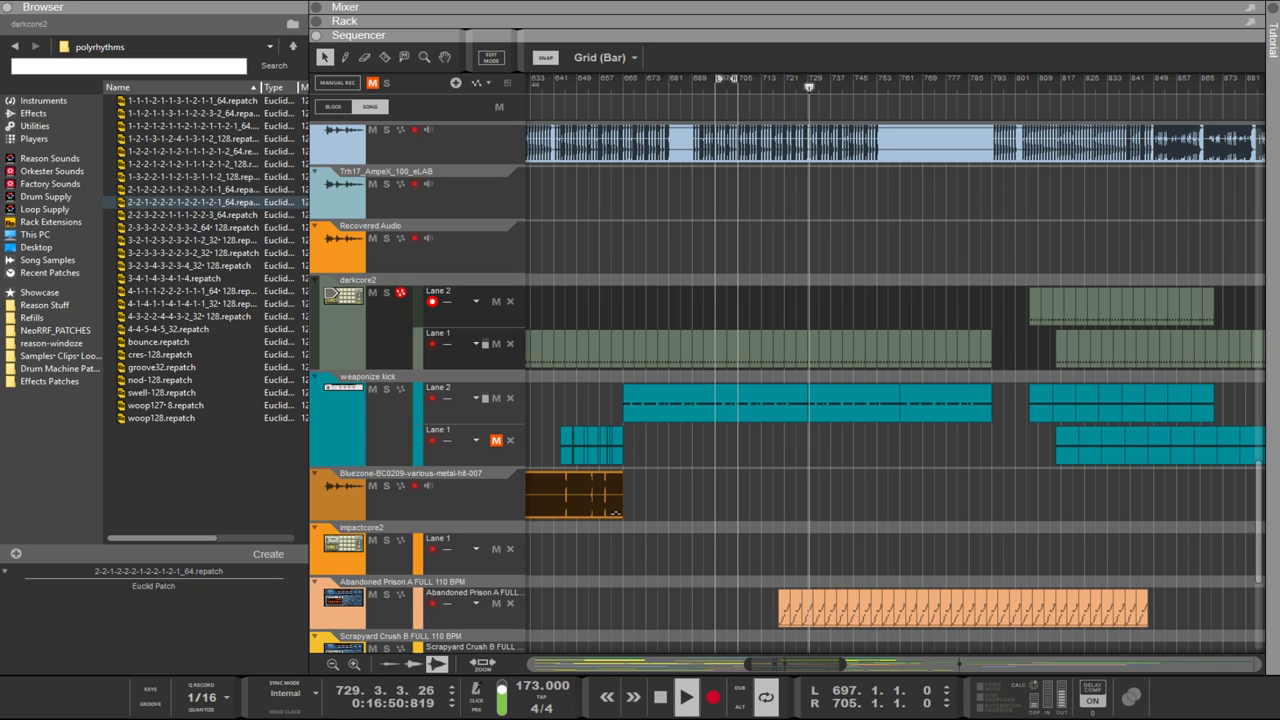
click(715, 86)
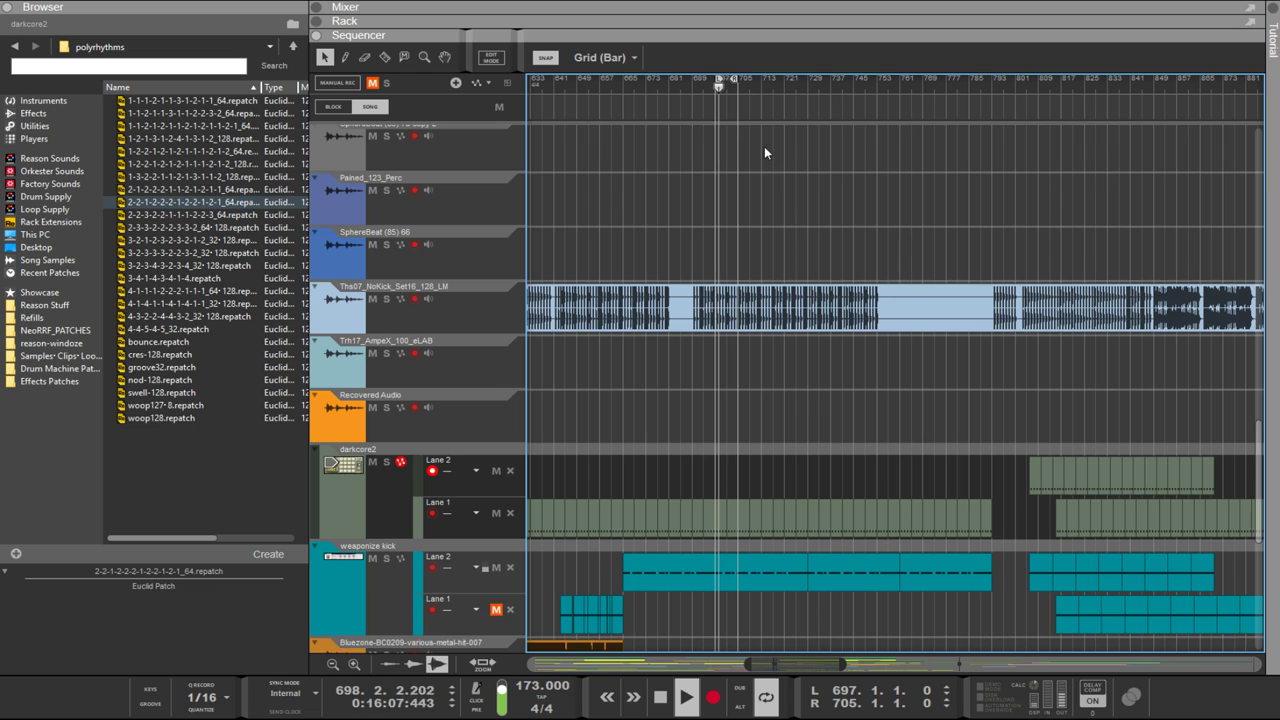
click(741, 89)
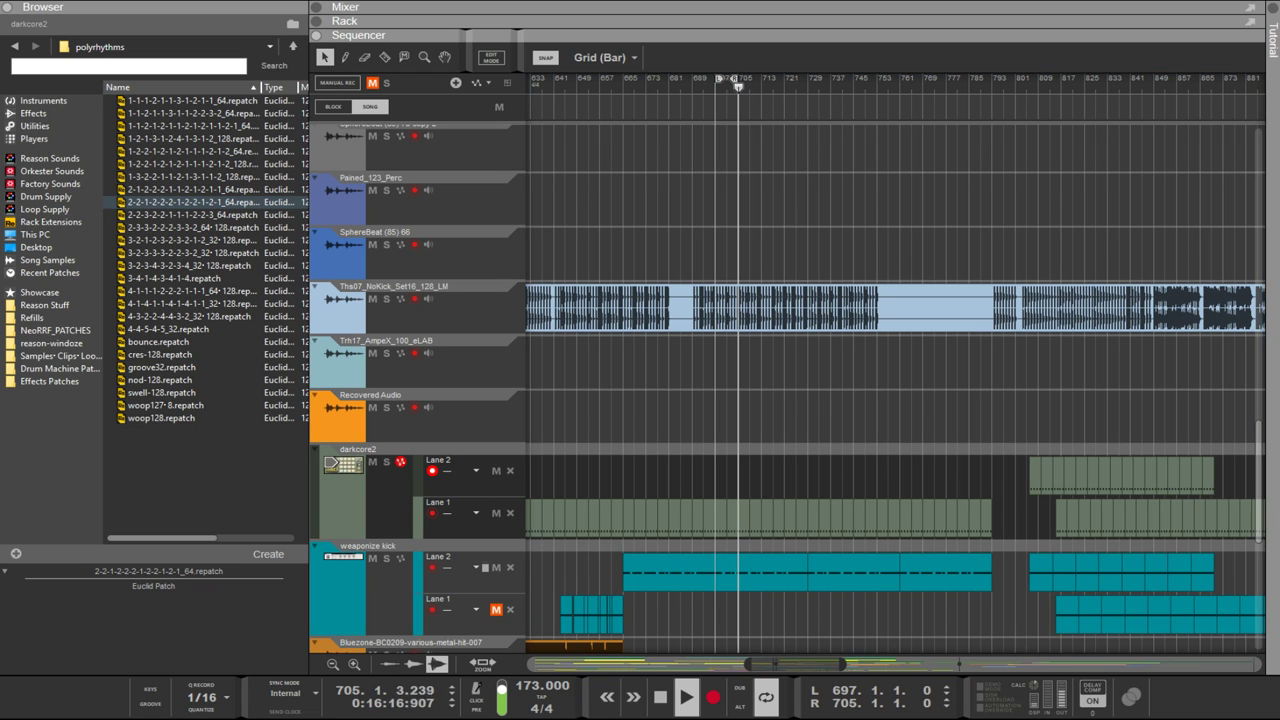
Step: Move the loop's left locator to bar 705
alt+click(743, 90)
ctrl+click(743, 90)
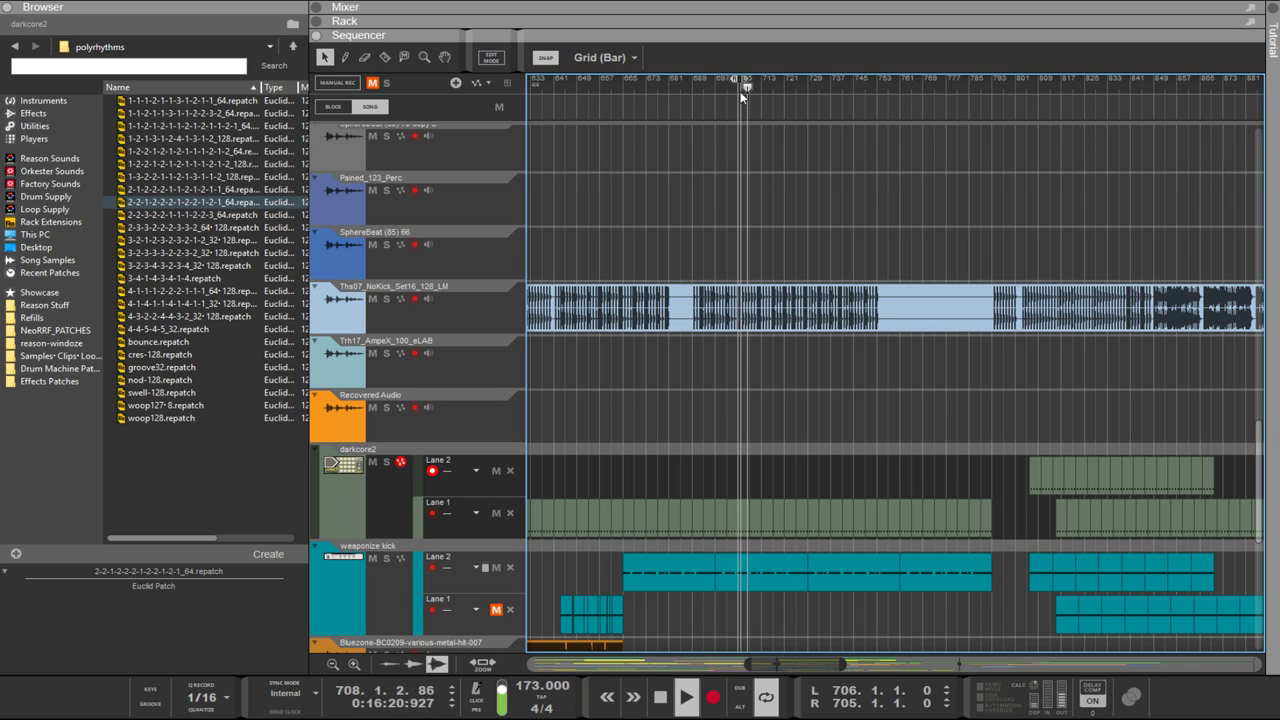
alt+click(738, 90)
alt+click(738, 90)
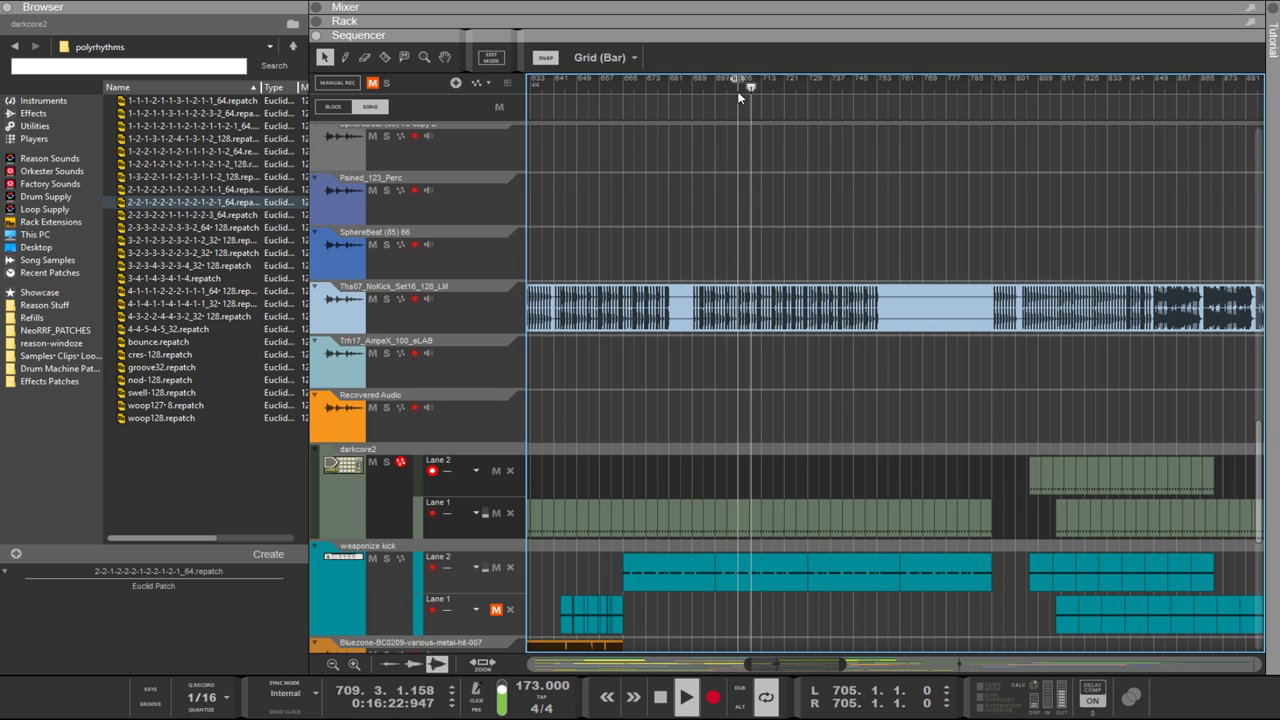
Step: Move all the Abandoned Prison A FULL 110 BPM clips so they start at bar 737
scroll(792, 192, down, 3)
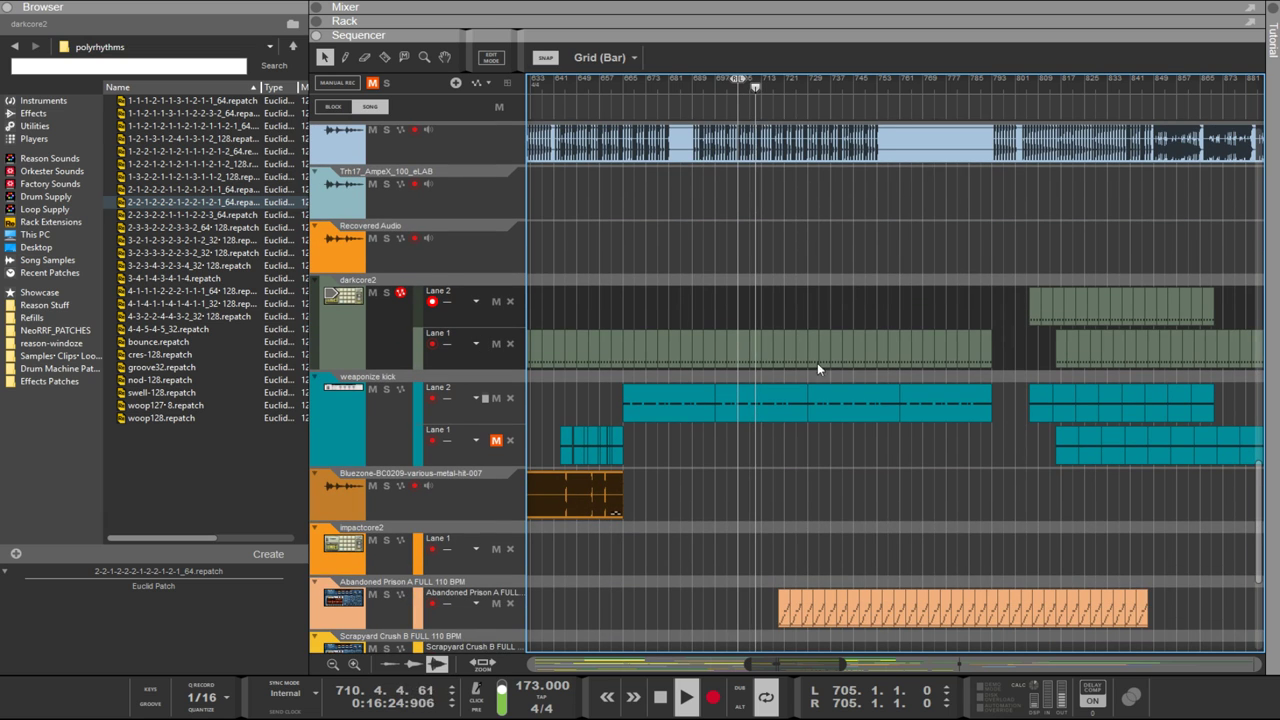
drag(1227, 533, 834, 621)
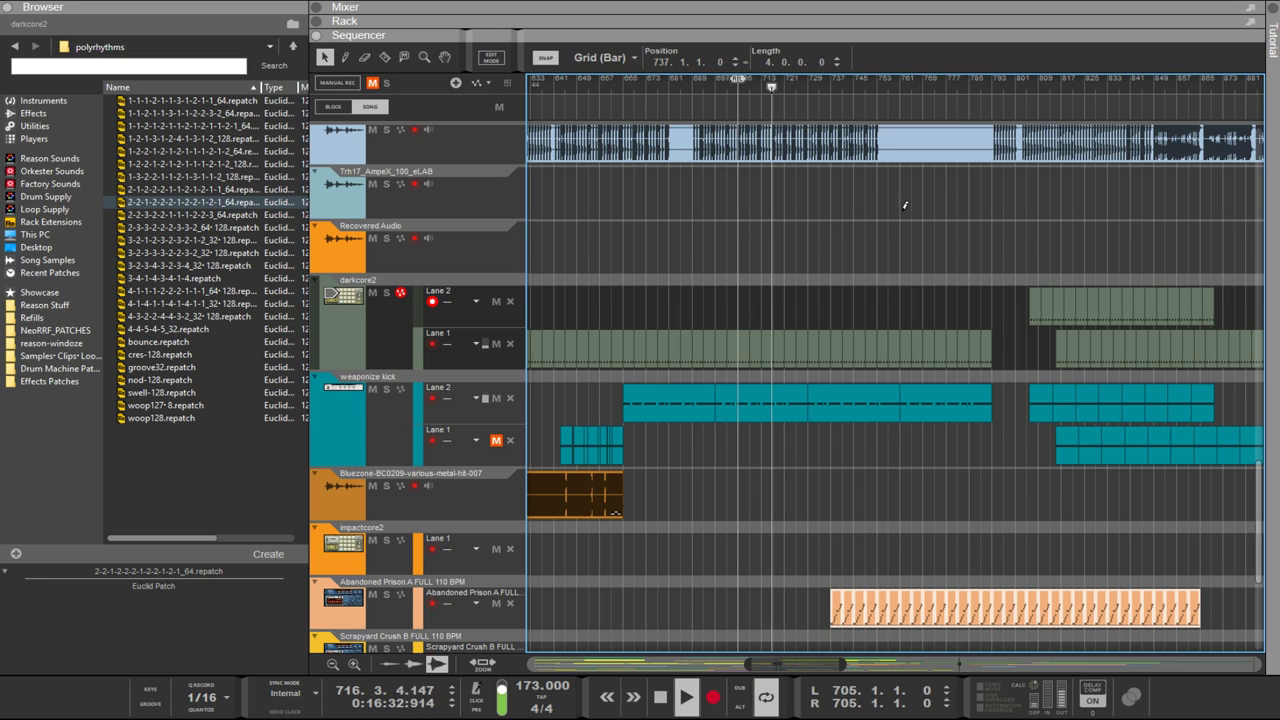
click(877, 305)
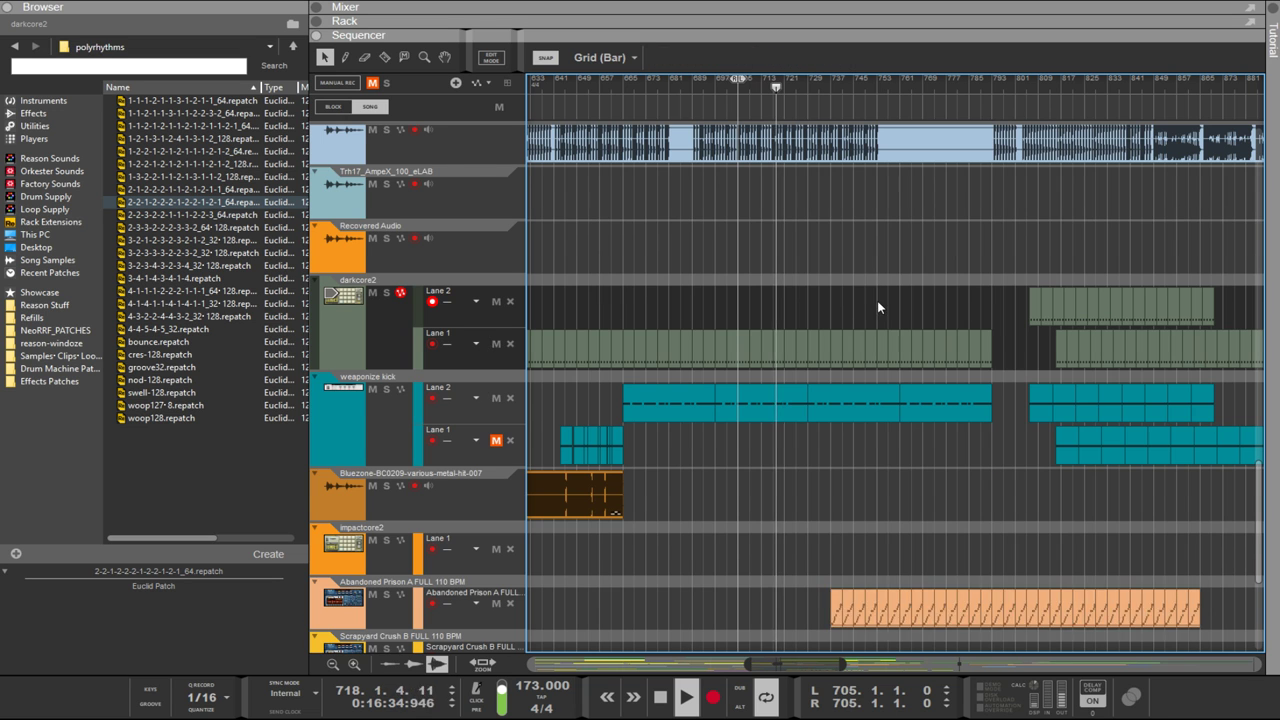
Step: Audition the arrangement by briefly toggling the mute on the Master Section track below Master Section Bounced
scroll(877, 300, up, 15)
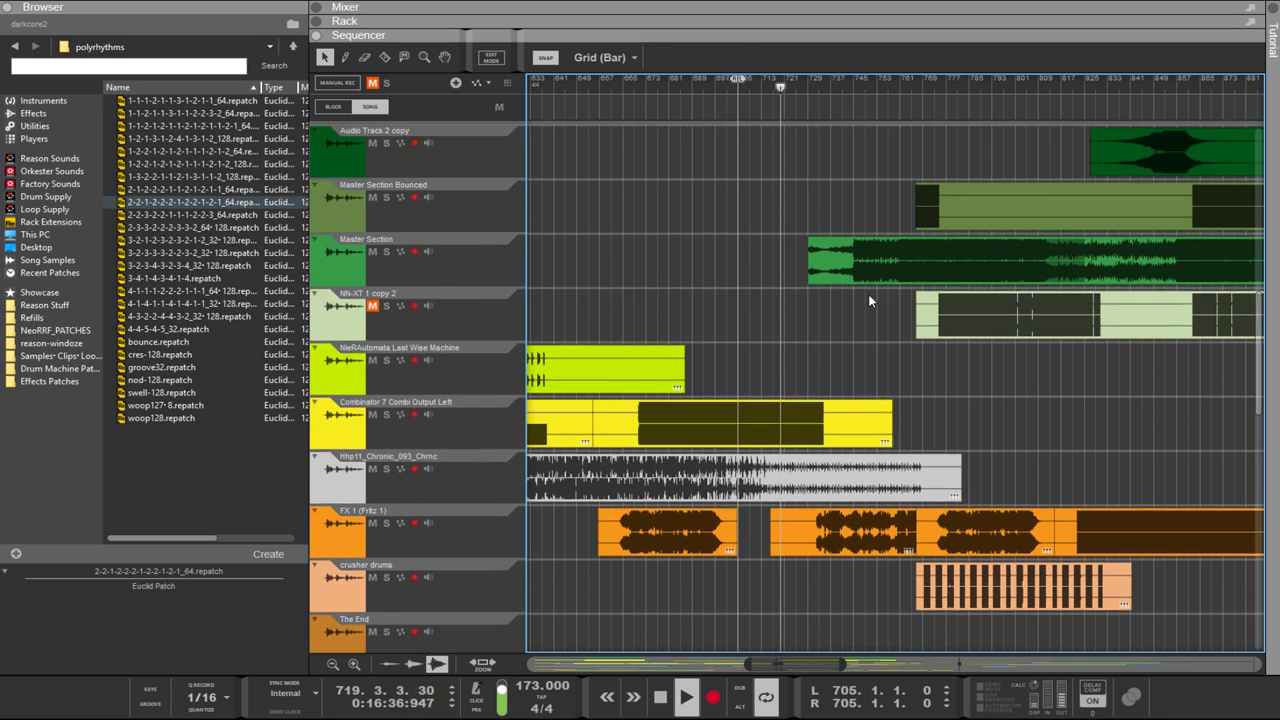
scroll(868, 294, up, 10)
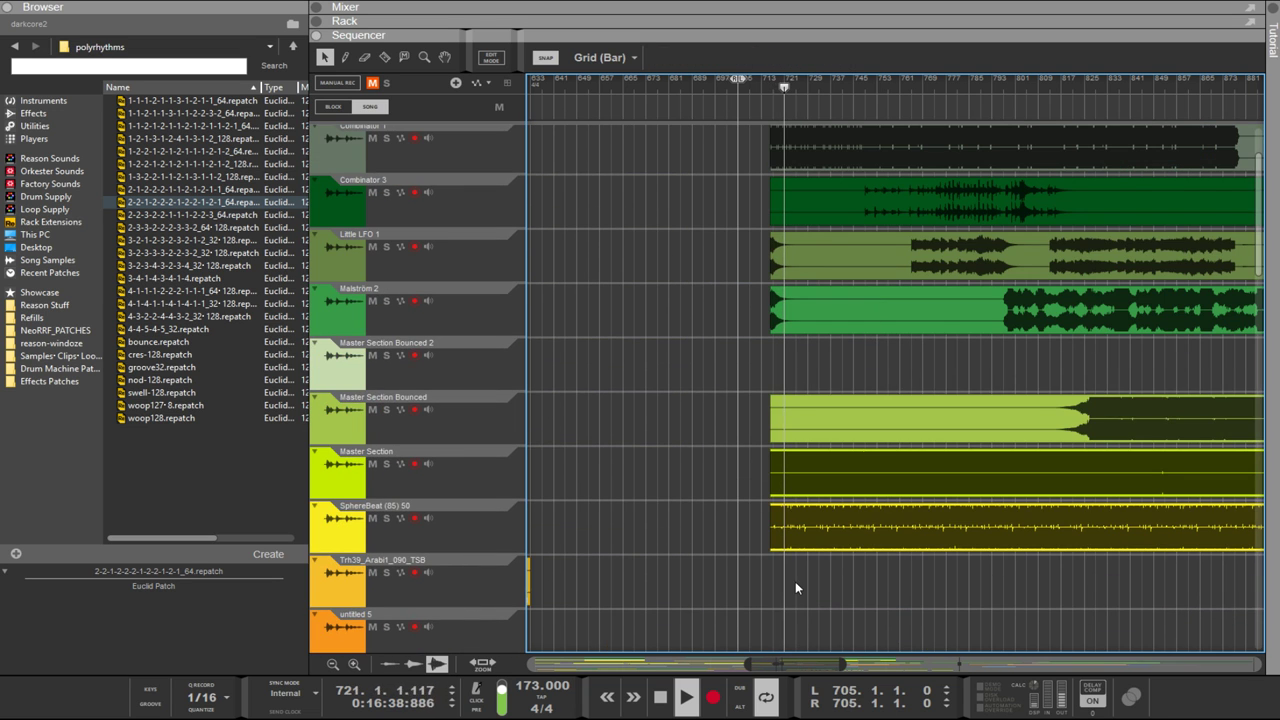
click(372, 466)
click(374, 467)
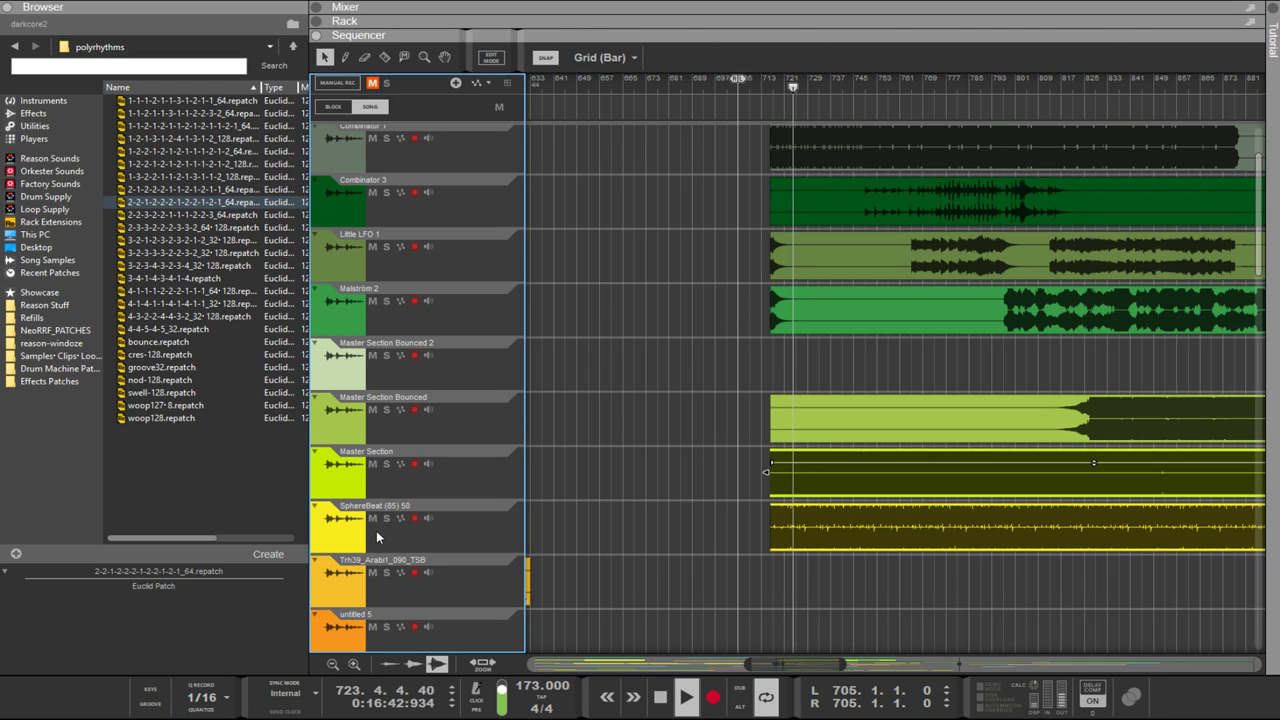
Step: Mute the Combinator 1 track and delete its clip starting at bar 716
scroll(383, 345, up, 3)
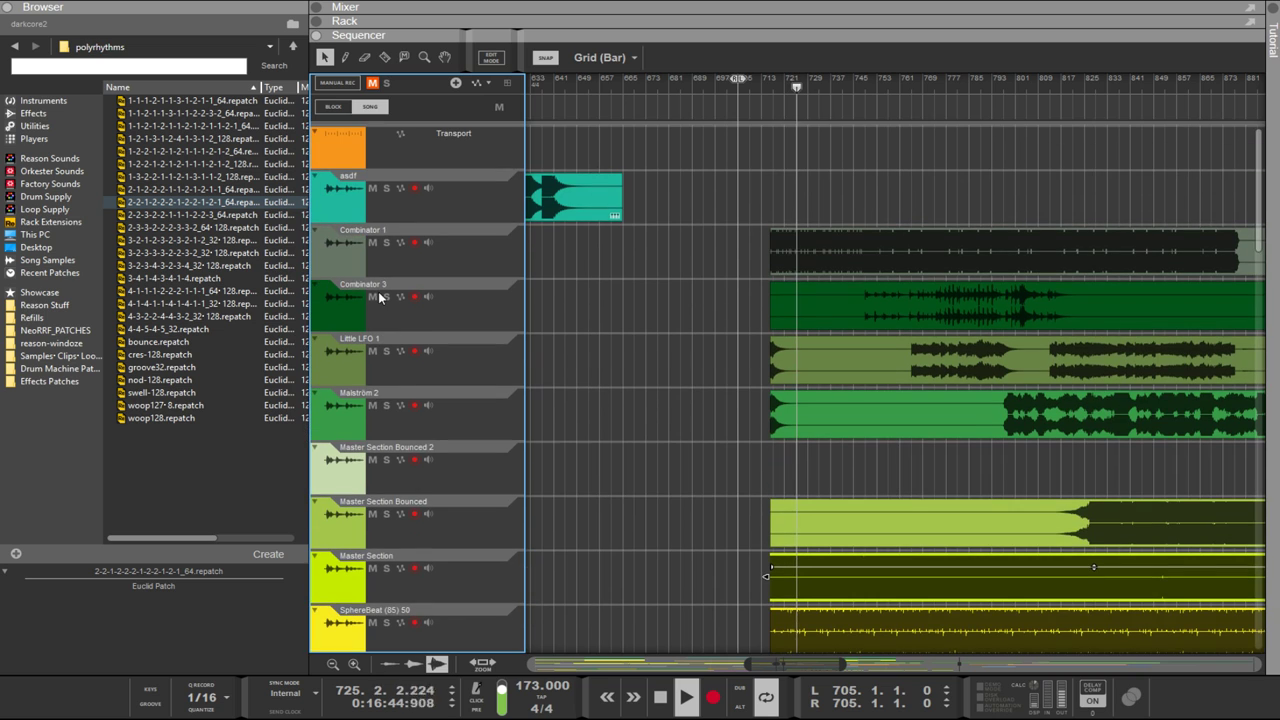
click(372, 242)
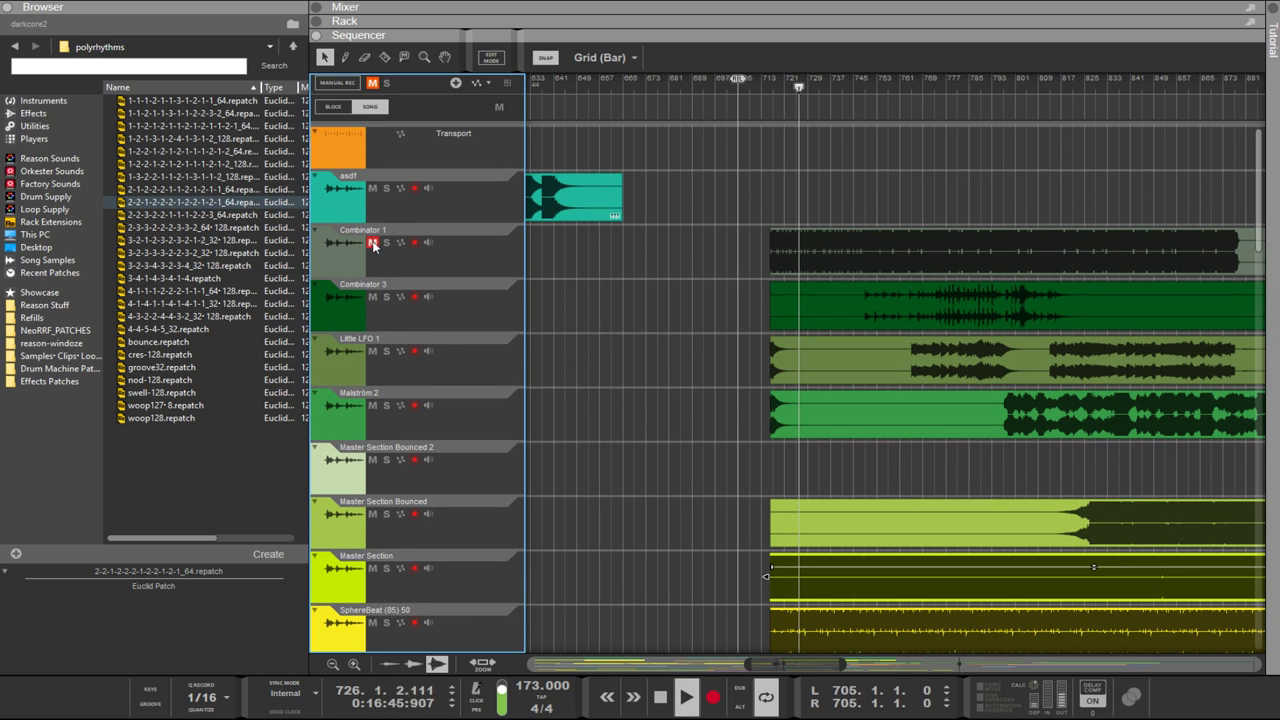
click(813, 245)
key(Delete)
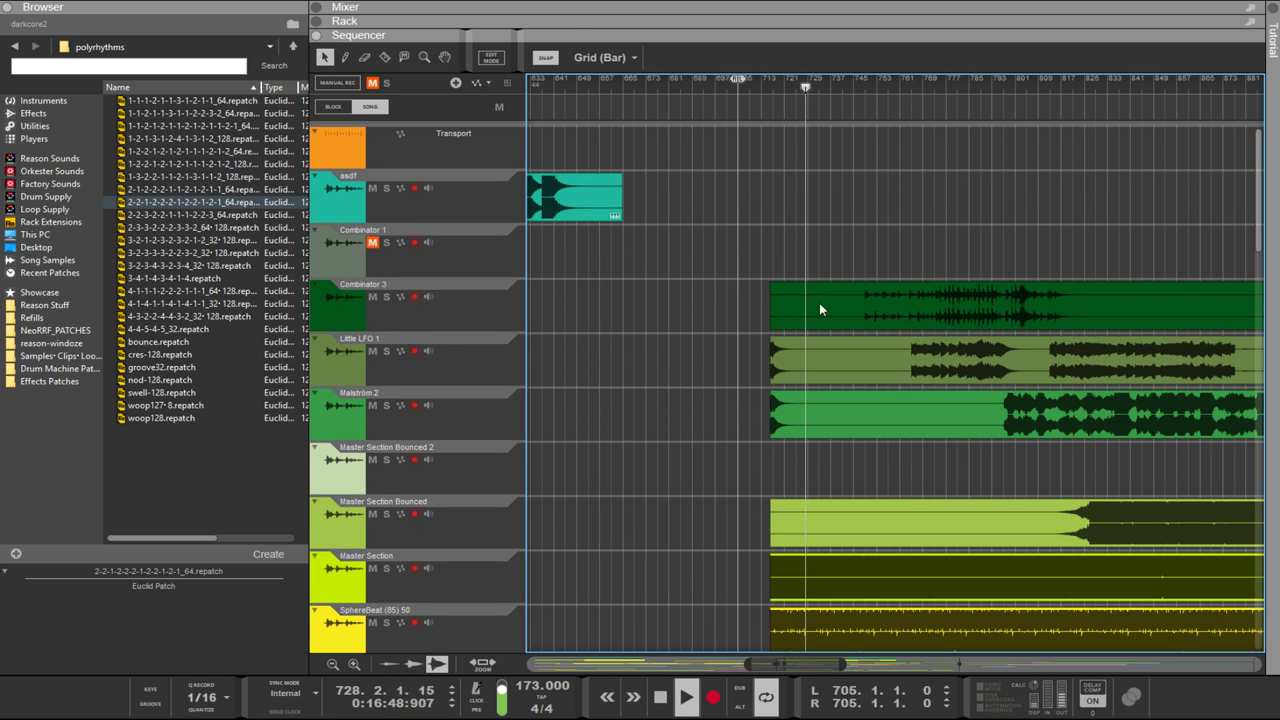
Step: Fade in the Little LFO 1 and Malström 2 clips up to bar 765, and move them with the Combinator 3 clip to about bar 837
drag(717, 451, 827, 380)
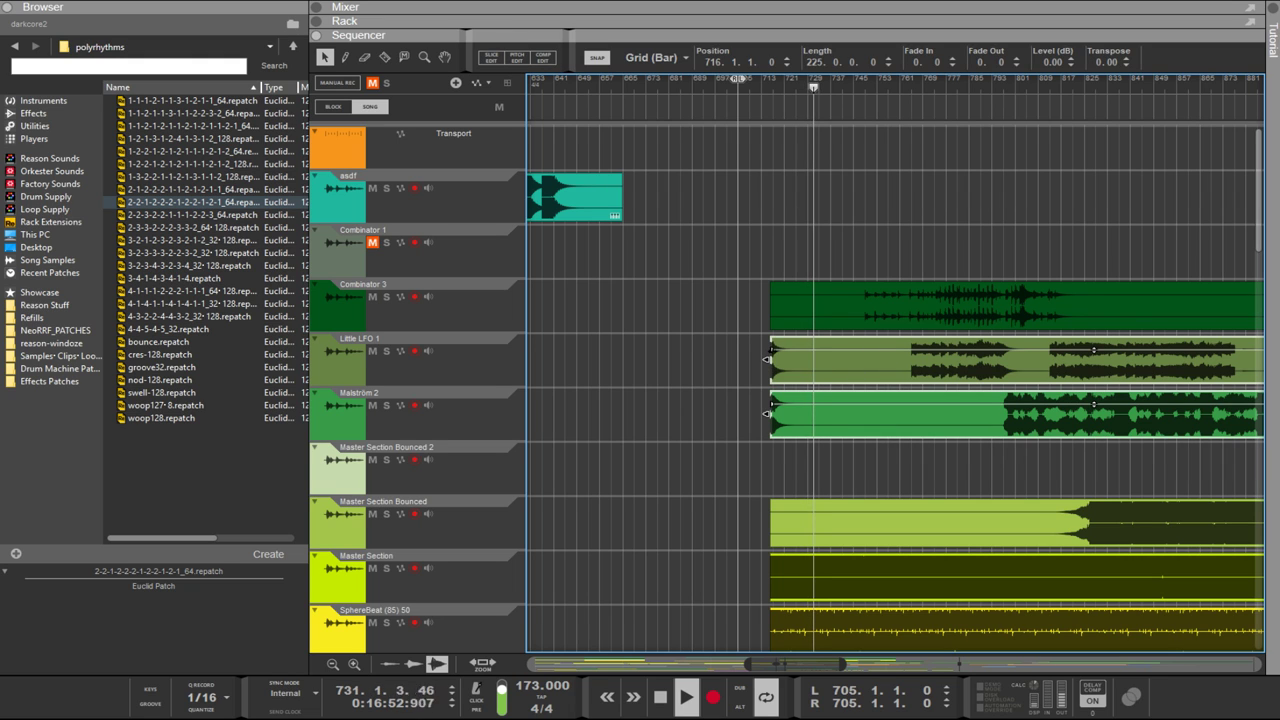
drag(770, 350, 910, 350)
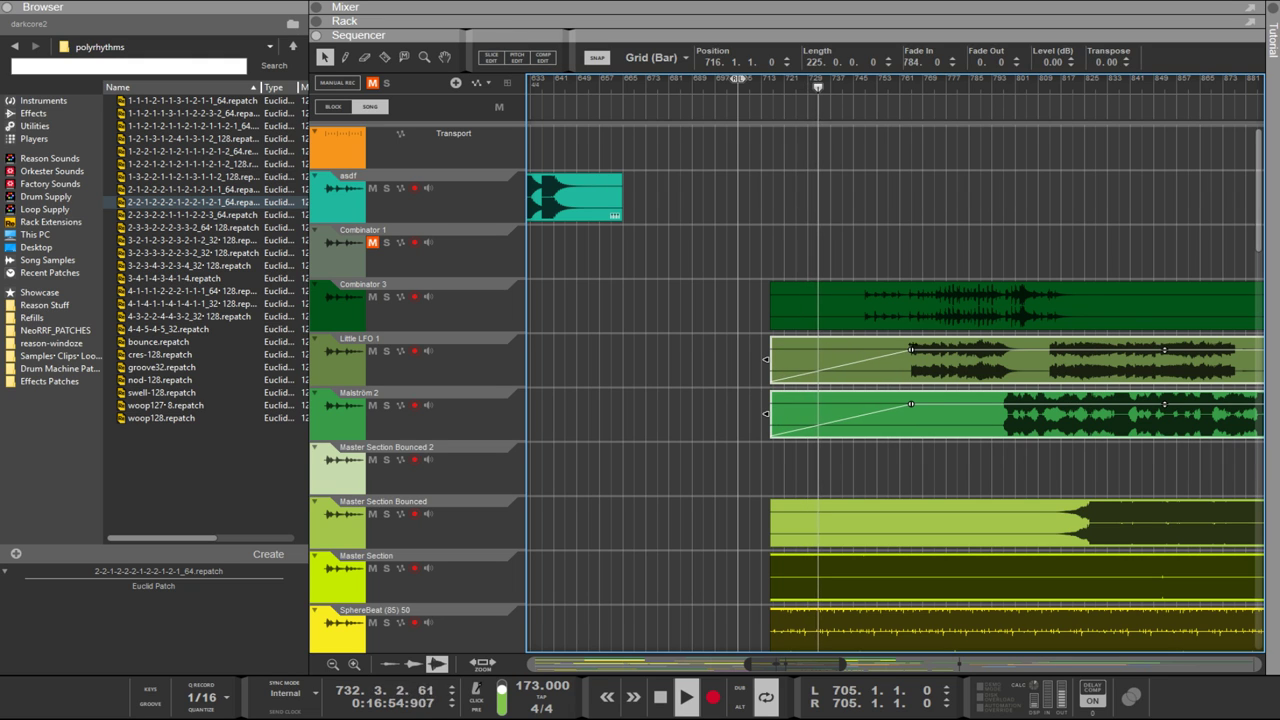
drag(958, 460, 886, 268)
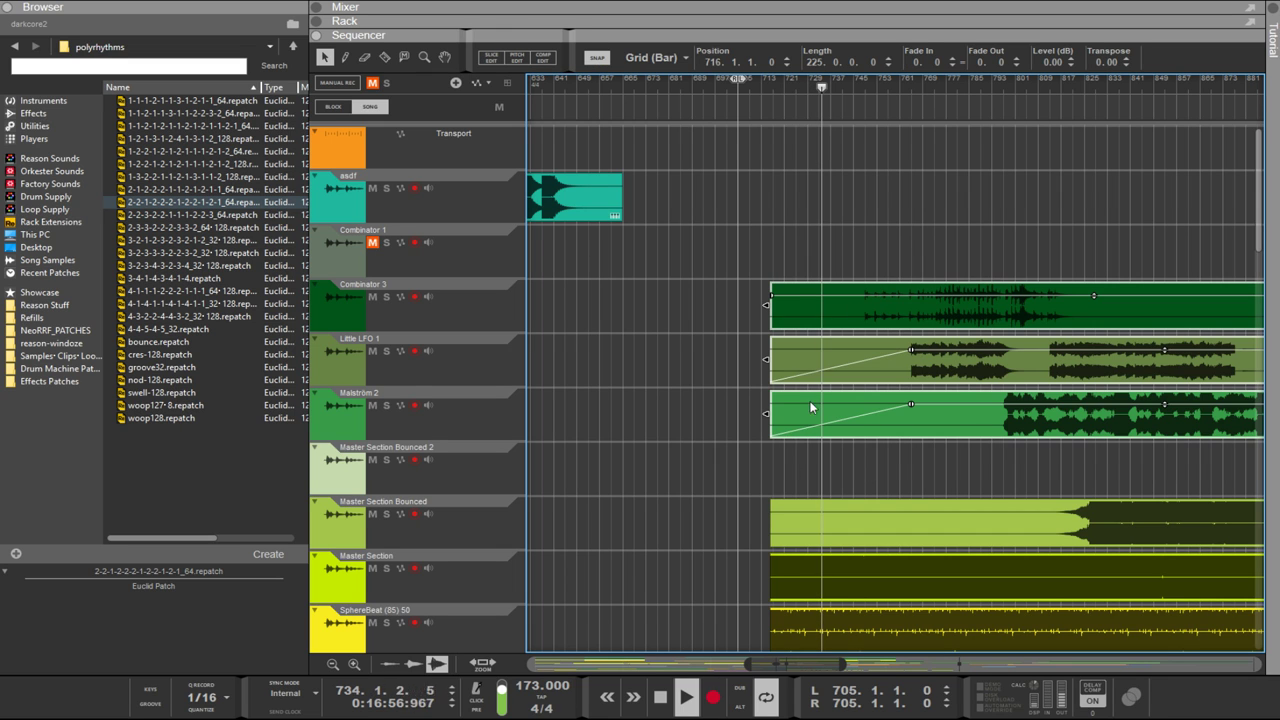
drag(810, 401, 1140, 405)
click(839, 467)
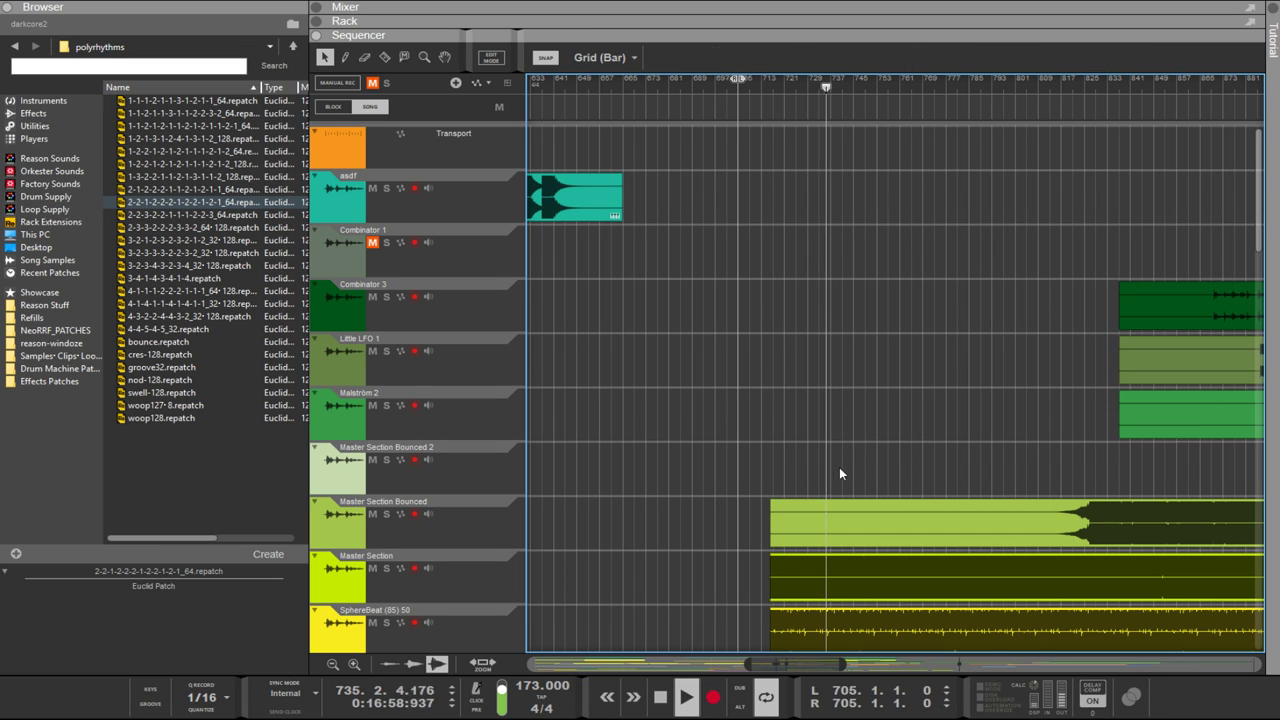
Step: Solo the SphereBeat (85) 50, Master Section and Master Section Bounced tracks one after another to hear each alone
scroll(840, 460, down, 4)
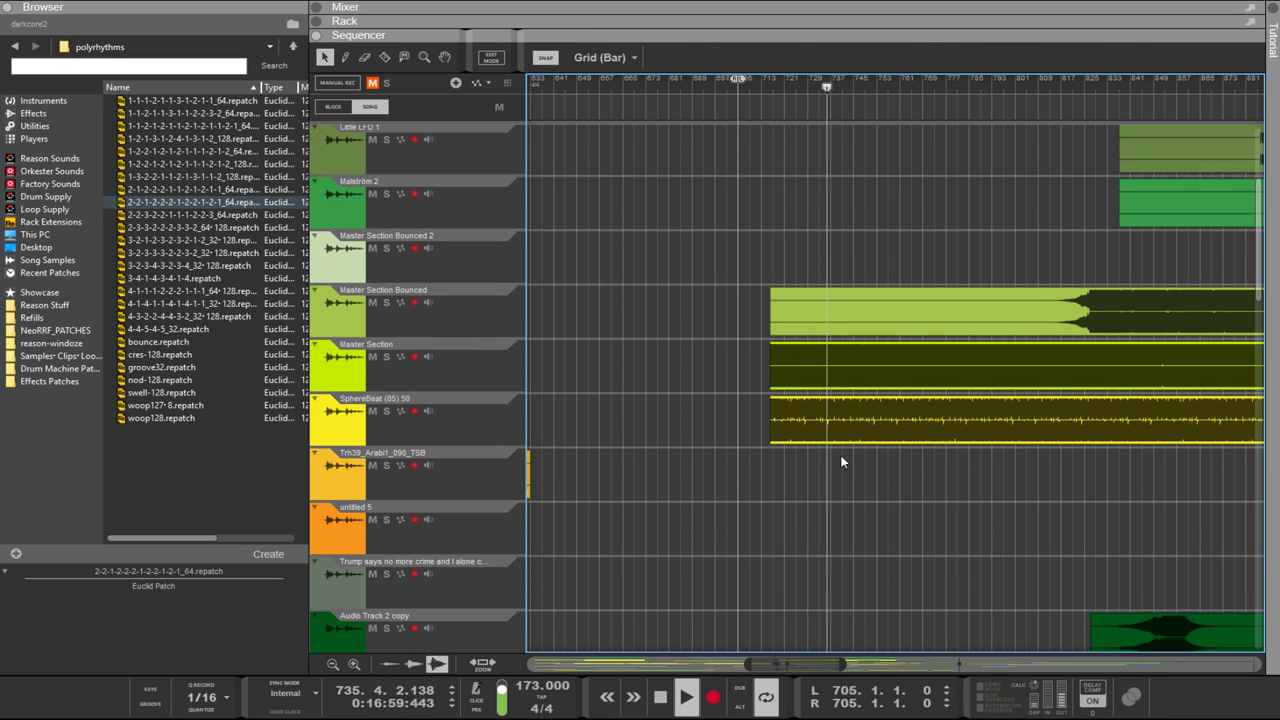
click(386, 411)
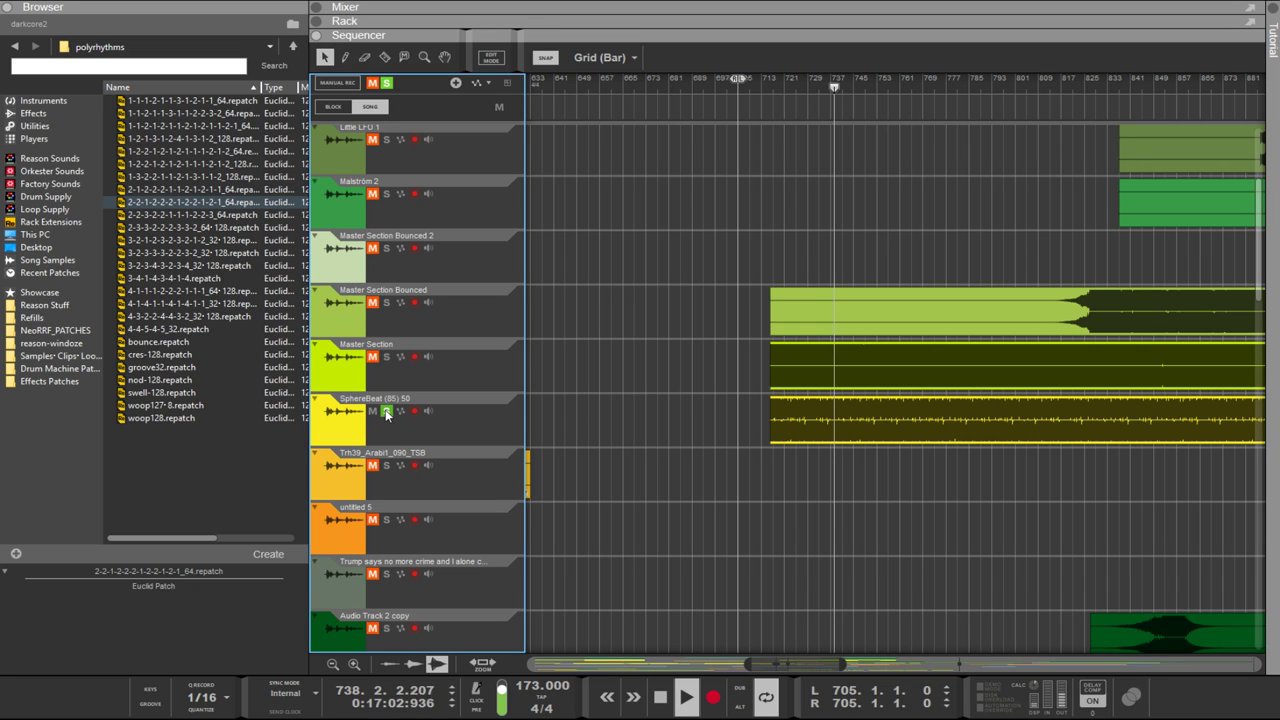
click(386, 411)
click(386, 357)
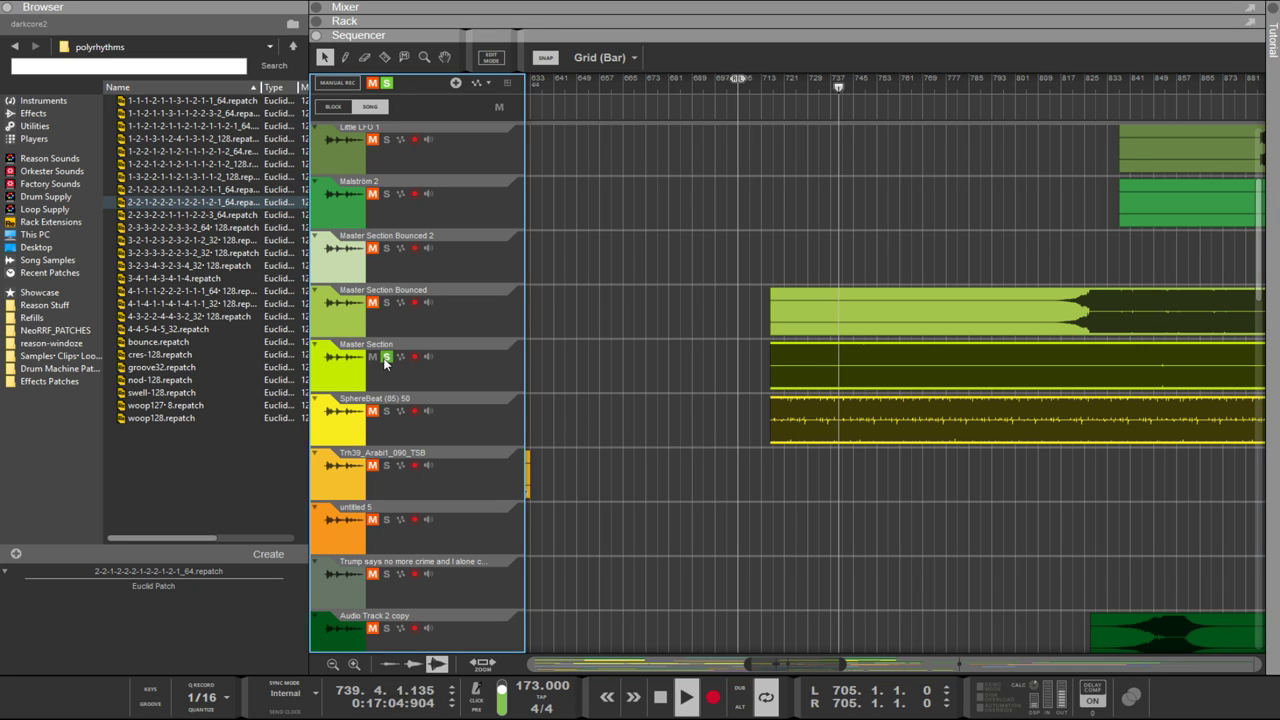
click(386, 357)
click(386, 303)
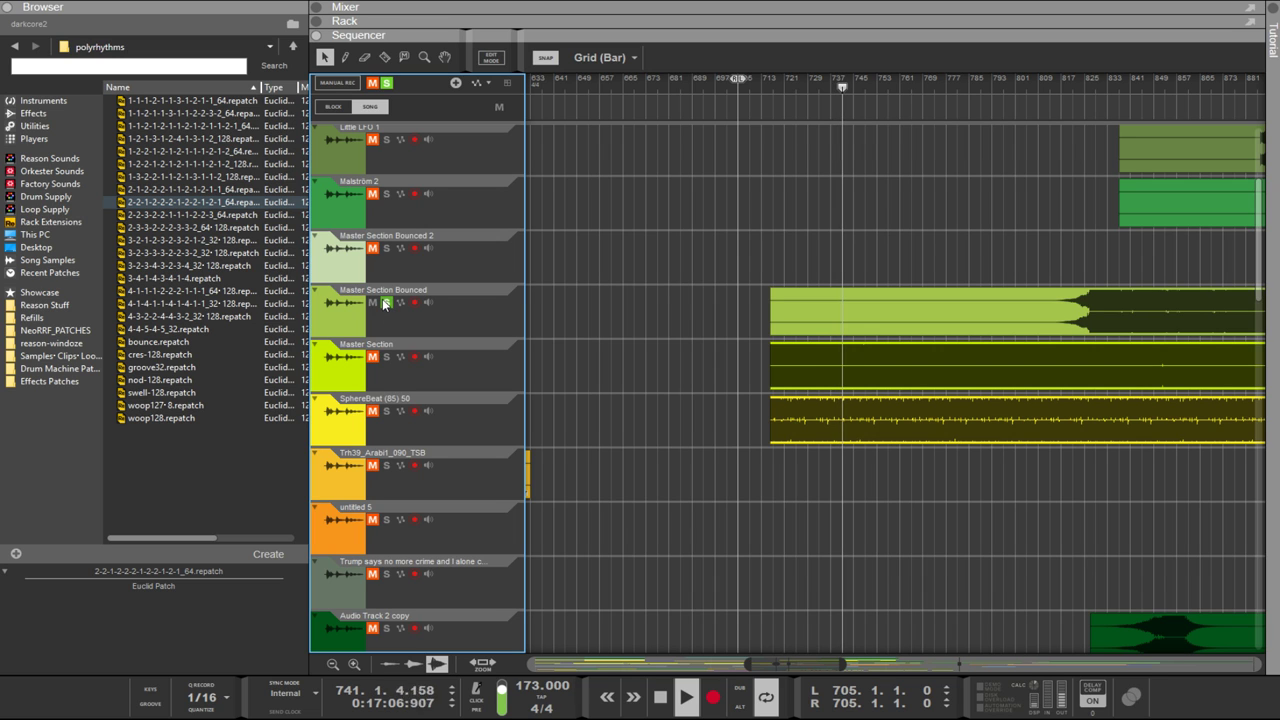
click(386, 303)
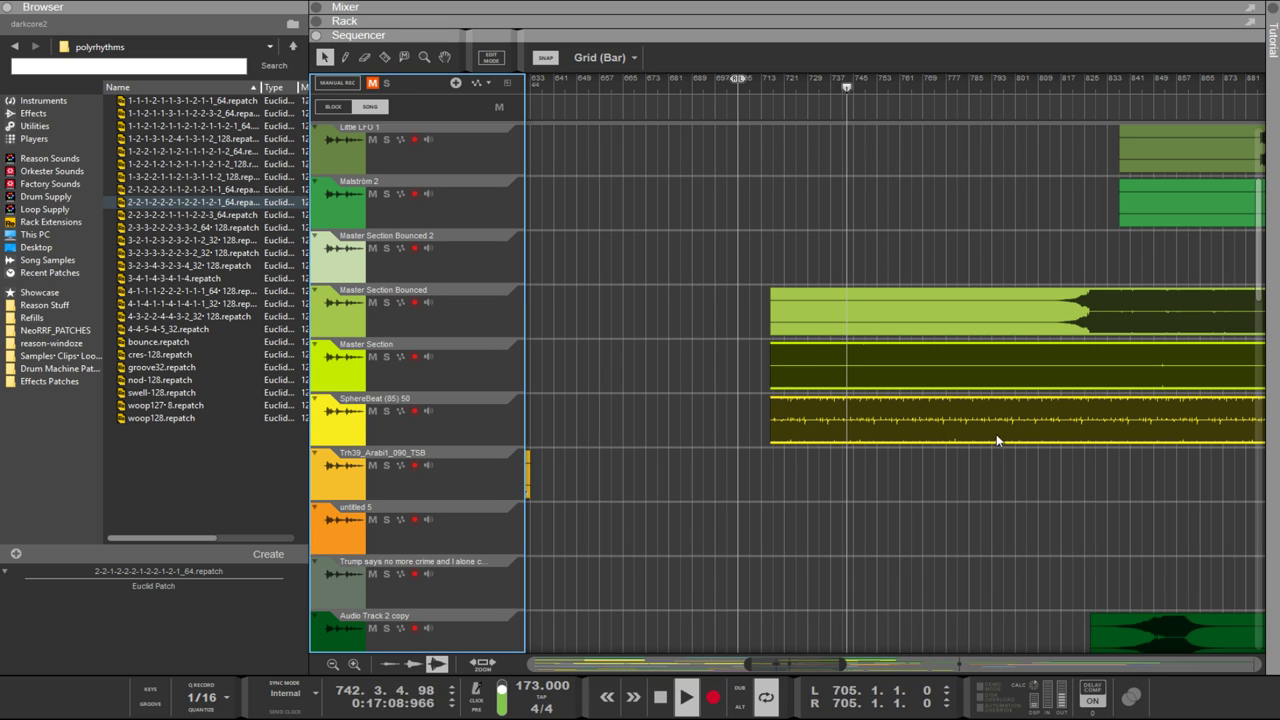
Step: Move the Master Section and SphereBeat (85) 50 clips starting at bar 716 back to bar 171
click(827, 443)
scroll(900, 440, down, 3)
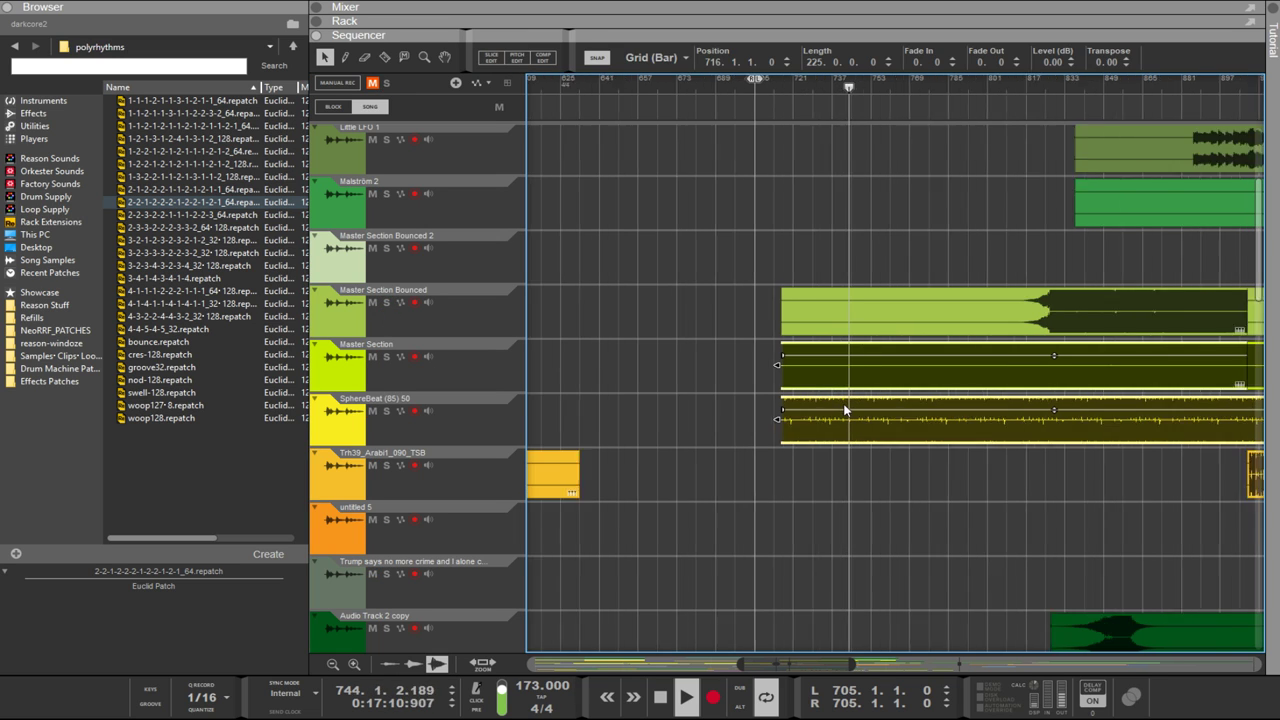
key(Delete)
Step: Set the loop's right locator to bar 769
scroll(892, 338, left, 3)
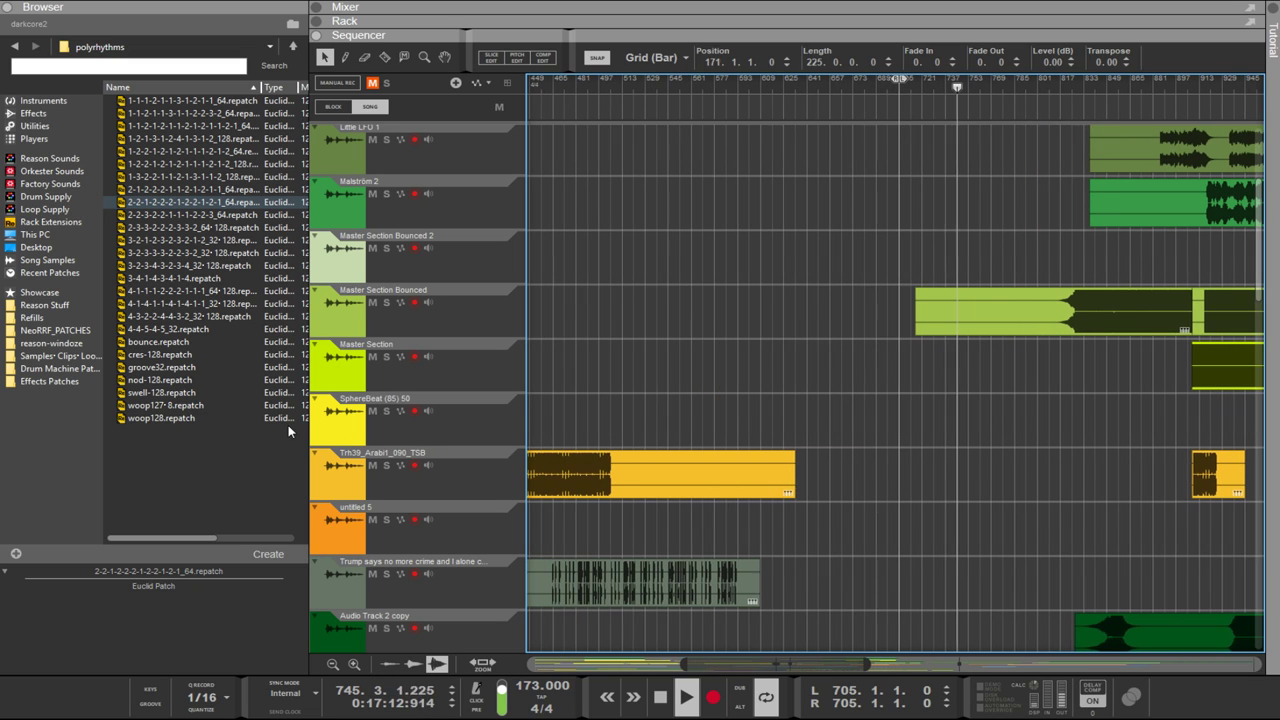
alt+click(991, 84)
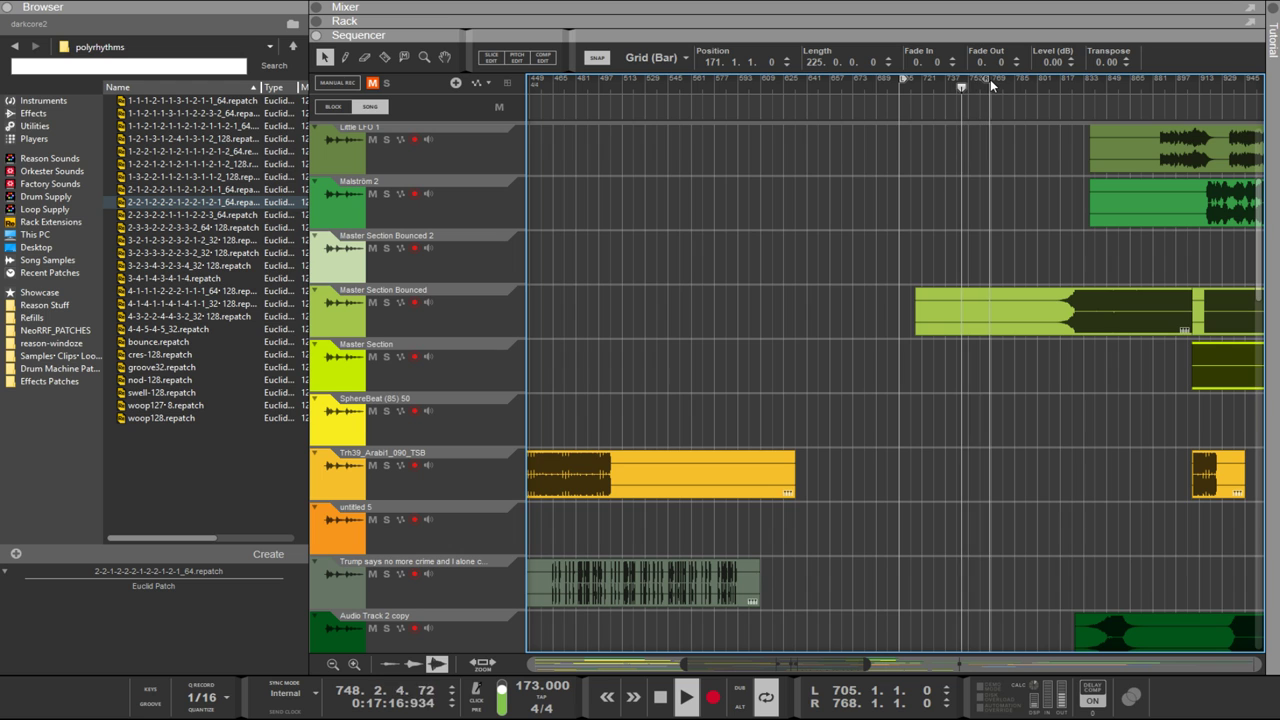
alt+click(991, 84)
Step: Move the Audio Track 2 copy, Master Section Bounced, Master Section and NN-XT 1 copy 2 clips earlier together, placing the Audio Track 2 copy clip at bar 349
scroll(985, 380, down, 5)
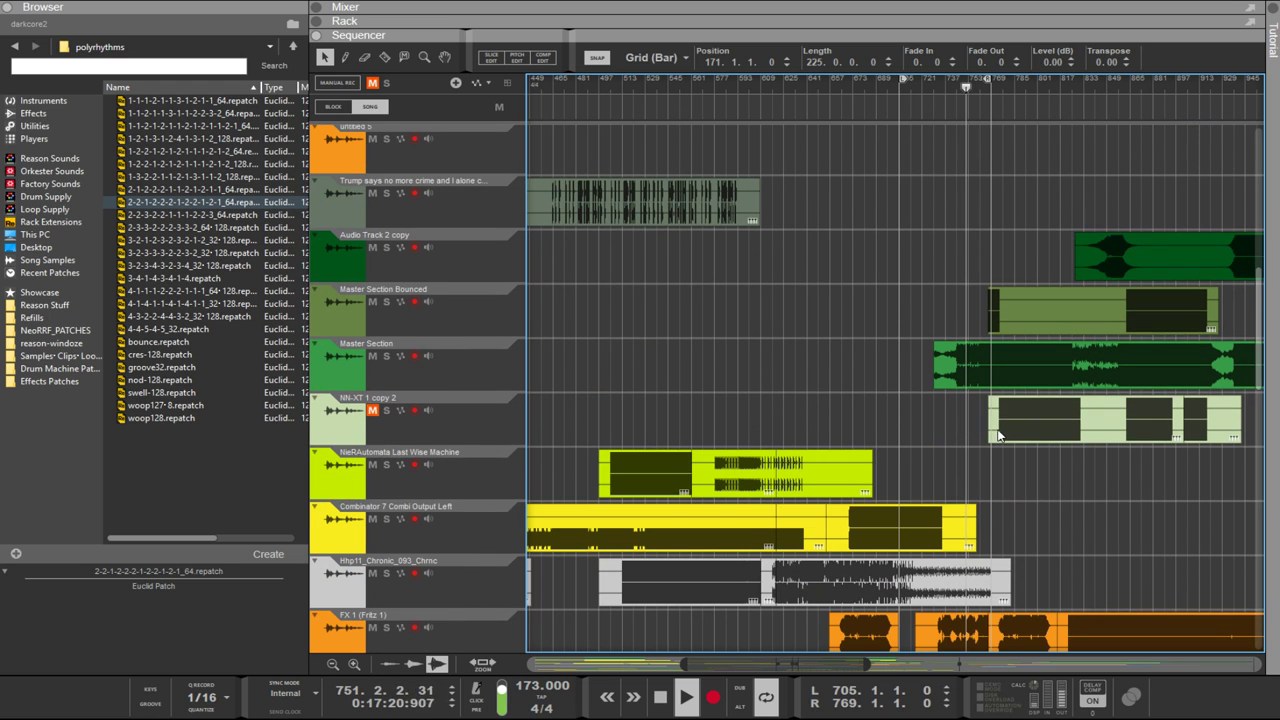
drag(1090, 430, 592, 283)
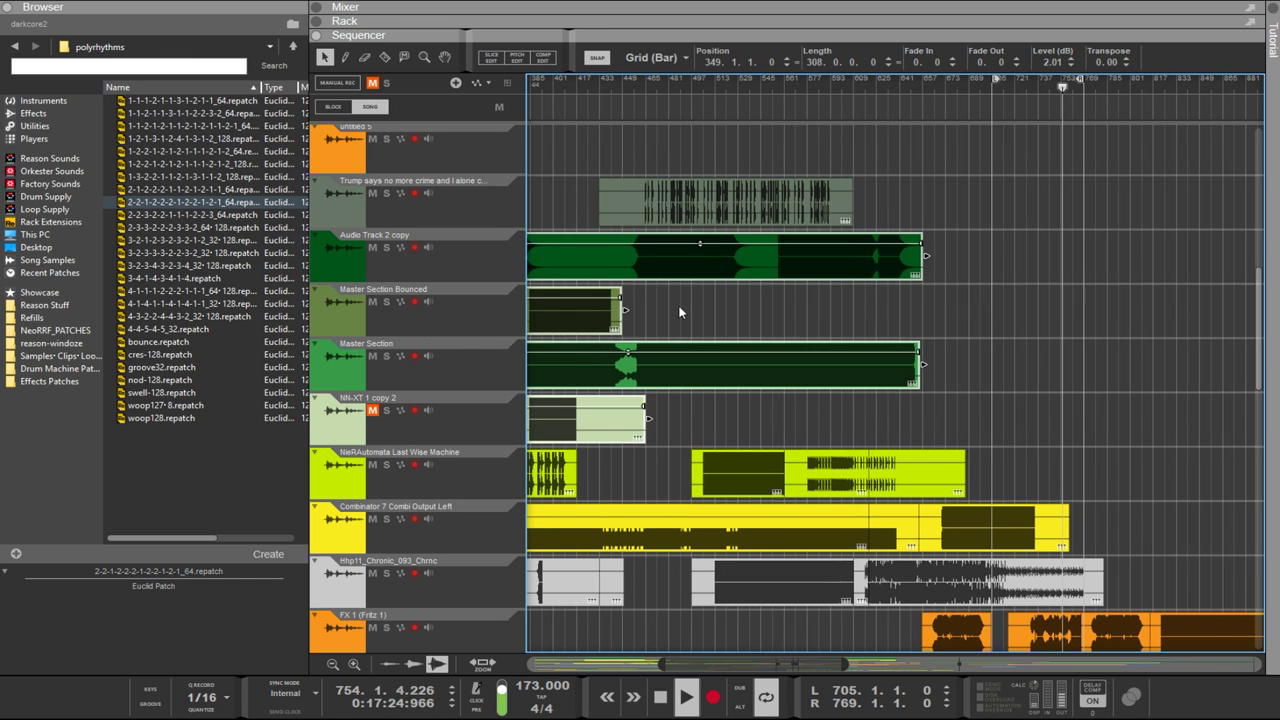
scroll(1081, 496, up, 2)
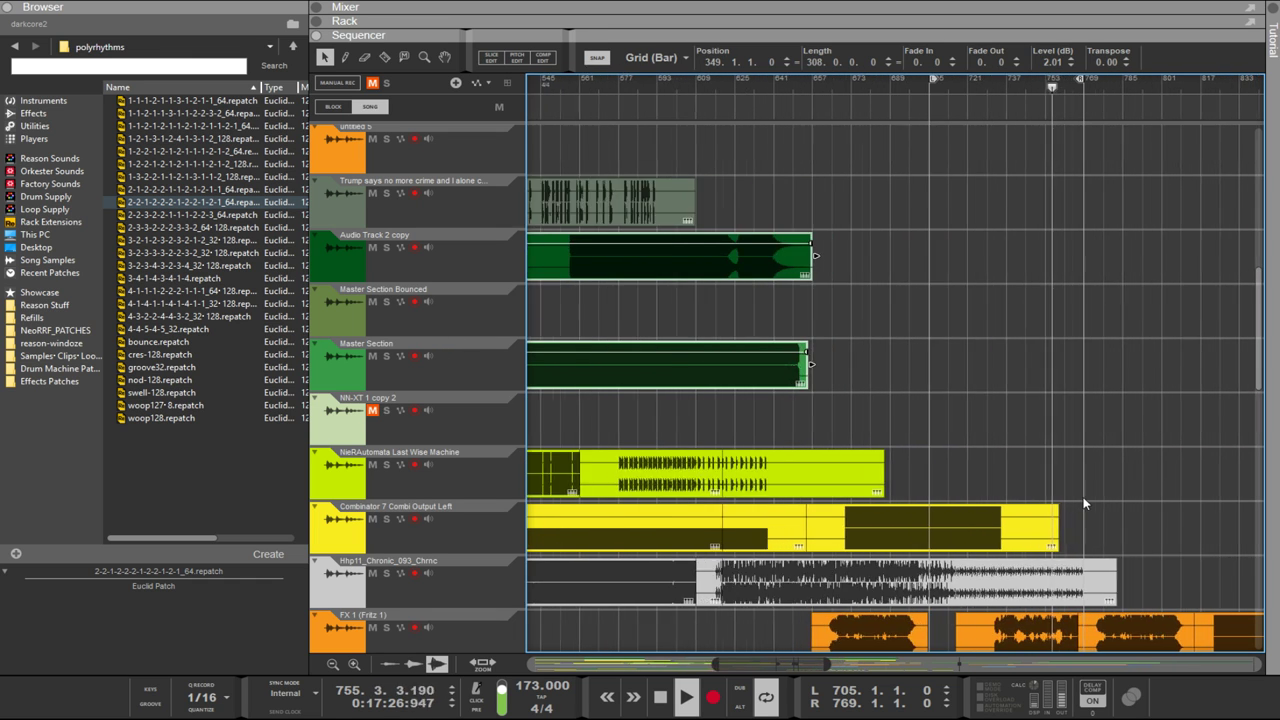
scroll(1081, 496, up, 1)
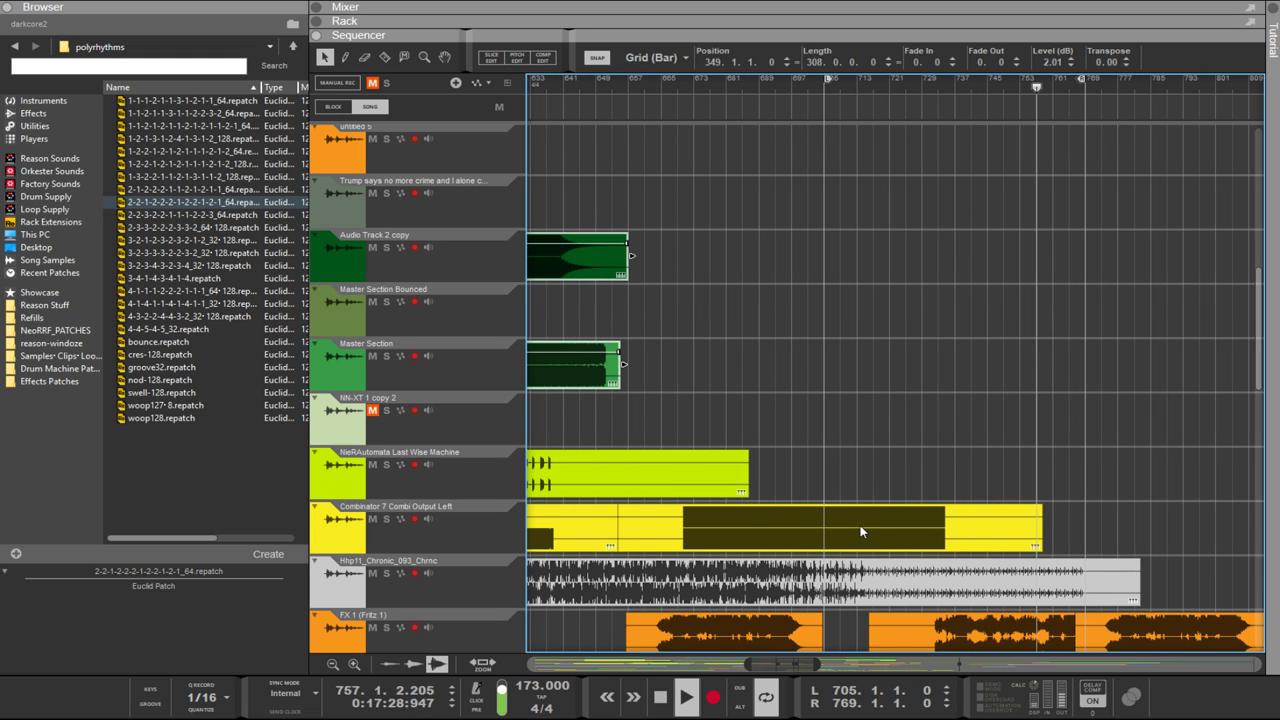
Step: Copy the Abandoned Prison A FULL 110 BPM clips of bars 737–769 to bars 705–737 on the same track
scroll(1011, 466, up, 10)
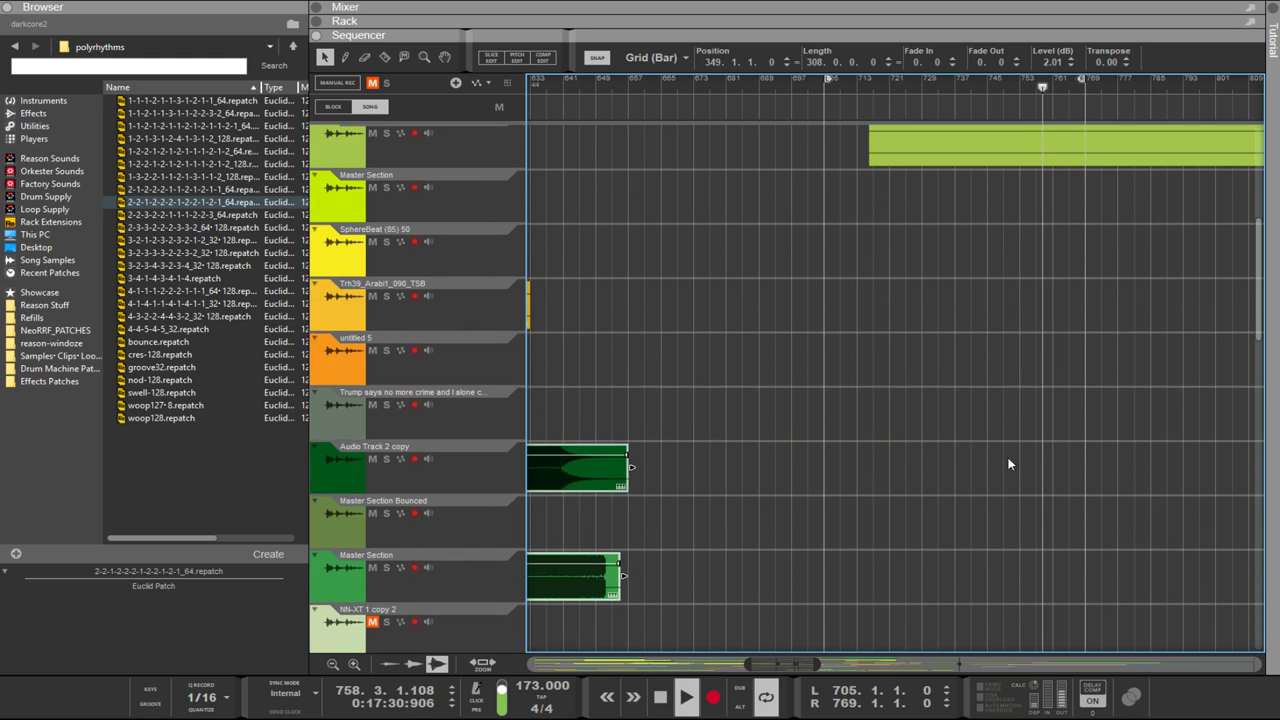
scroll(1008, 460, down, 15)
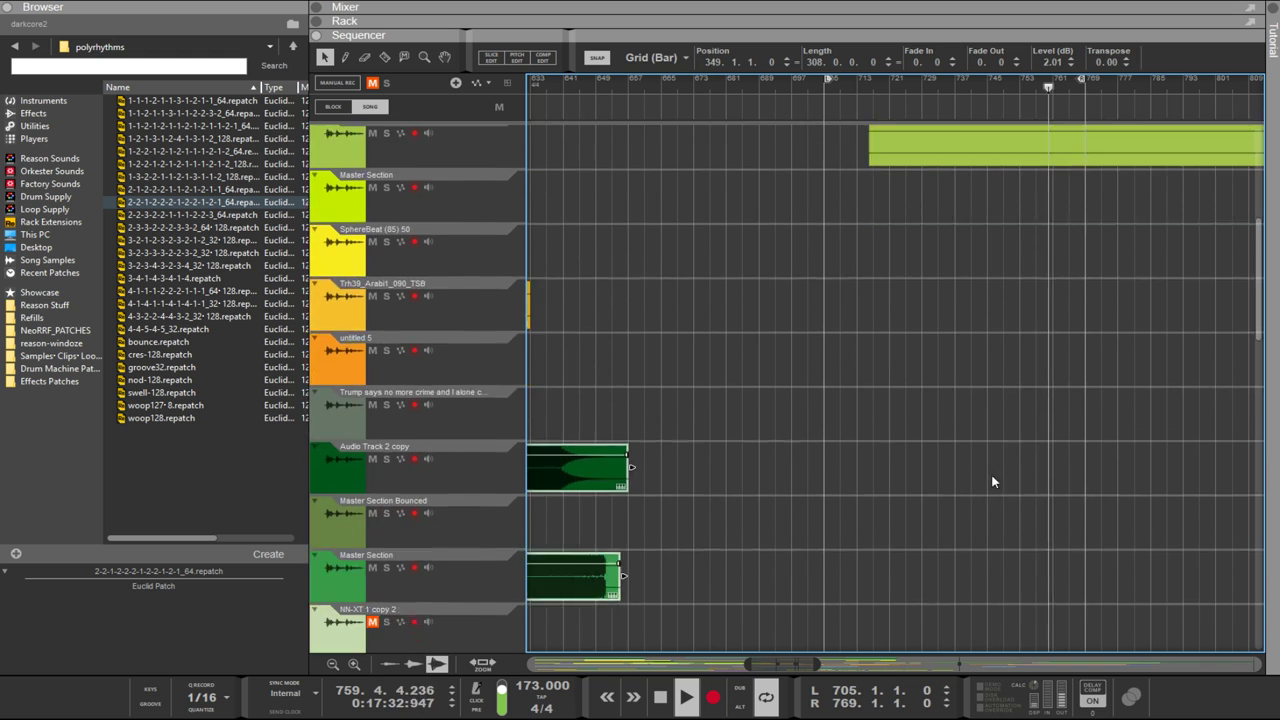
scroll(970, 490, down, 5)
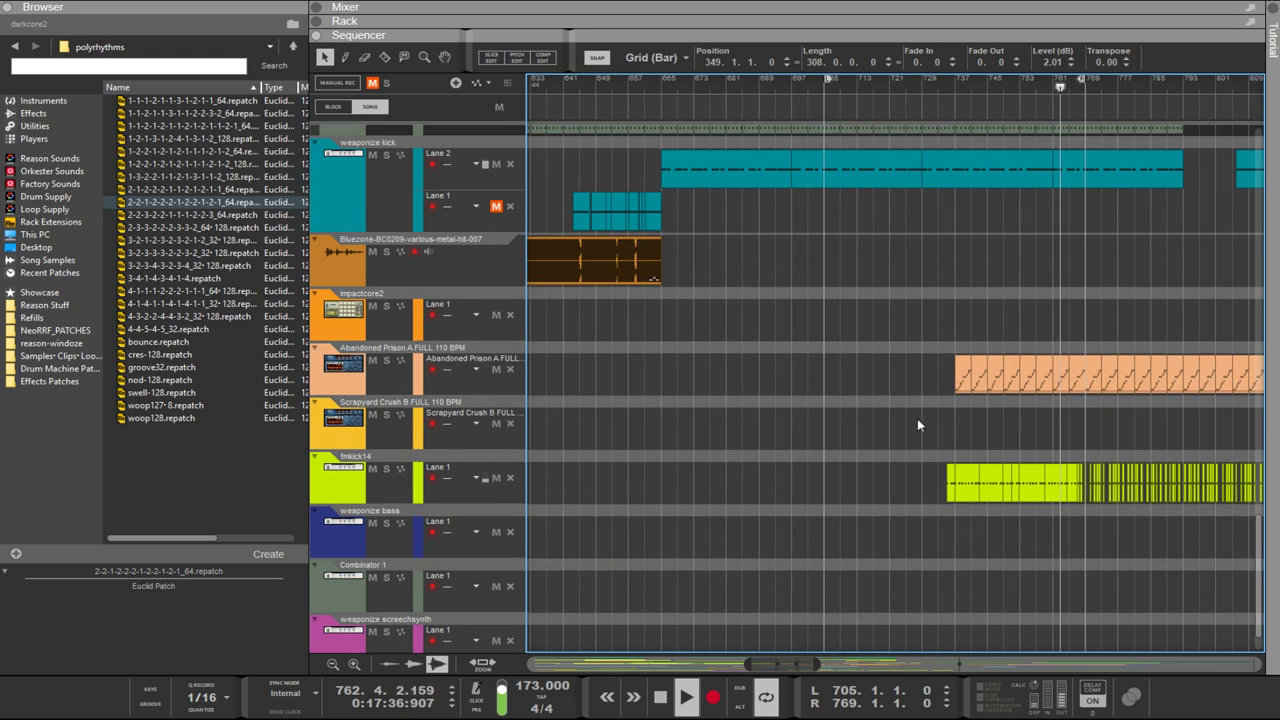
drag(927, 458, 1082, 373)
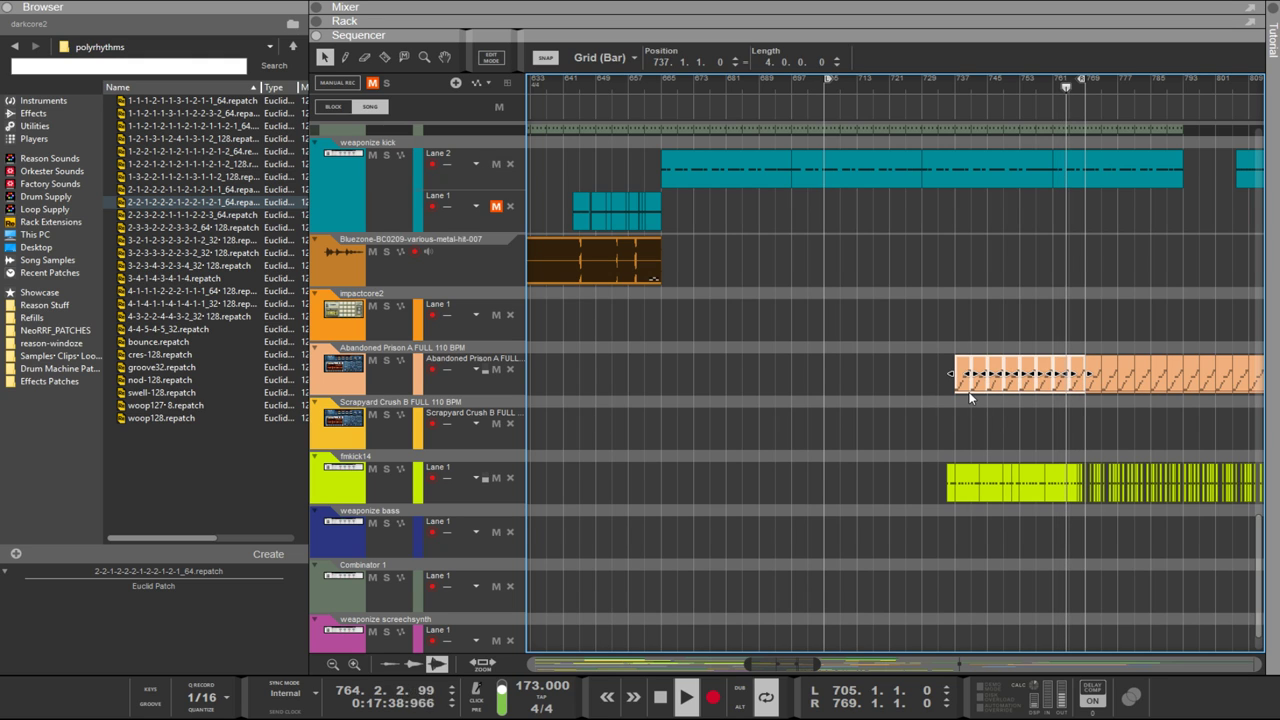
drag(1007, 393, 839, 383)
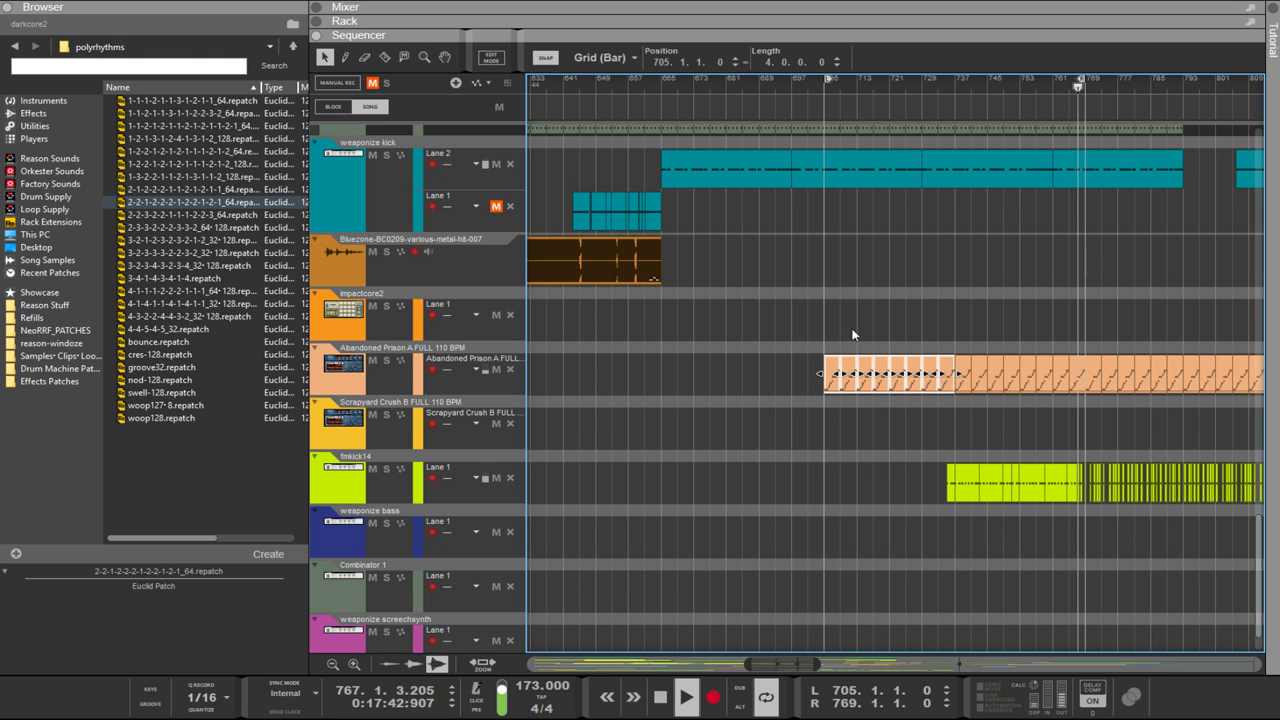
Step: Delete the Abandoned Prison A FULL 110 BPM clips between bars 705 and 769, after undoing a trial move to the Scrapyard Crush B FULL 110 BPM track
drag(752, 372, 1078, 378)
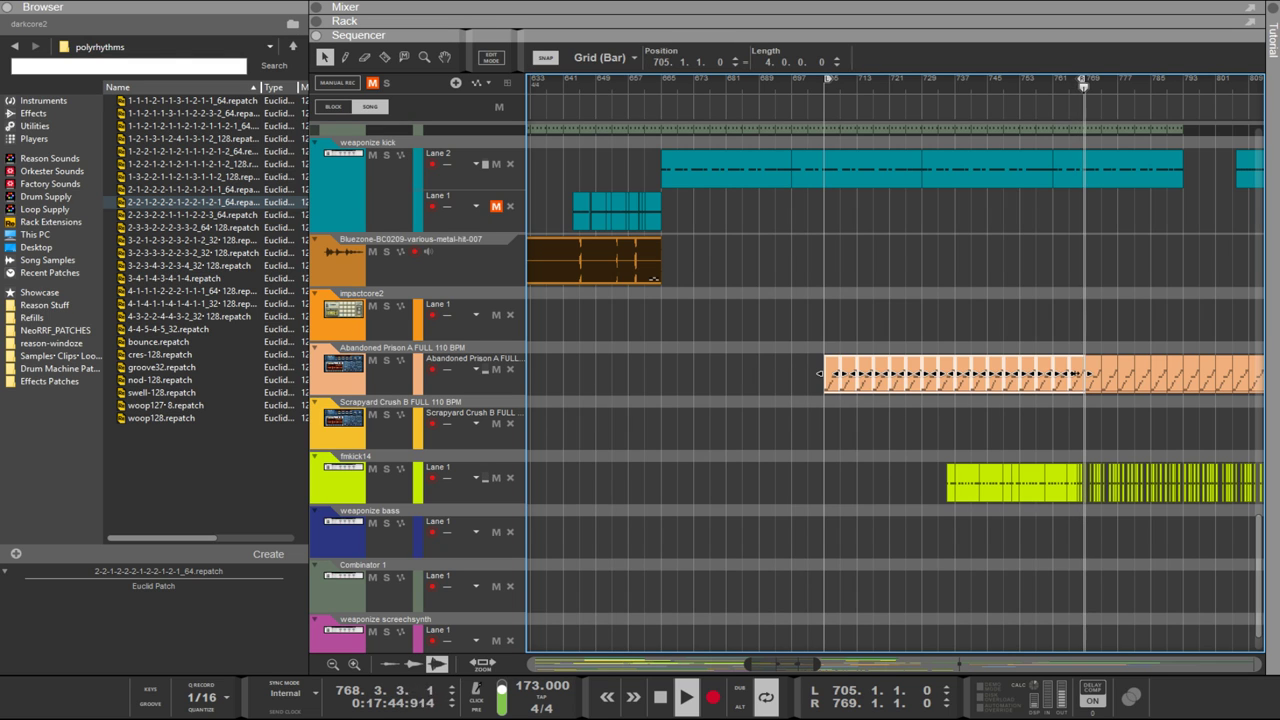
drag(834, 385, 831, 401)
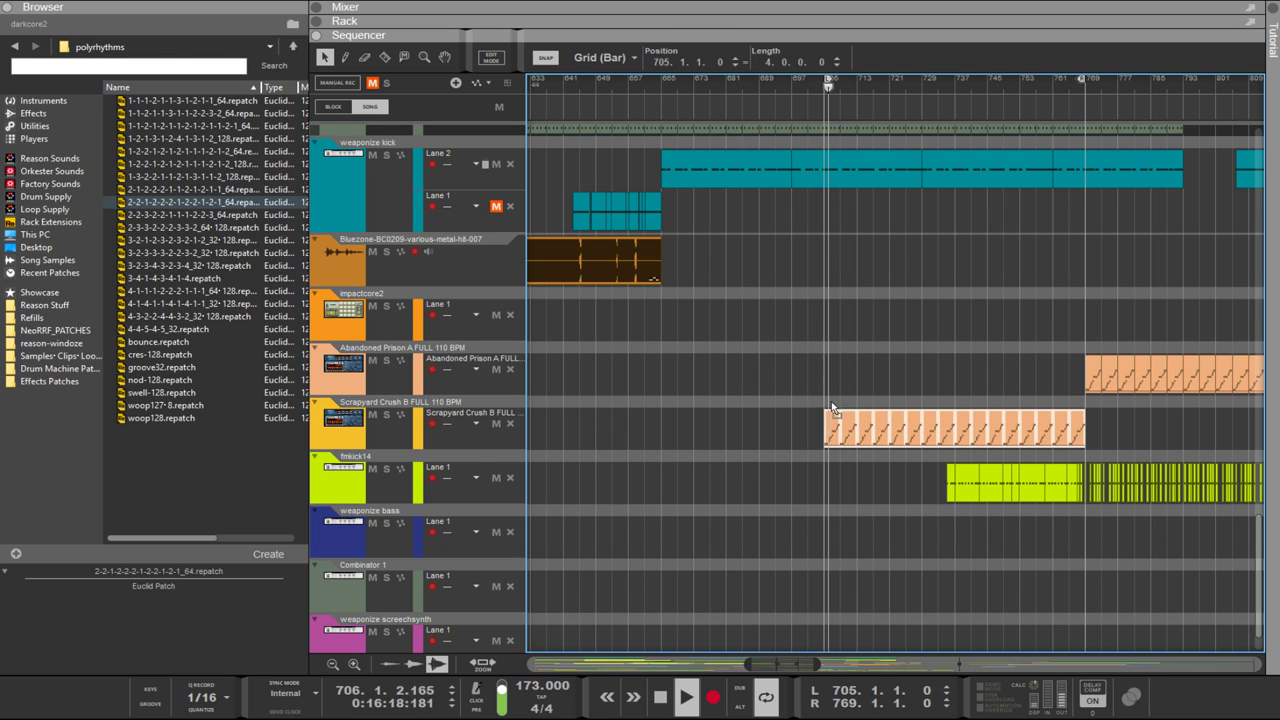
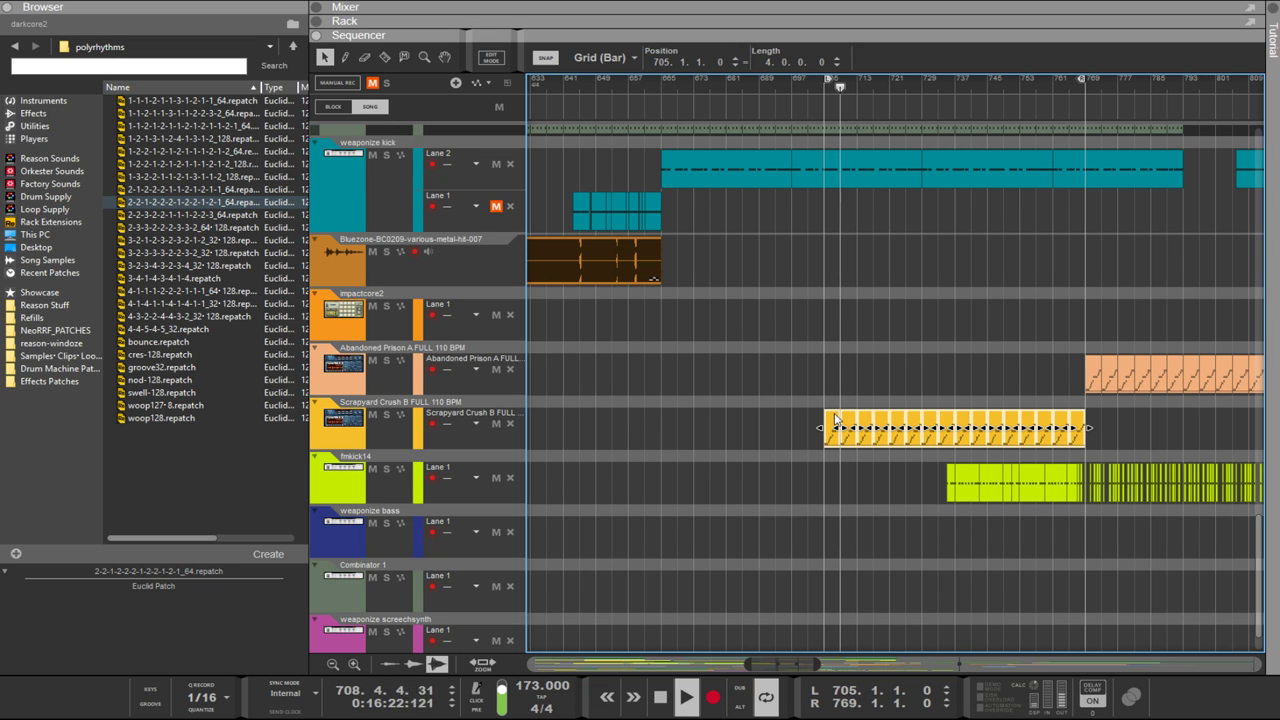
key(ctrl+z)
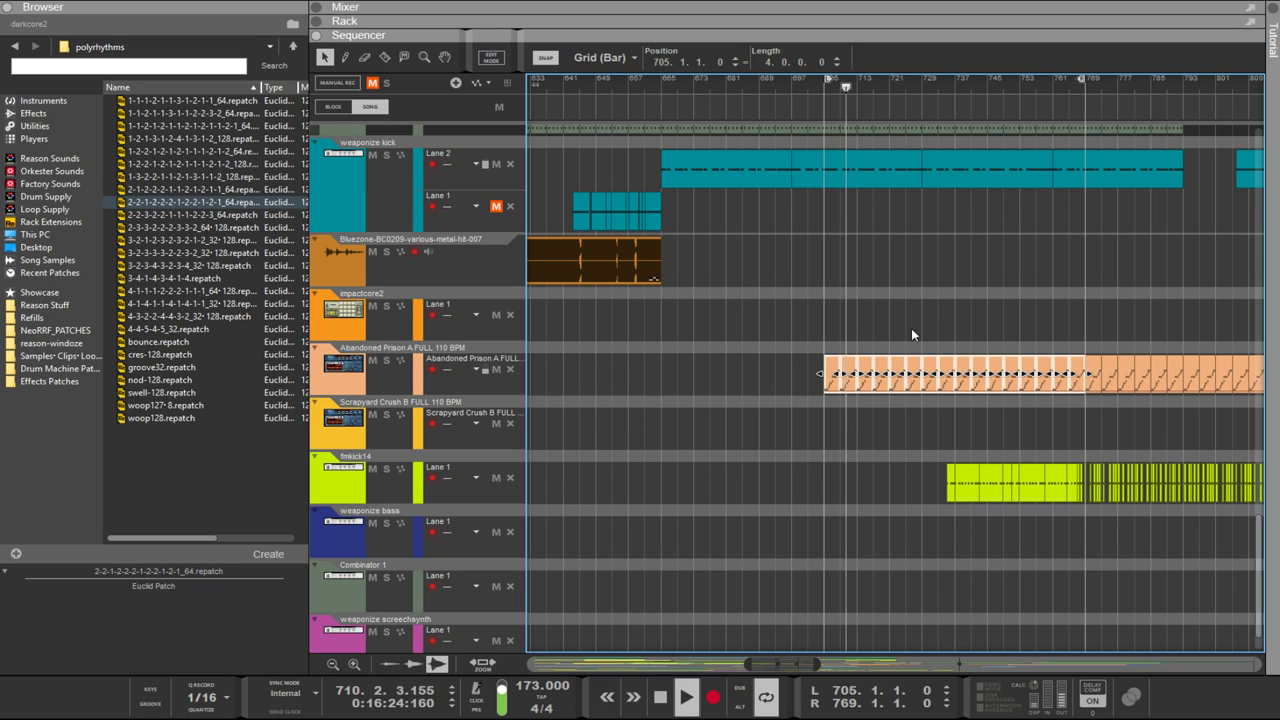
key(Delete)
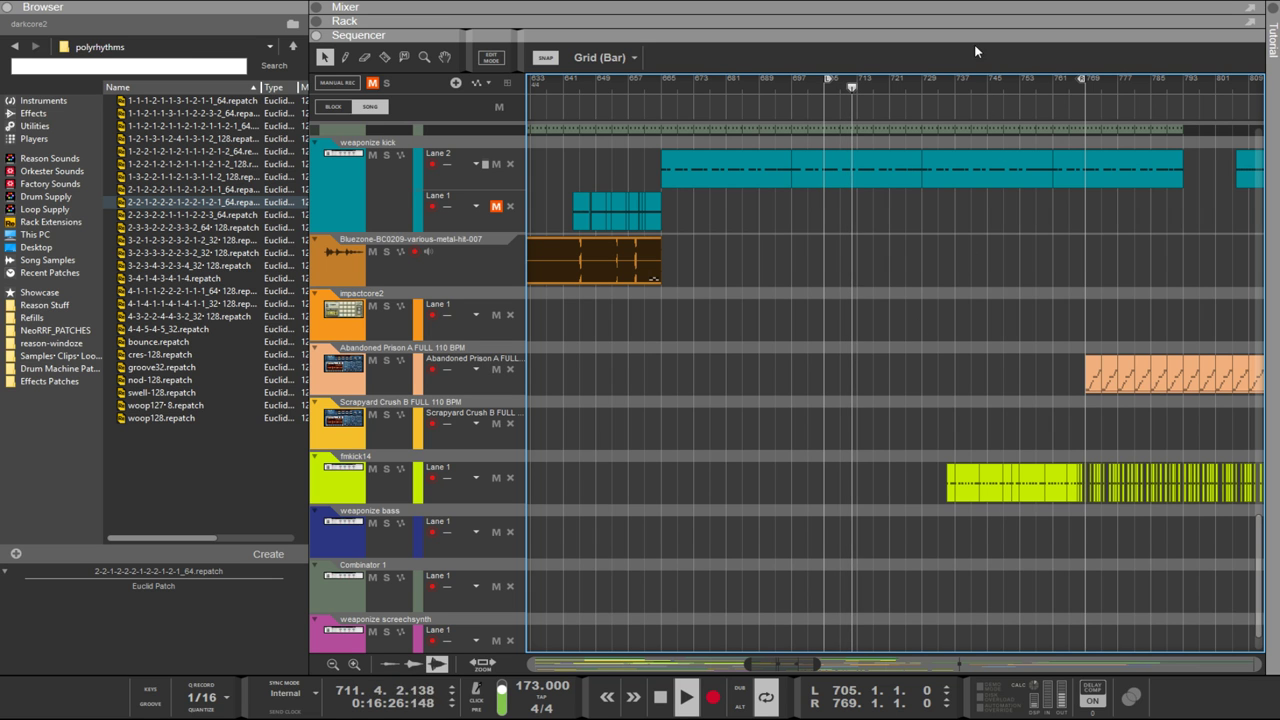
scroll(983, 210, up, 10)
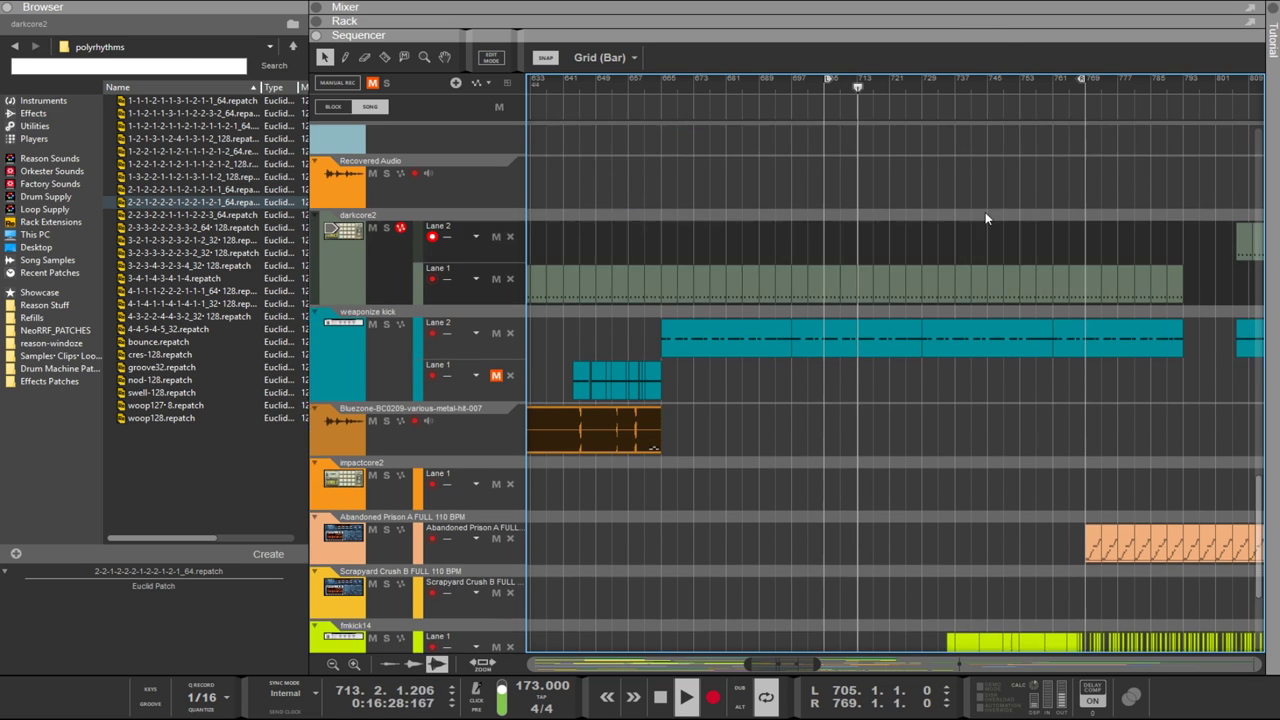
scroll(975, 200, up, 6)
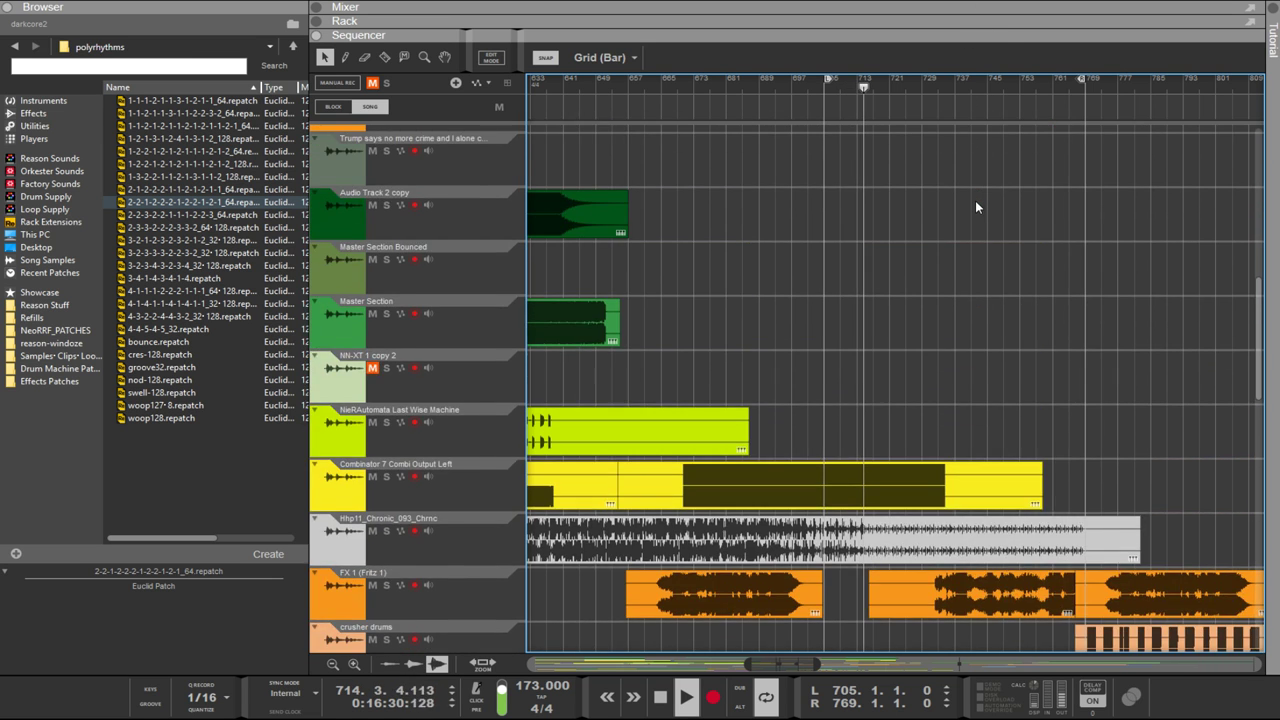
scroll(963, 198, down, 4)
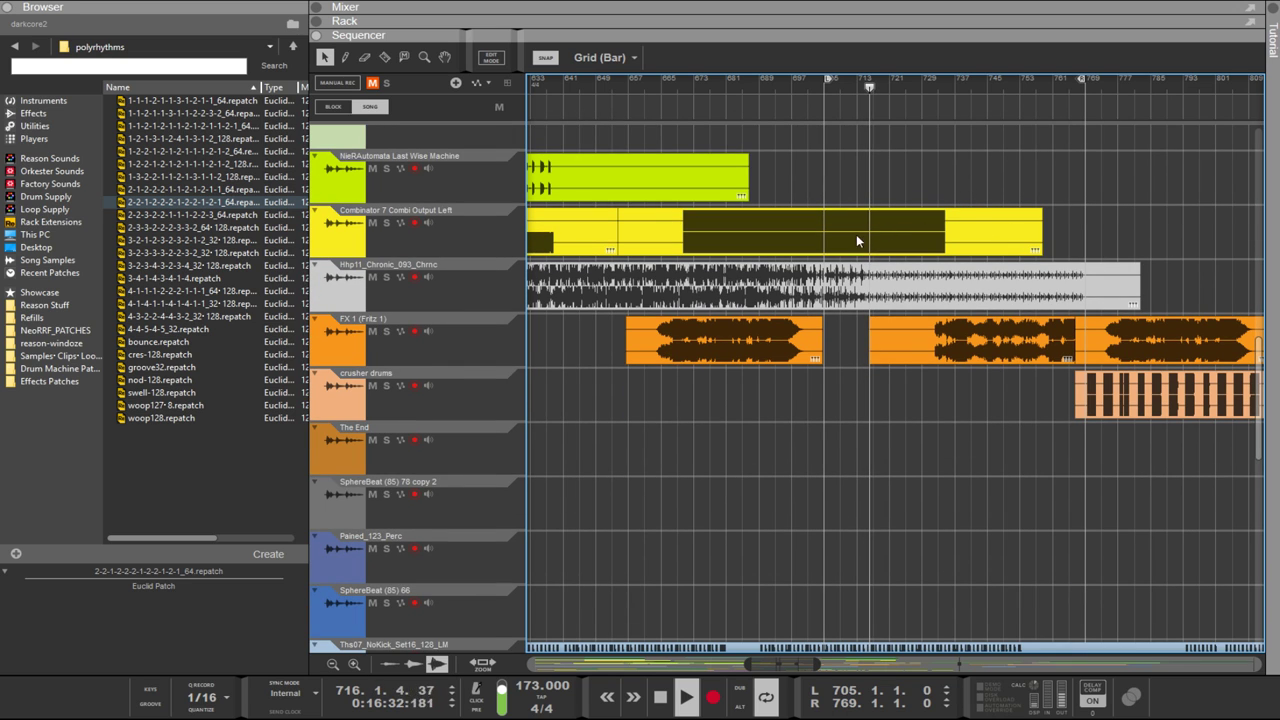
Step: Move the Combinator 7 Combi Output Left clip later to bar 689, aligning the start of its sound with the loop start at bar 705
drag(818, 245, 955, 230)
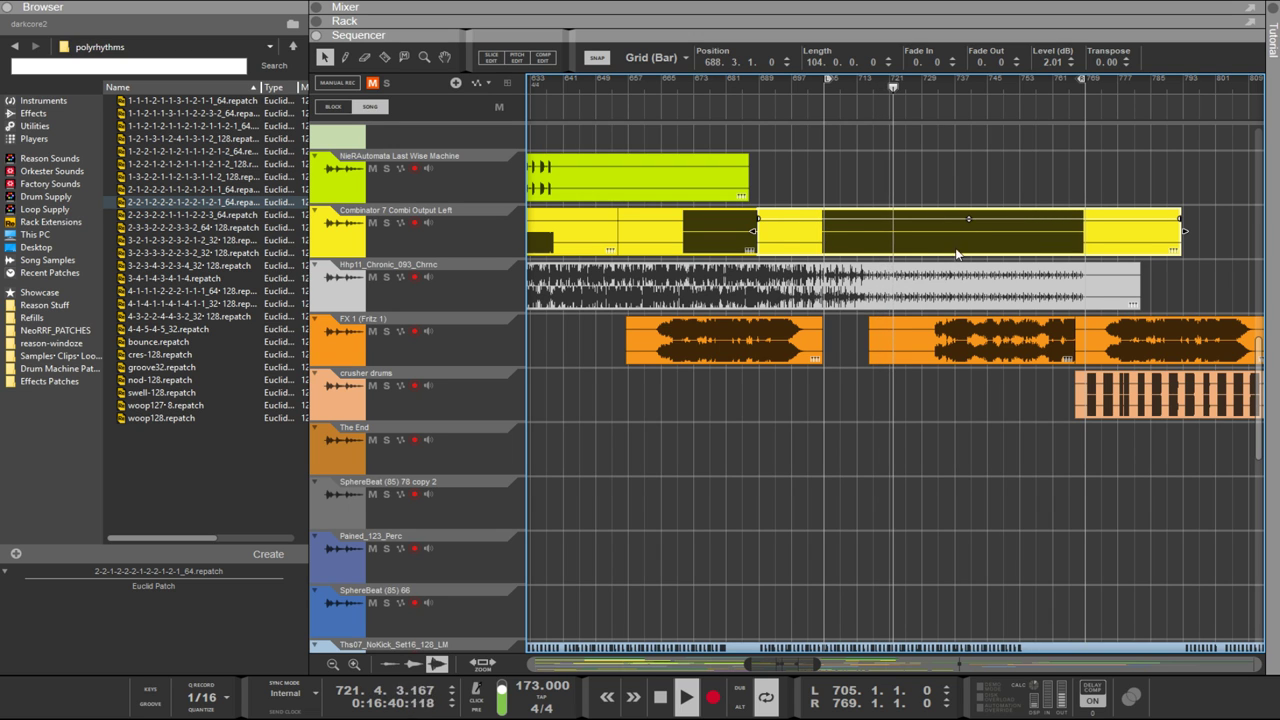
ctrl+scroll(955, 253, up, 4)
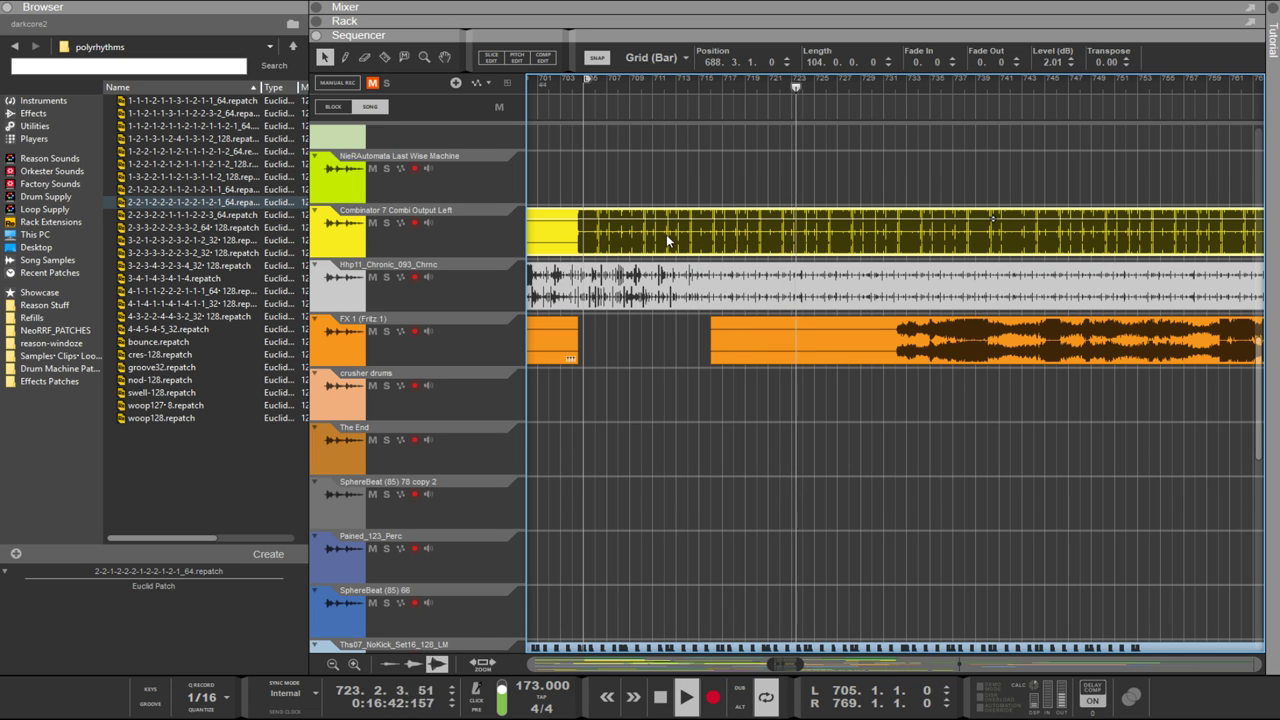
ctrl+scroll(666, 234, up, 2)
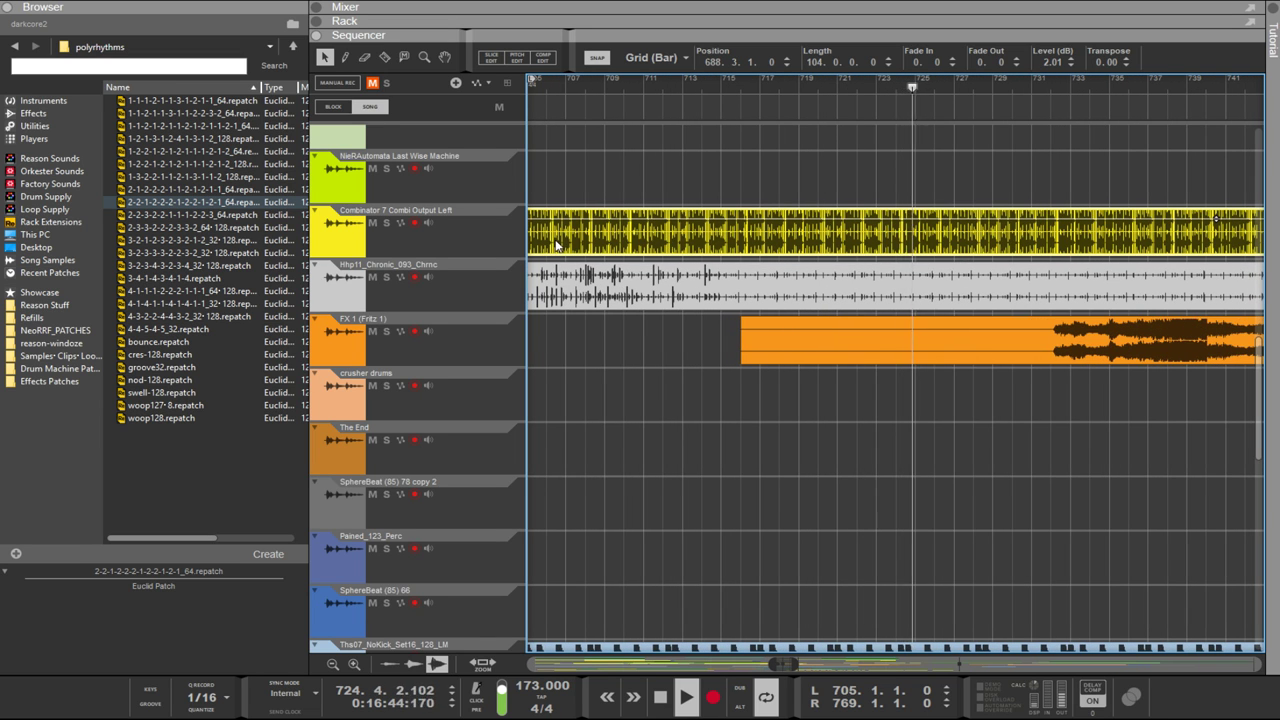
ctrl+scroll(557, 245, up, 1)
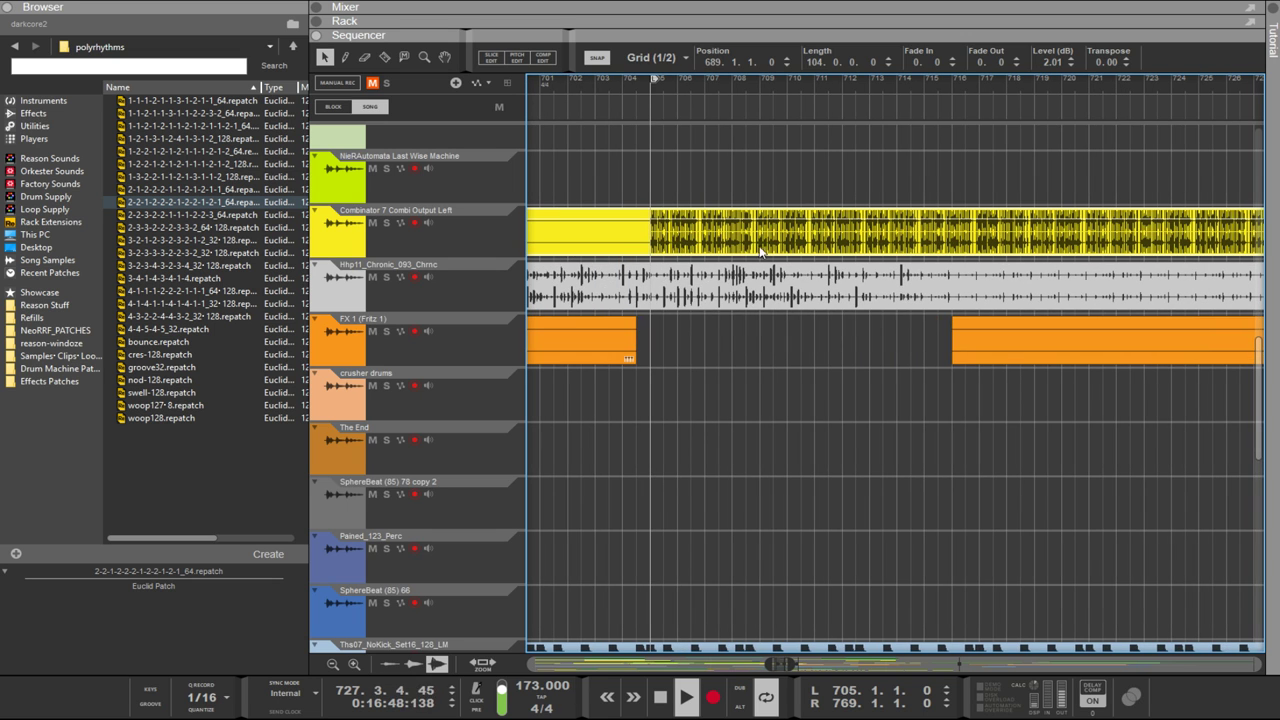
ctrl+scroll(760, 251, down, 6)
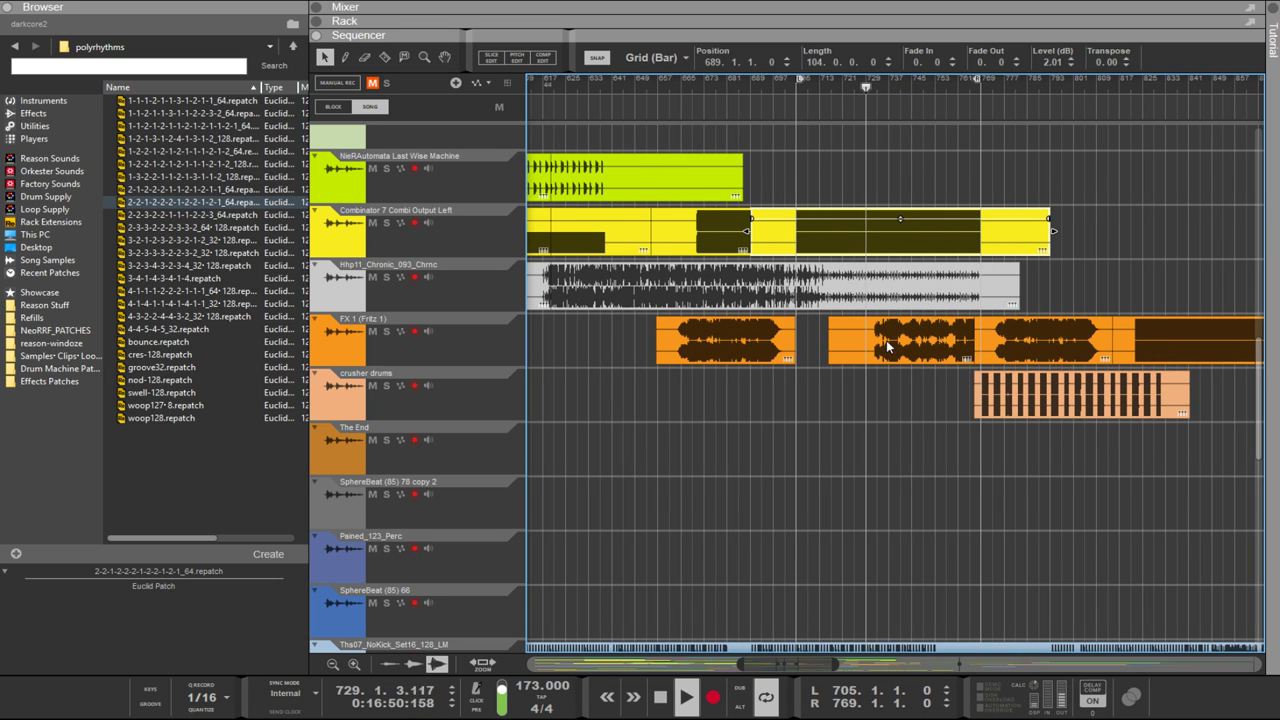
Step: Place the FX 1 (Fritz 1) clip at bar 661 with a 108-bar length, and trim the following clip to start at bar 769
drag(887, 345, 727, 347)
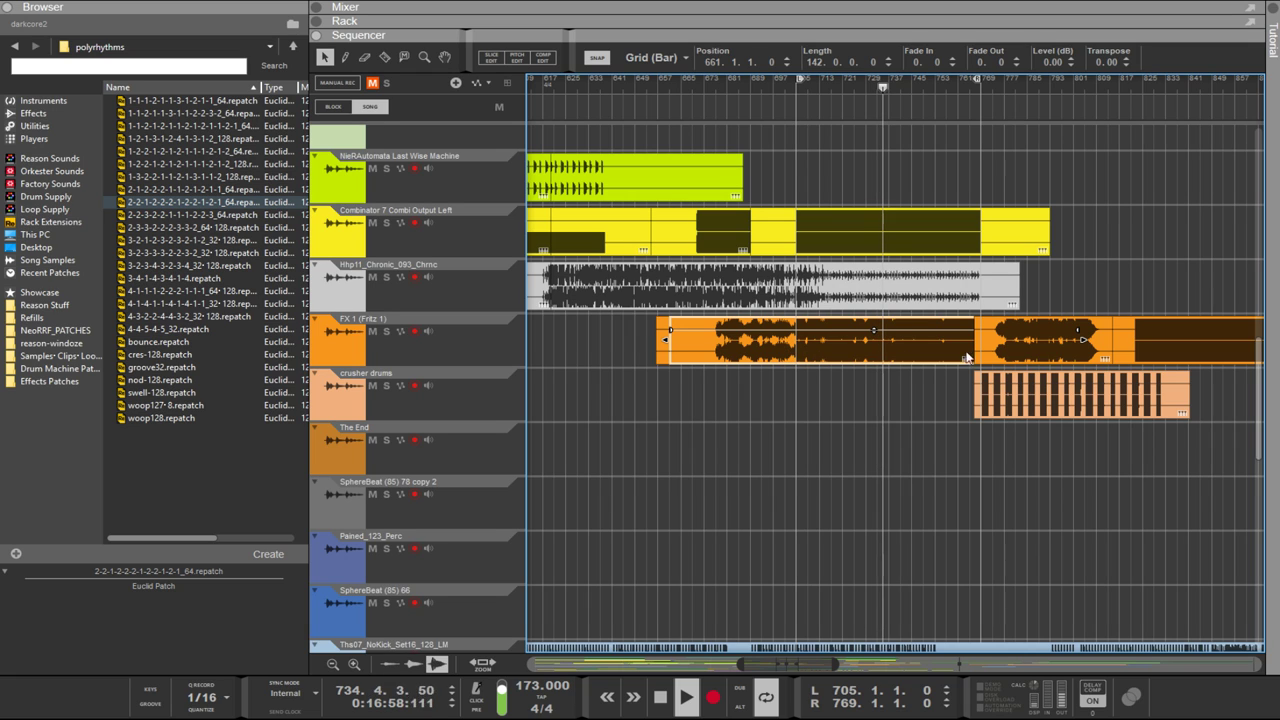
drag(1080, 347, 966, 330)
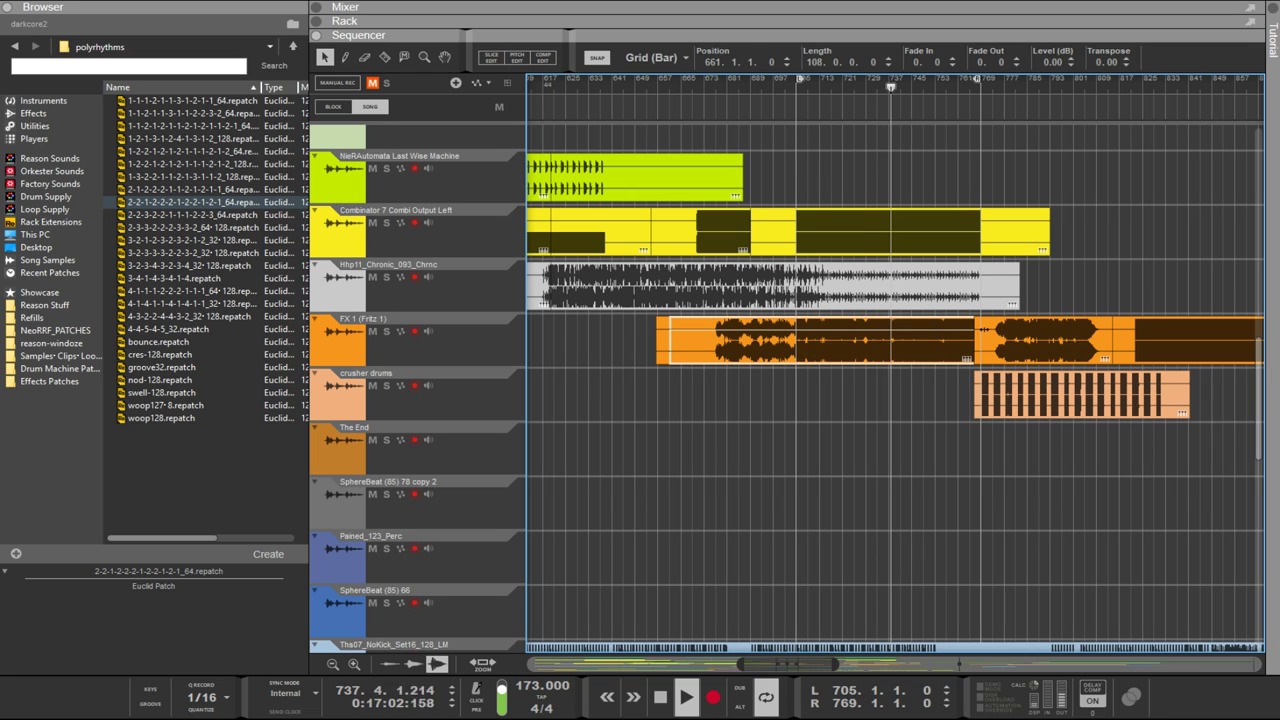
click(990, 341)
drag(976, 341, 982, 341)
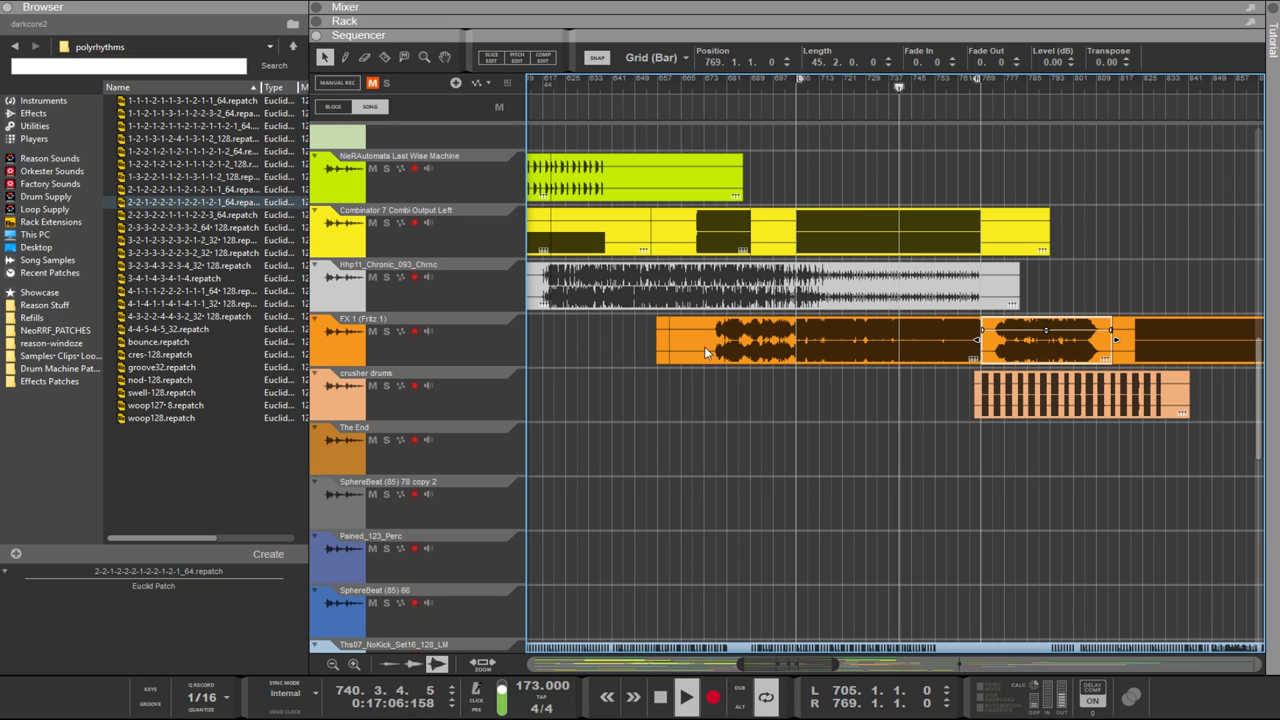
Step: Shift the Tha07_NoKick_Set16_128_LM clips about 16 bars later so that a drum section starts at bar 705
scroll(877, 359, down, 6)
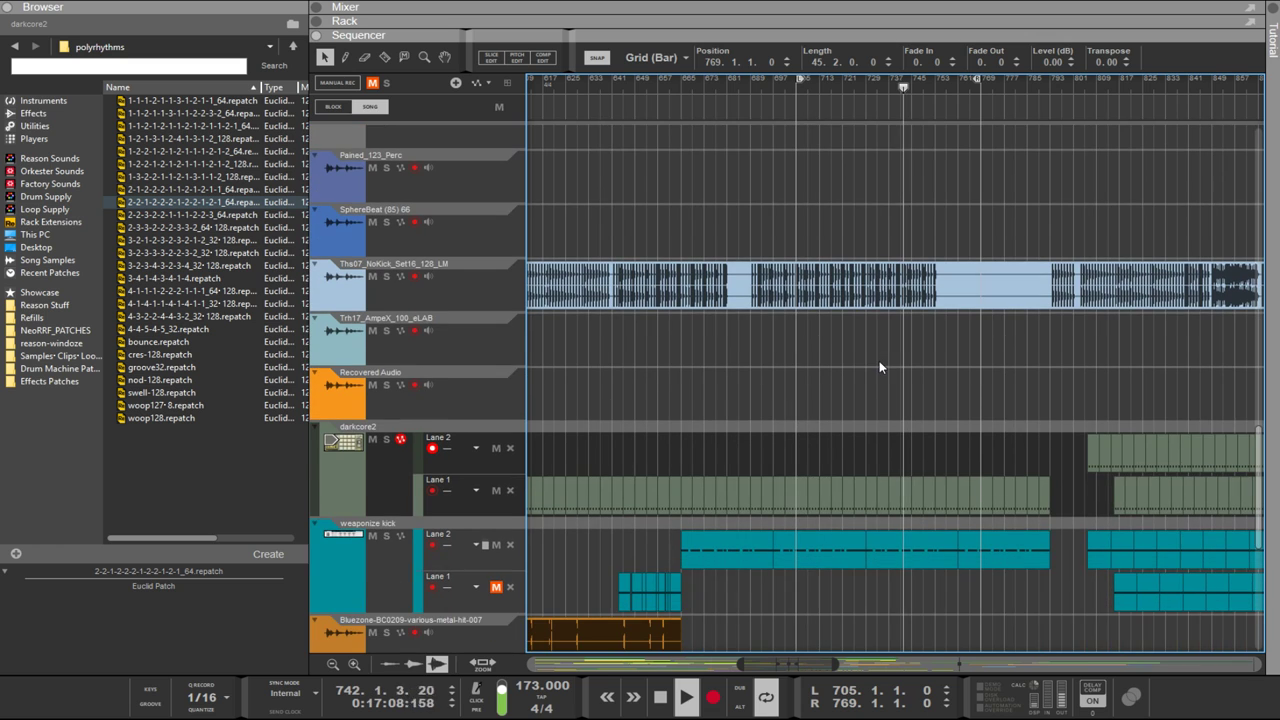
drag(866, 290, 902, 289)
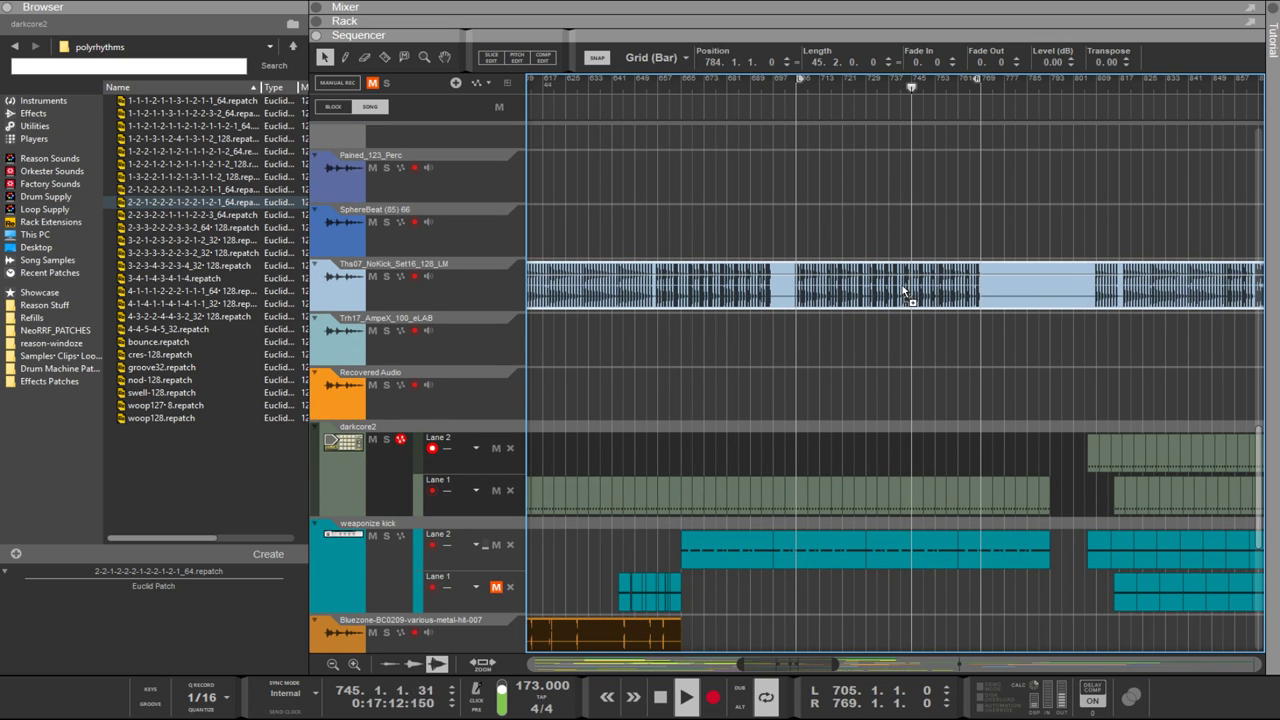
Step: Stretch the four weaponize kick Lane 2 clips ending at bar 793 to 64 bars each, starting at bar 537
scroll(902, 290, down, 10)
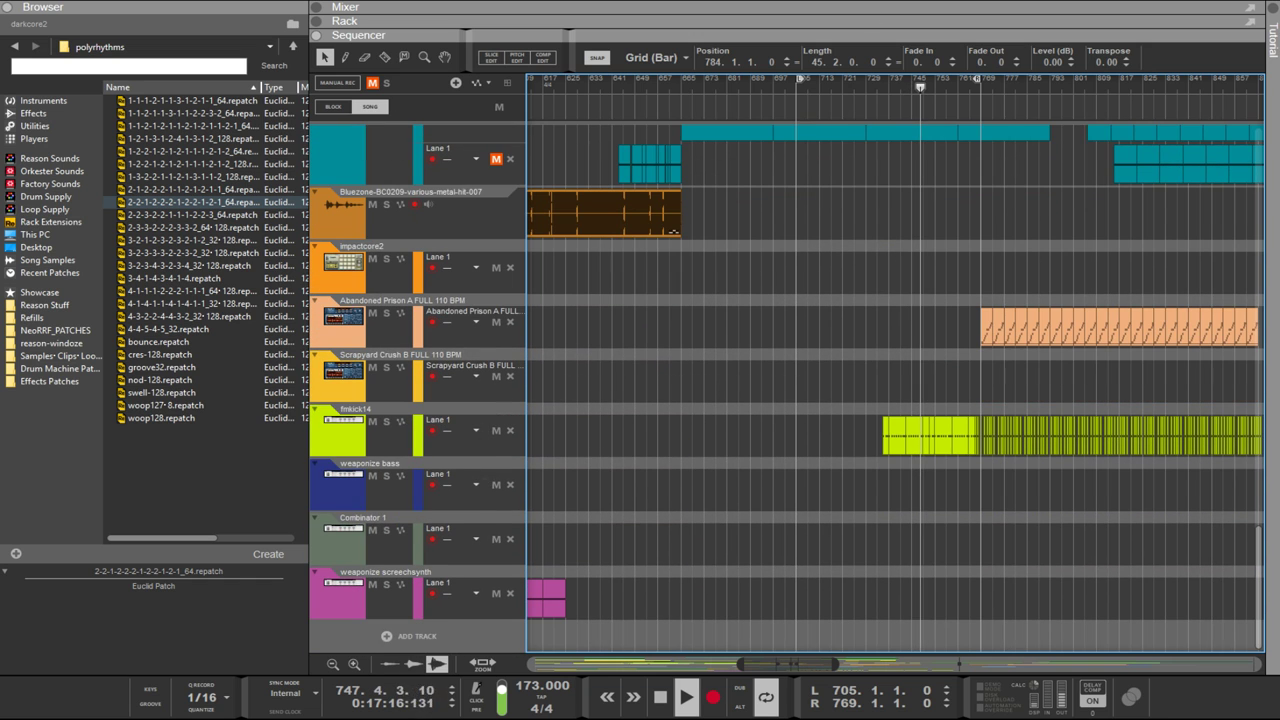
drag(841, 40, 843, 334)
scroll(846, 460, up, 2)
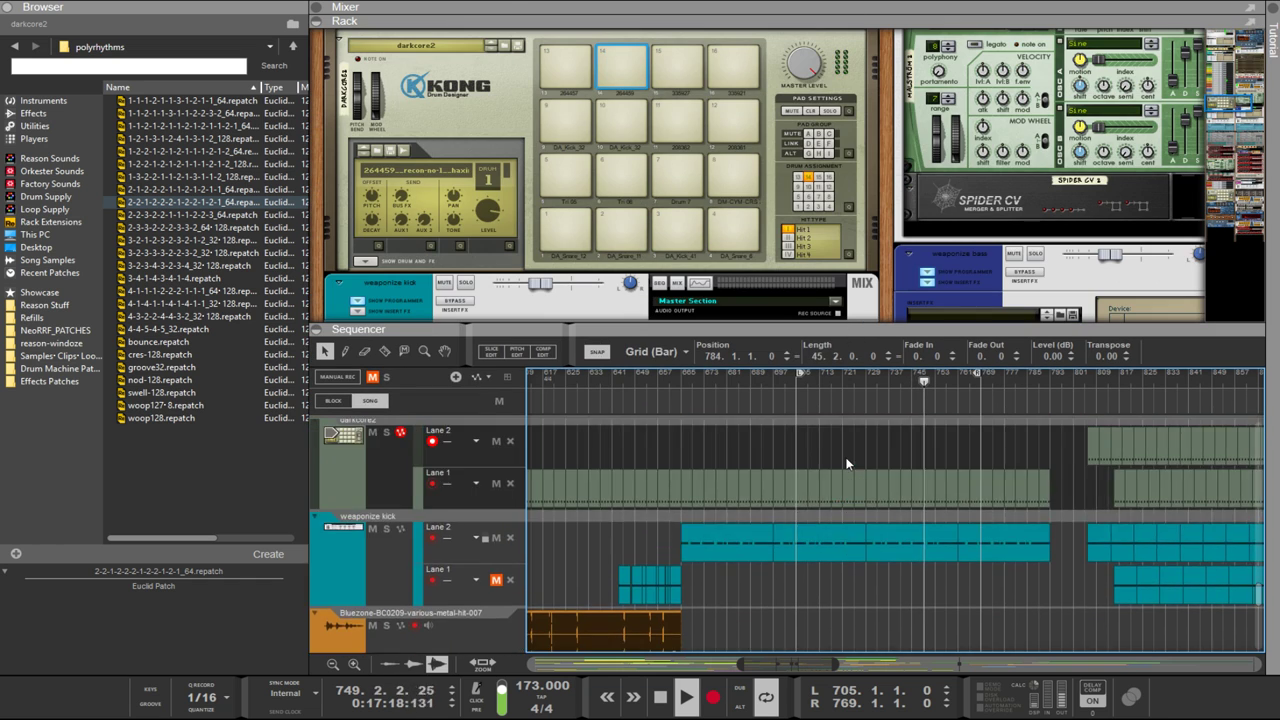
scroll(846, 460, down, 2)
drag(846, 436, 617, 476)
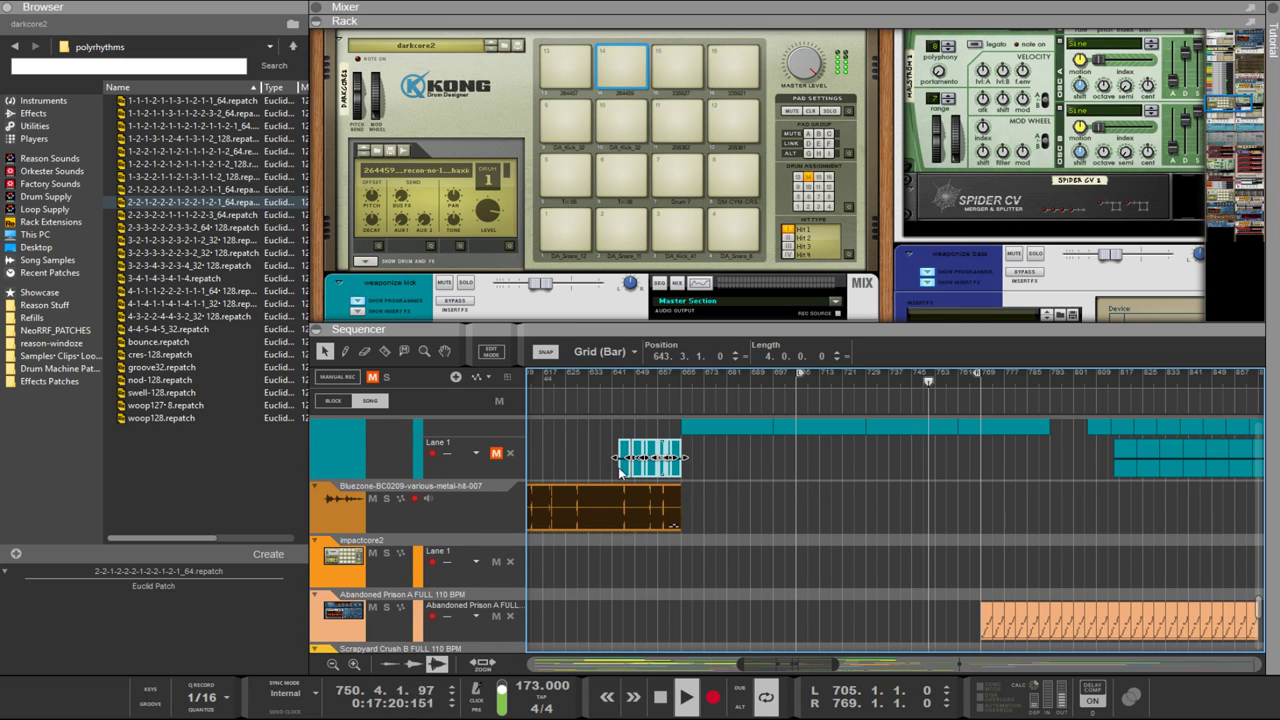
scroll(760, 439, up, 2)
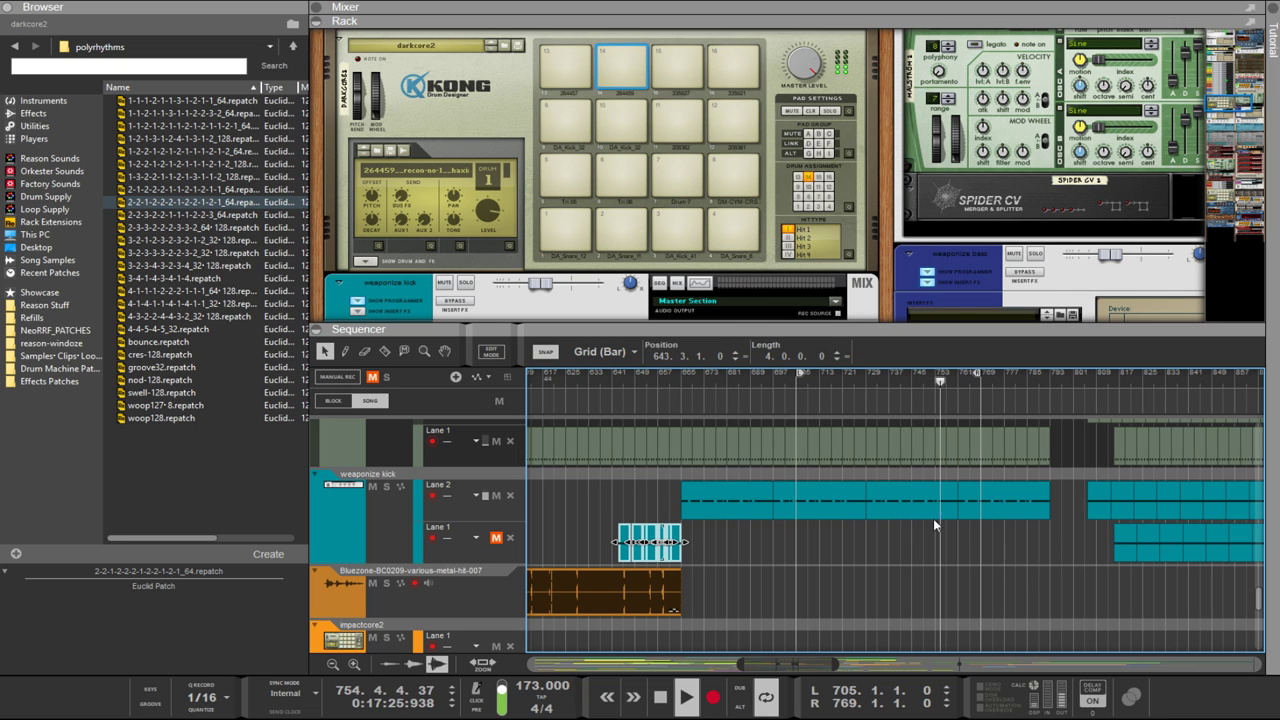
drag(1019, 545, 828, 505)
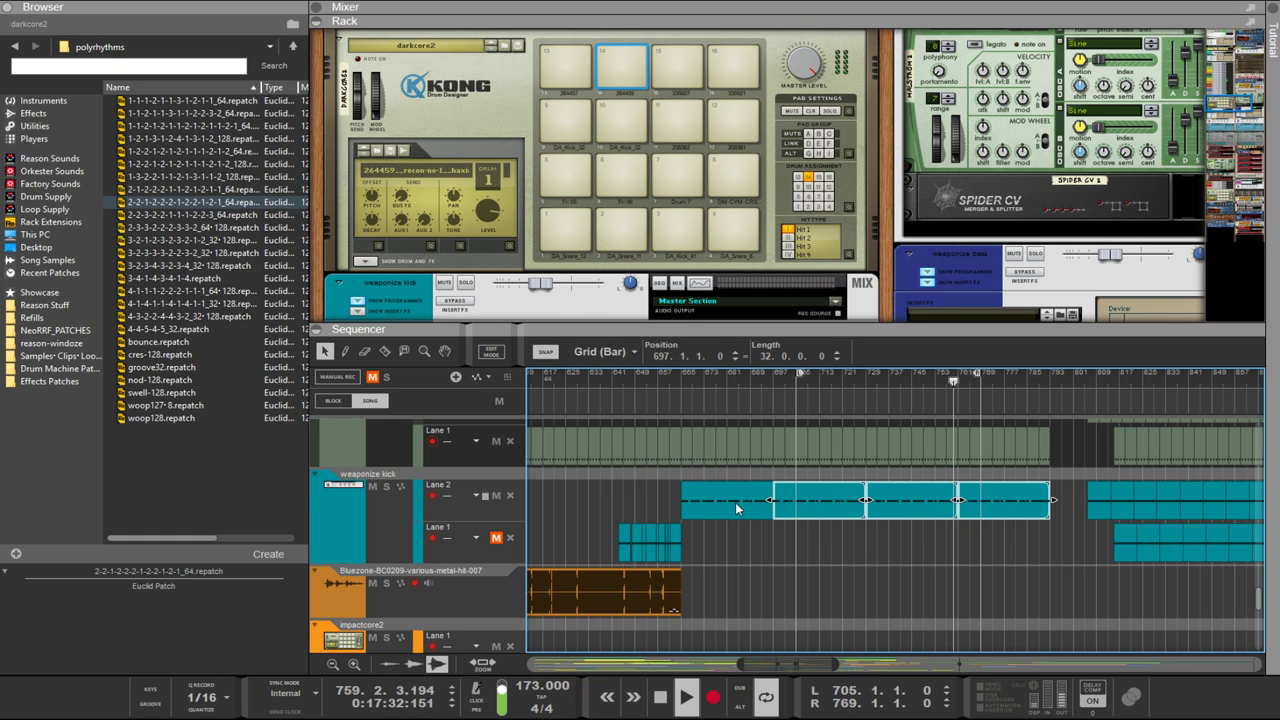
click(735, 508)
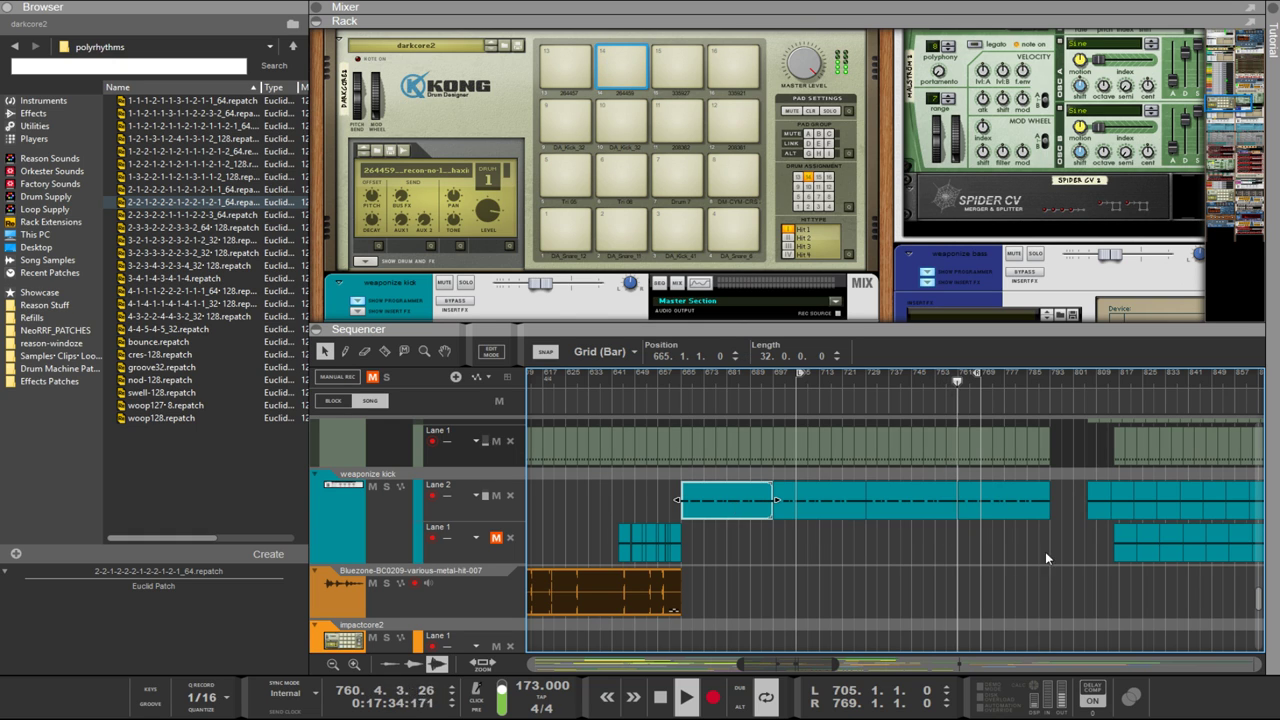
drag(1045, 551, 572, 488)
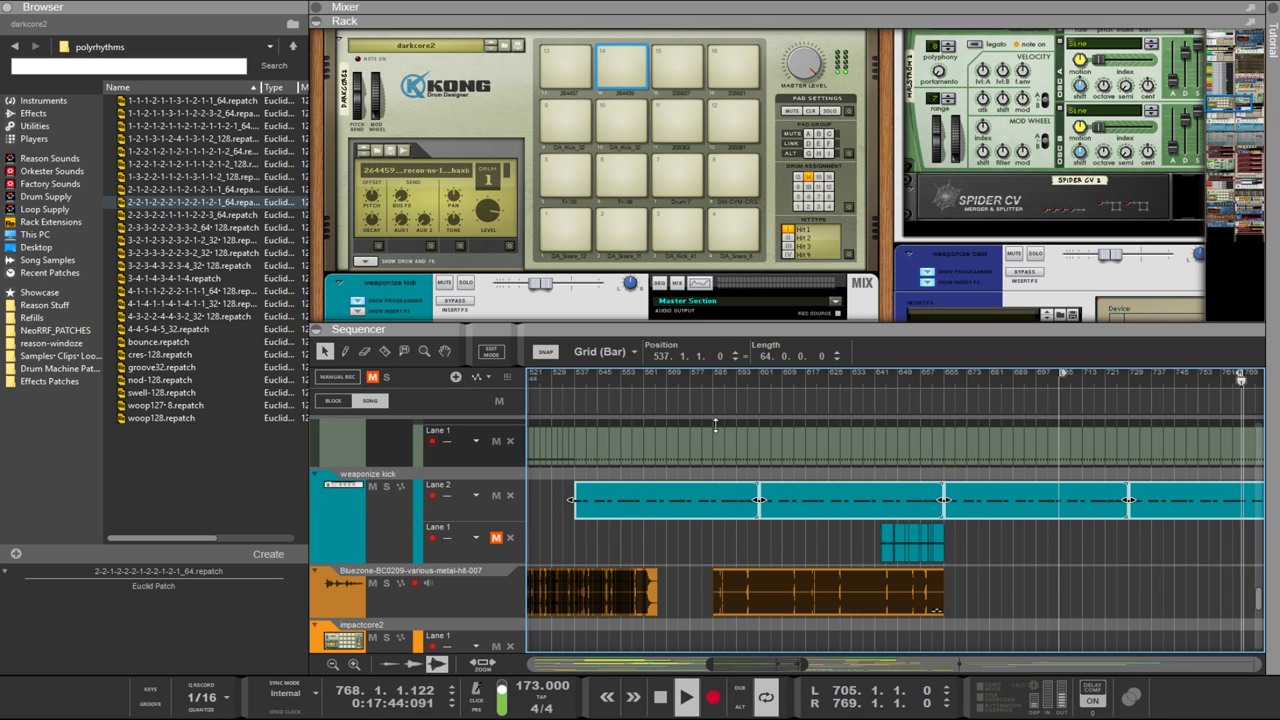
Step: Inspect the weaponize kick's Euclid and Malström devices in the rack, toggling Model 2 of the psykick2 synth to compare the sound
drag(715, 323, 715, 484)
scroll(647, 384, down, 4)
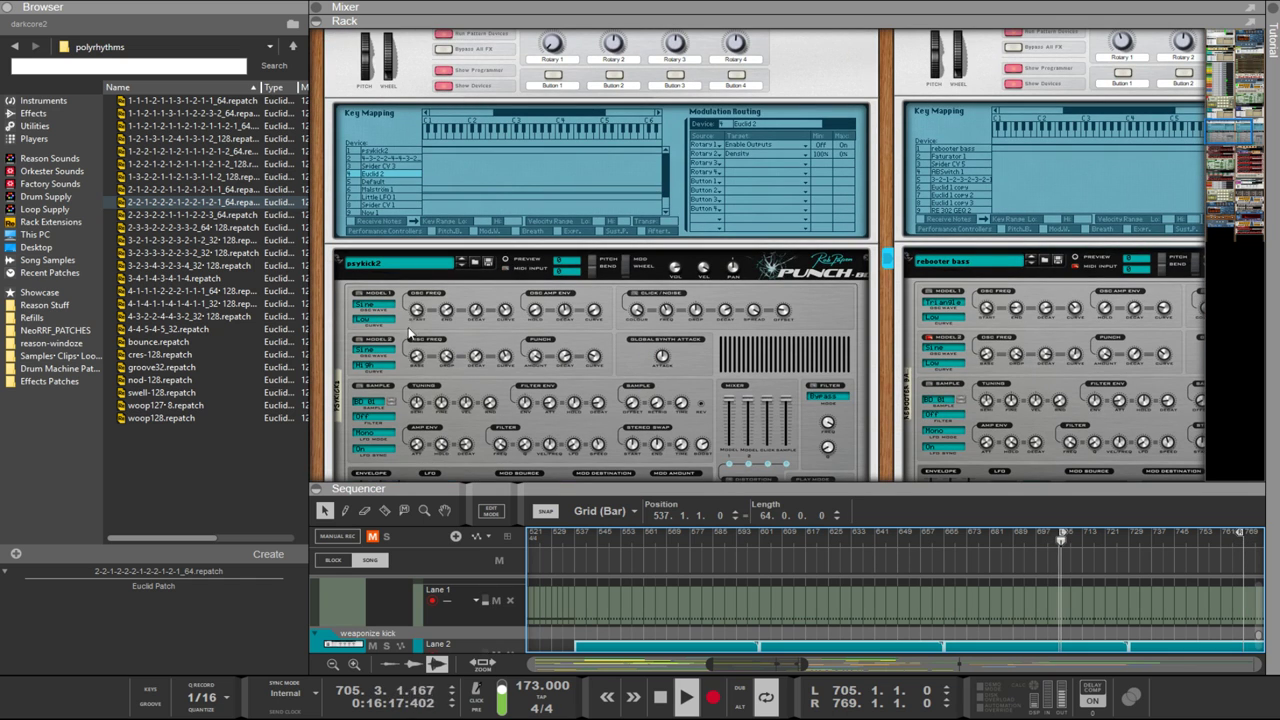
click(357, 343)
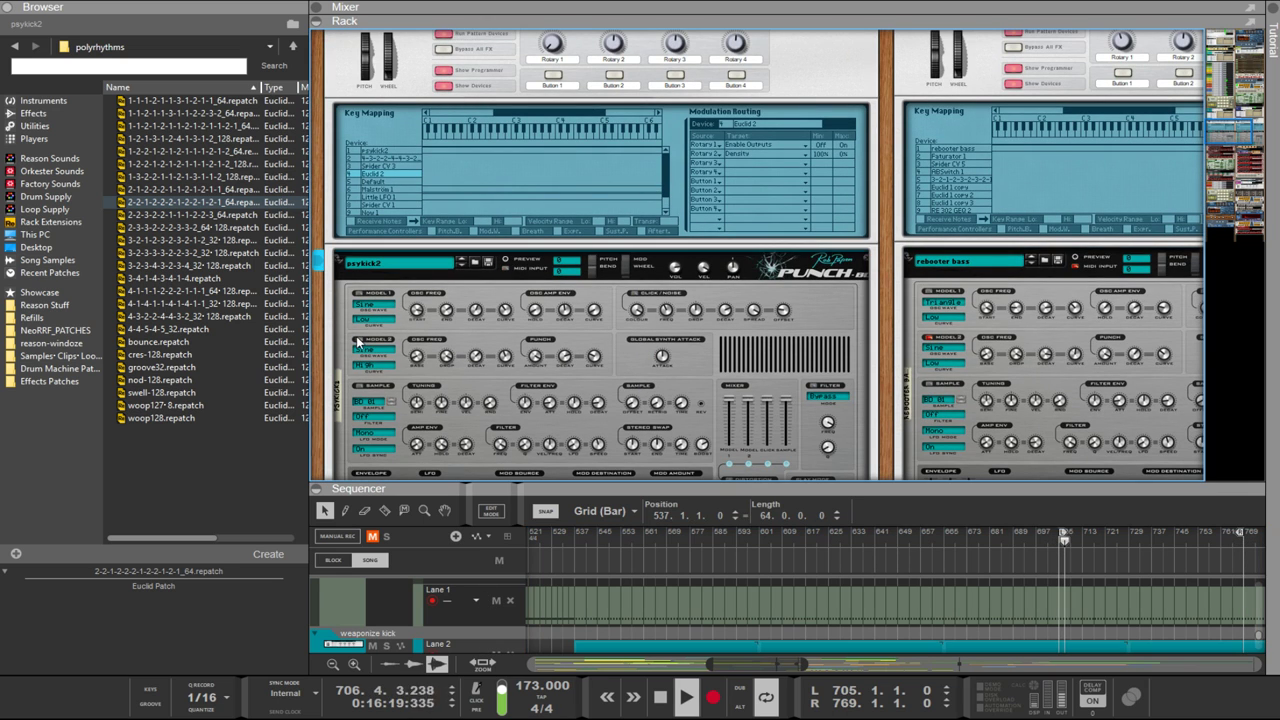
scroll(401, 318, down, 6)
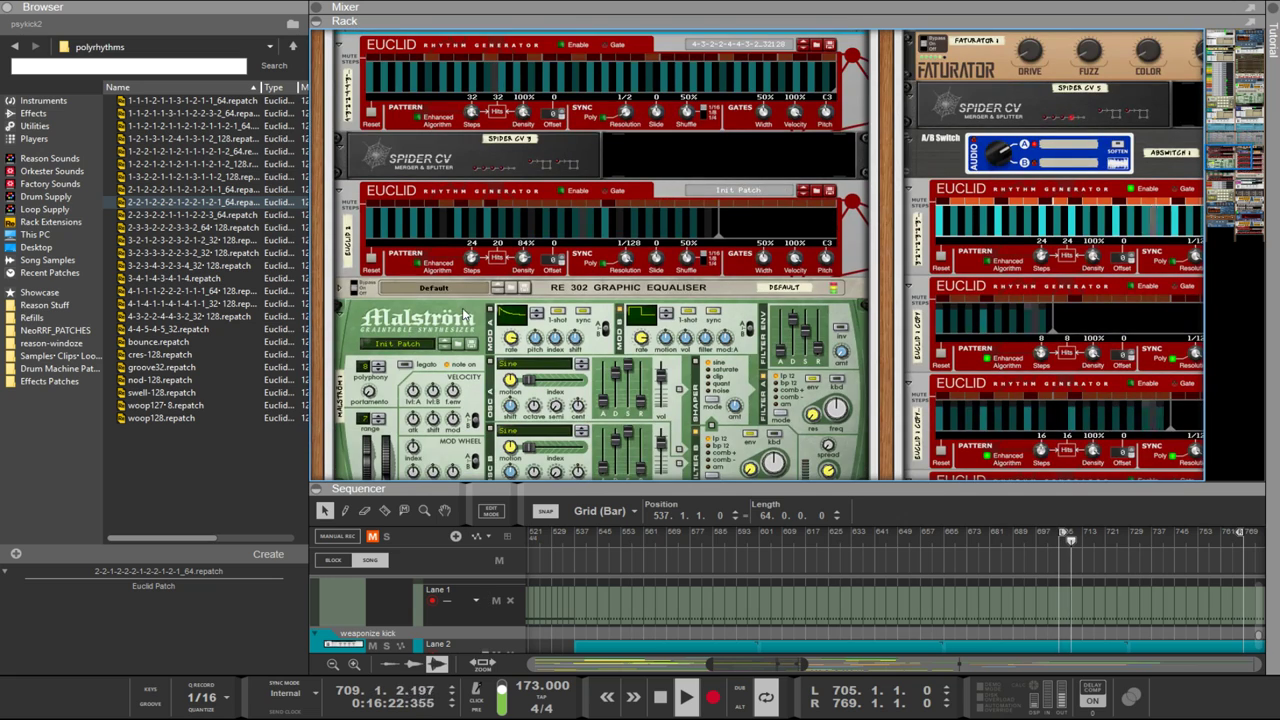
click(478, 318)
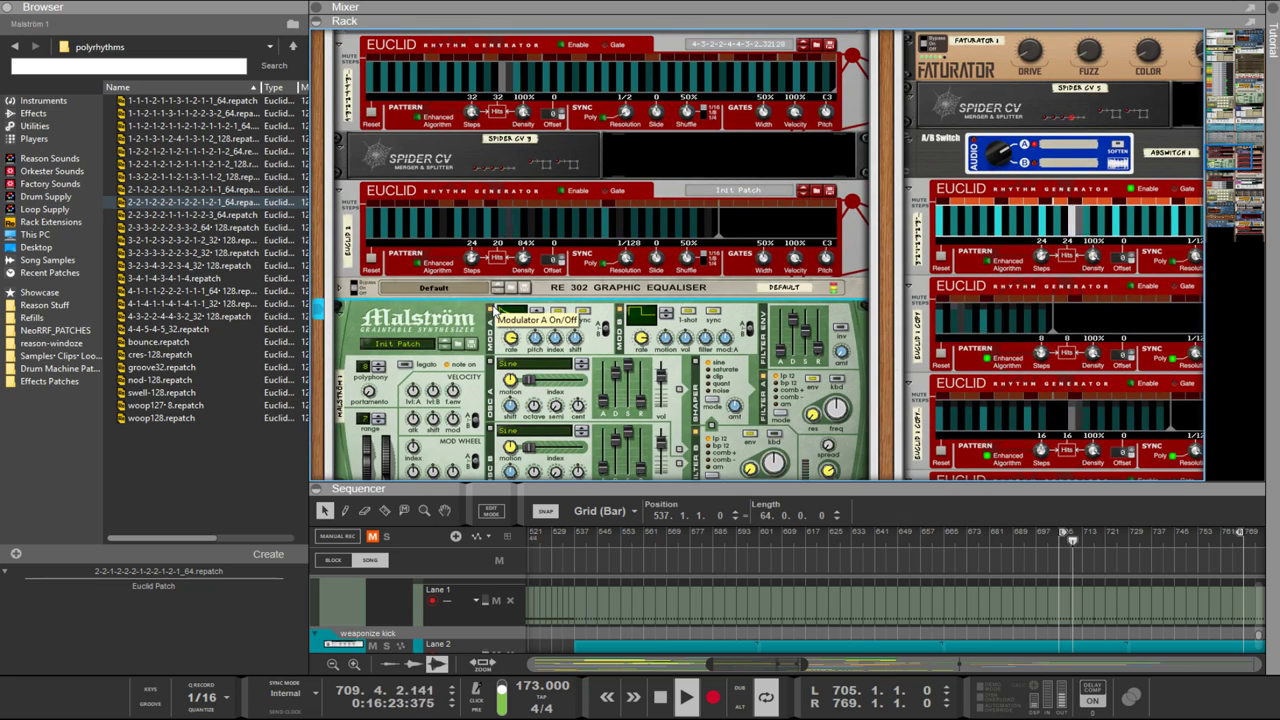
scroll(493, 320, down, 1)
scroll(492, 318, up, 5)
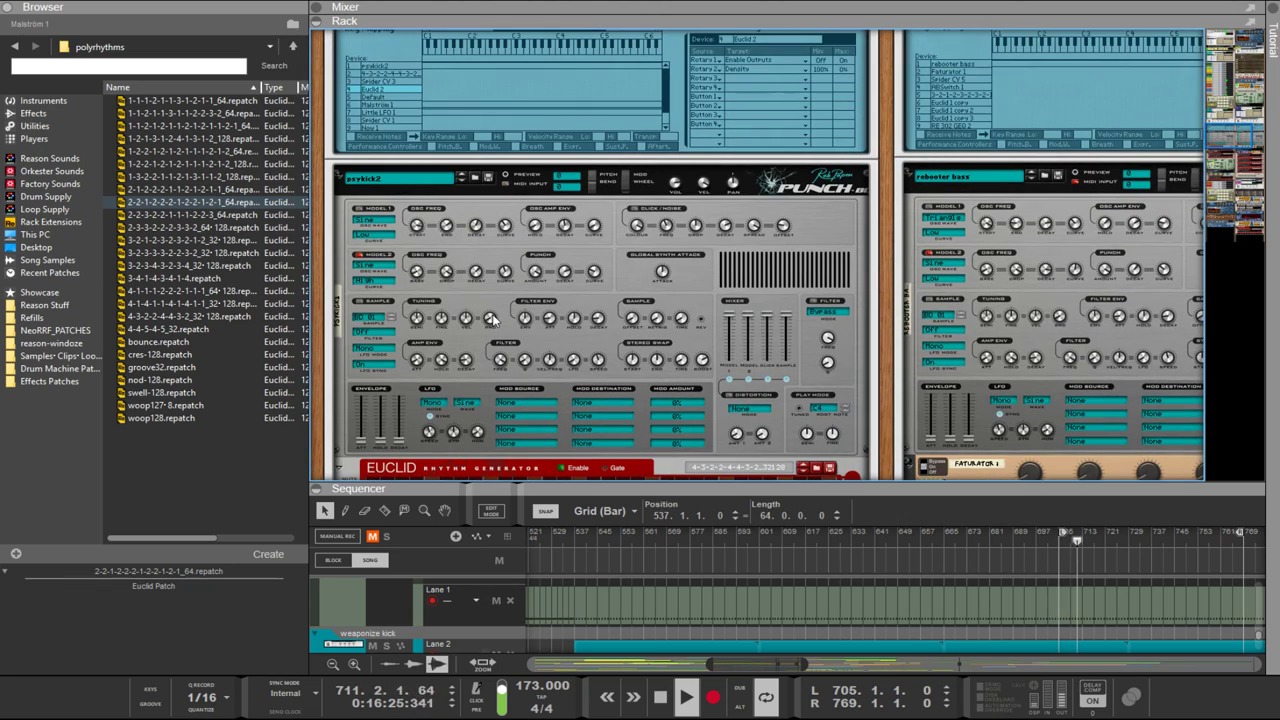
click(356, 250)
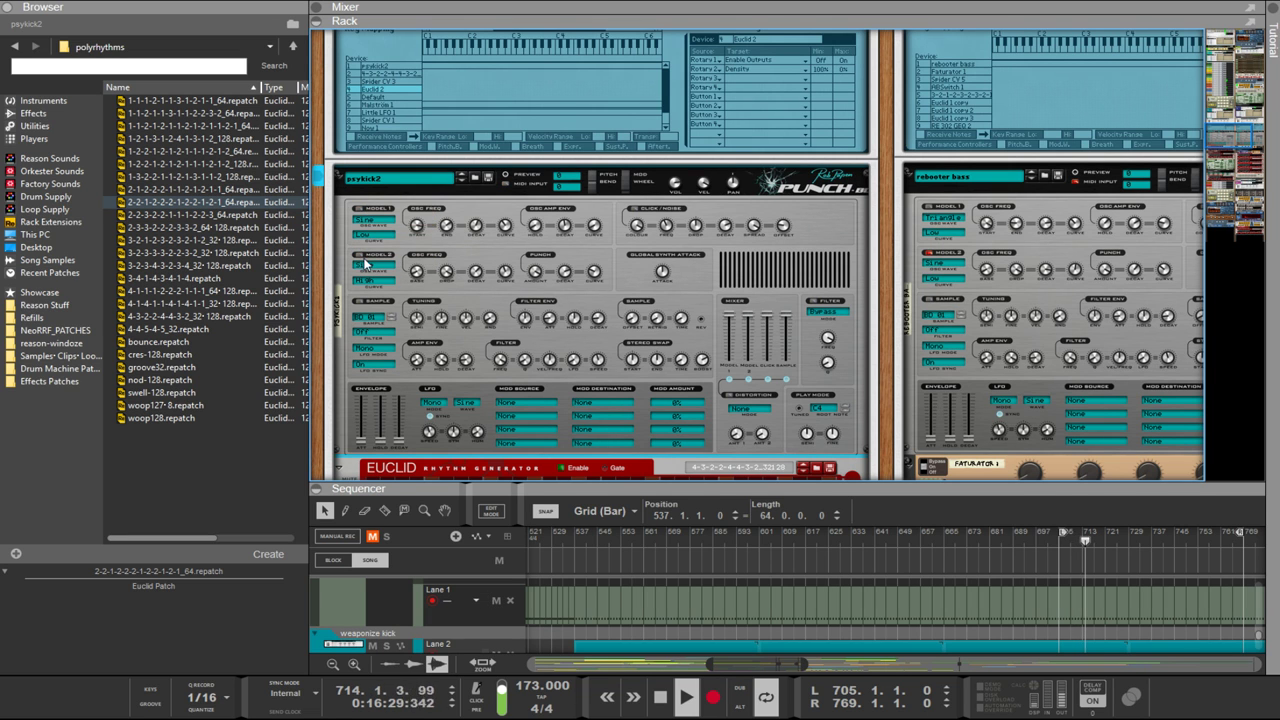
scroll(673, 244, down, 6)
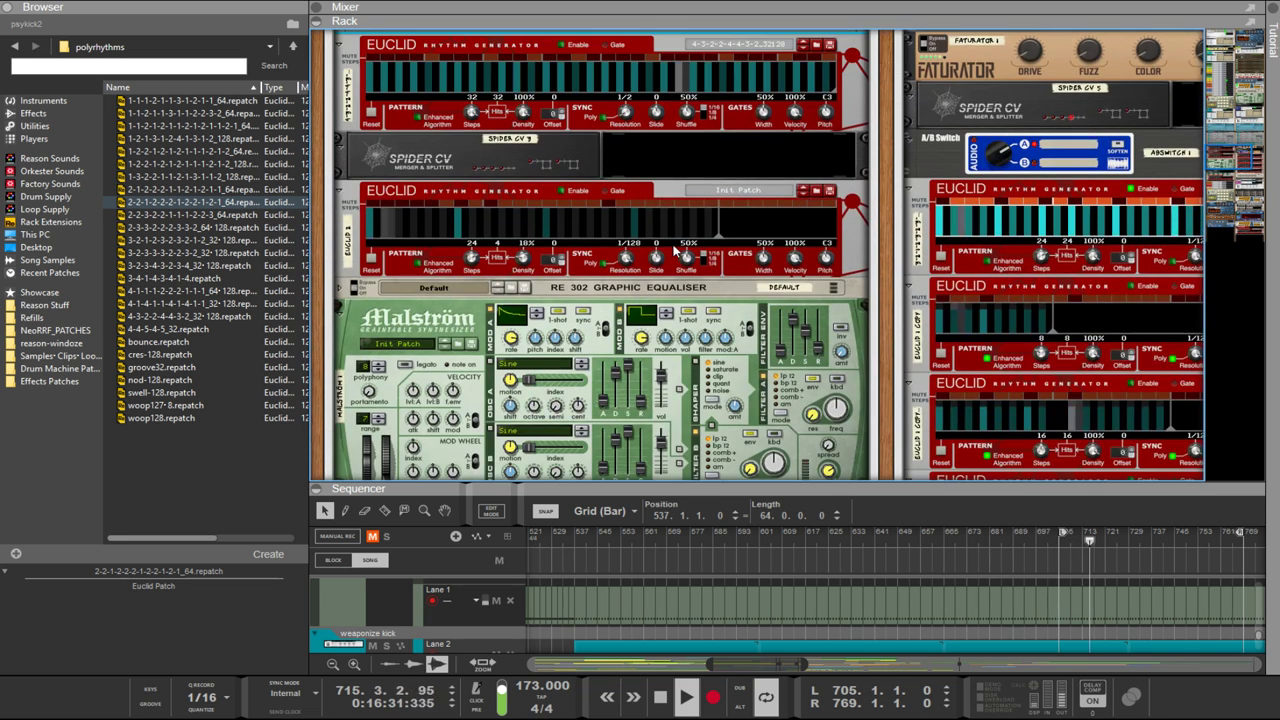
scroll(670, 250, down, 6)
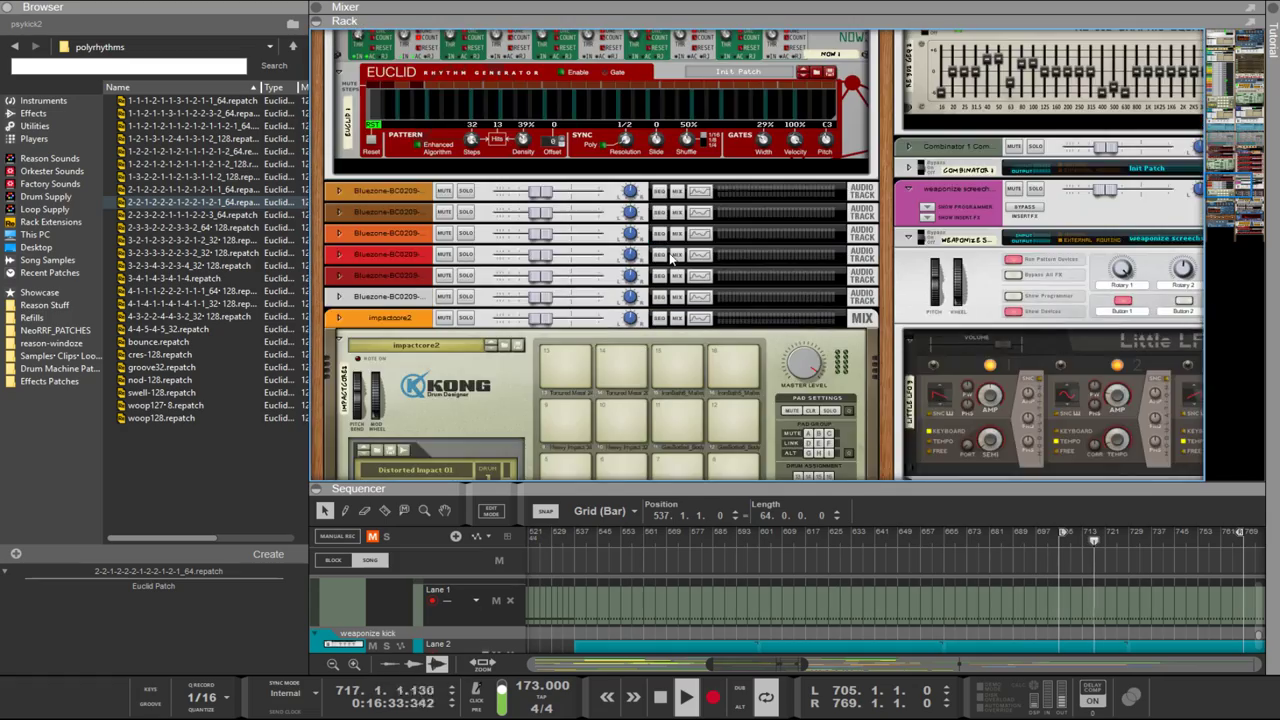
scroll(670, 255, up, 5)
scroll(672, 265, down, 15)
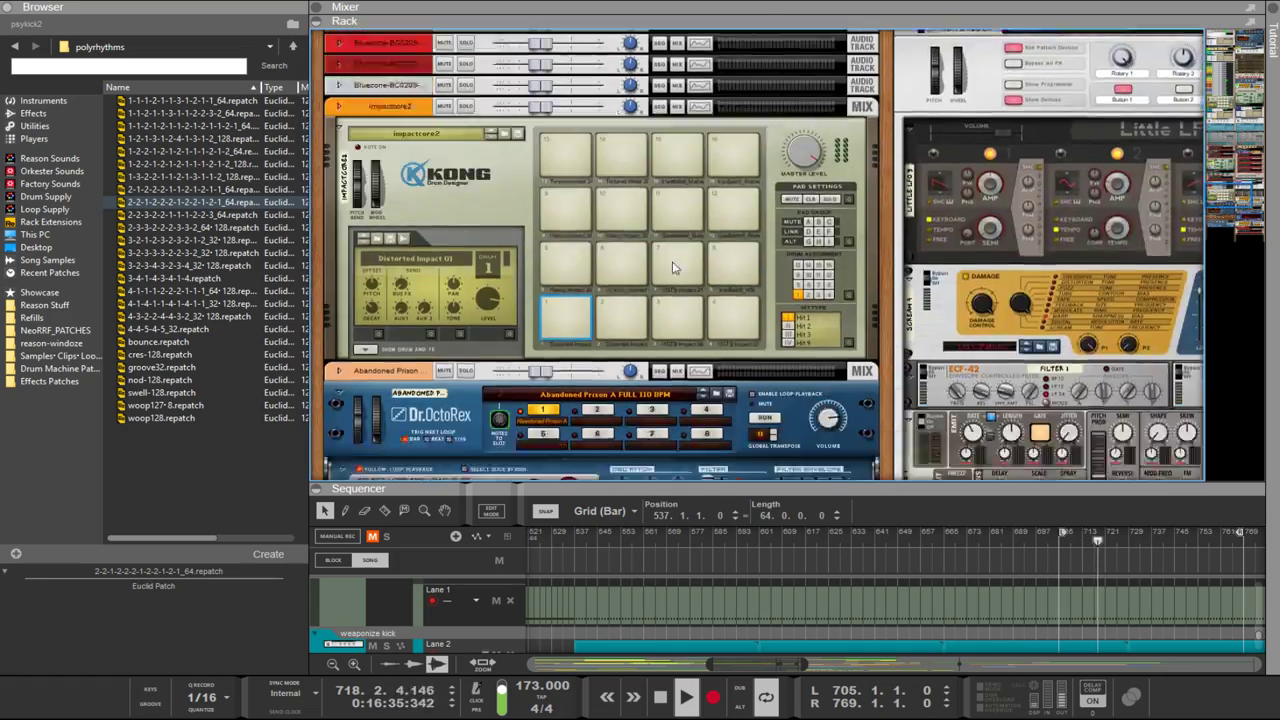
scroll(594, 284, up, 15)
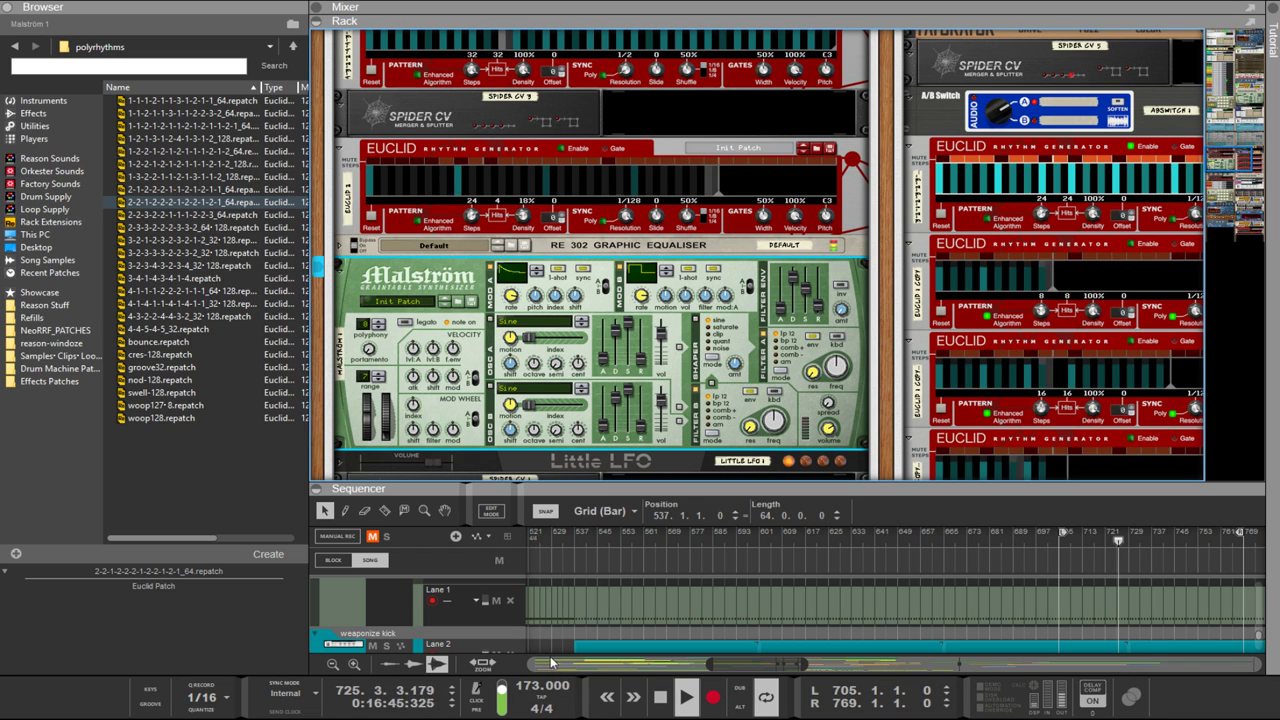
Step: Set the song tempo to 167 BPM, after trying 181 BPM
drag(578, 490, 578, 274)
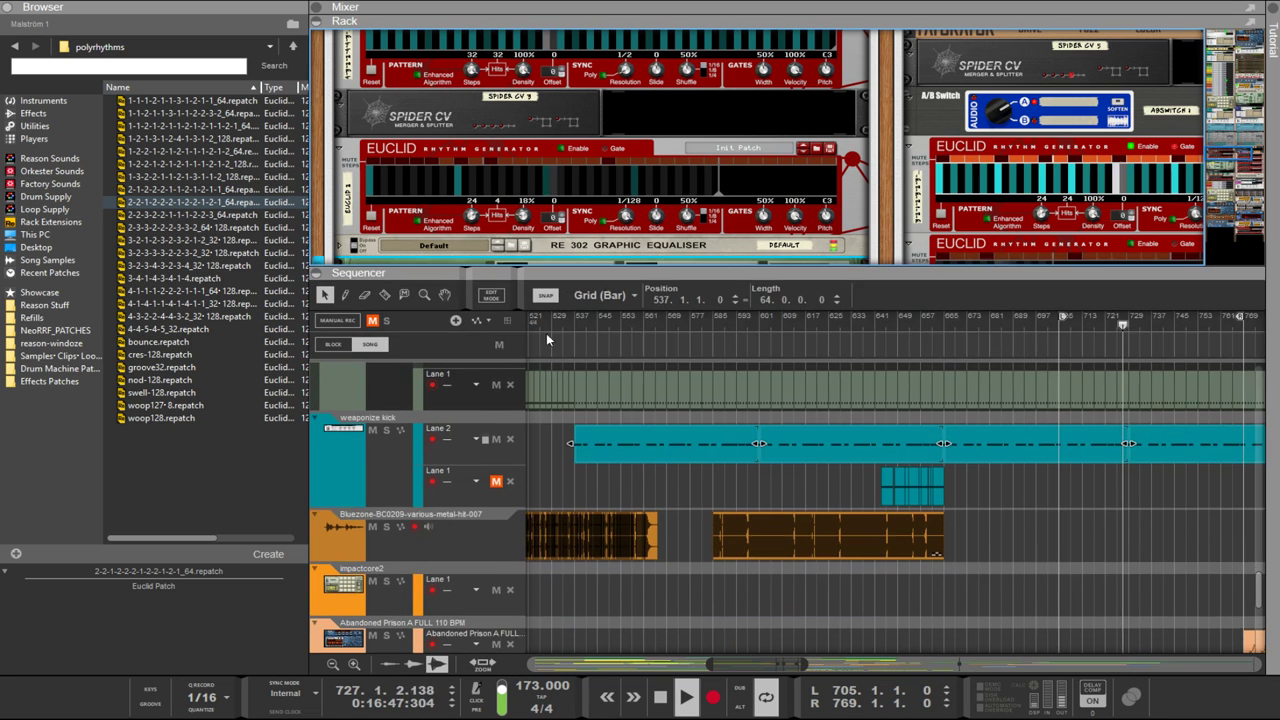
drag(520, 690, 510, 664)
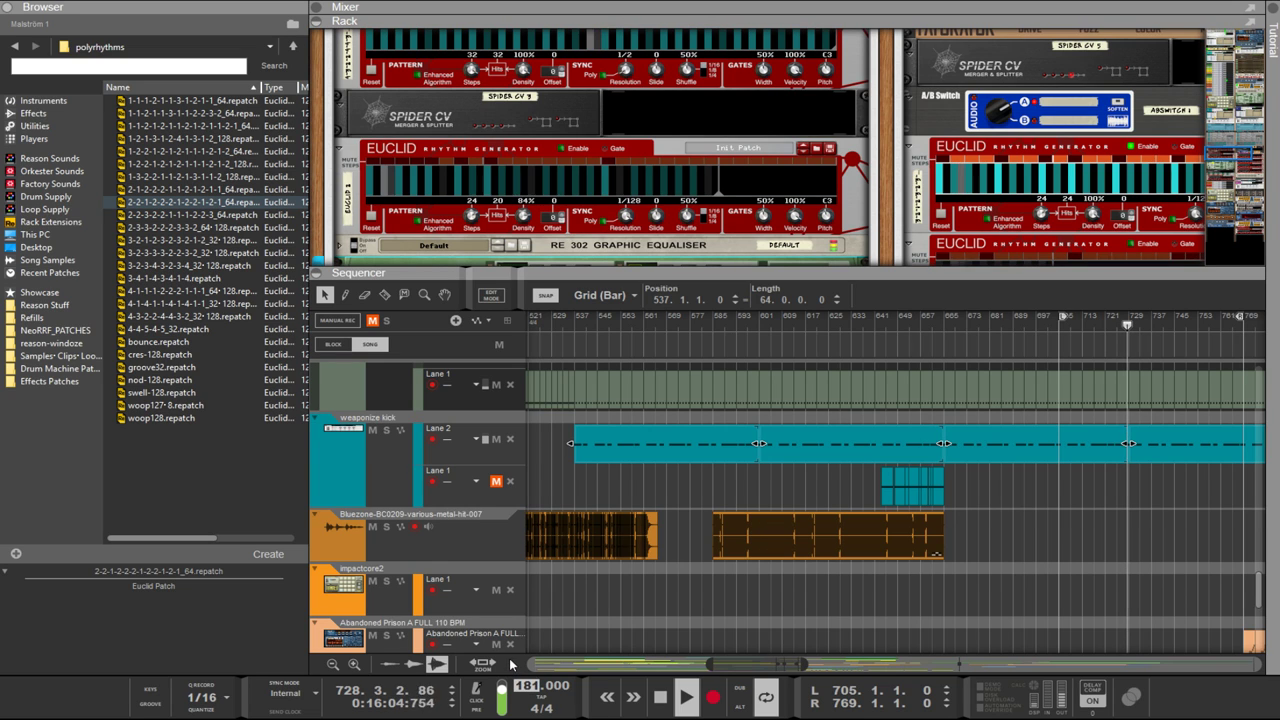
click(514, 664)
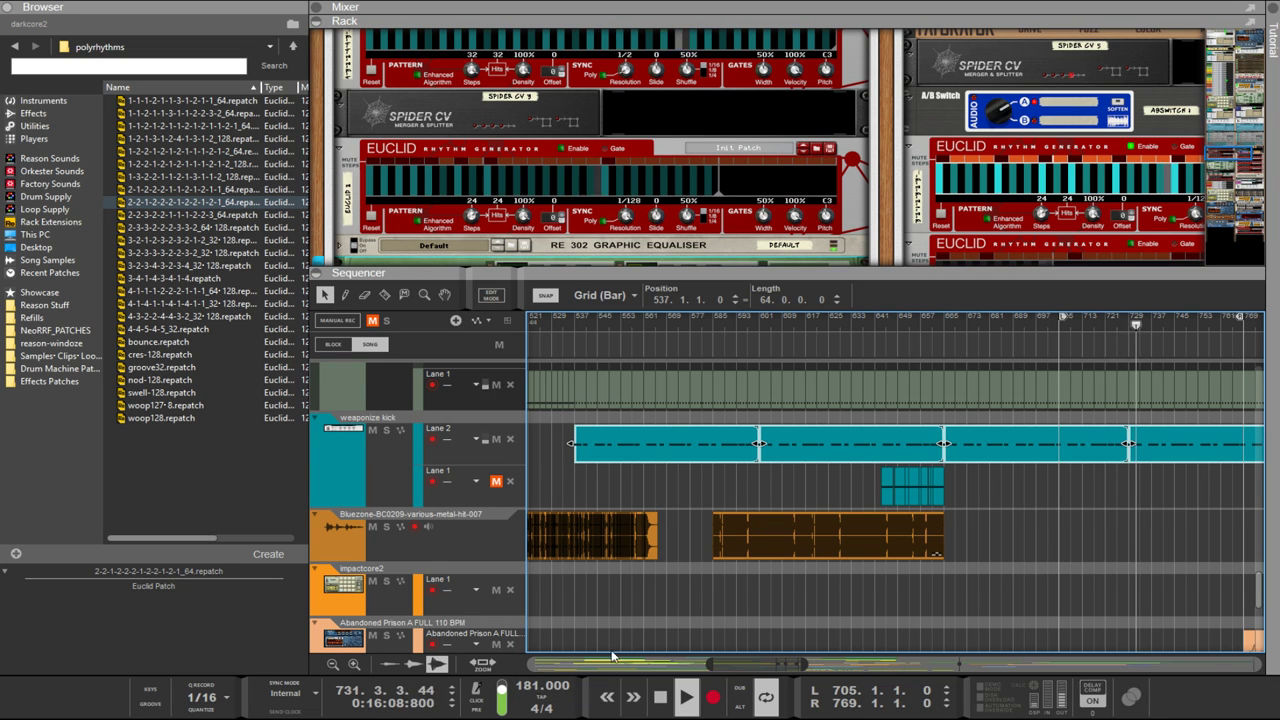
drag(545, 685, 528, 716)
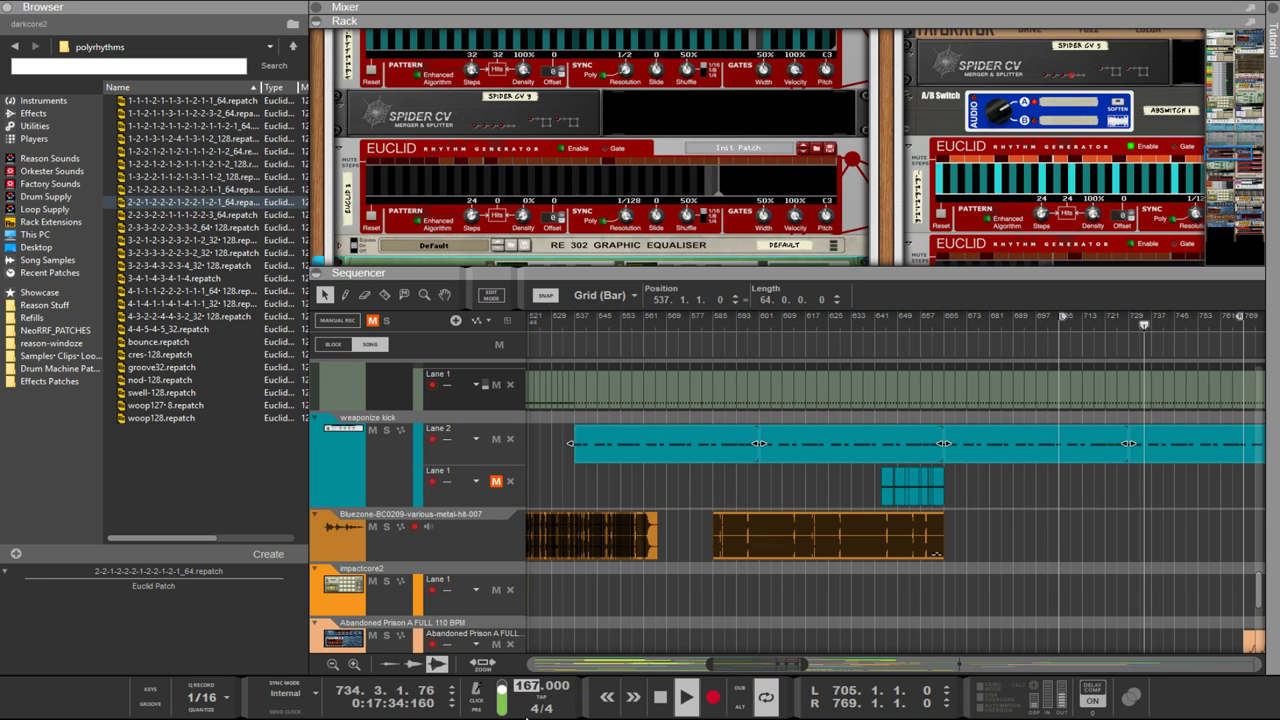
click(517, 617)
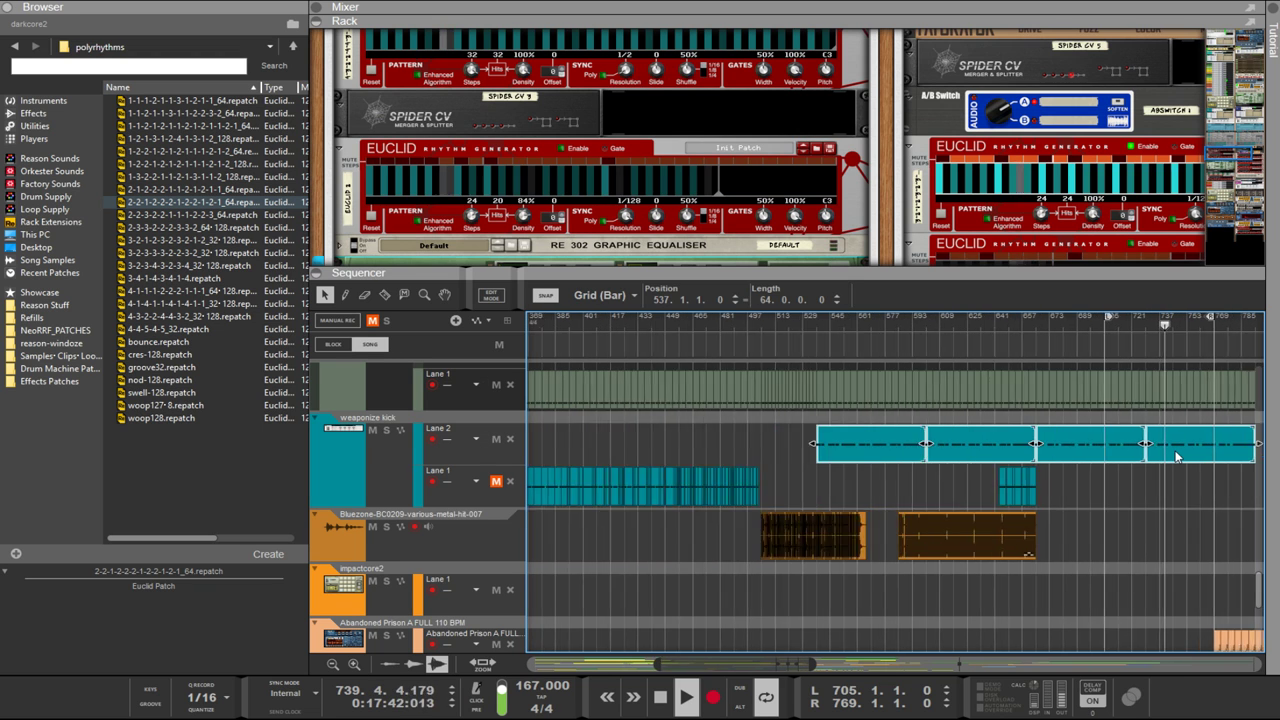
Step: Trim the starts of the last two 64-bar weaponize kick Lane 2 clips to make 24-bar clips starting at bars 705 and 769
scroll(1100, 475, down, 5)
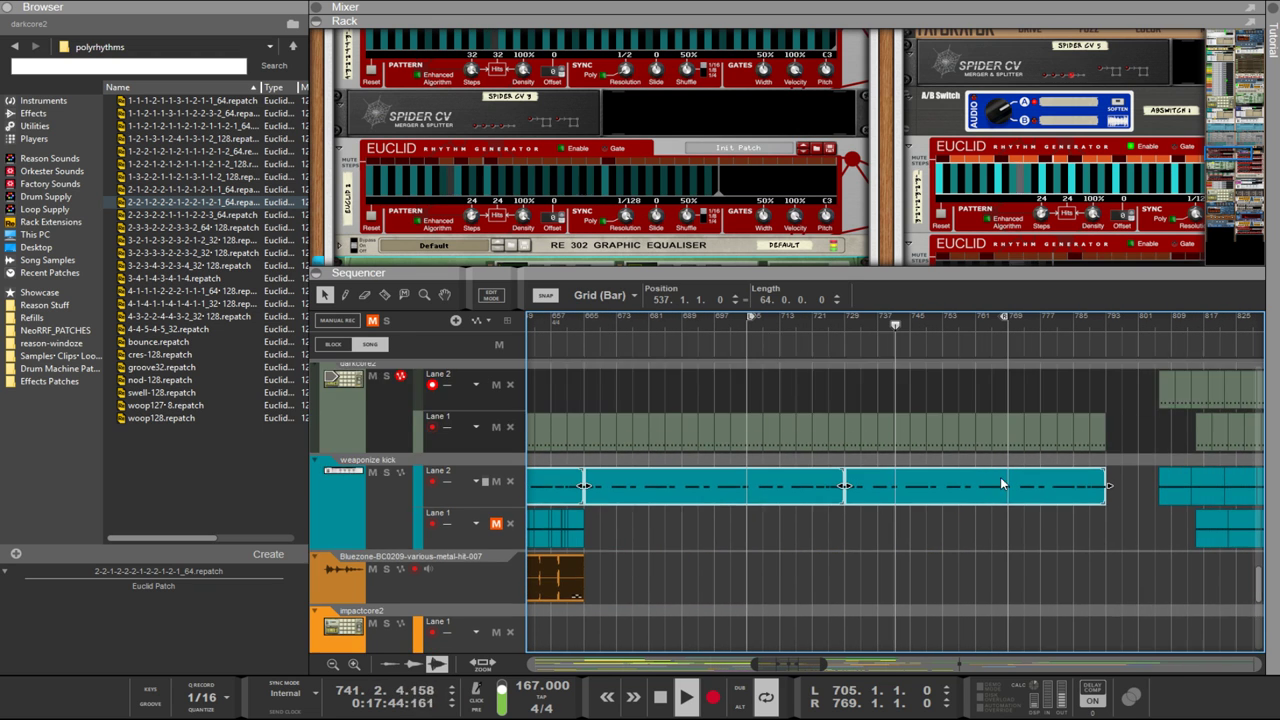
scroll(795, 456, up, 5)
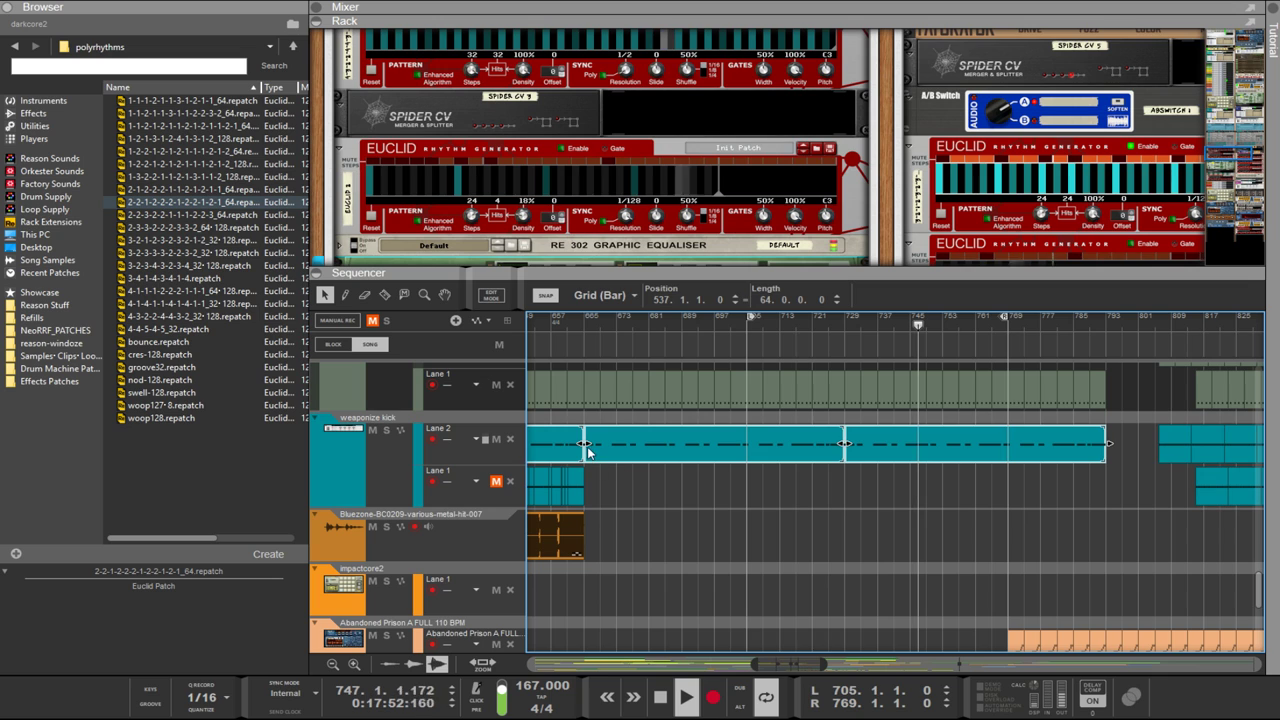
click(587, 446)
drag(943, 509, 762, 446)
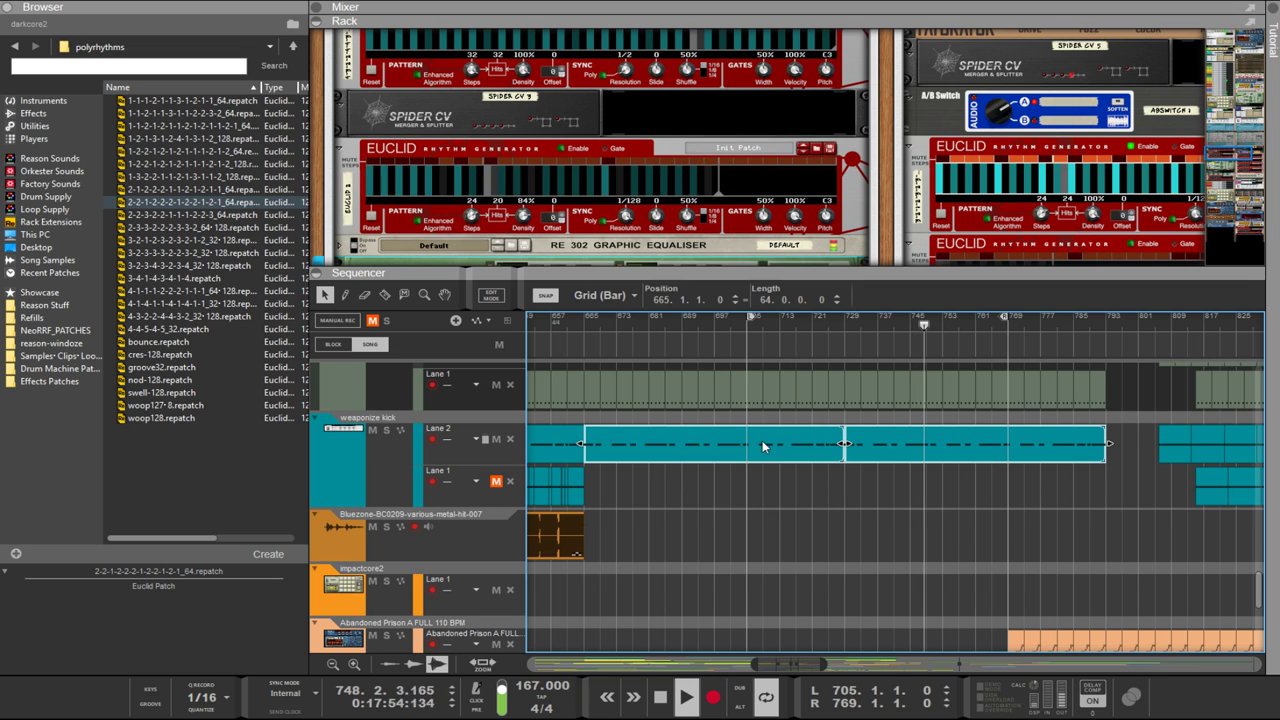
drag(587, 444, 744, 441)
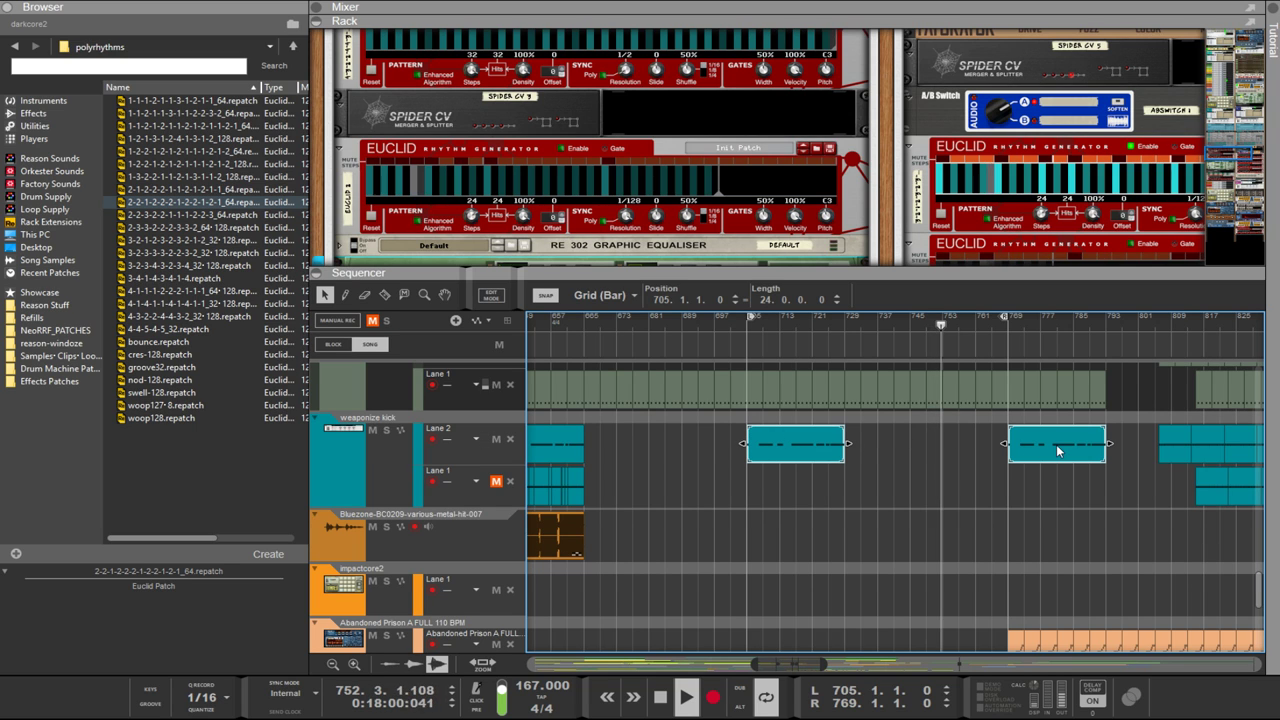
Step: Copy the 24-bar kick clips to bars 677 and 741, and place 2-bar copies at bars 671, 703, 735 and 767
drag(1057, 451, 857, 446)
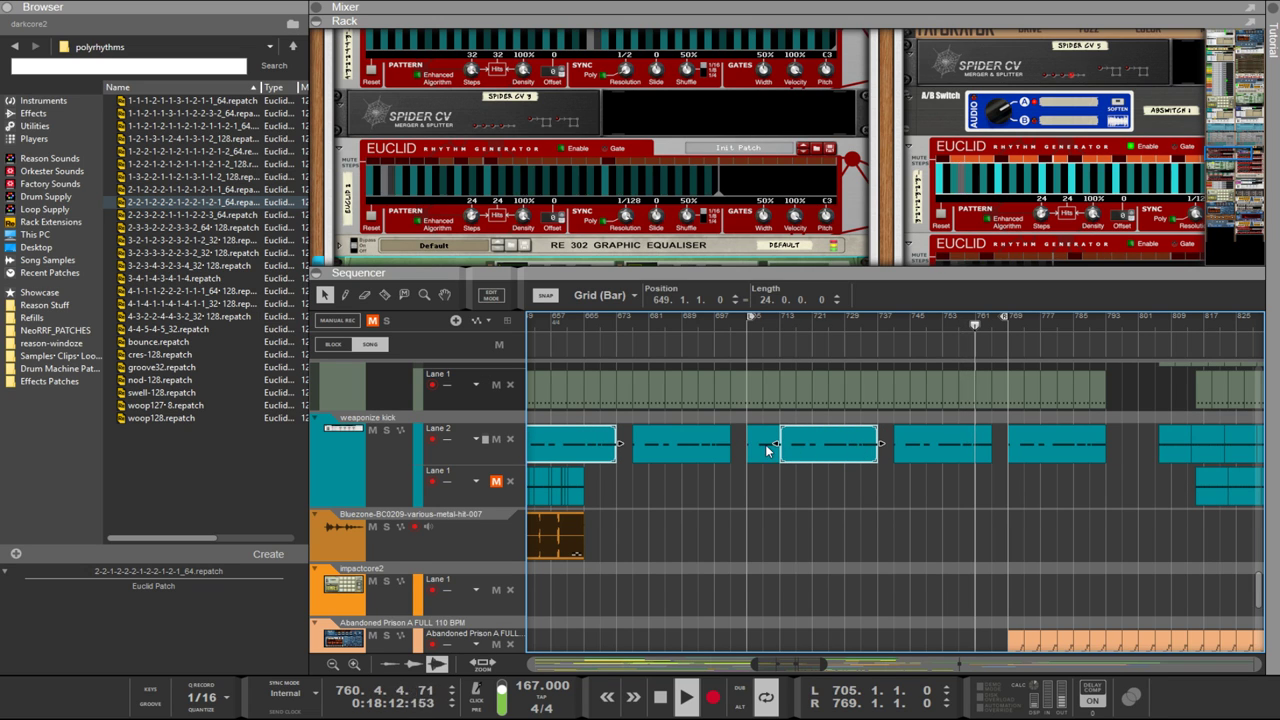
drag(780, 445, 876, 448)
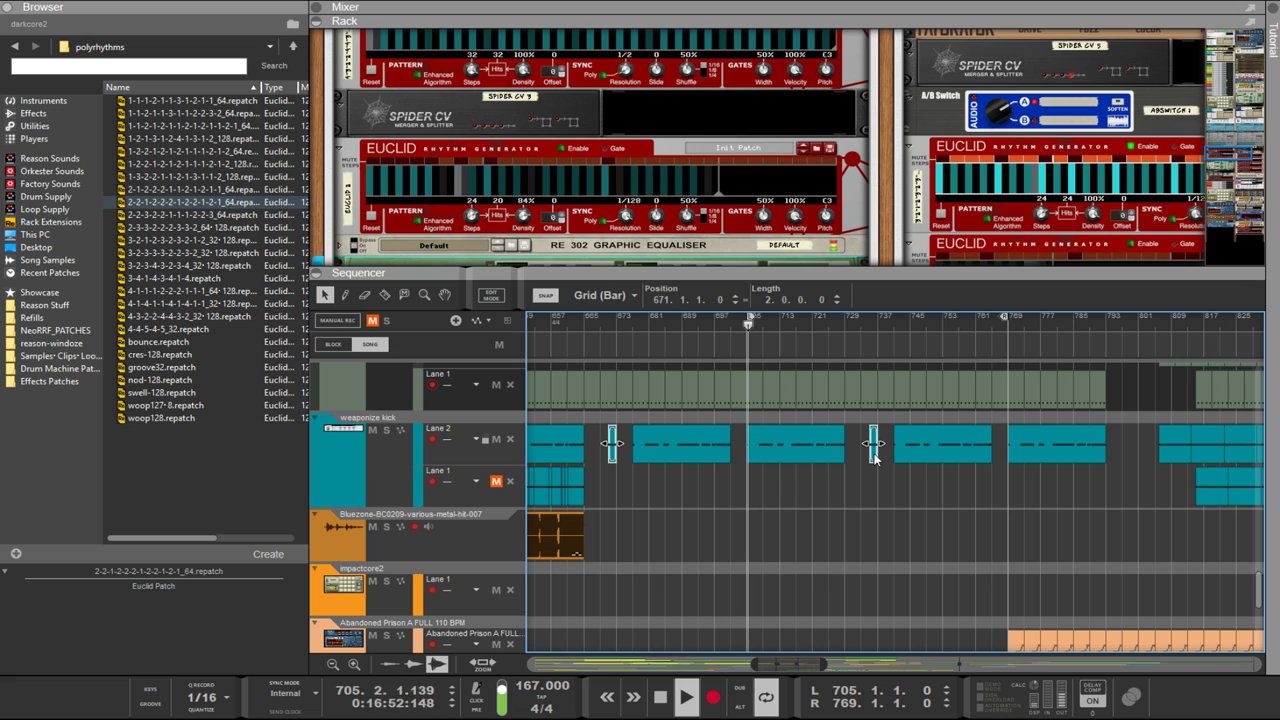
drag(874, 455, 1005, 456)
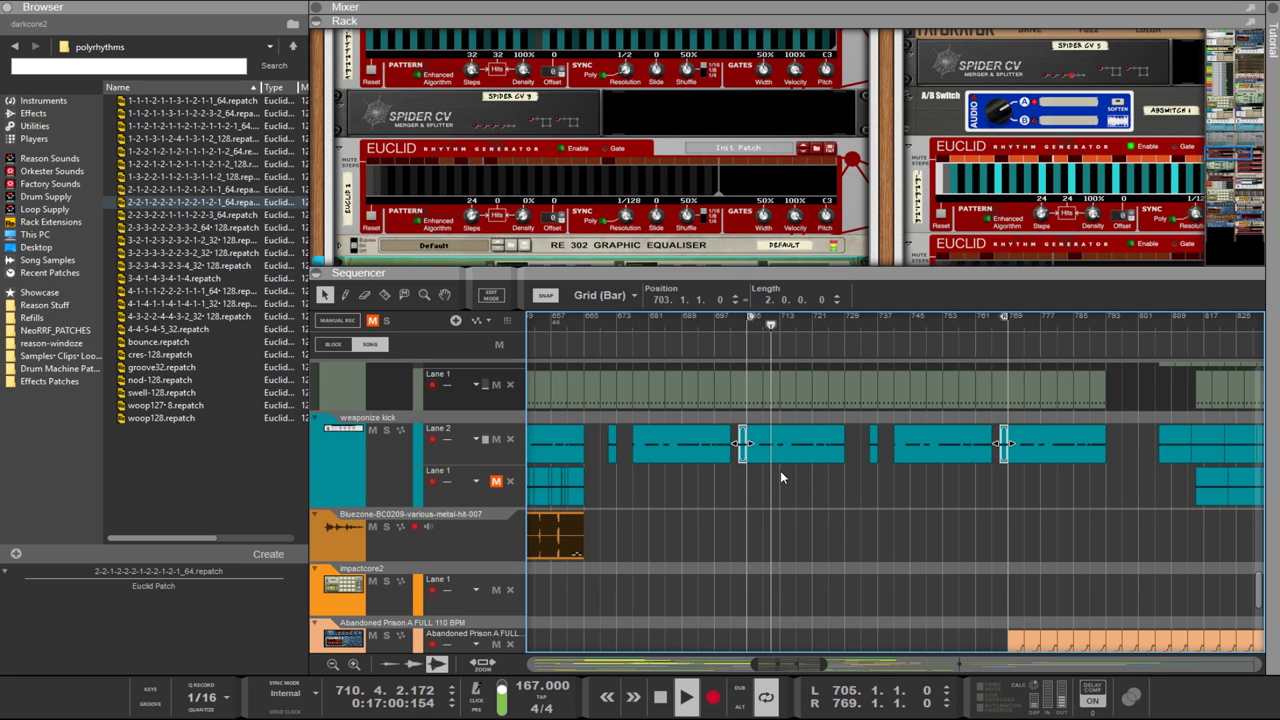
Step: Enlarge the rack over the sequencer and examine the weaponize kick's Euclid, Malström and equaliser devices
scroll(817, 262, down, 5)
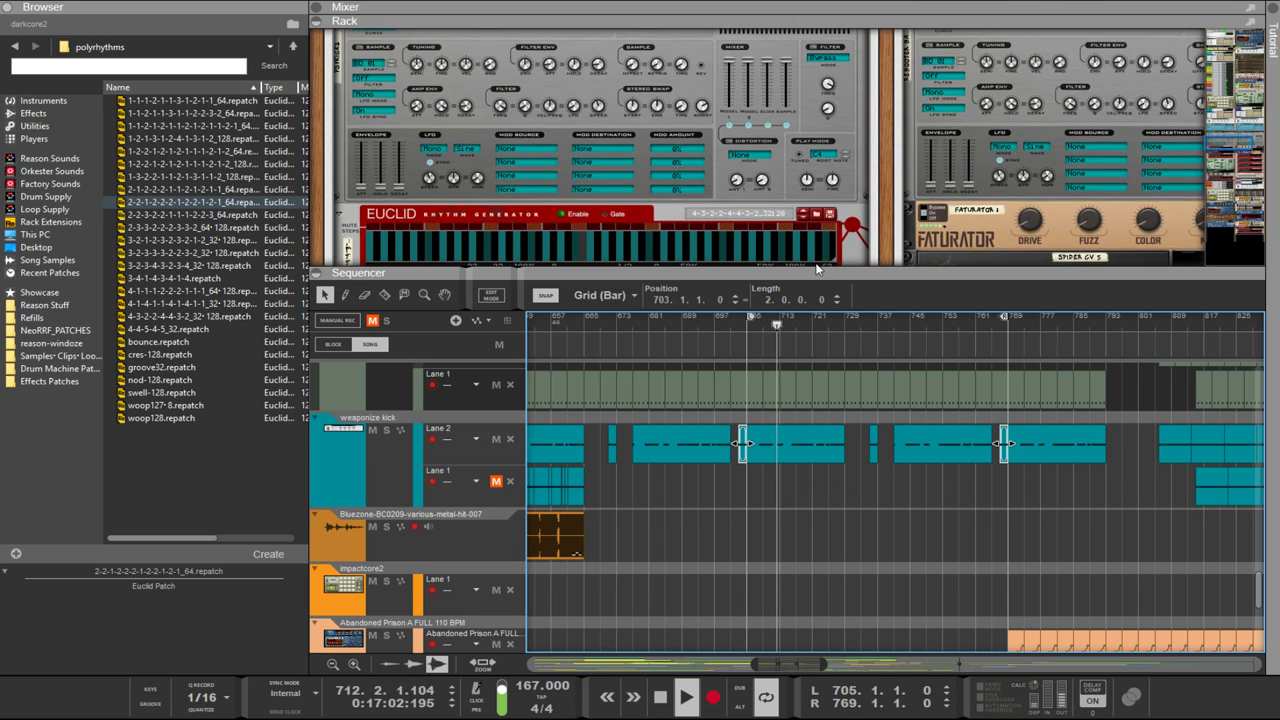
scroll(816, 262, up, 5)
scroll(816, 262, down, 4)
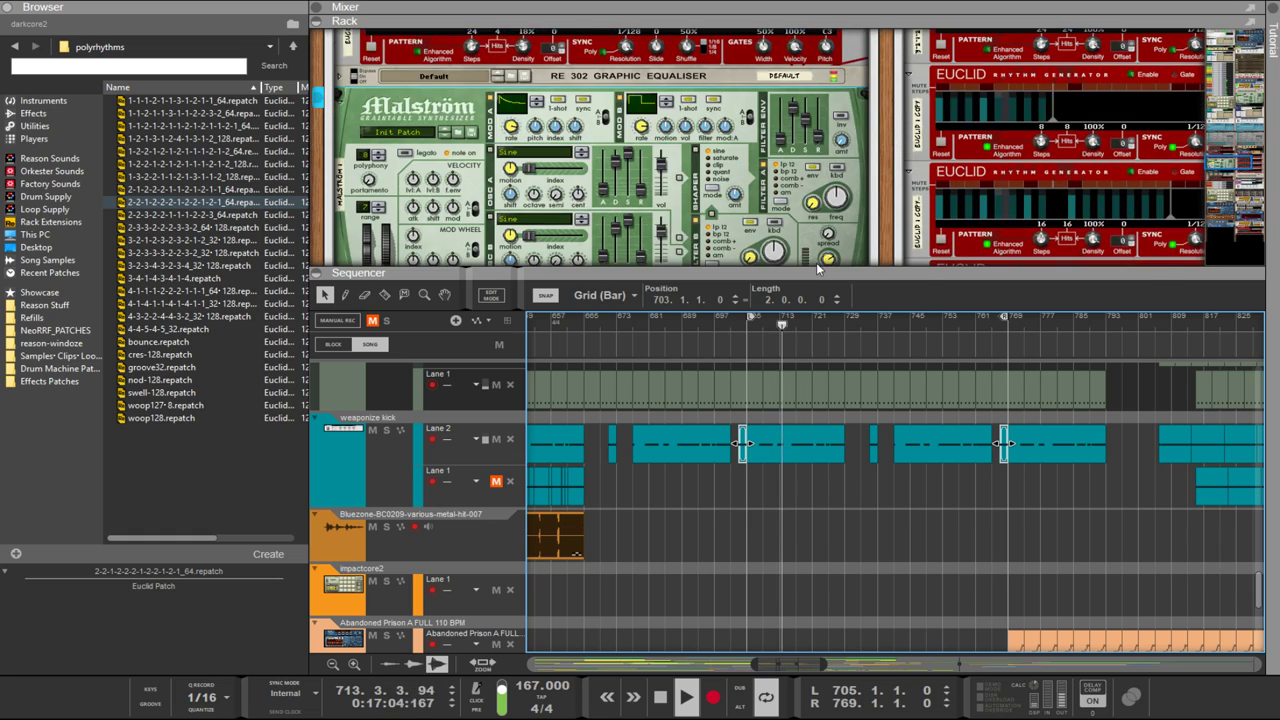
scroll(815, 261, up, 2)
scroll(809, 260, up, 3)
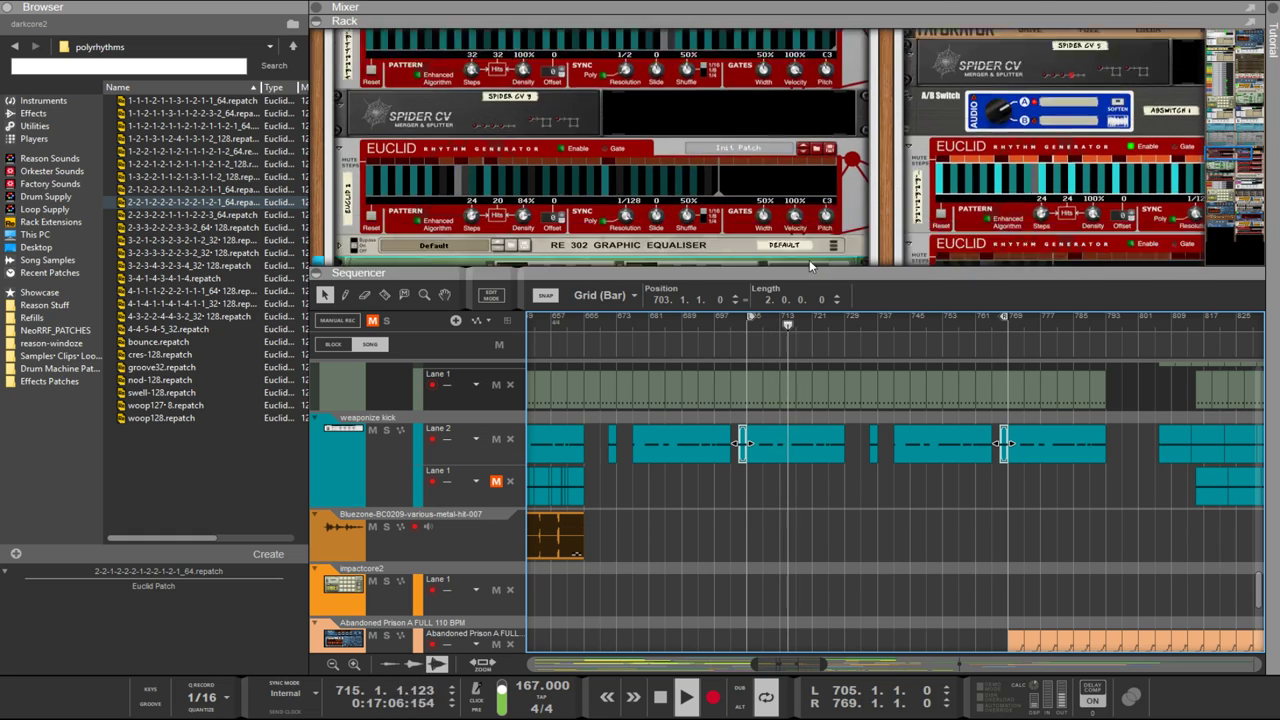
scroll(809, 260, down, 4)
scroll(820, 250, up, 4)
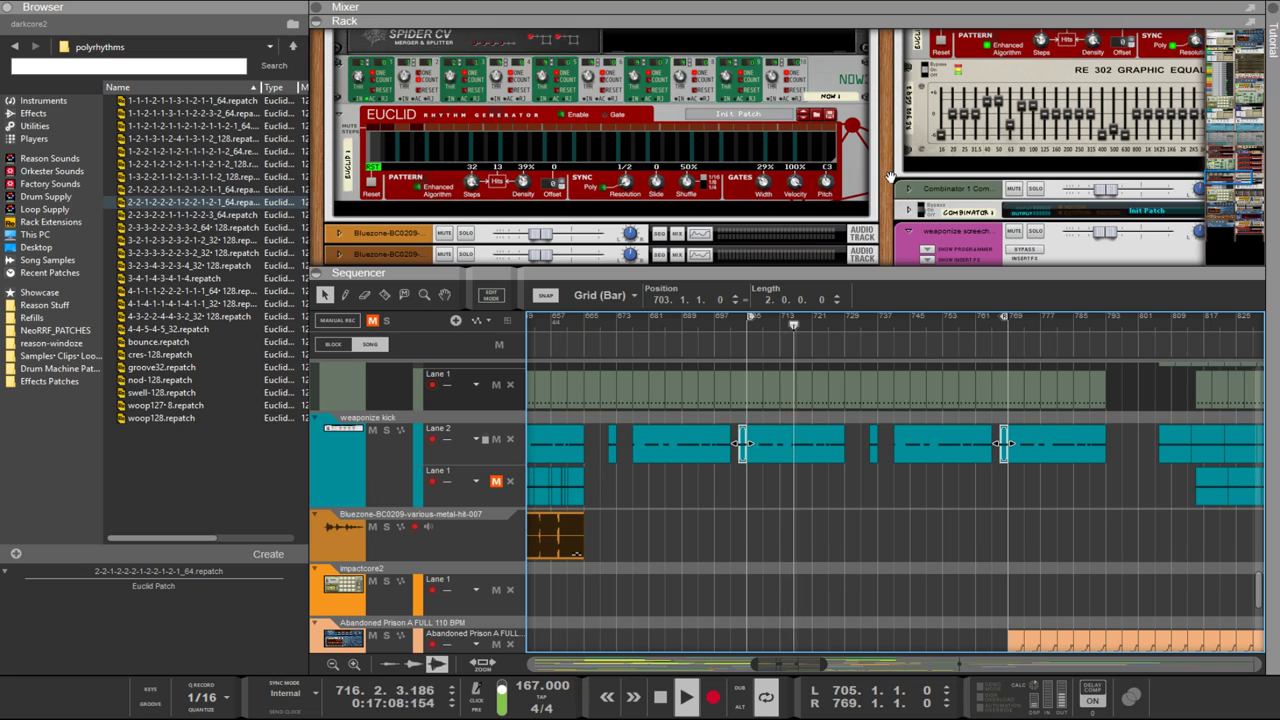
scroll(890, 177, up, 3)
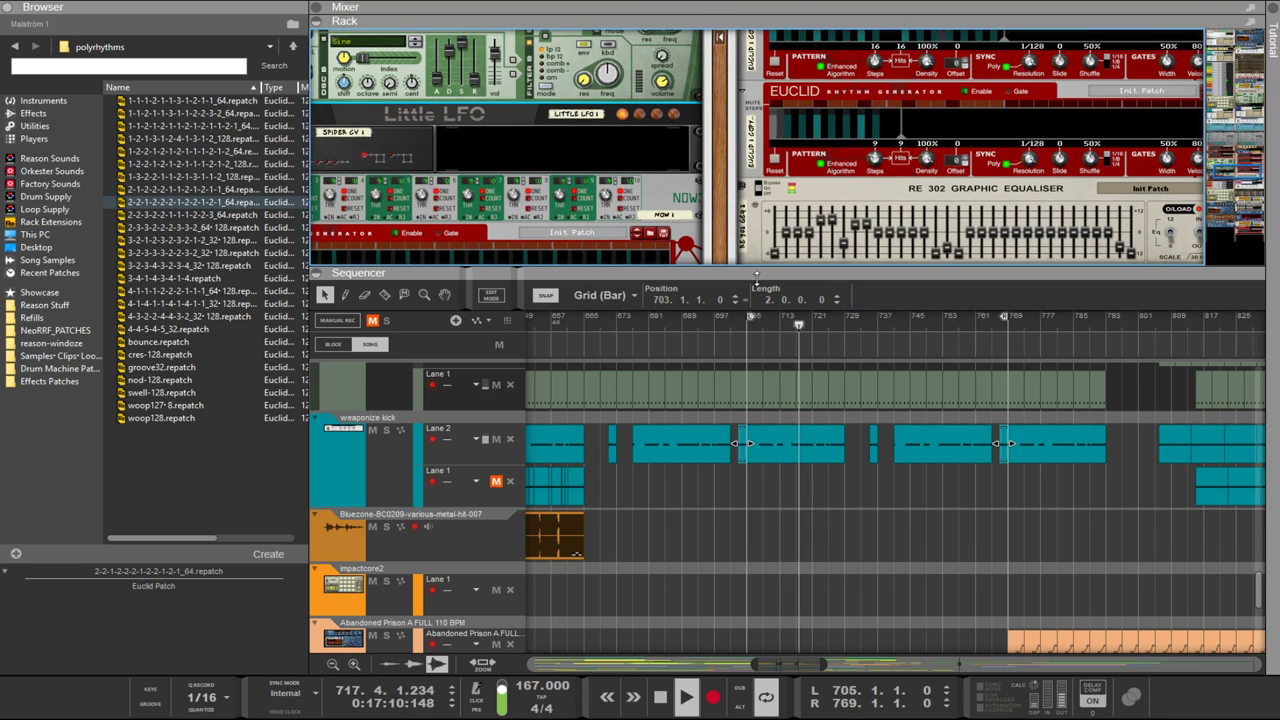
drag(757, 275, 757, 660)
scroll(749, 440, up, 5)
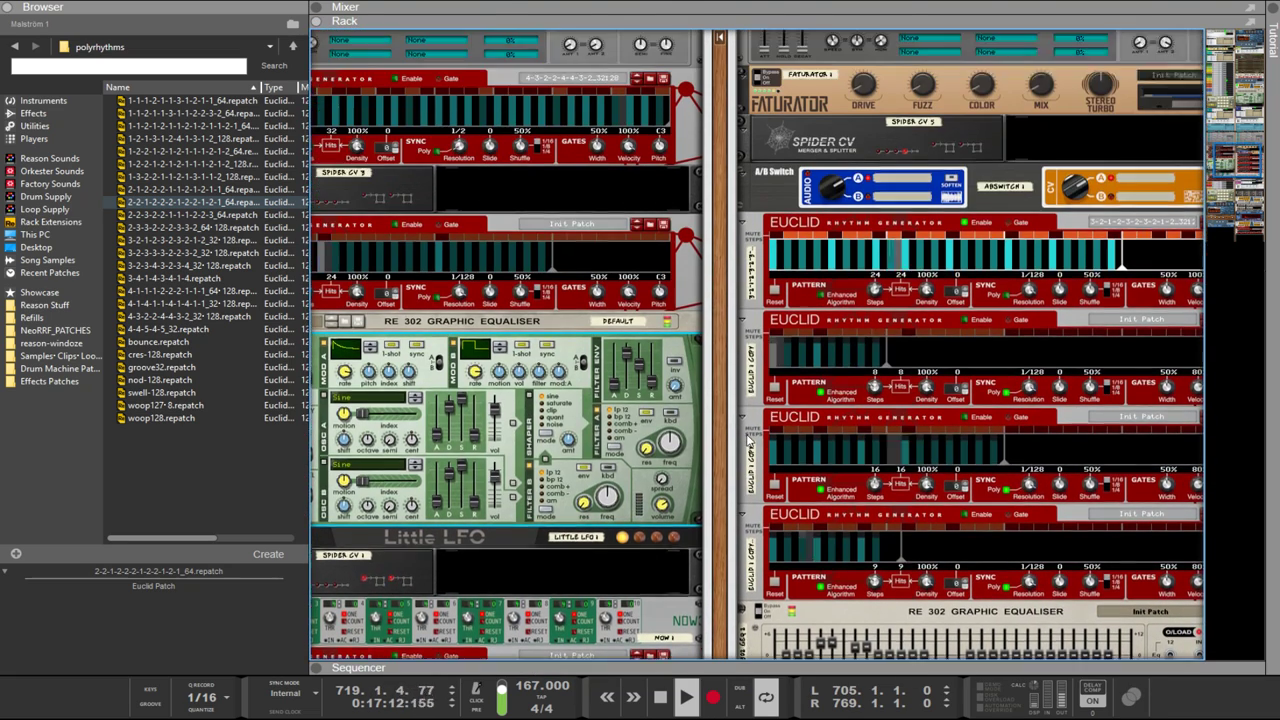
Step: Try patching the Reset thru jack of the uppermost Euclid below the A/B Switch to the switch's CV control input
scroll(749, 440, down, 3)
key(Tab)
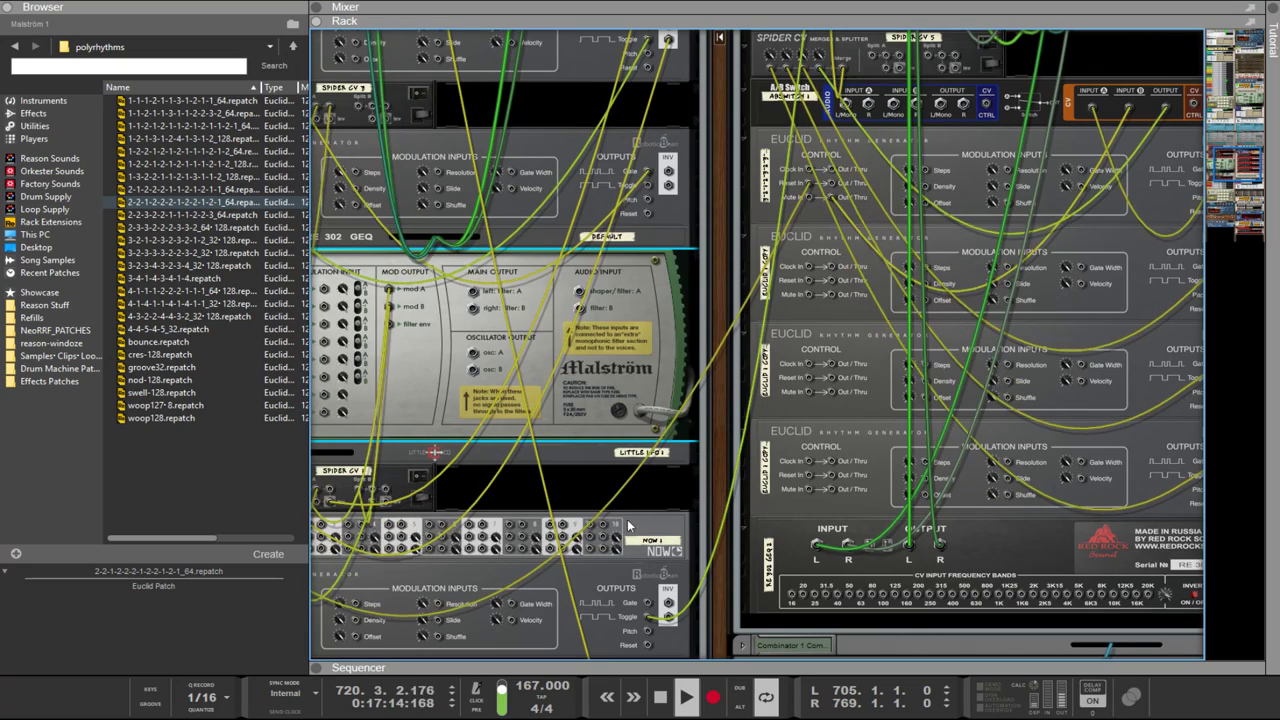
scroll(827, 500, up, 2)
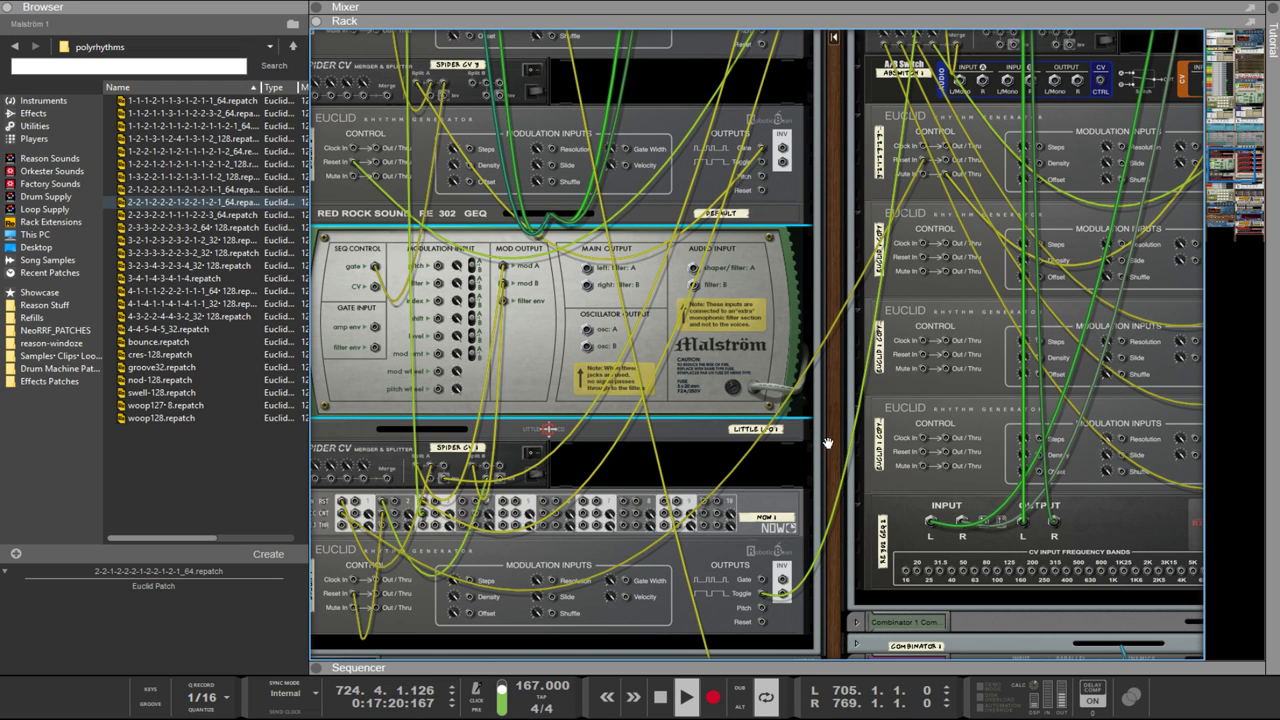
drag(827, 443, 655, 635)
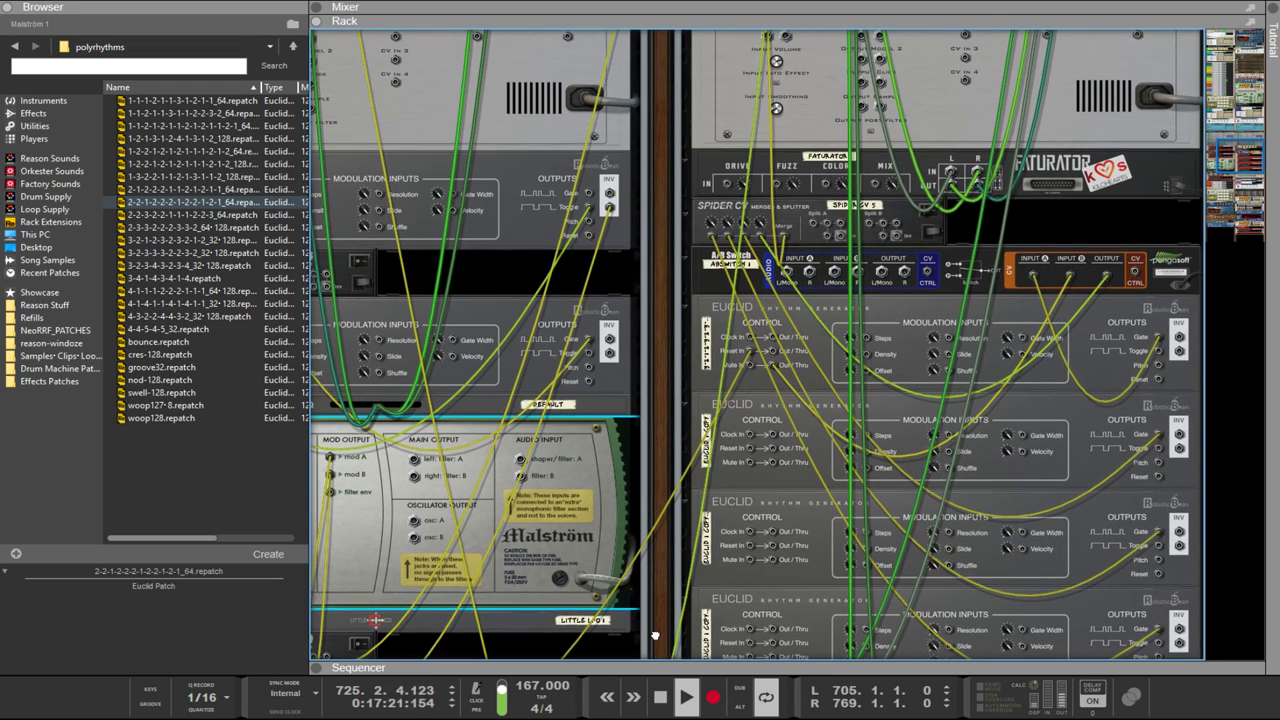
click(766, 352)
drag(766, 352, 1137, 275)
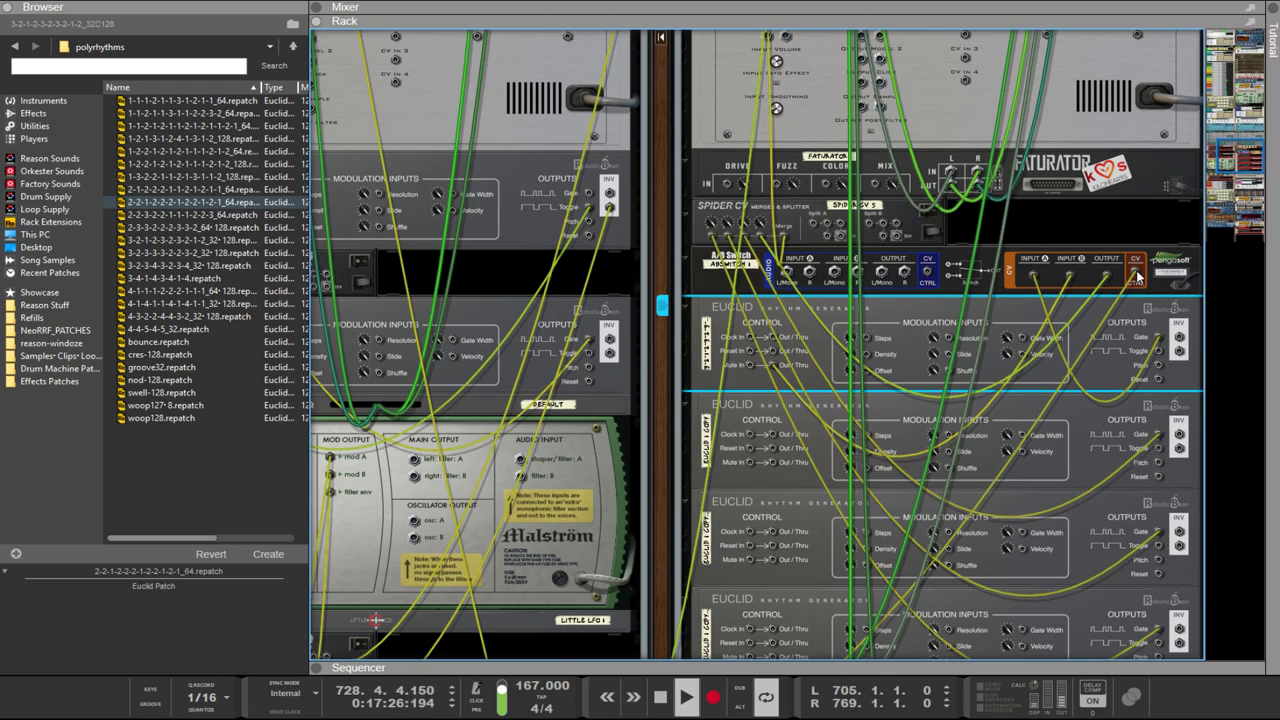
Step: Examine the Euclid 1 pattern below NOW 1 and the rear cabling around the A/B Switch
key(Tab)
drag(660, 568, 717, 428)
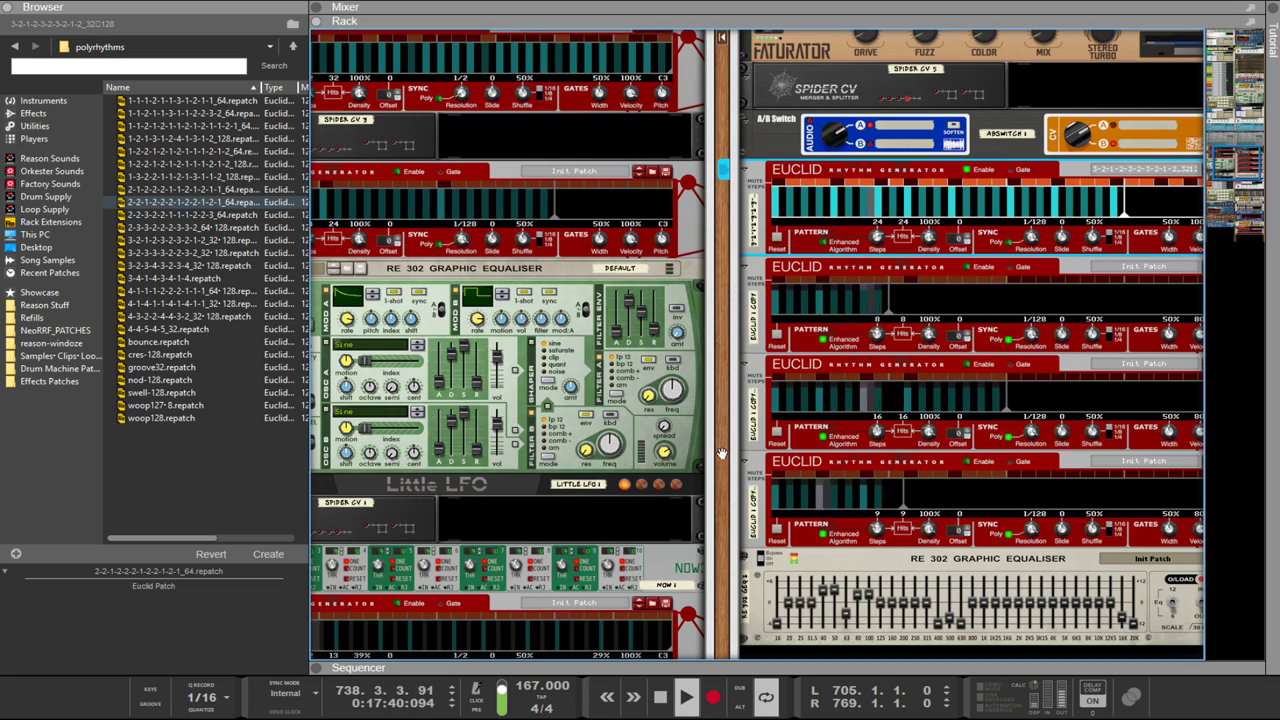
drag(722, 453, 900, 140)
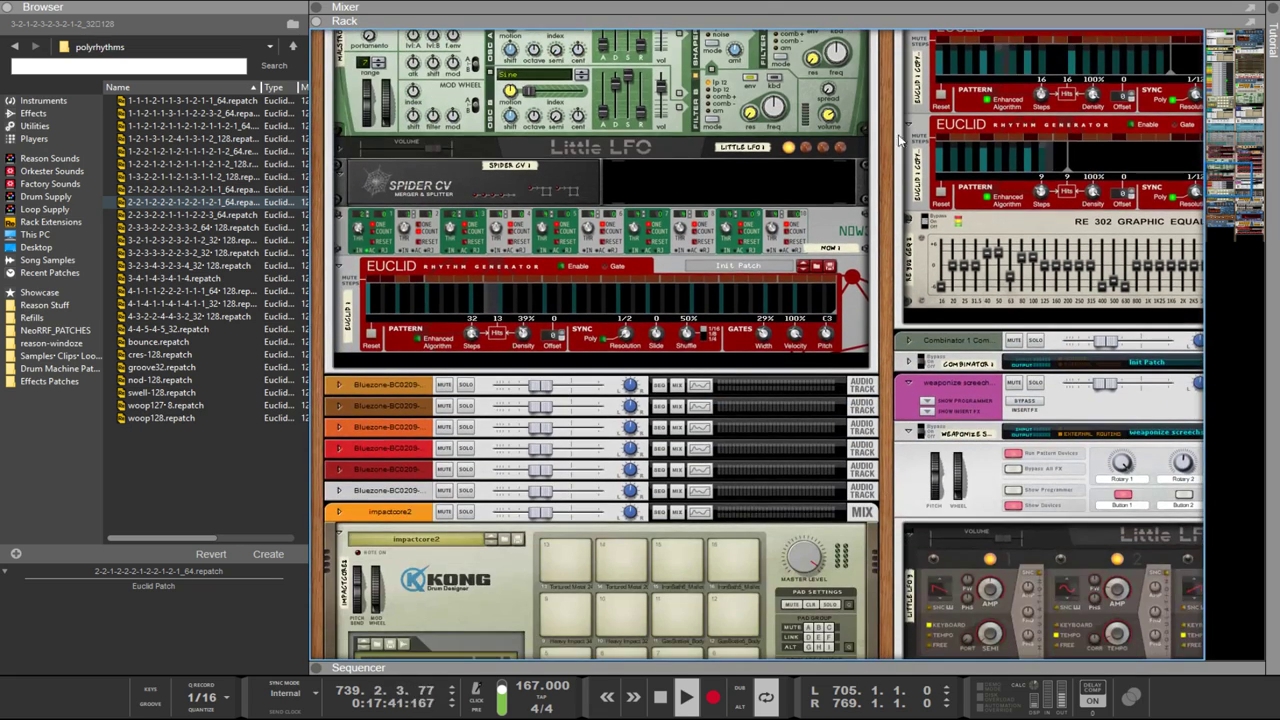
click(564, 269)
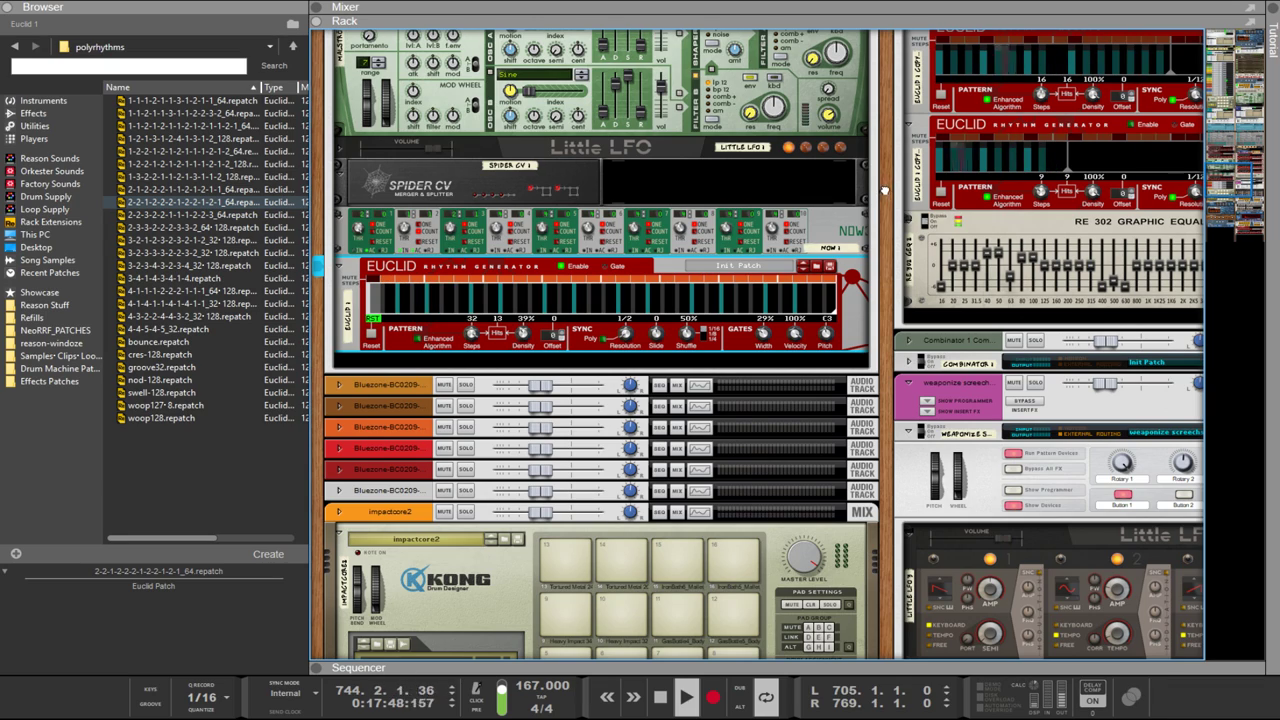
drag(885, 190, 740, 480)
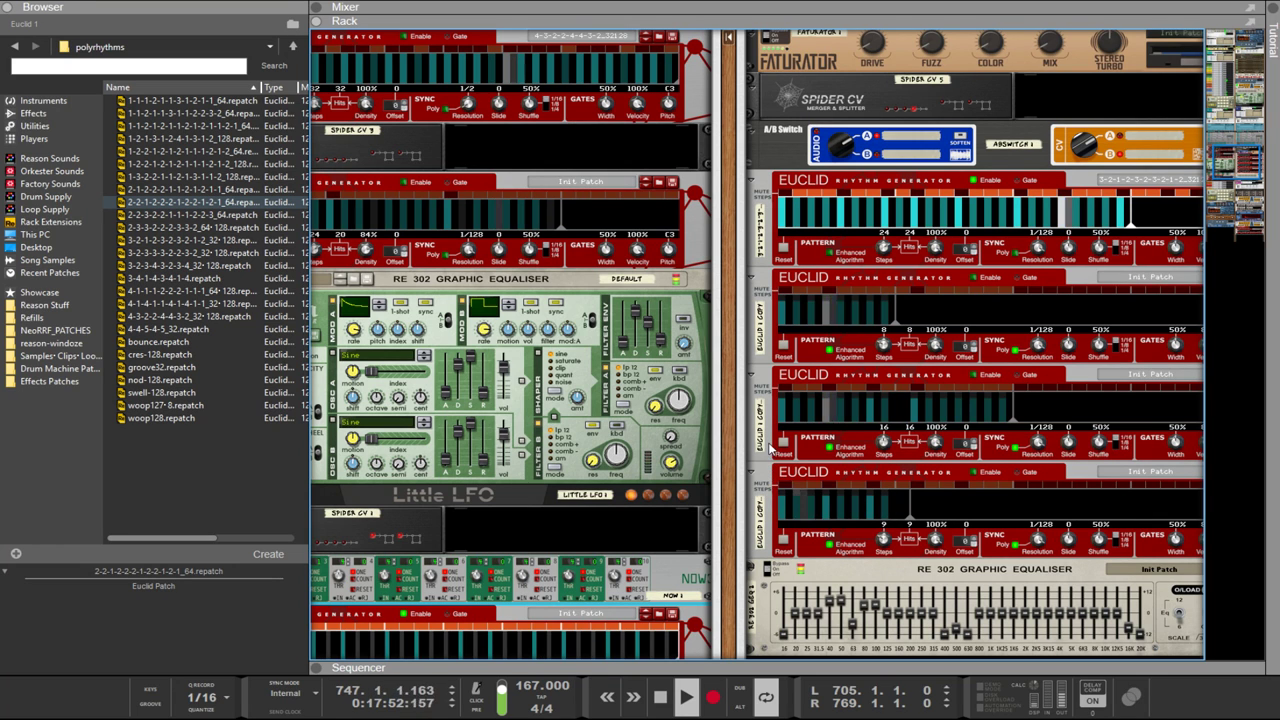
key(Tab)
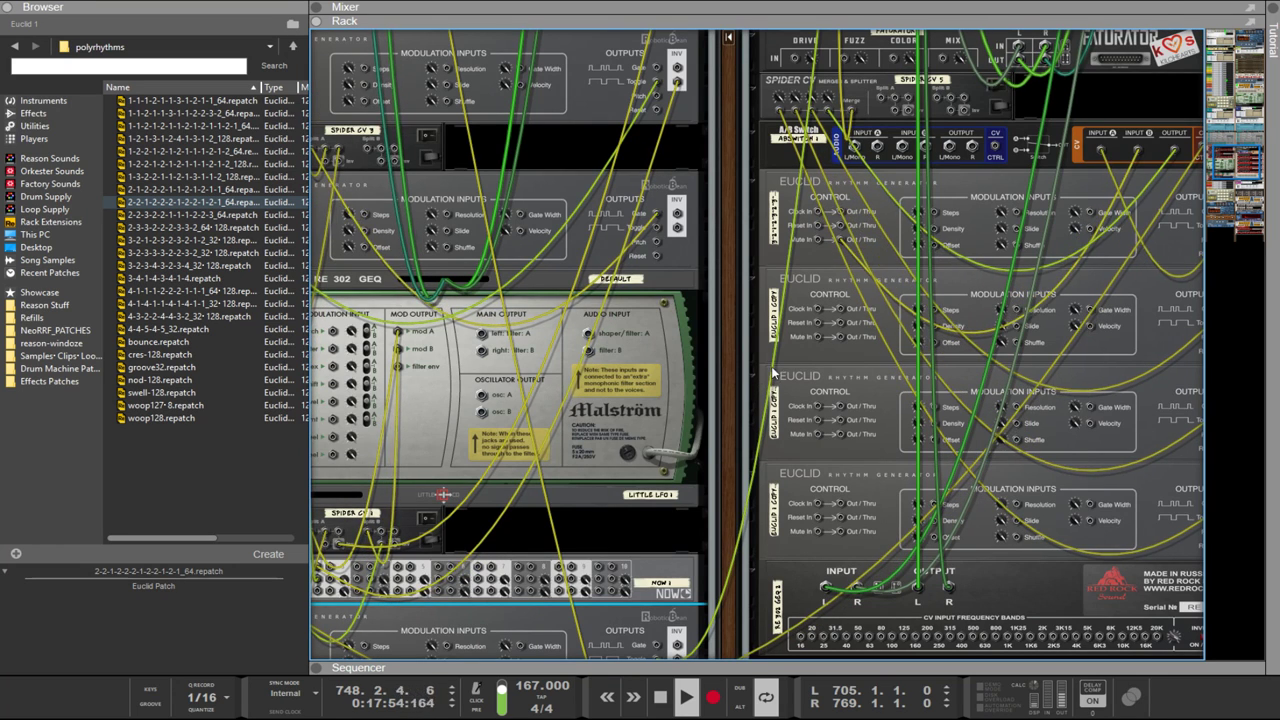
drag(732, 492, 613, 630)
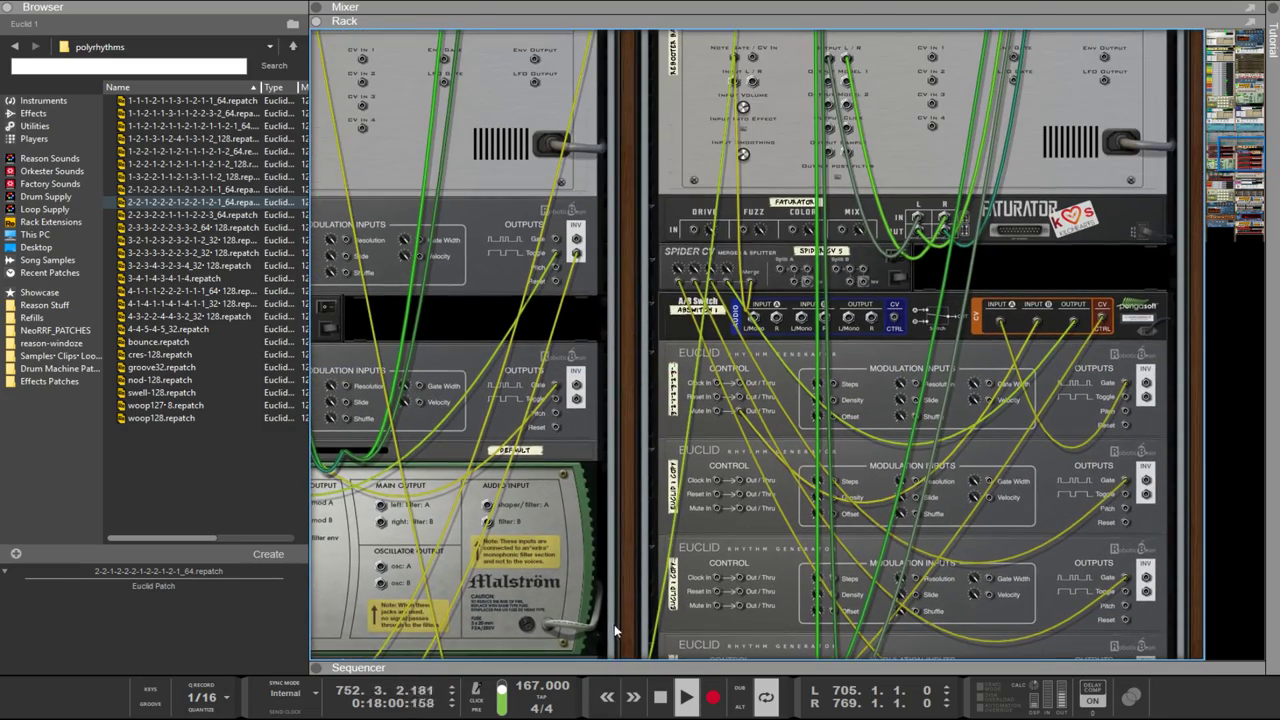
Step: Undo the cable connection to the A/B Switch's CV control input
key(Tab)
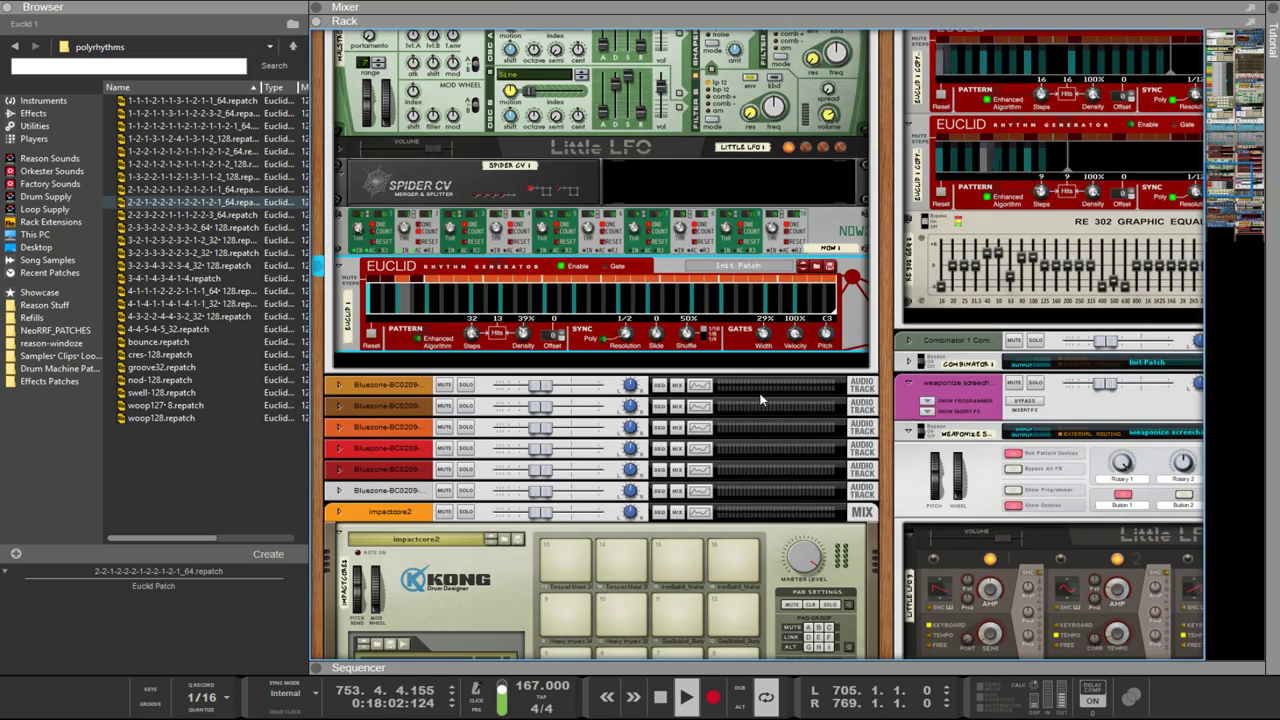
key(Tab)
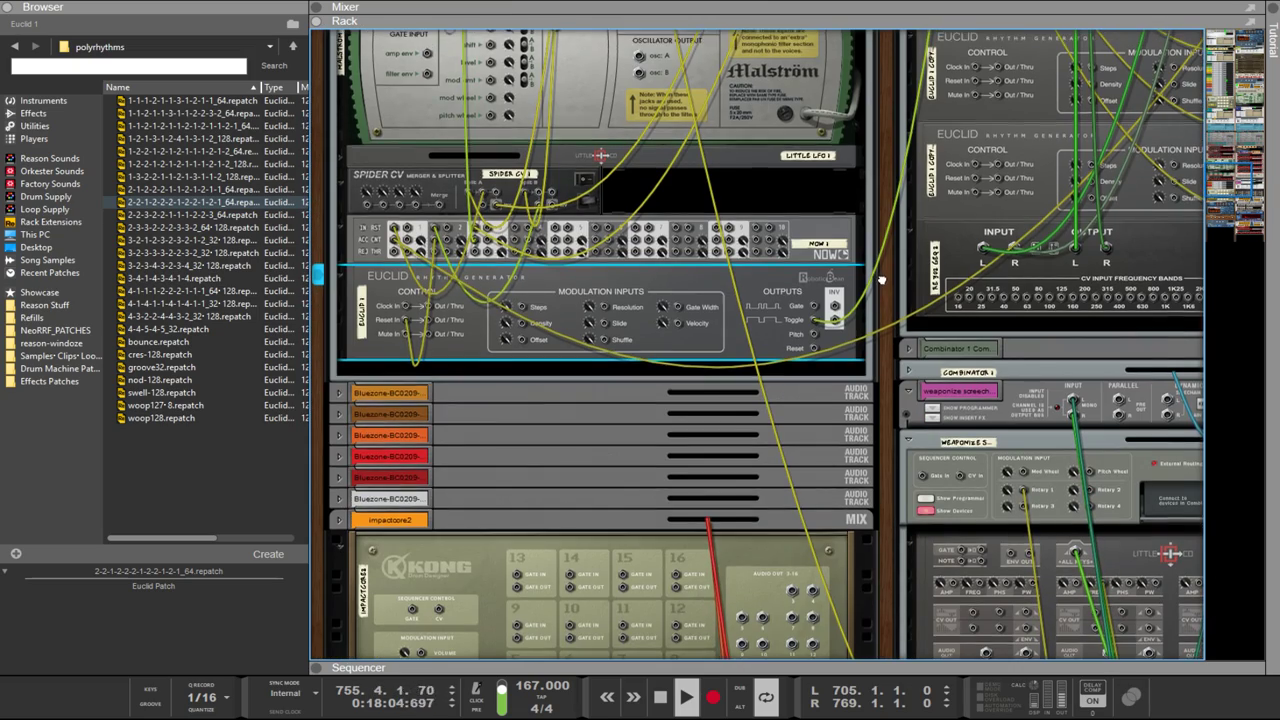
drag(881, 279, 735, 336)
key(Tab)
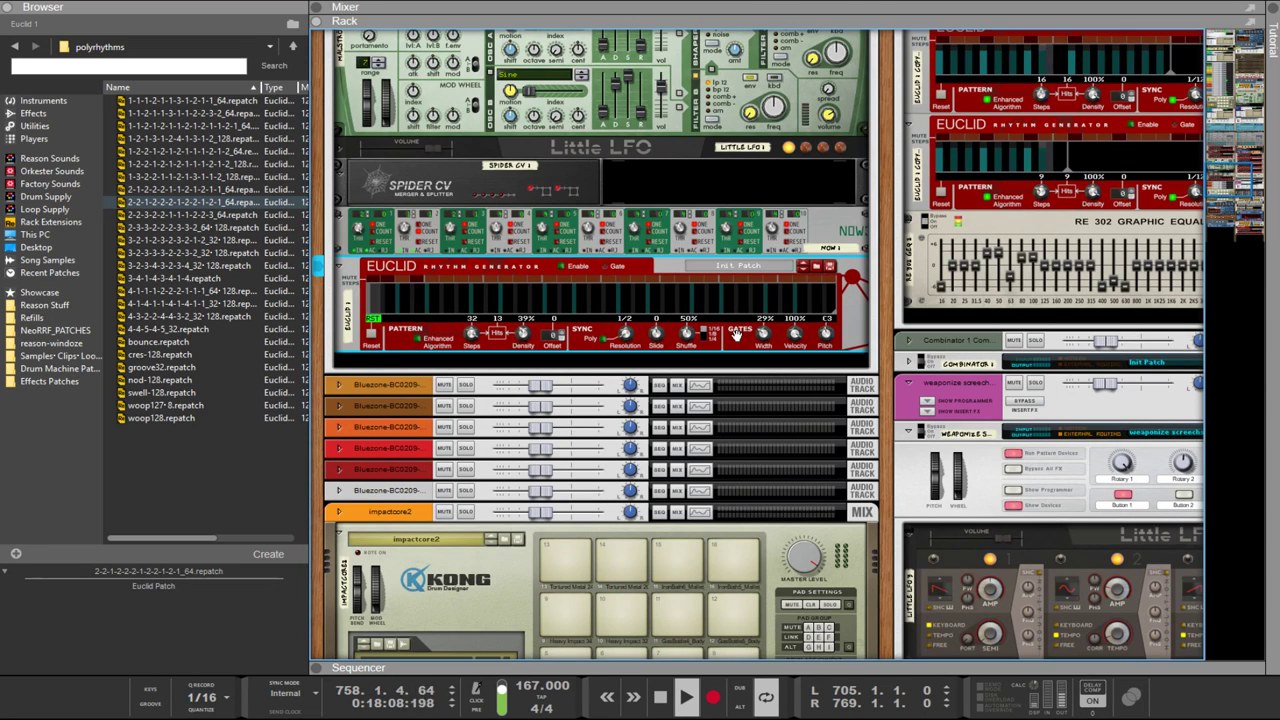
key(Tab)
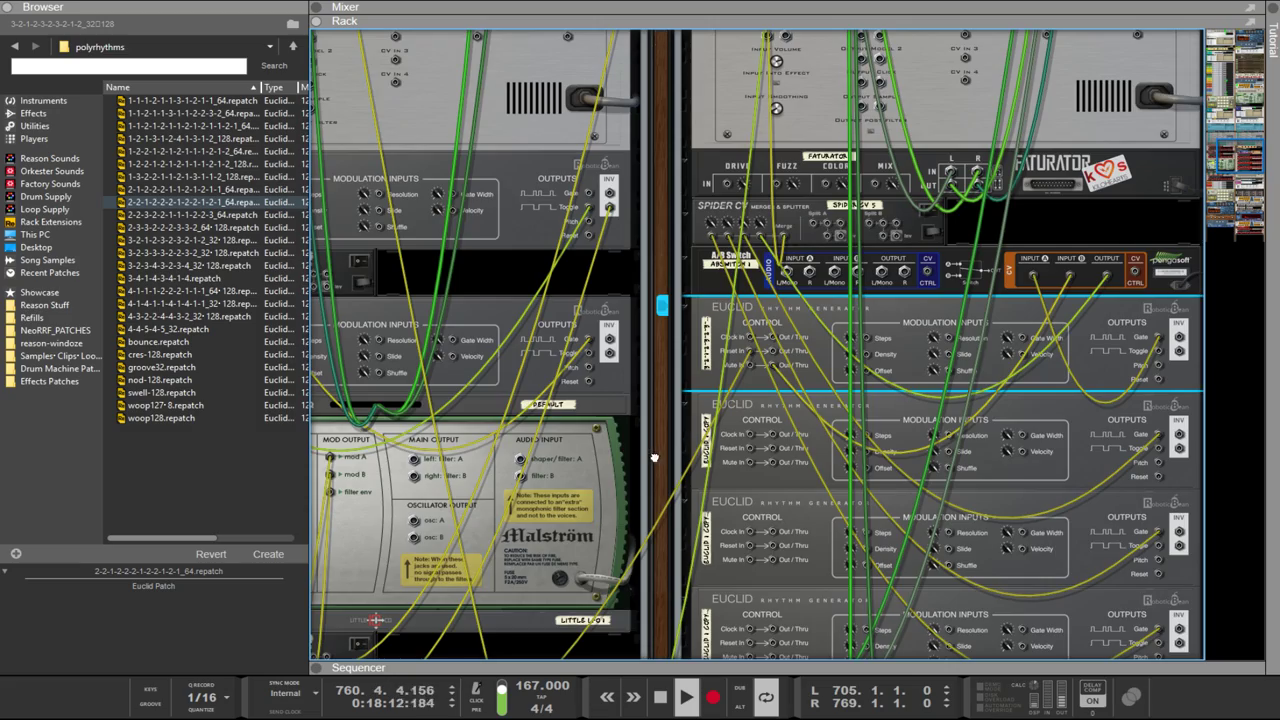
Step: Patch the output of the Euclid 1 below NOW 1 to the A/B Switch's CV control input and select the switch device
drag(653, 457, 729, 320)
click(672, 652)
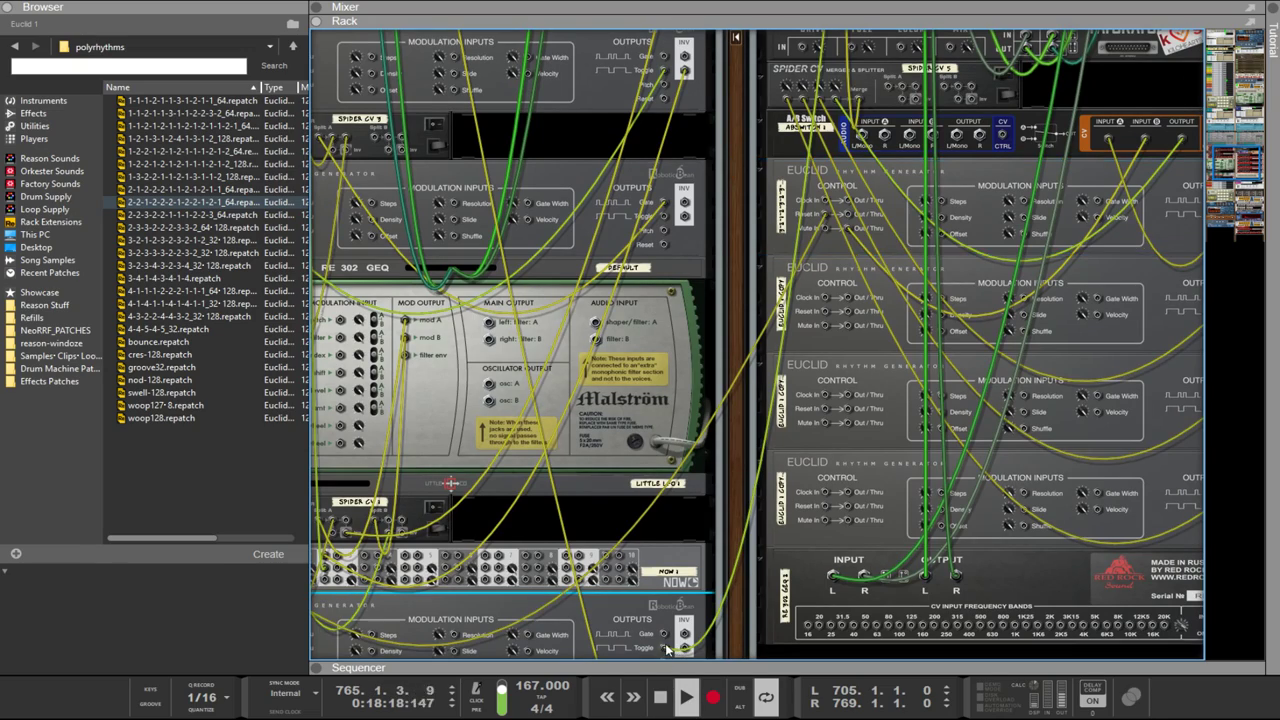
drag(668, 634, 1103, 130)
key(Tab)
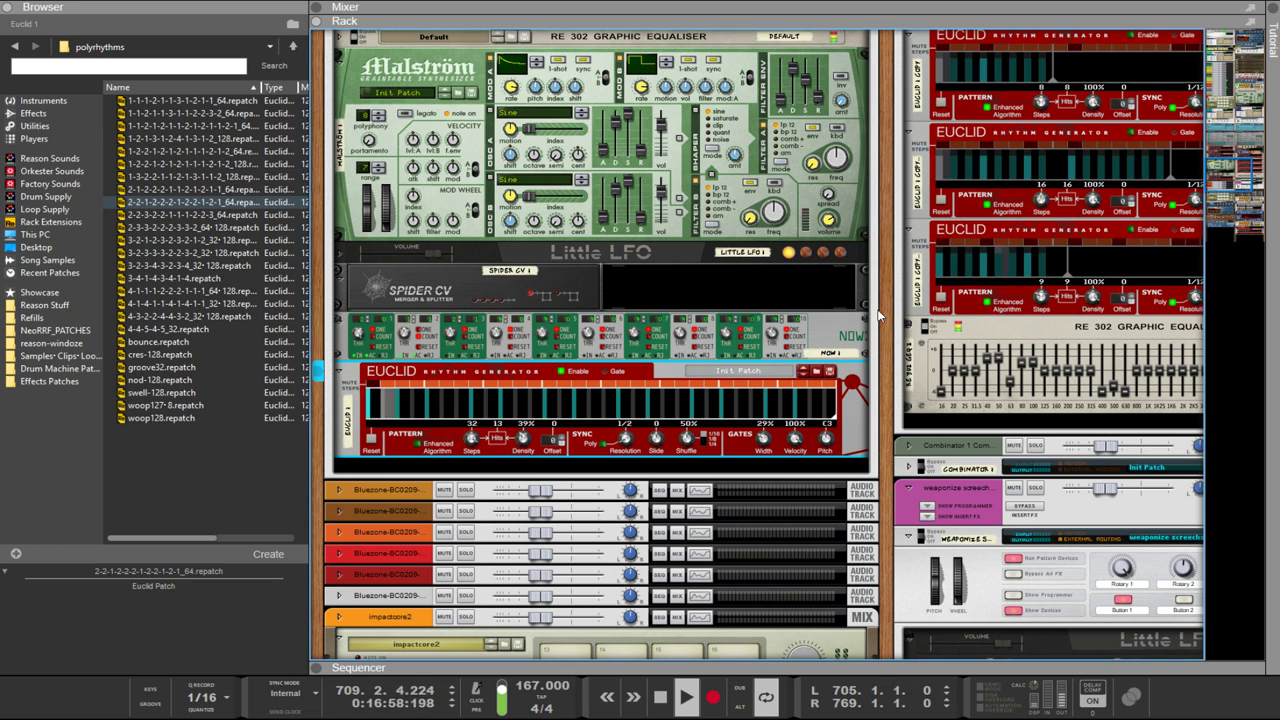
drag(870, 322, 607, 592)
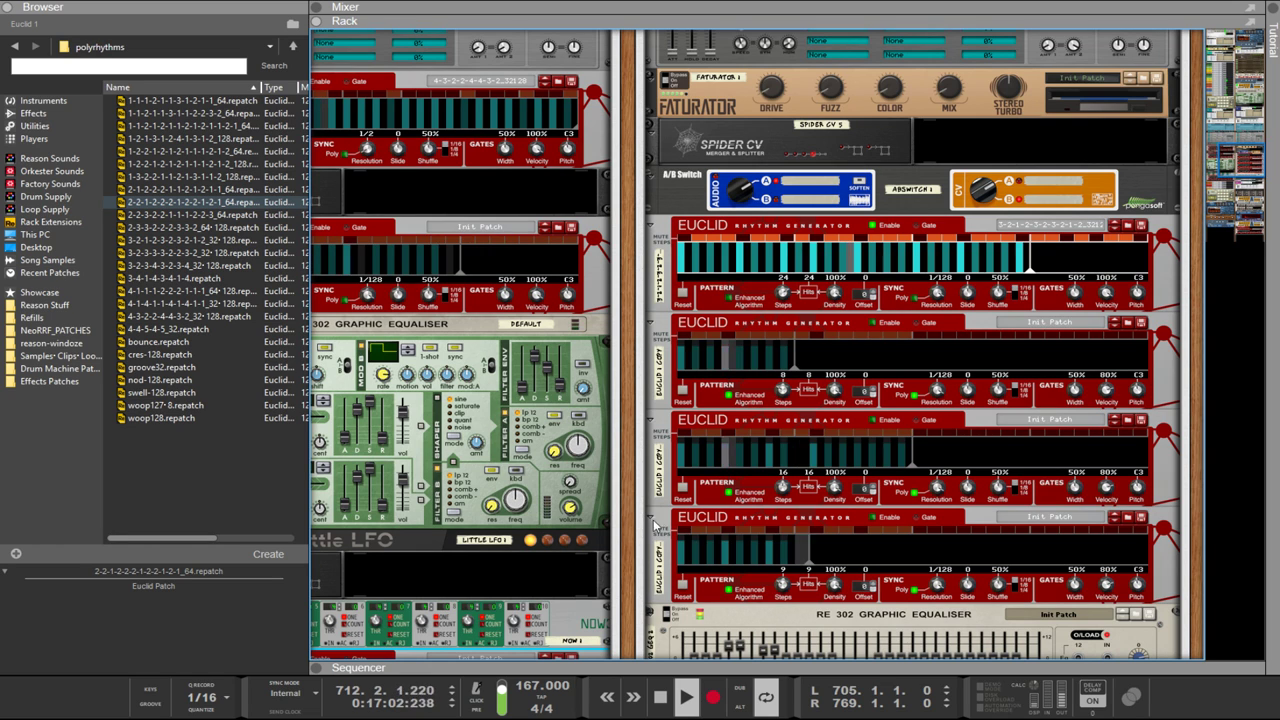
click(935, 210)
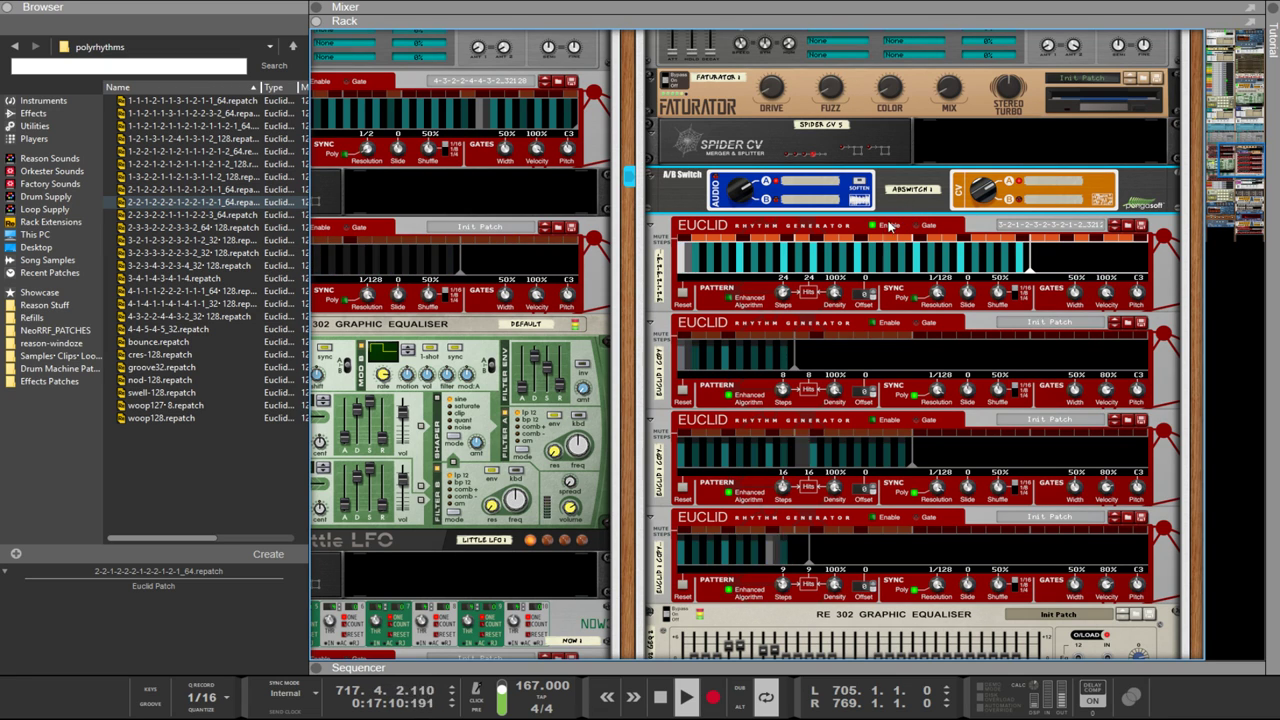
Step: Patch the Toggle output of the Euclid 1 below NOW 1 into the NOW 1 module on the rack's rear
key(Tab)
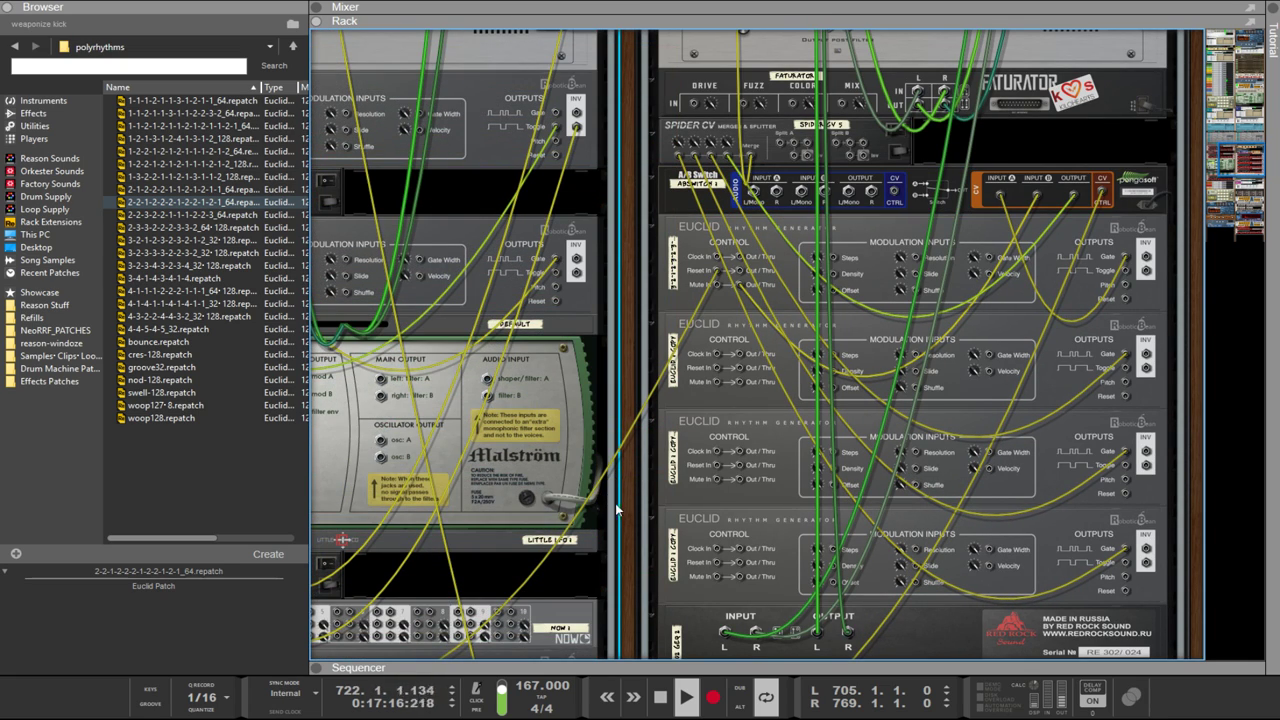
drag(627, 513, 882, 343)
drag(812, 537, 712, 458)
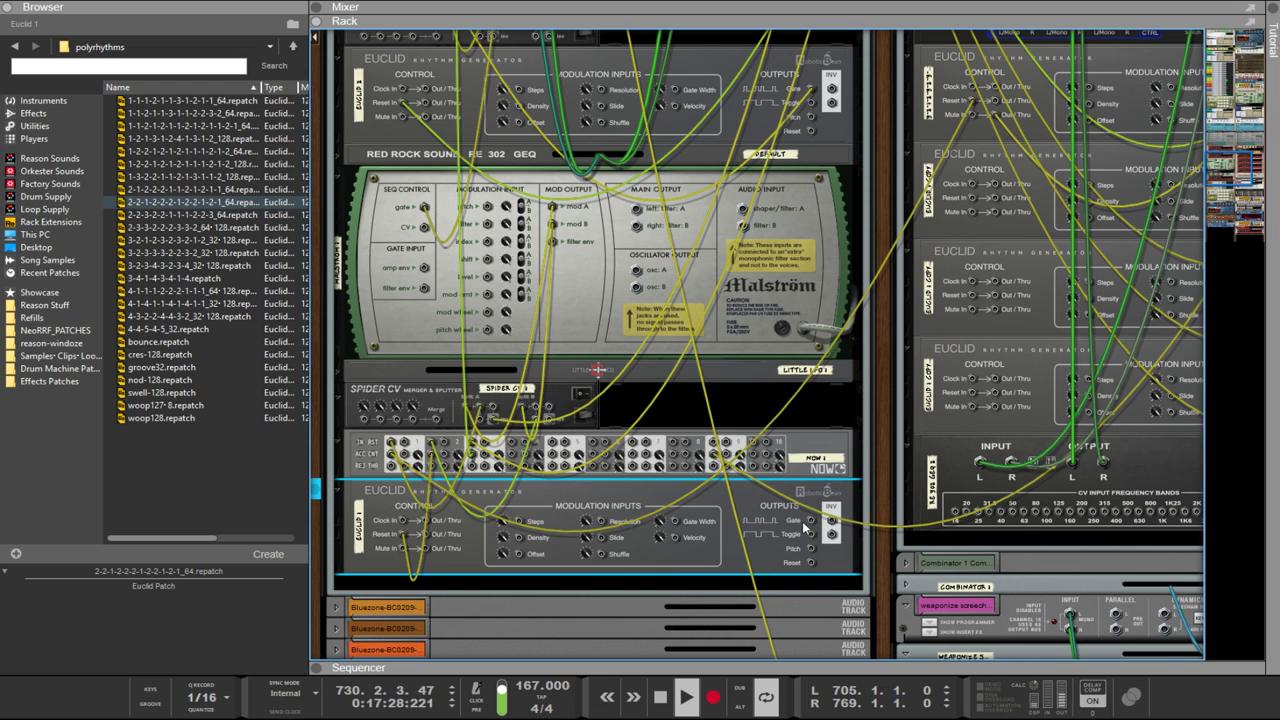
drag(812, 537, 720, 442)
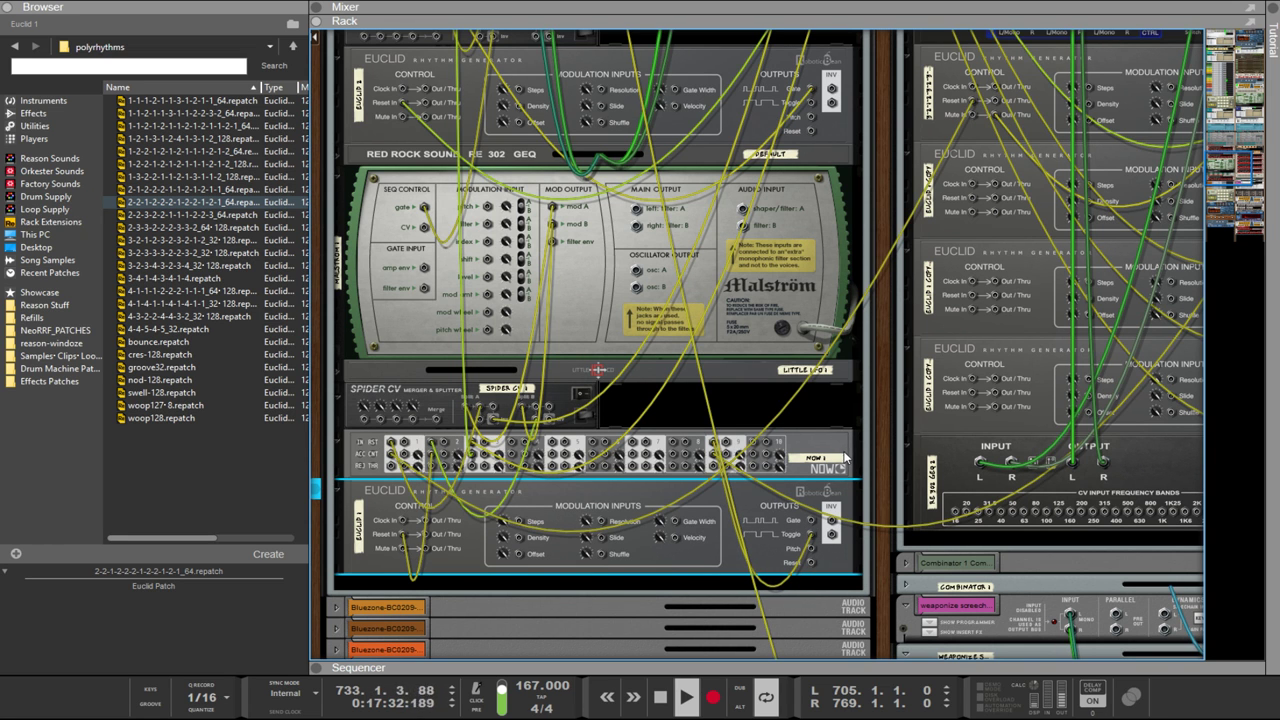
key(Tab)
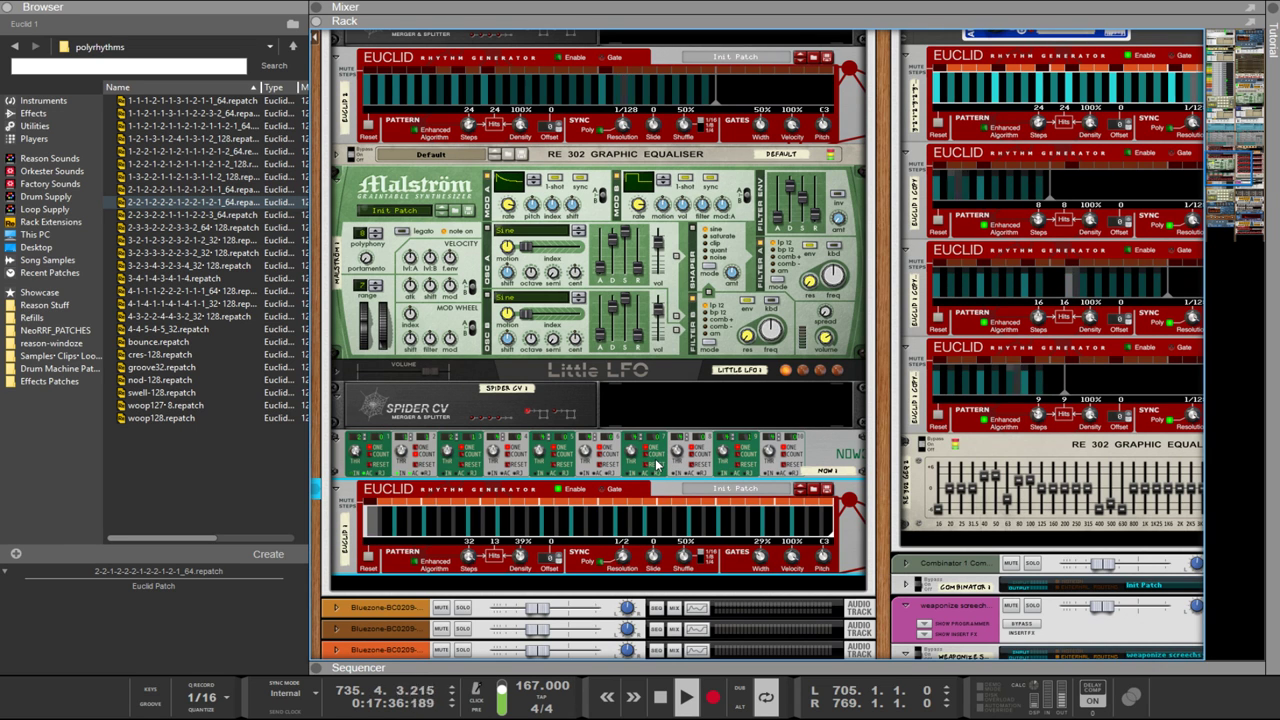
Step: Examine NOW 1, its rear cabling and the neighbouring A/B Switch that selects between the Euclid patterns
key(Tab)
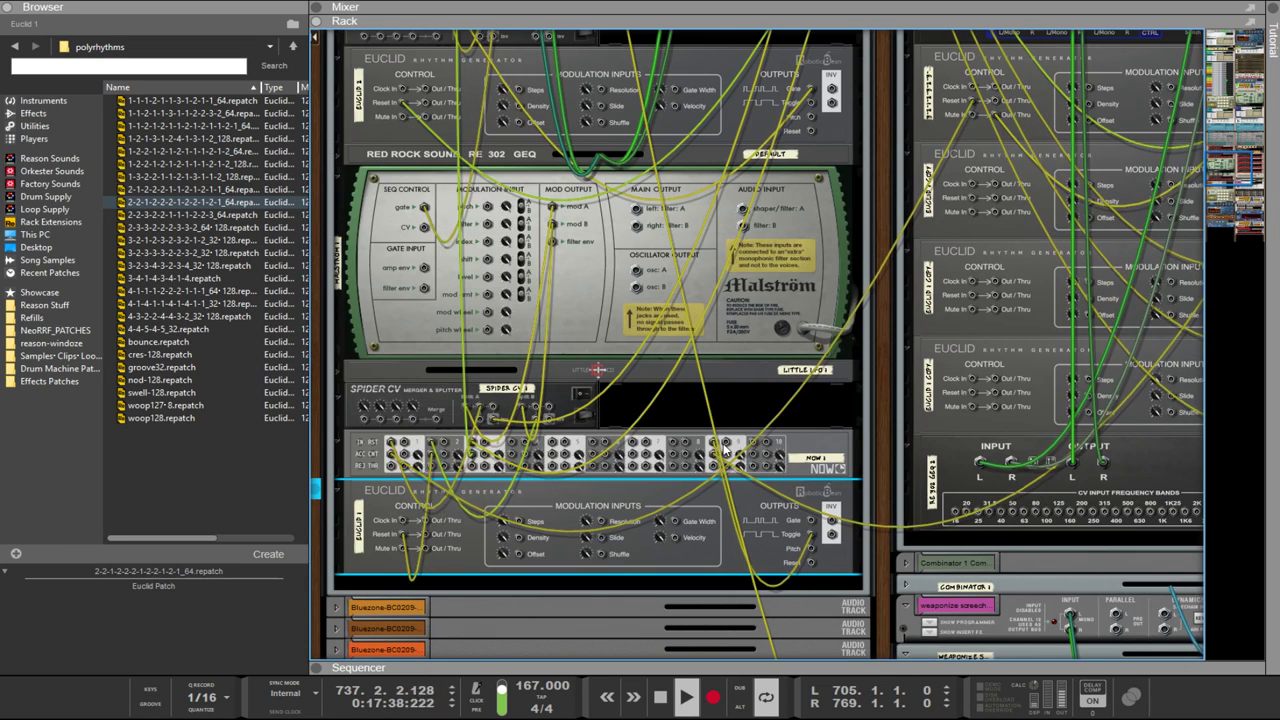
key(Tab)
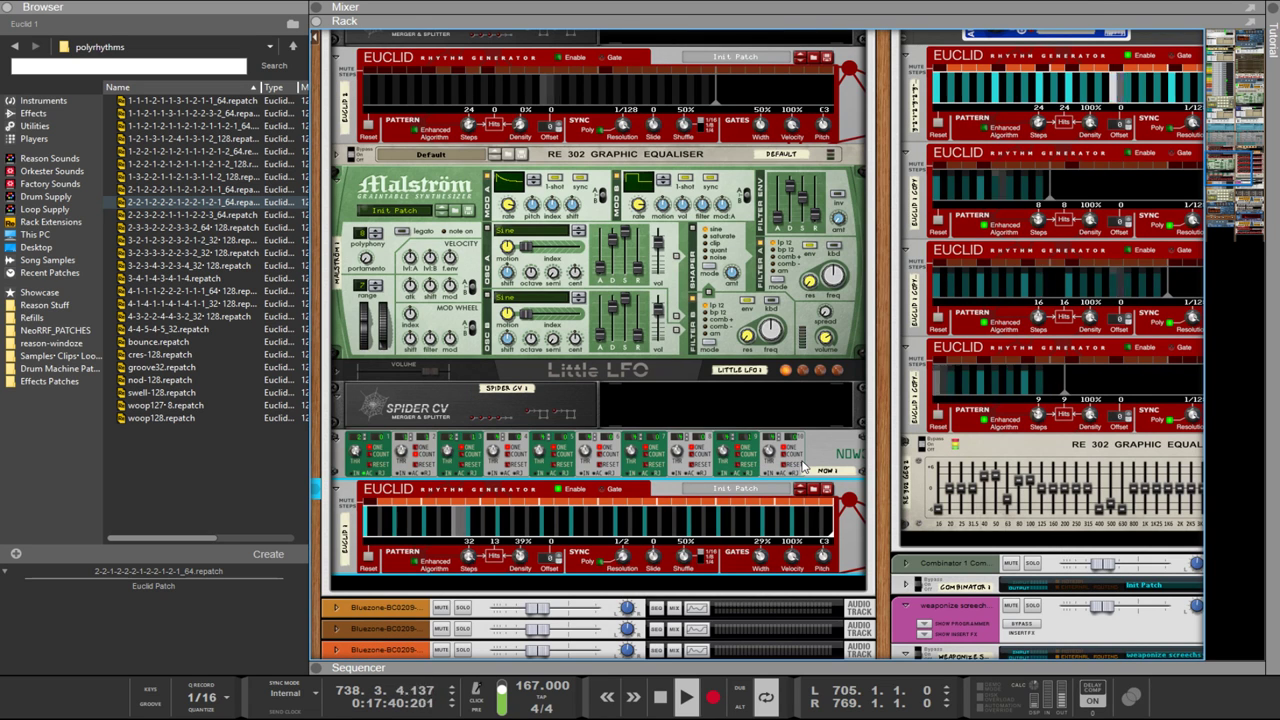
click(735, 446)
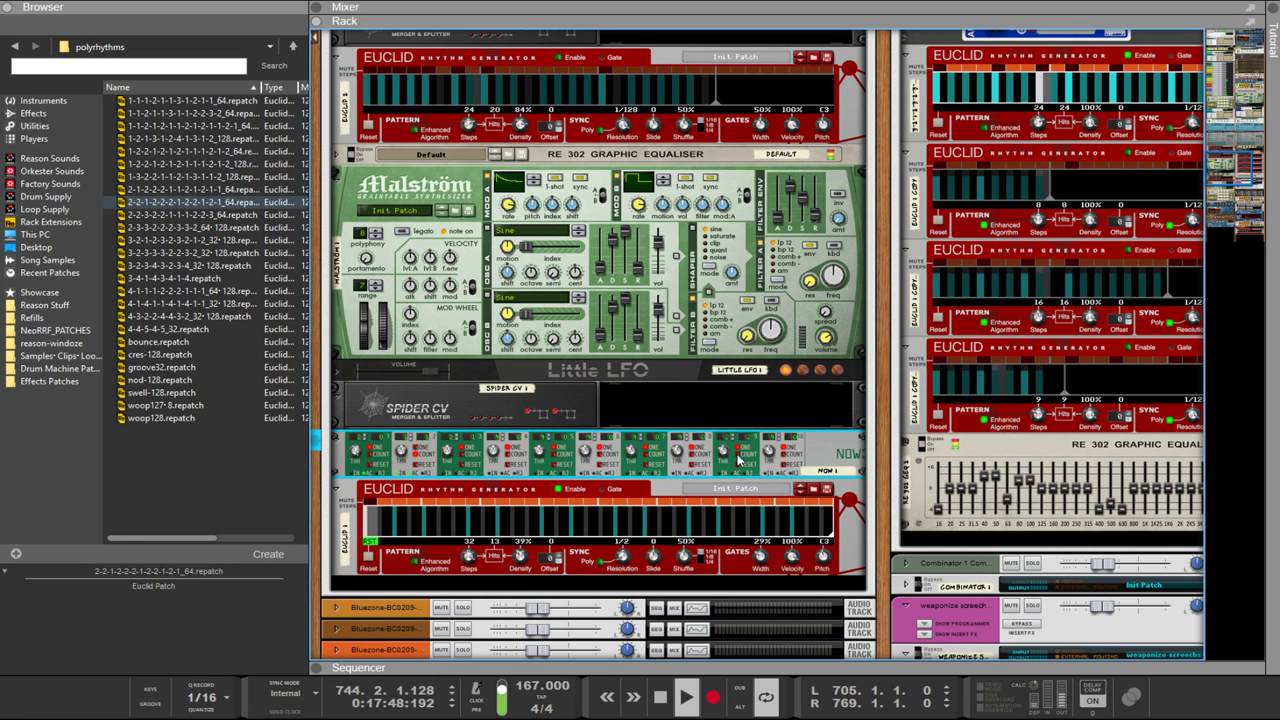
drag(886, 400, 679, 495)
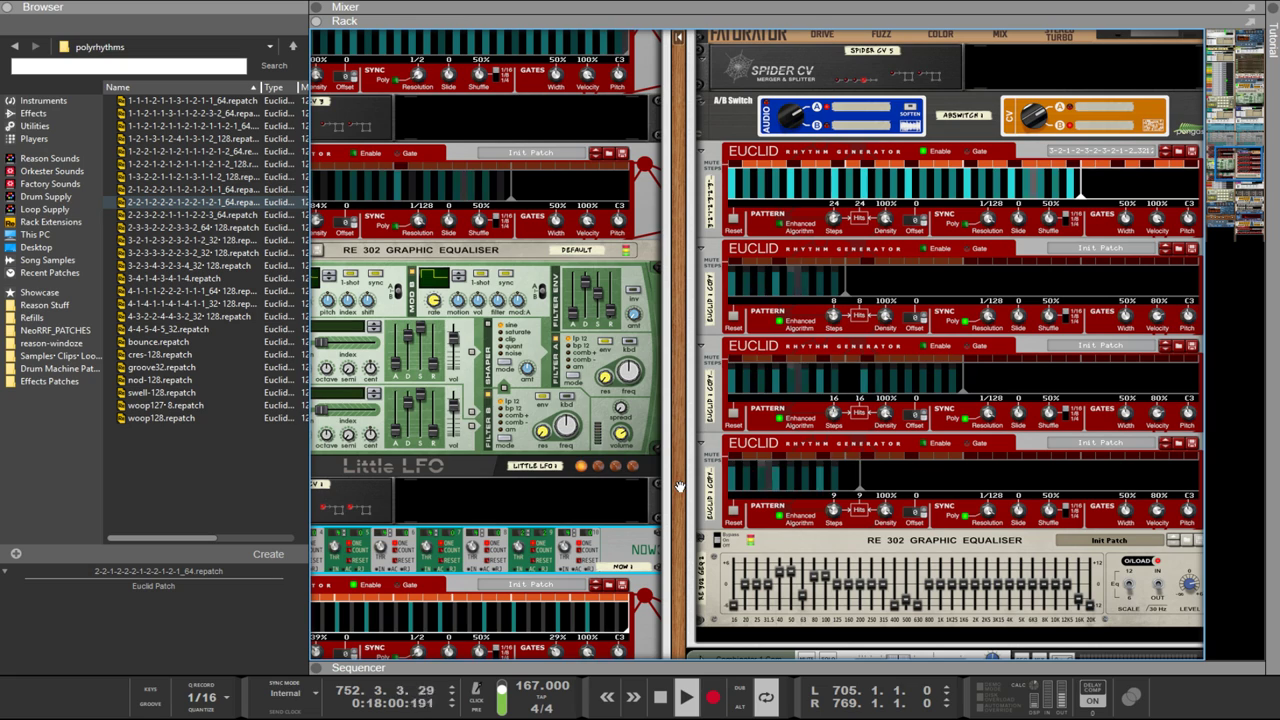
drag(677, 485, 710, 425)
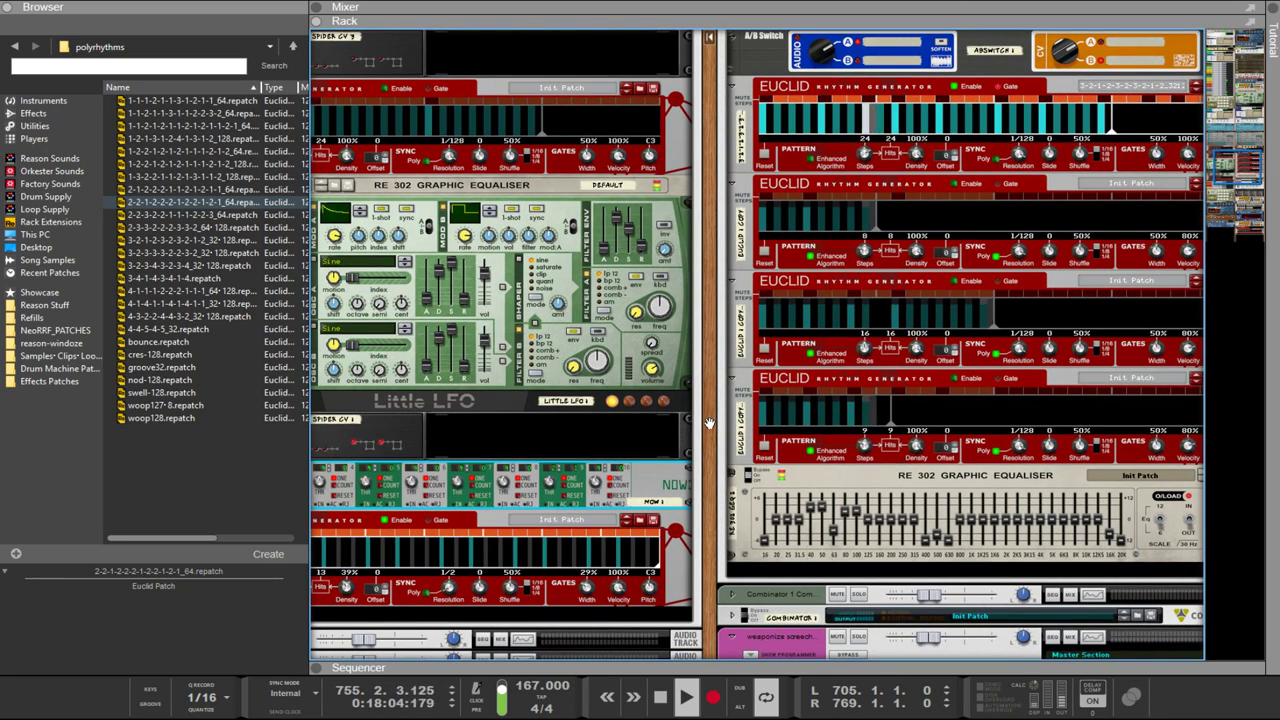
key(Tab)
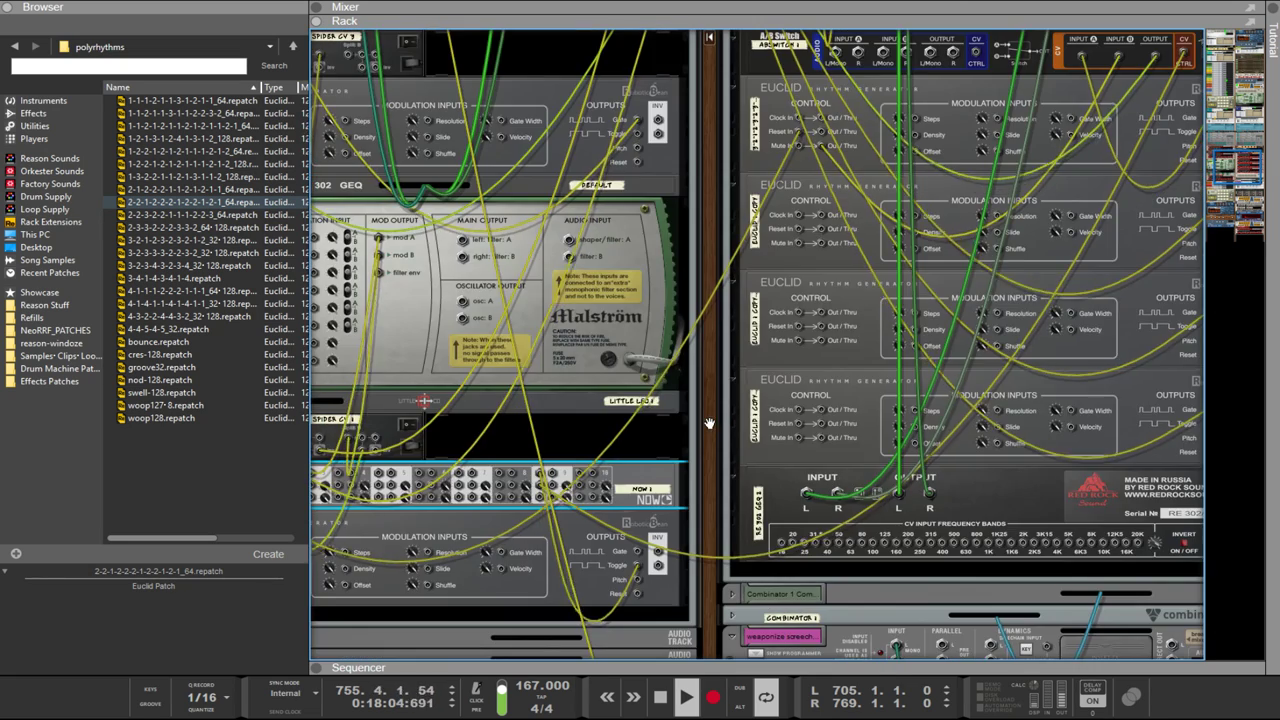
click(699, 493)
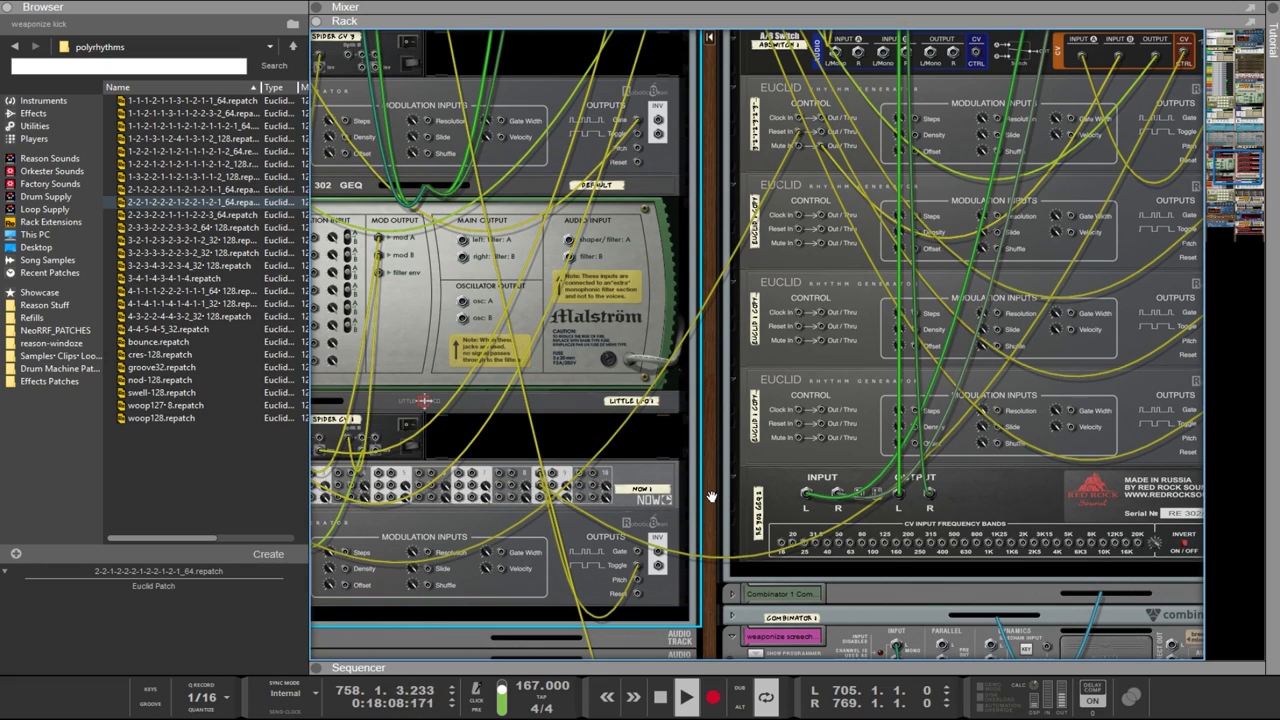
drag(710, 497, 791, 457)
key(Tab)
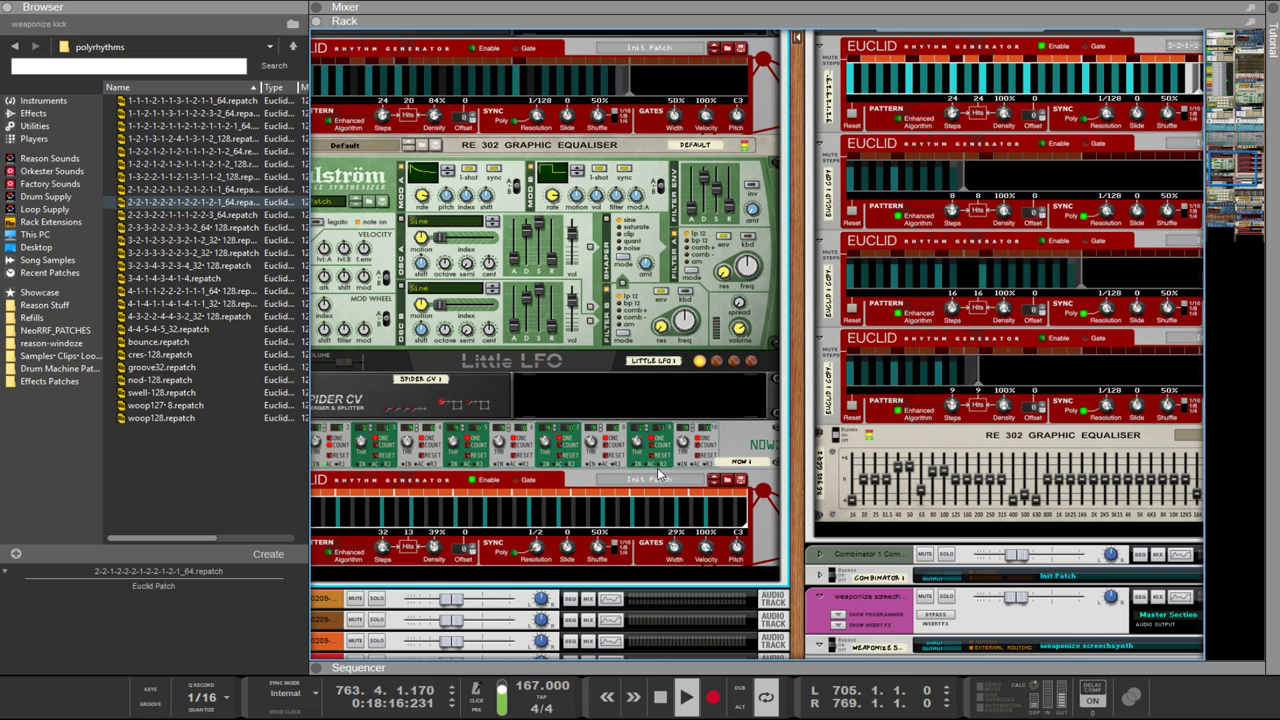
scroll(670, 480, up, 3)
scroll(670, 480, right, 2)
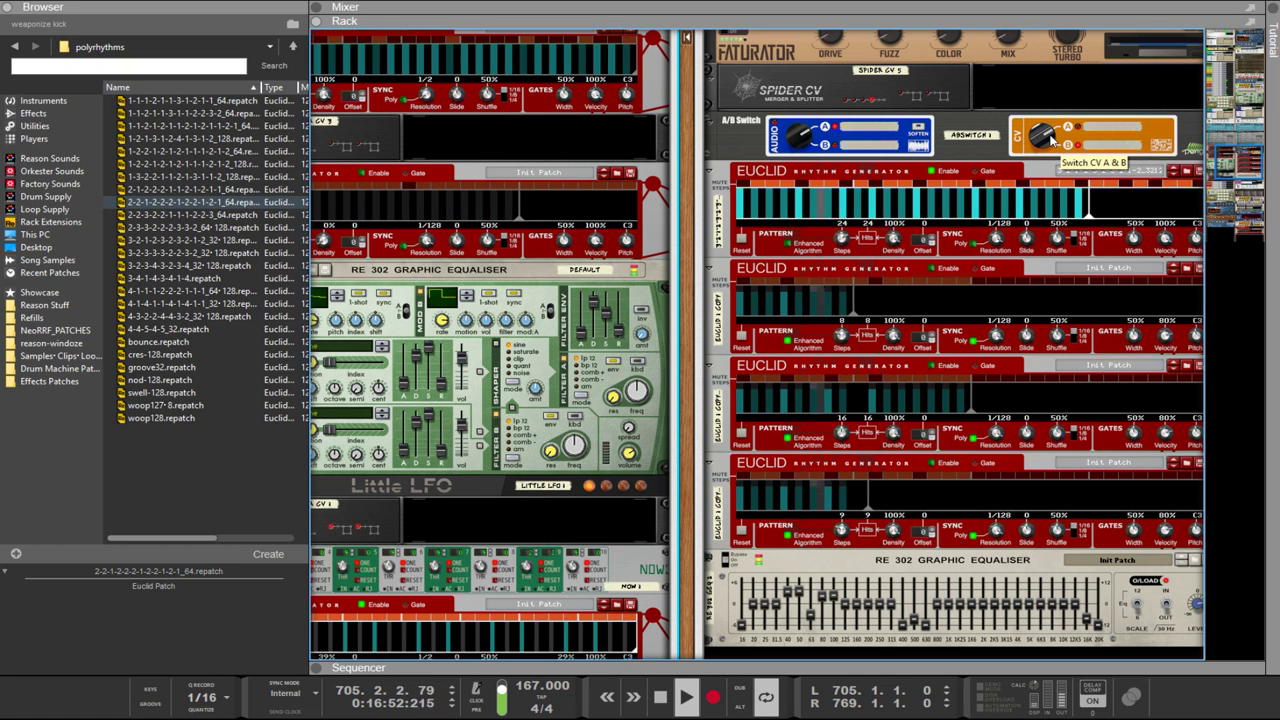
Step: Move the cable from the A/B Switch's CV control input to the Rotary 1 modulation input of the weaponize bass Combinator
click(817, 190)
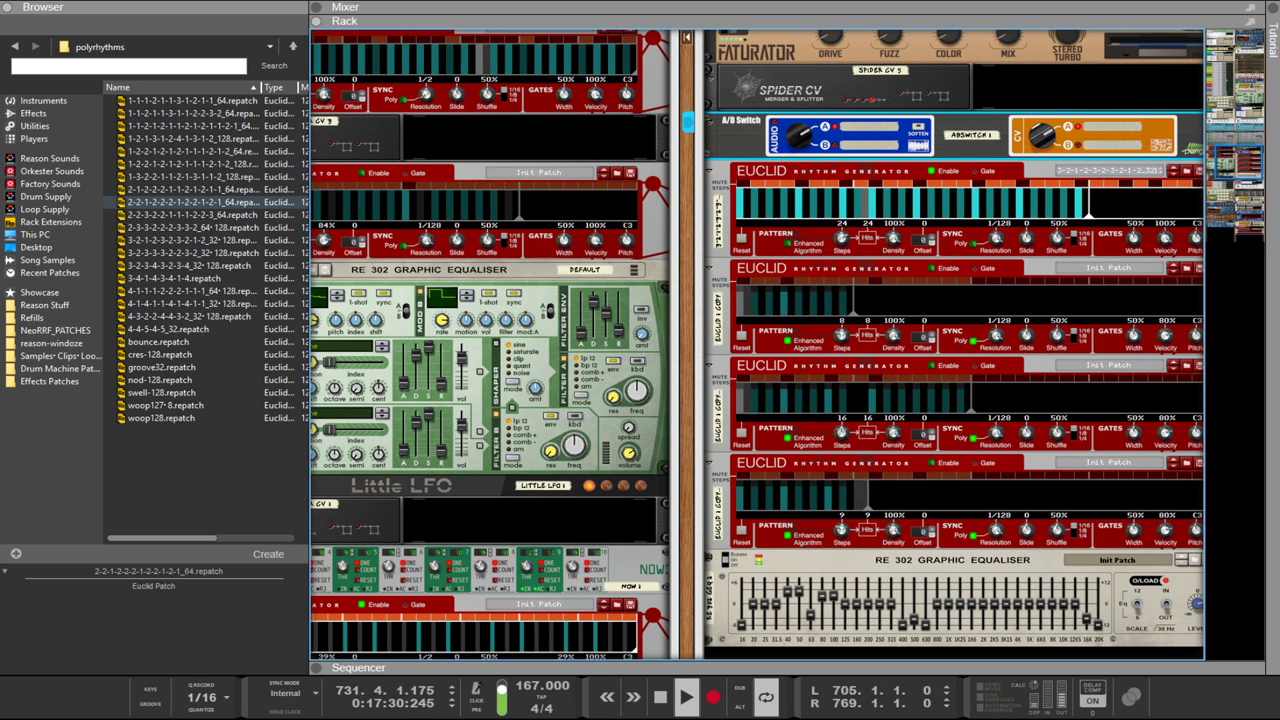
key(Tab)
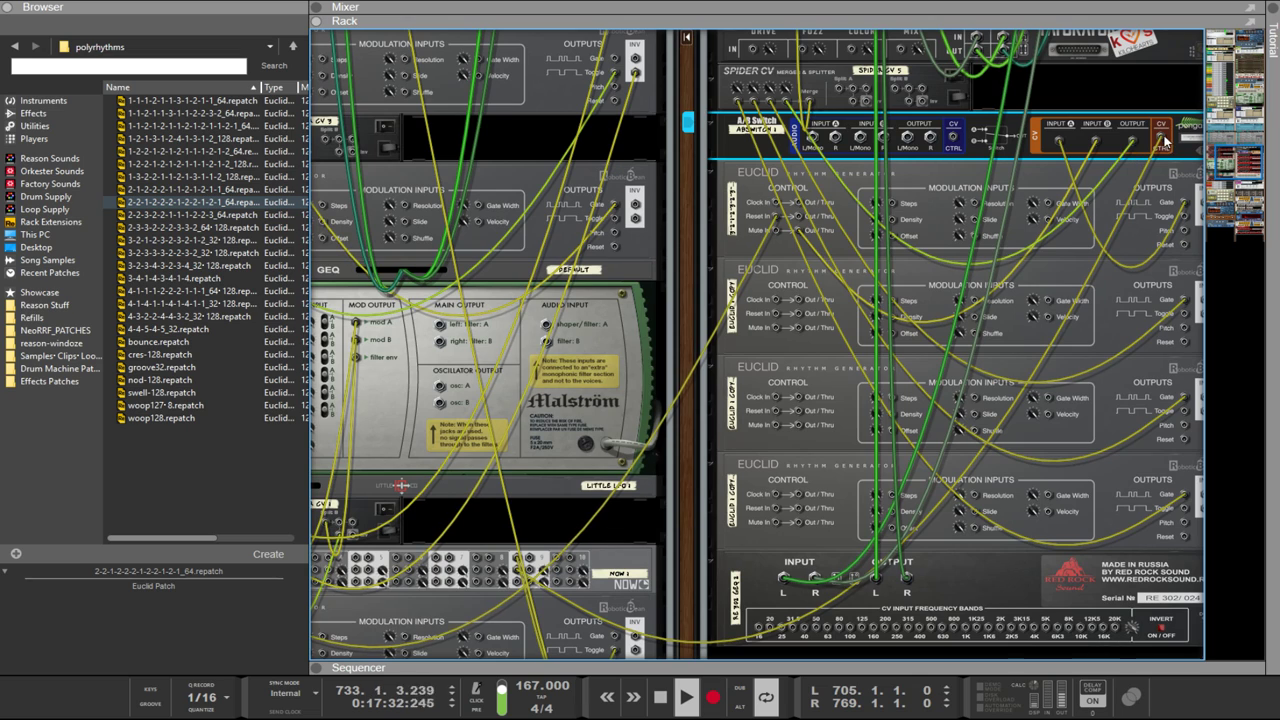
drag(1163, 140, 823, 211)
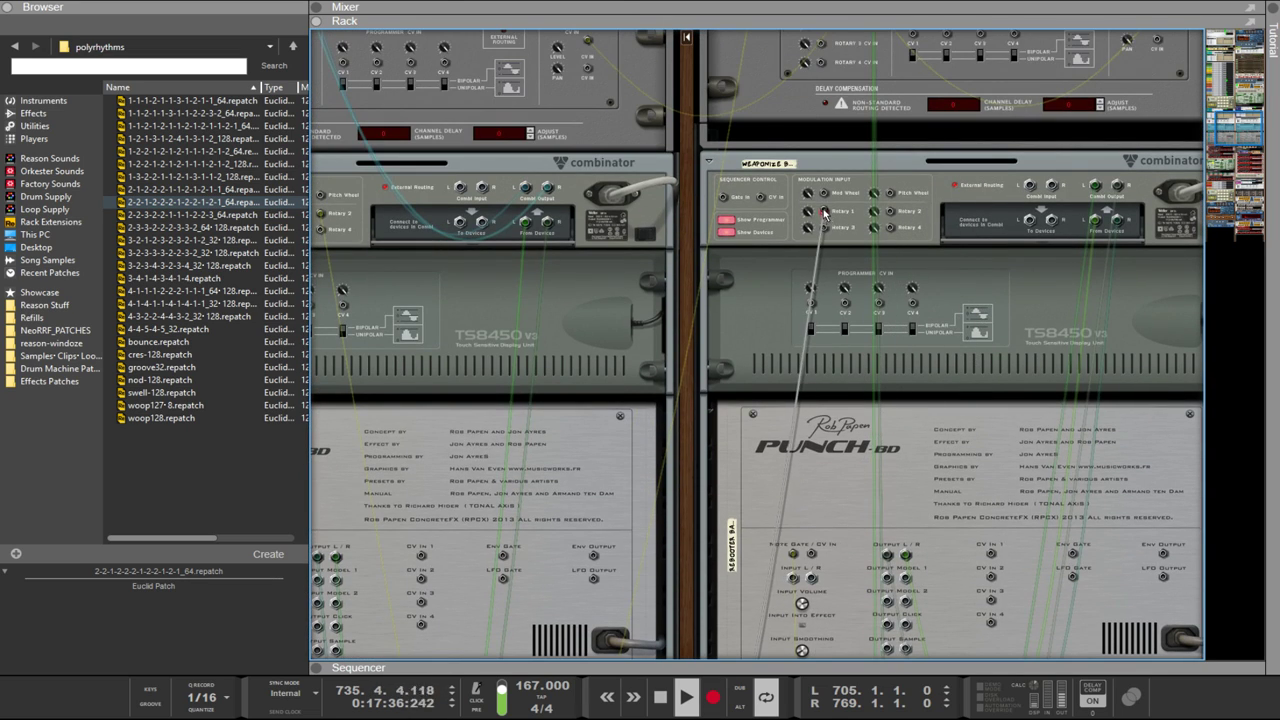
key(Tab)
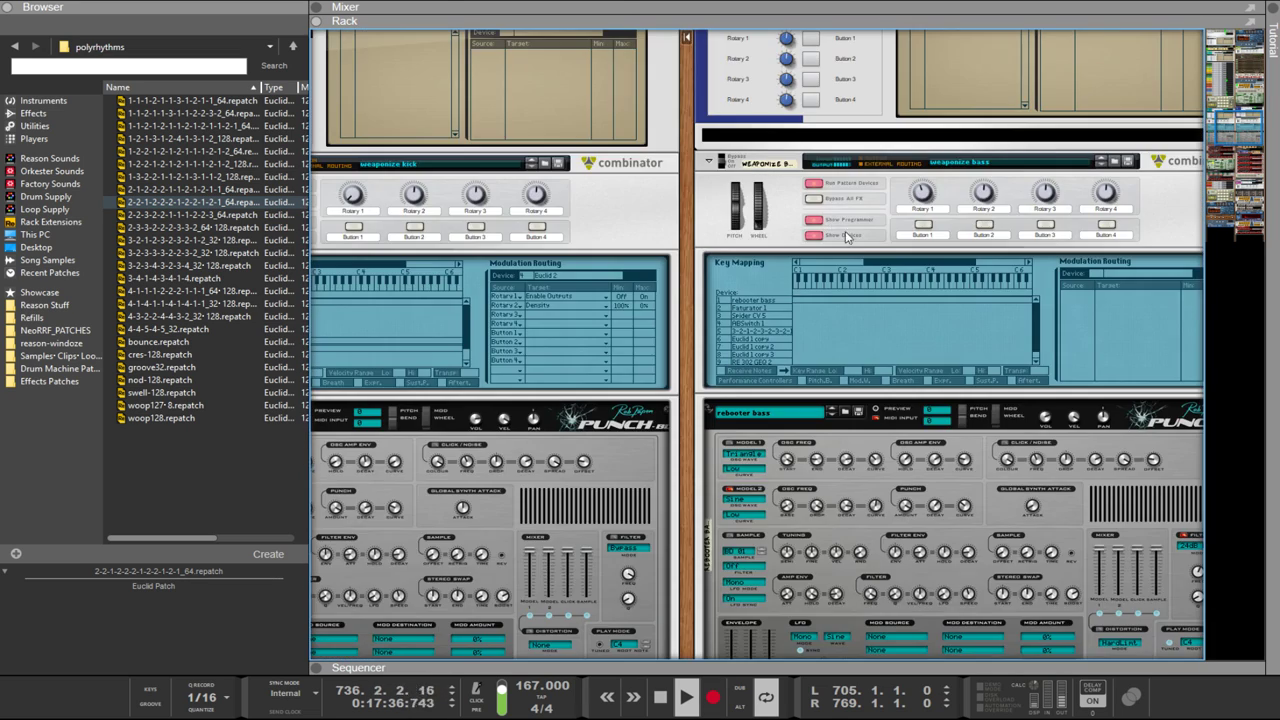
Step: Route Rotary 4 to ABSwitch 1's Switch CV A & B in the weaponize bass Combinator and move the control cable to the Rotary 4 input
click(762, 322)
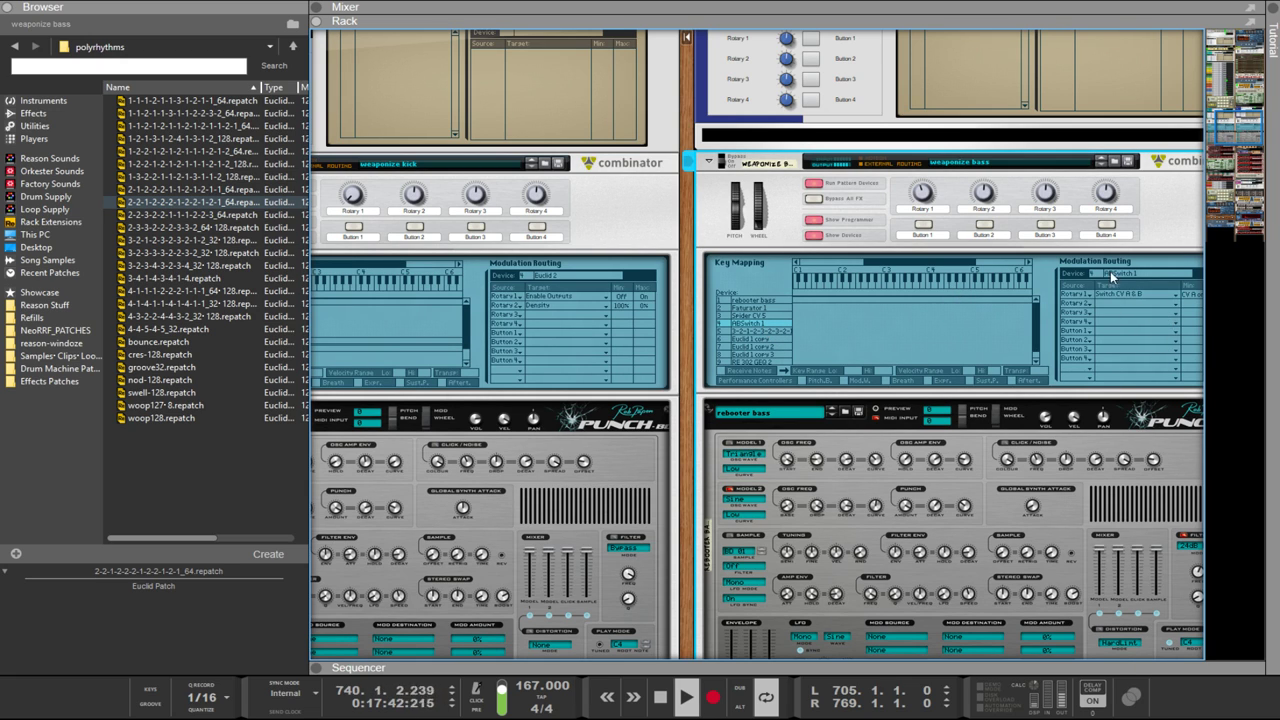
key(Tab)
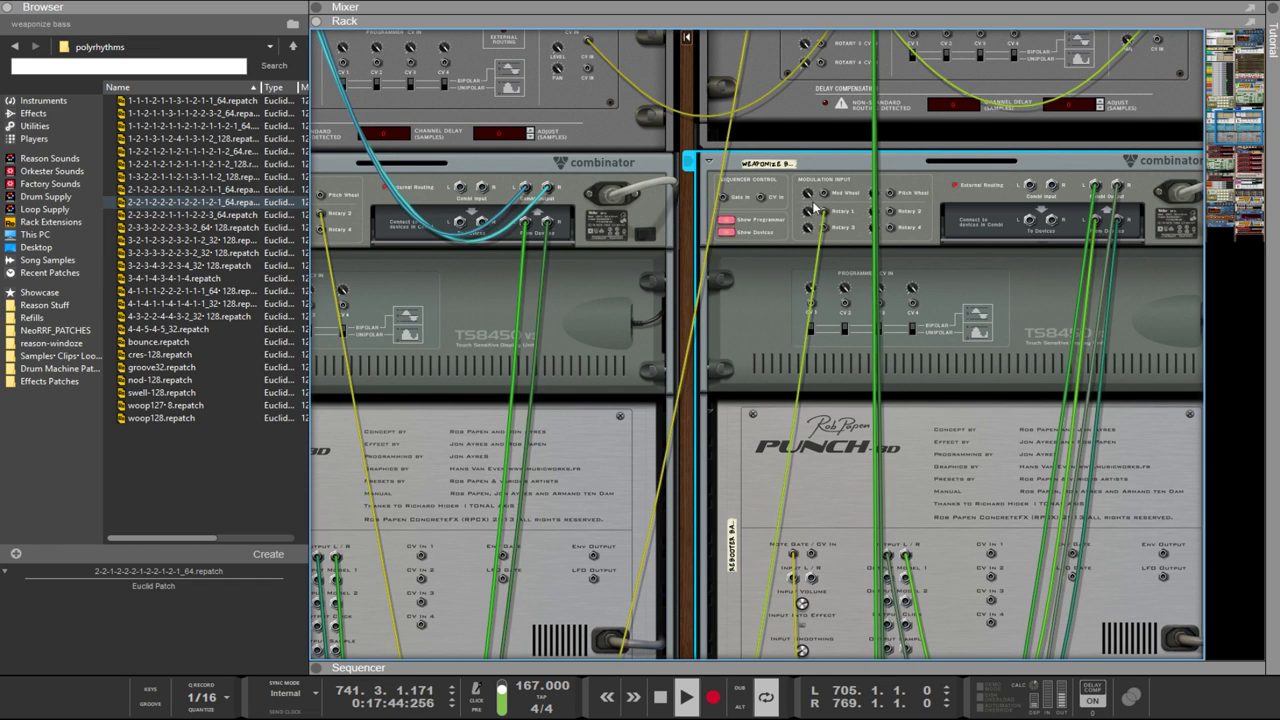
drag(798, 651, 872, 230)
key(Tab)
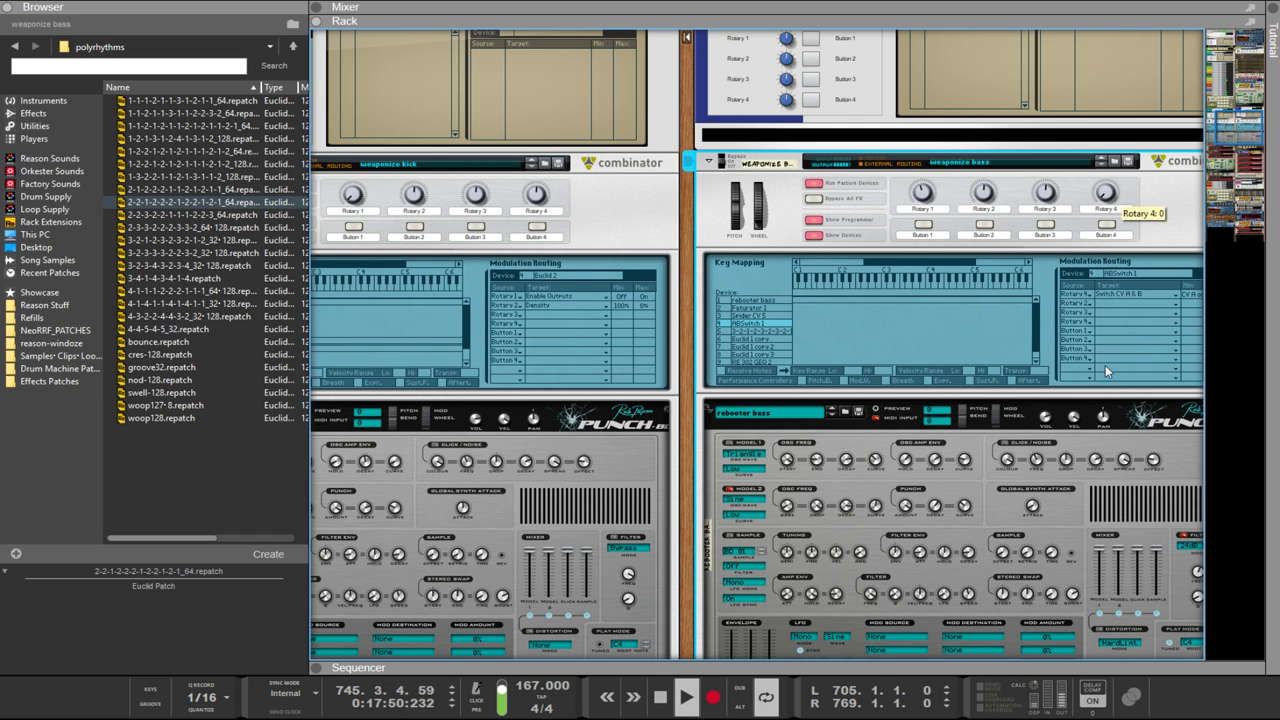
Step: Examine the NOW 1 channels and compare them with the CV side of the A/B Switch and the bass Euclid patterns
scroll(1100, 370, down, 10)
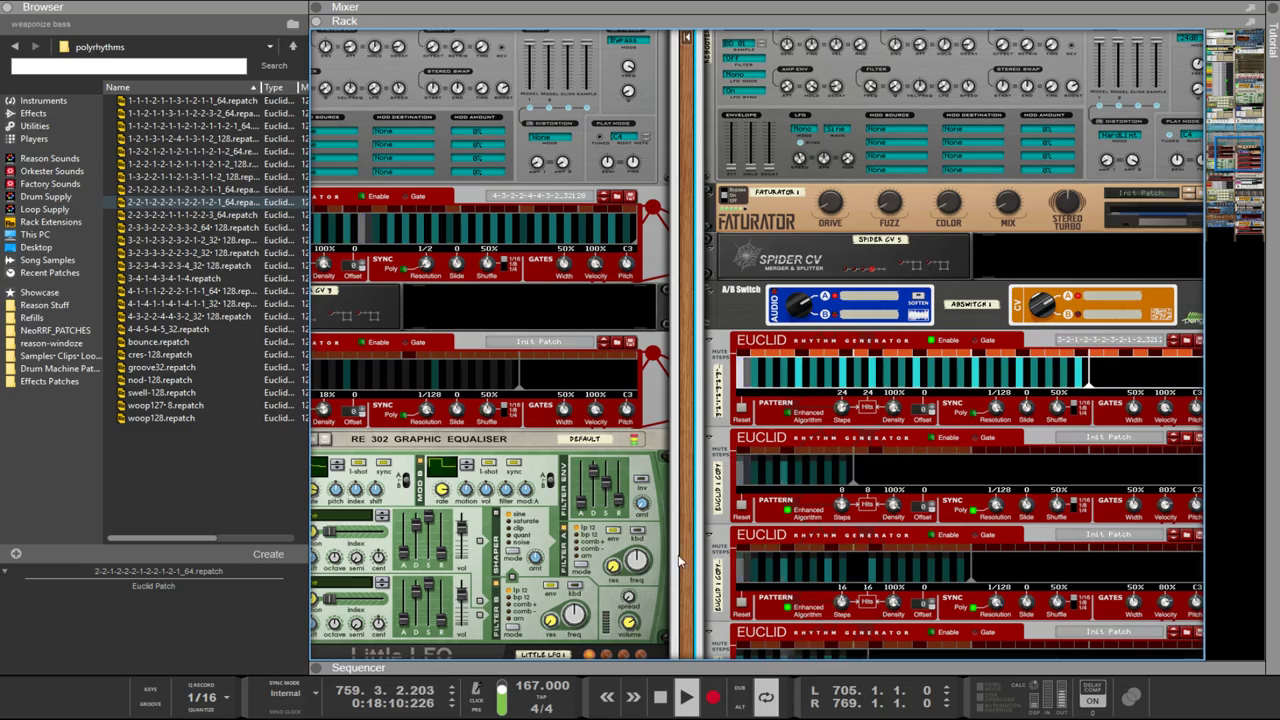
scroll(957, 437, down, 5)
scroll(1030, 57, up, 3)
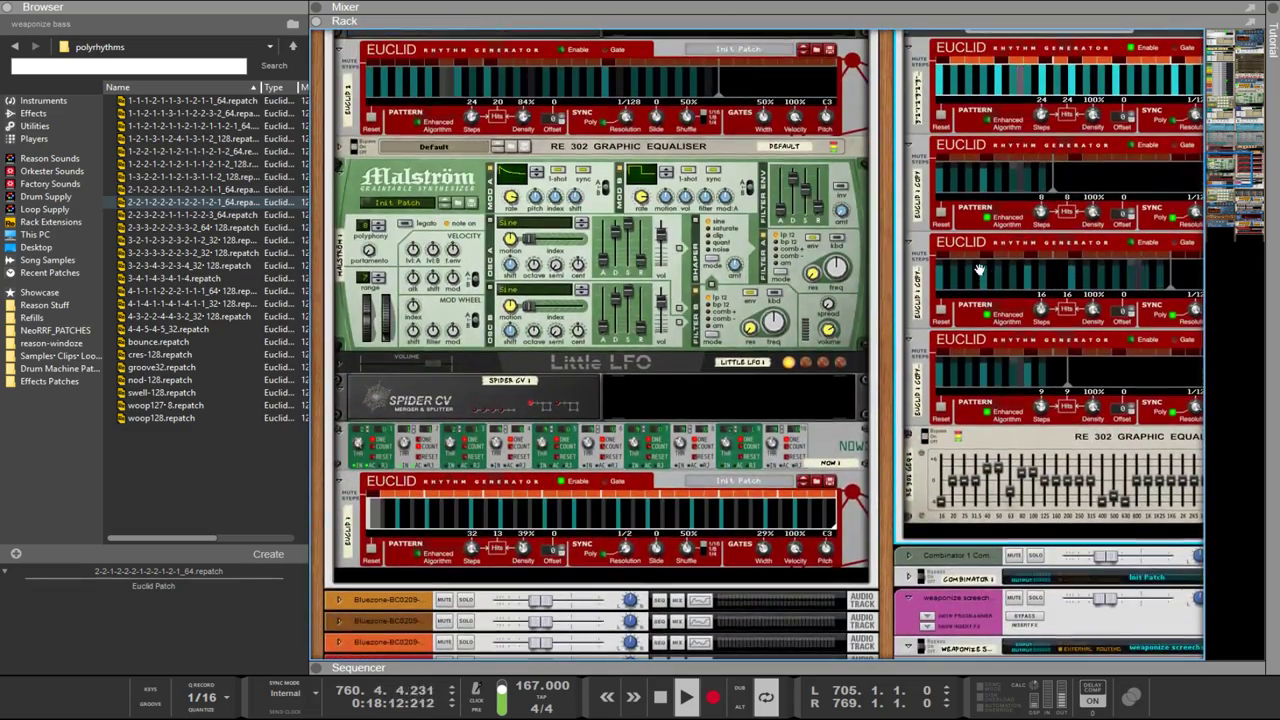
key(Tab)
key(Tab)
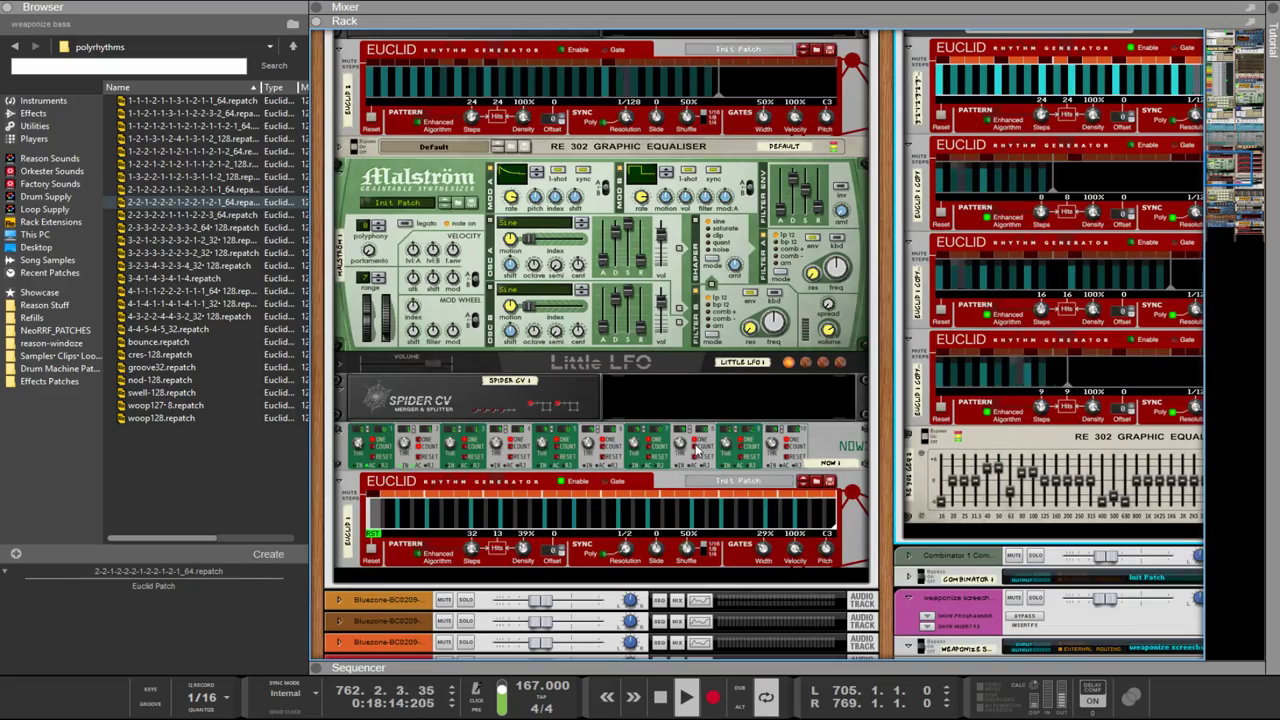
click(745, 441)
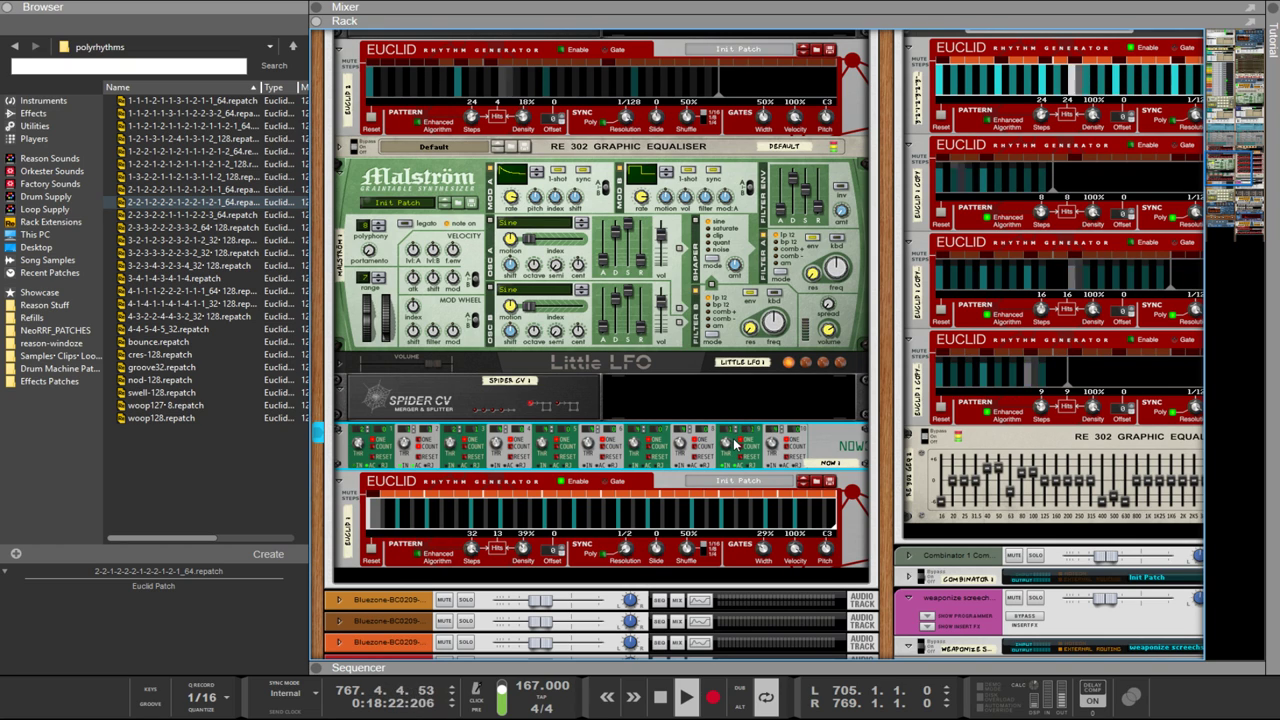
scroll(887, 297, up, 5)
scroll(887, 297, right, 3)
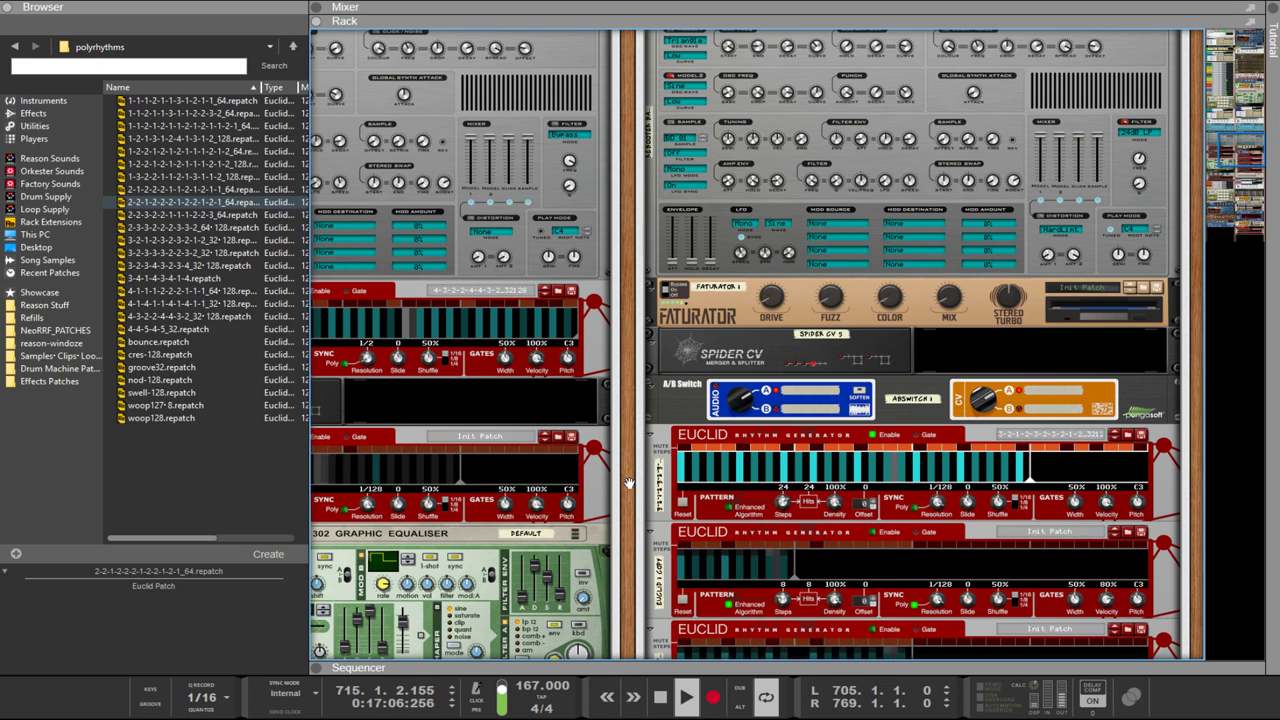
drag(629, 484, 675, 131)
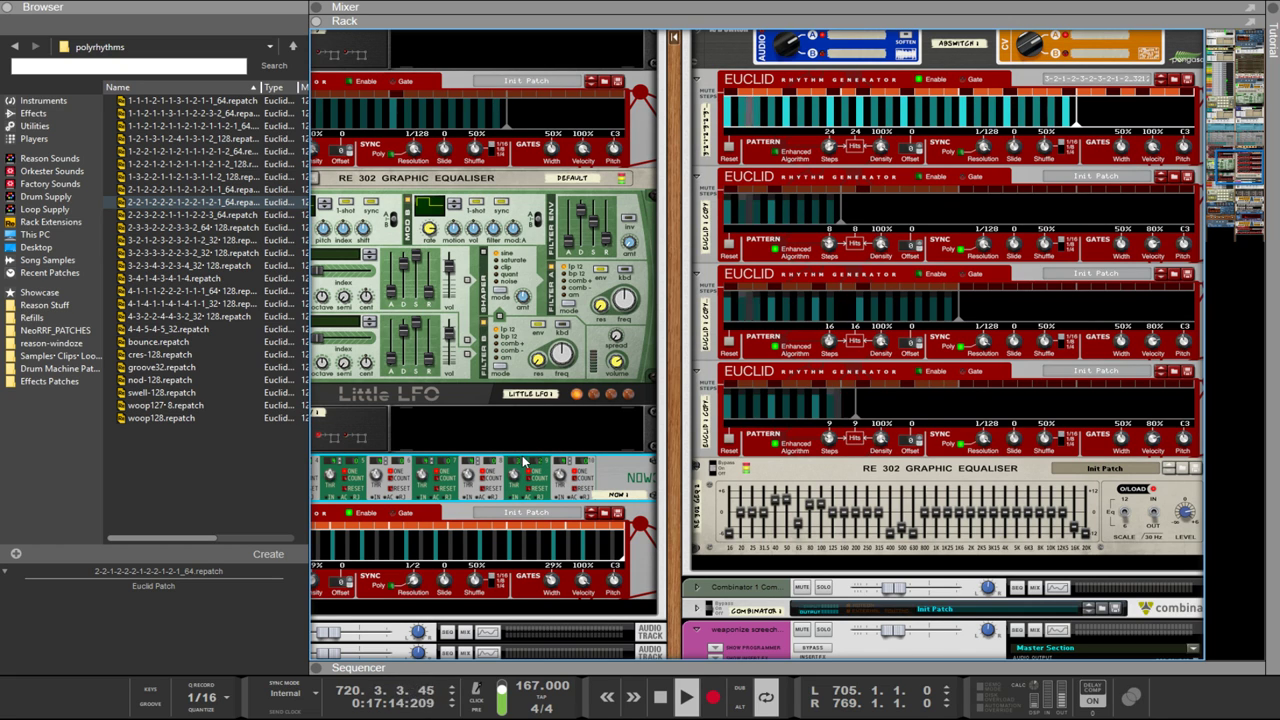
scroll(621, 452, up, 2)
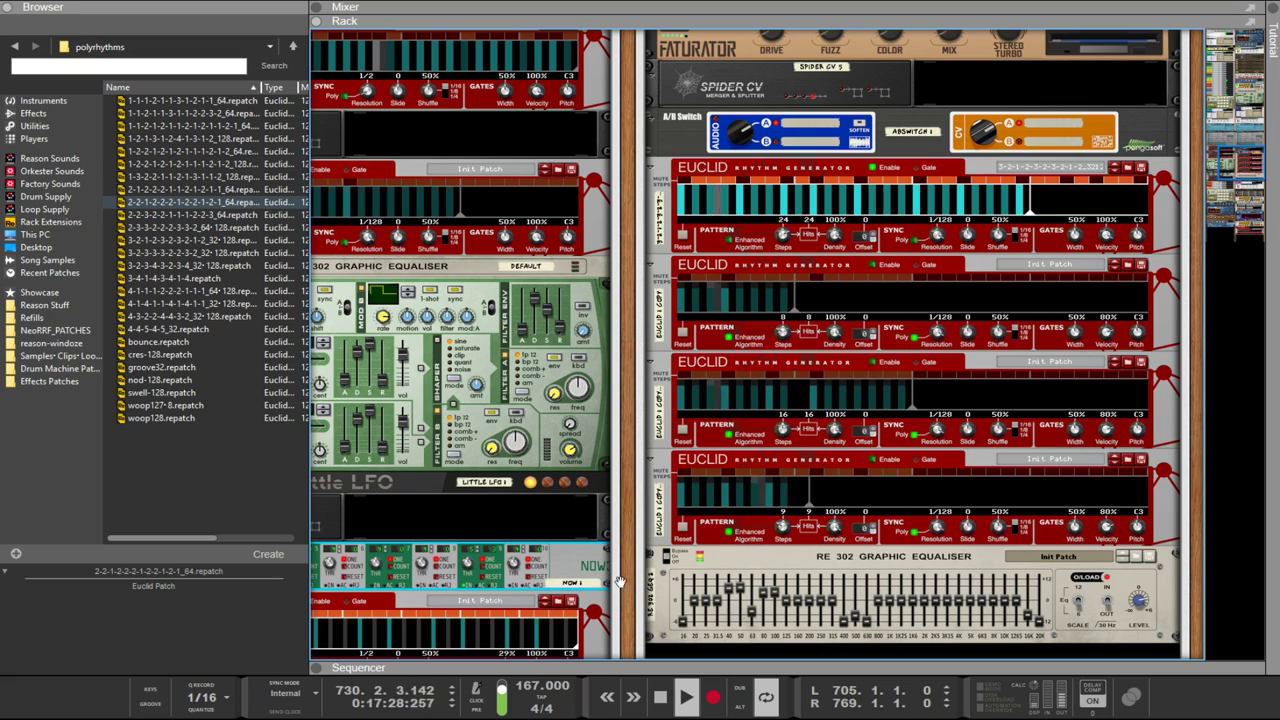
Step: Set the density of the Euclid 1 below NOW 1 to 4%
drag(619, 582, 890, 470)
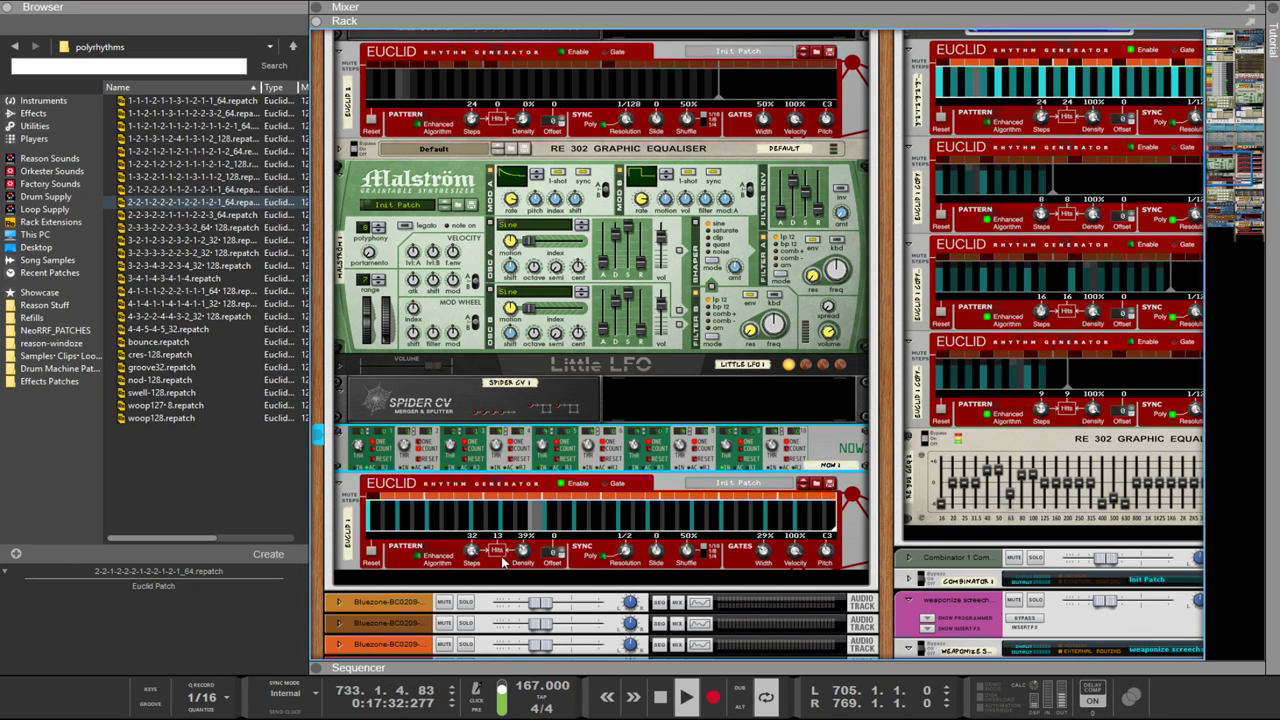
drag(522, 553, 530, 622)
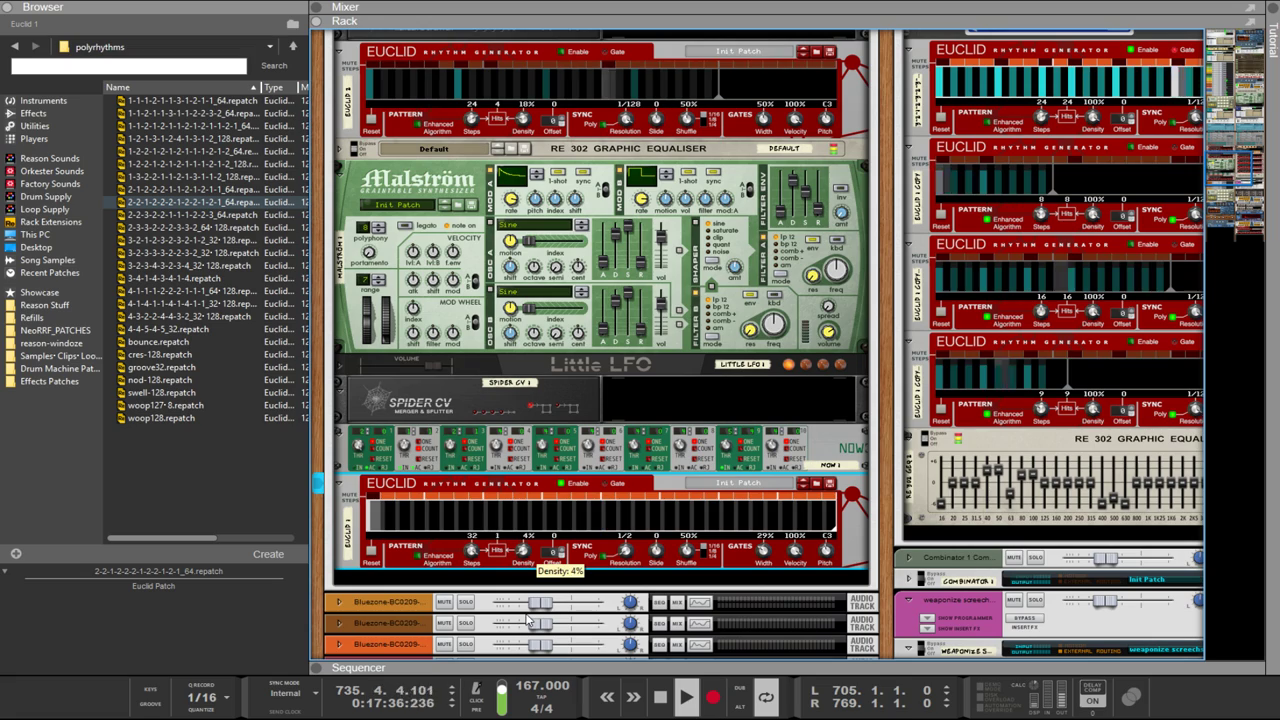
scroll(874, 400, up, 1)
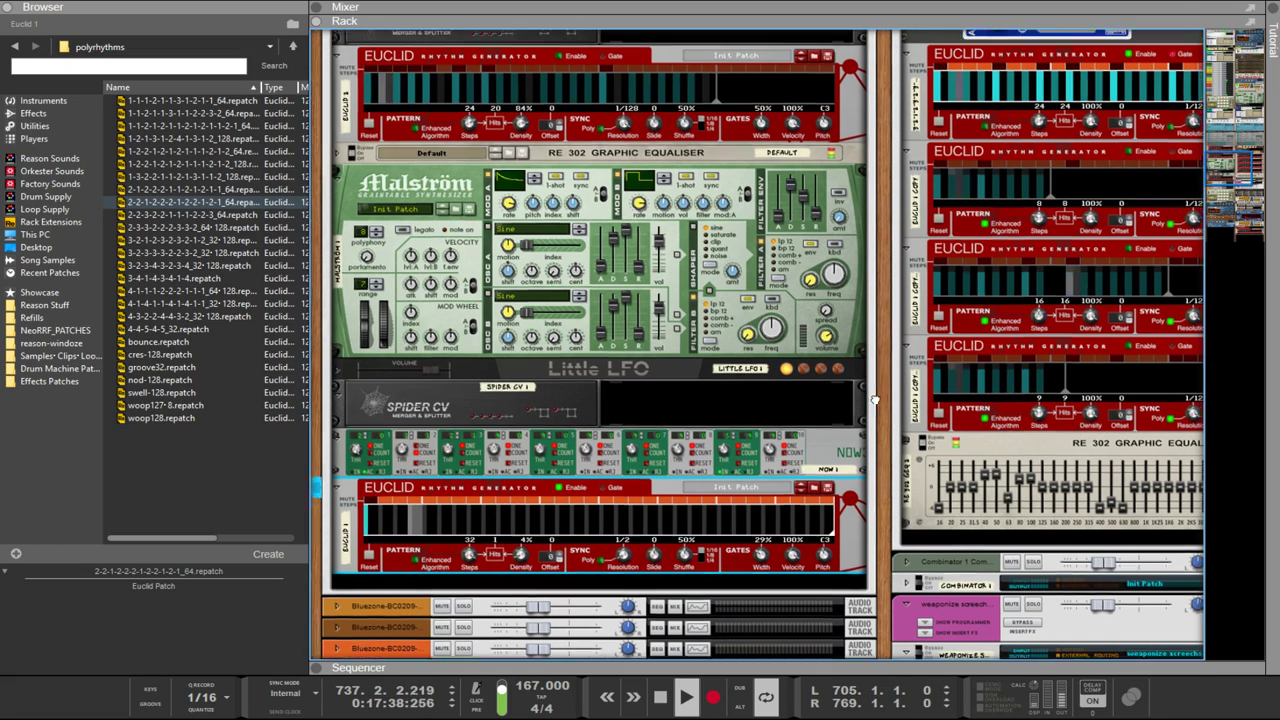
Step: Check the pattern switching across NOW 1, the weaponize bass Combinator's Rotary 4 and the A/B Switch, including the rear cabling
drag(874, 400, 674, 435)
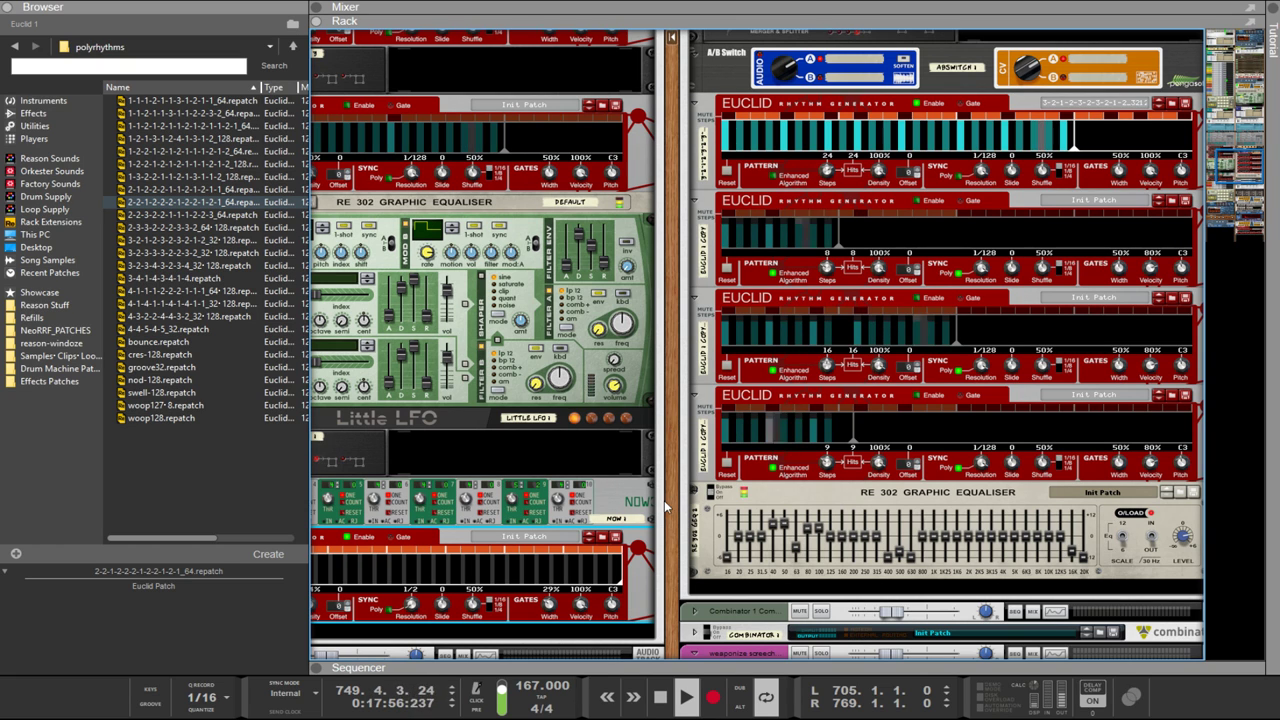
click(525, 503)
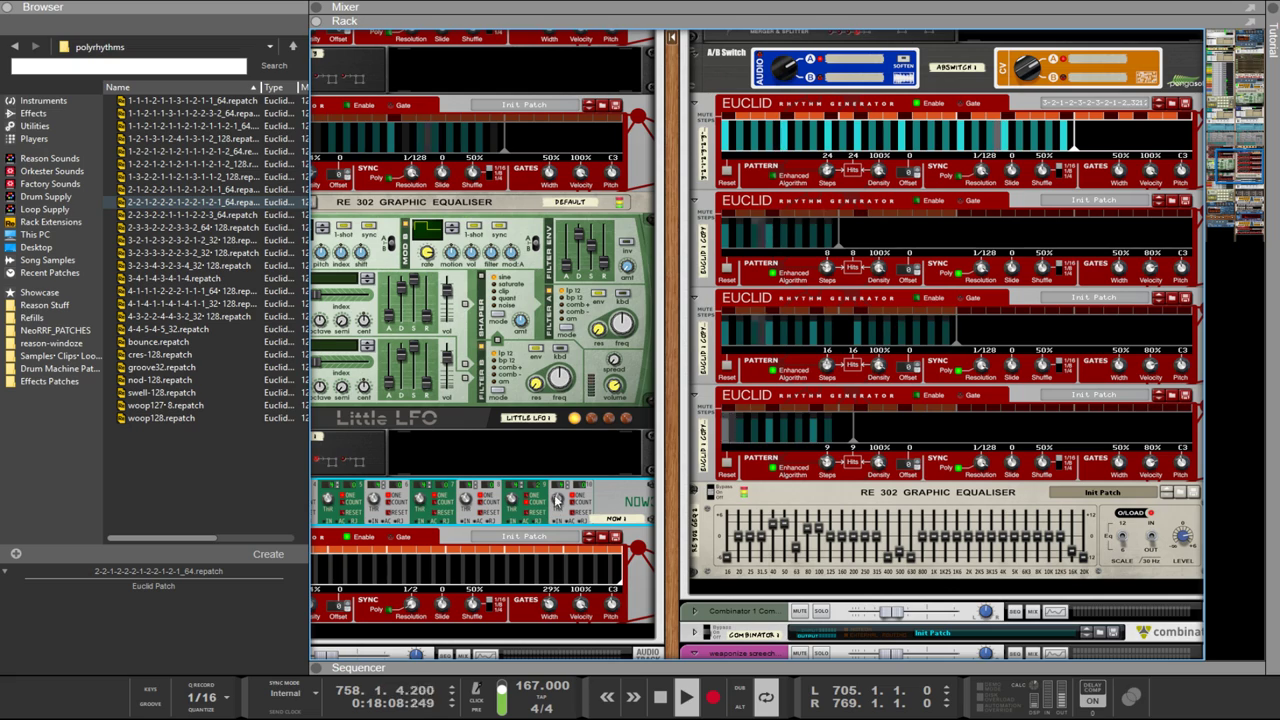
scroll(557, 500, up, 5)
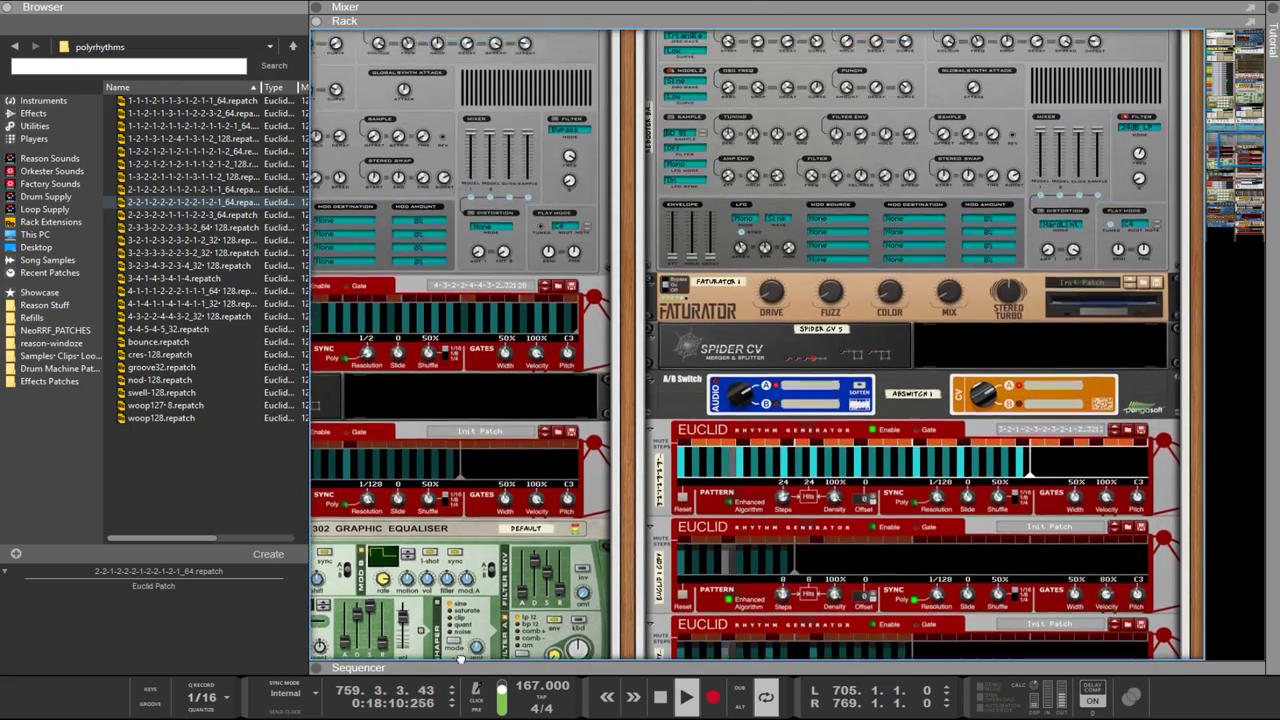
scroll(745, 427, up, 6)
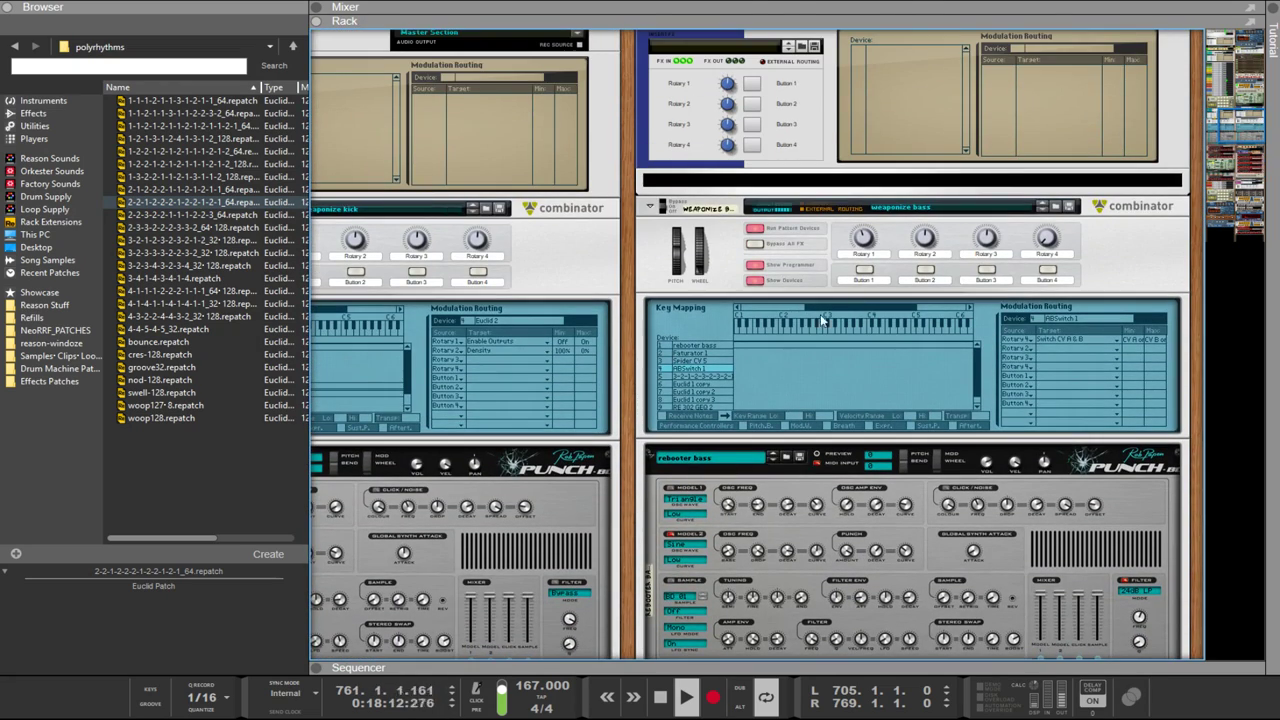
click(1047, 246)
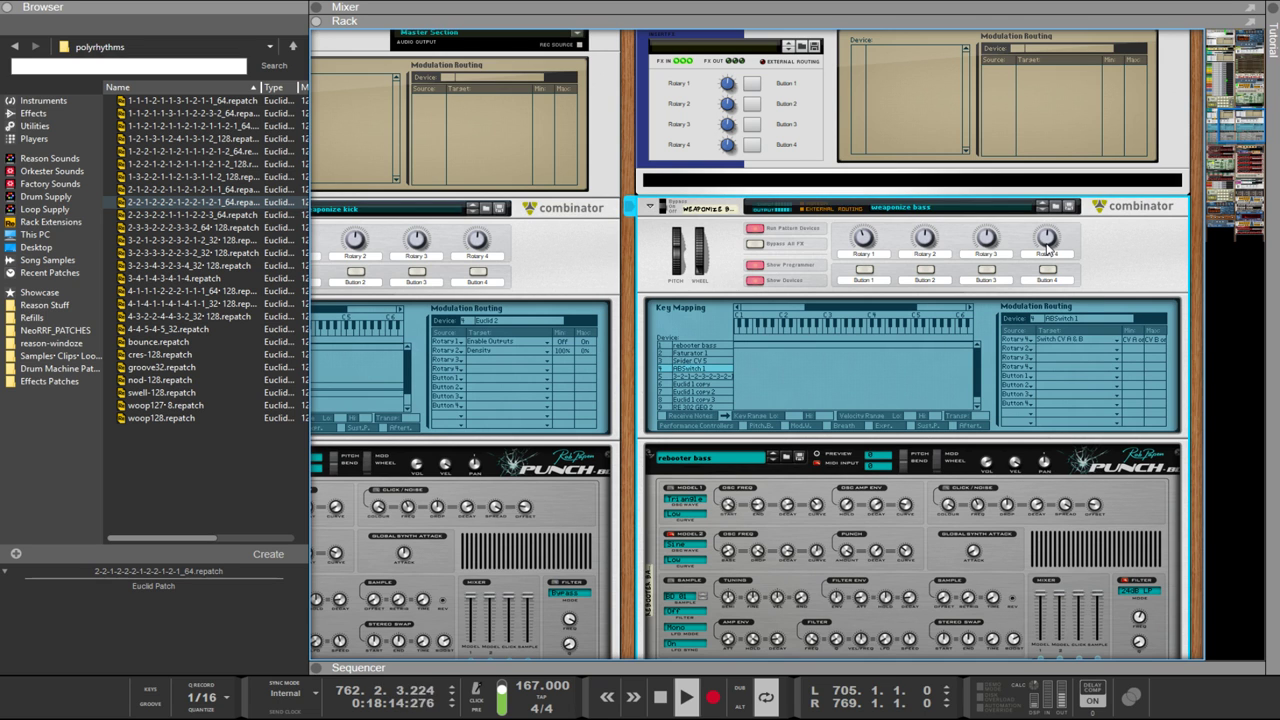
scroll(1041, 362, down, 8)
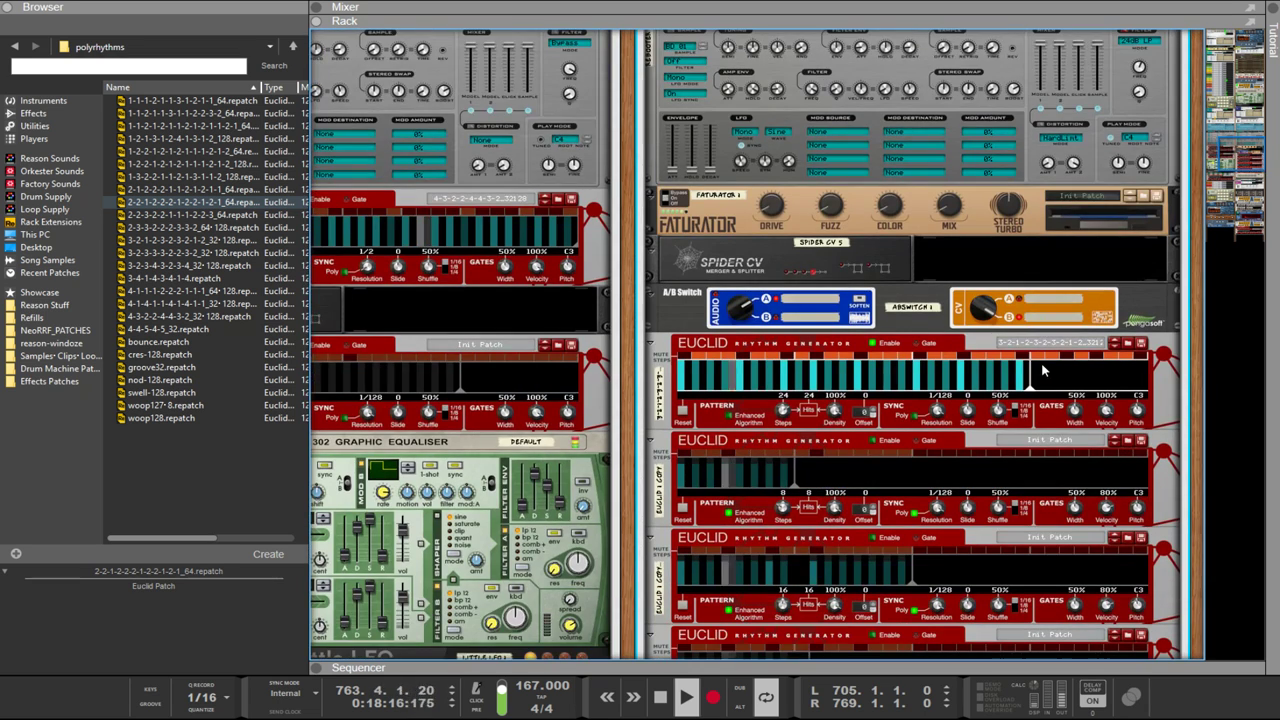
scroll(1042, 364, down, 3)
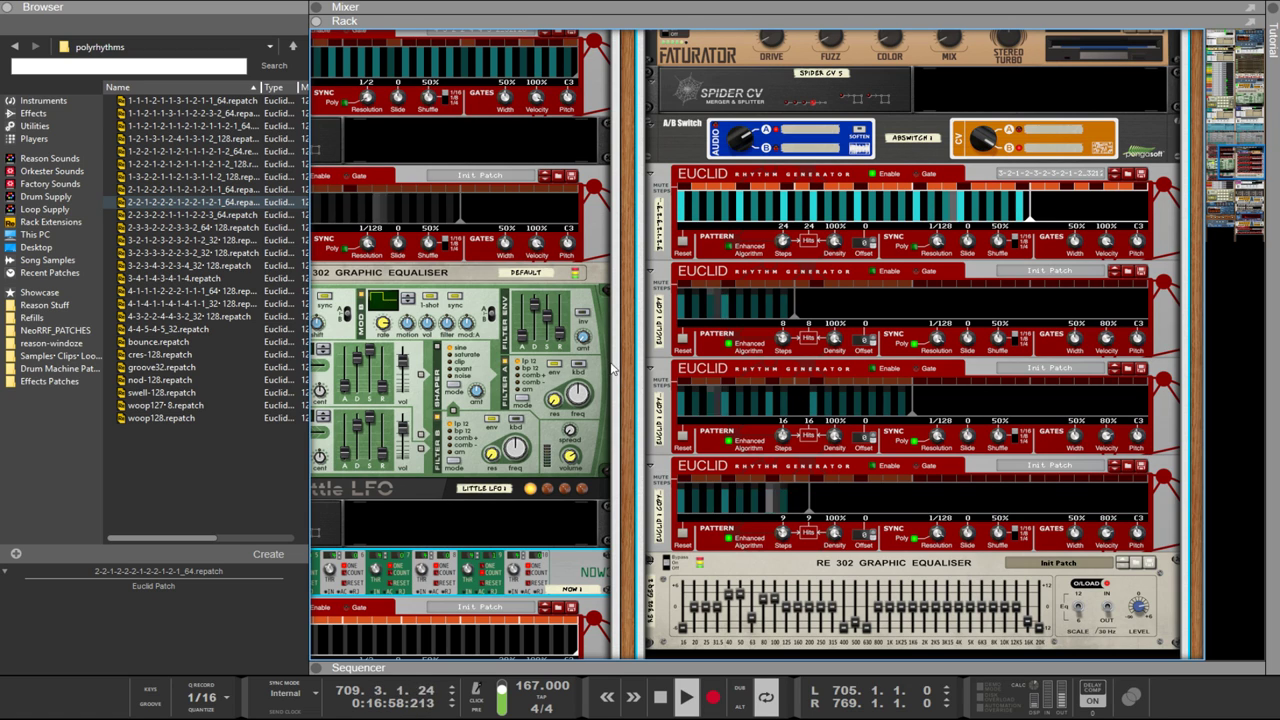
key(Tab)
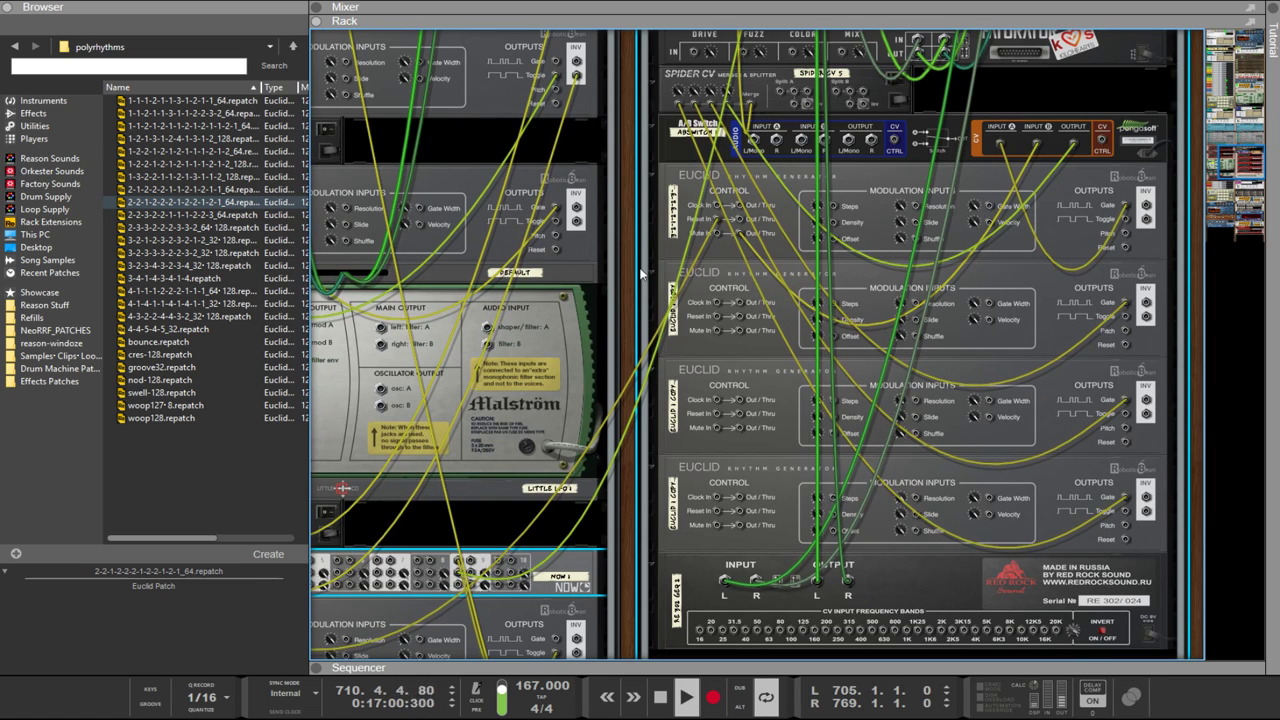
key(Tab)
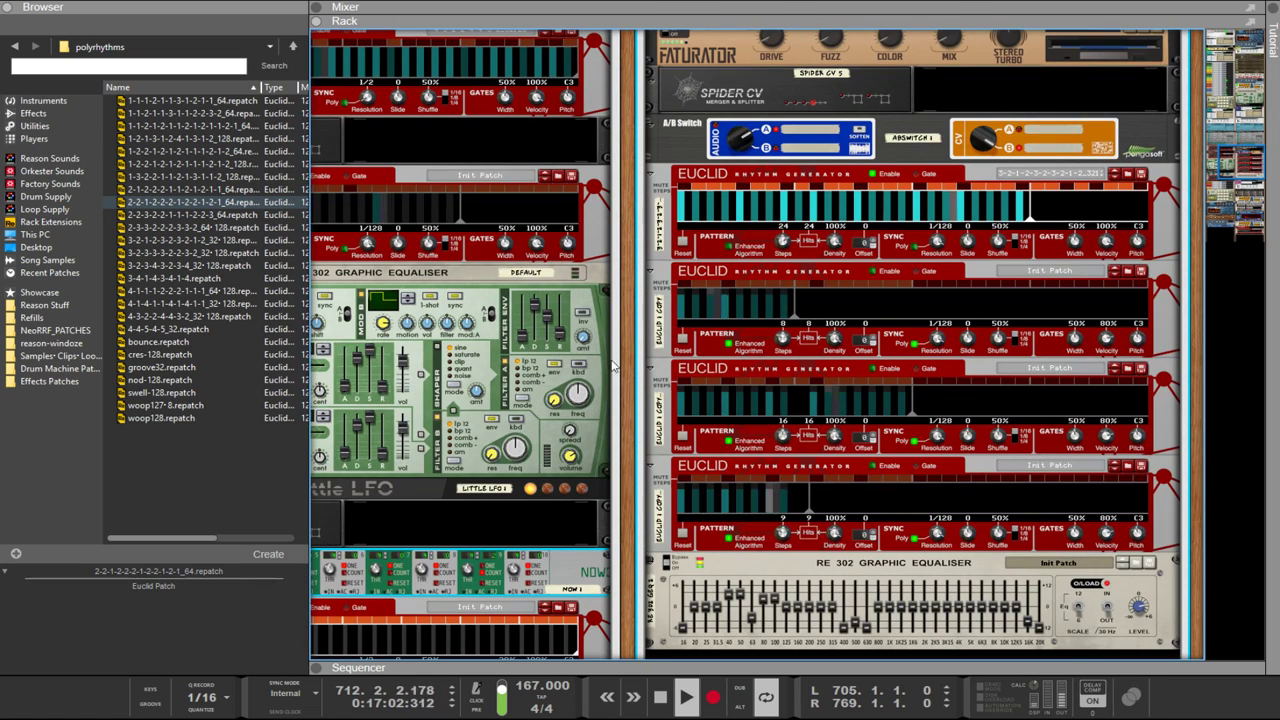
Step: Cable the Reset Out/Thru of the Euclid 1 below NOW 1 to NOW 1's channel 9
scroll(625, 305, down, 2)
scroll(625, 305, down, 5)
key(Tab)
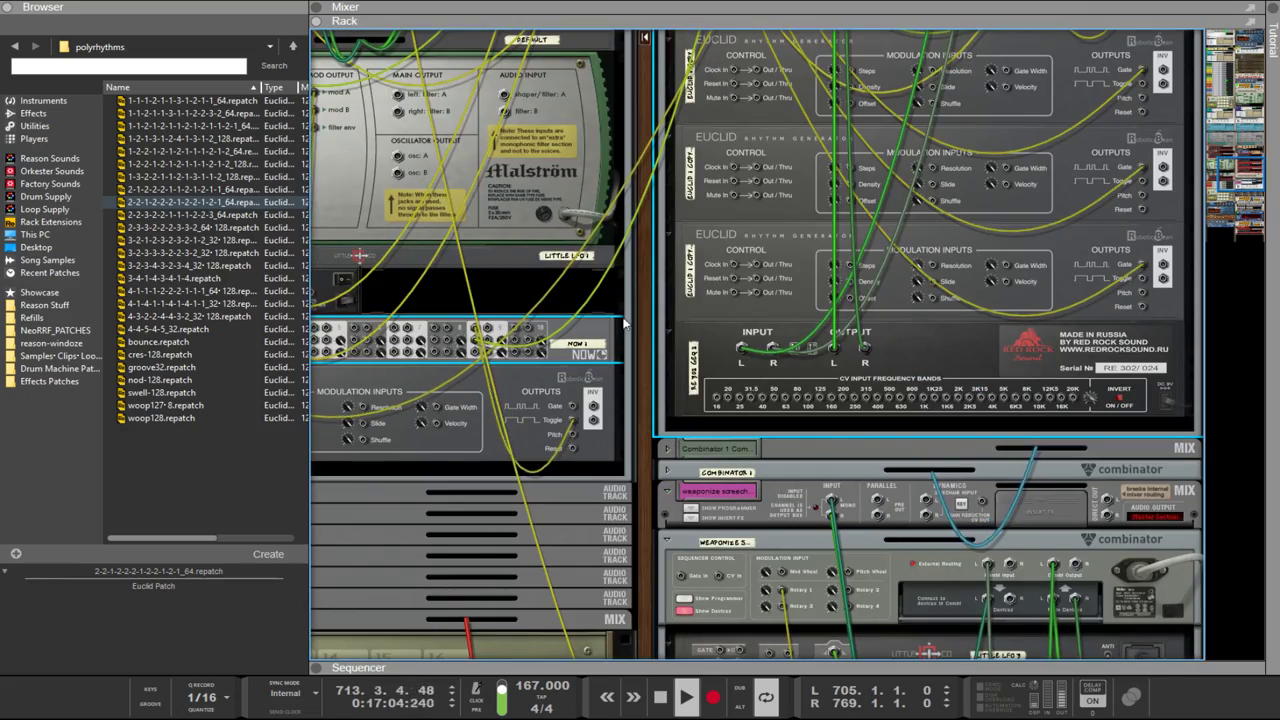
drag(639, 325, 866, 451)
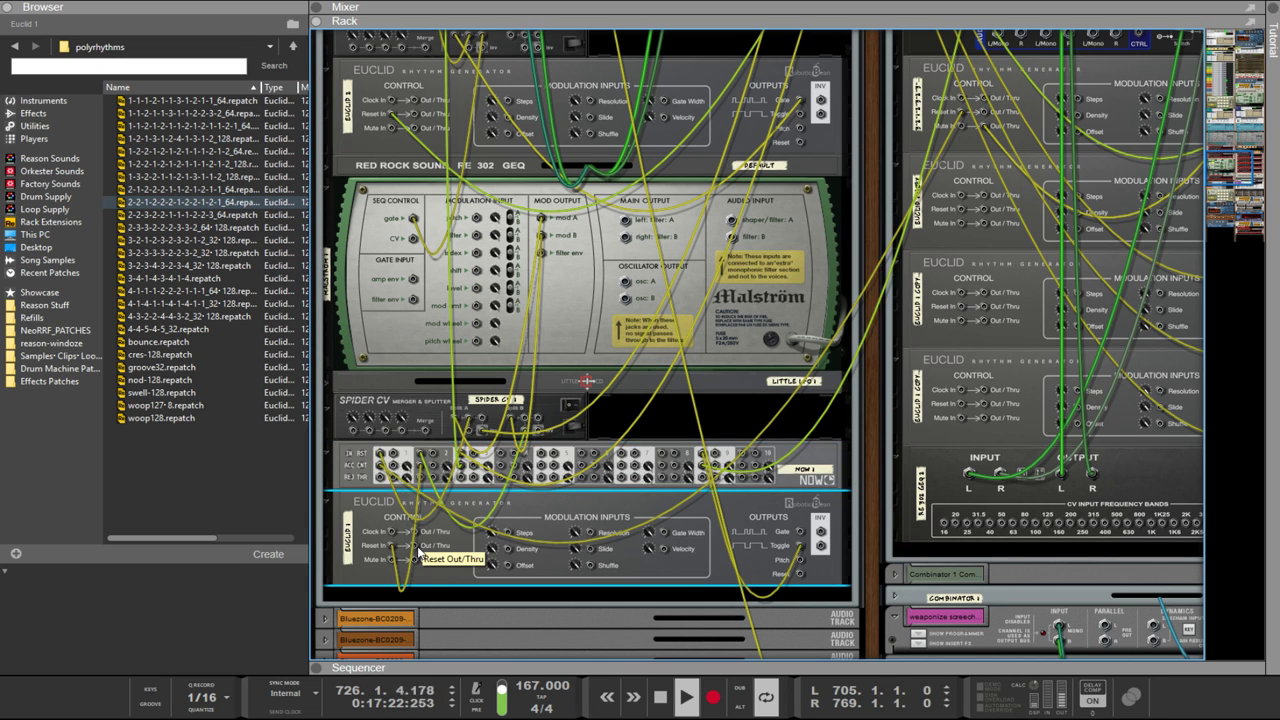
drag(420, 547, 705, 456)
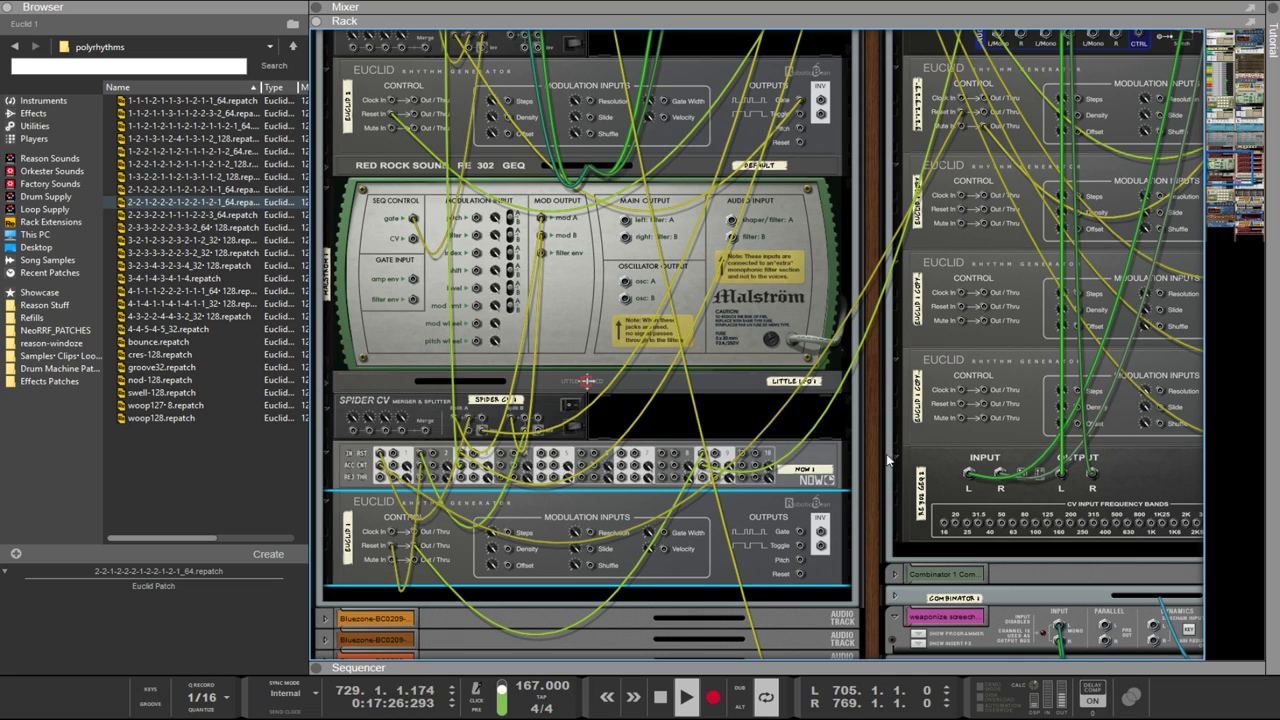
key(Tab)
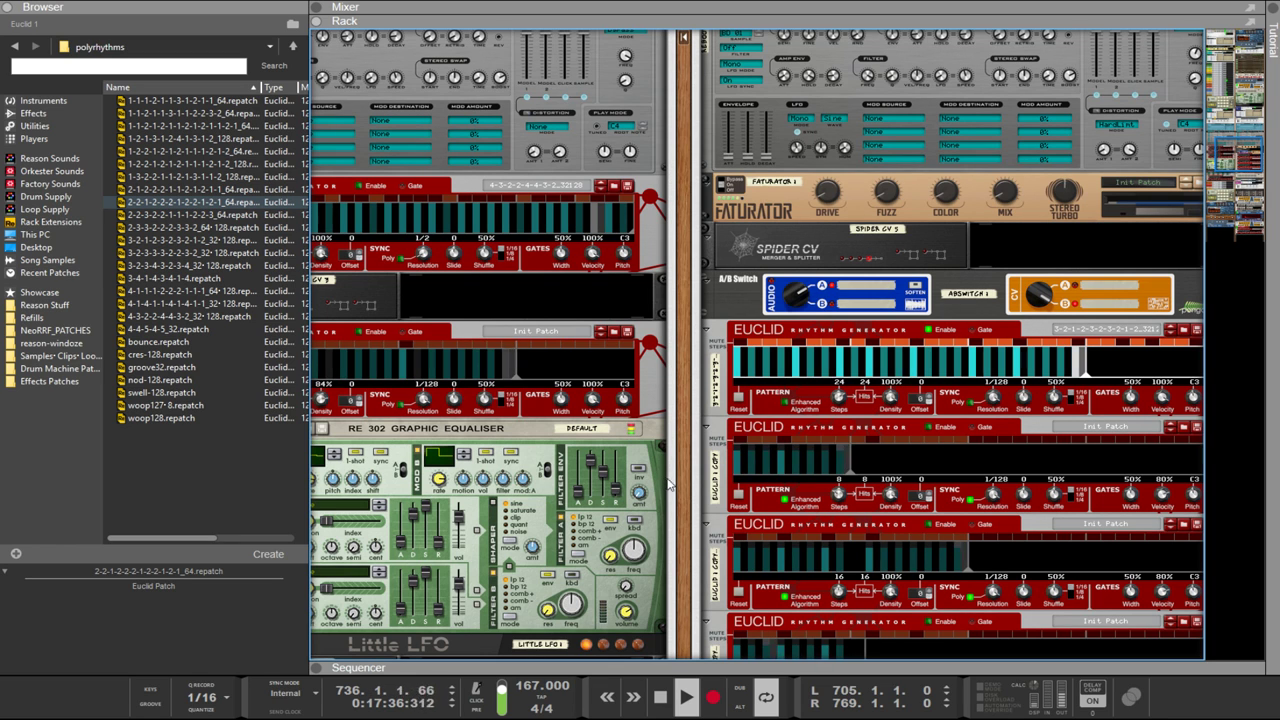
Step: Invert the range of Rotary 4's Switch CV A & B routing in weaponize bass, with CV B as minimum and CV A as maximum
drag(698, 448, 621, 352)
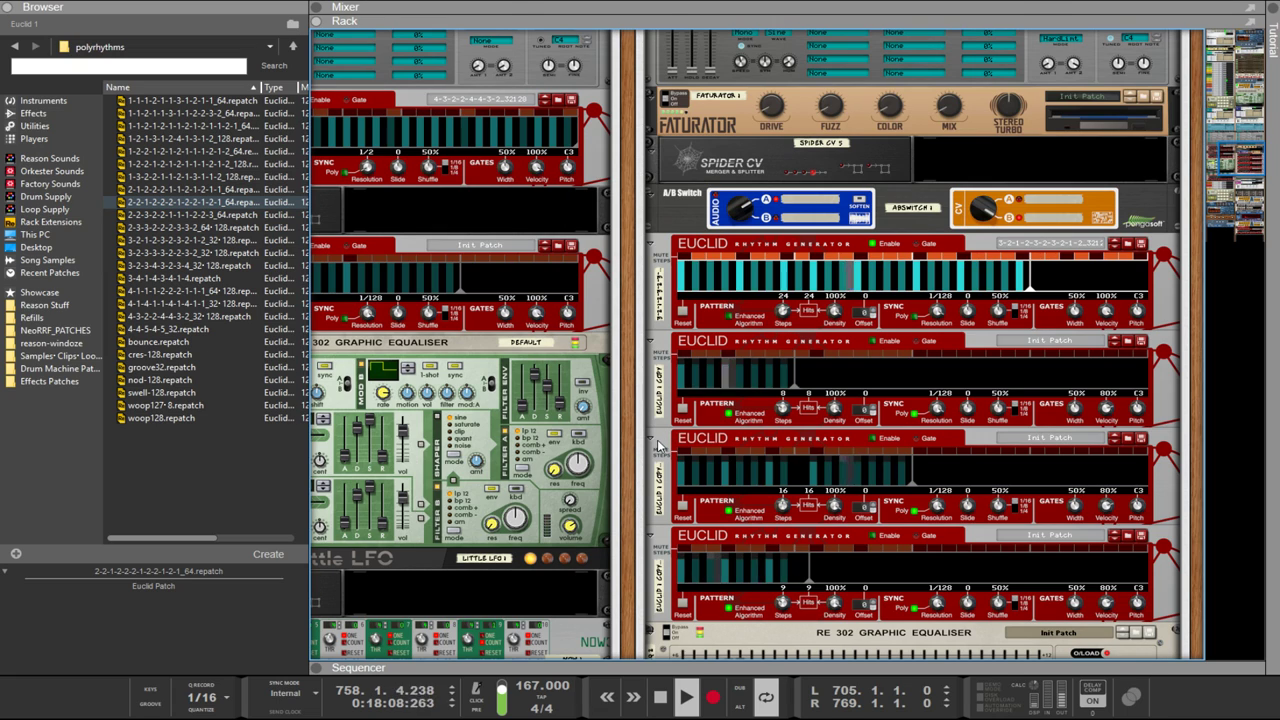
key(Tab)
scroll(627, 339, up, 10)
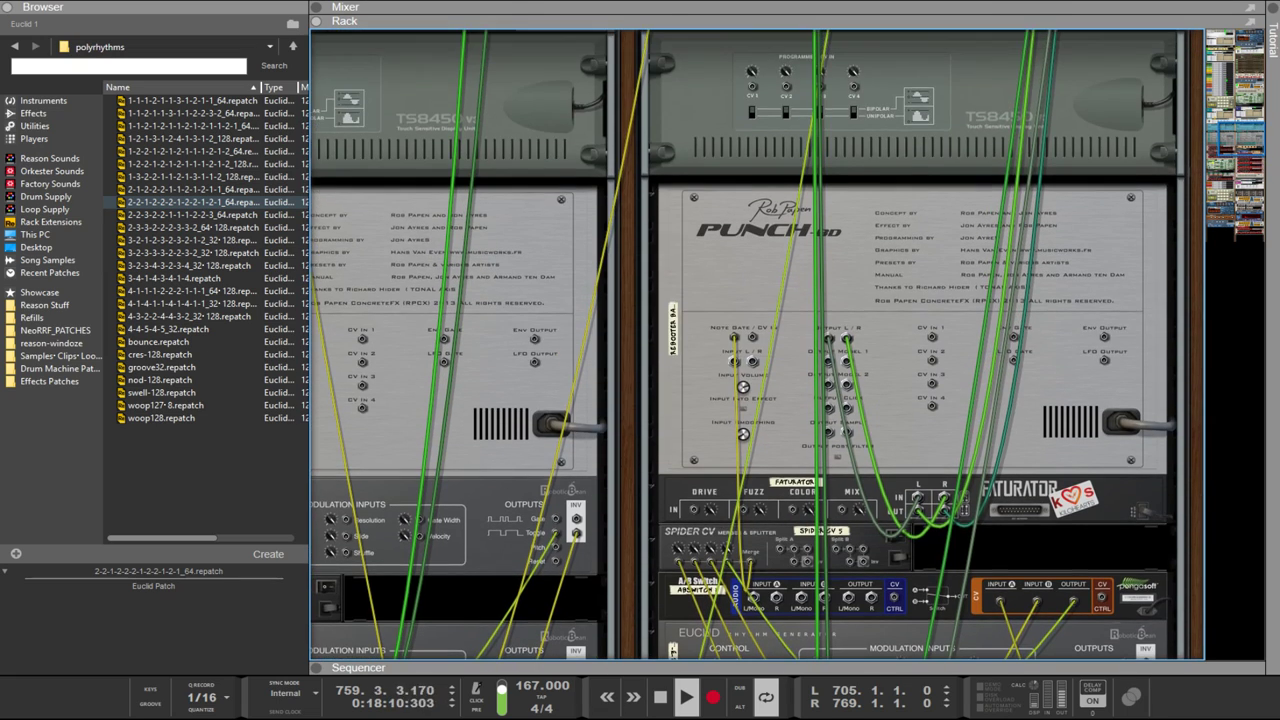
key(Tab)
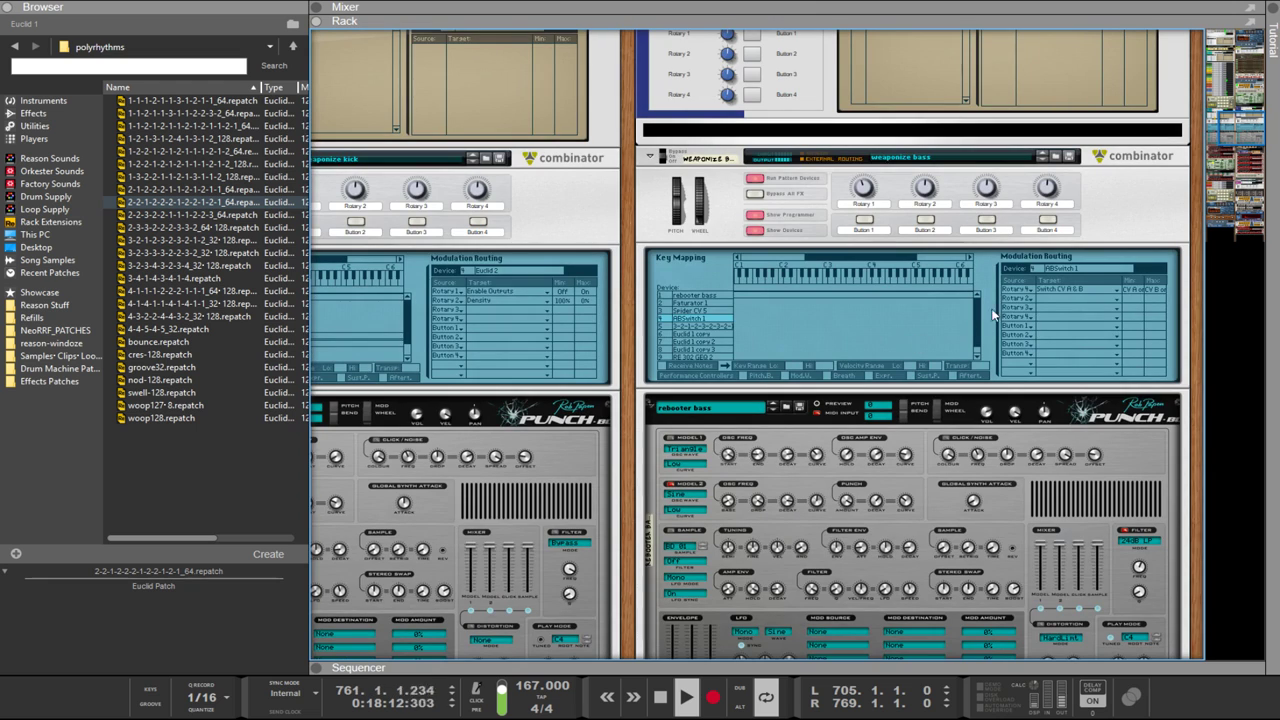
click(1135, 291)
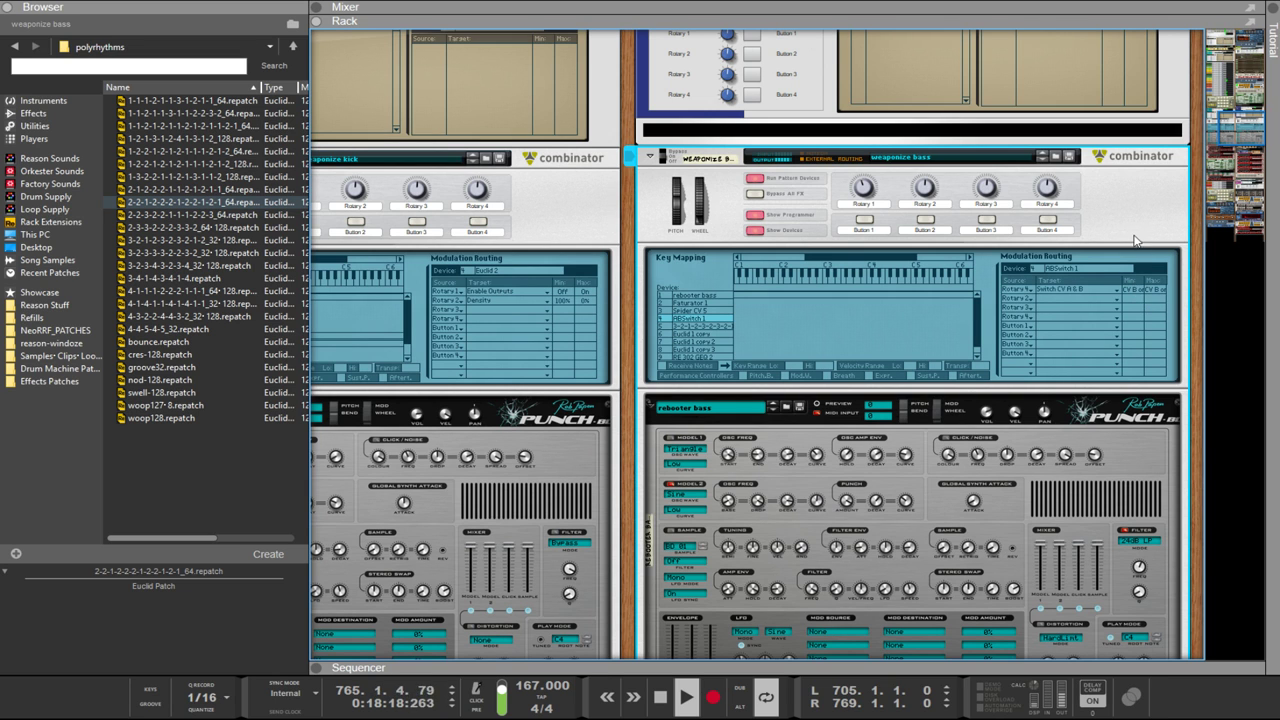
Step: Compare the A/B Switch and bass Euclids with NOW 1, and trace NOW 1's rear cabling to the Euclid reset input and outputs
scroll(980, 393, down, 5)
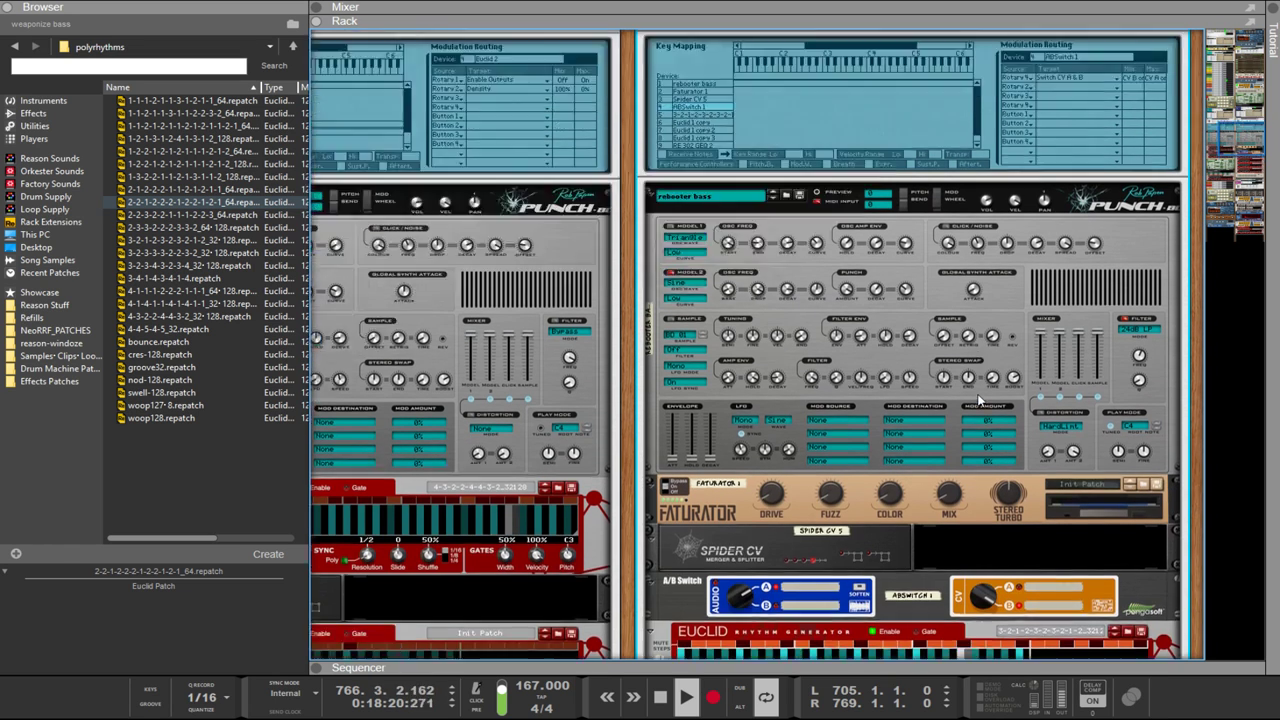
scroll(980, 400, down, 5)
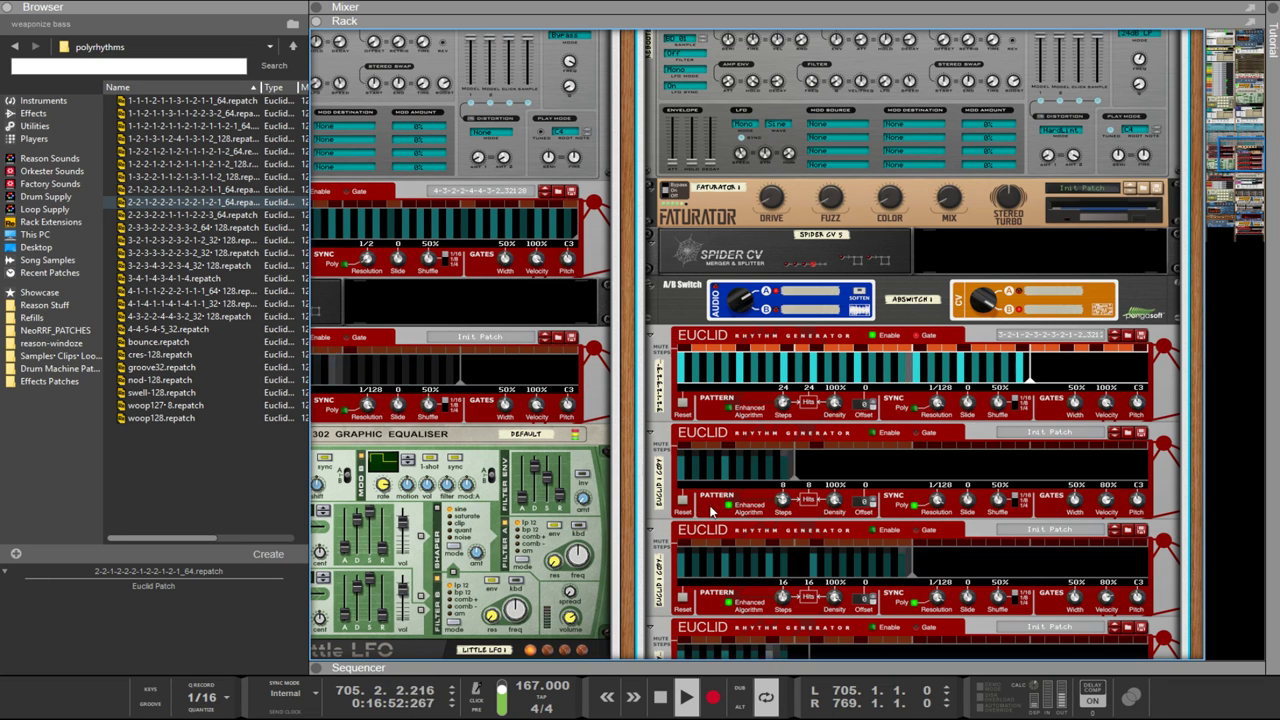
scroll(628, 592, down, 6)
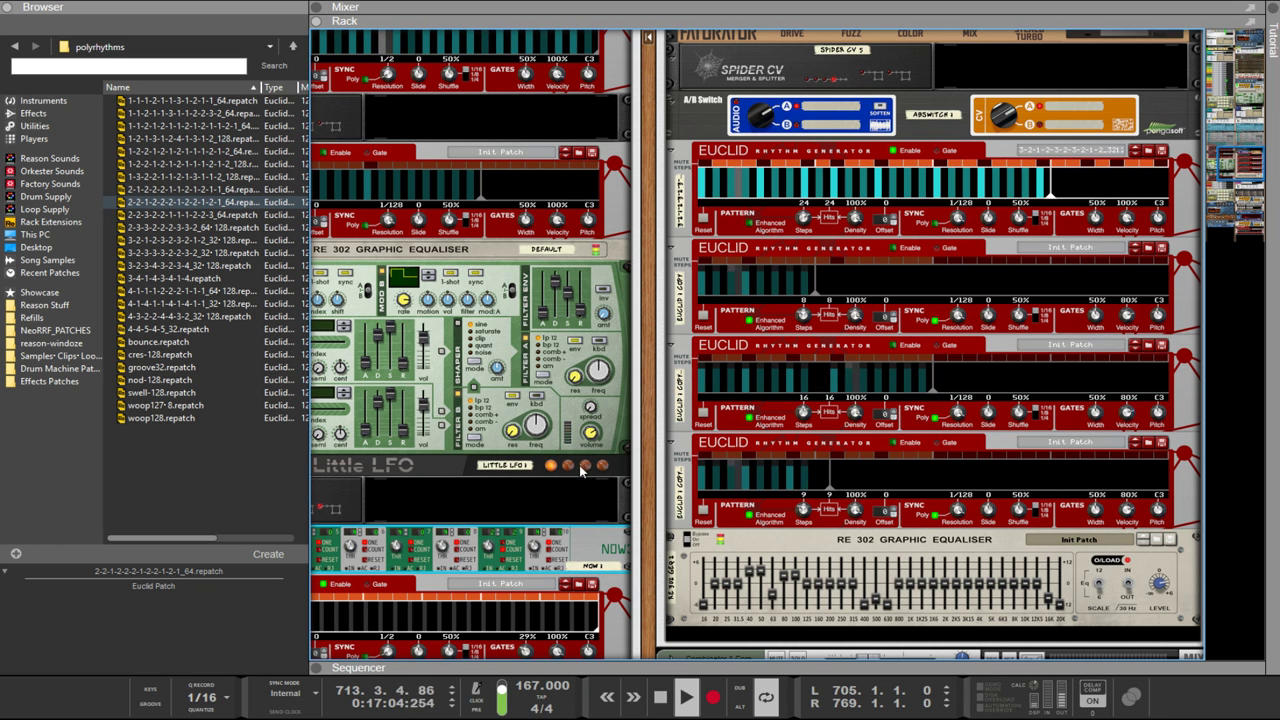
drag(645, 462, 869, 422)
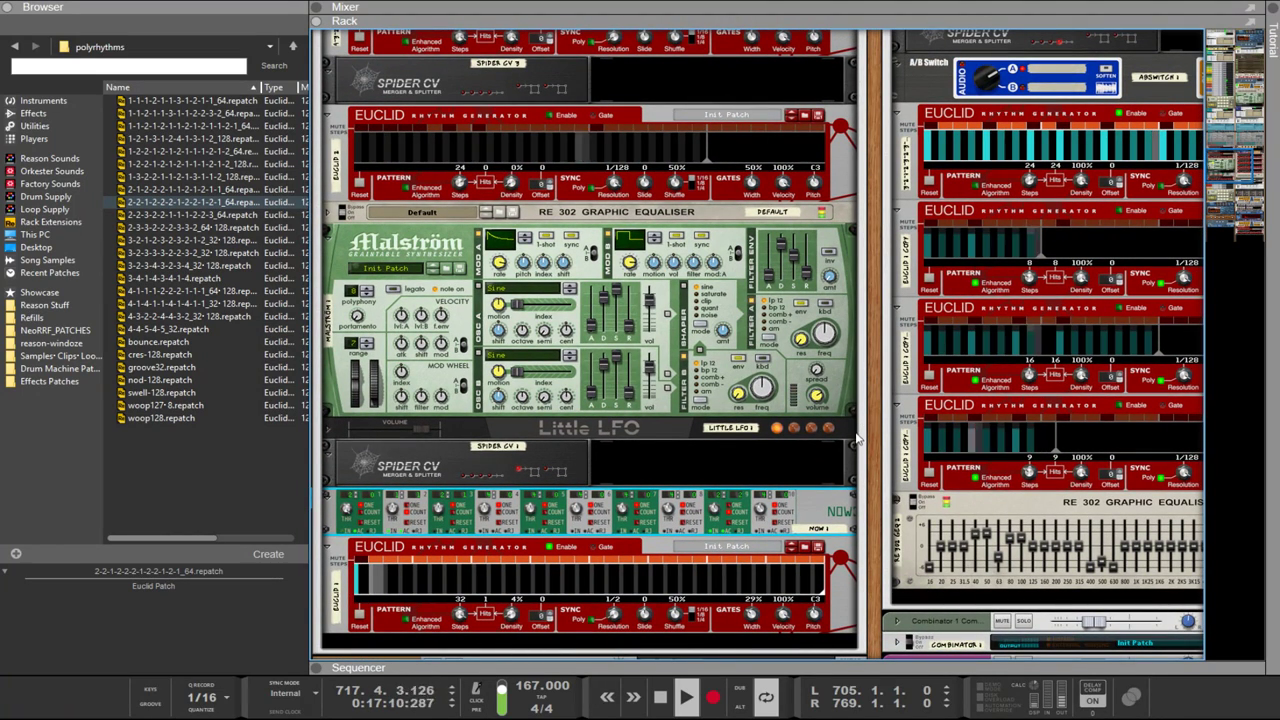
drag(870, 428, 861, 432)
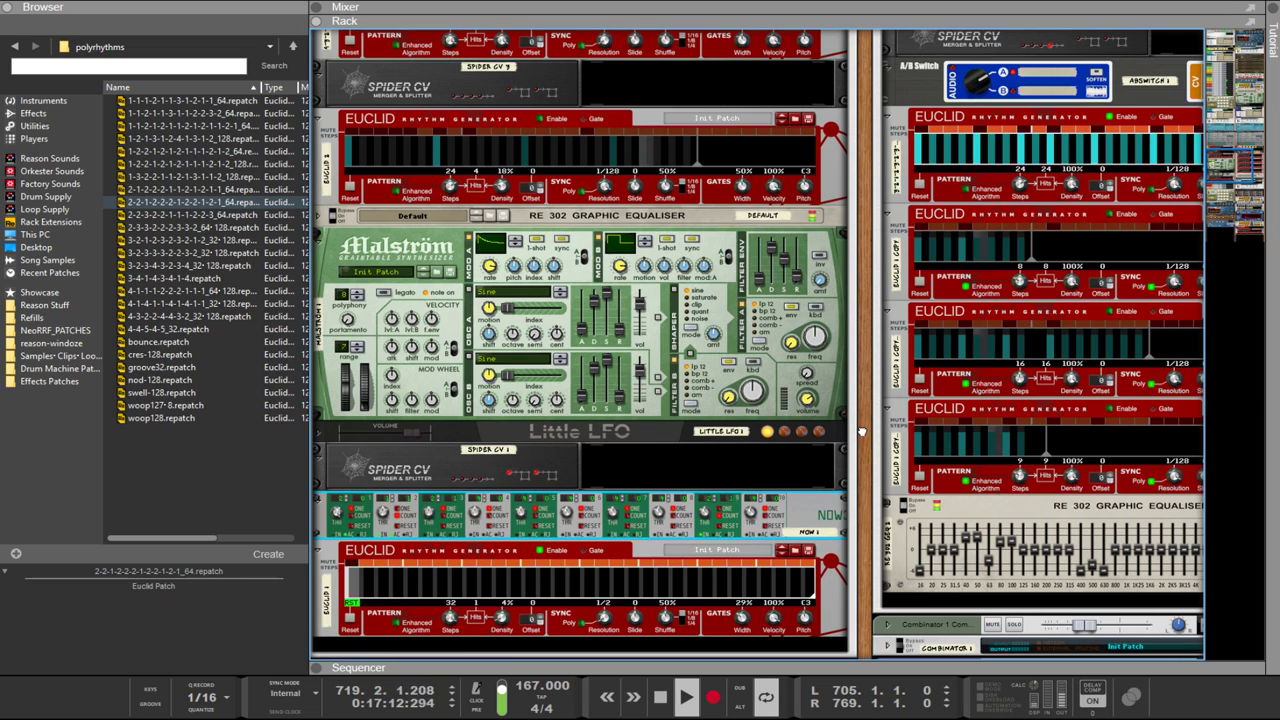
key(Tab)
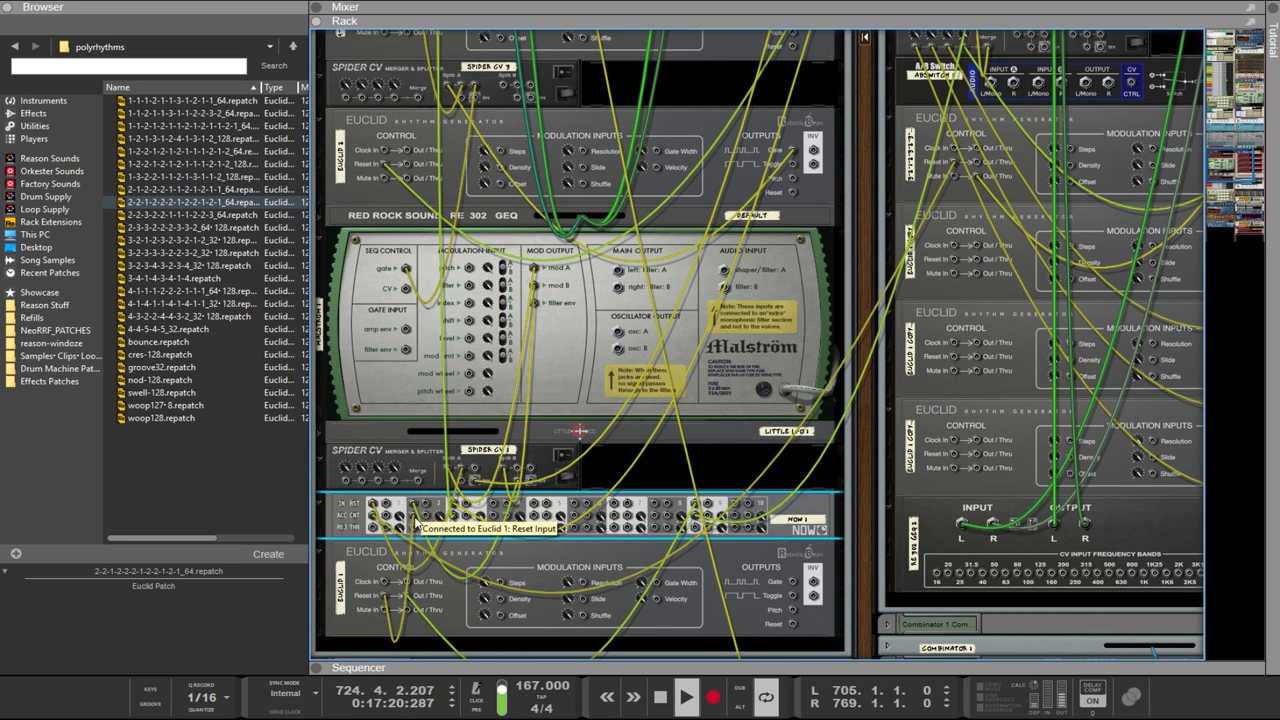
drag(415, 522, 792, 166)
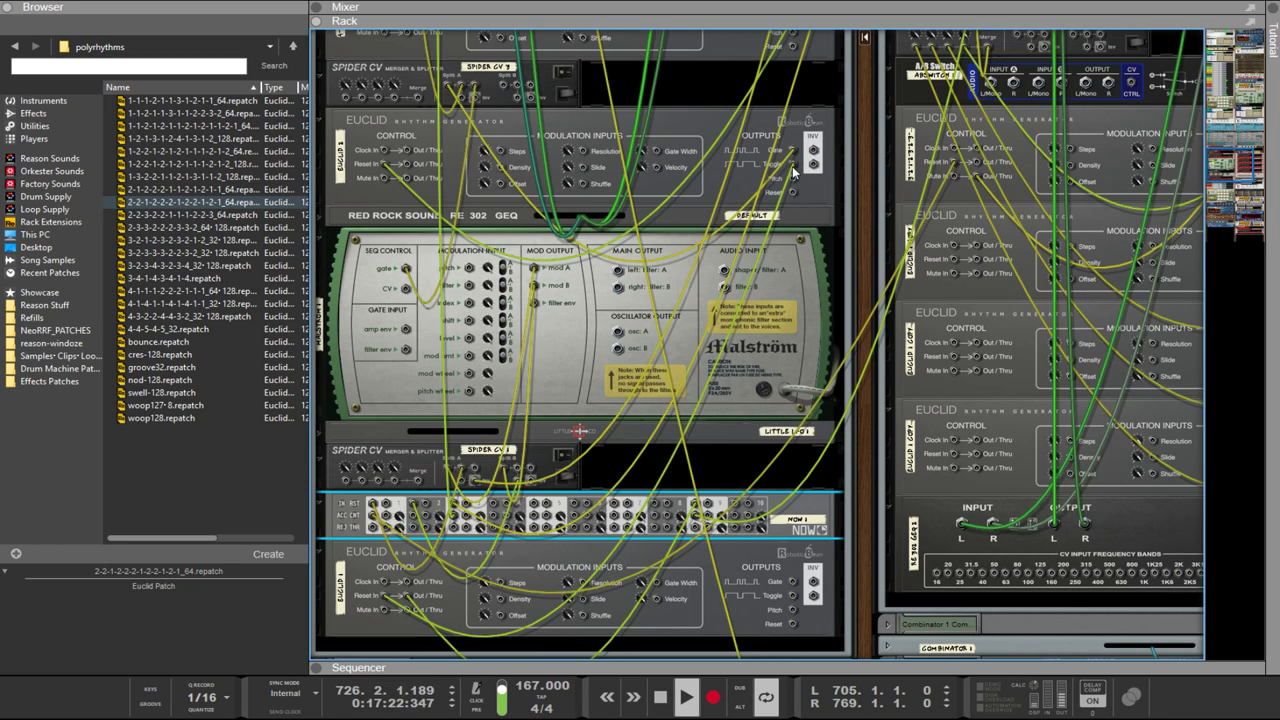
key(Tab)
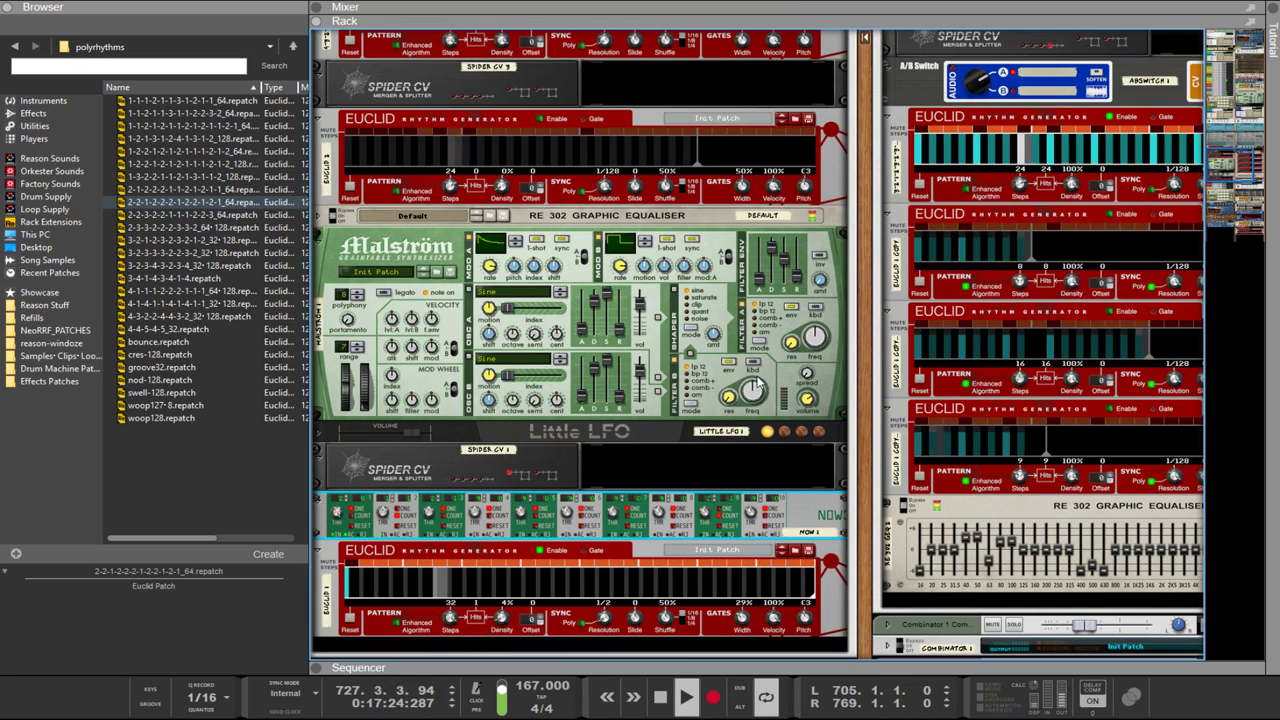
scroll(757, 383, up, 2)
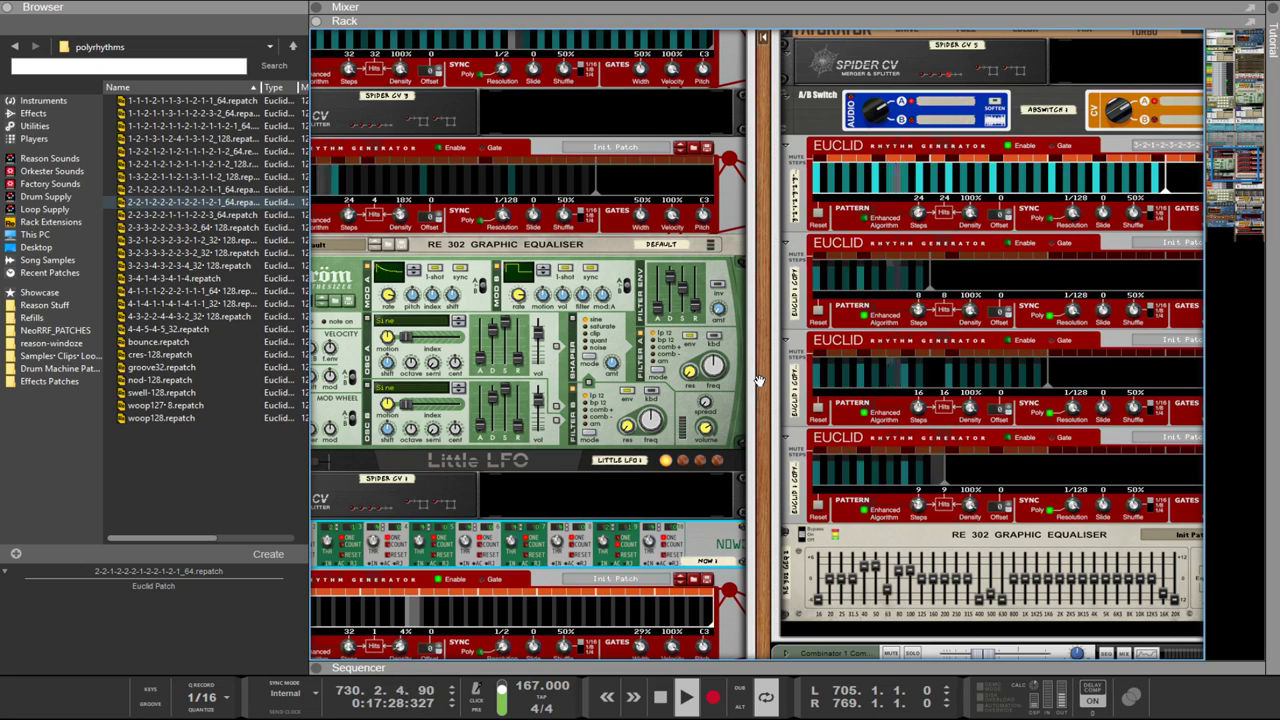
key(Tab)
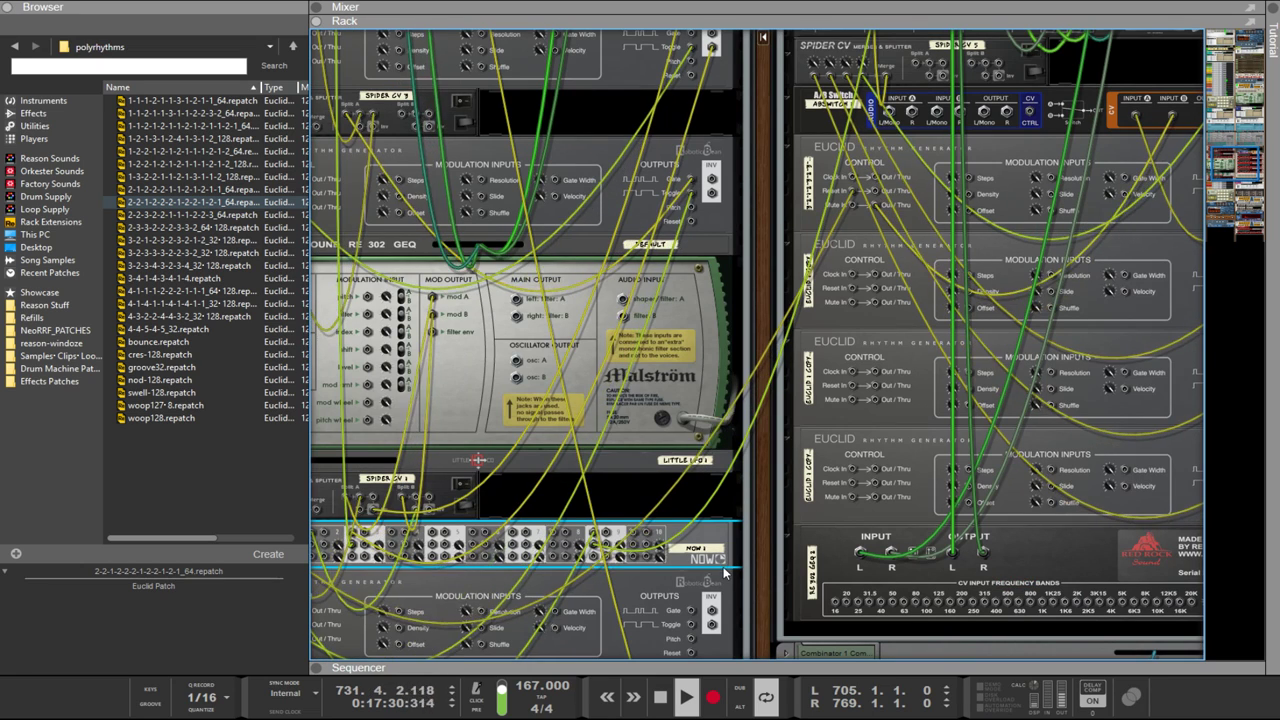
drag(690, 609, 840, 420)
key(Tab)
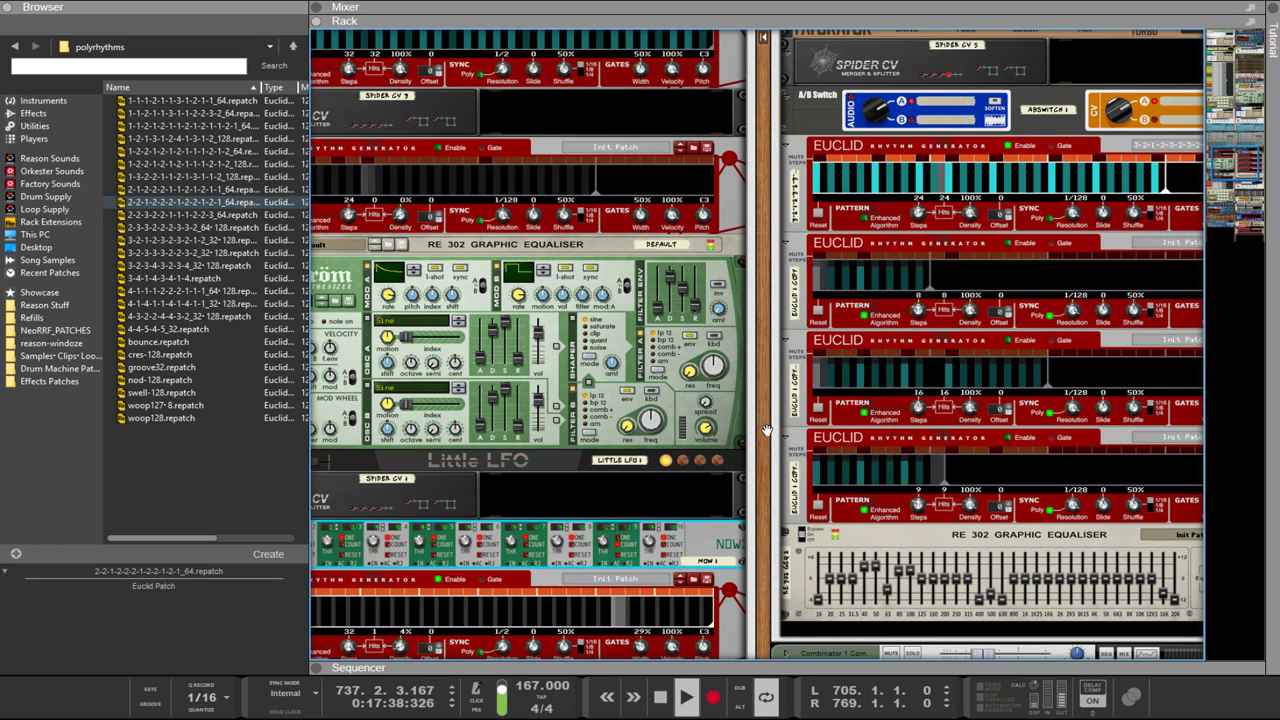
Step: Fold the rebooter bass device in the weaponize bass Combinator, access Rotary 4, and select the Euclid below the A/B Switch
scroll(765, 430, up, 10)
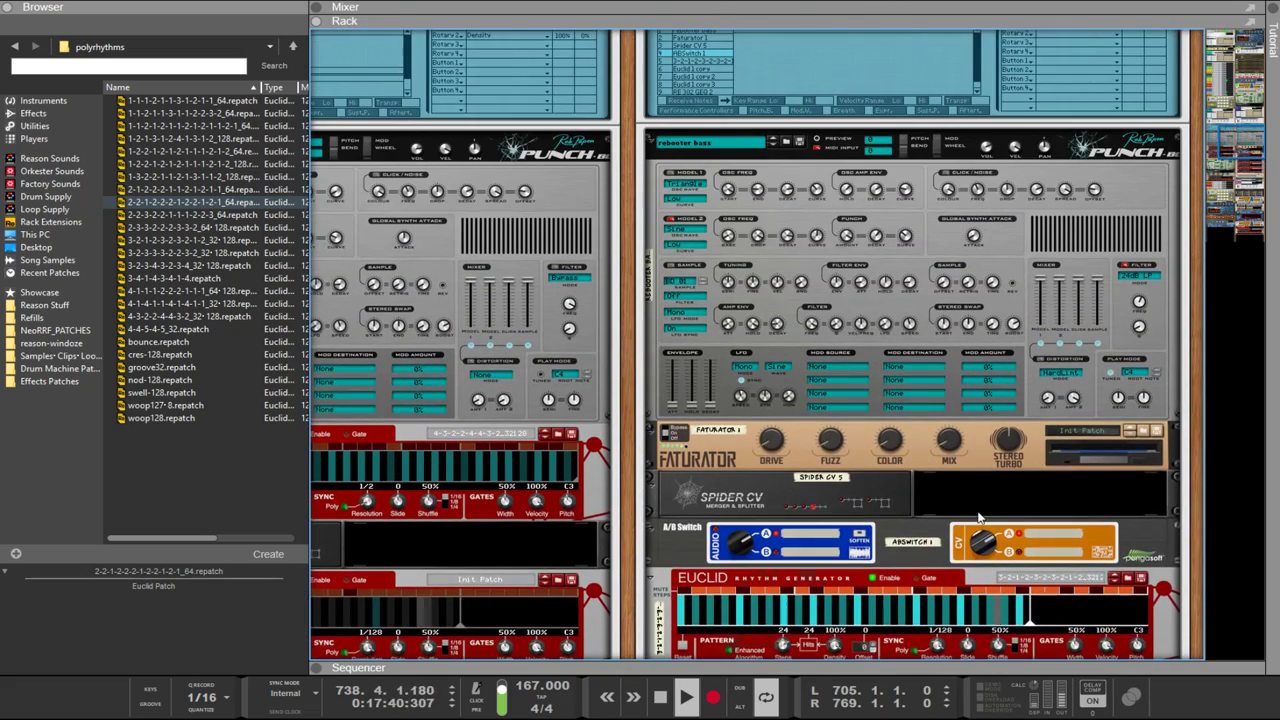
scroll(979, 517, up, 2)
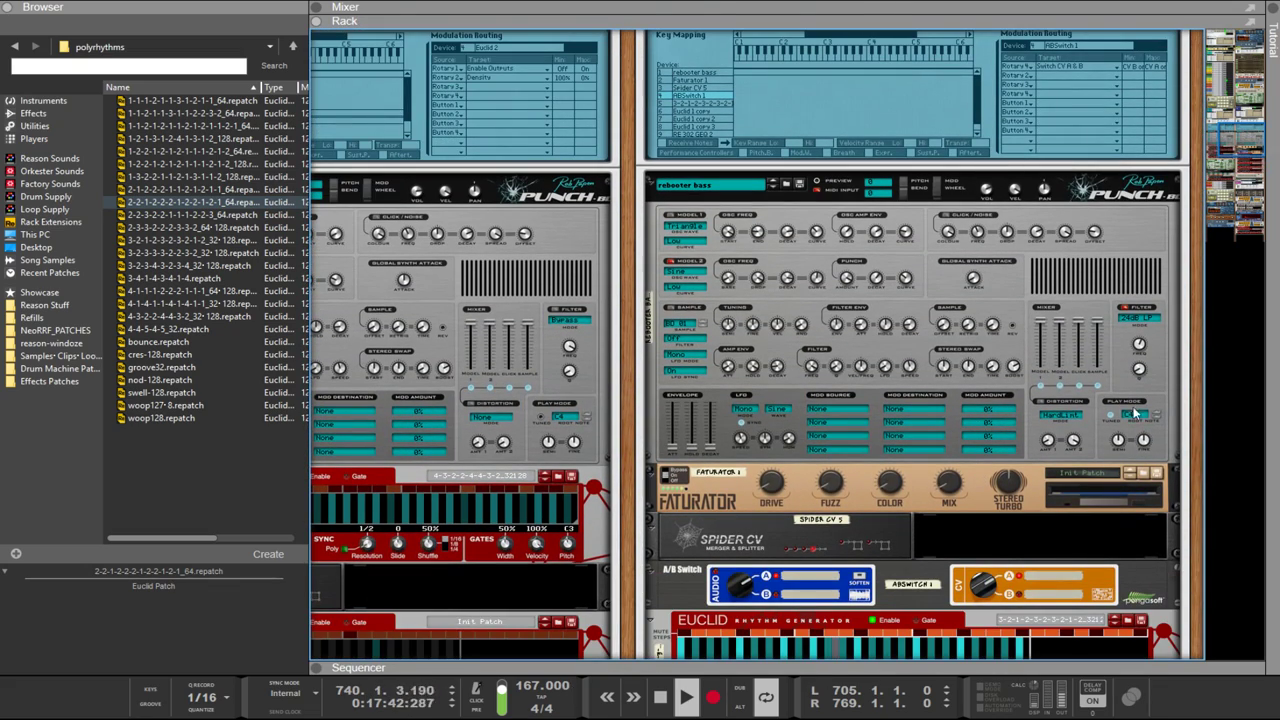
click(651, 183)
scroll(859, 296, up, 4)
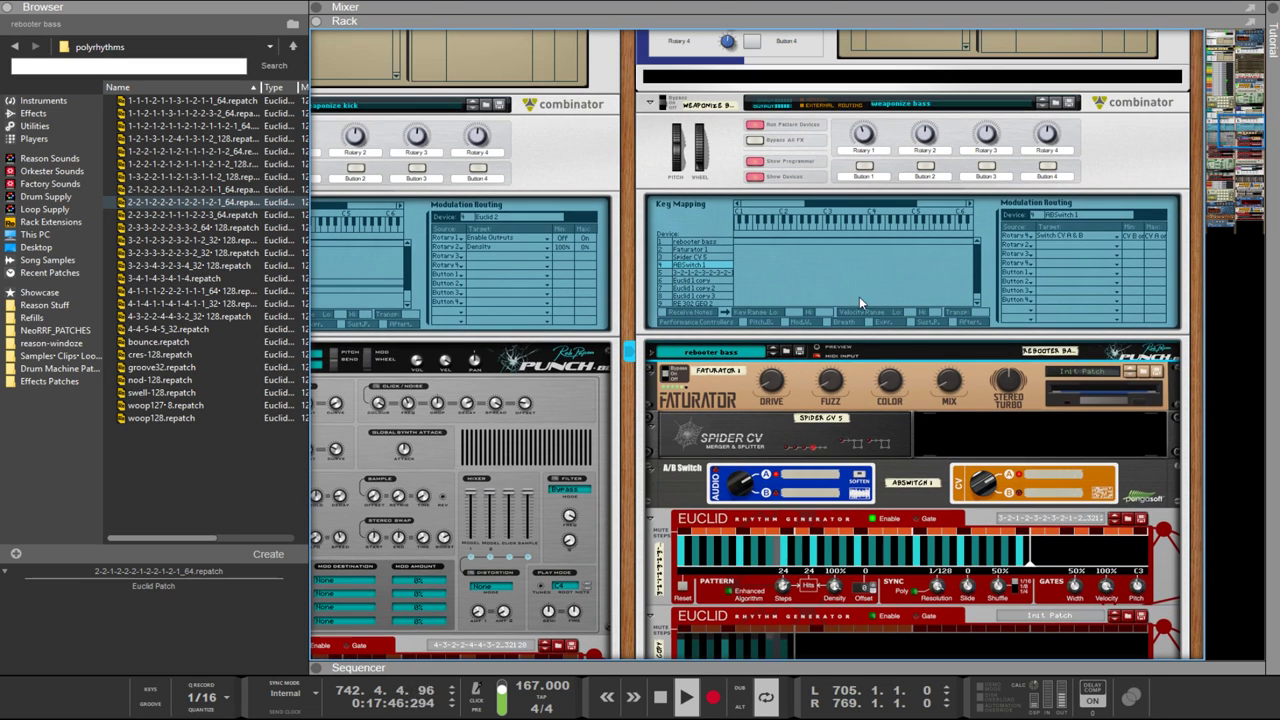
click(1050, 136)
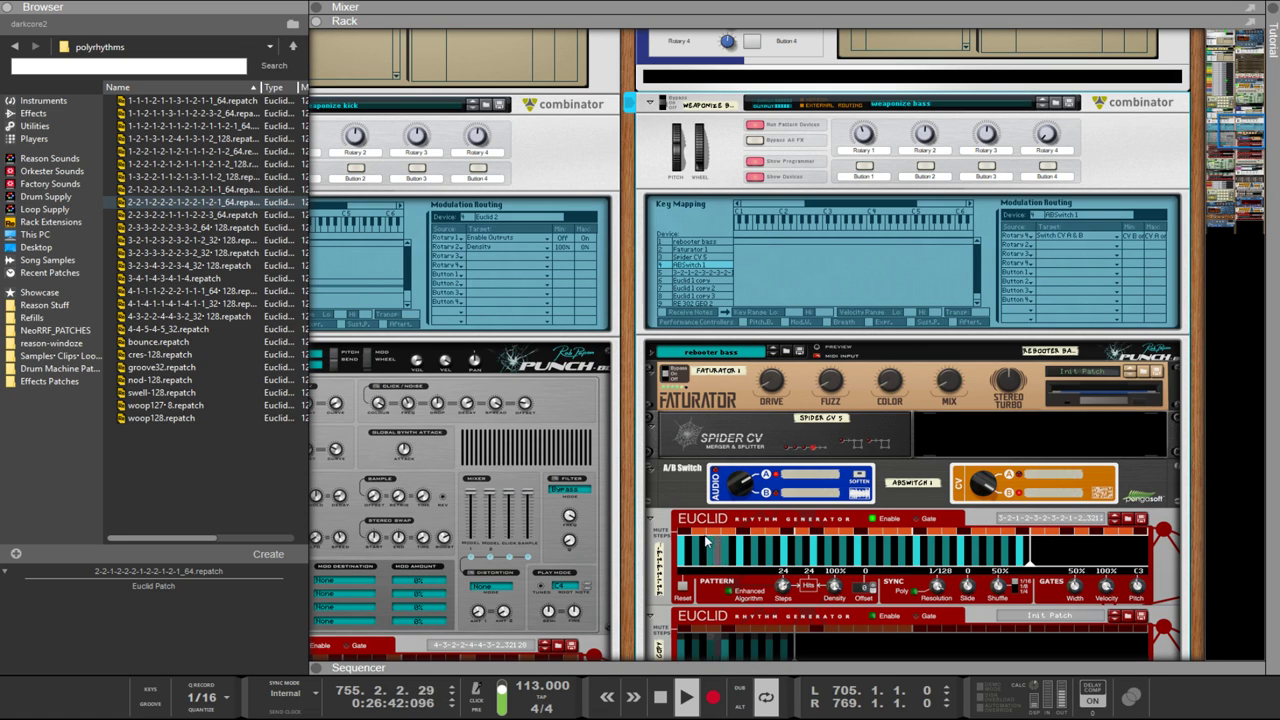
click(700, 537)
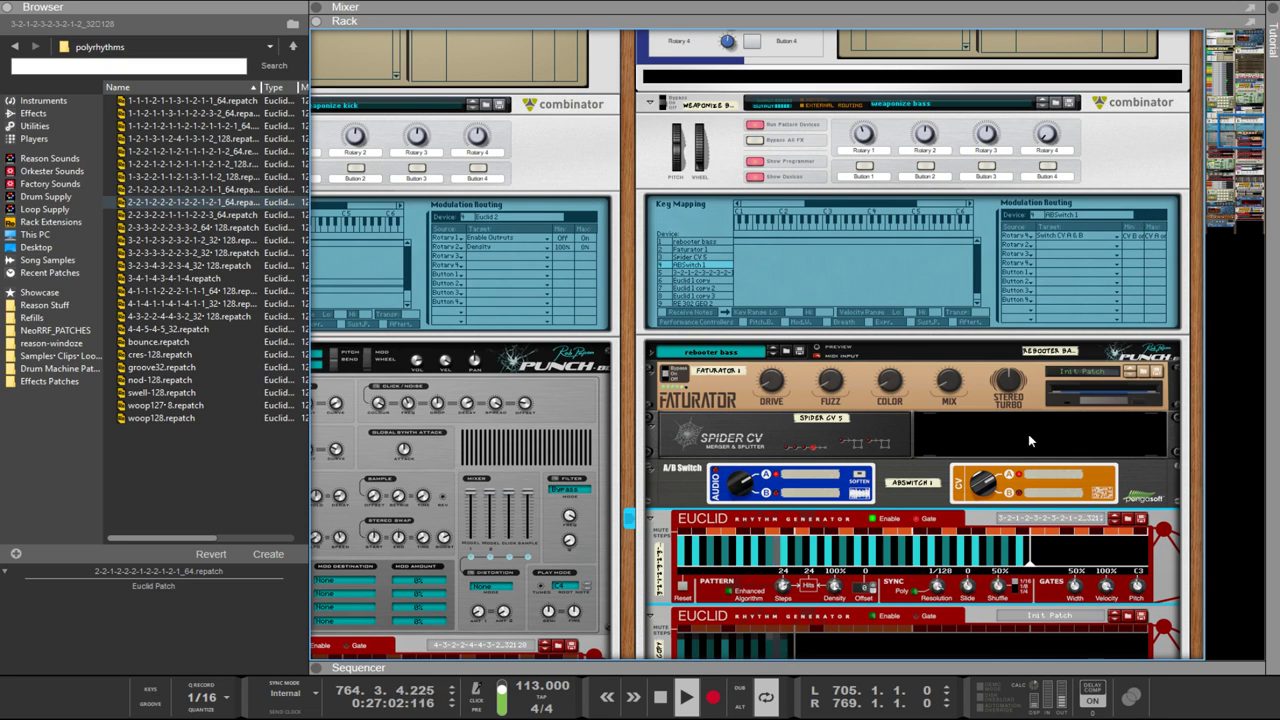
Step: Show the sequencer and enlarge it to cover most of the rack
scroll(625, 583, down, 4)
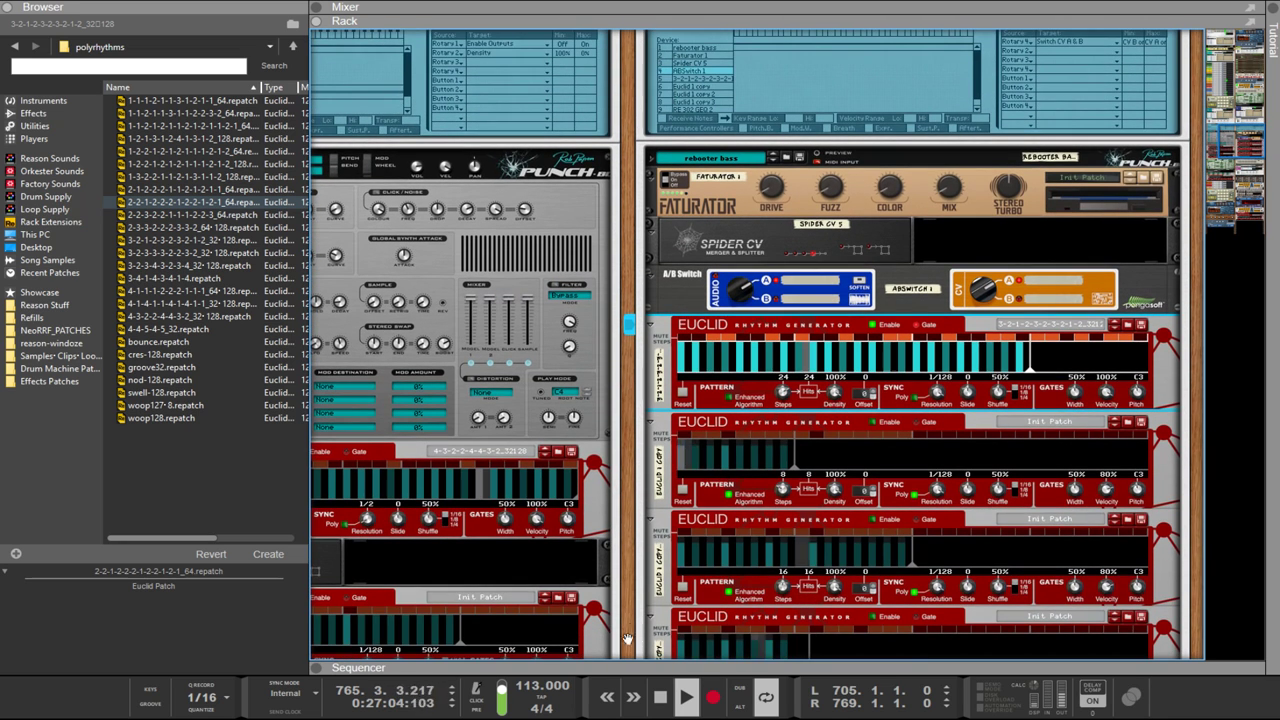
key(F7)
drag(645, 464, 685, 161)
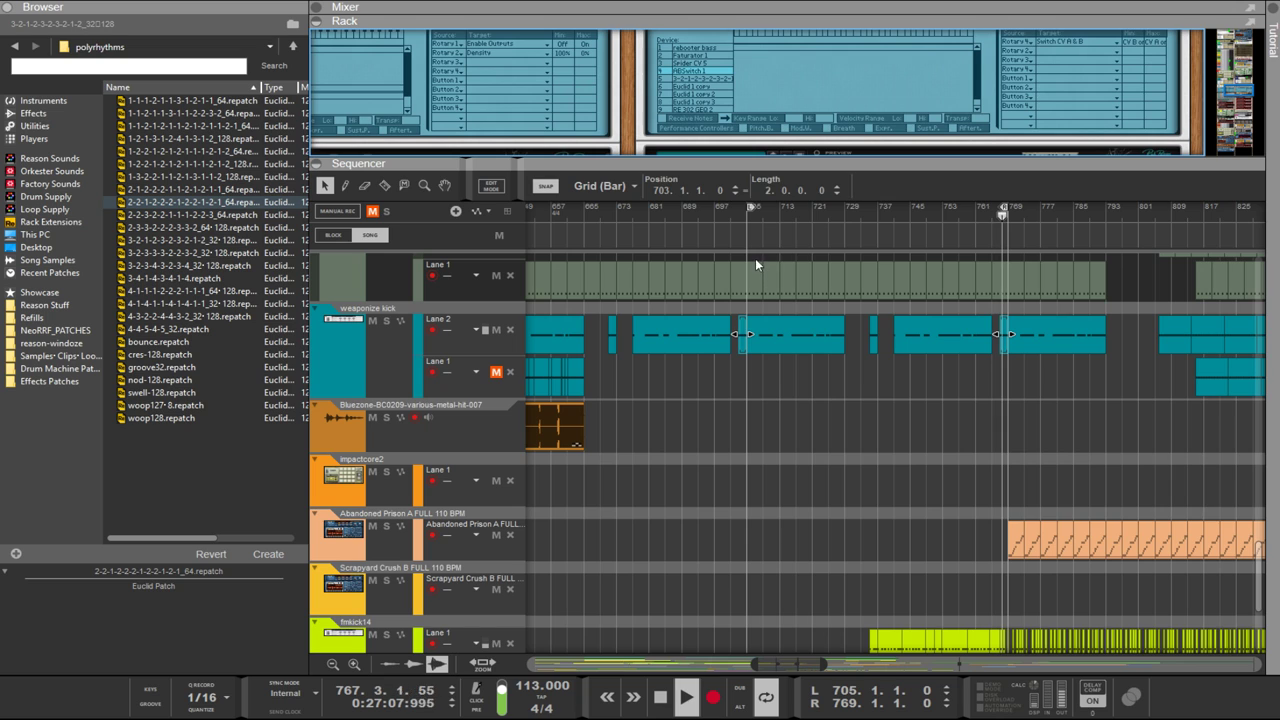
drag(755, 258, 871, 283)
drag(995, 283, 1007, 281)
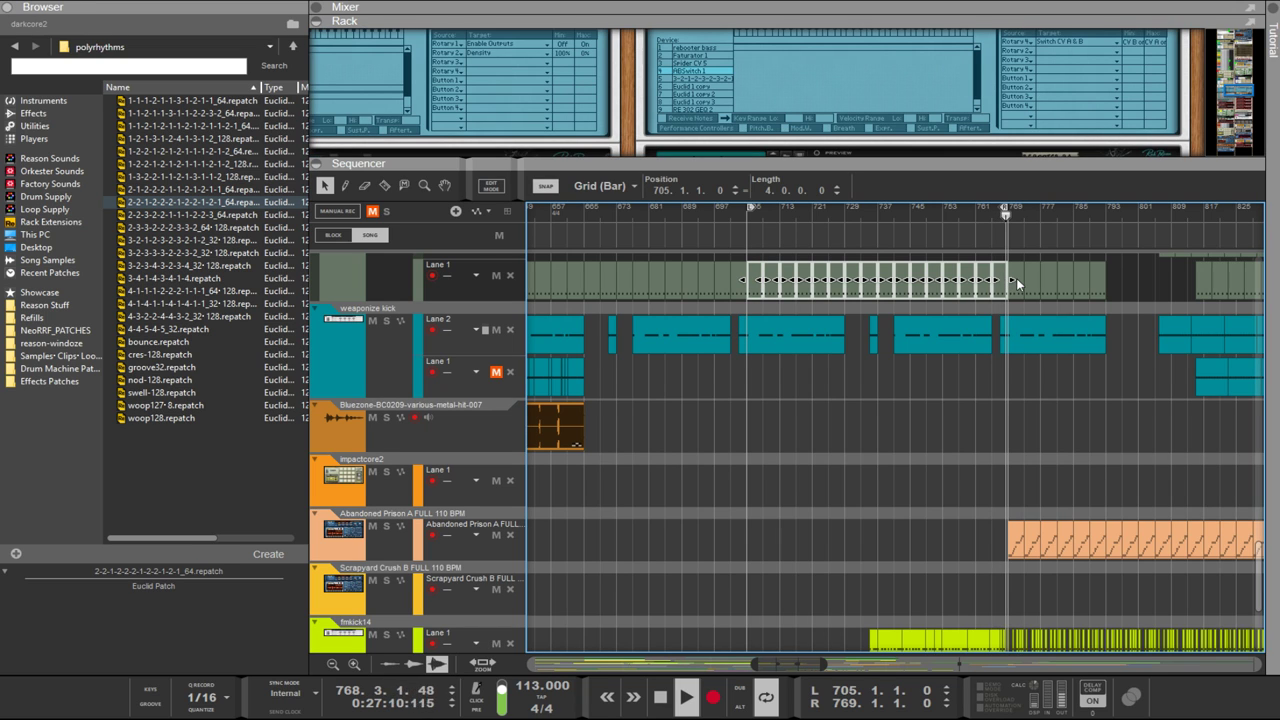
shift+click(1016, 278)
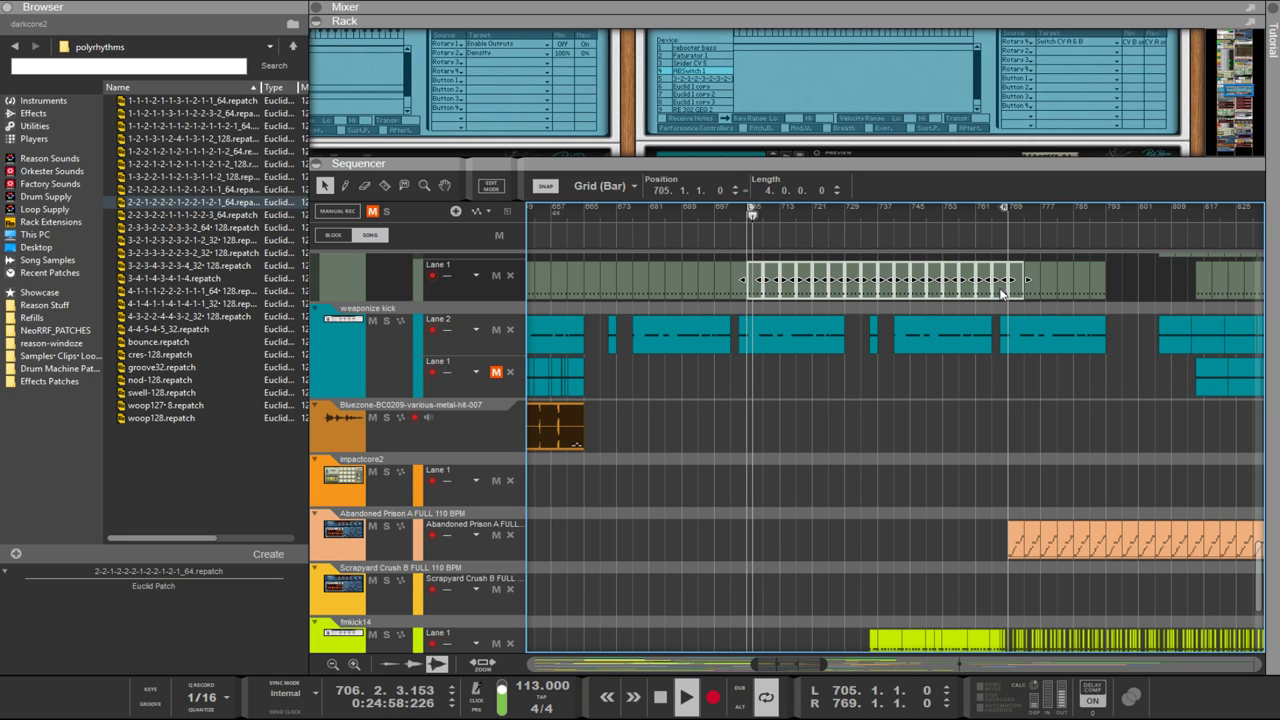
click(995, 302)
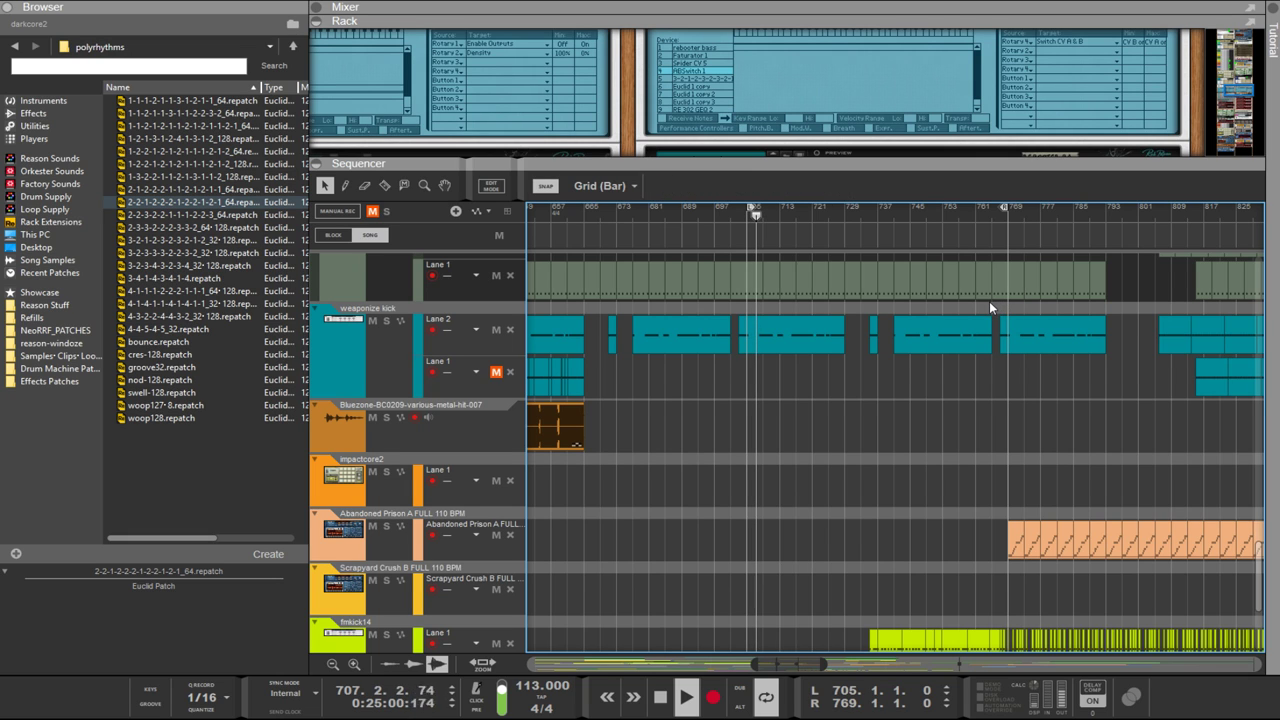
key(Right)
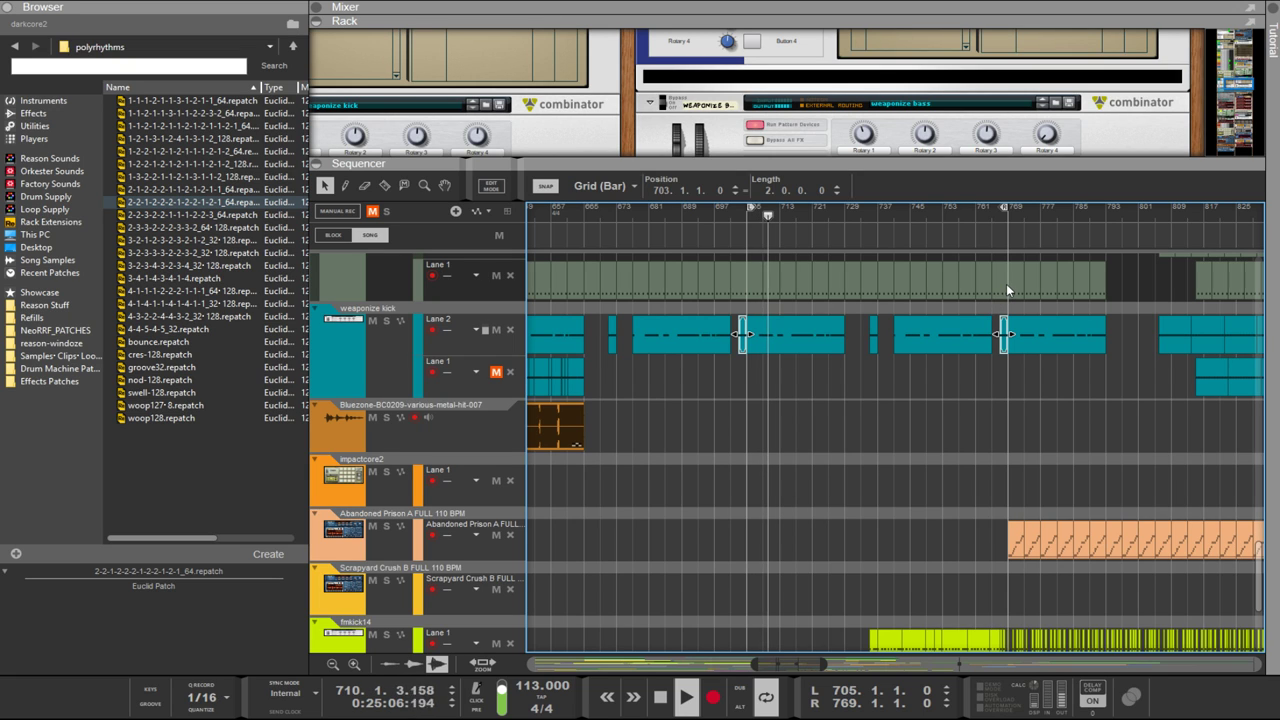
click(999, 296)
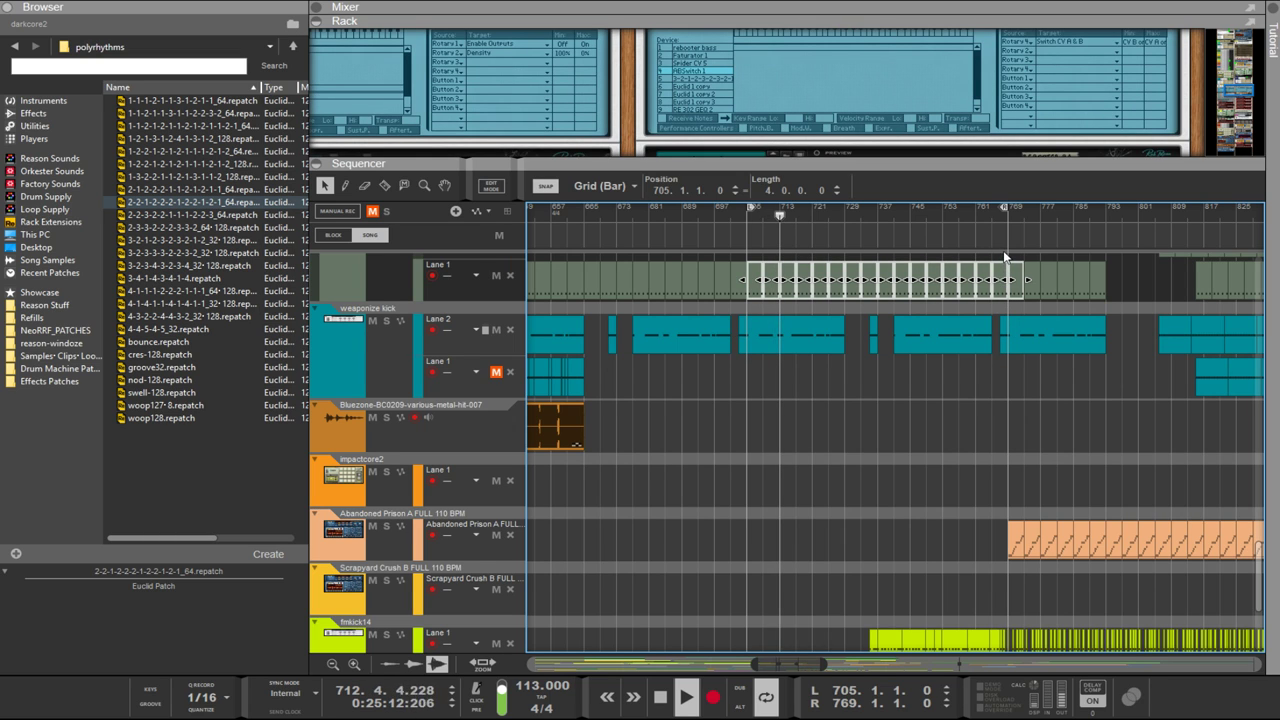
click(995, 326)
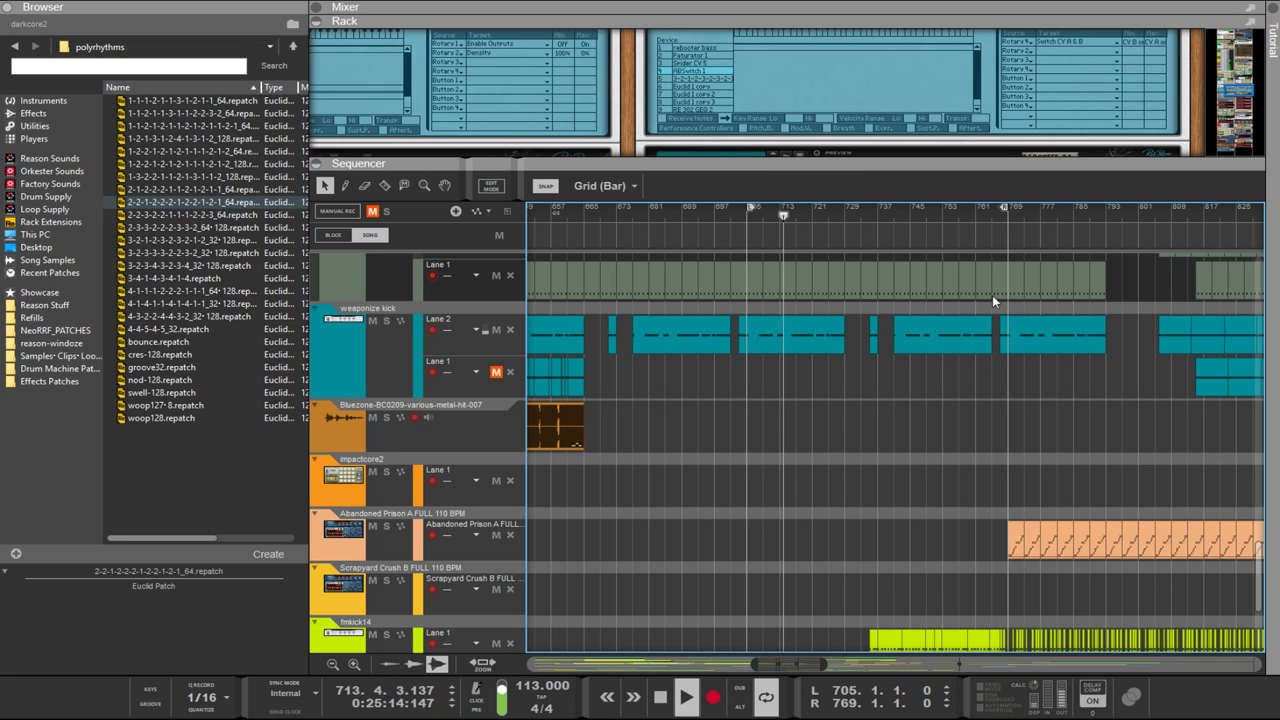
Step: Scale the darkcore2 clips between bars 705 and 769 to 2 bars each and repeat them from bar 737 to 769
click(997, 288)
shift+click(754, 284)
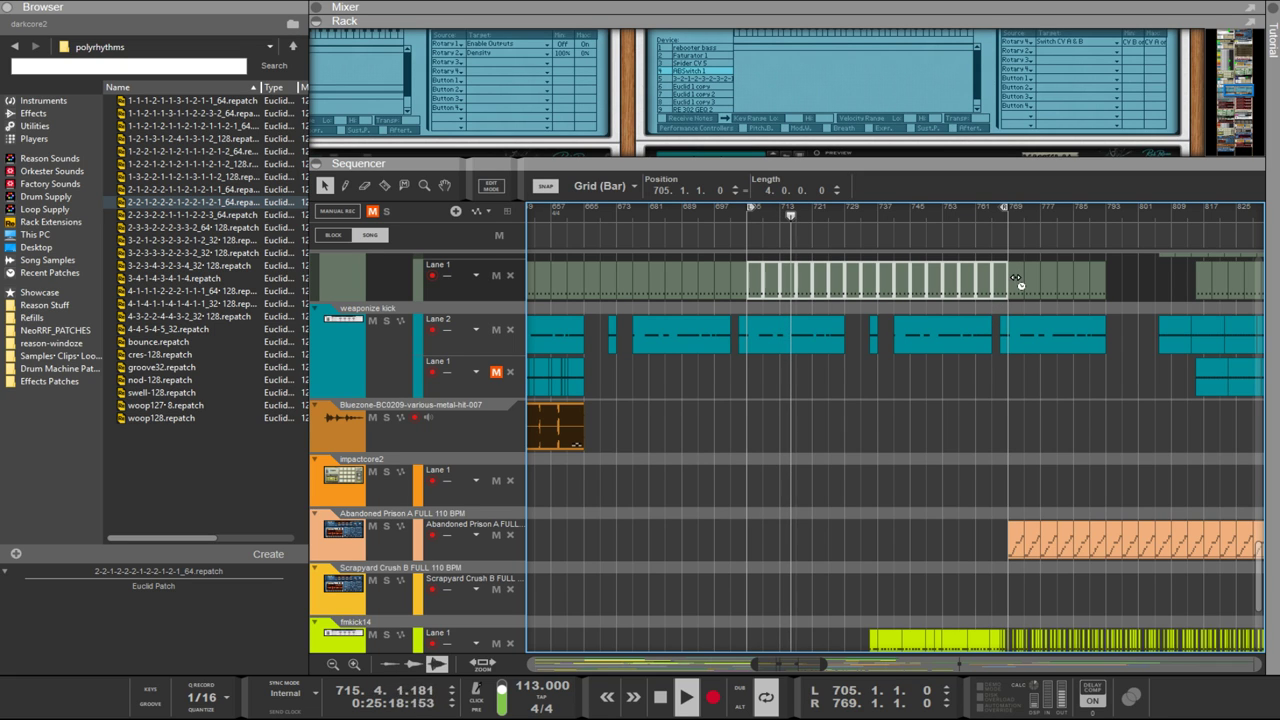
mouse_move(1017, 283)
mouse_down()
mouse_move(886, 277)
mouse_move(876, 297)
mouse_move(1003, 293)
mouse_up()
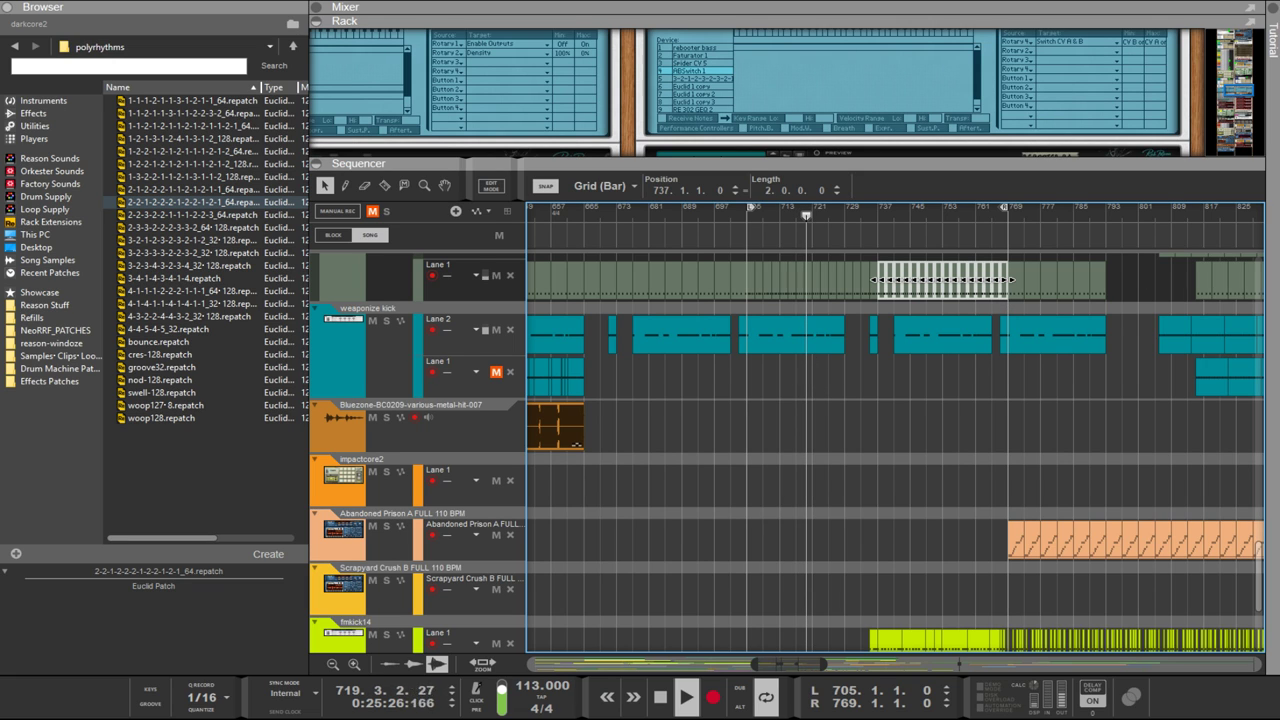
key(Escape)
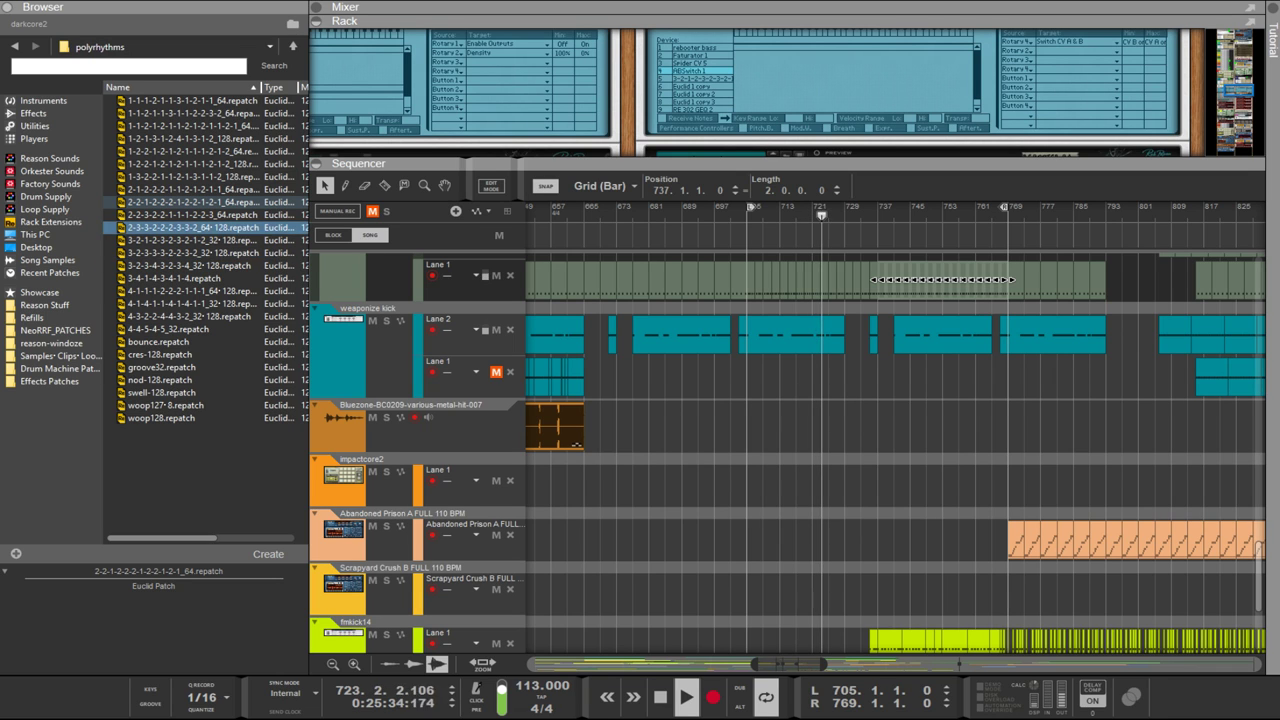
Step: Set the song tempo to 101 BPM
click(187, 316)
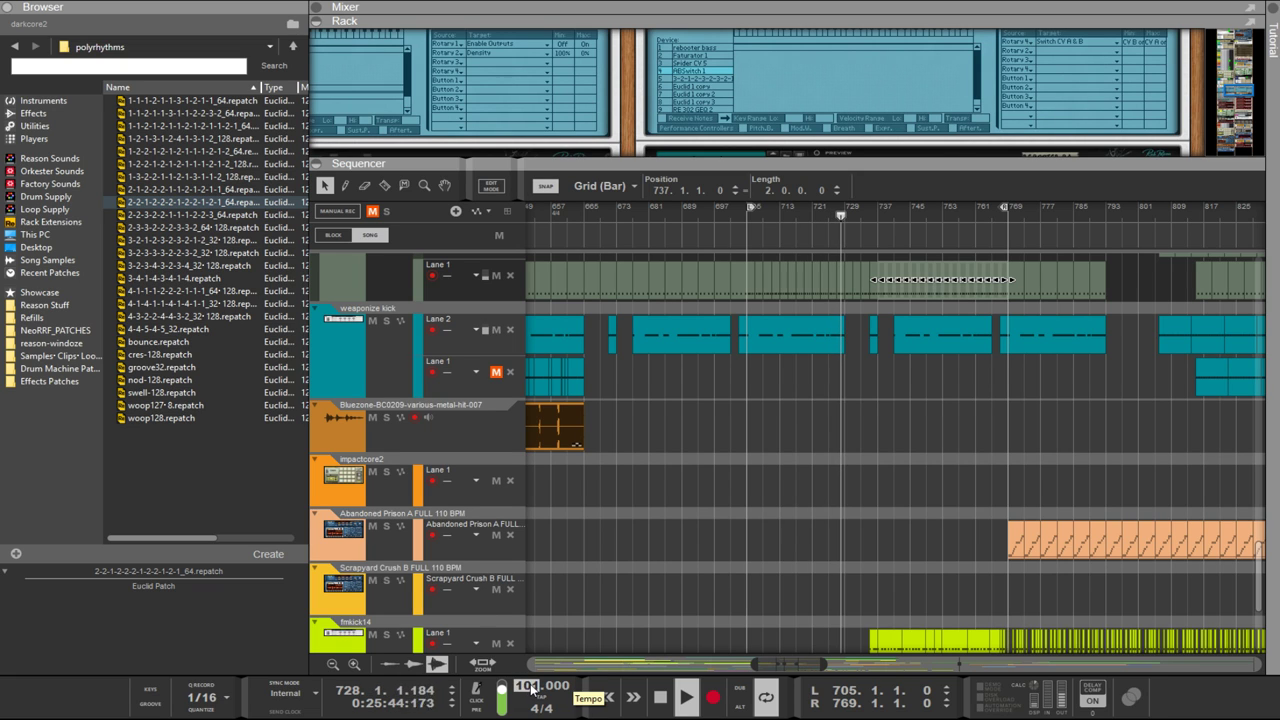
key(Return)
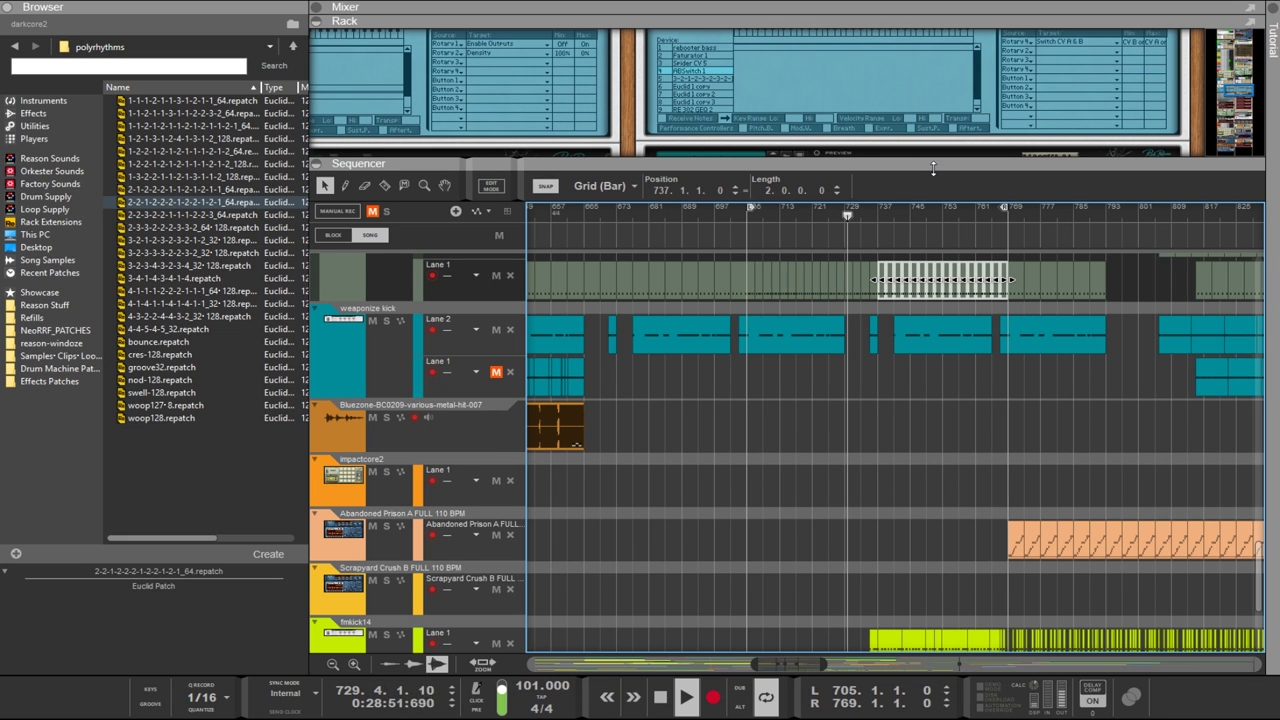
Step: Shrink the sequencer to expose the rack, access Rotary 4 on the weaponize bass Combinator, and bring its Euclids into view
drag(933, 168, 925, 478)
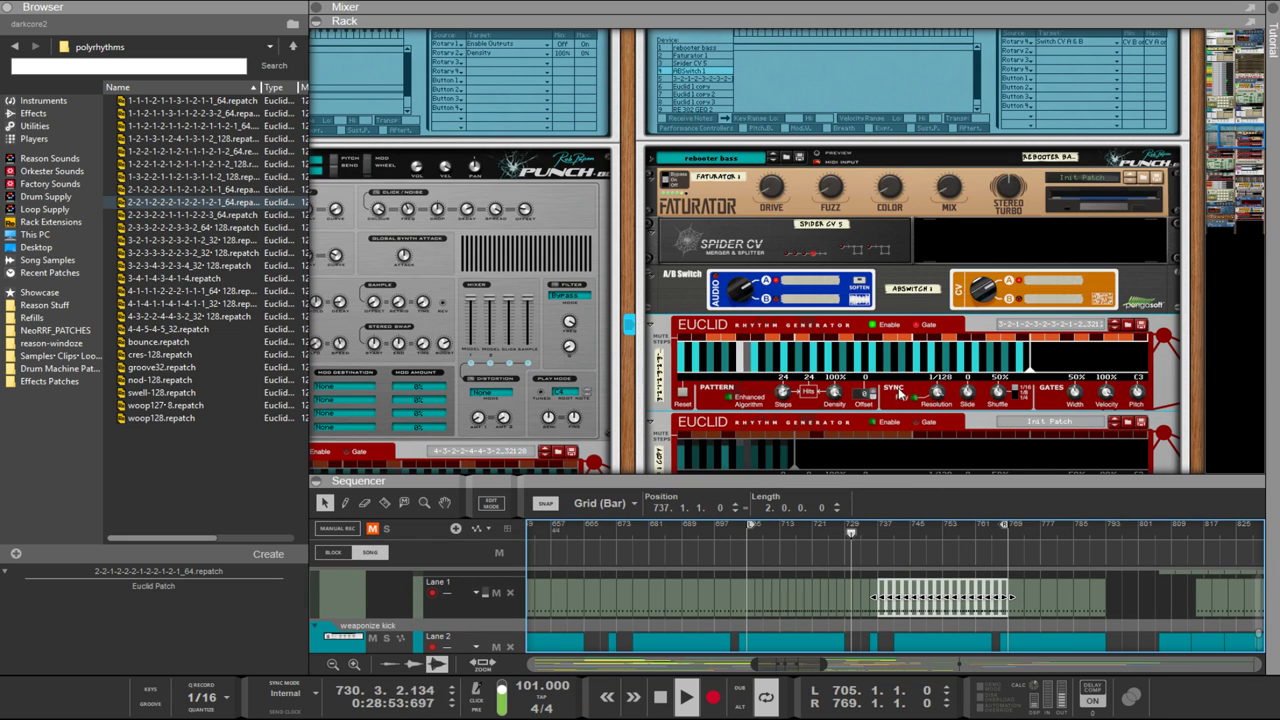
scroll(898, 395, up, 3)
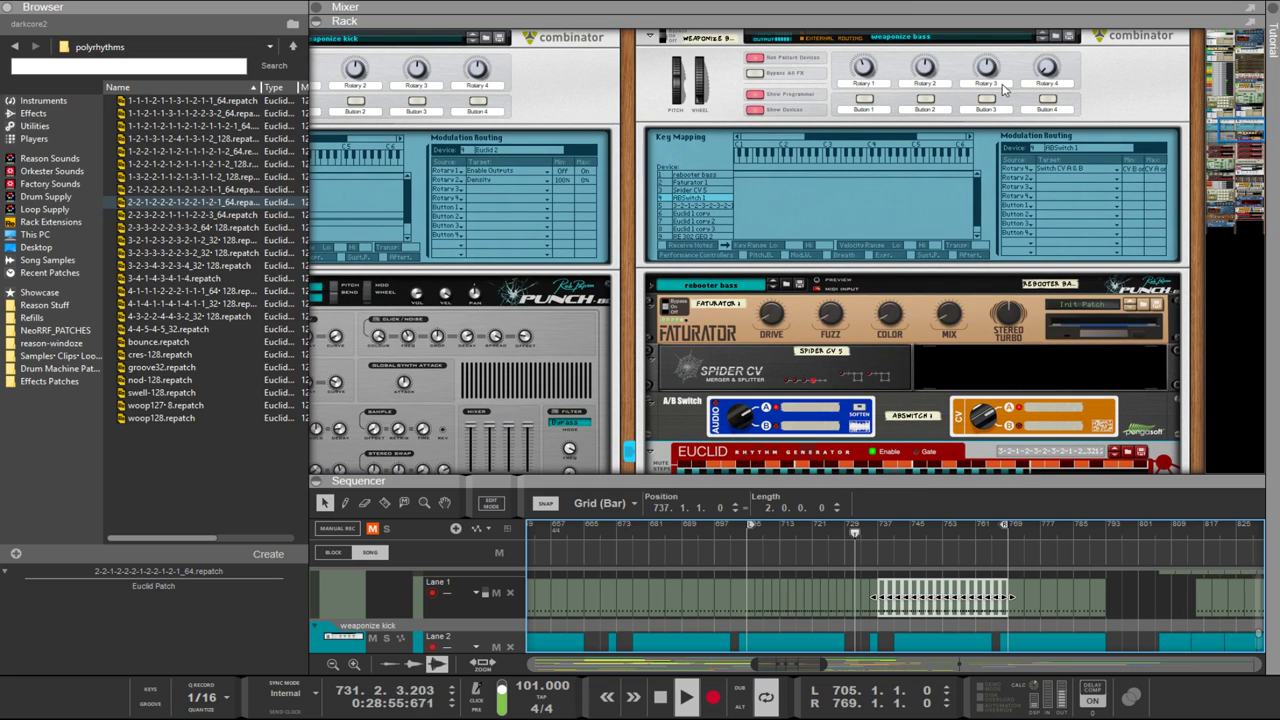
click(1049, 70)
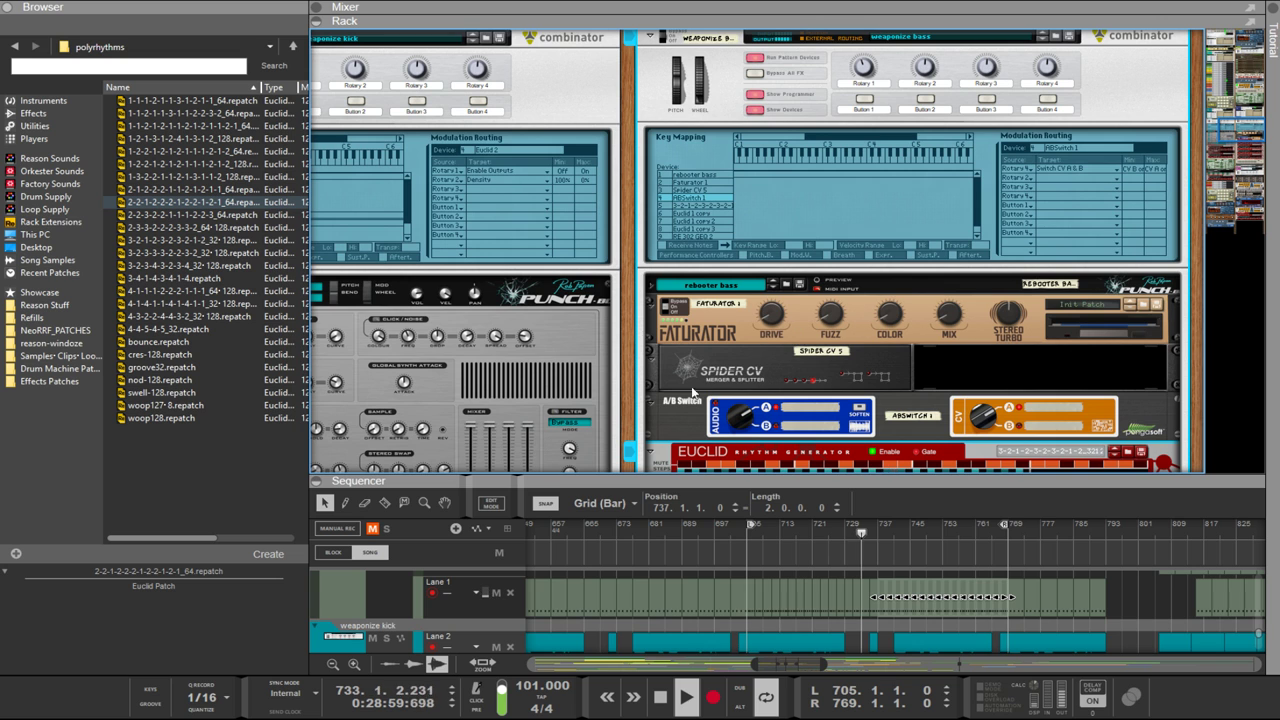
scroll(630, 410, down, 2)
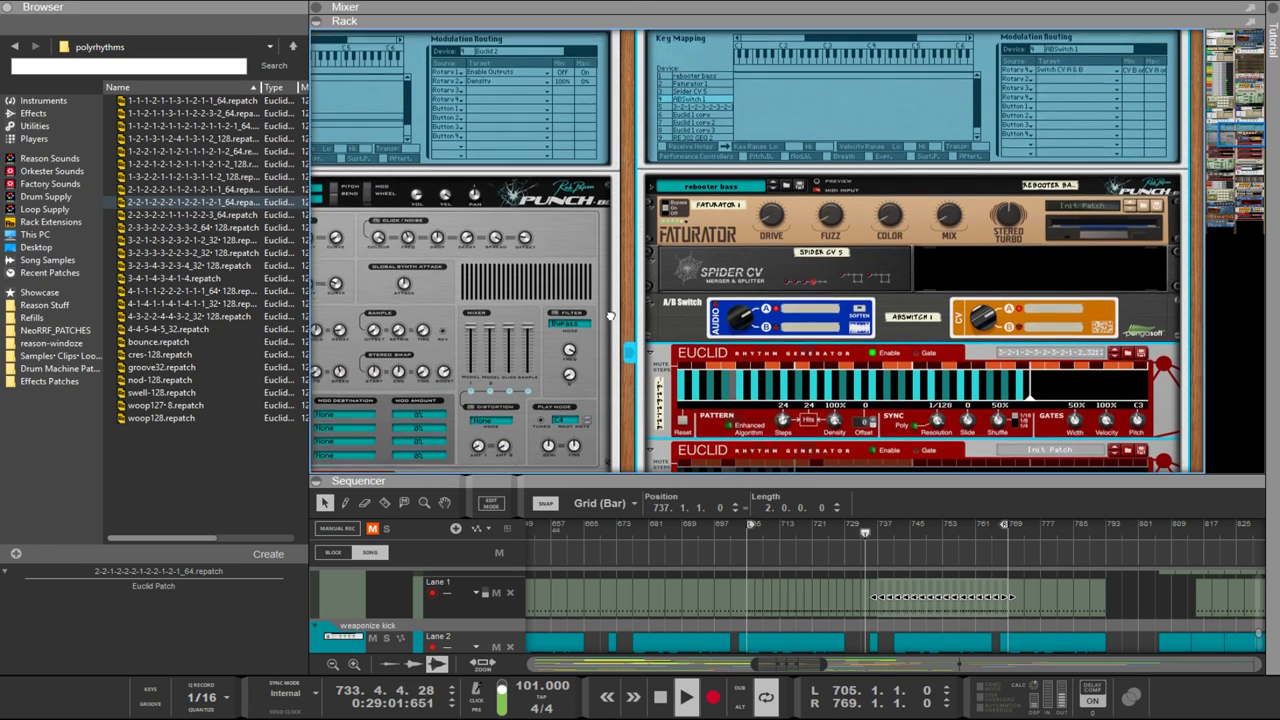
scroll(640, 390, down, 4)
scroll(643, 375, up, 2)
scroll(640, 370, down, 3)
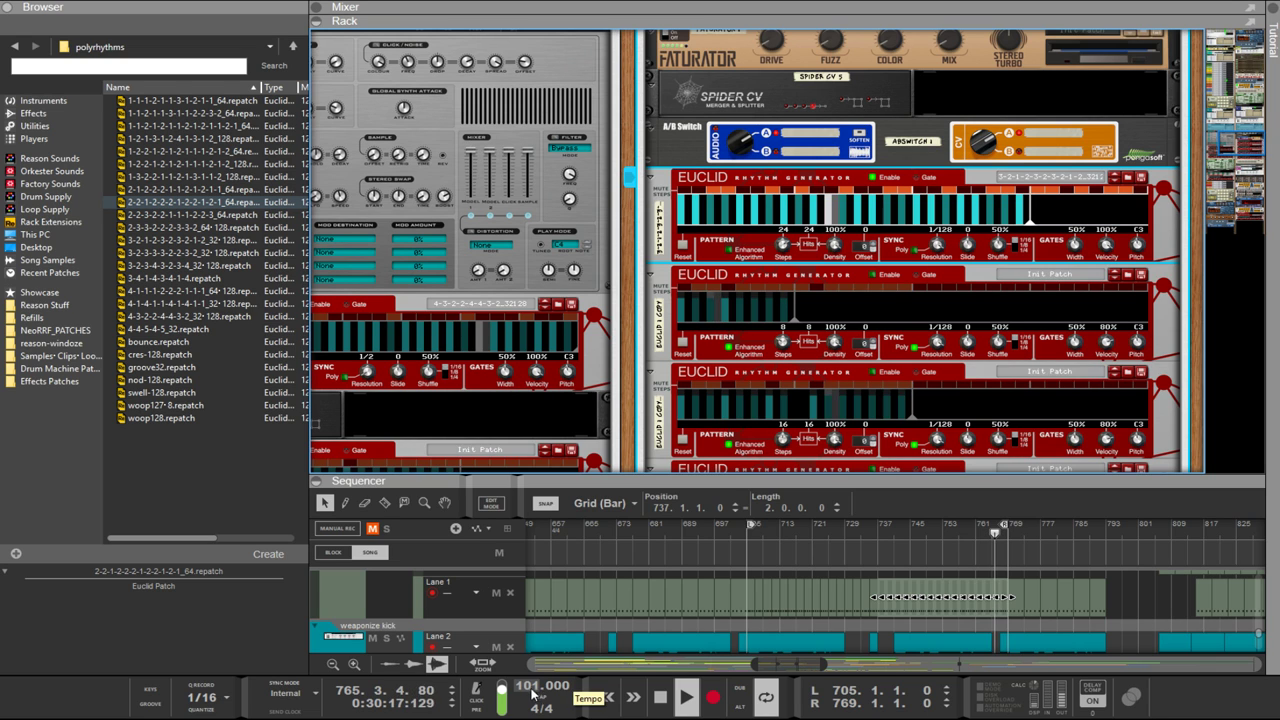
Step: Lower the song tempo to 57 BPM during playback
scroll(533, 693, down, 1)
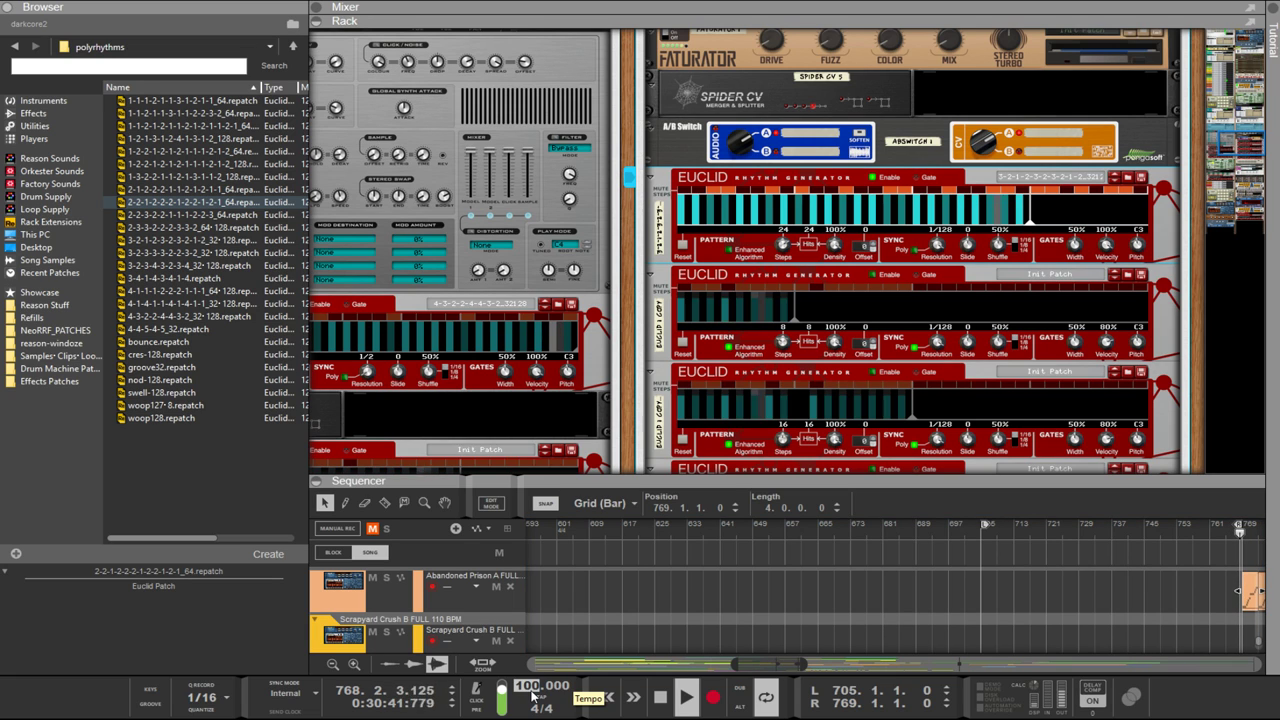
scroll(533, 693, down, 19)
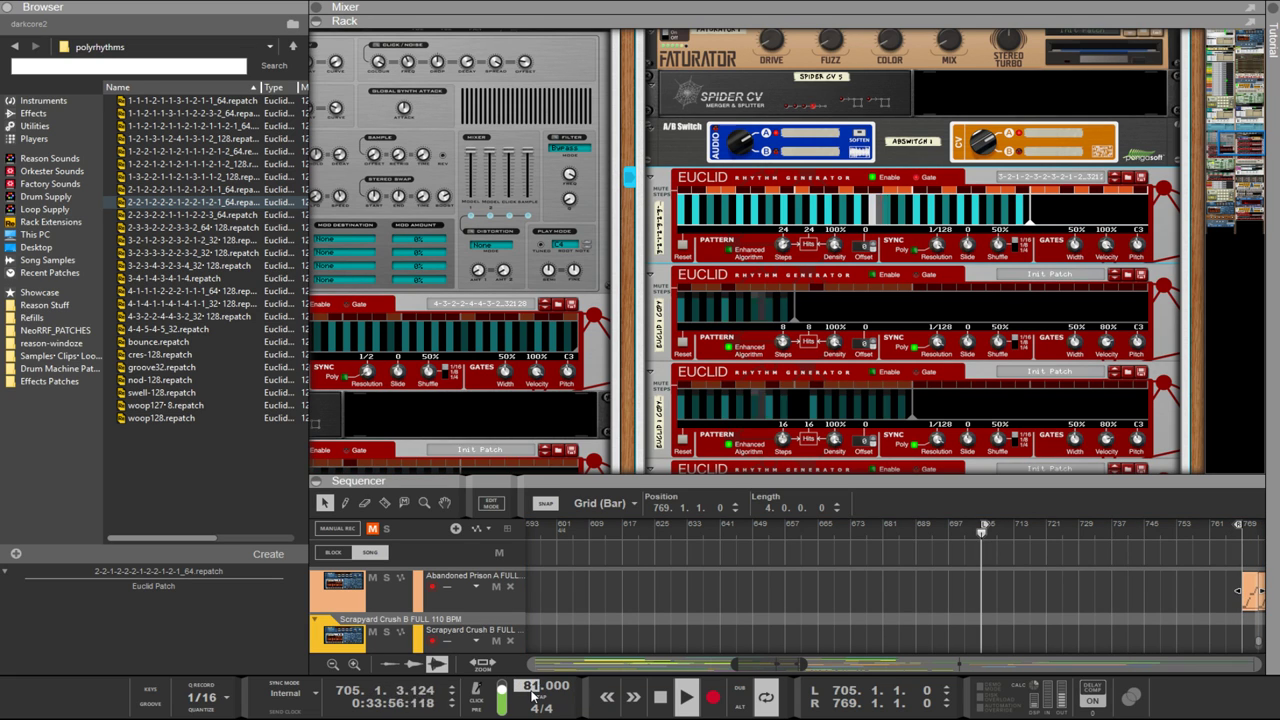
scroll(533, 693, down, 20)
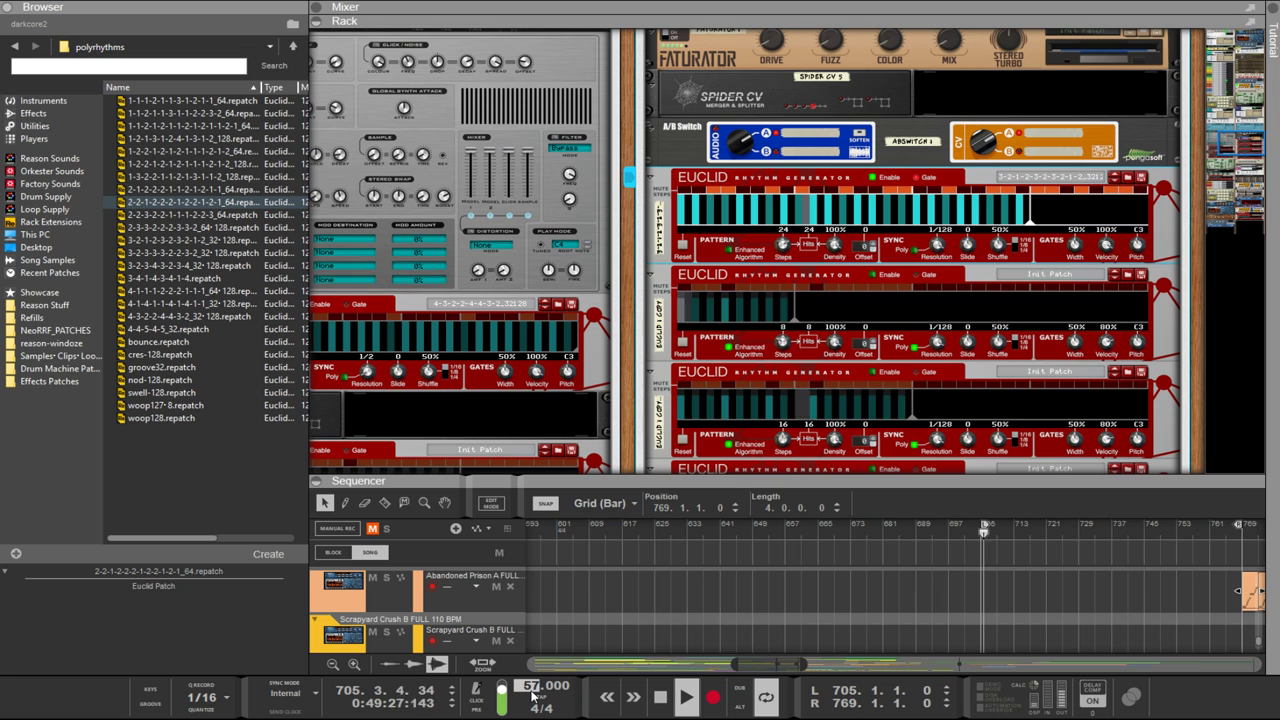
Step: Unfold the rebooter bass device in the weaponize bass Combinator and bring the devices below it into view
scroll(644, 71, up, 3)
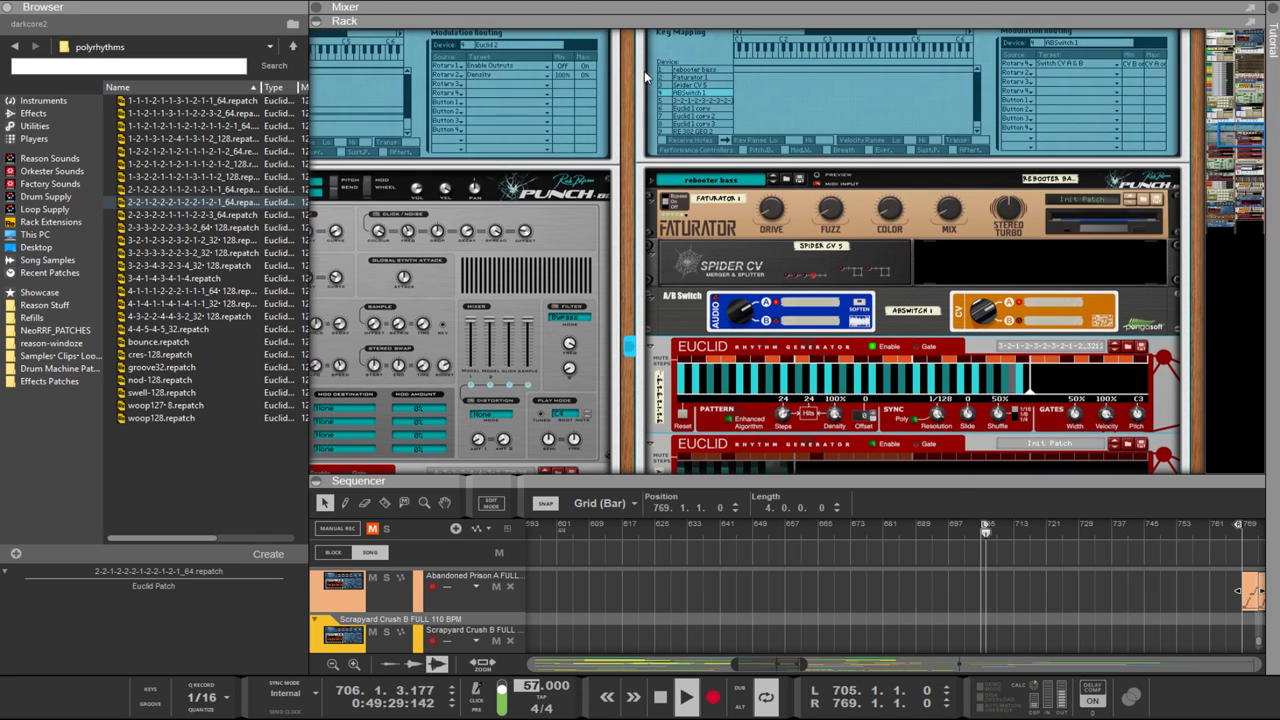
scroll(773, 181, down, 3)
scroll(774, 170, up, 9)
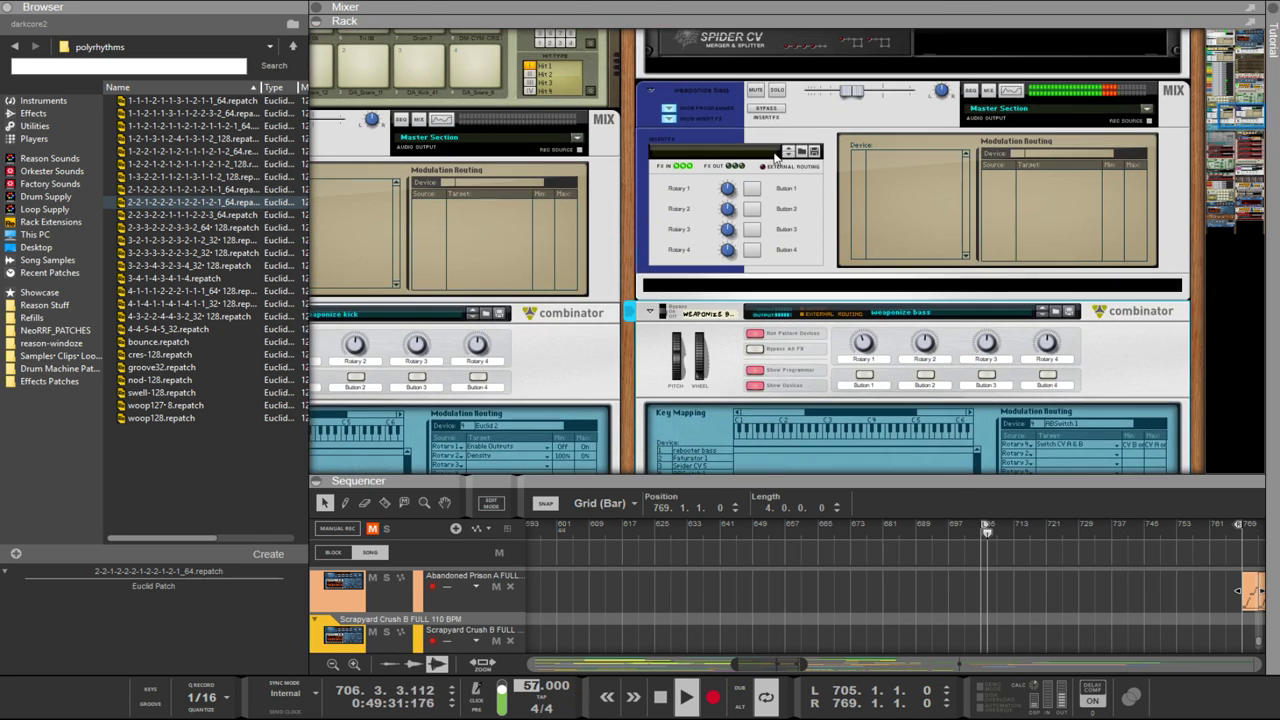
scroll(775, 158, down, 2)
scroll(773, 160, down, 3)
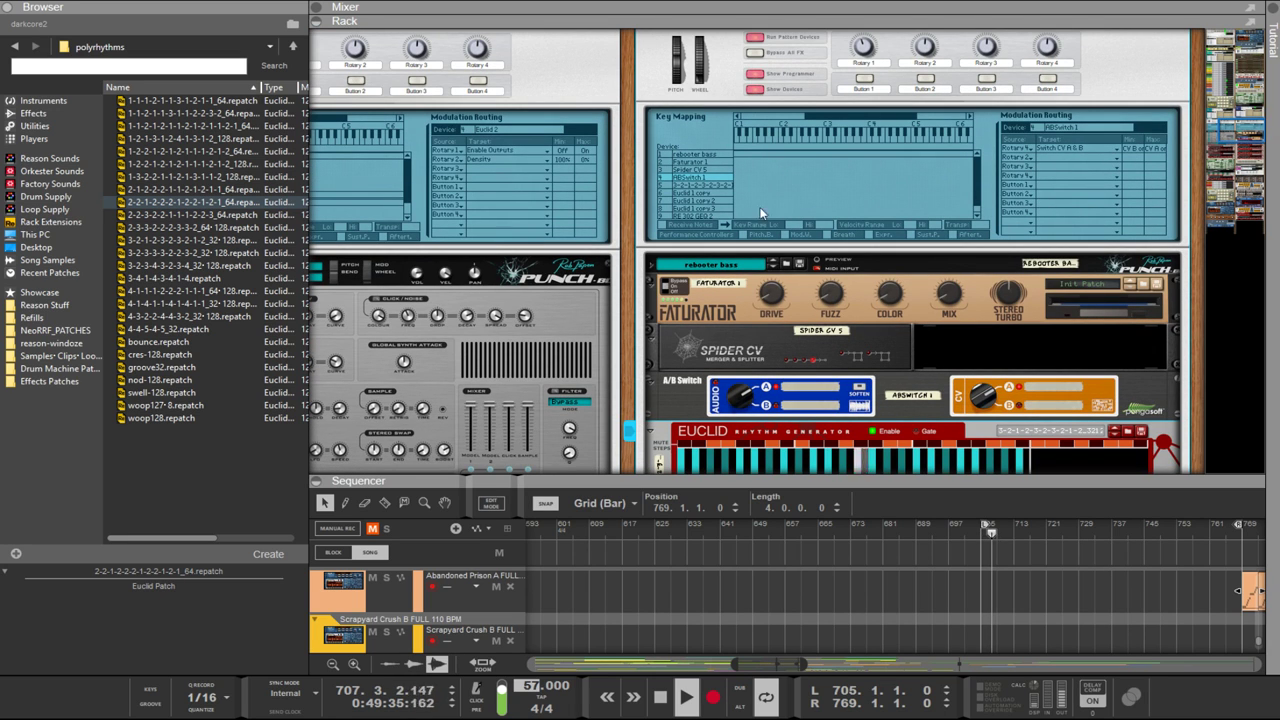
click(651, 270)
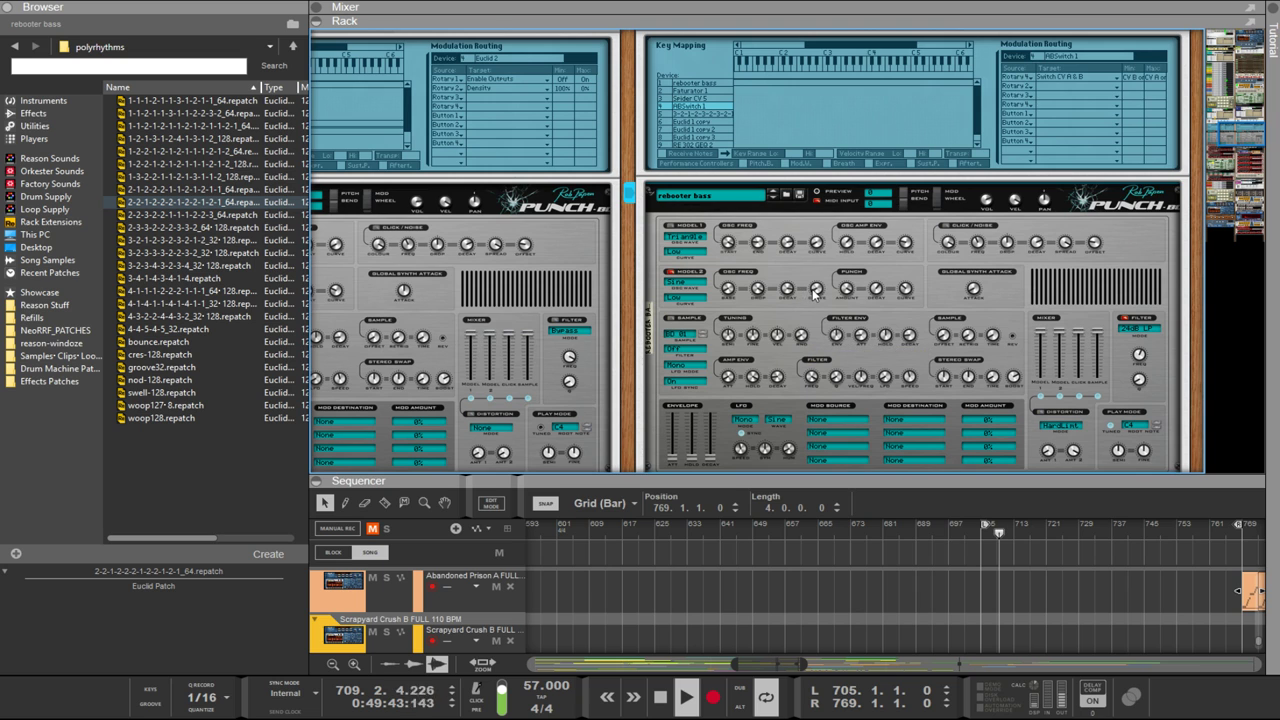
scroll(822, 305, down, 8)
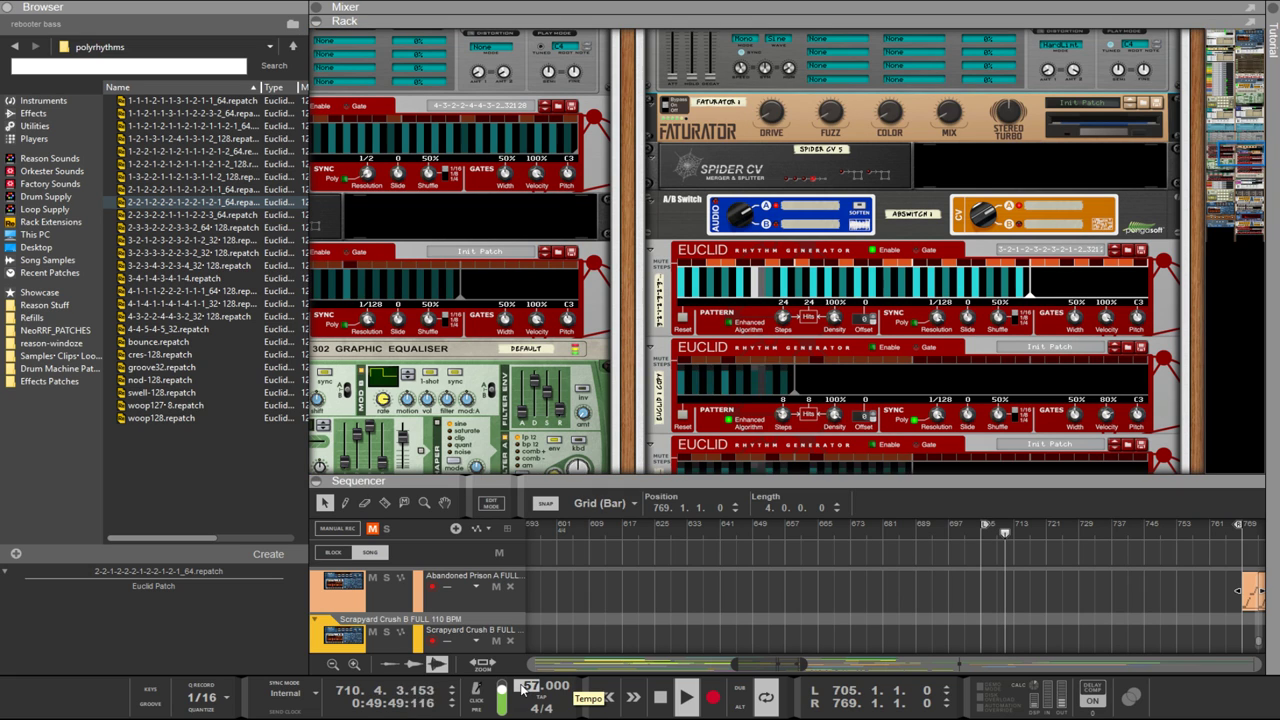
Step: Sweep the song tempo down to 6 BPM and back up to 78 BPM during playback
scroll(527, 688, down, 20)
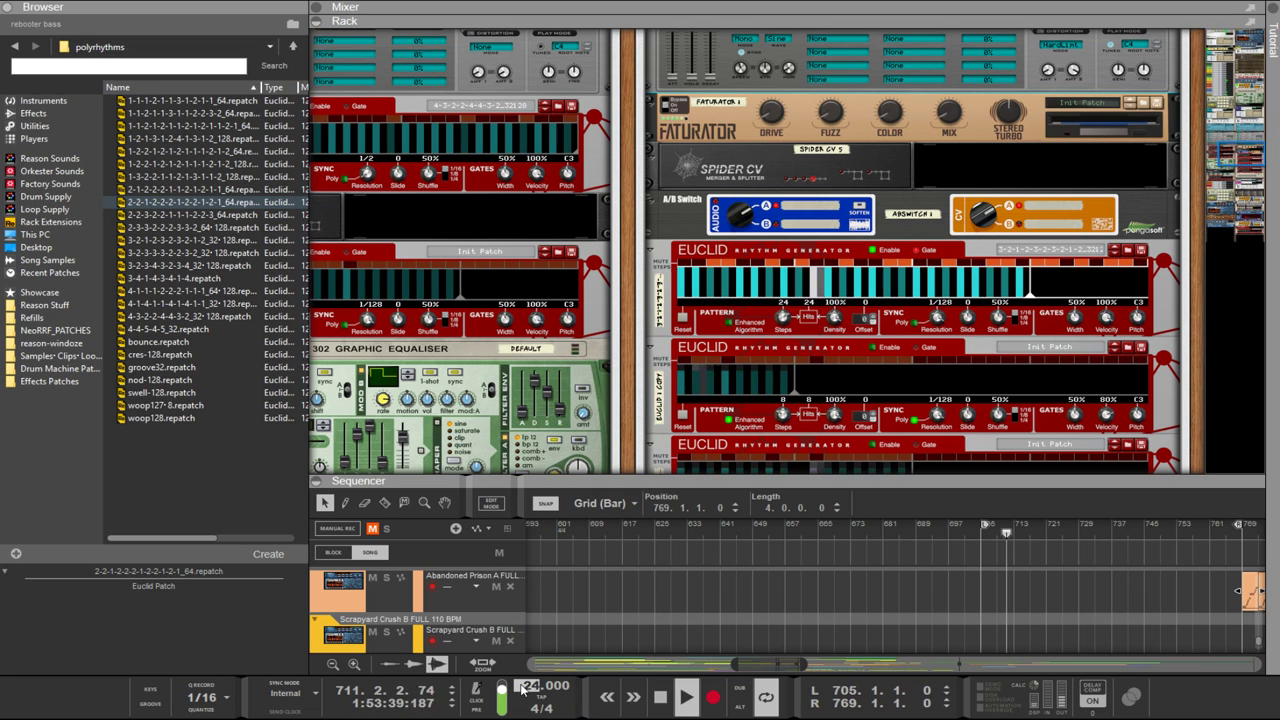
scroll(522, 688, down, 19)
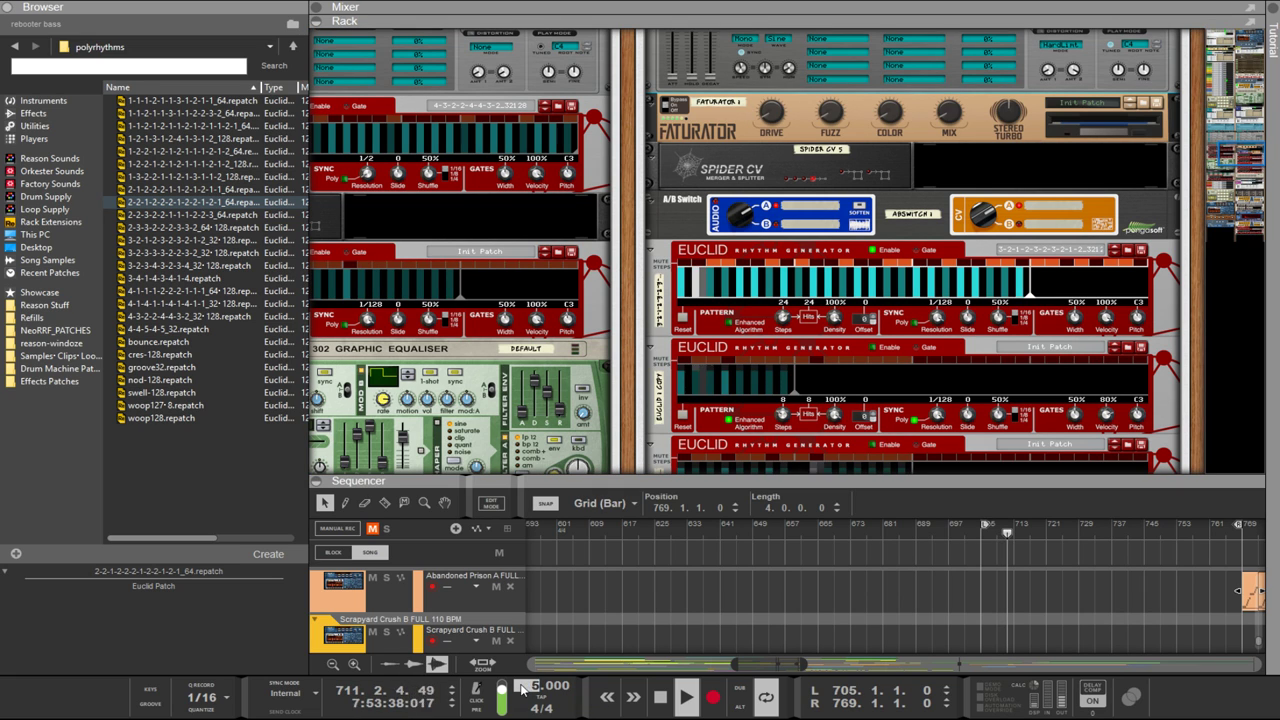
scroll(522, 688, down, 3)
scroll(522, 688, up, 3)
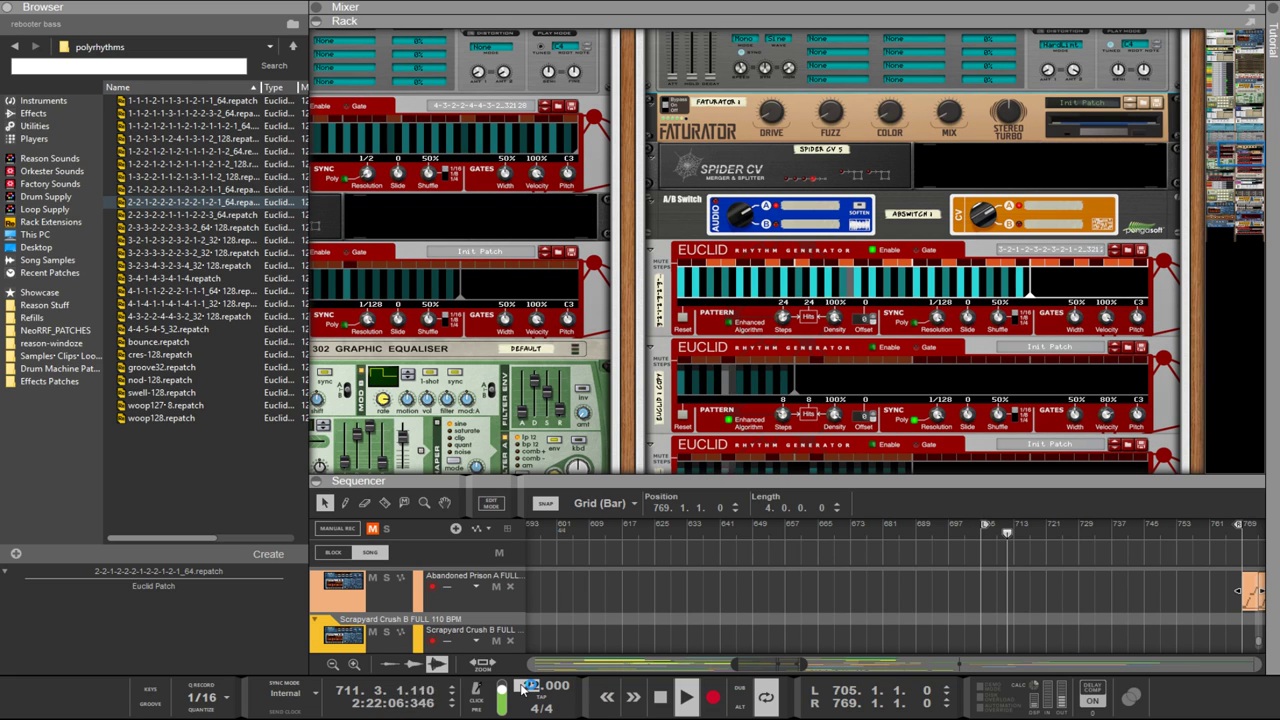
scroll(522, 688, up, 4)
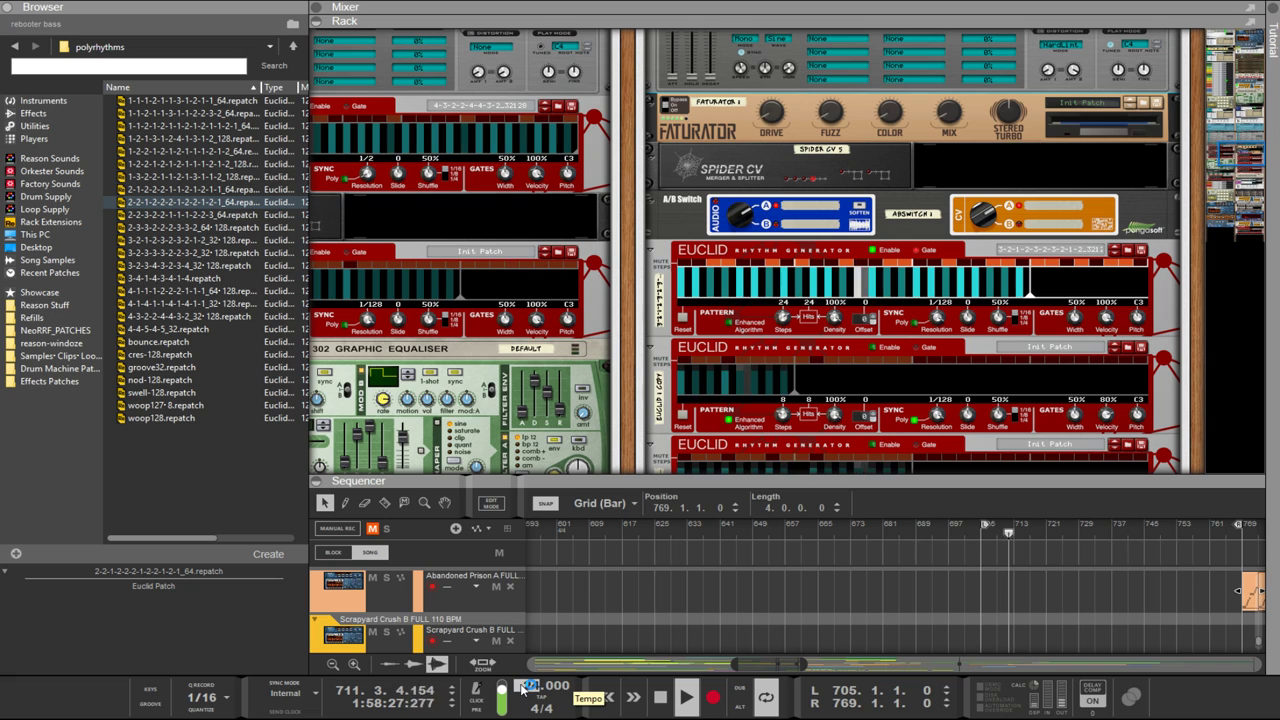
scroll(522, 688, up, 15)
scroll(522, 688, up, 7)
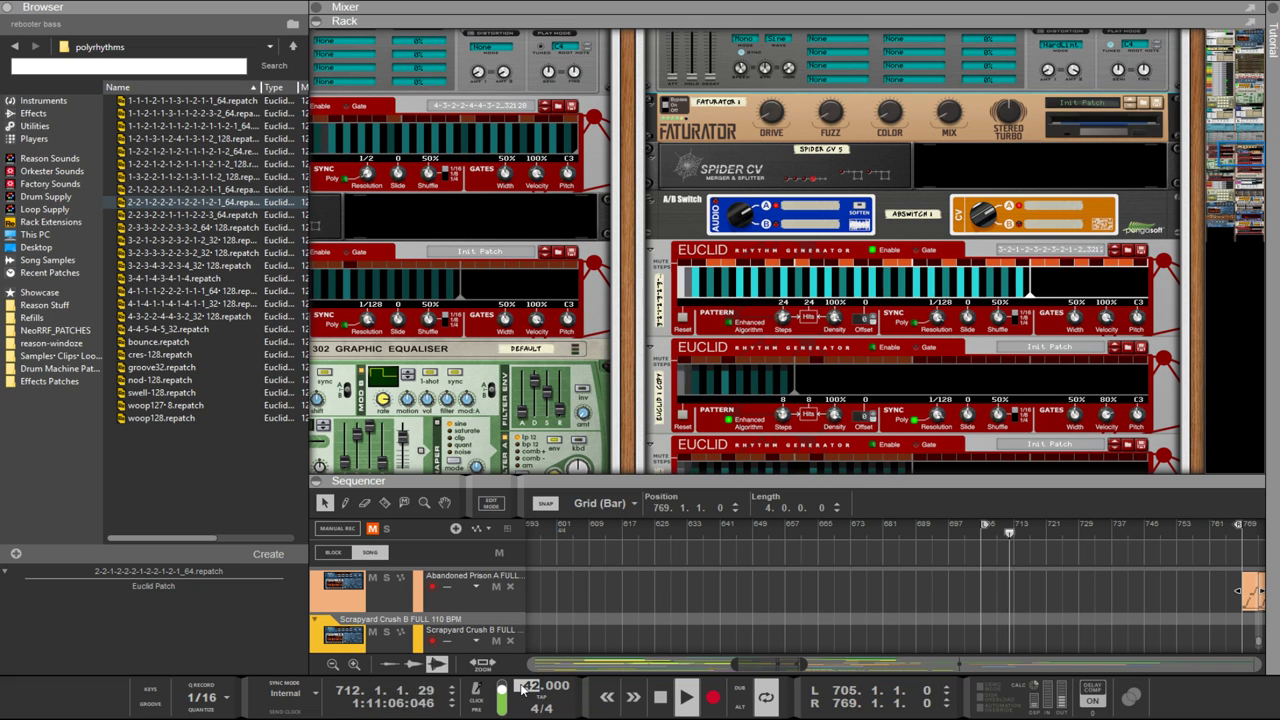
scroll(522, 688, up, 14)
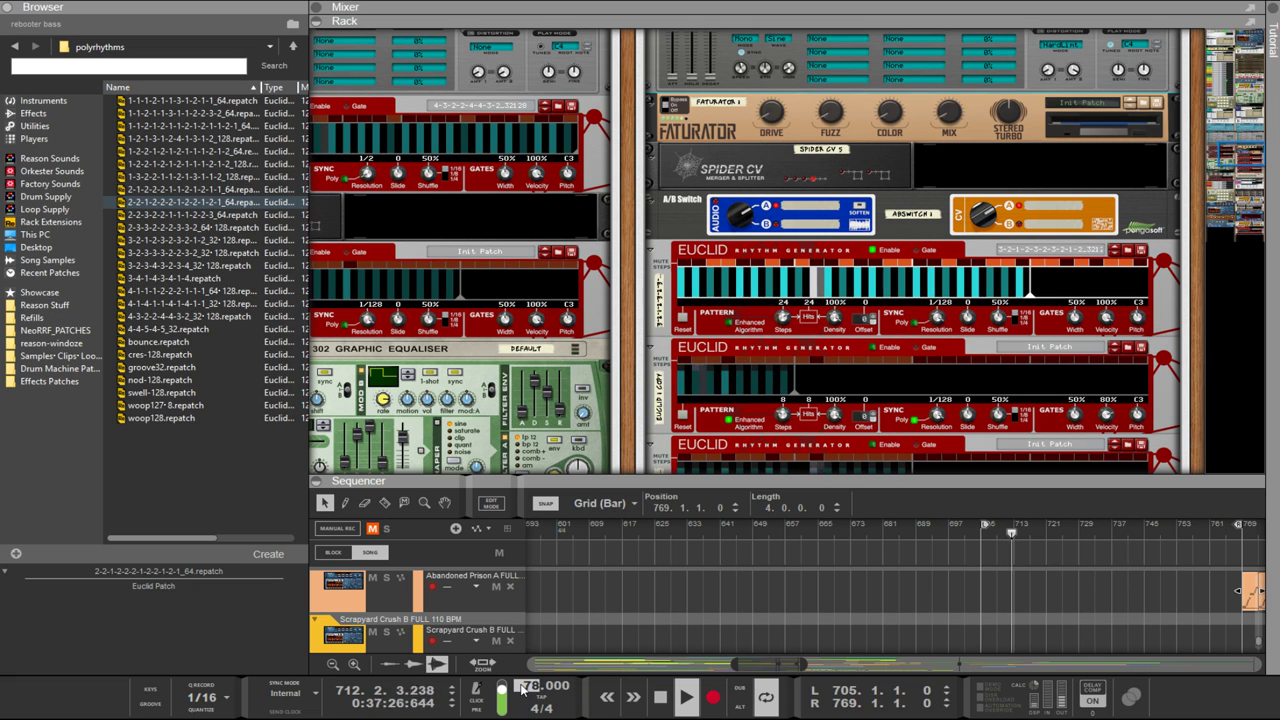
Step: Drop the song tempo to 1 BPM, raise it to 20 BPM, and lower it to 3 BPM during playback
scroll(522, 688, down, 20)
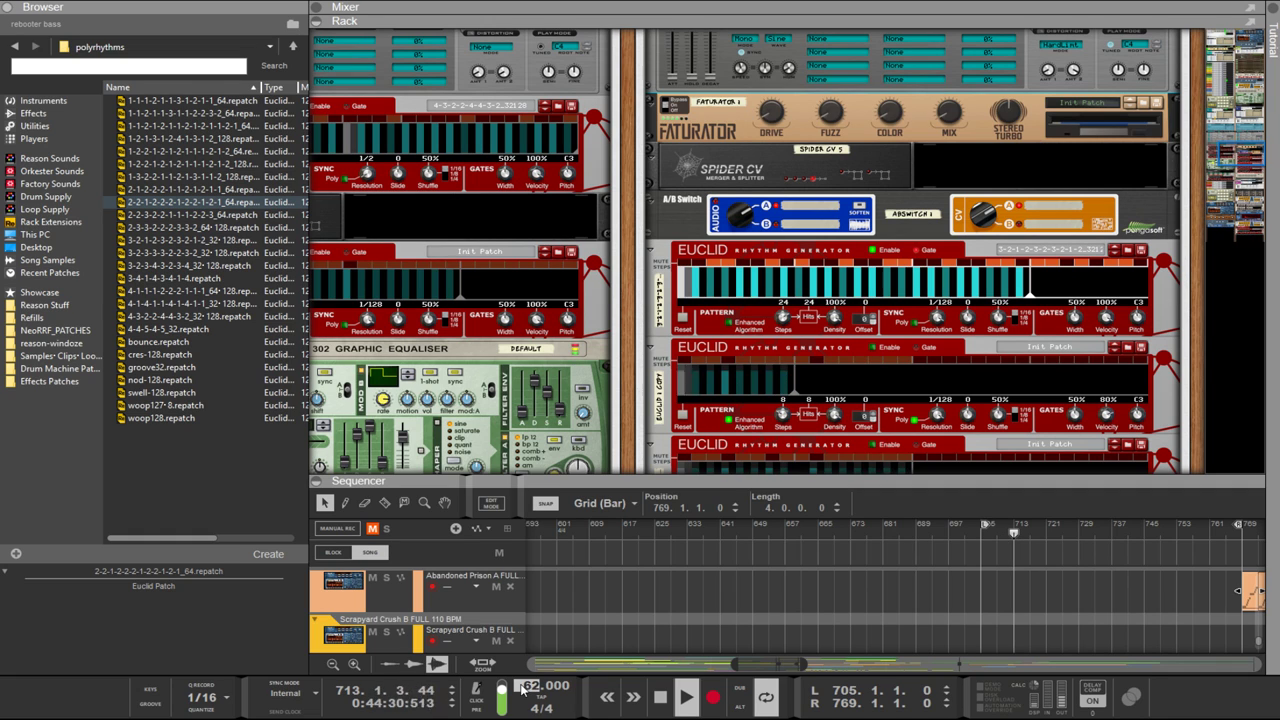
scroll(522, 688, down, 20)
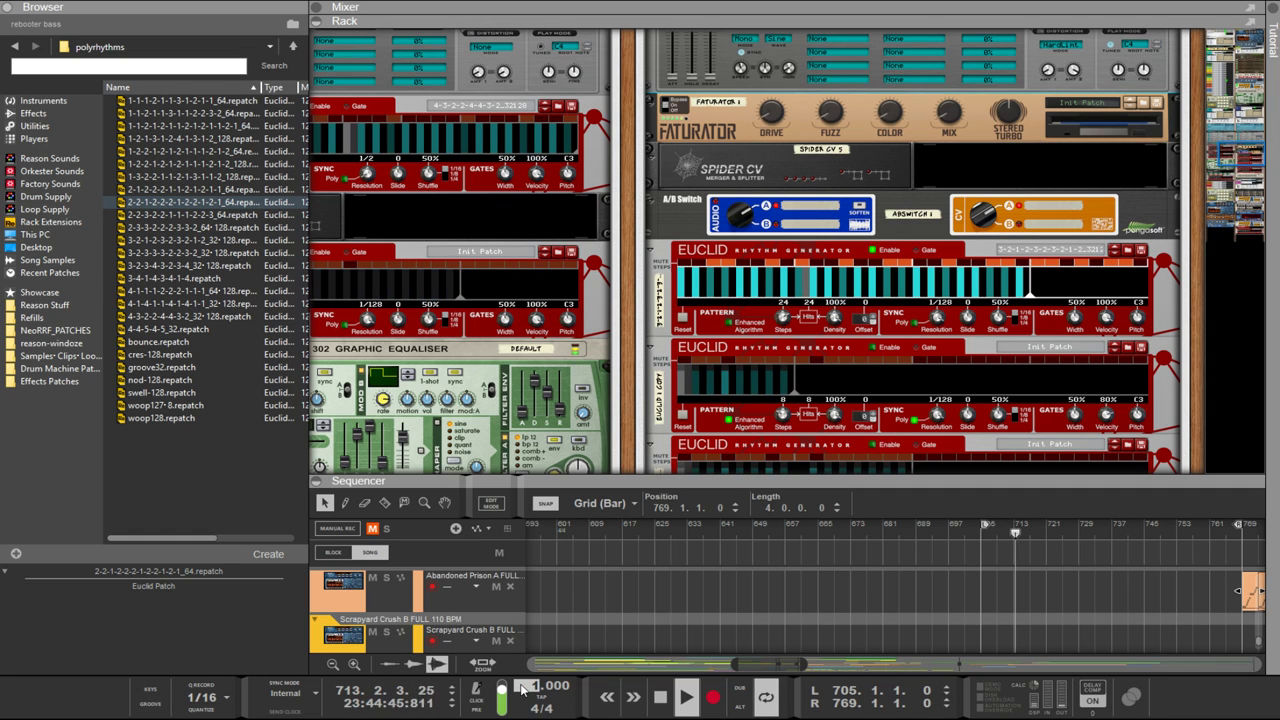
scroll(522, 688, up, 18)
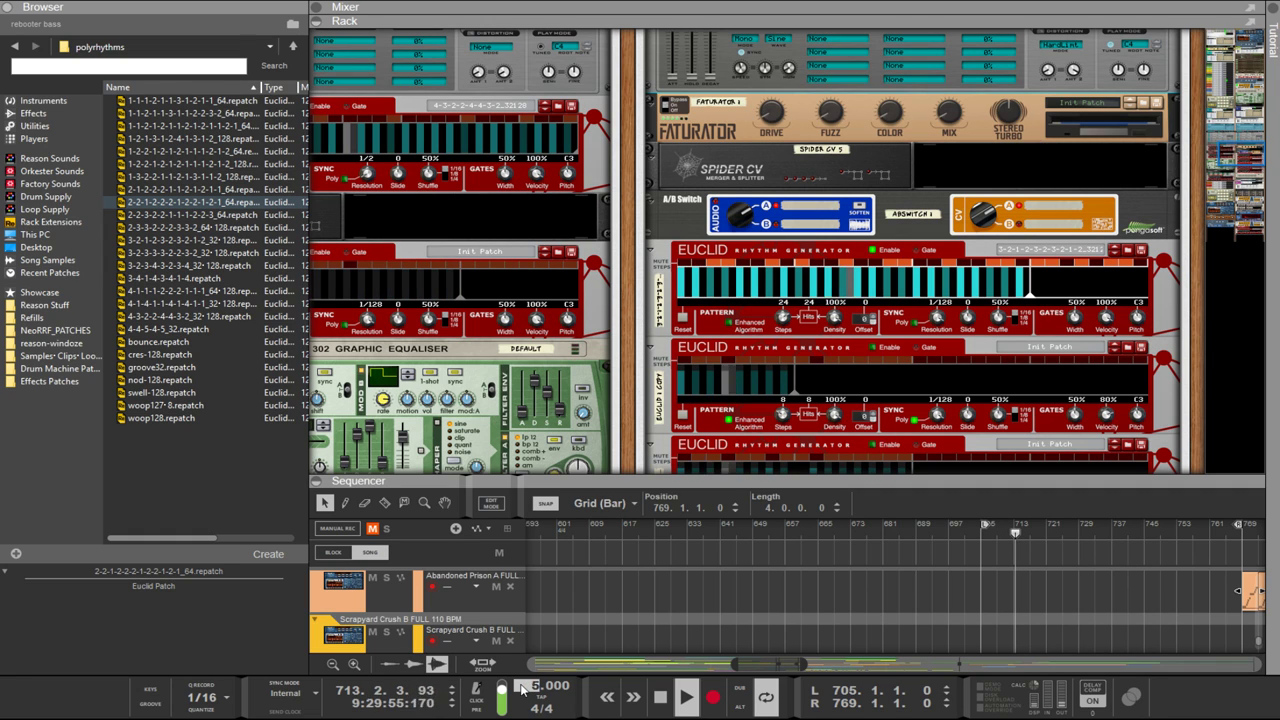
scroll(522, 688, down, 8)
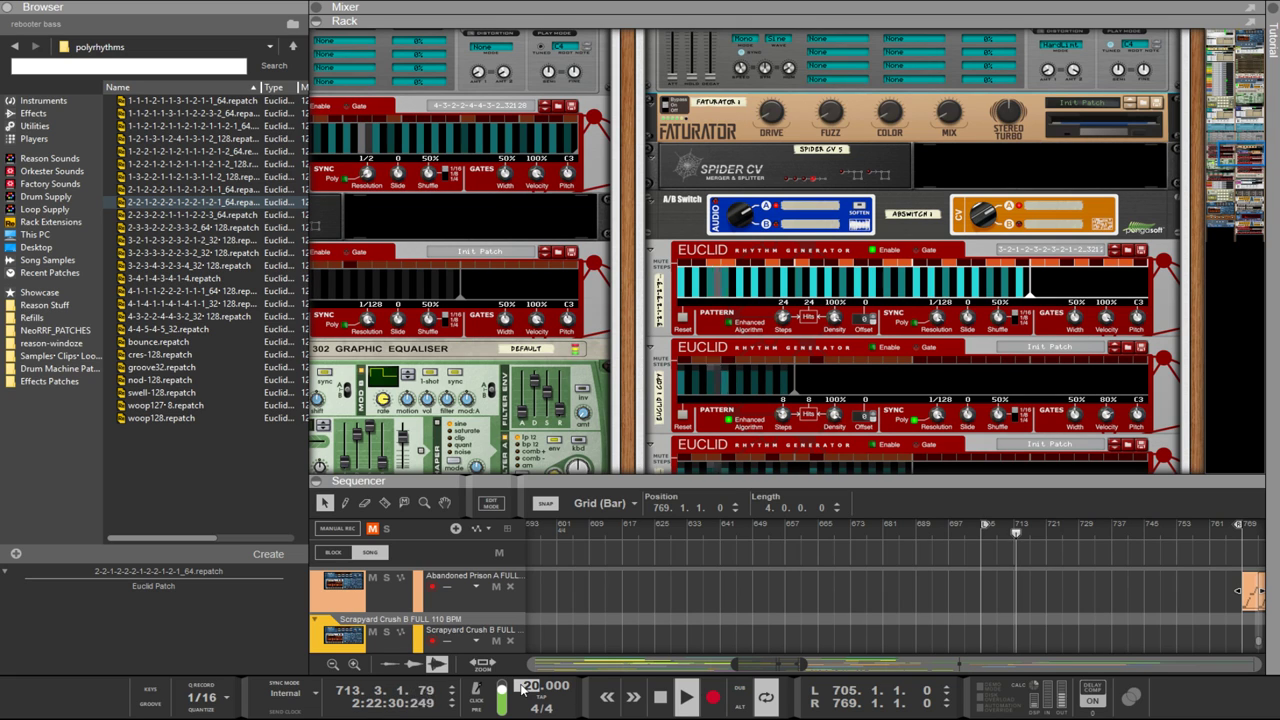
scroll(522, 688, down, 9)
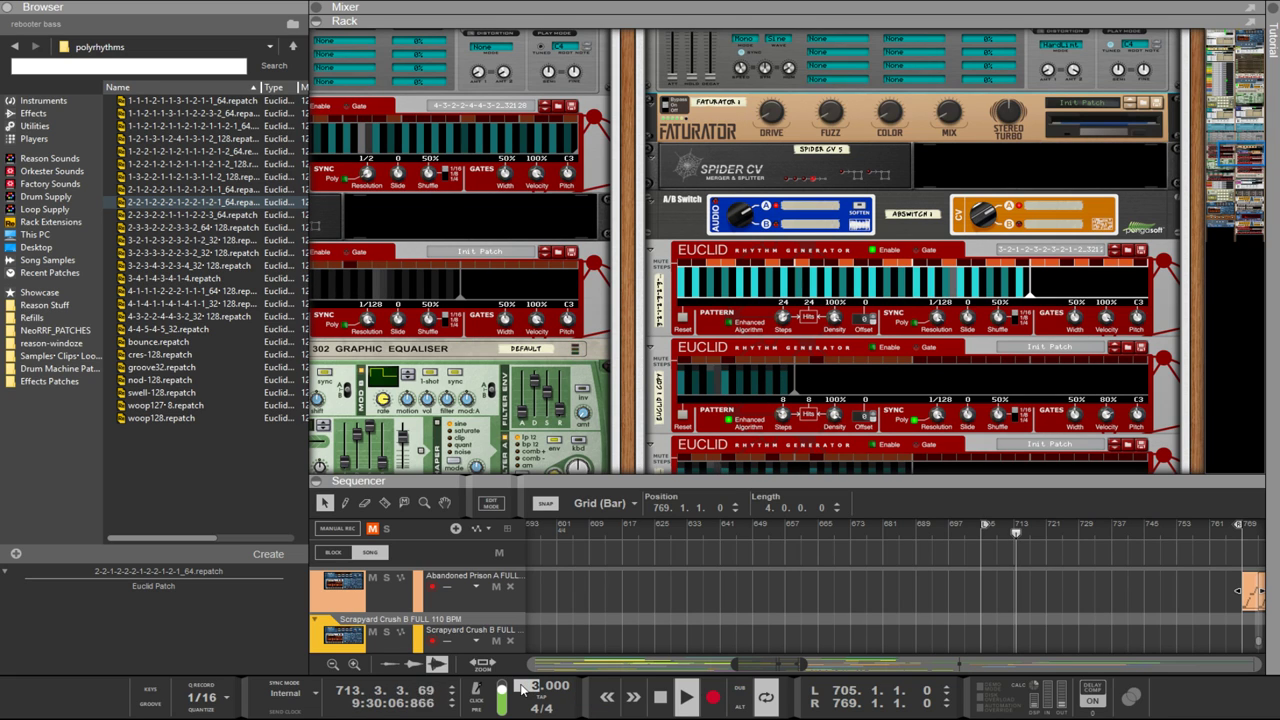
scroll(522, 688, up, 1)
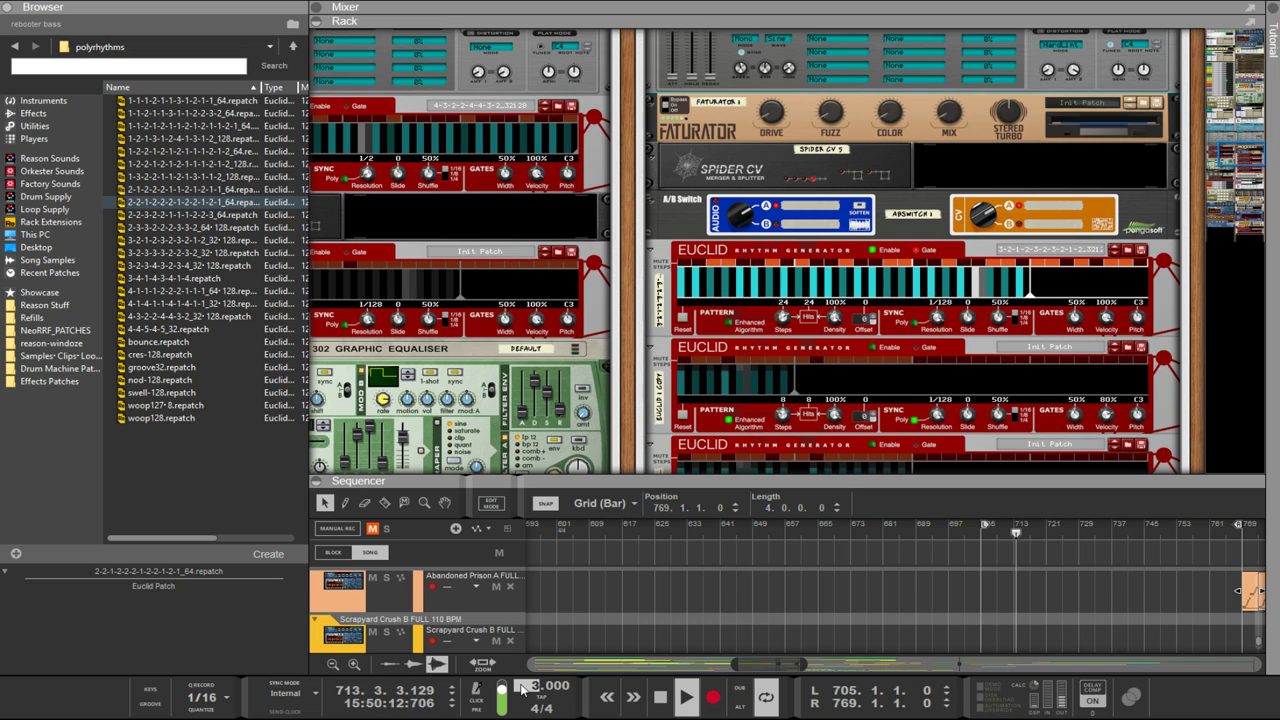